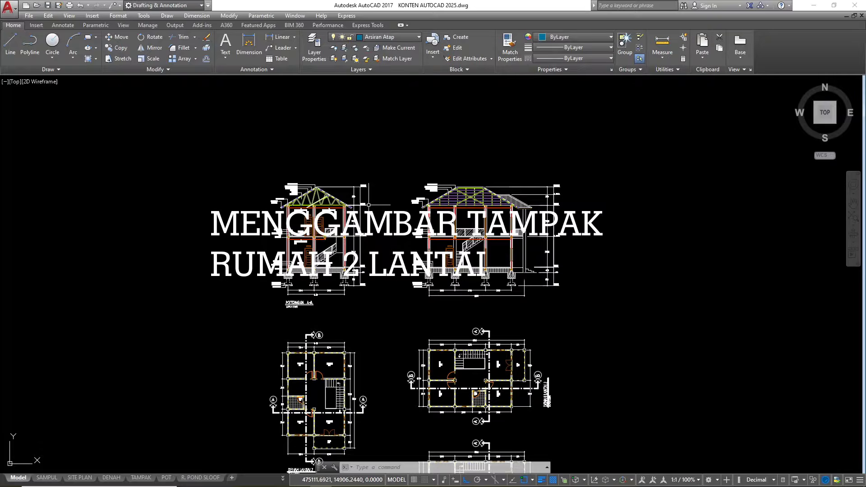
# - Examine the house sections, the floor plans below them and the roof plans in the drawing
pyautogui.scroll(2, 361, 205)
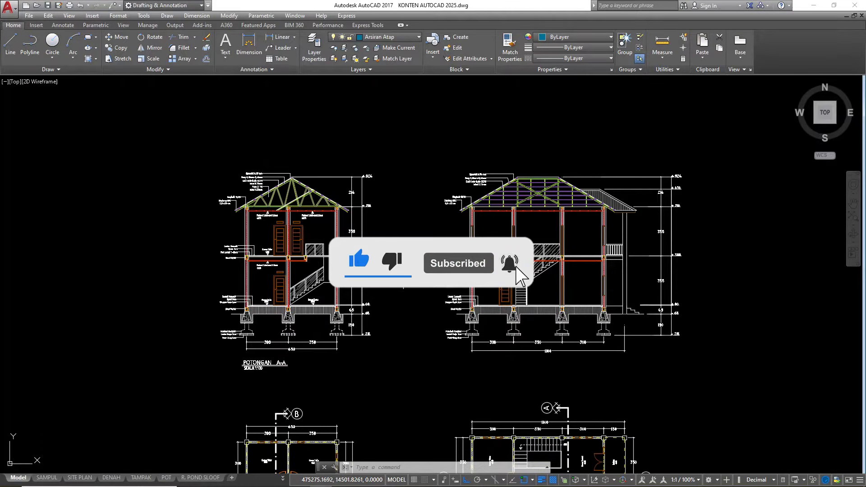
pyautogui.scroll(-2, 407, 204)
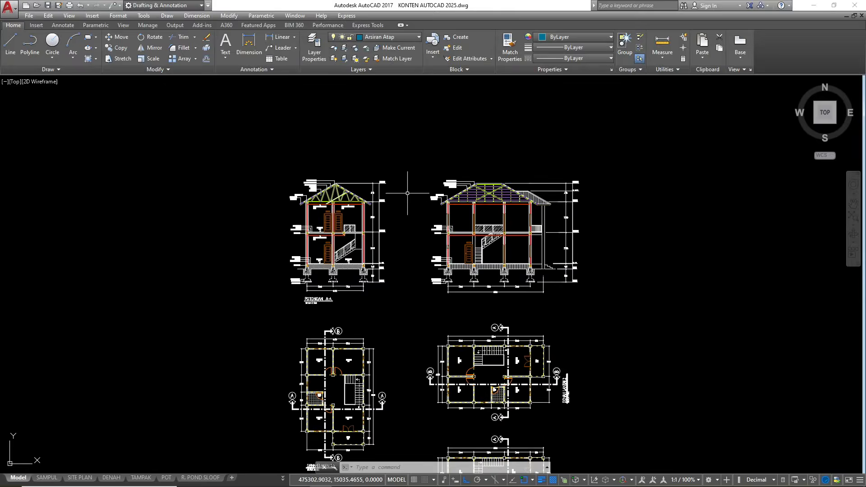
pyautogui.scroll(2, 404, 241)
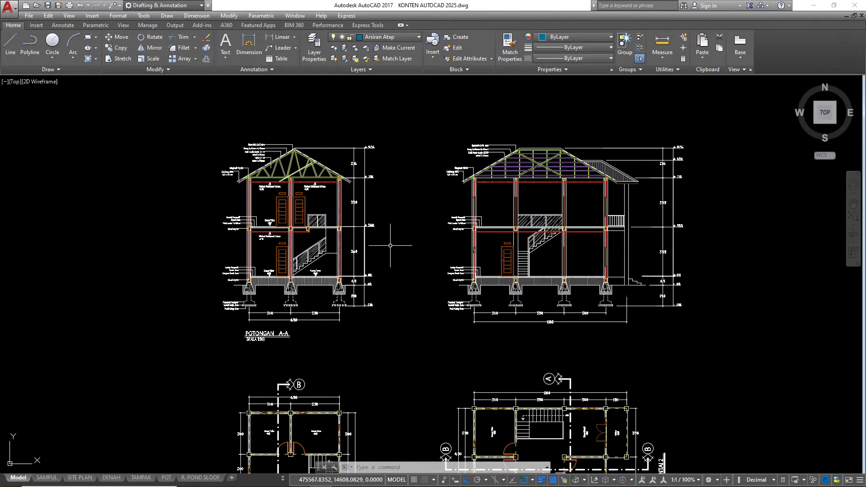
pyautogui.moveTo(408, 243); pyautogui.dragTo(403, 254, button='middle')
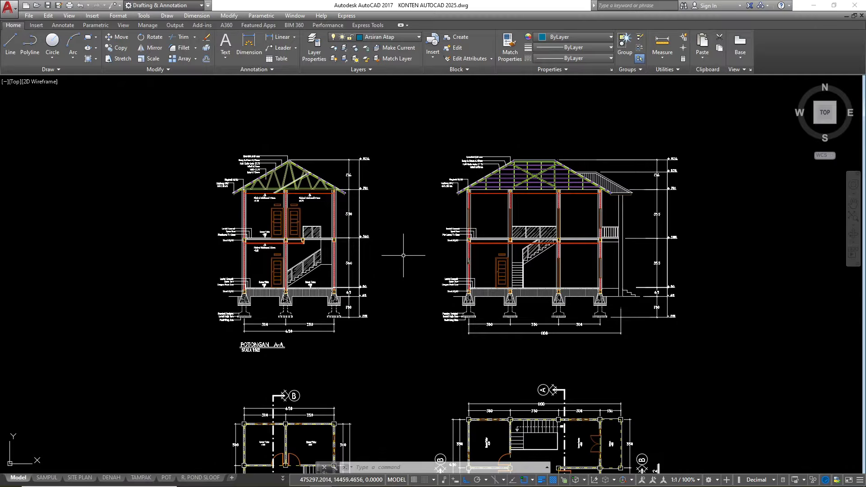
pyautogui.scroll(-2, 387, 228)
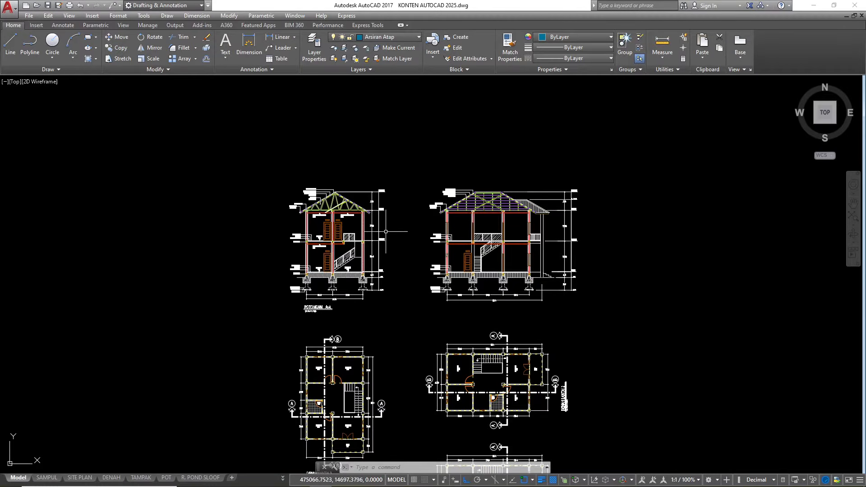
pyautogui.scroll(4, 376, 219)
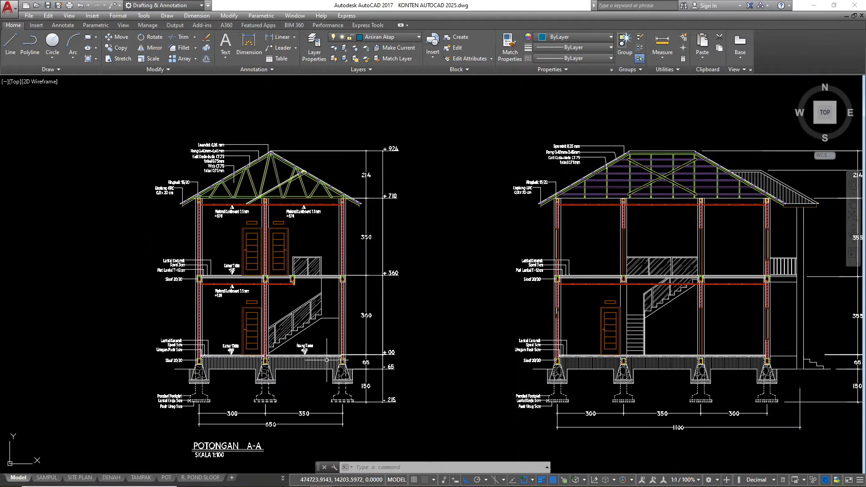
pyautogui.scroll(-2, 420, 248)
pyautogui.scroll(-4, 420, 222)
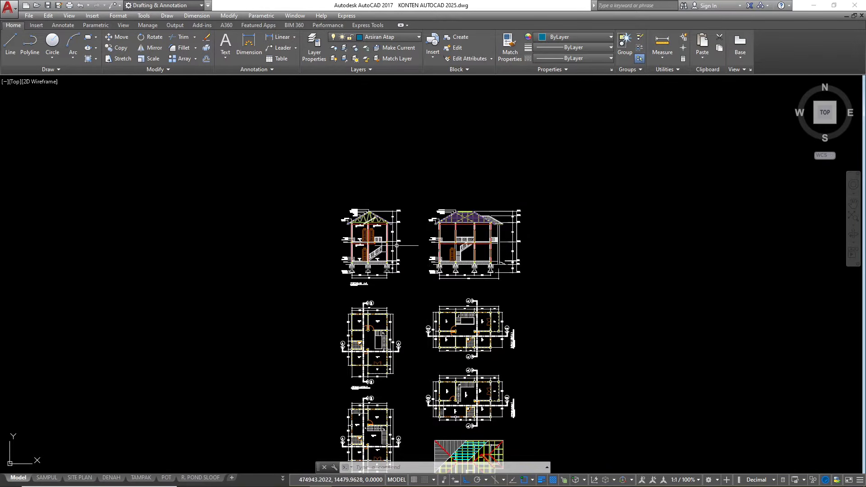
pyautogui.scroll(2, 405, 234)
pyautogui.scroll(-2, 411, 168)
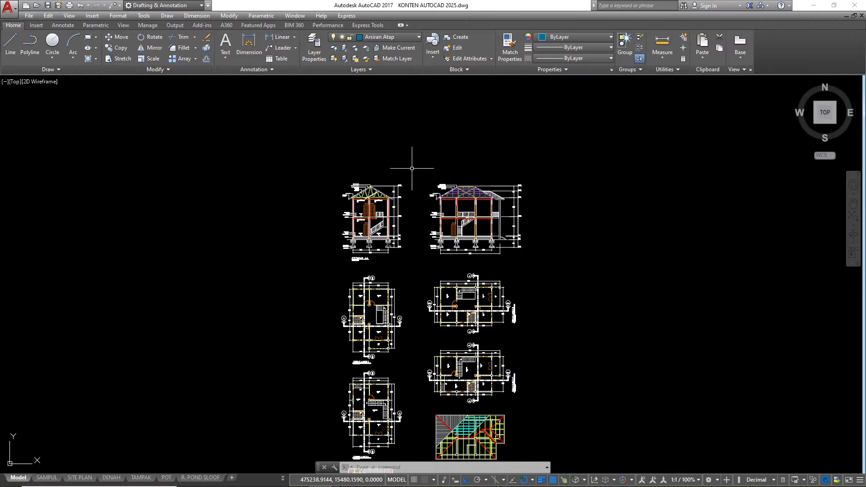
pyautogui.scroll(-2, 412, 185)
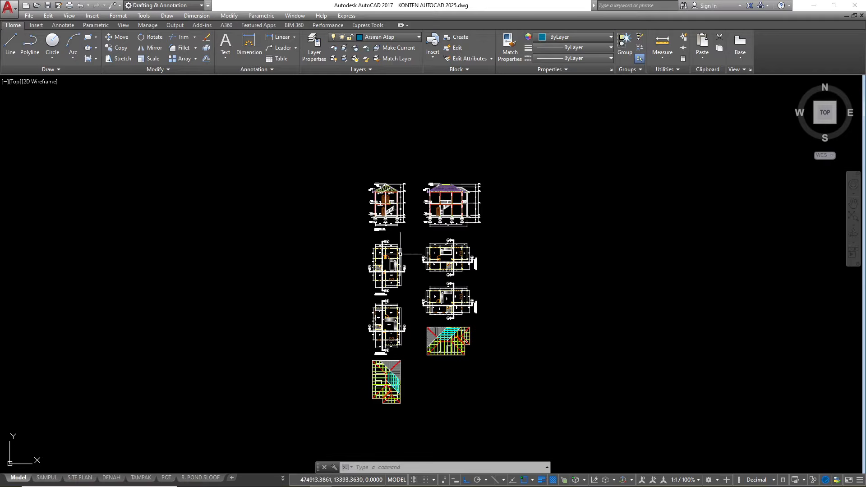
pyautogui.click(356, 236)
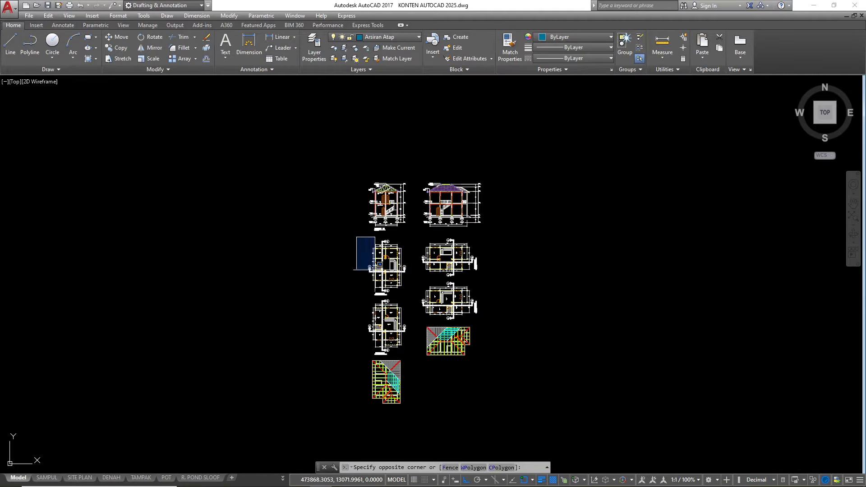
pyautogui.click(409, 419)
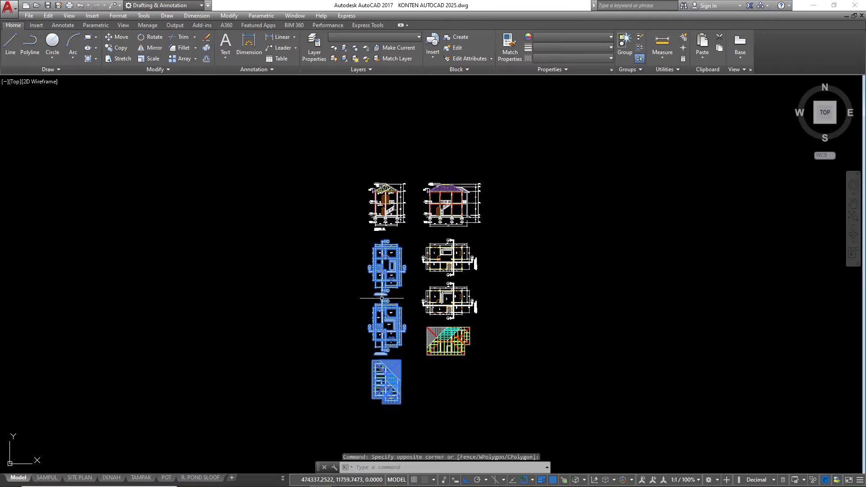
pyautogui.scroll(5, 381, 298)
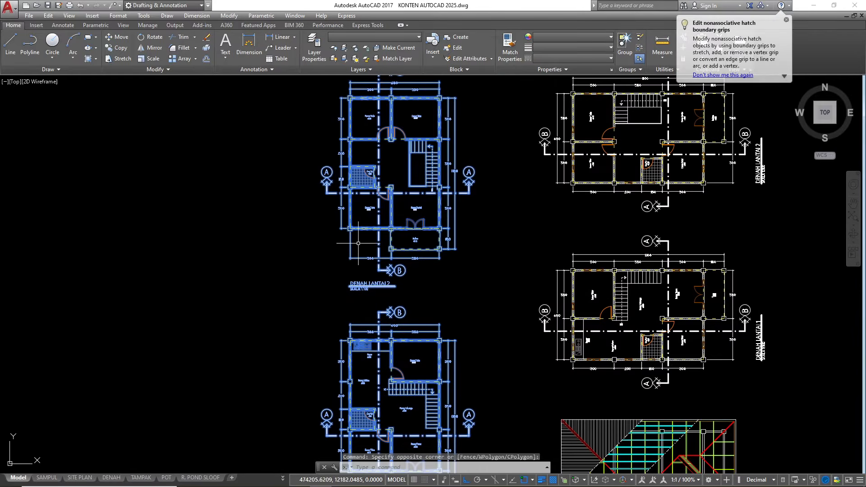
pyautogui.scroll(-4, 358, 210)
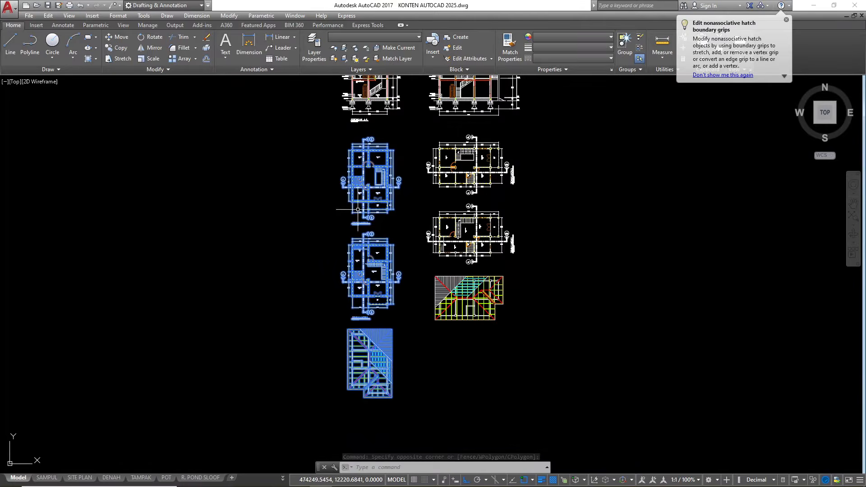
pyautogui.scroll(3, 357, 215)
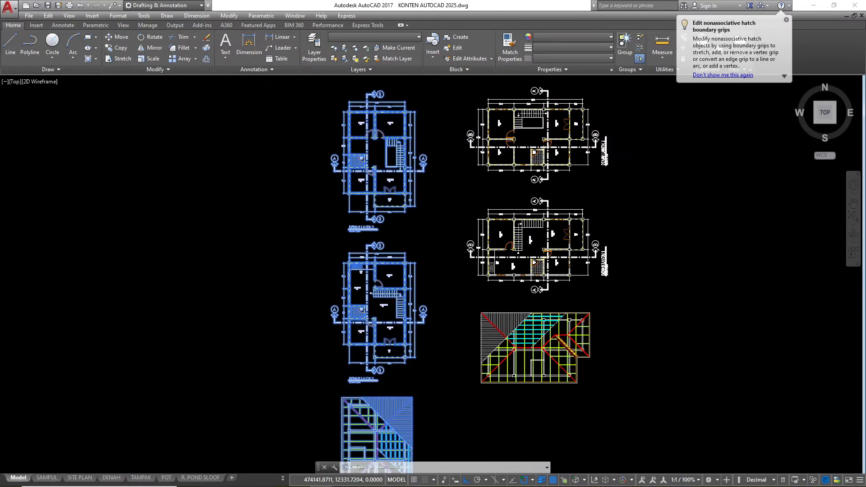
pyautogui.scroll(-2, 326, 228)
pyautogui.write('c')
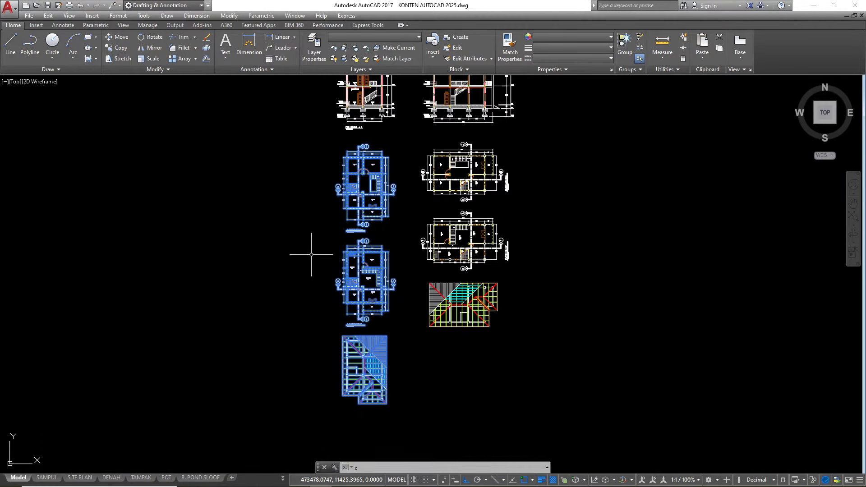
pyautogui.press('Return')
pyautogui.click(318, 240)
pyautogui.press('Escape')
# - Copy the upright column of two floor plans and roof plan horizontally into the empty area right of the existing drawings
pyautogui.click(411, 413)
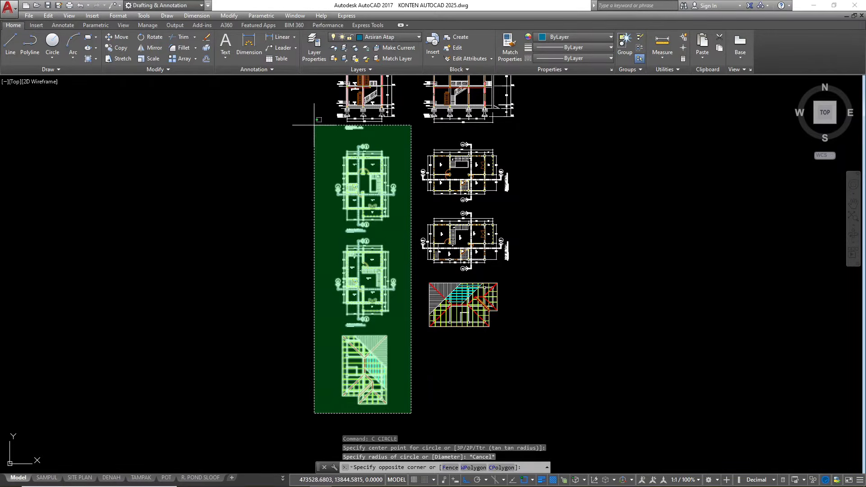
pyautogui.click(314, 135)
pyautogui.write('co')
pyautogui.press('Return')
pyautogui.scroll(-2, 310, 183)
pyautogui.click(316, 183)
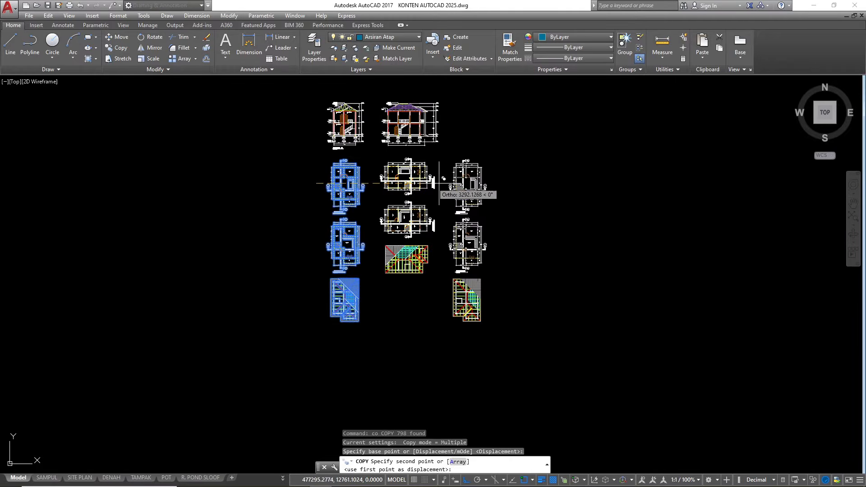
pyautogui.click(461, 183)
pyautogui.press('Escape')
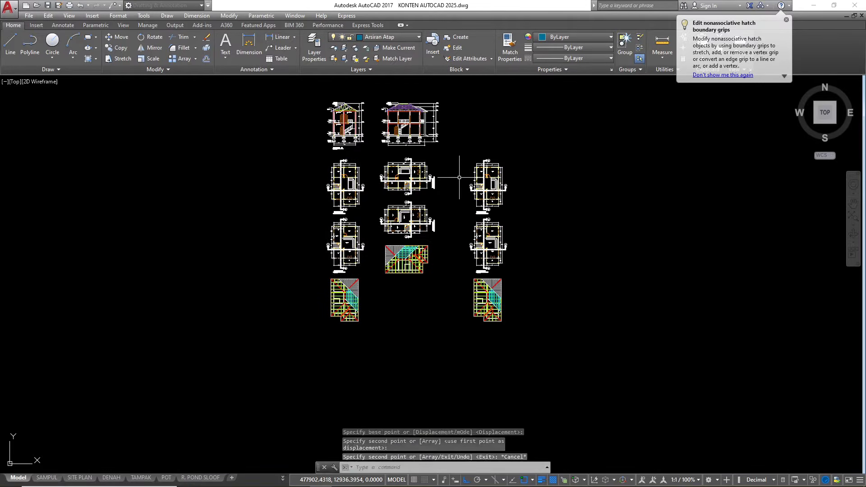
# - Make Dinding the current layer
pyautogui.scroll(2, 509, 188)
pyautogui.scroll(-2, 340, 174)
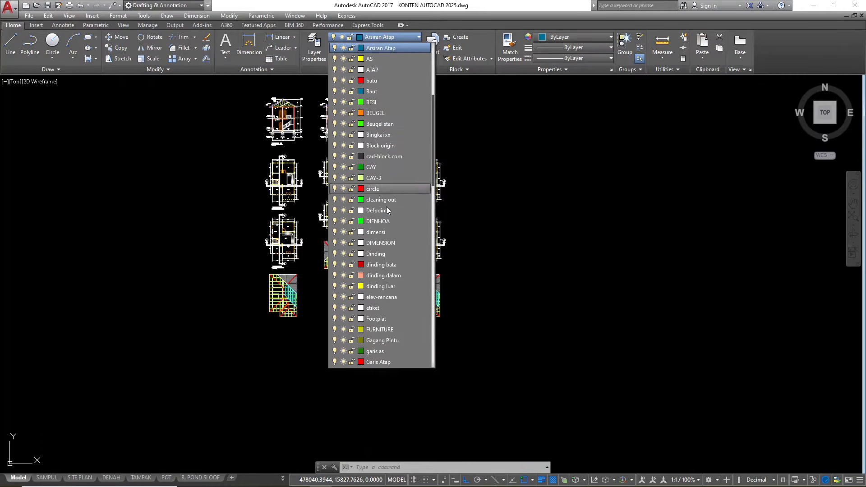
pyautogui.click(385, 253)
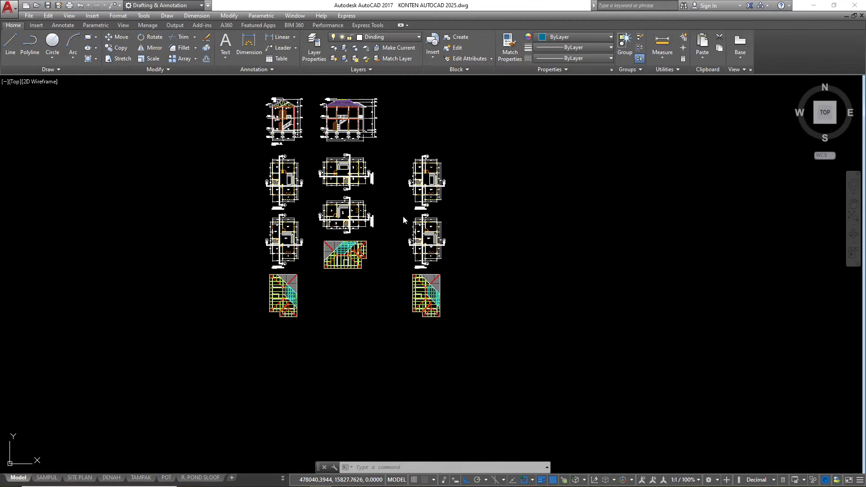
# - Draw vertical construction lines through both edges of the front-left column in the copied Denah Lantai 1 plan
pyautogui.write('XL')
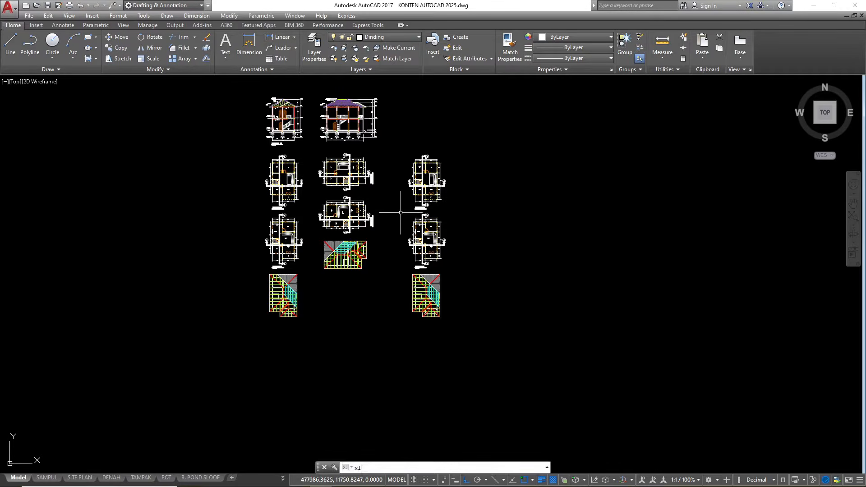
pyautogui.press('Return')
pyautogui.write('v')
pyautogui.press('Return')
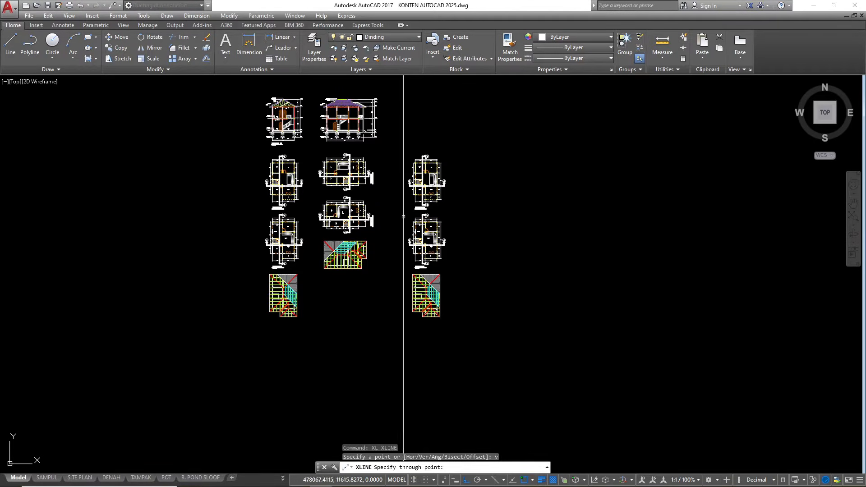
pyautogui.scroll(6, 413, 243)
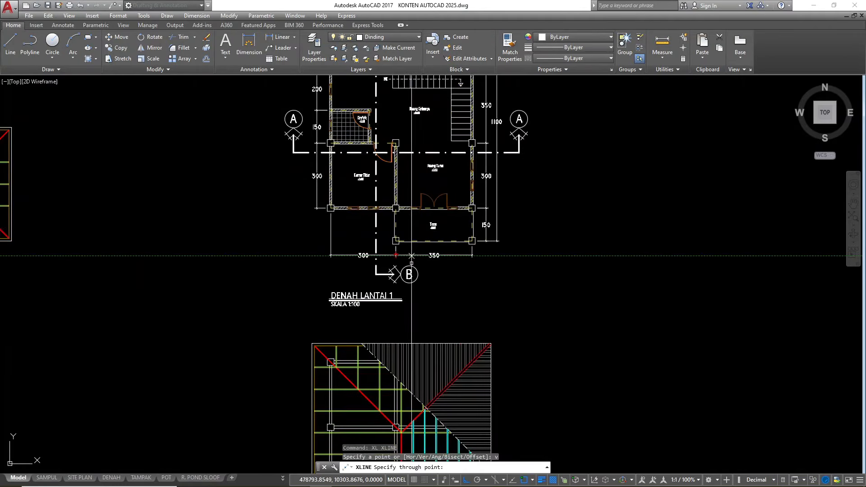
pyautogui.scroll(2, 337, 197)
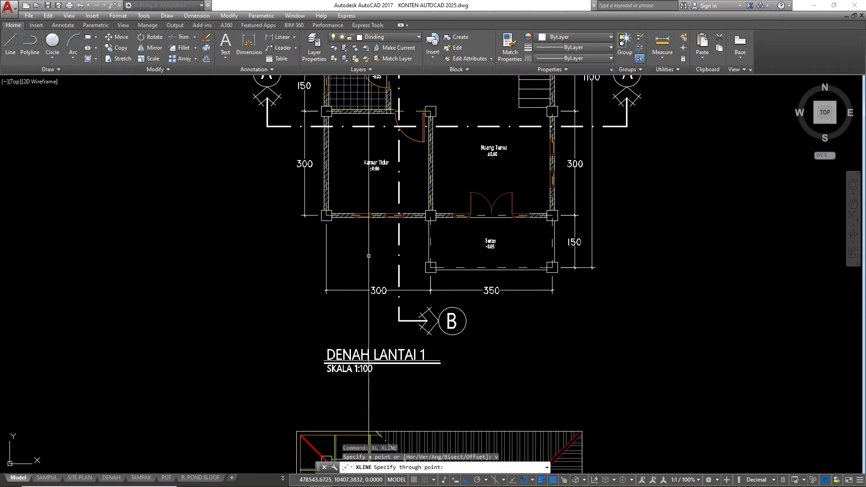
pyautogui.scroll(2, 314, 221)
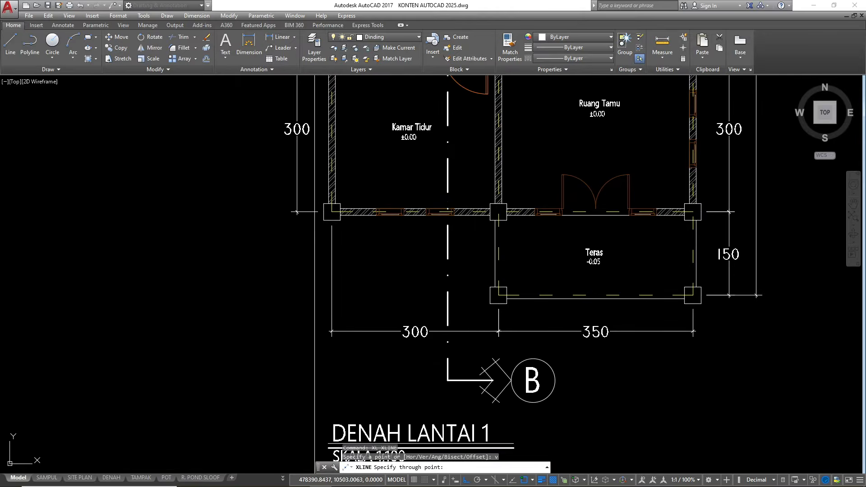
pyautogui.click(323, 220)
pyautogui.click(340, 219)
# - Draw vertical construction lines through both edges of the two front terrace columns in the copied Denah Lantai 1 plan
pyautogui.scroll(-2, 296, 209)
pyautogui.scroll(2, 428, 269)
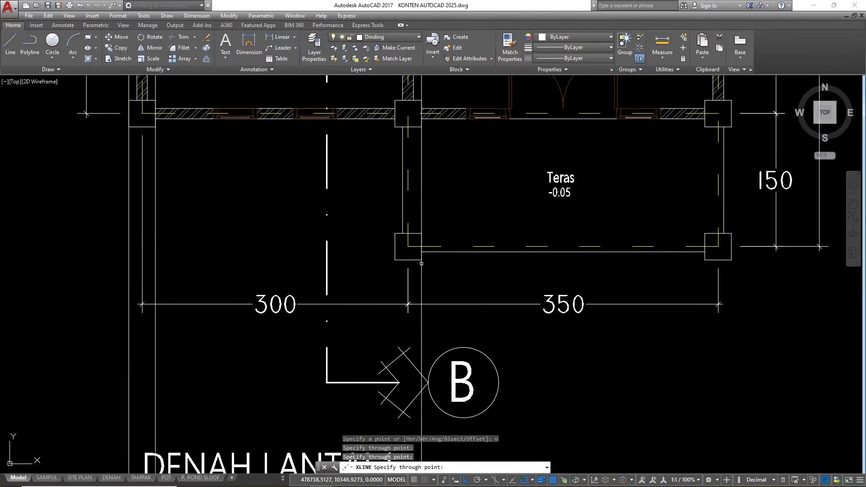
pyautogui.click(417, 267)
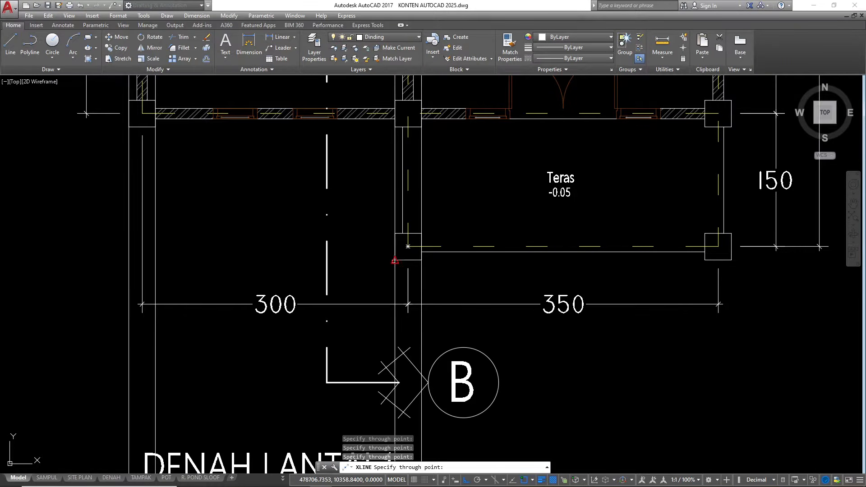
pyautogui.scroll(-5, 293, 254)
pyautogui.scroll(5, 392, 239)
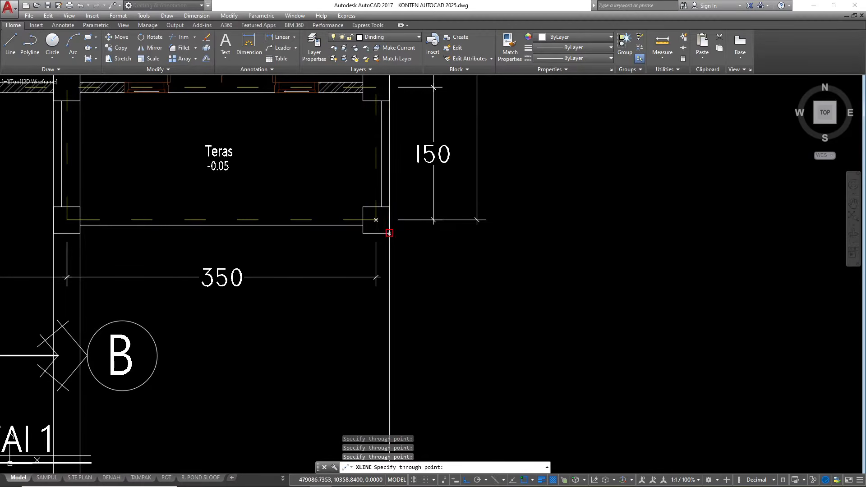
pyautogui.scroll(-4, 385, 252)
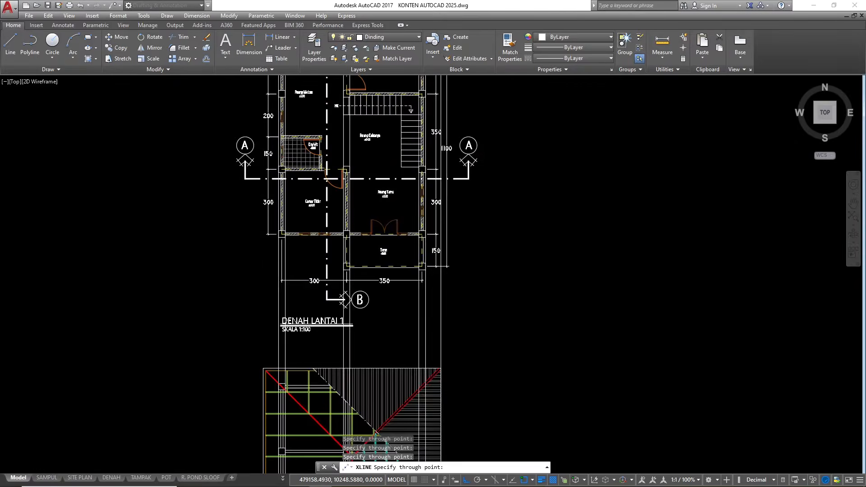
pyautogui.scroll(-5, 375, 432)
pyautogui.press('Escape')
# - Make Arsiran Atap the current layer
pyautogui.scroll(-3, 428, 202)
pyautogui.scroll(2, 428, 203)
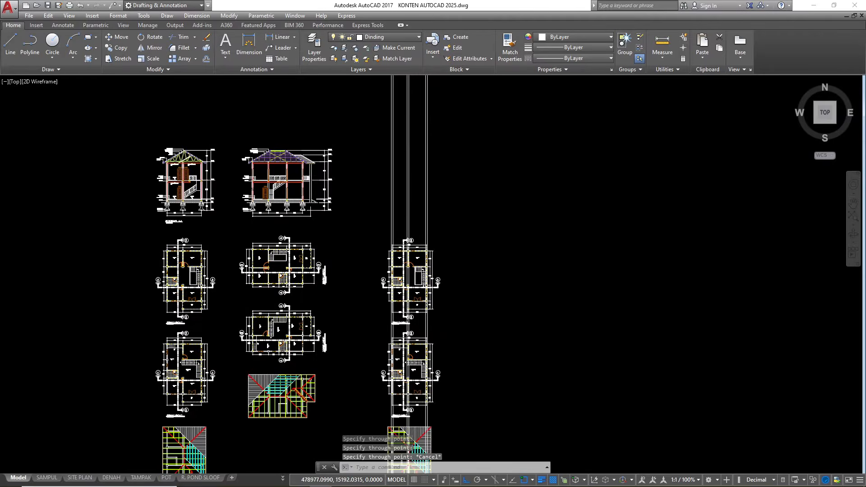
pyautogui.scroll(2, 428, 149)
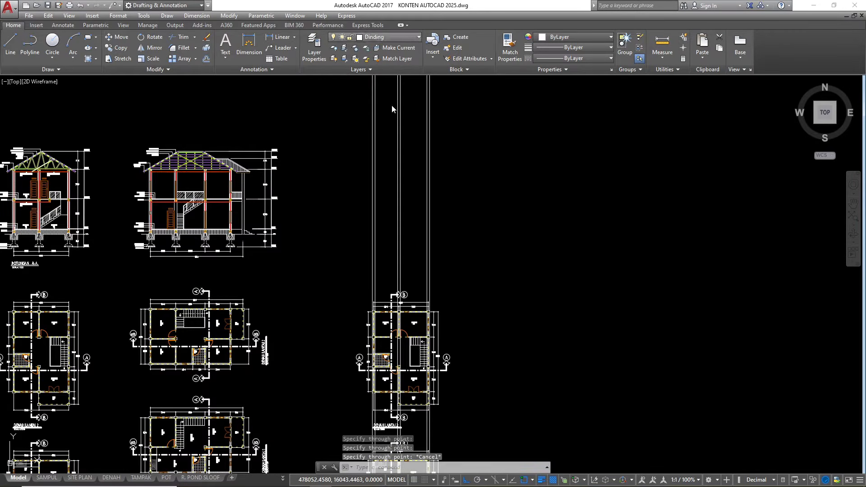
pyautogui.click(383, 37)
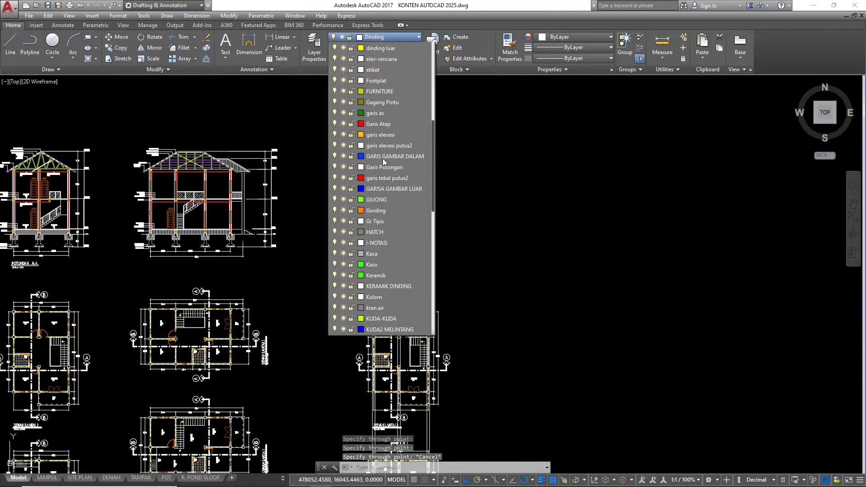
pyautogui.click(382, 144)
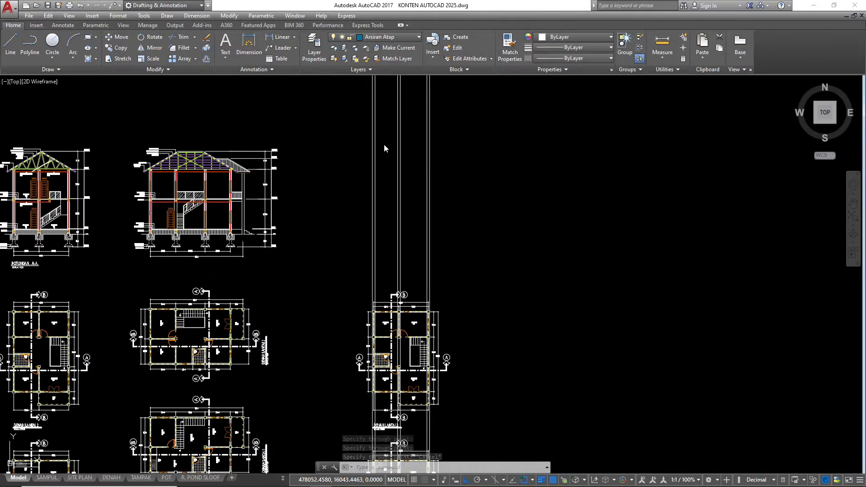
# - Draw vertical construction lines through the roof edge and the fascia at the front-left corner of the copied roof plan
pyautogui.scroll(-6, 397, 255)
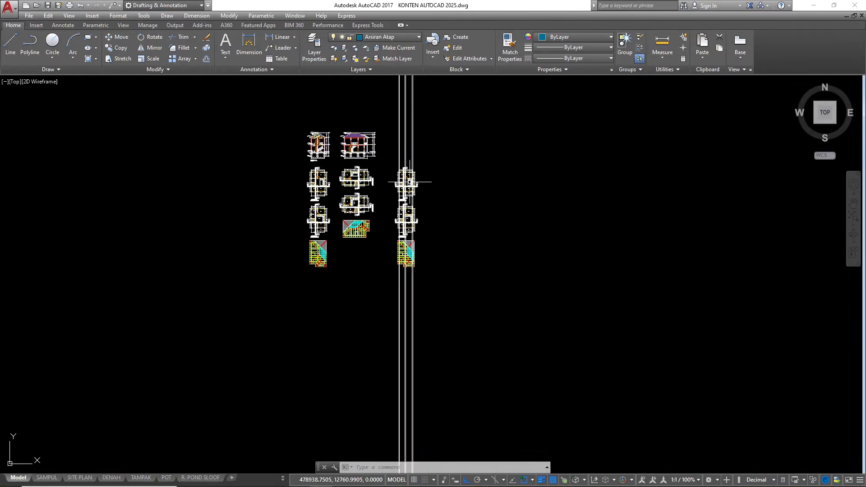
pyautogui.scroll(6, 397, 256)
pyautogui.write('x')
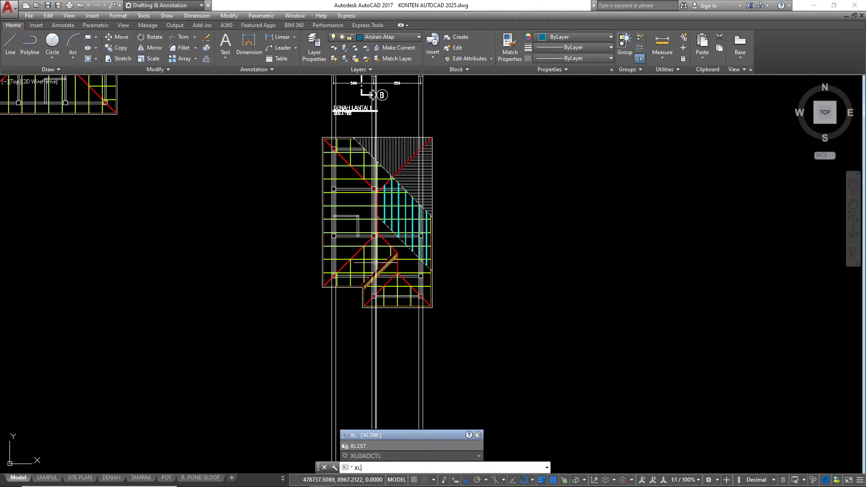
pyautogui.press('Return')
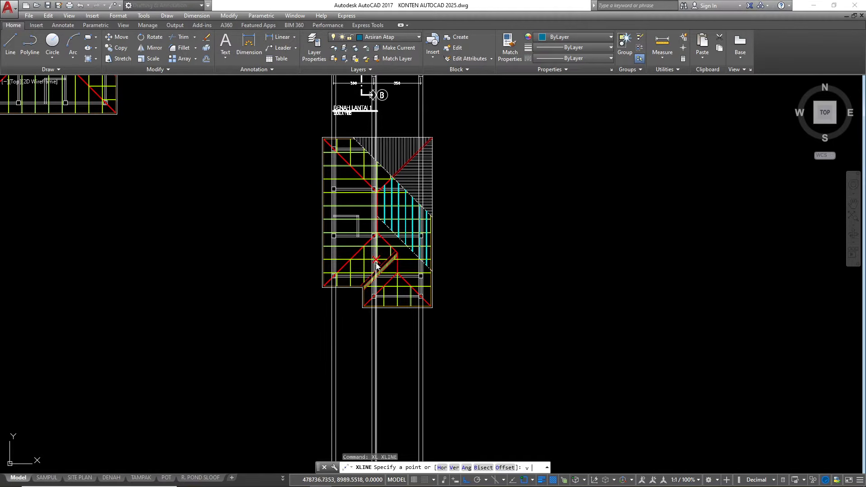
pyautogui.write('v')
pyautogui.press('Return')
pyautogui.scroll(8, 324, 288)
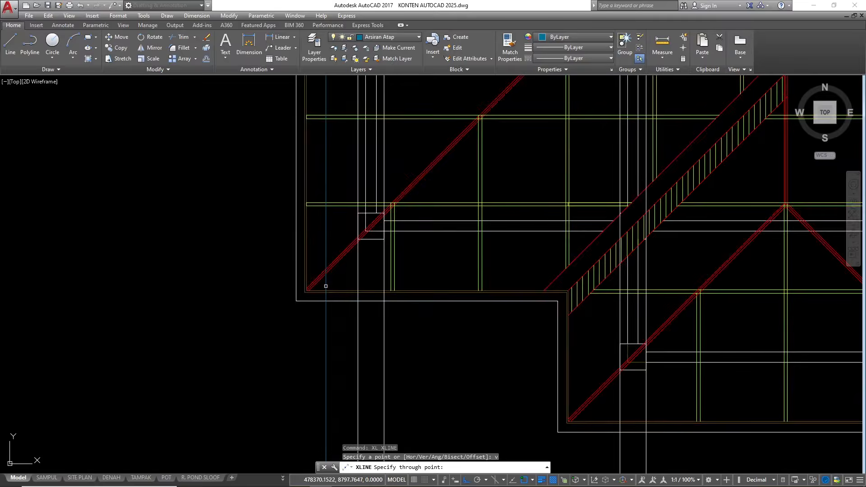
pyautogui.click(277, 297)
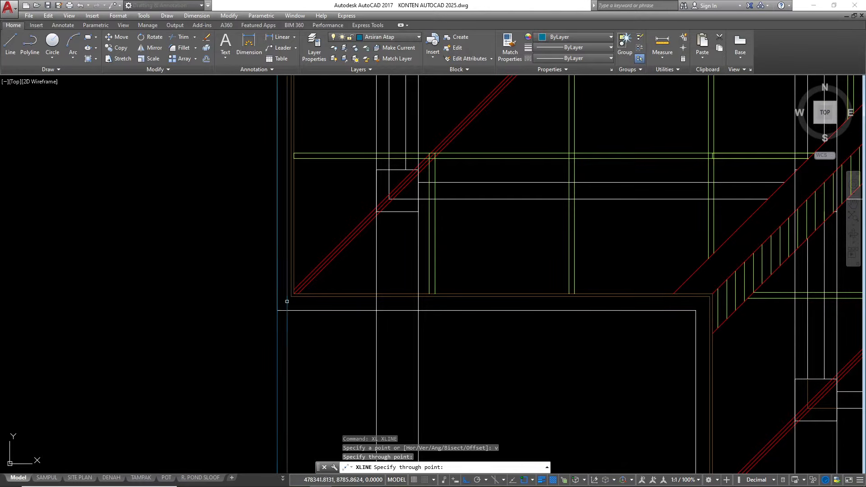
pyautogui.scroll(3, 288, 296)
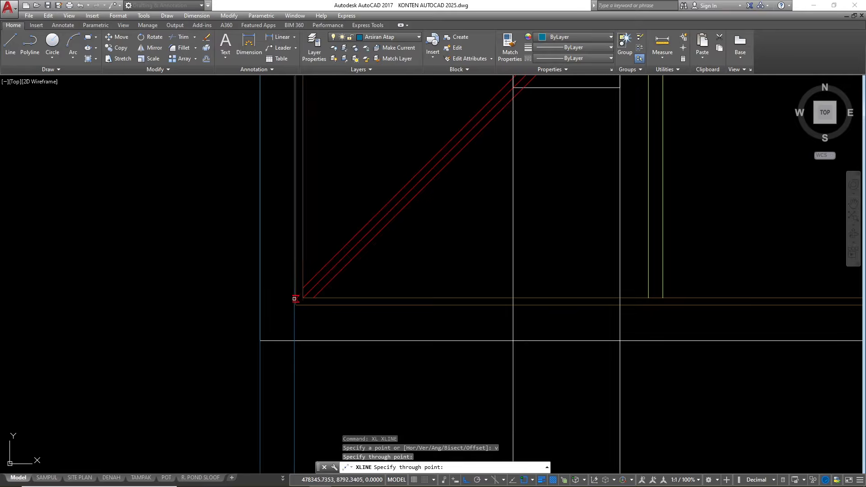
pyautogui.click(294, 299)
# - Draw vertical construction lines through the roof edge and fascia at the left corner of the projecting front roof in the copied roof plan
pyautogui.scroll(-3, 224, 259)
pyautogui.scroll(-2, 223, 260)
pyautogui.scroll(4, 327, 306)
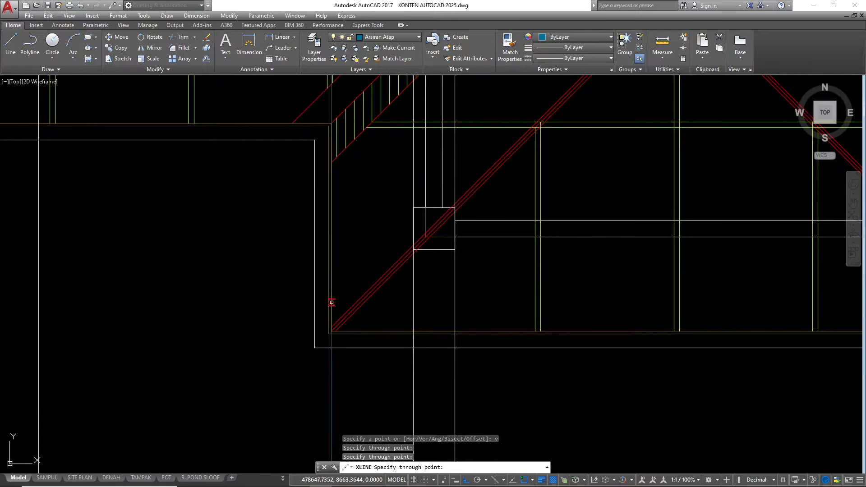
pyautogui.click(320, 309)
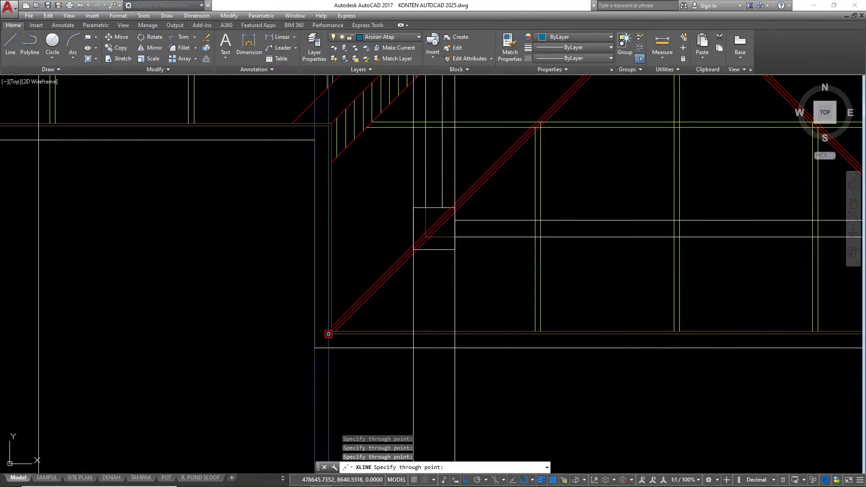
# - Draw vertical construction lines through the roof edge and fascia at the front-right corner of the copied roof plan
pyautogui.scroll(-5, 328, 332)
pyautogui.scroll(8, 411, 292)
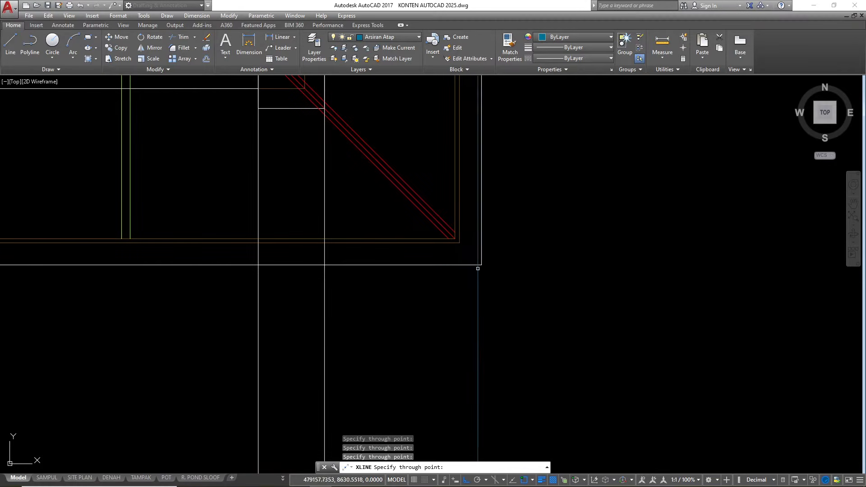
pyautogui.scroll(-8, 390, 265)
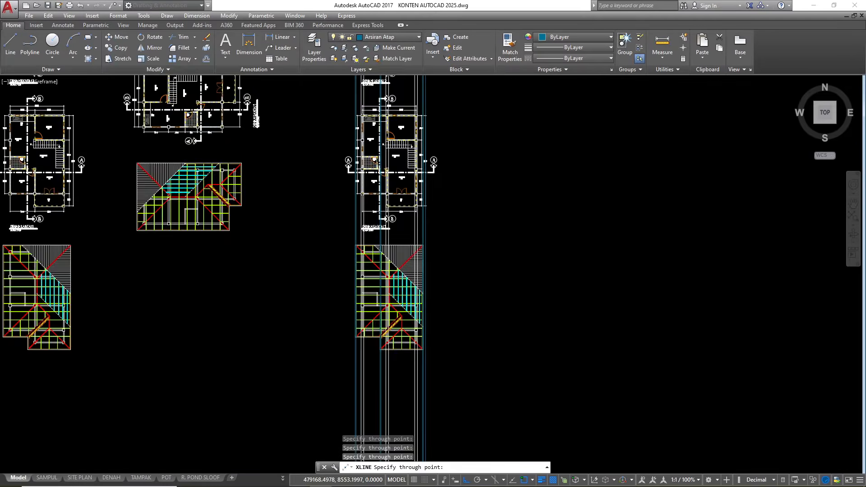
pyautogui.press('Escape')
pyautogui.press('Escape')
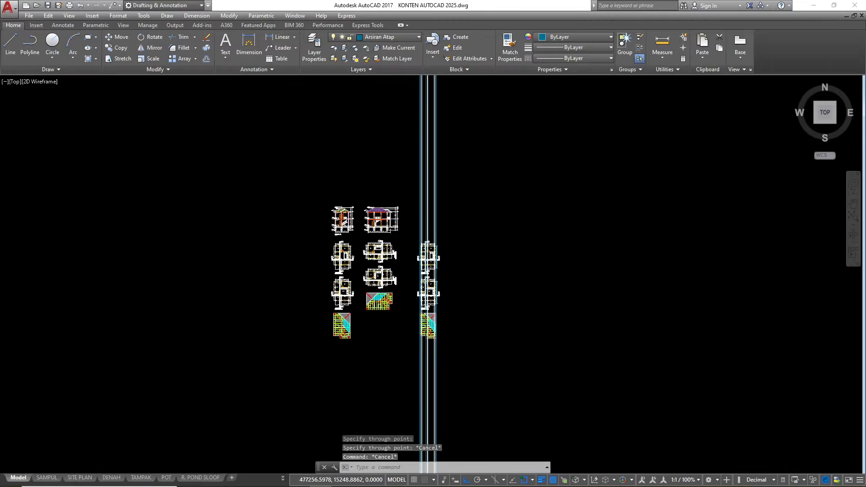
# - Make Dinding the current layer
pyautogui.scroll(2, 398, 202)
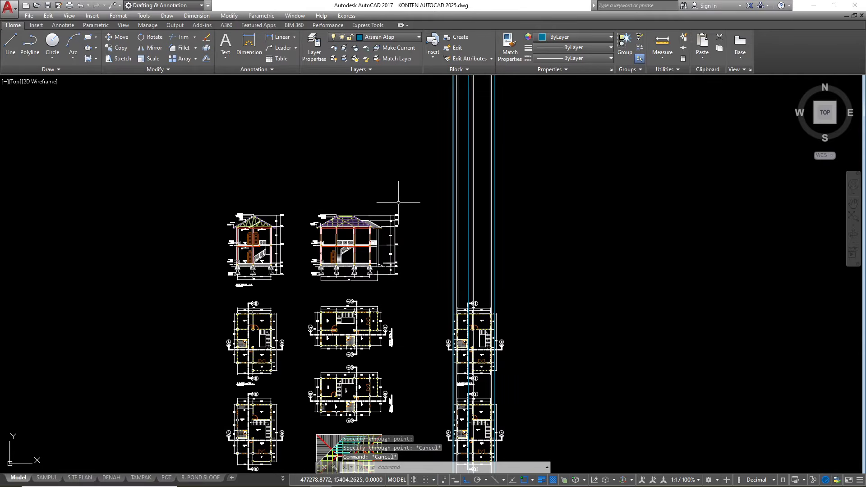
pyautogui.click(388, 37)
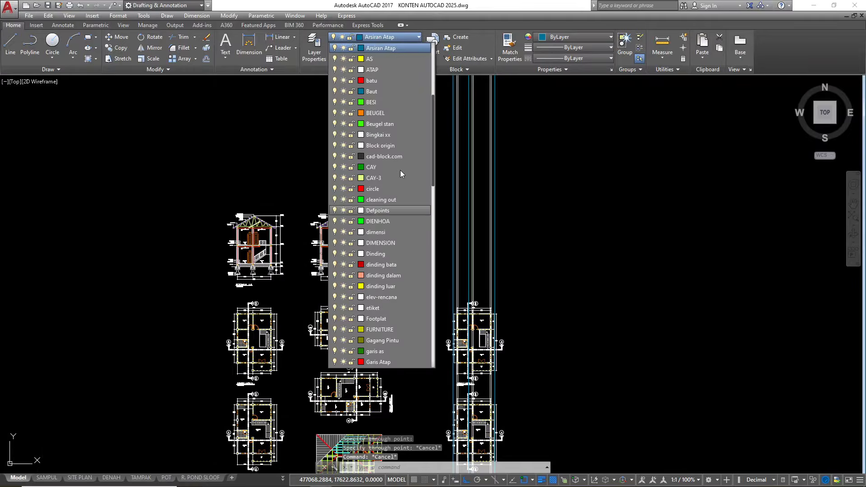
pyautogui.click(384, 255)
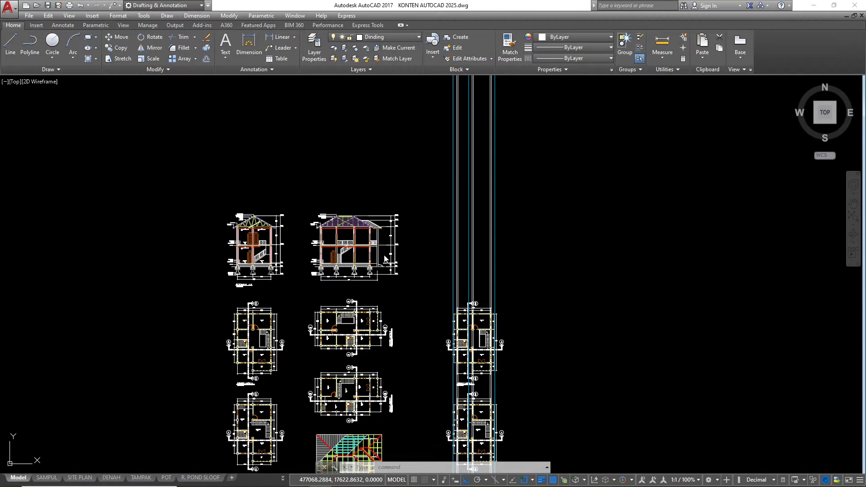
pyautogui.scroll(6, 374, 260)
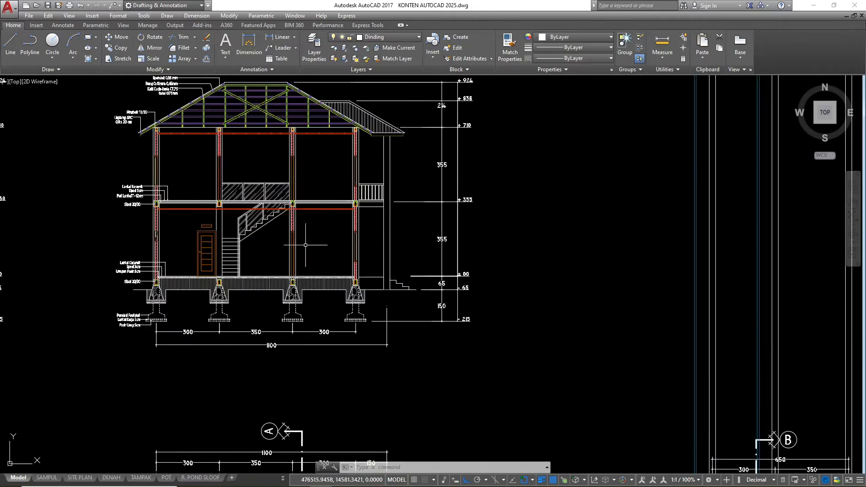
pyautogui.scroll(-2, 315, 272)
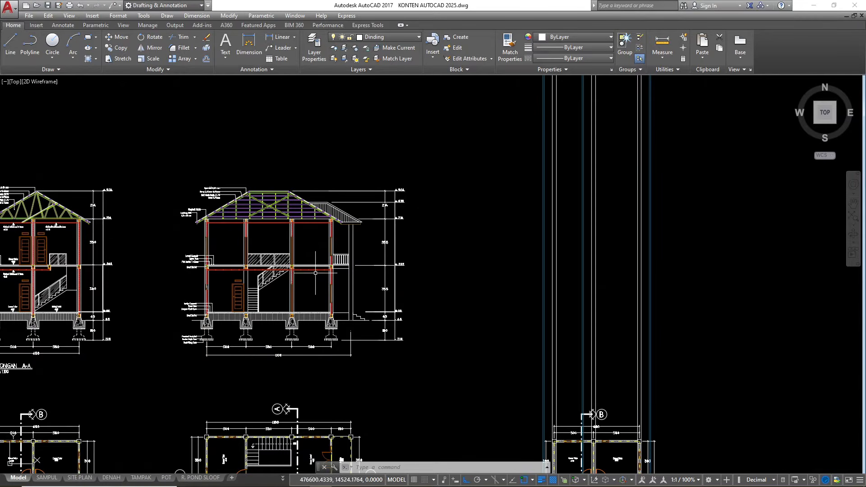
pyautogui.write('x')
pyautogui.press('Return')
pyautogui.write('h')
pyautogui.press('Return')
pyautogui.press('Escape')
# - Draw horizontal construction lines through the -65 ground level and the terrace floor in the longitudinal section
pyautogui.write('xl')
pyautogui.press('Return')
pyautogui.write('h')
pyautogui.press('Return')
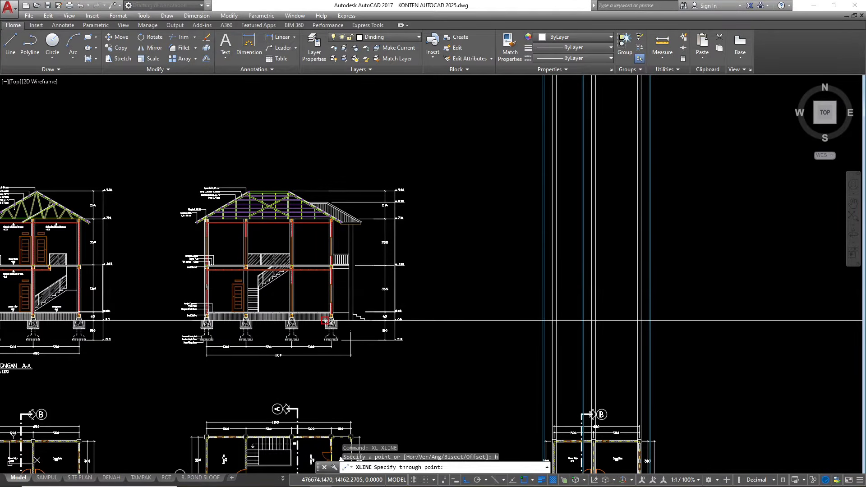
pyautogui.scroll(8, 334, 323)
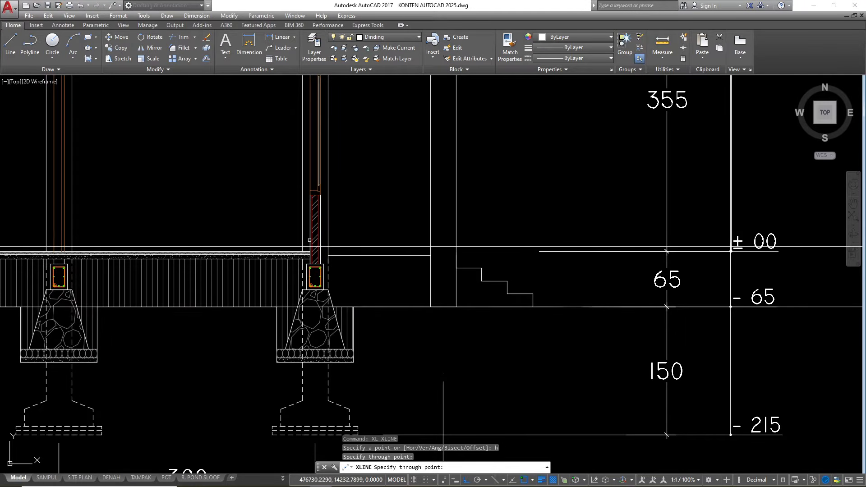
pyautogui.scroll(5, 309, 246)
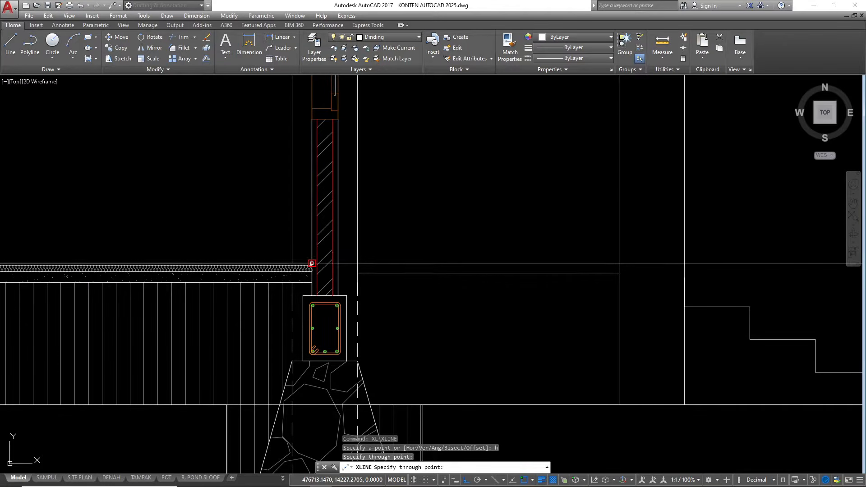
pyautogui.click(357, 273)
pyautogui.scroll(-4, 357, 274)
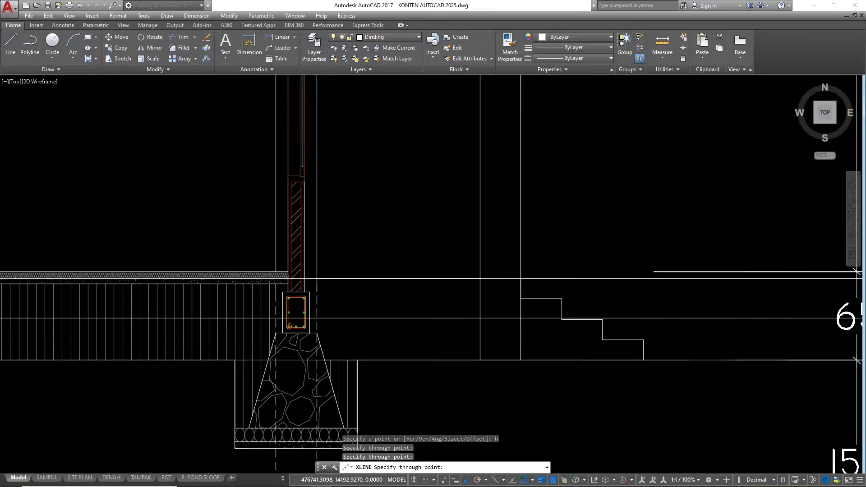
# - Draw a horizontal construction line through the upper-floor balcony slab edge beside the column in the longitudinal section
pyautogui.scroll(-3, 357, 274)
pyautogui.scroll(8, 349, 208)
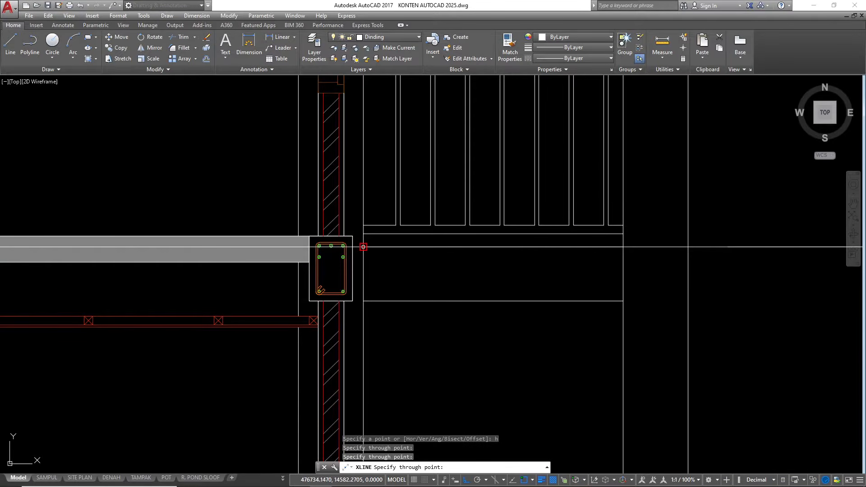
pyautogui.click(363, 247)
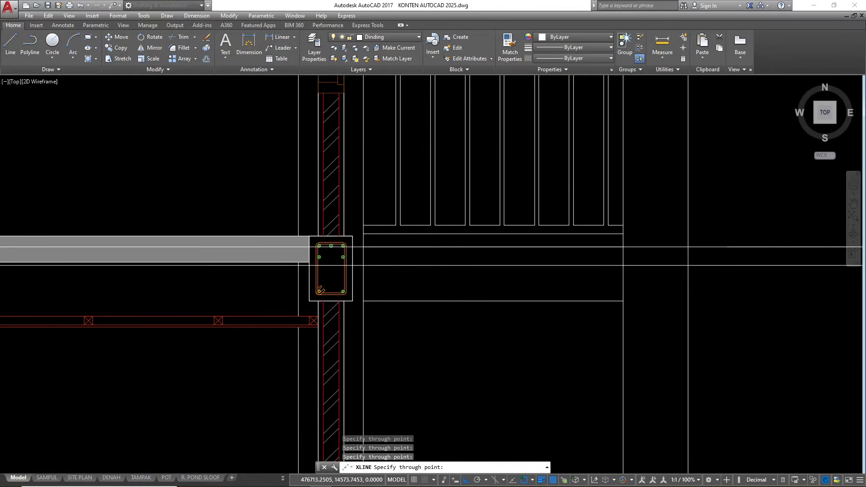
# - Draw horizontal construction lines through the fascia's lower edge and the eave tip of the terrace roof in the longitudinal section
pyautogui.scroll(-2, 320, 285)
pyautogui.scroll(-4, 453, 293)
pyautogui.scroll(-2, 453, 301)
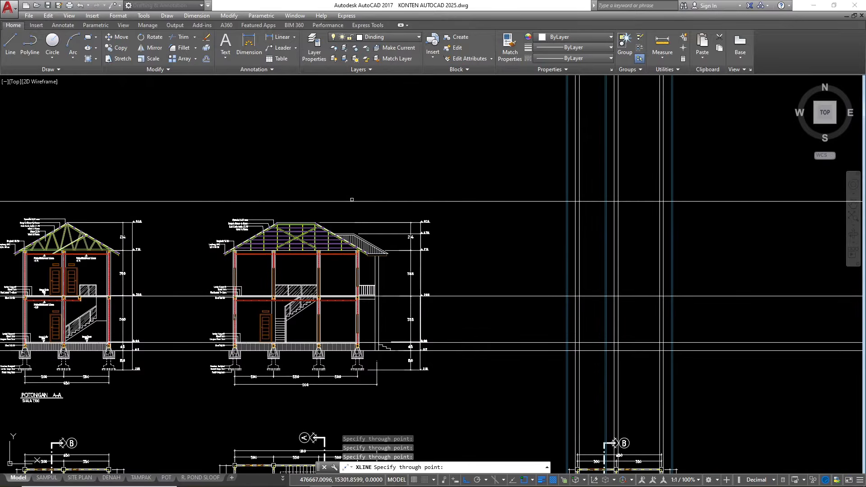
pyautogui.scroll(6, 369, 258)
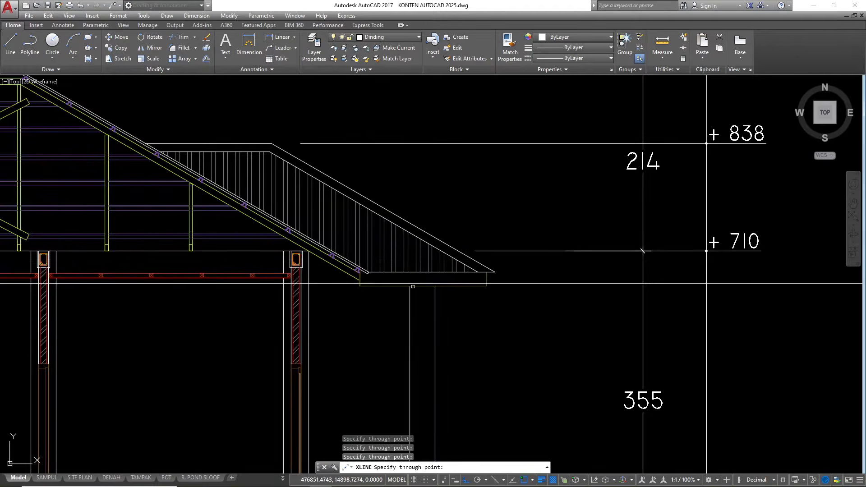
pyautogui.click(469, 286)
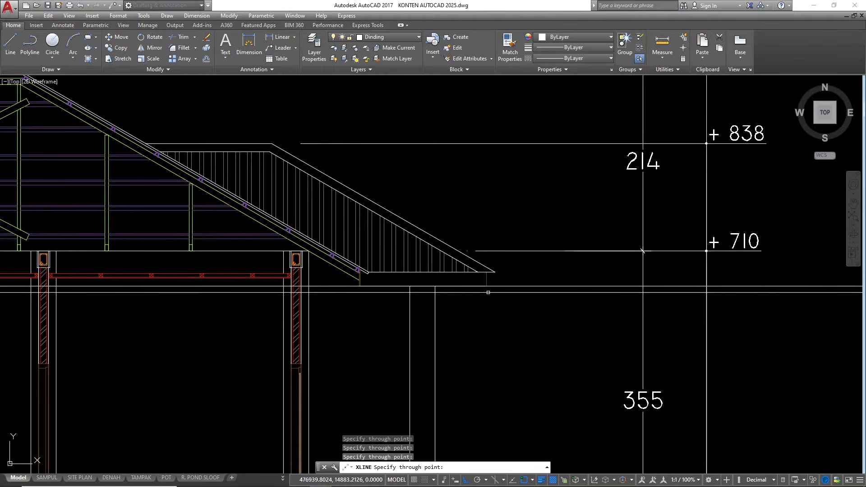
pyautogui.scroll(2, 489, 283)
pyautogui.click(498, 266)
pyautogui.scroll(-5, 501, 268)
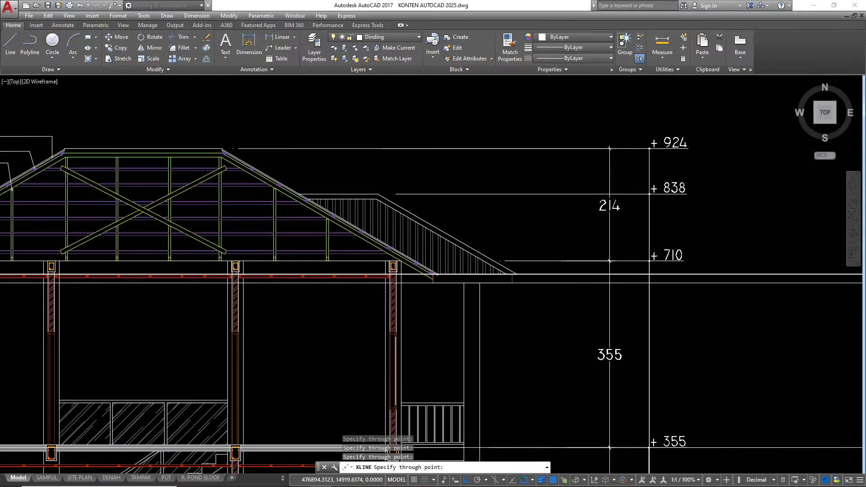
# - Draw horizontal construction lines through the top of the ridge cap and the roof sheet apex in Potongan A-A
pyautogui.scroll(-6, 441, 212)
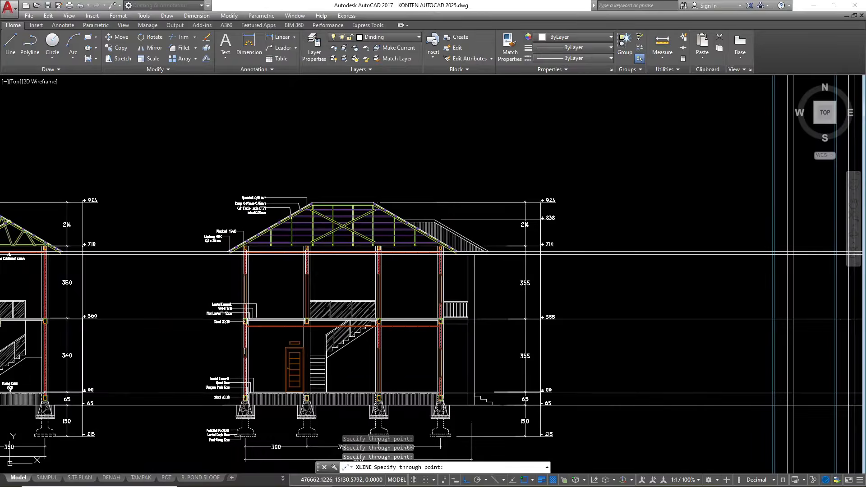
pyautogui.scroll(15, 298, 211)
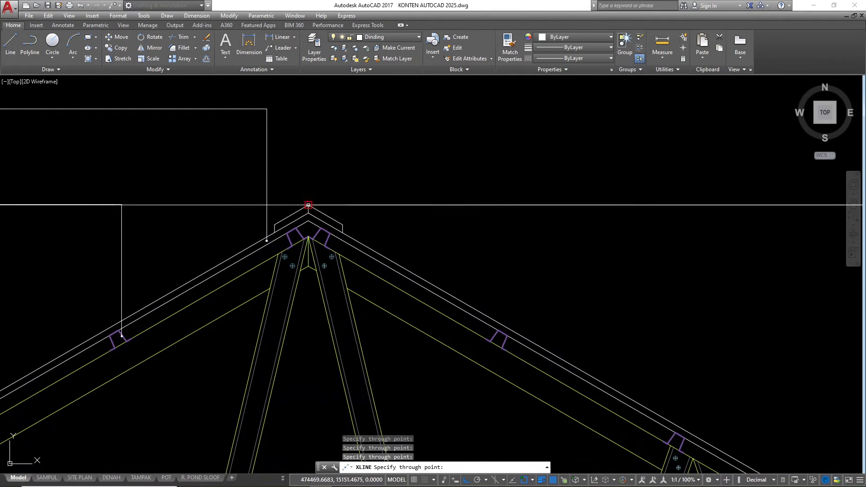
pyautogui.click(308, 204)
pyautogui.scroll(4, 308, 208)
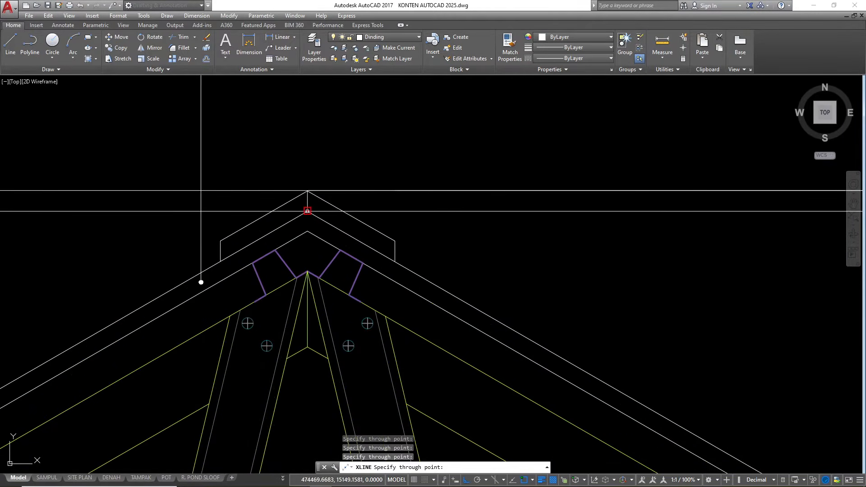
pyautogui.click(307, 211)
pyautogui.scroll(-10, 189, 232)
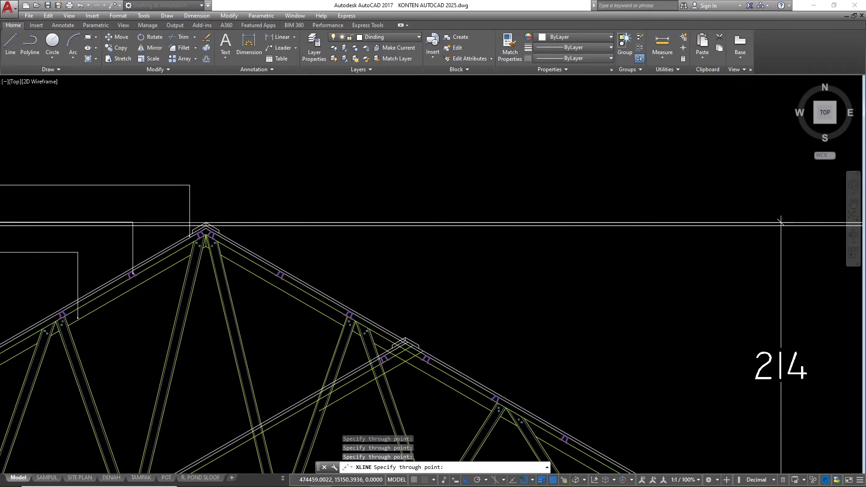
pyautogui.scroll(-2, 182, 224)
pyautogui.press('Escape')
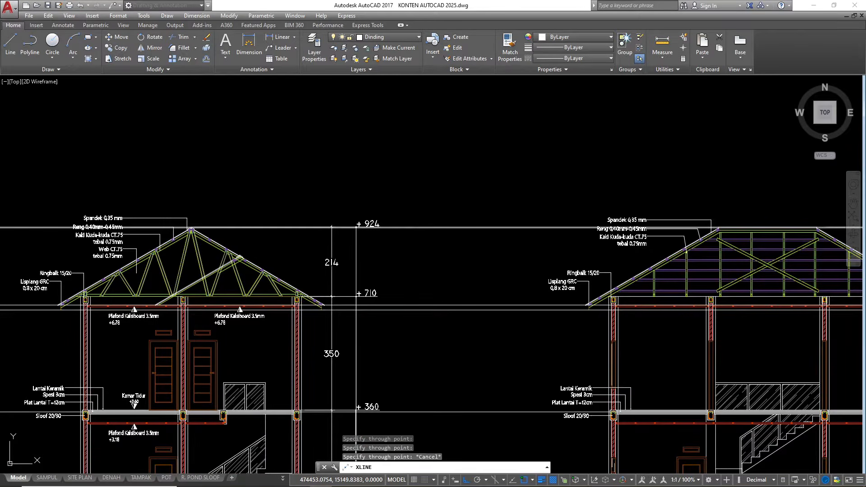
# - Trim away the vertical construction lines below the lowest ground line of the elevation area above the copied plan
pyautogui.scroll(-4, 321, 233)
pyautogui.scroll(-2, 362, 228)
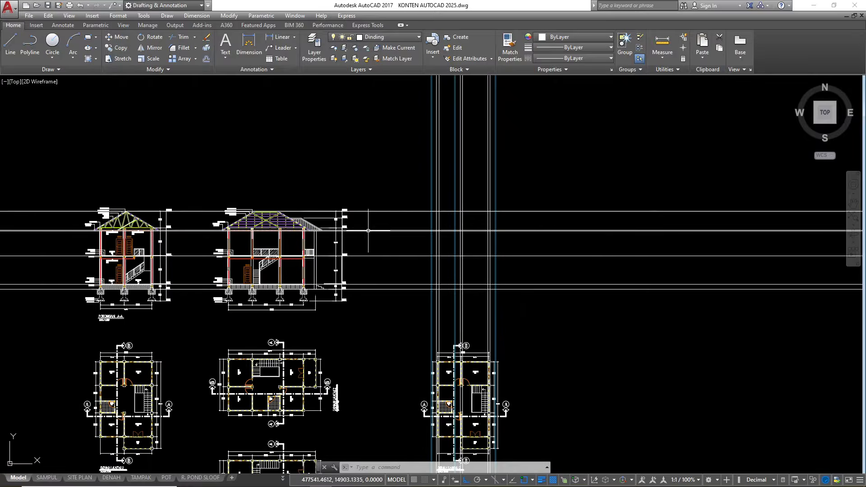
pyautogui.scroll(4, 474, 239)
pyautogui.scroll(-2, 466, 230)
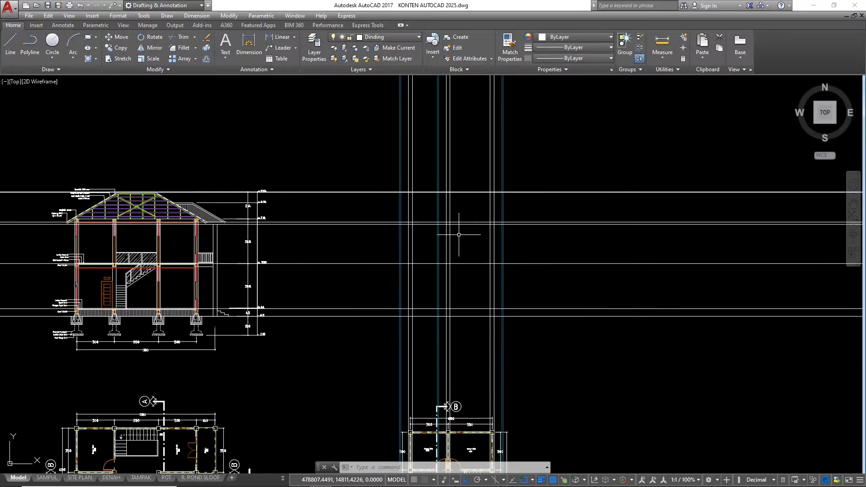
pyautogui.scroll(-2, 459, 230)
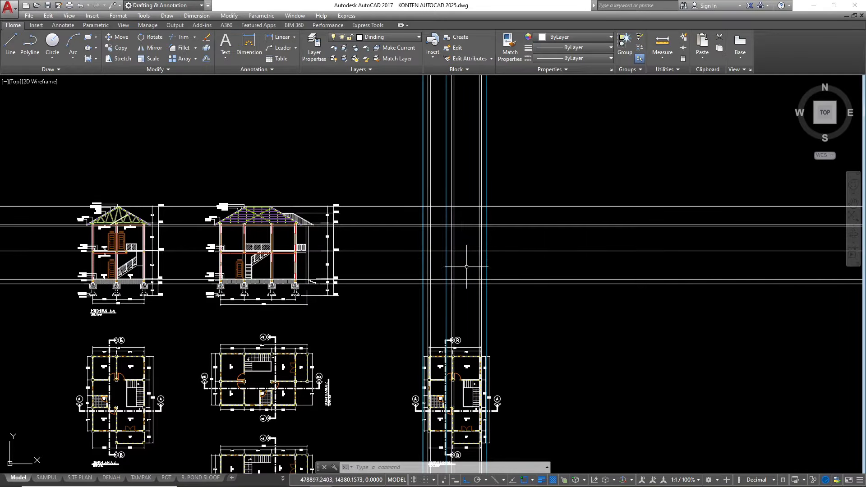
pyautogui.write('tr')
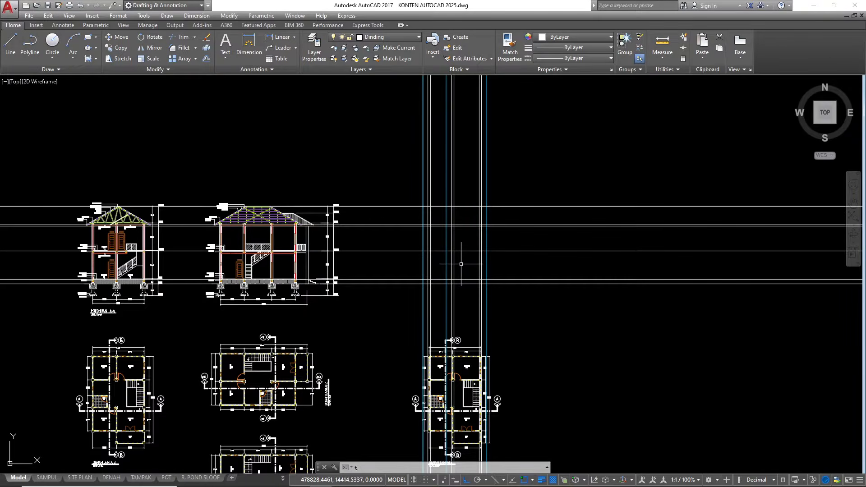
pyautogui.press('Return')
pyautogui.press('Return')
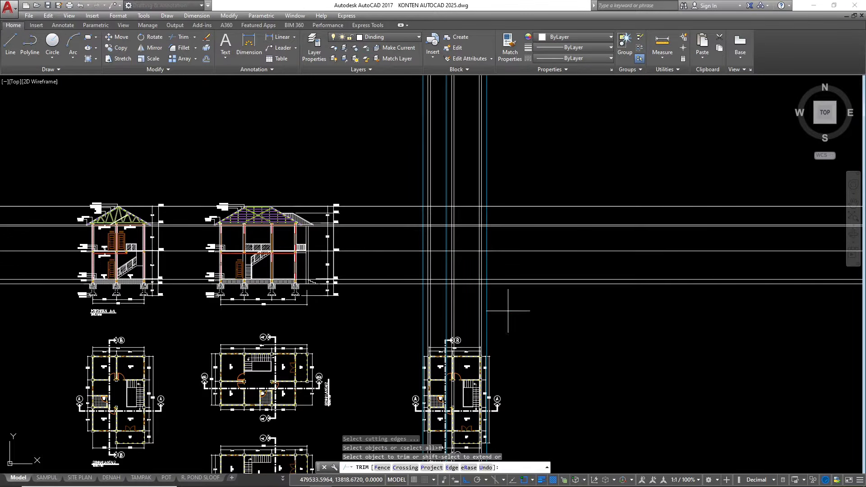
pyautogui.click(516, 311)
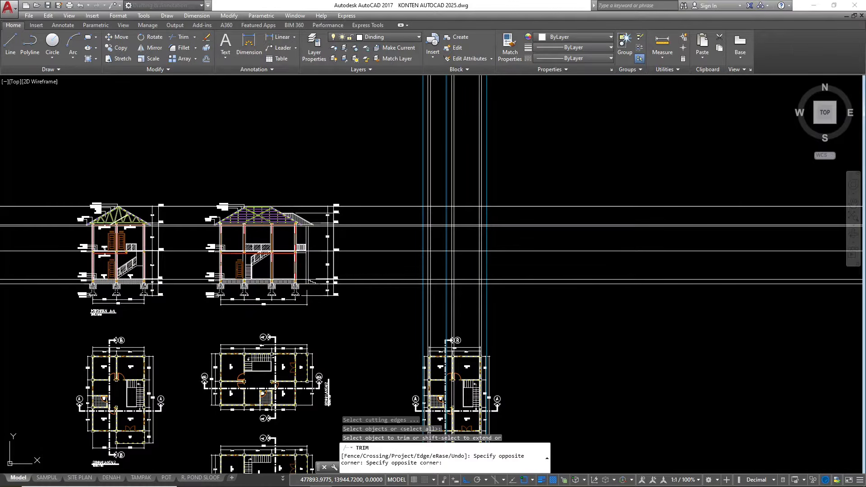
pyautogui.click(411, 289)
pyautogui.click(411, 289)
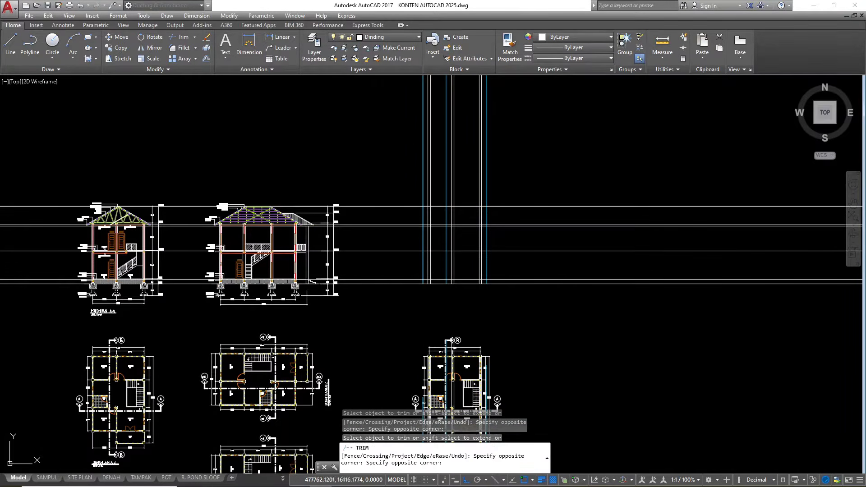
# - Trim the vertical construction lines above the ridge and the horizontal ones outside the outermost roof-edge lines of the elevation
pyautogui.click(405, 194)
pyautogui.click(539, 294)
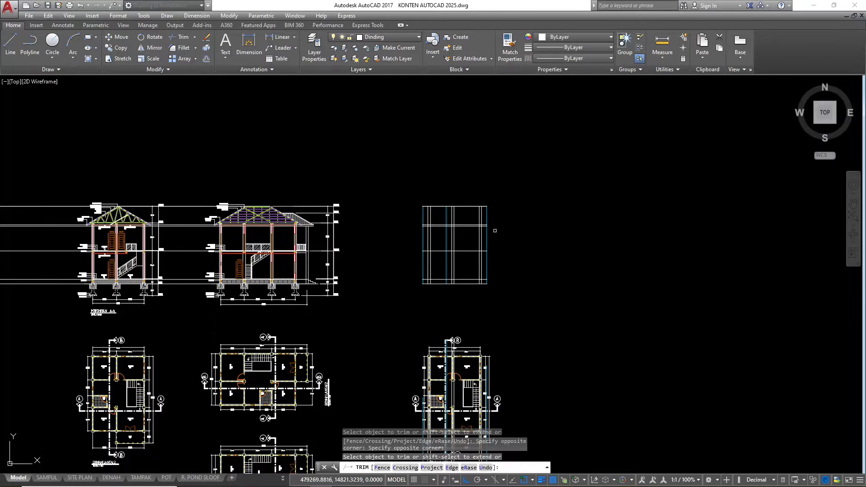
pyautogui.press('Escape')
# - Delete the leftover horizontal construction lines running across the two sections
pyautogui.click(60, 190)
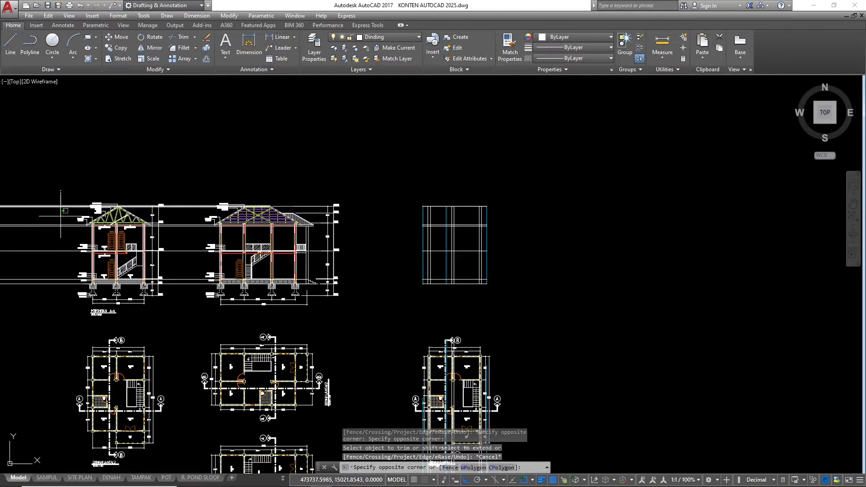
pyautogui.click(43, 296)
pyautogui.press('Delete')
# - Draw a roof slope line at 30 degrees from the left end of the upper eave line to beyond the ridge lines
pyautogui.scroll(4, 453, 216)
pyautogui.scroll(1, 421, 175)
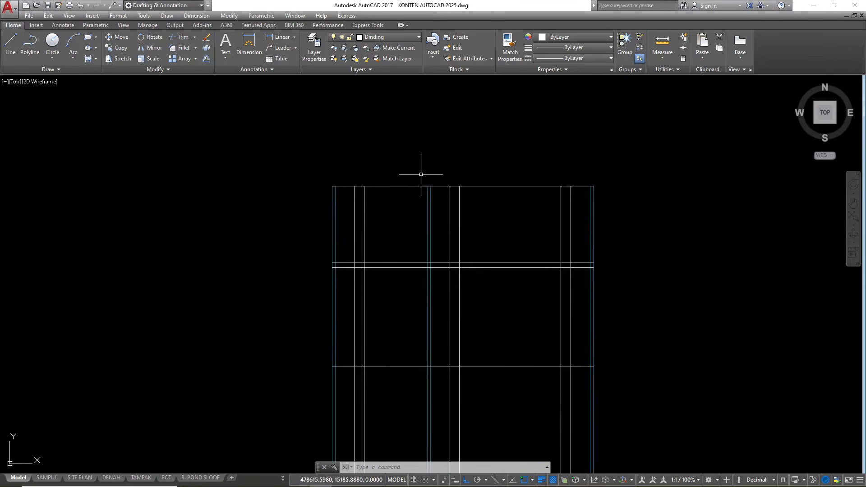
pyautogui.scroll(-2, 307, 194)
pyautogui.scroll(2, 293, 216)
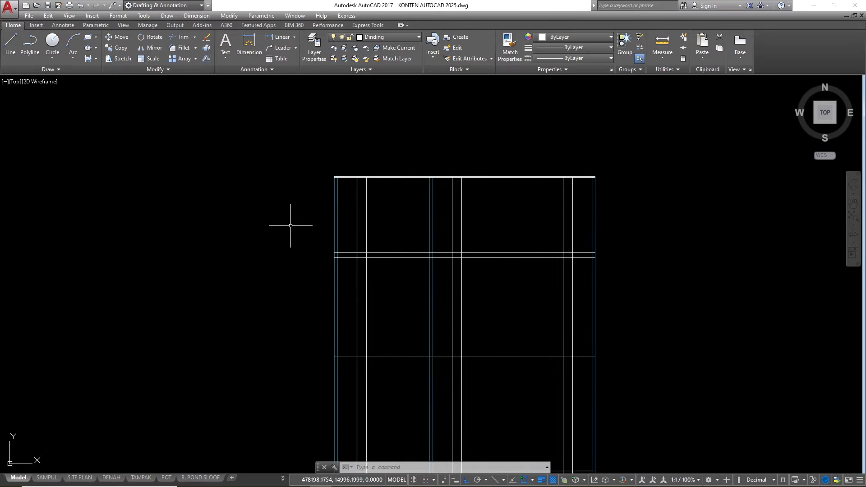
pyautogui.write('l')
pyautogui.press('Return')
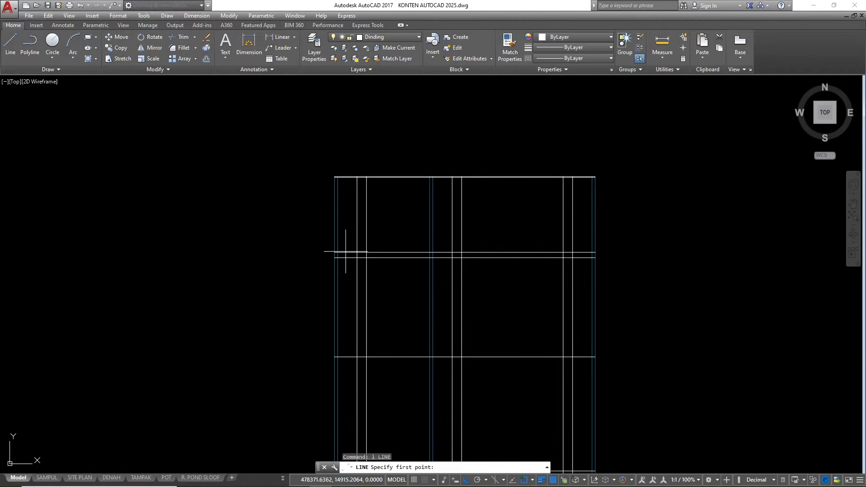
pyautogui.scroll(4, 346, 251)
pyautogui.click(315, 248)
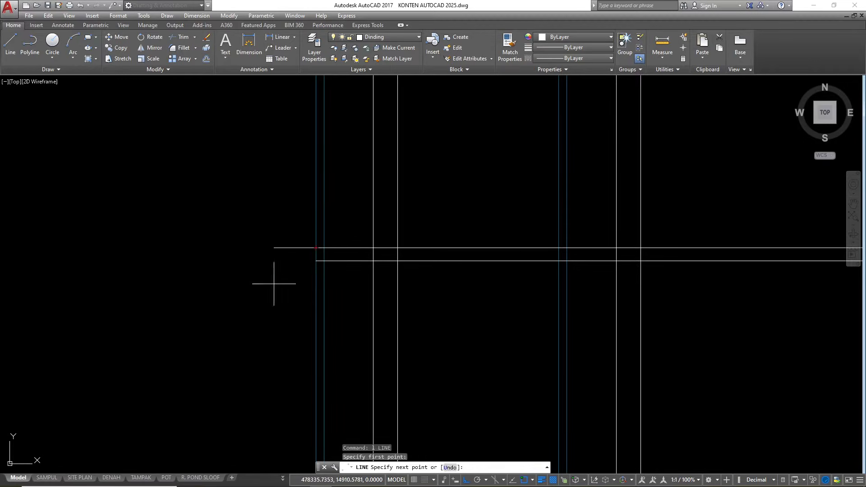
pyautogui.scroll(-4, 318, 247)
pyautogui.scroll(2, 291, 278)
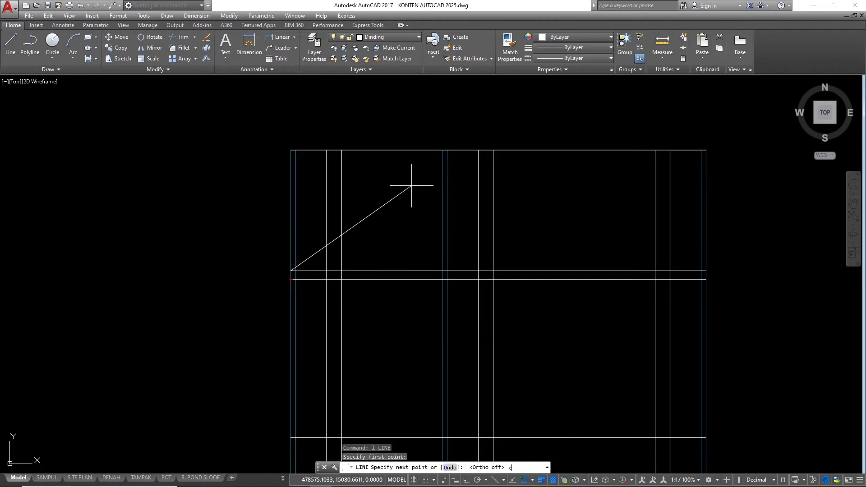
pyautogui.press('Return')
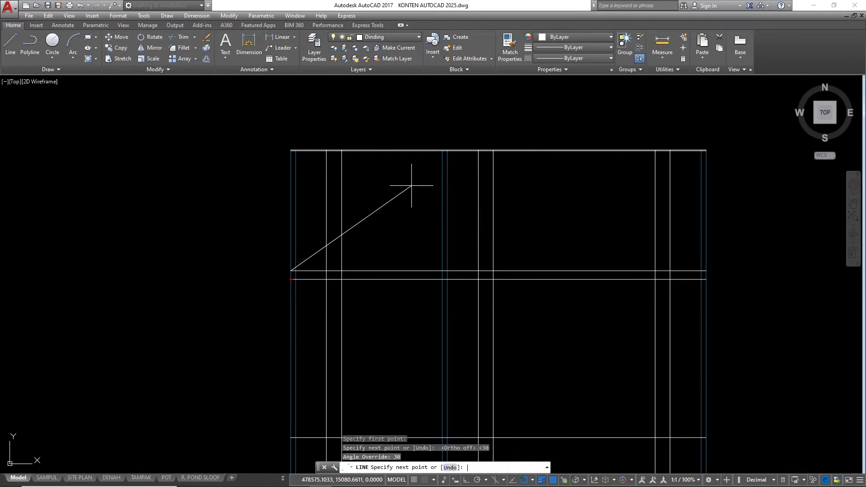
pyautogui.click(592, 96)
pyautogui.press('Escape')
# - Mirror the sloped roof line about a vertical axis through its intersection with the lower ridge line, keeping the original
pyautogui.scroll(2, 540, 132)
pyautogui.click(539, 134)
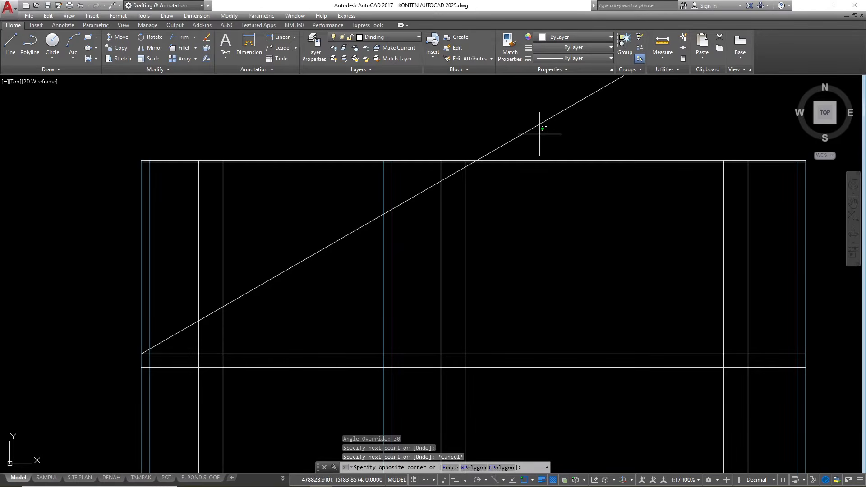
pyautogui.click(521, 118)
pyautogui.write('mu')
pyautogui.press('BackSpace')
pyautogui.write('i')
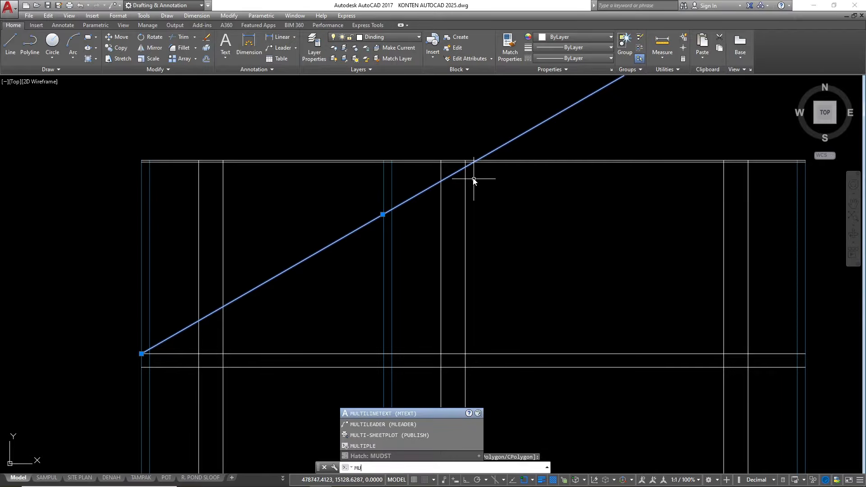
pyautogui.press('Return')
pyautogui.scroll(4, 466, 173)
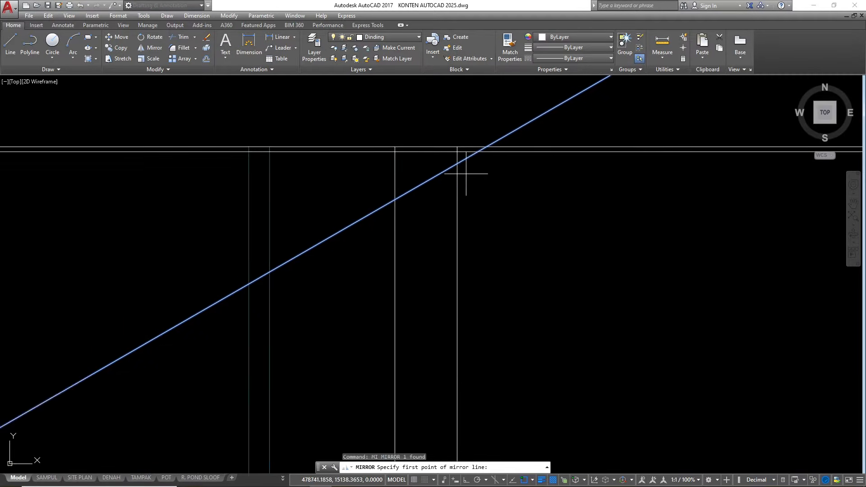
pyautogui.scroll(2, 485, 149)
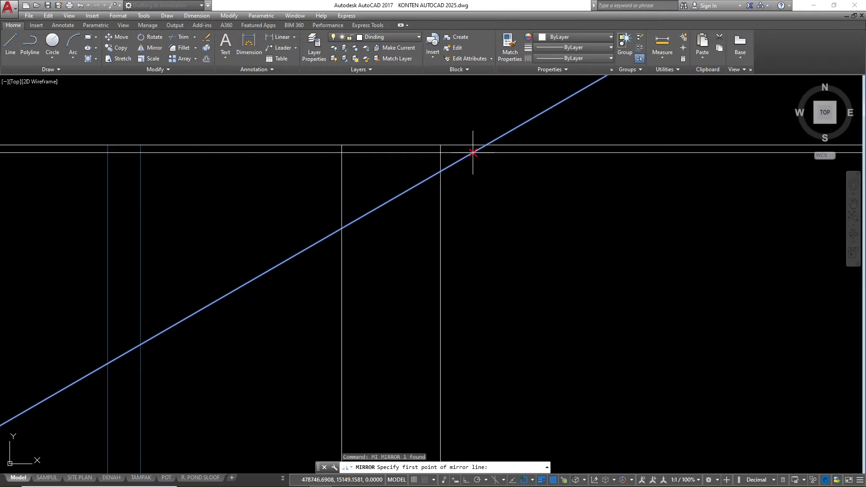
pyautogui.click(472, 152)
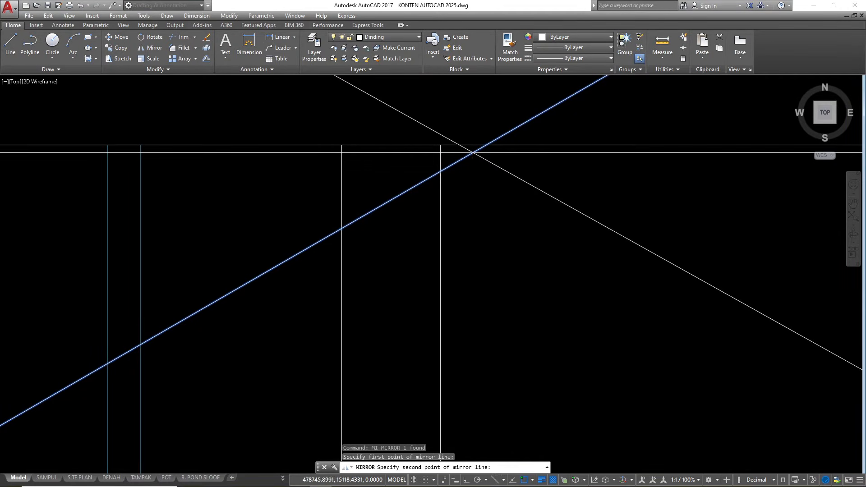
pyautogui.scroll(-3, 479, 232)
pyautogui.press('F8')
pyautogui.click(485, 289)
pyautogui.press('Return')
# - Trim the two crossing roof slope lines between their intersection at the lower ridge line and the upper ridge line
pyautogui.scroll(5, 479, 226)
pyautogui.scroll(2, 480, 239)
pyautogui.write('tr')
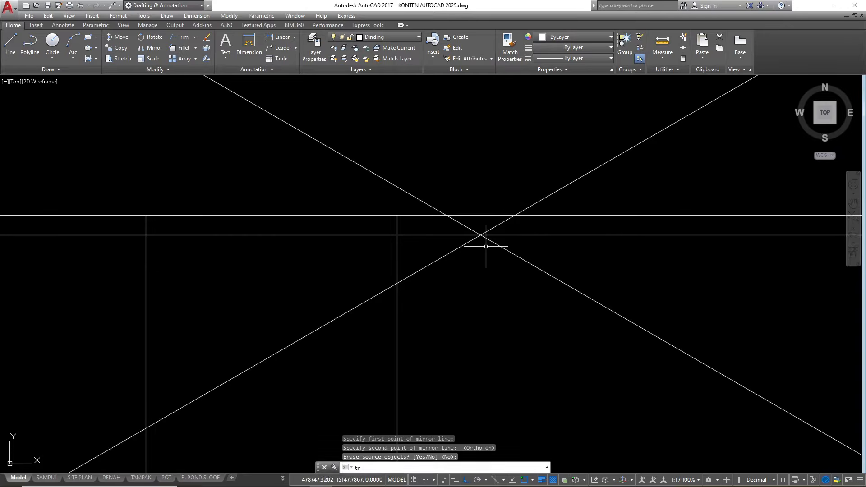
pyautogui.press('Return')
pyautogui.write('tr')
pyautogui.press('Return')
pyautogui.scroll(3, 491, 230)
pyautogui.click(495, 222)
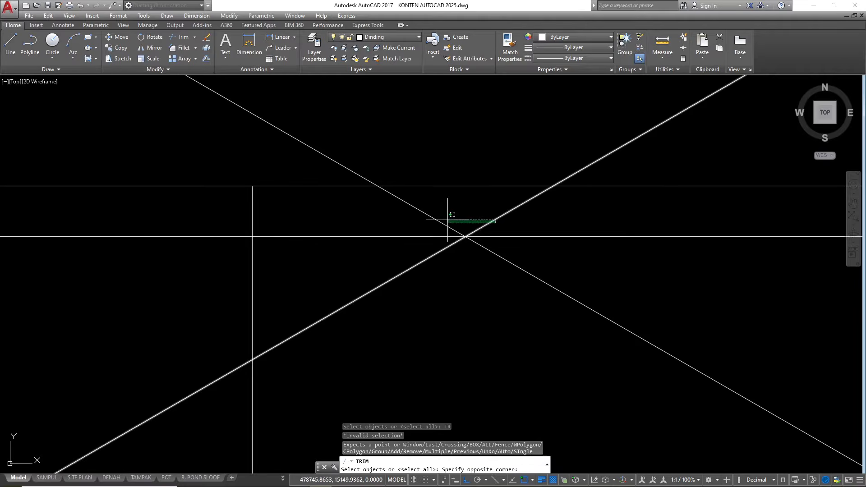
pyautogui.press('Escape')
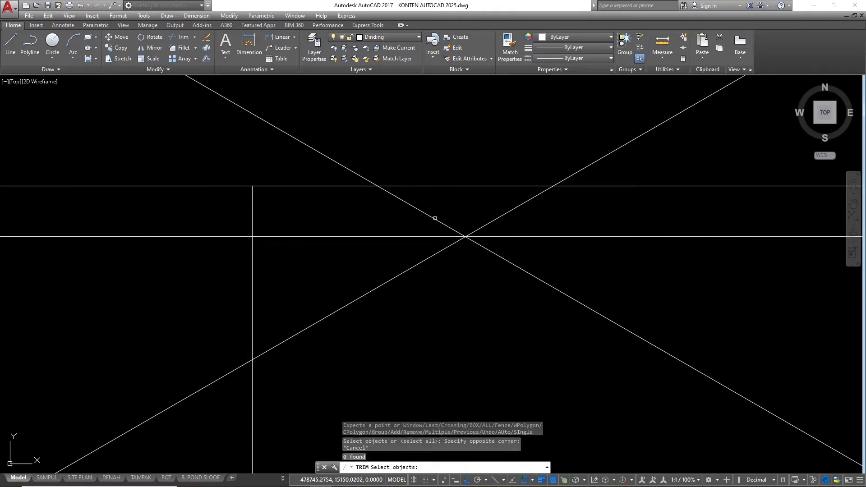
pyautogui.press('Return')
pyautogui.click(504, 231)
pyautogui.click(427, 221)
pyautogui.scroll(-2, 440, 215)
pyautogui.scroll(-2, 444, 212)
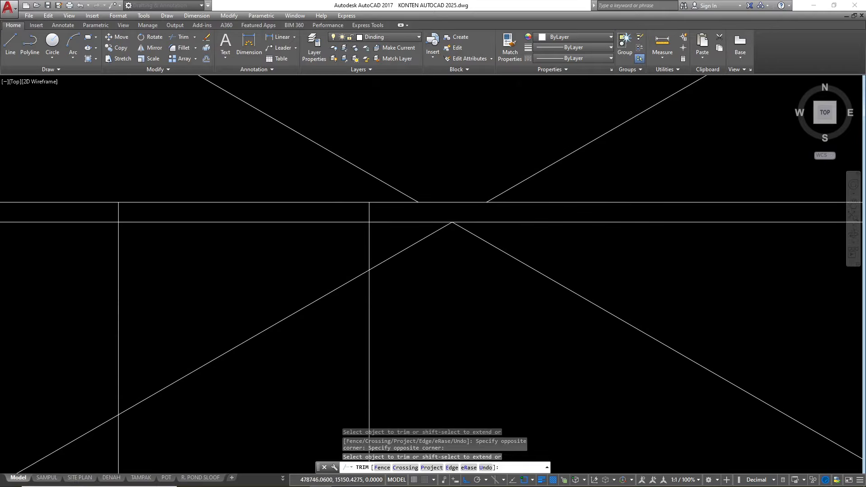
pyautogui.press('Escape')
# - Erase the two leftover sloped segments above the upper ridge line
pyautogui.click(588, 177)
pyautogui.click(339, 154)
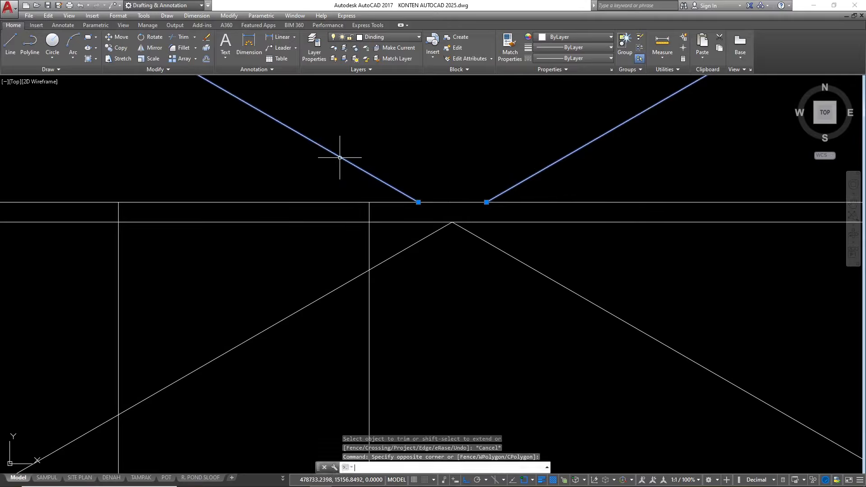
pyautogui.write('e')
pyautogui.press('Return')
# - Copy both roof slope lines vertically from their apex on the lower ridge line up to the upper ridge line
pyautogui.click(520, 239)
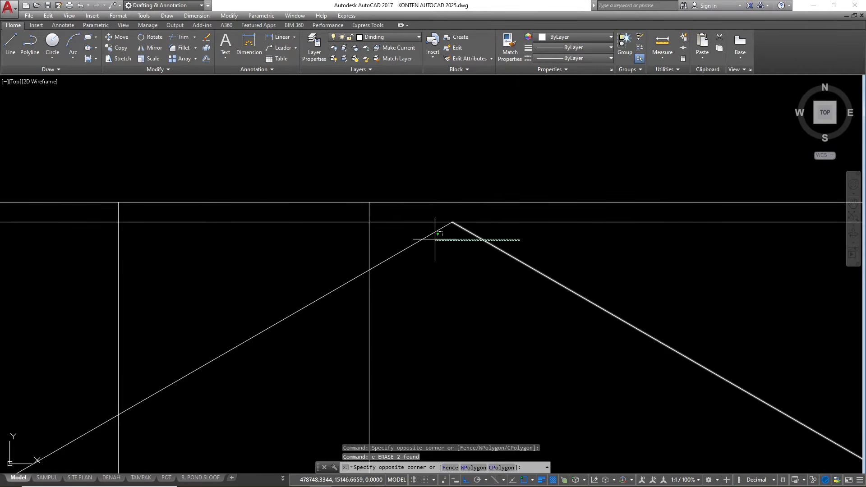
pyautogui.click(411, 238)
pyautogui.write('co')
pyautogui.press('Return')
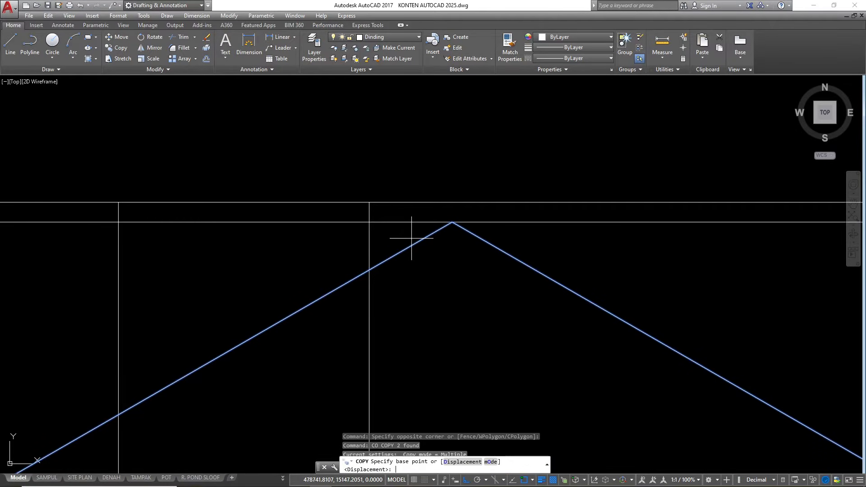
pyautogui.scroll(2, 444, 227)
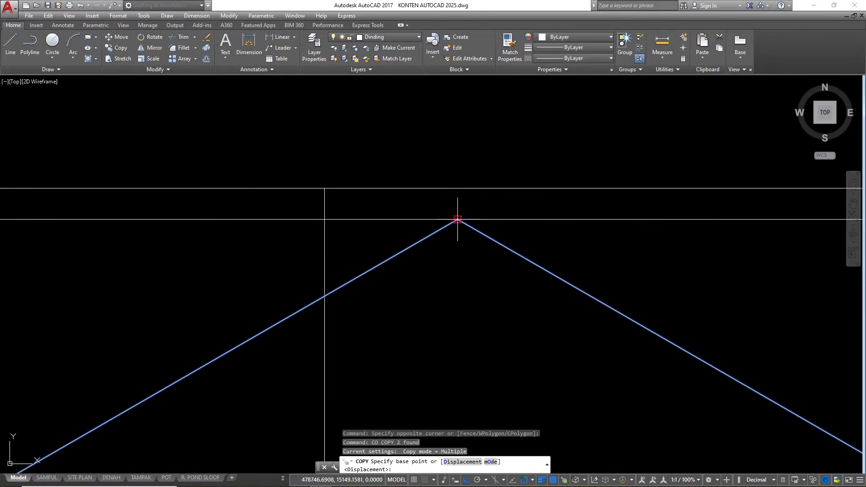
pyautogui.click(457, 219)
pyautogui.click(456, 188)
pyautogui.press('Escape')
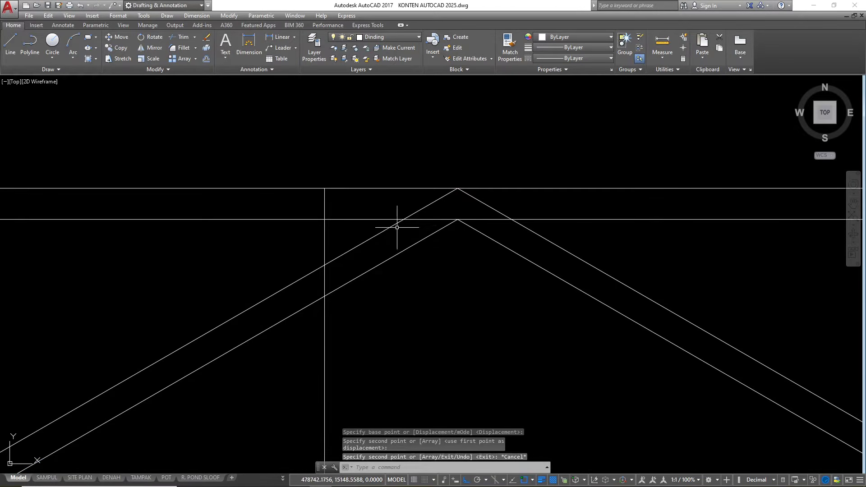
# - Draw a vertical line from the upper roof apex down past the lower apex
pyautogui.scroll(-2, 402, 217)
pyautogui.scroll(2, 446, 217)
pyautogui.write('l')
pyautogui.press('Return')
pyautogui.scroll(4, 440, 160)
pyautogui.click(414, 230)
pyautogui.scroll(-4, 411, 174)
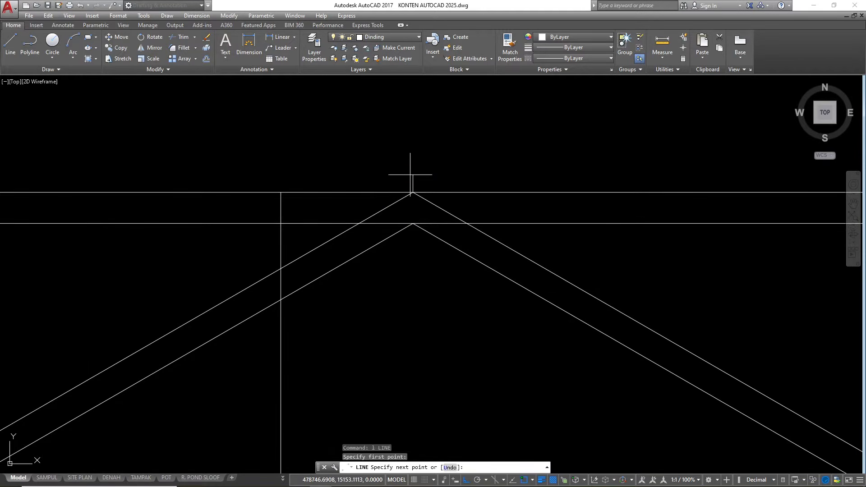
pyautogui.click(396, 326)
pyautogui.press('Escape')
pyautogui.scroll(2, 393, 277)
pyautogui.click(454, 306)
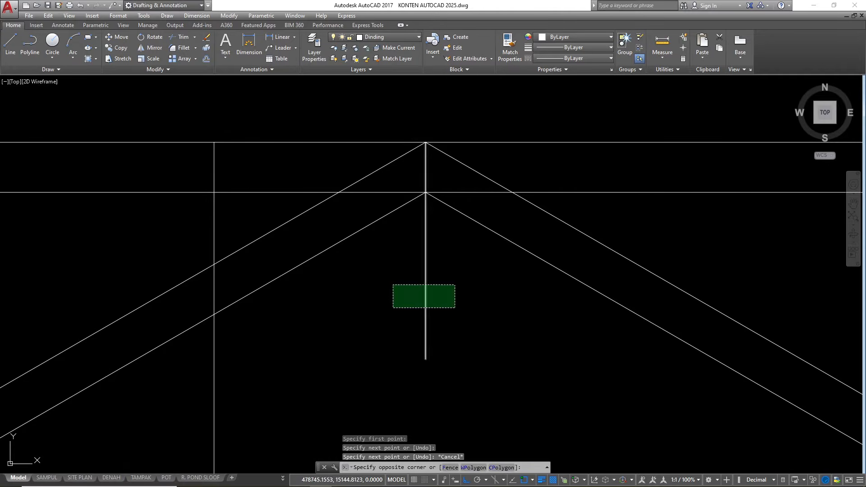
pyautogui.click(393, 285)
pyautogui.write('o')
pyautogui.press('Return')
pyautogui.write('0')
pyautogui.press('Return')
pyautogui.click(333, 282)
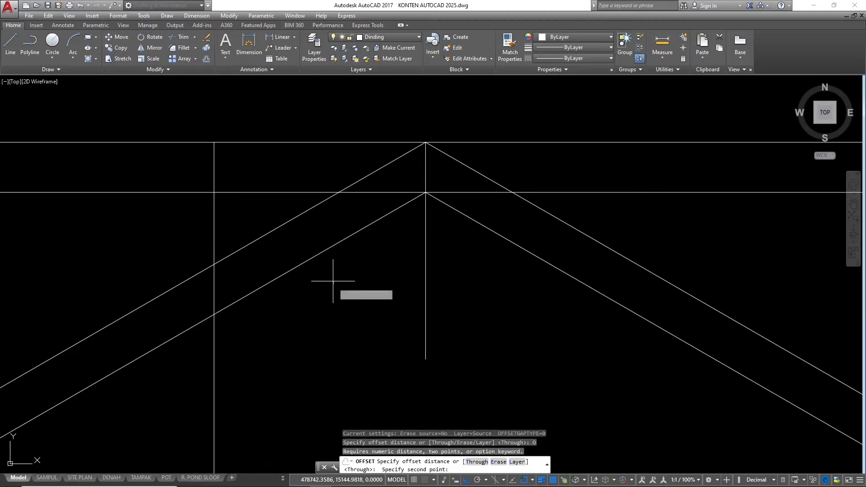
pyautogui.press('Escape')
# - Offset the vertical line at the roof apex by 10 to both sides
pyautogui.click(495, 321)
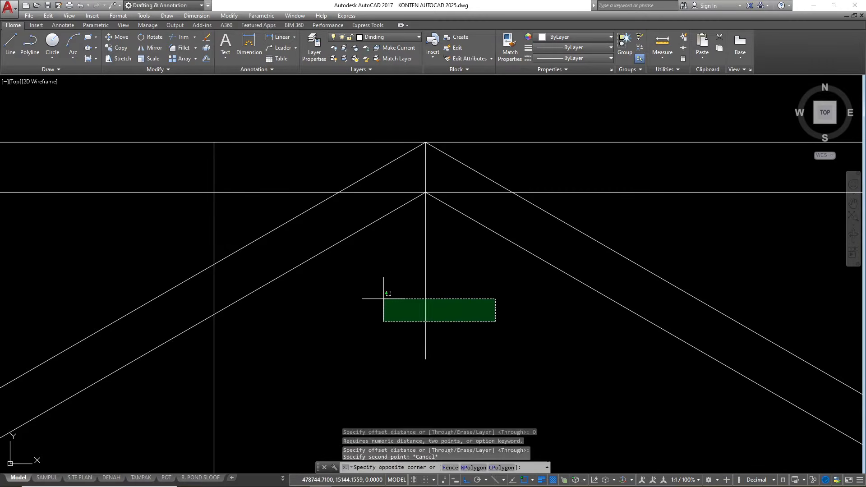
pyautogui.click(383, 299)
pyautogui.write('o')
pyautogui.press('Return')
pyautogui.write('10')
pyautogui.press('Return')
pyautogui.click(441, 316)
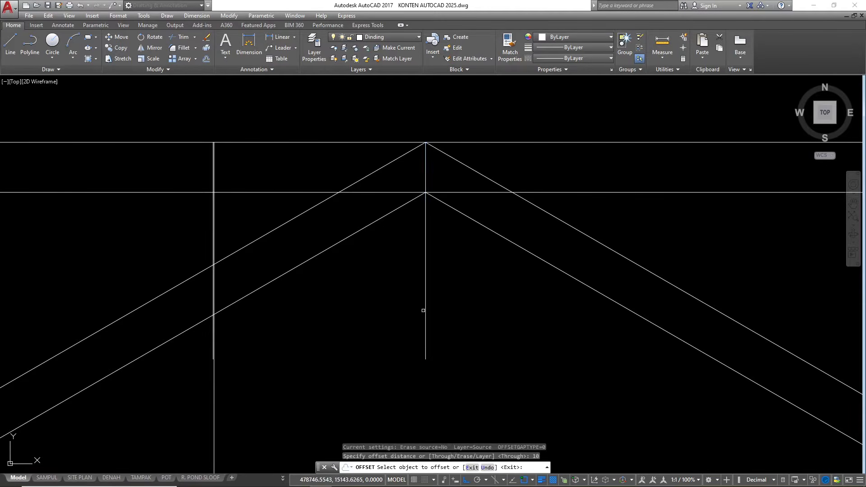
pyautogui.click(425, 298)
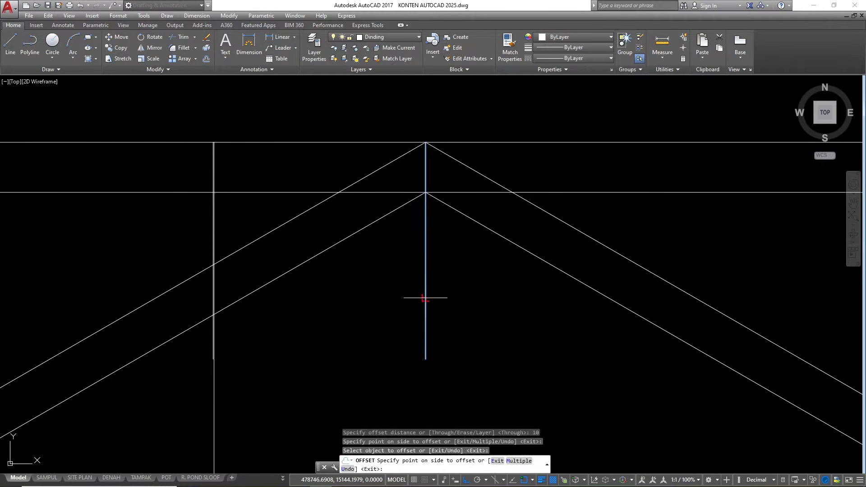
pyautogui.click(532, 322)
pyautogui.scroll(-2, 414, 243)
pyautogui.press('Escape')
pyautogui.press('Escape')
pyautogui.press('Escape')
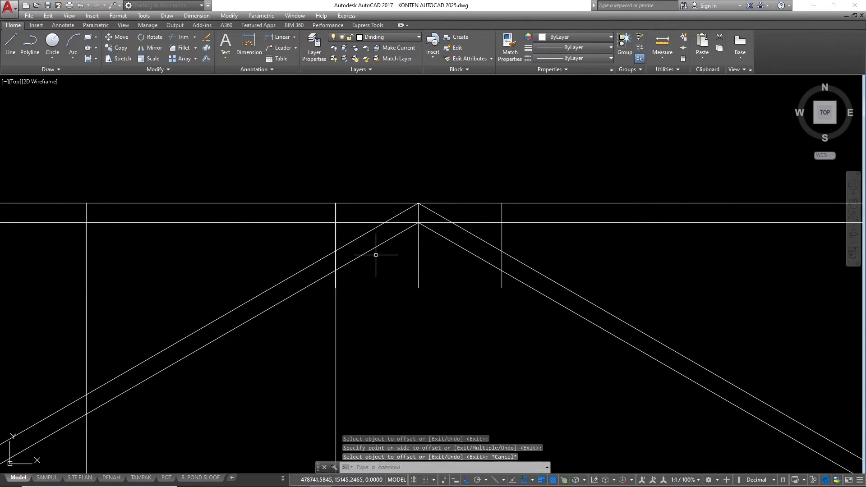
# - Trim the upper slope line beyond the left offset line, and that vertical line outside the band between the two slopes
pyautogui.scroll(1, 343, 274)
pyautogui.press('Escape')
pyautogui.write('tr')
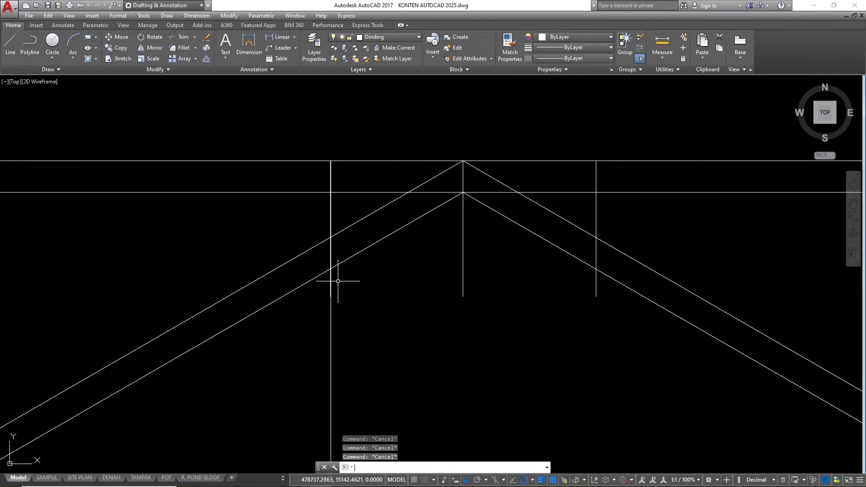
pyautogui.press('Return')
pyautogui.press('Return')
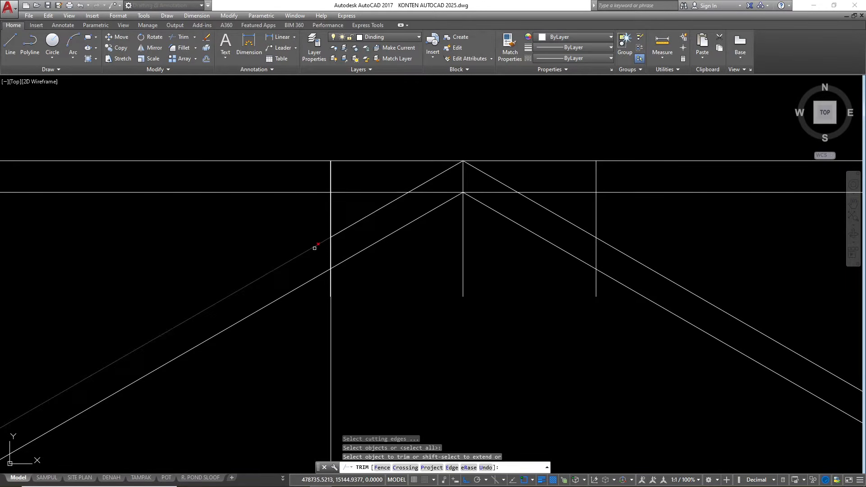
pyautogui.click(314, 245)
pyautogui.scroll(2, 319, 242)
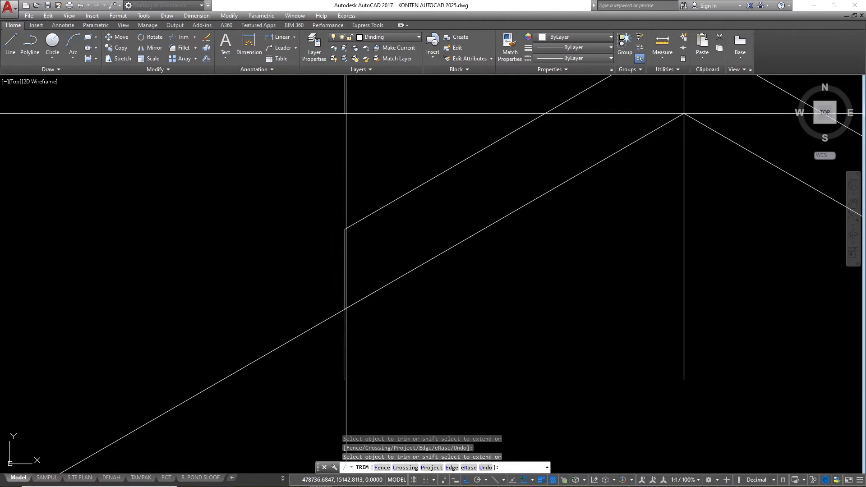
pyautogui.scroll(-5, 328, 313)
pyautogui.scroll(2, 417, 317)
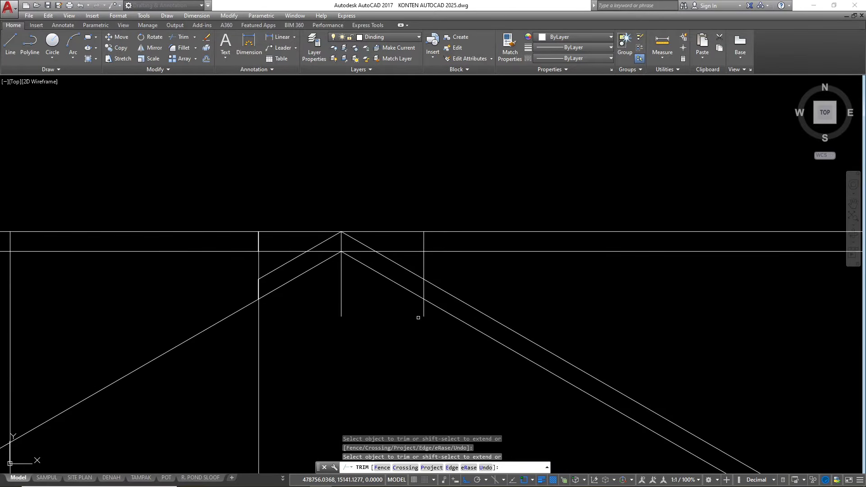
# - Trim the upper slope line beyond the right offset line, and that vertical line below and above the ridge cap
pyautogui.click(421, 313)
pyautogui.click(431, 322)
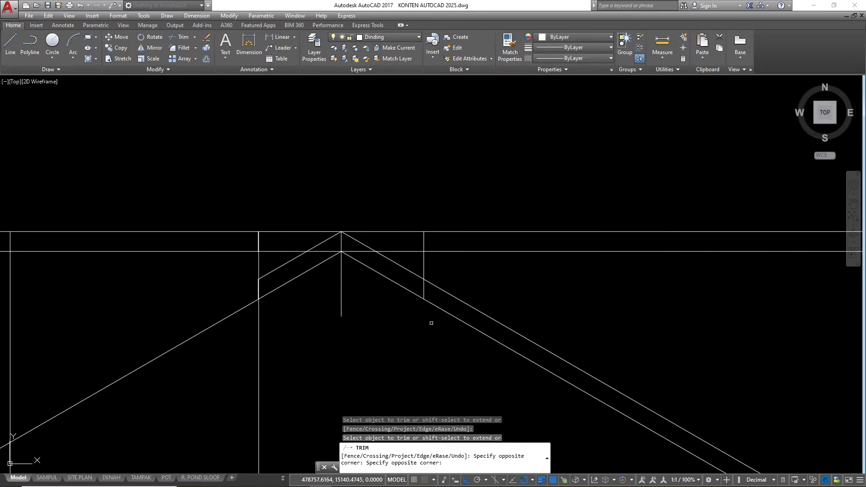
pyautogui.click(439, 285)
pyautogui.click(421, 261)
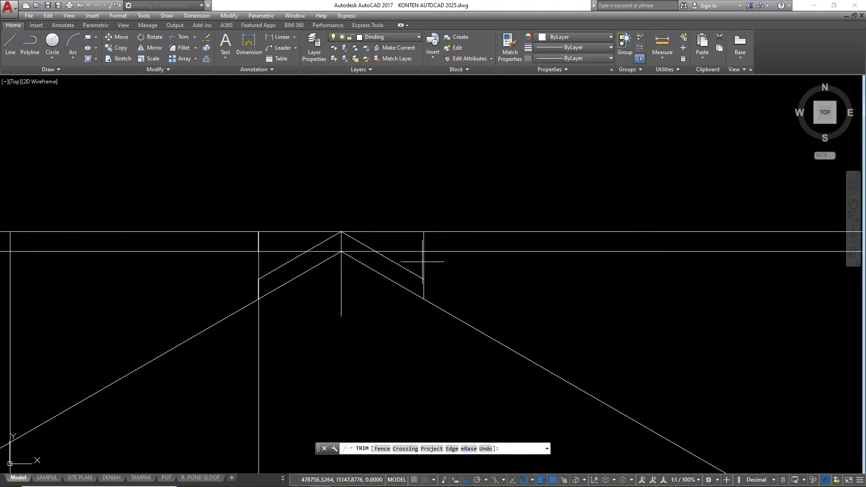
pyautogui.click(431, 268)
pyautogui.press('Escape')
pyautogui.press('Escape')
pyautogui.press('Escape')
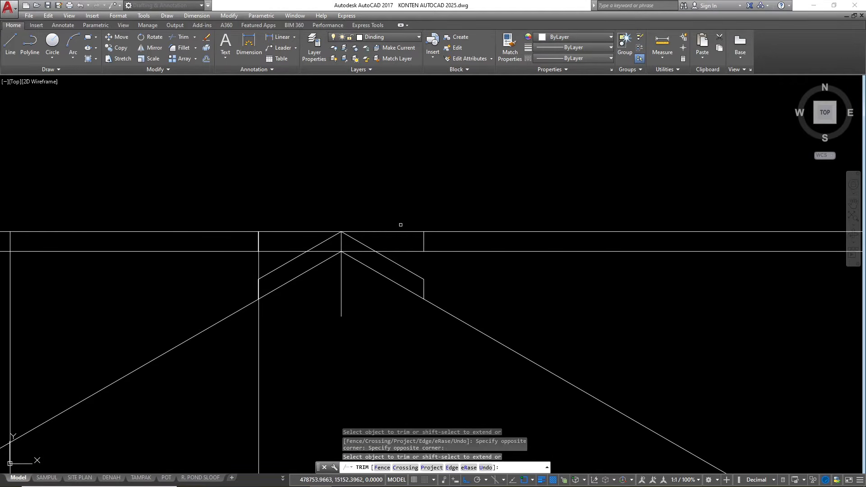
# - Erase the vertical line through the apex and the leftover vertical stub above the ridge cap's right end
pyautogui.scroll(-2, 609, 187)
pyautogui.click(461, 273)
pyautogui.click(435, 256)
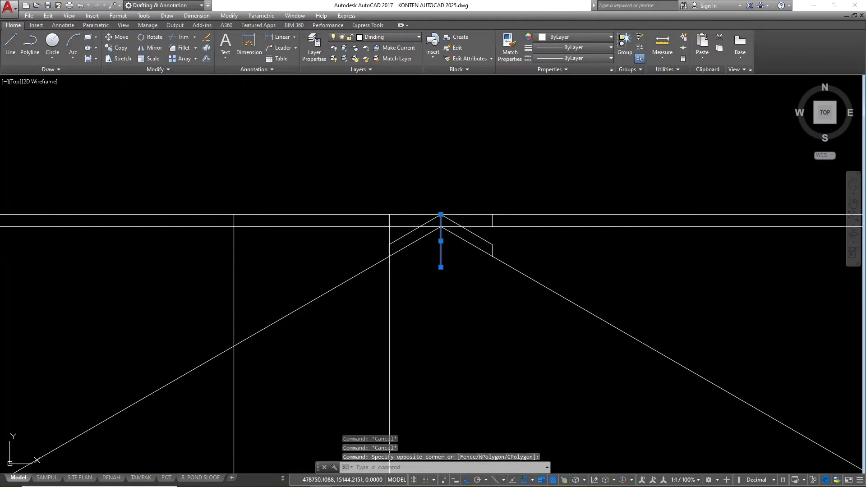
pyautogui.write('e')
pyautogui.press('Return')
pyautogui.click(482, 191)
pyautogui.click(508, 238)
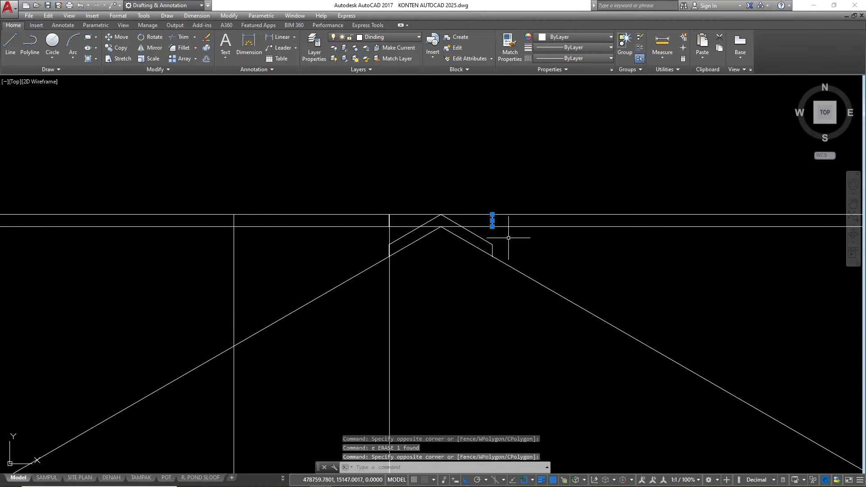
pyautogui.press('Delete')
# - Erase the two horizontal ridge construction lines through the roof apexes
pyautogui.click(562, 242)
pyautogui.click(529, 171)
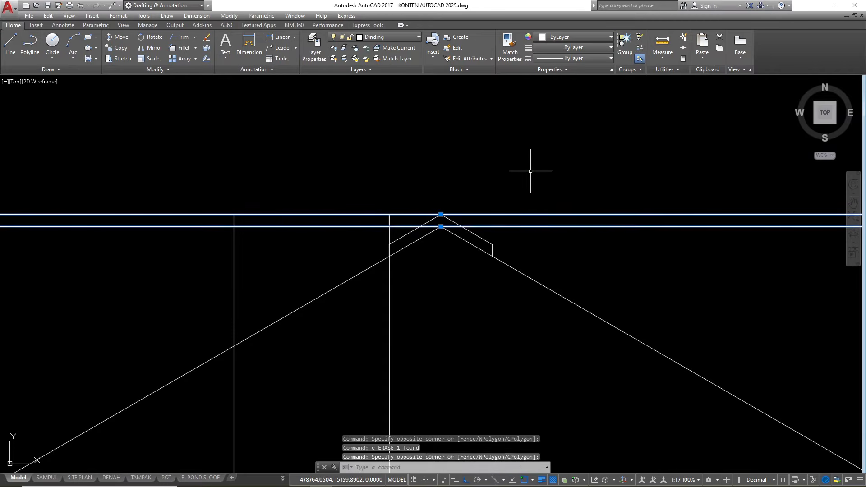
pyautogui.write('e')
pyautogui.press('Return')
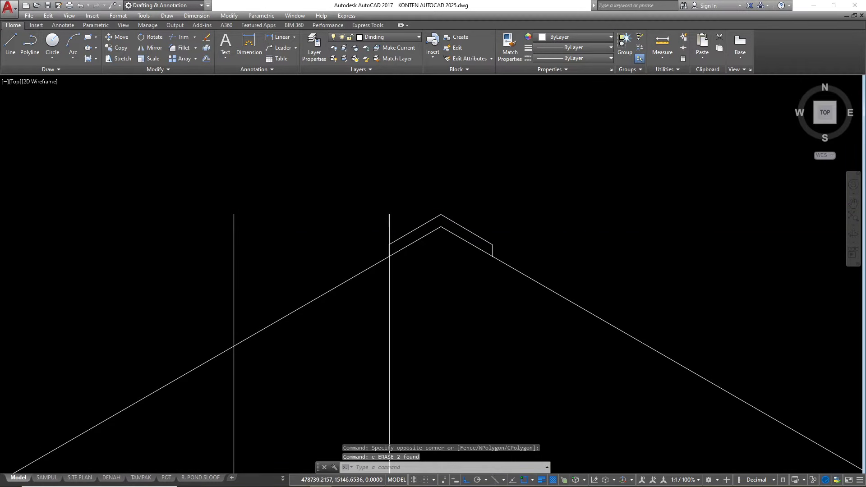
# - Erase the leftover short vertical stub above the ridge cap's left end
pyautogui.scroll(2, 402, 240)
pyautogui.click(355, 162)
pyautogui.click(392, 227)
pyautogui.write('e')
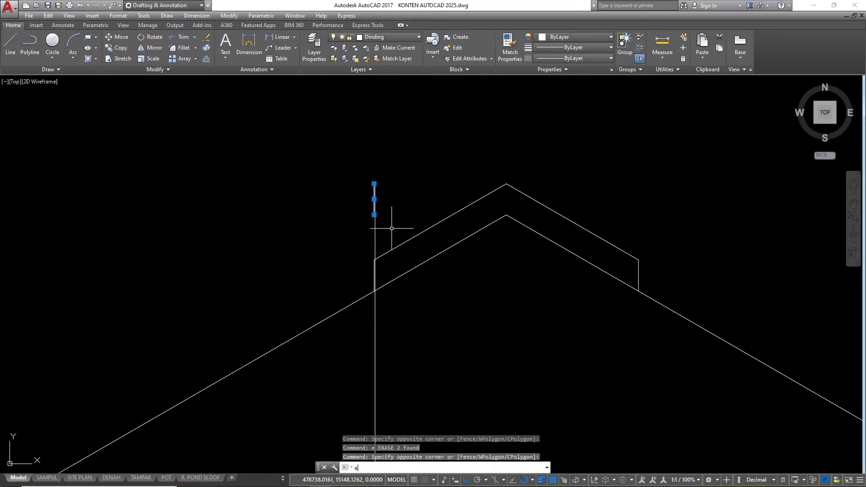
pyautogui.press('Return')
pyautogui.scroll(-4, 387, 223)
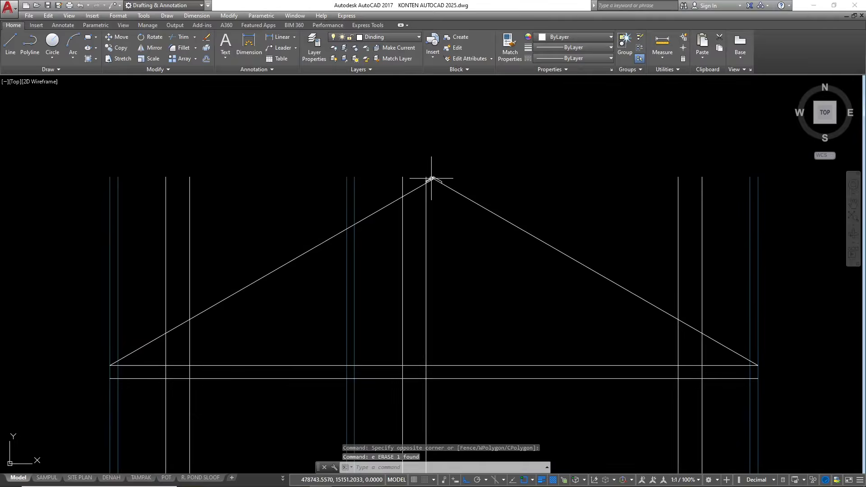
# - Offset both long roof slope lines inward by 10
pyautogui.scroll(2, 318, 259)
pyautogui.click(317, 266)
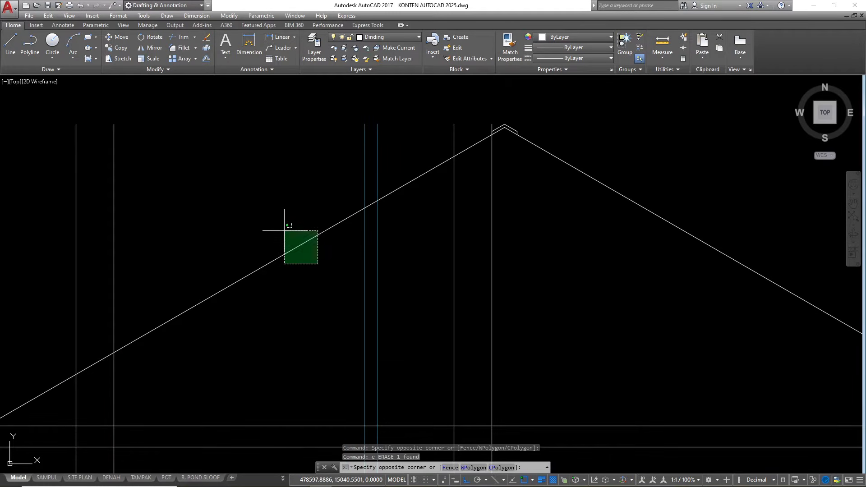
pyautogui.click(299, 219)
pyautogui.scroll(-2, 378, 197)
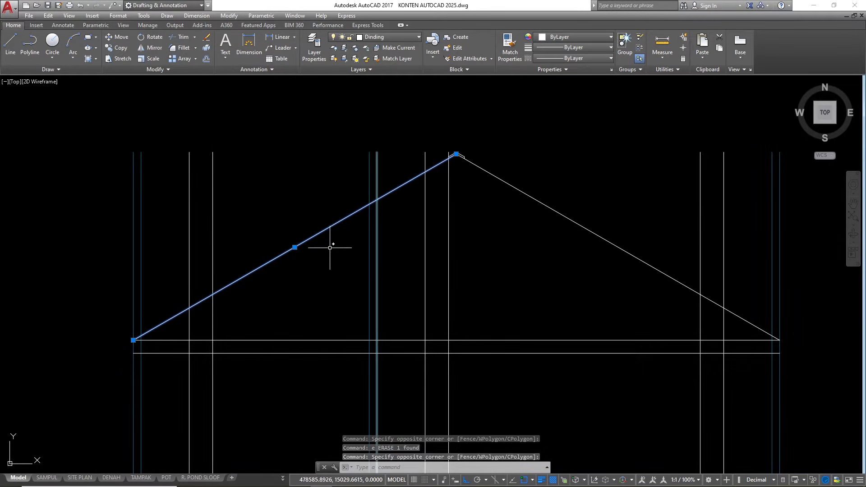
pyautogui.write('o')
pyautogui.press('Return')
pyautogui.write('10')
pyautogui.press('Return')
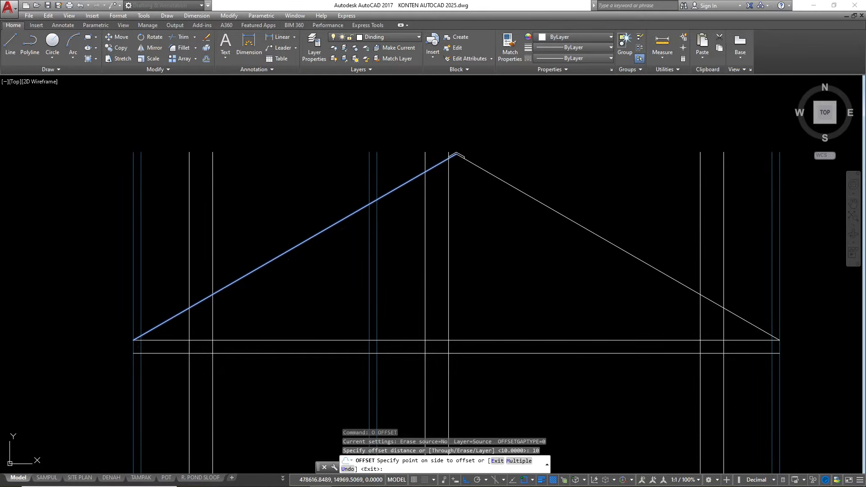
pyautogui.click(457, 210)
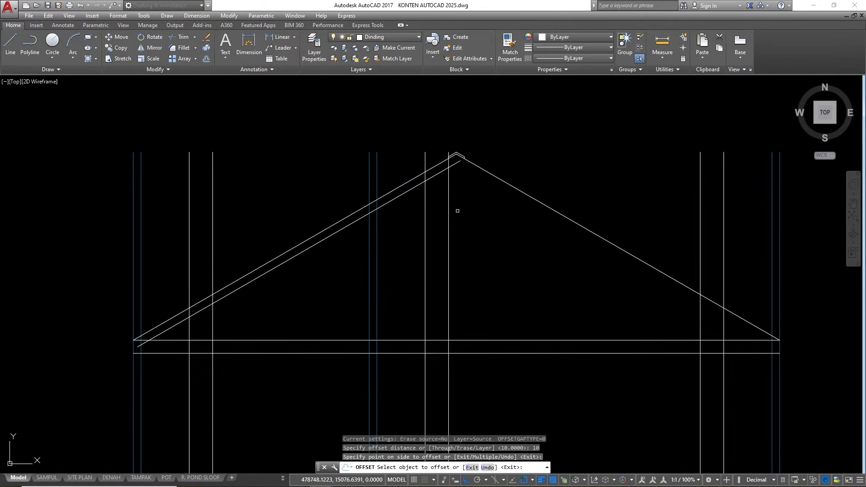
pyautogui.click(517, 188)
pyautogui.click(456, 153)
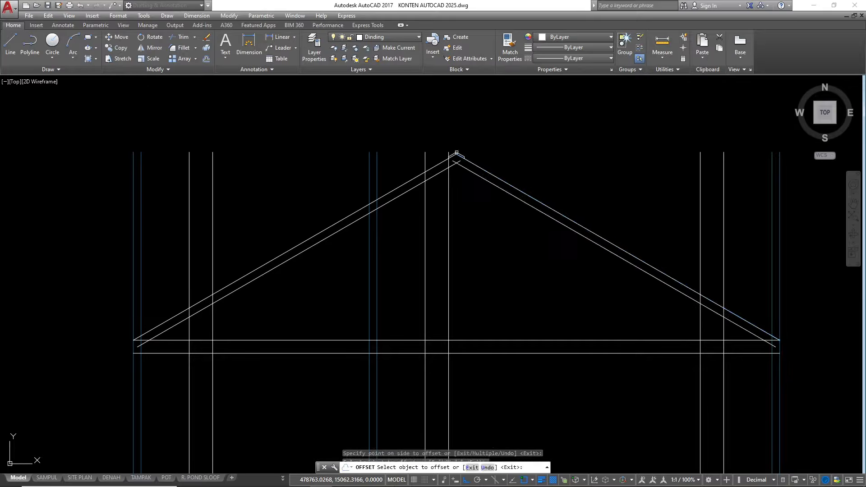
pyautogui.scroll(5, 456, 153)
pyautogui.press('Escape')
# - Trim the crossing ends of the two inner slope lines above their intersection below the ridge
pyautogui.write('t')
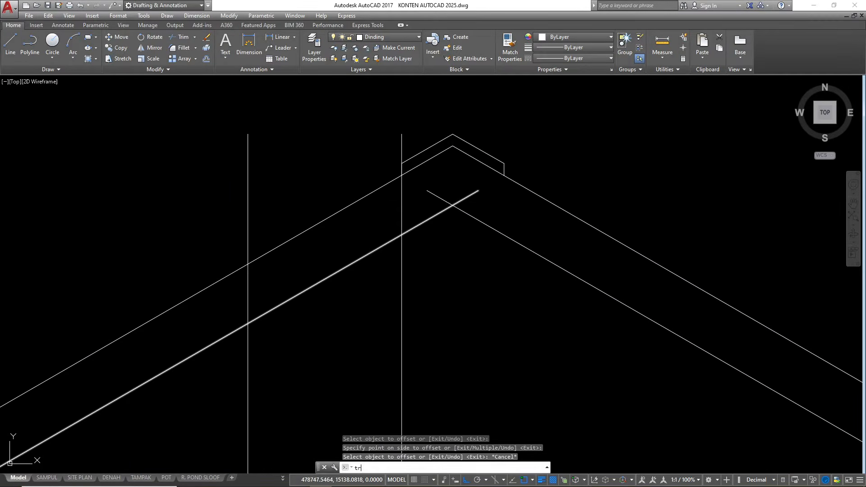
pyautogui.write('r')
pyautogui.press('space')
pyautogui.scroll(2, 460, 204)
pyautogui.press('space')
pyautogui.click(475, 201)
pyautogui.click(413, 184)
pyautogui.scroll(-3, 426, 205)
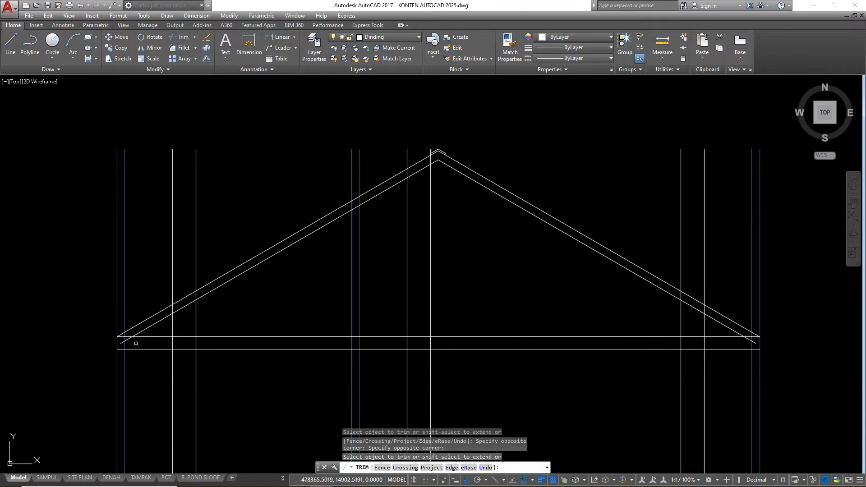
# - Trim the lower end of the left inner slope line at the upper eave line
pyautogui.scroll(4, 140, 344)
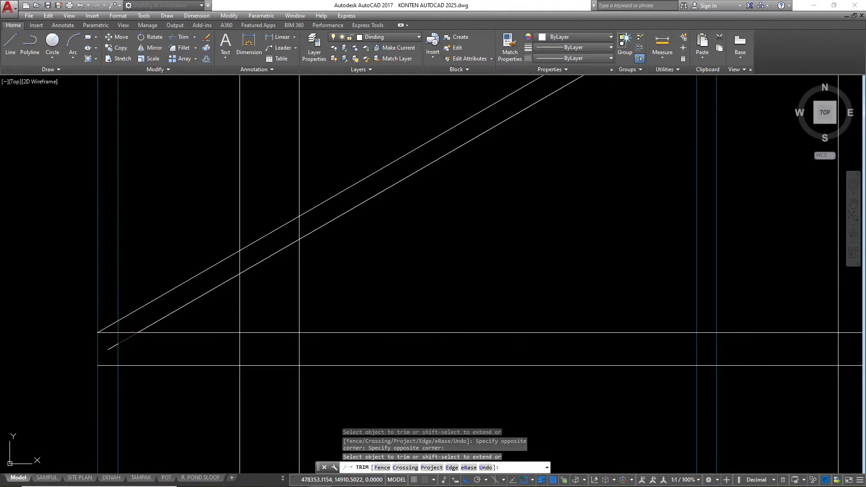
pyautogui.click(124, 340)
pyautogui.scroll(-4, 124, 341)
pyautogui.scroll(3, 204, 335)
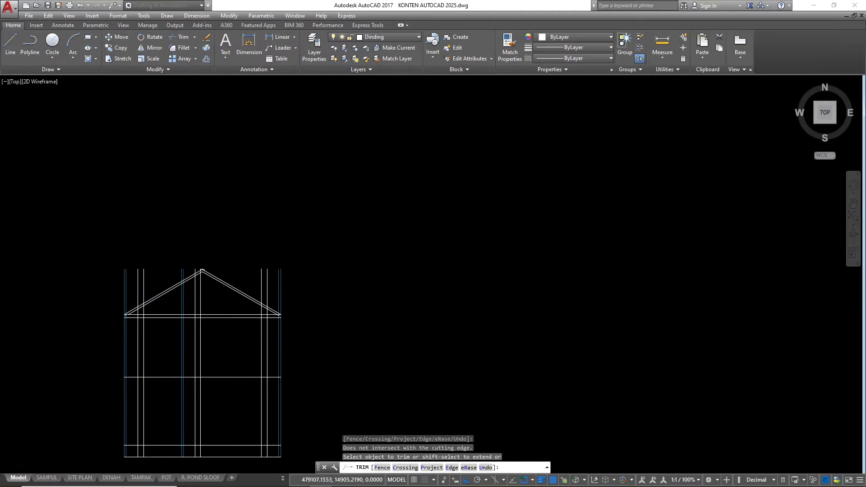
# - Trim the right inner slope line at the upper eave line and erase its leftover end piece
pyautogui.scroll(-3, 695, 210)
pyautogui.scroll(10, 439, 280)
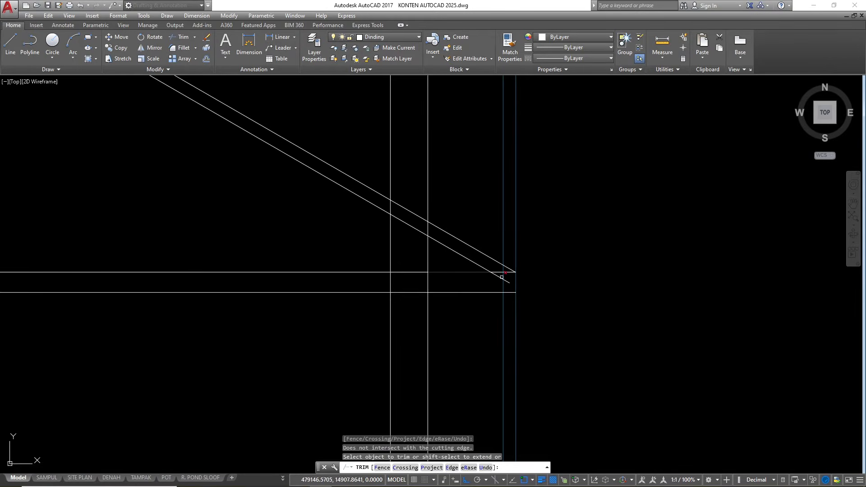
pyautogui.scroll(4, 501, 277)
pyautogui.click(486, 276)
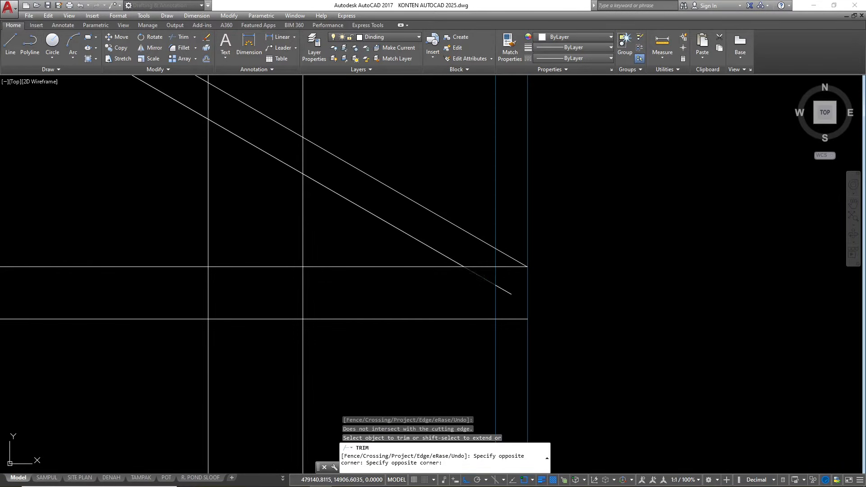
pyautogui.click(502, 289)
pyautogui.write('e')
pyautogui.press('Return')
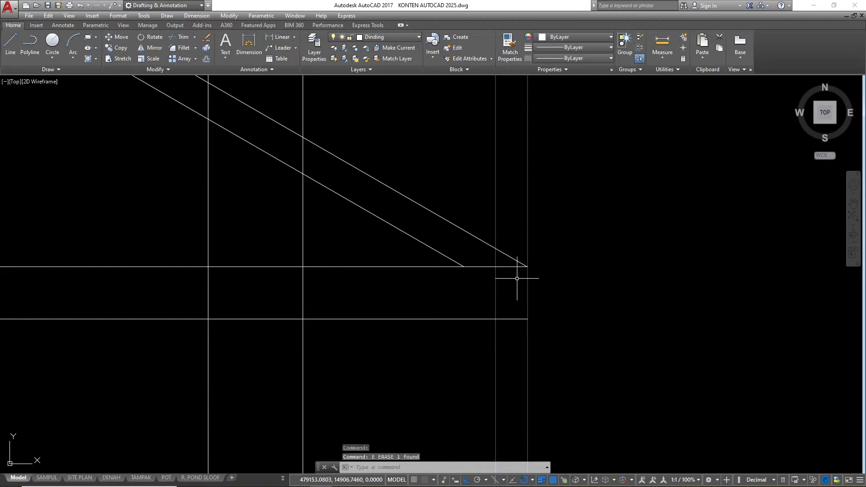
# - Erase the leftover piece of the left inner slope line below the upper eave line
pyautogui.scroll(-4, 537, 241)
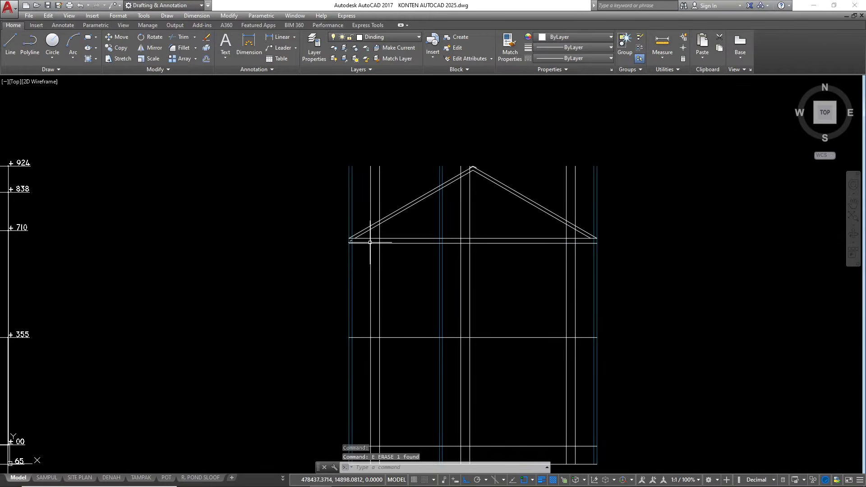
pyautogui.scroll(5, 357, 239)
pyautogui.click(323, 243)
pyautogui.click(320, 241)
pyautogui.write('e')
pyautogui.press('Return')
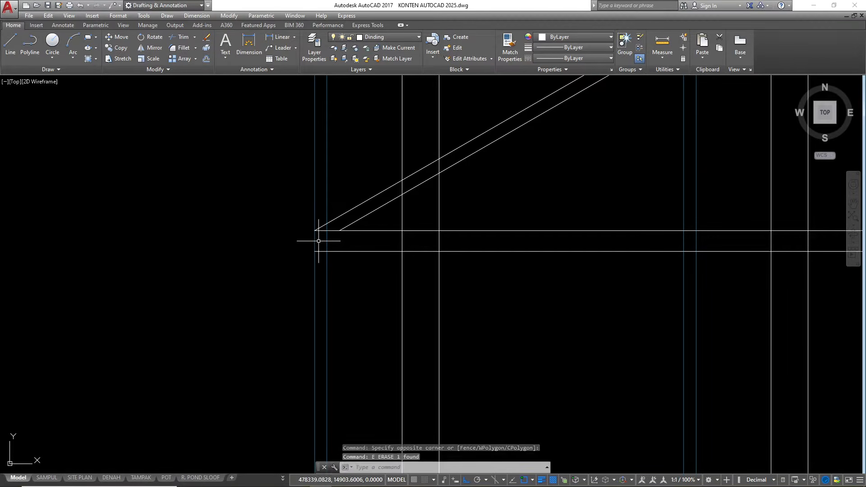
# - Trim the right inner blue projection line below the lower eave line, and trim the lower eave line's end beyond it
pyautogui.scroll(-3, 287, 254)
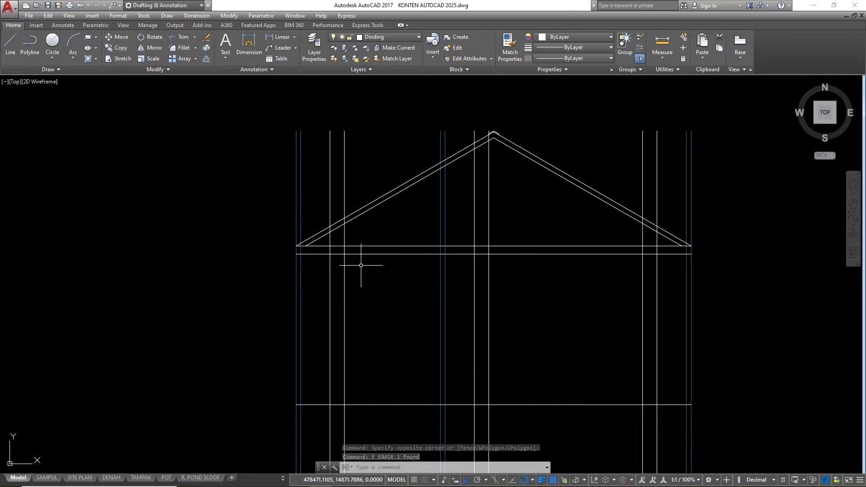
pyautogui.write('tr')
pyautogui.press('Return')
pyautogui.press('Return')
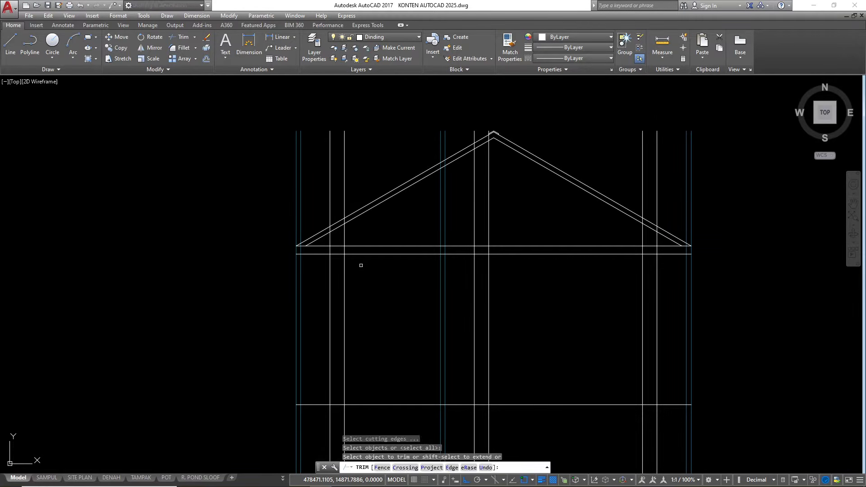
pyautogui.scroll(4, 658, 254)
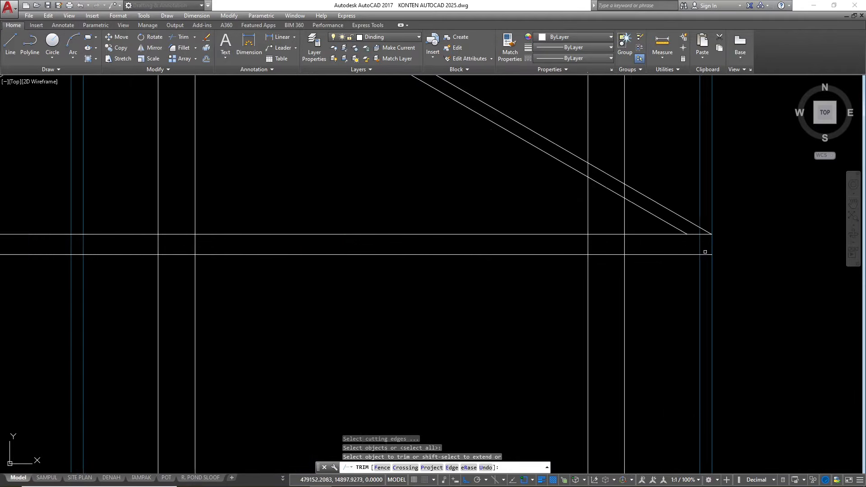
pyautogui.click(701, 245)
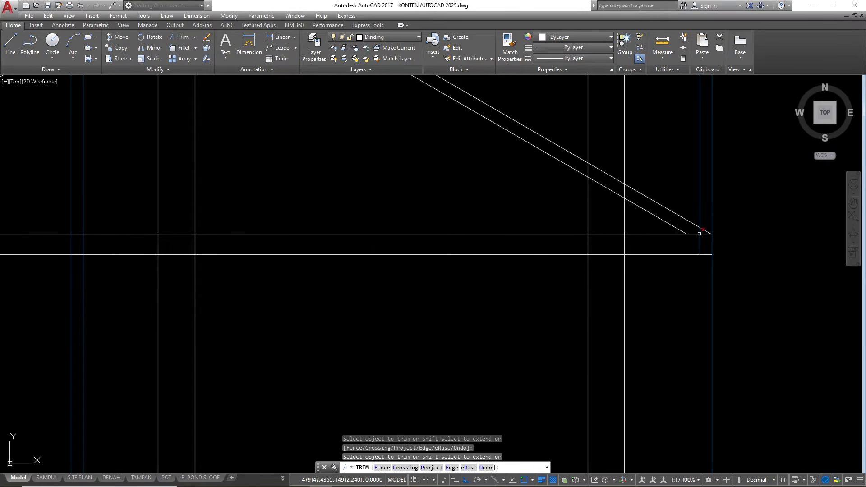
pyautogui.scroll(1, 698, 233)
pyautogui.scroll(-2, 704, 244)
pyautogui.click(704, 242)
pyautogui.scroll(-1, 705, 244)
pyautogui.scroll(3, 714, 255)
pyautogui.click(706, 254)
# - Trim the left end of the eave band to match, cutting the lower eave line and inner blue projection line at their corner
pyautogui.scroll(-3, 706, 254)
pyautogui.scroll(6, 453, 248)
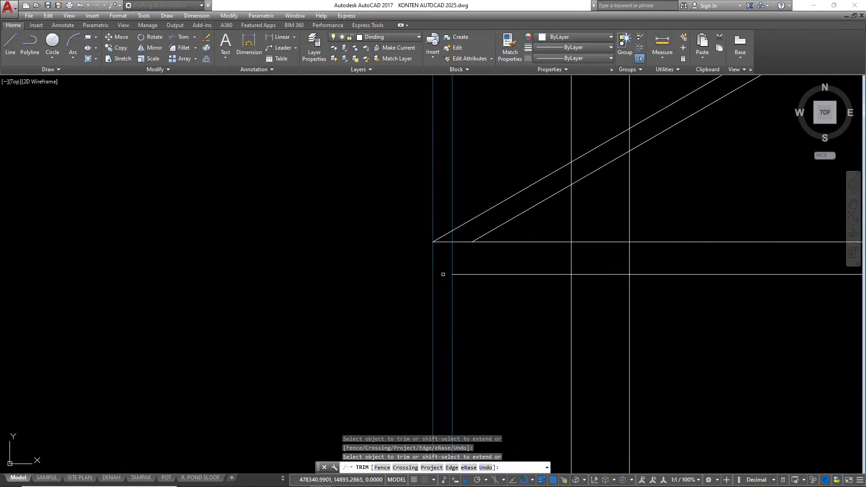
pyautogui.scroll(4, 443, 274)
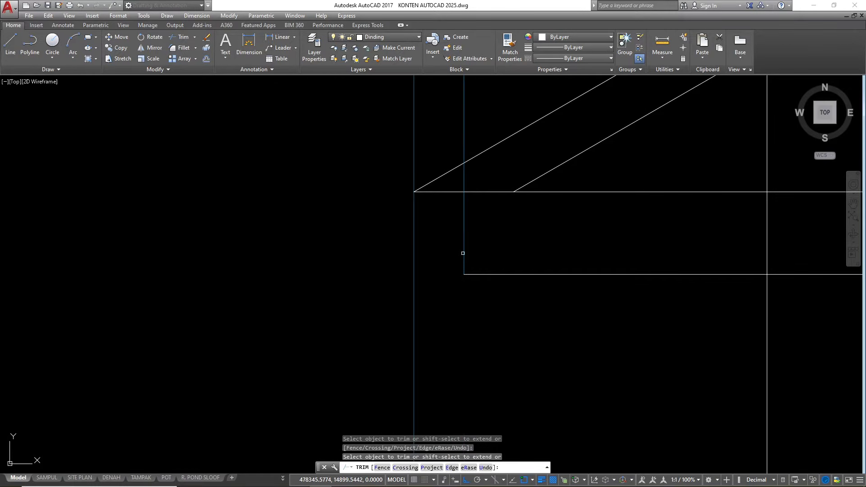
pyautogui.scroll(-5, 463, 184)
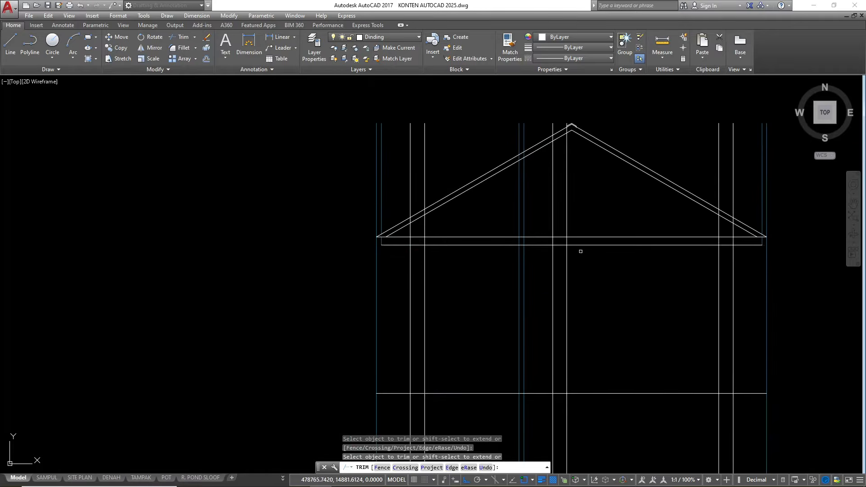
# - Trim the vertical column and projection lines between the upper and lower eave lines
pyautogui.click(746, 242)
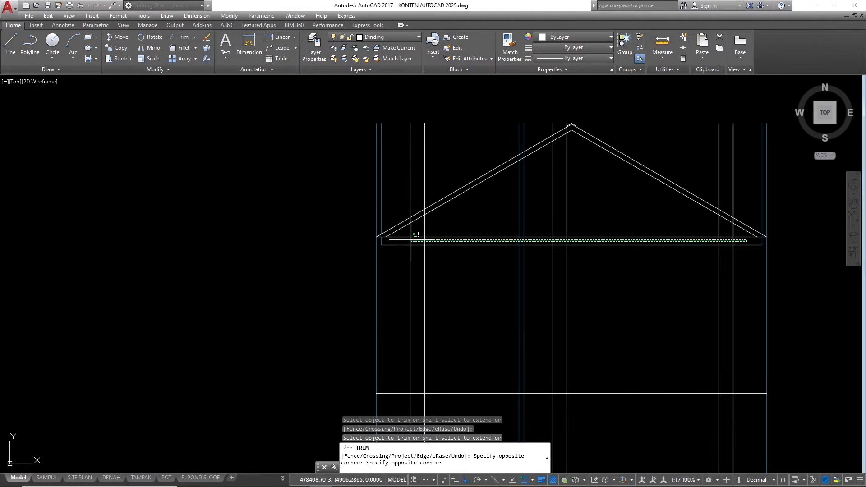
pyautogui.click(399, 234)
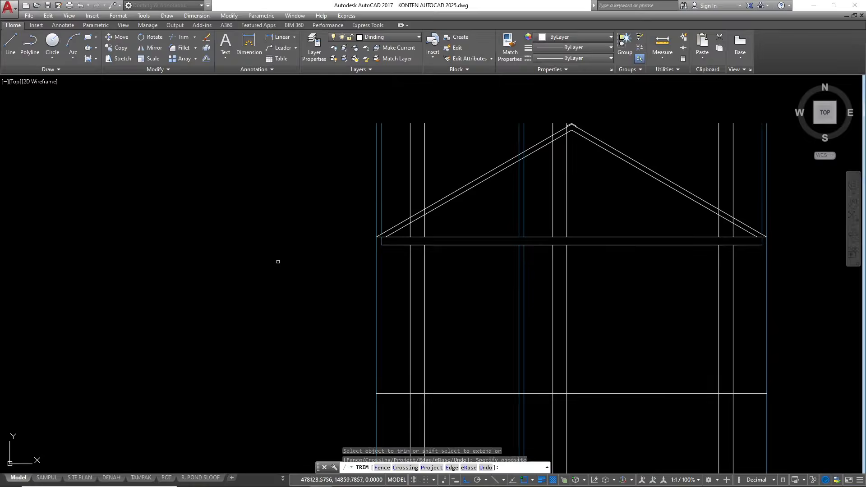
pyautogui.scroll(-2, 254, 267)
pyautogui.scroll(2, 385, 223)
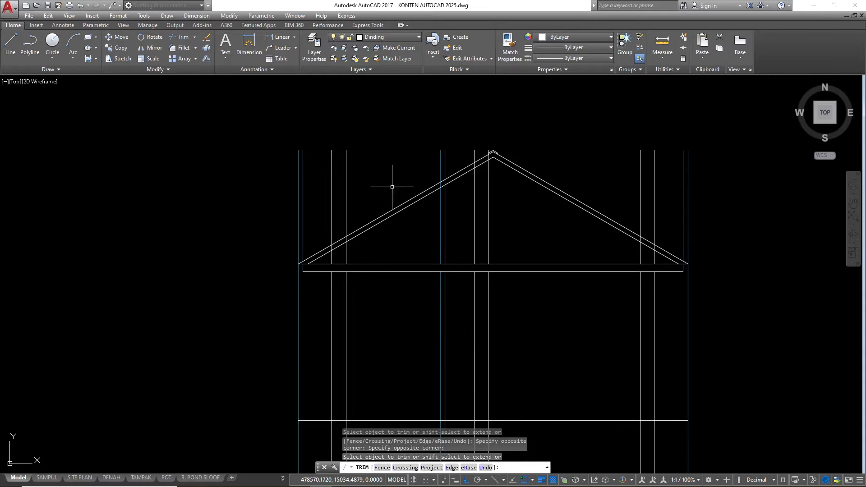
pyautogui.press('Escape')
pyautogui.press('Escape')
# - Erase the vertical projection lines above the eave band at the left and right sides of the roof
pyautogui.click(368, 179)
pyautogui.click(266, 166)
pyautogui.write('e')
pyautogui.press('Return')
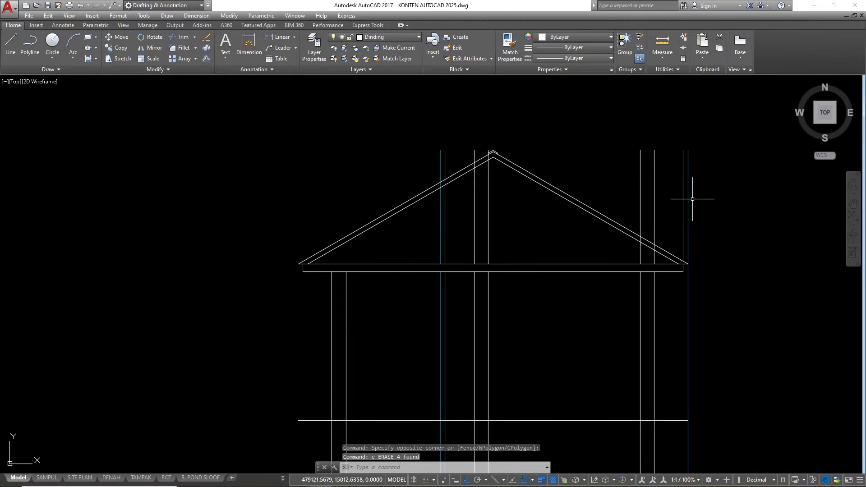
pyautogui.click(695, 190)
pyautogui.click(620, 163)
pyautogui.write('e')
pyautogui.press('Return')
# - Erase the four middle vertical projection lines inside the gable above the eave line
pyautogui.click(547, 213)
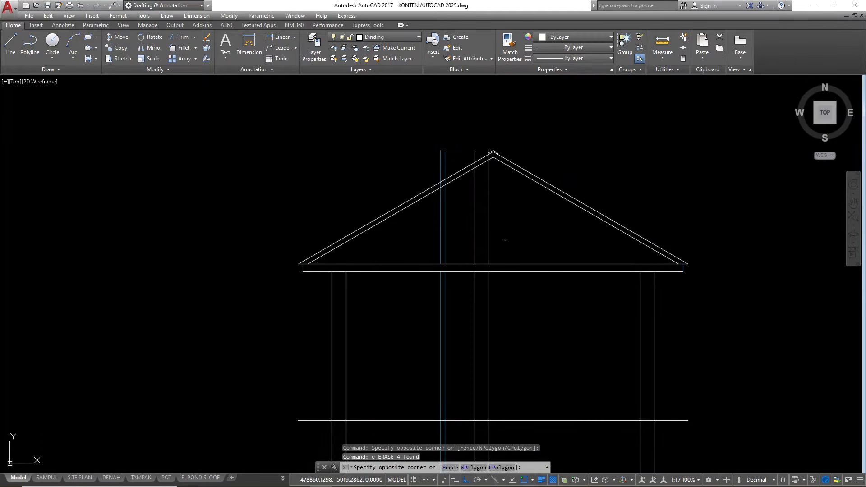
pyautogui.click(424, 237)
pyautogui.write('e')
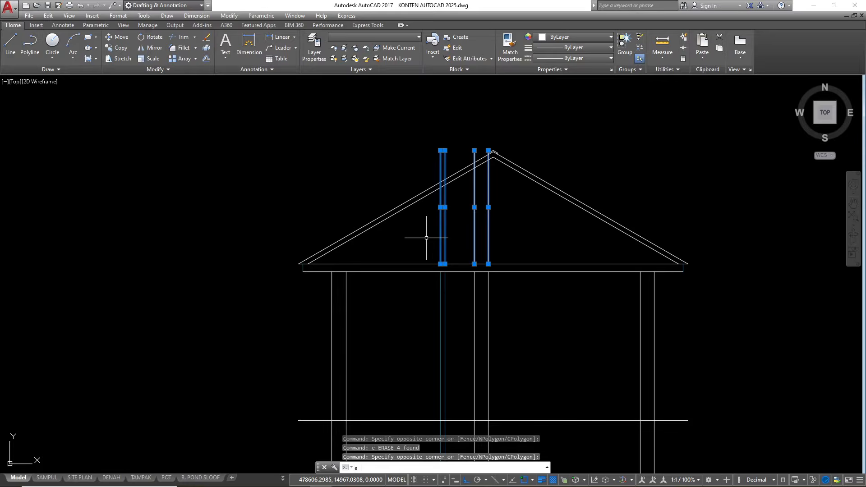
pyautogui.press('Return')
pyautogui.scroll(-4, 424, 232)
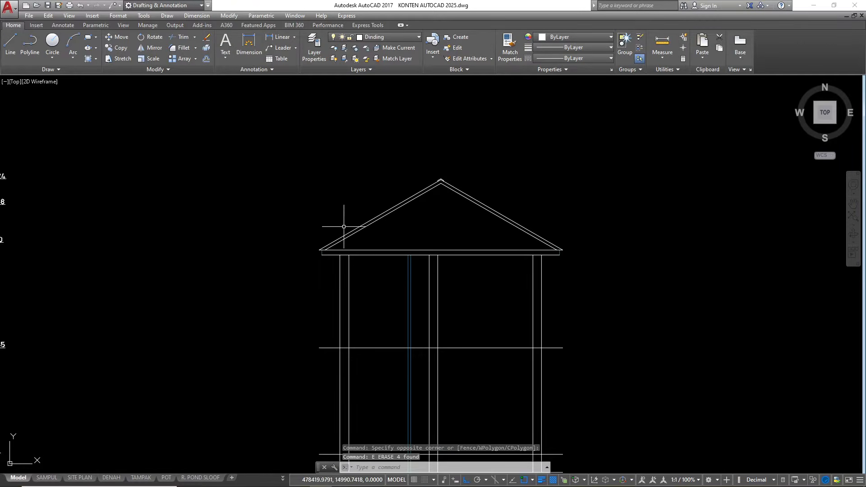
# - Extend the two middle blue projection lines up to the upper eave line
pyautogui.scroll(4, 404, 239)
pyautogui.scroll(4, 353, 252)
pyautogui.scroll(-4, 320, 244)
pyautogui.scroll(4, 306, 245)
pyautogui.click(349, 220)
pyautogui.write('ex')
pyautogui.press('Return')
pyautogui.click(358, 275)
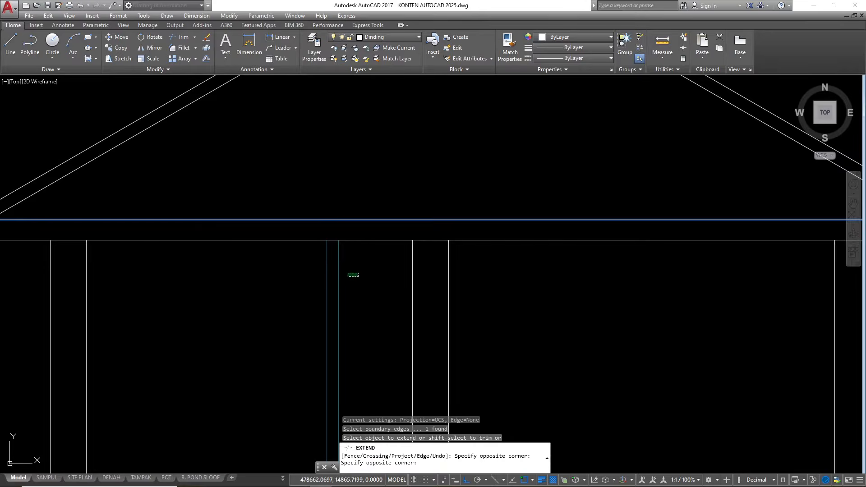
pyautogui.click(293, 253)
pyautogui.scroll(-4, 377, 232)
pyautogui.press('Escape')
pyautogui.press('Escape')
pyautogui.press('Escape')
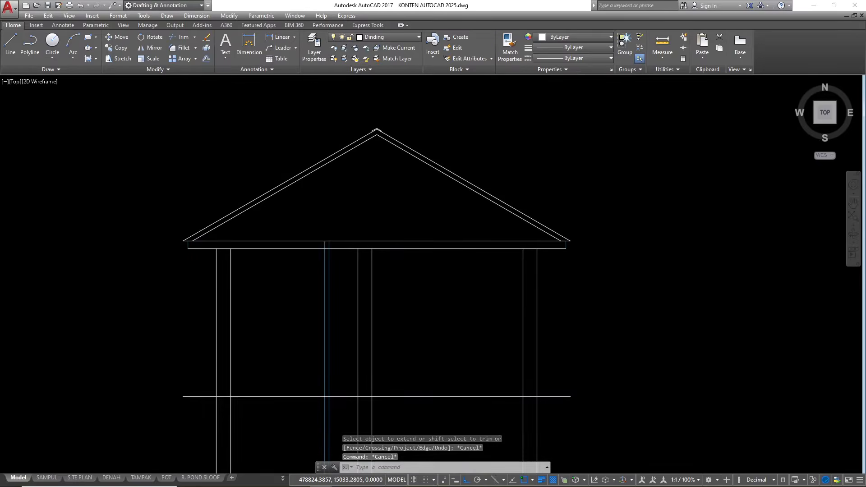
# - Erase the long vertical construction lines running through the floor plans and roof plan below the elevation
pyautogui.scroll(-8, 410, 178)
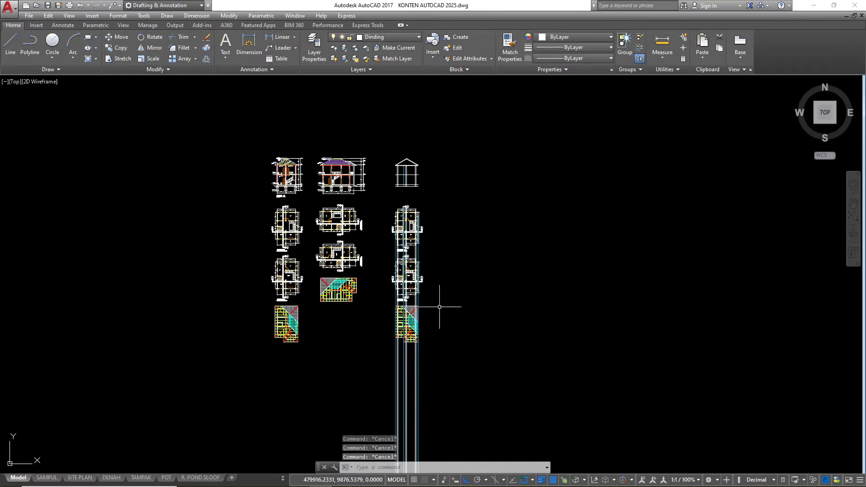
pyautogui.click(456, 400)
pyautogui.write('e')
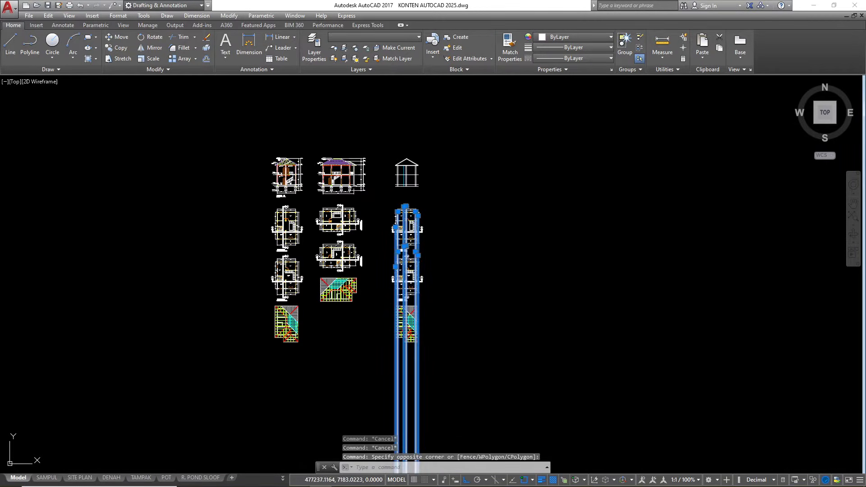
pyautogui.press('Return')
# - Copy the left slope lines and left eave end line from the end line's top to the right middle blue line at the upper eave
pyautogui.scroll(7, 405, 338)
pyautogui.scroll(6, 396, 377)
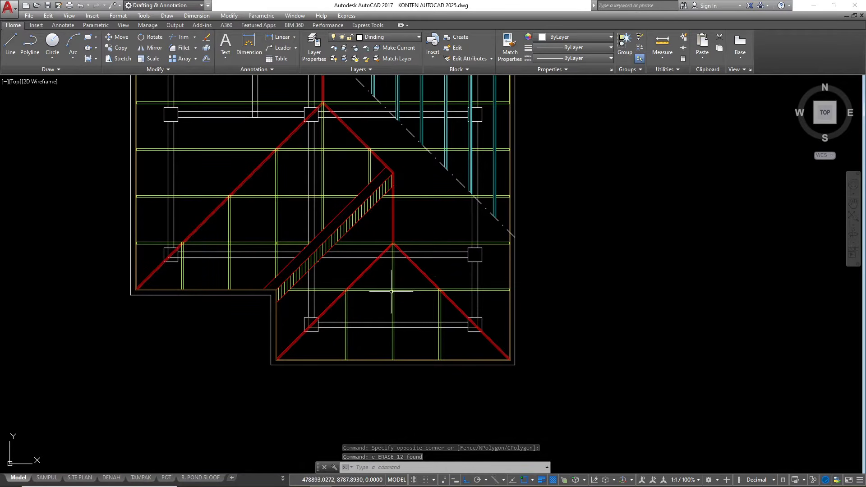
pyautogui.scroll(-10, 389, 350)
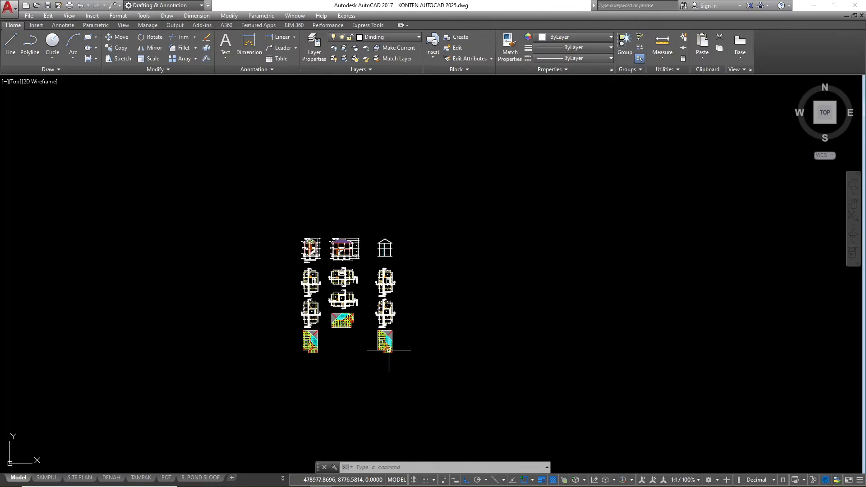
pyautogui.scroll(12, 384, 248)
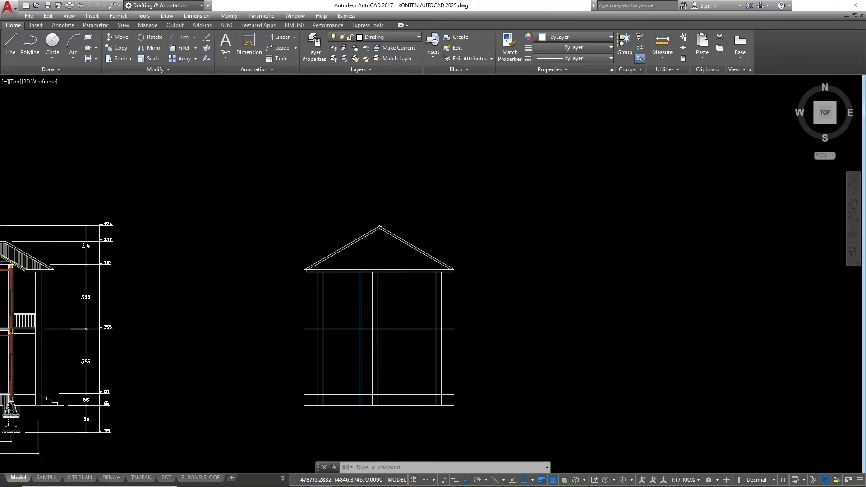
pyautogui.scroll(3, 422, 228)
pyautogui.scroll(-3, 349, 234)
pyautogui.scroll(4, 244, 242)
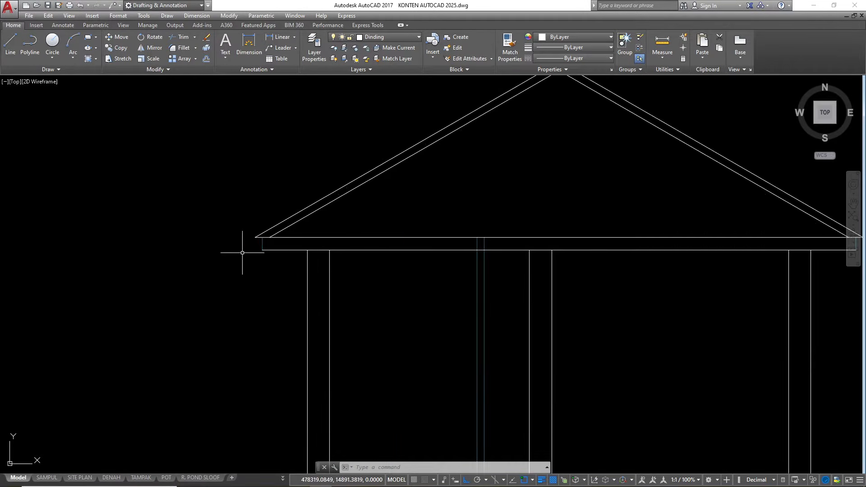
pyautogui.moveTo(238, 185); pyautogui.dragTo(315, 326)
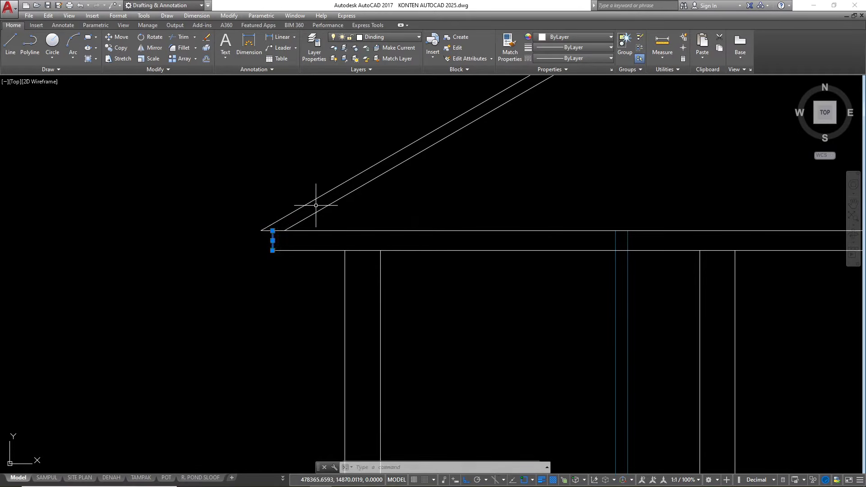
pyautogui.moveTo(348, 225); pyautogui.dragTo(310, 176)
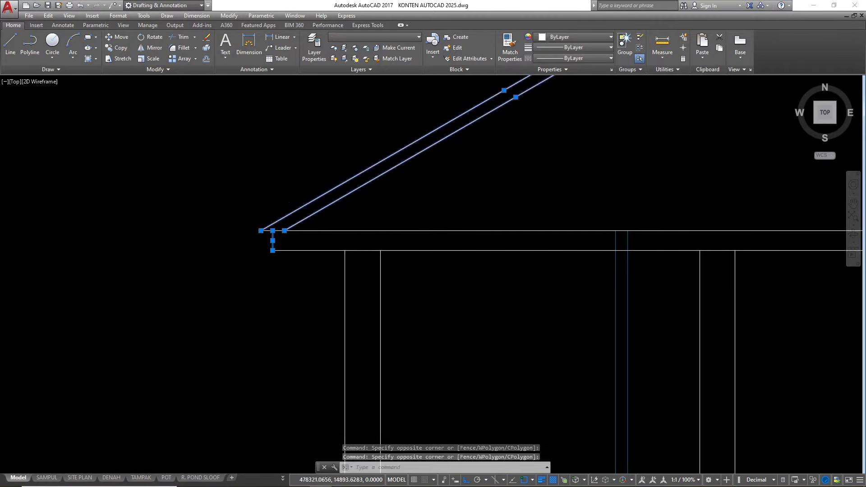
pyautogui.scroll(-2, 240, 254)
pyautogui.write('co')
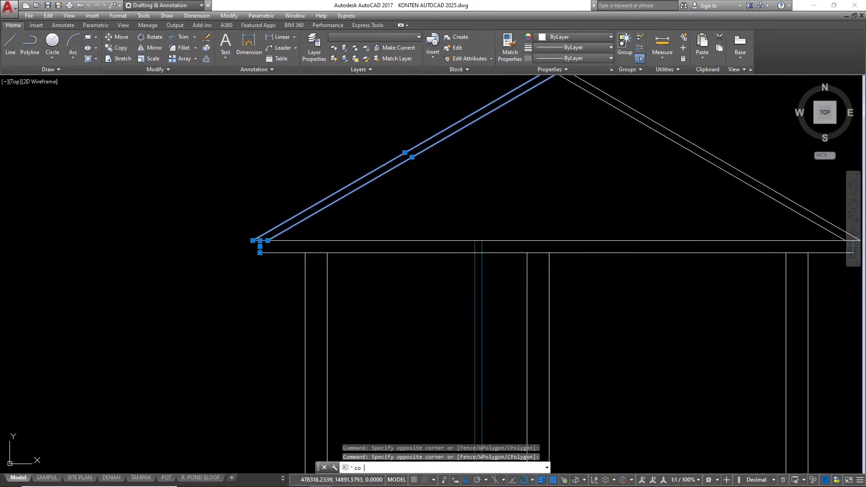
pyautogui.press('Return')
pyautogui.scroll(4, 256, 240)
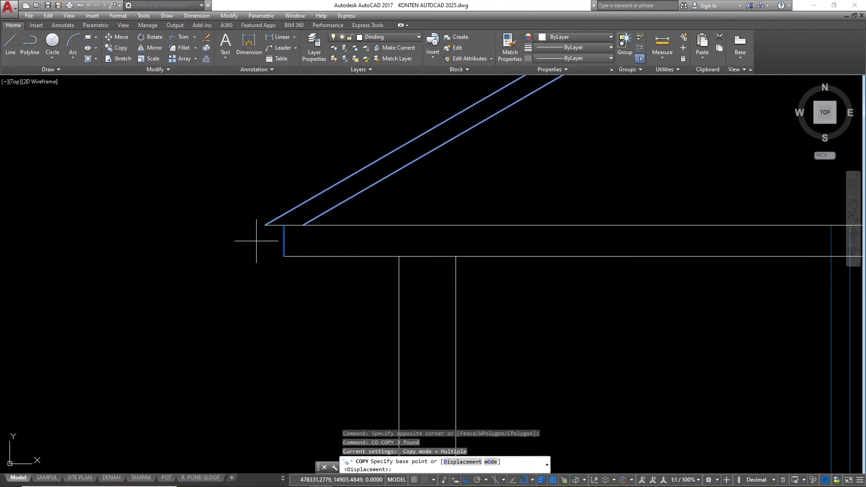
pyautogui.click(283, 225)
pyautogui.scroll(-3, 218, 228)
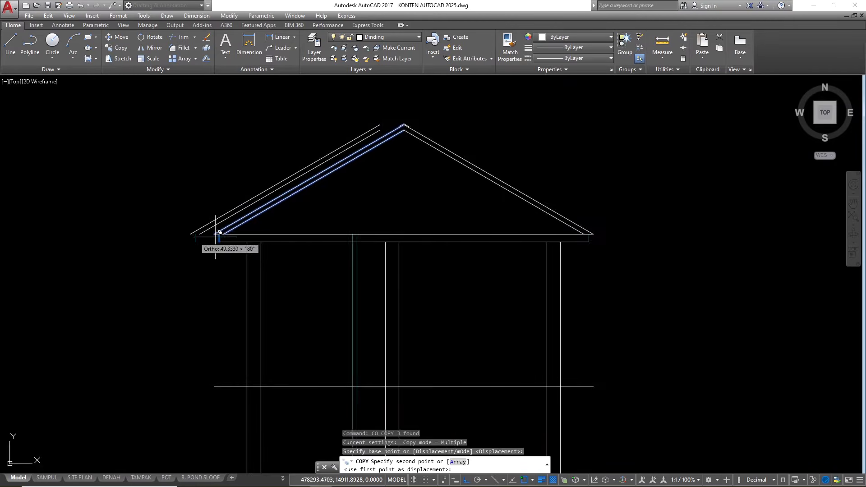
pyautogui.scroll(3, 397, 238)
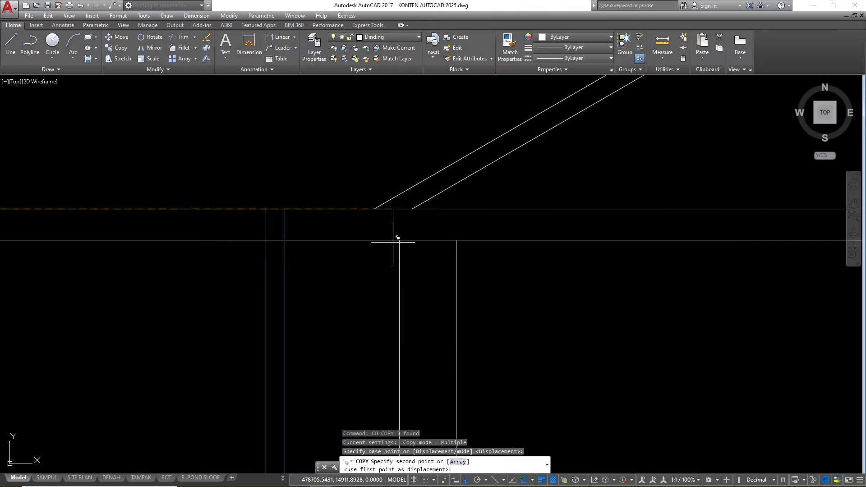
pyautogui.click(284, 209)
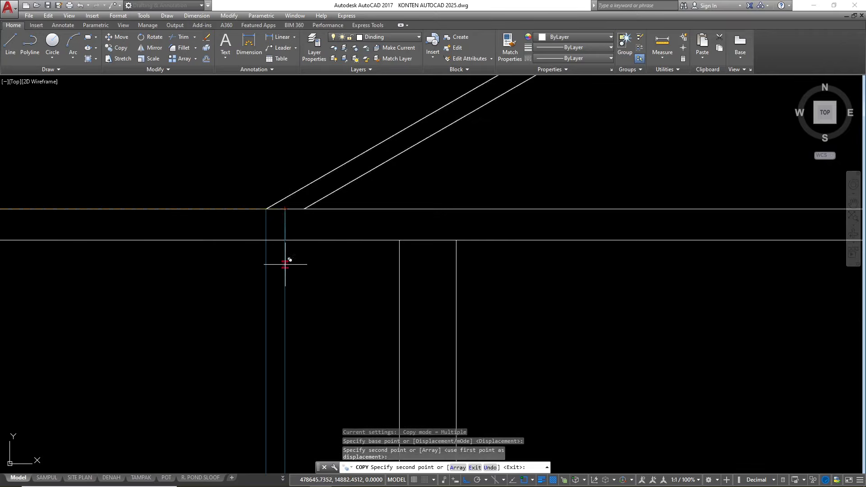
pyautogui.press('Escape')
pyautogui.scroll(2, 273, 217)
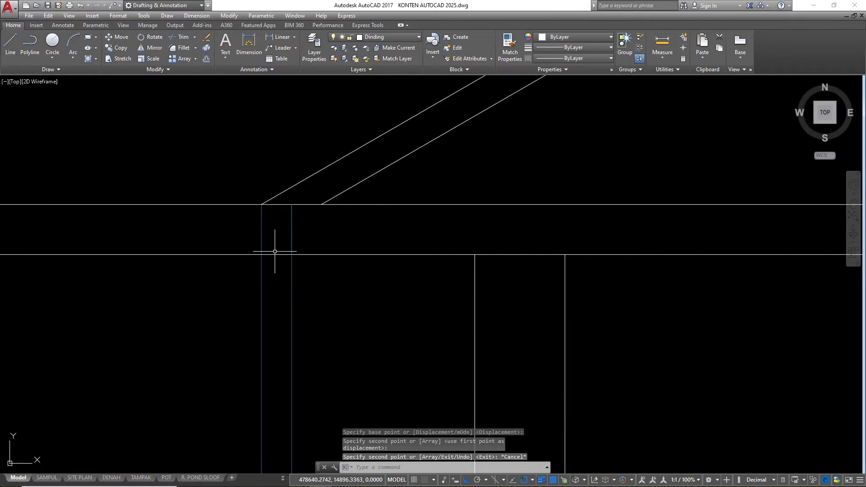
pyautogui.write('t')
pyautogui.press('space')
pyautogui.press('space')
pyautogui.press('Escape')
# - Trim the right one of the two middle blue projection lines below the lower eave line
pyautogui.write('tr')
pyautogui.press('Return')
pyautogui.press('Return')
pyautogui.click(320, 293)
pyautogui.click(287, 277)
pyautogui.press('Escape')
pyautogui.press('Escape')
# - Erase the left one of the two middle blue projection lines at the copied slope's foot
pyautogui.click(268, 229)
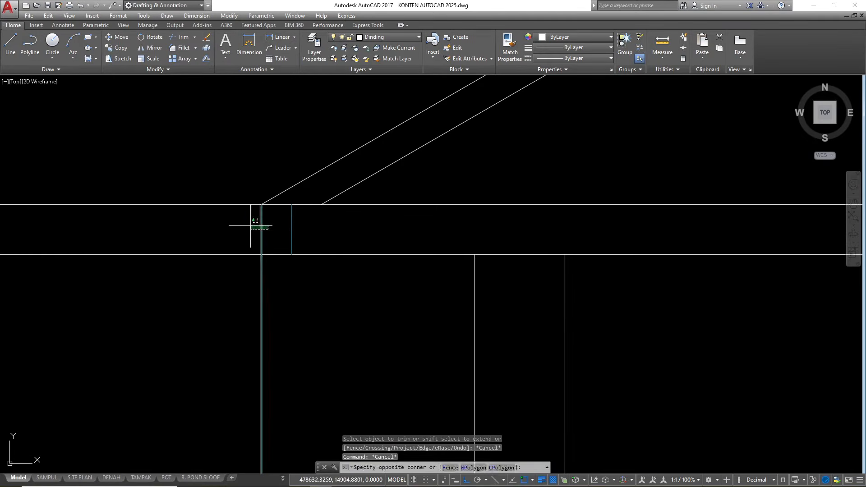
pyautogui.click(250, 226)
pyautogui.write('e')
pyautogui.press('Return')
pyautogui.scroll(-6, 265, 230)
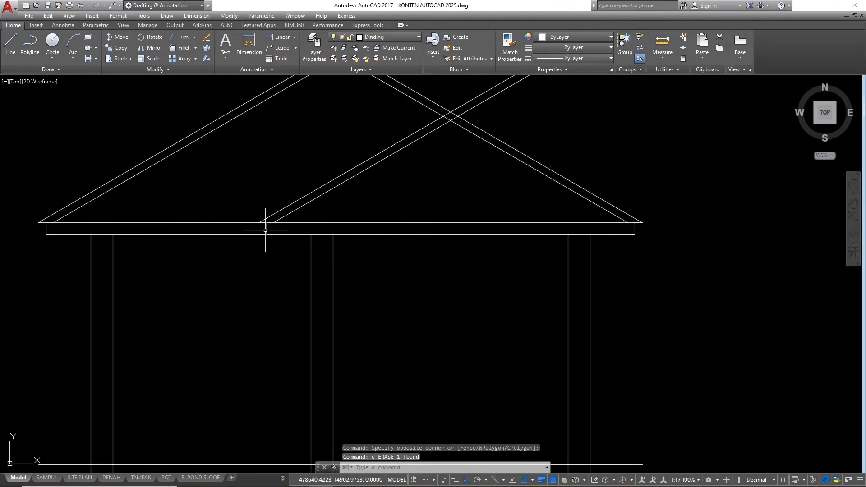
pyautogui.scroll(-3, 308, 238)
pyautogui.scroll(6, 386, 139)
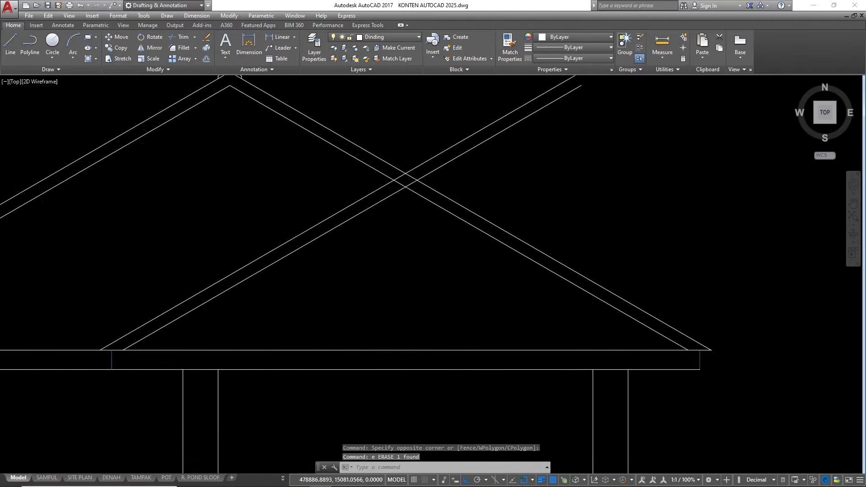
pyautogui.write('tr tr')
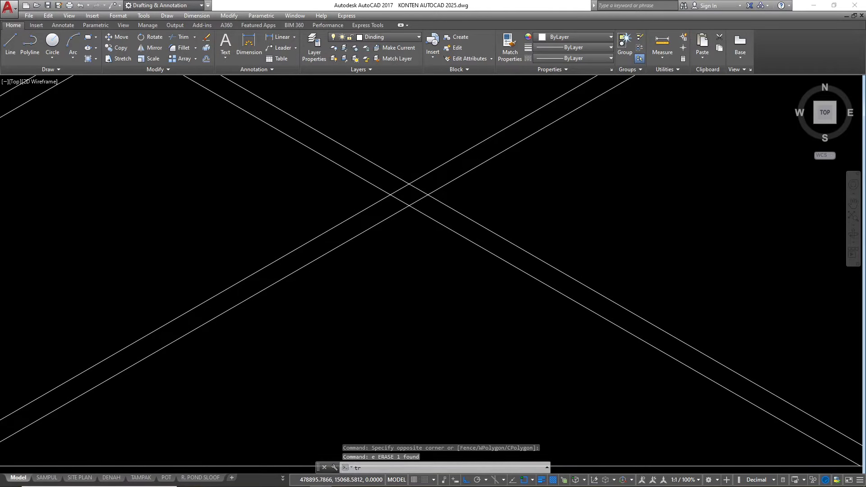
pyautogui.scroll(4, 415, 184)
pyautogui.click(424, 182)
pyautogui.click(418, 147)
pyautogui.press('Escape')
# - Trim the smaller gable's two left slope lines where they run past the main roof's outer right slope
pyautogui.write('tr')
pyautogui.press('space')
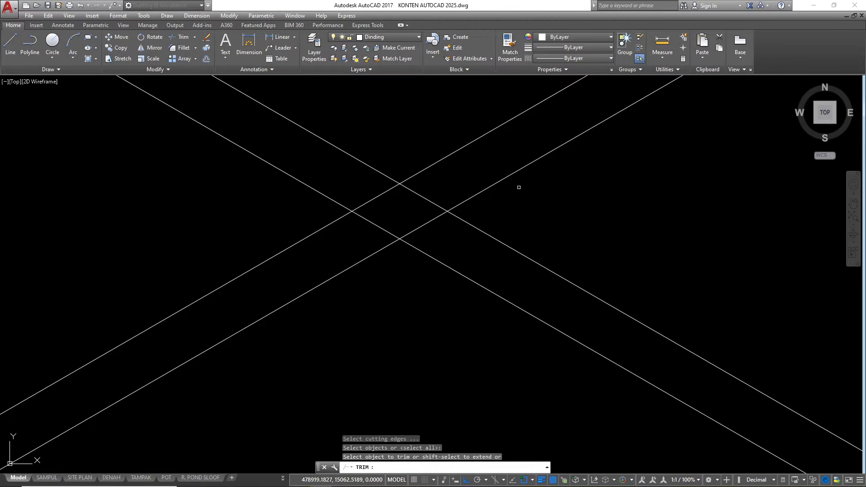
pyautogui.click(530, 185)
pyautogui.click(472, 123)
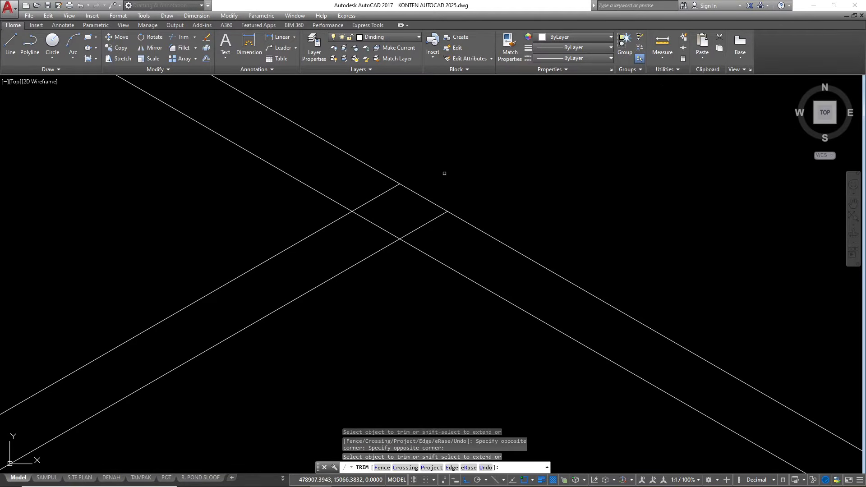
pyautogui.press('Escape')
pyautogui.click(397, 182)
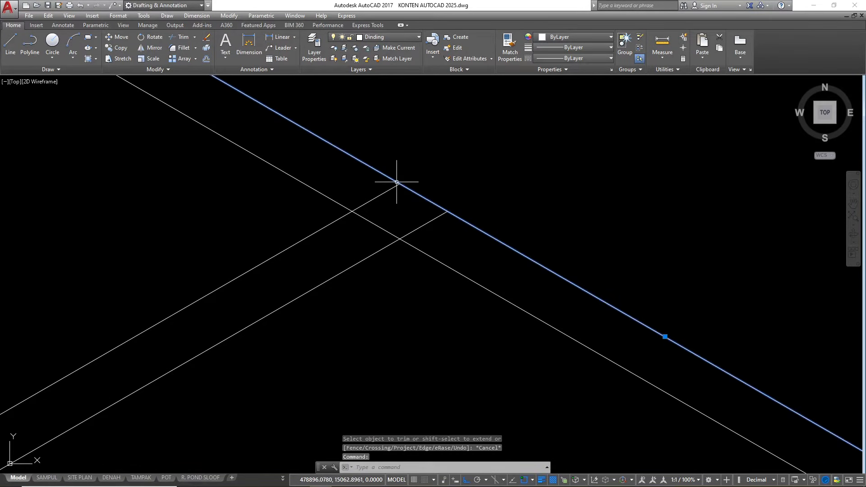
pyautogui.moveTo(419, 201); pyautogui.dragTo(467, 201, button='middle')
pyautogui.press('Escape')
pyautogui.press('Escape')
# - Trim the smaller gable's lower slope stub and the main roof's inner right slope where they overlap at the smaller gable's peak
pyautogui.write('tr')
pyautogui.press('Return')
pyautogui.press('Return')
pyautogui.click(463, 229)
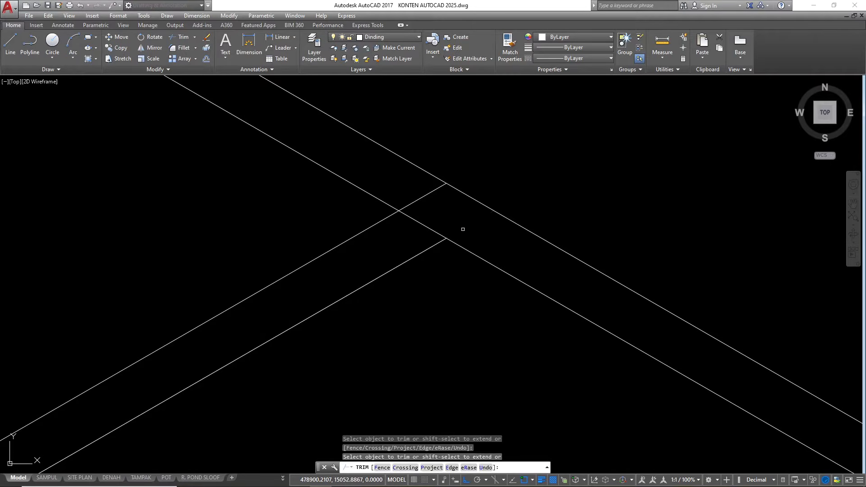
pyautogui.click(426, 227)
pyautogui.scroll(-2, 465, 241)
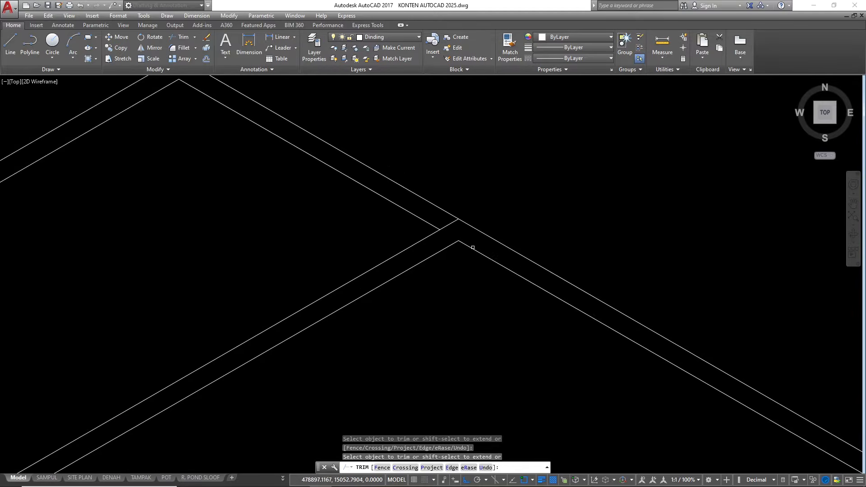
pyautogui.click(467, 245)
pyautogui.scroll(-1, 471, 259)
pyautogui.press('Escape')
pyautogui.press('Escape')
pyautogui.press('Escape')
# - Copy the ridge cap from the main roof's outer apex to the smaller gable's outer apex
pyautogui.scroll(4, 279, 113)
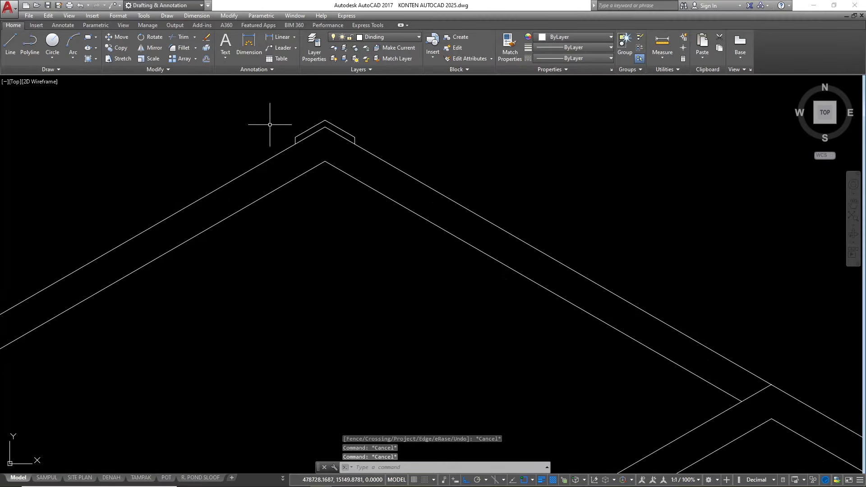
pyautogui.click(273, 104)
pyautogui.click(373, 153)
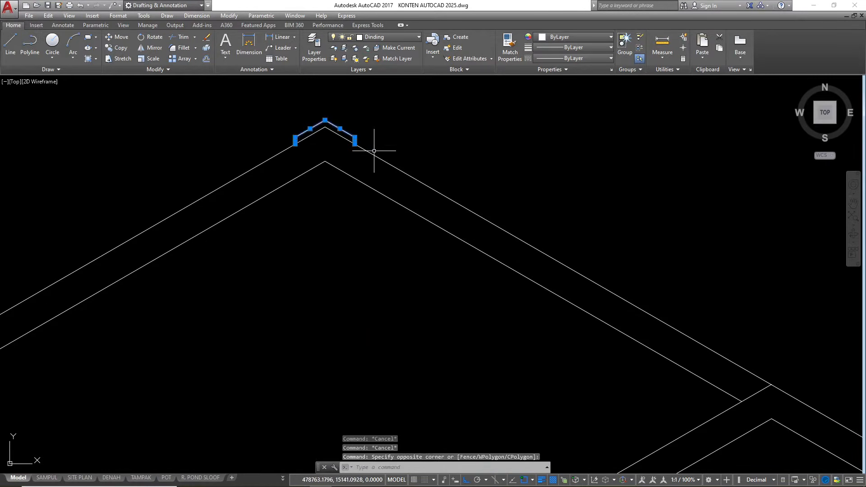
pyautogui.write('co')
pyautogui.press('Return')
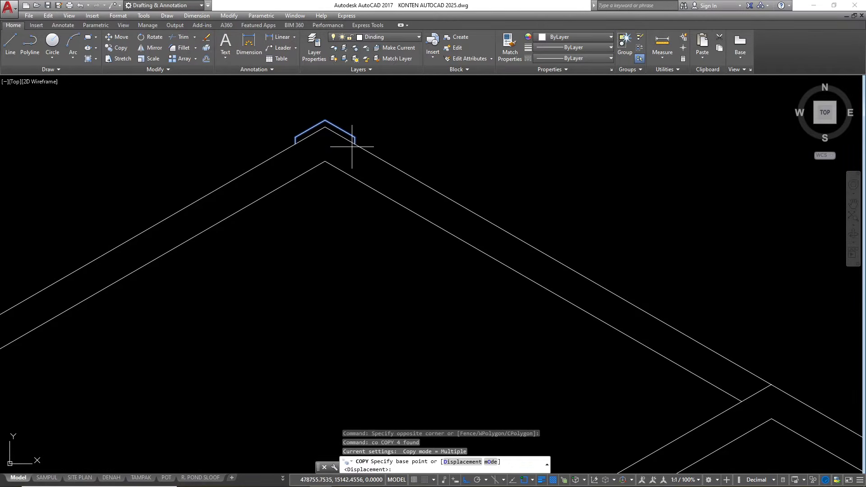
pyautogui.click(326, 128)
pyautogui.scroll(-3, 326, 128)
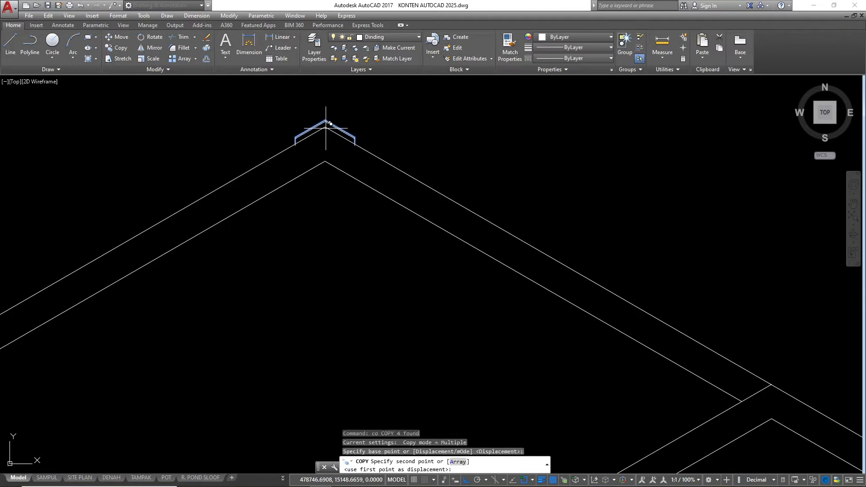
pyautogui.scroll(4, 383, 196)
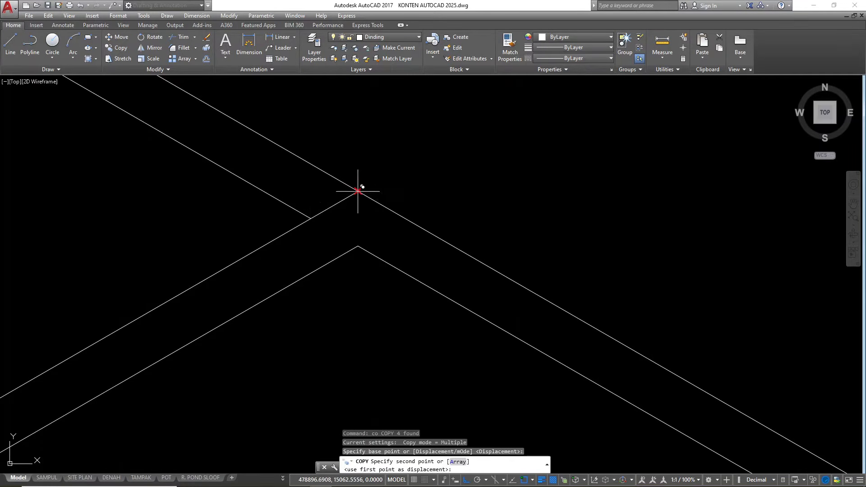
pyautogui.click(357, 191)
pyautogui.press('Escape')
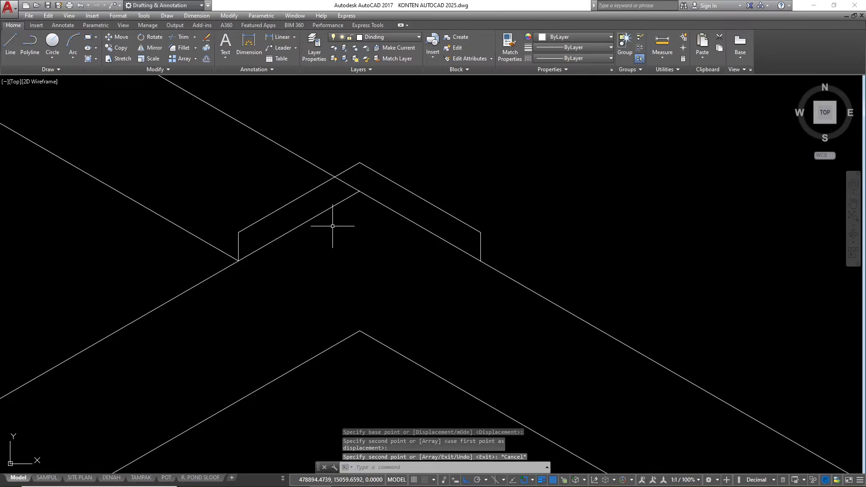
# - Trim the piece of the main roof's outer right slope that lies inside the copied ridge cap
pyautogui.write('tr')
pyautogui.press('Return')
pyautogui.press('Return')
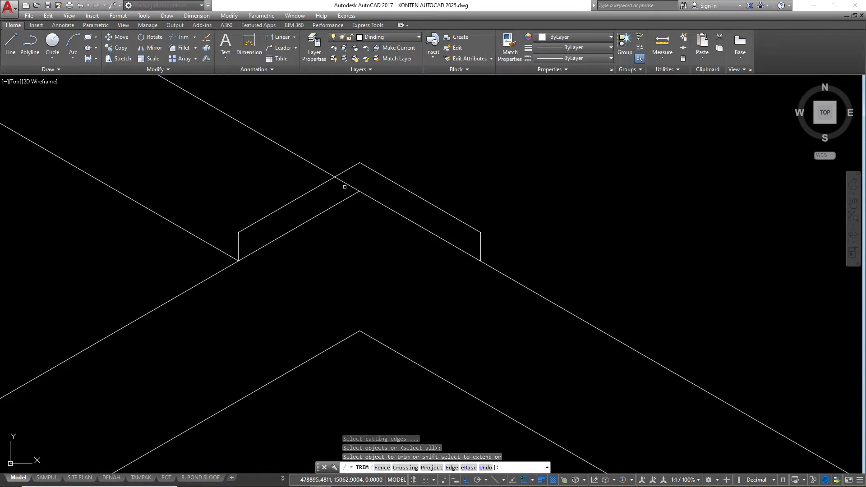
pyautogui.click(345, 187)
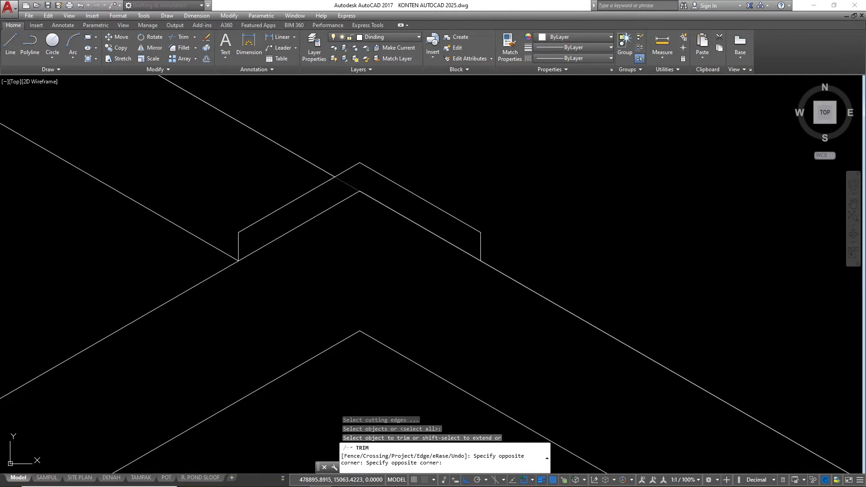
pyautogui.press('Escape')
pyautogui.scroll(-5, 439, 193)
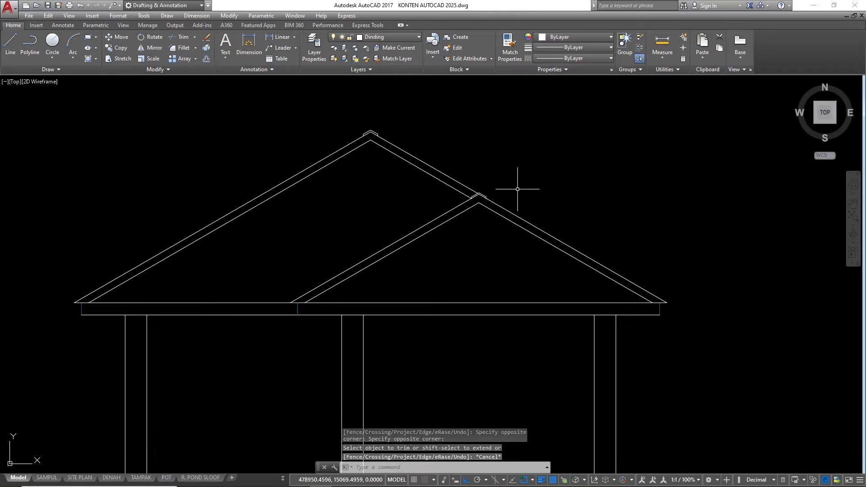
# - Assign the lower eave line and its three short vertical lines to the LISTPLANK layer
pyautogui.scroll(-2, 513, 190)
pyautogui.scroll(4, 236, 280)
pyautogui.click(266, 266)
pyautogui.click(235, 236)
pyautogui.scroll(-3, 282, 253)
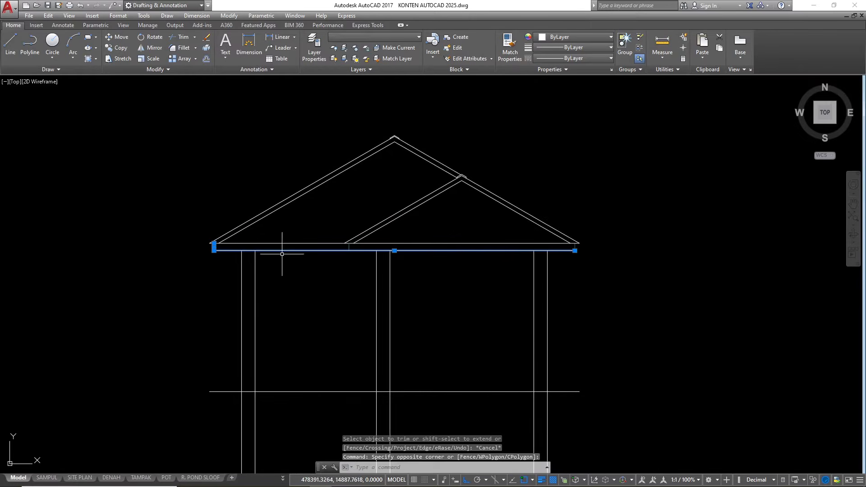
pyautogui.scroll(4, 571, 250)
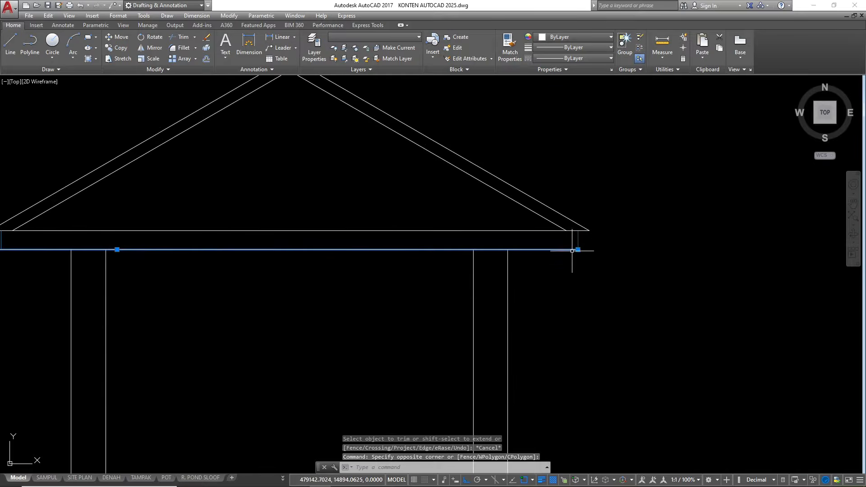
pyautogui.scroll(-3, 590, 235)
pyautogui.click(598, 234)
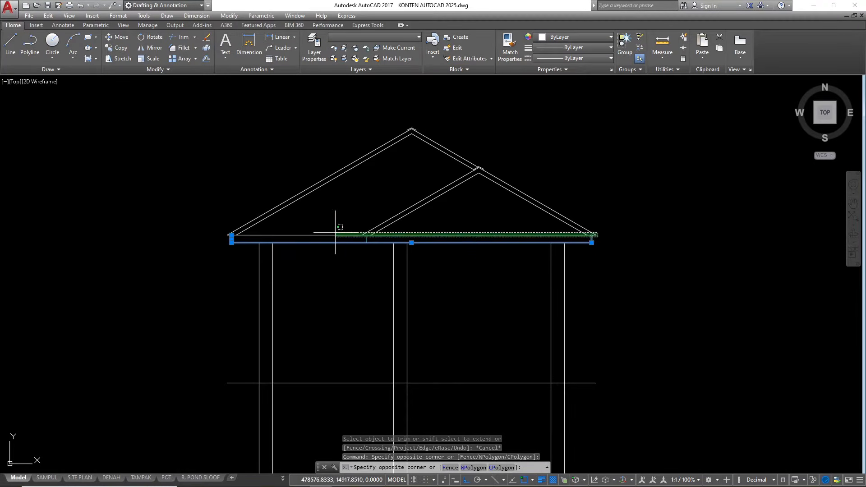
pyautogui.click(225, 239)
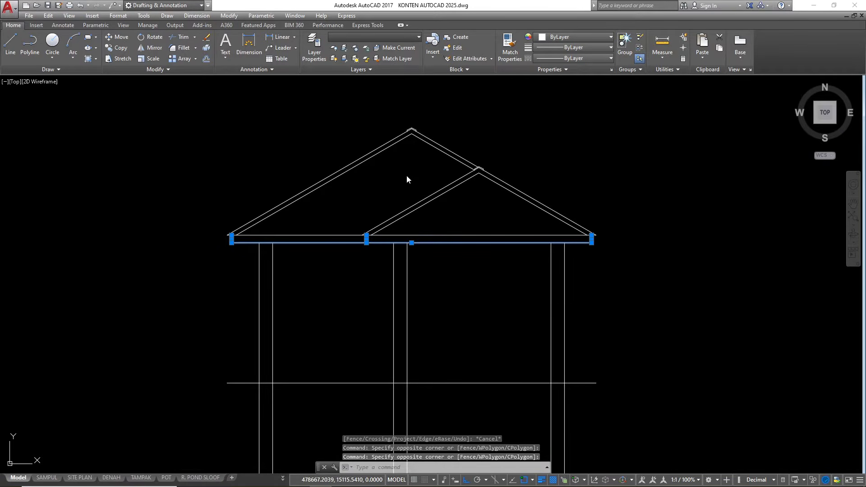
pyautogui.scroll(-10, 384, 314)
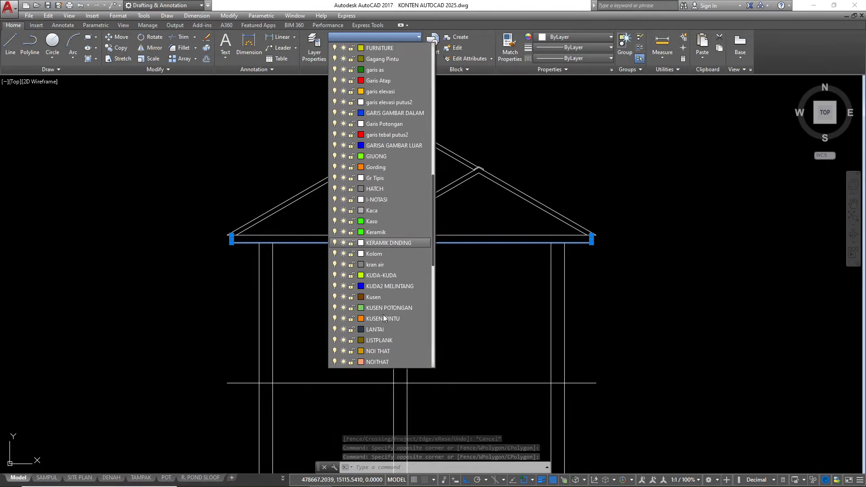
pyautogui.click(381, 310)
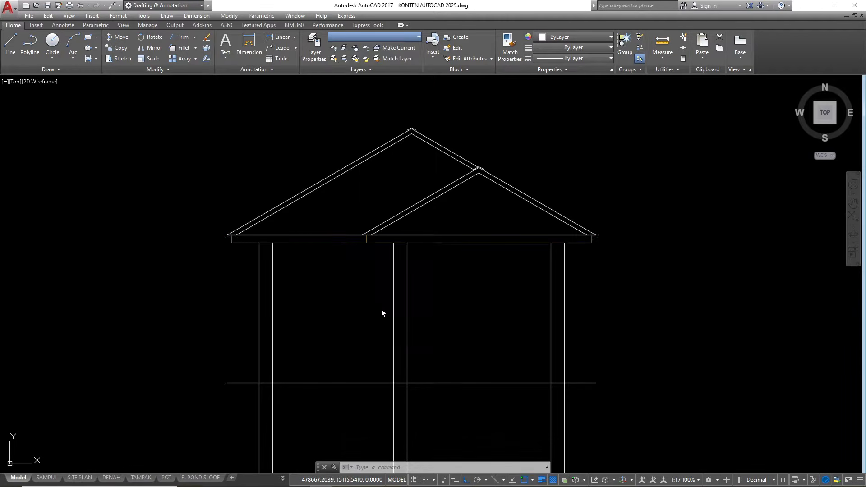
pyautogui.press('Escape')
pyautogui.press('Escape')
pyautogui.press('Escape')
pyautogui.scroll(2, 321, 158)
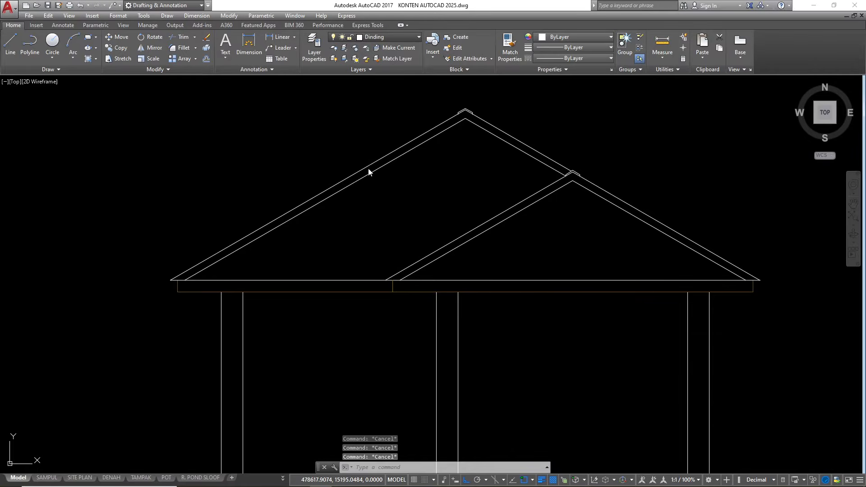
# - Hatch the main and smaller gable faces on the Arsiran Atap layer with ANSI32 at angle 45 and scale 1.5
pyautogui.click(374, 37)
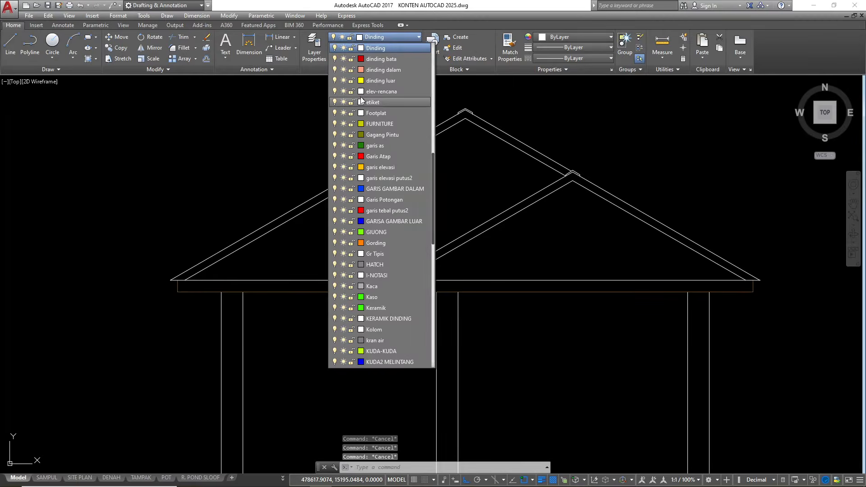
pyautogui.scroll(9, 374, 103)
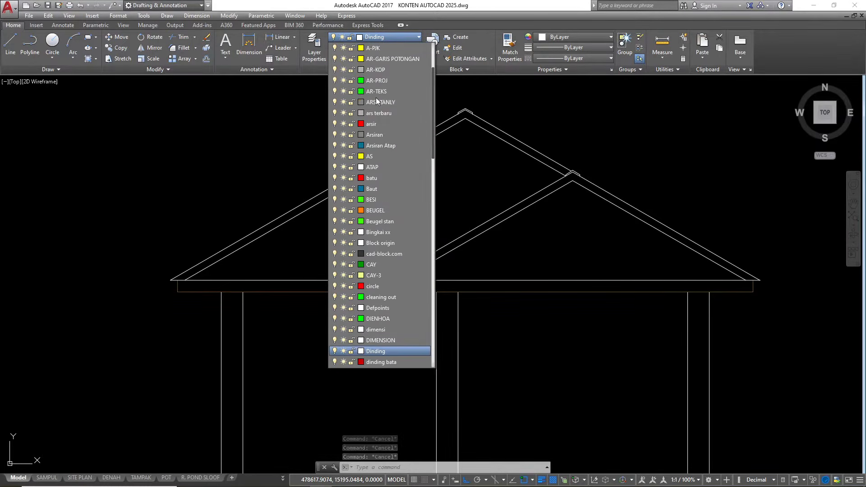
pyautogui.click(380, 146)
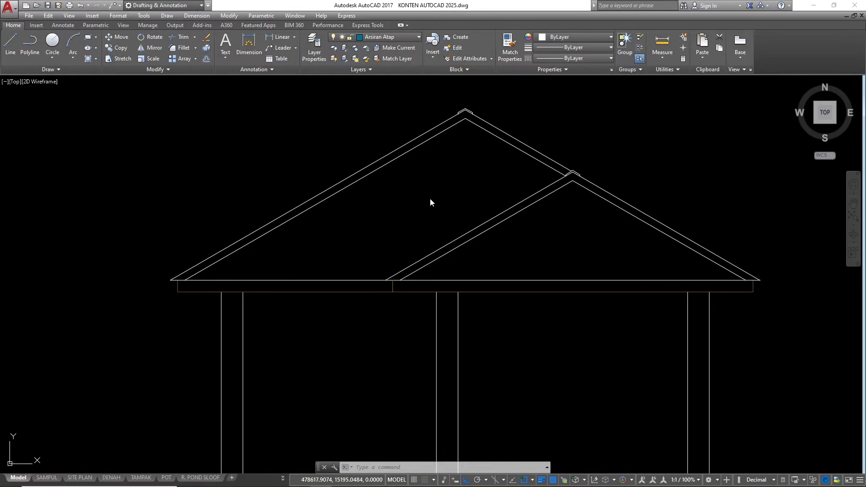
pyautogui.write('HATCH')
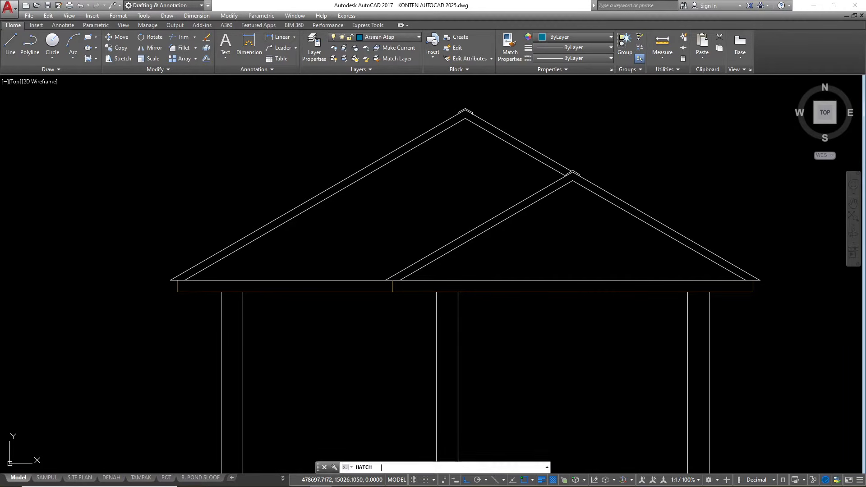
pyautogui.press('Return')
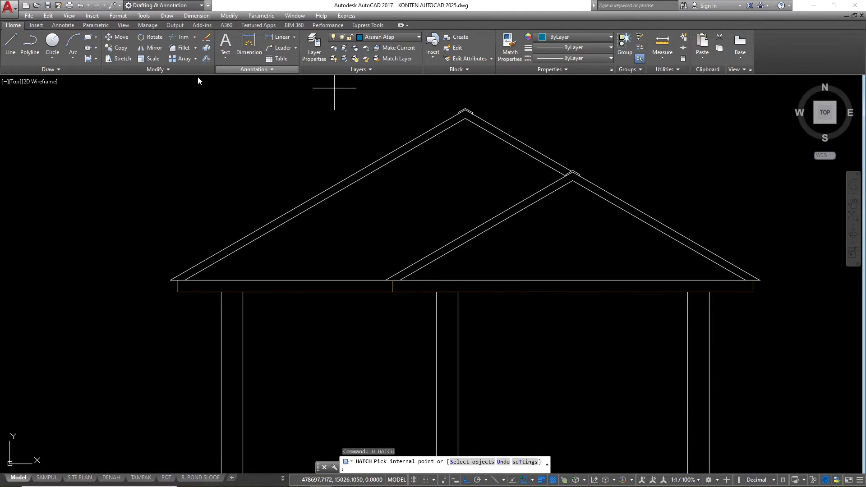
pyautogui.click(183, 59)
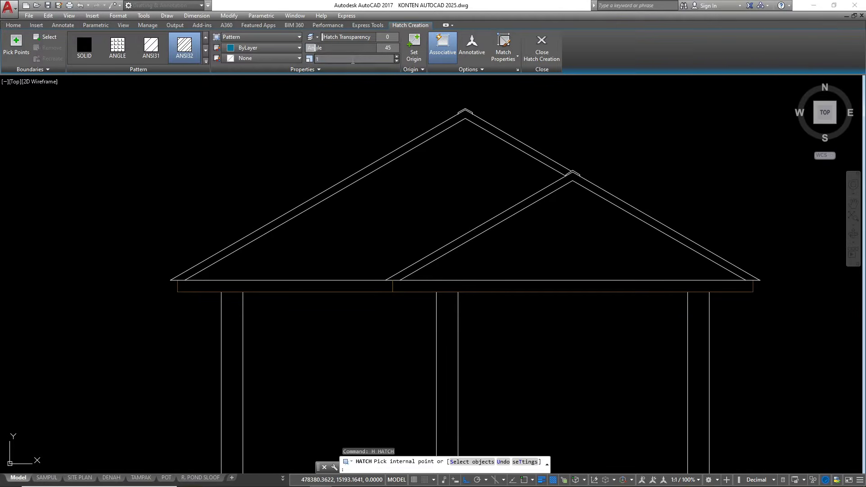
pyautogui.click(351, 225)
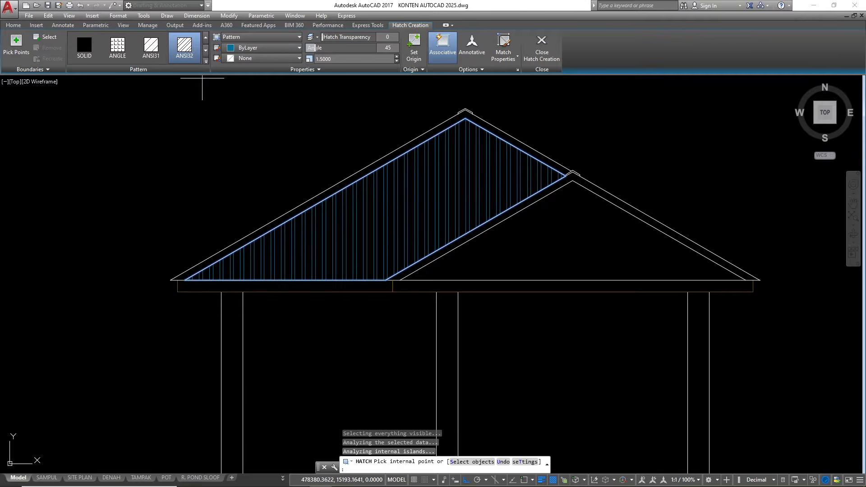
pyautogui.click(591, 226)
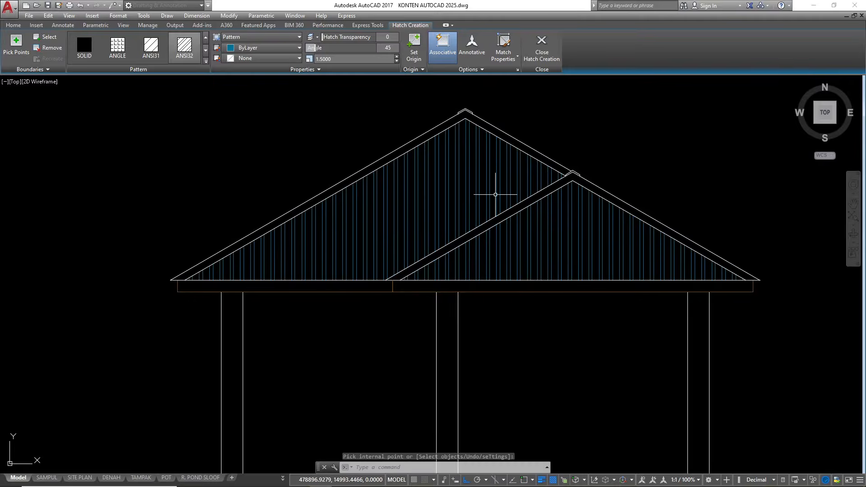
pyautogui.press('Return')
# - Draw vertical construction lines through the outer frame and sash edges of the first front bedroom window on the ground-floor plan
pyautogui.scroll(-8, 531, 239)
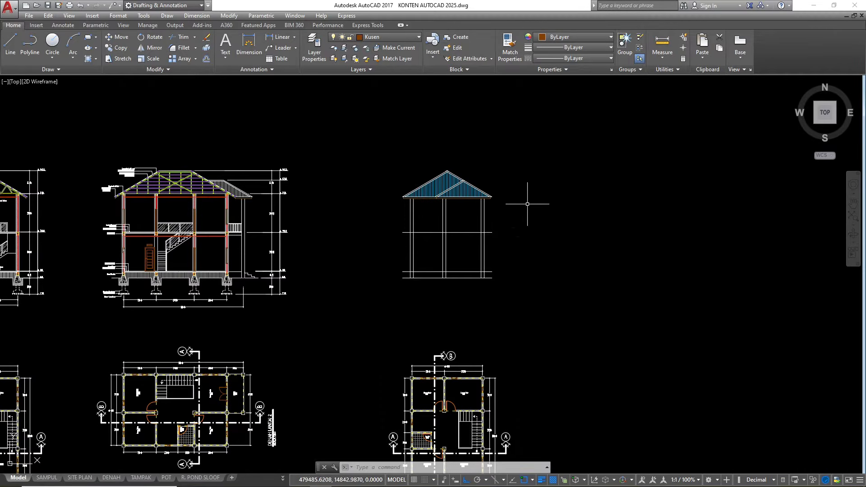
pyautogui.scroll(2, 500, 178)
pyautogui.scroll(-2, 514, 159)
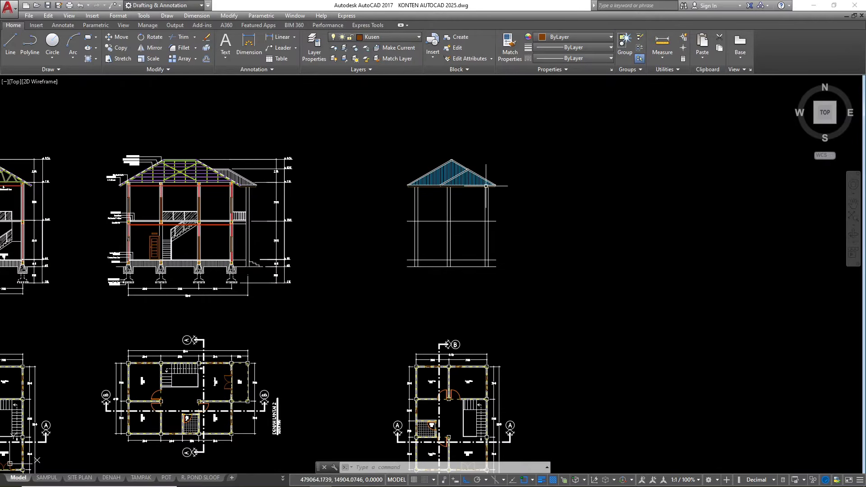
pyautogui.write('xl')
pyautogui.press('Return')
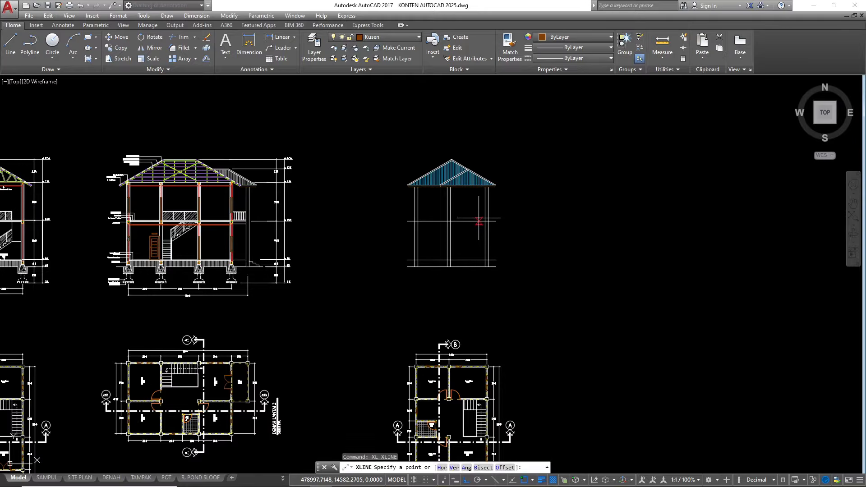
pyautogui.write('v')
pyautogui.press('Return')
pyautogui.scroll(-4, 426, 189)
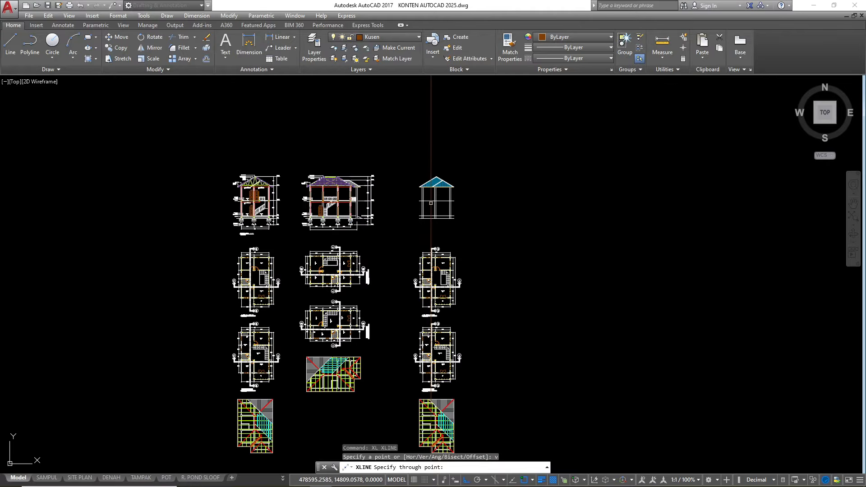
pyautogui.scroll(6, 426, 316)
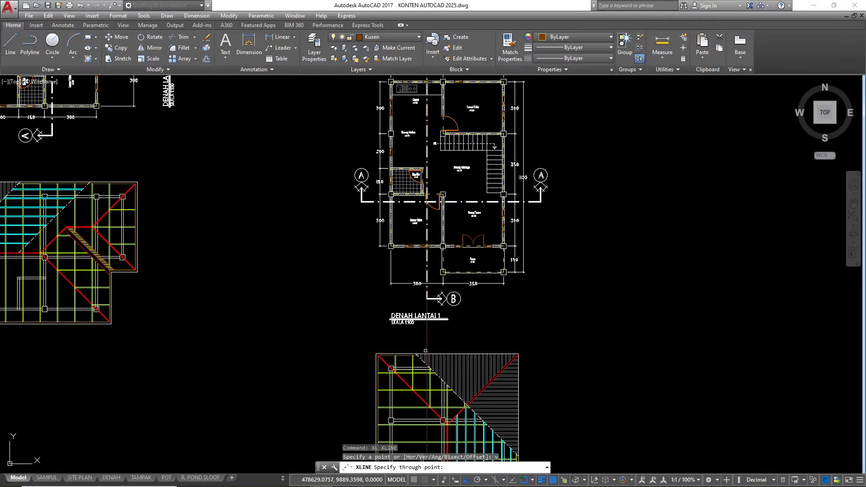
pyautogui.scroll(6, 414, 236)
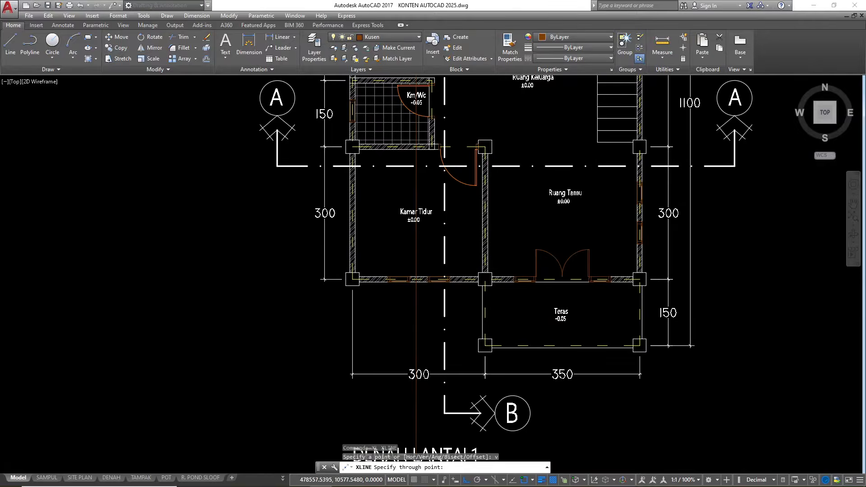
pyautogui.scroll(4, 379, 274)
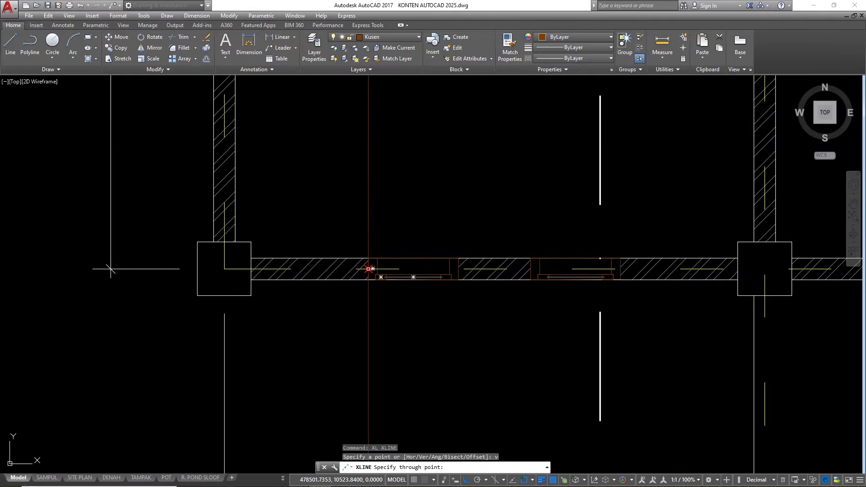
pyautogui.scroll(5, 370, 267)
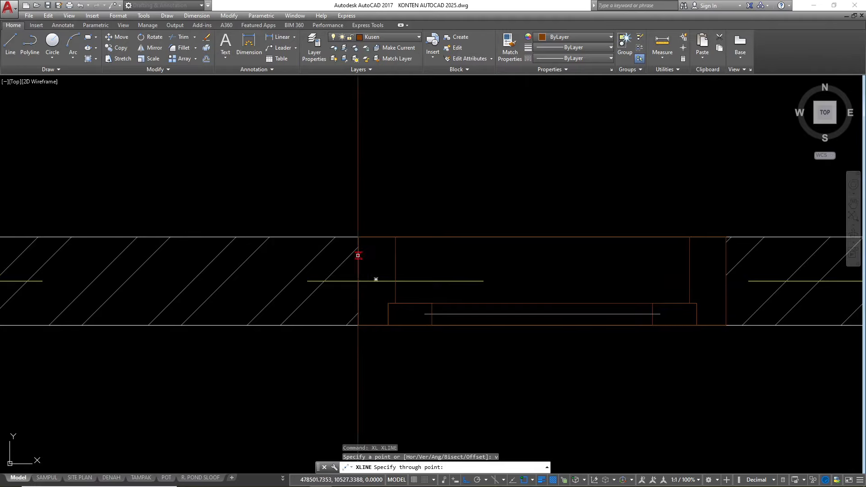
pyautogui.click(388, 308)
pyautogui.scroll(-3, 335, 284)
pyautogui.scroll(3, 455, 291)
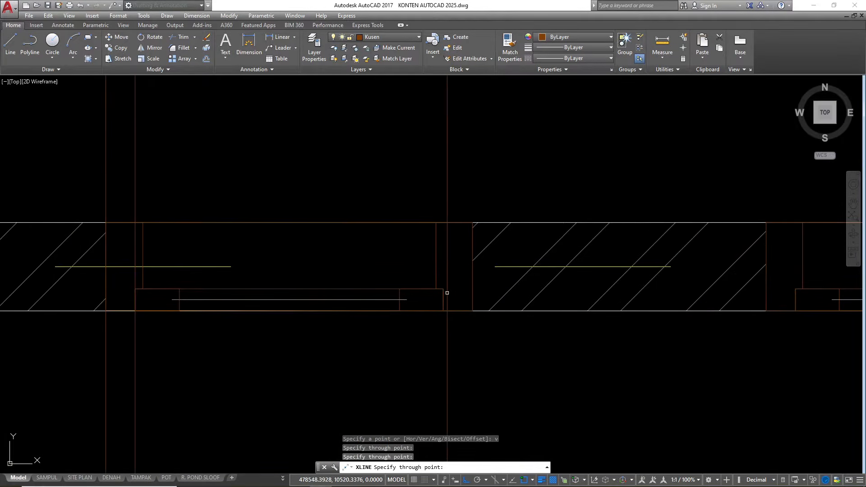
pyautogui.click(443, 299)
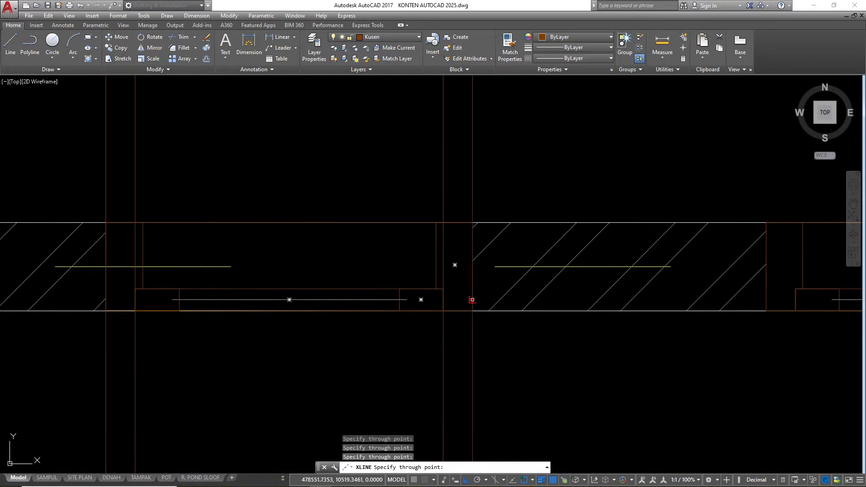
# - Add vertical construction lines through the outer frame and sash edges of the second front bedroom window
pyautogui.scroll(-3, 472, 299)
pyautogui.scroll(3, 523, 291)
pyautogui.click(524, 291)
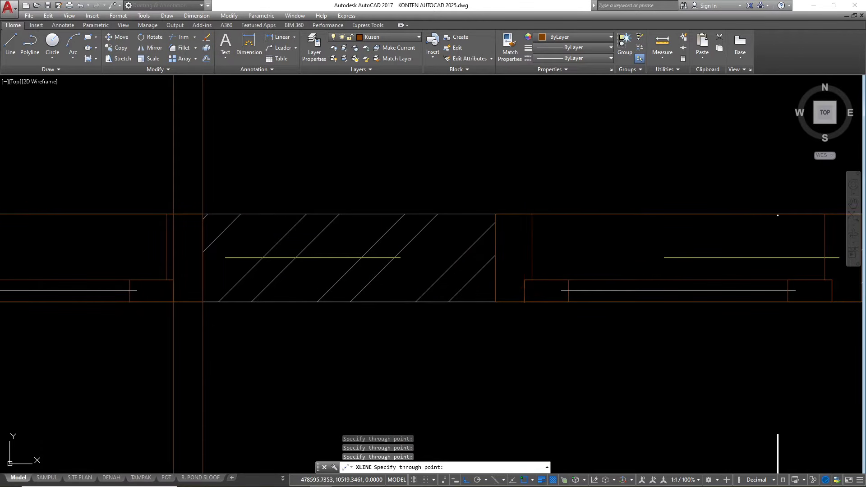
pyautogui.click(496, 301)
pyautogui.scroll(-3, 377, 266)
pyautogui.scroll(2, 472, 272)
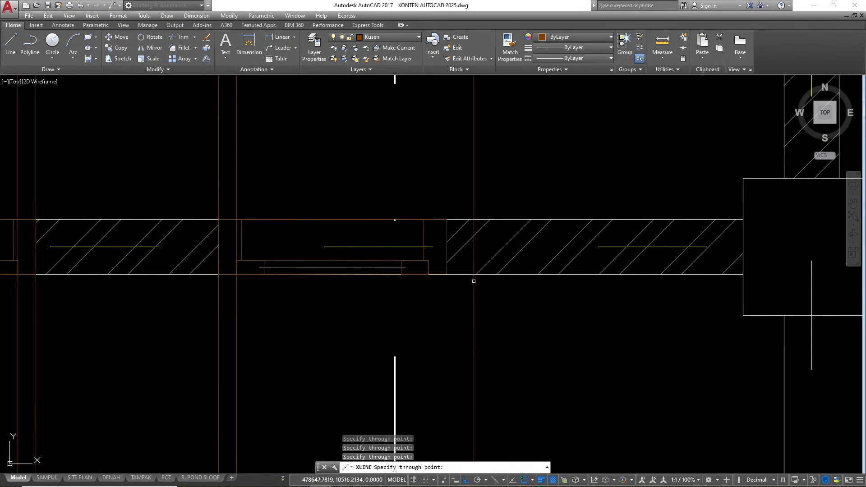
pyautogui.click(447, 269)
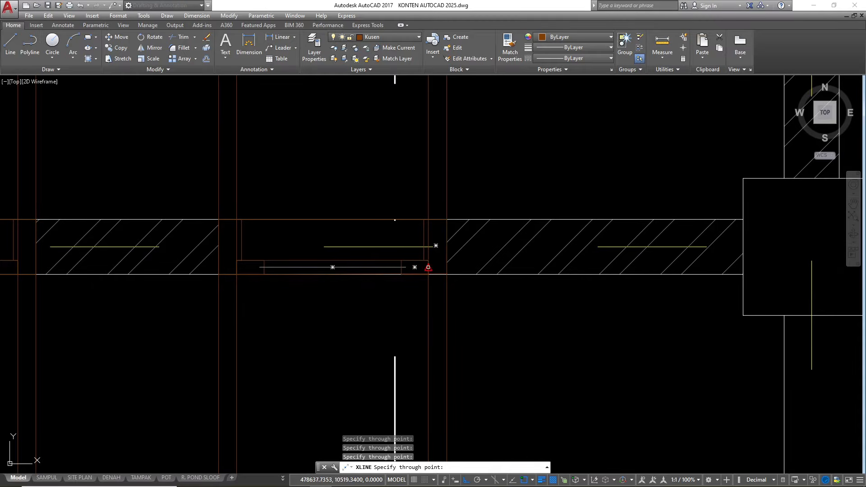
# - Add vertical construction lines through the frame and sash edges of the window left of the terrace double door
pyautogui.scroll(-4, 271, 276)
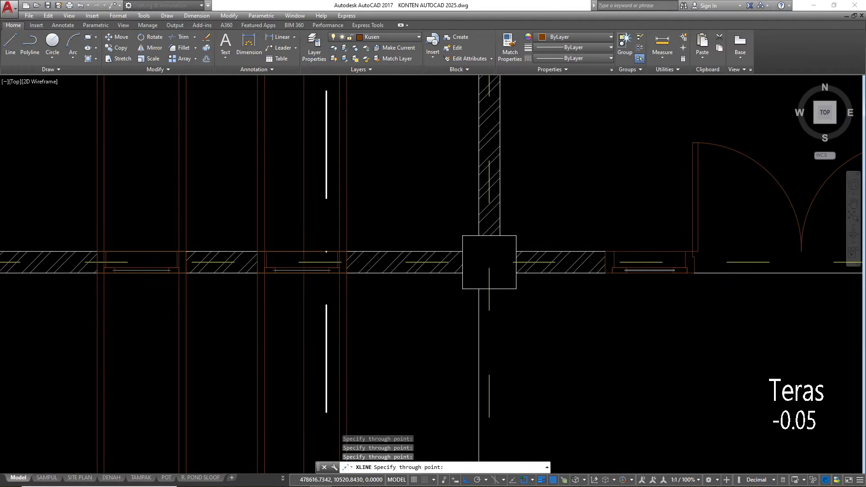
pyautogui.scroll(-2, 314, 261)
pyautogui.scroll(-4, 293, 352)
pyautogui.scroll(4, 326, 278)
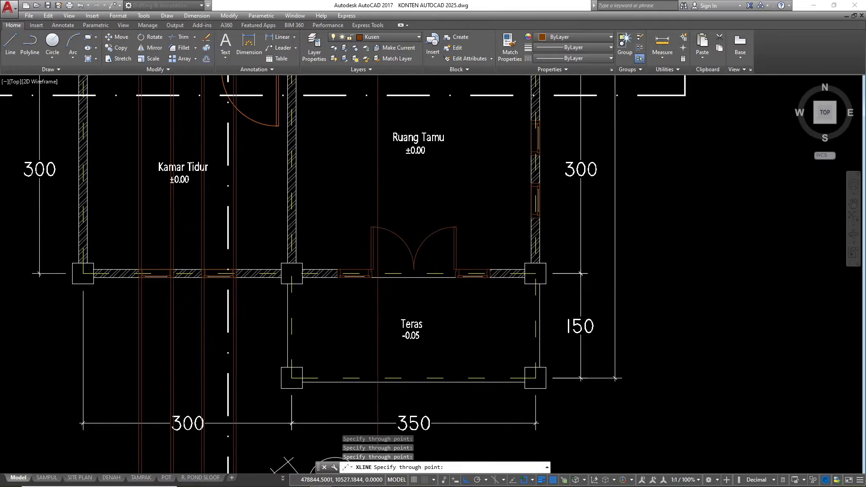
pyautogui.scroll(4, 326, 278)
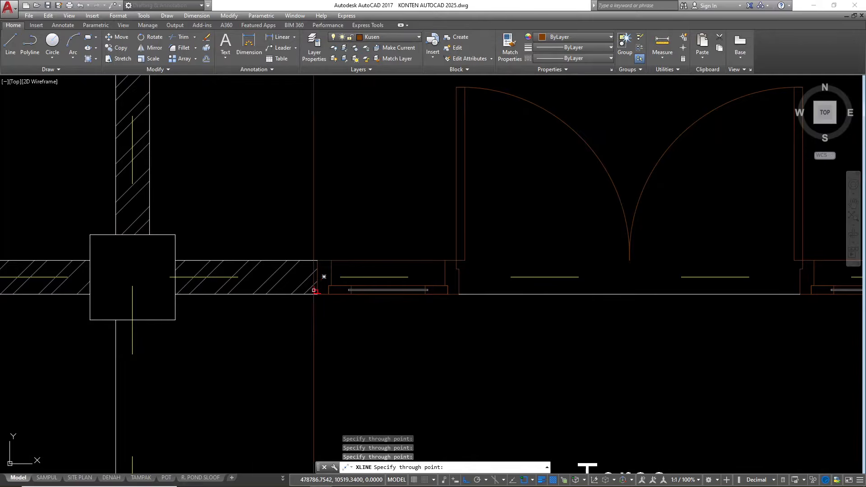
pyautogui.scroll(4, 324, 276)
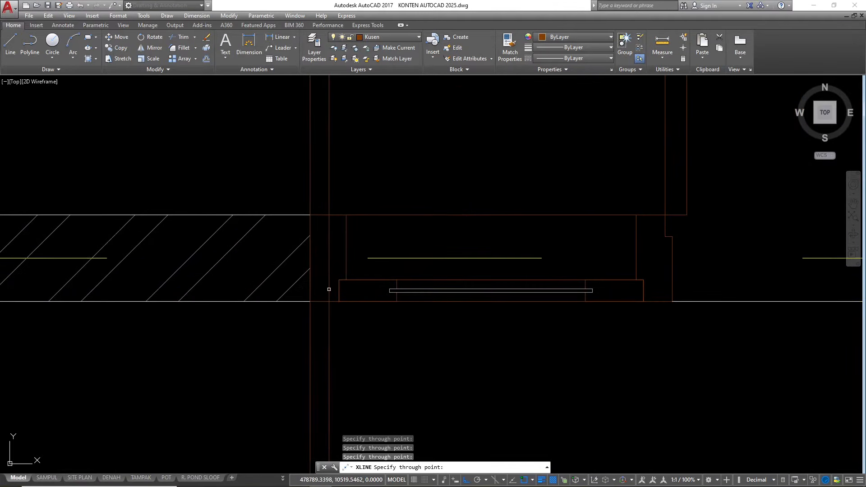
pyautogui.scroll(-4, 338, 290)
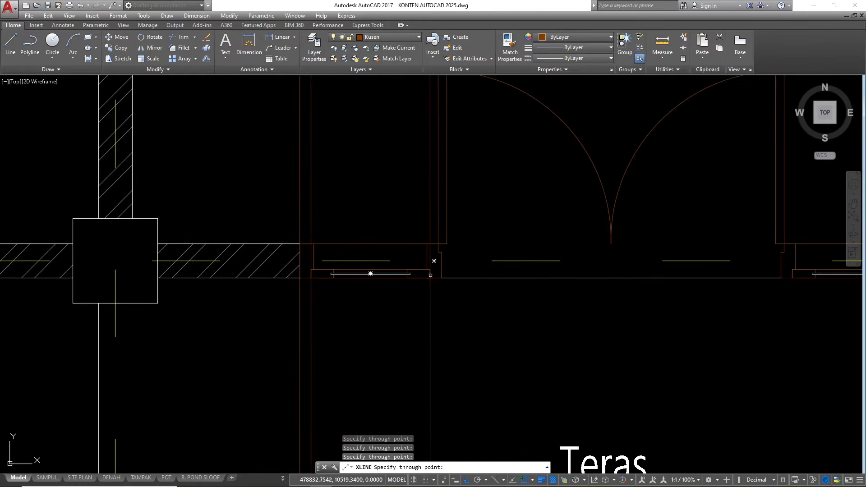
pyautogui.scroll(4, 431, 273)
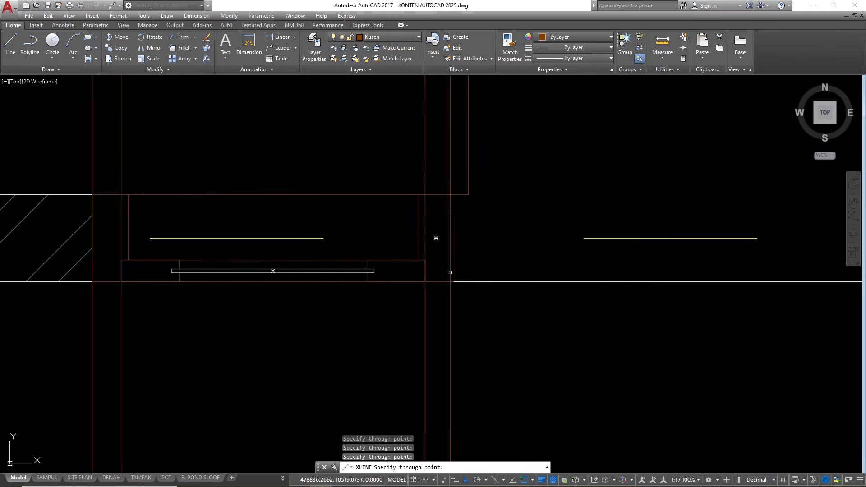
# - Add vertical construction lines through the terrace double door's meeting point and the frame and sash edges of the window to its right
pyautogui.scroll(-4, 407, 273)
pyautogui.scroll(-2, 280, 257)
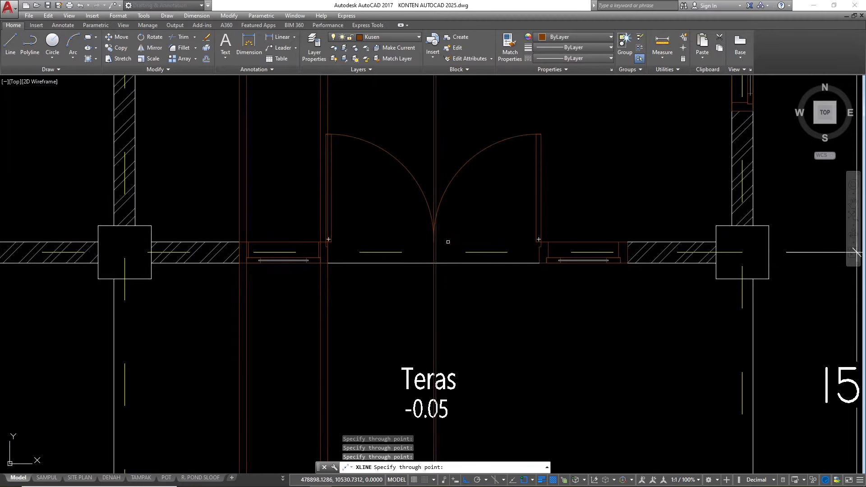
pyautogui.scroll(5, 531, 244)
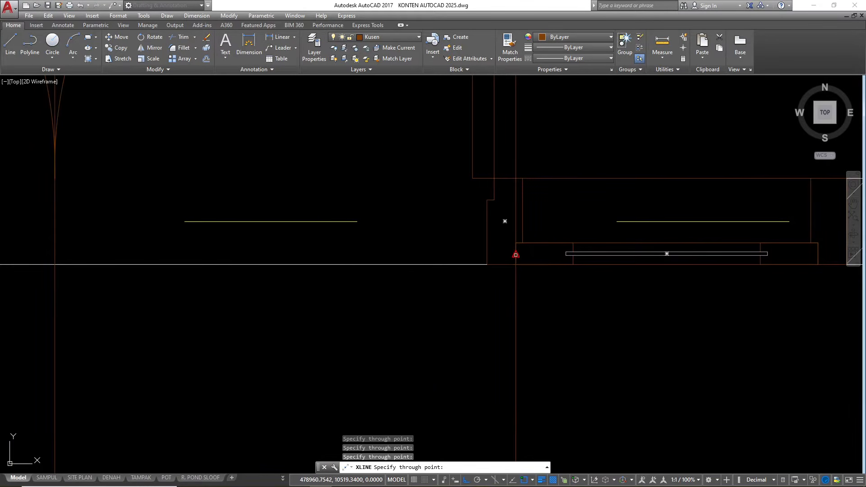
pyautogui.scroll(-5, 401, 251)
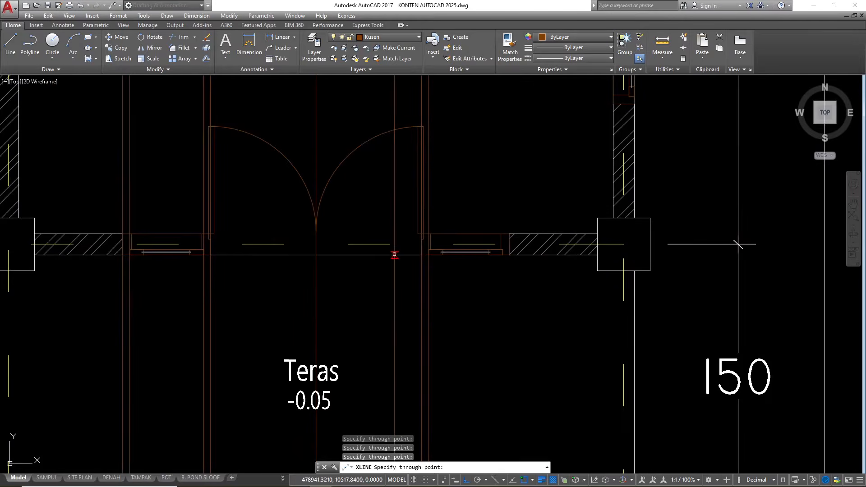
pyautogui.scroll(5, 505, 248)
pyautogui.click(493, 258)
pyautogui.scroll(-10, 505, 224)
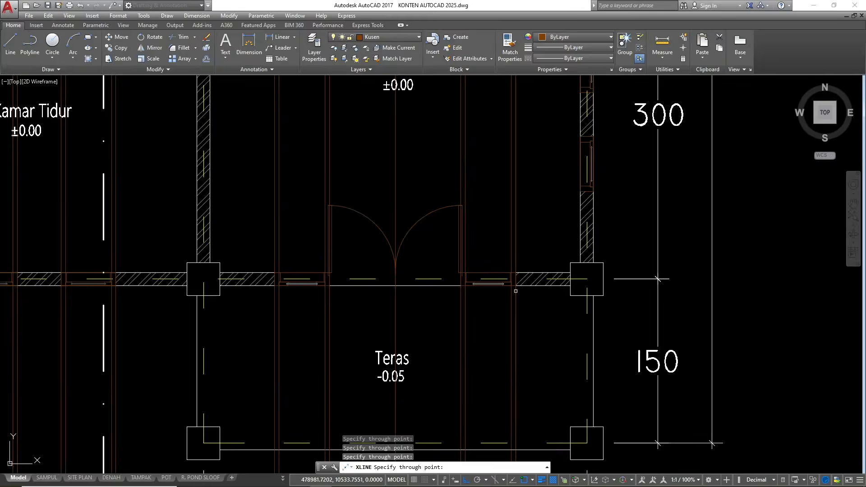
pyautogui.scroll(-2, 474, 338)
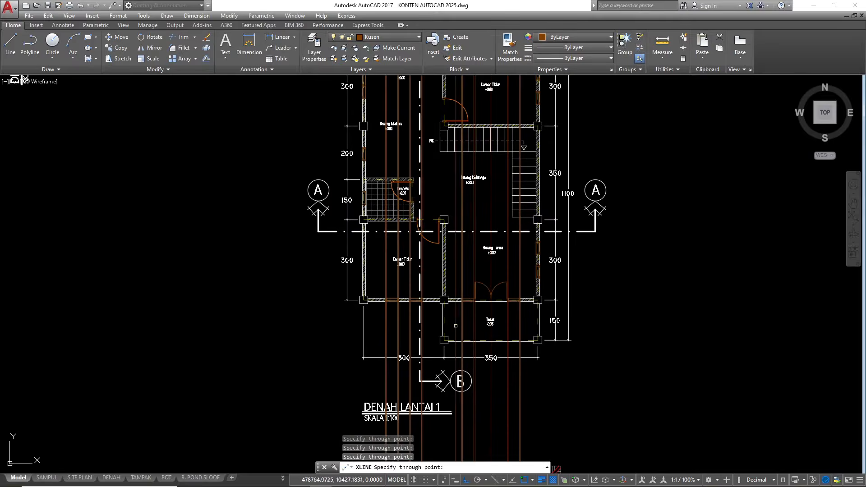
pyautogui.scroll(-5, 437, 330)
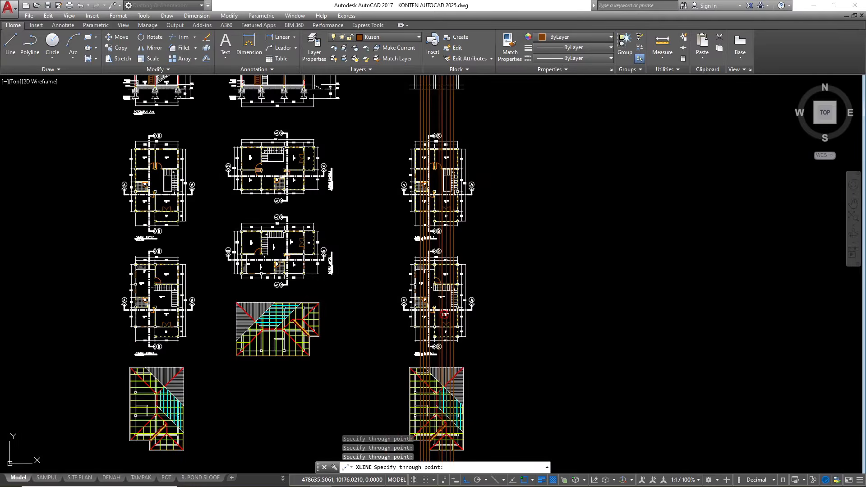
pyautogui.press('Escape')
# - Check the vertical construction lines against the front windows and balcony door on the upper-floor plan
pyautogui.scroll(7, 434, 253)
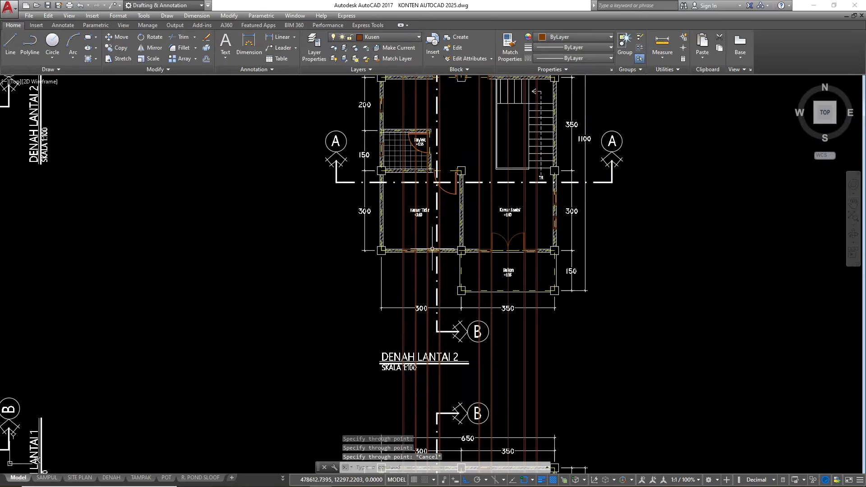
pyautogui.scroll(5, 433, 235)
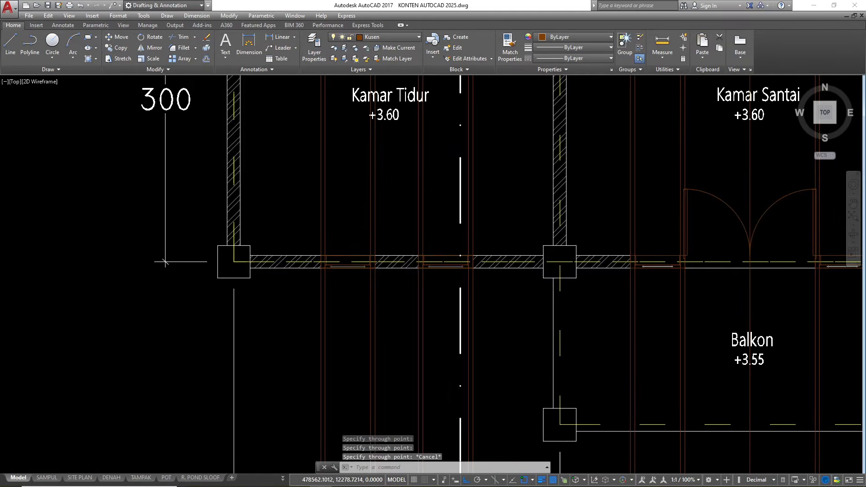
pyautogui.scroll(-5, 165, 262)
pyautogui.scroll(6, 485, 269)
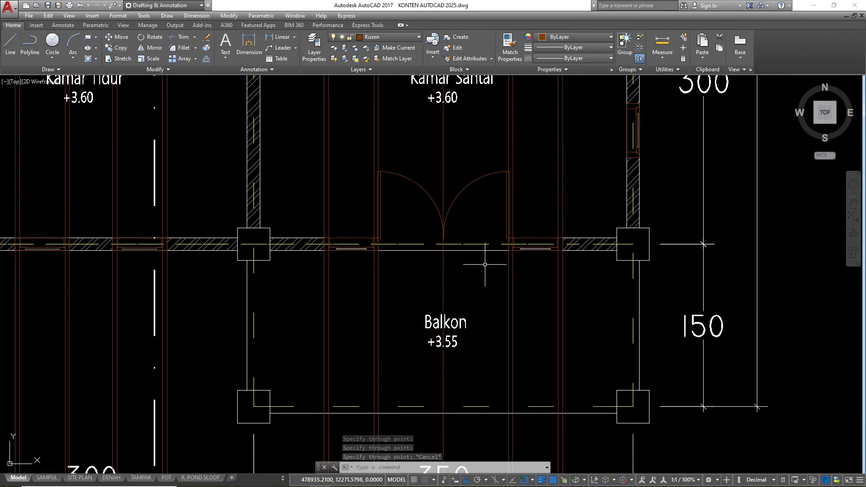
pyautogui.scroll(-10, 484, 264)
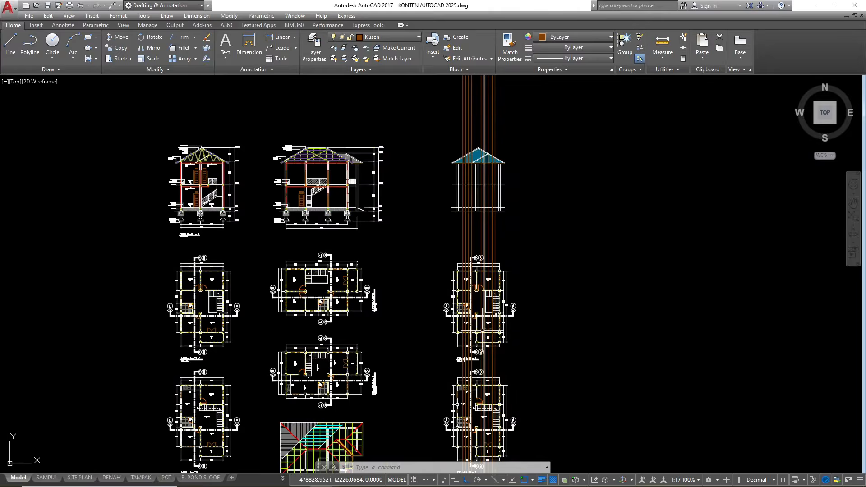
# - Draw horizontal construction lines through the outer and inner top edges of the ground-floor door frame in the section beside the elevation
pyautogui.scroll(4, 474, 194)
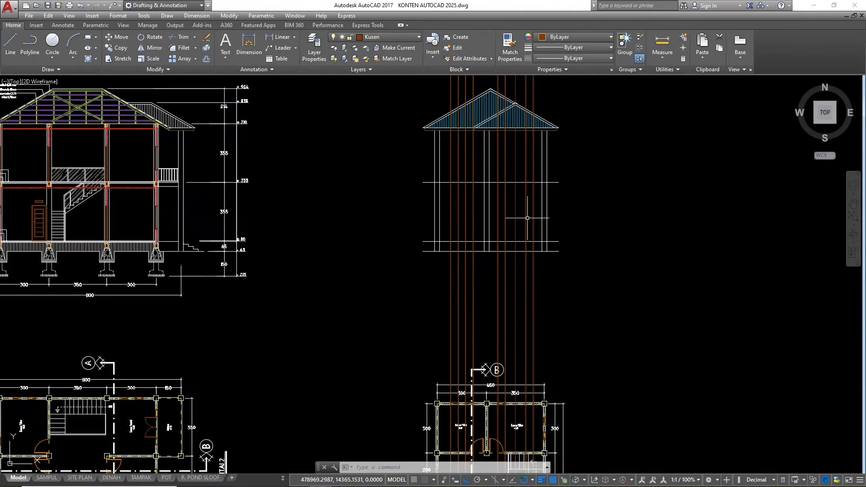
pyautogui.write('xl')
pyautogui.press('Return')
pyautogui.write('h')
pyautogui.press('Return')
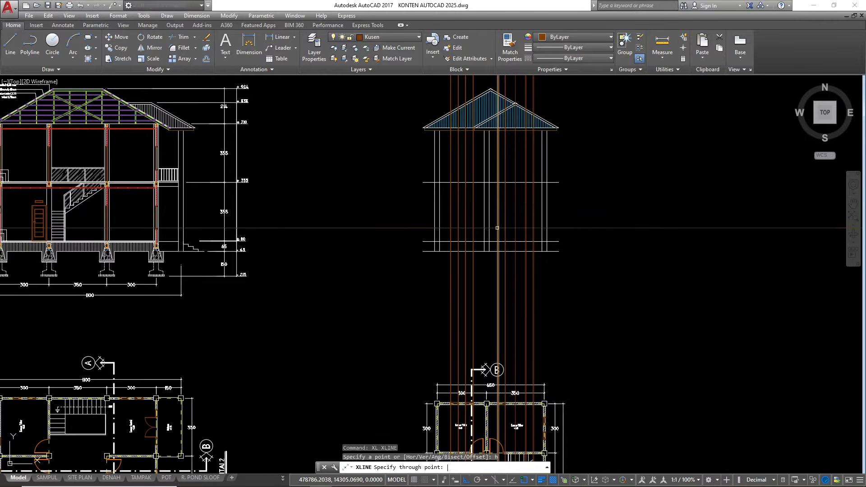
pyautogui.scroll(-2, 619, 220)
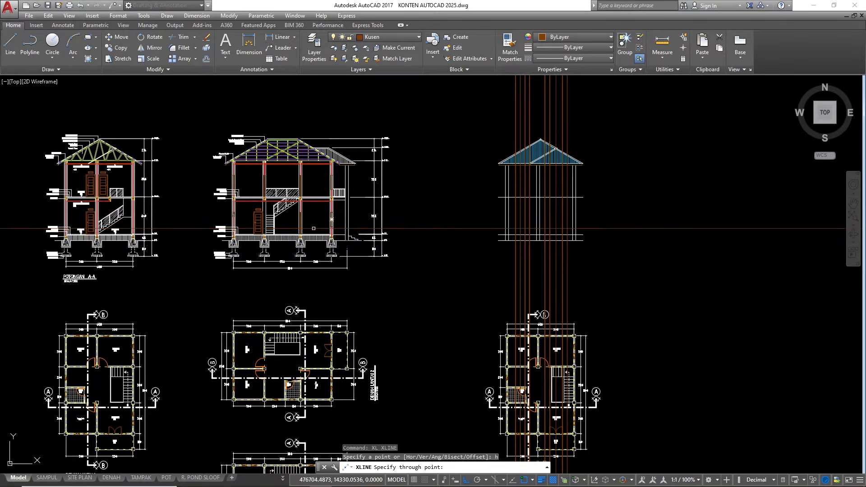
pyautogui.scroll(5, 331, 219)
pyautogui.scroll(5, 285, 257)
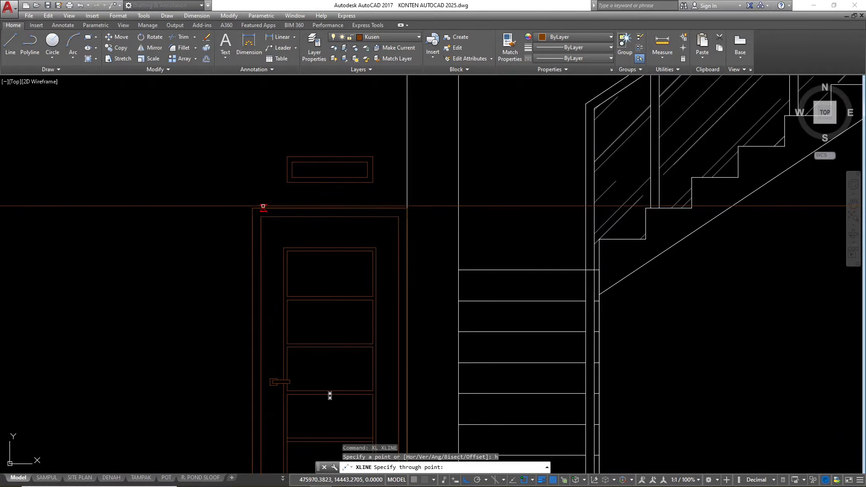
pyautogui.click(264, 208)
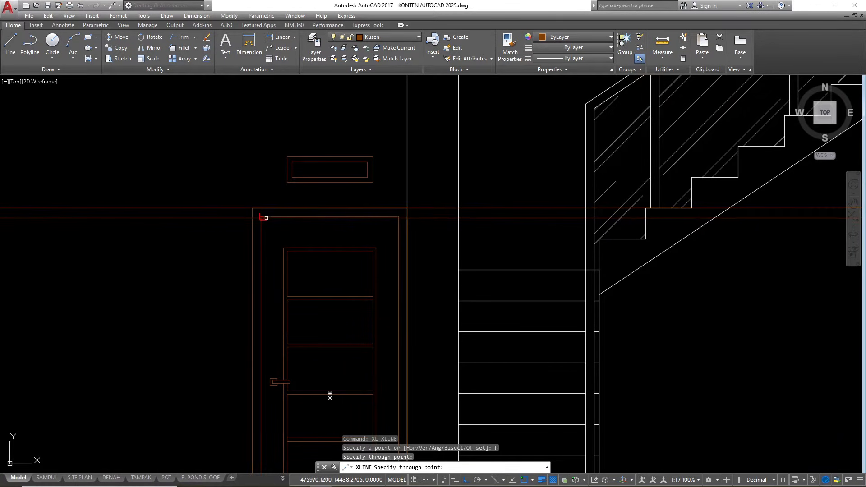
pyautogui.click(329, 395)
pyautogui.scroll(-2, 309, 324)
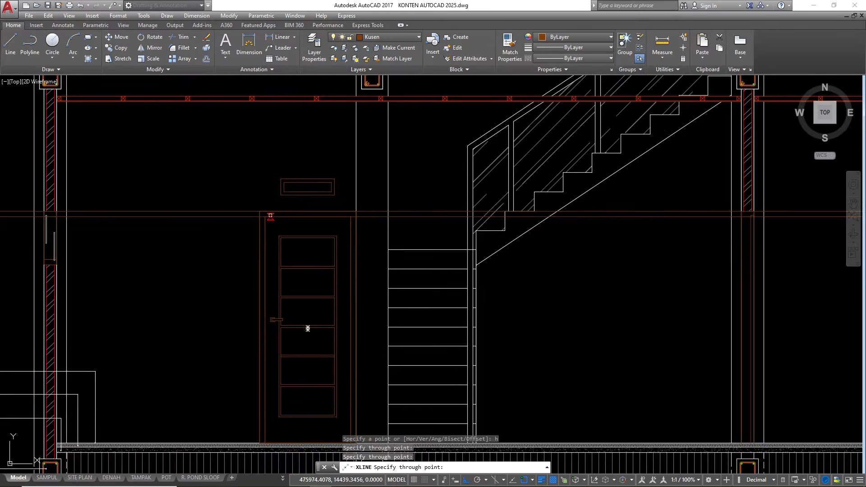
# - Add a horizontal construction line through the top edge of the ground-floor front window's sash in the section
pyautogui.scroll(-2, 309, 325)
pyautogui.scroll(-4, 135, 251)
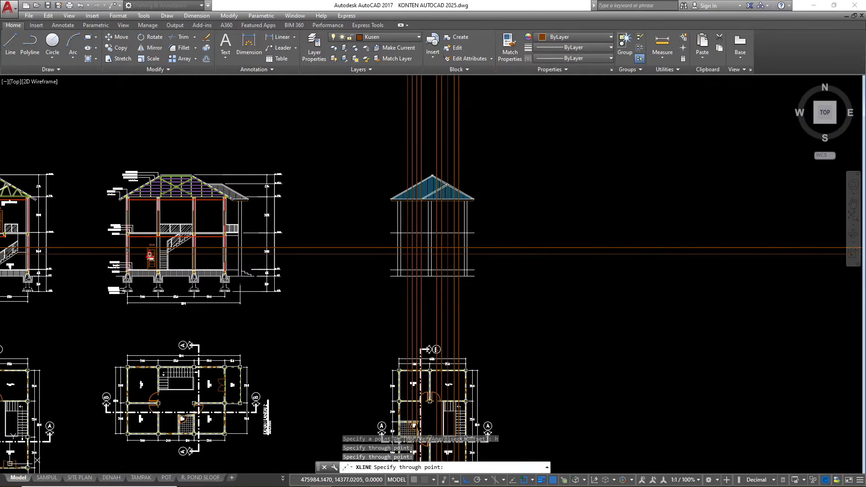
pyautogui.scroll(8, 182, 248)
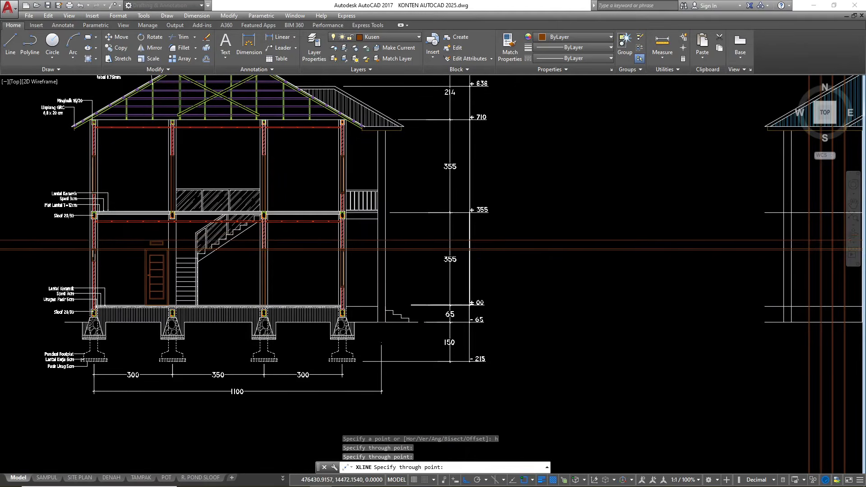
pyautogui.scroll(-2, 460, 259)
pyautogui.scroll(8, 393, 253)
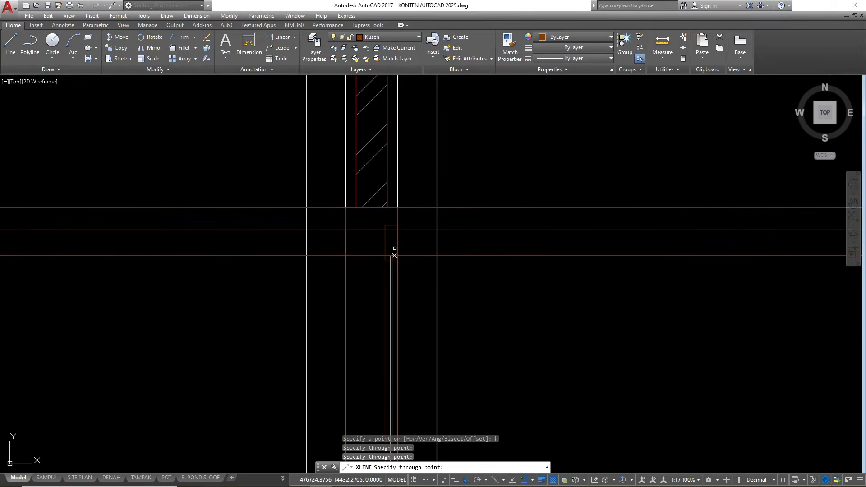
pyautogui.click(370, 217)
pyautogui.press('Escape')
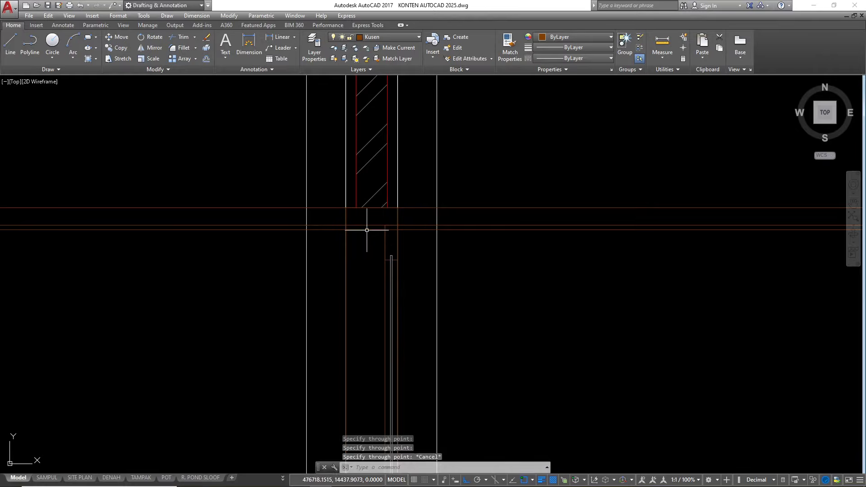
# - Erase the horizontal construction line through the inner top edge of the ground-floor door frame
pyautogui.click(353, 230)
pyautogui.write('e')
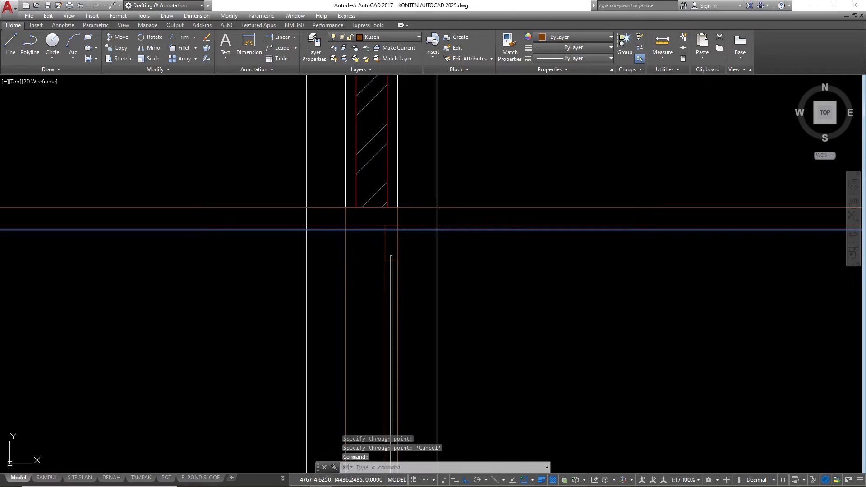
pyautogui.press('Return')
pyautogui.scroll(-5, 276, 240)
pyautogui.scroll(-8, 215, 255)
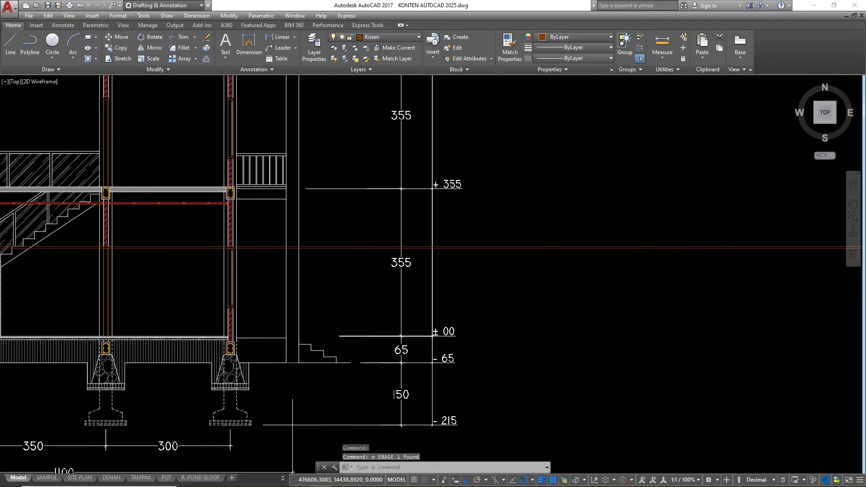
pyautogui.scroll(4, 397, 244)
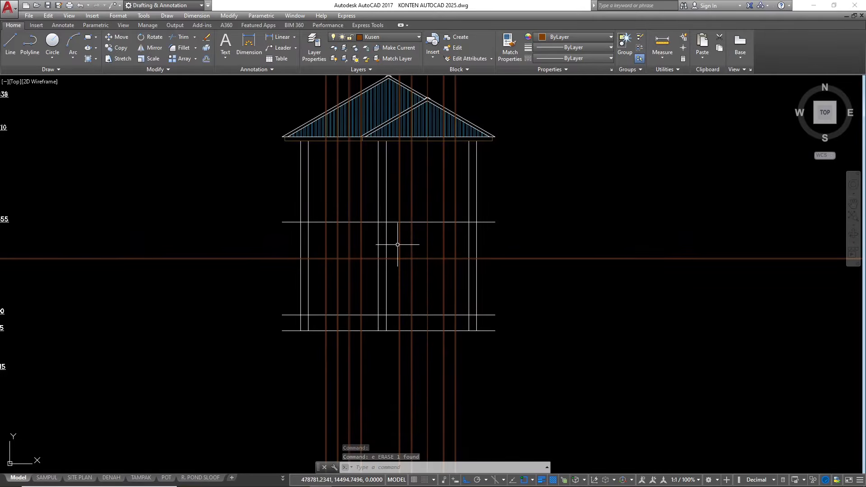
pyautogui.scroll(2, 360, 257)
pyautogui.scroll(2, 349, 259)
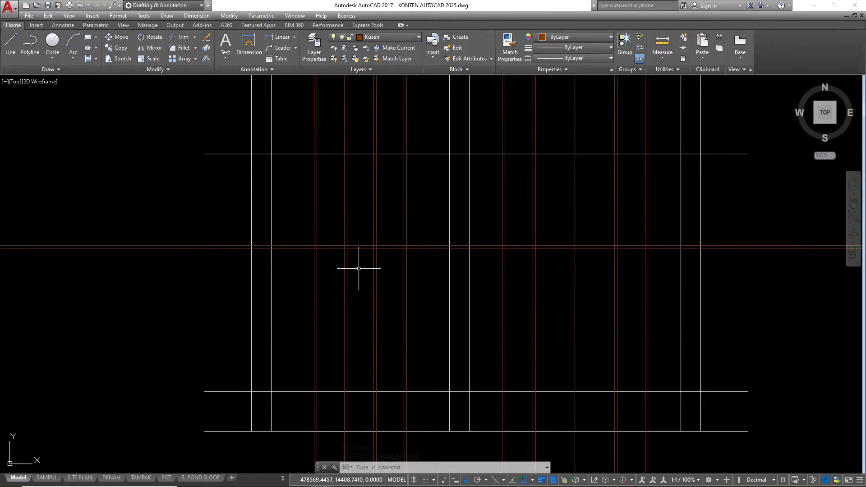
pyautogui.scroll(-5, 357, 265)
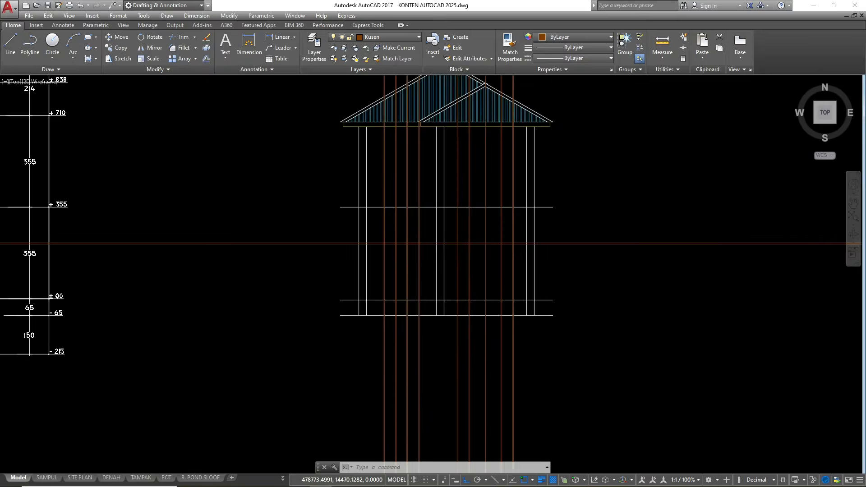
pyautogui.scroll(4, 261, 257)
pyautogui.press('Return')
pyautogui.write('h')
pyautogui.press('Return')
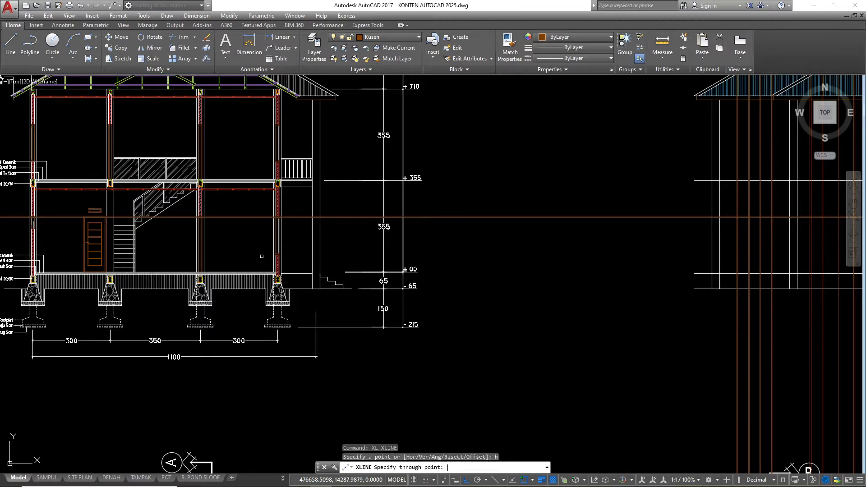
pyautogui.press('Escape')
pyautogui.scroll(2, 266, 255)
pyautogui.write('x')
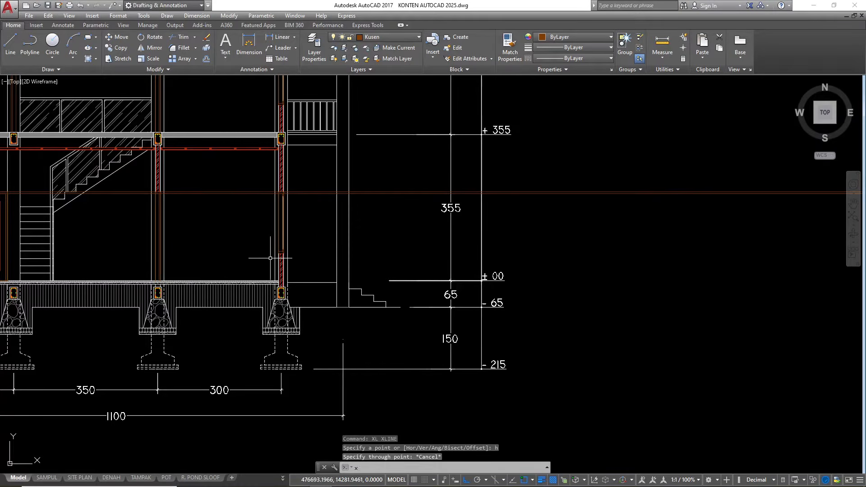
pyautogui.press('Return')
pyautogui.write('h')
pyautogui.press('Return')
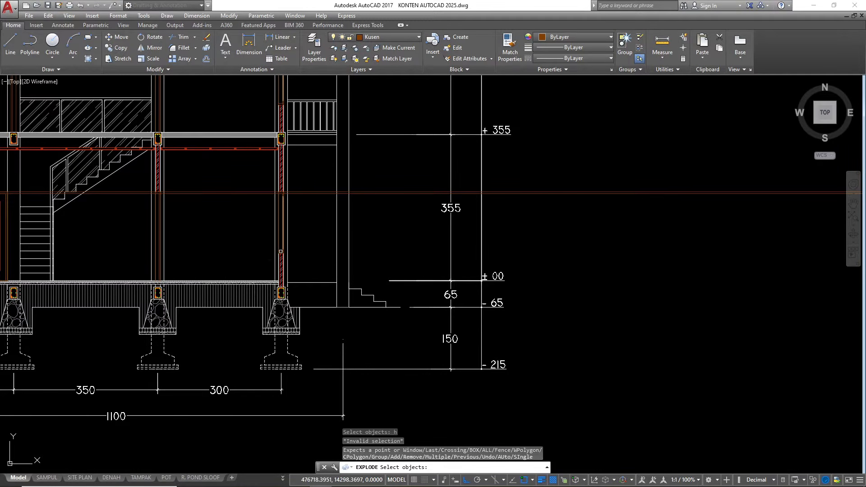
pyautogui.scroll(4, 283, 251)
pyautogui.press('Return')
# - Draw horizontal construction lines through the bottom edges of the sash and frame of the ground-floor front window in the section
pyautogui.write('xl')
pyautogui.press('Return')
pyautogui.write('h')
pyautogui.press('Return')
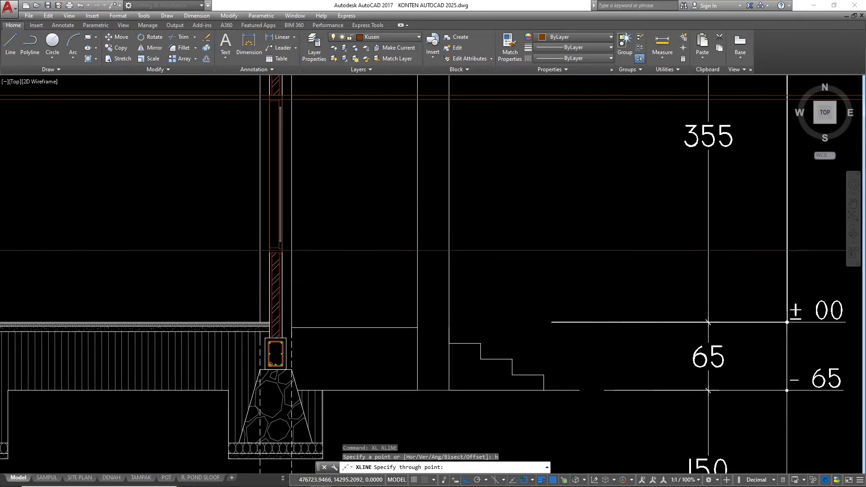
pyautogui.scroll(5, 283, 250)
pyautogui.click(278, 240)
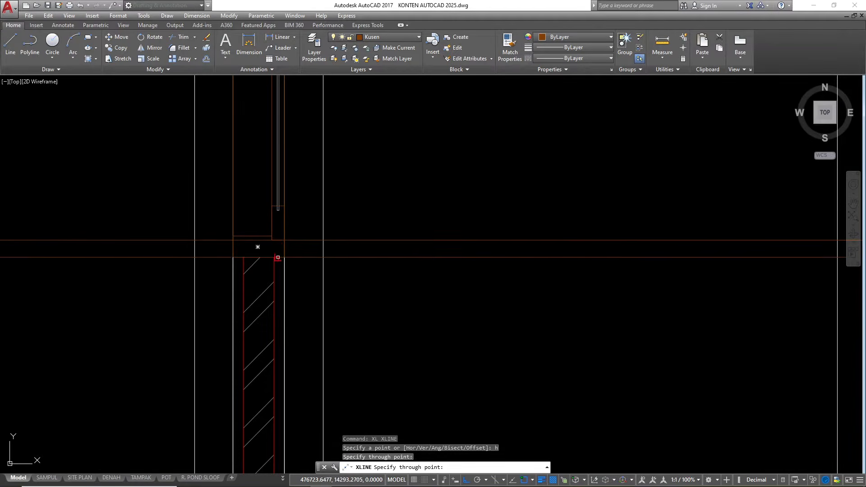
pyautogui.click(277, 257)
pyautogui.scroll(-5, 212, 279)
pyautogui.scroll(-6, 322, 280)
pyautogui.scroll(8, 322, 281)
pyautogui.press('Escape')
pyautogui.press('Escape')
pyautogui.press('Escape')
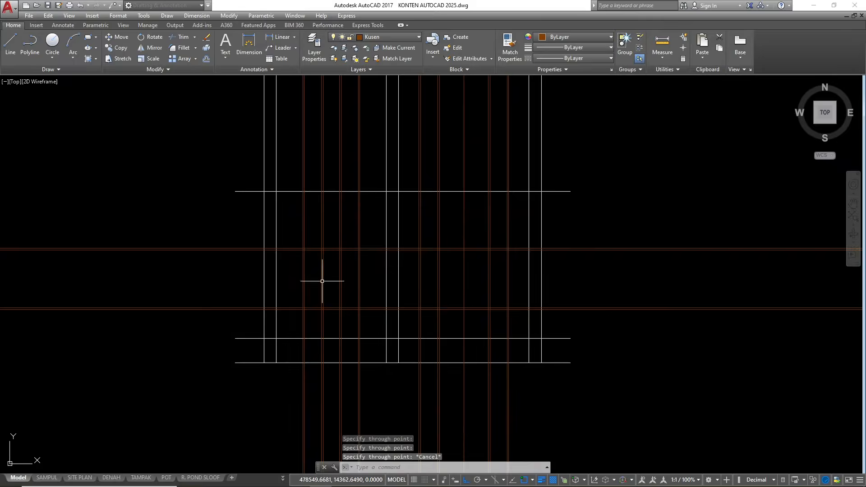
# - Draw a rectangle along the outer construction lines of the leftmost ground-floor window in the elevation
pyautogui.scroll(2, 318, 279)
pyautogui.scroll(-2, 311, 266)
pyautogui.scroll(4, 324, 257)
pyautogui.scroll(-2, 453, 236)
pyautogui.scroll(2, 379, 260)
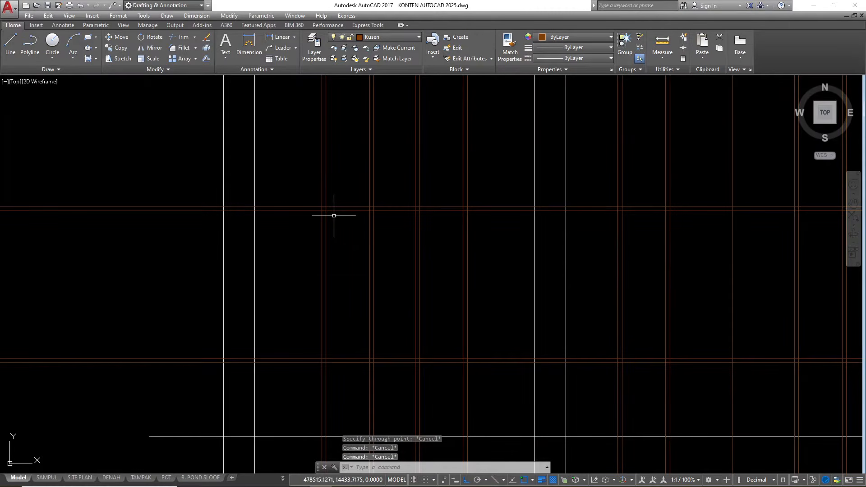
pyautogui.write('rec')
pyautogui.press('Return')
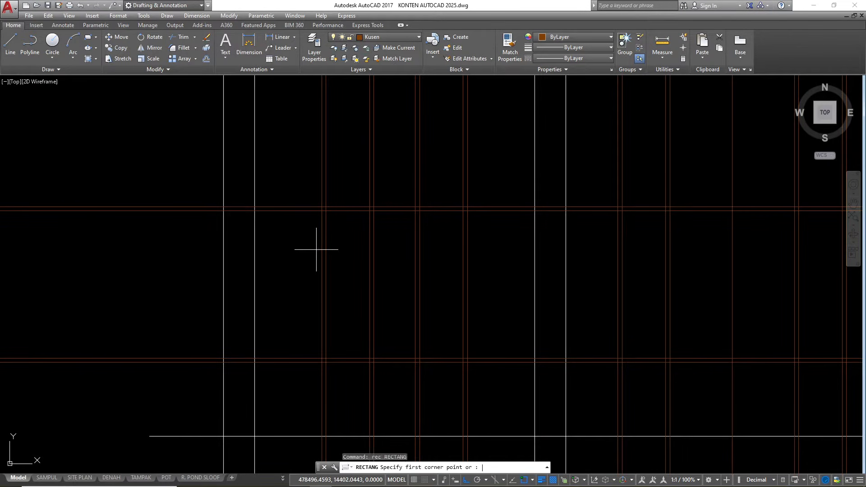
pyautogui.scroll(2, 320, 207)
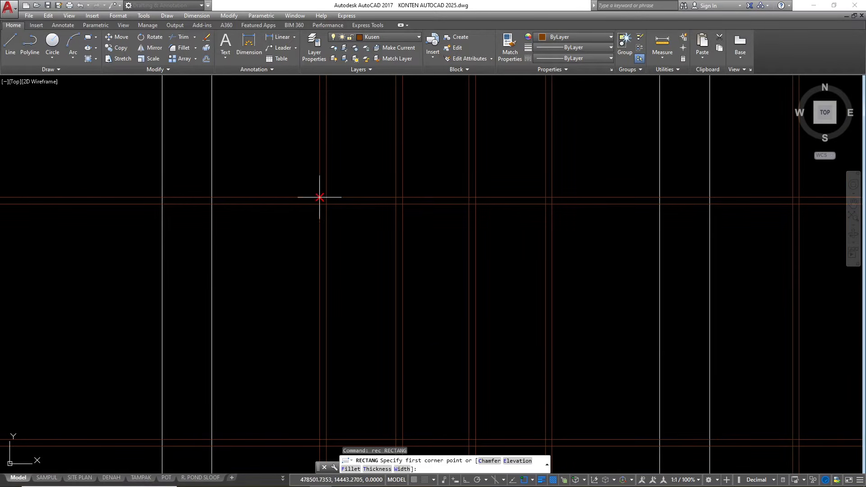
pyautogui.click(318, 196)
pyautogui.scroll(-3, 361, 289)
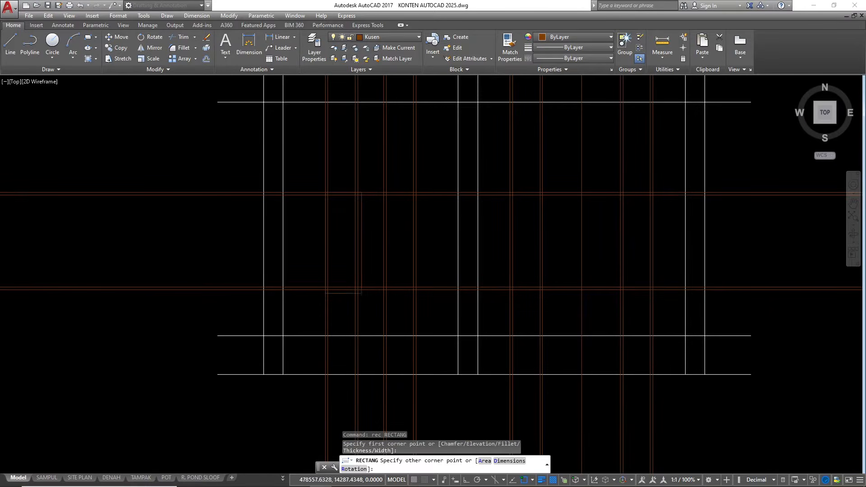
pyautogui.scroll(3, 357, 287)
pyautogui.click(348, 289)
pyautogui.scroll(-3, 347, 289)
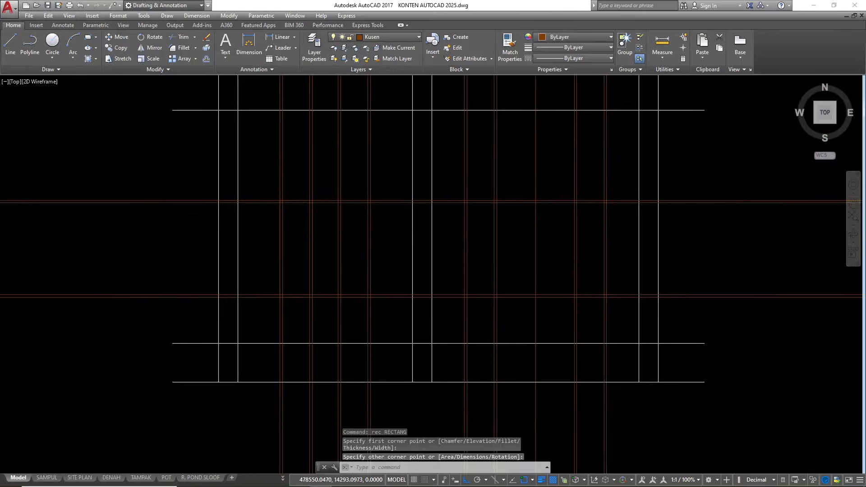
# - Draw a second rectangle along the inner construction lines of the leftmost ground-floor window
pyautogui.scroll(4, 282, 221)
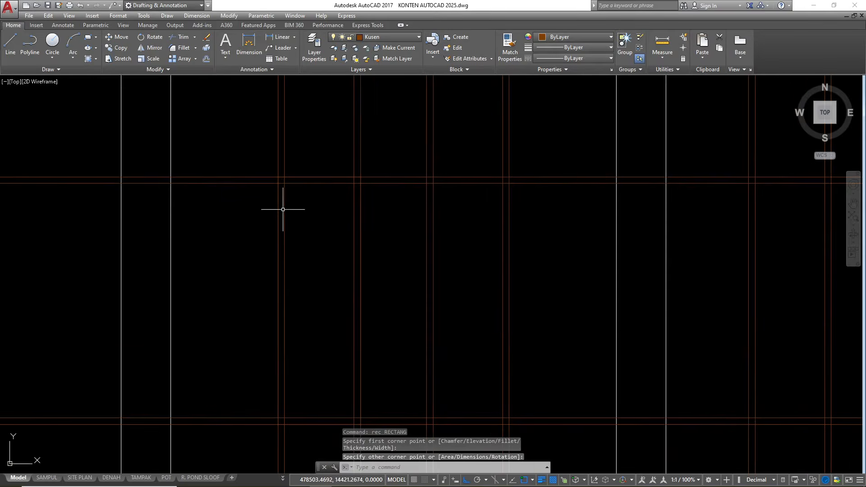
pyautogui.press('Return')
pyautogui.click(283, 182)
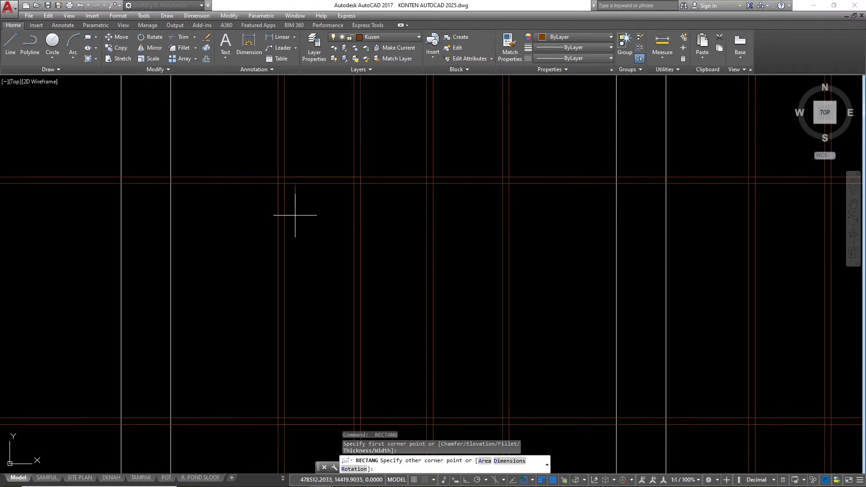
pyautogui.click(354, 417)
pyautogui.scroll(-2, 346, 266)
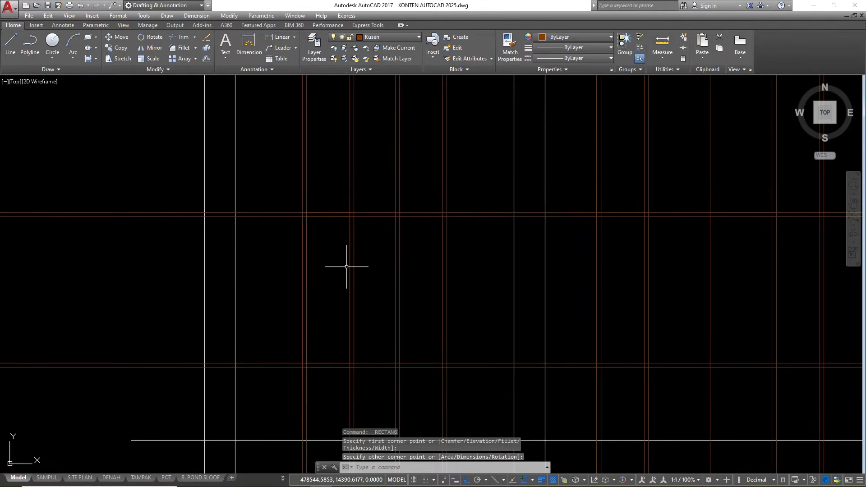
pyautogui.click(289, 197)
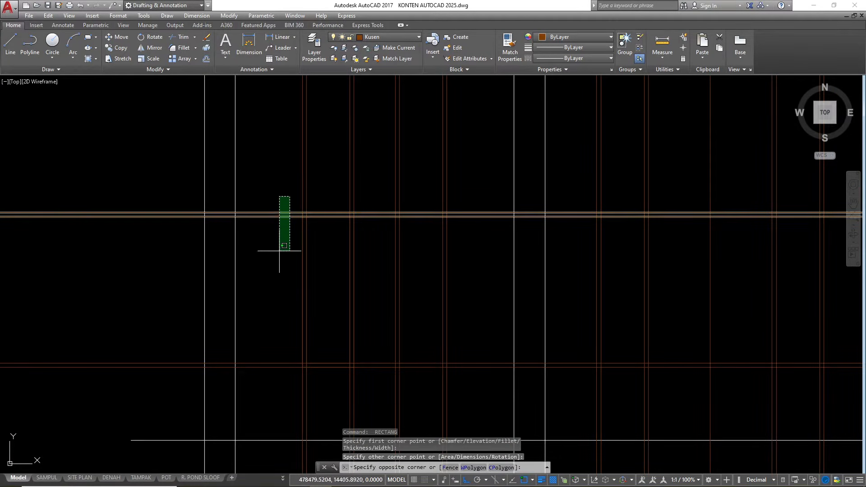
pyautogui.press('Escape')
pyautogui.press('Escape')
pyautogui.press('Escape')
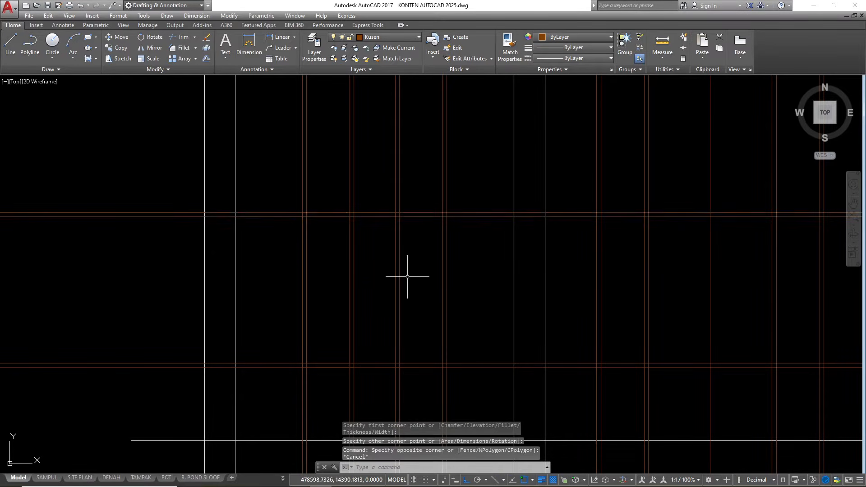
# - Trim the construction lines beside and above the terrace door-and-window group, back to the adjacent columns and the upper floor line
pyautogui.write('tr')
pyautogui.press('Return')
pyautogui.scroll(-3, 444, 269)
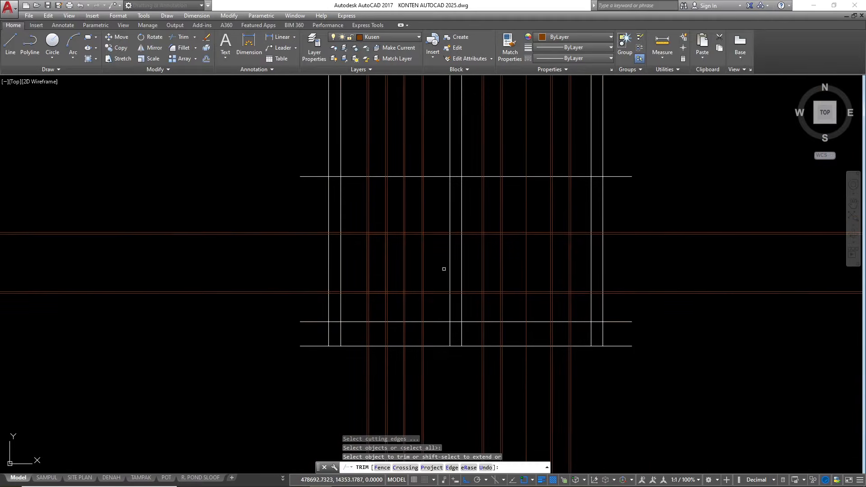
pyautogui.click(473, 303)
pyautogui.click(471, 199)
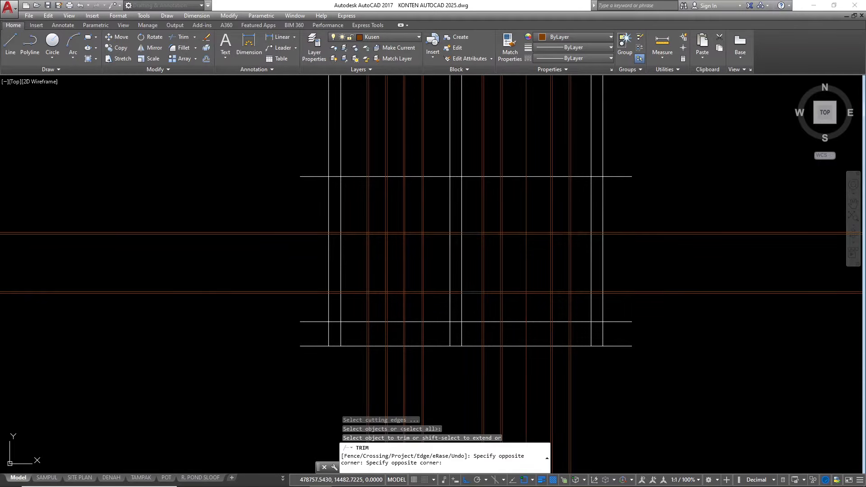
pyautogui.click(471, 220)
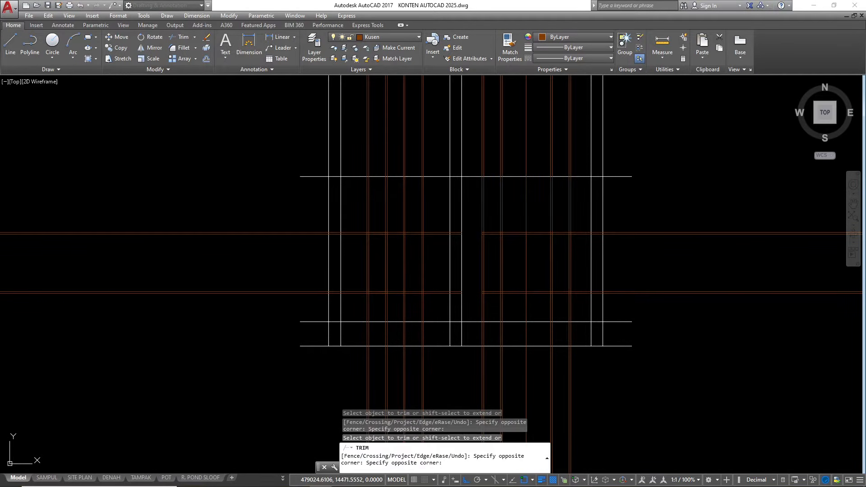
pyautogui.click(581, 223)
pyautogui.click(573, 300)
# - Trim the vertical construction lines between the ground-floor line and the sills of the windows flanking the terrace door
pyautogui.scroll(2, 562, 300)
pyautogui.click(580, 305)
pyautogui.click(569, 301)
pyautogui.scroll(3, 431, 305)
pyautogui.click(457, 318)
pyautogui.click(438, 306)
# - Trim the window sill lines across the terrace door opening and the door frame's vertical lines below the ground-floor line
pyautogui.scroll(-3, 416, 279)
pyautogui.scroll(2, 457, 274)
pyautogui.click(499, 301)
pyautogui.click(484, 276)
pyautogui.click(556, 298)
pyautogui.click(539, 242)
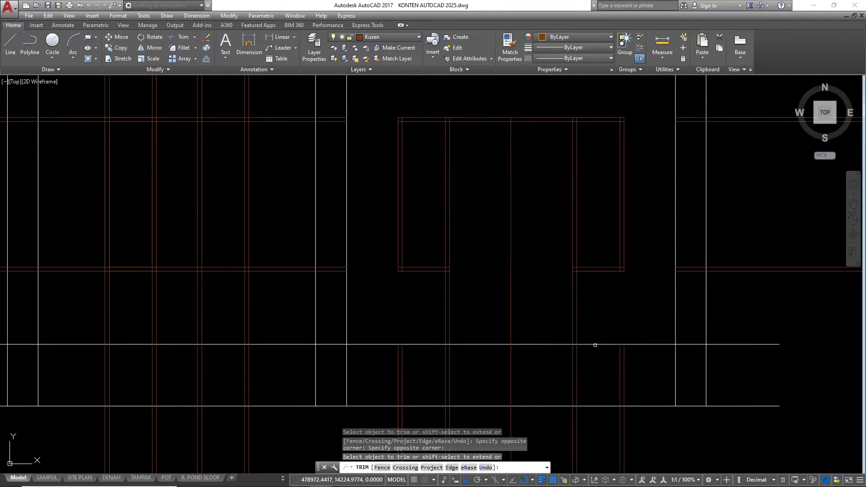
pyautogui.click(474, 365)
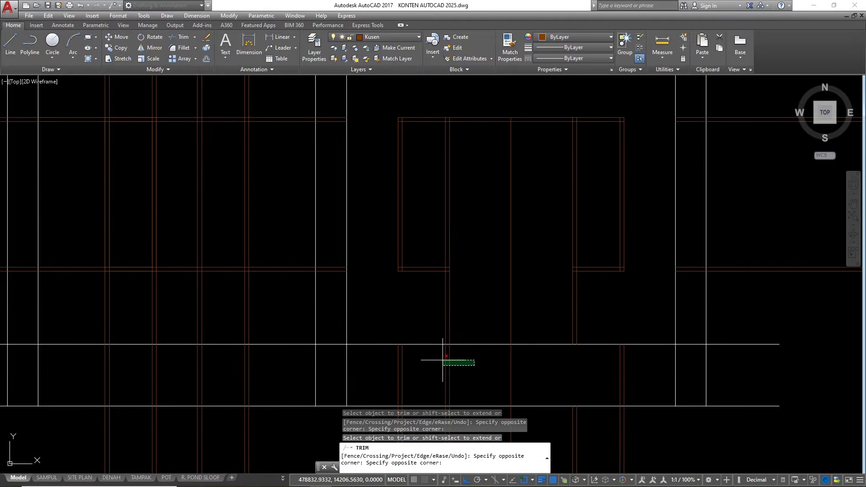
pyautogui.scroll(-3, 503, 261)
pyautogui.press('Escape')
pyautogui.press('Escape')
pyautogui.press('Escape')
# - Erase the leftover horizontal construction lines right of the house and the vertical ones below the terrace bay, including the door's meeting line
pyautogui.click(696, 285)
pyautogui.click(655, 153)
pyautogui.write('e')
pyautogui.press('Return')
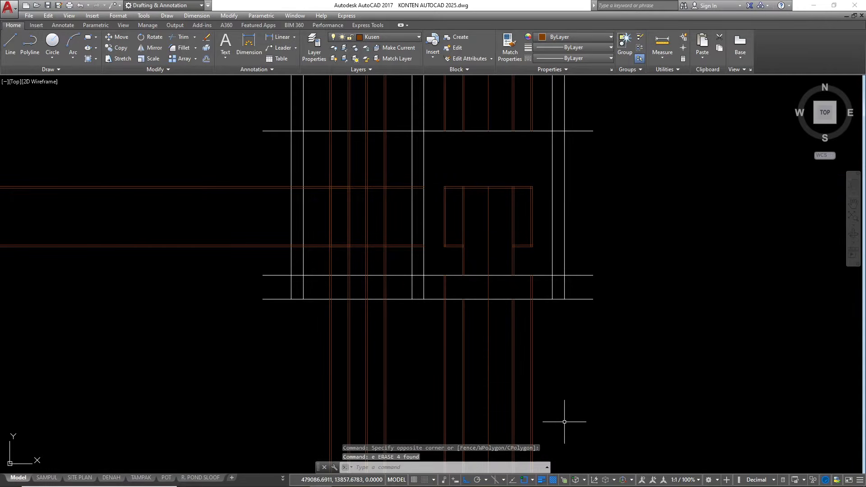
pyautogui.click(558, 374)
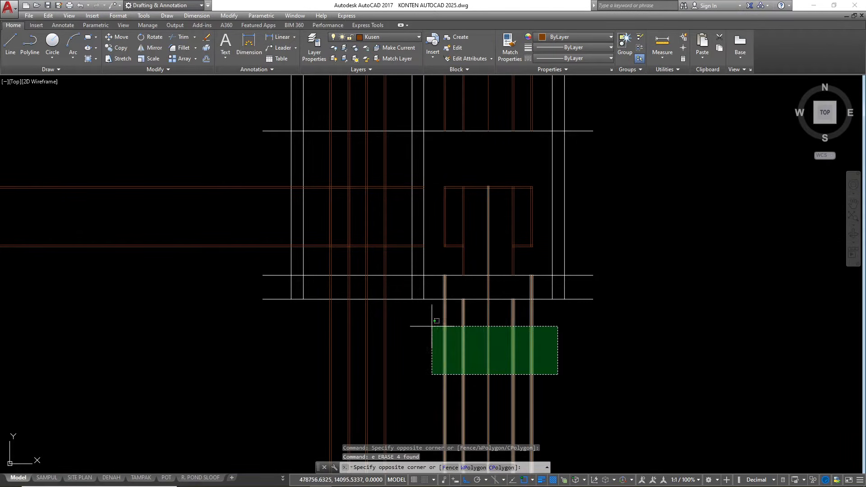
pyautogui.click(432, 325)
pyautogui.write('E')
pyautogui.press('Return')
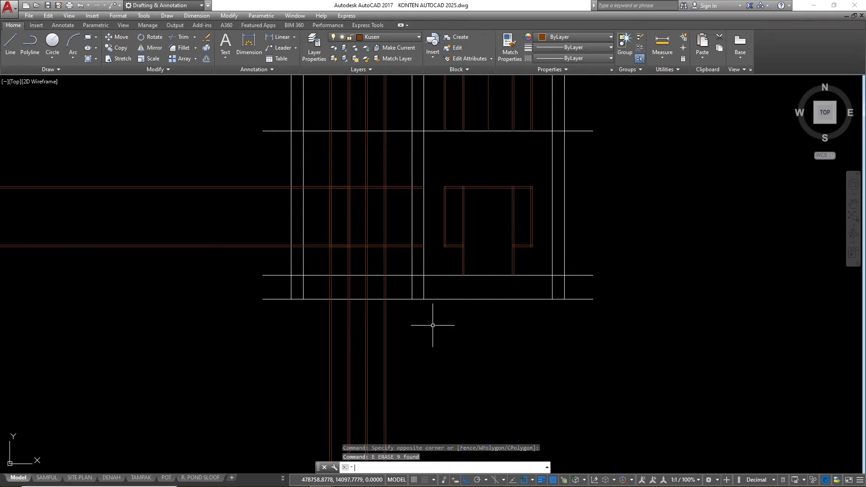
# - Make Dinding the current layer
pyautogui.scroll(-4, 612, 281)
pyautogui.press('Escape')
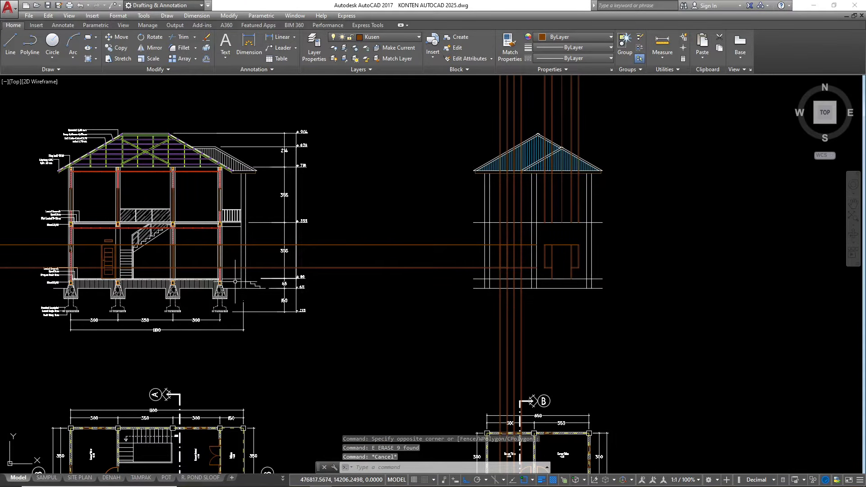
pyautogui.write('x')
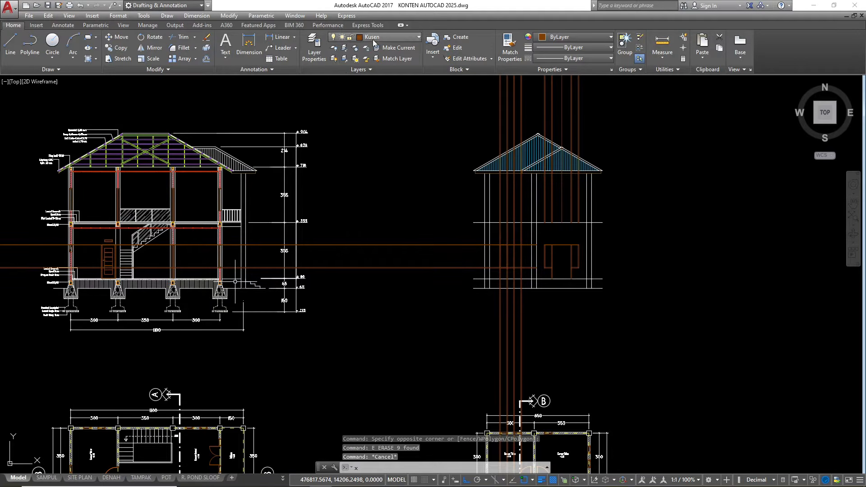
pyautogui.press('Escape')
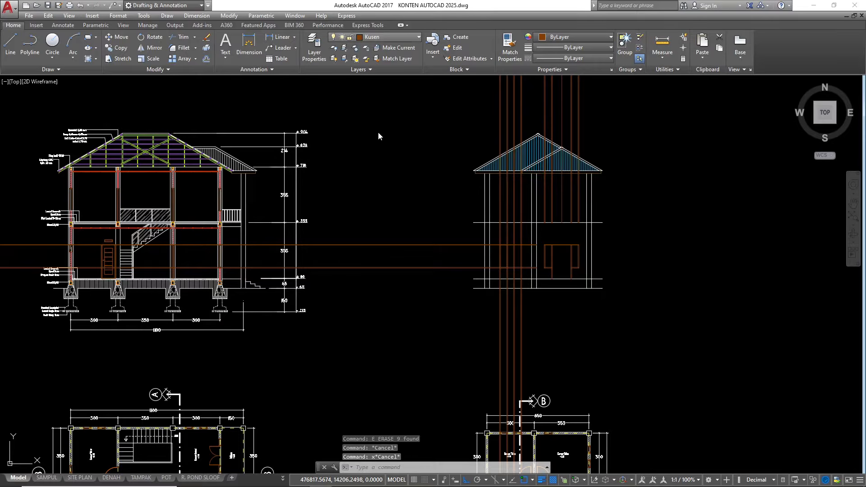
pyautogui.click(388, 37)
pyautogui.scroll(5, 399, 132)
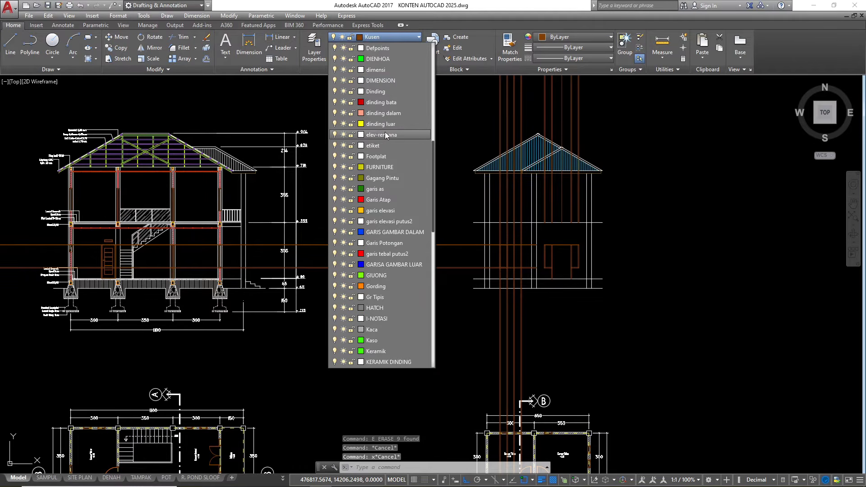
pyautogui.click(381, 91)
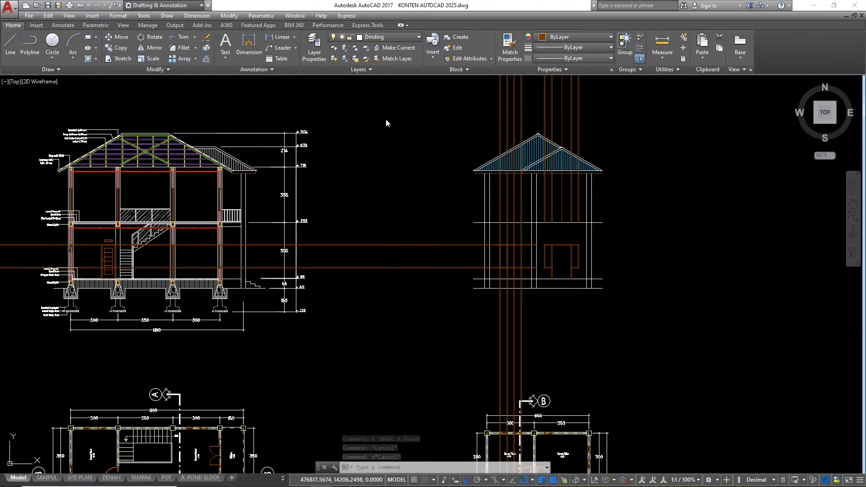
pyautogui.scroll(-2, 460, 221)
pyautogui.write('x')
pyautogui.press('Return')
pyautogui.write('x')
pyautogui.press('Return')
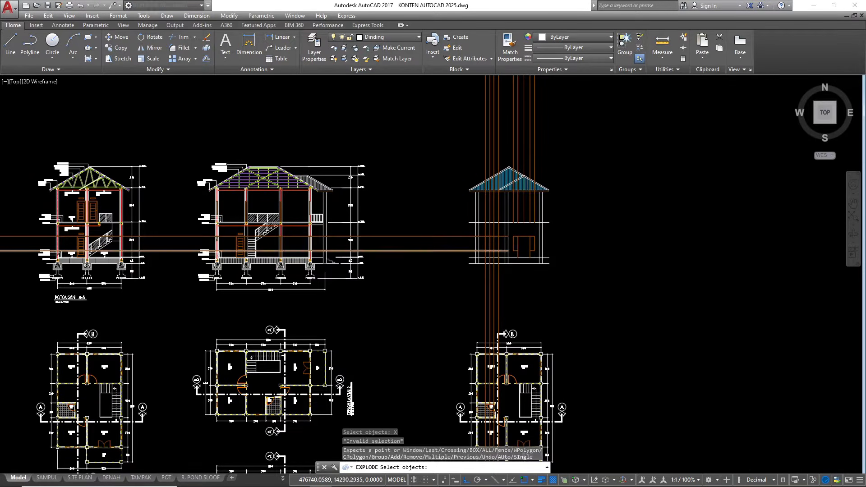
pyautogui.scroll(4, 309, 250)
pyautogui.press('Escape')
# - Draw a horizontal construction line through the top of the ground-floor finish where it meets the outer wall in the section
pyautogui.write('x')
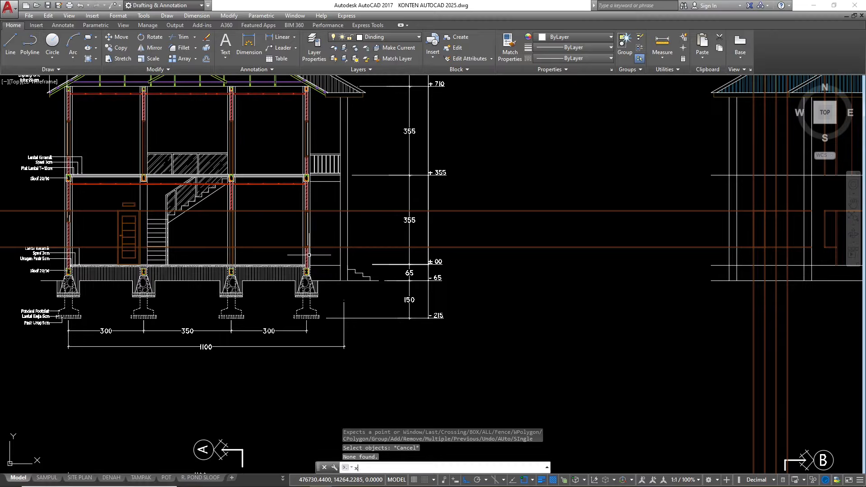
pyautogui.write('l')
pyautogui.press('Return')
pyautogui.write('x')
pyautogui.press('Return')
pyautogui.scroll(5, 300, 266)
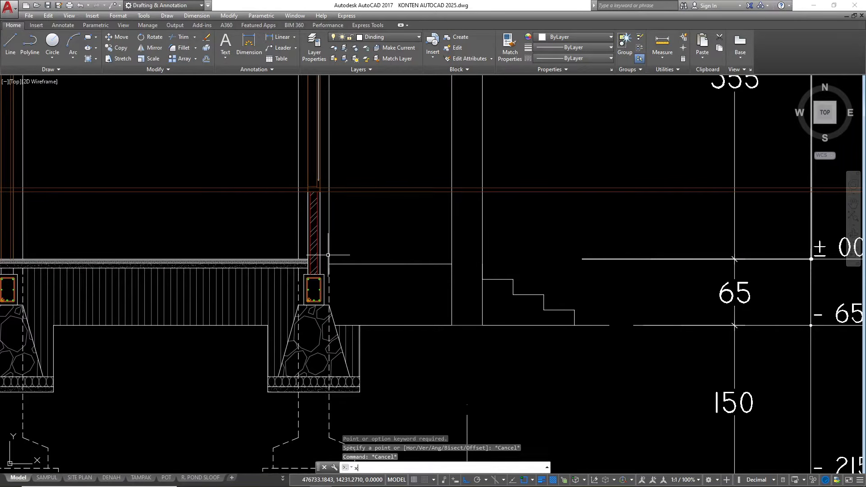
pyautogui.write('h')
pyautogui.press('Return')
pyautogui.scroll(6, 324, 255)
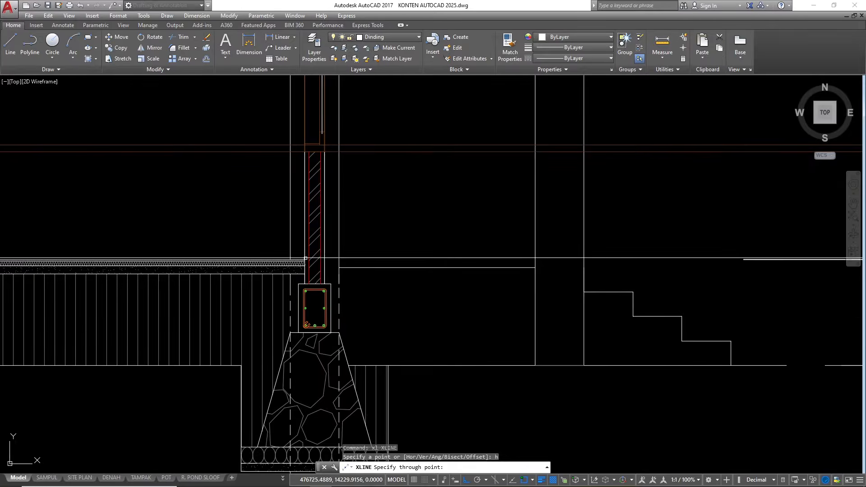
pyautogui.click(314, 256)
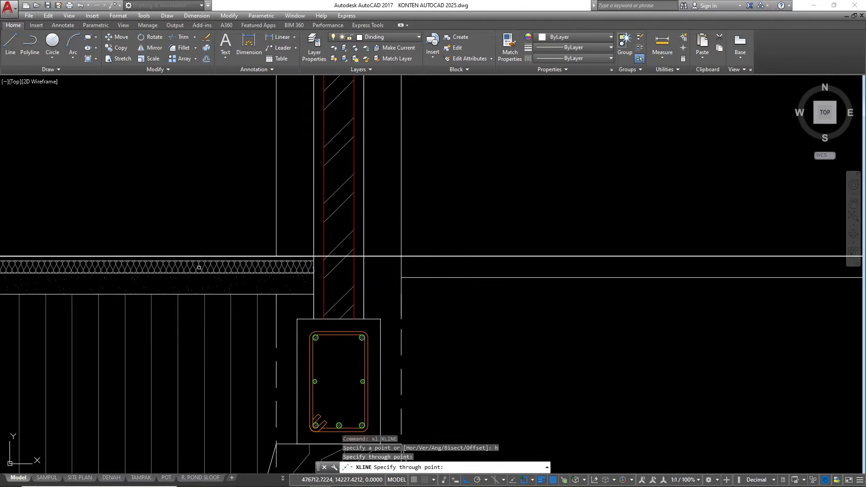
pyautogui.press('Escape')
pyautogui.scroll(-5, 181, 261)
pyautogui.scroll(-8, 181, 261)
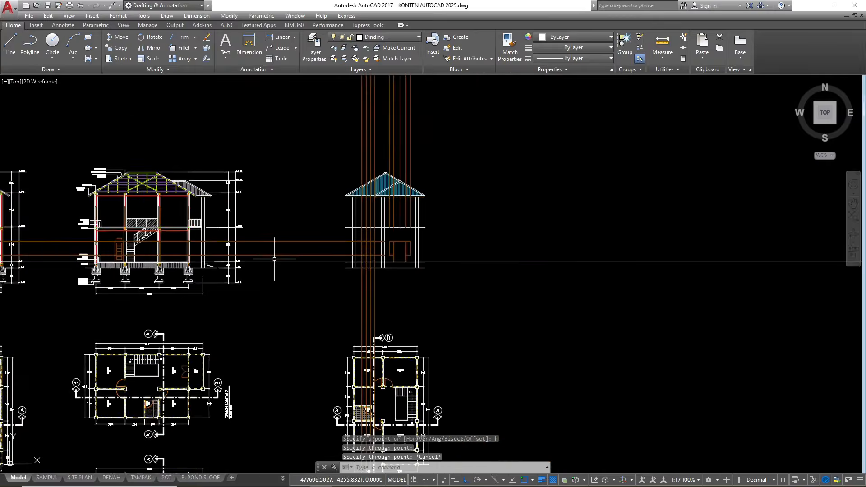
pyautogui.scroll(6, 387, 253)
pyautogui.scroll(4, 388, 253)
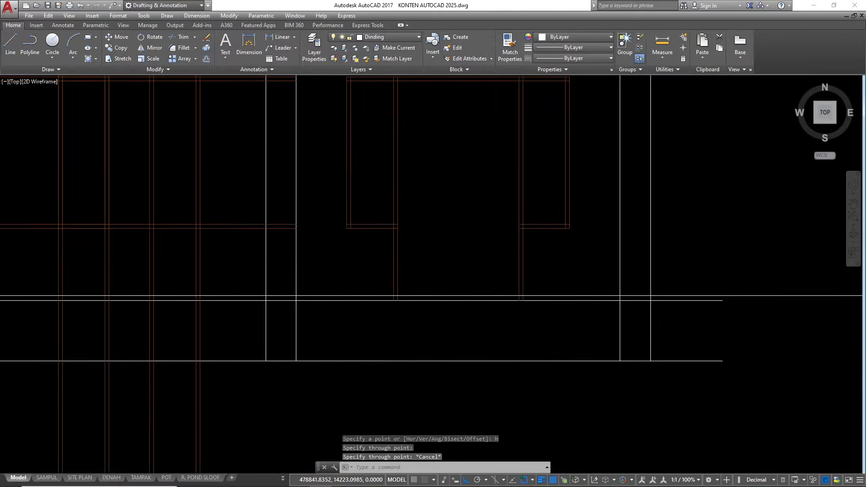
pyautogui.scroll(2, 398, 278)
pyautogui.write('TR')
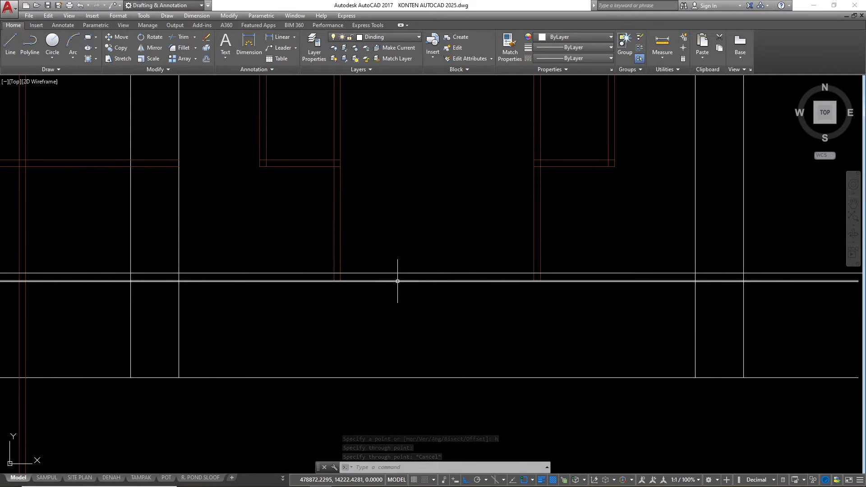
pyautogui.press('Return')
pyautogui.write('TR')
pyautogui.press('Return')
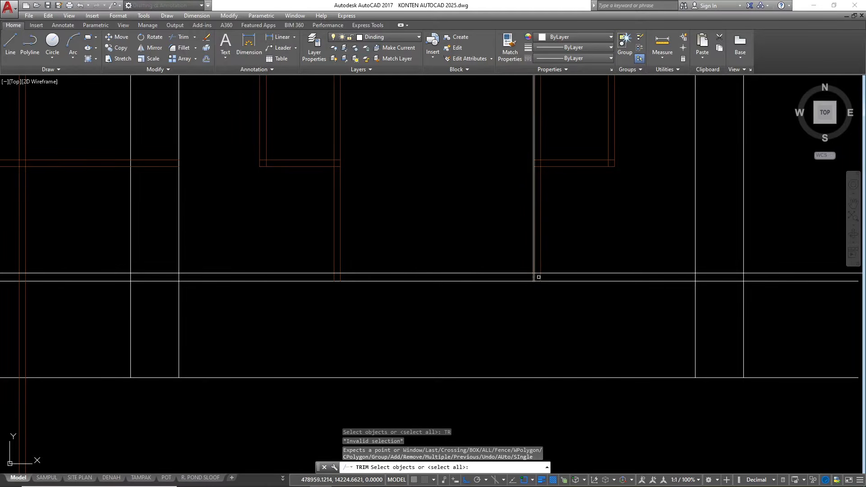
pyautogui.click(542, 270)
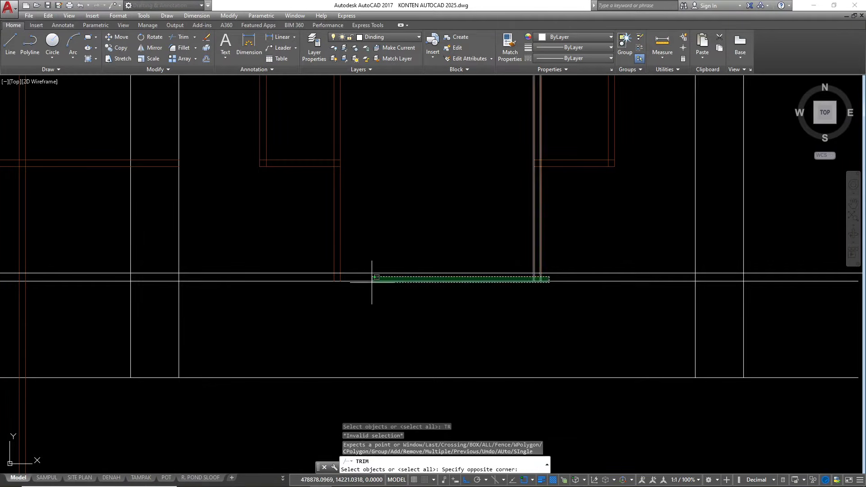
pyautogui.click(329, 277)
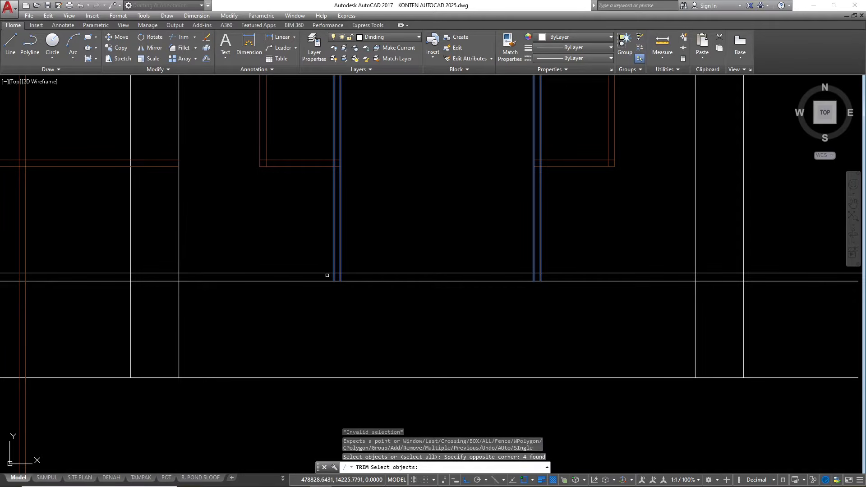
pyautogui.press('Escape')
# - Trim the terrace door frame's lower ends to the new horizontal line, and trim that line between the frame and the adjacent columns
pyautogui.write('tr')
pyautogui.press('Return')
pyautogui.press('Return')
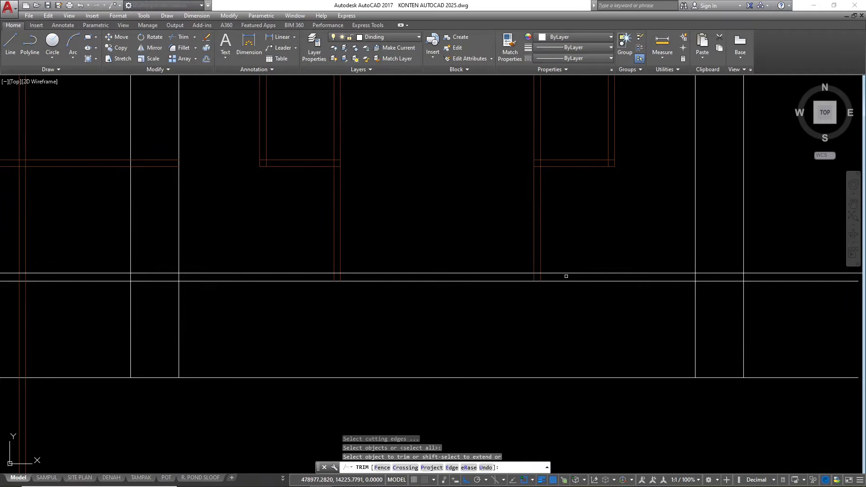
pyautogui.click(565, 277)
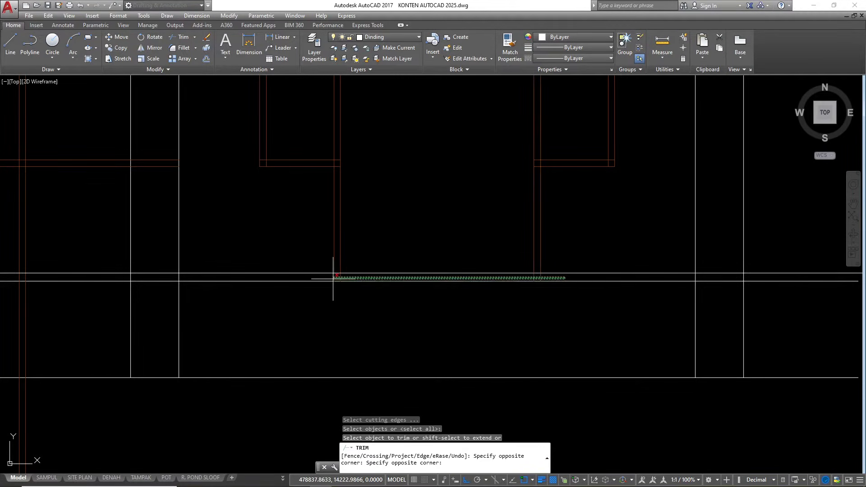
pyautogui.click(319, 276)
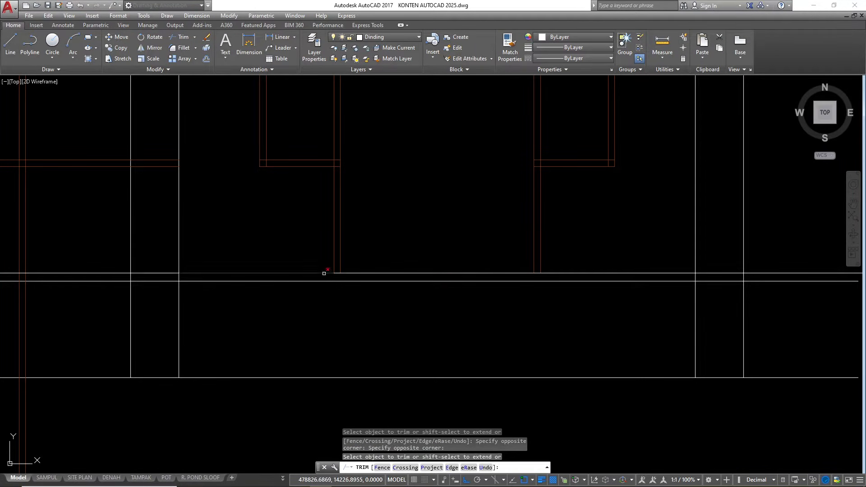
pyautogui.click(324, 273)
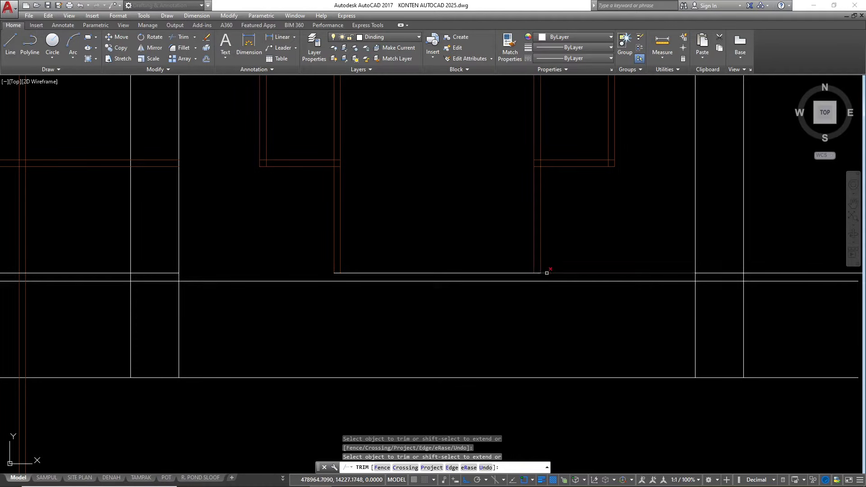
pyautogui.scroll(-2, 547, 272)
pyautogui.press('Escape')
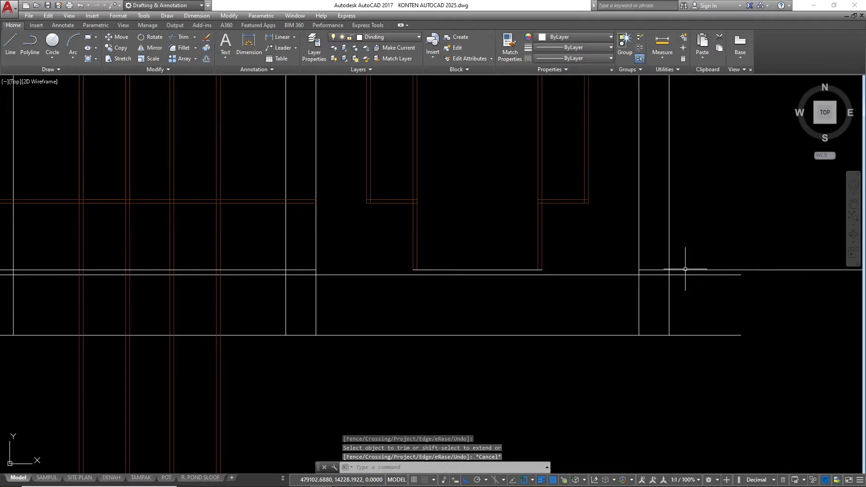
# - Erase the leftover pieces of the new horizontal construction line on both sides of the terrace bay, keeping the door threshold
pyautogui.click(690, 270)
pyautogui.write('e')
pyautogui.press('Return')
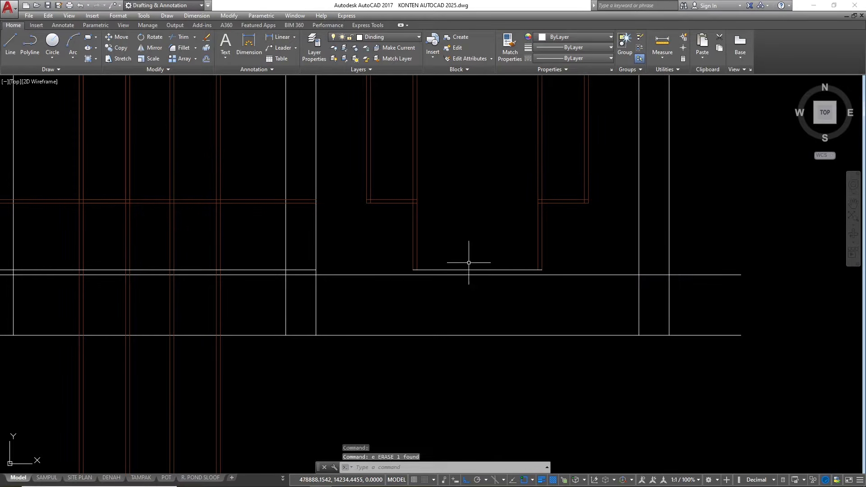
pyautogui.press('Return')
pyautogui.click(306, 270)
pyautogui.press('Return')
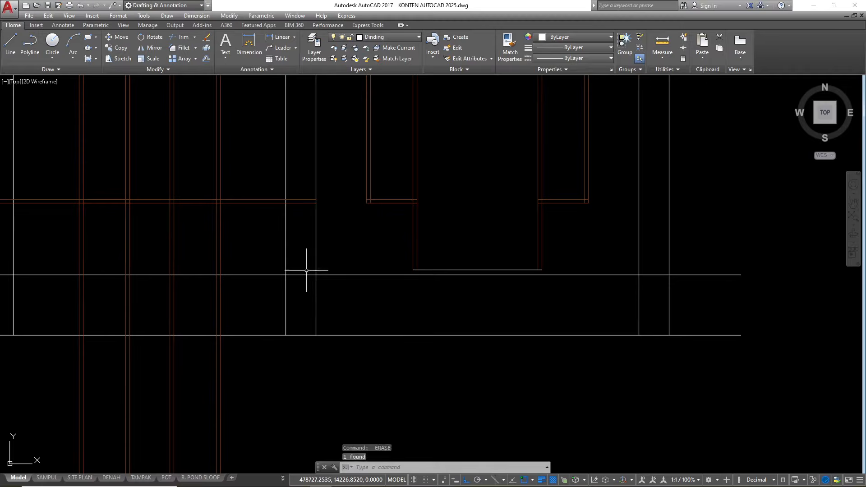
# - Copy the left ground-floor window frame from its upper-left corner to the matching construction-line intersection of the second window
pyautogui.scroll(-2, 483, 271)
pyautogui.scroll(-3, 473, 263)
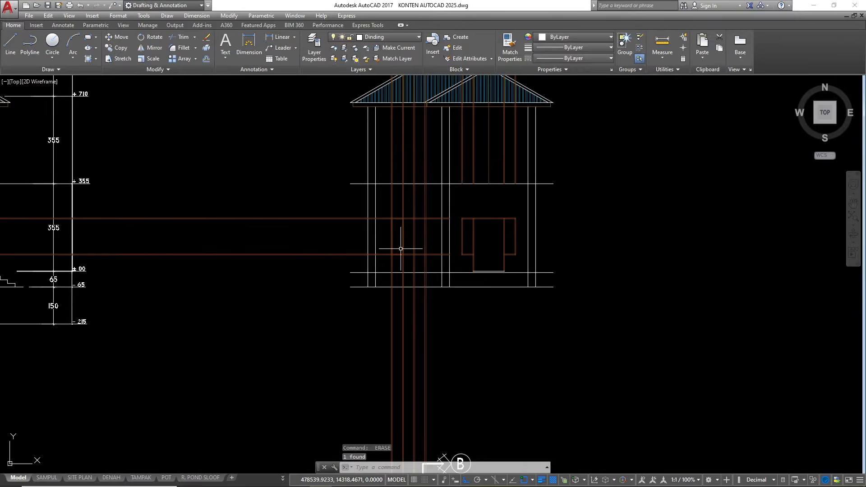
pyautogui.scroll(5, 394, 241)
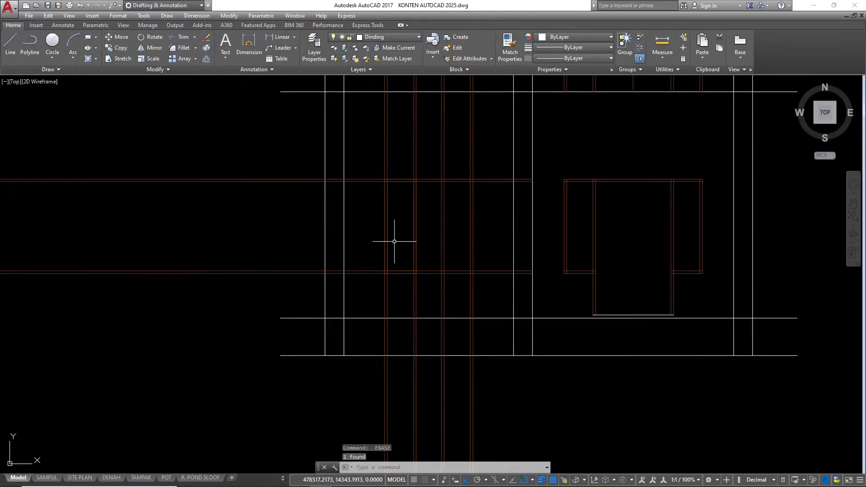
pyautogui.click(381, 173)
pyautogui.click(430, 306)
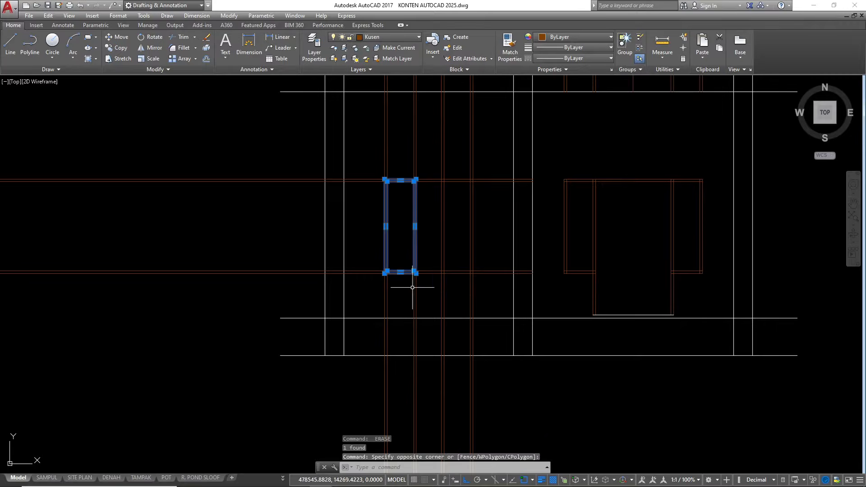
pyautogui.write('c')
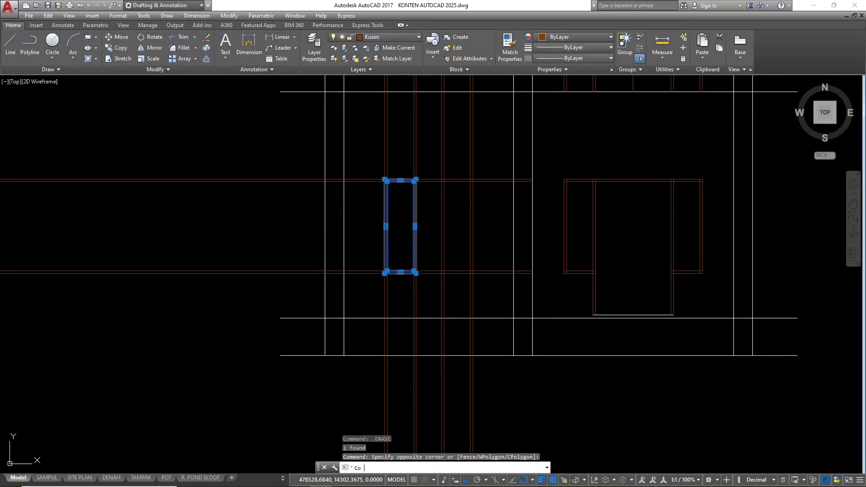
pyautogui.write('o')
pyautogui.press('Return')
pyautogui.scroll(2, 379, 165)
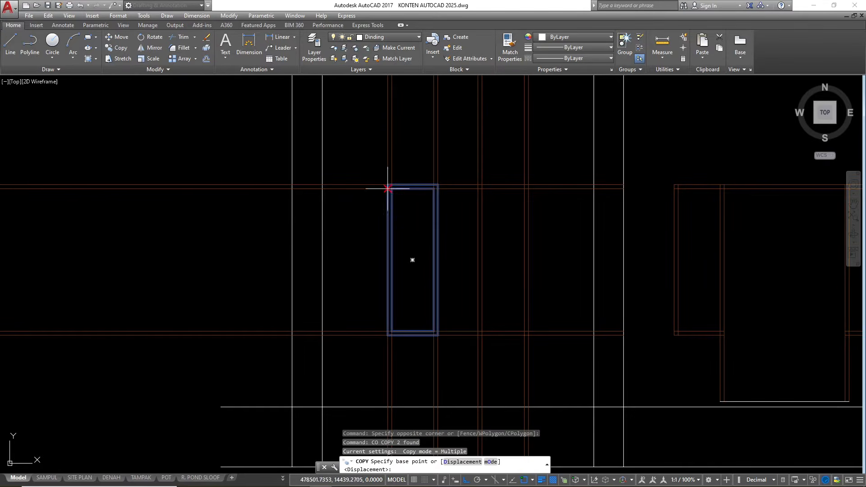
pyautogui.click(387, 185)
pyautogui.scroll(3, 481, 181)
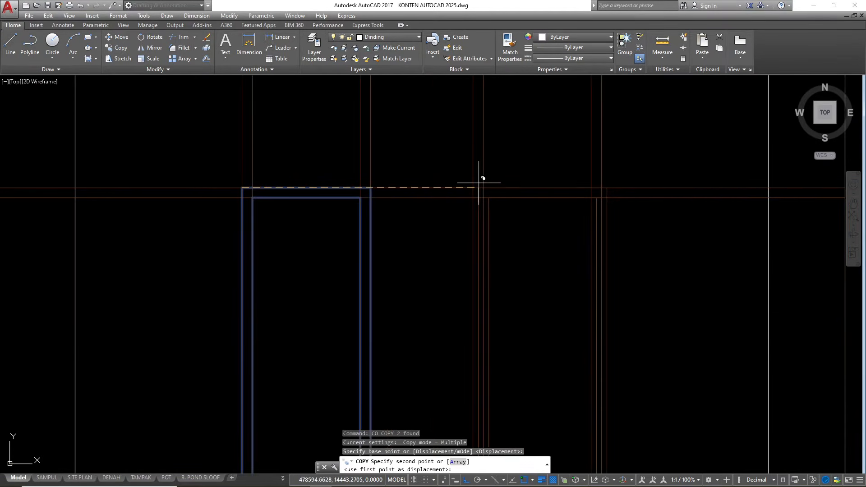
pyautogui.click(475, 186)
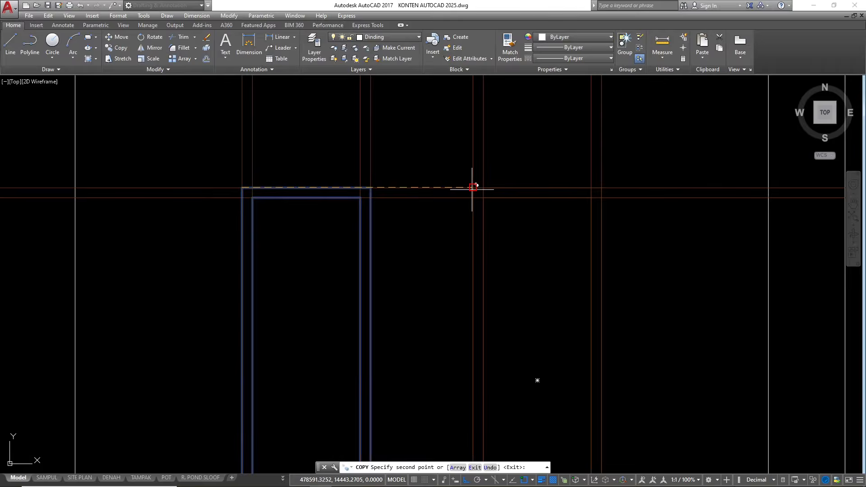
pyautogui.scroll(-4, 462, 182)
pyautogui.press('Escape')
pyautogui.press('Escape')
pyautogui.press('Escape')
# - Erase the eight vertical construction lines running through the two ground-floor windows in the left bay
pyautogui.scroll(-3, 496, 248)
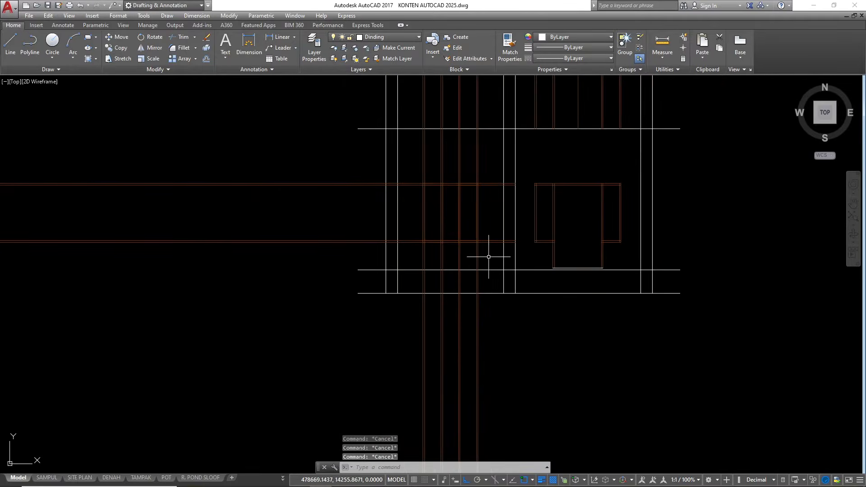
pyautogui.scroll(3, 498, 248)
pyautogui.click(480, 251)
pyautogui.click(310, 249)
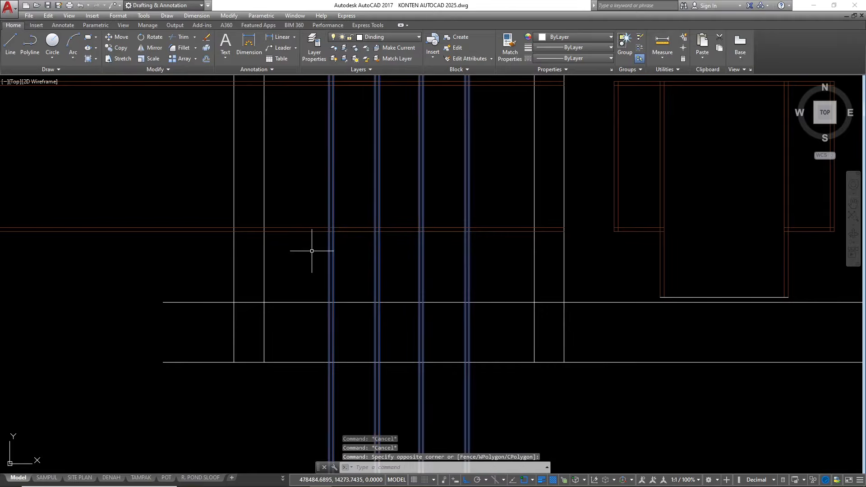
pyautogui.write('e')
pyautogui.press('Return')
# - Erase the horizontal head and sill construction lines crossing the left bay's ground-floor windows
pyautogui.scroll(-3, 310, 252)
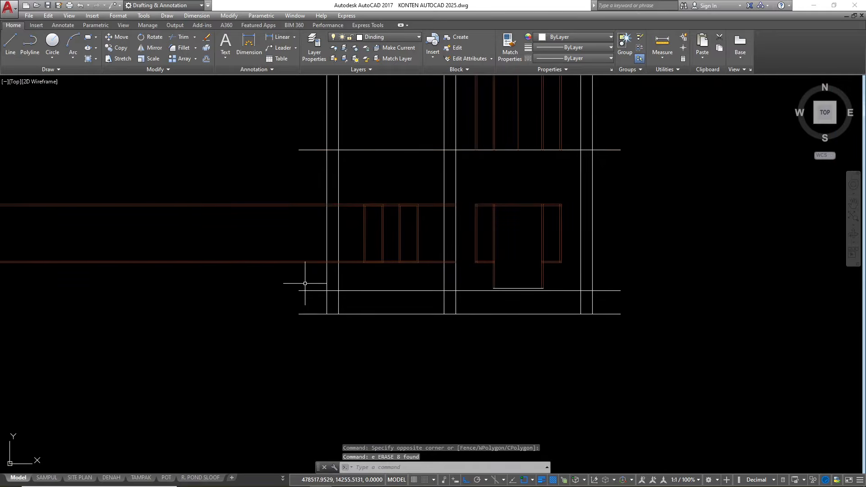
pyautogui.click(275, 277)
pyautogui.click(263, 178)
pyautogui.write('e')
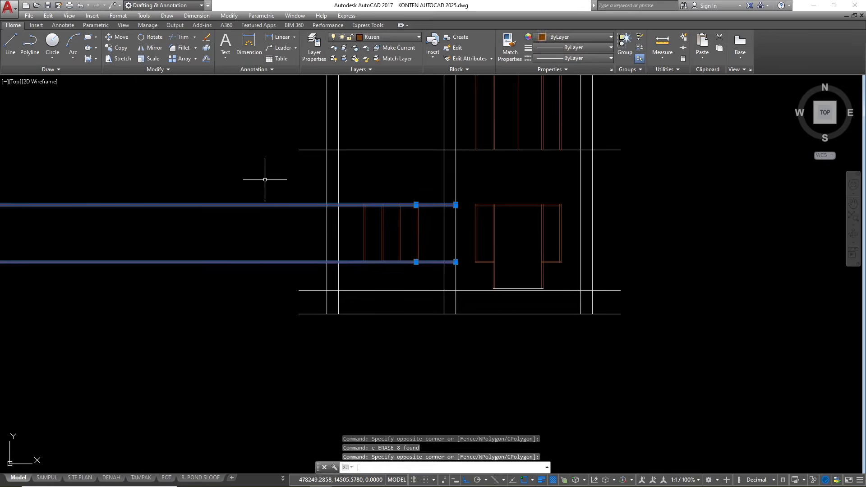
pyautogui.press('Return')
pyautogui.scroll(2, 518, 231)
pyautogui.scroll(-7, 405, 216)
pyautogui.scroll(5, 468, 204)
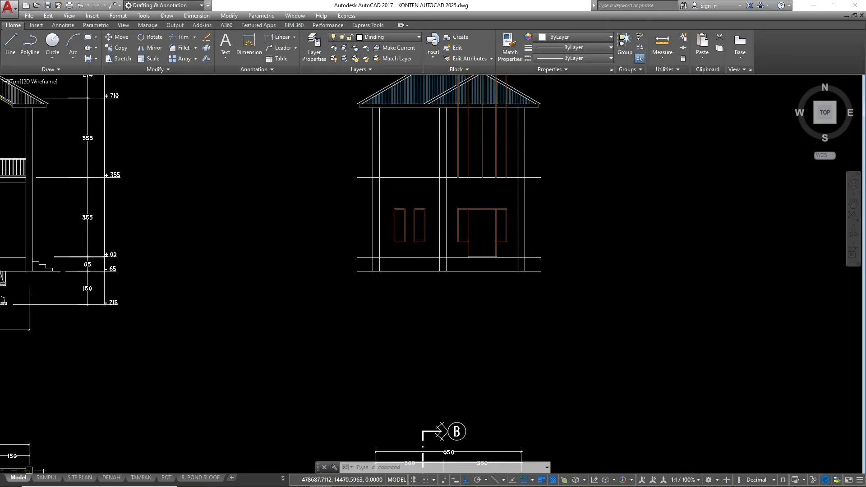
# - Offset the lower head line of the terrace door-and-window frame downward by 1
pyautogui.scroll(4, 505, 208)
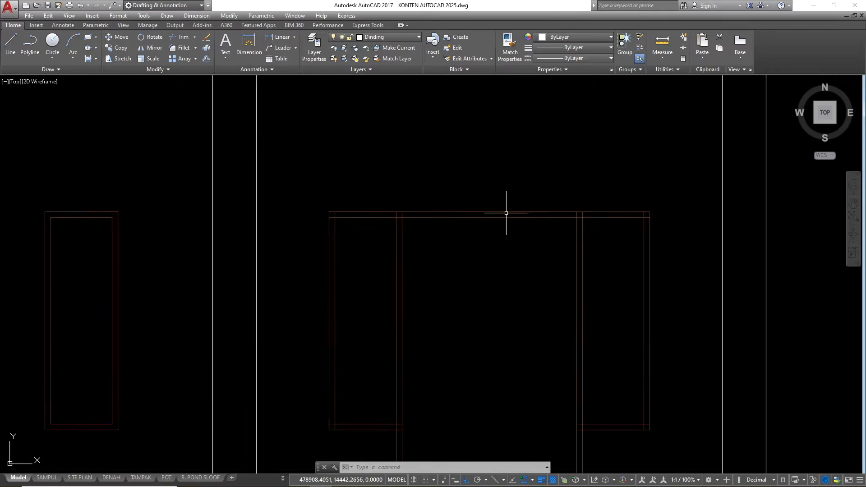
pyautogui.write('d')
pyautogui.press('Escape')
pyautogui.press('Escape')
pyautogui.click(416, 214)
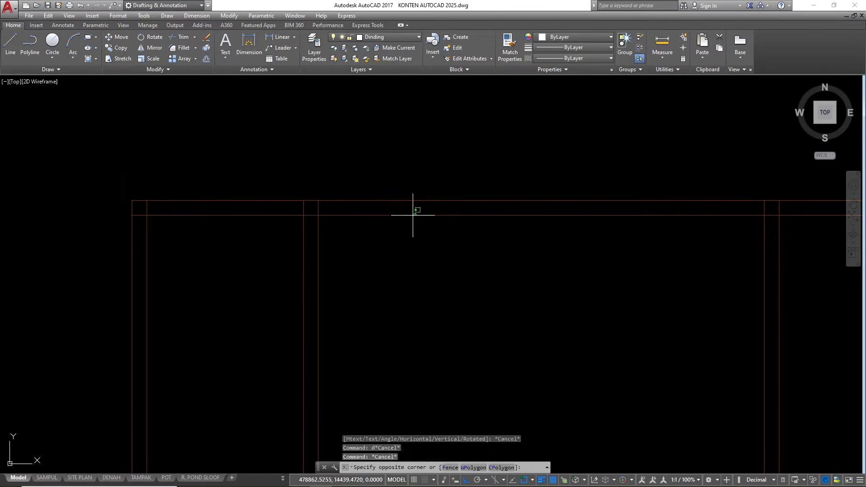
pyautogui.click(412, 221)
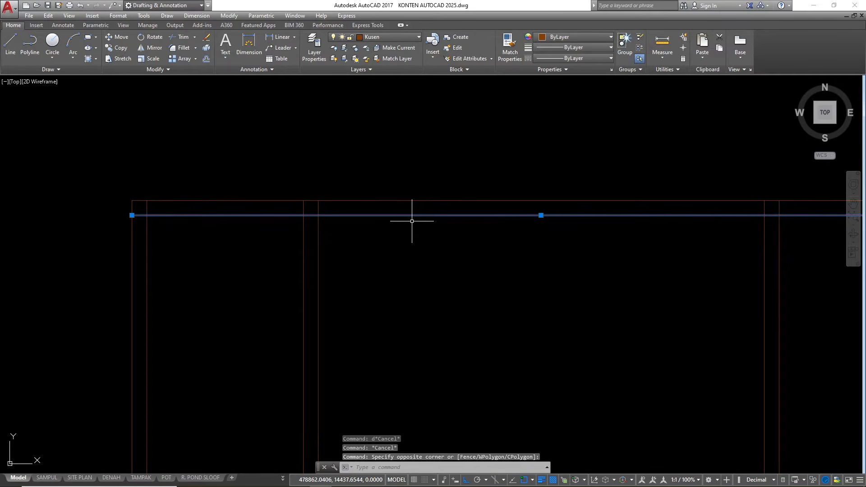
pyautogui.write('o')
pyautogui.press('Return')
pyautogui.write('1')
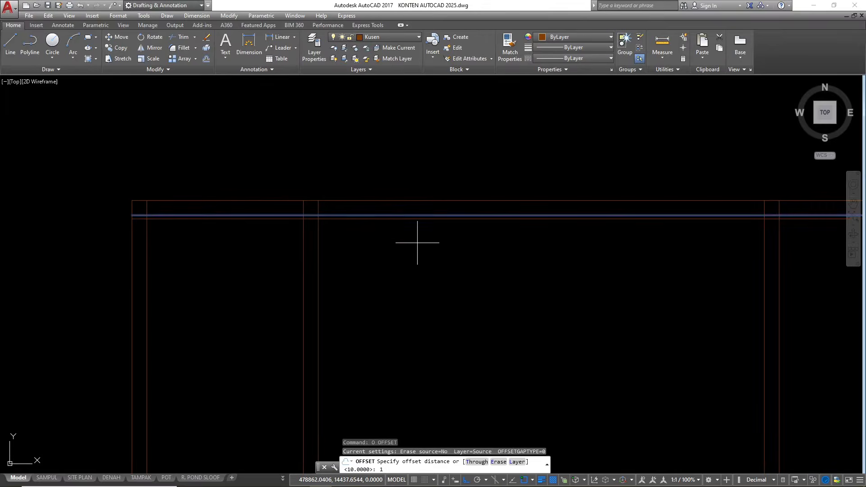
pyautogui.press('Return')
pyautogui.click(417, 246)
pyautogui.press('Escape')
pyautogui.press('Escape')
pyautogui.write('t')
pyautogui.press('Return')
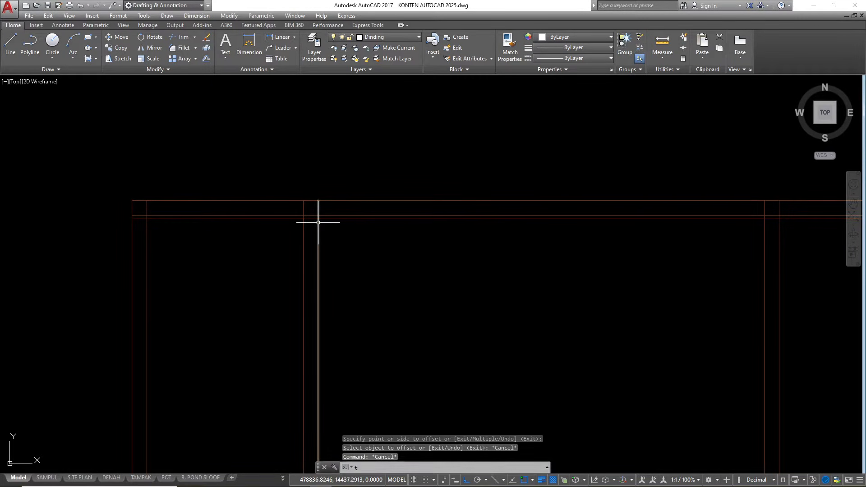
pyautogui.write('T')
pyautogui.press('Return')
pyautogui.press('Escape')
pyautogui.write('tr')
pyautogui.press('Return')
pyautogui.write('TR')
pyautogui.press('Return')
pyautogui.scroll(2, 313, 215)
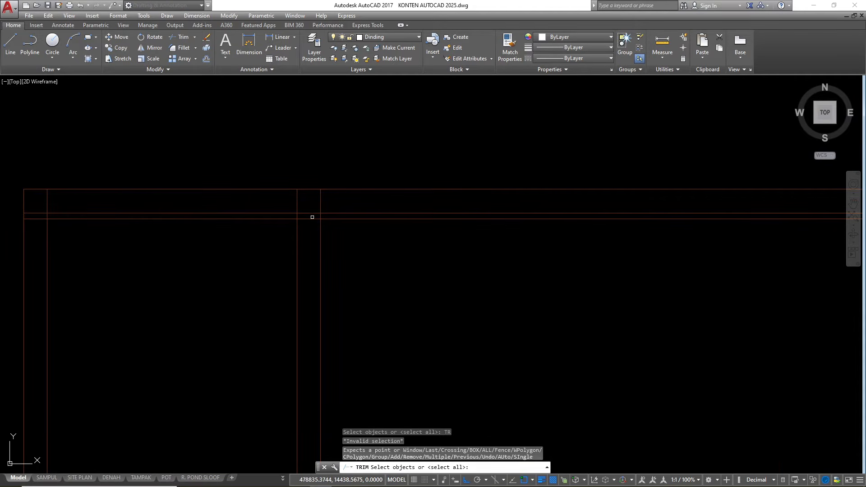
pyautogui.click(312, 217)
pyautogui.press('Escape')
# - Trim both lower head lines of the terrace frame where they cross the door's left jamb
pyautogui.write('tr')
pyautogui.press('Return')
pyautogui.press('Return')
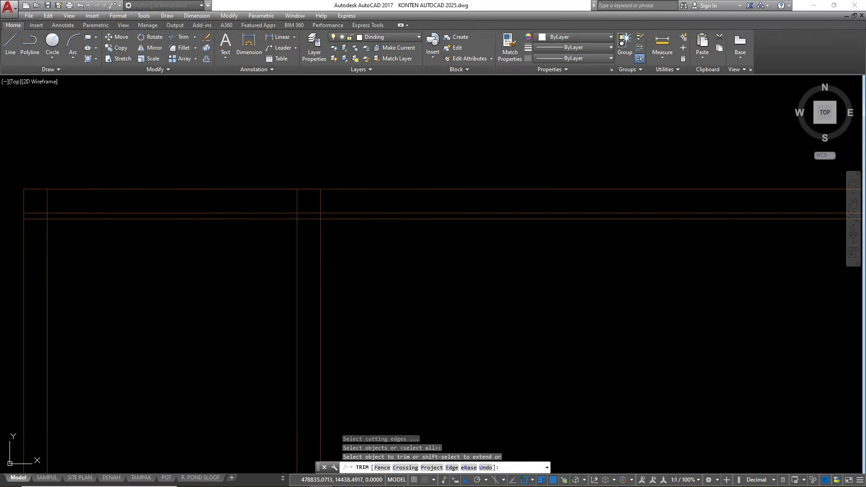
pyautogui.click(309, 219)
pyautogui.scroll(-2, 297, 218)
pyautogui.scroll(2, 305, 214)
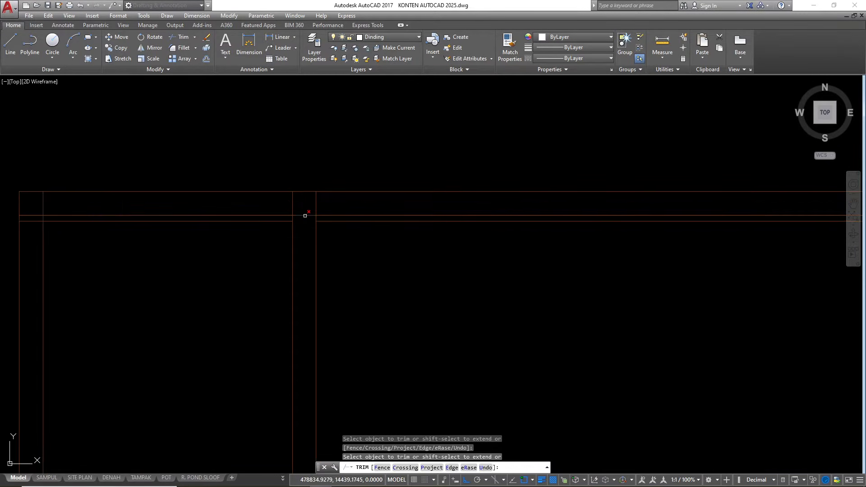
pyautogui.press('Escape')
pyautogui.write('tr')
pyautogui.press('Return')
pyautogui.press('Return')
pyautogui.click(302, 214)
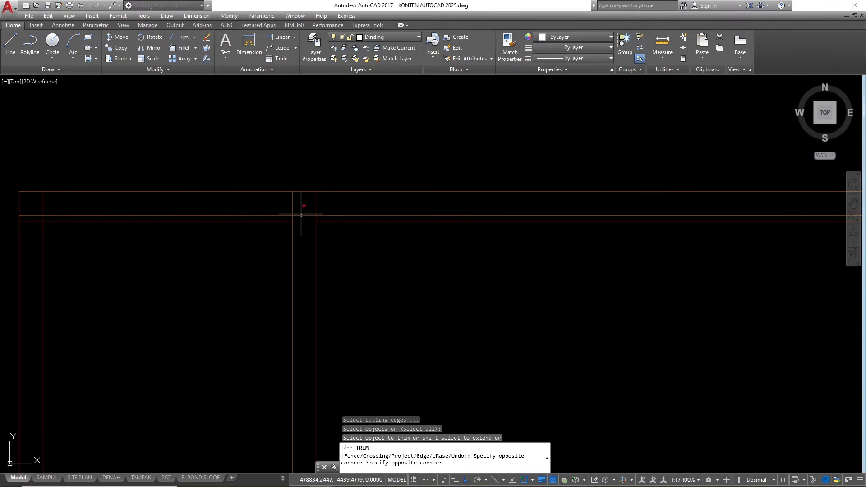
pyautogui.scroll(-1, 329, 206)
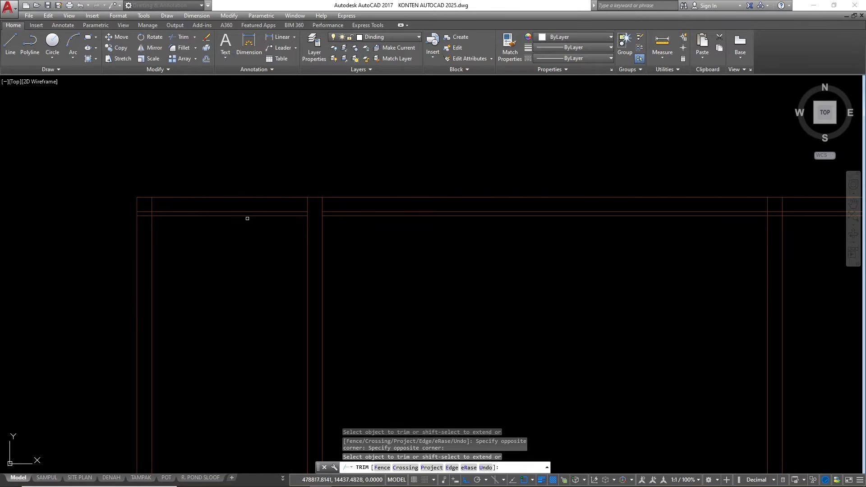
# - Erase the leftover piece of the offset head line inside the terrace frame's left side window
pyautogui.press('Escape')
pyautogui.click(244, 216)
pyautogui.press('Delete')
# - Trim both lower head lines of the terrace frame where they cross the door's right jamb
pyautogui.scroll(-2, 247, 219)
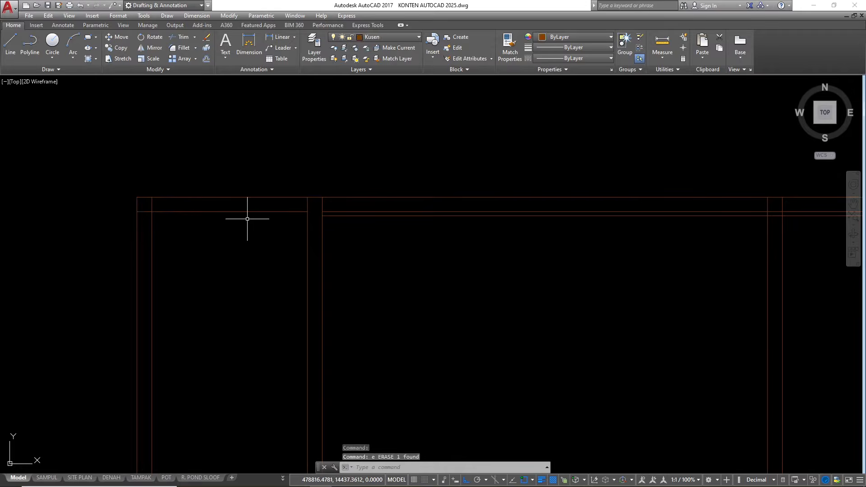
pyautogui.write('tr')
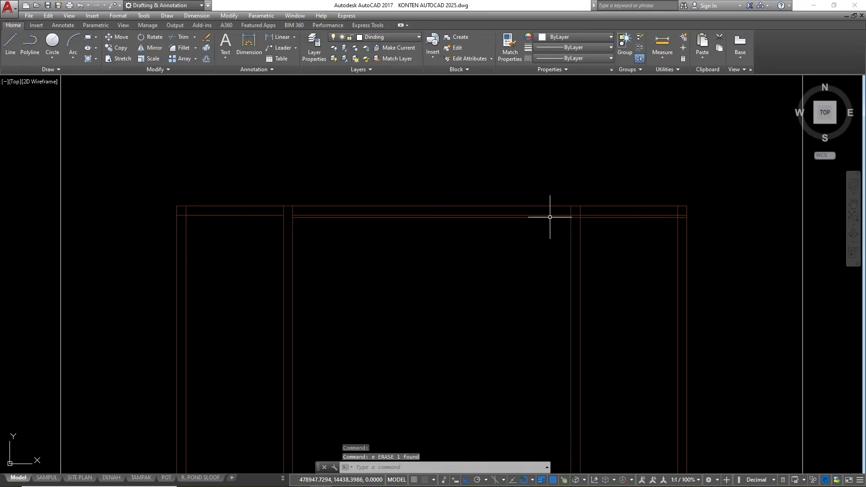
pyautogui.press('Return')
pyautogui.press('Return')
pyautogui.scroll(6, 577, 217)
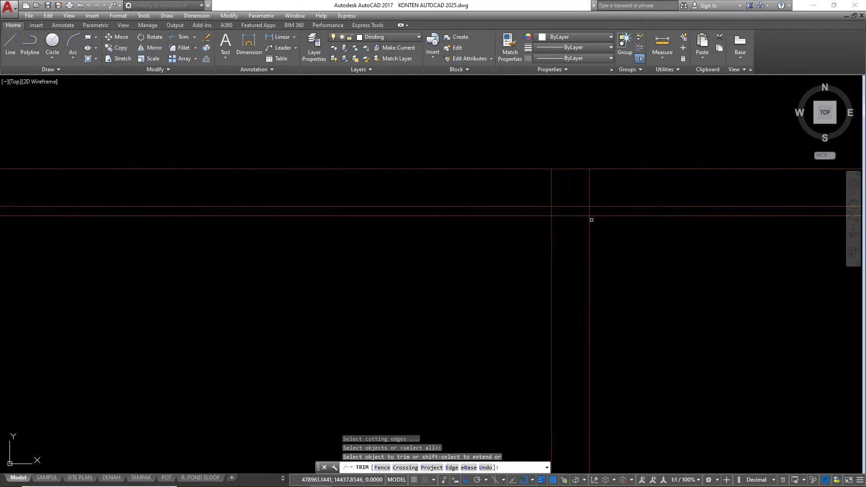
pyautogui.click(579, 215)
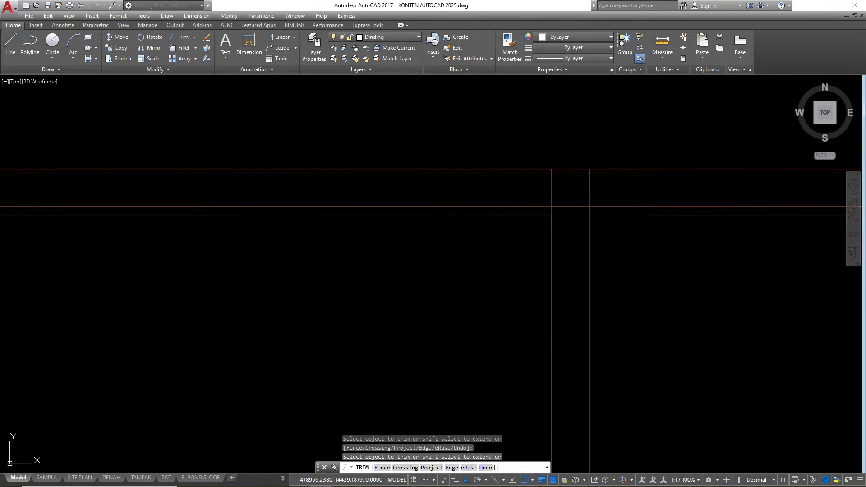
pyautogui.press('Escape')
# - Erase the lower head line piece in the right side window and the upper one of the pair over the door opening
pyautogui.click(612, 215)
pyautogui.write('e')
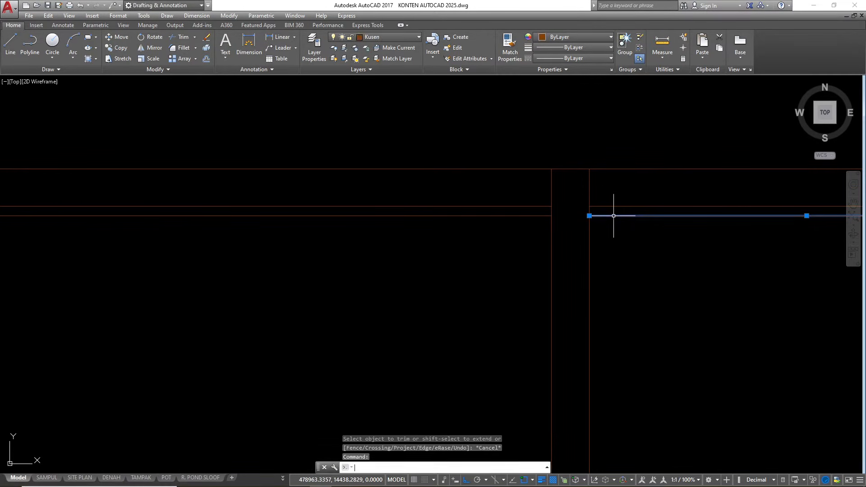
pyautogui.press('Return')
pyautogui.click(531, 207)
pyautogui.press('Return')
pyautogui.scroll(-4, 497, 222)
pyautogui.scroll(-2, 560, 196)
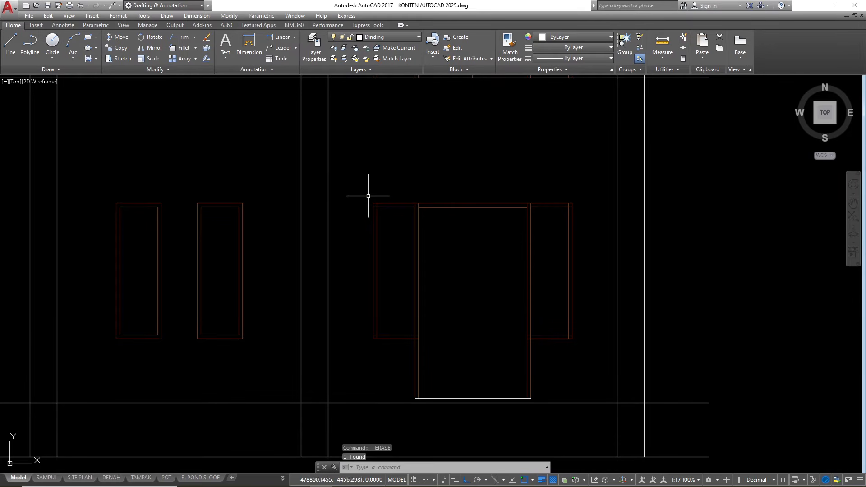
# - Trim the overlapping frame lines at the head of the door's left jamb and the left side window's upper corners
pyautogui.scroll(2, 410, 231)
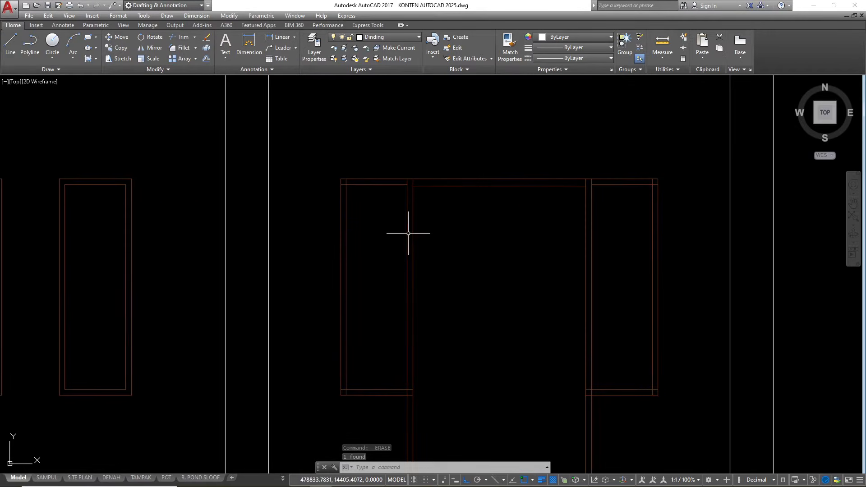
pyautogui.scroll(2, 410, 180)
pyautogui.write('tr')
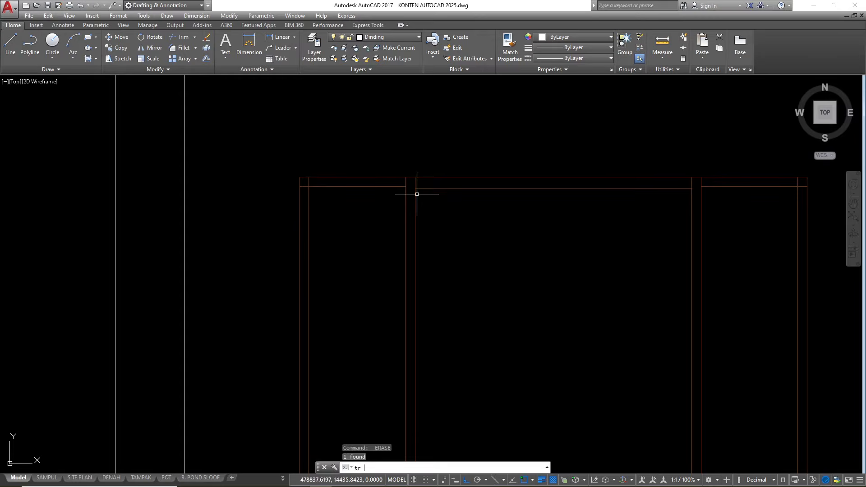
pyautogui.press('space')
pyautogui.press('space')
pyautogui.scroll(2, 418, 180)
pyautogui.click(425, 184)
pyautogui.click(387, 181)
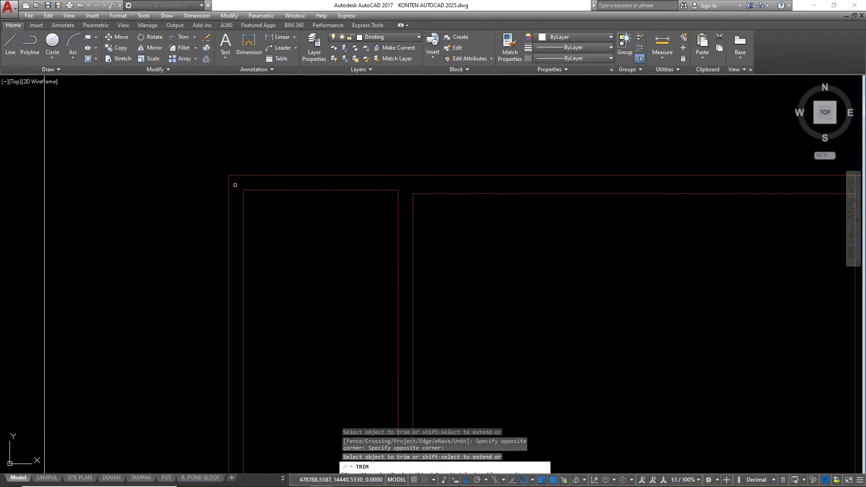
# - Trim the overlapping frame lines at both sill corners of the left side window, including where the sill meets the door jamb
pyautogui.scroll(-6, 298, 174)
pyautogui.scroll(6, 298, 174)
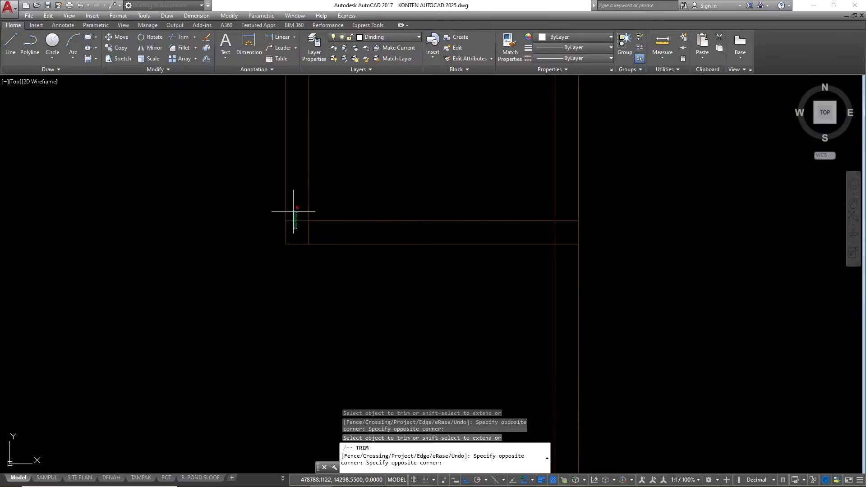
pyautogui.moveTo(290, 228); pyautogui.dragTo(188, 215, button='middle')
pyautogui.scroll(2, 470, 242)
pyautogui.click(470, 242)
pyautogui.click(453, 175)
pyautogui.click(454, 207)
pyautogui.scroll(-5, 275, 203)
# - Trim the overlapping frame lines at both sill corners of the right side window, including where the sill meets the door jamb
pyautogui.click(275, 203)
pyautogui.scroll(4, 415, 206)
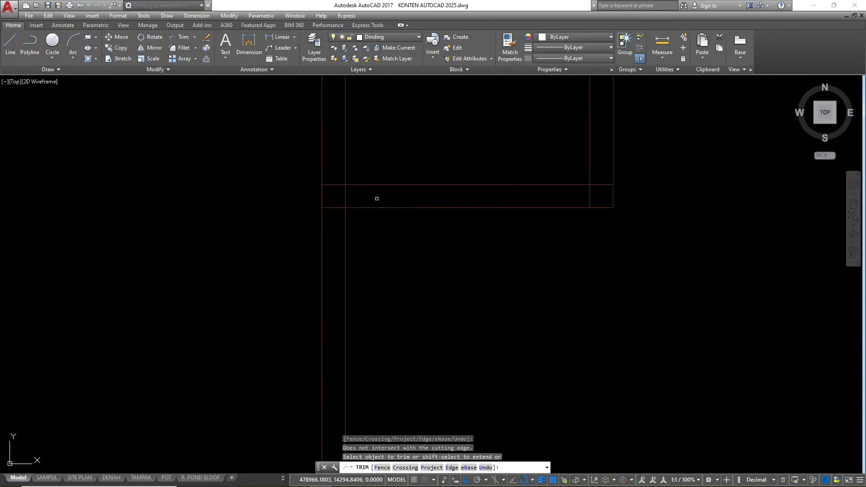
pyautogui.click(377, 199)
pyautogui.click(342, 198)
pyautogui.click(333, 178)
pyautogui.click(336, 216)
pyautogui.scroll(4, 595, 188)
pyautogui.click(603, 173)
pyautogui.click(597, 186)
pyautogui.click(596, 199)
pyautogui.click(532, 195)
# - Trim the overlapping frame lines at the right side window's upper corners and the head of the door's right jamb
pyautogui.scroll(-6, 518, 253)
pyautogui.scroll(5, 525, 126)
pyautogui.click(521, 125)
pyautogui.click(467, 124)
pyautogui.scroll(-5, 512, 154)
pyautogui.scroll(5, 458, 149)
pyautogui.click(427, 156)
pyautogui.click(451, 158)
pyautogui.scroll(-5, 559, 154)
pyautogui.press('Escape')
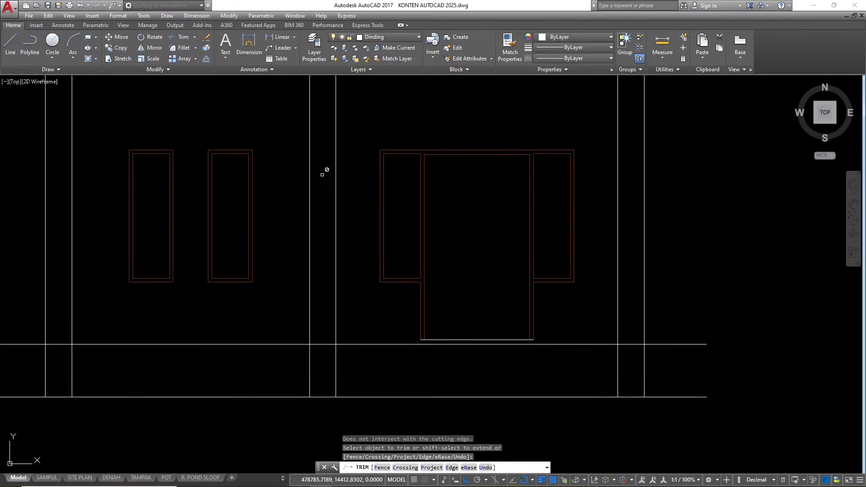
# - Make Kusen the current layer and draw a vertical line from the door head's midpoint down to the threshold, splitting the door into two leaves
pyautogui.scroll(-4, 460, 230)
pyautogui.scroll(2, 430, 214)
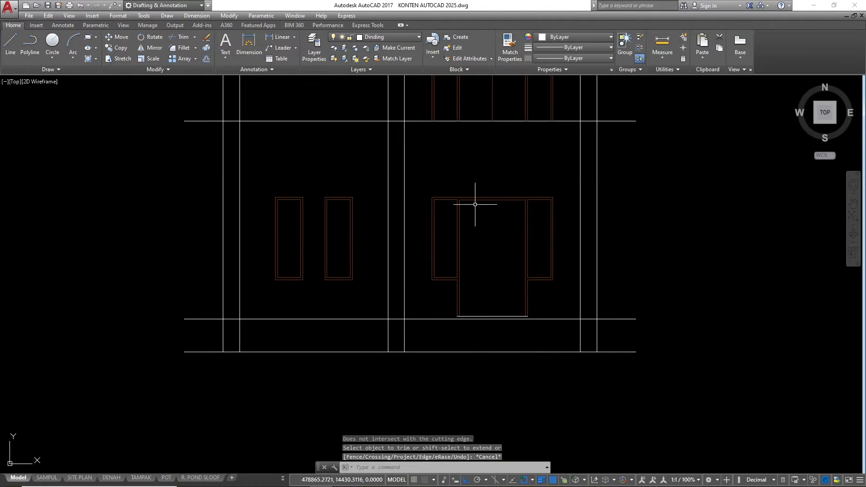
pyautogui.click(389, 36)
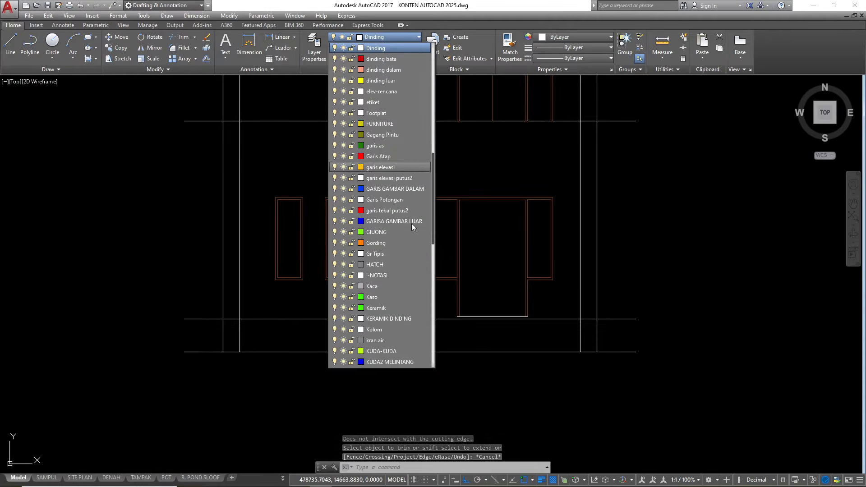
pyautogui.scroll(-3, 381, 288)
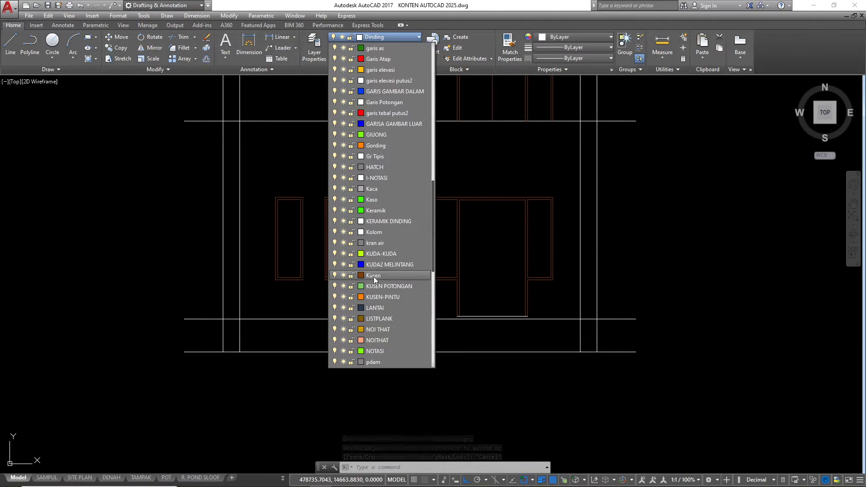
pyautogui.click(373, 275)
pyautogui.scroll(2, 503, 218)
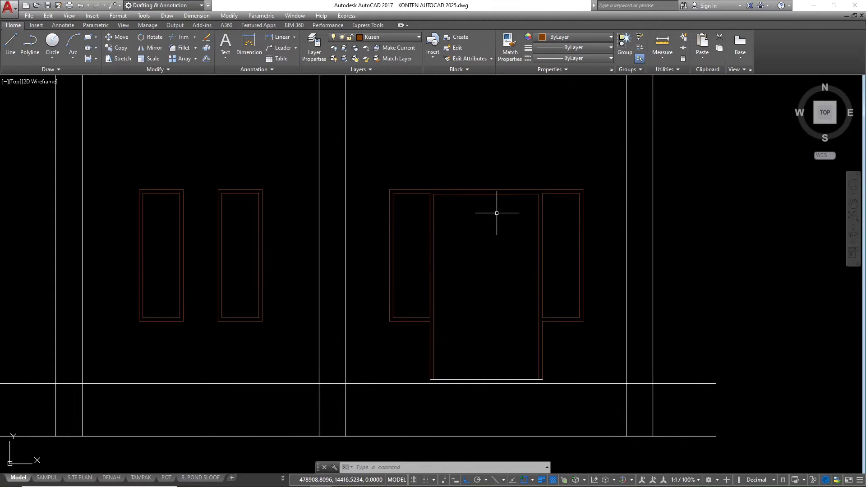
pyautogui.write('l')
pyautogui.press('Return')
pyautogui.click(486, 195)
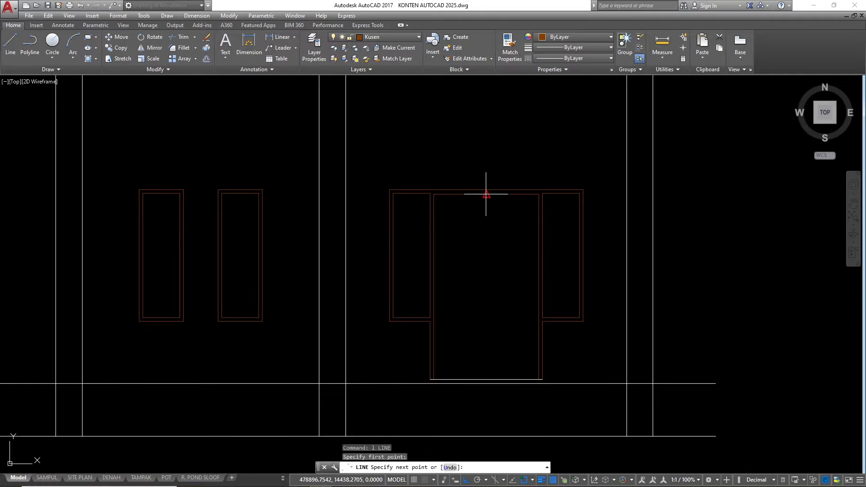
pyautogui.click(486, 379)
pyautogui.press('Escape')
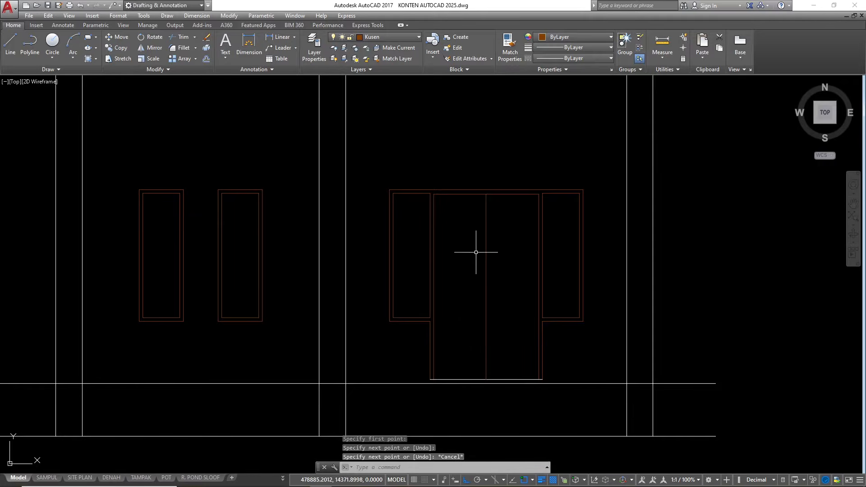
# - Offset the inner rectangle of the left bay's first ground-floor window inward by 6 to form the sash
pyautogui.scroll(2, 447, 217)
pyautogui.scroll(-6, 403, 240)
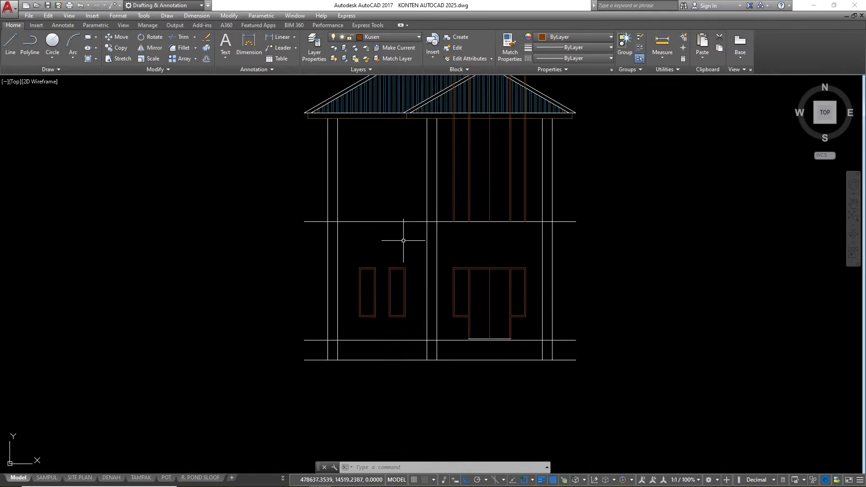
pyautogui.scroll(3, 355, 268)
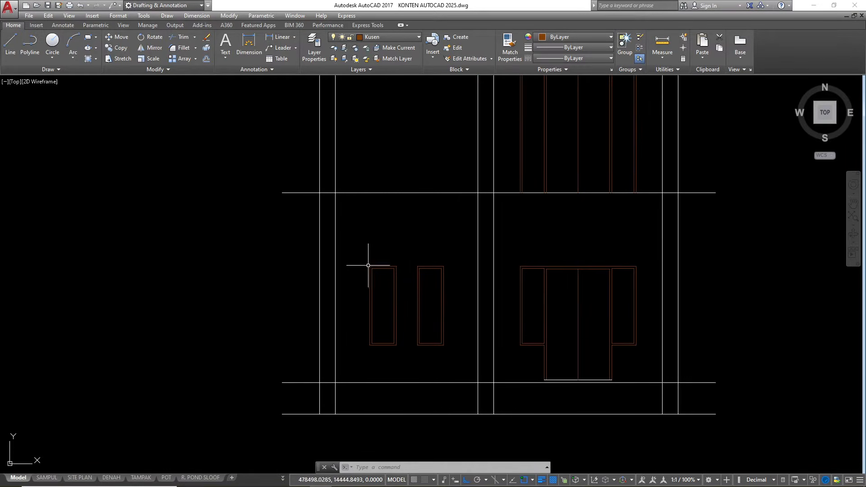
pyautogui.scroll(3, 370, 267)
pyautogui.scroll(-2, 377, 232)
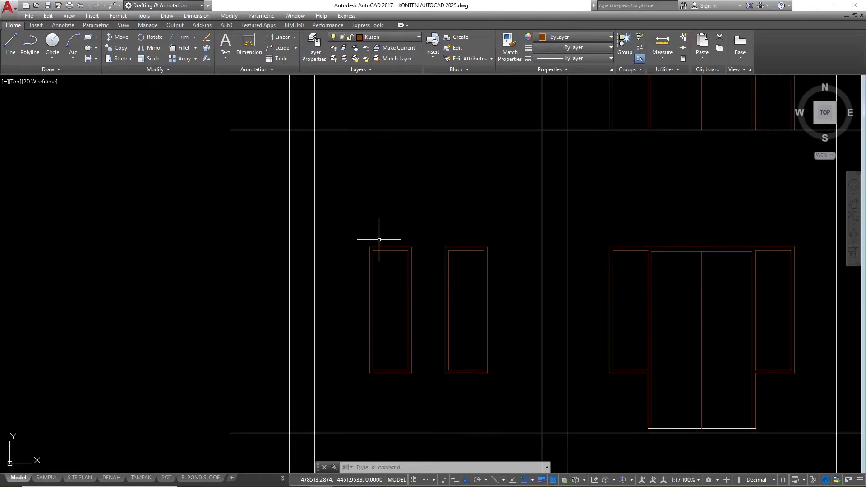
pyautogui.scroll(4, 393, 241)
pyautogui.scroll(-4, 396, 240)
pyautogui.scroll(2, 392, 209)
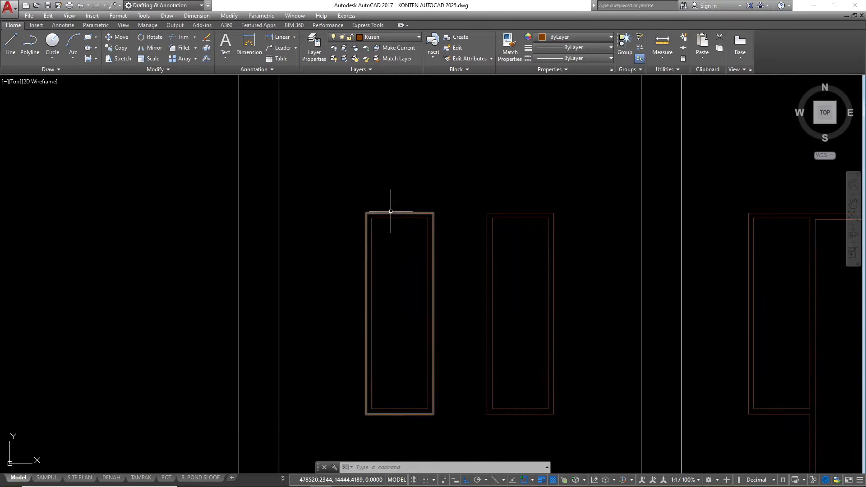
pyautogui.click(391, 218)
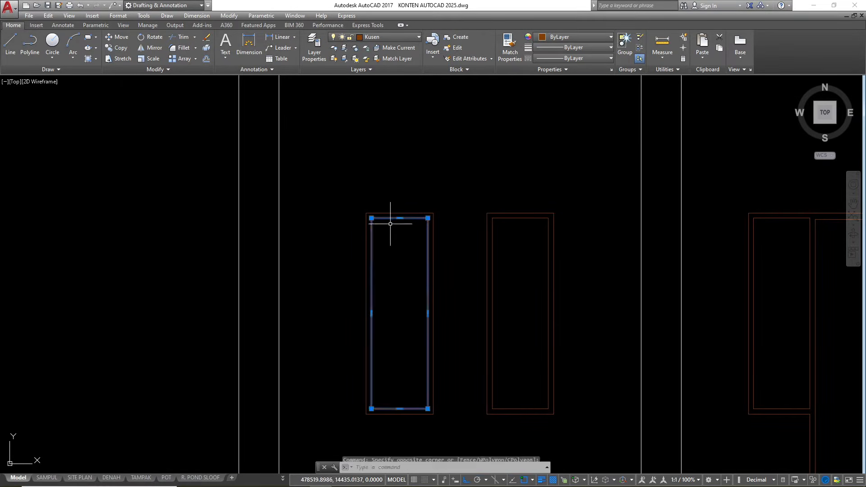
pyautogui.write('o')
pyautogui.press('Return')
pyautogui.write('6')
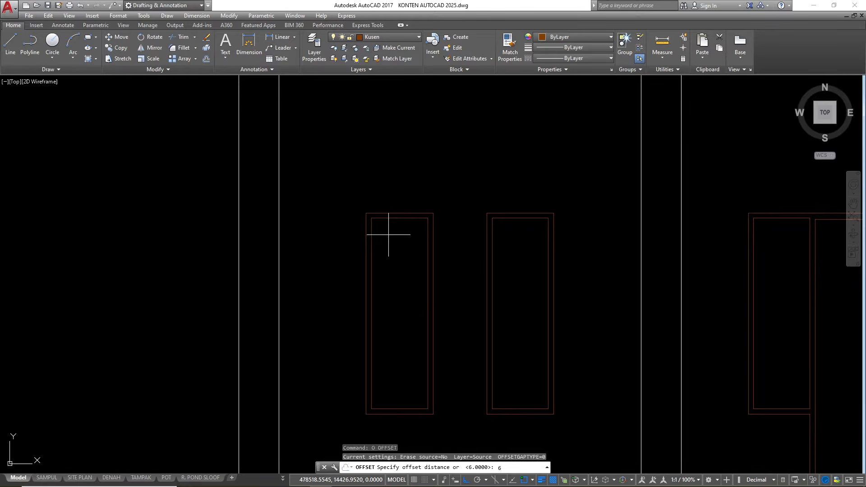
pyautogui.press('Return')
pyautogui.click(390, 219)
pyautogui.click(391, 257)
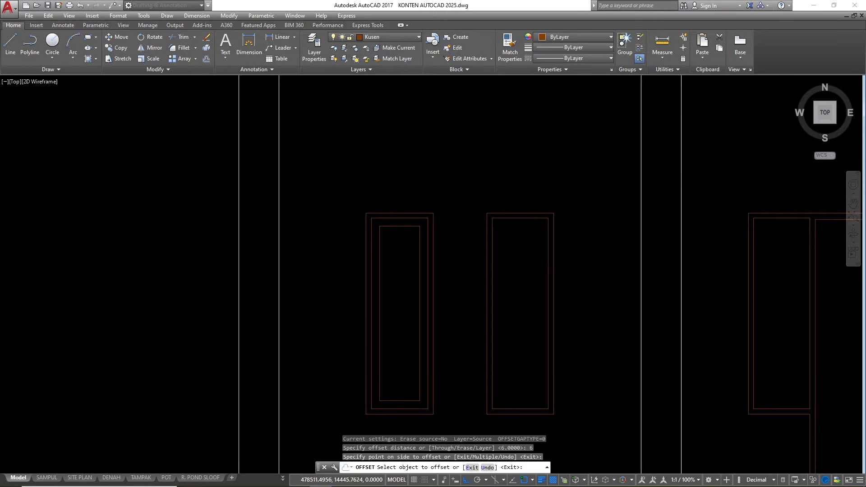
pyautogui.press('Escape')
pyautogui.press('Escape')
pyautogui.scroll(4, 378, 209)
pyautogui.write('ds')
pyautogui.press('Escape')
pyautogui.write('d')
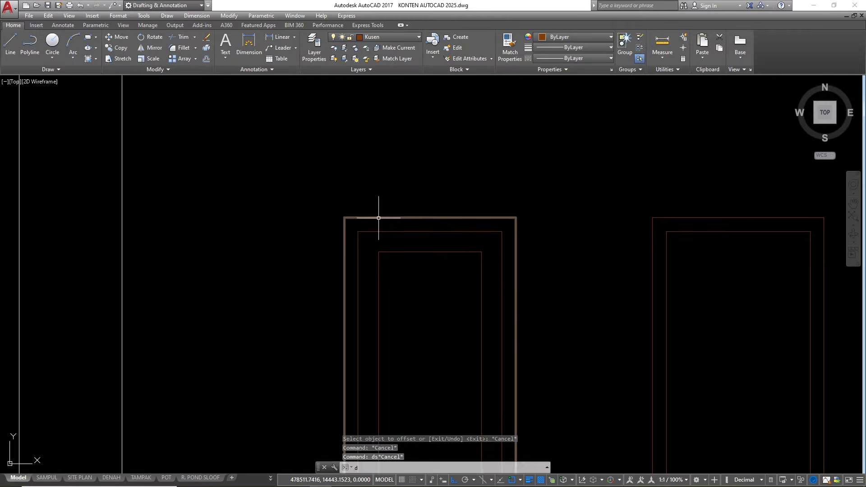
pyautogui.press('Return')
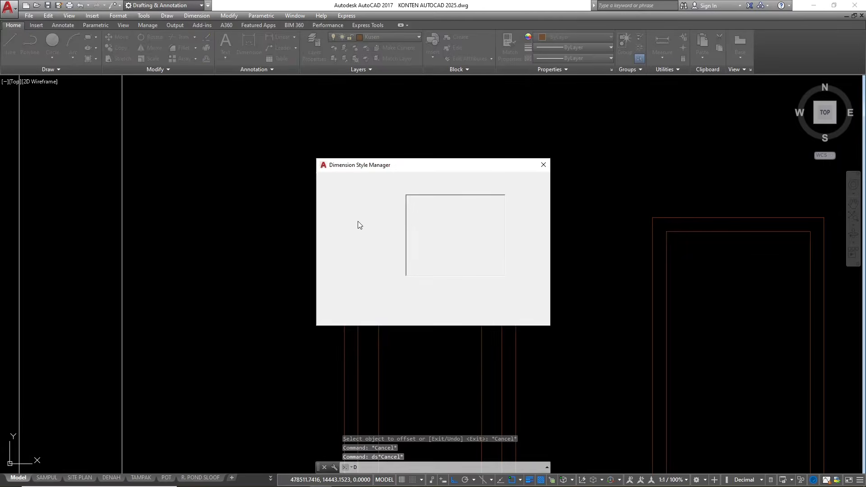
pyautogui.click(543, 167)
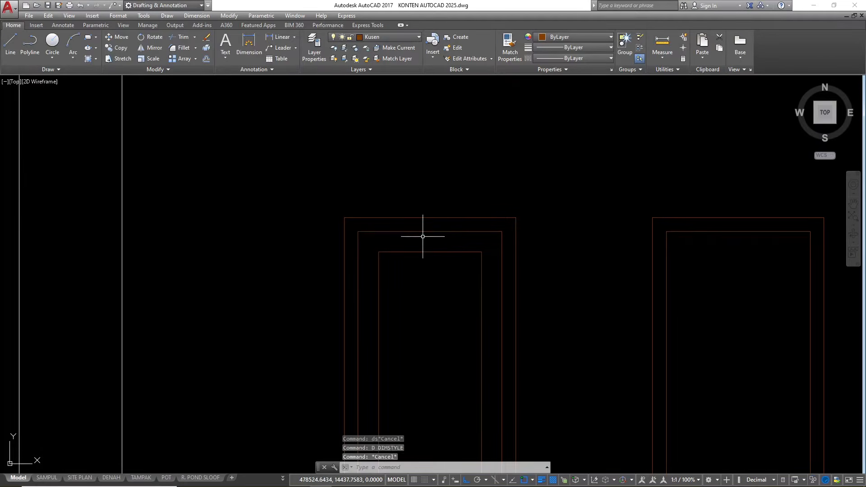
# - Measure the outer frame width of the left bay's first ground-floor window between its upper corners with a linear dimension, without placing it
pyautogui.write('dli')
pyautogui.press('Return')
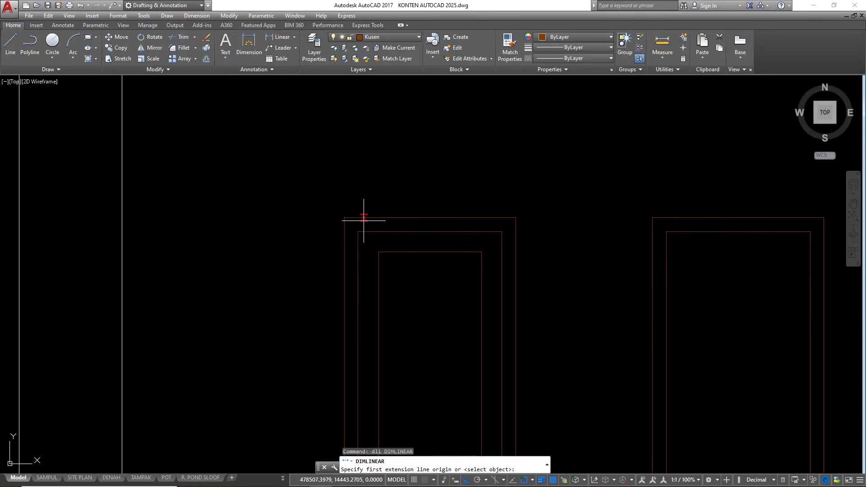
pyautogui.click(345, 218)
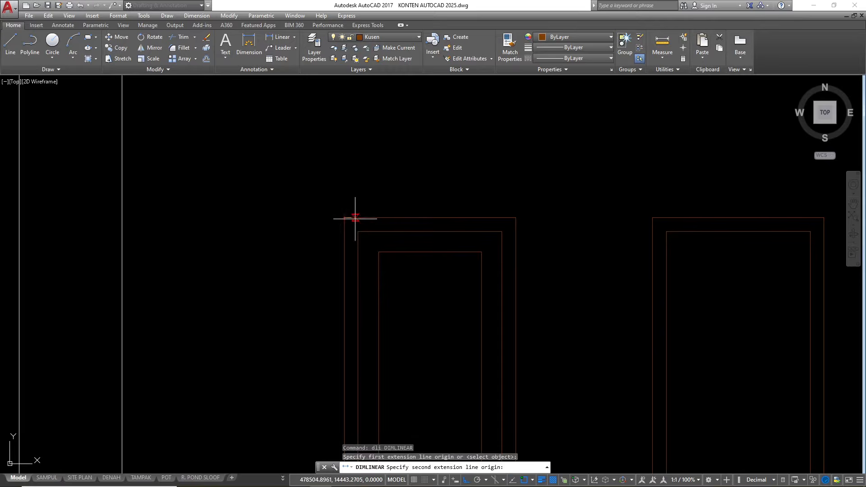
pyautogui.click(514, 218)
pyautogui.press('Escape')
pyautogui.scroll(-2, 459, 269)
pyautogui.write('r')
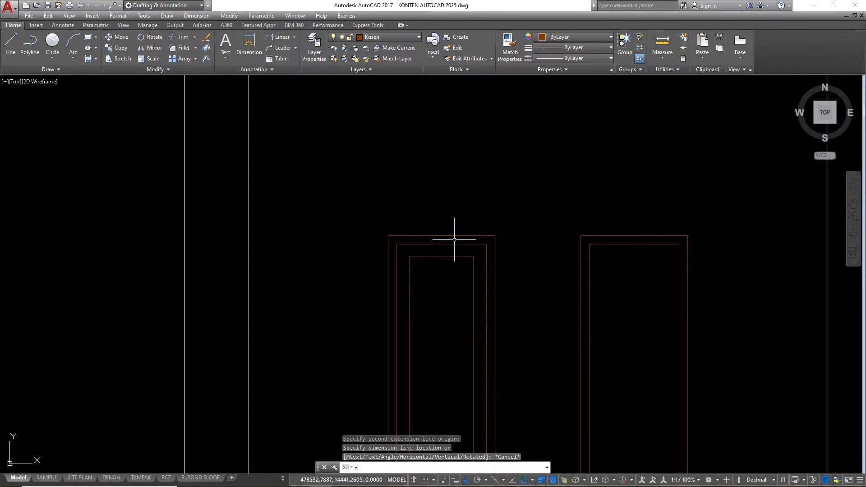
# - Draw a rectangle 50 long and 15 wide above the left window frame on the Kusen layer
pyautogui.write('ec')
pyautogui.press('Return')
pyautogui.click(387, 162)
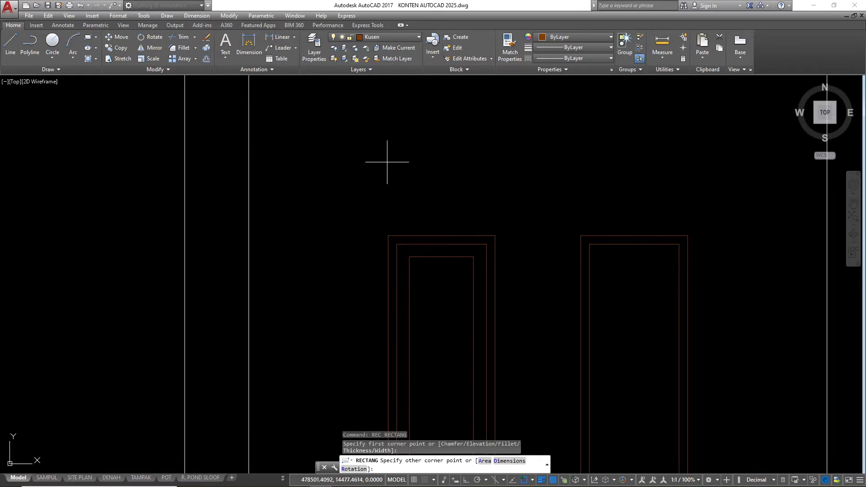
pyautogui.write('d')
pyautogui.press('Return')
pyautogui.write('50')
pyautogui.press('Return')
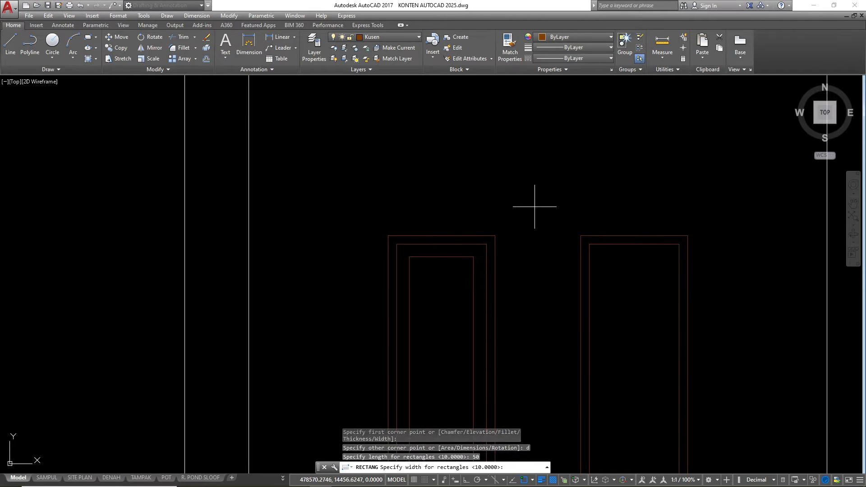
pyautogui.write('15')
pyautogui.press('Return')
pyautogui.click(533, 205)
pyautogui.scroll(2, 497, 179)
pyautogui.click(497, 179)
pyautogui.click(489, 175)
pyautogui.write('p')
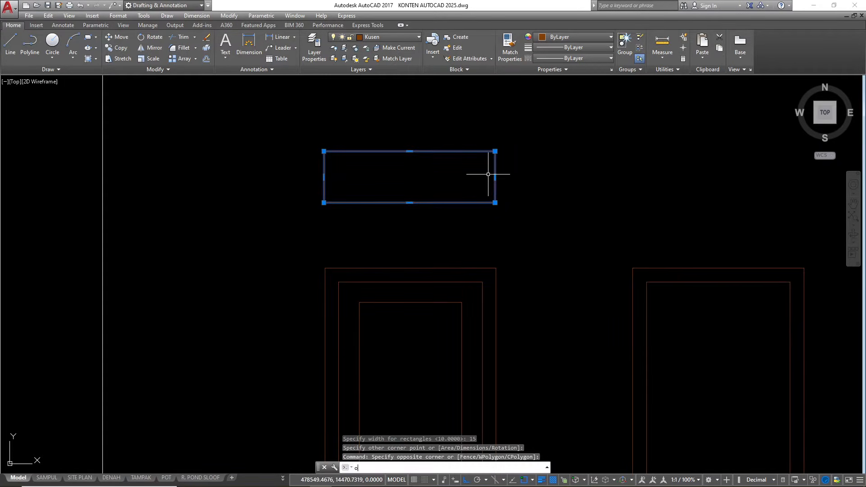
pyautogui.press('Return')
pyautogui.write('o')
pyautogui.press('Return')
pyautogui.click(457, 176)
pyautogui.press('Escape')
# - Offset the new rectangle inward by 2 to form the vent frame
pyautogui.click(499, 181)
pyautogui.click(472, 180)
pyautogui.write('o')
pyautogui.press('Return')
pyautogui.write('2')
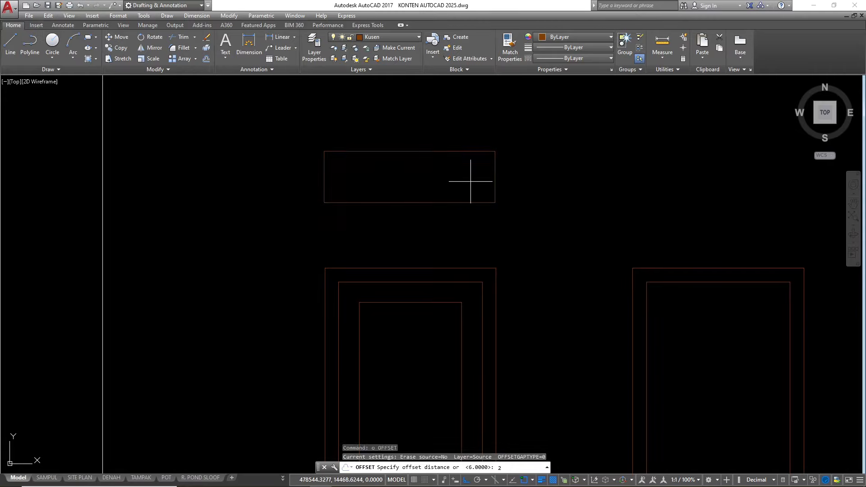
pyautogui.press('Return')
pyautogui.click(451, 203)
pyautogui.click(450, 174)
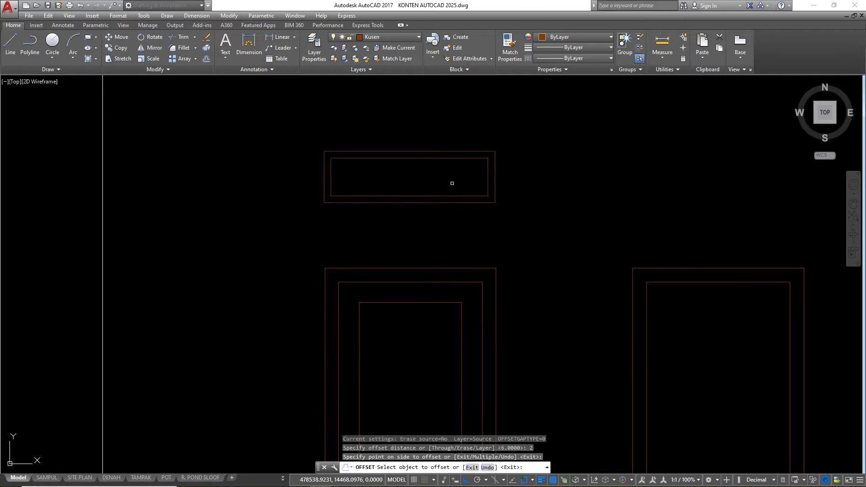
pyautogui.press('Escape')
pyautogui.press('Escape')
# - Move both vent rectangles so their lower right corner meets the left window frame's upper right corner
pyautogui.click(456, 223)
pyautogui.click(439, 171)
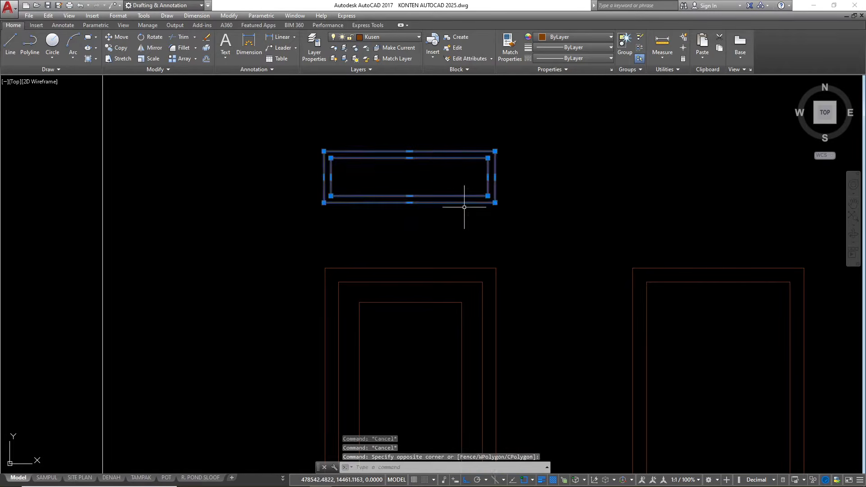
pyautogui.write('m')
pyautogui.press('Return')
pyautogui.click(496, 201)
pyautogui.click(497, 267)
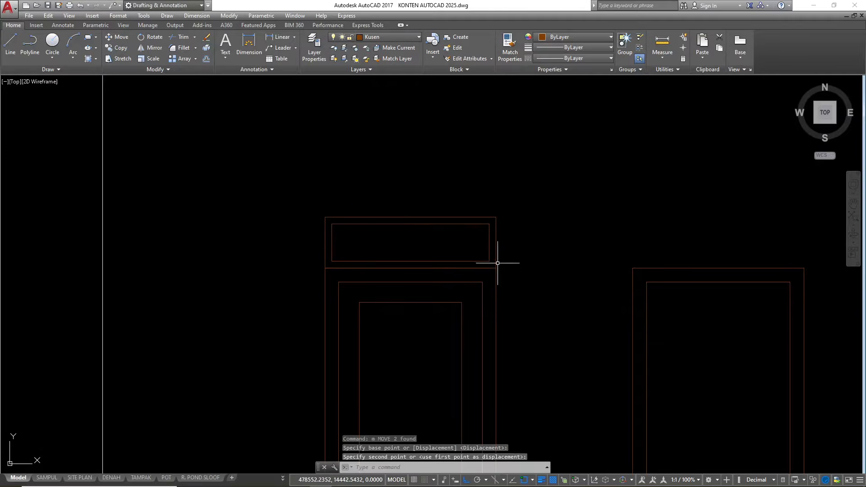
# - Move the two vent rectangles 15 straight up from the left window frame
pyautogui.click(492, 239)
pyautogui.click(473, 230)
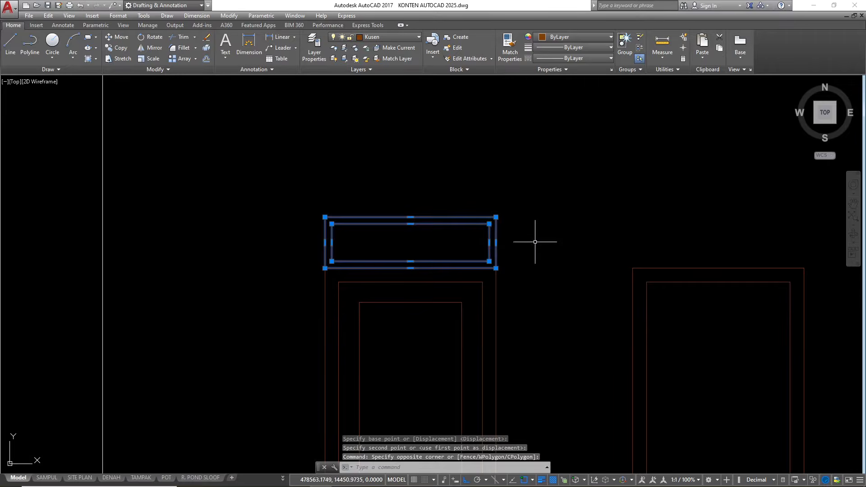
pyautogui.write('m')
pyautogui.press('Return')
pyautogui.click(550, 251)
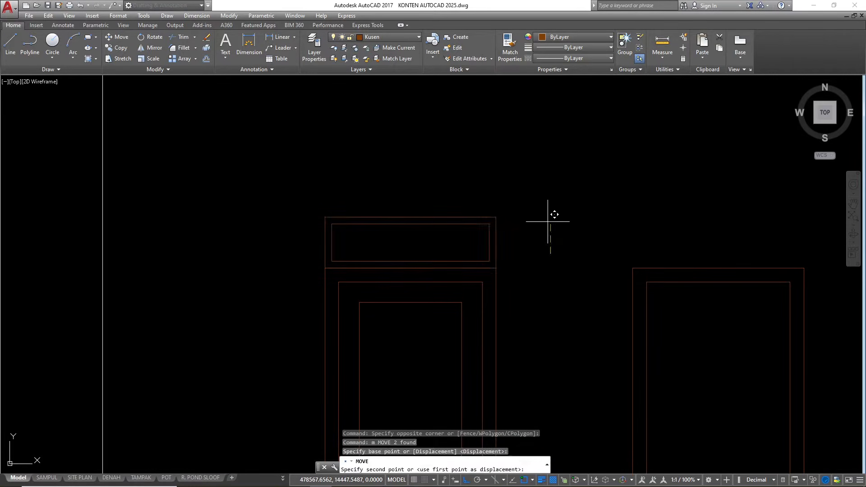
pyautogui.press('Return')
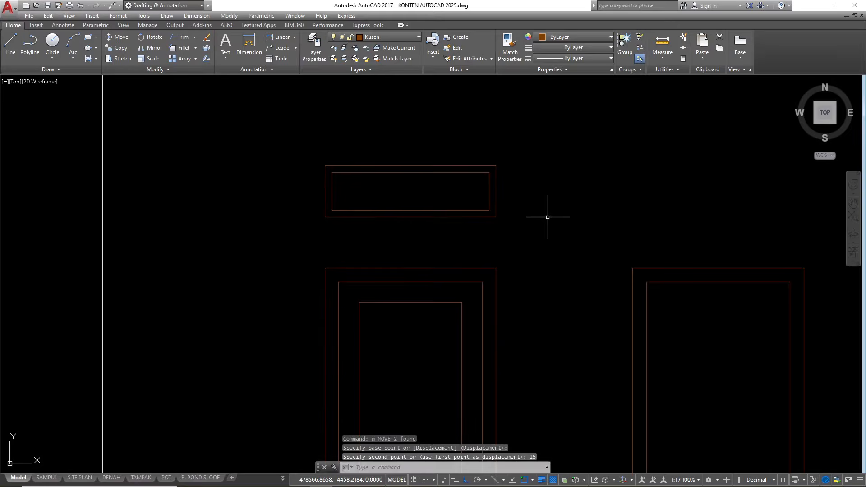
# - Copy the vent frame and the left window's innermost rectangle to the right window, using the frames' upper right corners
pyautogui.scroll(-5, 382, 227)
pyautogui.scroll(-2, 361, 255)
pyautogui.scroll(2, 385, 228)
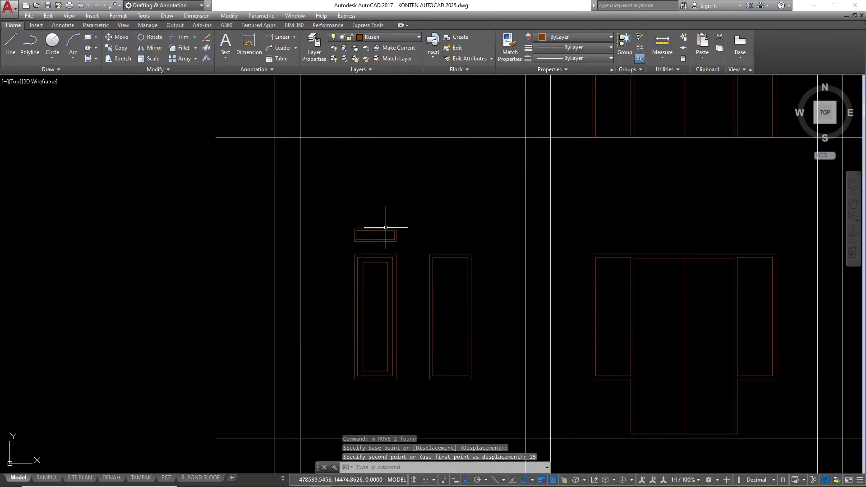
pyautogui.click(411, 243)
pyautogui.click(354, 228)
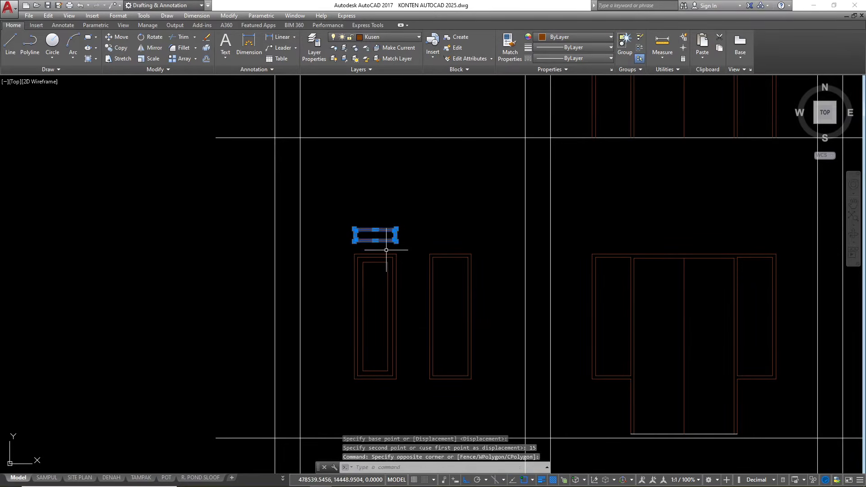
pyautogui.click(387, 261)
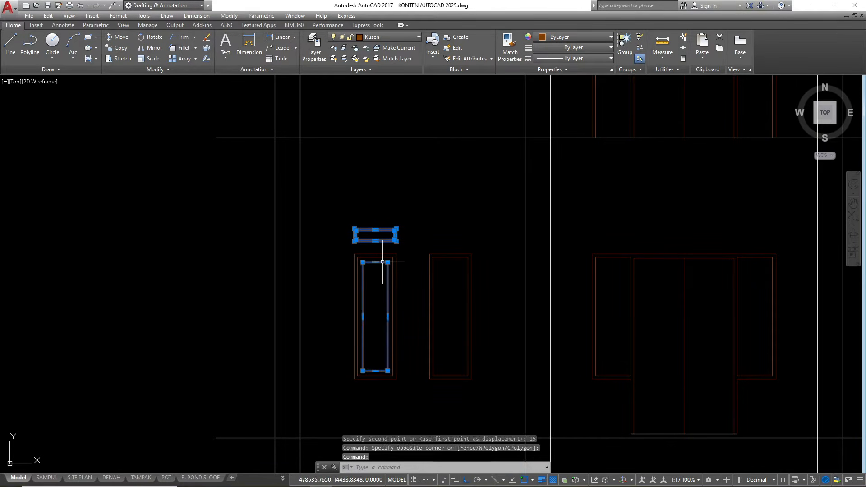
pyautogui.scroll(2, 387, 260)
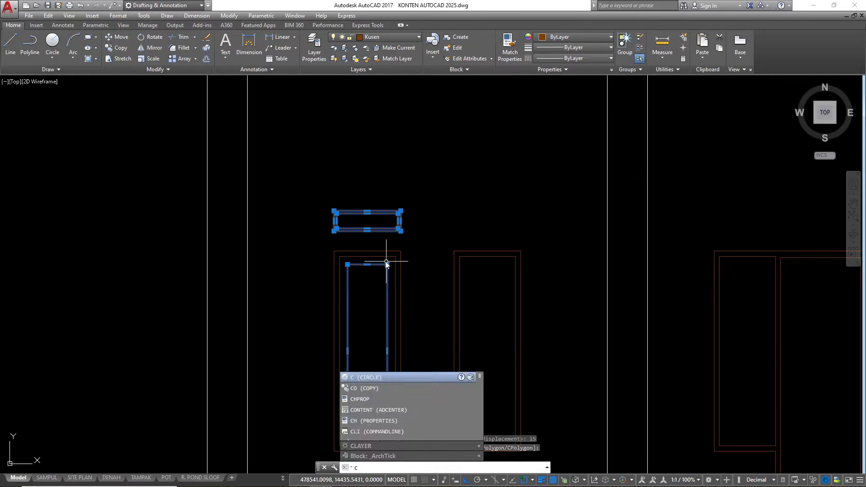
pyautogui.press('Return')
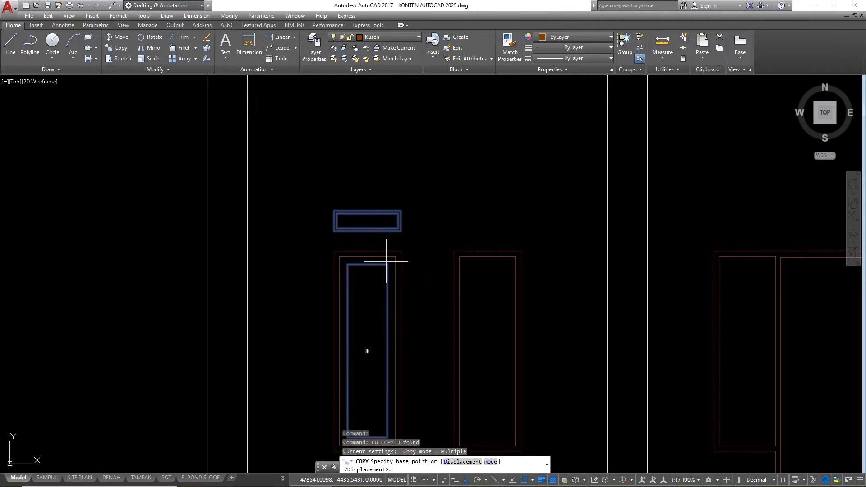
pyautogui.click(401, 250)
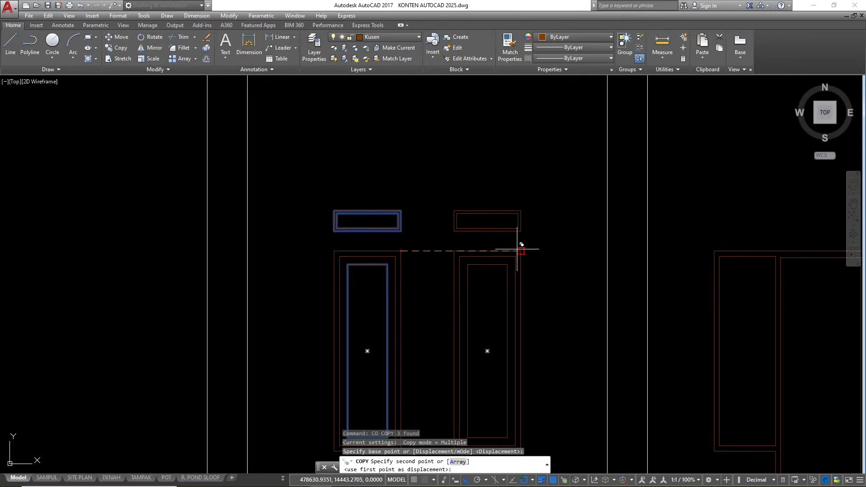
pyautogui.press('Escape')
# - Make Dinding the current layer
pyautogui.scroll(-6, 327, 240)
pyautogui.scroll(4, 354, 242)
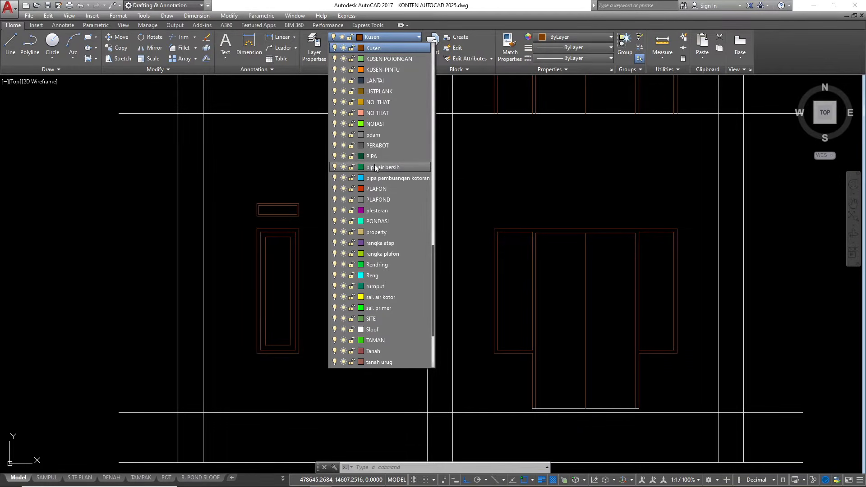
pyautogui.scroll(10, 375, 167)
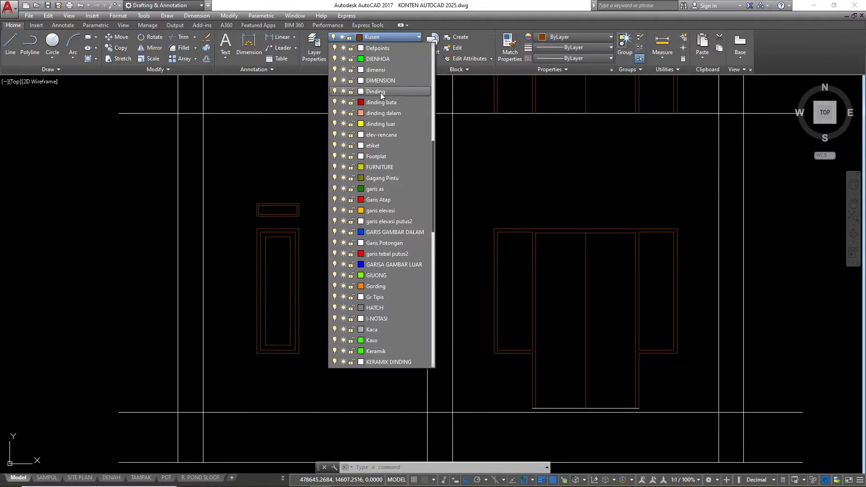
pyautogui.click(380, 92)
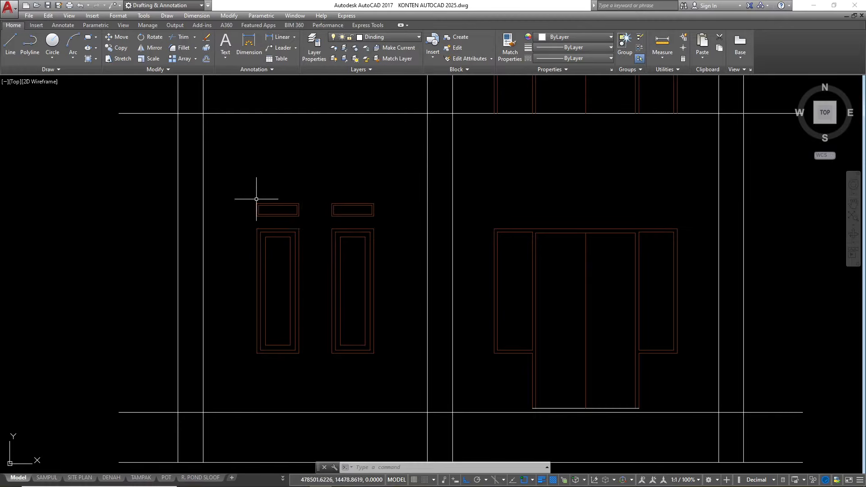
pyautogui.scroll(2, 252, 201)
pyautogui.write('x')
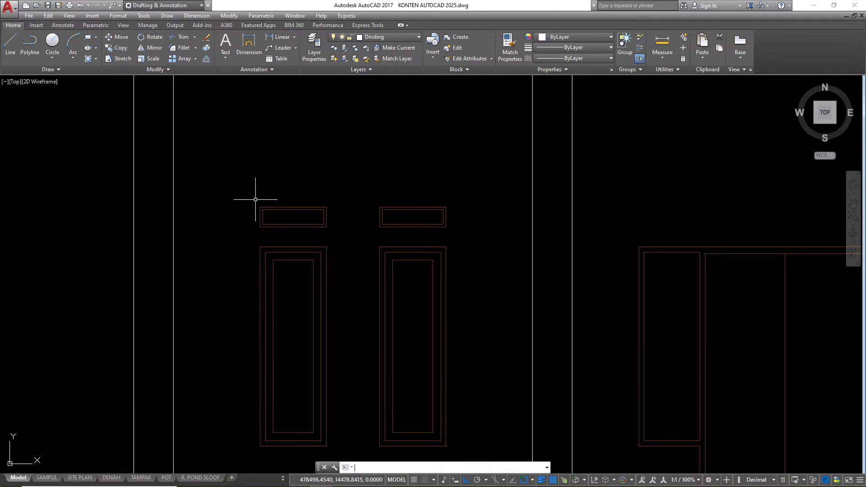
pyautogui.press('Return')
pyautogui.write('x')
pyautogui.press('Return')
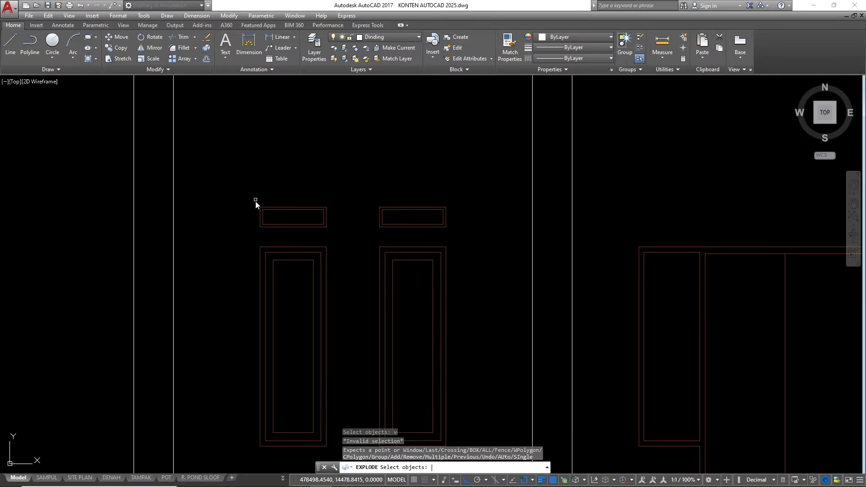
pyautogui.press('Escape')
# - Place a vertical construction line through the left edge of the left vent frame
pyautogui.write('xl')
pyautogui.press('Return')
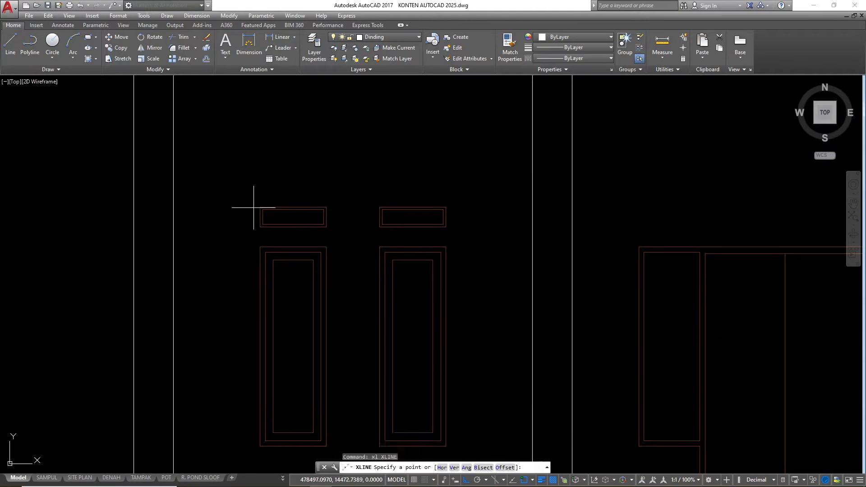
pyautogui.write('v')
pyautogui.press('Return')
pyautogui.scroll(4, 253, 208)
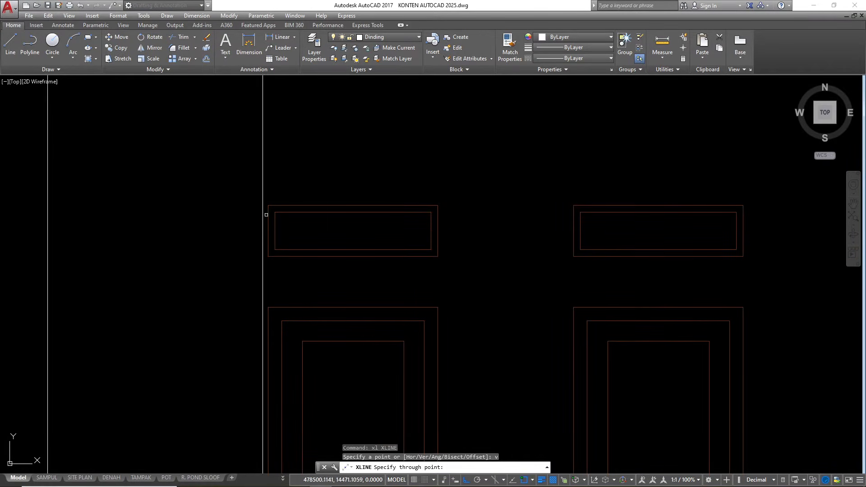
pyautogui.click(269, 216)
pyautogui.press('Escape')
# - Offset the vertical construction line 15 to the left, away from the vent frame
pyautogui.click(276, 176)
pyautogui.click(258, 169)
pyautogui.write('o')
pyautogui.press('Return')
pyautogui.write('15')
pyautogui.press('Return')
pyautogui.click(268, 181)
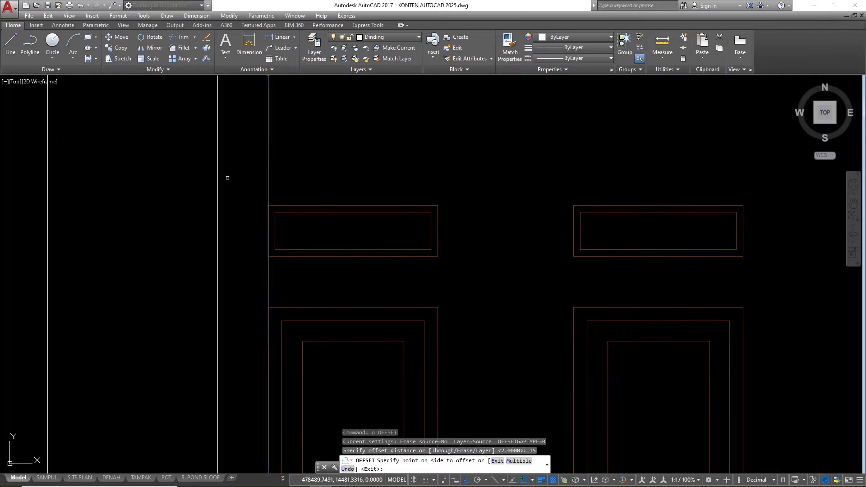
pyautogui.click(242, 182)
pyautogui.press('Escape')
pyautogui.press('Escape')
# - Erase the original construction line on the vent frame's left edge
pyautogui.click(282, 180)
pyautogui.click(248, 166)
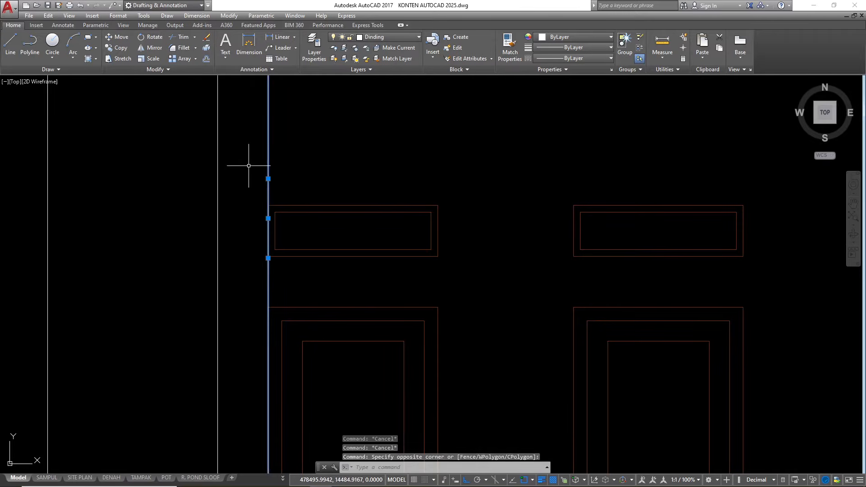
pyautogui.write('e')
pyautogui.press('Return')
# - Mirror the offset construction line about the left vent's vertical centre axis, keeping the source line
pyautogui.click(249, 165)
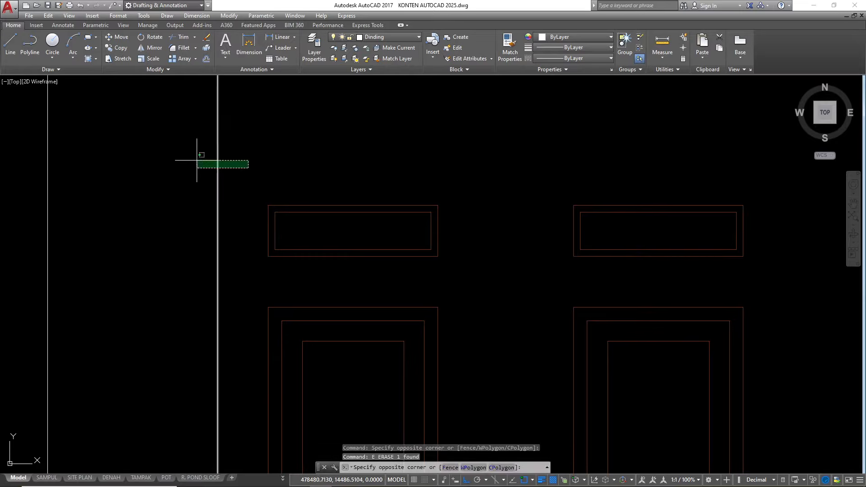
pyautogui.click(202, 164)
pyautogui.write('mi')
pyautogui.press('Return')
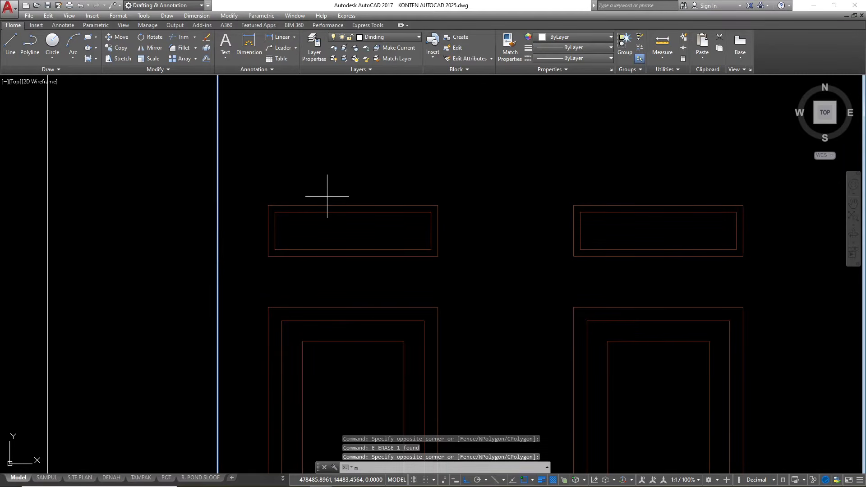
pyautogui.scroll(-5, 361, 220)
pyautogui.scroll(2, 364, 250)
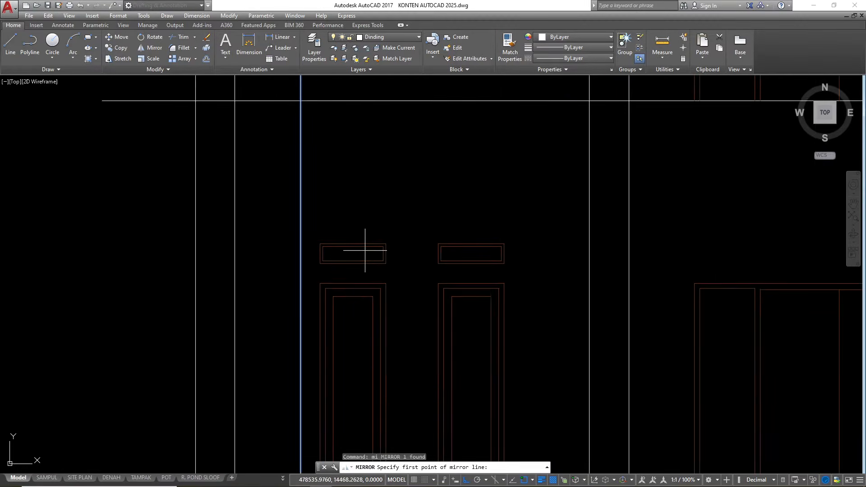
pyautogui.click(352, 253)
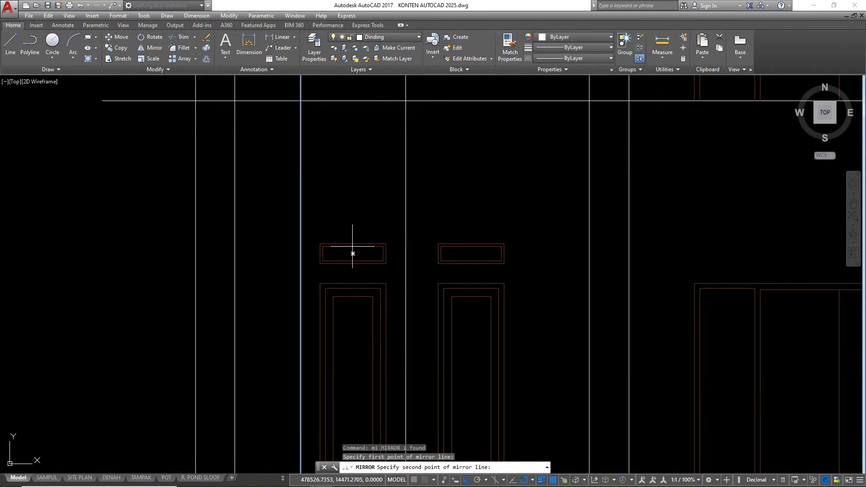
pyautogui.click(354, 201)
pyautogui.press('Return')
# - Measure the horizontal distance between the two construction lines flanking the left vent
pyautogui.scroll(-3, 357, 196)
pyautogui.scroll(5, 399, 208)
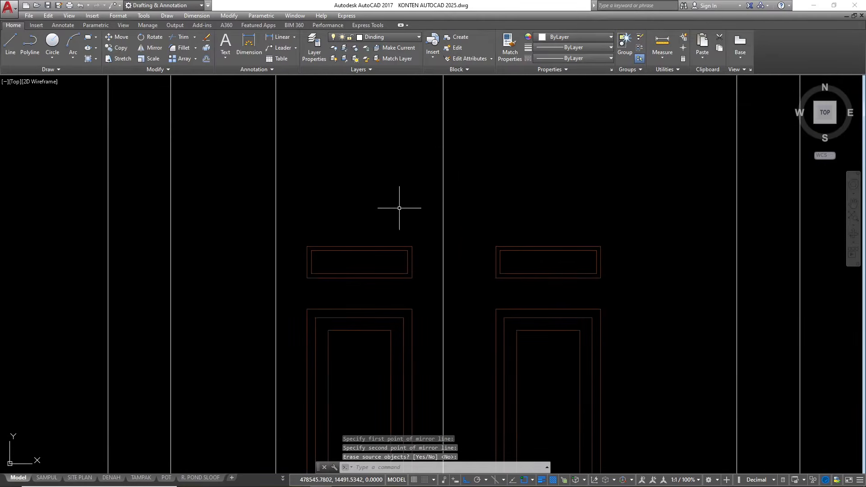
pyautogui.write('dli')
pyautogui.press('Return')
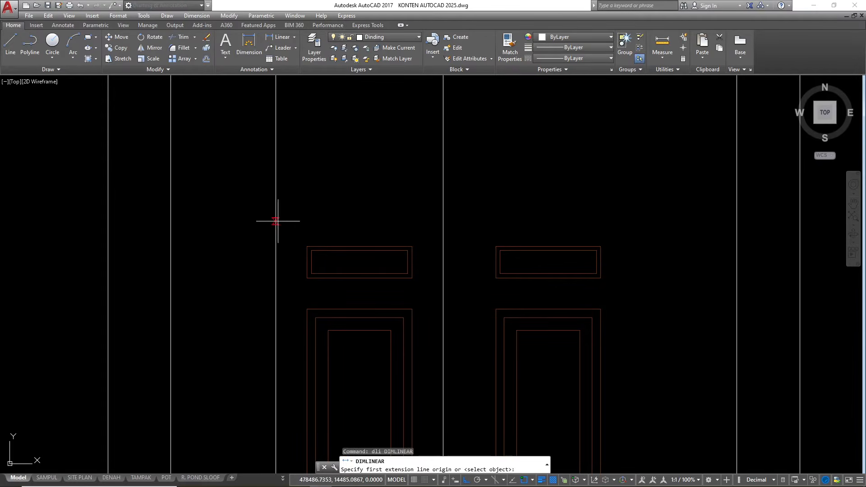
pyautogui.click(276, 221)
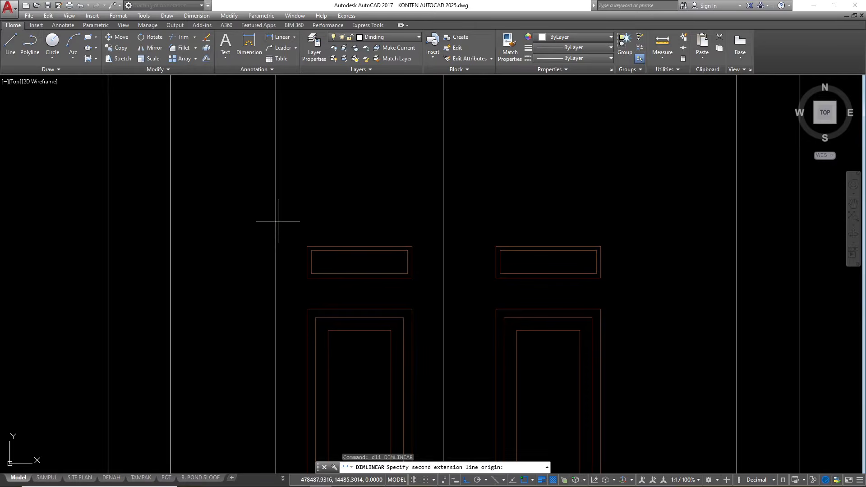
pyautogui.click(443, 221)
pyautogui.press('Escape')
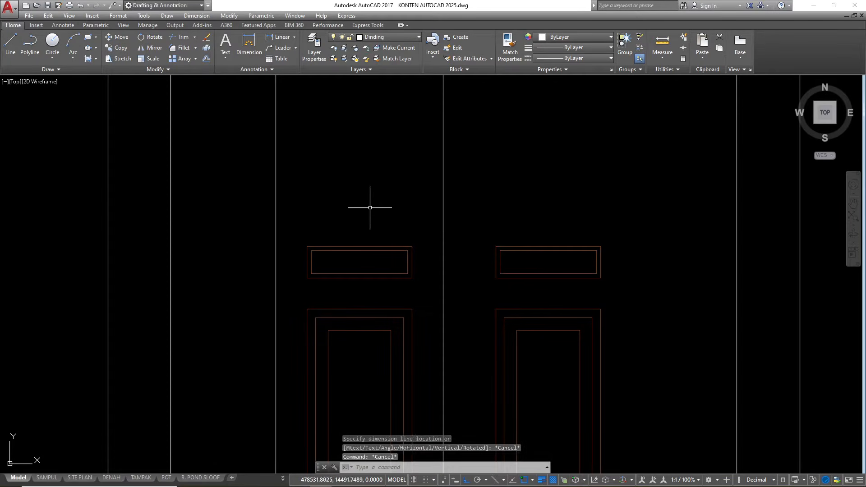
# - Draw an 80 by 8 rectangle above the left window's vent
pyautogui.write('rec')
pyautogui.press('Return')
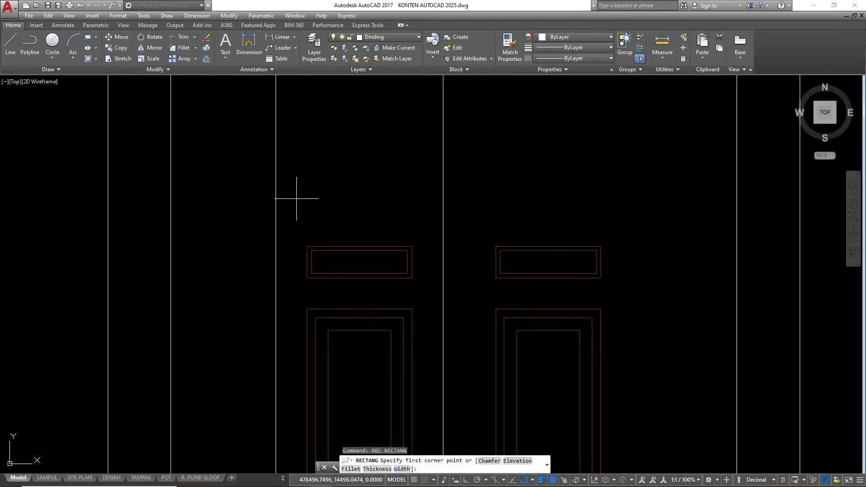
pyautogui.click(296, 199)
pyautogui.write('d')
pyautogui.press('Return')
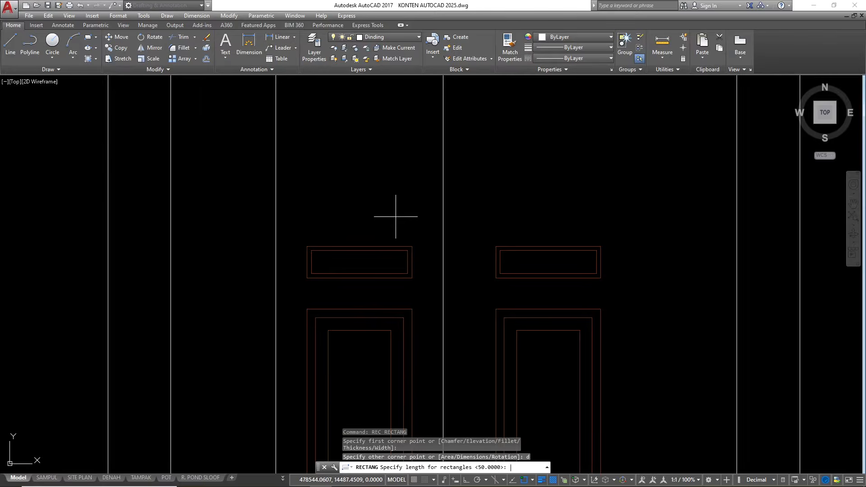
pyautogui.write('80')
pyautogui.press('Return')
pyautogui.write('8')
pyautogui.press('Return')
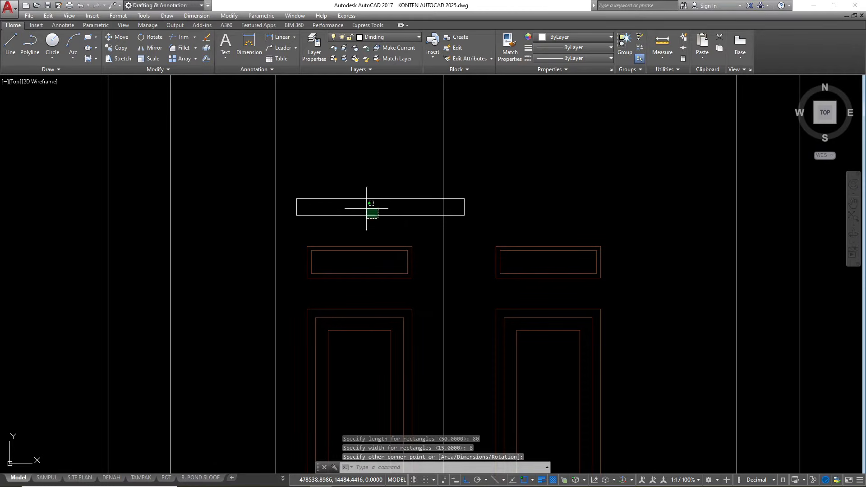
pyautogui.press('Escape')
# - Move the new rectangle so its bottom midpoint sits on the midpoint of the left vent's top edge, with Ortho off
pyautogui.click(354, 199)
pyautogui.write('m')
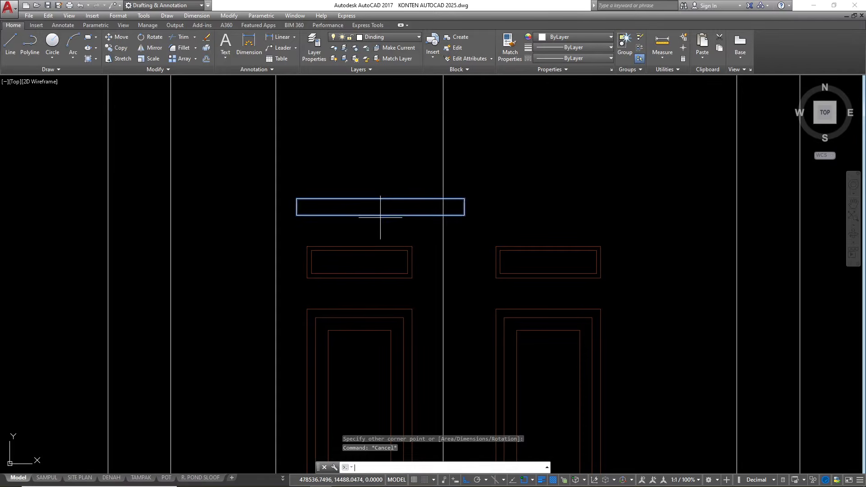
pyautogui.press('Return')
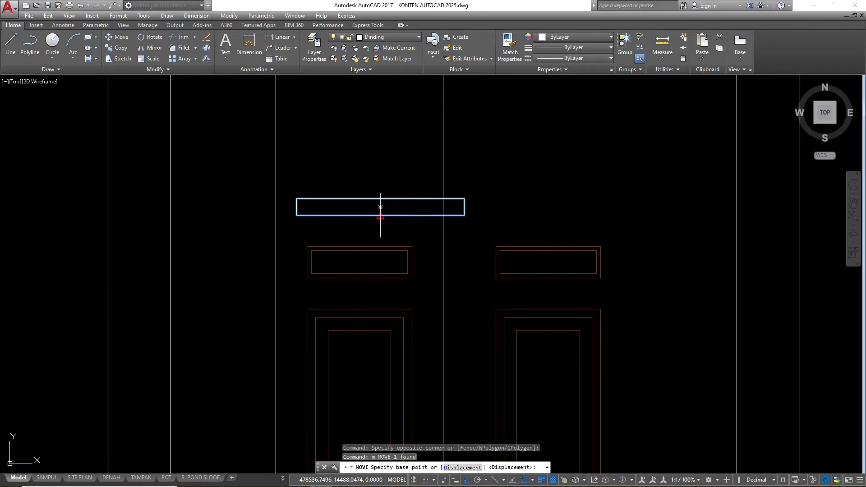
pyautogui.click(380, 208)
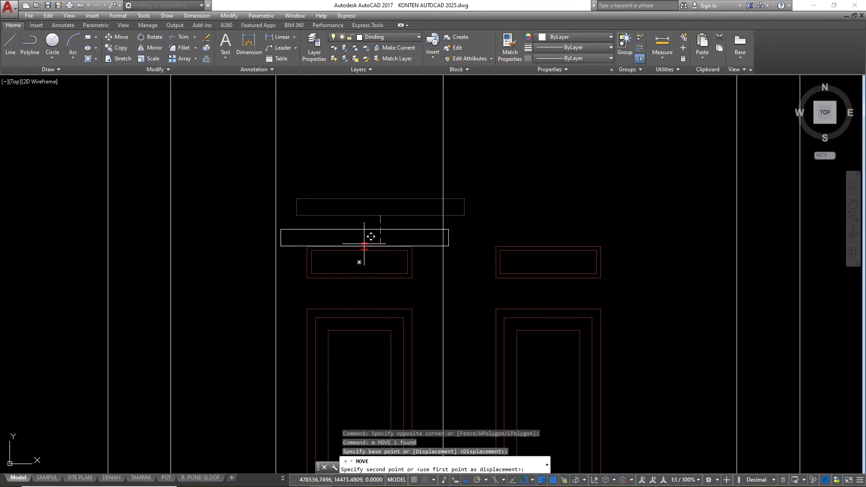
pyautogui.press('F8')
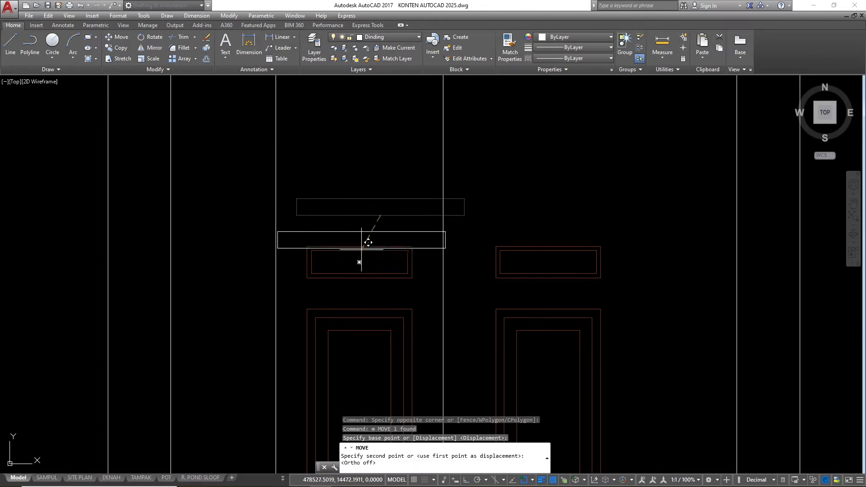
pyautogui.press('Escape')
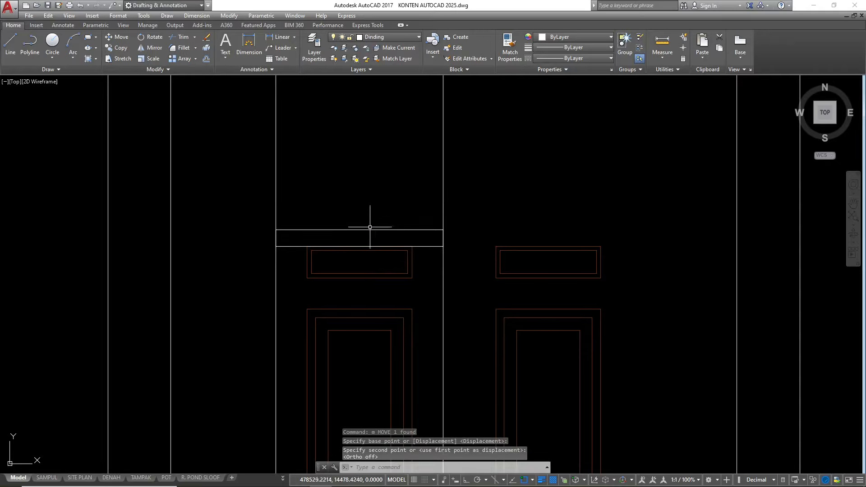
# - Erase the two vertical construction lines flanking the left vent
pyautogui.click(477, 181)
pyautogui.click(272, 156)
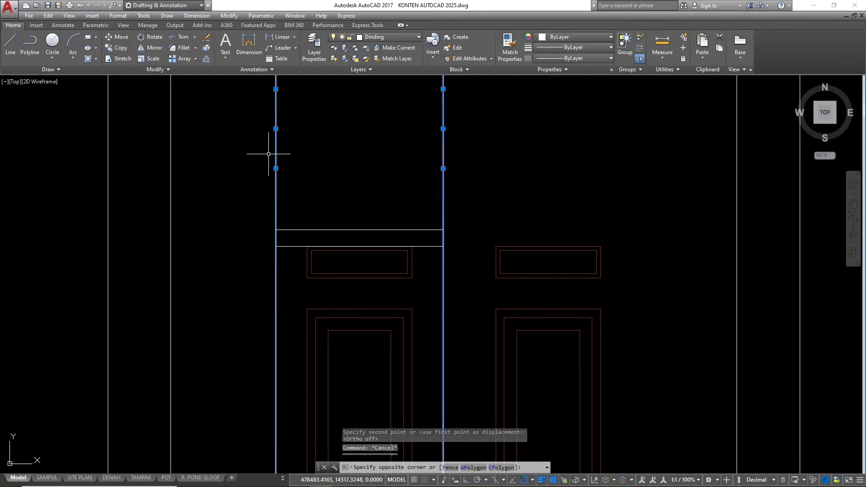
pyautogui.write('e')
pyautogui.press('Return')
# - Examine the lower-floor windows and the double door frame with its side windows
pyautogui.scroll(-5, 443, 239)
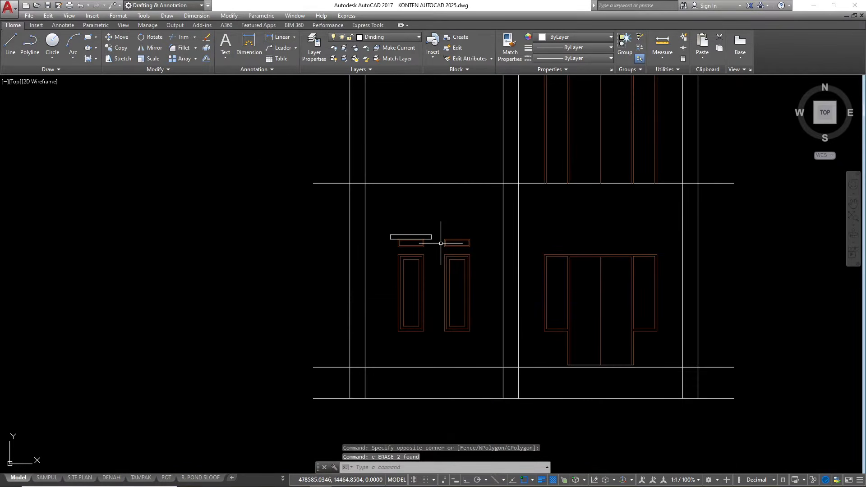
pyautogui.scroll(2, 435, 250)
pyautogui.scroll(-2, 435, 250)
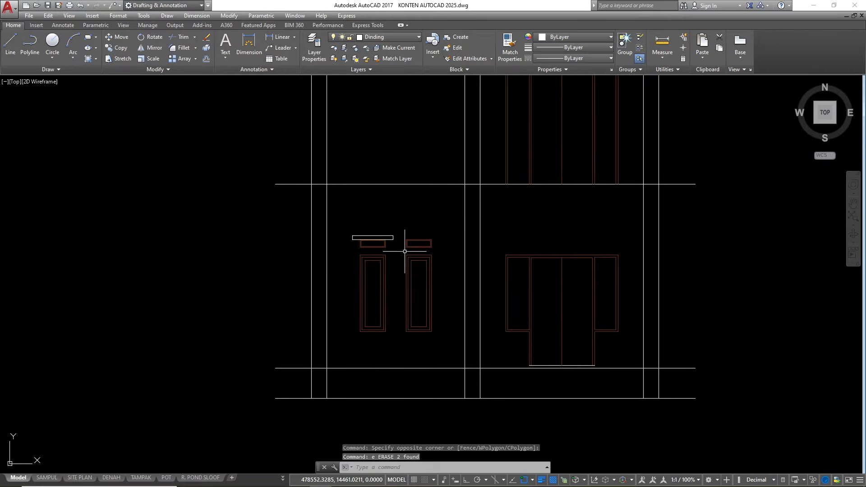
pyautogui.scroll(4, 375, 253)
pyautogui.scroll(-4, 220, 232)
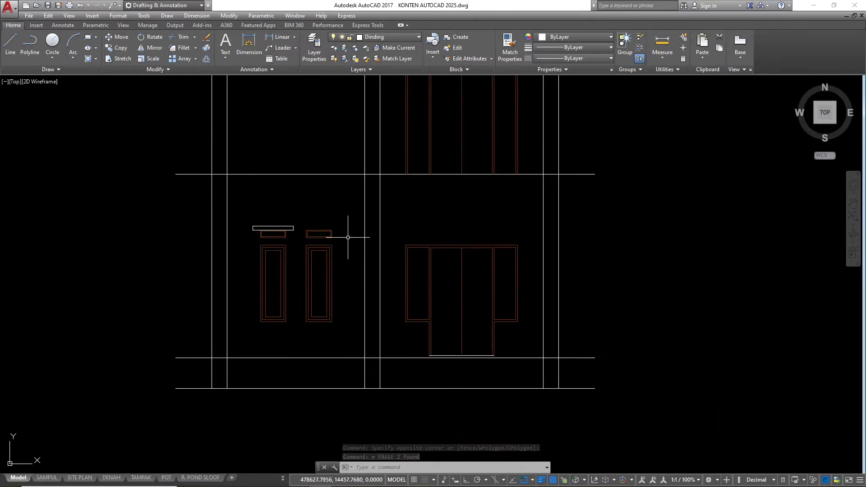
pyautogui.scroll(2, 501, 269)
pyautogui.scroll(2, 400, 270)
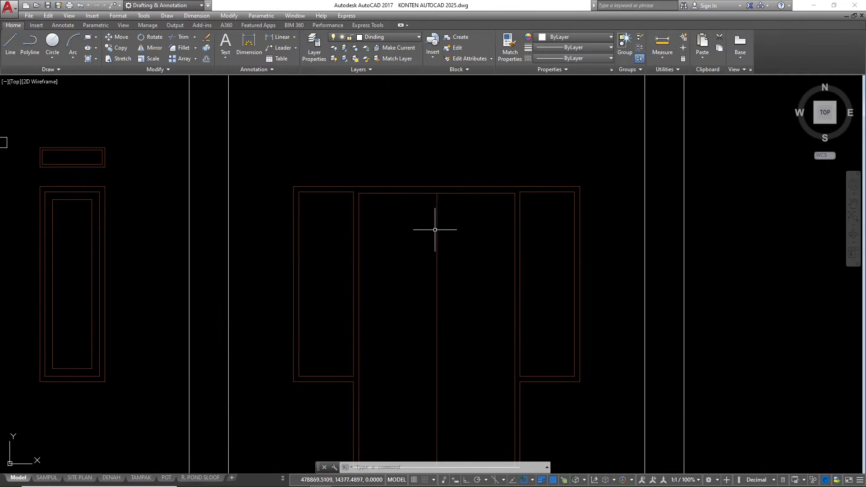
pyautogui.scroll(-2, 469, 174)
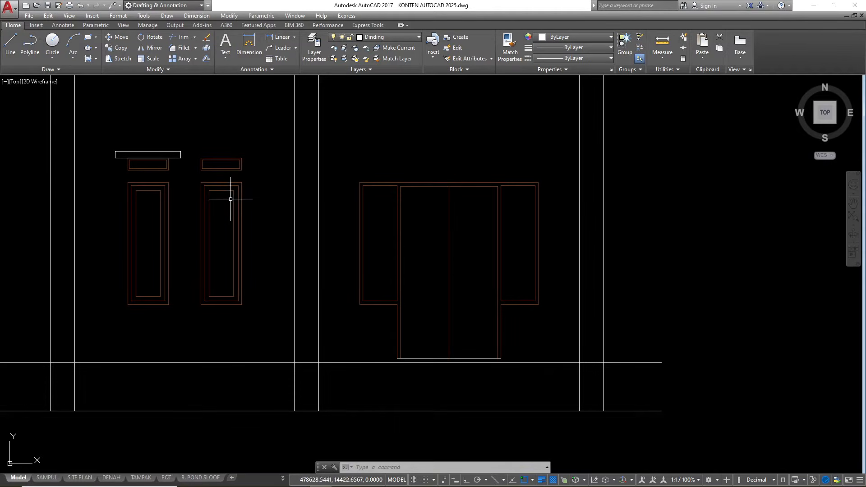
# - Copy the innermost rectangle of the window nearest the door into both side windows flanking the door, using the frame's upper-left inner corner as base point
pyautogui.scroll(2, 222, 189)
pyautogui.click(223, 187)
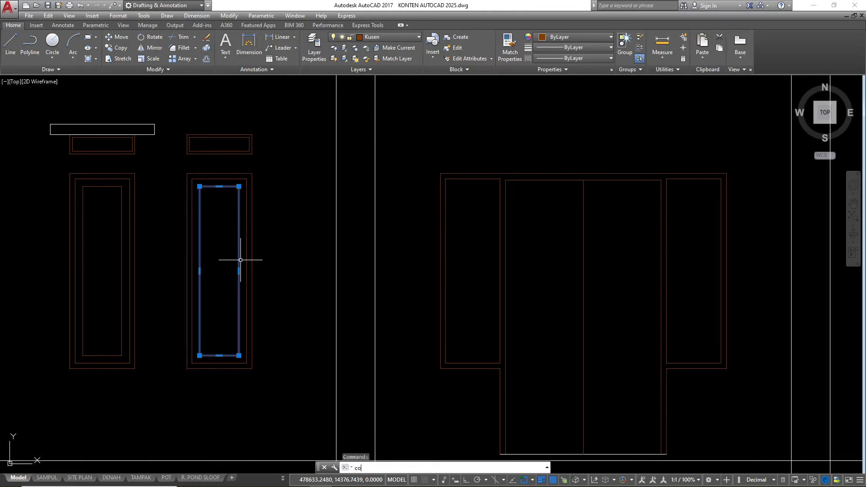
pyautogui.write('co')
pyautogui.press('Return')
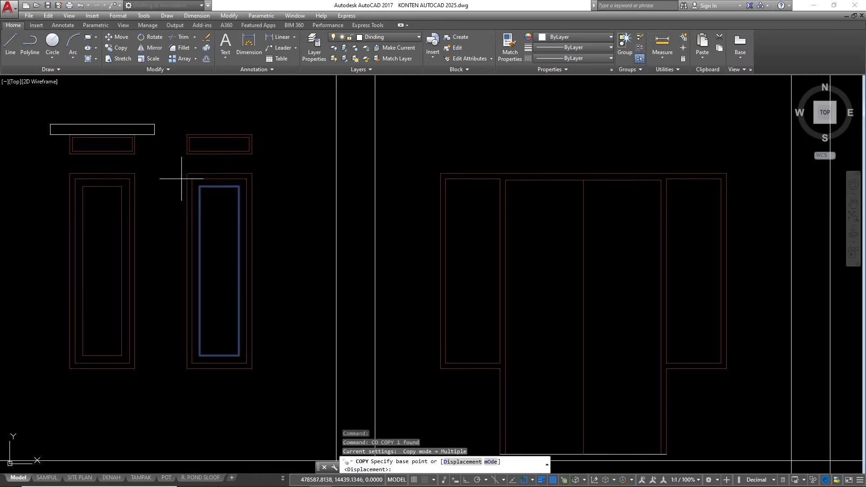
pyautogui.click(192, 179)
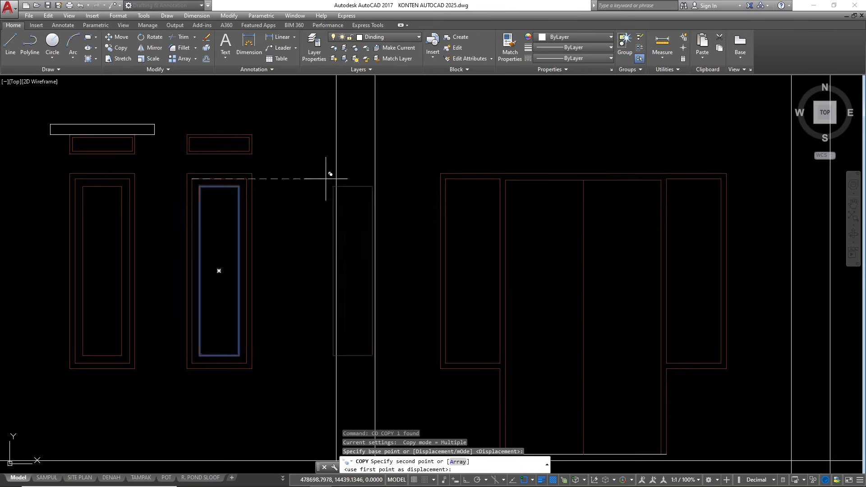
pyautogui.click(445, 178)
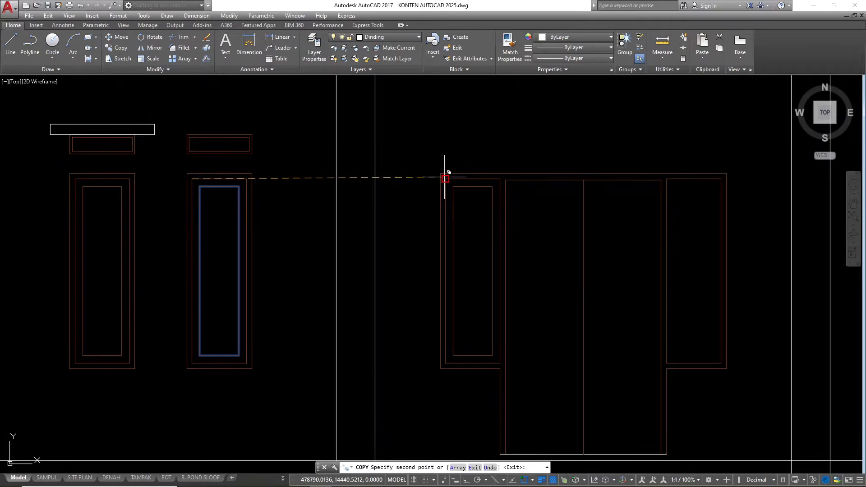
pyautogui.scroll(-2, 293, 199)
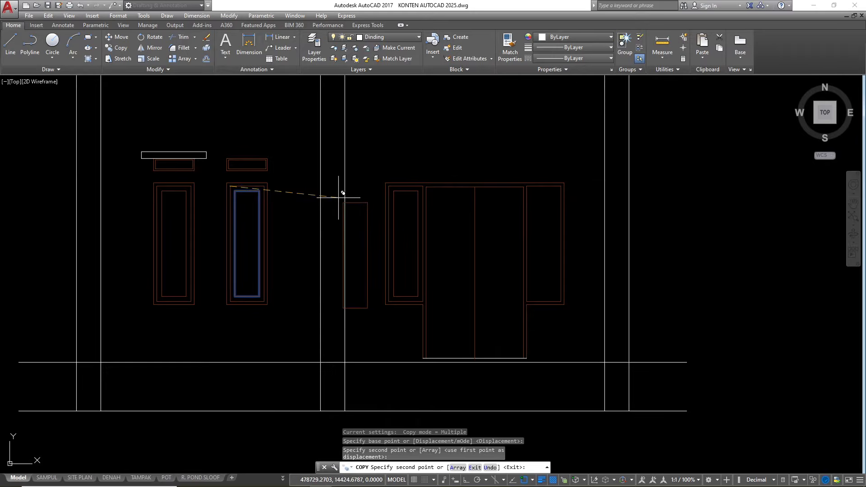
pyautogui.click(526, 186)
pyautogui.press('Escape')
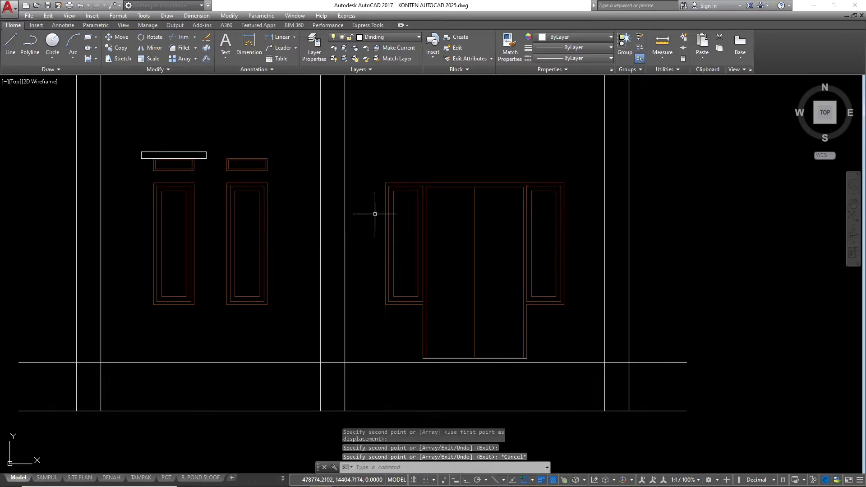
# - Make Kusen the current layer
pyautogui.scroll(2, 472, 199)
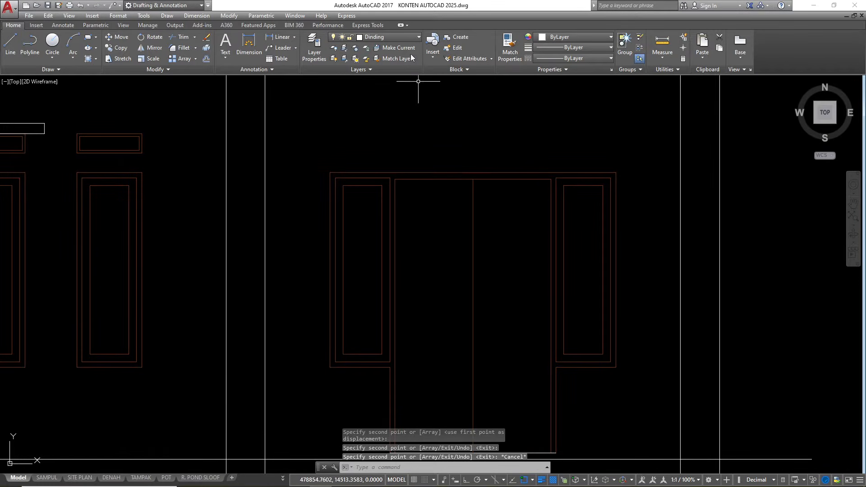
pyautogui.click(407, 37)
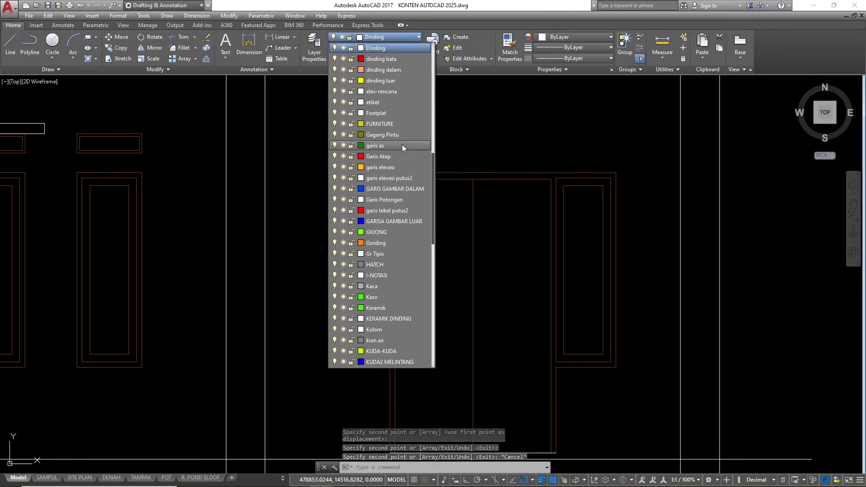
pyautogui.scroll(2, 401, 145)
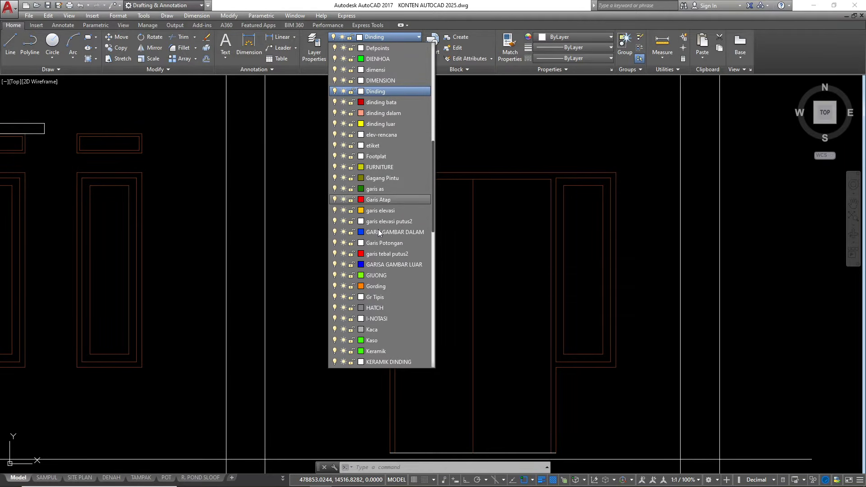
pyautogui.scroll(-3, 383, 321)
pyautogui.click(380, 350)
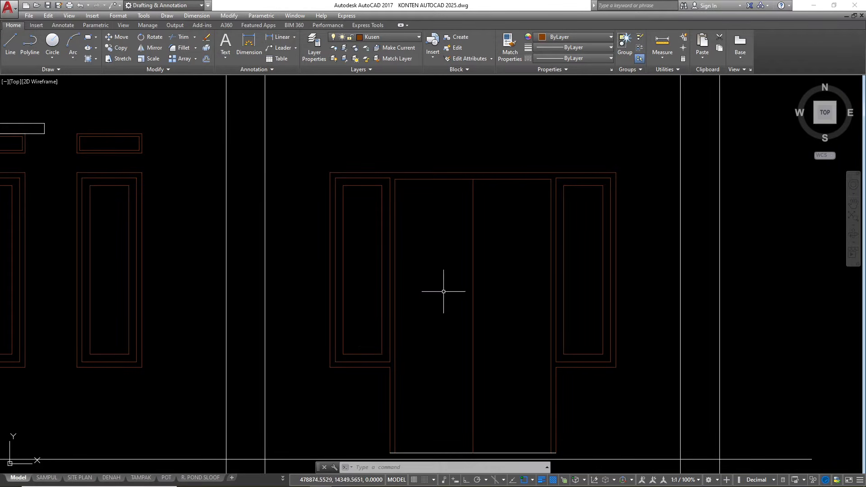
# - Draw a rectangle over the left door leaf, from its upper-left corner to the foot of the door's centre line
pyautogui.write('rec')
pyautogui.press('Return')
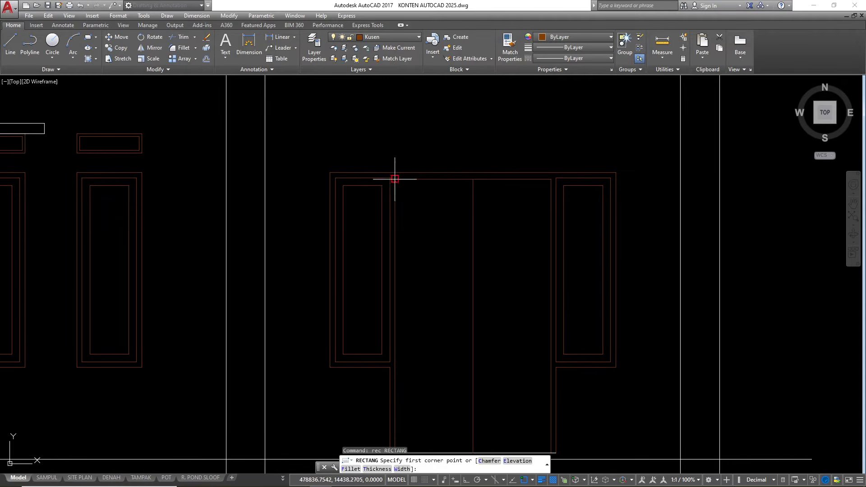
pyautogui.click(395, 180)
pyautogui.scroll(-2, 406, 152)
pyautogui.scroll(3, 444, 316)
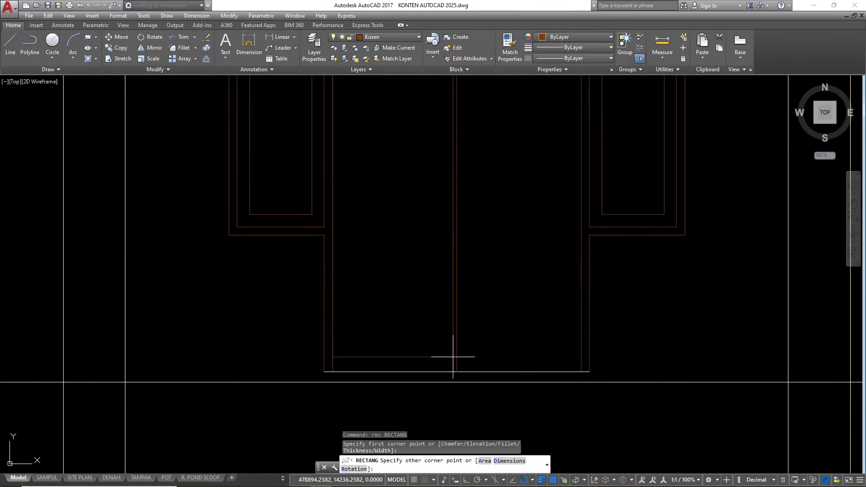
pyautogui.click(455, 371)
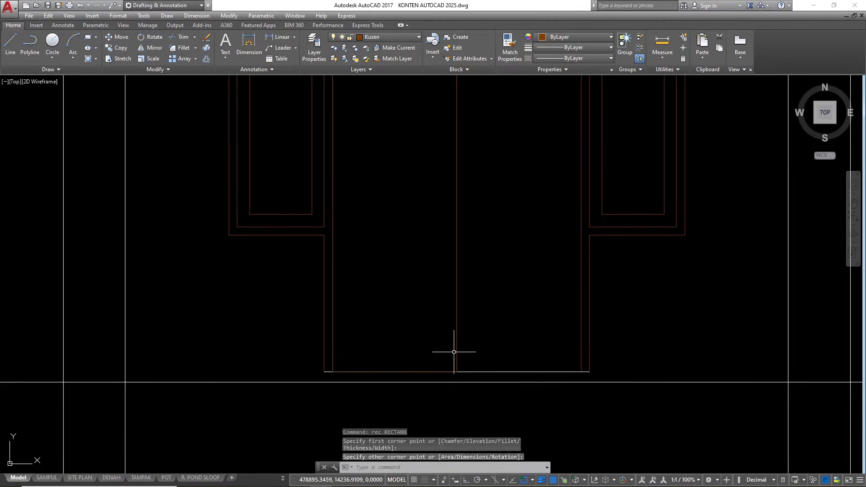
# - Offset the left door leaf's rectangle 10 inward
pyautogui.click(455, 342)
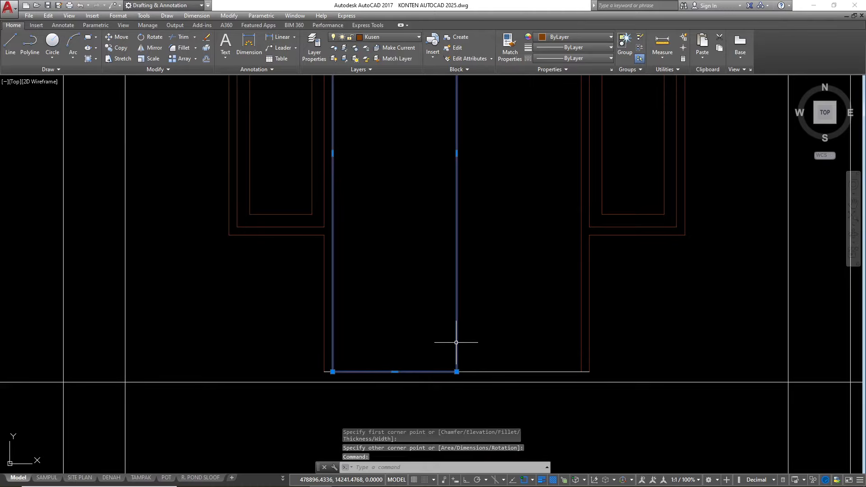
pyautogui.write('o')
pyautogui.press('Return')
pyautogui.write('10')
pyautogui.press('Return')
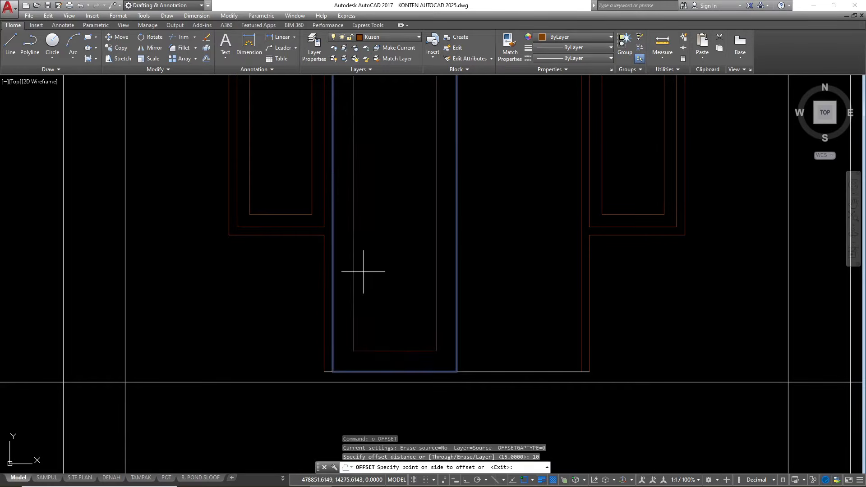
pyautogui.click(359, 264)
pyautogui.scroll(-3, 415, 265)
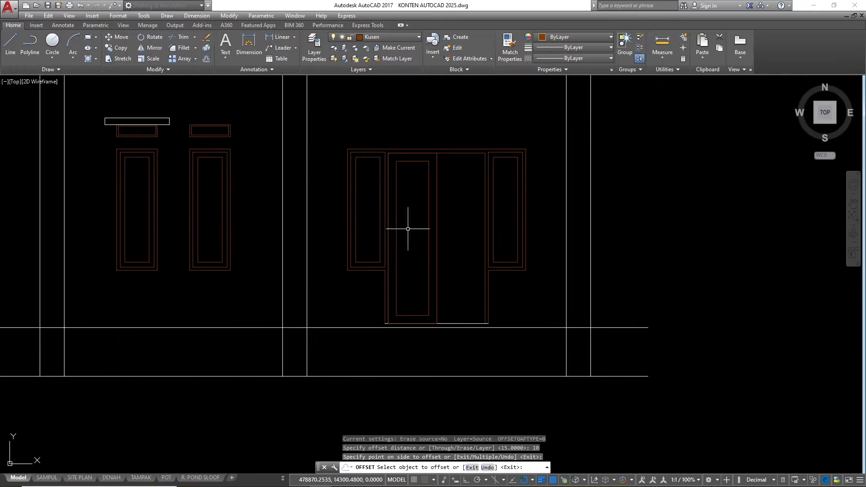
pyautogui.press('Escape')
pyautogui.press('Escape')
pyautogui.press('Escape')
# - Draw a vertical line between the top and bottom midpoints of the left door leaf's inner rectangle
pyautogui.scroll(2, 406, 199)
pyautogui.write('l')
pyautogui.press('Return')
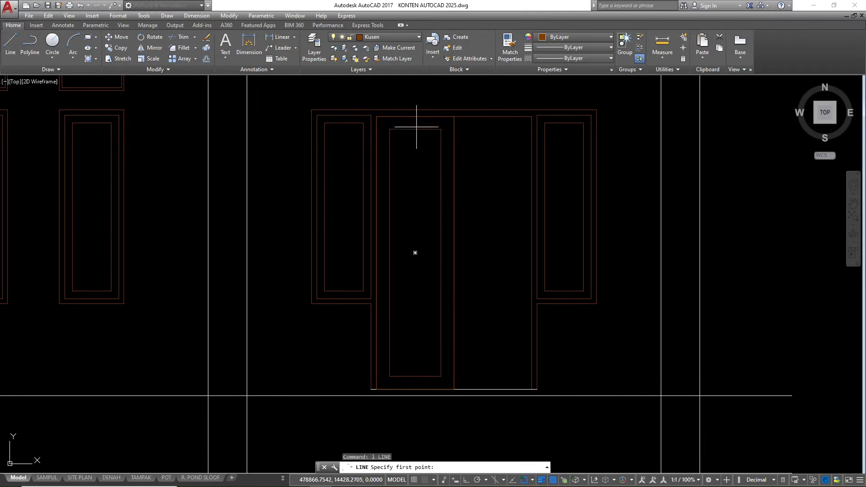
pyautogui.click(415, 129)
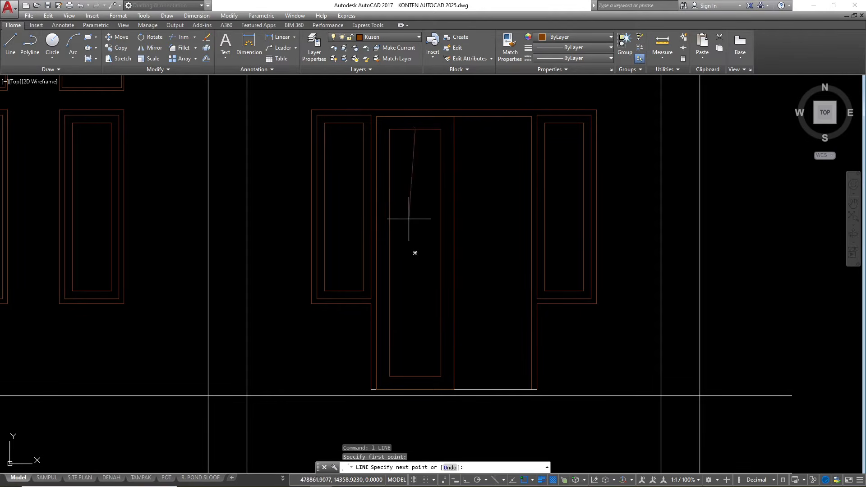
pyautogui.click(415, 376)
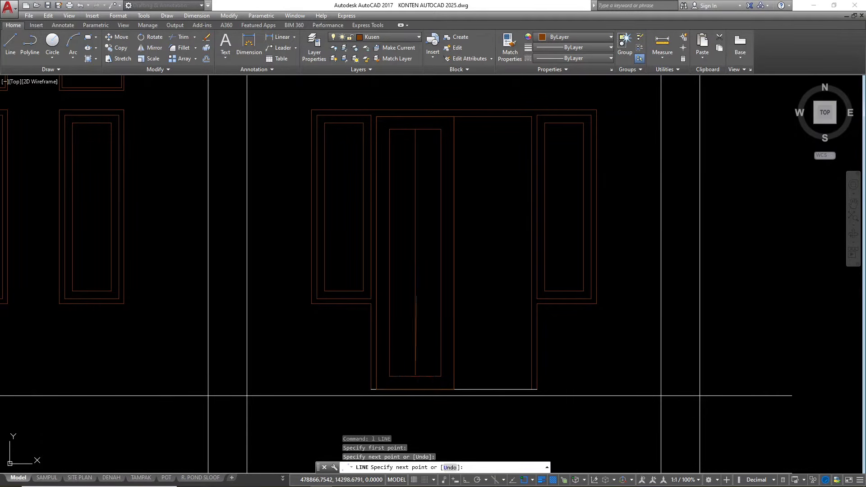
pyautogui.press('Escape')
pyautogui.press('Escape')
# - Divide the left door leaf's vertical centre line into 3 equal segments
pyautogui.write('div')
pyautogui.press('Return')
pyautogui.click(414, 266)
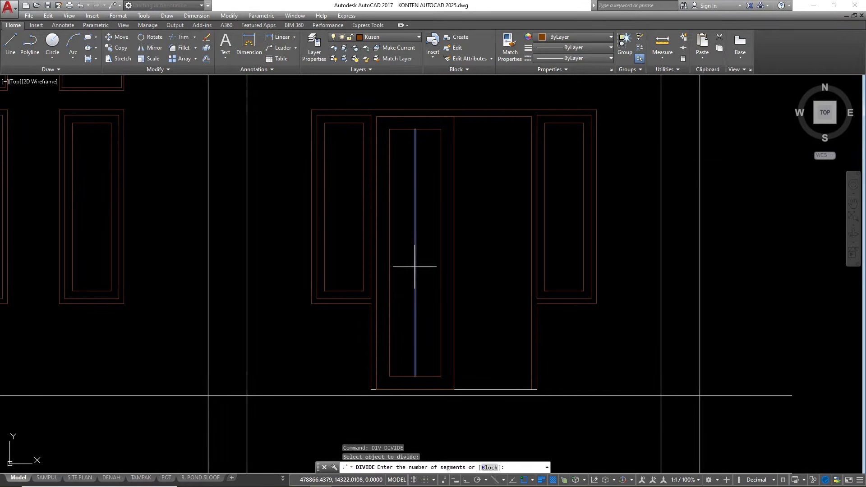
pyautogui.write('3')
pyautogui.press('Return')
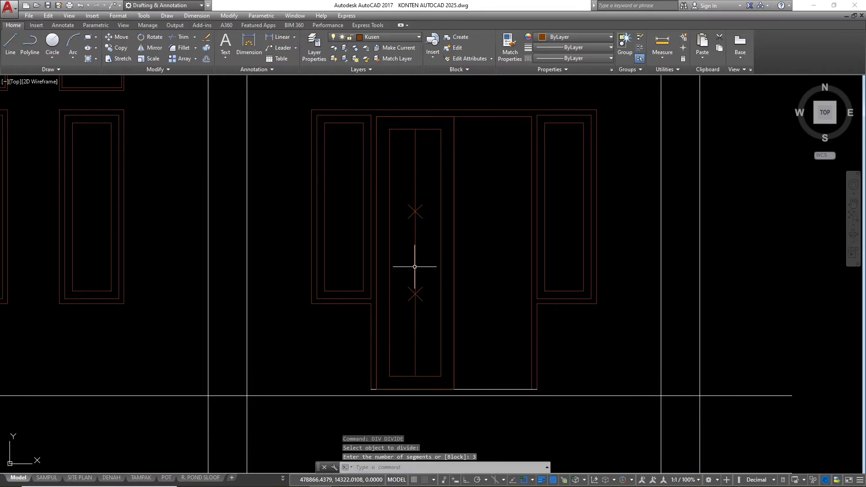
# - Draw a horizontal construction line through the upper division point on the left door leaf's centre line
pyautogui.scroll(2, 410, 242)
pyautogui.press('Escape')
pyautogui.press('Escape')
pyautogui.press('Escape')
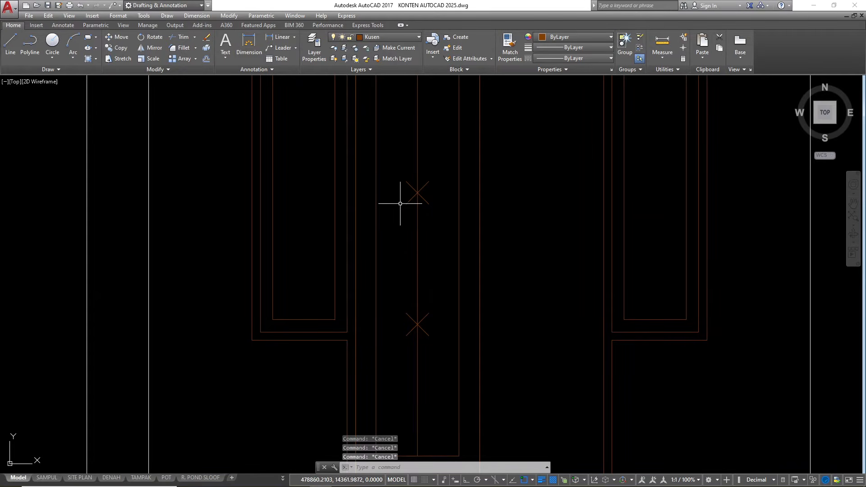
pyautogui.write('xl')
pyautogui.press('Return')
pyautogui.write('h')
pyautogui.press('Return')
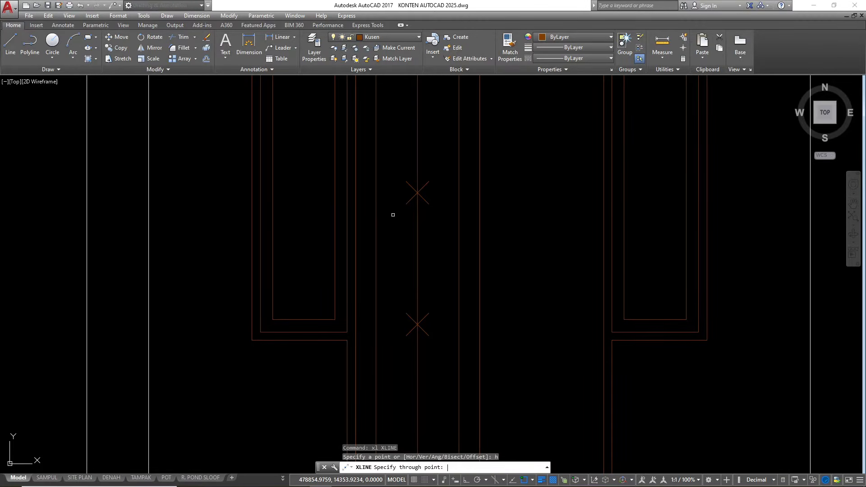
pyautogui.click(417, 193)
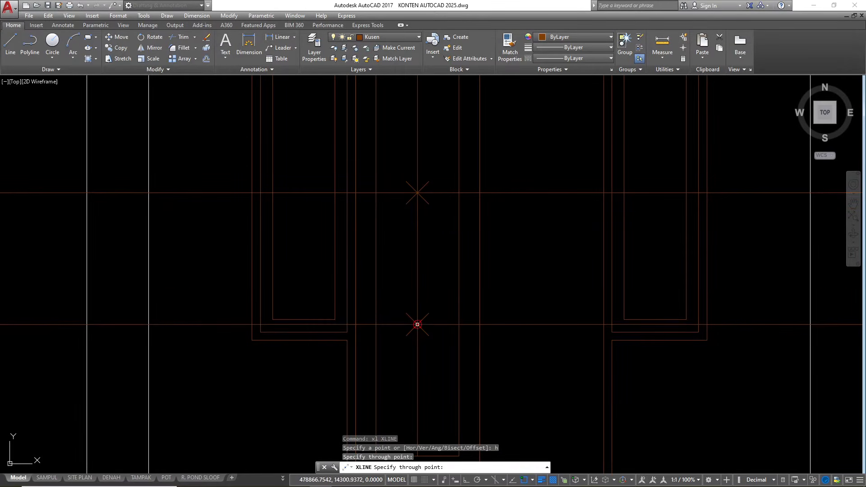
pyautogui.press('Escape')
# - Offset the horizontal construction line 5 upward and 5 downward
pyautogui.click(396, 192)
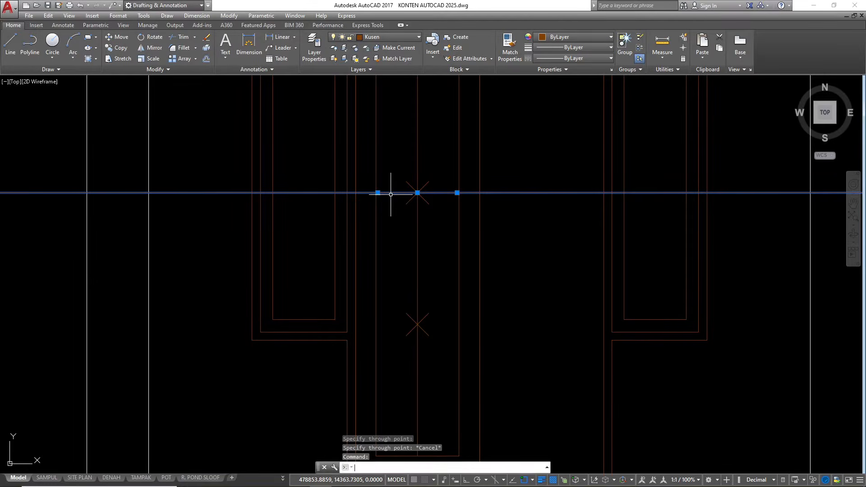
pyautogui.write('o')
pyautogui.press('Return')
pyautogui.write('5')
pyautogui.press('Return')
pyautogui.click(390, 192)
pyautogui.click(390, 186)
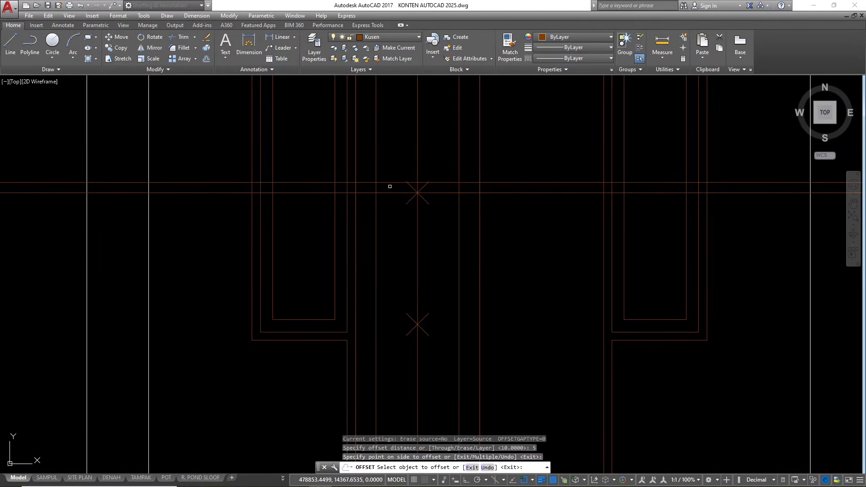
pyautogui.click(390, 191)
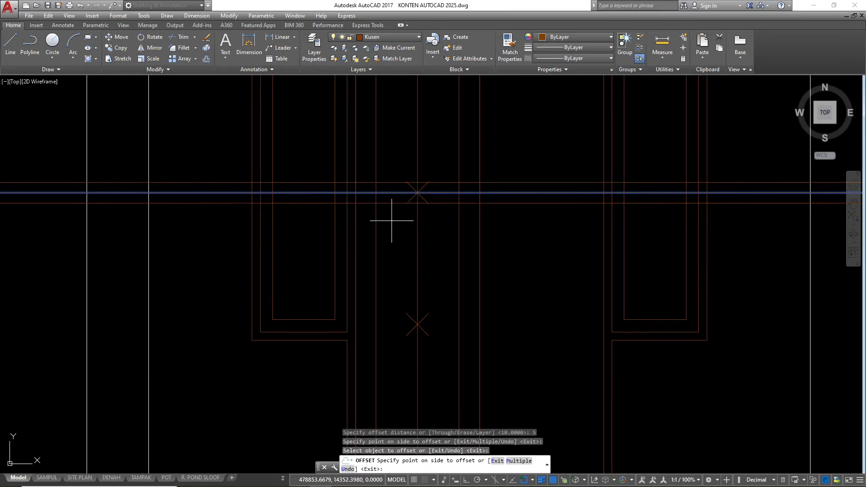
pyautogui.click(393, 200)
pyautogui.scroll(2, 396, 185)
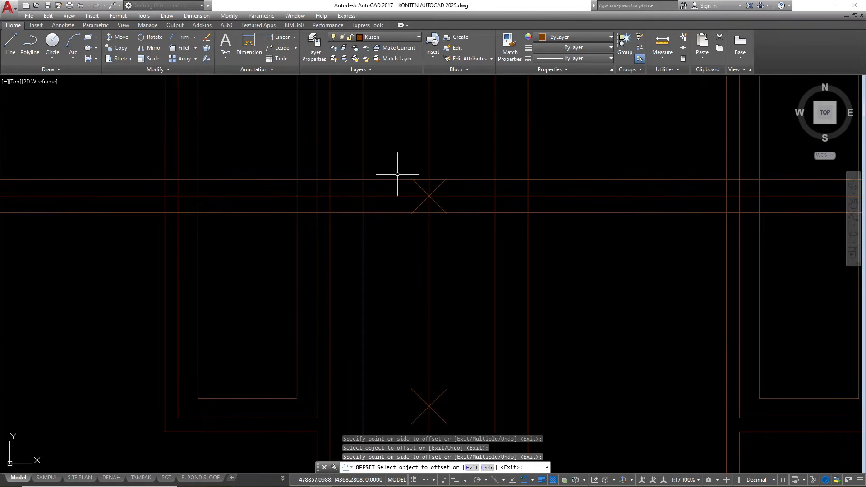
pyautogui.press('Escape')
pyautogui.press('Escape')
# - Erase the original construction line between the two offset lines
pyautogui.click(397, 193)
pyautogui.click(394, 203)
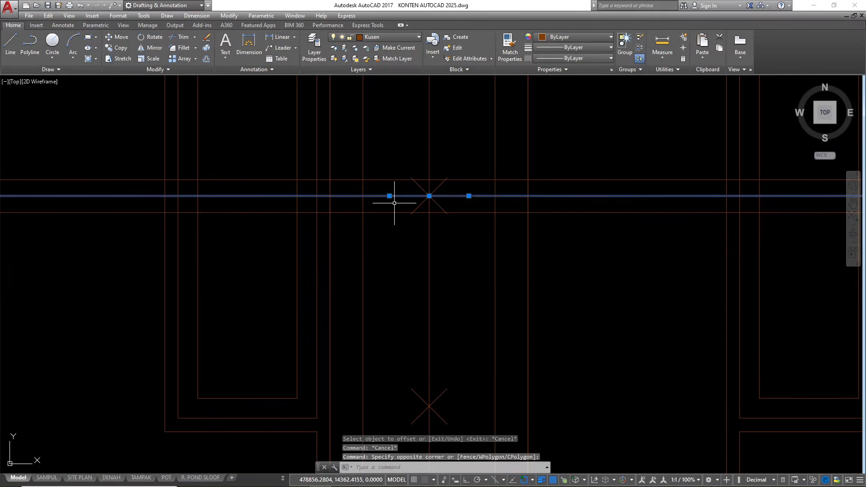
pyautogui.write('e')
pyautogui.press('Return')
pyautogui.click(396, 158)
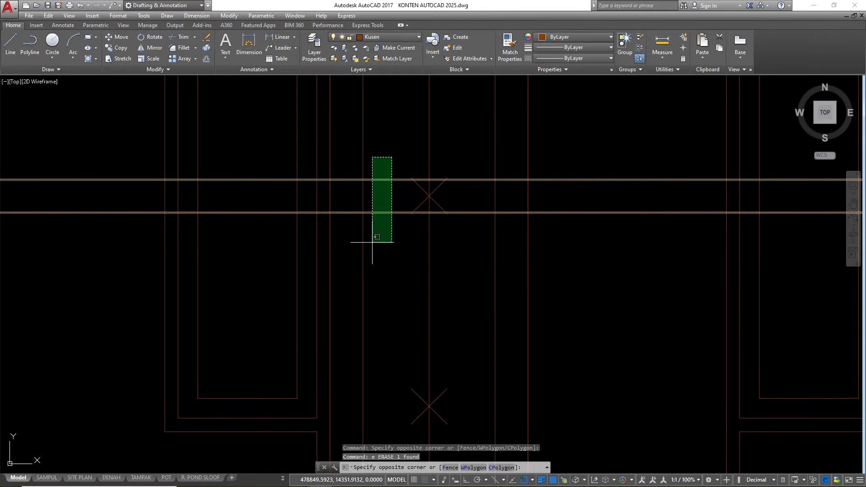
pyautogui.press('Escape')
pyautogui.press('Escape')
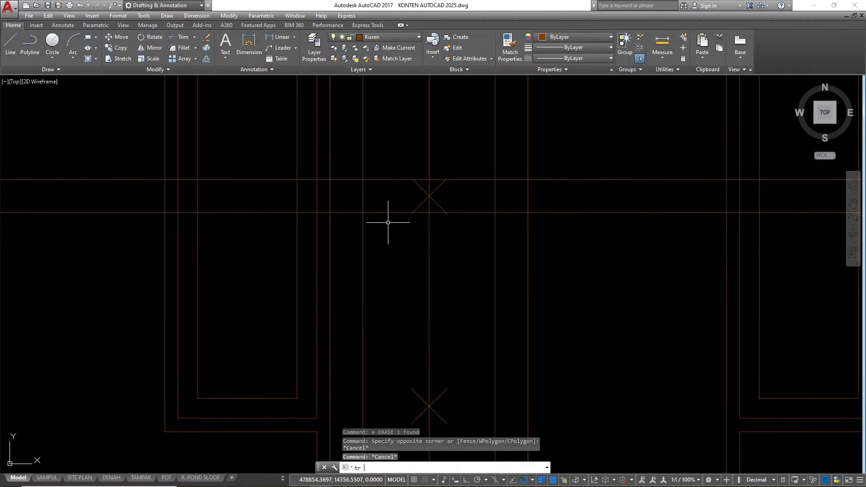
pyautogui.write('tr')
pyautogui.press('space')
pyautogui.scroll(-4, 441, 223)
pyautogui.scroll(2, 475, 223)
pyautogui.click(466, 226)
pyautogui.click(457, 177)
pyautogui.press('Escape')
pyautogui.write('tr tr')
pyautogui.click(461, 193)
pyautogui.press('Escape')
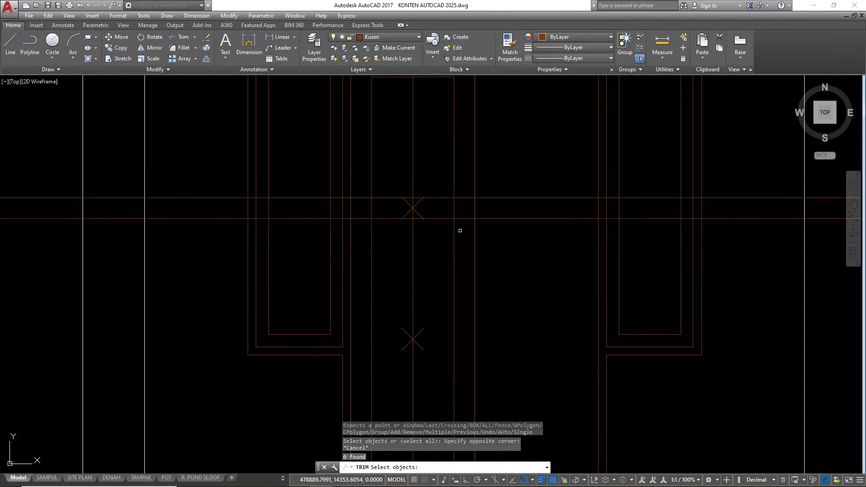
pyautogui.press('space')
pyautogui.press('Escape')
pyautogui.press('Escape')
# - Trim the two horizontal lines just outside both vertical edges of the left door leaf's inner rectangle
pyautogui.write('tr')
pyautogui.scroll(2, 486, 225)
pyautogui.click(461, 219)
pyautogui.click(452, 165)
pyautogui.click(296, 175)
pyautogui.click(284, 244)
pyautogui.scroll(-6, 413, 247)
pyautogui.press('Escape')
pyautogui.press('Escape')
pyautogui.press('Escape')
# - Erase the leftover horizontal line segments on both sides of the left door leaf's inner rectangle
pyautogui.click(454, 245)
pyautogui.click(445, 205)
pyautogui.click(314, 249)
pyautogui.click(306, 206)
pyautogui.write('e')
pyautogui.press('space')
# - Copy the pair of horizontal lines from the upper division point to the lower division point
pyautogui.scroll(5, 410, 244)
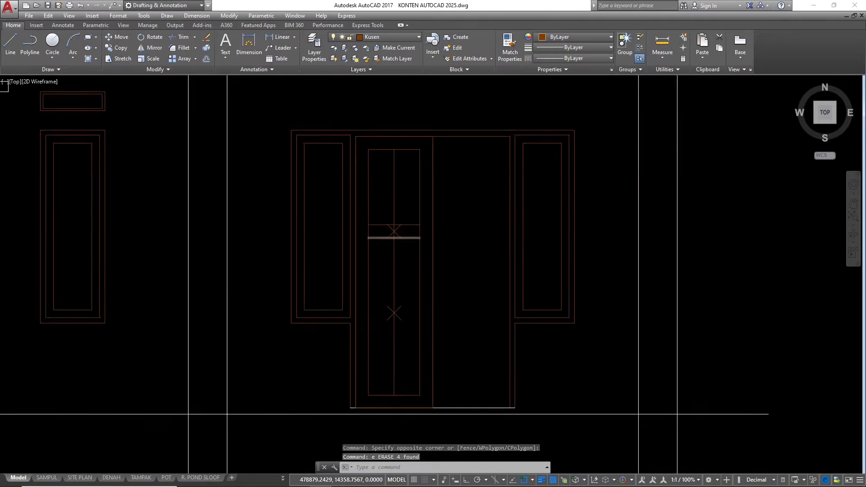
pyautogui.click(396, 193)
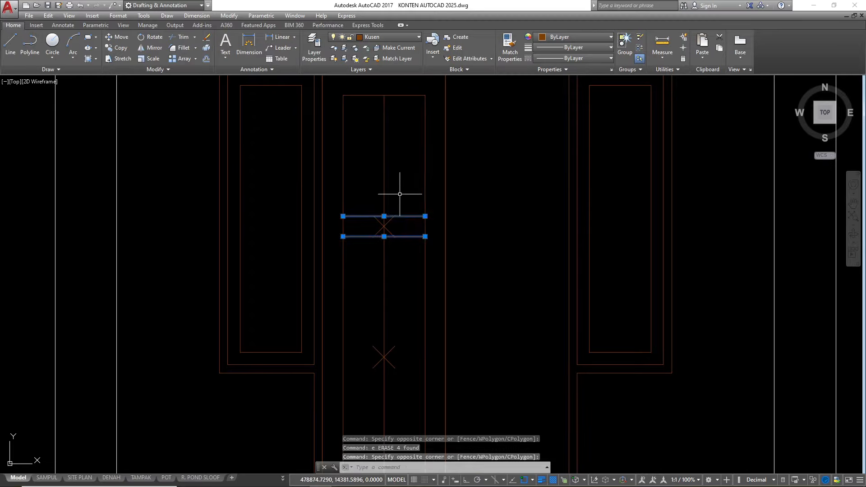
pyautogui.write('co')
pyautogui.press('space')
pyautogui.scroll(2, 387, 216)
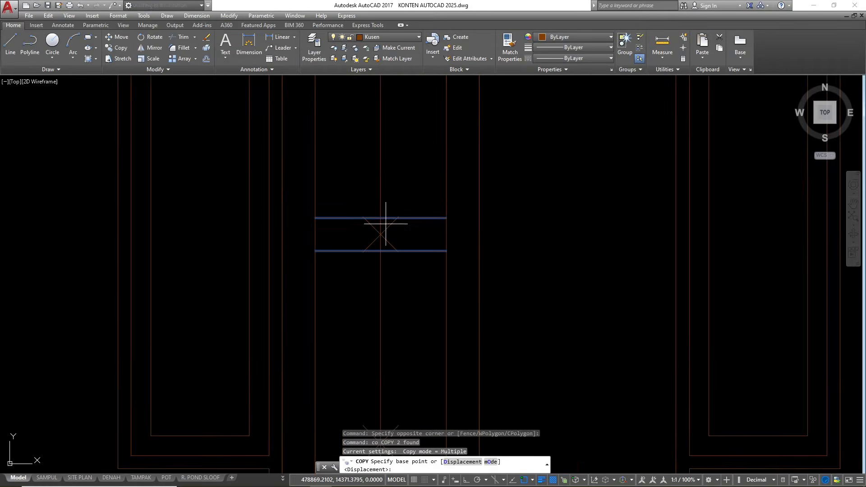
pyautogui.click(380, 234)
pyautogui.scroll(-3, 381, 188)
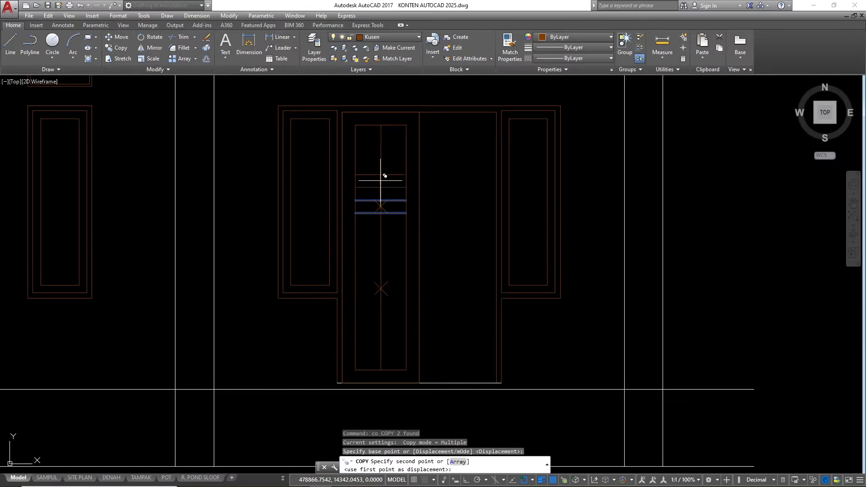
pyautogui.scroll(2, 380, 287)
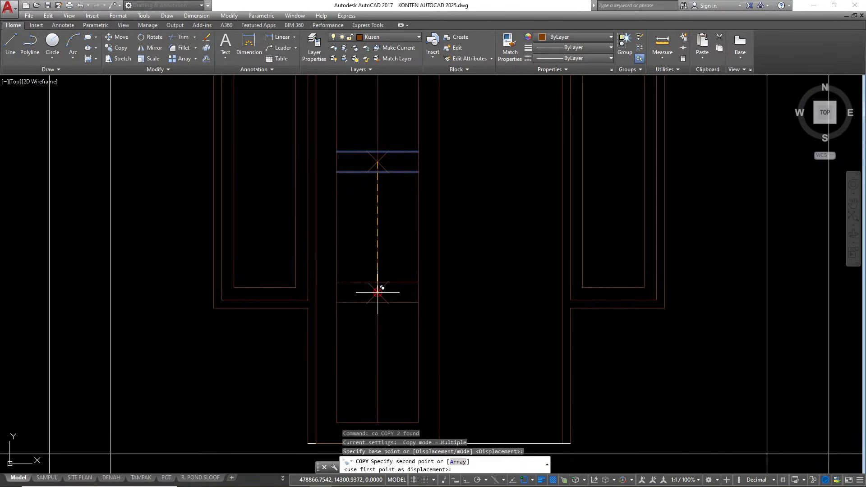
pyautogui.click(377, 292)
pyautogui.press('Escape')
pyautogui.press('Escape')
pyautogui.press('Escape')
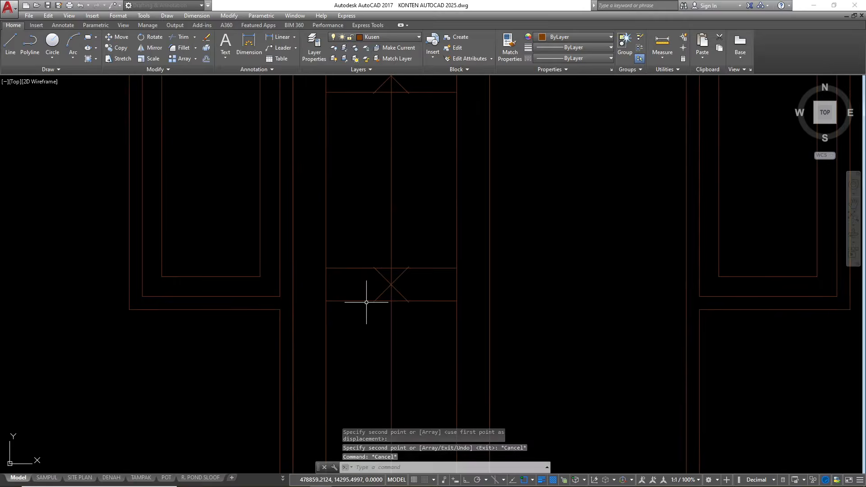
# - Erase the two division point markers and the vertical centre line inside the left door leaf
pyautogui.click(366, 130)
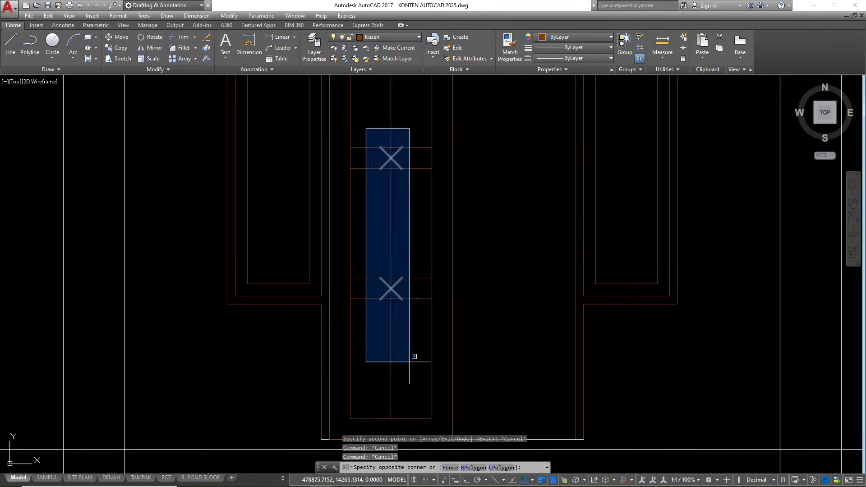
pyautogui.click(410, 382)
pyautogui.write('e')
pyautogui.press('Return')
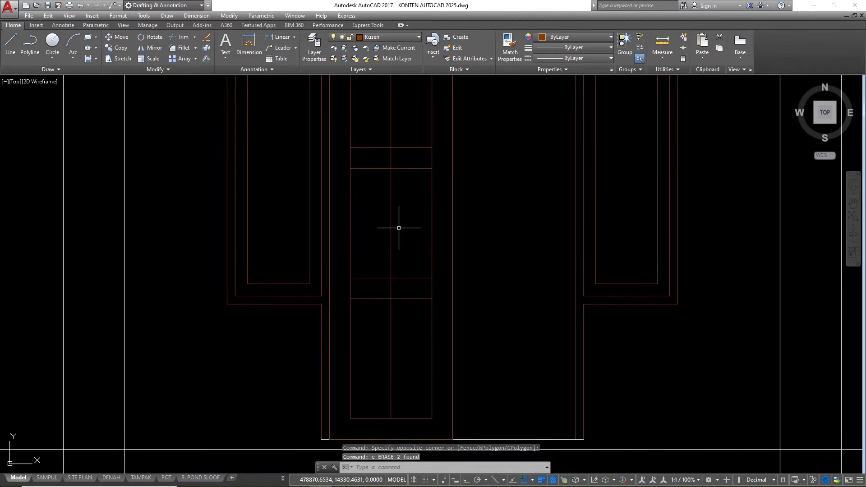
pyautogui.click(391, 224)
pyautogui.write('e')
pyautogui.press('Return')
# - Trim the inner rectangle's vertical edges between each pair of horizontal lines, splitting the left leaf into three panels
pyautogui.scroll(-4, 443, 225)
pyautogui.scroll(4, 443, 224)
pyautogui.scroll(2, 456, 250)
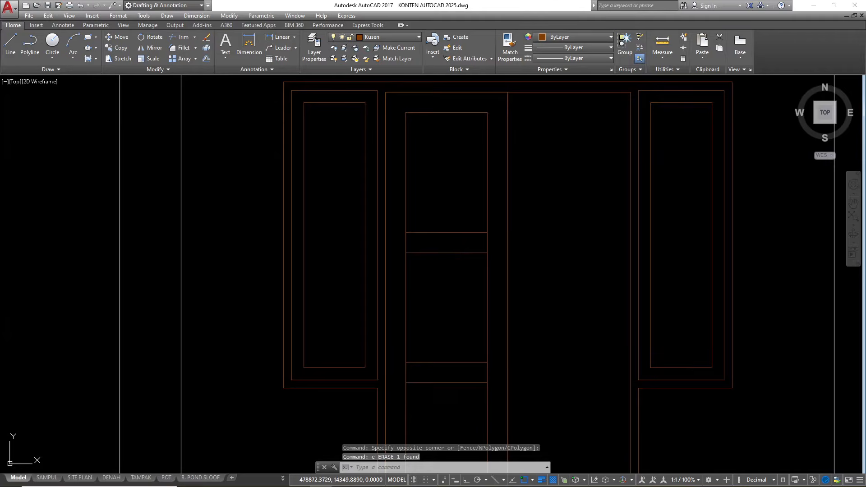
pyautogui.write('tr')
pyautogui.press('Return')
pyautogui.scroll(2, 489, 235)
pyautogui.click(493, 244)
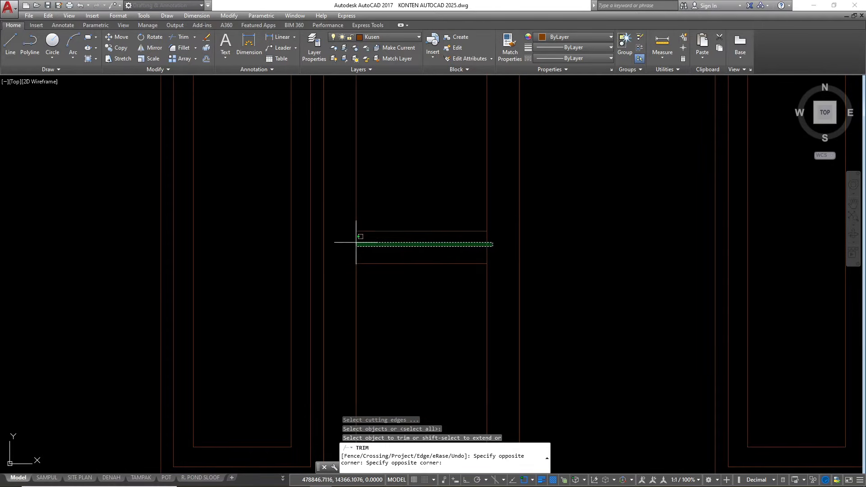
pyautogui.click(355, 242)
pyautogui.scroll(-2, 375, 199)
pyautogui.scroll(-2, 416, 309)
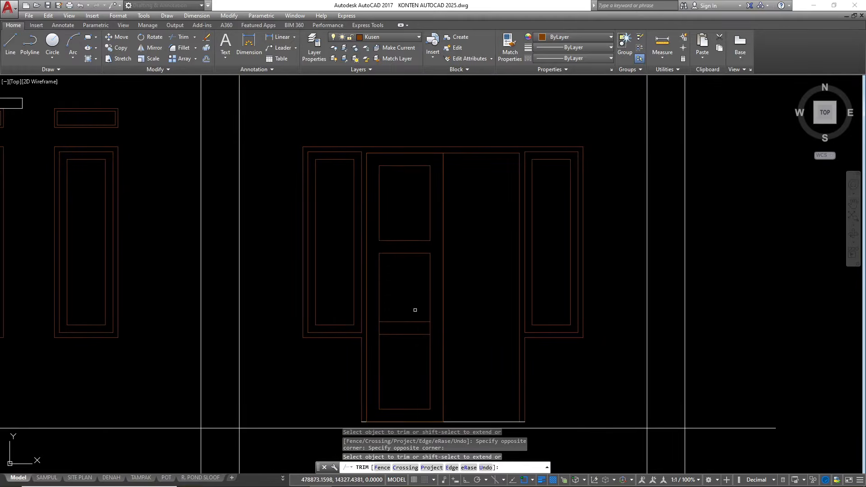
pyautogui.click(415, 309)
pyautogui.scroll(2, 415, 309)
pyautogui.click(435, 325)
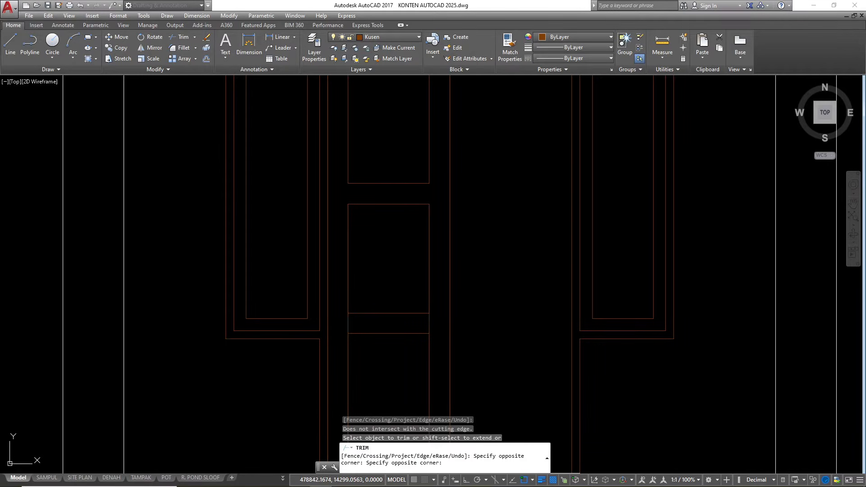
pyautogui.scroll(-3, 369, 225)
pyautogui.press('Escape')
pyautogui.press('Escape')
# - Draw a rectangle over the left leaf's top panel, from its upper-left to its lower-right corner
pyautogui.write('rec')
pyautogui.press('Return')
pyautogui.scroll(4, 363, 215)
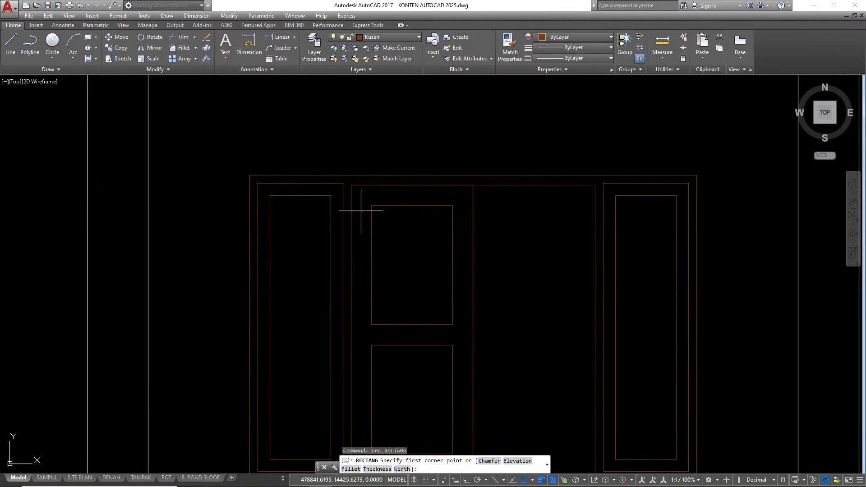
pyautogui.click(371, 205)
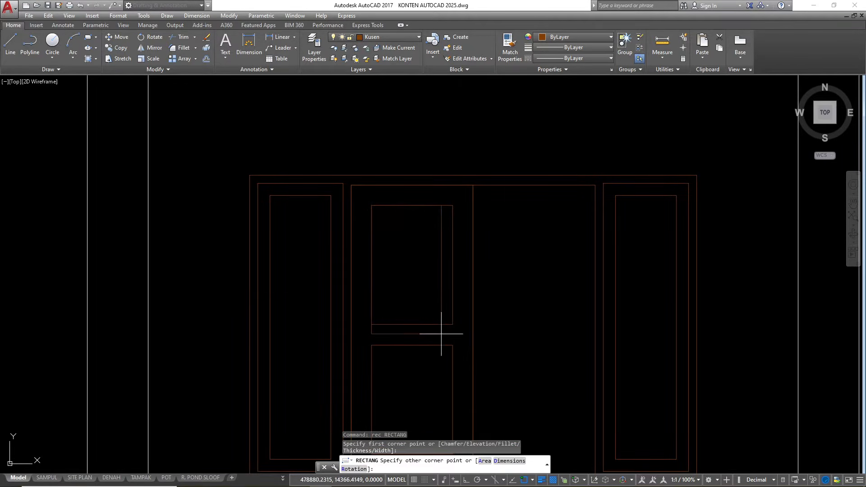
pyautogui.click(452, 325)
# - Offset the top panel's rectangle 3 inward
pyautogui.click(452, 297)
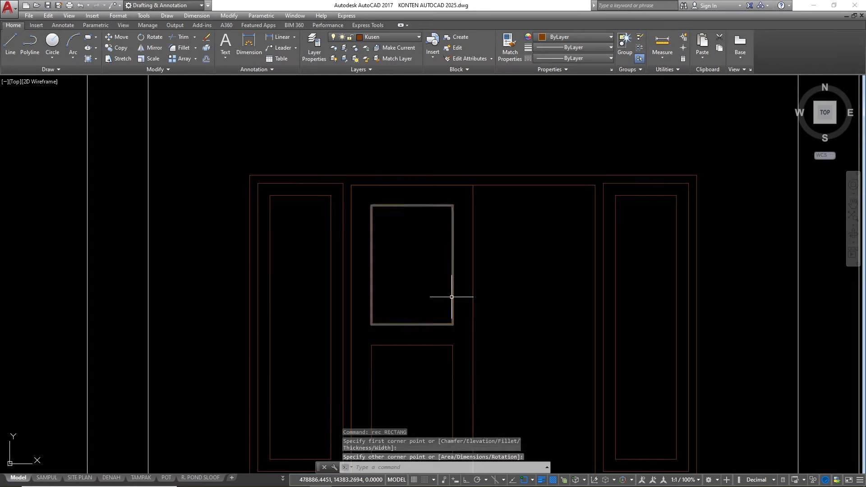
pyautogui.write('o')
pyautogui.press('Return')
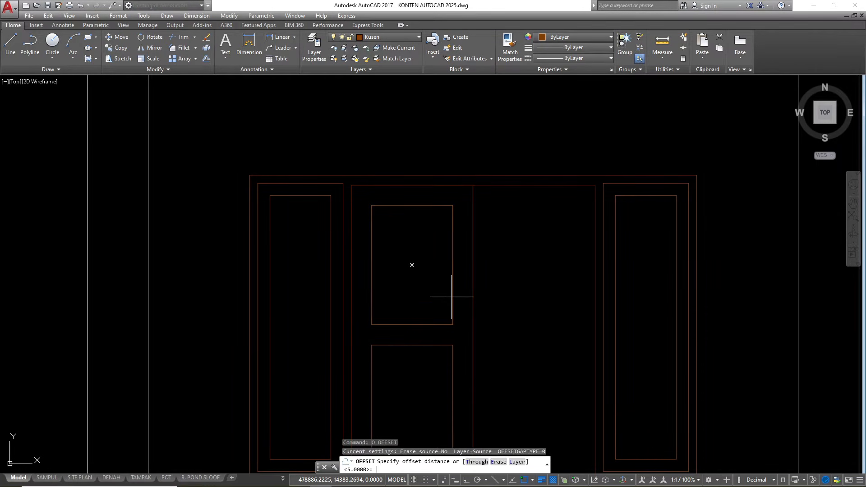
pyautogui.write('3')
pyautogui.press('Return')
pyautogui.click(398, 257)
pyautogui.press('Escape')
# - Draw a diagonal line joining the outer and inner rectangles at the top panel's upper-left corner
pyautogui.scroll(2, 389, 229)
pyautogui.write('l')
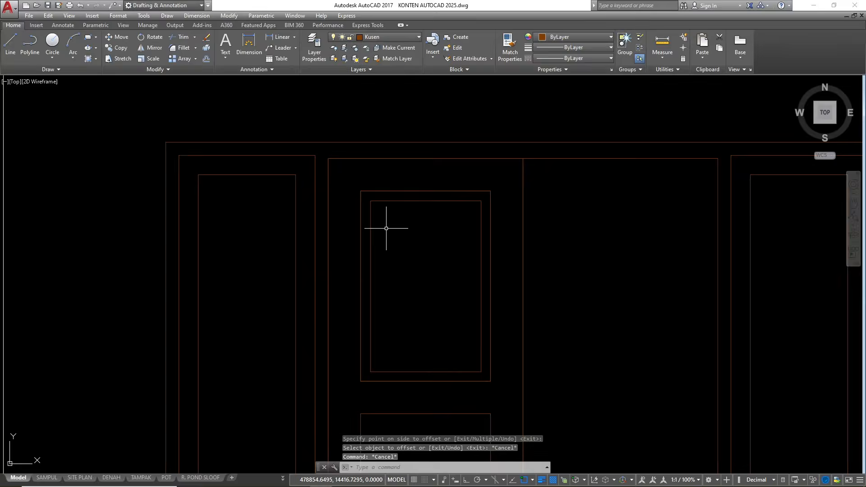
pyautogui.press('Return')
pyautogui.click(360, 190)
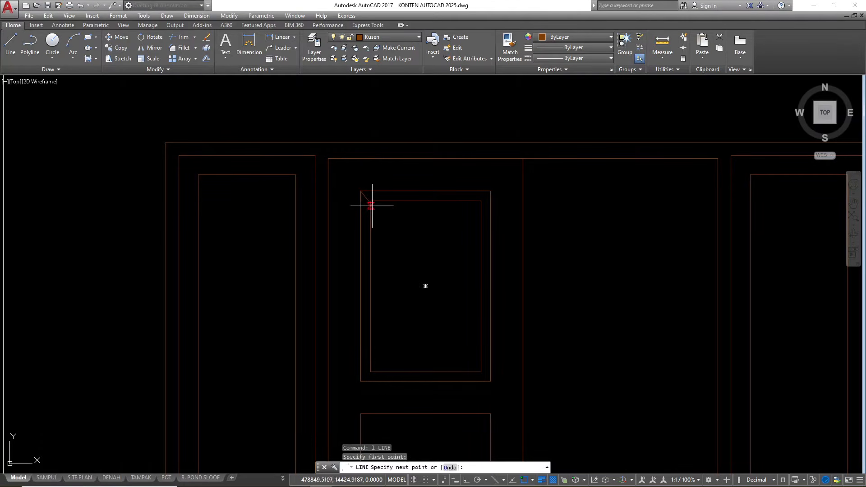
pyautogui.click(371, 201)
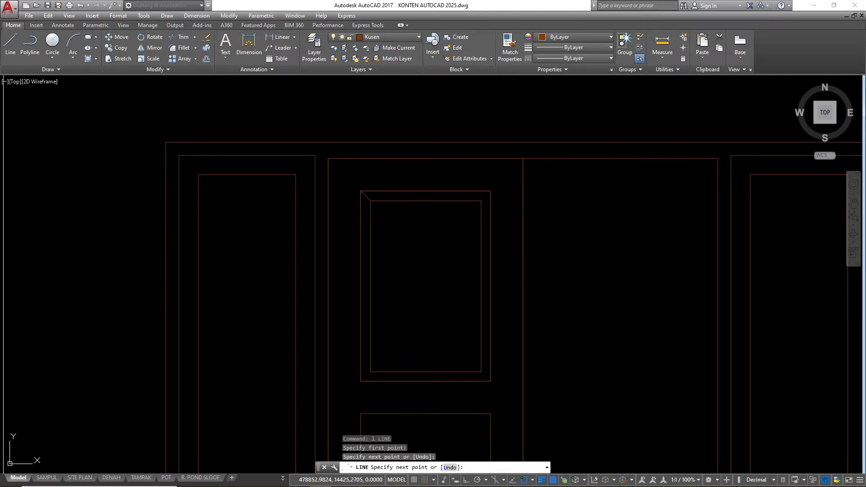
pyautogui.press('Return')
# - Draw a diagonal line joining the outer and inner rectangles at the top panel's upper-right corner
pyautogui.press('Return')
pyautogui.scroll(1, 491, 191)
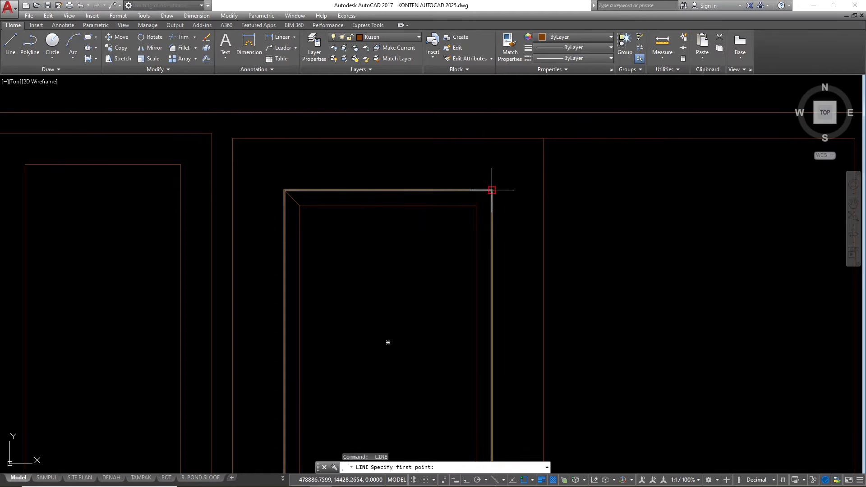
pyautogui.click(491, 190)
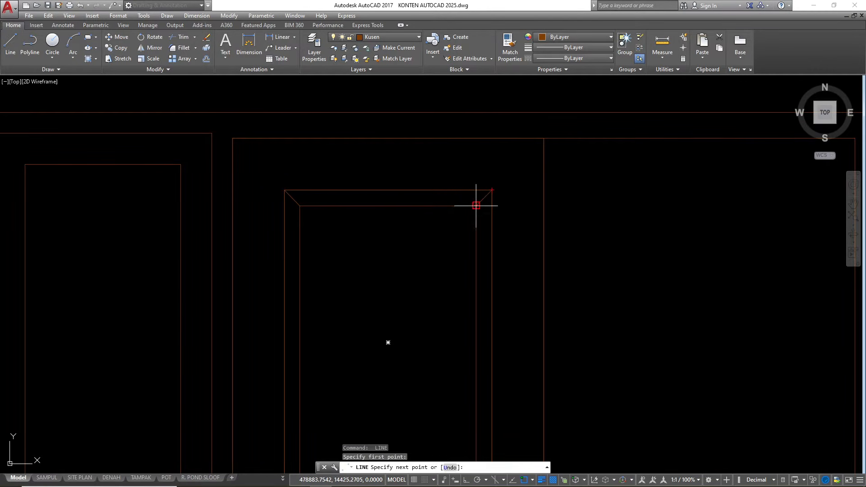
pyautogui.click(476, 205)
pyautogui.scroll(-3, 441, 189)
pyautogui.press('Escape')
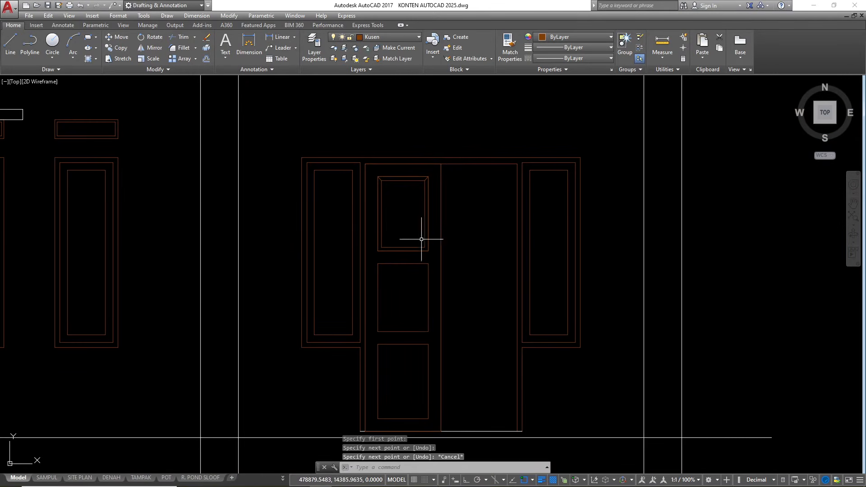
# - Draw a diagonal line joining the inner and outer rectangles at the top panel's lower-right corner
pyautogui.scroll(3, 422, 246)
pyautogui.press('Return')
pyautogui.scroll(2, 423, 247)
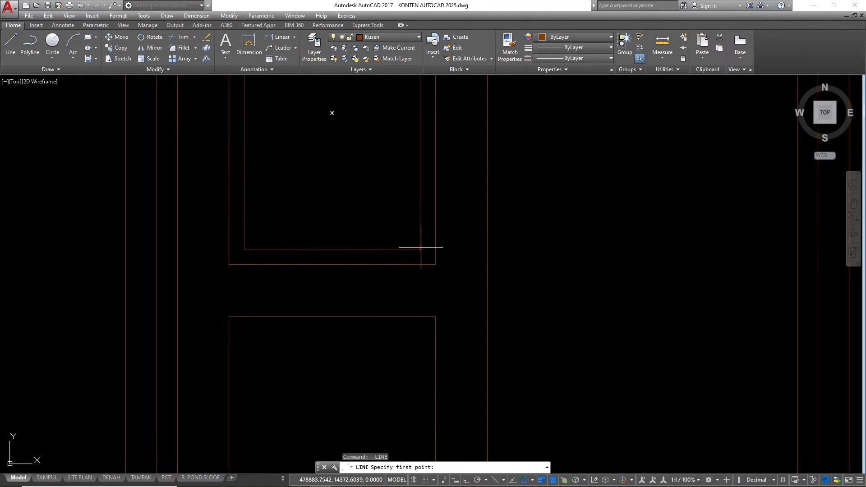
pyautogui.click(420, 249)
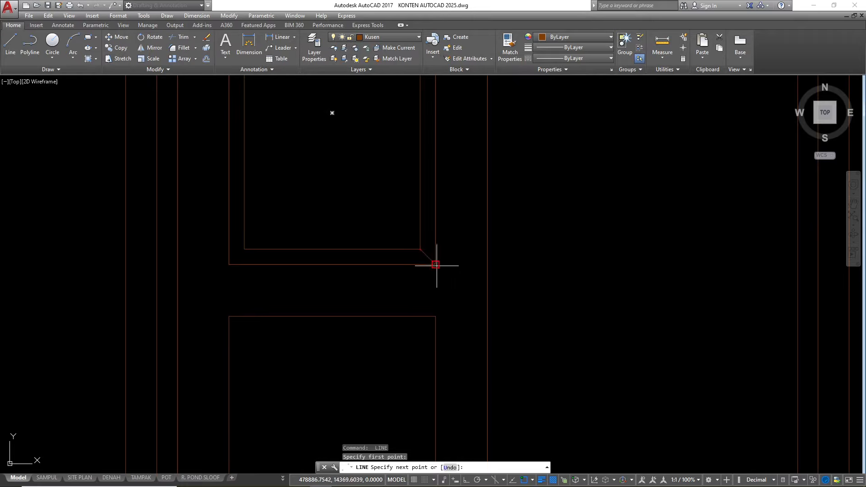
pyautogui.click(435, 264)
pyautogui.press('Return')
# - Draw a diagonal line joining the outer and inner rectangles at the top panel's lower-left corner
pyautogui.press('Return')
pyautogui.click(229, 264)
pyautogui.click(244, 249)
pyautogui.scroll(-3, 360, 275)
pyautogui.press('Escape')
pyautogui.press('Escape')
# - Copy the top panel's inner rectangle, four corner diagonals and bottom edge onto the left leaf's bottom panel, aligned at the upper-left corner
pyautogui.scroll(2, 321, 154)
pyautogui.click(262, 137)
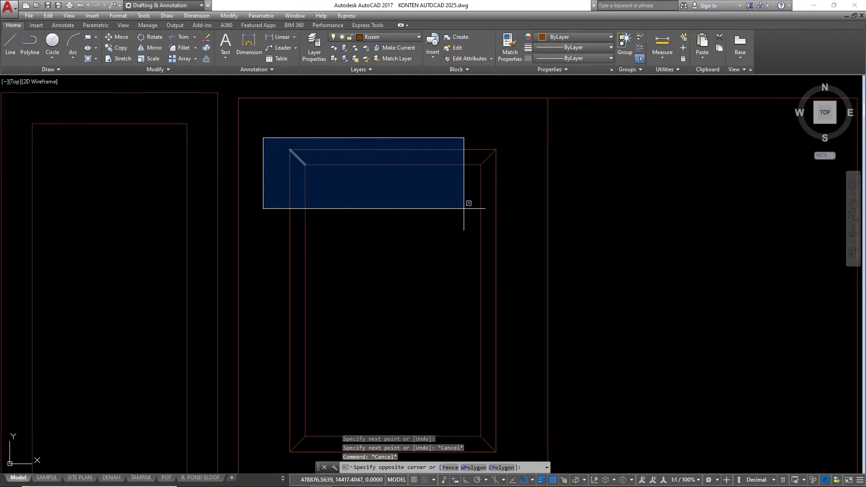
pyautogui.click(513, 235)
pyautogui.click(476, 228)
pyautogui.click(443, 246)
pyautogui.click(489, 289)
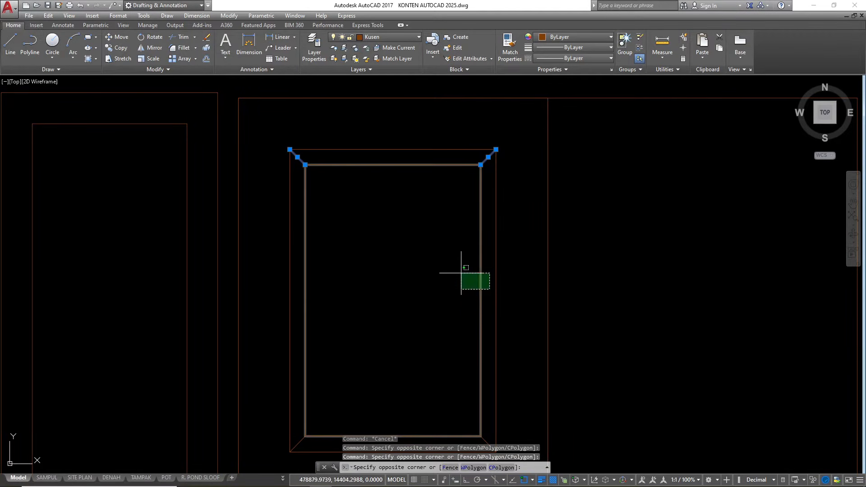
pyautogui.click(462, 268)
pyautogui.scroll(-2, 377, 184)
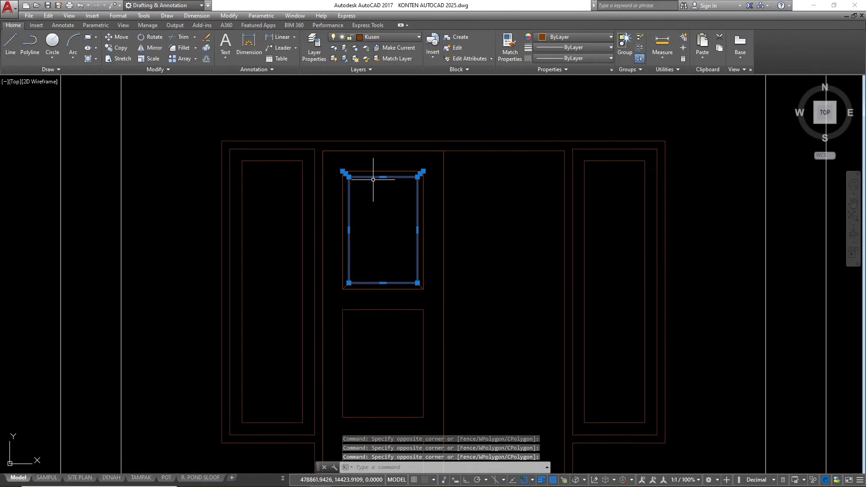
pyautogui.click(332, 268)
pyautogui.click(429, 295)
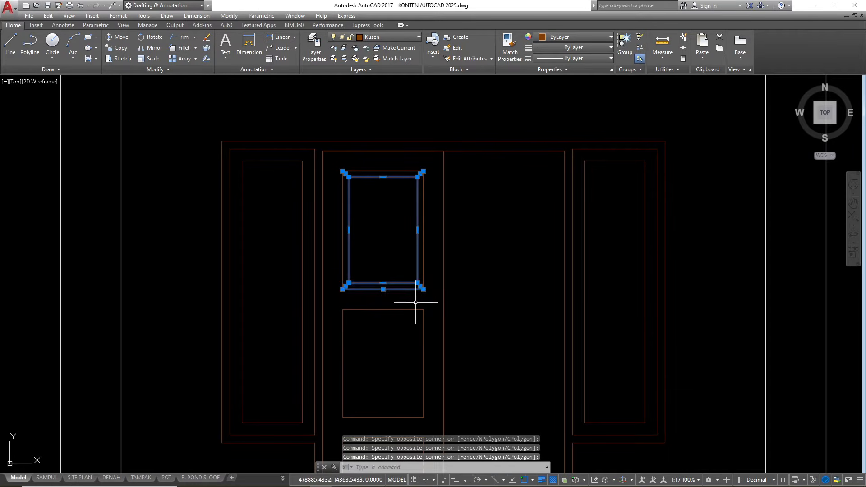
pyautogui.write('co')
pyautogui.press('Return')
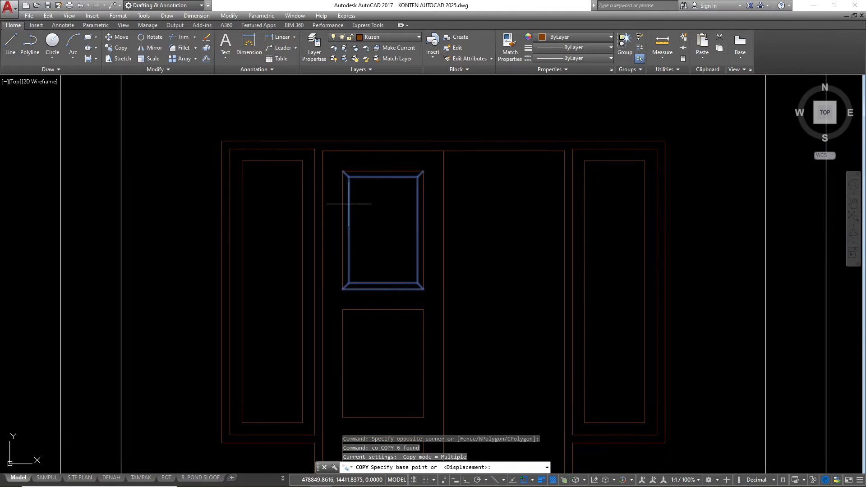
pyautogui.scroll(4, 323, 135)
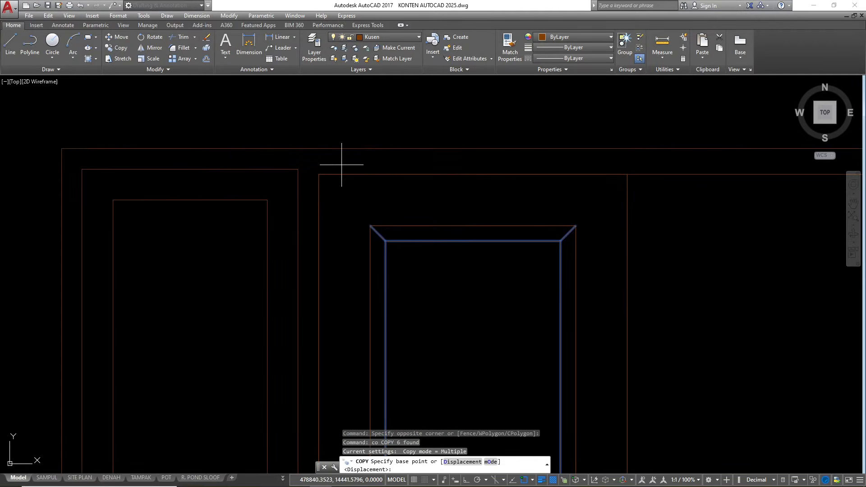
pyautogui.click(370, 225)
pyautogui.scroll(-8, 343, 120)
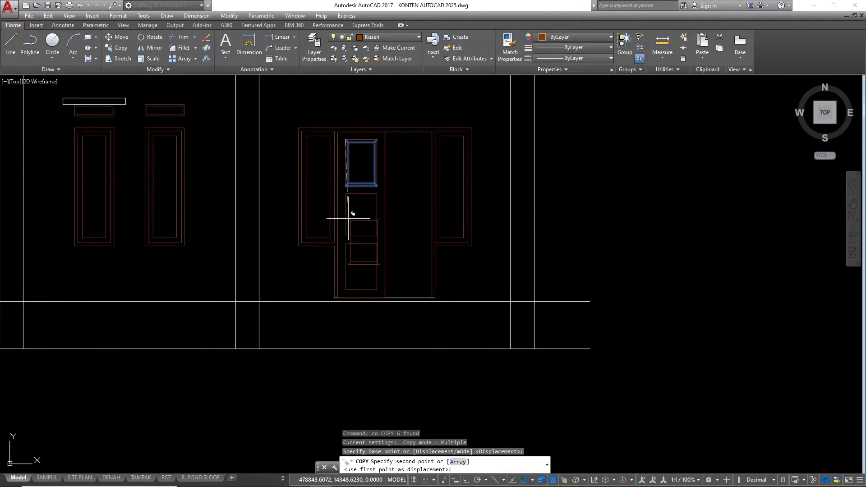
pyautogui.scroll(4, 347, 241)
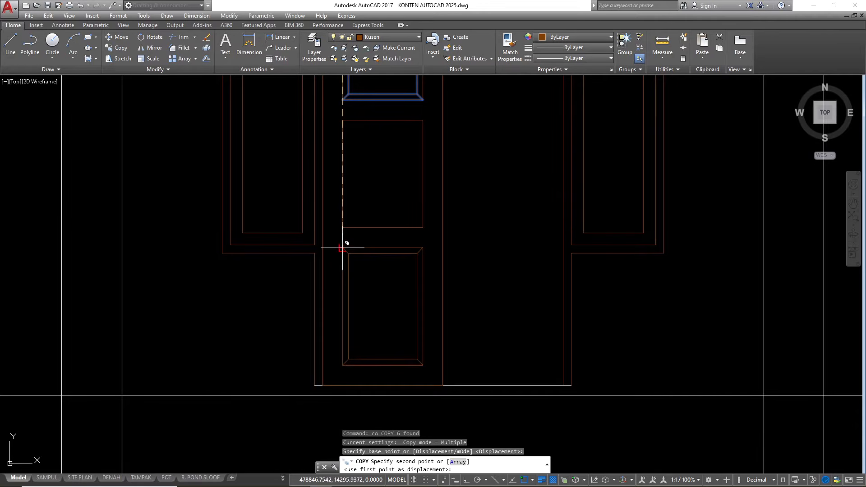
pyautogui.click(342, 247)
# - Place another copy of the frame lines on the left leaf's middle panel, aligned at its upper-left corner
pyautogui.scroll(-4, 344, 245)
pyautogui.scroll(4, 340, 263)
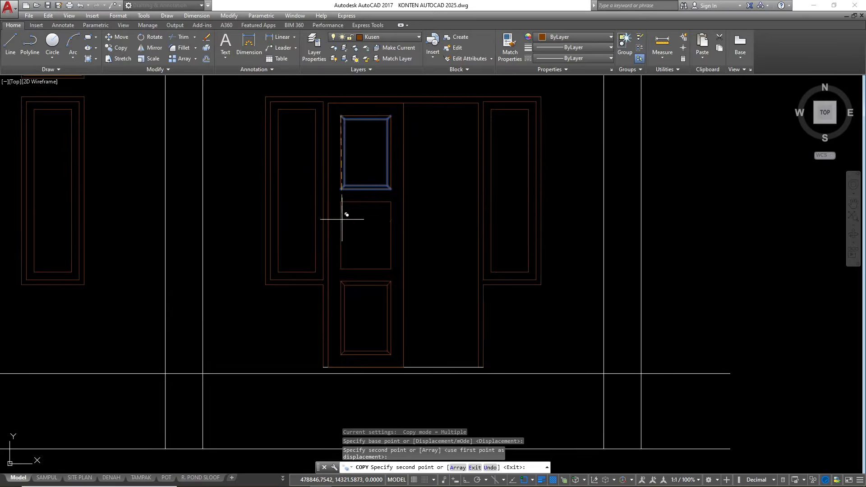
pyautogui.click(339, 194)
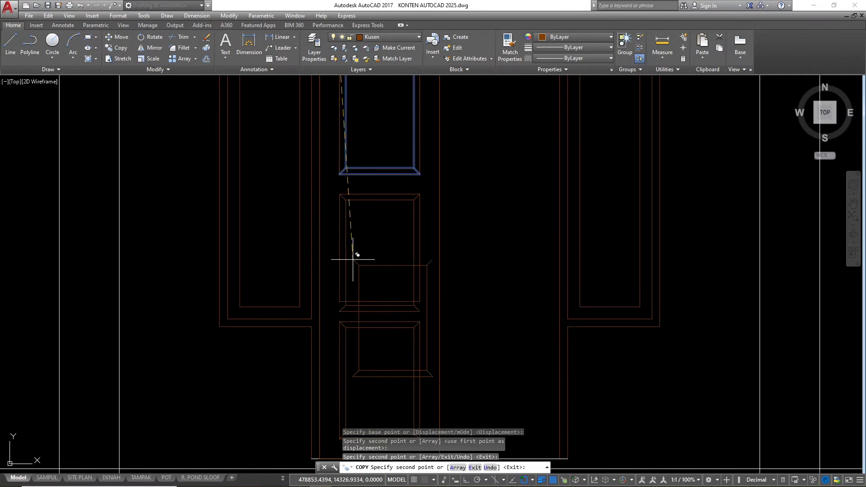
pyautogui.press('Escape')
# - Move the copied lower diagonals and bottom edge up to the middle panel's lower-right corner
pyautogui.scroll(4, 369, 321)
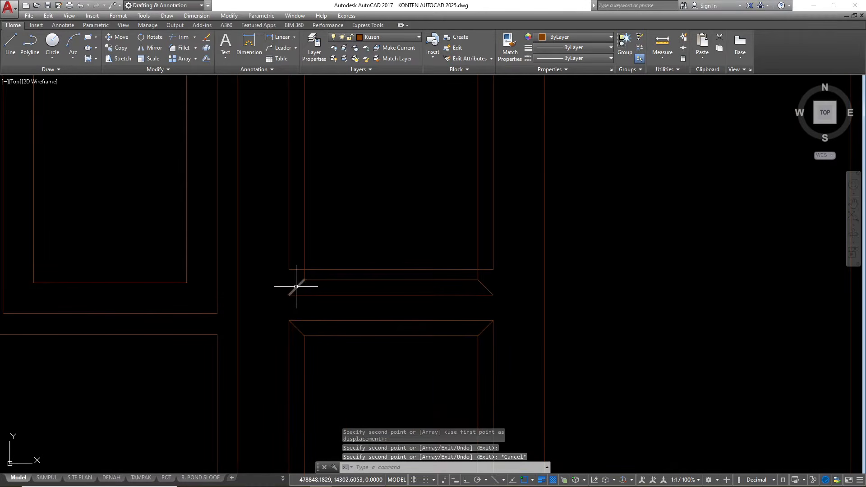
pyautogui.click(280, 277)
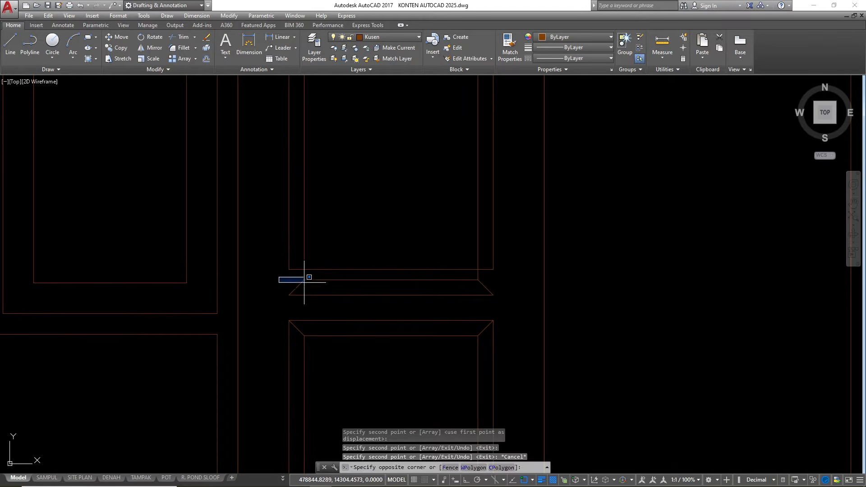
pyautogui.click(524, 308)
pyautogui.write('m')
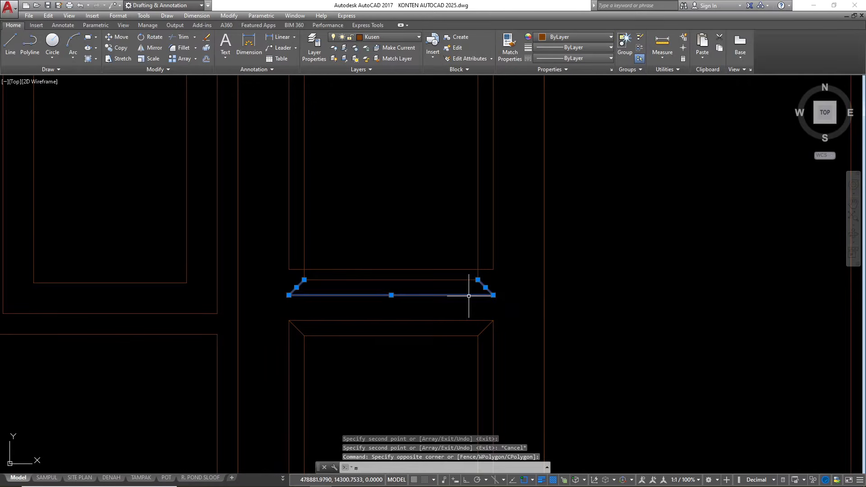
pyautogui.press('Return')
pyautogui.click(493, 296)
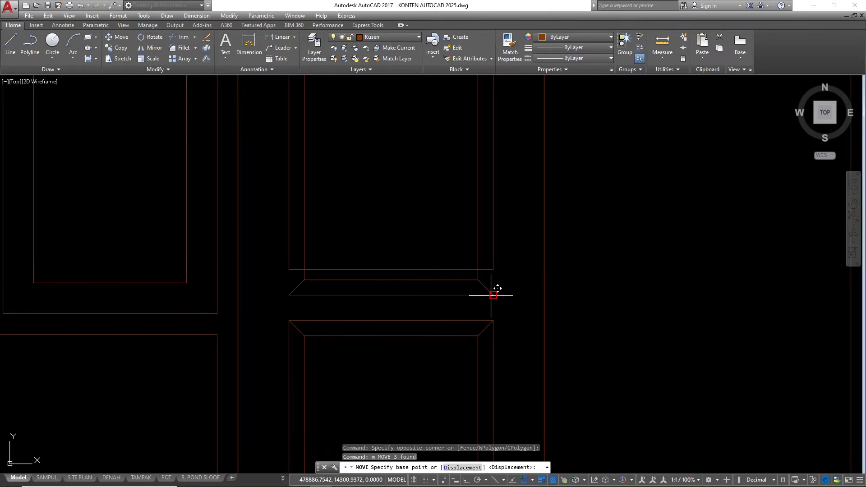
pyautogui.click(493, 270)
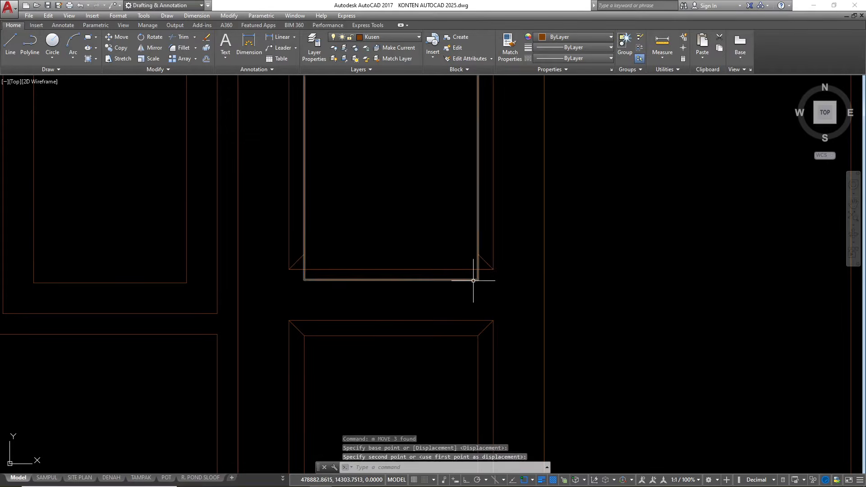
# - Stretch the bottom edge of the middle panel's inner rectangle to the panel's bottom edge, and raise it a further 3
pyautogui.click(440, 280)
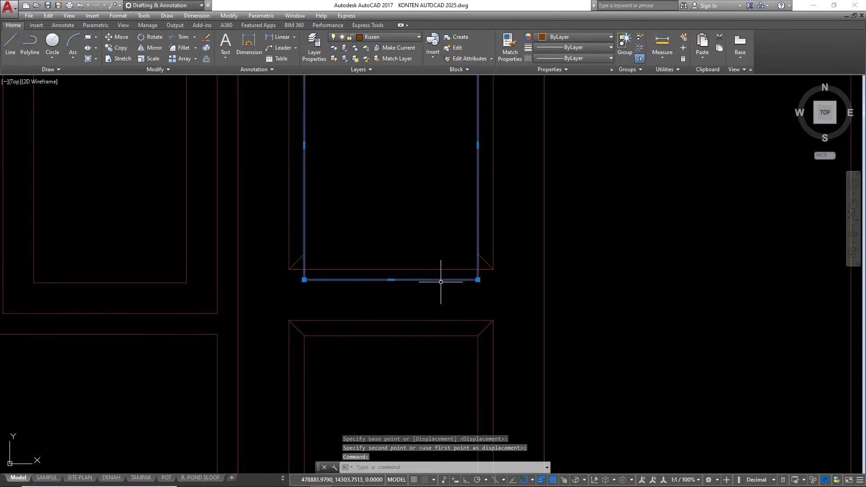
pyautogui.click(390, 280)
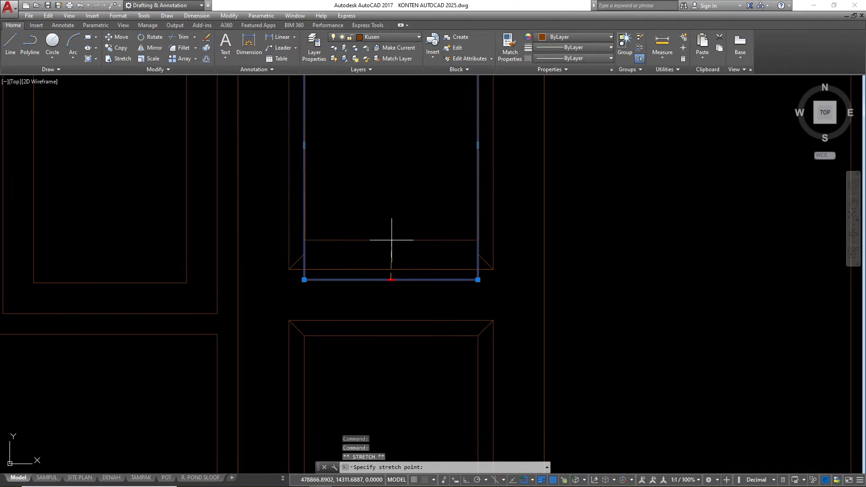
pyautogui.click(391, 270)
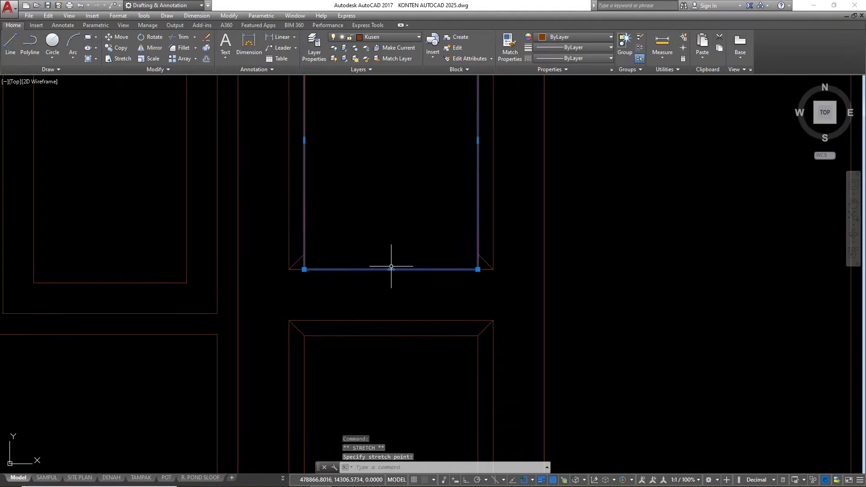
pyautogui.click(391, 269)
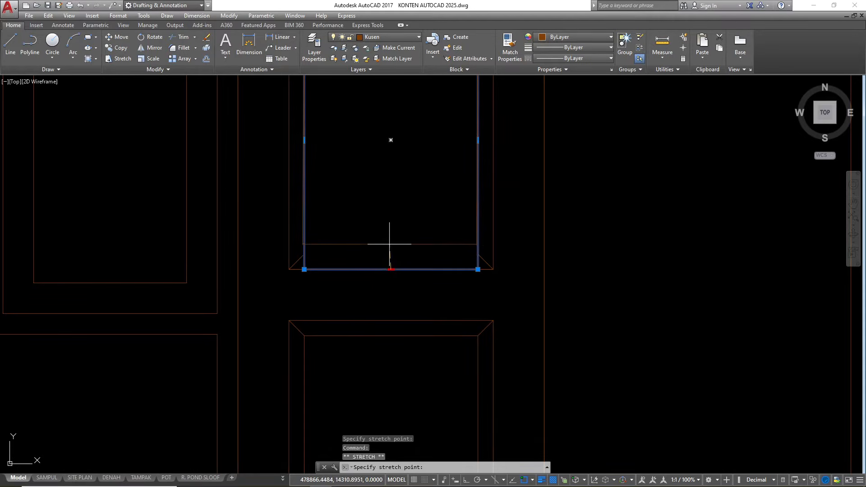
pyautogui.write('3')
pyautogui.press('Escape')
pyautogui.scroll(-5, 390, 245)
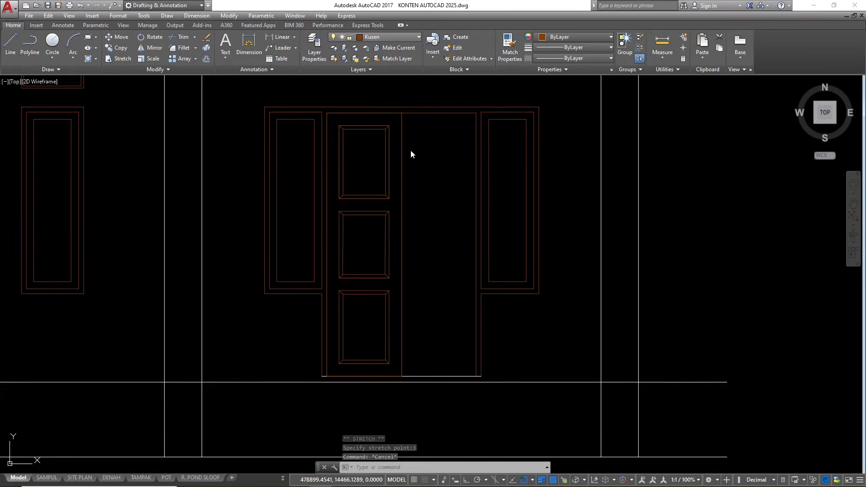
# - Make Dinding the current layer
pyautogui.press('d')
pyautogui.click(381, 92)
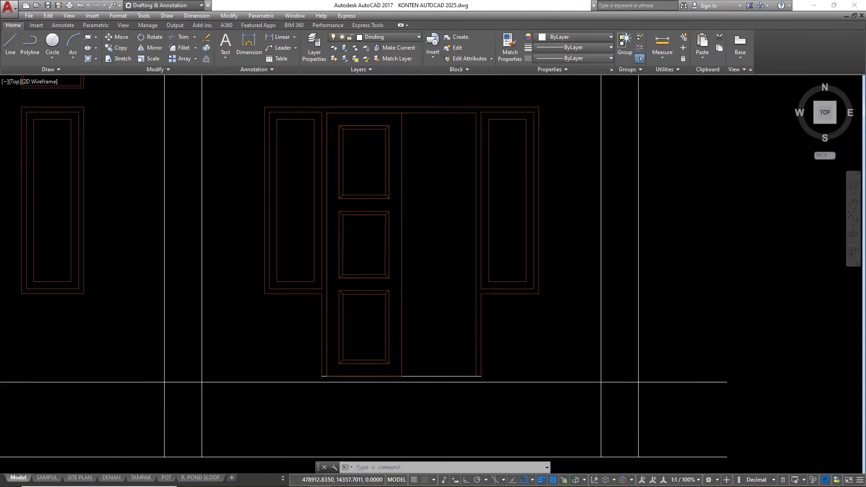
pyautogui.scroll(5, 409, 219)
pyautogui.write('rec')
pyautogui.press('Return')
pyautogui.click(400, 193)
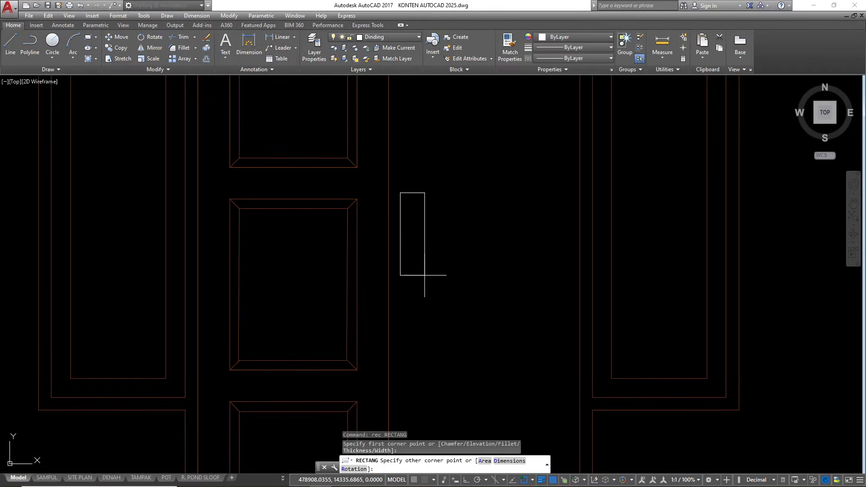
pyautogui.write('d')
pyautogui.press('Return')
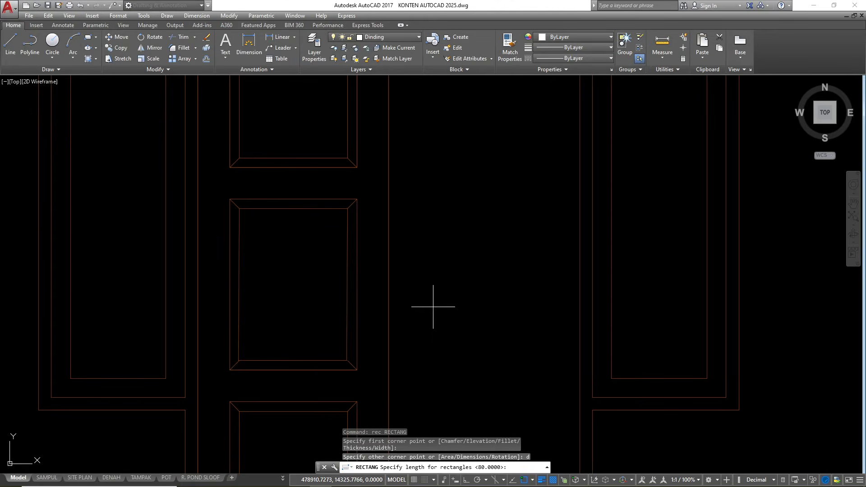
pyautogui.write('30')
pyautogui.press('Return')
pyautogui.write('3')
pyautogui.press('Return')
pyautogui.press('Escape')
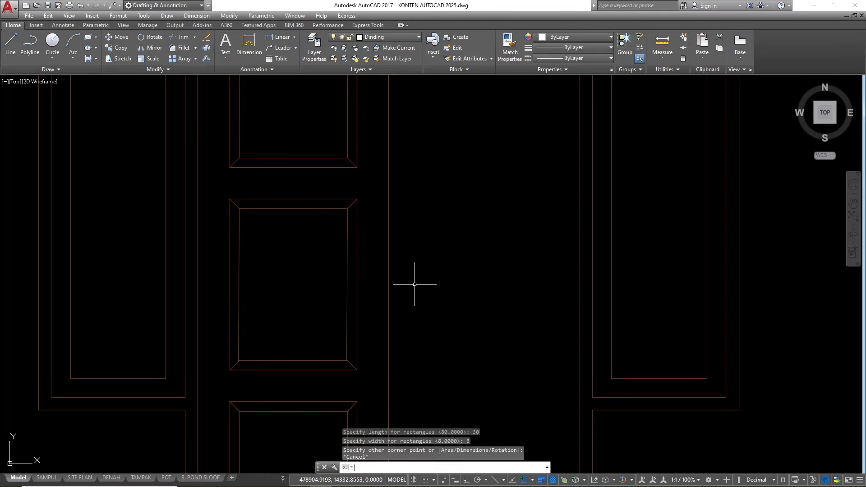
# - Draw a handle rectangle with length 3 and width 30 just right of the line between the door leaves
pyautogui.write('rec')
pyautogui.press('Return')
pyautogui.click(408, 190)
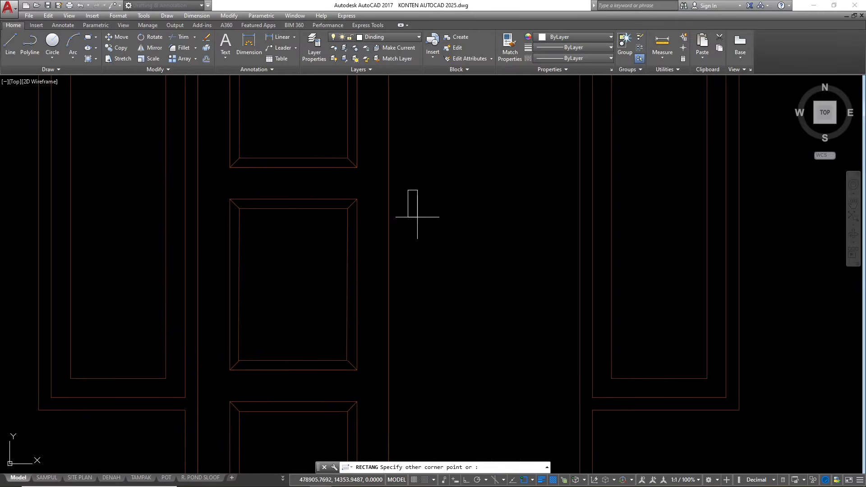
pyautogui.write('d')
pyautogui.press('Return')
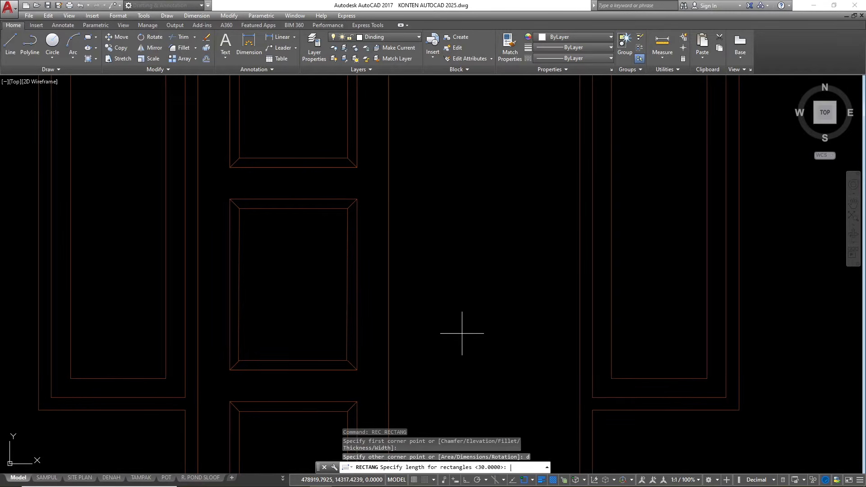
pyautogui.write('3')
pyautogui.press('Return')
pyautogui.write('30')
pyautogui.press('Return')
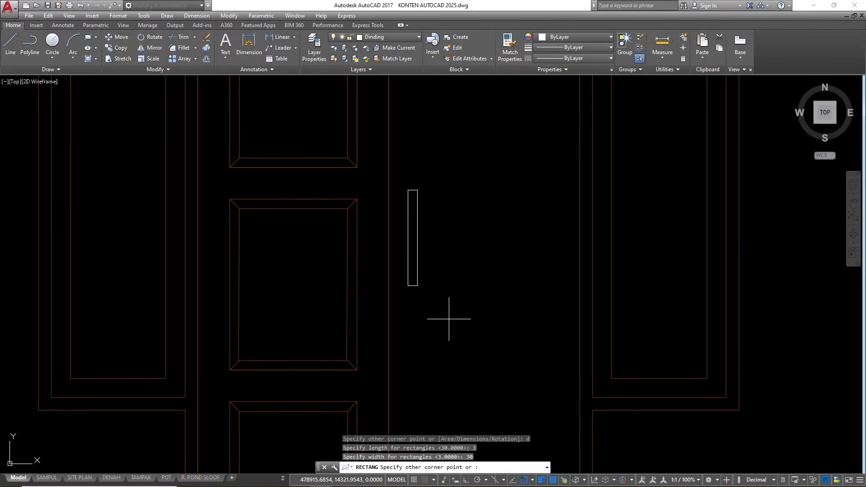
pyautogui.scroll(2, 413, 207)
pyautogui.press('Escape')
pyautogui.press('Escape')
pyautogui.press('Escape')
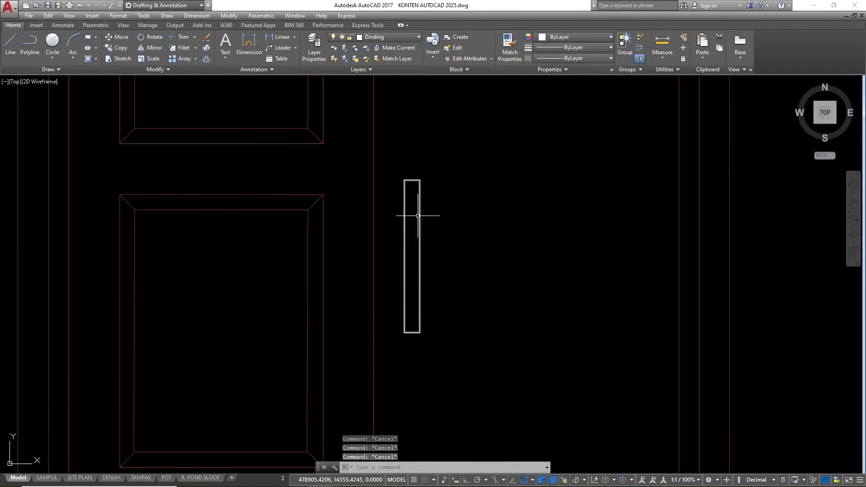
# - Move the handle rectangle onto the left leaf, between the middle panel and the line where the leaves meet
pyautogui.click(420, 236)
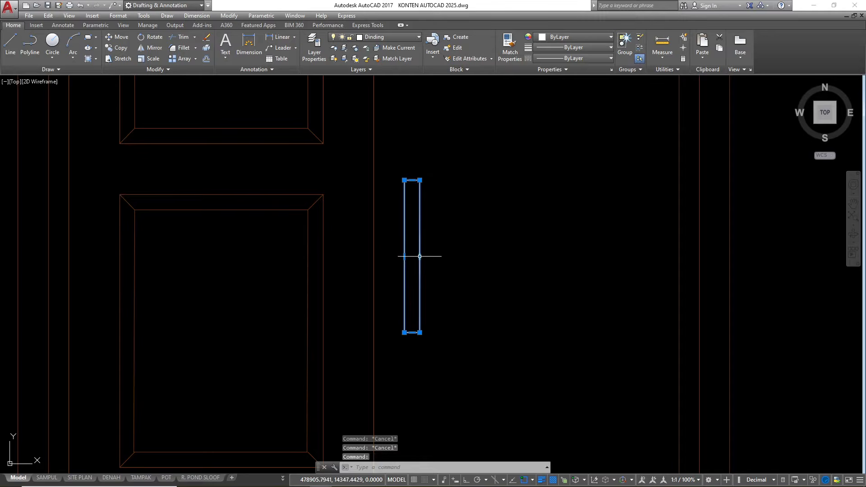
pyautogui.scroll(-2, 420, 202)
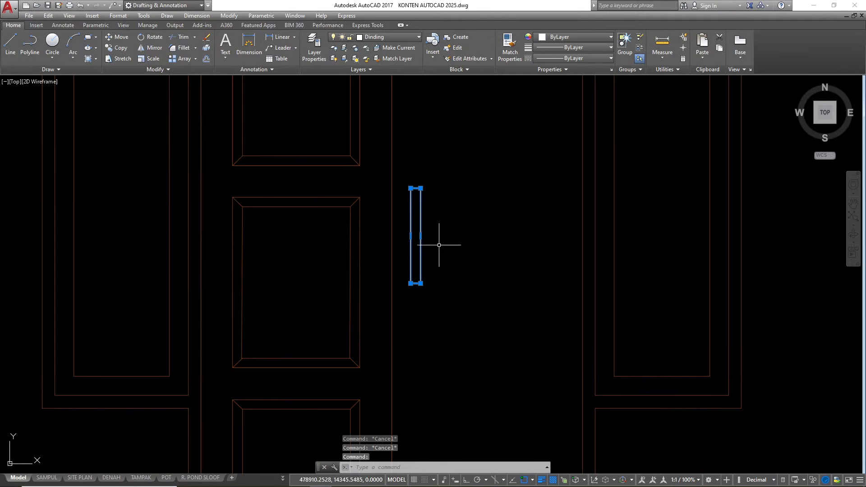
pyautogui.scroll(-2, 449, 251)
pyautogui.press('Escape')
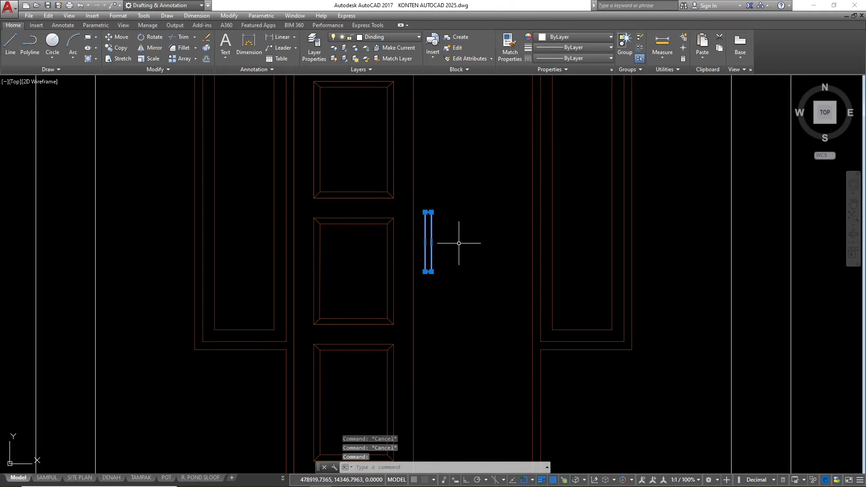
pyautogui.write('m')
pyautogui.press('Return')
pyautogui.click(471, 228)
pyautogui.scroll(-2, 451, 239)
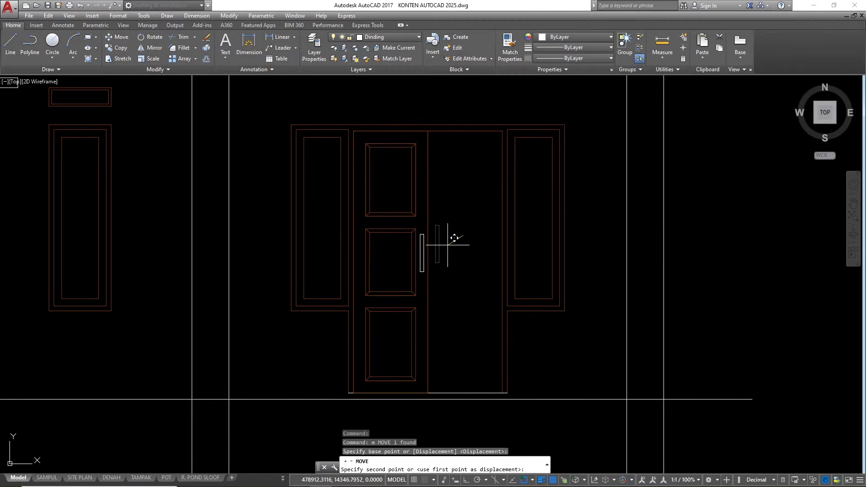
pyautogui.click(447, 244)
pyautogui.press('Escape')
pyautogui.scroll(2, 415, 271)
pyautogui.scroll(-3, 392, 236)
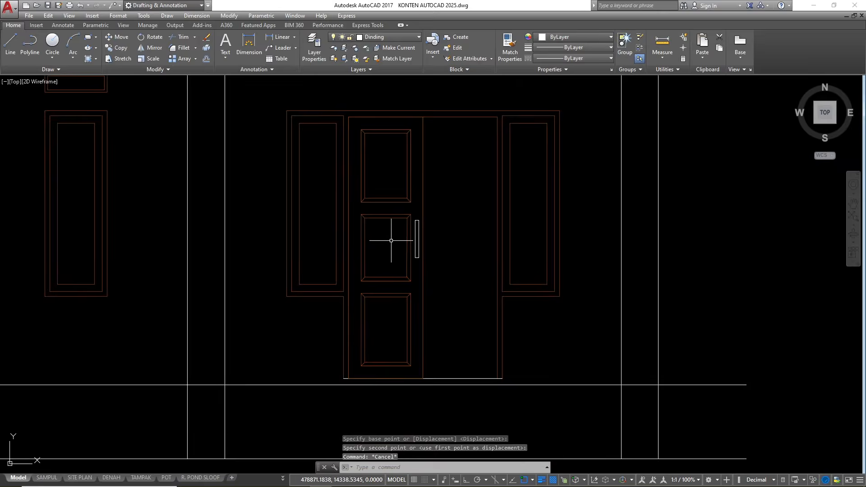
# - Mirror the left leaf's three panels and handle across the line between the leaves onto the right leaf, keeping the originals
pyautogui.scroll(2, 390, 214)
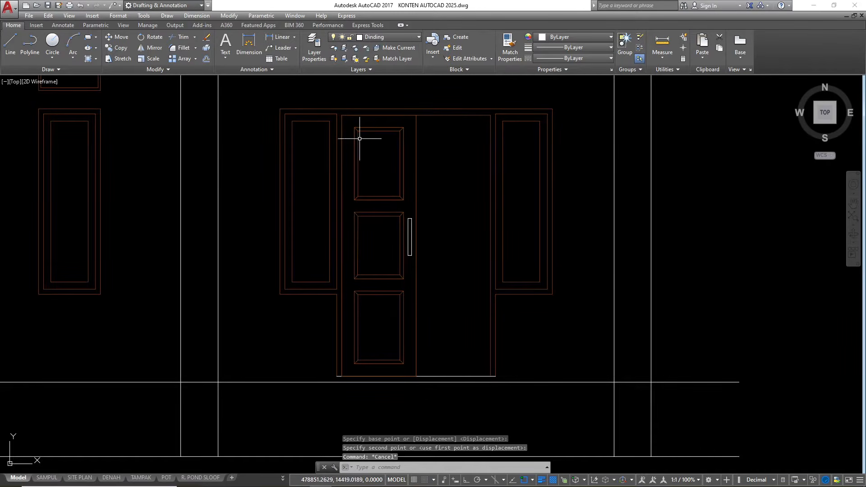
pyautogui.click(345, 118)
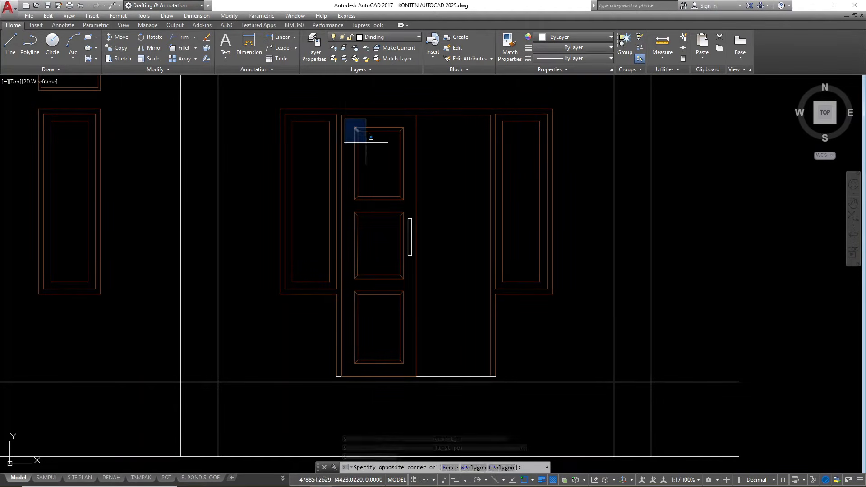
pyautogui.click(415, 368)
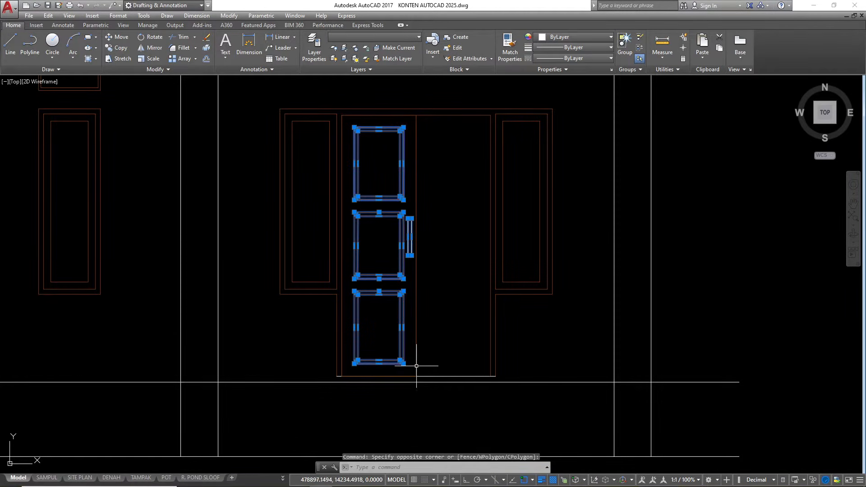
pyautogui.write('mi')
pyautogui.press('Return')
pyautogui.scroll(2, 416, 366)
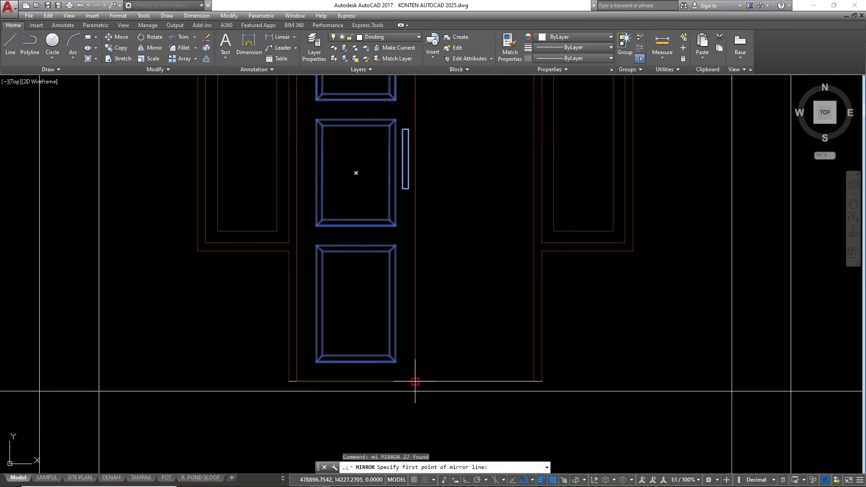
pyautogui.click(415, 382)
pyautogui.press('F8')
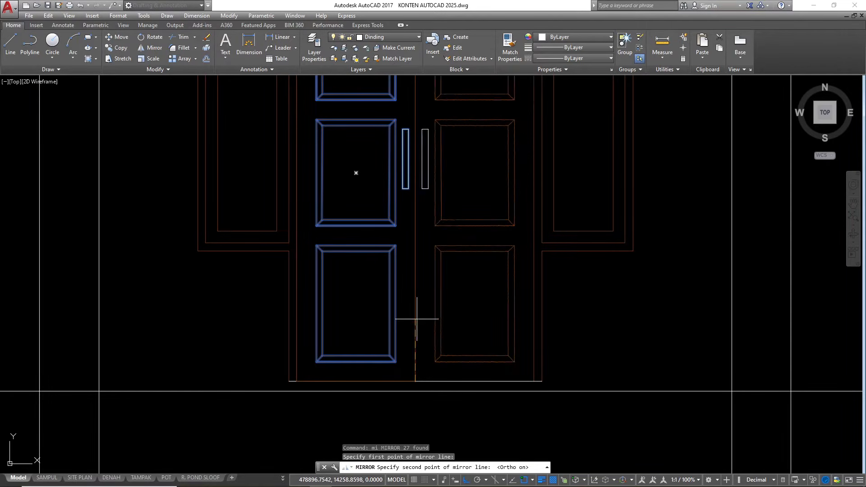
pyautogui.click(416, 293)
pyautogui.press('Return')
pyautogui.scroll(-4, 265, 277)
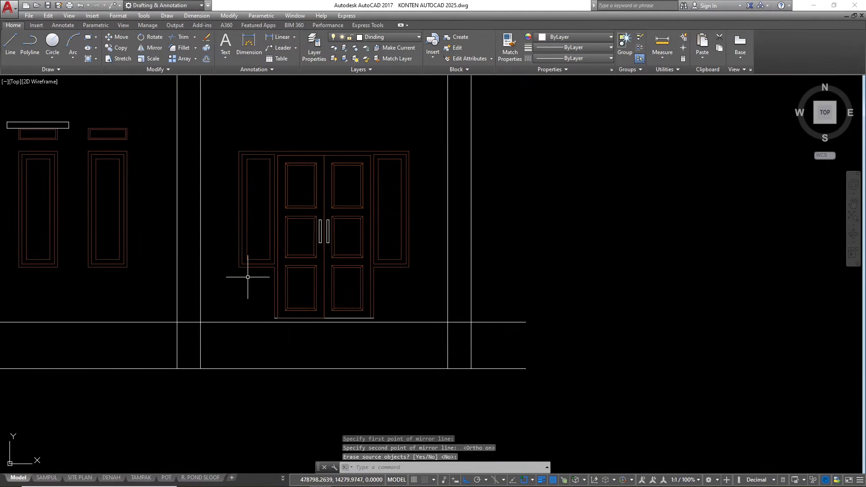
pyautogui.scroll(5, 270, 187)
pyautogui.scroll(-2, 343, 176)
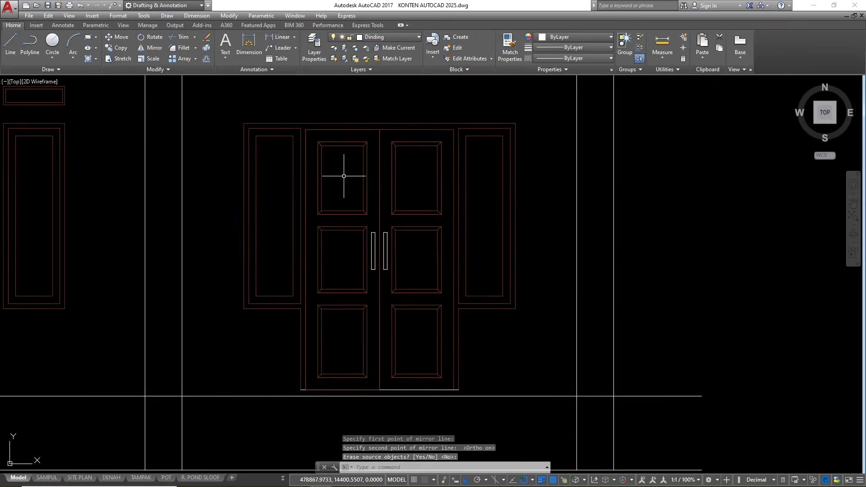
pyautogui.press('Escape')
pyautogui.scroll(-2, 399, 167)
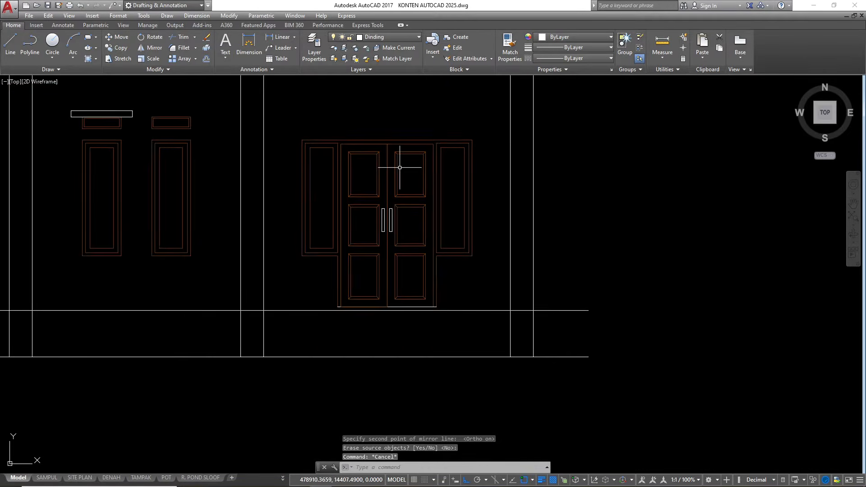
# - Erase the left leaf's brown outline that overlaps the line at the base of the door
pyautogui.scroll(4, 348, 303)
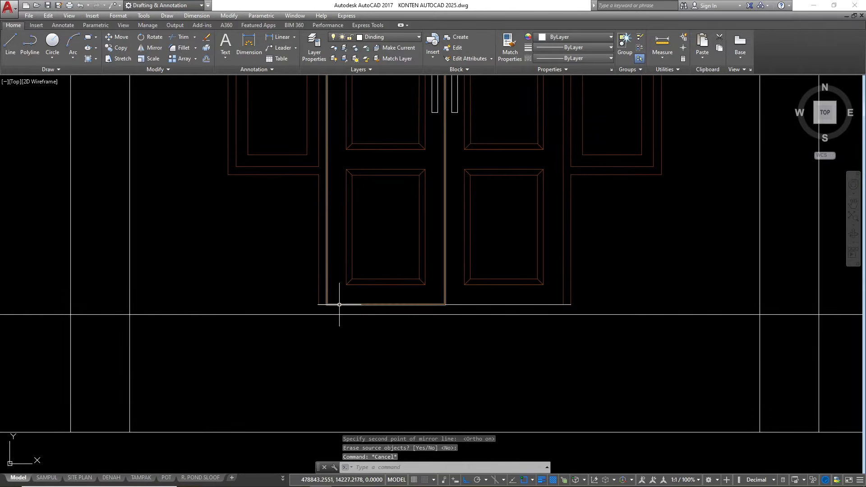
pyautogui.click(340, 305)
pyautogui.write('e')
pyautogui.press('Return')
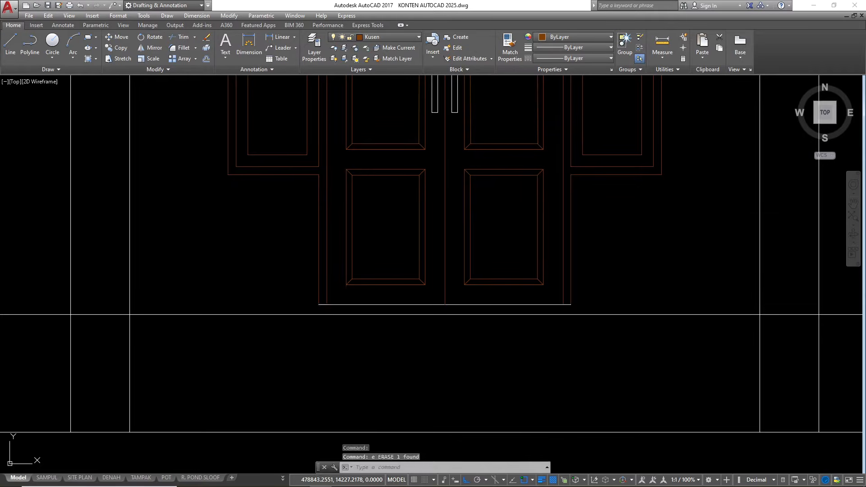
# - Offset the door's base line upward to the level of the bottom panels' lower edges
pyautogui.click(322, 306)
pyautogui.scroll(2, 322, 305)
pyautogui.write('o')
pyautogui.press('Return')
pyautogui.write('1')
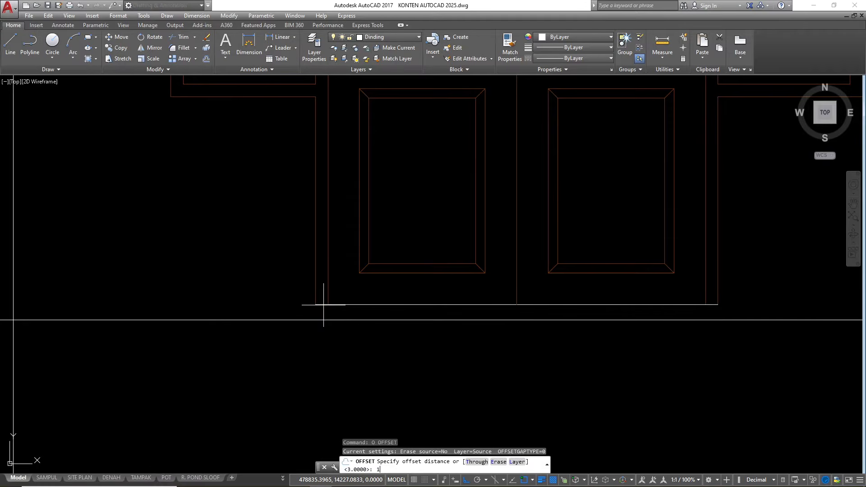
pyautogui.press('Return')
pyautogui.click(324, 305)
pyautogui.click(332, 230)
pyautogui.press('Escape')
pyautogui.press('Escape')
pyautogui.press('Escape')
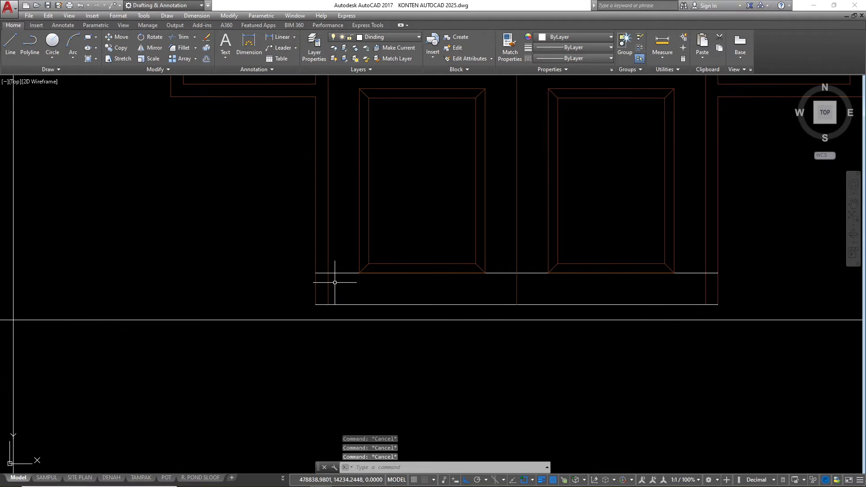
# - Trim the offset line away between each door jamb and the nearest bottom panel
pyautogui.write('tr')
pyautogui.press('Return')
pyautogui.scroll(2, 335, 282)
pyautogui.click(350, 282)
pyautogui.click(339, 251)
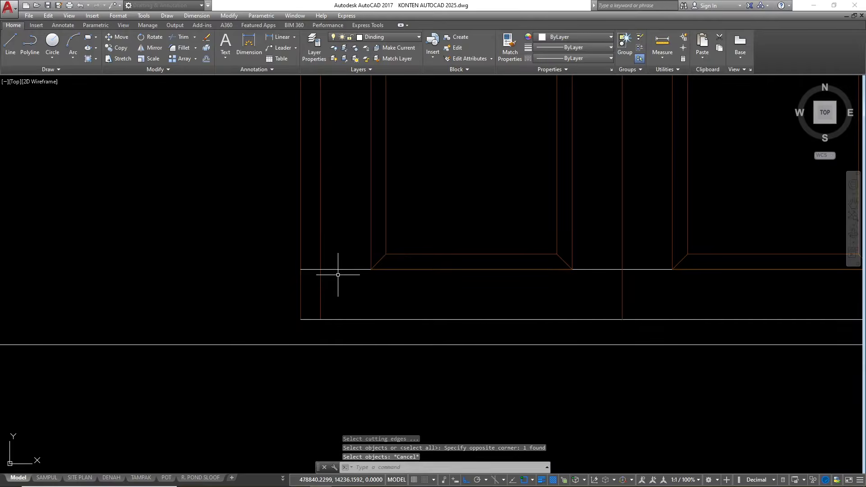
pyautogui.press('Return')
pyautogui.click(334, 260)
pyautogui.scroll(-2, 273, 265)
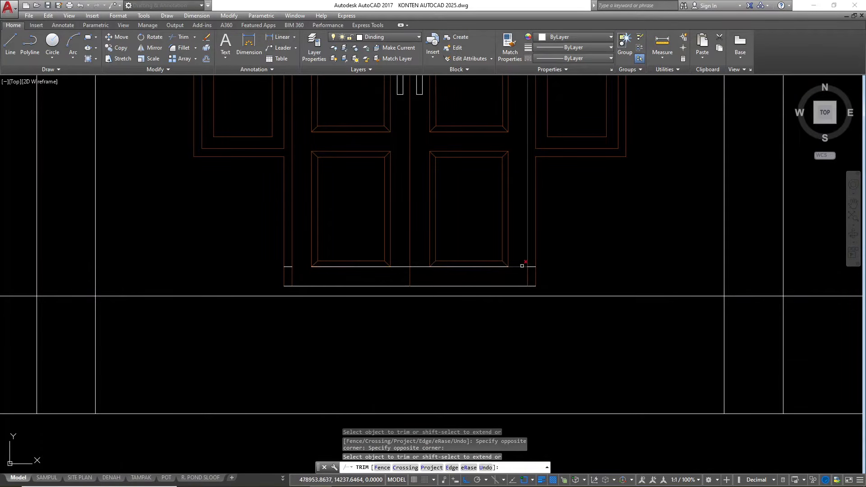
pyautogui.press('Escape')
# - Erase the remaining middle segment of the offset line running under the two bottom panels
pyautogui.click(421, 266)
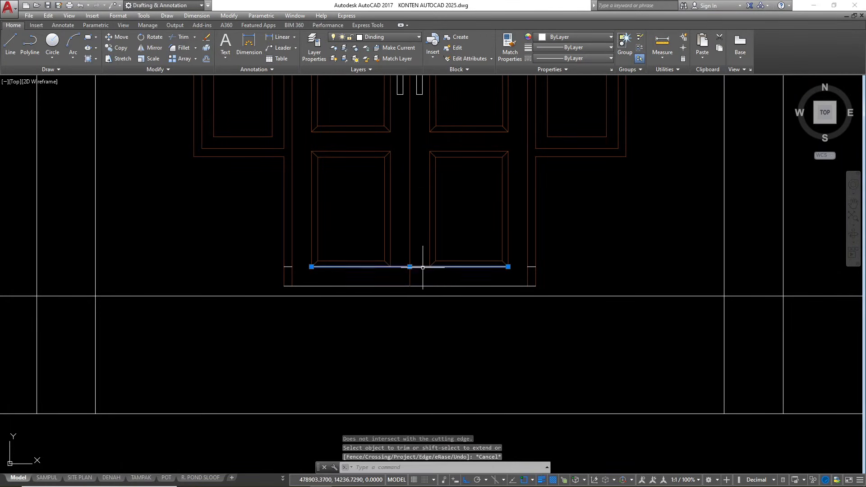
pyautogui.write('e')
pyautogui.press('Return')
pyautogui.scroll(-3, 411, 307)
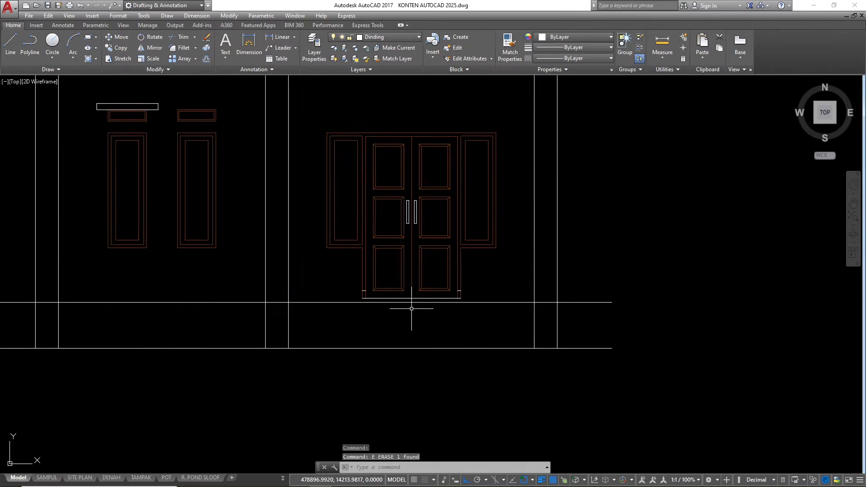
# - Assign the two short horizontal segments at the foot of the door jambs to the Kusen layer
pyautogui.scroll(5, 378, 298)
pyautogui.click(349, 286)
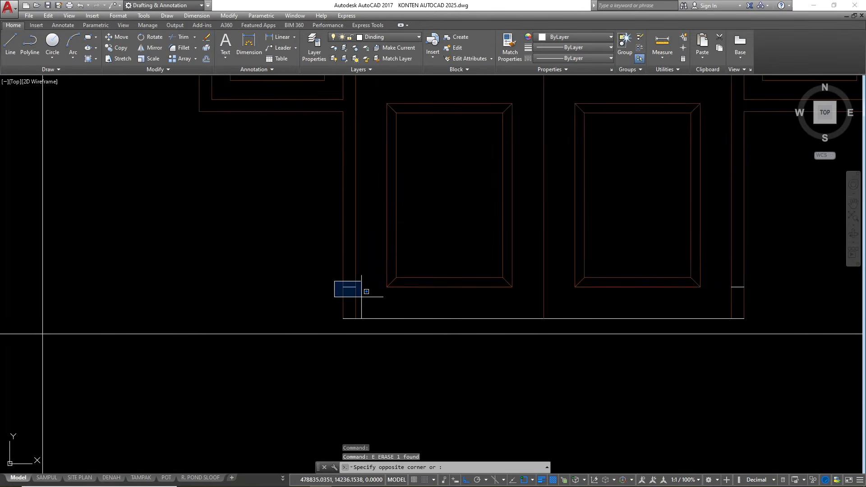
pyautogui.click(392, 294)
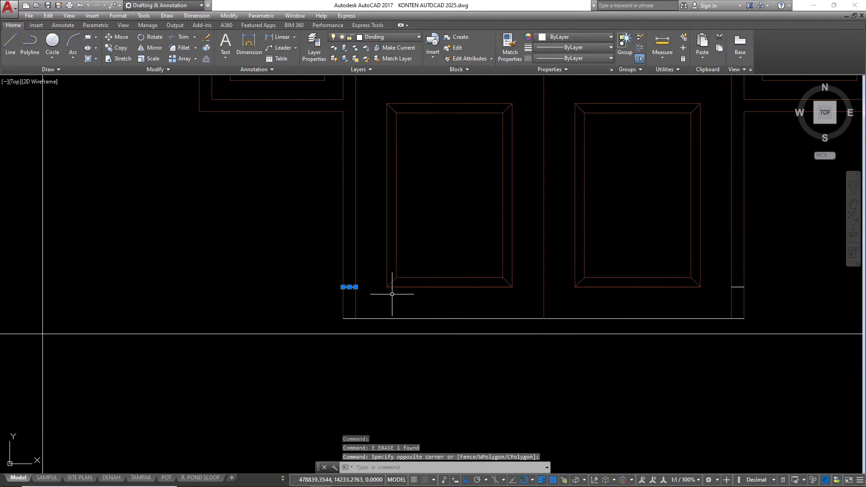
pyautogui.click(730, 274)
pyautogui.click(768, 293)
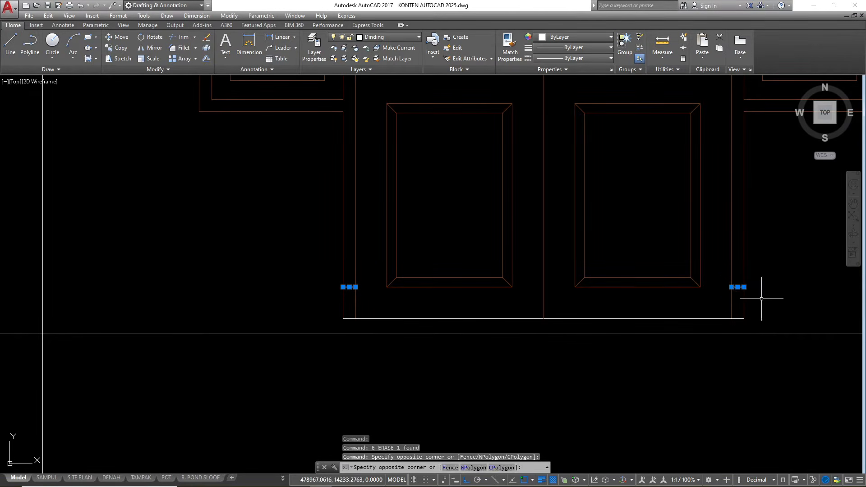
pyautogui.click(388, 37)
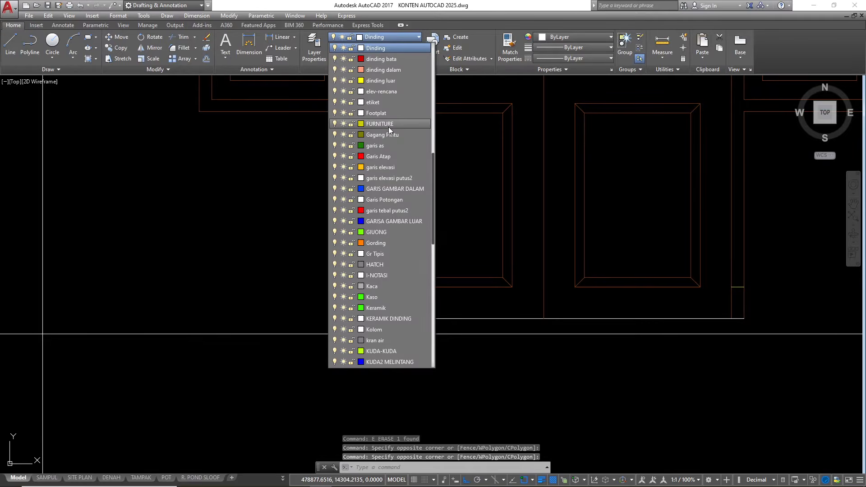
pyautogui.scroll(-1, 382, 338)
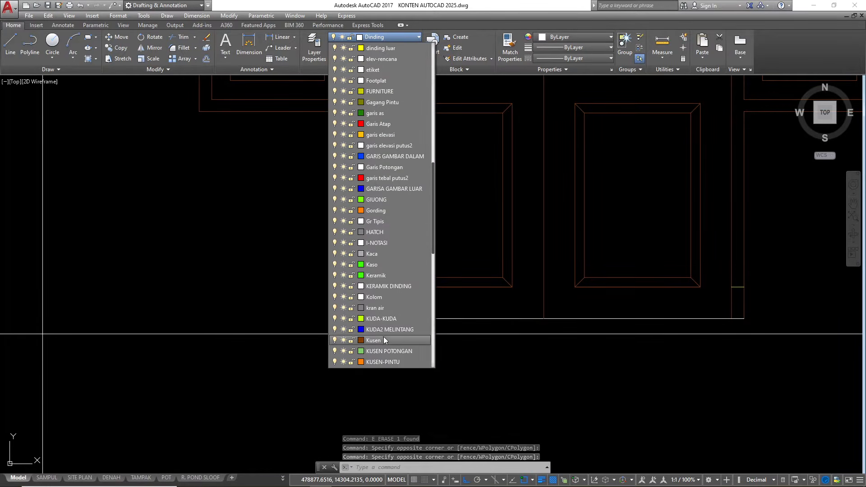
pyautogui.click(382, 340)
pyautogui.scroll(-1, 405, 303)
pyautogui.scroll(-8, 433, 289)
pyautogui.press('Escape')
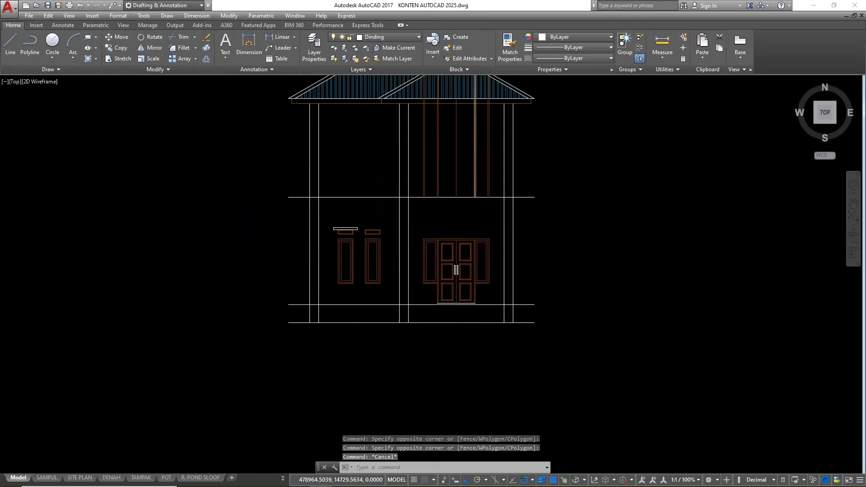
# - Erase the vertical projection lines above the double door
pyautogui.scroll(2, 479, 155)
pyautogui.click(505, 184)
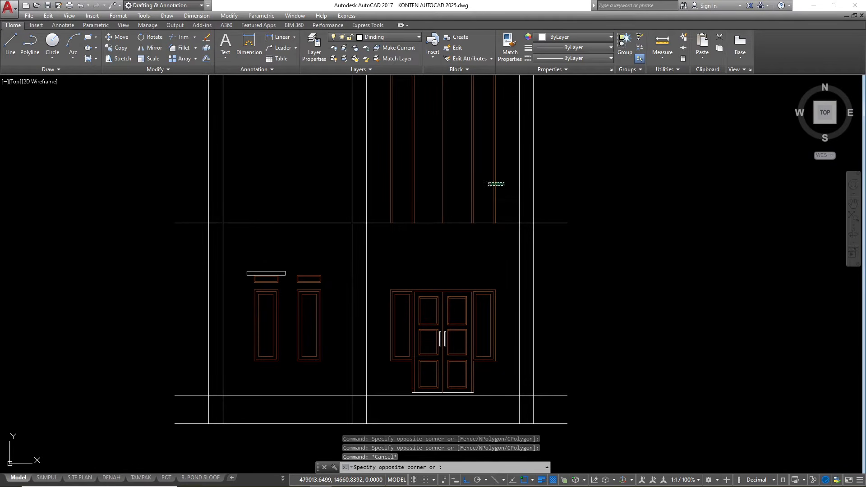
pyautogui.click(383, 139)
pyautogui.write('e')
pyautogui.press('Return')
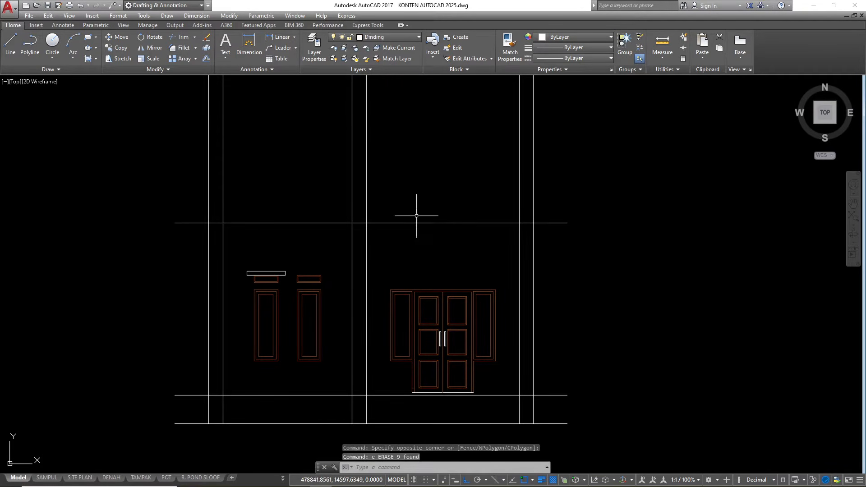
pyautogui.scroll(4, 281, 274)
pyautogui.click(297, 271)
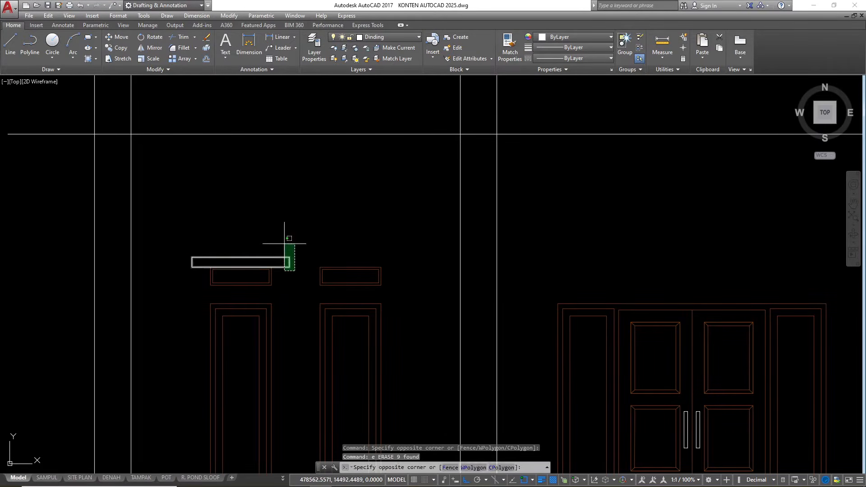
pyautogui.click(284, 243)
pyautogui.write('c')
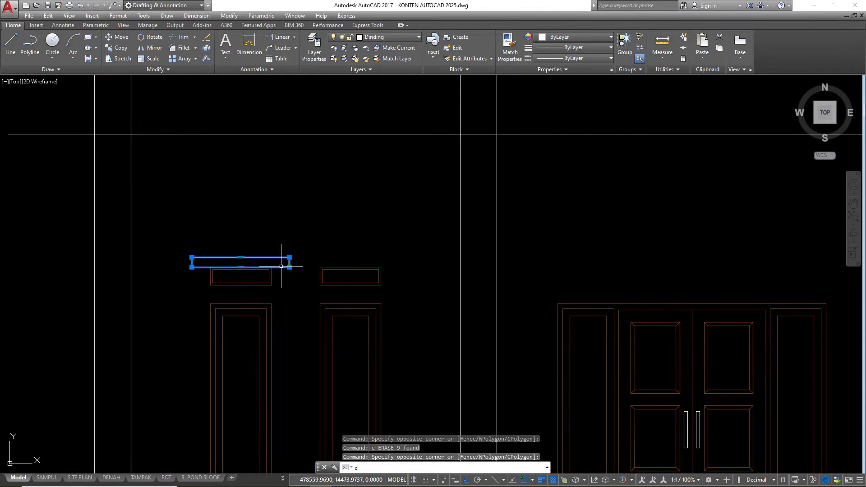
pyautogui.press('Return')
pyautogui.press('Escape')
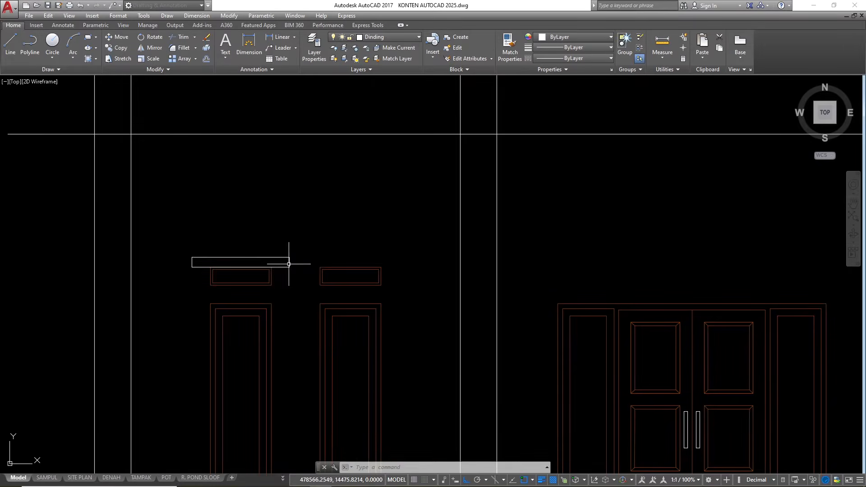
# - Stretch the right end of the white trim rectangle above the vents to the right vent's outer right edge
pyautogui.scroll(2, 288, 264)
pyautogui.click(294, 263)
pyautogui.click(282, 261)
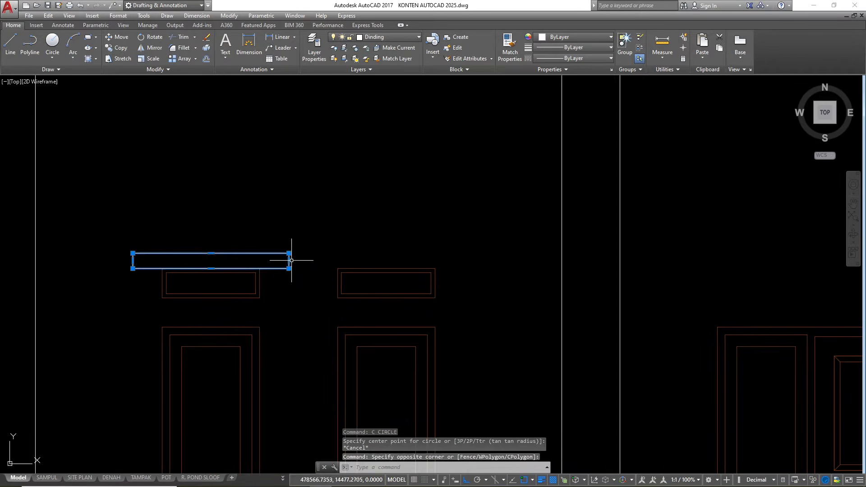
pyautogui.click(288, 261)
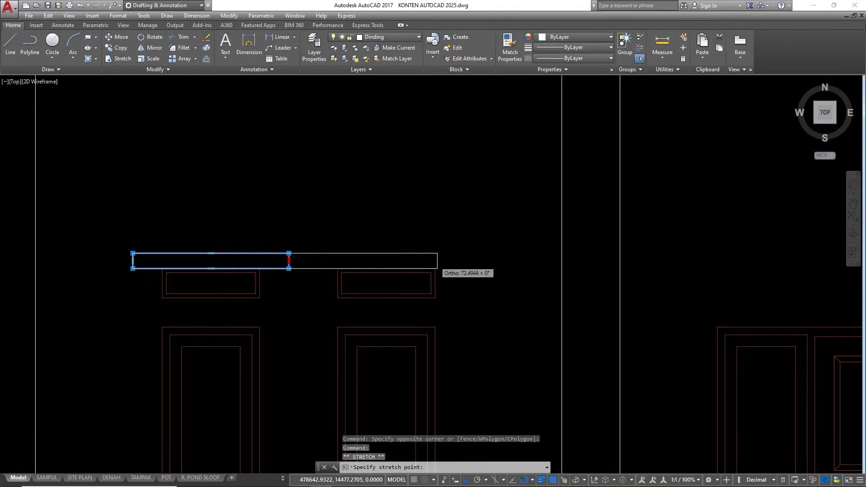
pyautogui.scroll(6, 433, 271)
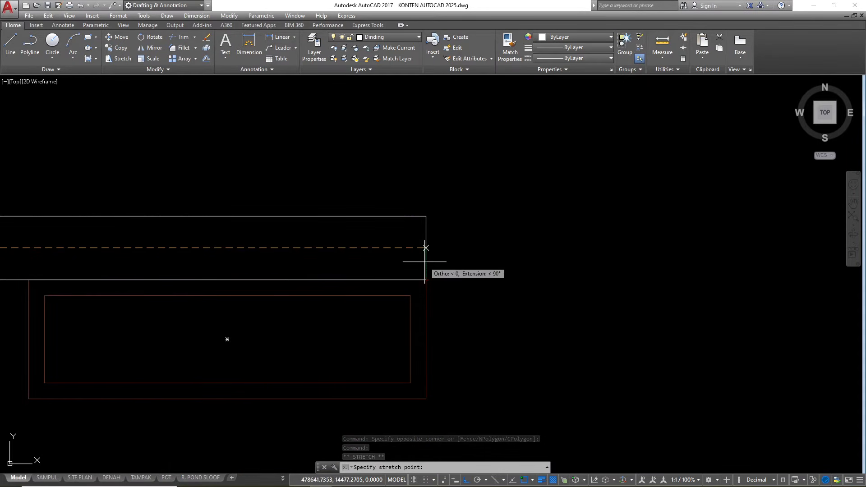
pyautogui.click(426, 247)
# - Extend the trim rectangle's right end a further 15 beyond the right vent
pyautogui.click(425, 247)
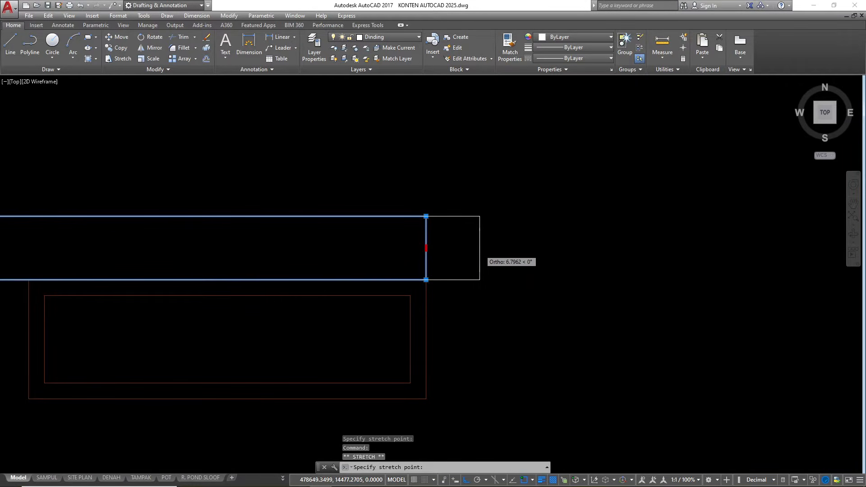
pyautogui.write('15')
pyautogui.press('Return')
pyautogui.scroll(-5, 443, 243)
pyautogui.press('Escape')
pyautogui.scroll(-4, 396, 236)
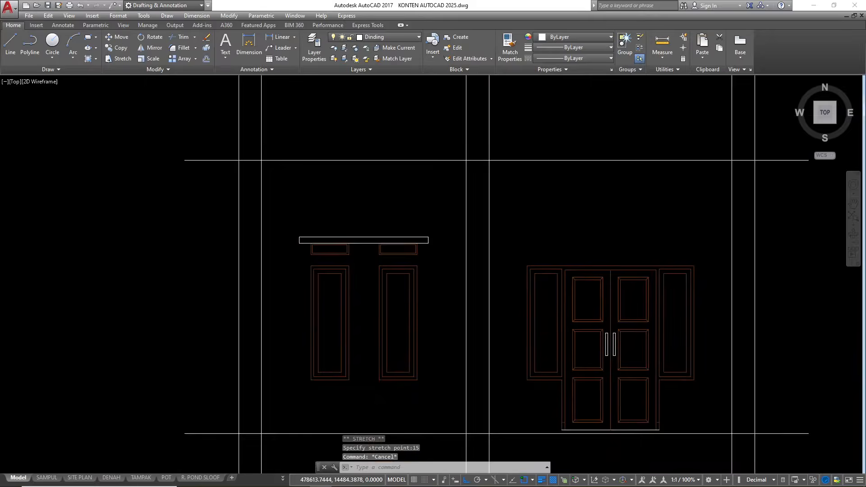
pyautogui.scroll(-4, 324, 252)
pyautogui.scroll(4, 360, 249)
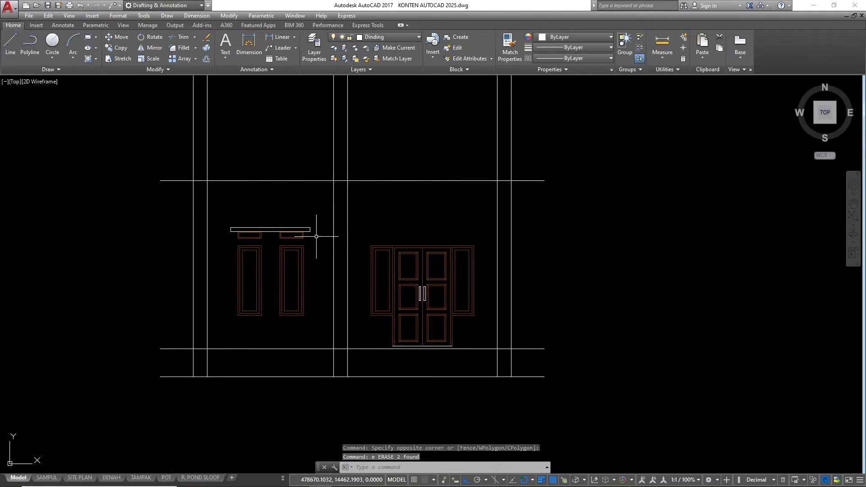
pyautogui.scroll(2, 286, 236)
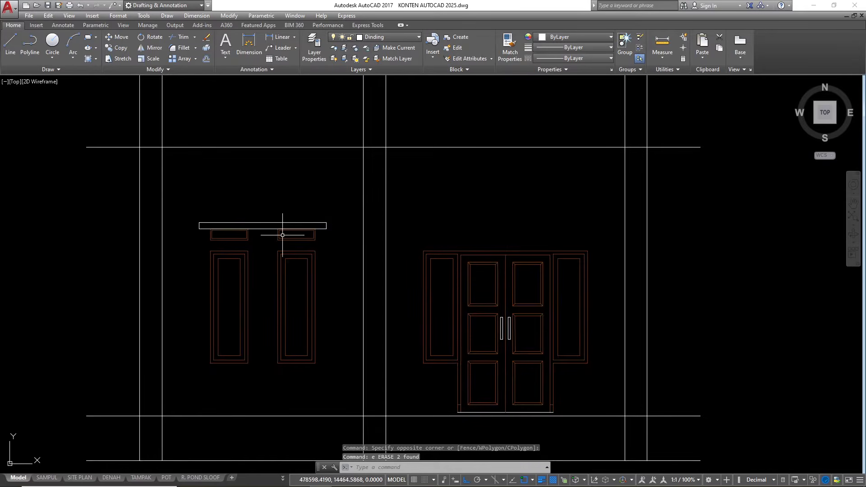
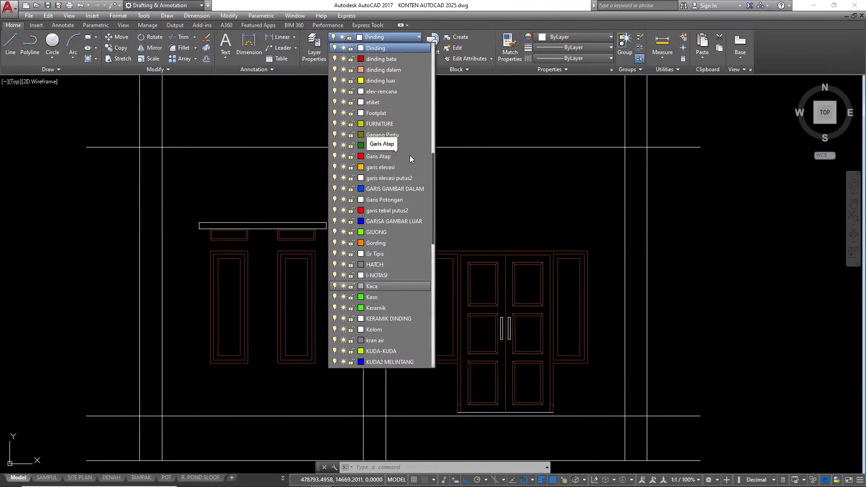
# - Make Kusen the current layer
pyautogui.scroll(-1, 408, 312)
pyautogui.click(389, 340)
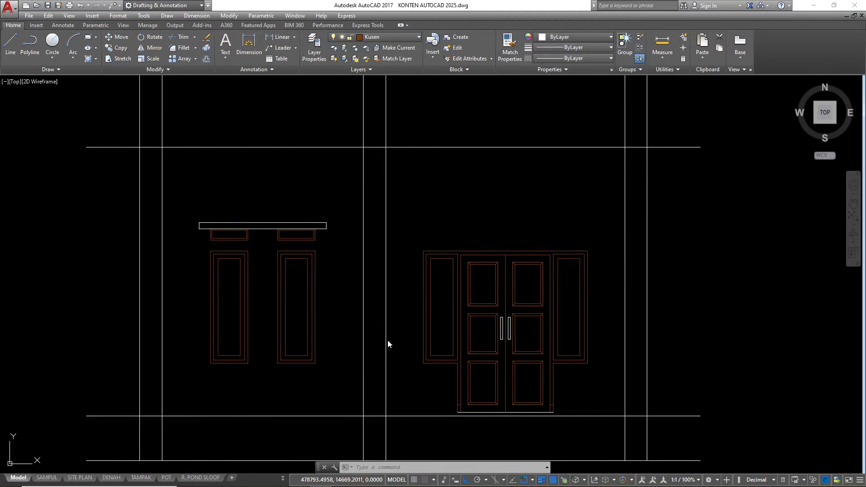
pyautogui.write('x')
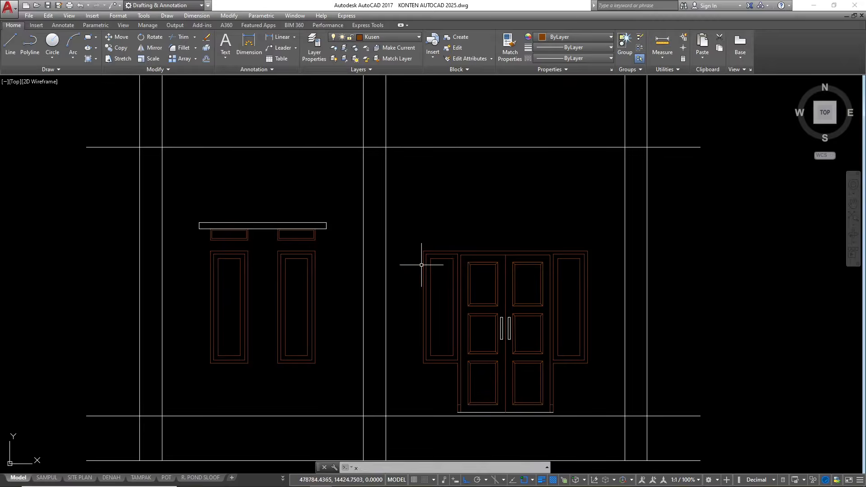
pyautogui.press('Escape')
pyautogui.press('Escape')
# - Copy the left vent from the left window's upper-left corner to the upper-left corner of the double door's frame
pyautogui.scroll(4, 251, 236)
pyautogui.click(213, 235)
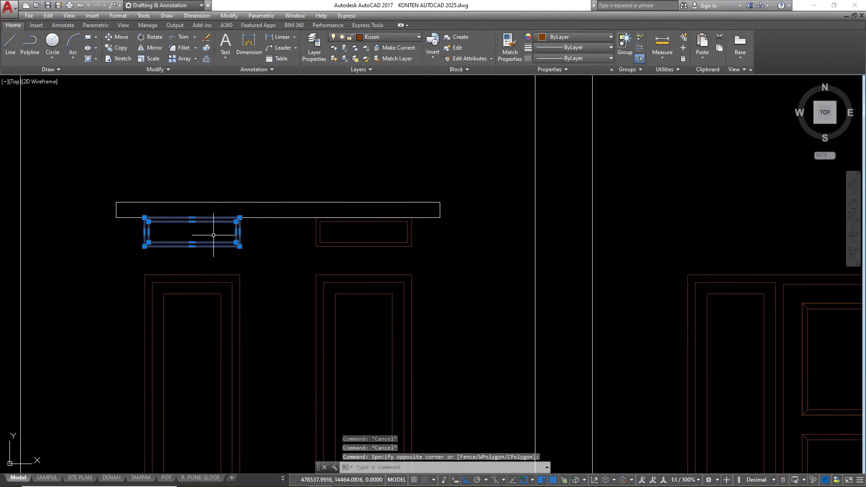
pyautogui.write('co')
pyautogui.press('Return')
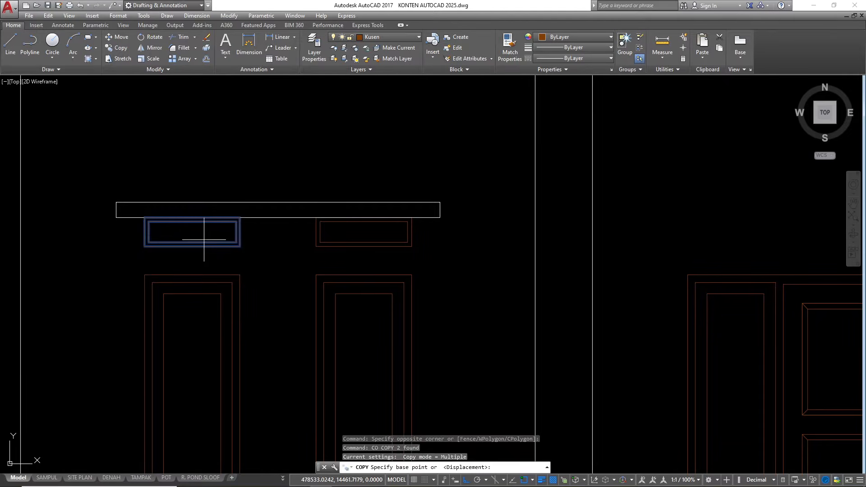
pyautogui.click(145, 275)
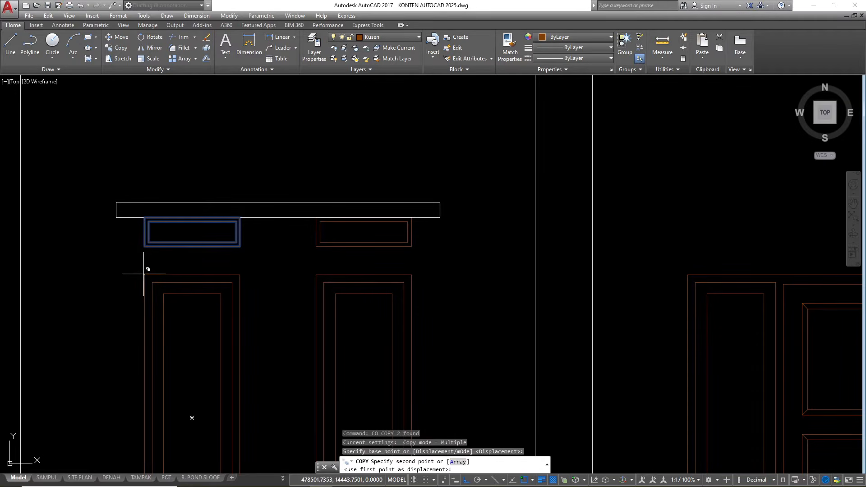
pyautogui.scroll(-4, 135, 270)
pyautogui.scroll(4, 342, 249)
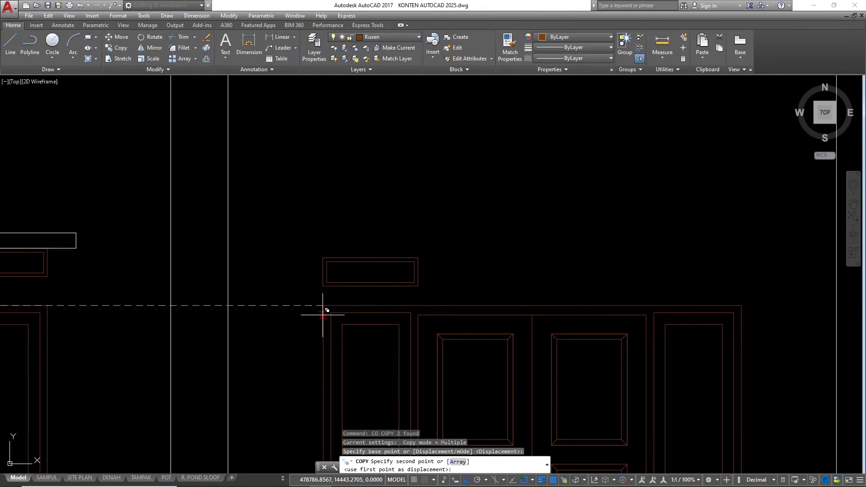
pyautogui.click(323, 307)
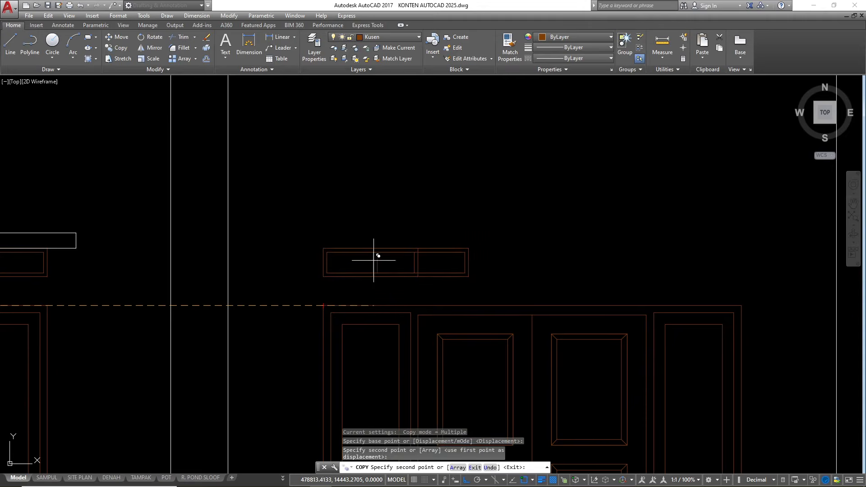
pyautogui.click(392, 259)
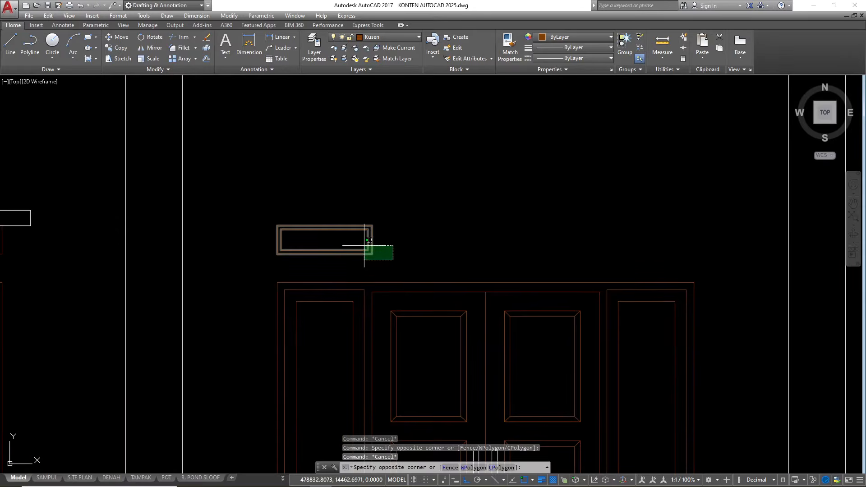
pyautogui.click(348, 234)
pyautogui.scroll(-4, 354, 233)
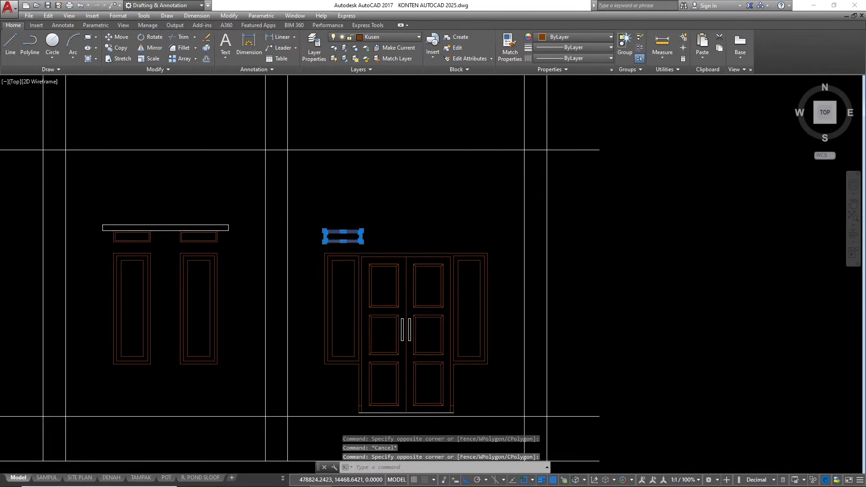
pyautogui.write('m')
pyautogui.scroll(4, 360, 240)
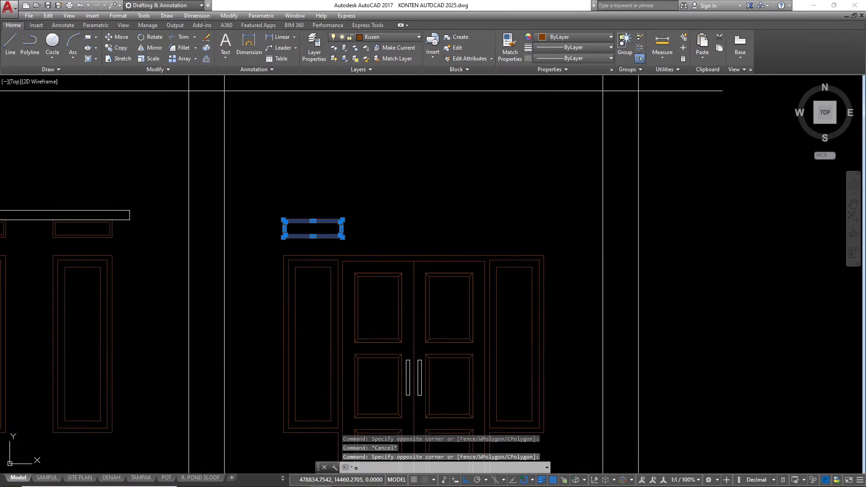
pyautogui.press('Return')
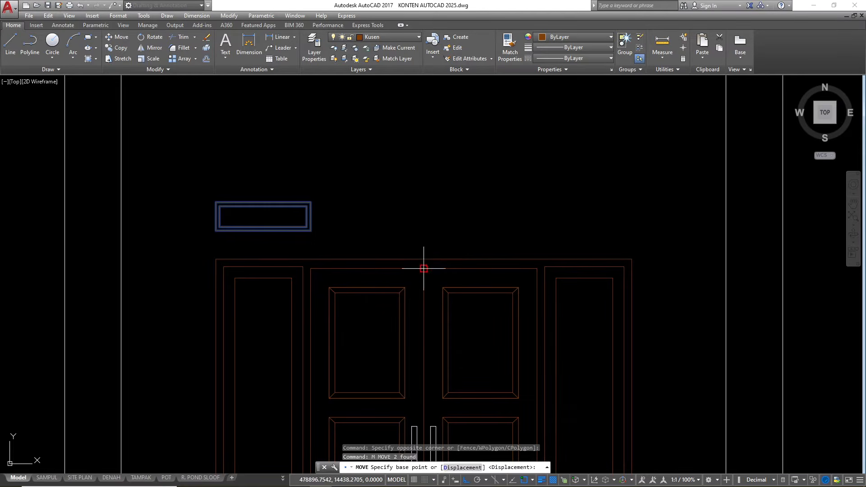
pyautogui.click(423, 268)
pyautogui.press('Escape')
# - Mirror the vent above the door's left side window about the door's vertical centre line, keeping the original
pyautogui.click(349, 214)
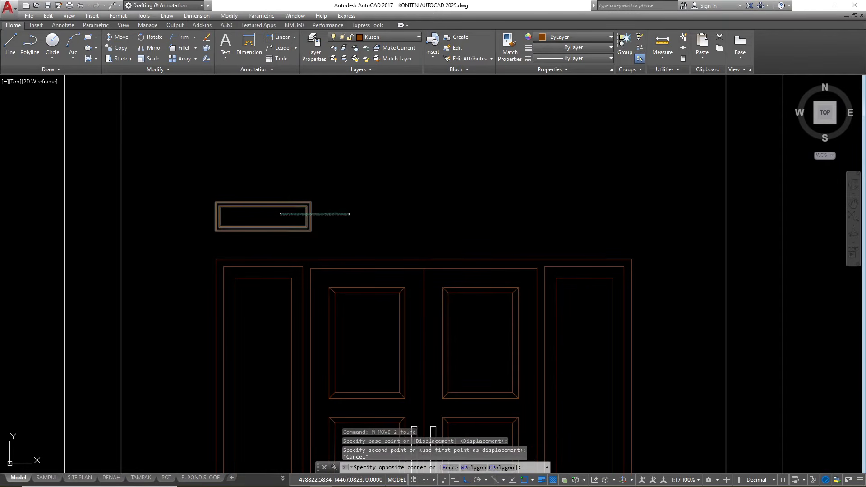
pyautogui.click(280, 214)
pyautogui.write('mi')
pyautogui.press('Return')
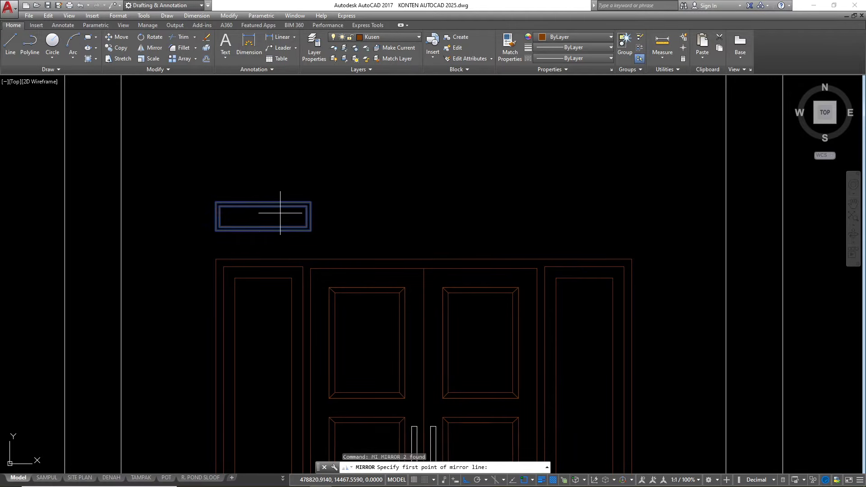
pyautogui.click(423, 268)
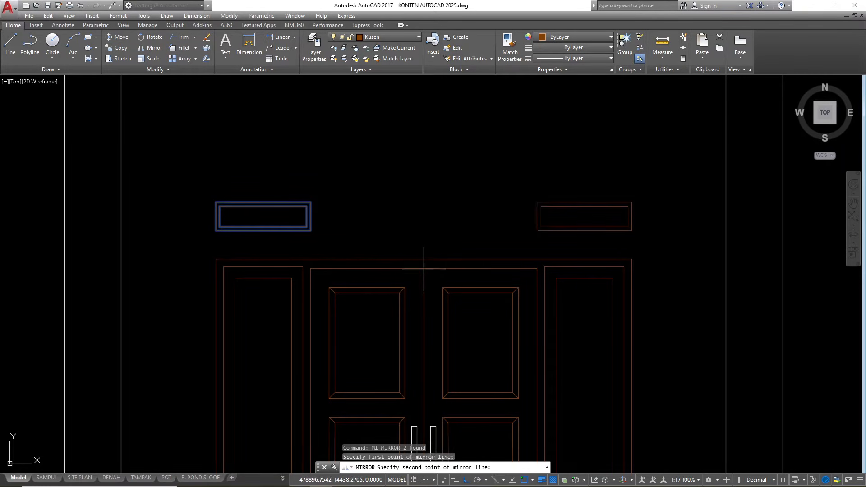
pyautogui.click(426, 185)
pyautogui.press('Return')
pyautogui.press('Escape')
pyautogui.press('Escape')
pyautogui.press('Escape')
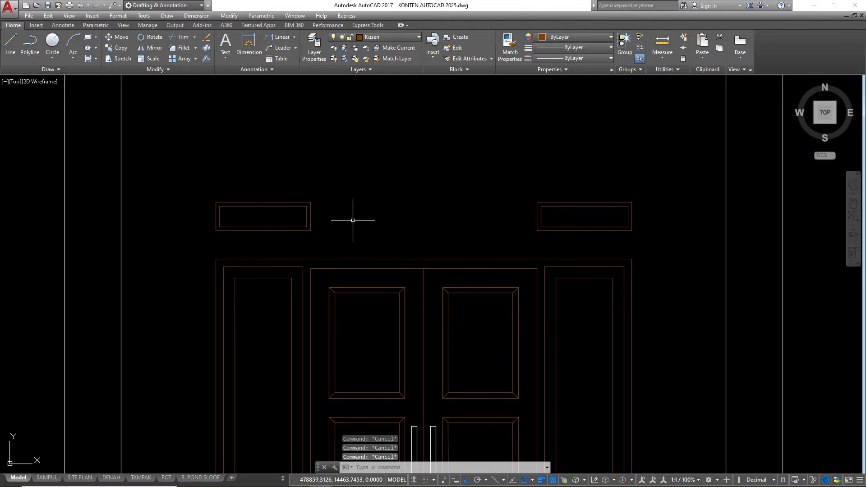
pyautogui.write('d')
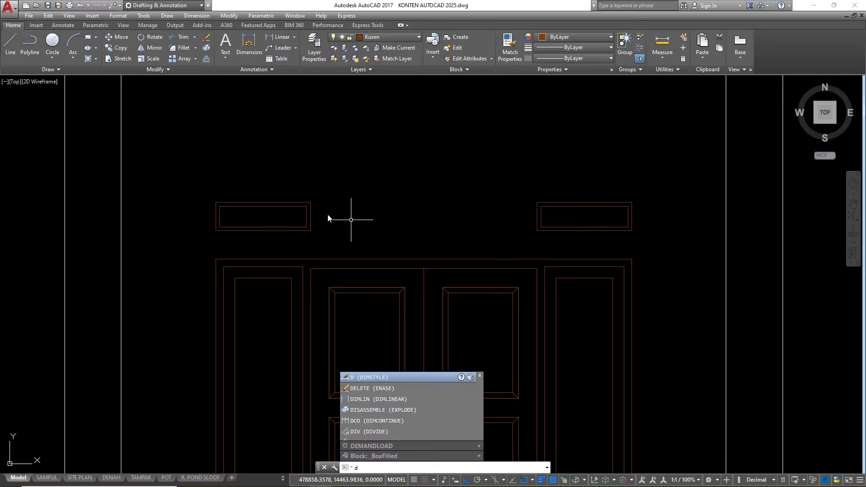
pyautogui.press('Return')
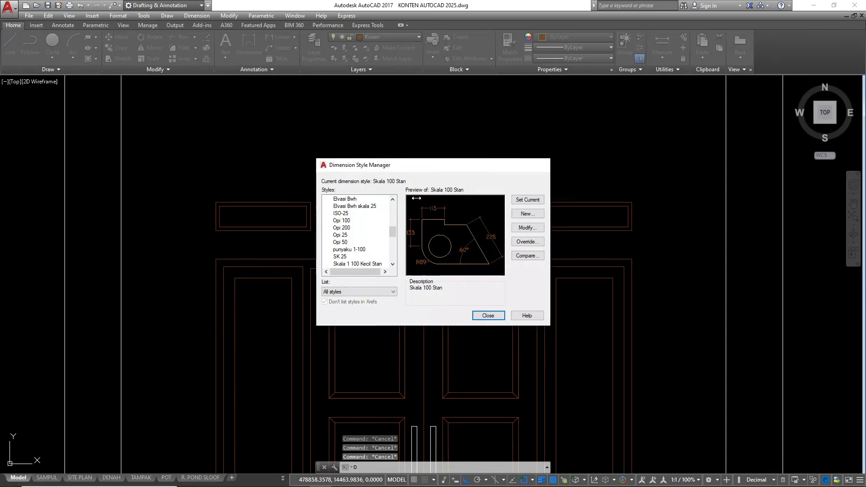
pyautogui.press('Escape')
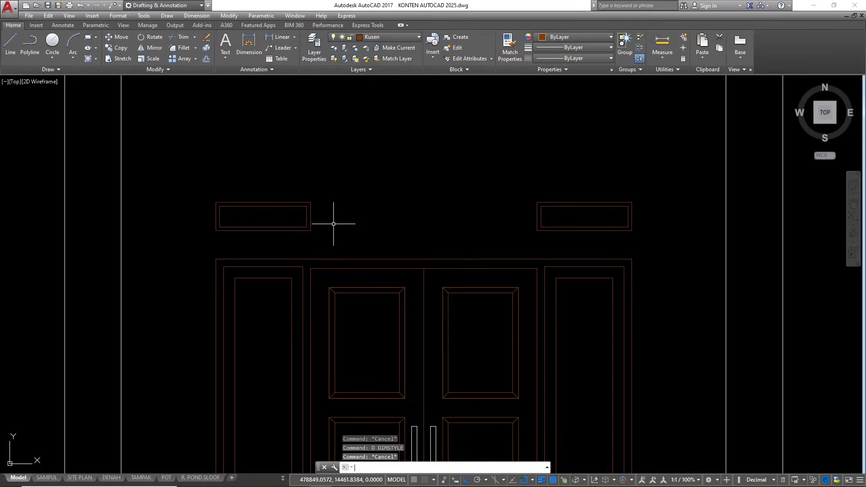
# - Measure the horizontal gap between the two vents above the double door
pyautogui.write('dli')
pyautogui.press('Return')
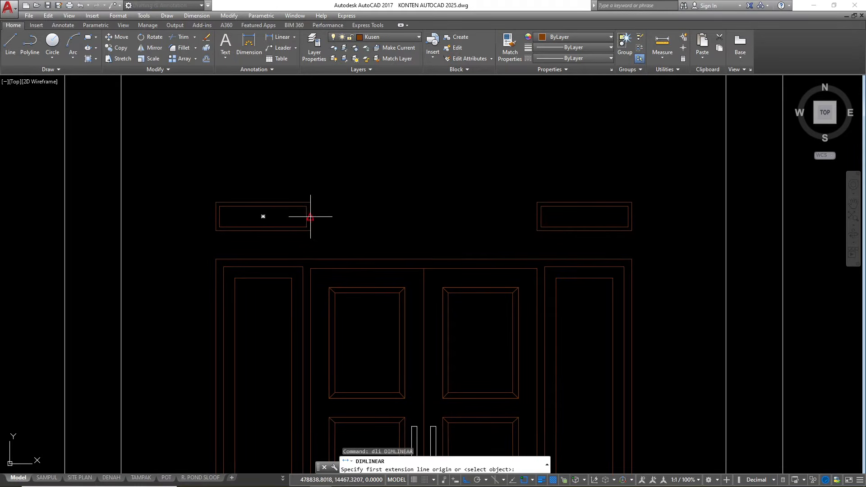
pyautogui.click(310, 216)
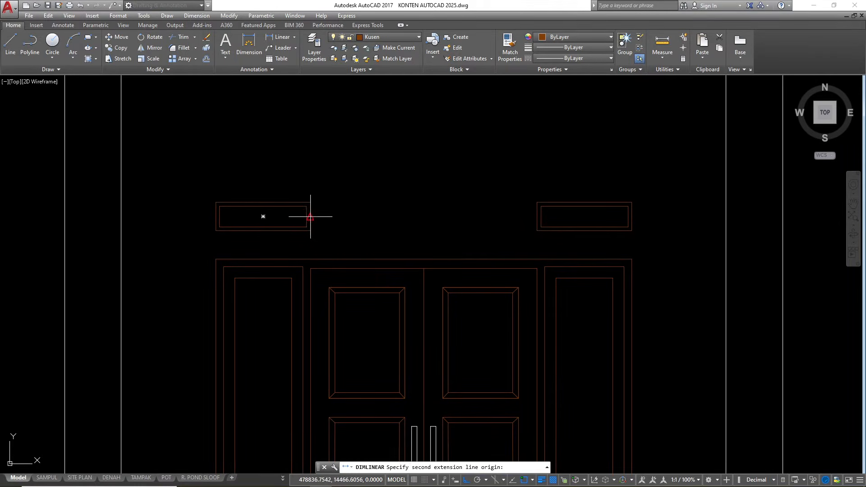
pyautogui.click(537, 217)
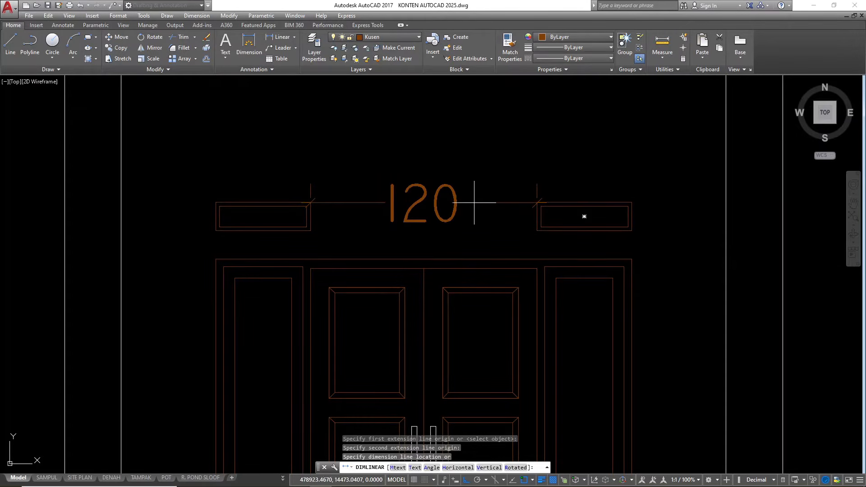
pyautogui.press('Escape')
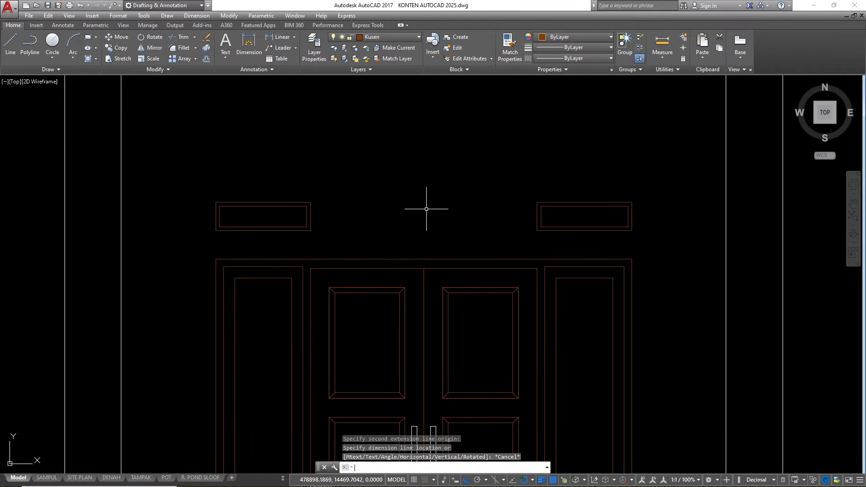
# - Draw an 80 by 15 rectangle between the two vents above the double door
pyautogui.scroll(2, 386, 207)
pyautogui.write('rec')
pyautogui.press('Return')
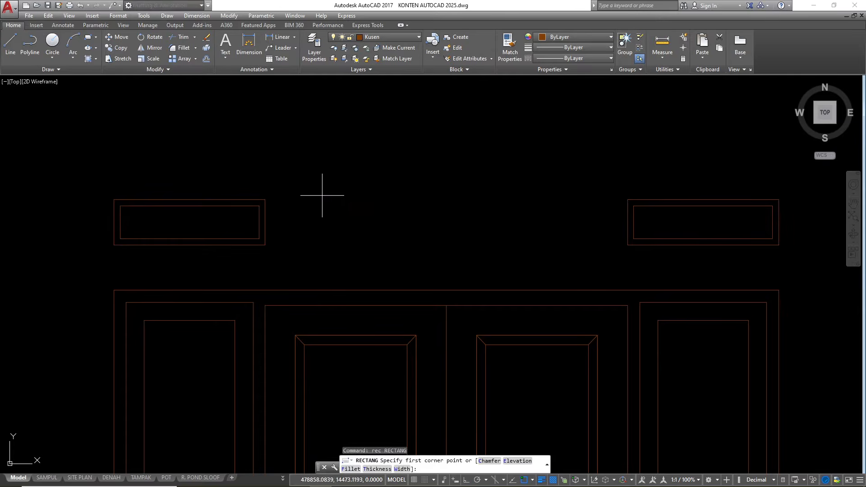
pyautogui.click(321, 195)
pyautogui.write('d')
pyautogui.press('Return')
pyautogui.write('80')
pyautogui.press('Return')
pyautogui.write('15')
pyautogui.press('Return')
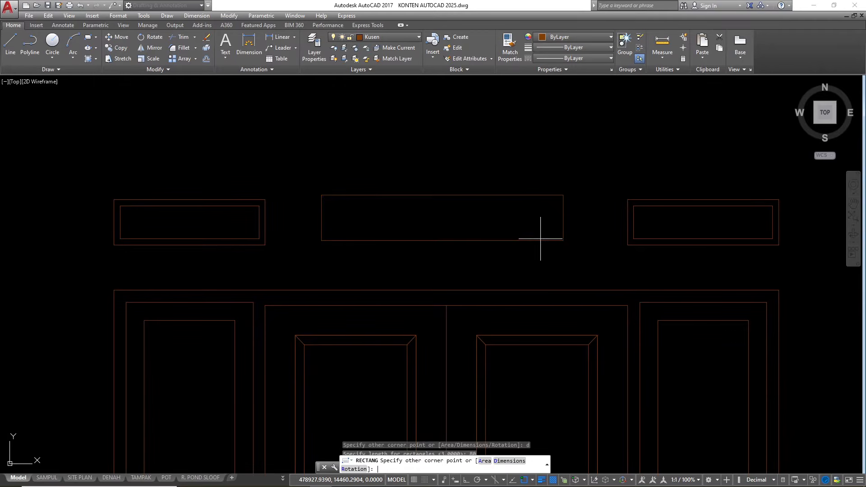
pyautogui.click(544, 244)
# - Offset the 80 by 15 rectangle inward by 2 to form the middle vent's inner frame
pyautogui.click(561, 248)
pyautogui.click(525, 223)
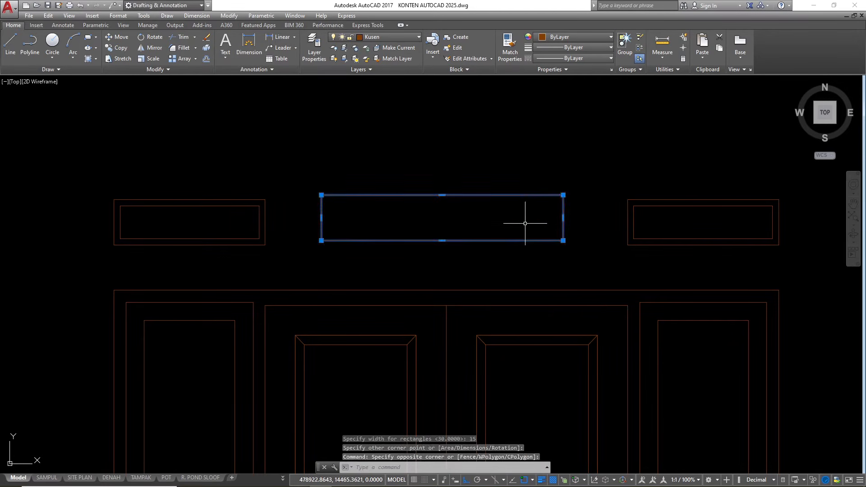
pyautogui.write('o')
pyautogui.press('Return')
pyautogui.write('2')
pyautogui.press('Return')
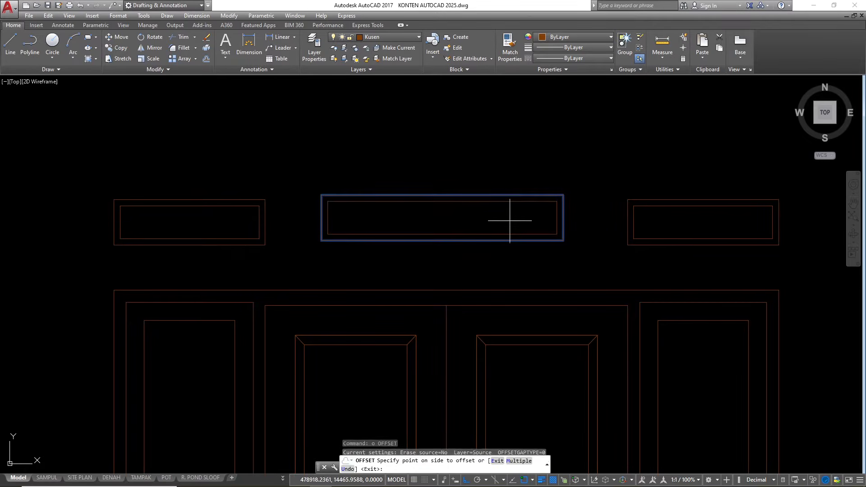
pyautogui.click(507, 220)
pyautogui.press('Escape')
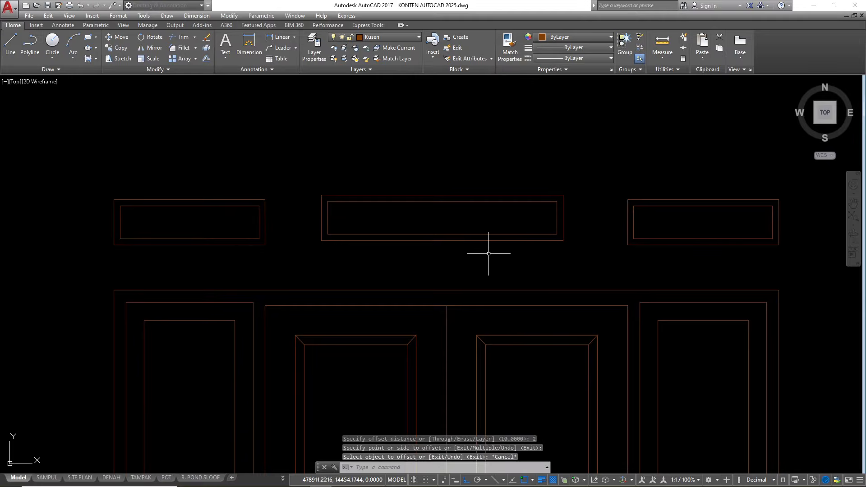
pyautogui.press('Escape')
pyautogui.click(488, 253)
pyautogui.click(469, 225)
pyautogui.press('Escape')
pyautogui.press('Escape')
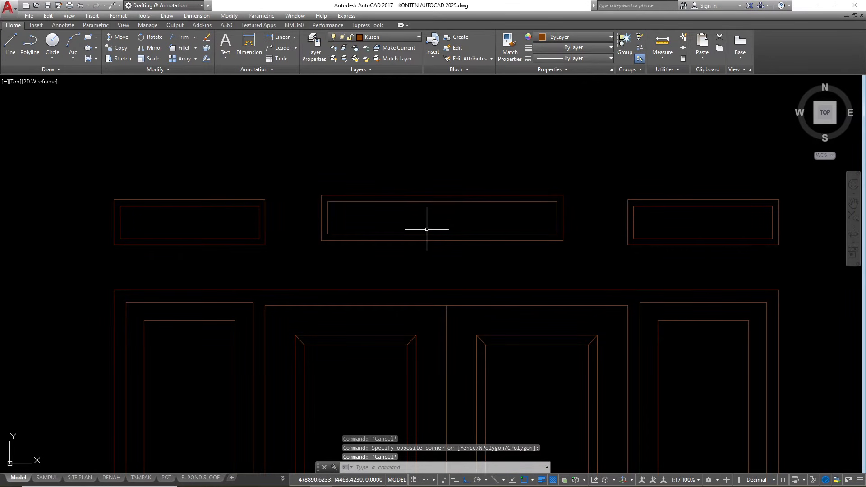
# - Move the middle vent from its bottom midpoint onto the midpoint of the door frame's top edge
pyautogui.click(442, 245)
pyautogui.click(420, 208)
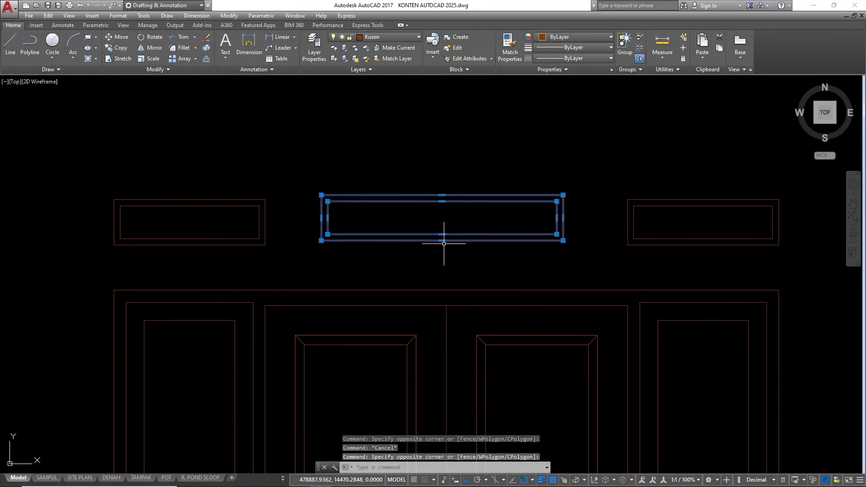
pyautogui.write('m')
pyautogui.press('Return')
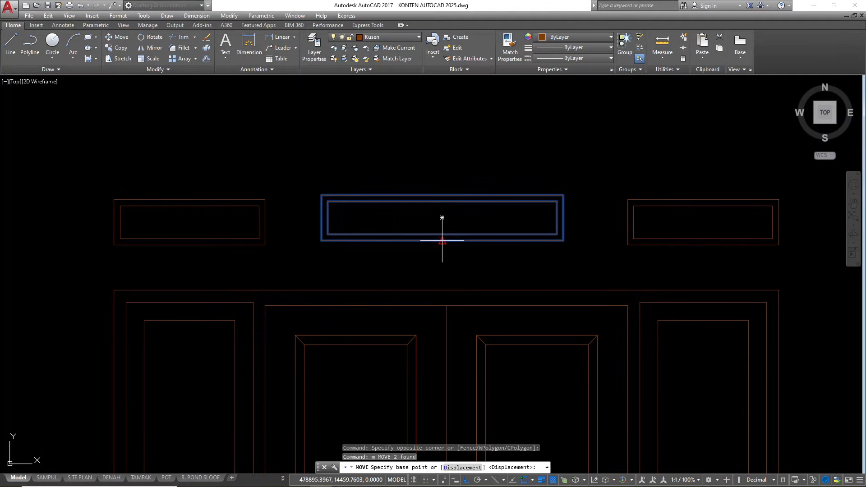
pyautogui.click(442, 240)
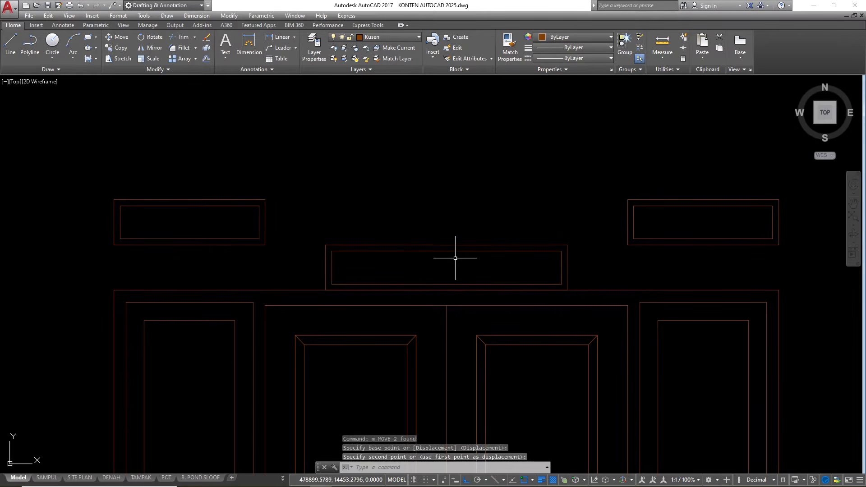
# - Move the middle vent straight up by 15 from the door frame's top edge
pyautogui.click(455, 258)
pyautogui.click(446, 239)
pyautogui.write('m')
pyautogui.press('Return')
pyautogui.click(594, 246)
pyautogui.write('1')
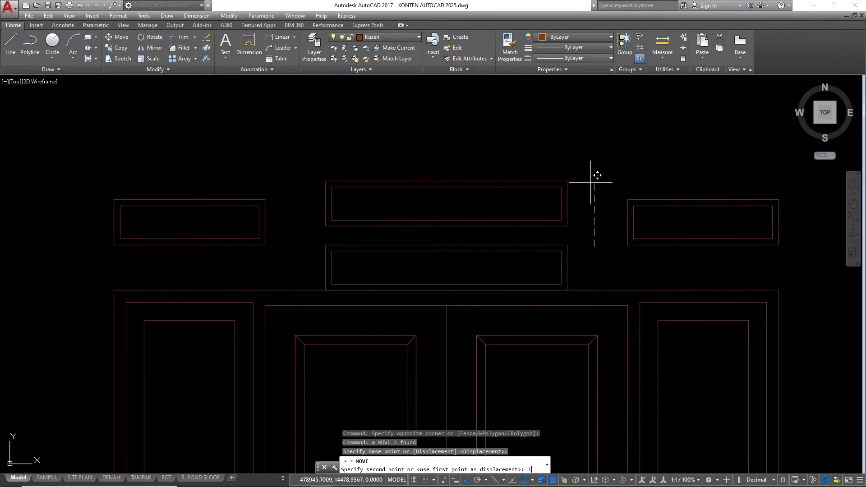
pyautogui.write('5')
pyautogui.press('Return')
pyautogui.scroll(-5, 579, 184)
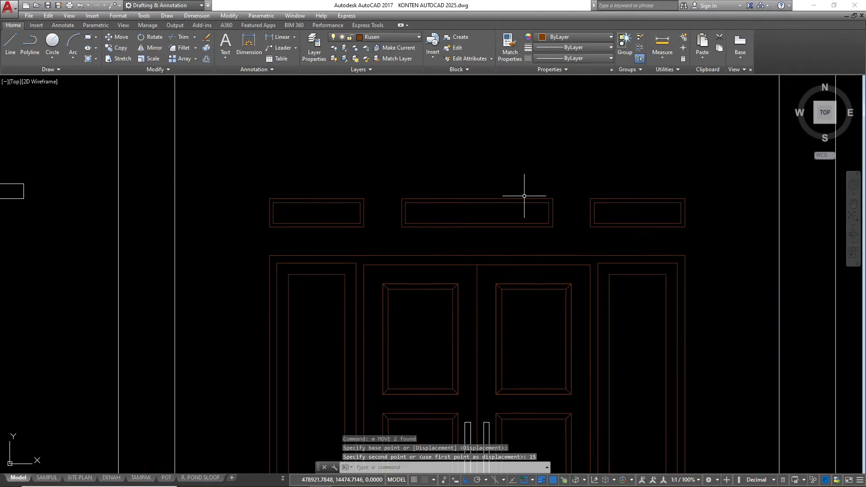
pyautogui.scroll(2, 429, 226)
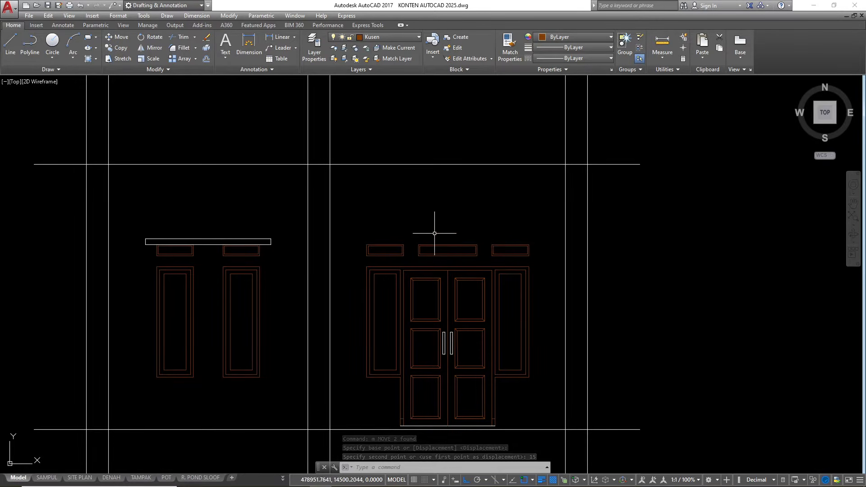
pyautogui.scroll(-4, 458, 236)
pyautogui.scroll(2, 336, 291)
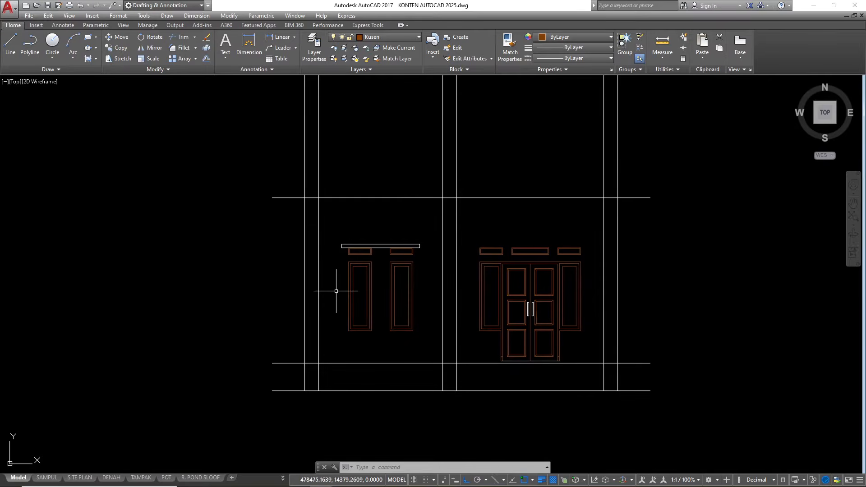
pyautogui.click(333, 231)
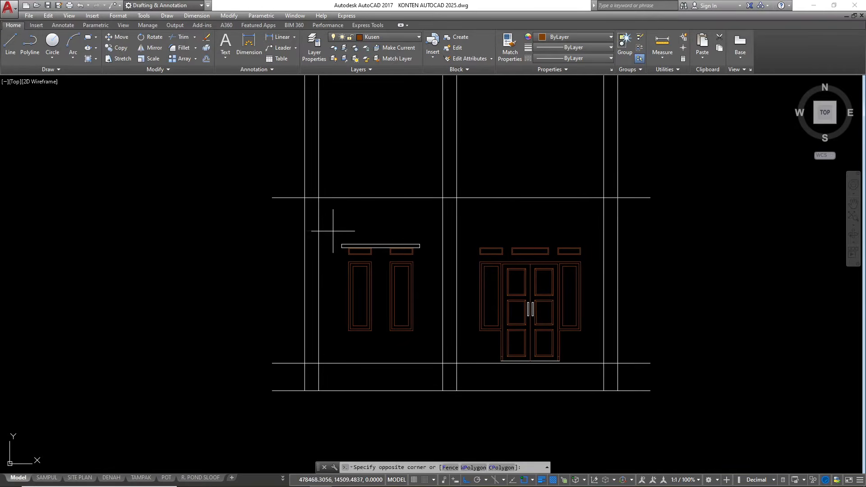
pyautogui.click(426, 357)
pyautogui.press('Escape')
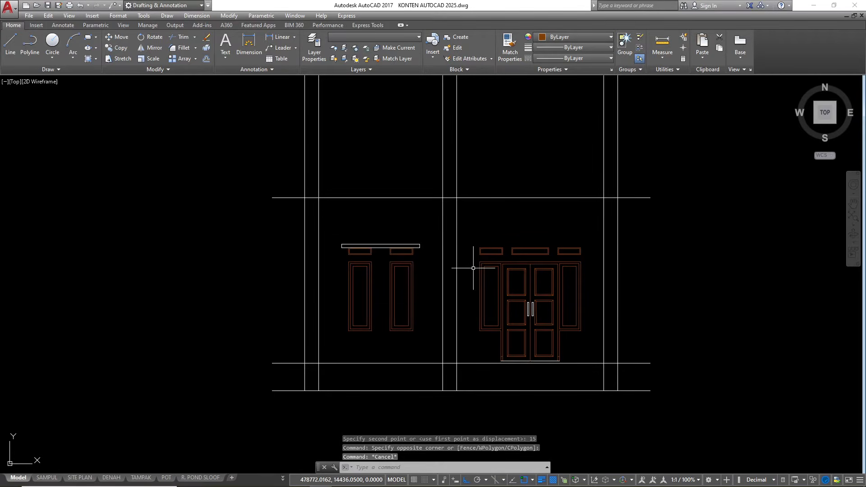
# - Make Dinding the current layer
pyautogui.scroll(-2, 472, 265)
pyautogui.press('Escape')
pyautogui.press('Escape')
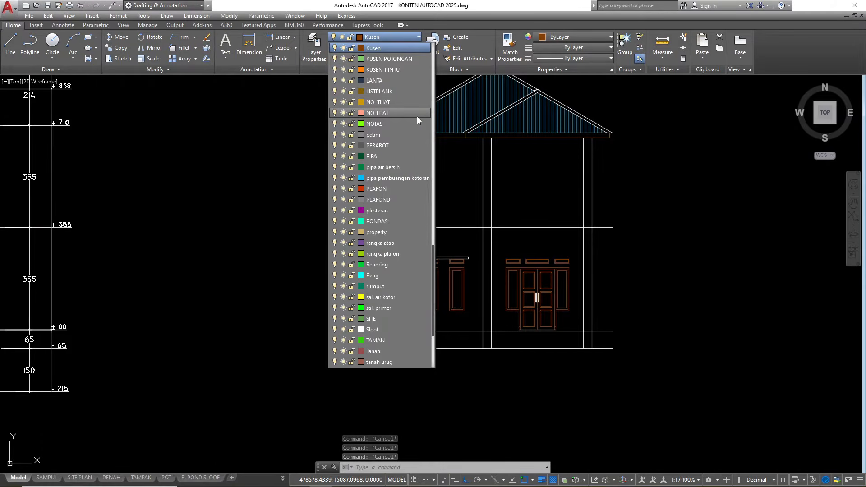
pyautogui.scroll(10, 418, 118)
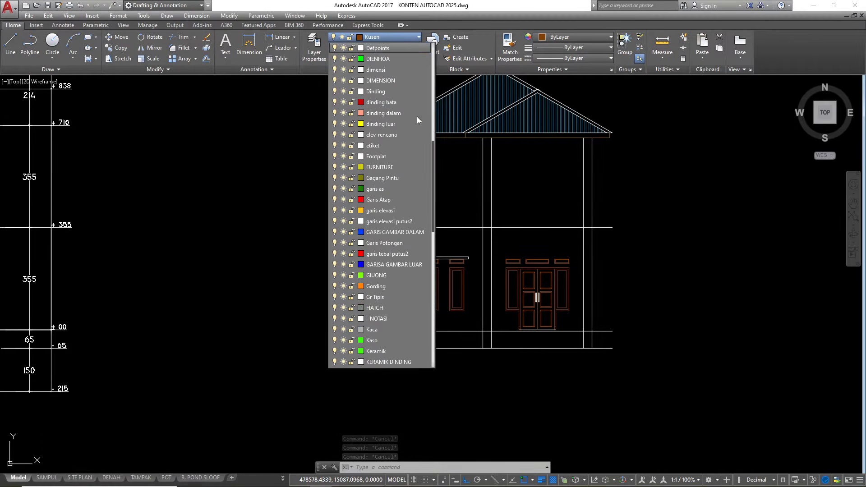
pyautogui.click(367, 92)
# - Draw a horizontal construction line through the top edge of the upper-floor beam in the section so that it crosses the facade
pyautogui.scroll(-2, 520, 237)
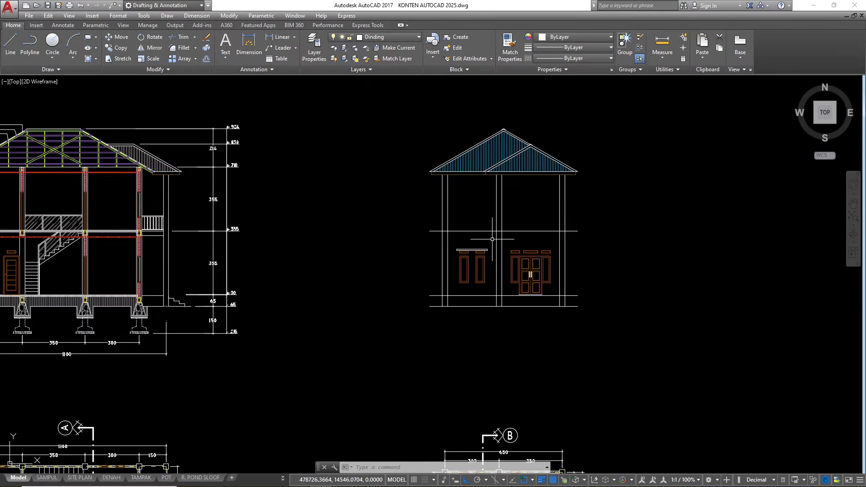
pyautogui.write('xl')
pyautogui.press('Return')
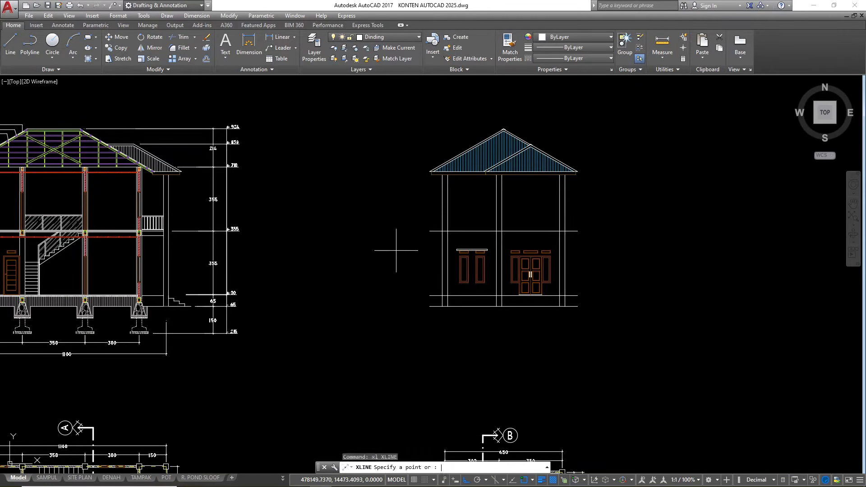
pyautogui.write('h')
pyautogui.press('Return')
pyautogui.scroll(4, 101, 225)
pyautogui.scroll(8, 197, 243)
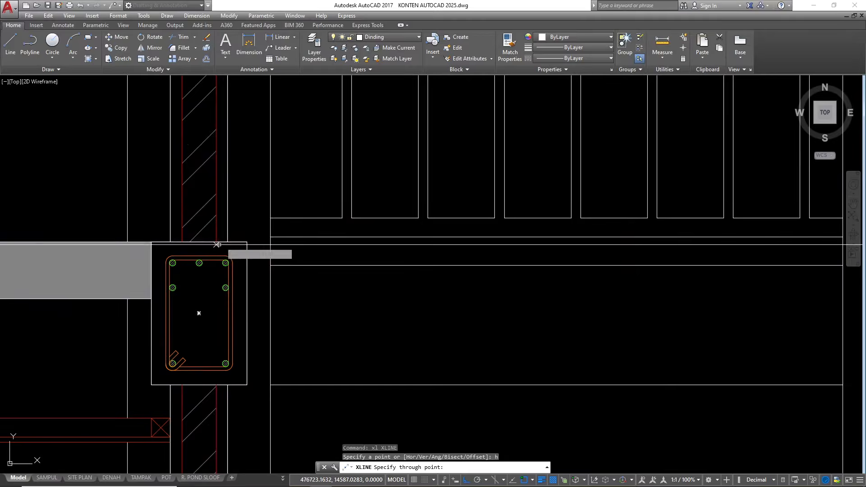
pyautogui.click(217, 242)
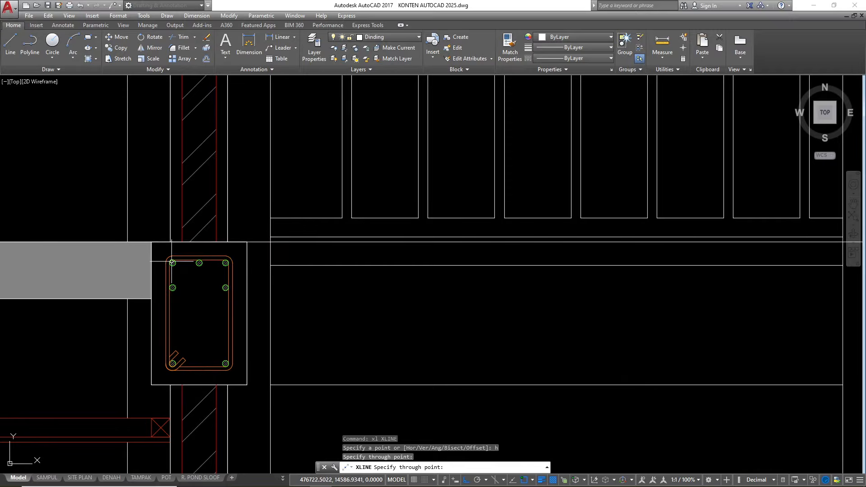
pyautogui.press('Escape')
pyautogui.scroll(-10, 172, 261)
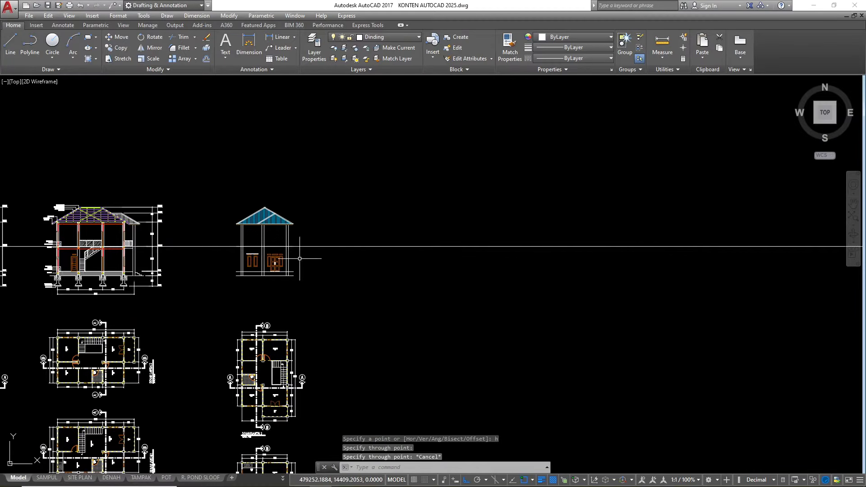
pyautogui.scroll(8, 299, 258)
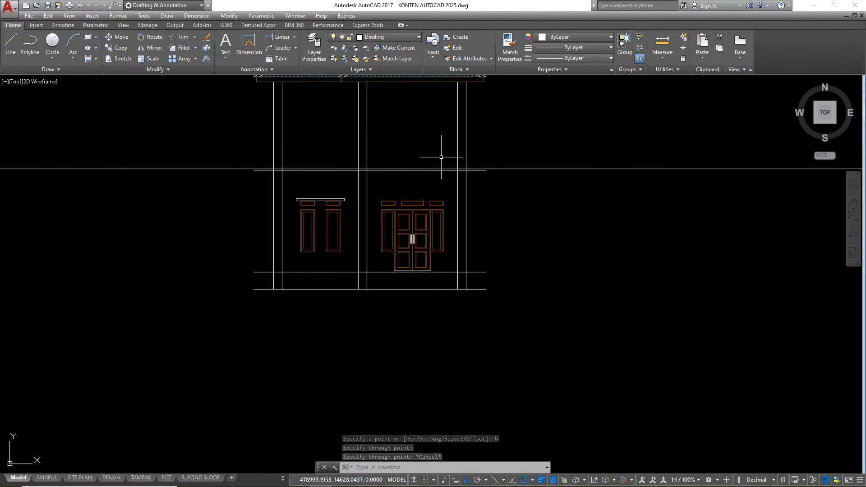
pyautogui.scroll(2, 294, 194)
# - Copy the ground-floor windows, double door, vents and trim straight up from the door's lower corner onto the upper-floor construction line
pyautogui.click(292, 178)
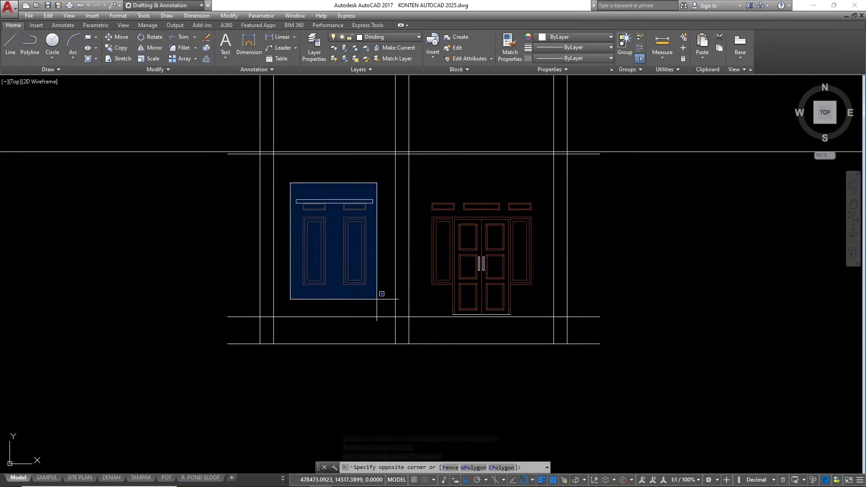
pyautogui.click(387, 306)
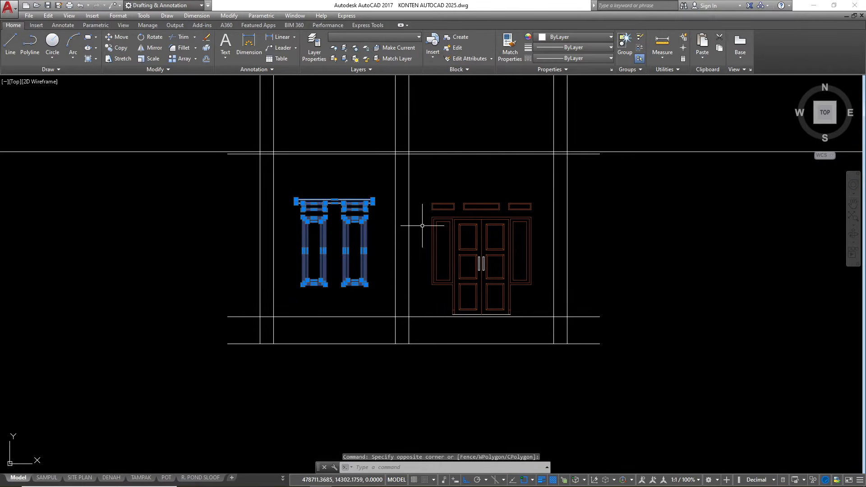
pyautogui.click(418, 194)
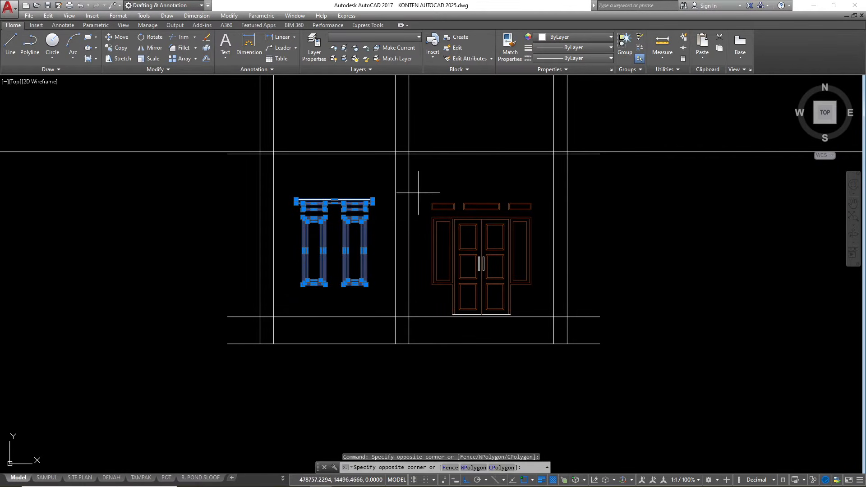
pyautogui.click(535, 319)
pyautogui.write('co')
pyautogui.press('Return')
pyautogui.scroll(8, 511, 311)
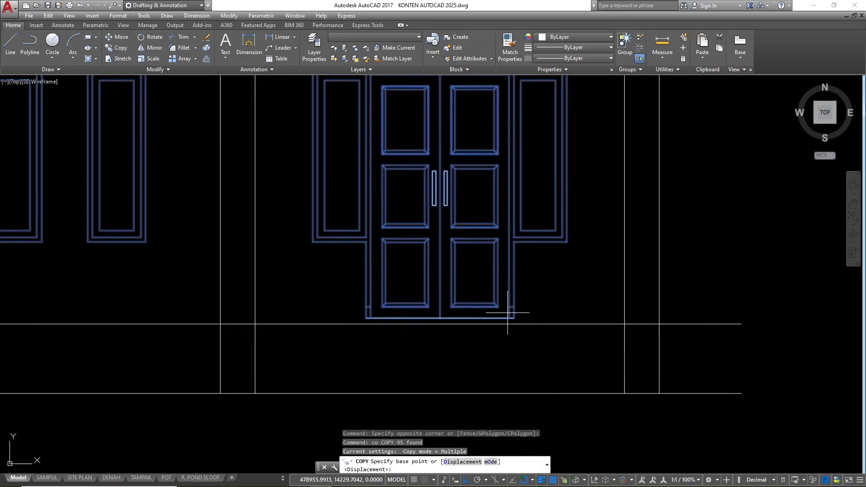
pyautogui.click(515, 321)
pyautogui.scroll(-8, 516, 321)
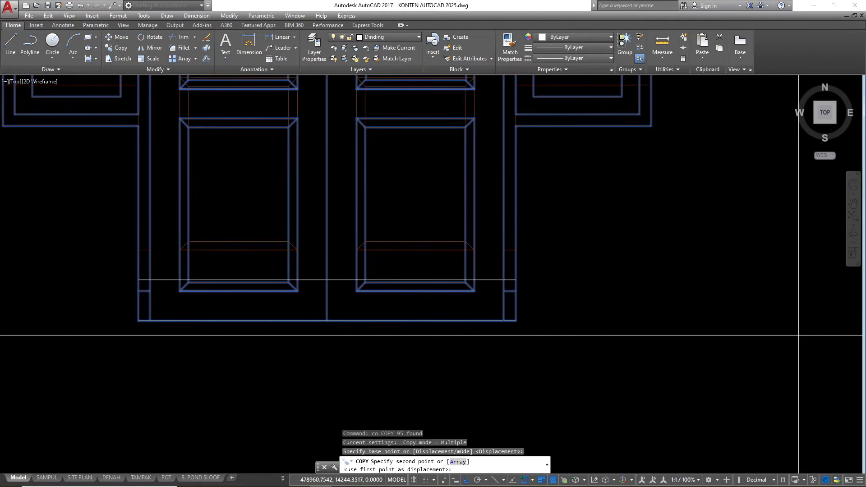
pyautogui.scroll(6, 499, 184)
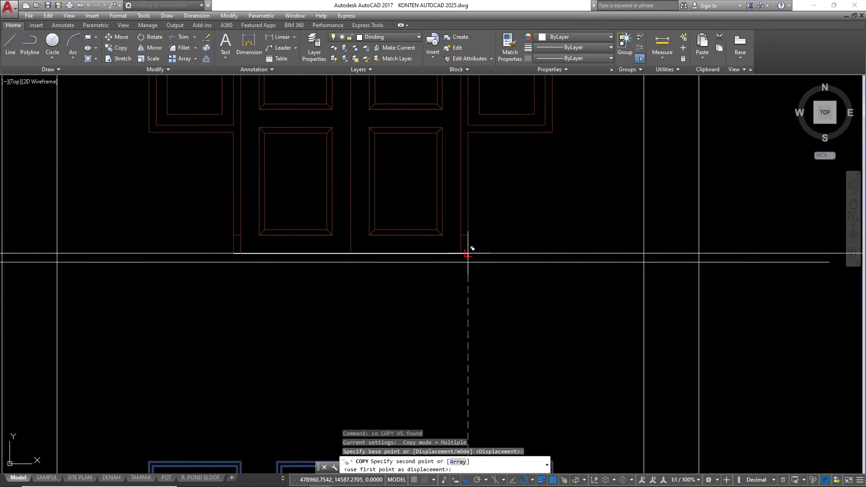
pyautogui.click(468, 249)
pyautogui.press('Escape')
pyautogui.scroll(-5, 476, 243)
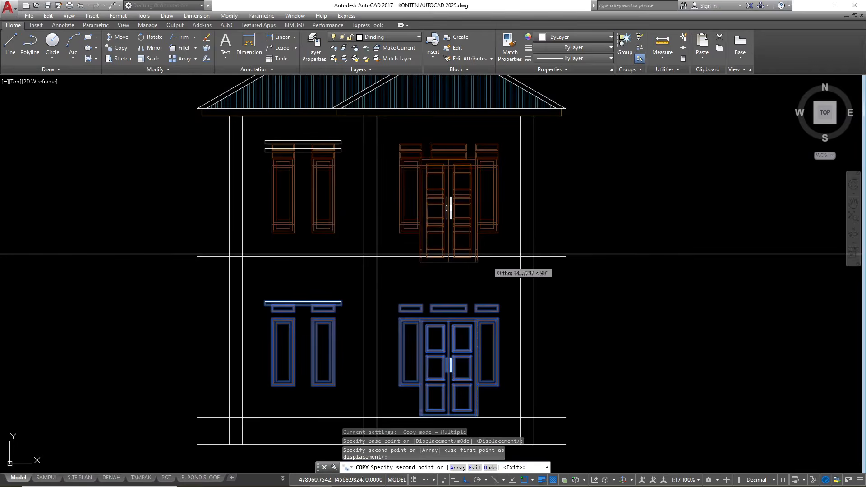
pyautogui.press('Escape')
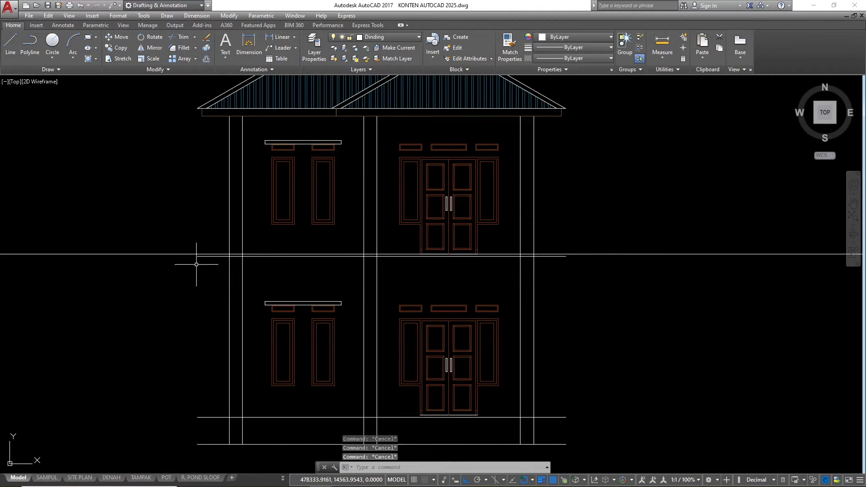
# - Erase the horizontal construction line at the upper-floor level
pyautogui.click(164, 257)
pyautogui.click(142, 214)
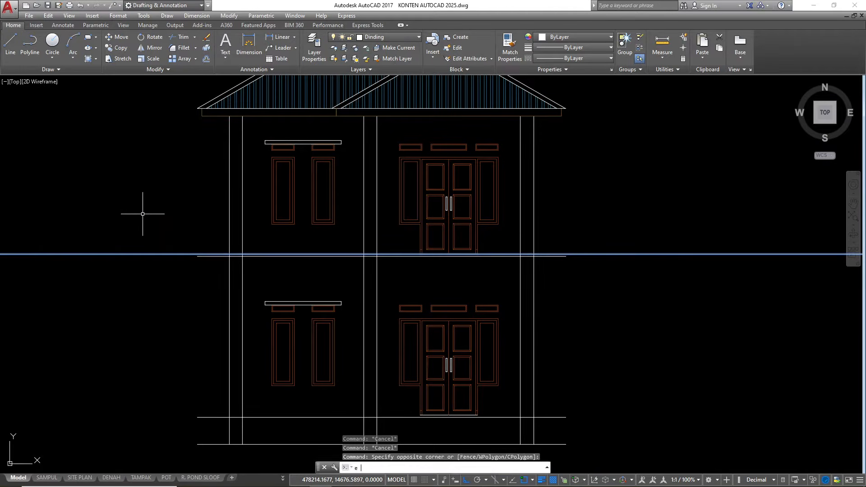
pyautogui.press('Return')
# - Examine the two-storey facade and compare it with the neighbouring sections and floor plans
pyautogui.moveTo(330, 263); pyautogui.dragTo(331, 308, button='middle')
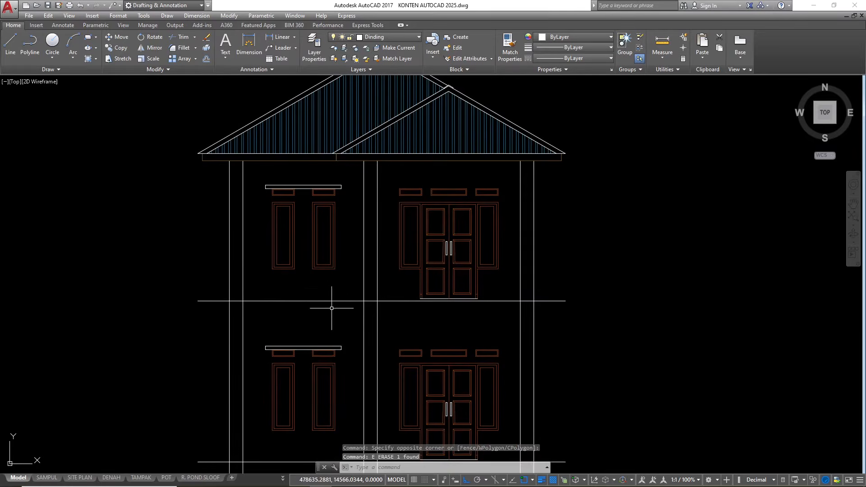
pyautogui.scroll(-2, 333, 264)
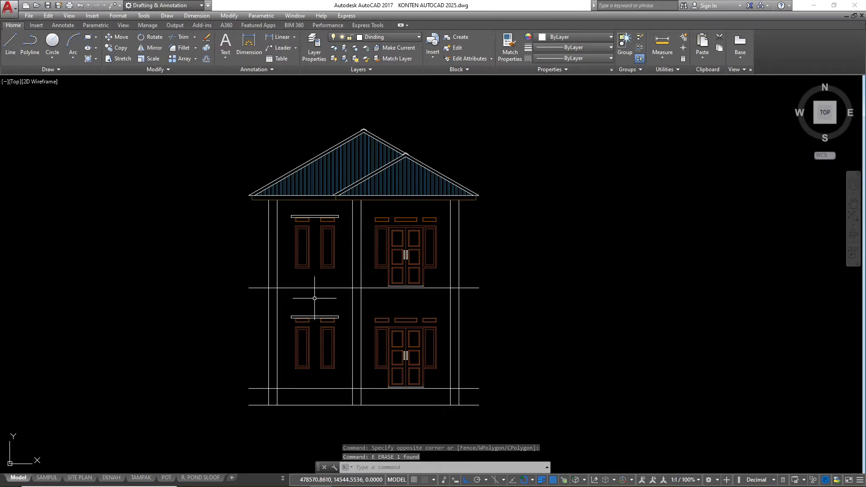
pyautogui.scroll(-6, 472, 207)
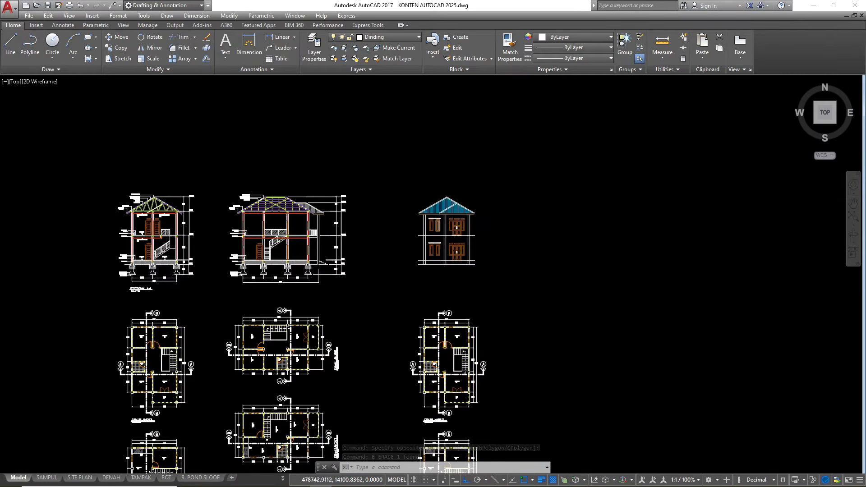
pyautogui.scroll(7, 438, 297)
pyautogui.scroll(-5, 438, 297)
pyautogui.scroll(-6, 487, 305)
pyautogui.scroll(2, 481, 326)
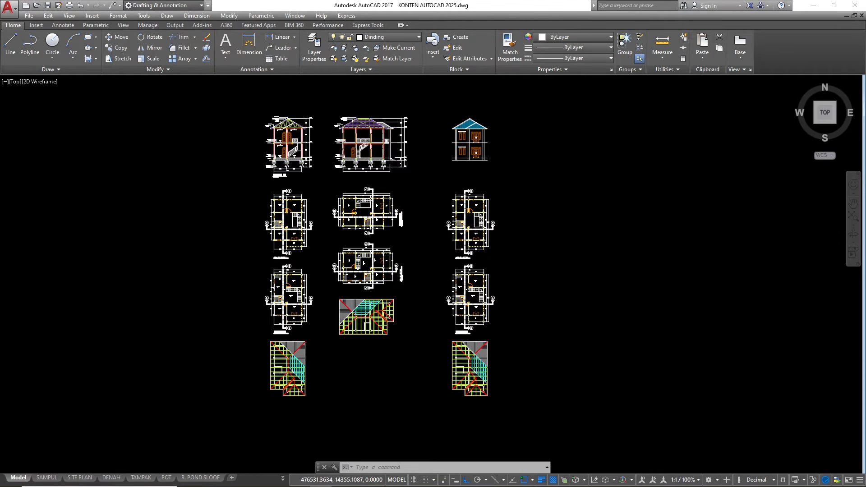
# - Draw three horizontal construction lines through the outer corners of the entrance stair's steps in the section, extending across the facade
pyautogui.scroll(5, 397, 155)
pyautogui.scroll(4, 437, 169)
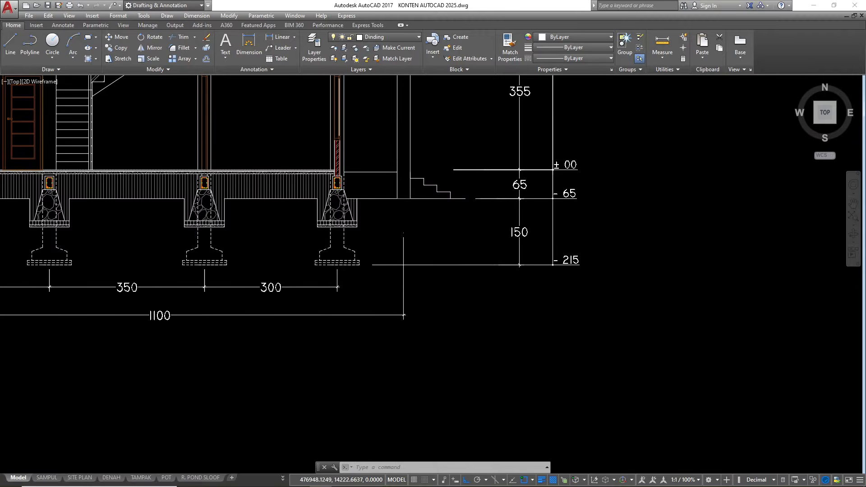
pyautogui.scroll(4, 442, 206)
pyautogui.scroll(-4, 298, 190)
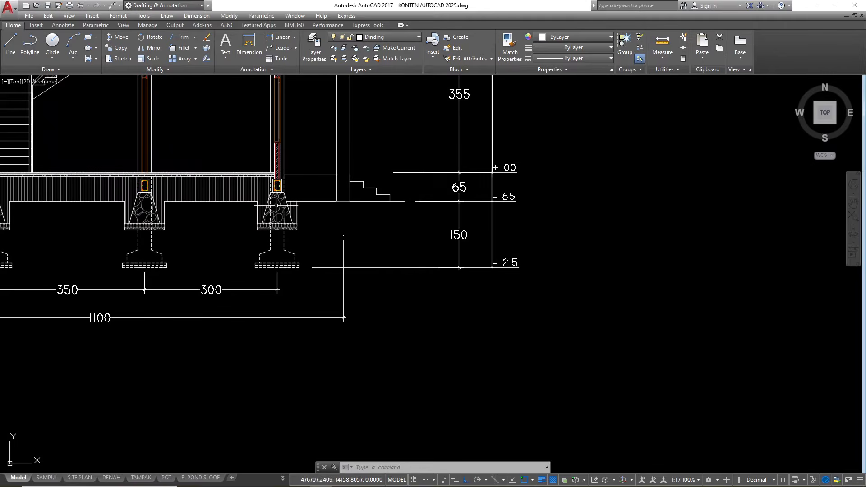
pyautogui.scroll(2, 348, 182)
pyautogui.write('xl')
pyautogui.press('Return')
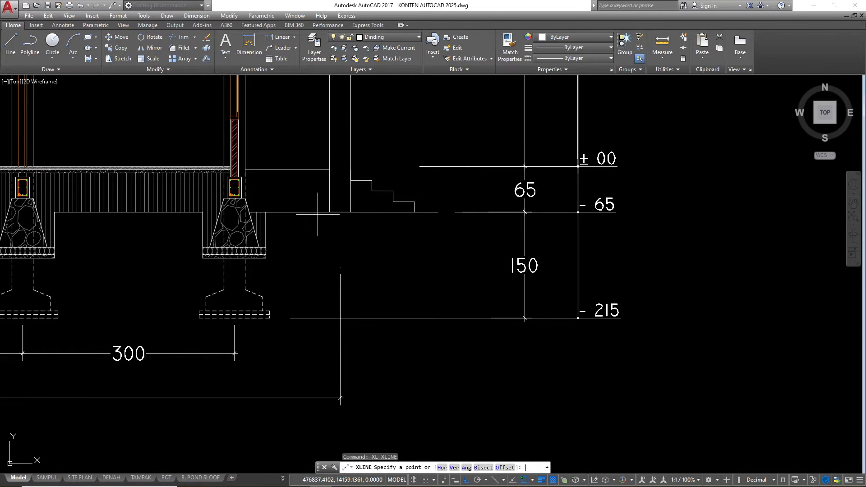
pyautogui.write('h')
pyautogui.press('Return')
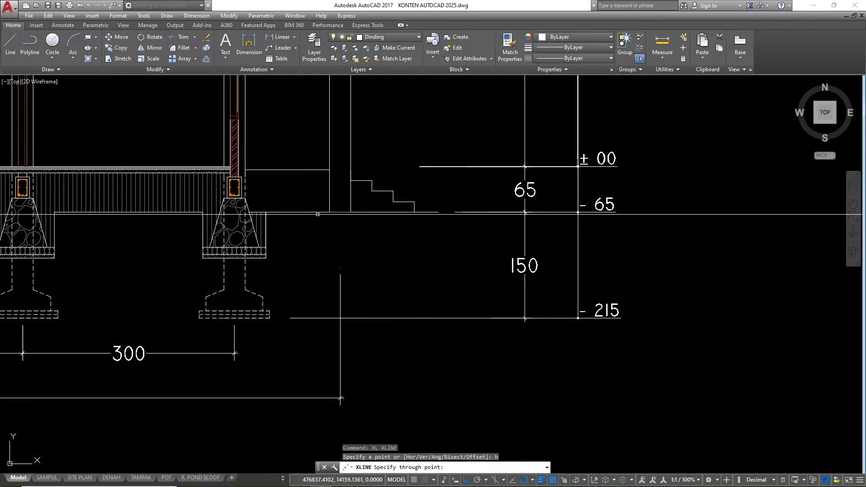
pyautogui.scroll(2, 307, 181)
pyautogui.click(379, 180)
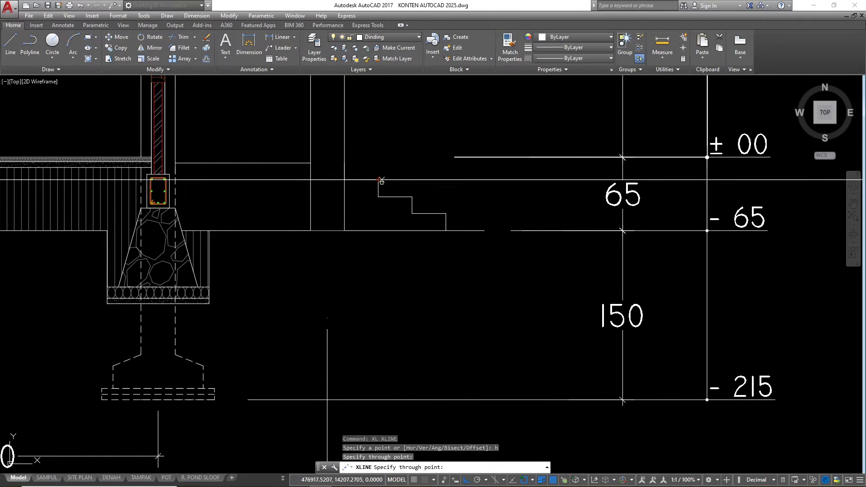
pyautogui.click(412, 197)
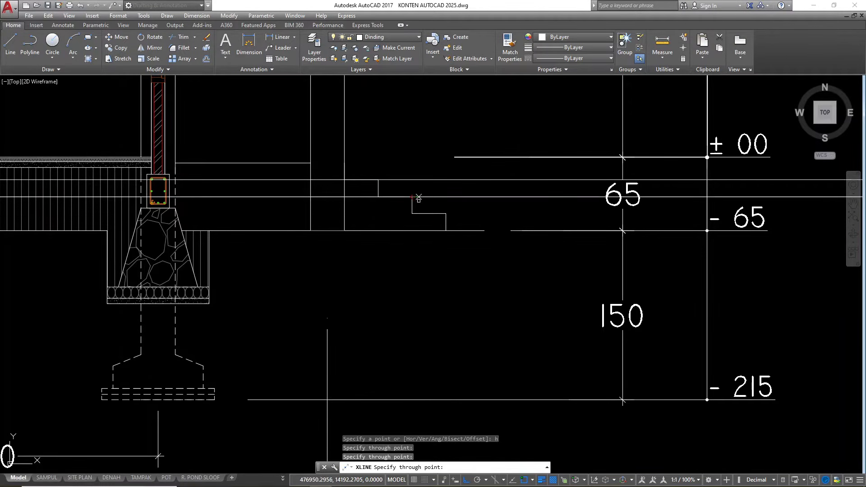
pyautogui.click(445, 213)
pyautogui.scroll(-5, 445, 221)
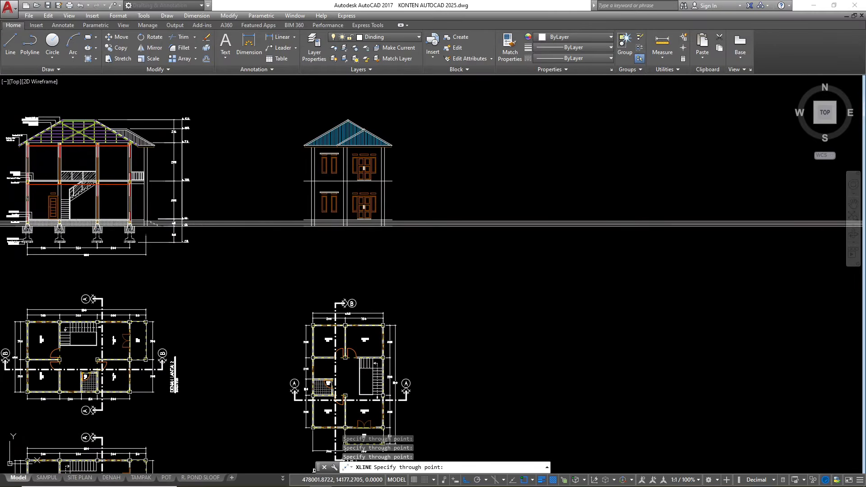
pyautogui.press('Escape')
pyautogui.press('Escape')
pyautogui.press('Escape')
pyautogui.press('Escape')
# - Trim the three projected step lines on the facade between the outer window-side column and the middle column
pyautogui.scroll(8, 338, 223)
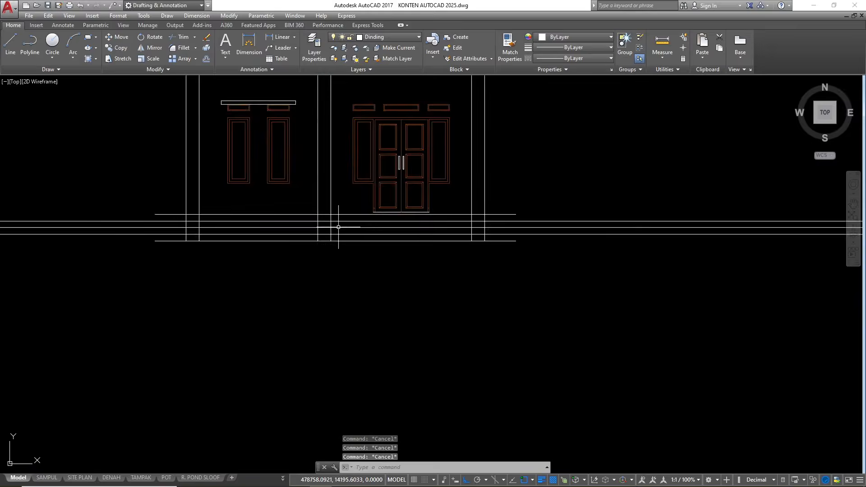
pyautogui.write('tr')
pyautogui.press('Return')
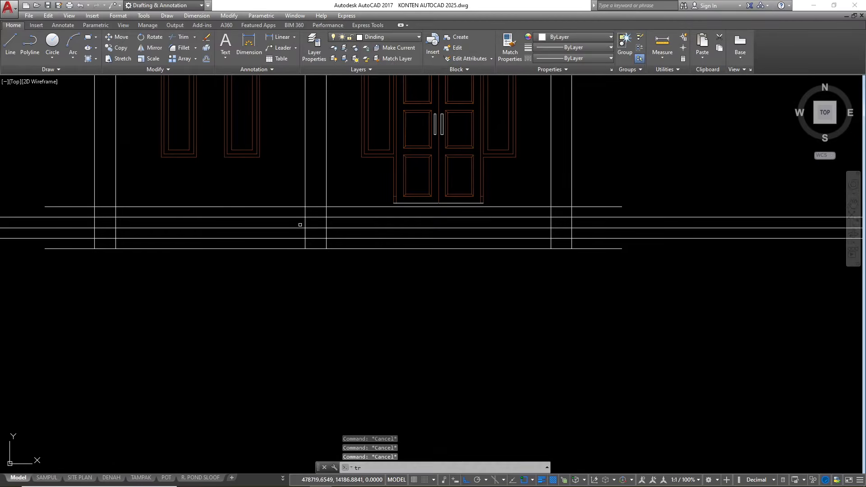
pyautogui.scroll(2, 297, 222)
pyautogui.click(298, 208)
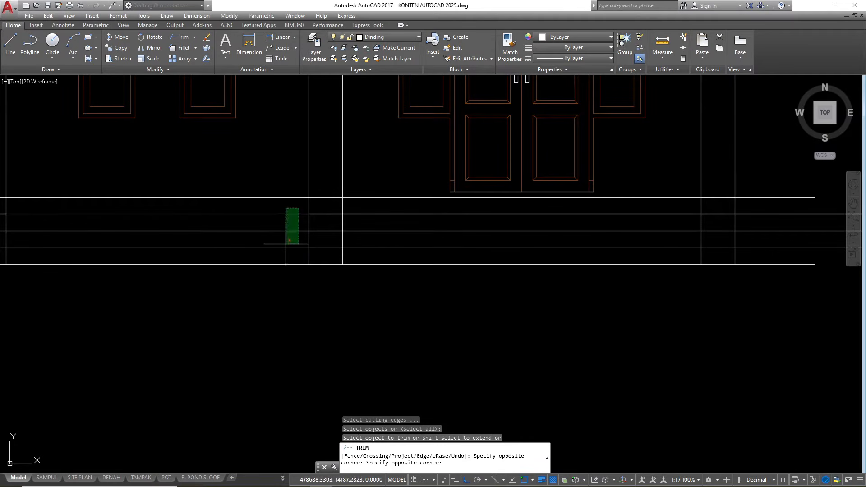
pyautogui.click(279, 267)
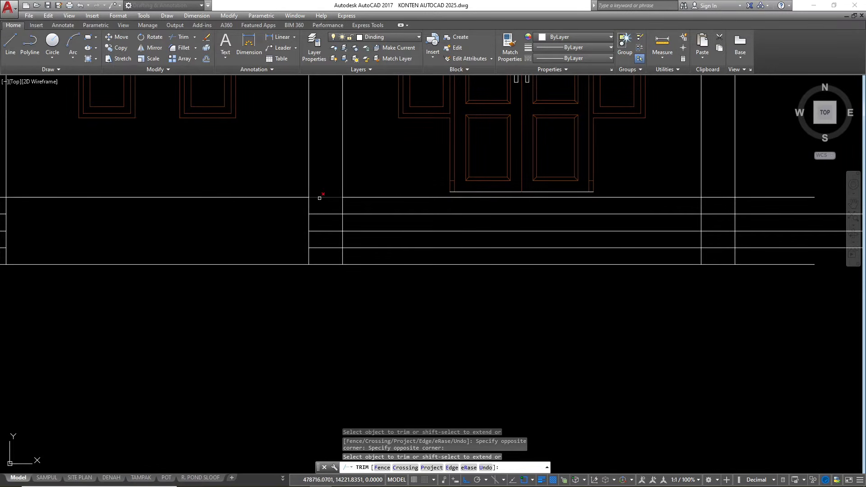
# - Trim the ground-floor line across the entrance bay's two columns and the inner column edges where they cross the steps
pyautogui.click(325, 197)
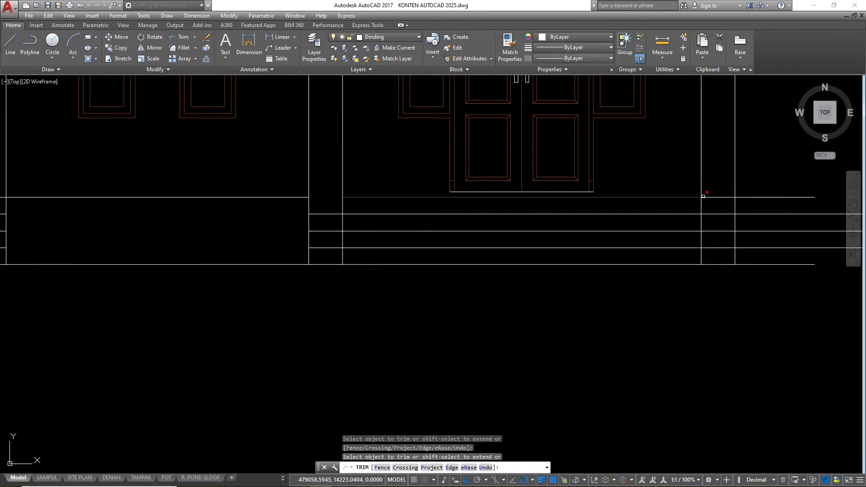
pyautogui.click(726, 221)
pyautogui.click(296, 216)
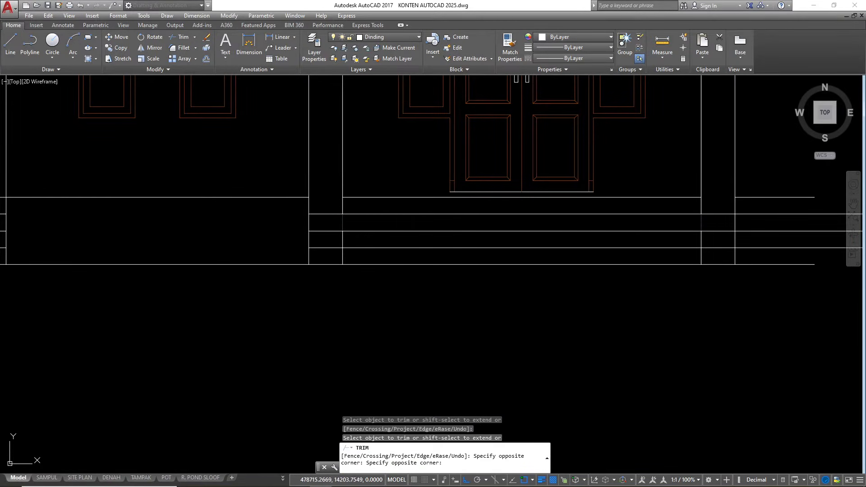
pyautogui.click(712, 237)
pyautogui.click(335, 239)
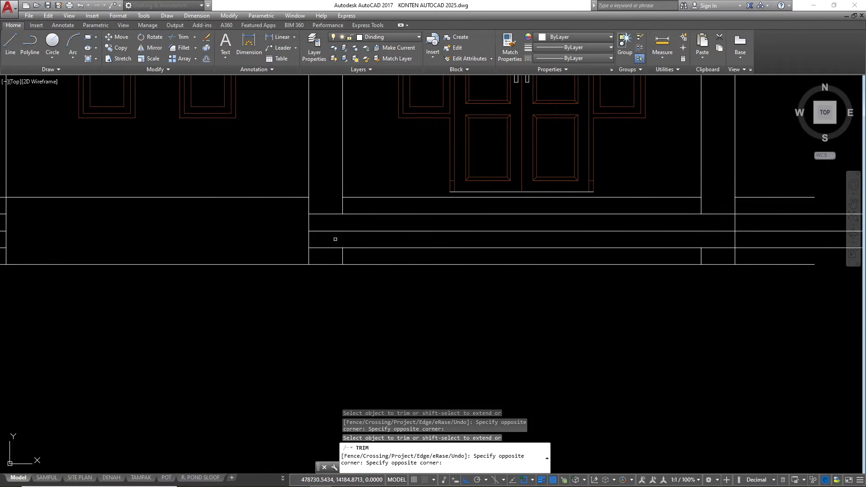
pyautogui.press('Escape')
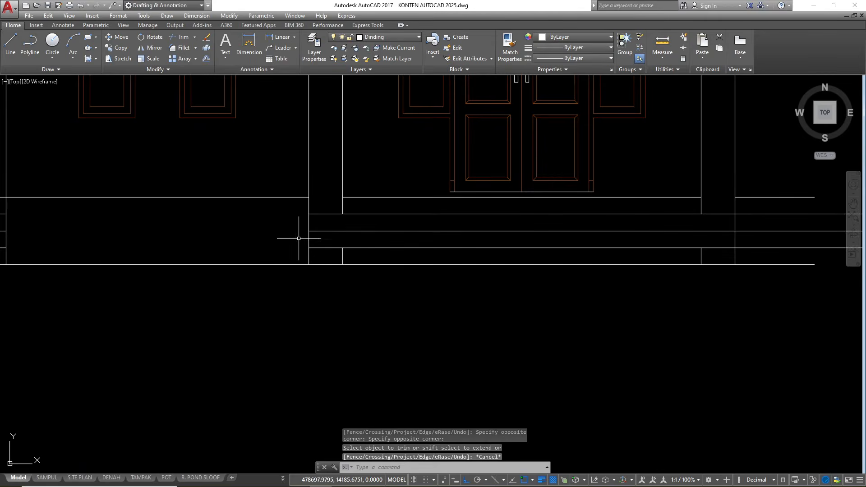
# - Erase the two leftover inner column edge stubs between the lowest step line and the ground line
pyautogui.click(316, 242)
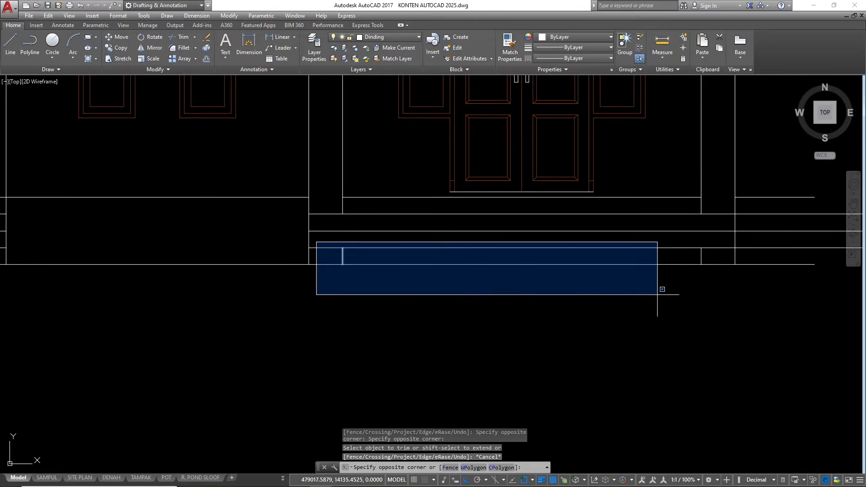
pyautogui.click(732, 304)
pyautogui.write('e')
pyautogui.press('Return')
pyautogui.scroll(-4, 257, 255)
pyautogui.scroll(2, 437, 242)
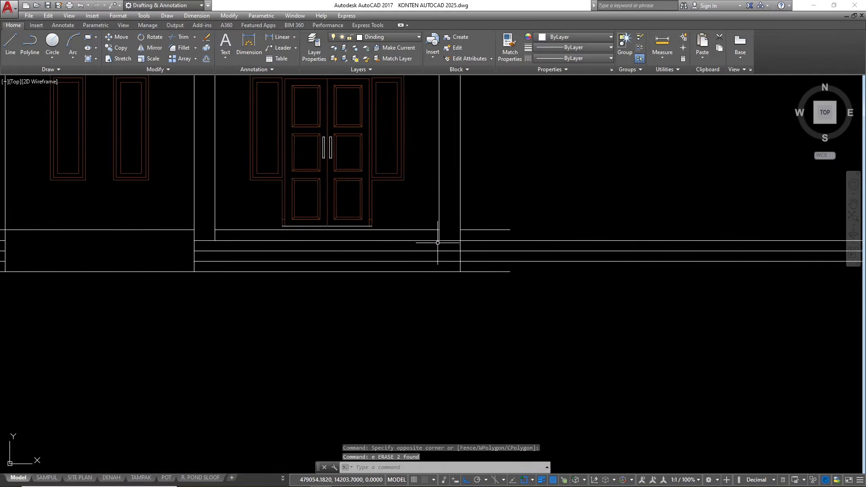
pyautogui.write('t')
pyautogui.press('Return')
pyautogui.press('Return')
pyautogui.scroll(2, 464, 238)
pyautogui.press('Escape')
# - Trim the three step lines that extend beyond the outer column on the entrance side of the facade
pyautogui.write('tr')
pyautogui.press('Return')
pyautogui.press('Return')
pyautogui.click(481, 235)
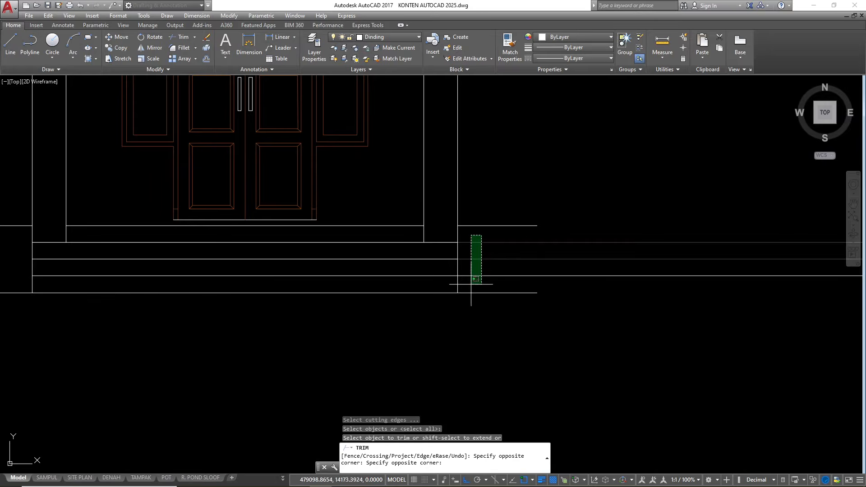
pyautogui.click(471, 284)
pyautogui.press('Escape')
# - Erase the short ground-floor line segment beyond the outer column beside the entrance
pyautogui.click(494, 249)
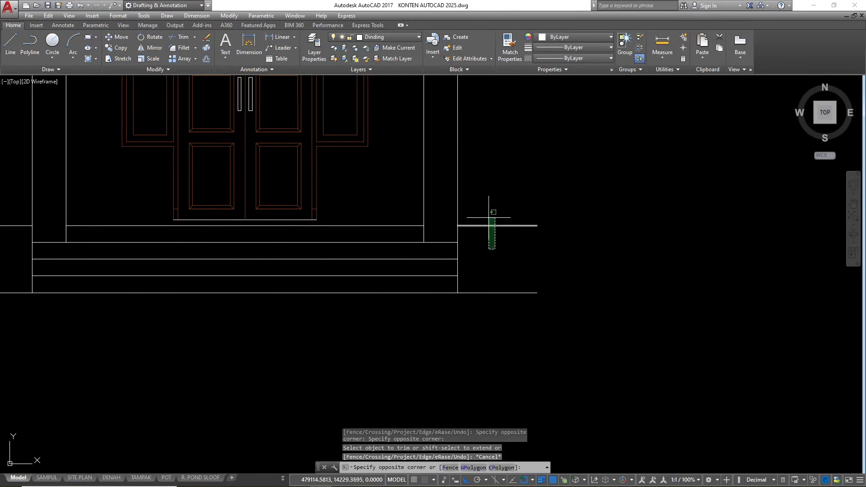
pyautogui.click(489, 215)
pyautogui.write('e')
pyautogui.press('Return')
pyautogui.scroll(-4, 608, 227)
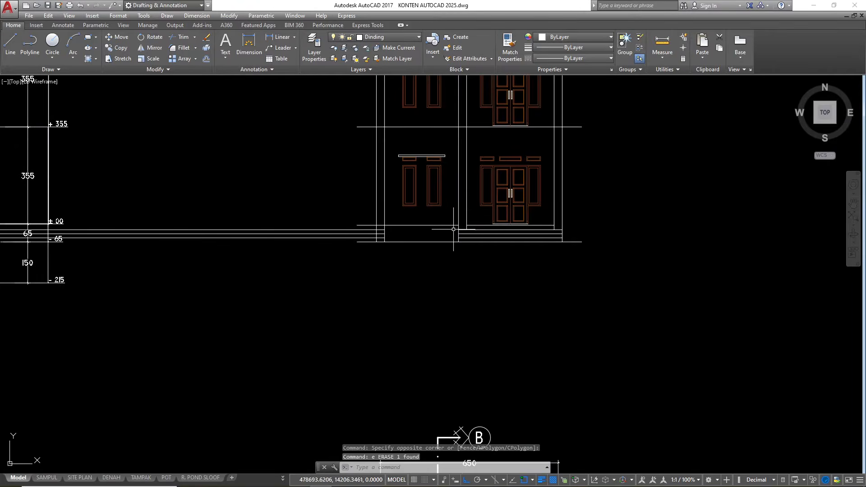
# - Erase the ground-floor line below the windows and the three leftover step lines running back toward the section
pyautogui.scroll(2, 425, 229)
pyautogui.click(322, 224)
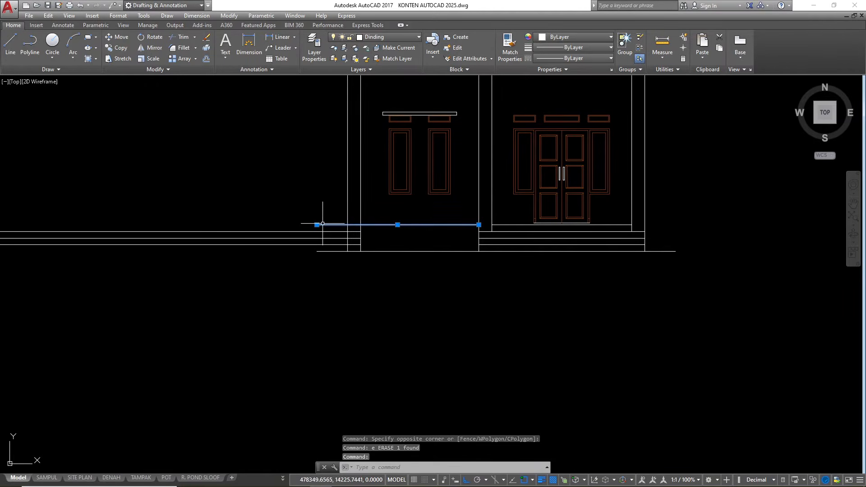
pyautogui.click(271, 223)
pyautogui.click(236, 275)
pyautogui.write('e')
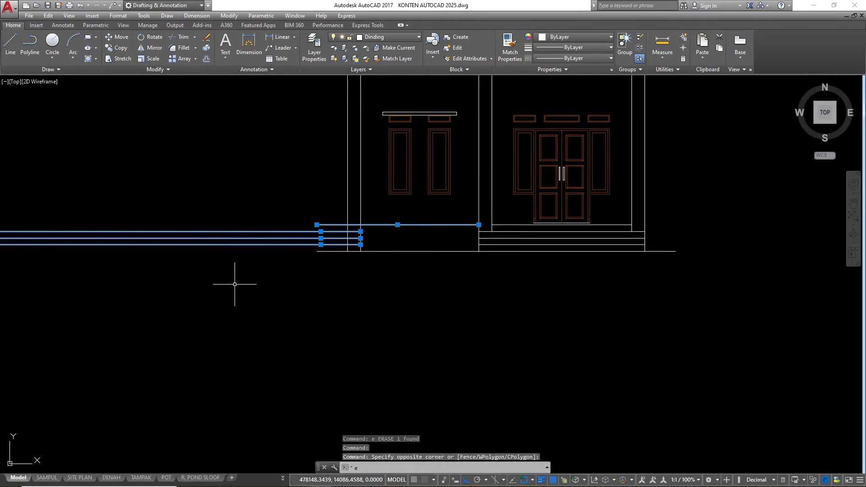
pyautogui.press('Return')
pyautogui.scroll(-3, 399, 244)
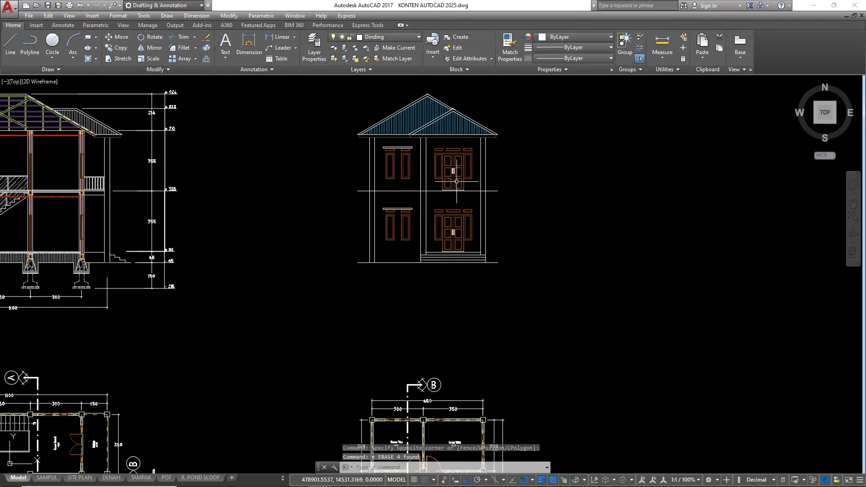
# - Examine the facade's upper floor and compare it with the balcony railing and floor levels in the neighbouring section
pyautogui.scroll(2, 459, 179)
pyautogui.scroll(1, 457, 179)
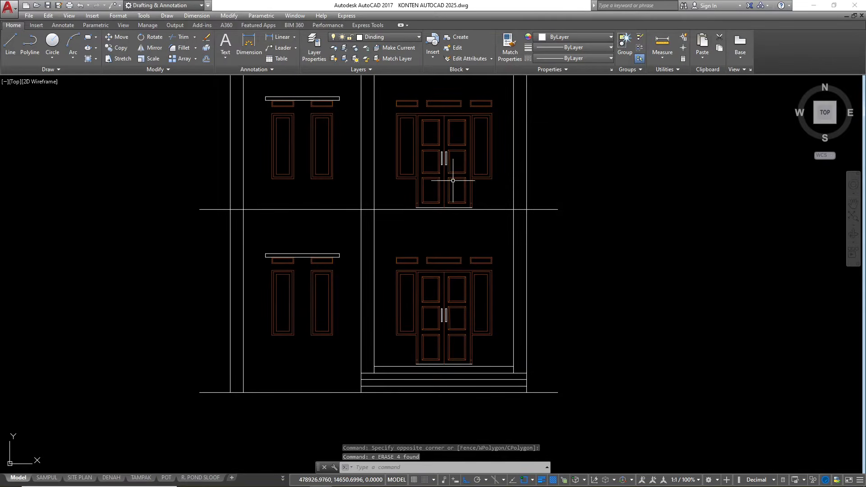
pyautogui.scroll(-1, 453, 262)
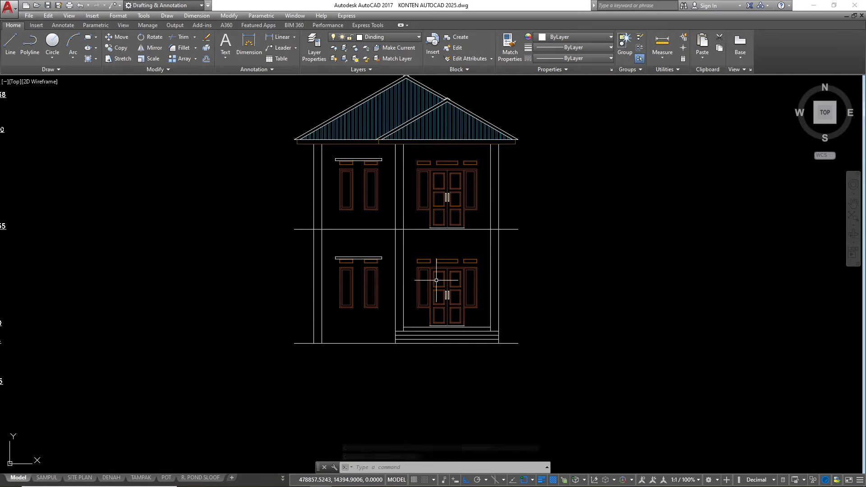
pyautogui.scroll(1, 417, 228)
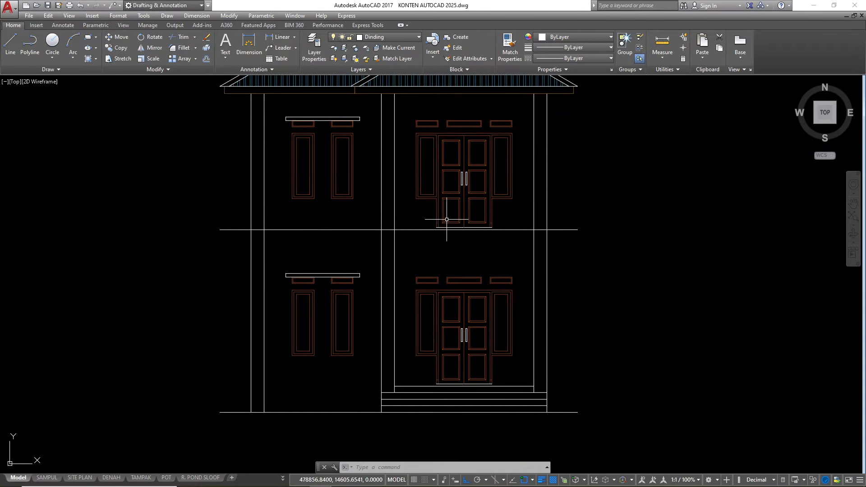
pyautogui.scroll(1, 434, 228)
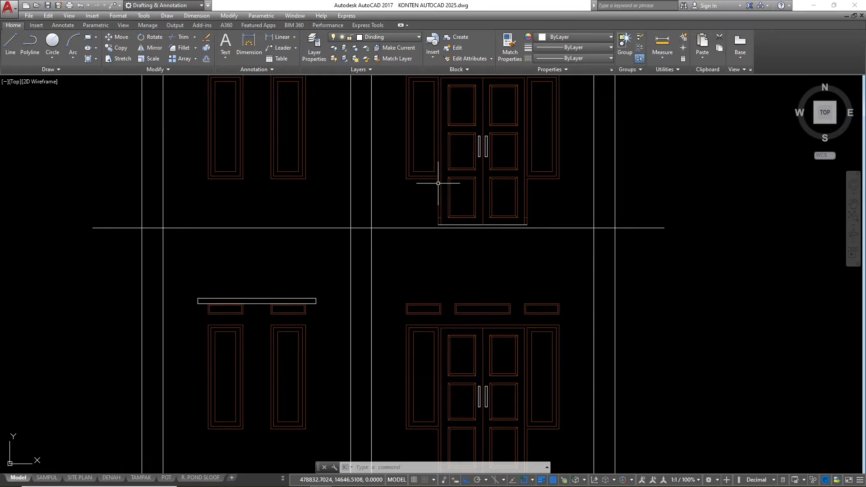
pyautogui.scroll(-4, 491, 195)
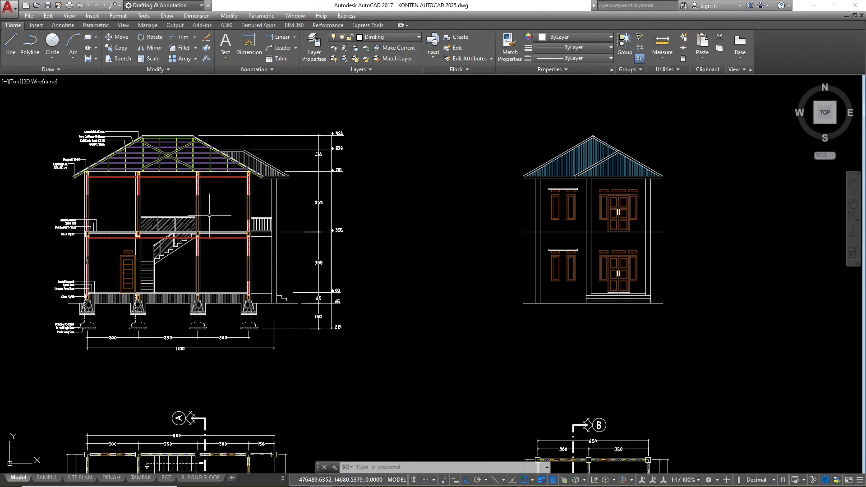
pyautogui.scroll(8, 209, 215)
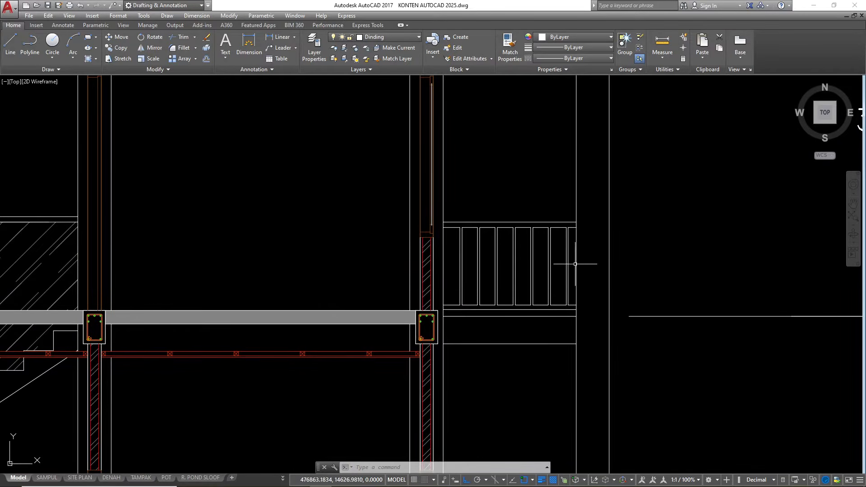
pyautogui.scroll(-5, 403, 248)
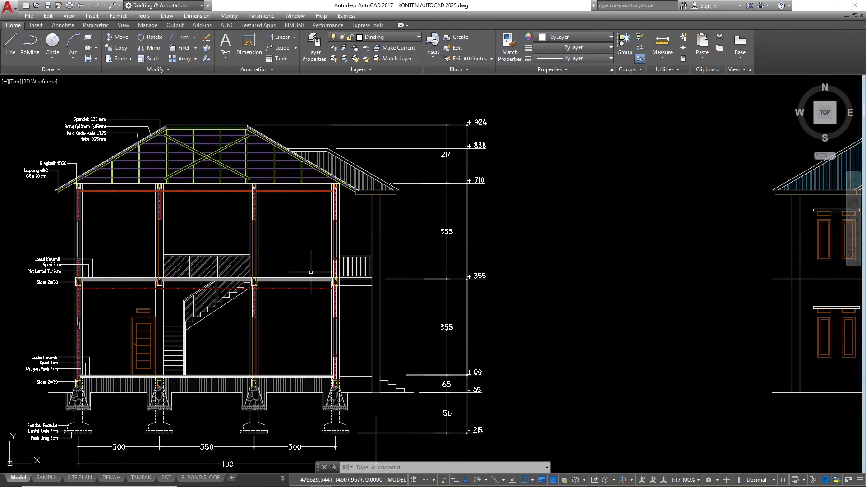
pyautogui.scroll(2, 353, 274)
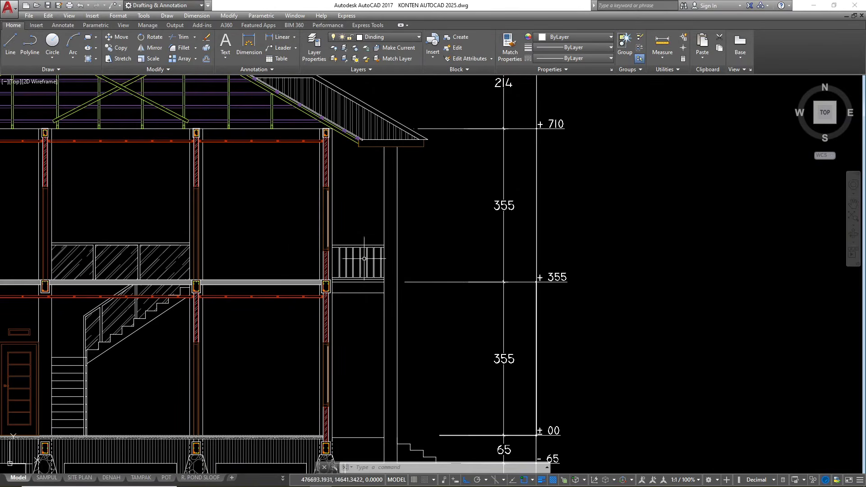
pyautogui.scroll(-6, 559, 284)
pyautogui.scroll(6, 527, 272)
pyautogui.scroll(-6, 563, 245)
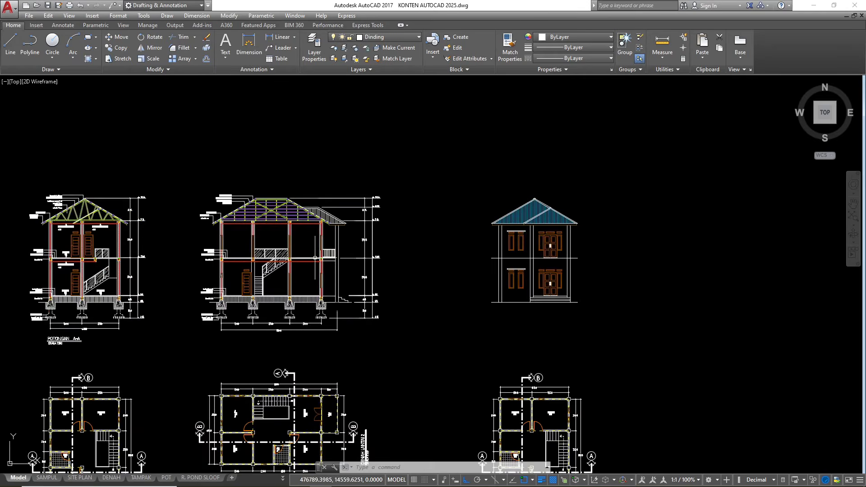
pyautogui.scroll(6, 318, 257)
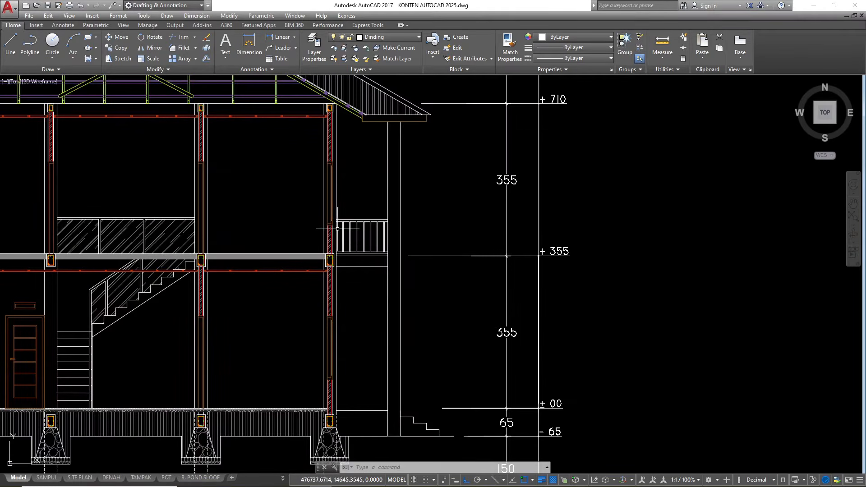
pyautogui.scroll(2, 337, 228)
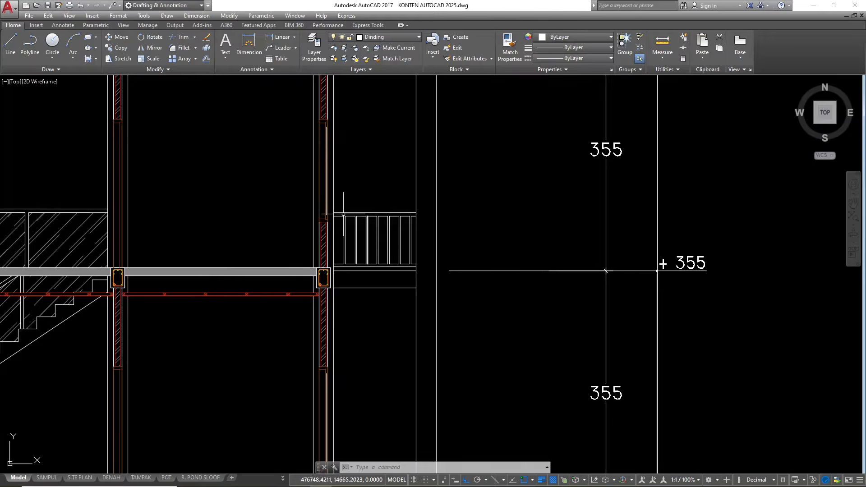
# - Draw four horizontal construction lines through the upper and lower edges of the balcony railing's top and bottom rails in the section
pyautogui.write('xl')
pyautogui.press('Return')
pyautogui.write('h')
pyautogui.press('Return')
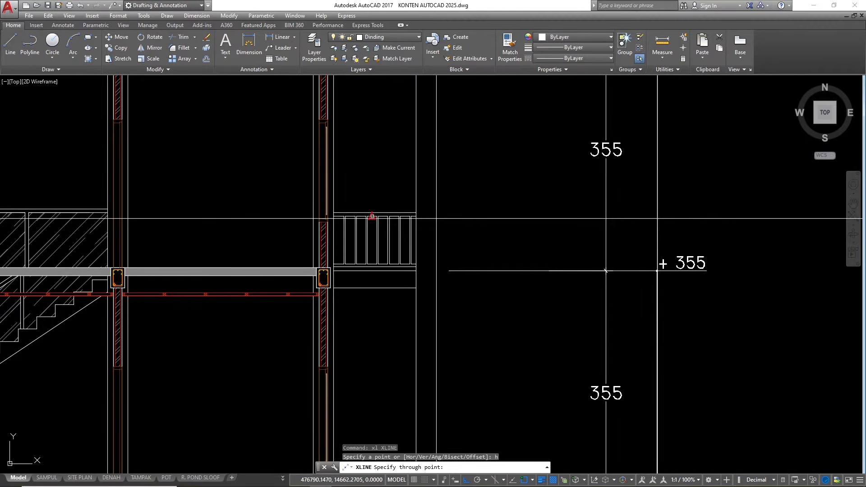
pyautogui.scroll(3, 343, 215)
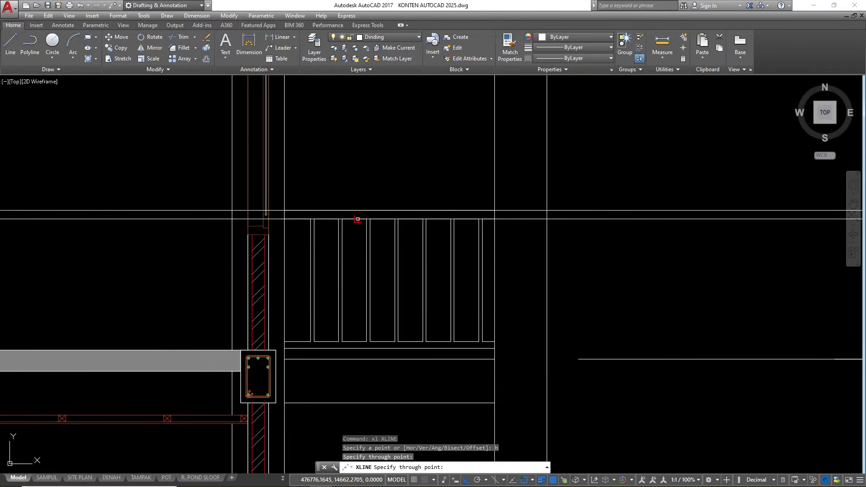
pyautogui.click(358, 219)
pyautogui.scroll(-5, 158, 233)
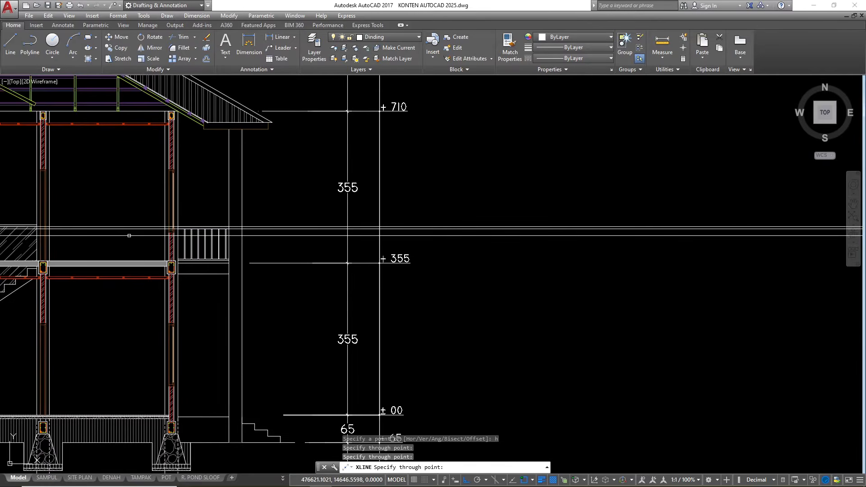
pyautogui.scroll(5, 184, 262)
pyautogui.click(187, 244)
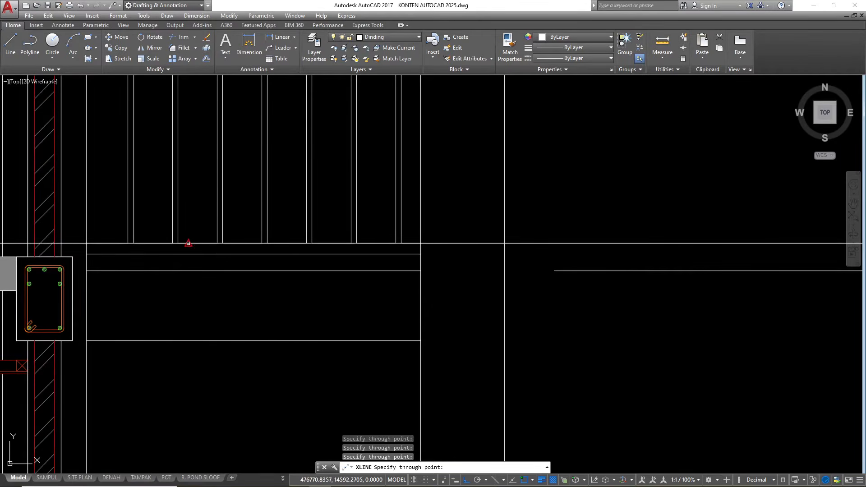
pyautogui.scroll(-5, 67, 252)
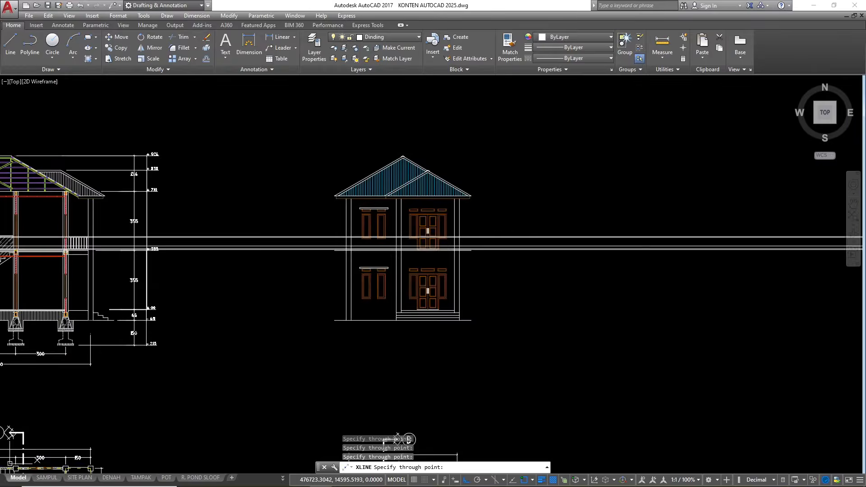
pyautogui.scroll(7, 293, 249)
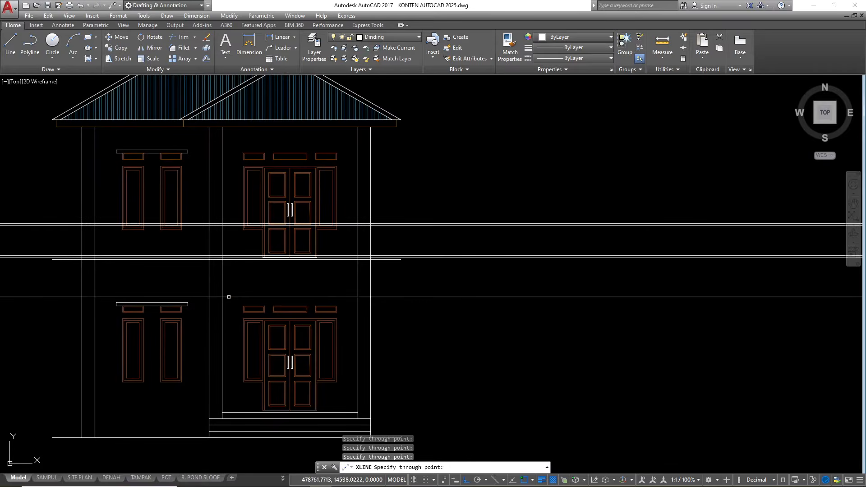
pyautogui.press('Escape')
# - Trim the upper-floor line where it passes through the columns flanking the balcony
pyautogui.scroll(4, 228, 256)
pyautogui.scroll(2, 232, 260)
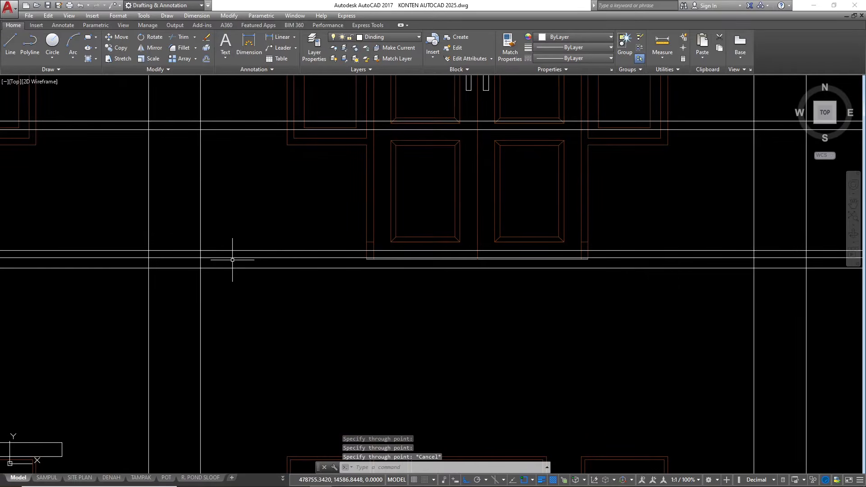
pyautogui.scroll(-2, 300, 277)
pyautogui.write('tr')
pyautogui.press('Return')
pyautogui.press('Return')
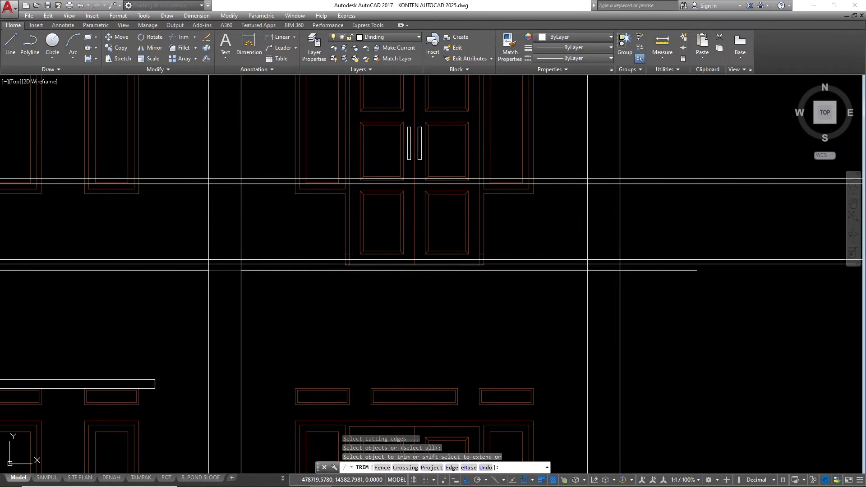
pyautogui.click(225, 269)
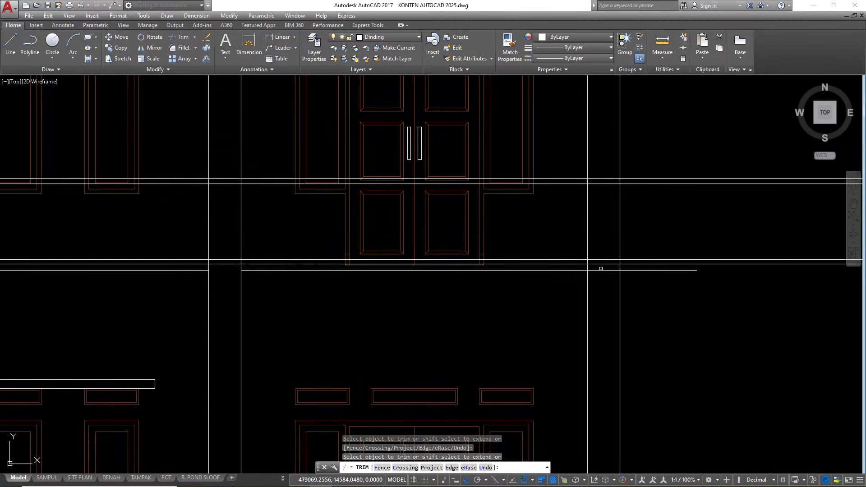
# - Erase the upper-floor line segments outside the two balcony columns
pyautogui.press('Escape')
pyautogui.click(657, 270)
pyautogui.write('e')
pyautogui.press('Return')
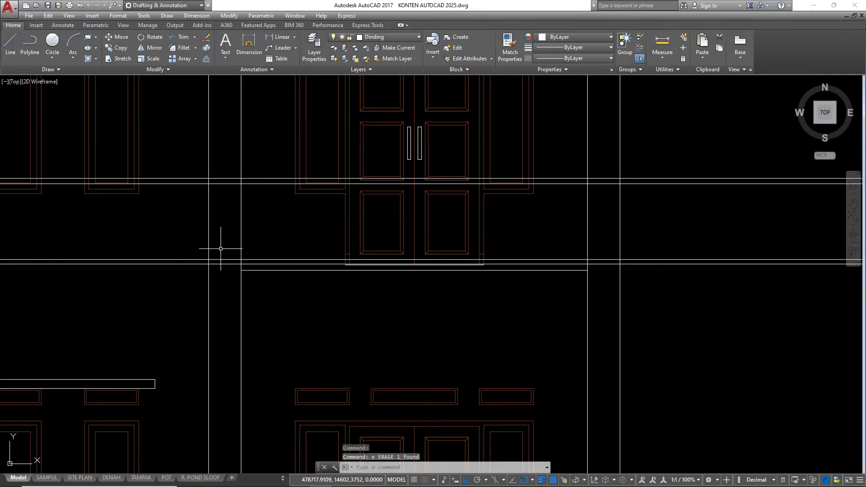
pyautogui.write('tr')
pyautogui.press('Return')
pyautogui.write('tr')
pyautogui.press('Return')
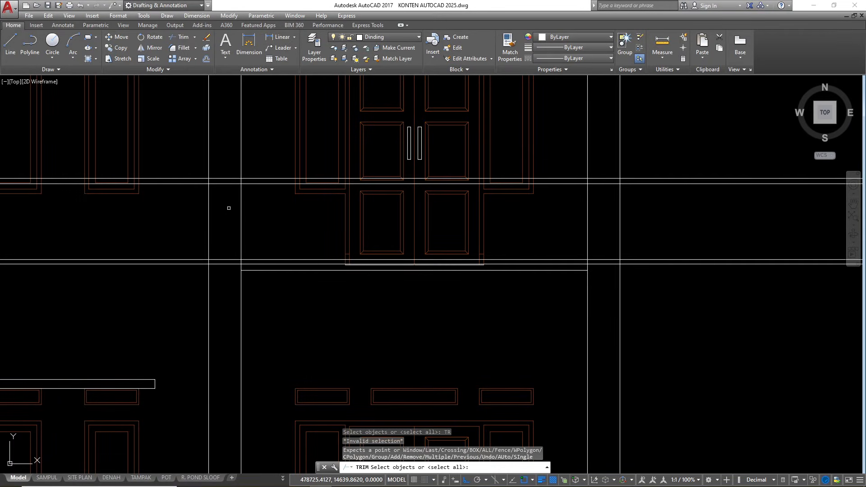
pyautogui.click(230, 162)
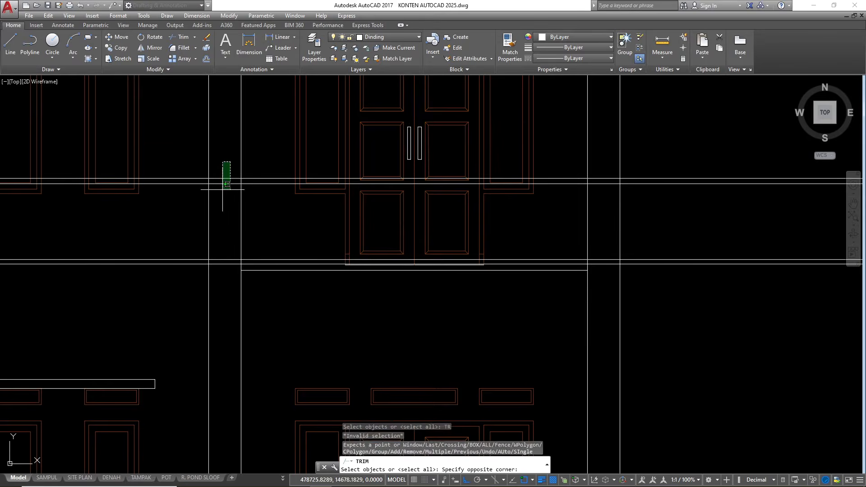
pyautogui.click(217, 331)
pyautogui.press('Escape')
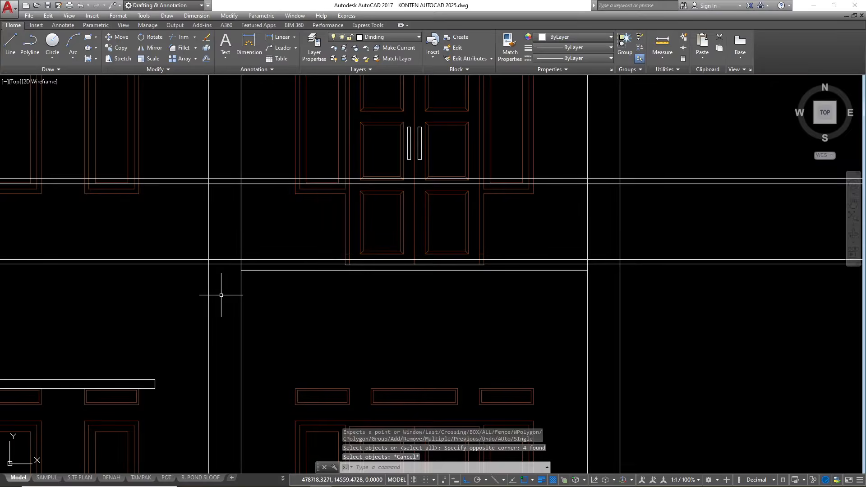
# - Trim the four railing construction lines where they cross the two columns flanking the balcony
pyautogui.press('Return')
pyautogui.press('Return')
pyautogui.click(230, 159)
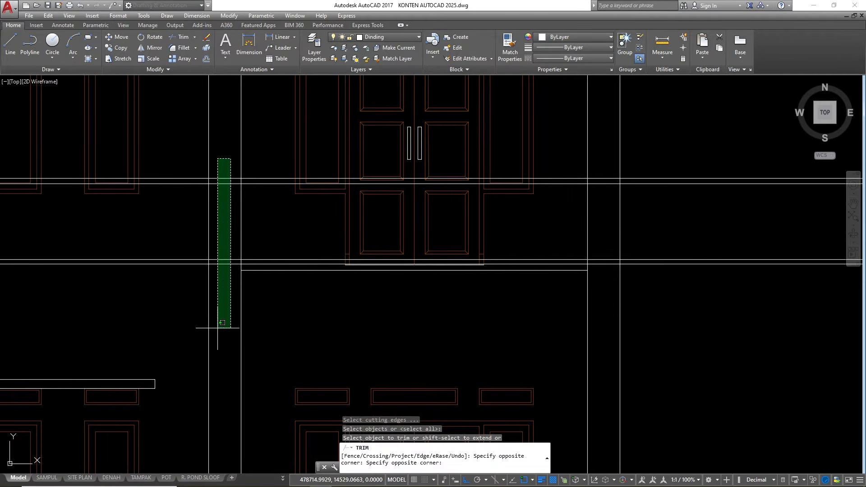
pyautogui.click(221, 356)
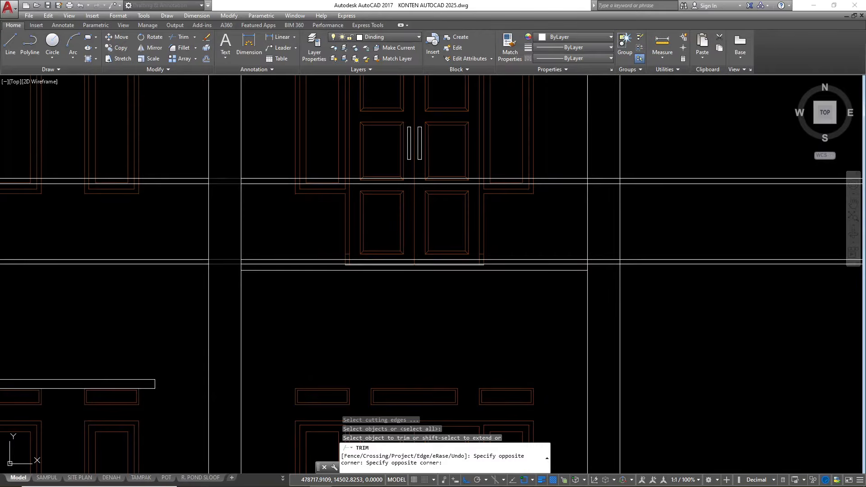
pyautogui.click(602, 164)
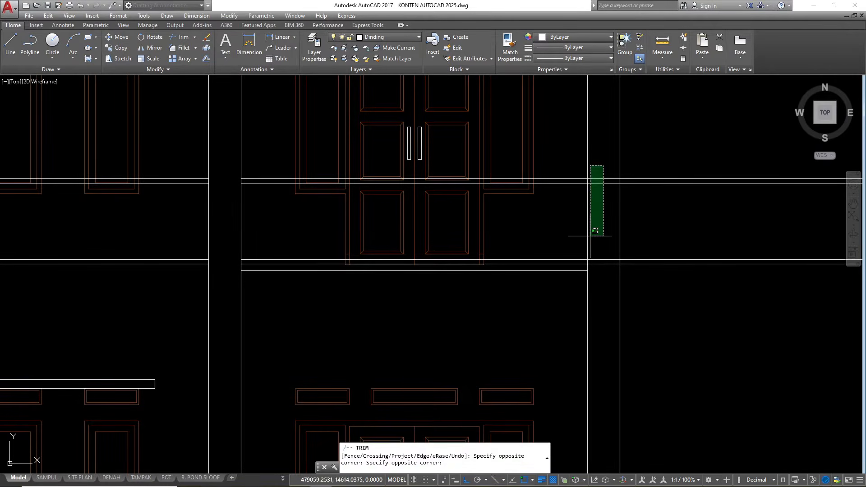
pyautogui.click(588, 326)
pyautogui.click(722, 293)
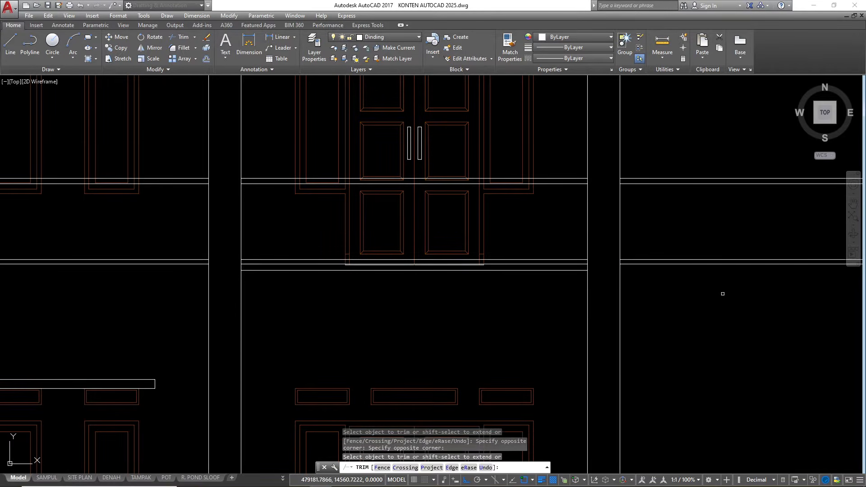
# - Erase the four railing line segments that extend beyond the outer balcony column
pyautogui.press('Escape')
pyautogui.click(720, 282)
pyautogui.click(698, 167)
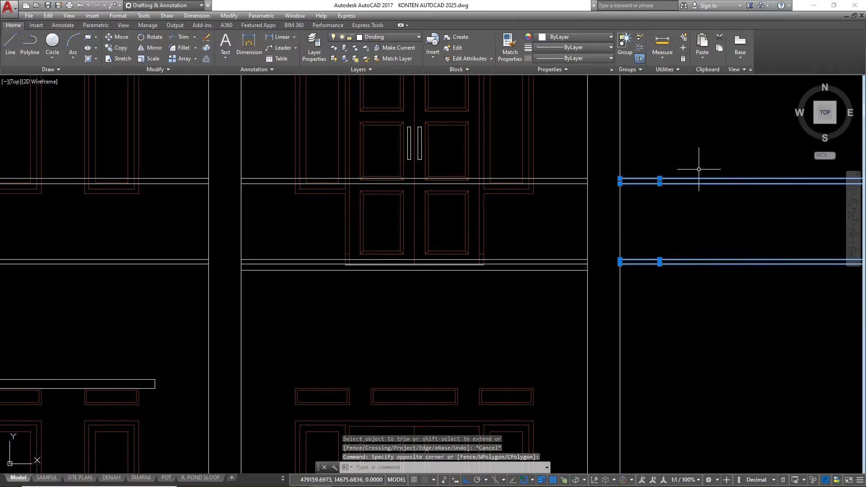
pyautogui.scroll(-4, 721, 217)
pyautogui.scroll(-2, 722, 217)
pyautogui.write('e')
pyautogui.press('Return')
# - Erase the four railing line segments running from the inner balcony column back through the section
pyautogui.click(511, 237)
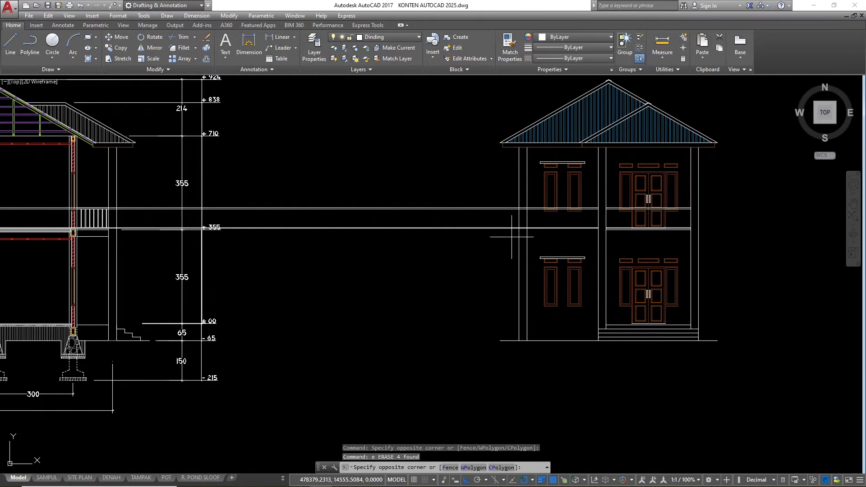
pyautogui.click(491, 202)
pyautogui.scroll(-3, 266, 257)
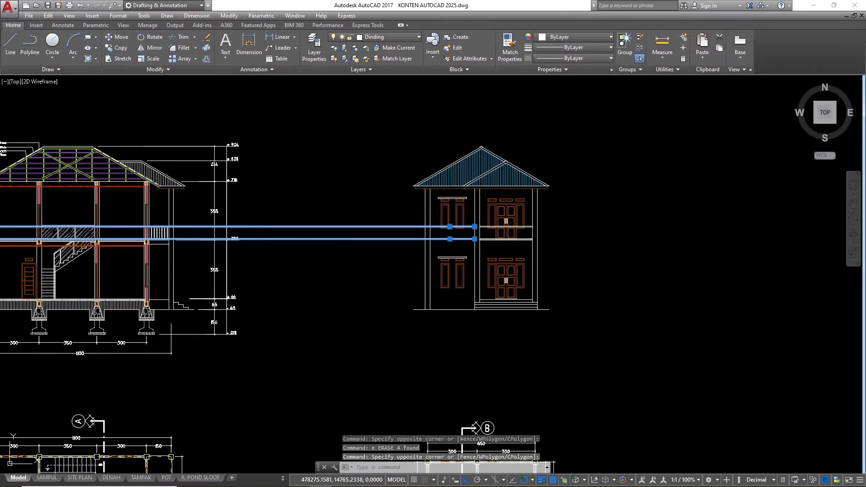
pyautogui.press('Delete')
pyautogui.scroll(6, 468, 236)
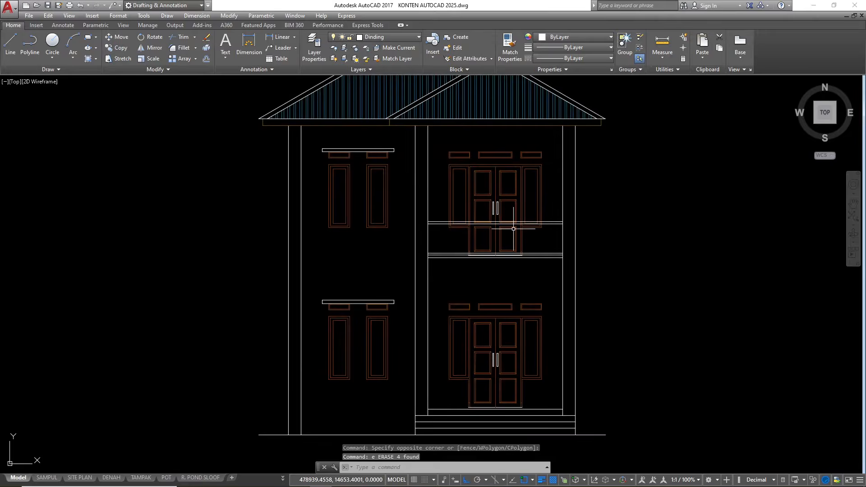
pyautogui.write('l')
pyautogui.press('Return')
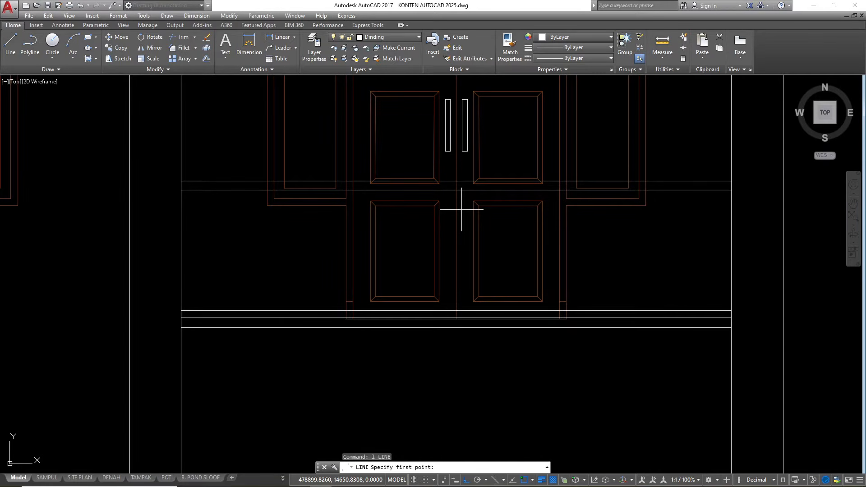
pyautogui.scroll(2, 467, 195)
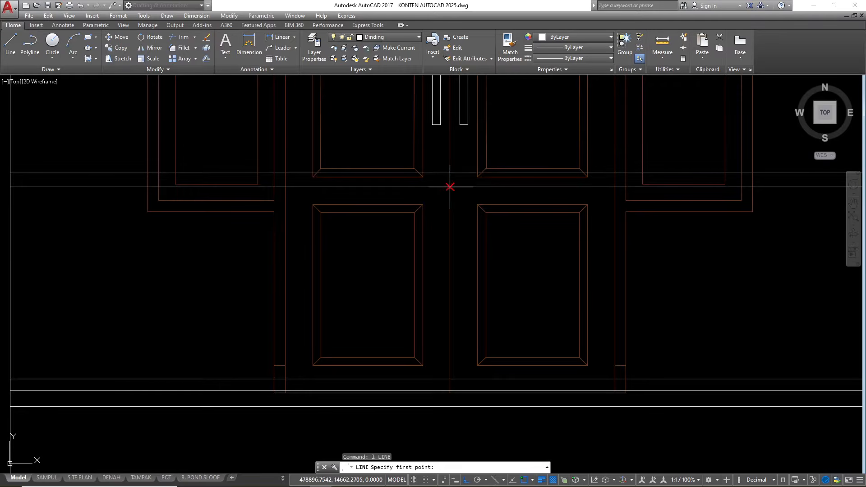
pyautogui.press('Escape')
pyautogui.click(430, 189)
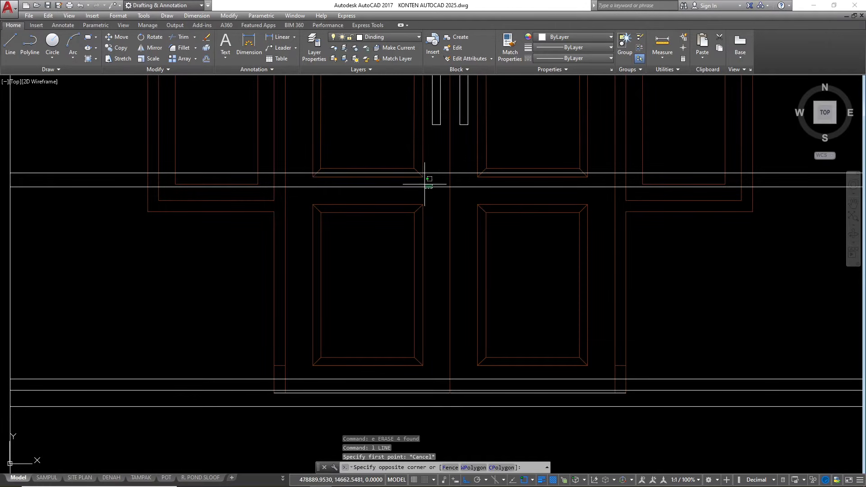
pyautogui.click(424, 184)
pyautogui.press('Escape')
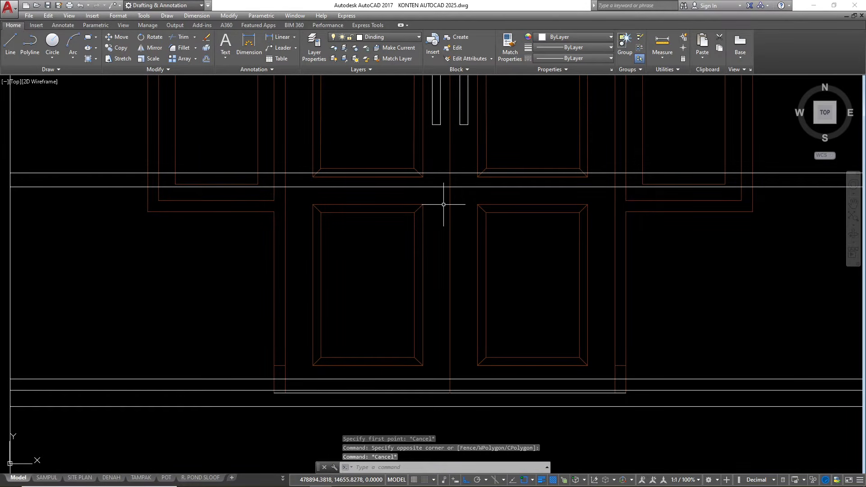
# - Draw a vertical line on the balcony door's centre from the top rail's lower edge down to the upper-floor line
pyautogui.write('l')
pyautogui.press('Return')
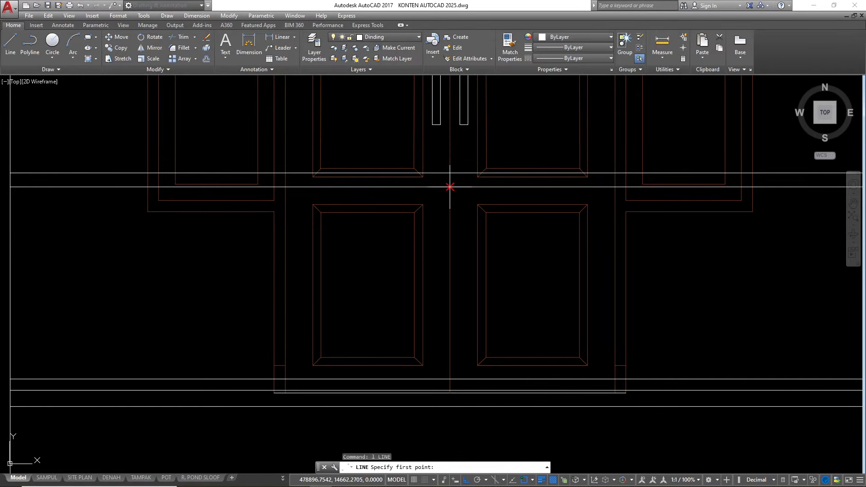
pyautogui.click(450, 187)
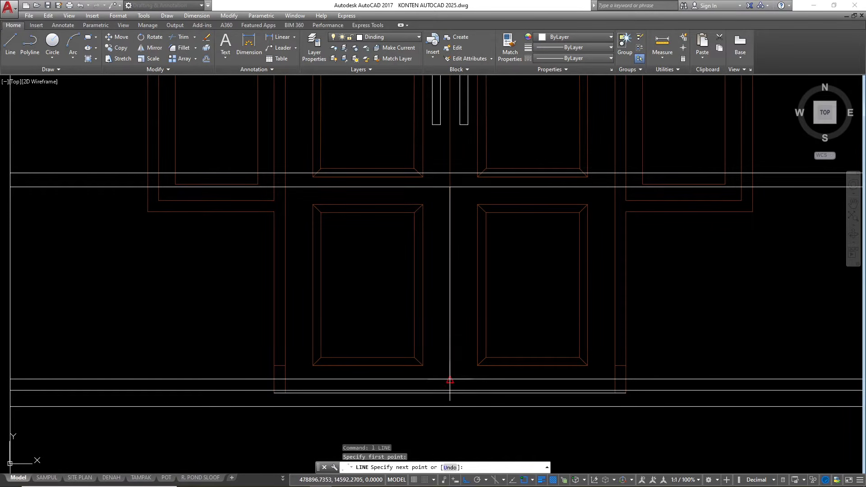
pyautogui.click(449, 406)
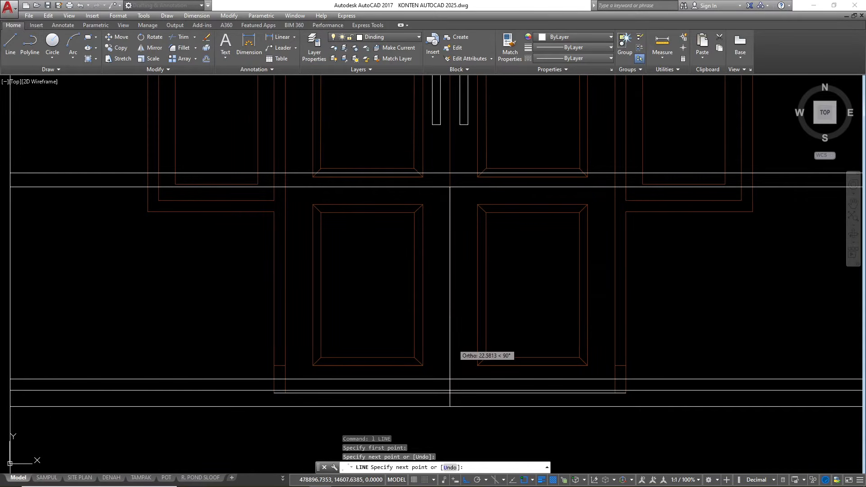
pyautogui.press('Escape')
pyautogui.click(449, 327)
pyautogui.write('o')
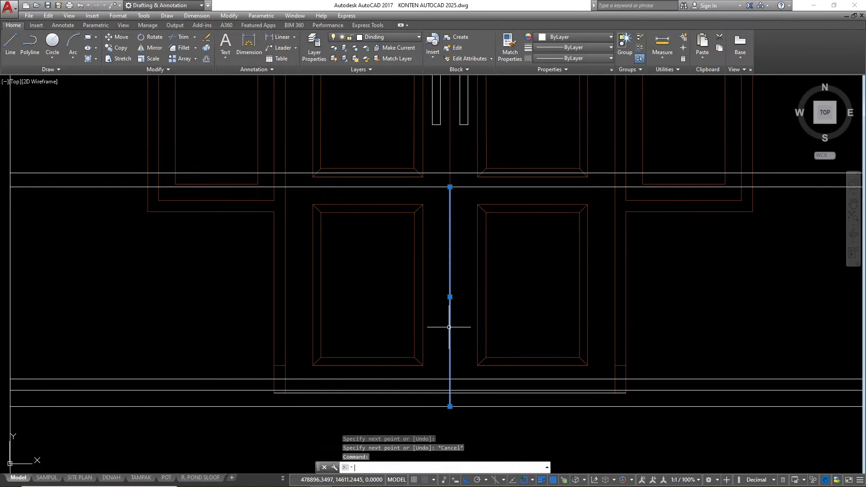
pyautogui.press('Return')
pyautogui.press('Escape')
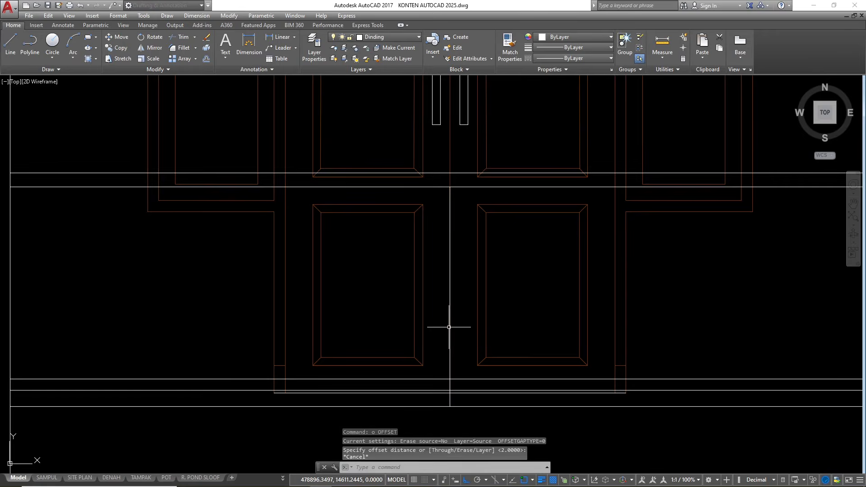
# - Offset the vertical railing centre line by 2.5 to both sides to form a post
pyautogui.click(450, 294)
pyautogui.write('o')
pyautogui.press('Return')
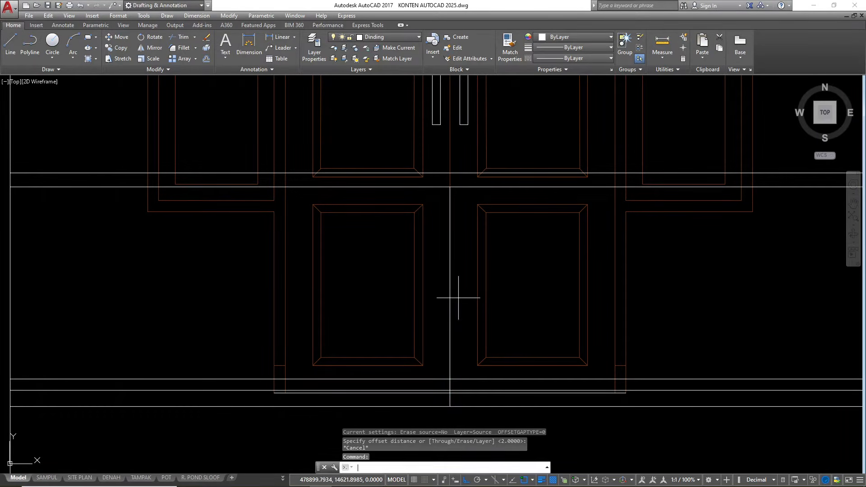
pyautogui.write('2.5')
pyautogui.press('Return')
pyautogui.click(450, 294)
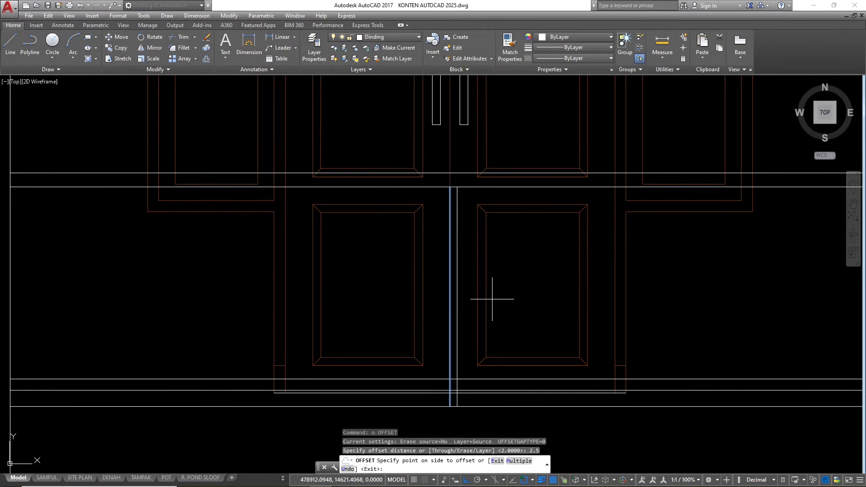
pyautogui.click(455, 296)
pyautogui.click(449, 302)
pyautogui.click(434, 299)
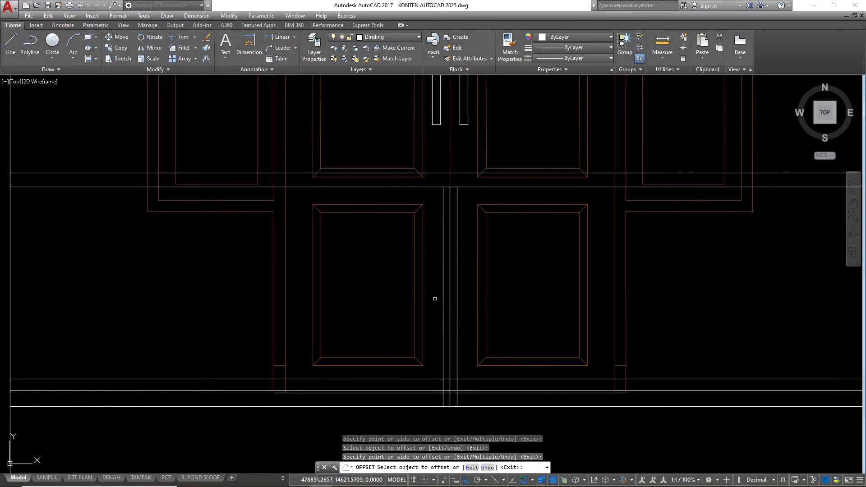
pyautogui.scroll(-2, 435, 299)
pyautogui.press('Escape')
pyautogui.press('Escape')
pyautogui.press('Escape')
# - Erase the original centre line between the post's two edges
pyautogui.scroll(2, 448, 243)
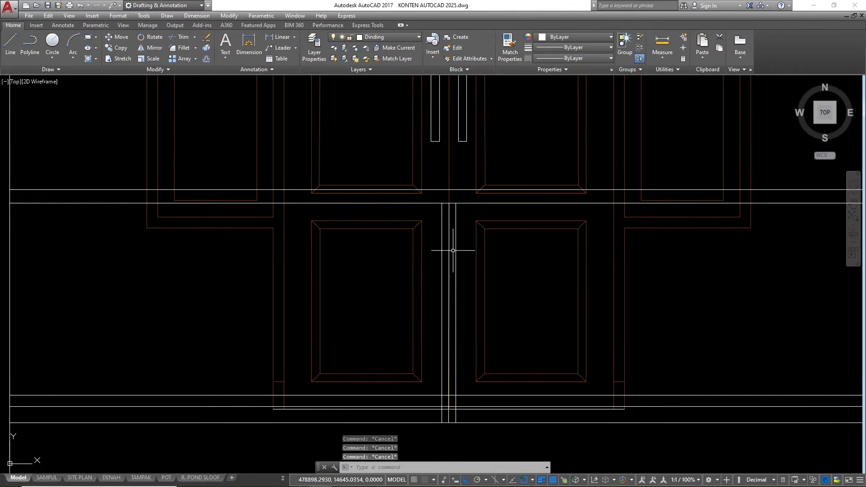
pyautogui.click(449, 248)
pyautogui.press('Return')
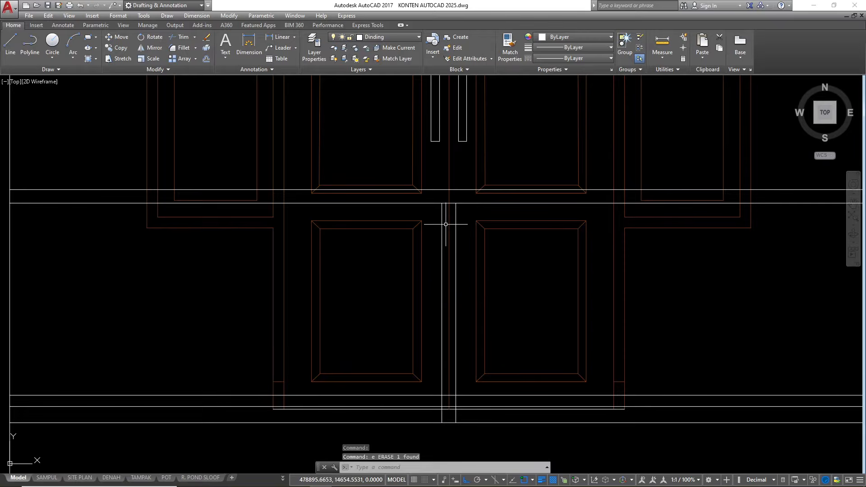
# - Copy the central railing post's two edges to the far left end of the railing, flush with the column face
pyautogui.click(435, 200)
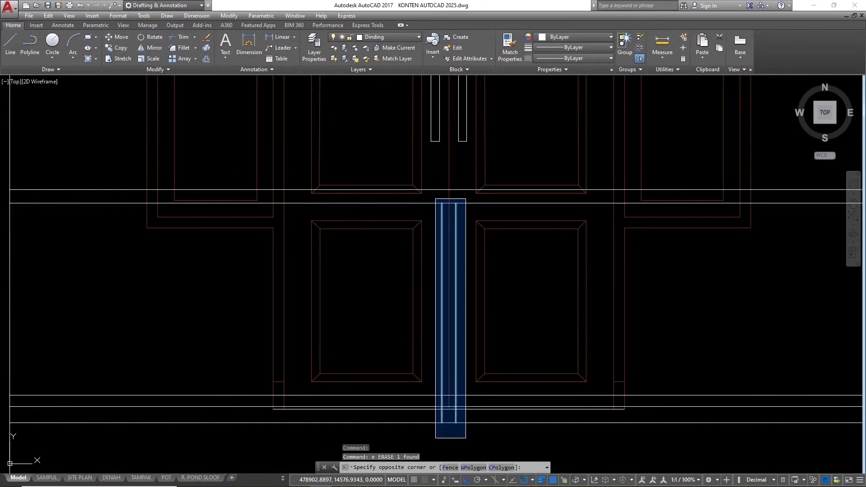
pyautogui.click(465, 428)
pyautogui.write('c')
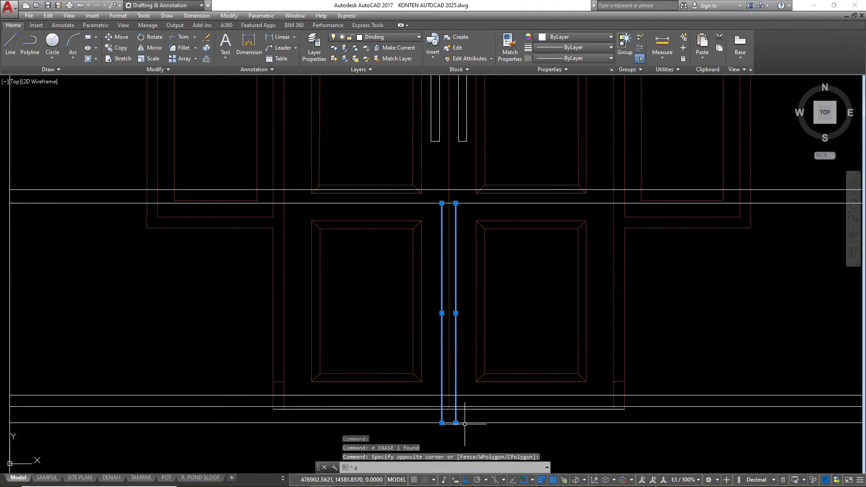
pyautogui.write('o')
pyautogui.press('Return')
pyautogui.click(442, 204)
pyautogui.scroll(-2, 512, 184)
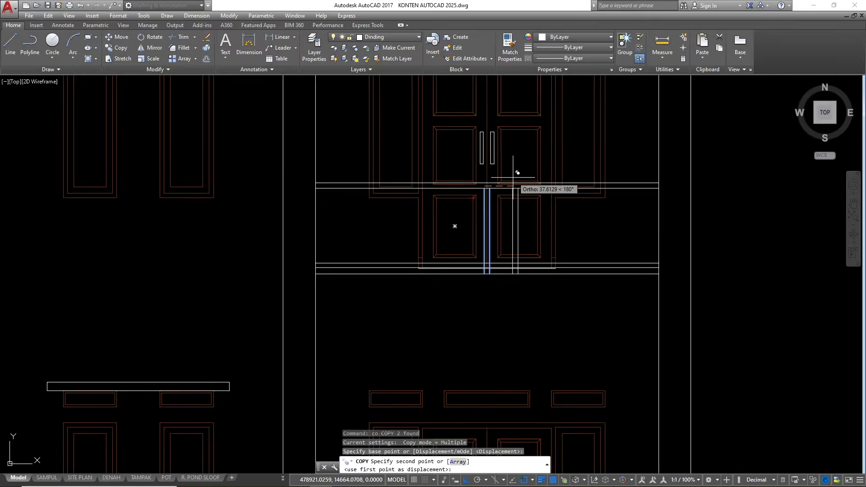
pyautogui.scroll(3, 309, 186)
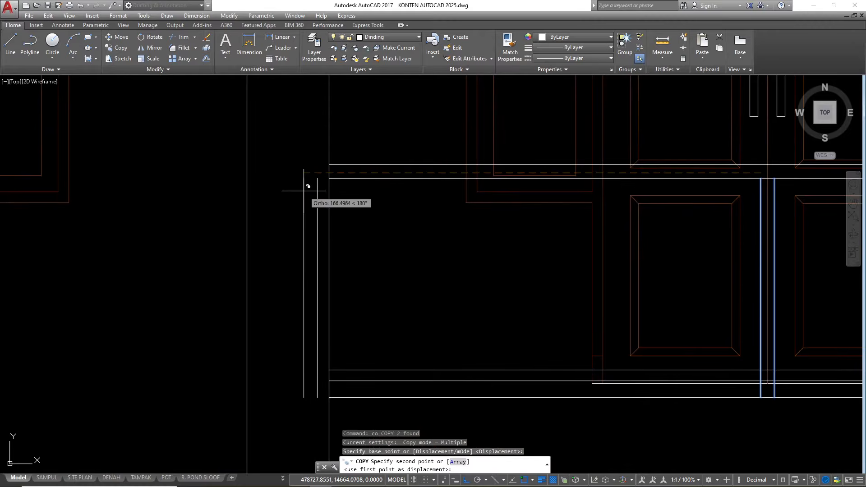
pyautogui.click(330, 177)
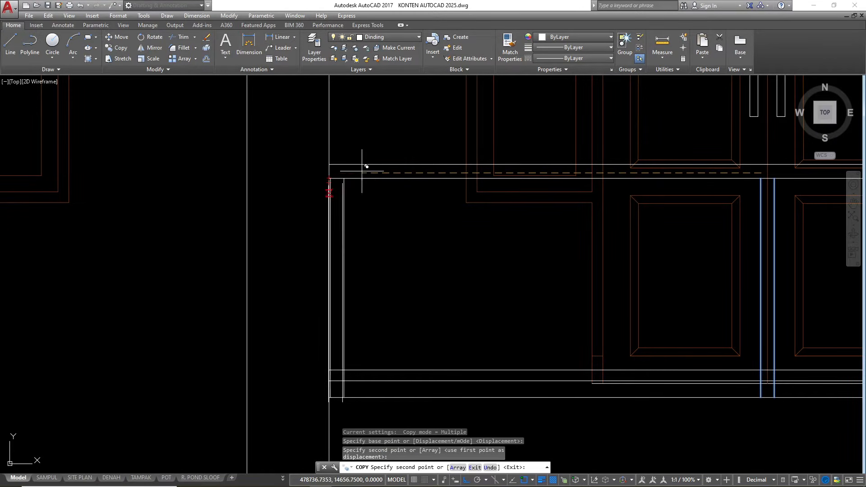
pyautogui.write('u')
pyautogui.press('Return')
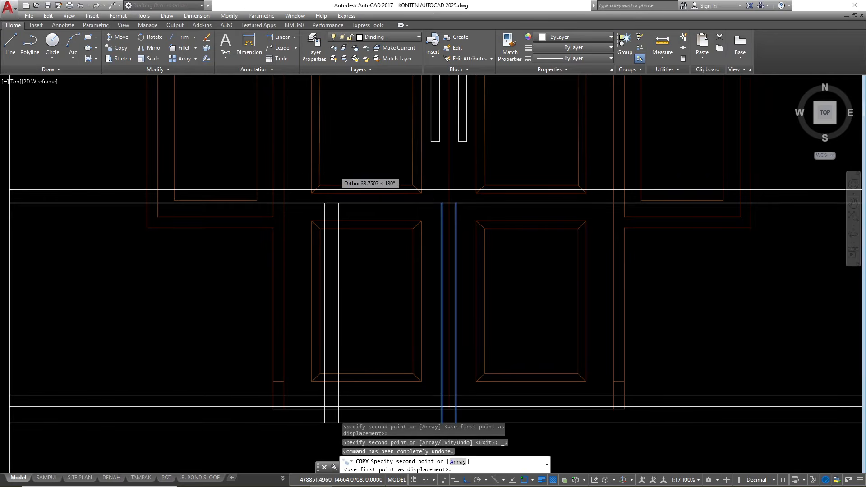
pyautogui.scroll(-2, 329, 170)
pyautogui.scroll(5, 151, 206)
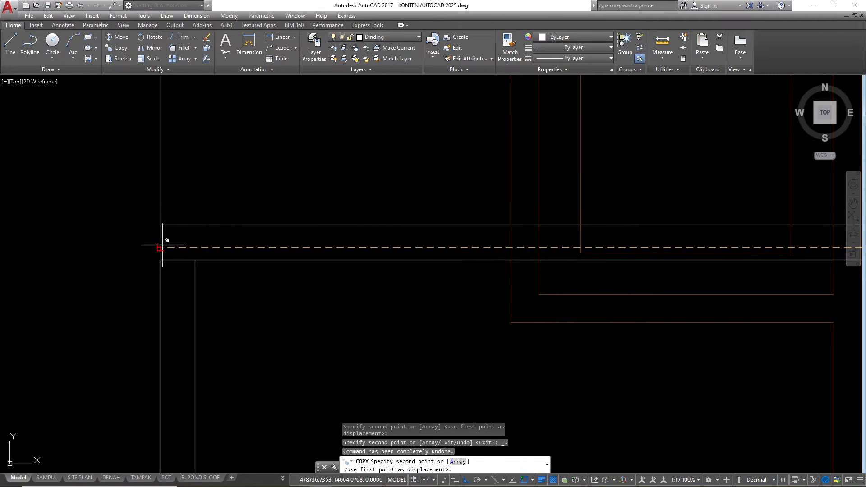
pyautogui.scroll(-2, 230, 212)
pyautogui.scroll(1, 231, 209)
pyautogui.press('Escape')
pyautogui.scroll(2, 221, 219)
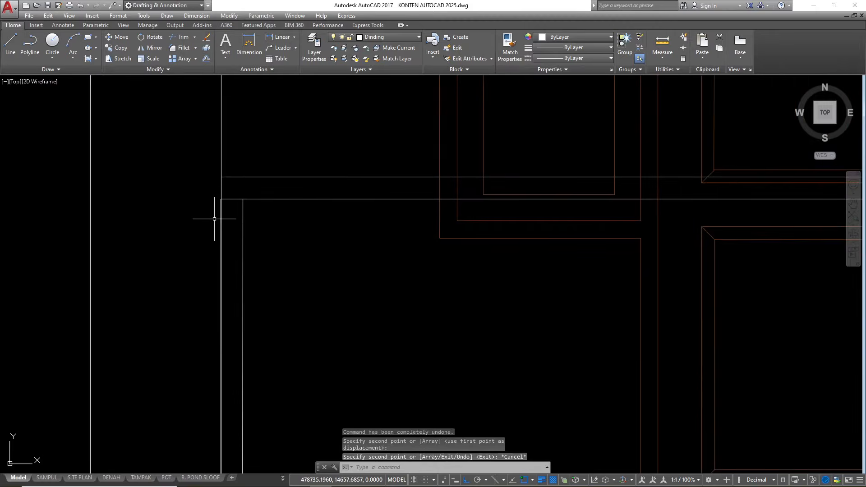
pyautogui.scroll(-2, 221, 189)
# - Move the copied end post 10 units horizontally away from the column, toward the balcony door
pyautogui.click(225, 189)
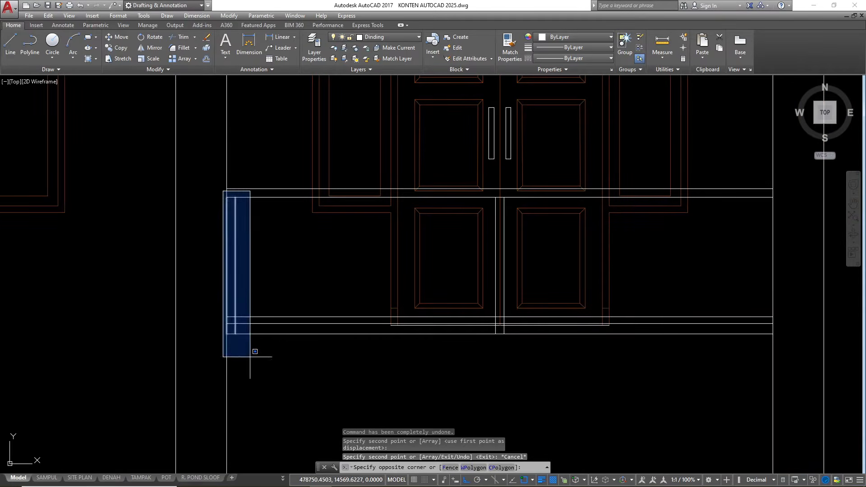
pyautogui.click(250, 356)
pyautogui.write('m')
pyautogui.press('Return')
pyautogui.click(252, 375)
pyautogui.write('10')
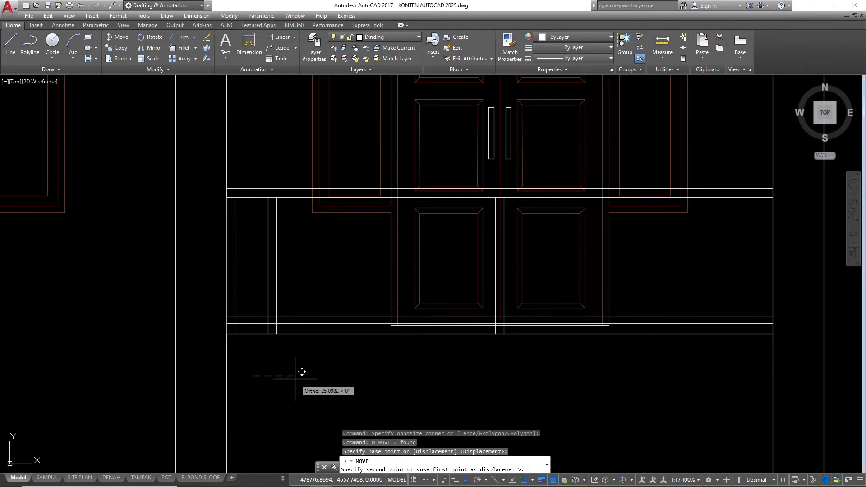
pyautogui.press('Return')
pyautogui.press('Escape')
pyautogui.press('Escape')
# - Mirror the left end post about the balcony door's vertical centre line, keeping the original
pyautogui.scroll(2, 230, 176)
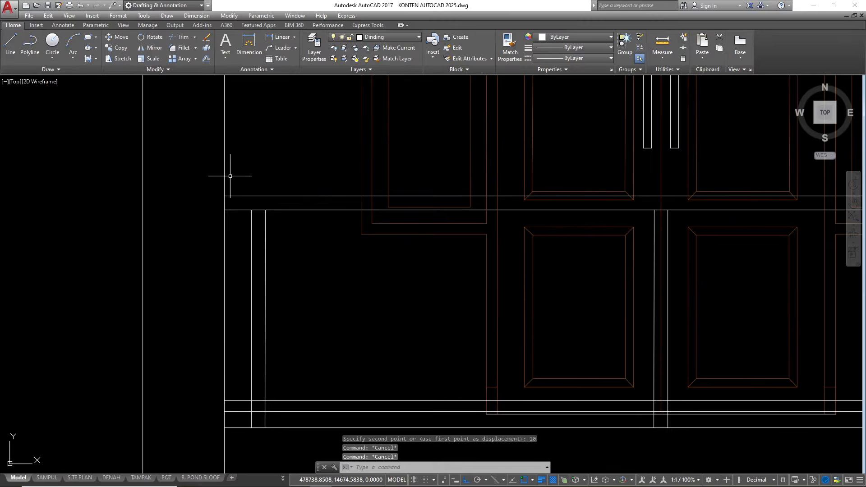
pyautogui.click(247, 202)
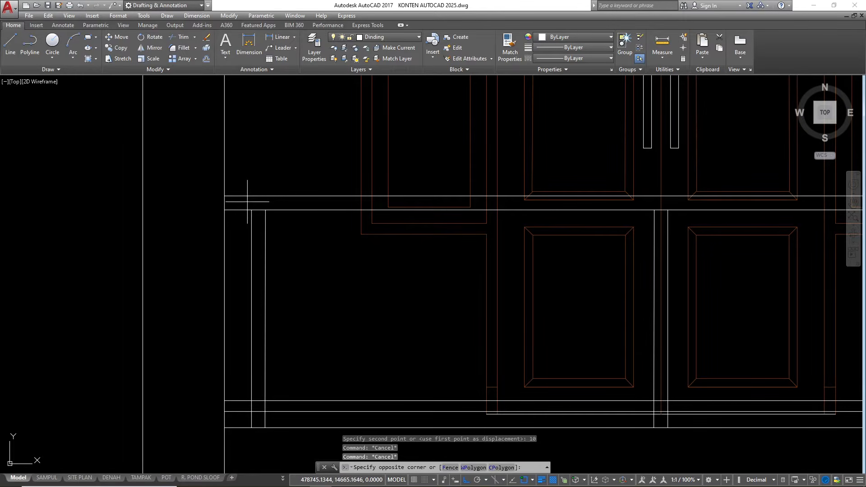
pyautogui.scroll(-1, 255, 224)
pyautogui.click(270, 409)
pyautogui.scroll(-1, 255, 349)
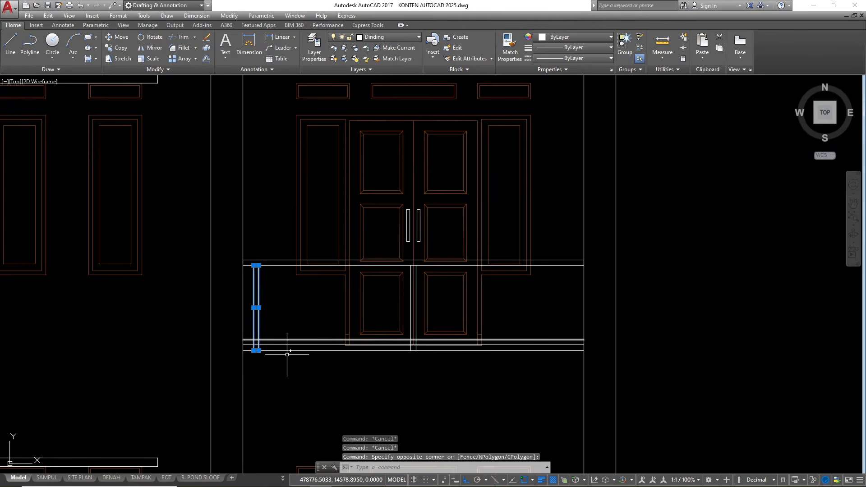
pyautogui.write('mi')
pyautogui.press('Return')
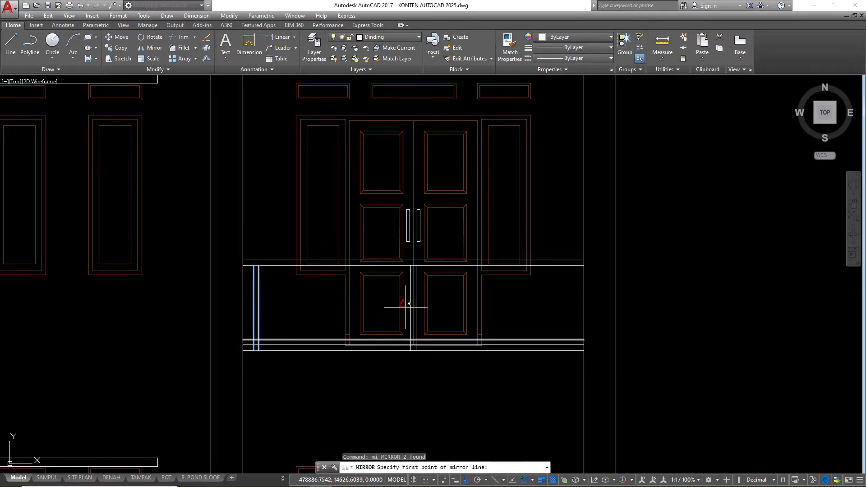
pyautogui.scroll(3, 407, 302)
pyautogui.click(418, 213)
pyautogui.click(418, 178)
pyautogui.press('Return')
pyautogui.scroll(-1, 386, 245)
pyautogui.press('Escape')
pyautogui.press('Escape')
pyautogui.press('Escape')
pyautogui.scroll(-2, 387, 252)
pyautogui.write('tr')
pyautogui.press('Return')
pyautogui.press('Return')
pyautogui.scroll(4, 660, 223)
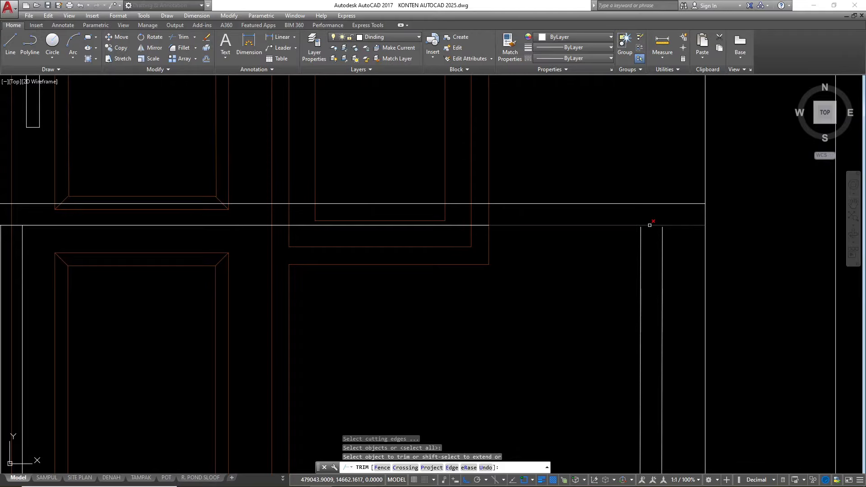
pyautogui.press('Escape')
# - Extend both edges of the mirrored right end post up to the top rail's lower edge
pyautogui.click(648, 226)
pyautogui.write('ex')
pyautogui.press('Return')
pyautogui.click(702, 298)
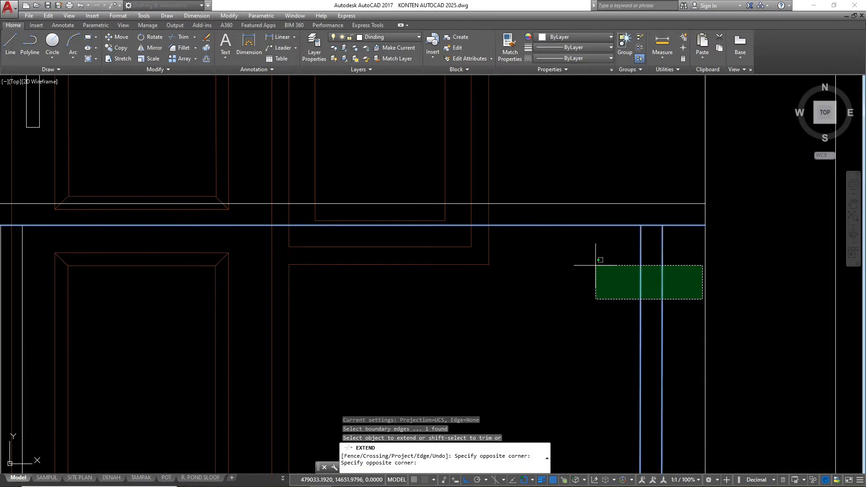
pyautogui.press('Escape')
pyautogui.press('Escape')
pyautogui.press('Escape')
pyautogui.scroll(-2, 623, 242)
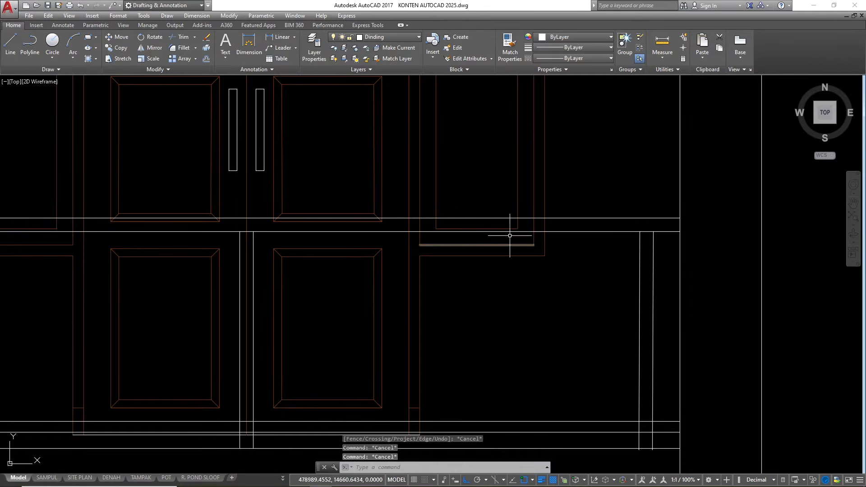
# - Trim the top rail's lower edge between the two edges of the right end post
pyautogui.write('tr')
pyautogui.press('Return')
pyautogui.press('Return')
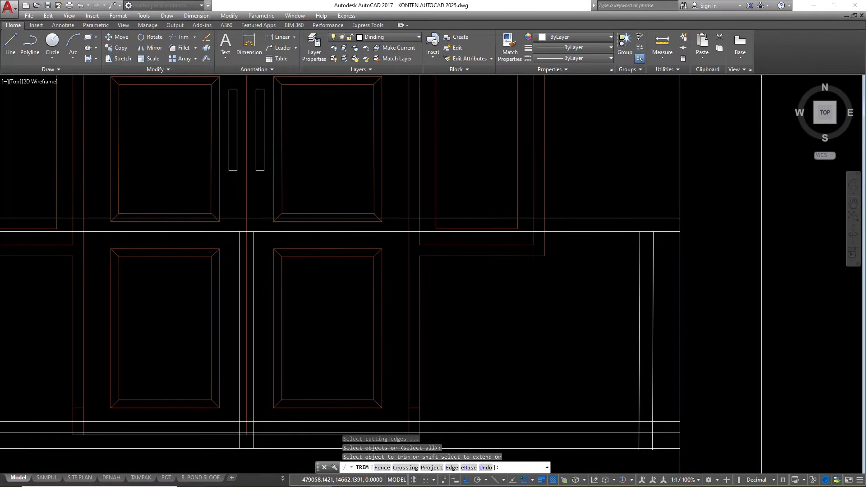
pyautogui.scroll(4, 684, 232)
pyautogui.click(645, 230)
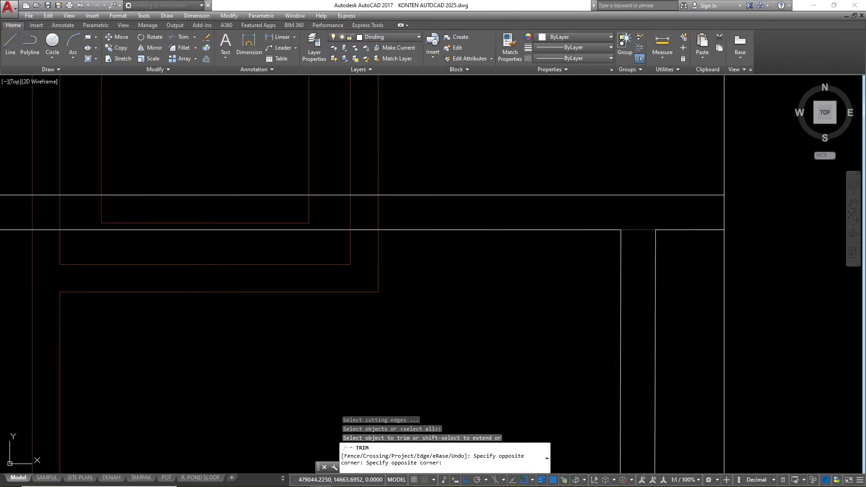
# - Trim the bottom rail lines and the right end post's edges inside their crossing to open the joint
pyautogui.scroll(-3, 625, 262)
pyautogui.scroll(4, 629, 348)
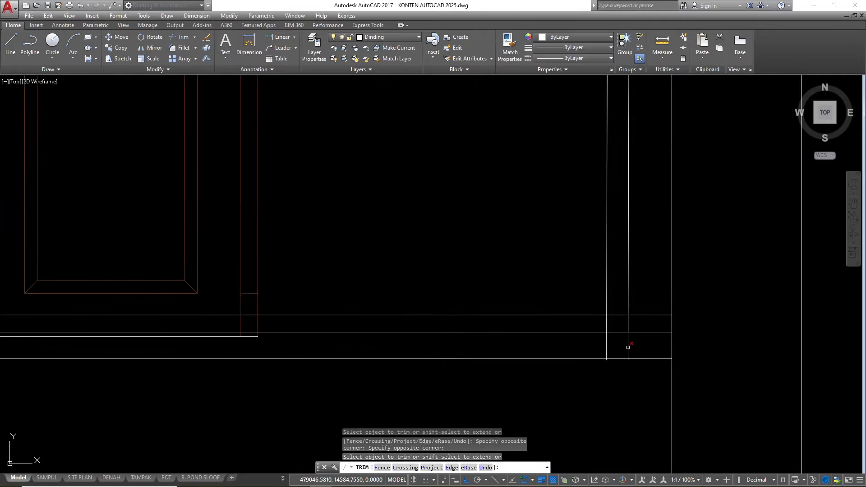
pyautogui.click(631, 325)
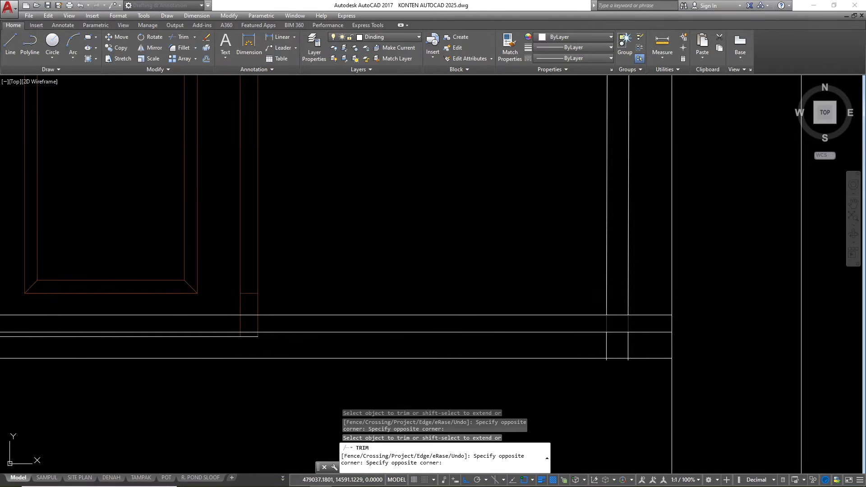
pyautogui.click(587, 320)
pyautogui.click(628, 296)
pyautogui.click(618, 299)
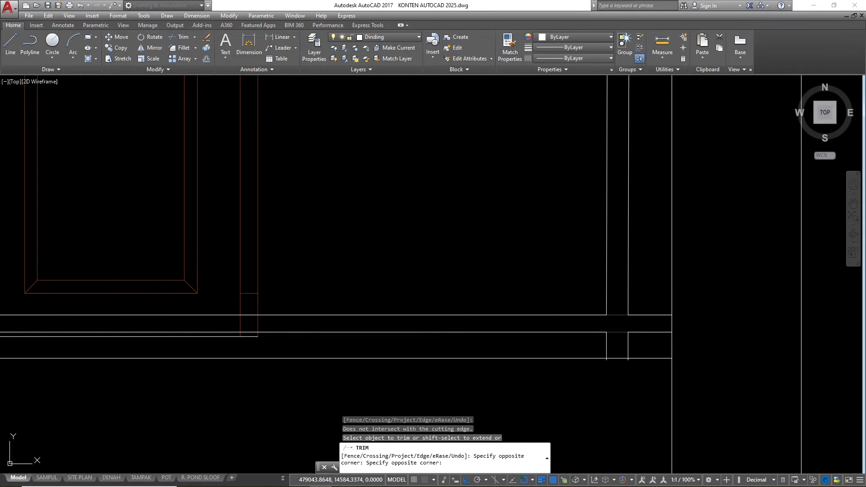
pyautogui.click(615, 350)
pyautogui.scroll(-2, 603, 283)
# - Try to trim the top rail's lower edge at the central post, and undo that trim
pyautogui.click(437, 285)
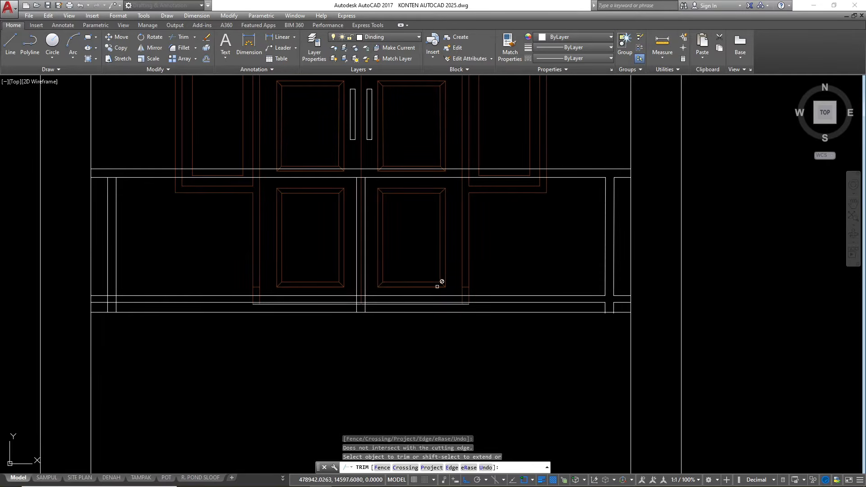
pyautogui.scroll(5, 360, 180)
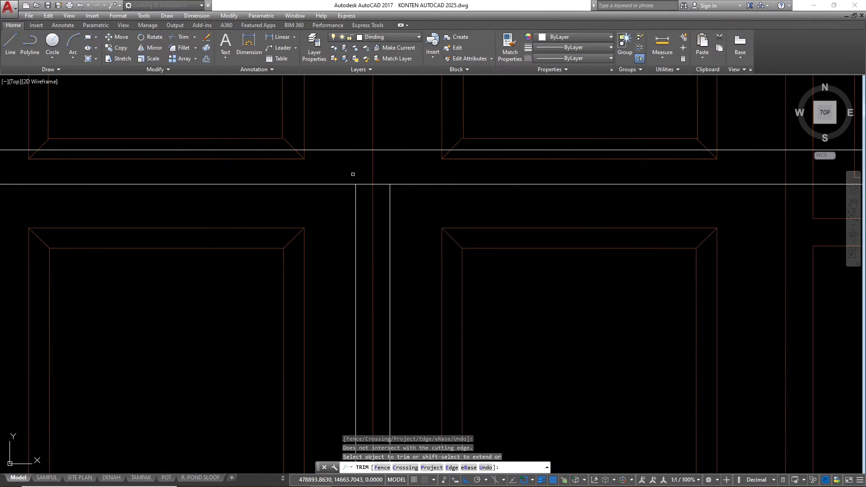
pyautogui.click(358, 181)
pyautogui.click(378, 195)
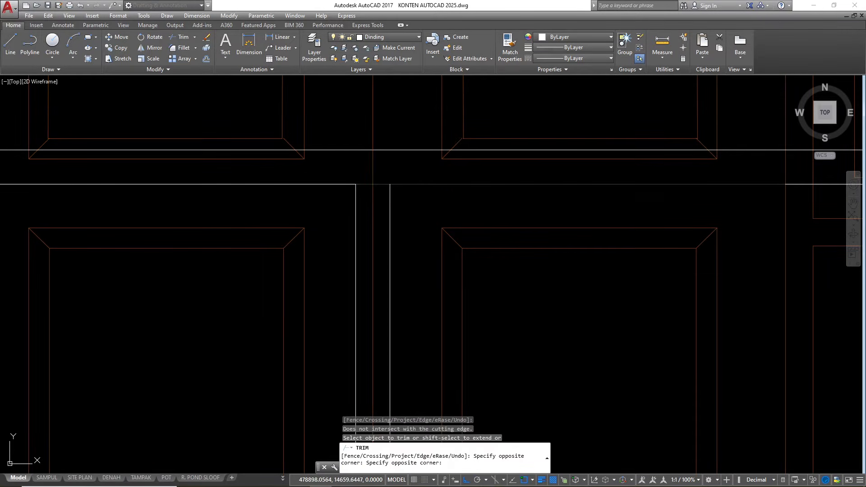
pyautogui.hotkey('ctrl', 'z')
pyautogui.scroll(-2, 377, 188)
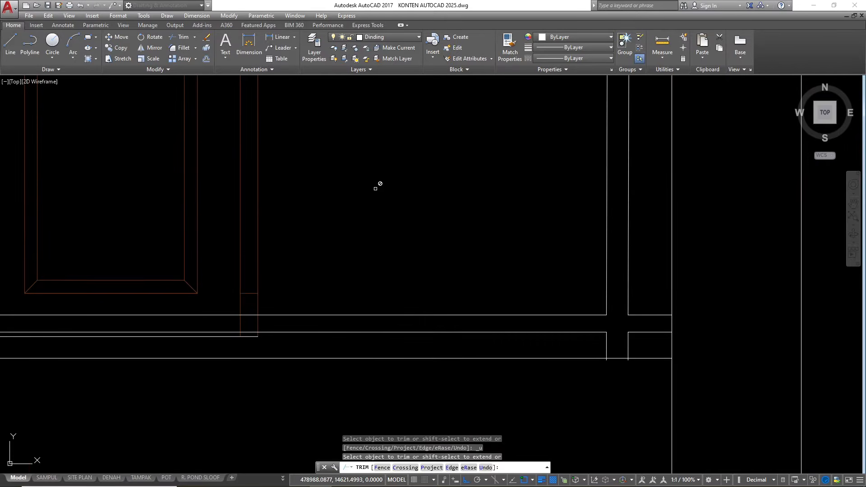
pyautogui.scroll(-5, 387, 225)
pyautogui.press('Escape')
pyautogui.scroll(4, 309, 217)
pyautogui.press('Escape')
# - Extend the central post's edges up to the top rail's lower edge
pyautogui.click(340, 224)
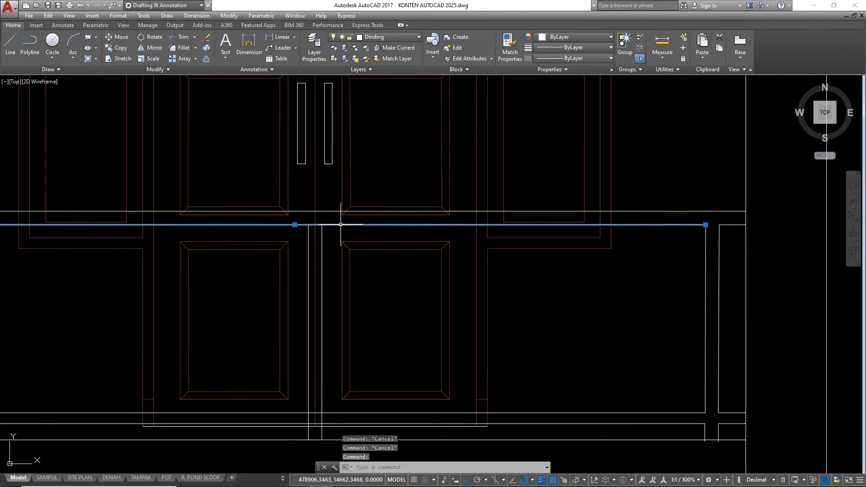
pyautogui.write('ex')
pyautogui.press('space')
pyautogui.scroll(4, 331, 245)
pyautogui.click(328, 248)
pyautogui.click(258, 221)
pyautogui.press('Escape')
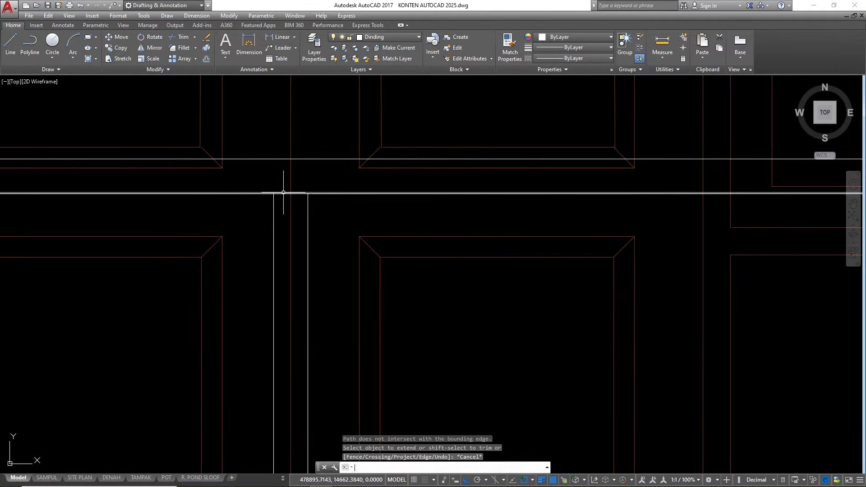
# - Trim the top rail's lower edge between the two edges of the central post
pyautogui.write('tr')
pyautogui.press('space')
pyautogui.press('space')
pyautogui.scroll(2, 298, 204)
pyautogui.click(298, 203)
pyautogui.click(285, 176)
pyautogui.scroll(-8, 293, 175)
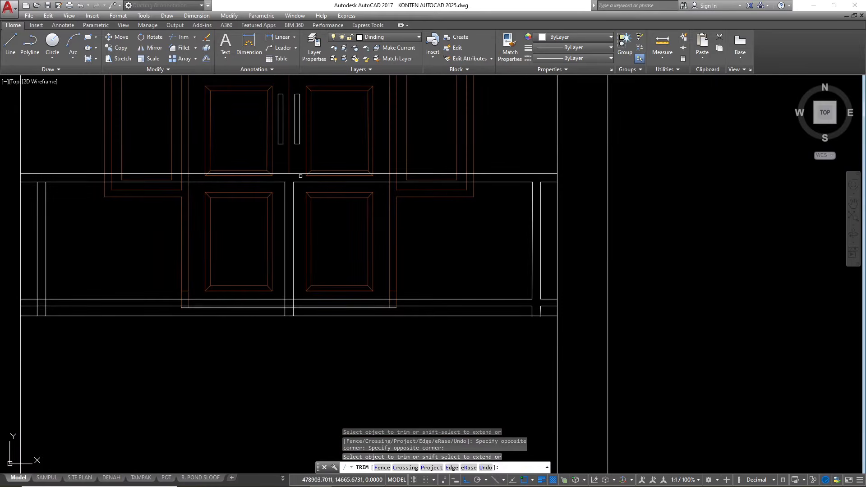
# - Trim the bottom rail and door sill lines inside the central post, and the post edges crossing the bottom rail
pyautogui.scroll(4, 288, 308)
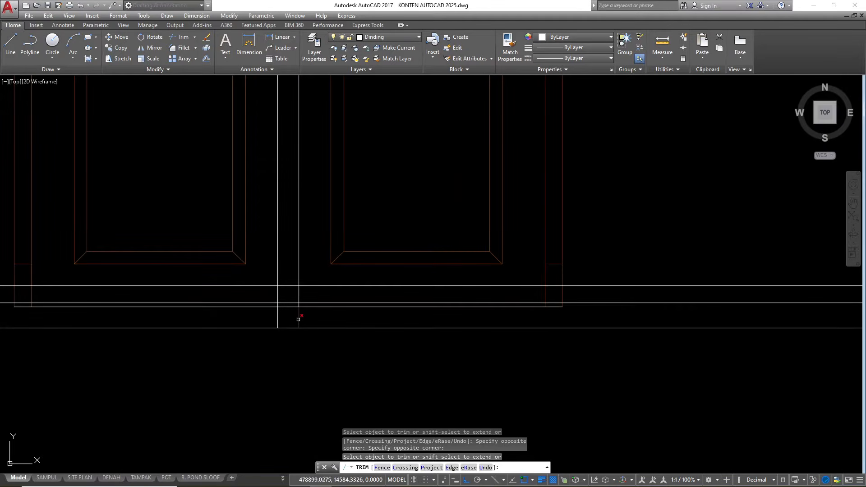
pyautogui.hotkey('ctrl', 'z')
pyautogui.scroll(-2, 293, 315)
pyautogui.scroll(4, 291, 311)
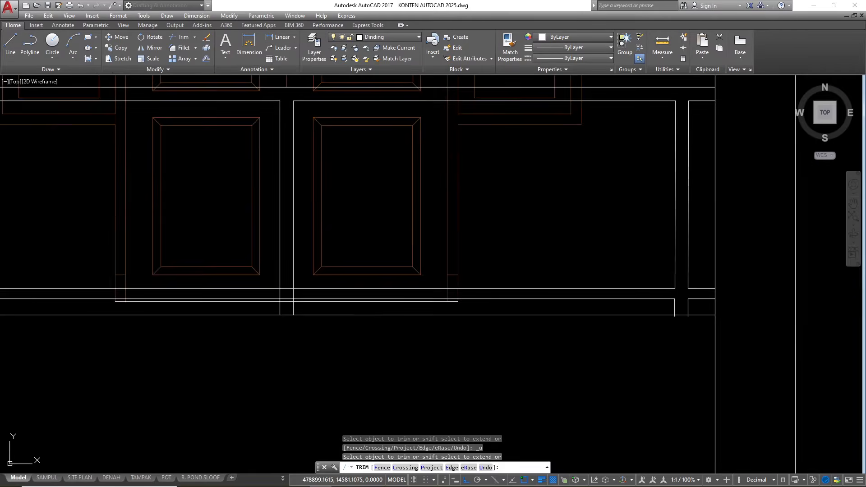
pyautogui.click(281, 285)
pyautogui.click(270, 222)
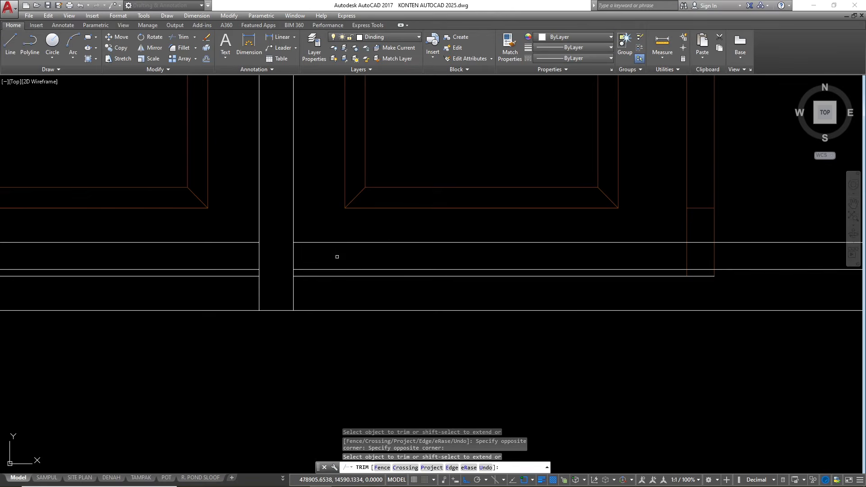
pyautogui.click(717, 258)
pyautogui.click(236, 243)
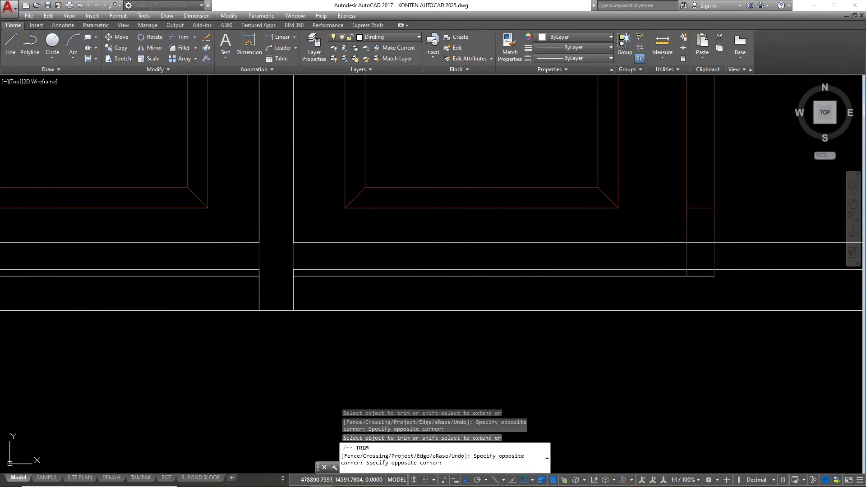
pyautogui.scroll(-5, 276, 317)
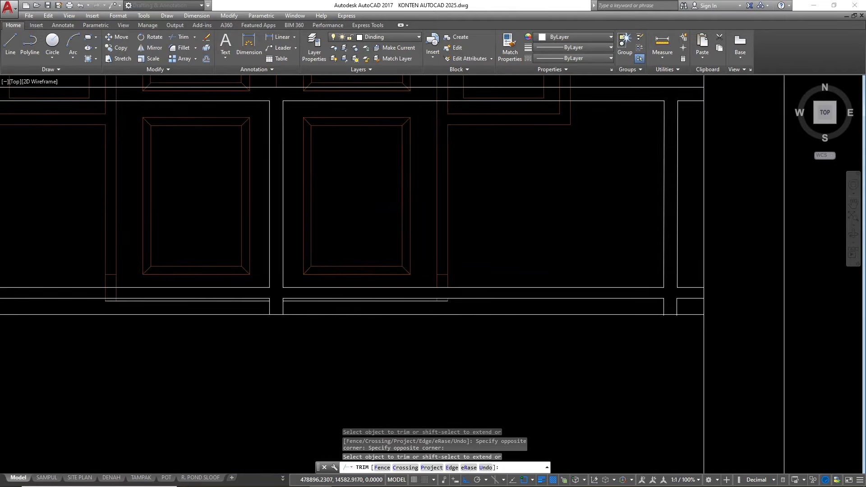
pyautogui.click(290, 299)
# - Trim the door and side window lines lying behind the top rail, right of the central post
pyautogui.scroll(-2, 501, 231)
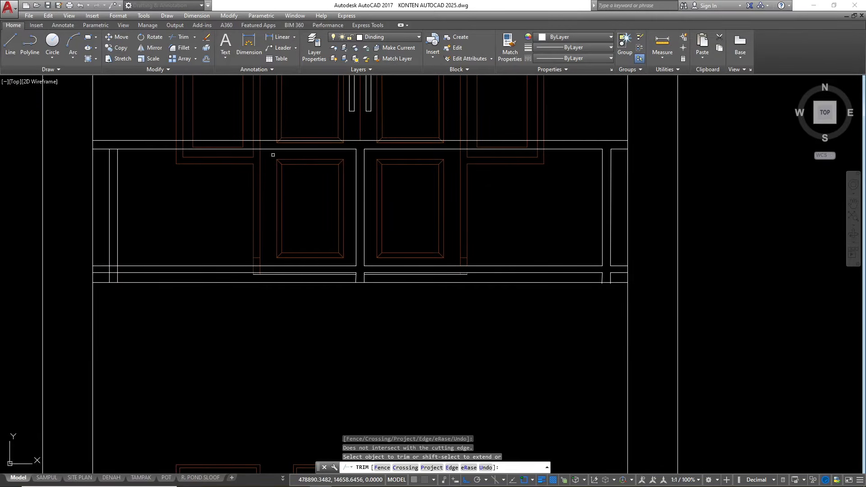
pyautogui.scroll(4, 520, 147)
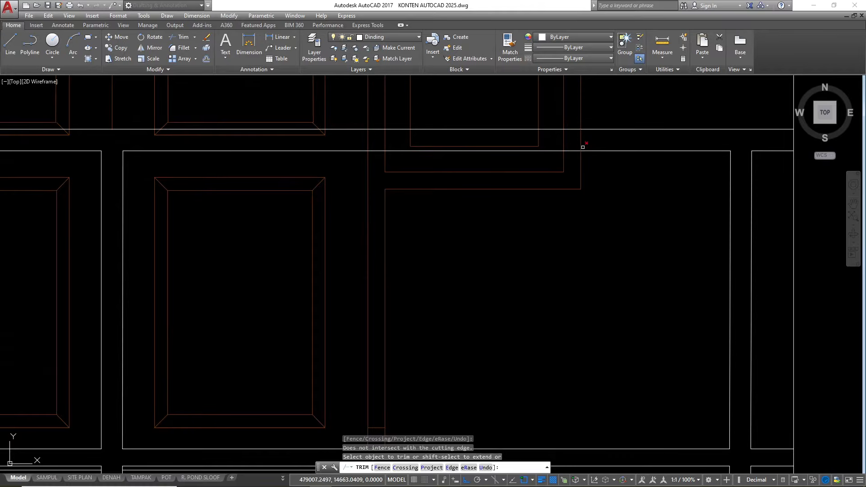
pyautogui.click(582, 147)
pyautogui.scroll(-4, 580, 143)
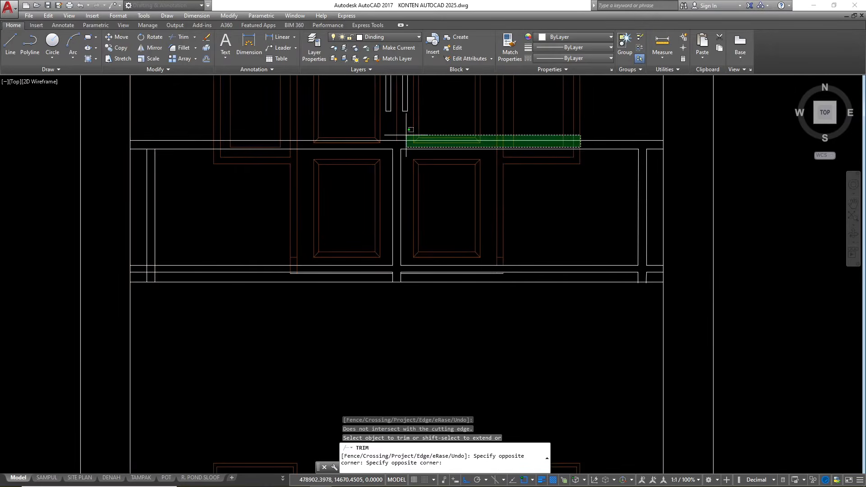
# - Trim the door and window lines crossing the balcony railing's top rail and erase the leftover horizontal window frame segments inside it
pyautogui.click(208, 135)
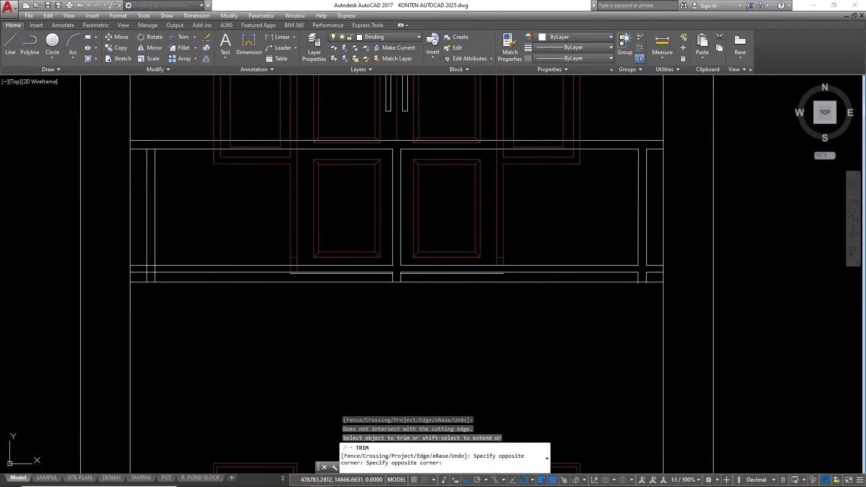
pyautogui.press('Escape')
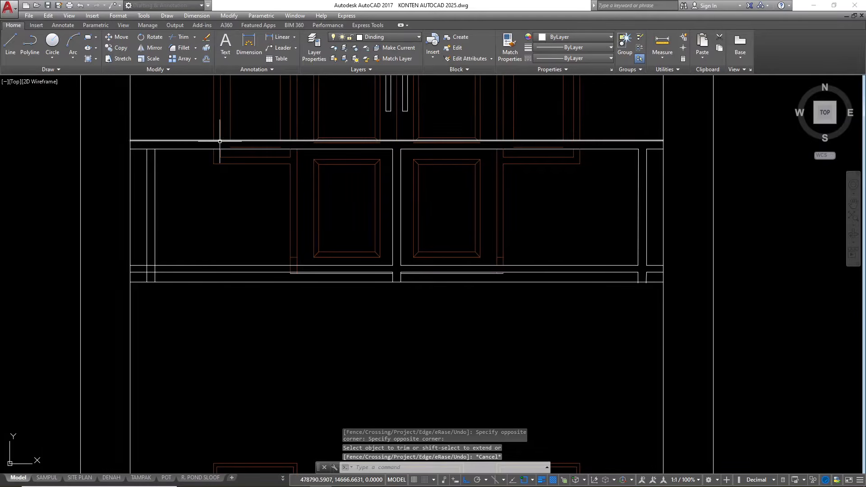
pyautogui.scroll(2, 222, 148)
pyautogui.click(220, 142)
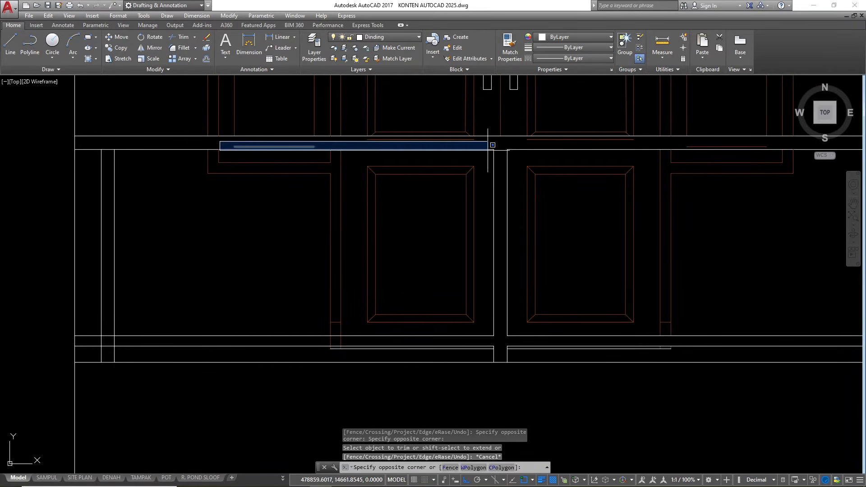
pyautogui.click(767, 157)
pyautogui.write('e')
pyautogui.press('Return')
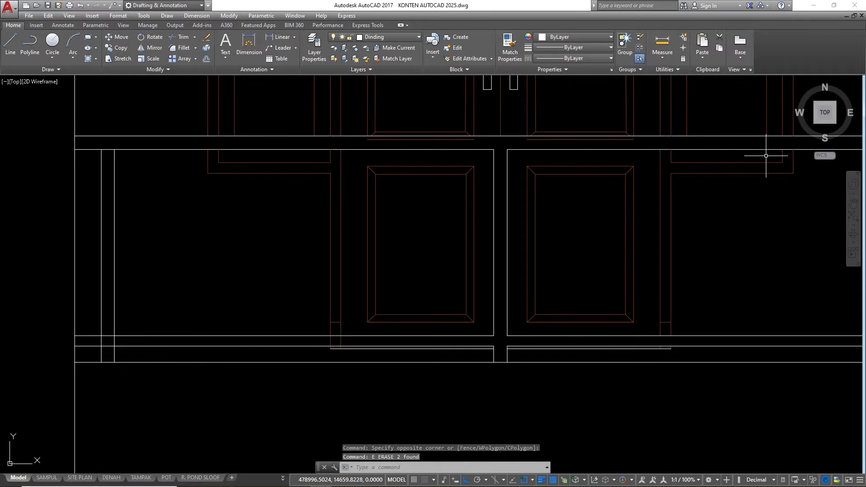
pyautogui.press('Escape')
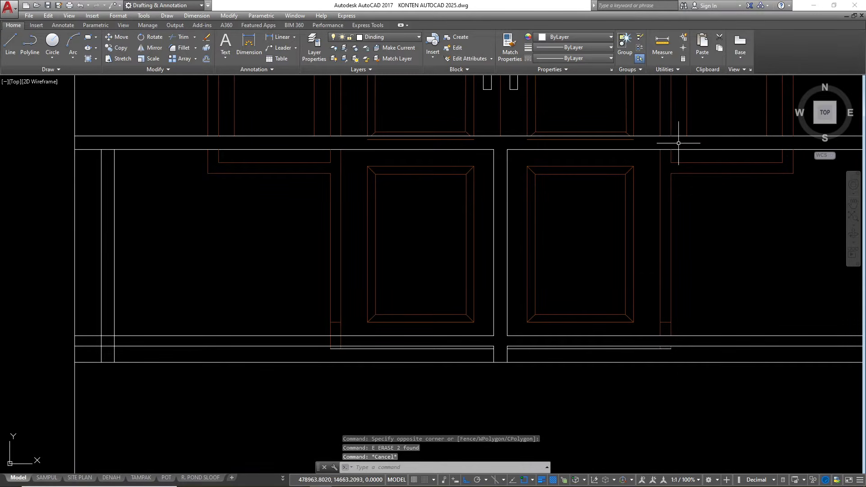
# - Erase the leftover horizontal line of the right door leaf's panel inside the railing's top rail
pyautogui.scroll(4, 621, 137)
pyautogui.click(584, 143)
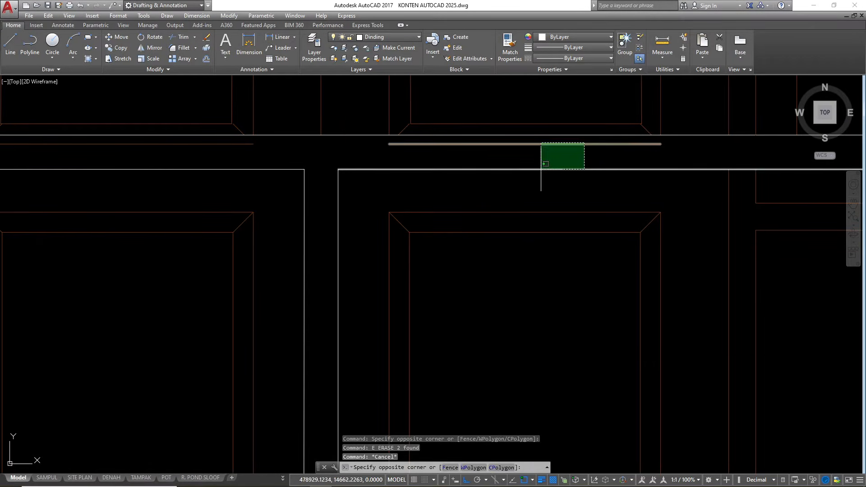
pyautogui.click(535, 152)
pyautogui.write('e')
pyautogui.press('Return')
pyautogui.scroll(-3, 541, 163)
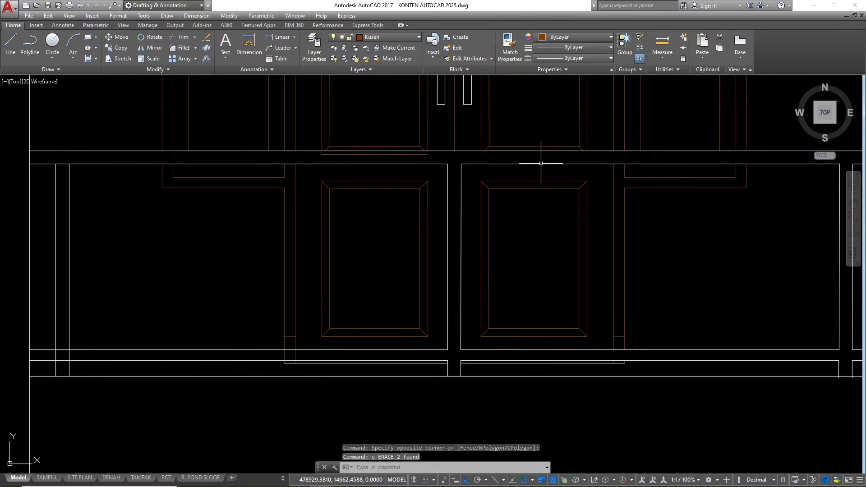
# - Erase the leftover overlapping horizontal lines of the left door leaf's panel inside the railing's top rail
pyautogui.scroll(4, 485, 164)
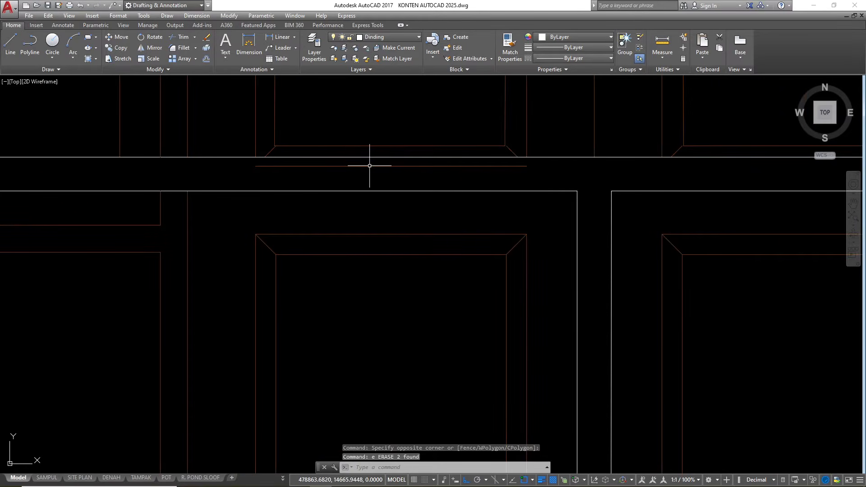
pyautogui.click(369, 166)
pyautogui.write('e')
pyautogui.press('Return')
pyautogui.scroll(-2, 417, 185)
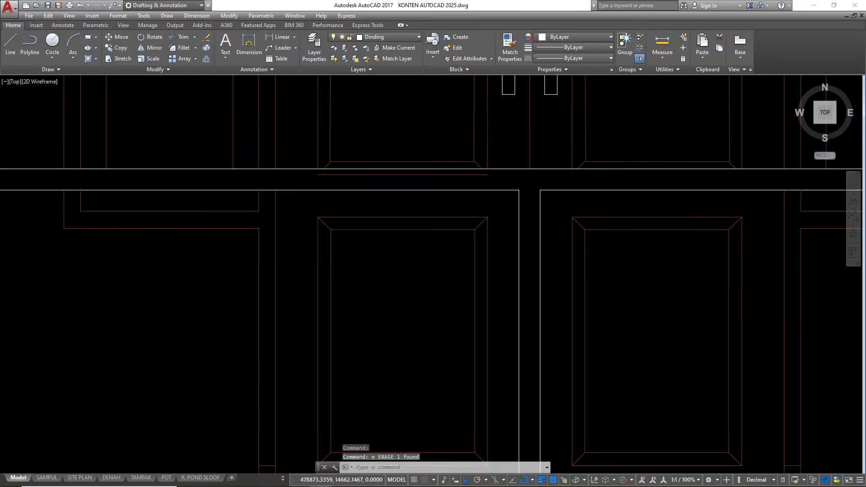
pyautogui.scroll(2, 408, 176)
pyautogui.click(408, 176)
pyautogui.write('e')
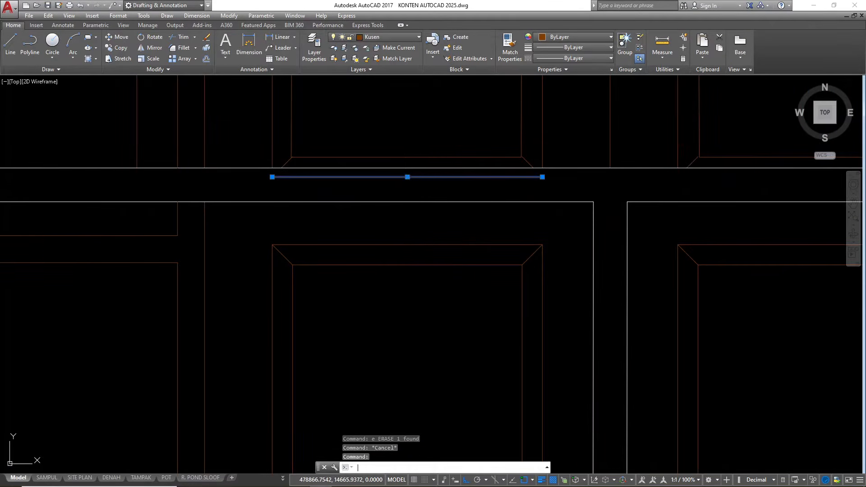
pyautogui.press('Return')
pyautogui.scroll(-3, 408, 176)
pyautogui.scroll(1, 406, 189)
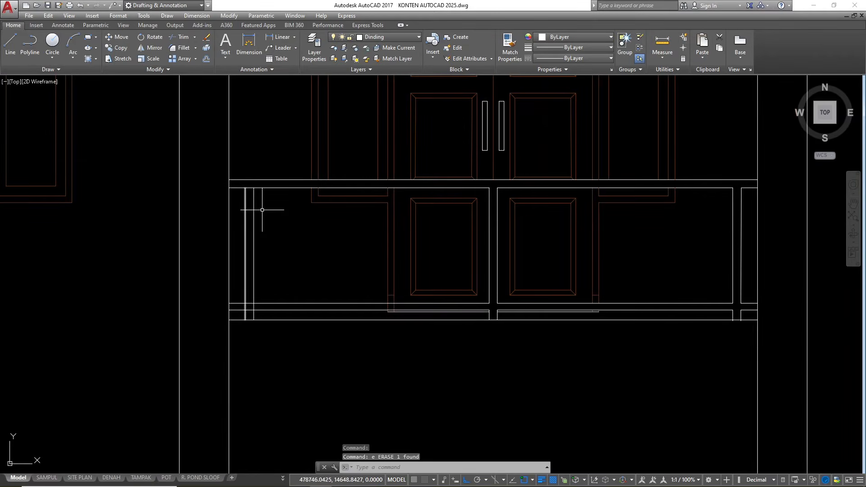
pyautogui.scroll(-2, 477, 221)
pyautogui.scroll(4, 321, 210)
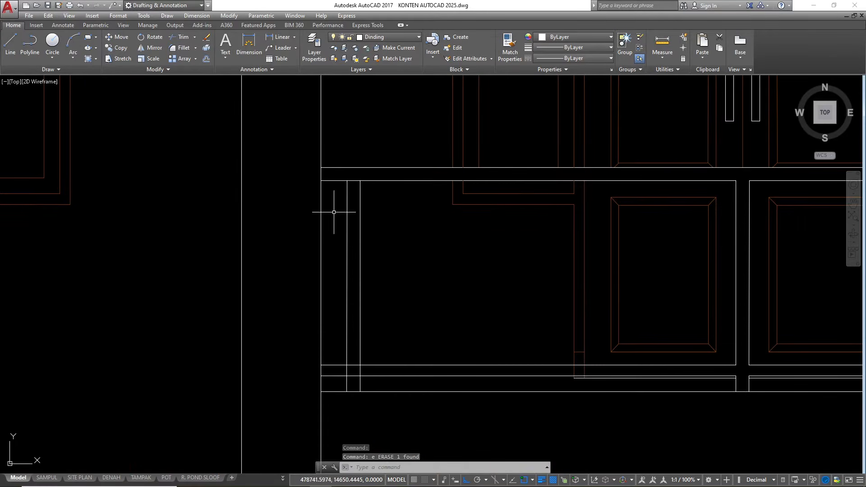
pyautogui.write('tr')
pyautogui.press('Return')
pyautogui.write('t')
pyautogui.press('Return')
pyautogui.scroll(2, 356, 181)
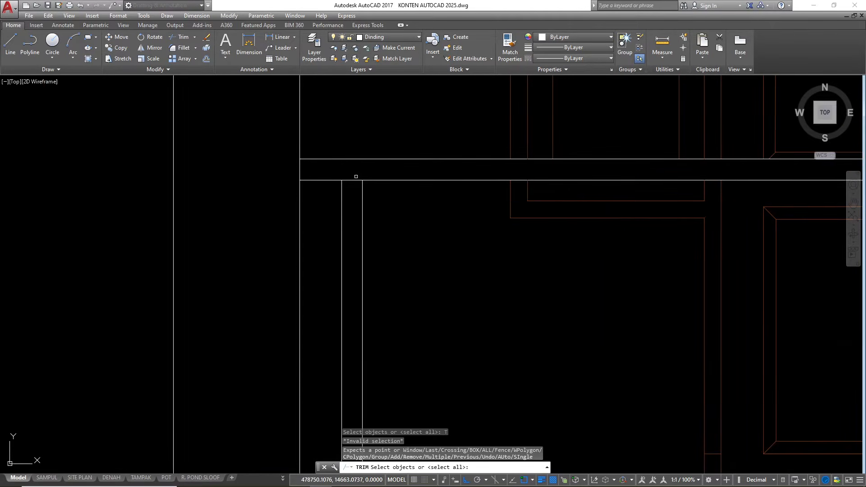
pyautogui.click(355, 176)
pyautogui.scroll(-4, 355, 175)
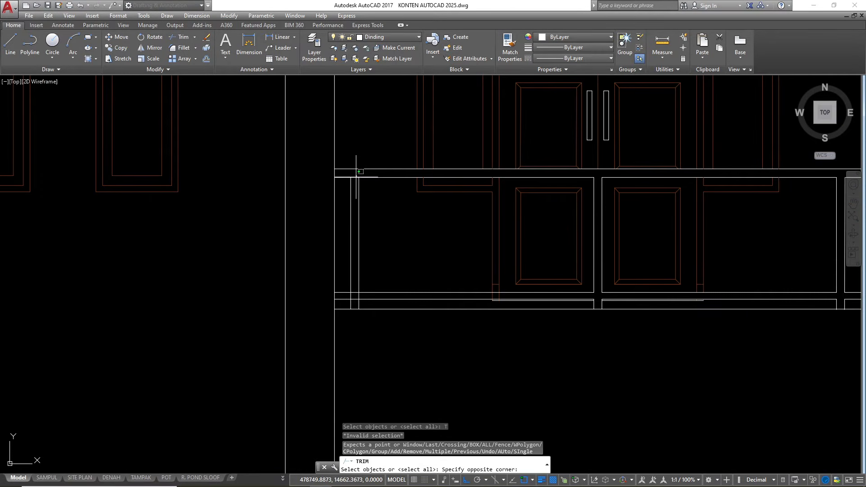
pyautogui.click(353, 303)
pyautogui.press('Escape')
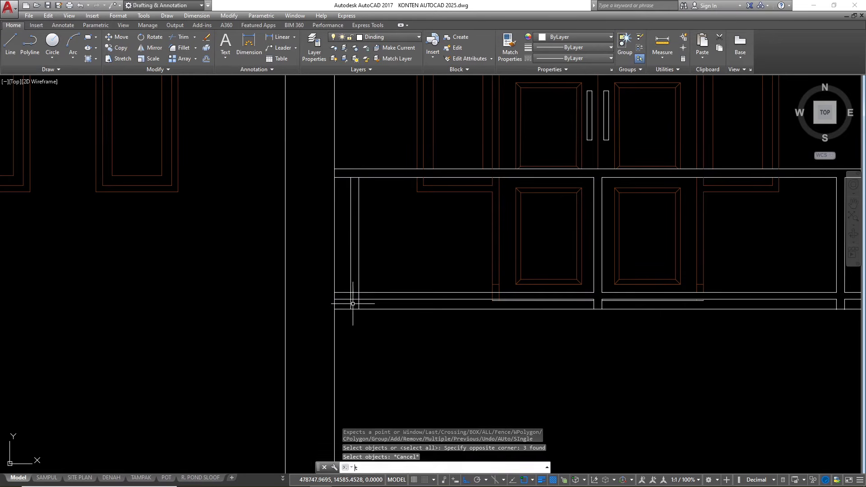
# - Trim the upper and lower rail lines that cross between the two vertical lines of the leftmost railing post
pyautogui.write('tr')
pyautogui.press('Return')
pyautogui.press('Return')
pyautogui.click(354, 301)
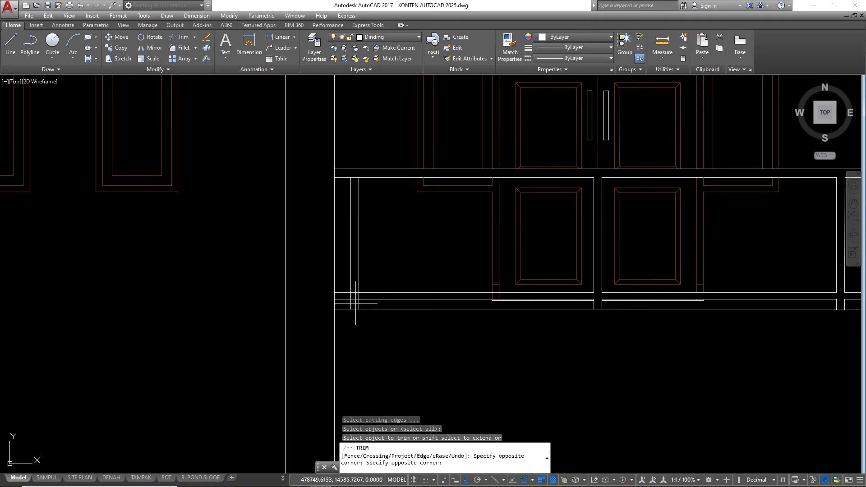
pyautogui.click(354, 173)
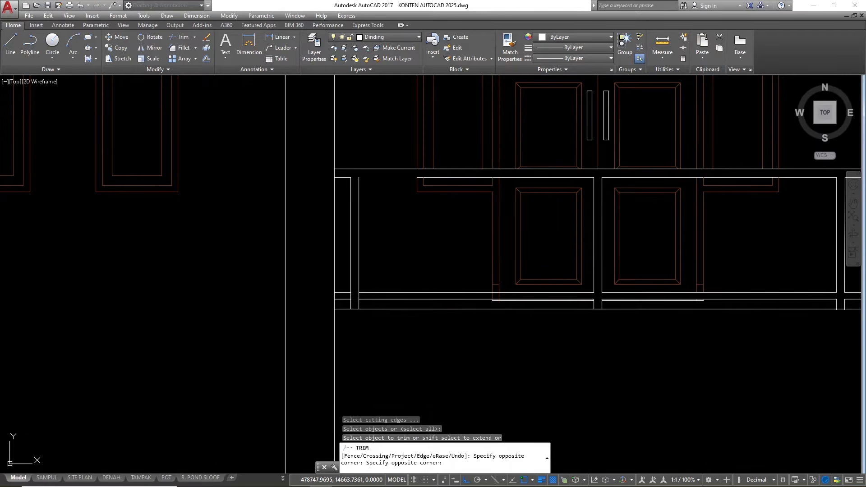
# - Trim the leftmost post's vertical lines where they cross the band between the two lower rail lines
pyautogui.scroll(3, 365, 282)
pyautogui.scroll(4, 350, 356)
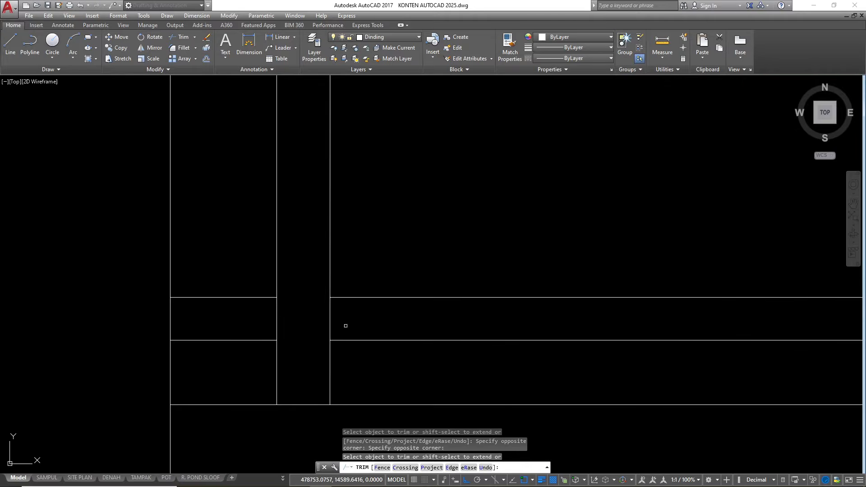
pyautogui.click(343, 319)
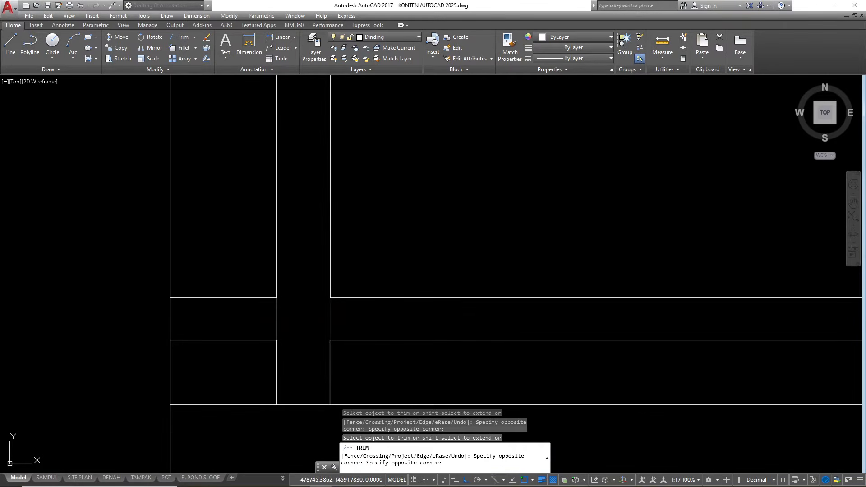
pyautogui.scroll(-4, 255, 305)
pyautogui.press('Escape')
pyautogui.press('Escape')
# - Fillet the leftmost post's inner vertical line with the top rail's lower line to close the gap with a sharp corner
pyautogui.scroll(4, 299, 192)
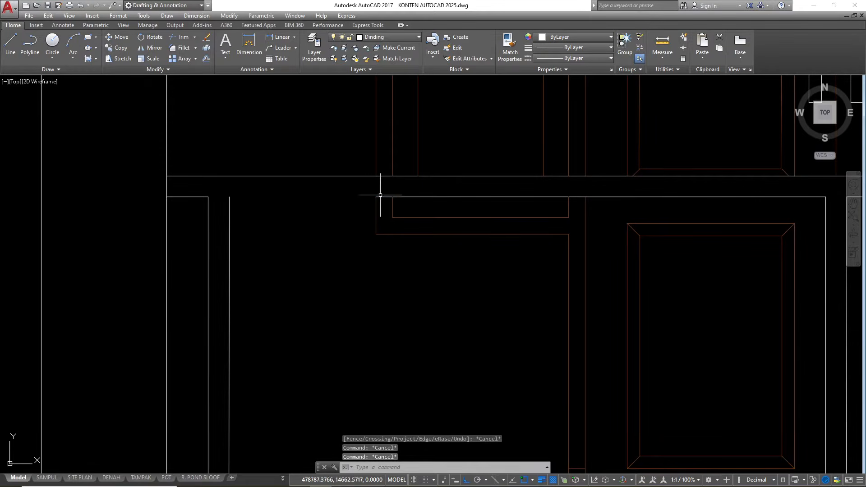
pyautogui.write('f')
pyautogui.press('Return')
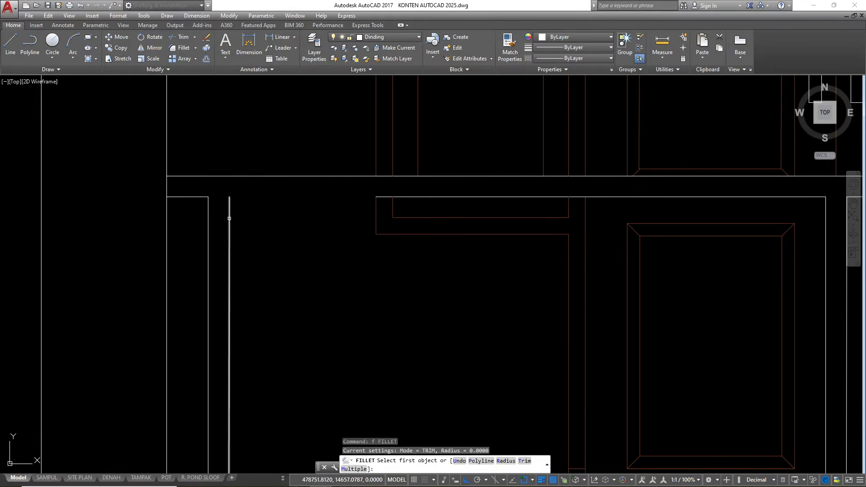
pyautogui.click(232, 217)
pyautogui.click(387, 198)
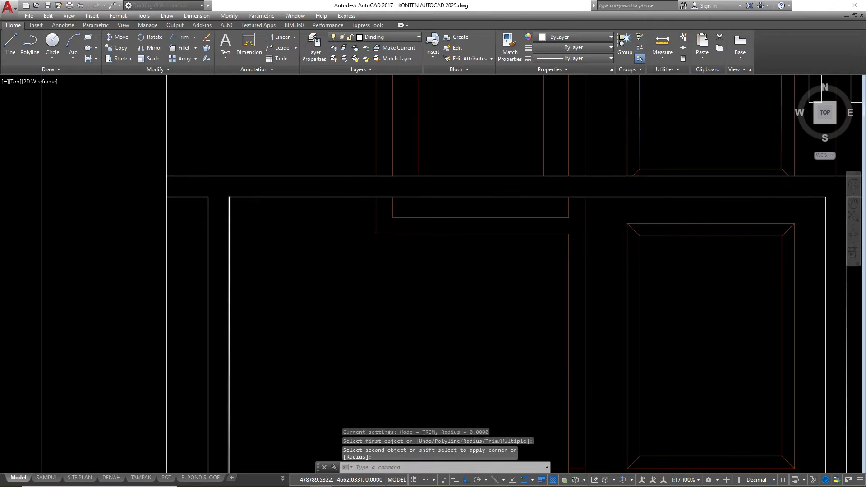
pyautogui.press('Escape')
pyautogui.scroll(-3, 225, 214)
pyautogui.press('Escape')
pyautogui.scroll(1, 334, 220)
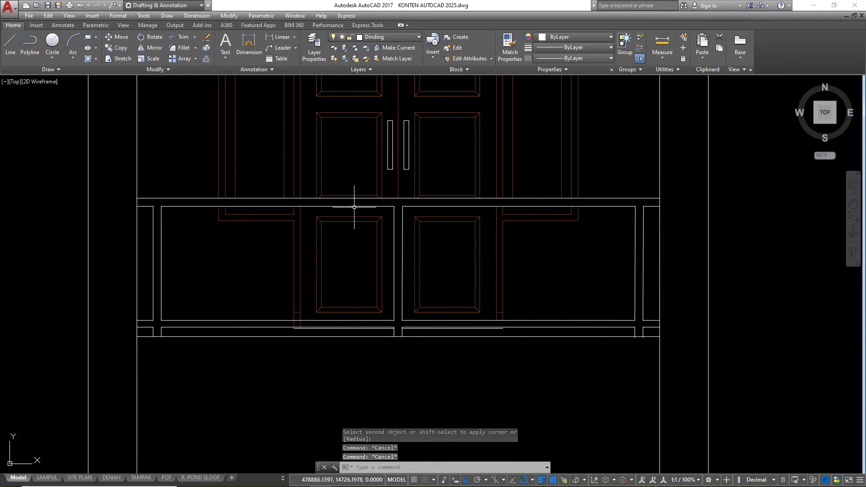
# - Trim the door frame's left jamb lines where they cross the railing's lower rail
pyautogui.write('tr')
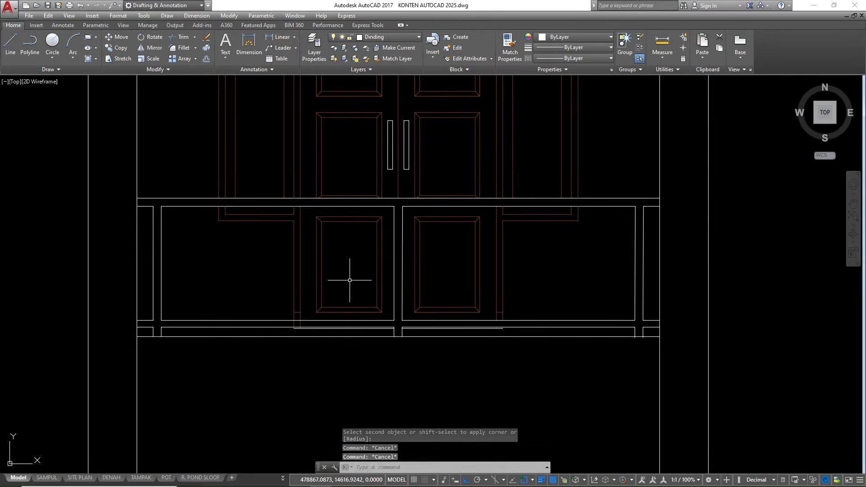
pyautogui.press('Return')
pyautogui.press('Return')
pyautogui.scroll(4, 300, 328)
pyautogui.scroll(2, 303, 341)
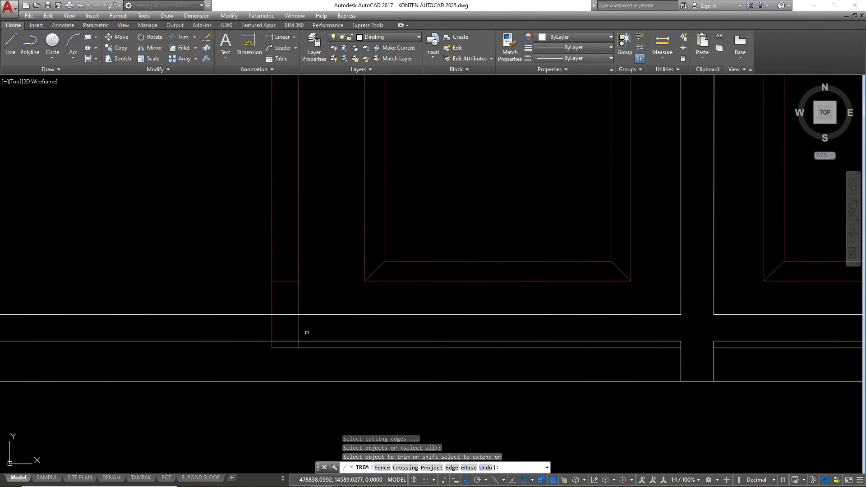
pyautogui.click(307, 333)
pyautogui.click(246, 326)
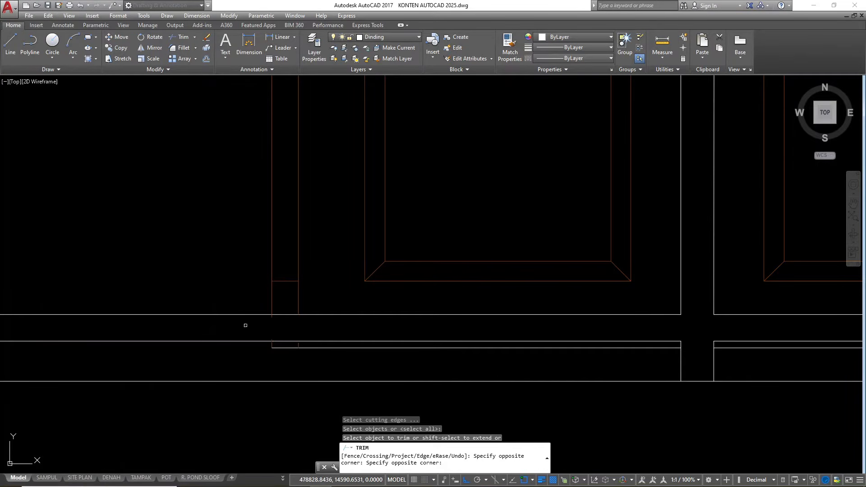
pyautogui.scroll(-5, 367, 300)
pyautogui.press('Escape')
pyautogui.press('Escape')
pyautogui.press('Escape')
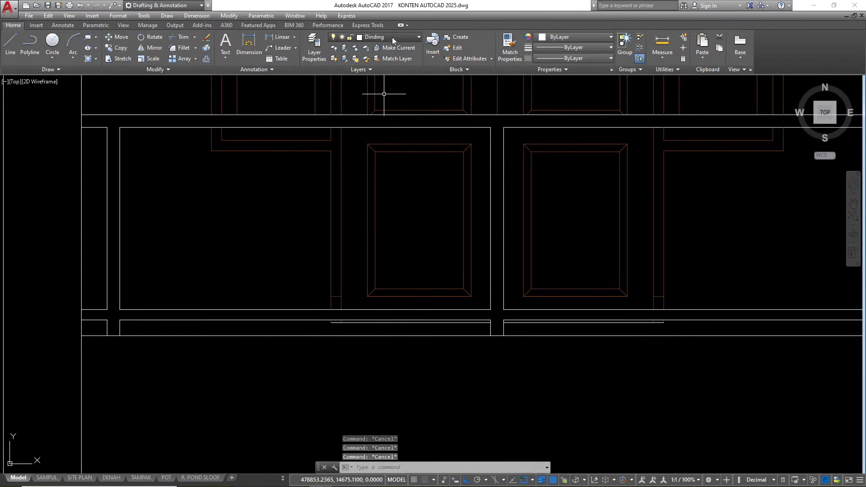
# - Make Arsiran Atap the current layer
pyautogui.click(392, 37)
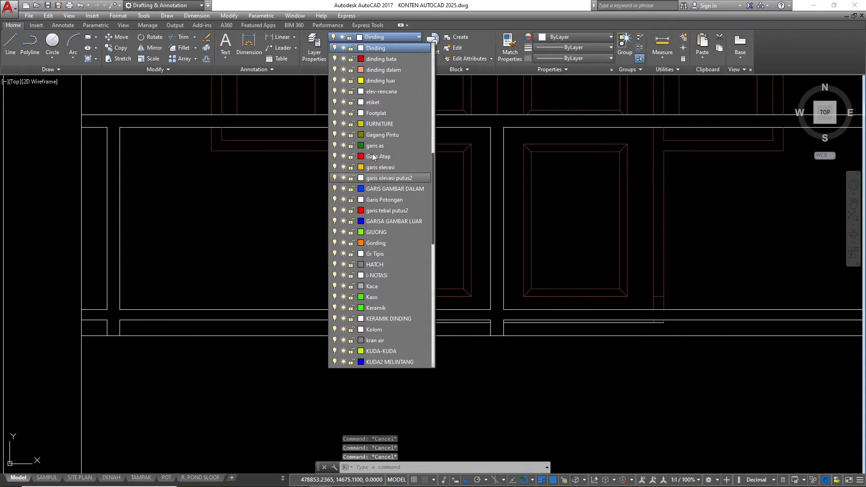
pyautogui.scroll(10, 383, 205)
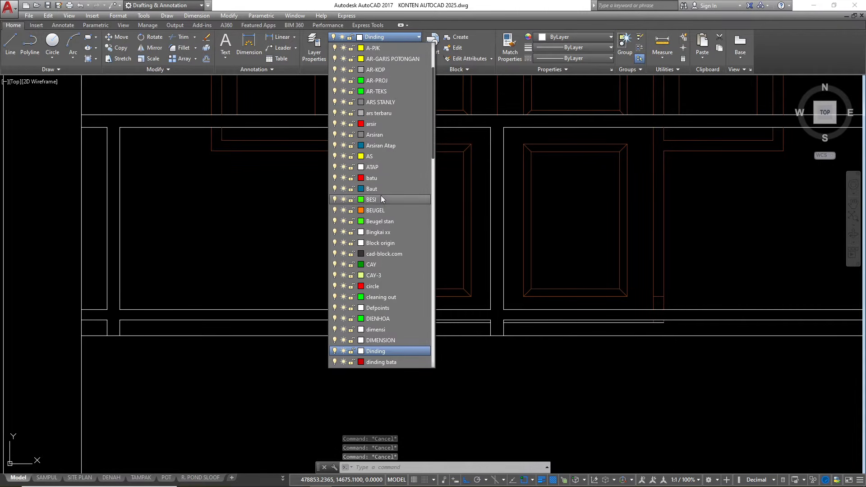
pyautogui.click(381, 145)
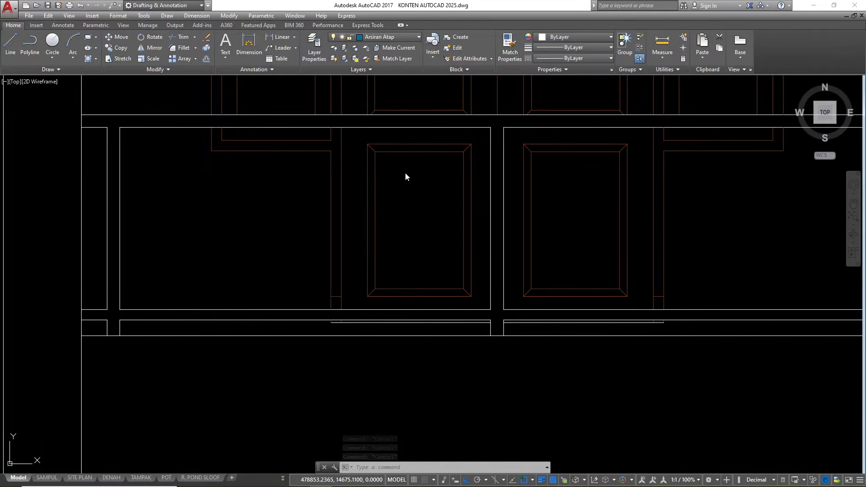
pyautogui.scroll(-2, 429, 228)
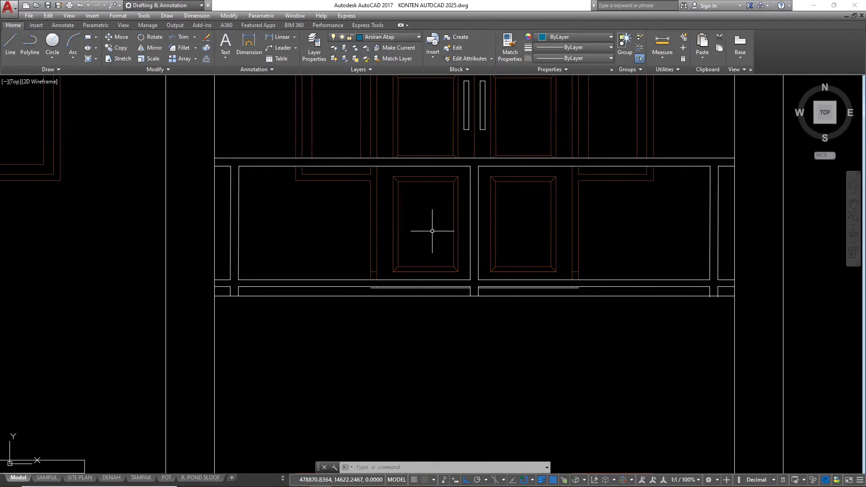
pyautogui.scroll(-2, 424, 239)
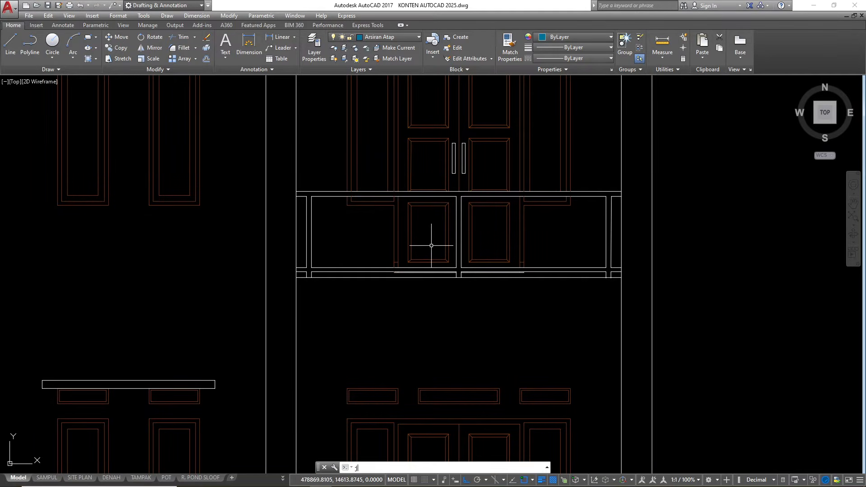
pyautogui.press('Escape')
pyautogui.write('j')
pyautogui.press('Escape')
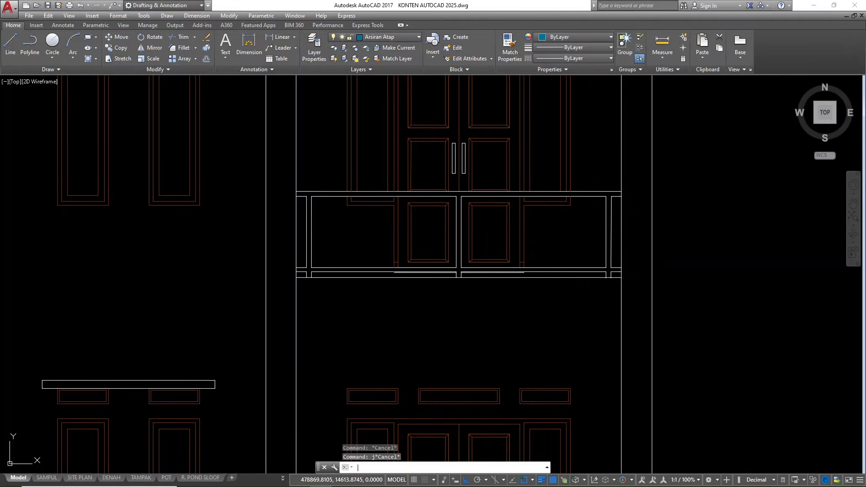
pyautogui.write('h')
pyautogui.press('Return')
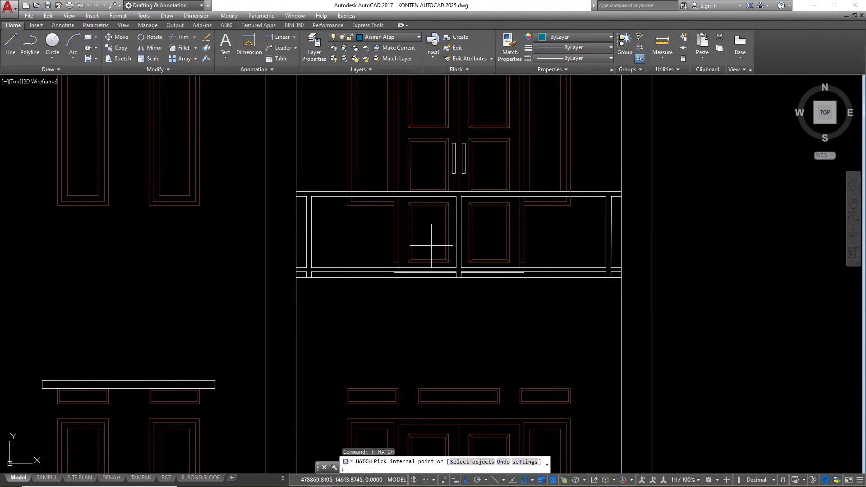
pyautogui.press('Escape')
pyautogui.press('Escape')
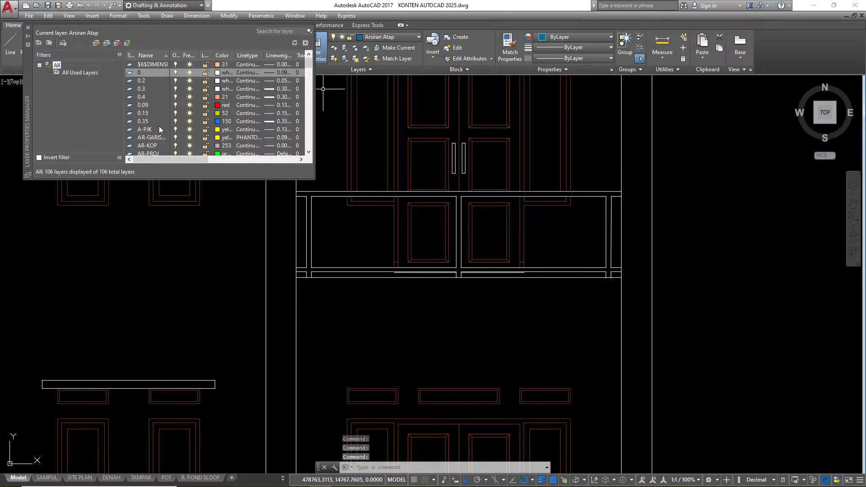
# - Turn off the Kusen layer to hide the door and window frames behind the railing
pyautogui.click(151, 121)
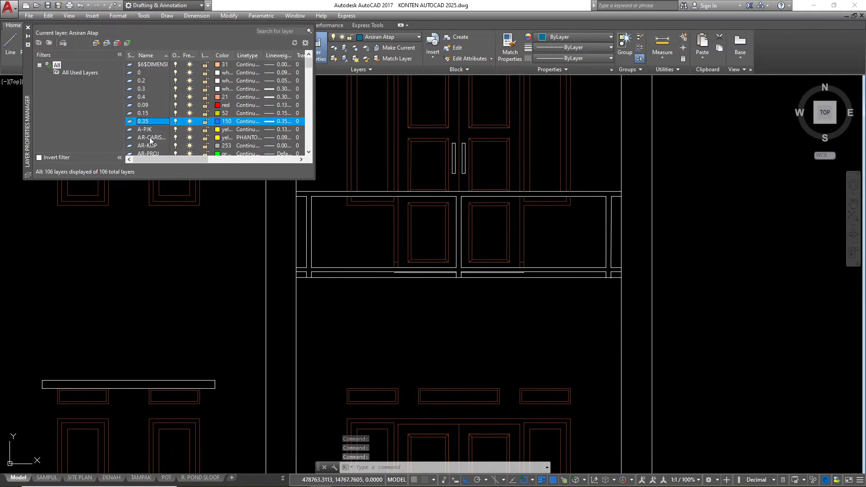
pyautogui.scroll(-15, 160, 137)
pyautogui.click(163, 145)
pyautogui.scroll(-1, 164, 145)
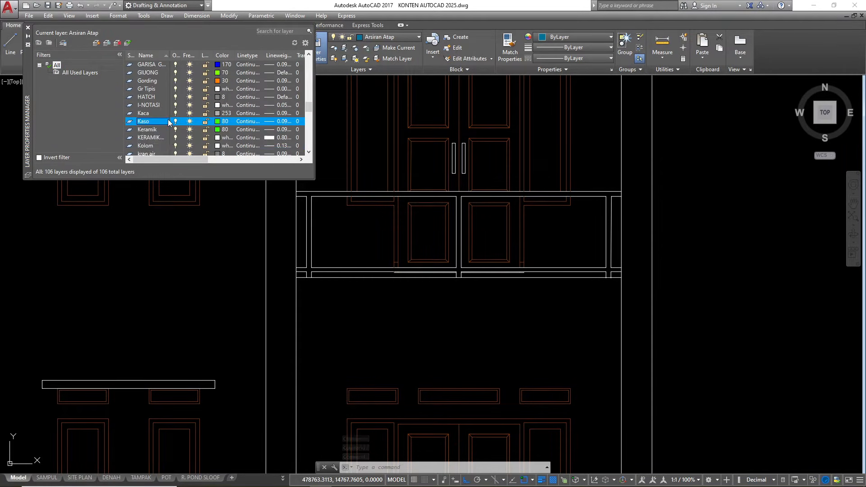
pyautogui.scroll(-2, 171, 128)
pyautogui.scroll(3, 174, 130)
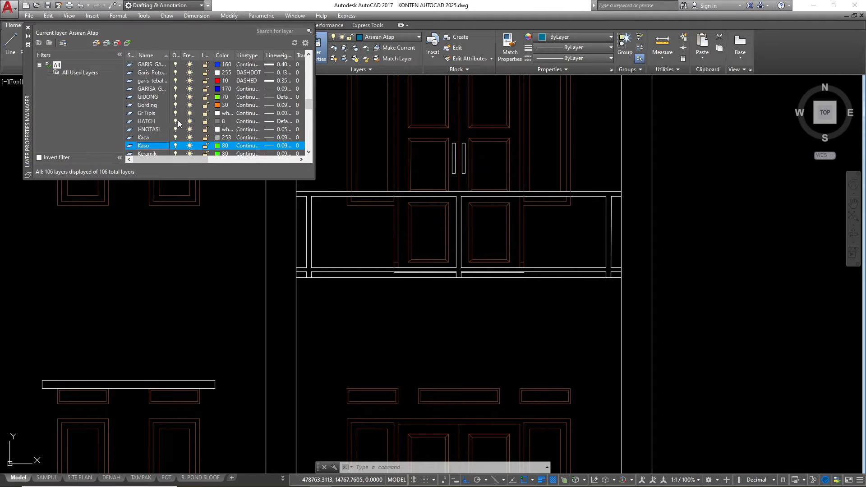
pyautogui.scroll(-1, 163, 124)
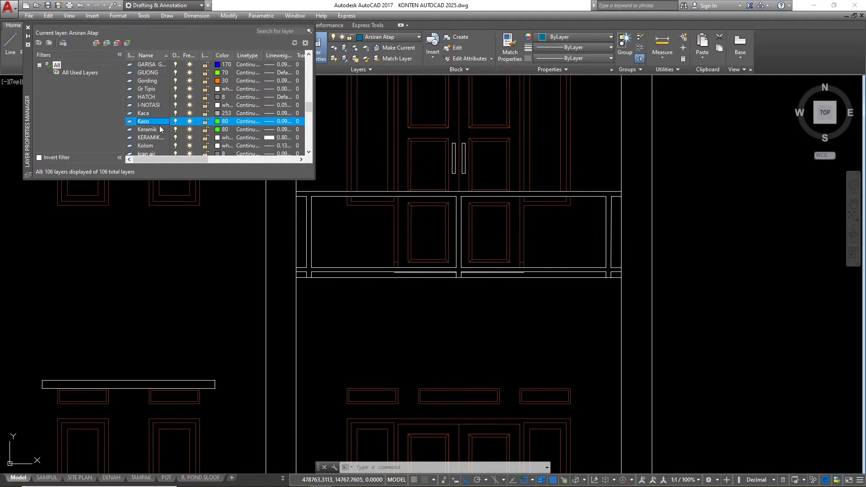
pyautogui.scroll(-1, 160, 135)
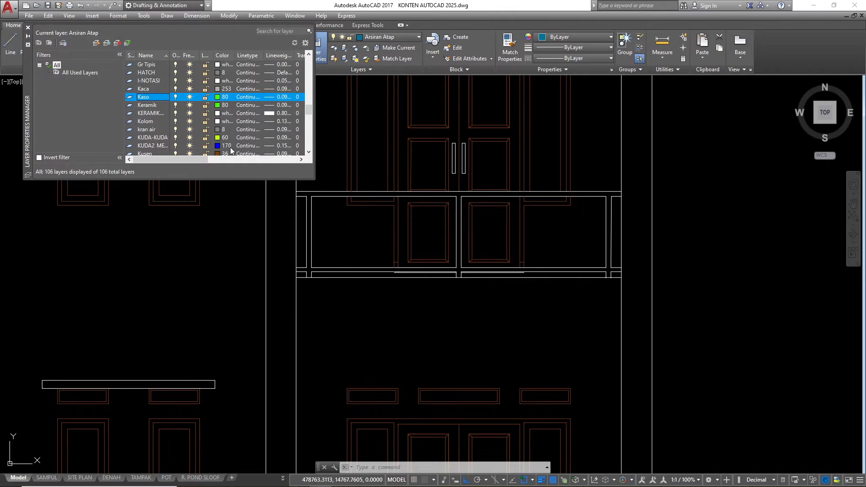
pyautogui.scroll(-1, 229, 150)
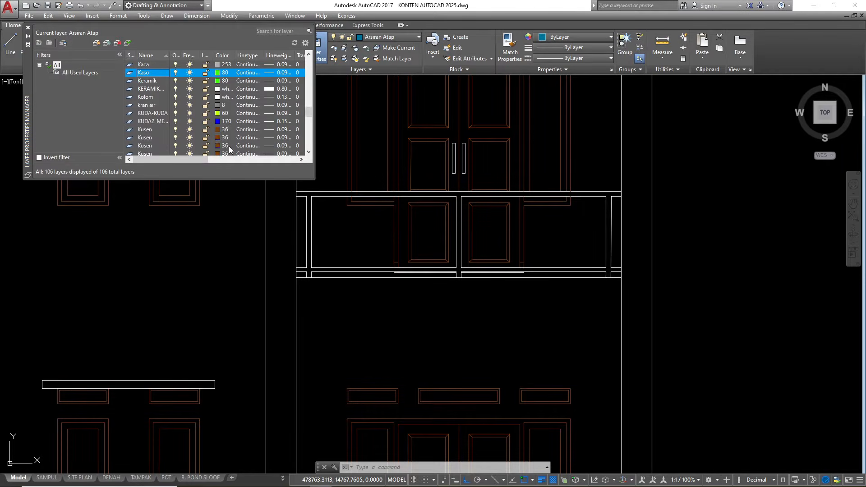
pyautogui.click(176, 130)
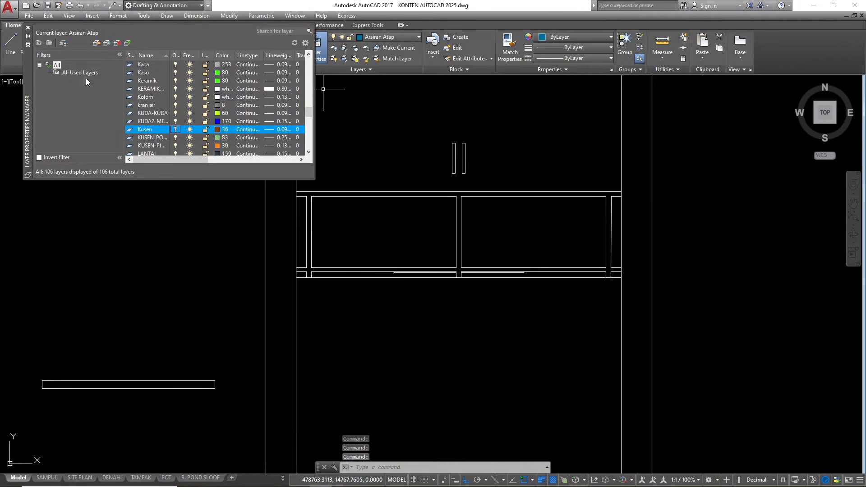
pyautogui.click(28, 28)
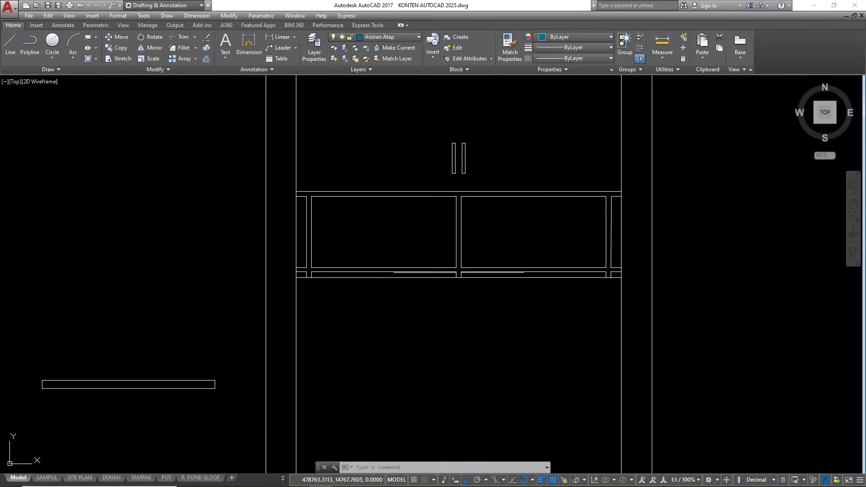
# - Hatch the two large balcony railing panels with the AR-RROOF pattern at scale 1 and angle 45
pyautogui.scroll(-2, 364, 261)
pyautogui.scroll(-2, 362, 255)
pyautogui.scroll(2, 362, 255)
pyautogui.write('h')
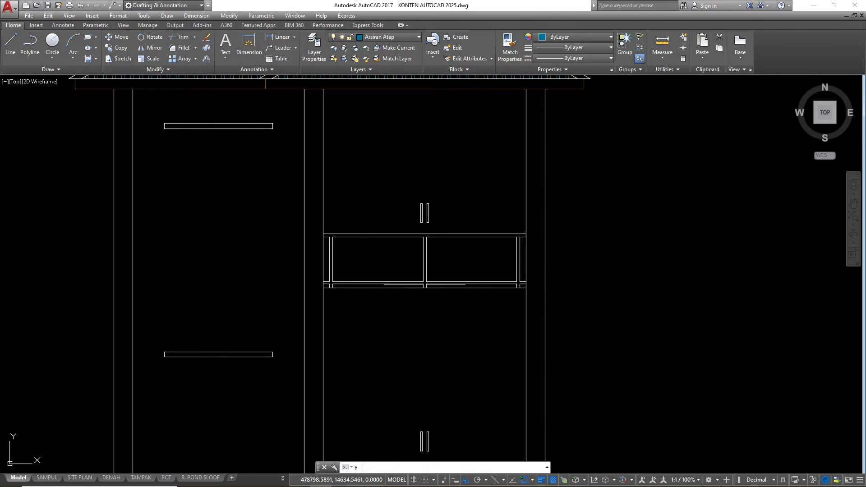
pyautogui.press('Return')
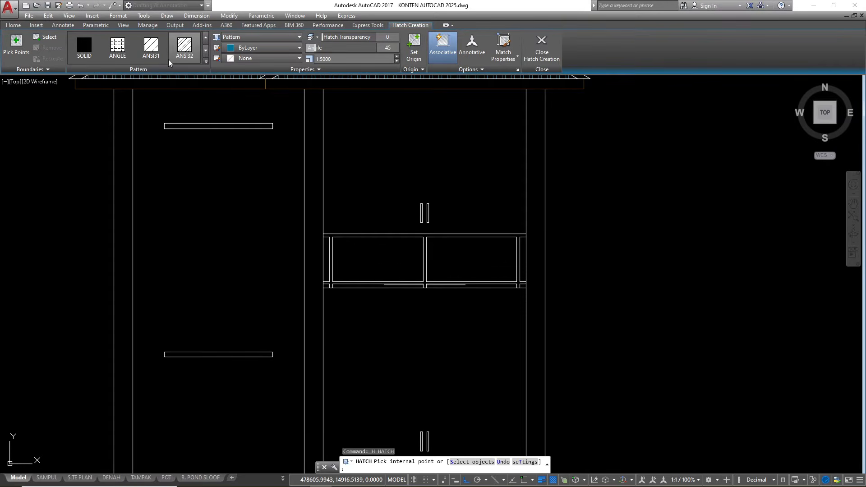
pyautogui.click(206, 61)
pyautogui.scroll(-2, 162, 90)
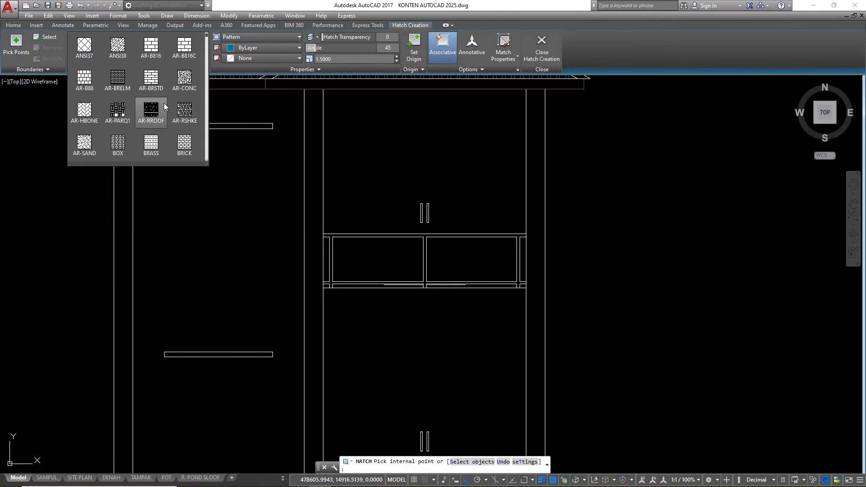
pyautogui.click(157, 113)
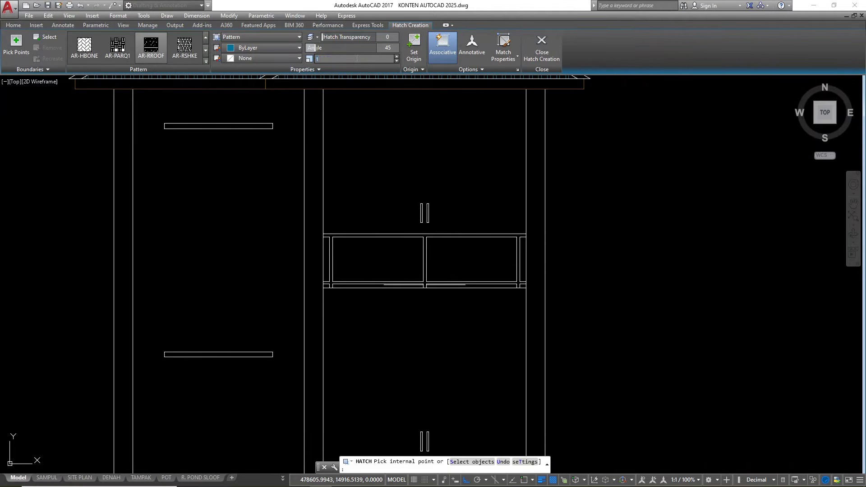
pyautogui.scroll(2, 377, 268)
pyautogui.click(377, 268)
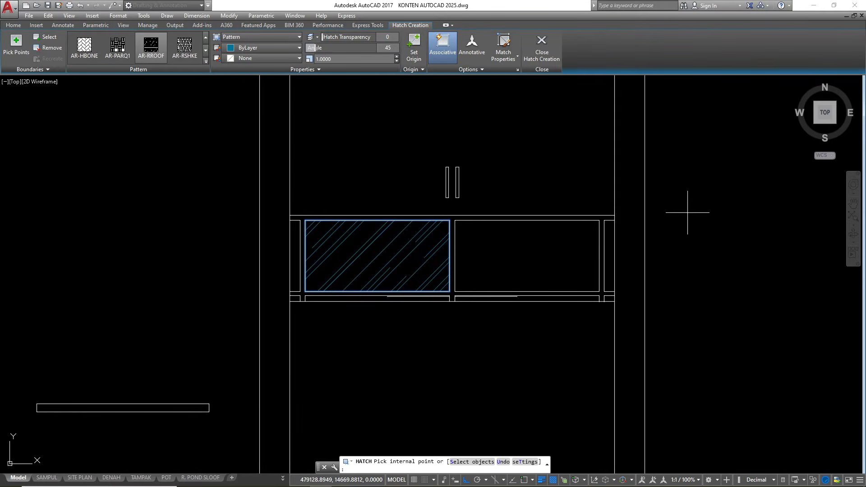
pyautogui.click(557, 243)
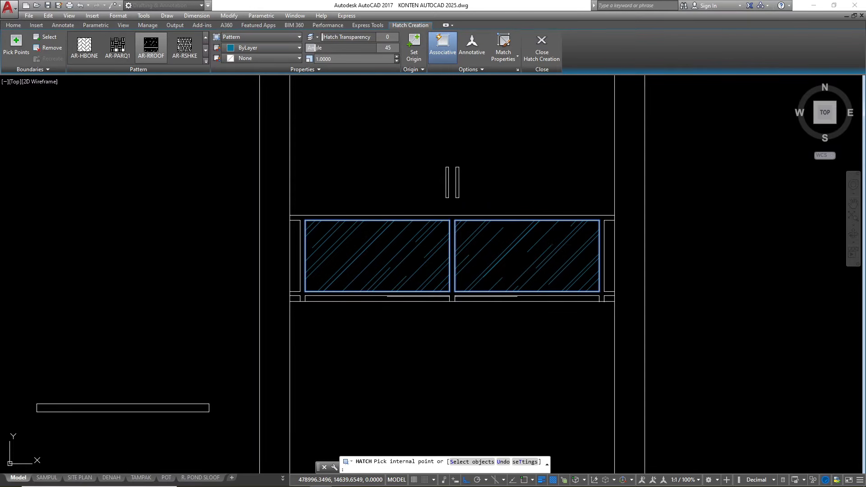
pyautogui.press('Return')
# - Turn the Kusen layer back on to show the door and window frames
pyautogui.scroll(-5, 547, 246)
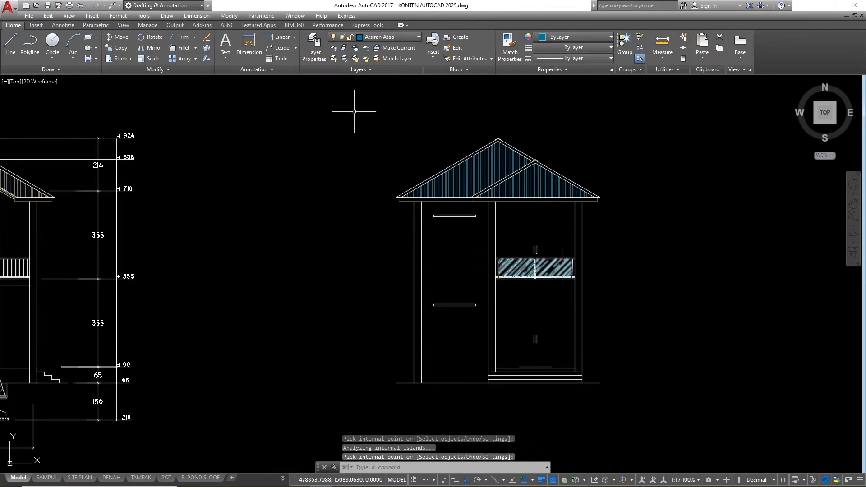
pyautogui.click(318, 48)
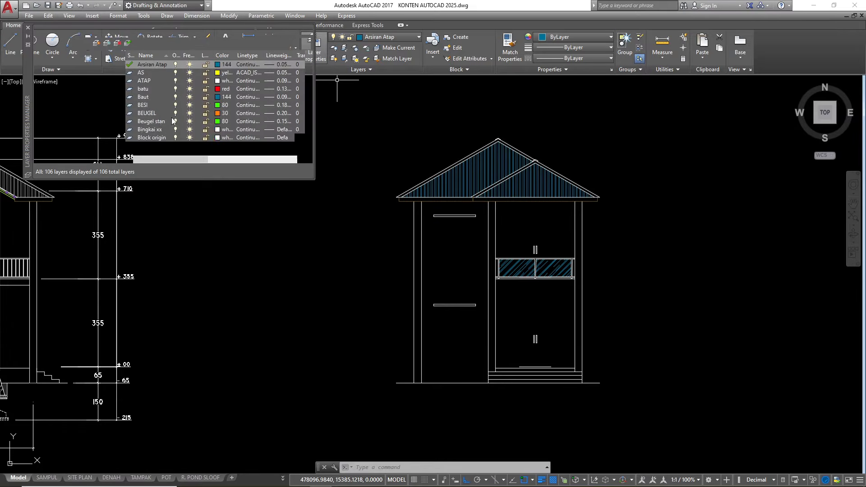
pyautogui.click(161, 138)
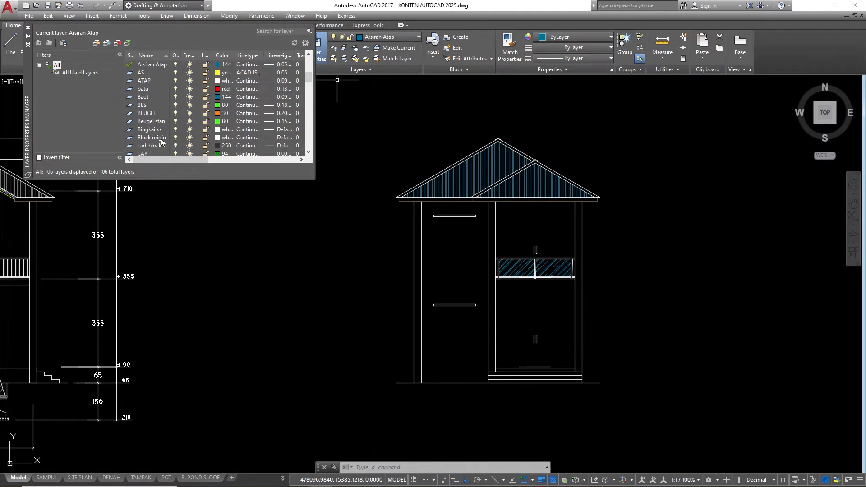
pyautogui.press('k')
pyautogui.press('k')
pyautogui.scroll(-1, 178, 133)
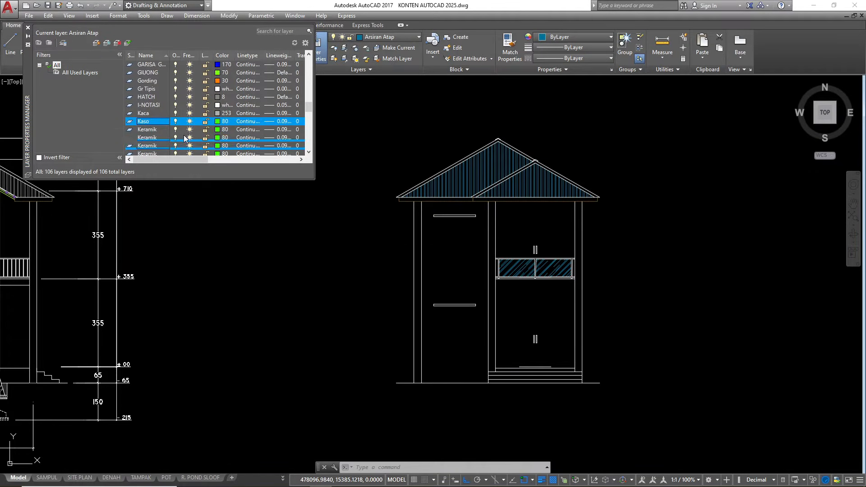
pyautogui.scroll(-1, 182, 138)
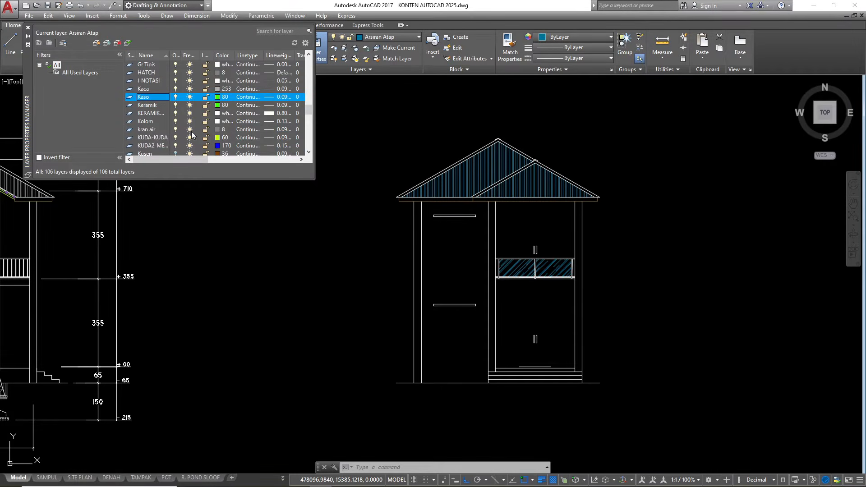
pyautogui.scroll(-1, 203, 146)
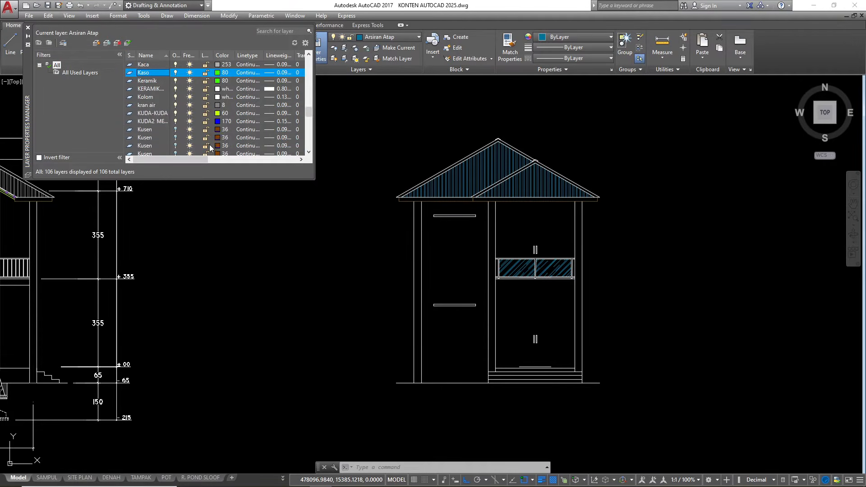
pyautogui.click(176, 130)
pyautogui.click(175, 129)
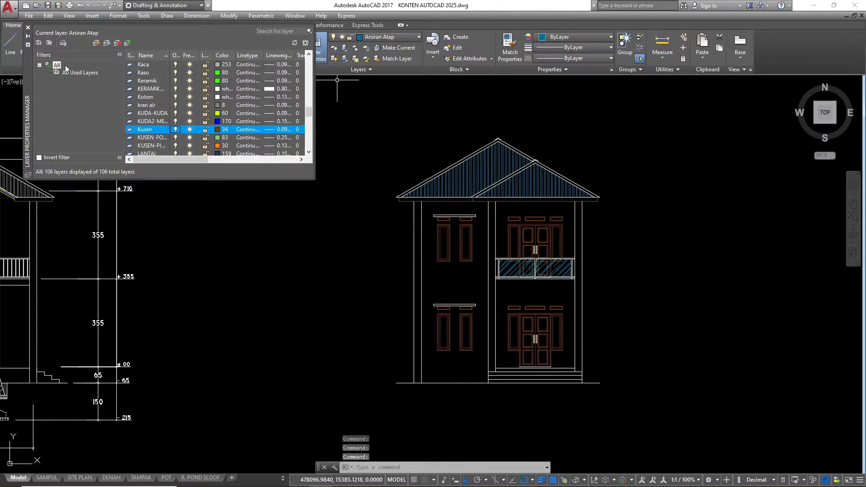
pyautogui.click(28, 27)
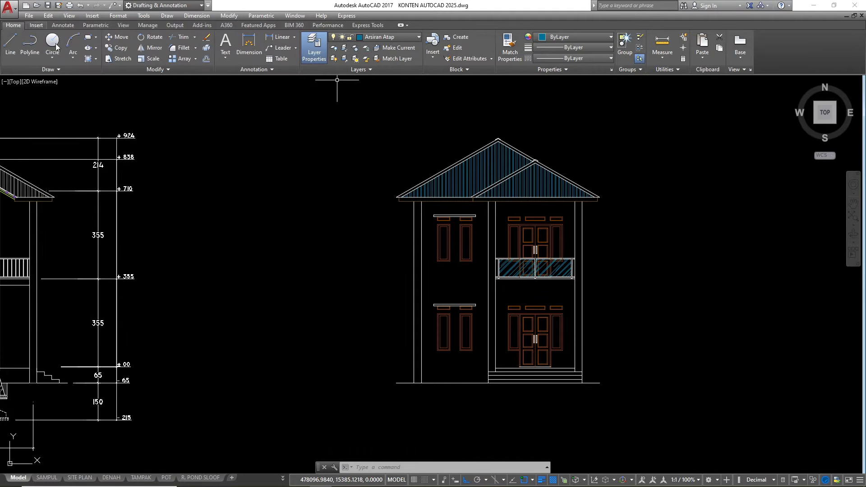
# - Edit the railing hatch to add the two upper-floor window panes and the glass panels on both sides of the upper door
pyautogui.scroll(2, 624, 262)
pyautogui.scroll(2, 510, 243)
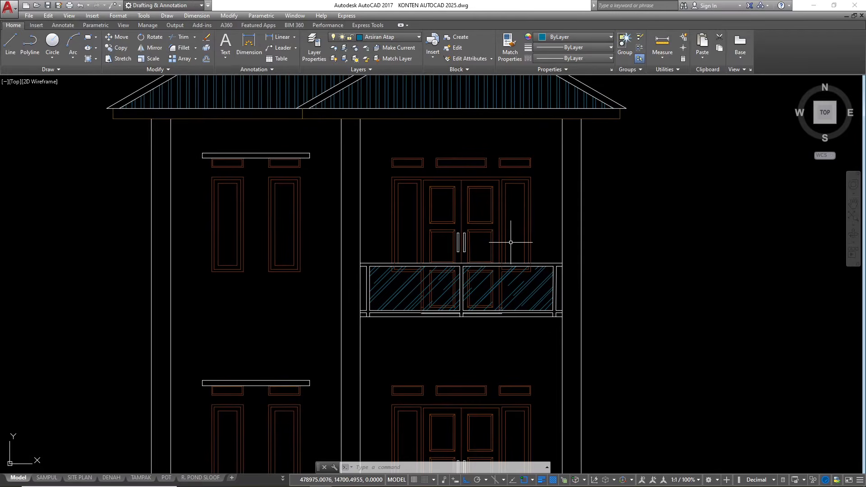
pyautogui.click(520, 291)
pyautogui.click(519, 291)
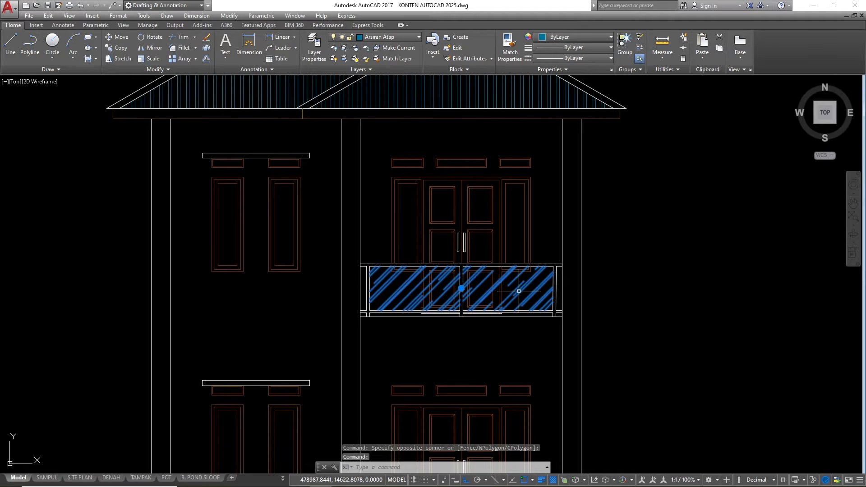
pyautogui.doubleClick(519, 291)
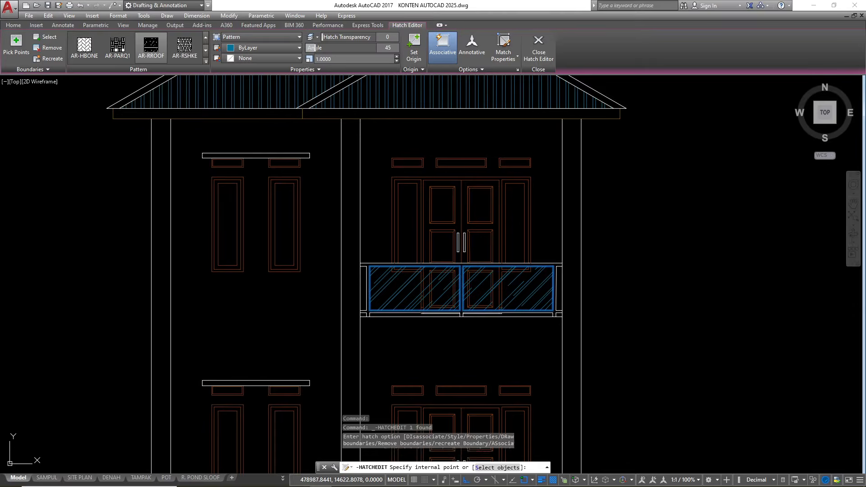
pyautogui.click(229, 230)
pyautogui.click(295, 223)
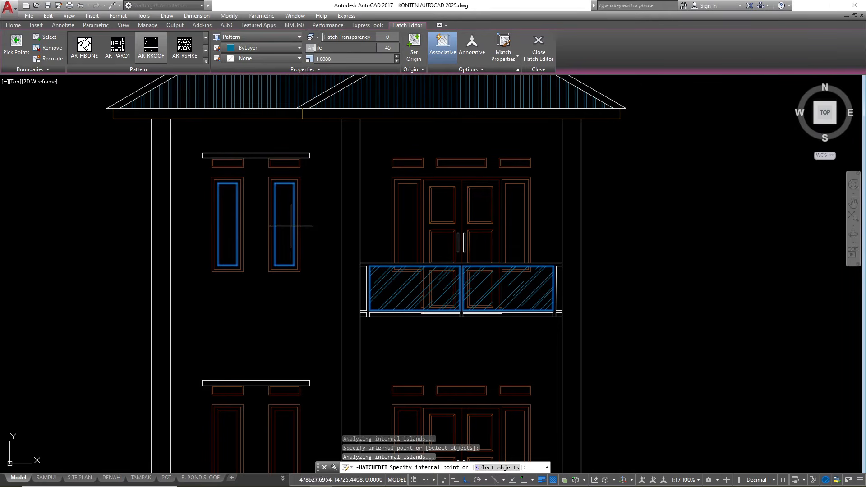
pyautogui.click(417, 218)
pyautogui.click(414, 221)
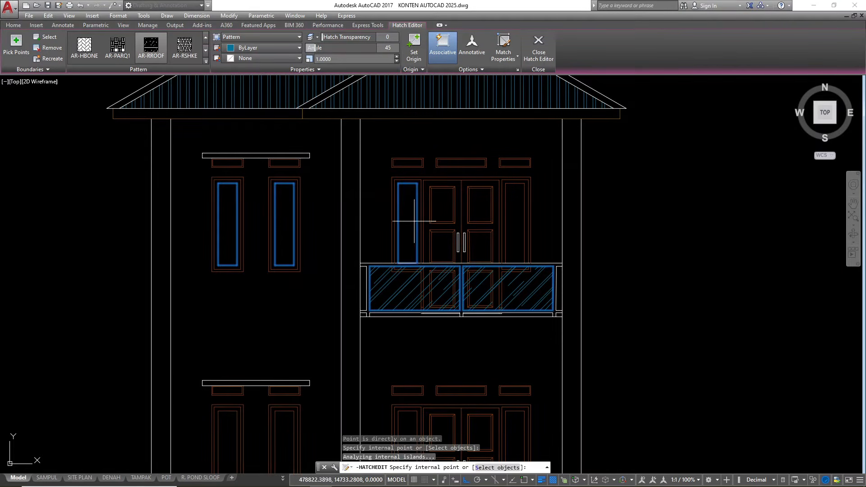
pyautogui.click(520, 220)
# - Add the ground-floor door's two side panels and the two ground-floor window panes to the same hatch, and finish editing it
pyautogui.scroll(-1, 448, 158)
pyautogui.scroll(2, 478, 368)
pyautogui.click(507, 330)
pyautogui.click(333, 299)
pyautogui.scroll(-3, 497, 254)
pyautogui.scroll(3, 316, 273)
pyautogui.click(317, 272)
pyautogui.click(408, 284)
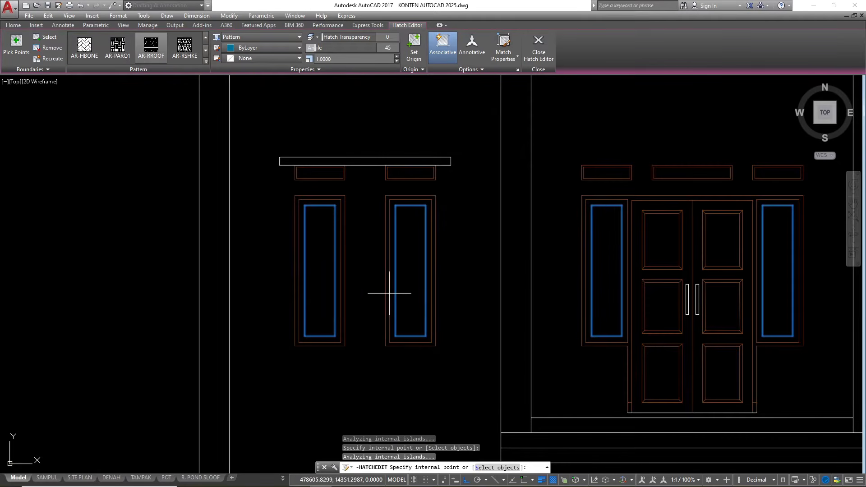
pyautogui.scroll(-5, 404, 279)
pyautogui.press('Return')
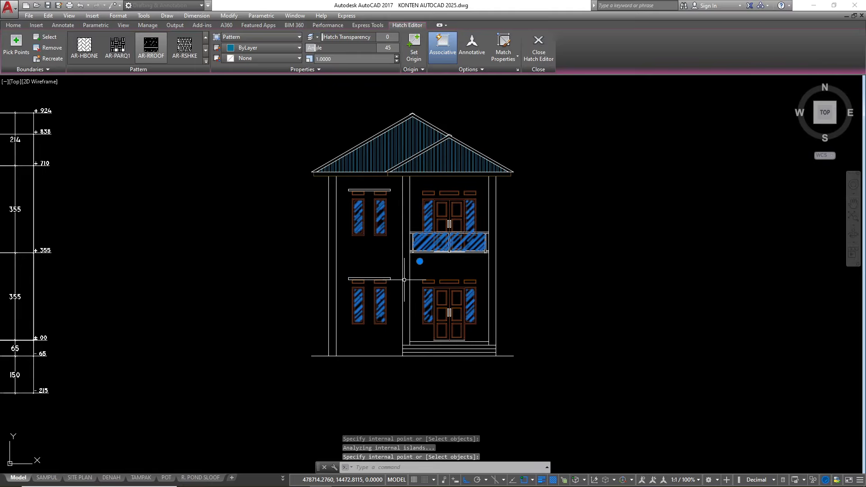
pyautogui.press('Escape')
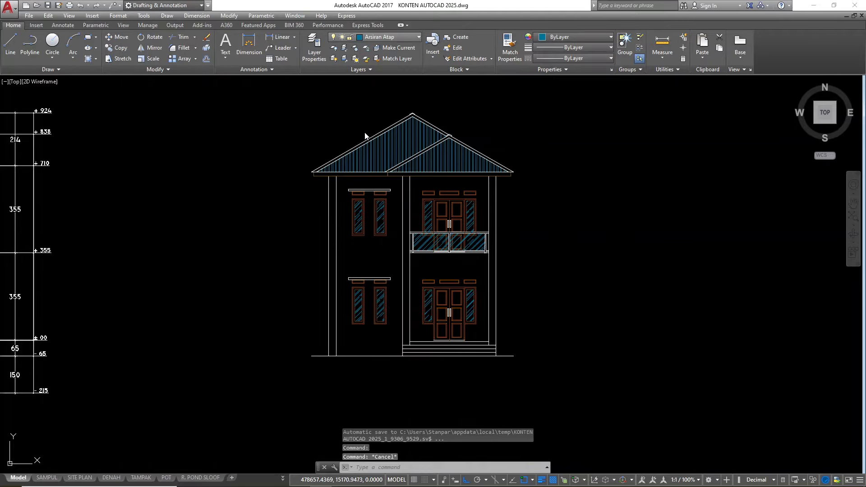
# - Make Dinding the current layer for the wall lines below the roof fascia
pyautogui.click(387, 36)
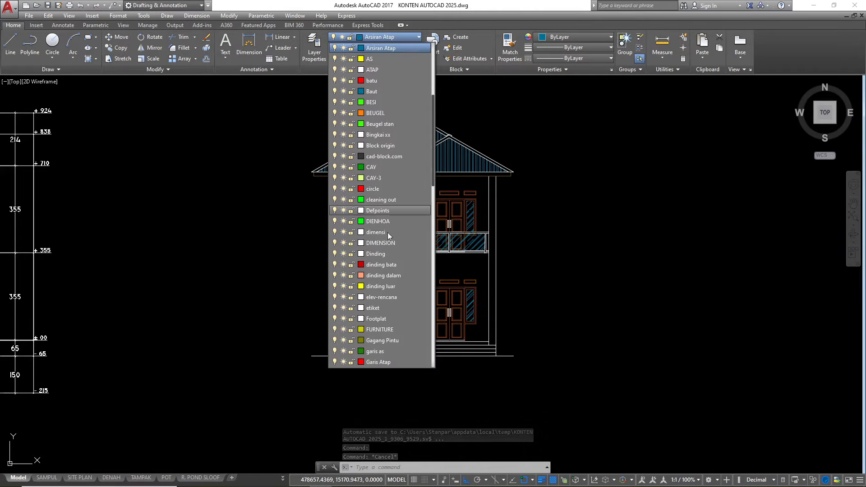
pyautogui.click(385, 255)
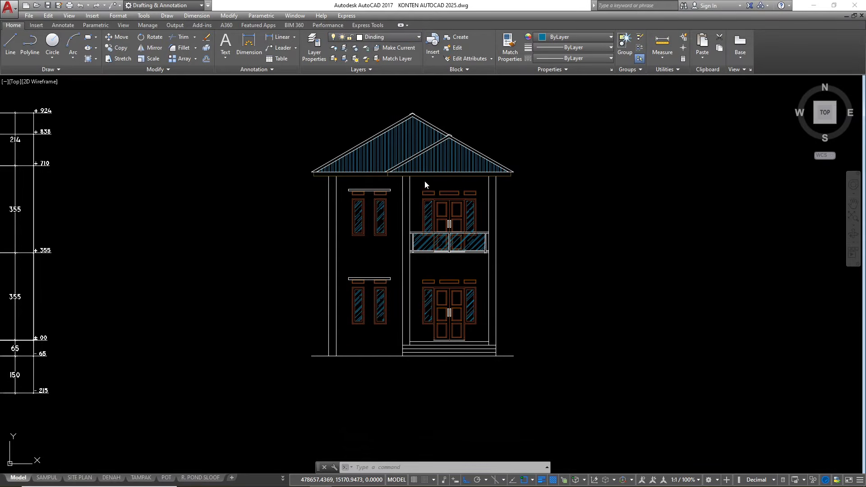
pyautogui.scroll(8, 421, 181)
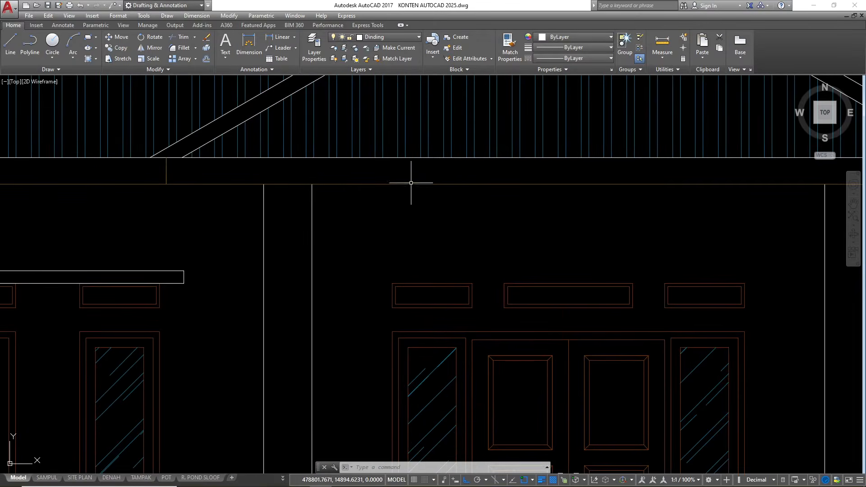
pyautogui.click(408, 184)
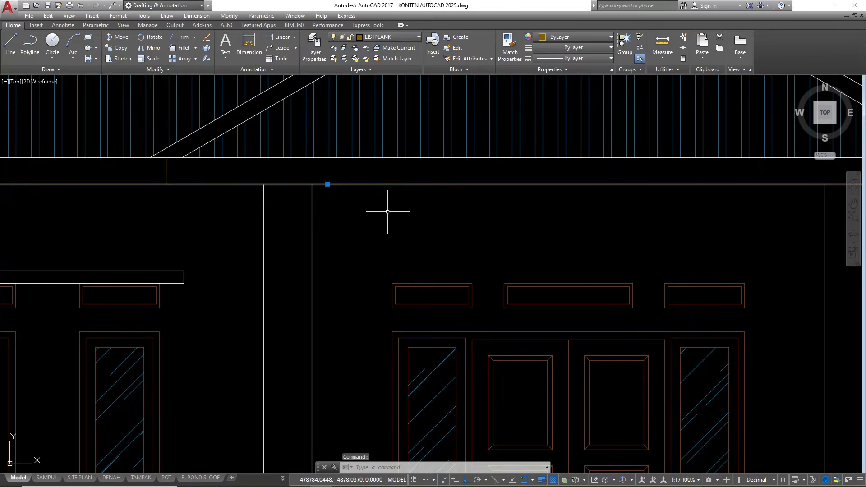
pyautogui.write('o')
pyautogui.press('Return')
pyautogui.write('4')
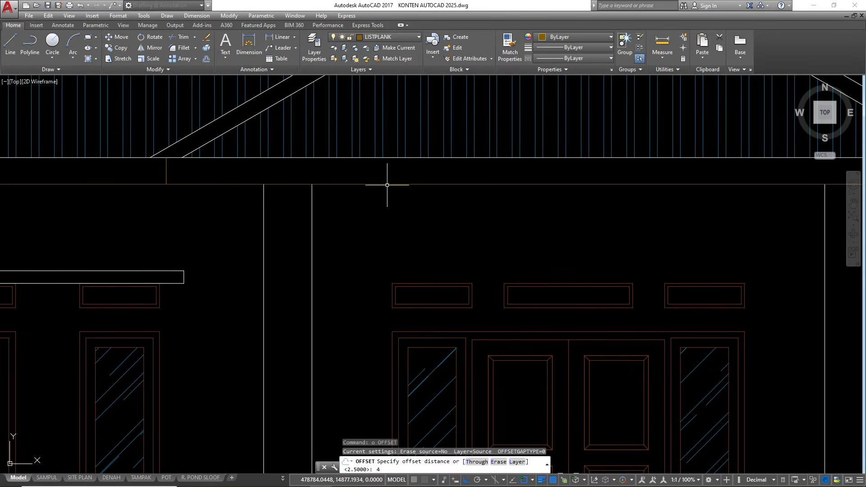
pyautogui.press('Escape')
# - Offset the lower edge line of the roof fascia 40 downward
pyautogui.click(383, 179)
pyautogui.click(348, 188)
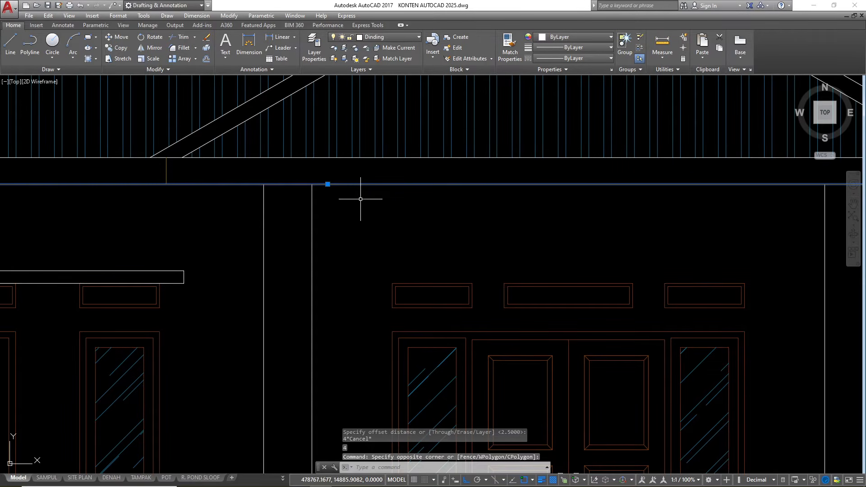
pyautogui.write('o')
pyautogui.press('Return')
pyautogui.write('40')
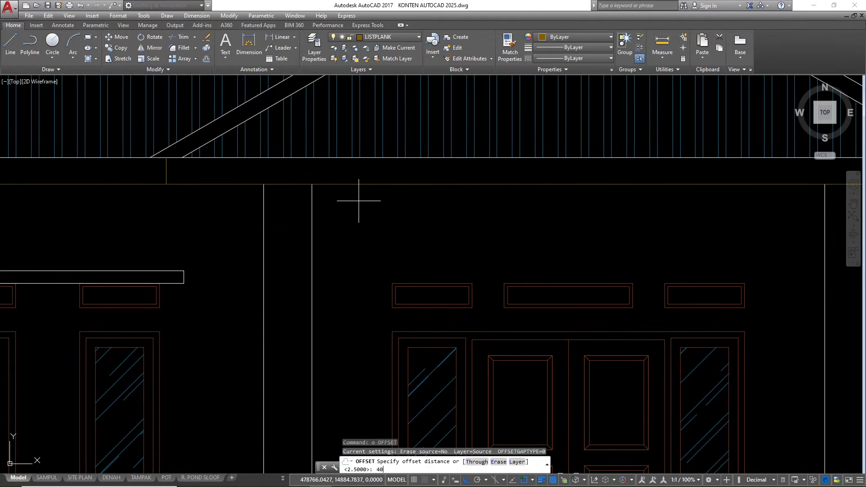
pyautogui.press('Return')
pyautogui.click(360, 184)
pyautogui.click(345, 237)
pyautogui.scroll(-2, 334, 232)
pyautogui.press('Escape')
pyautogui.press('Escape')
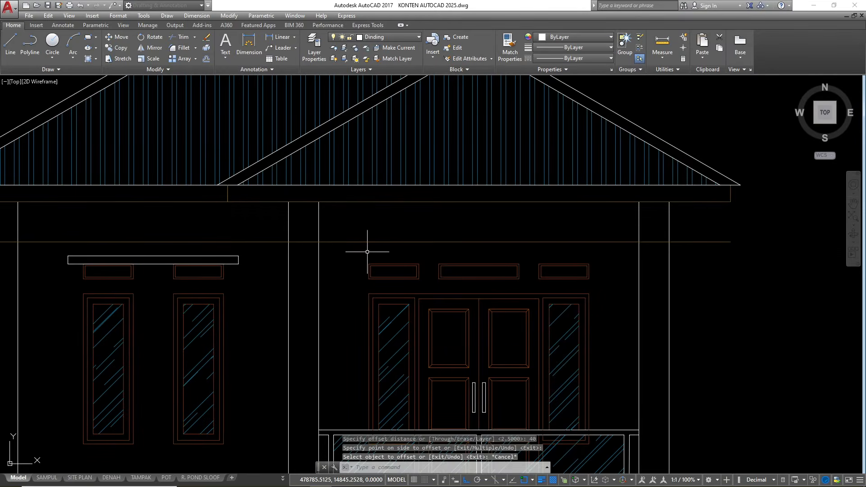
# - Move the offset line below the fascia onto the Dinding layer
pyautogui.click(366, 241)
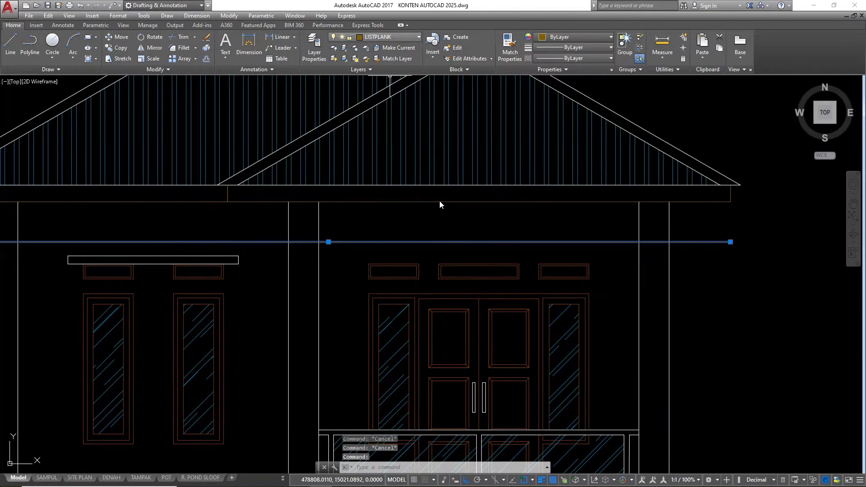
pyautogui.click(391, 37)
pyautogui.press('d')
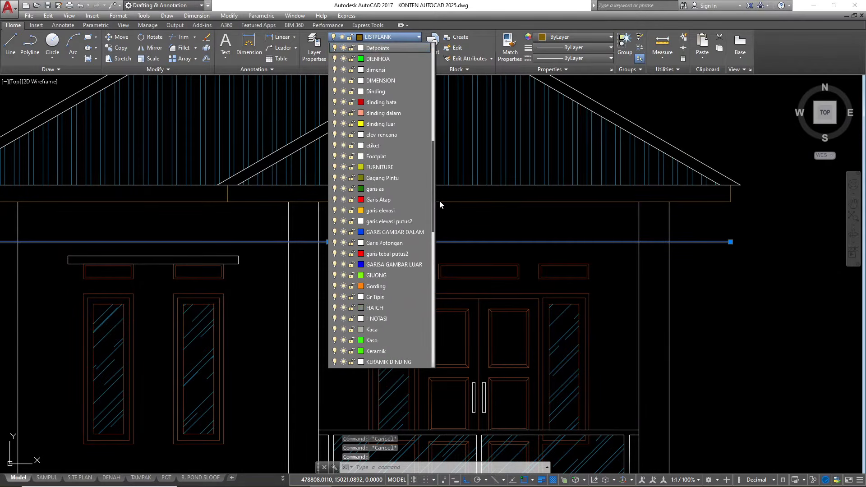
pyautogui.click(387, 90)
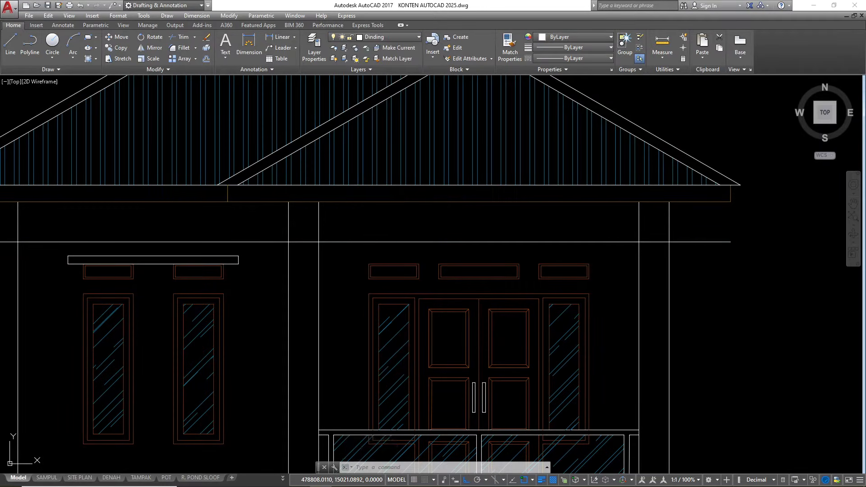
pyautogui.press('Escape')
pyautogui.press('Escape')
# - Trim the wall line below the fascia where it crosses the middle and right columns
pyautogui.write('tr')
pyautogui.press('Return')
pyautogui.press('Return')
pyautogui.click(656, 240)
pyautogui.click(648, 254)
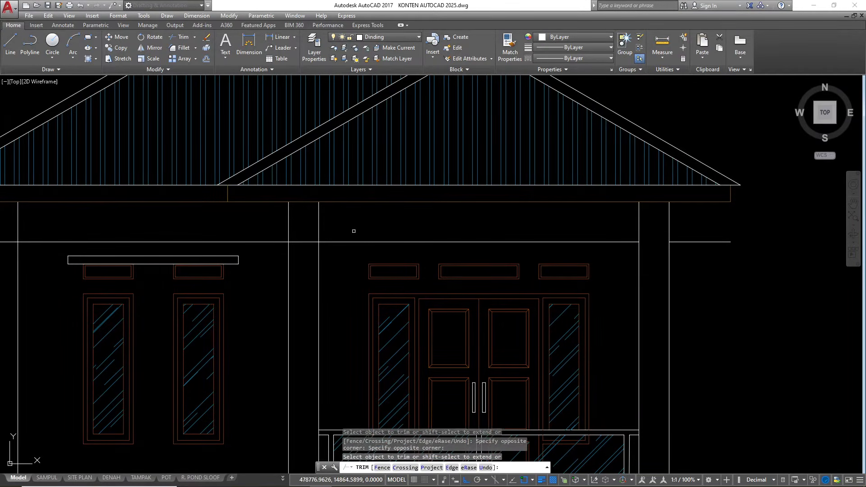
pyautogui.press('Escape')
pyautogui.press('Escape')
pyautogui.press('Escape')
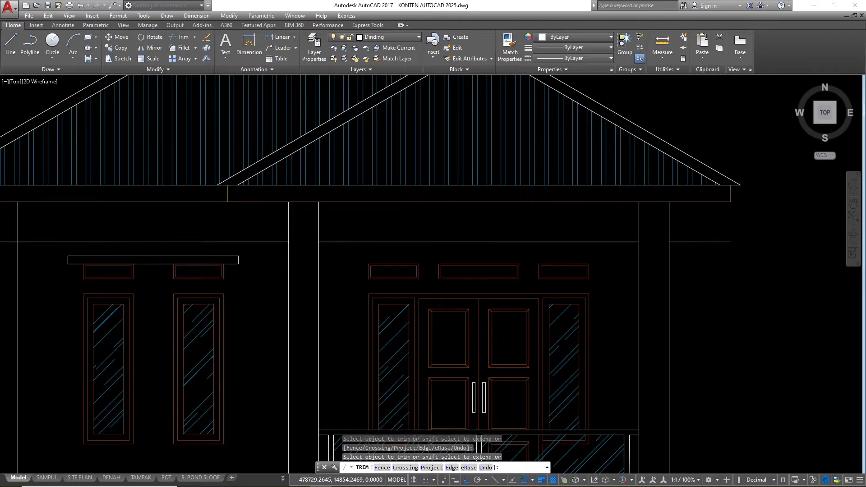
# - Erase the wall-line pieces right of the right column and left of the middle column, keeping only the one above the balcony
pyautogui.scroll(-5, 326, 251)
pyautogui.click(492, 257)
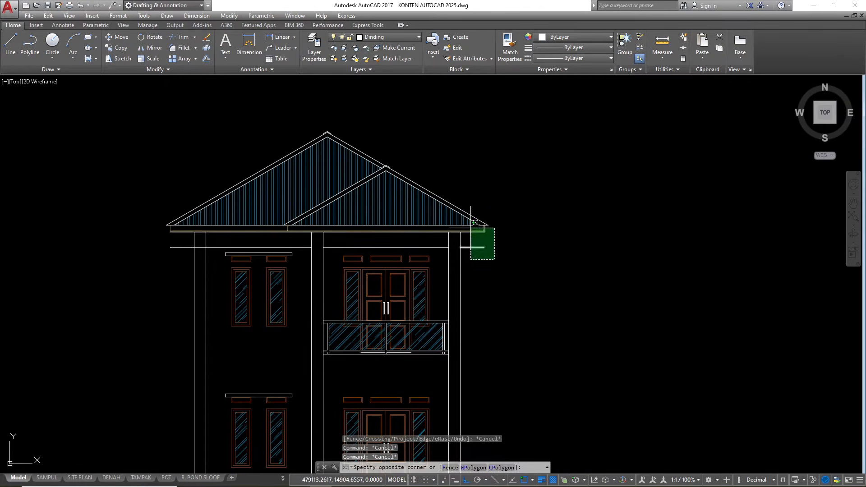
pyautogui.click(469, 240)
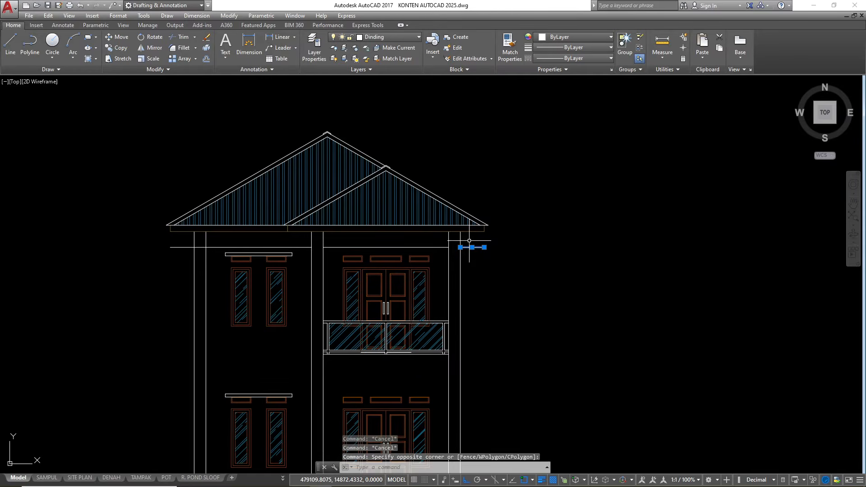
pyautogui.write('e')
pyautogui.press('Return')
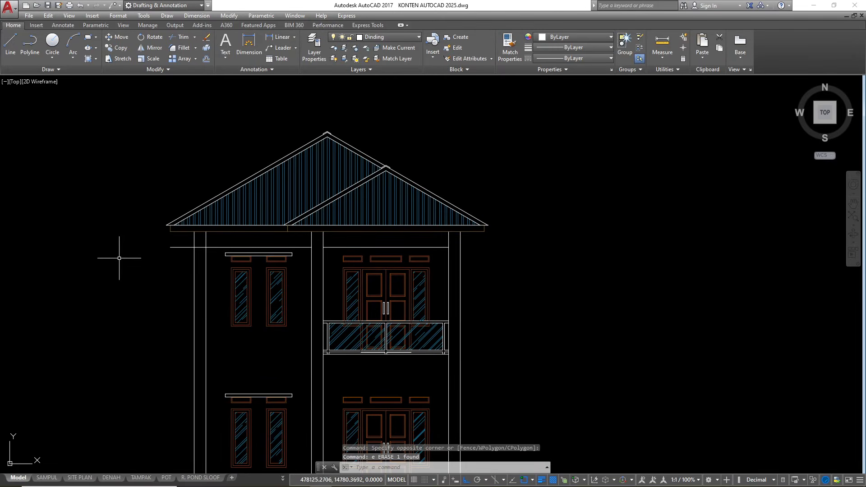
pyautogui.click(181, 247)
pyautogui.press('Return')
pyautogui.scroll(-5, 460, 136)
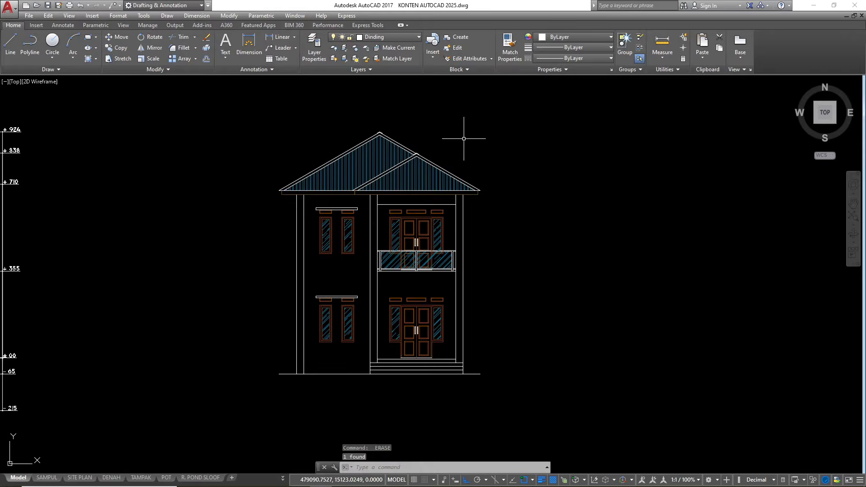
# - Offset the bottom line of the balcony 70 downward to add a beam line above the ground-floor door
pyautogui.scroll(10, 447, 173)
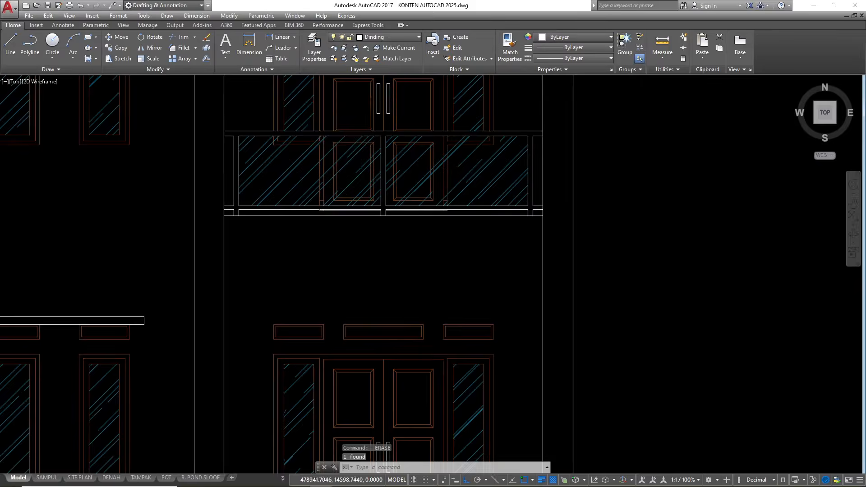
pyautogui.click(401, 224)
pyautogui.write('o')
pyautogui.press('Return')
pyautogui.press('Return')
pyautogui.click(398, 224)
pyautogui.click(428, 342)
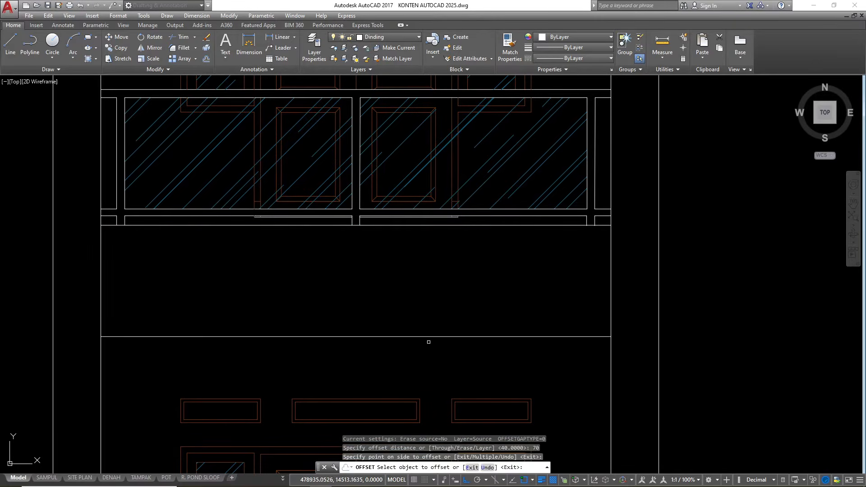
pyautogui.scroll(-5, 415, 338)
pyautogui.press('Escape')
pyautogui.press('Escape')
pyautogui.press('Escape')
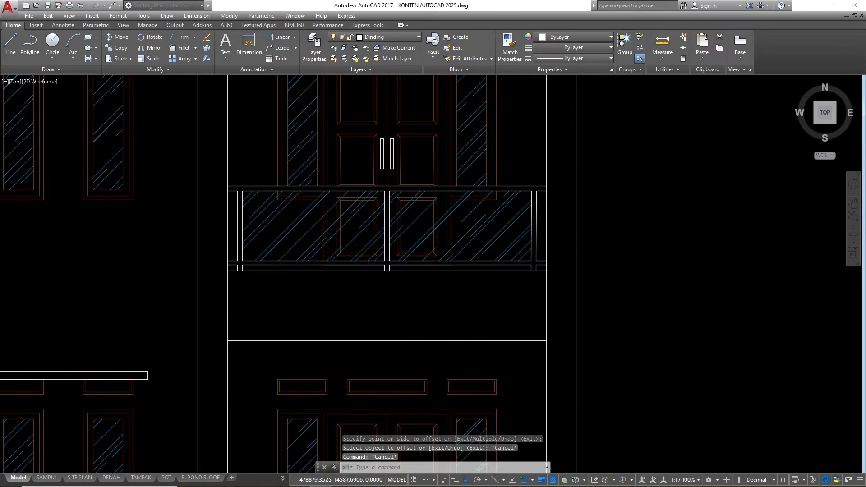
# - Examine the front elevation and the floor plans, section and roof drawings around it
pyautogui.scroll(7, 363, 271)
pyautogui.scroll(2, 362, 288)
pyautogui.scroll(-7, 353, 293)
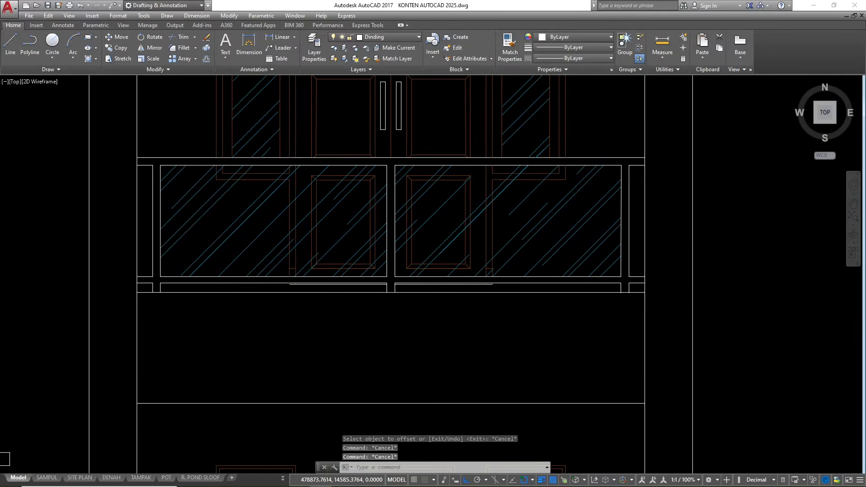
pyautogui.scroll(-4, 385, 311)
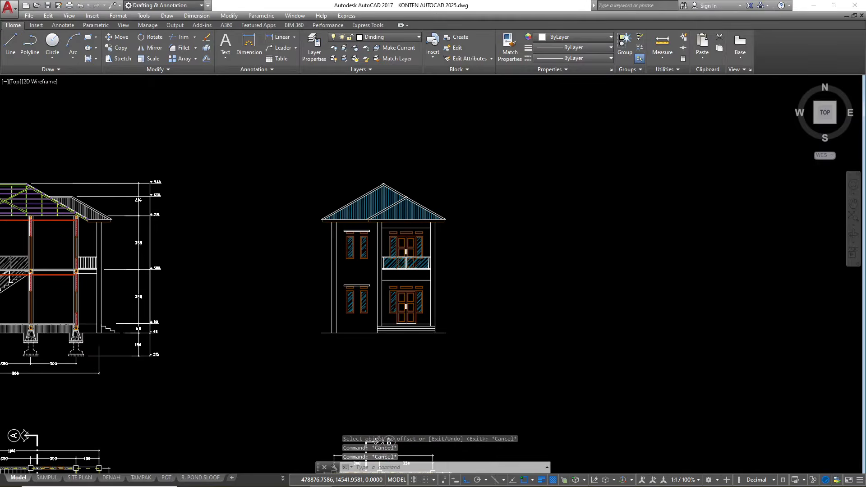
pyautogui.scroll(2, 385, 311)
pyautogui.scroll(-2, 360, 354)
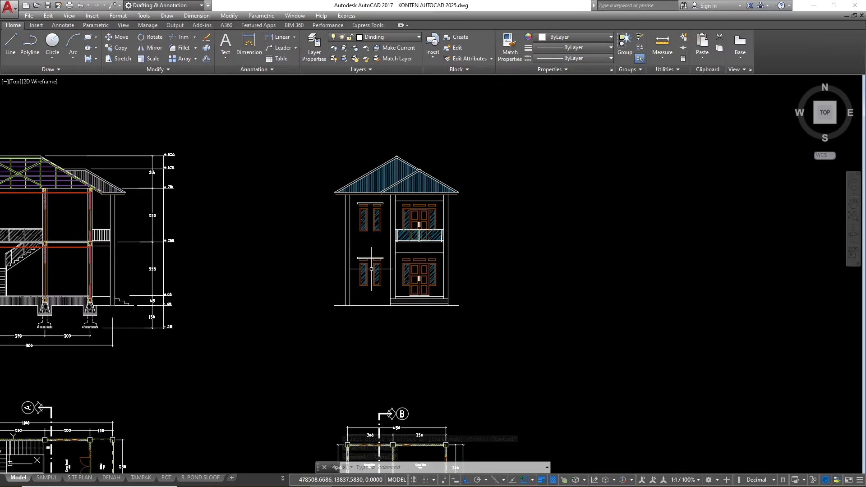
pyautogui.scroll(4, 389, 211)
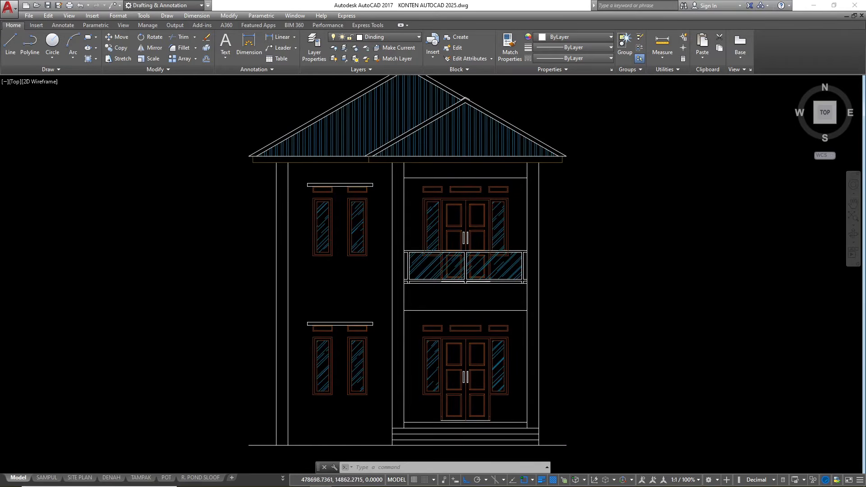
pyautogui.scroll(-2, 389, 175)
pyautogui.scroll(2, 393, 180)
pyautogui.scroll(-8, 457, 139)
pyautogui.scroll(6, 453, 315)
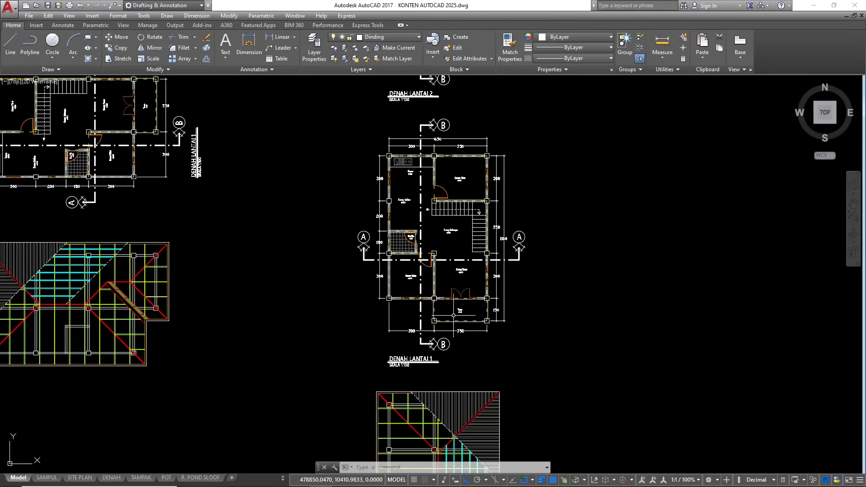
pyautogui.scroll(-5, 440, 287)
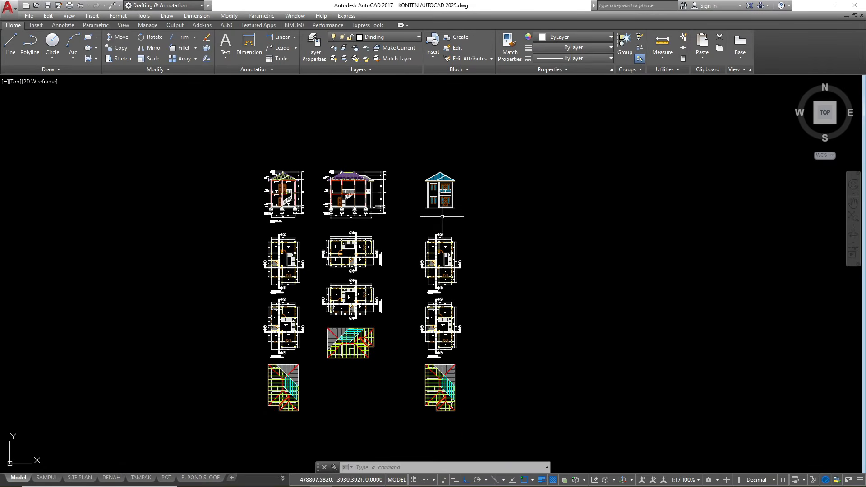
pyautogui.scroll(8, 444, 168)
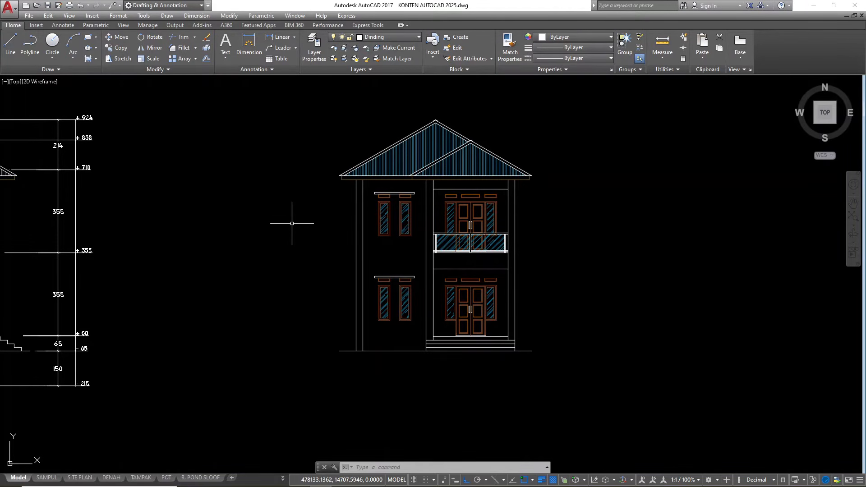
pyautogui.scroll(-10, 356, 183)
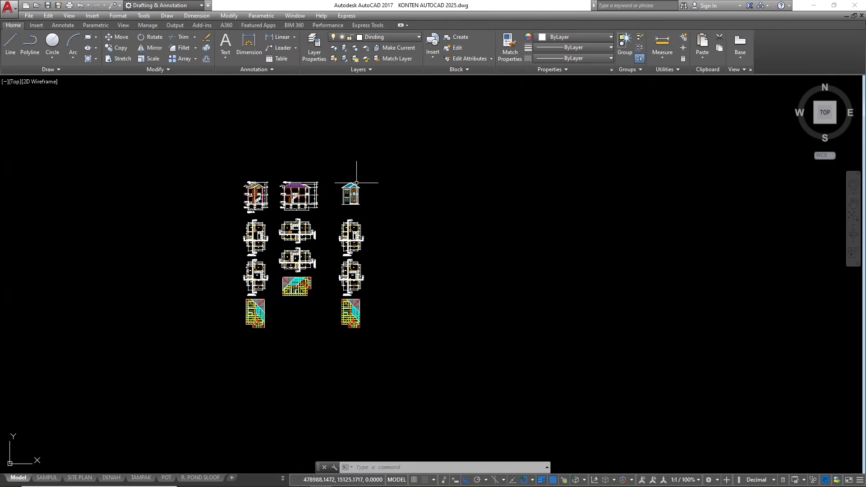
# - Copy the two floor plans and the roof plan below the elevation horizontally into empty space to the right
pyautogui.scroll(2, 336, 258)
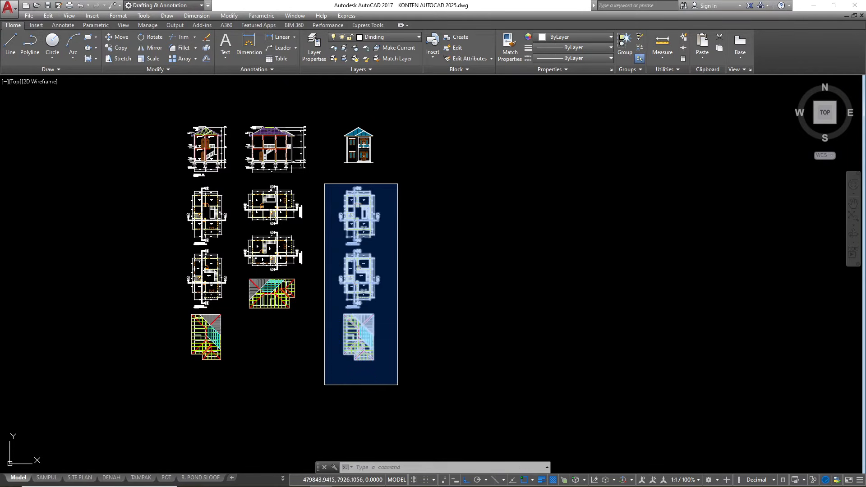
pyautogui.click(399, 364)
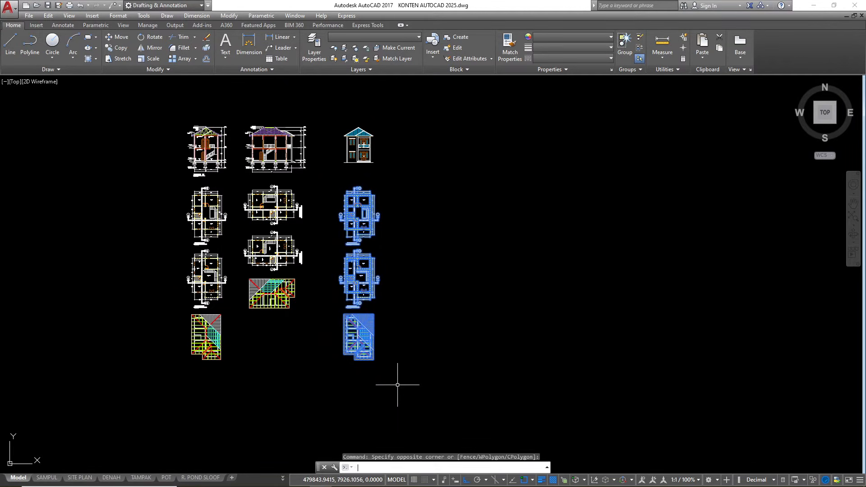
pyautogui.write('co')
pyautogui.press('Return')
pyautogui.click(396, 348)
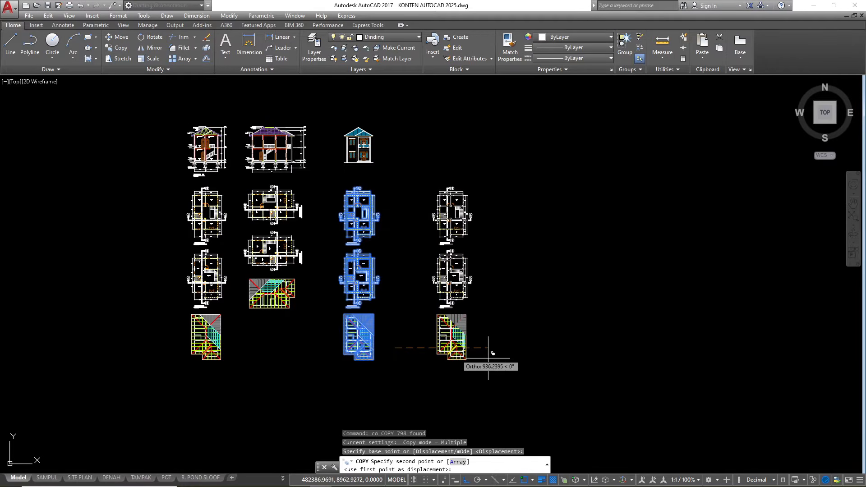
pyautogui.click(565, 353)
pyautogui.press('Escape')
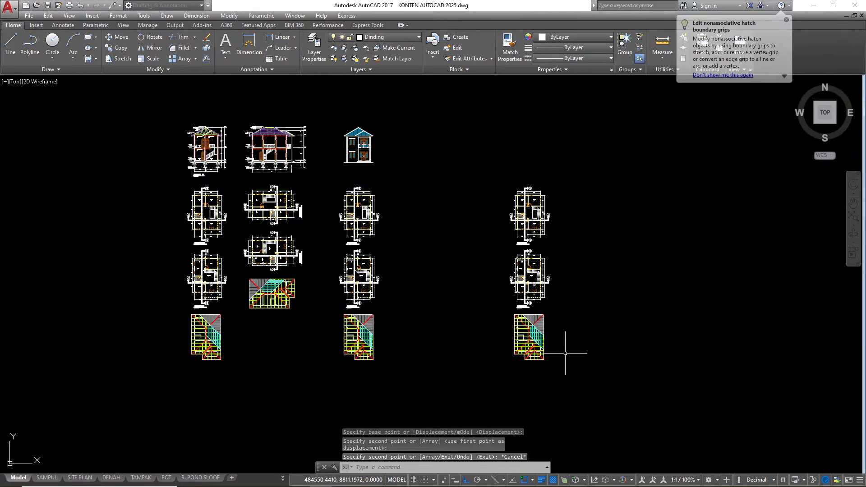
# - Rotate the copied floor plans and roof plan 90 degrees counterclockwise as one group
pyautogui.click(492, 168)
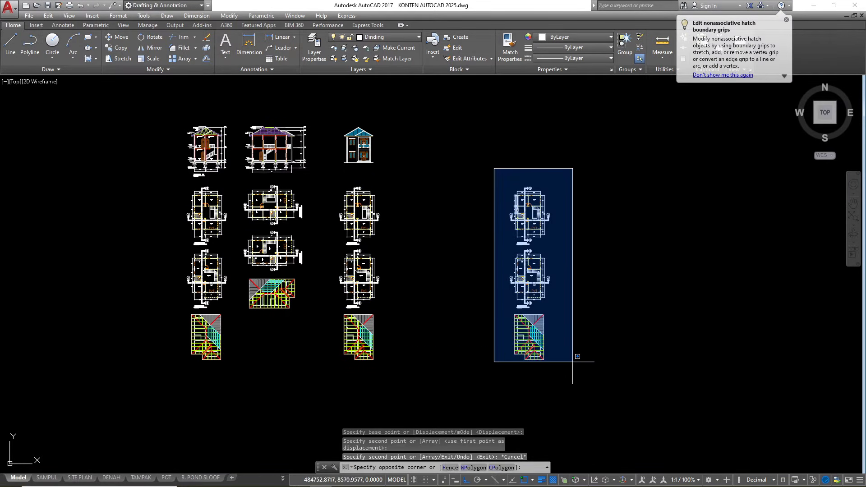
pyautogui.click(582, 382)
pyautogui.write('ro')
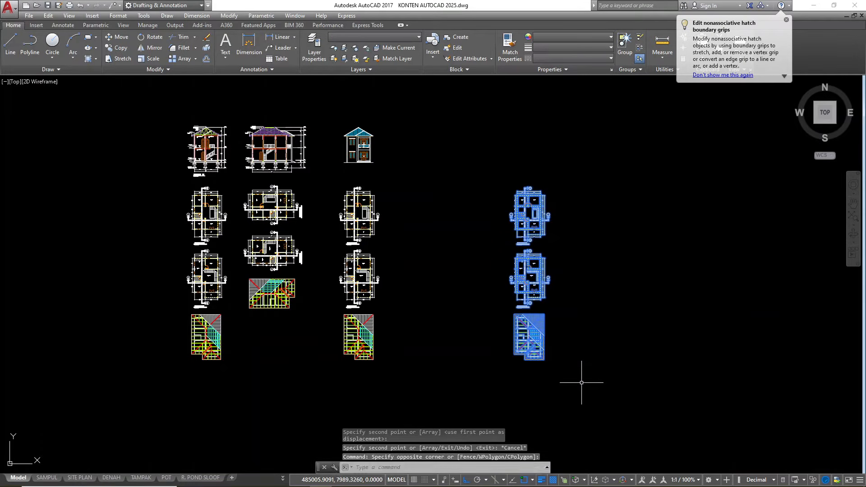
pyautogui.press('Return')
pyautogui.click(578, 322)
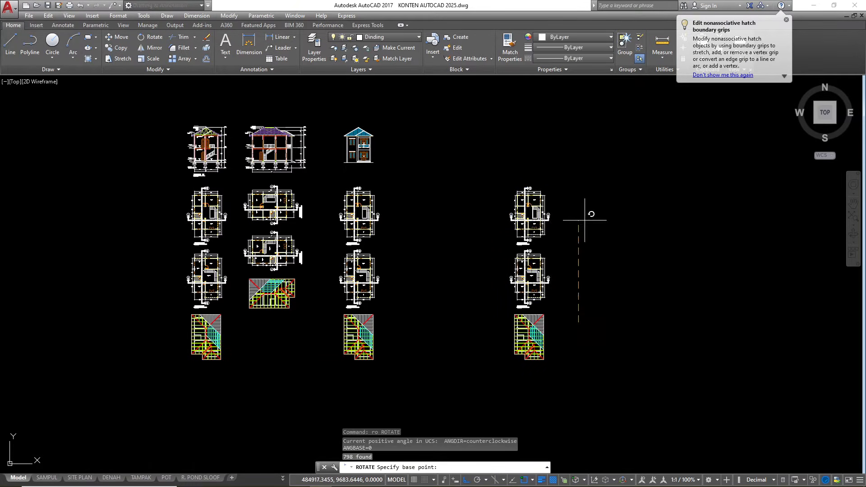
pyautogui.click(579, 171)
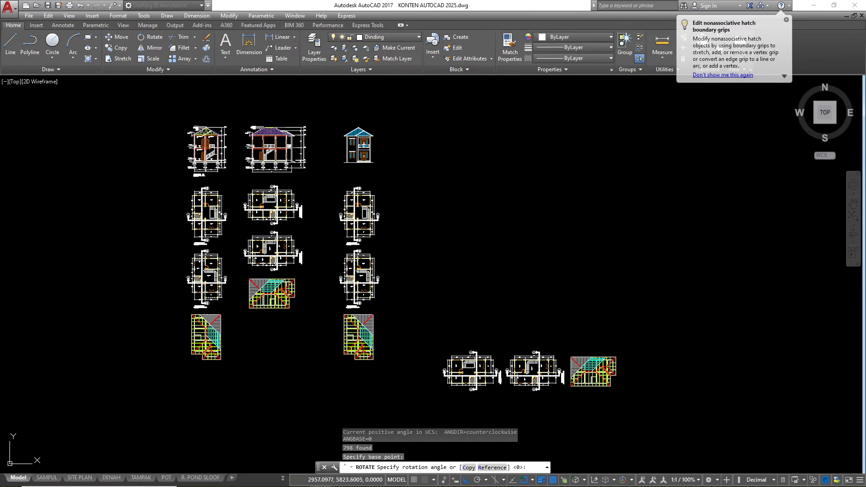
pyautogui.scroll(2, 531, 394)
pyautogui.scroll(-3, 545, 400)
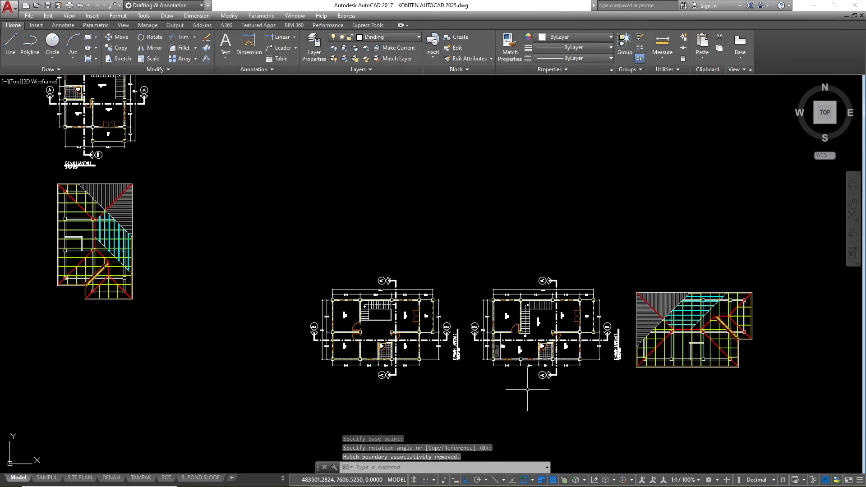
pyautogui.press('Escape')
# - Draw a vertical construction line just right of the front elevation and the plans beneath it
pyautogui.scroll(2, 509, 373)
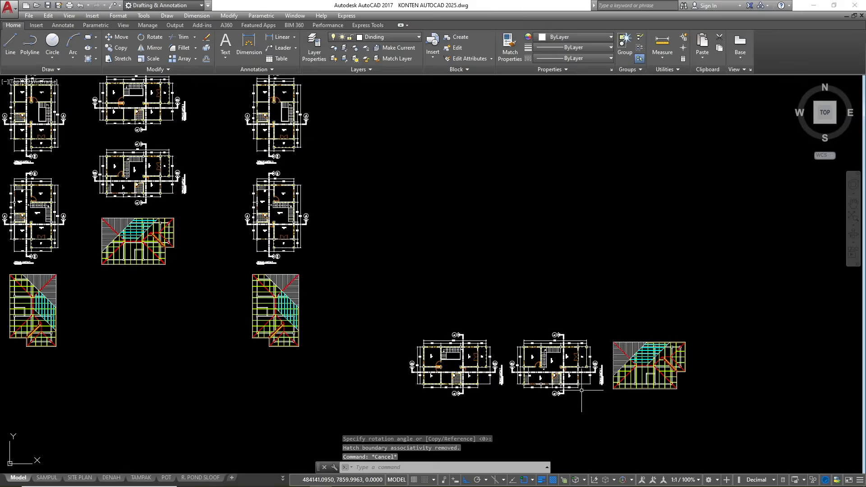
pyautogui.scroll(-2, 508, 300)
pyautogui.scroll(2, 392, 160)
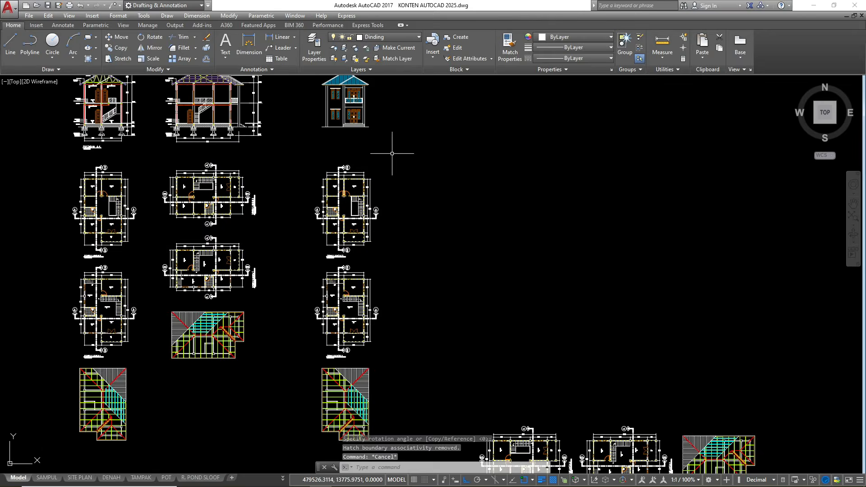
pyautogui.write('xl')
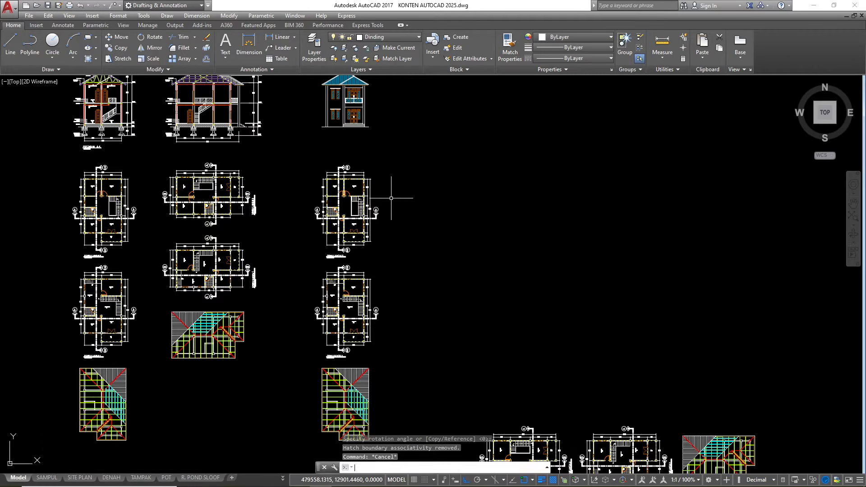
pyautogui.press('Return')
pyautogui.write('v')
pyautogui.press('Return')
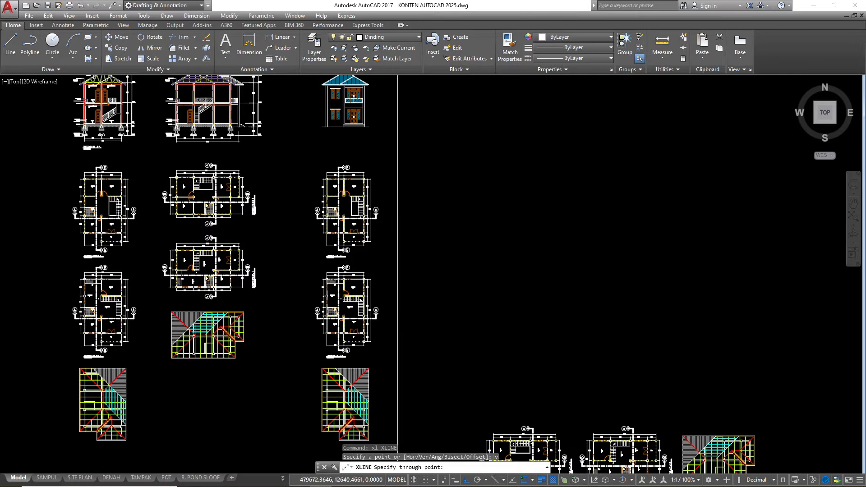
pyautogui.scroll(2, 396, 205)
pyautogui.scroll(-3, 397, 212)
pyautogui.press('Escape')
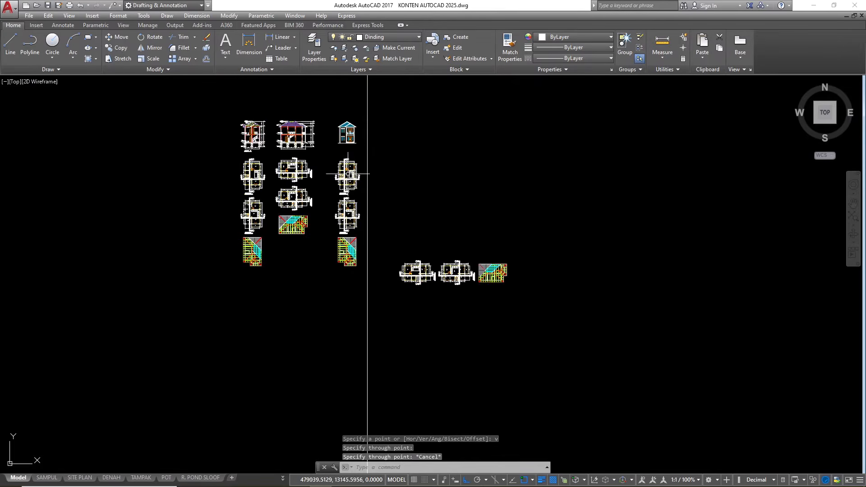
# - Move the rotated second-floor plan beside the upright plans, placing its upper-left column corner on the vertical construction line with Ortho off
pyautogui.scroll(6, 425, 292)
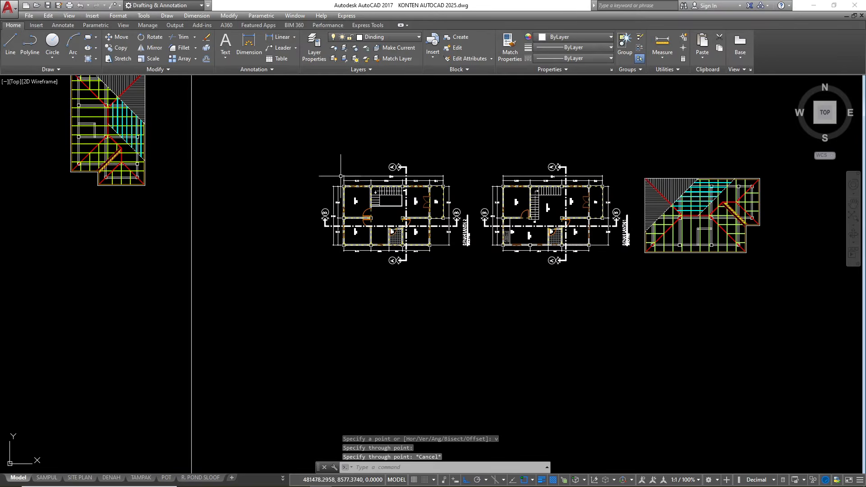
pyautogui.click(306, 138)
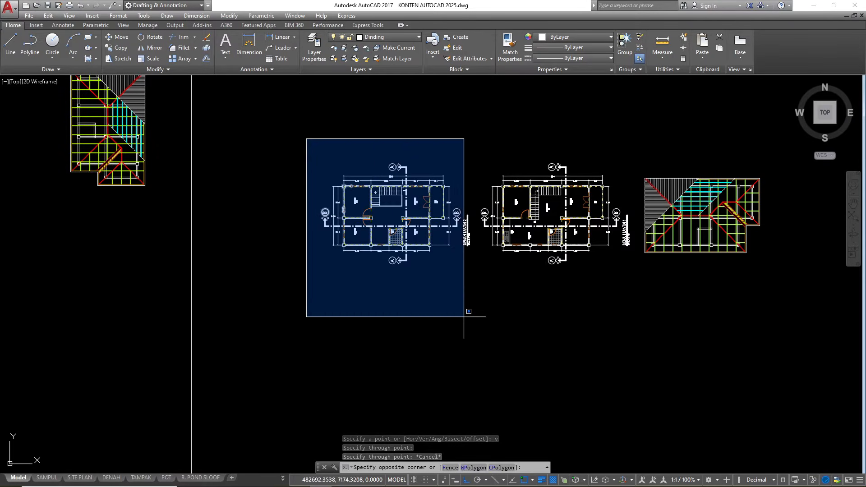
pyautogui.click(476, 339)
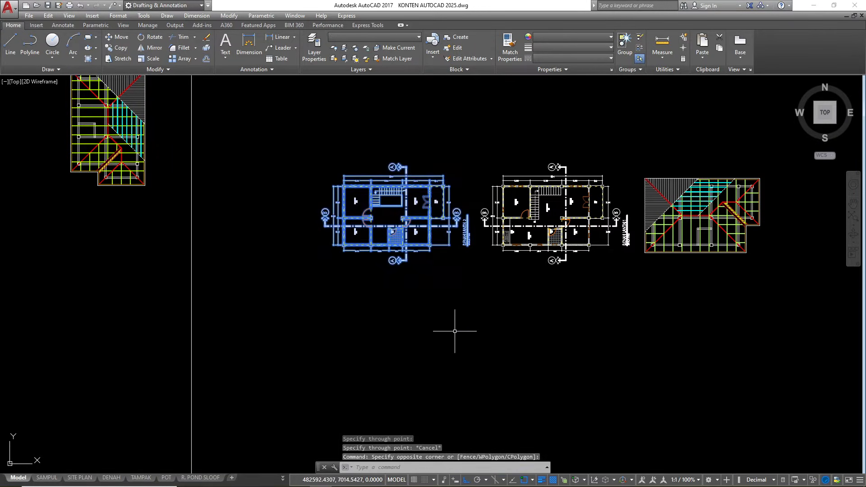
pyautogui.write('m')
pyautogui.press('Return')
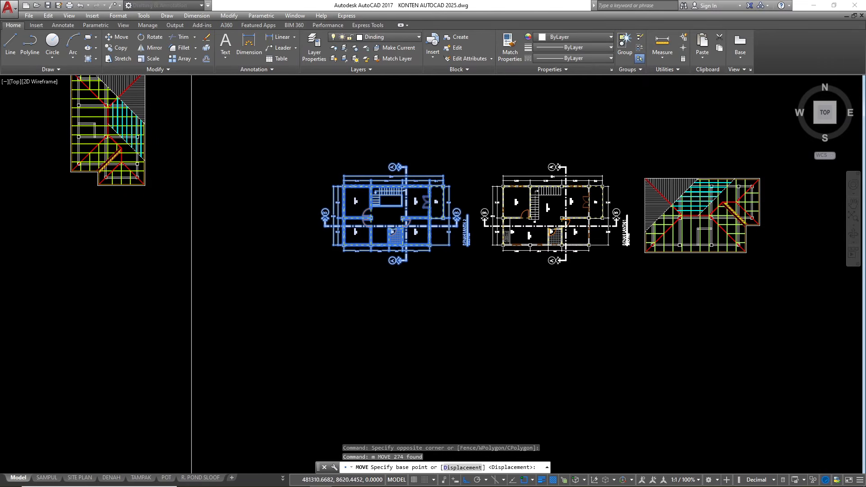
pyautogui.scroll(8, 345, 176)
pyautogui.click(354, 178)
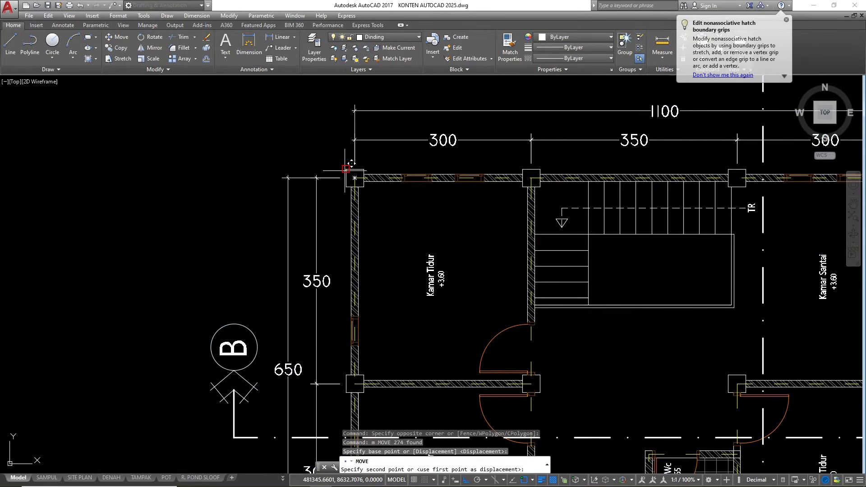
pyautogui.scroll(-12, 382, 297)
pyautogui.moveTo(383, 300); pyautogui.dragTo(440, 420, button='middle')
pyautogui.scroll(4, 353, 225)
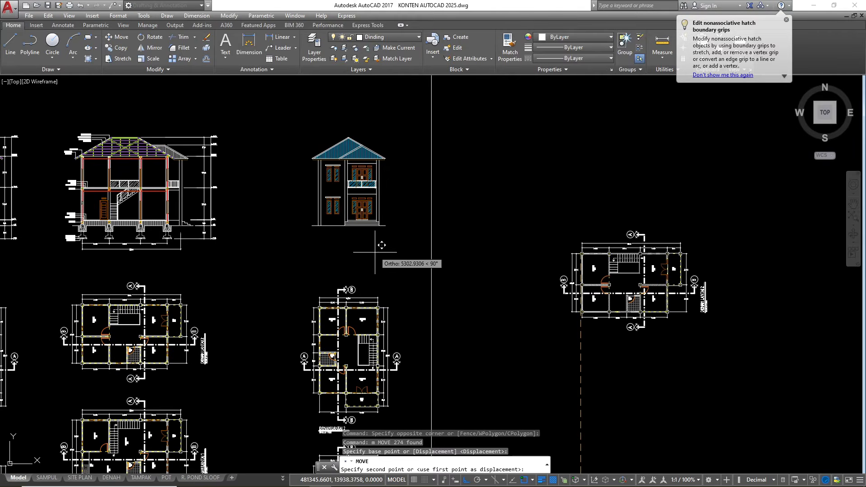
pyautogui.press('F8')
pyautogui.scroll(-4, 388, 277)
pyautogui.moveTo(393, 276); pyautogui.dragTo(398, 198, button='middle')
pyautogui.scroll(4, 399, 206)
pyautogui.click(385, 204)
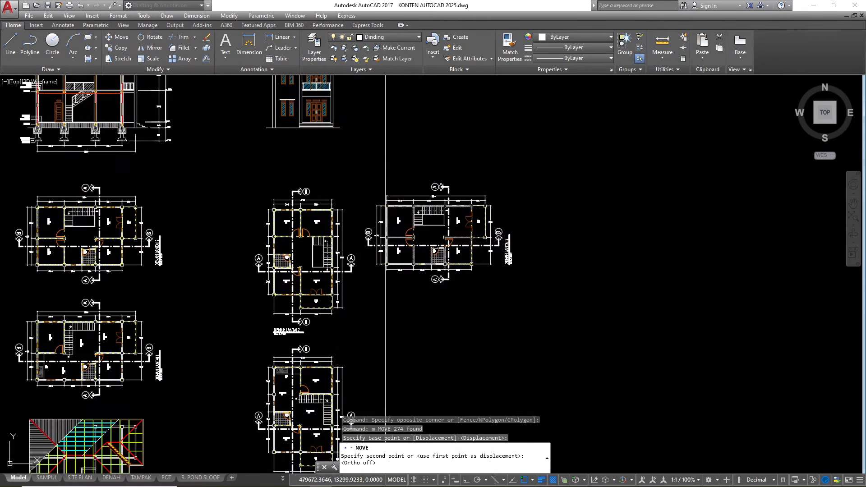
# - Move the rotated ground-floor plan below the second-floor plan, aligning its left column corner with the vertical construction line
pyautogui.scroll(-6, 325, 181)
pyautogui.scroll(6, 458, 290)
pyautogui.scroll(-4, 493, 272)
pyautogui.scroll(4, 478, 280)
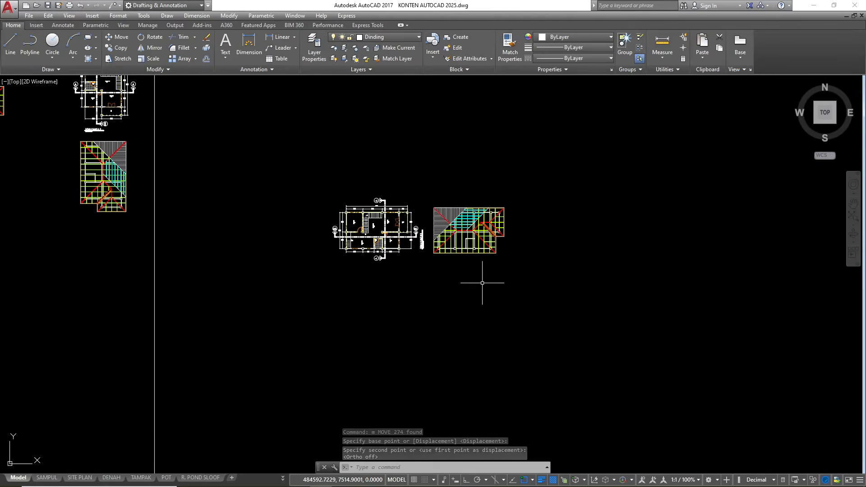
pyautogui.click(438, 301)
pyautogui.click(249, 145)
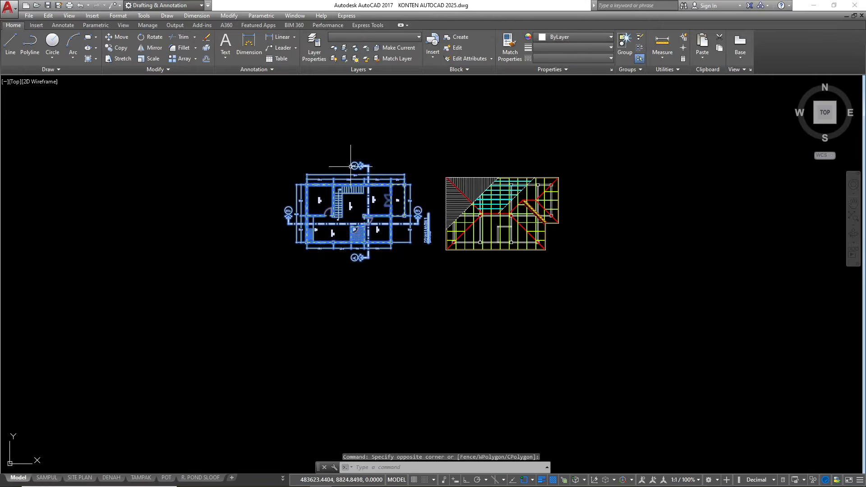
pyautogui.scroll(4, 383, 199)
pyautogui.scroll(-4, 469, 239)
pyautogui.write('m')
pyautogui.press('Return')
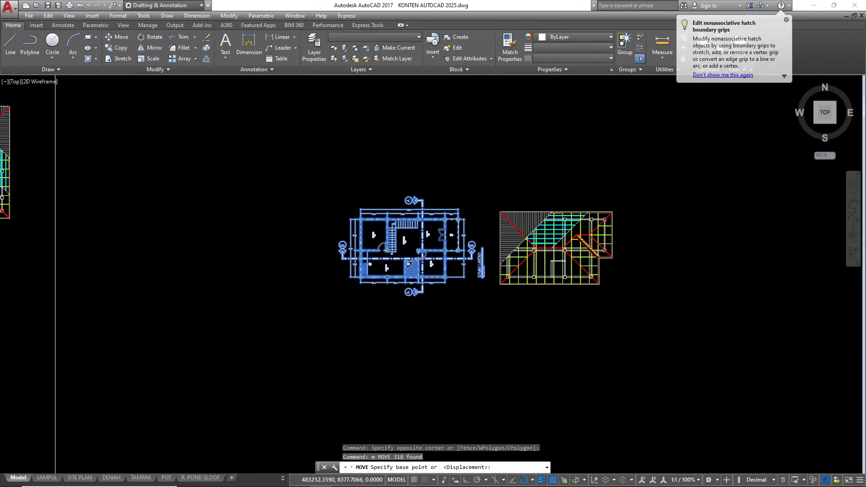
pyautogui.scroll(10, 363, 235)
pyautogui.click(363, 235)
pyautogui.scroll(-8, 363, 235)
pyautogui.scroll(4, 447, 203)
pyautogui.click(447, 204)
# - Move the rotated roof plan below the ground-floor plan, aligning its left column with the vertical construction line
pyautogui.scroll(-6, 434, 221)
pyautogui.scroll(4, 411, 228)
pyautogui.click(413, 220)
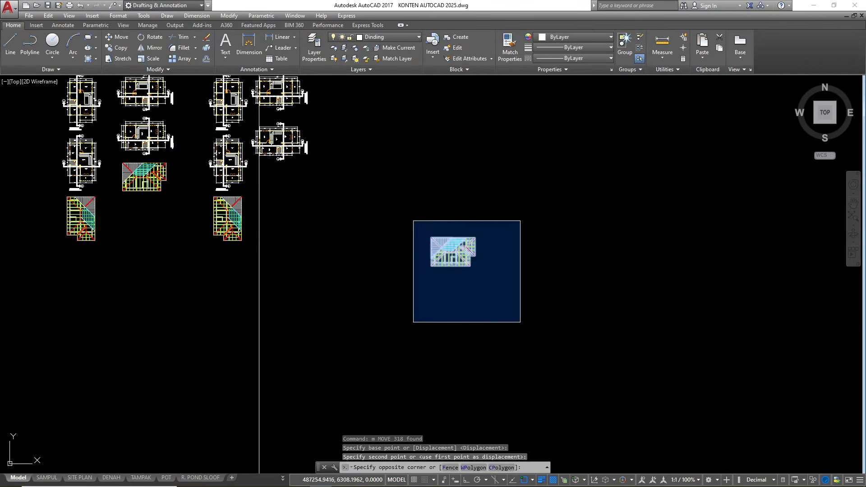
pyautogui.click(520, 322)
pyautogui.write('m')
pyautogui.press('Return')
pyautogui.scroll(10, 450, 270)
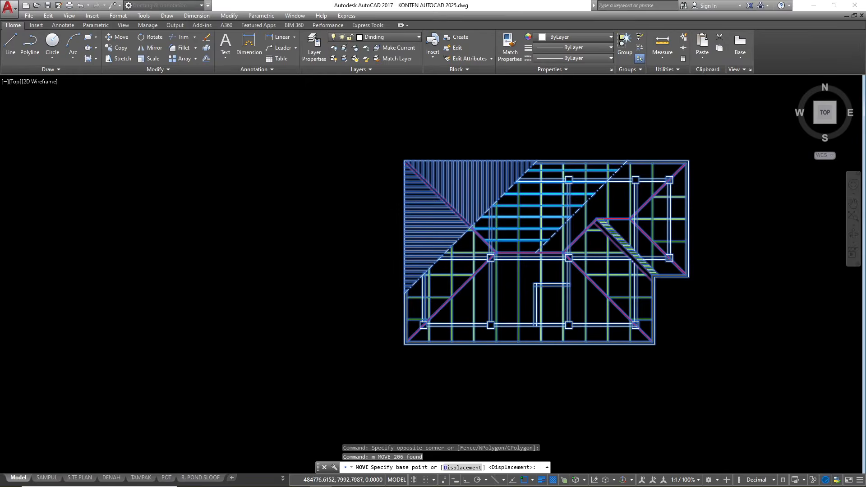
pyautogui.click(416, 307)
pyautogui.scroll(-10, 450, 315)
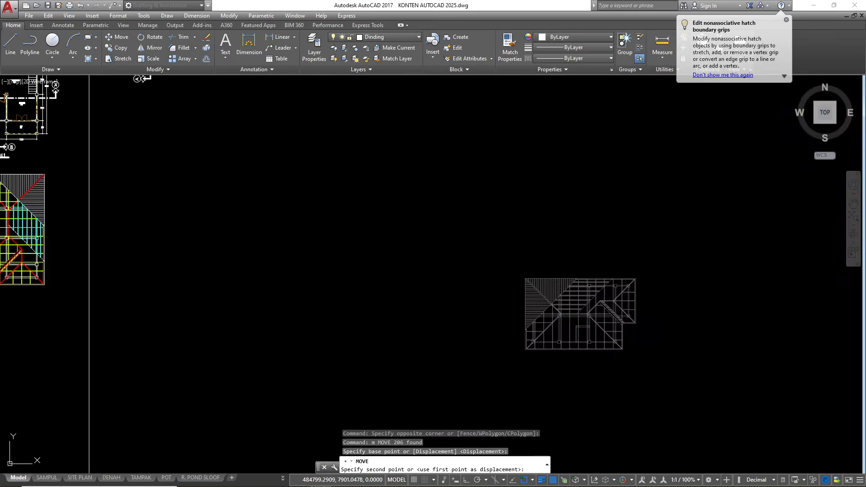
pyautogui.scroll(3, 441, 298)
pyautogui.press('Escape')
# - Draw a vertical construction line through the right edge of the rotated ground-floor plan's lower-left corner column
pyautogui.scroll(8, 442, 295)
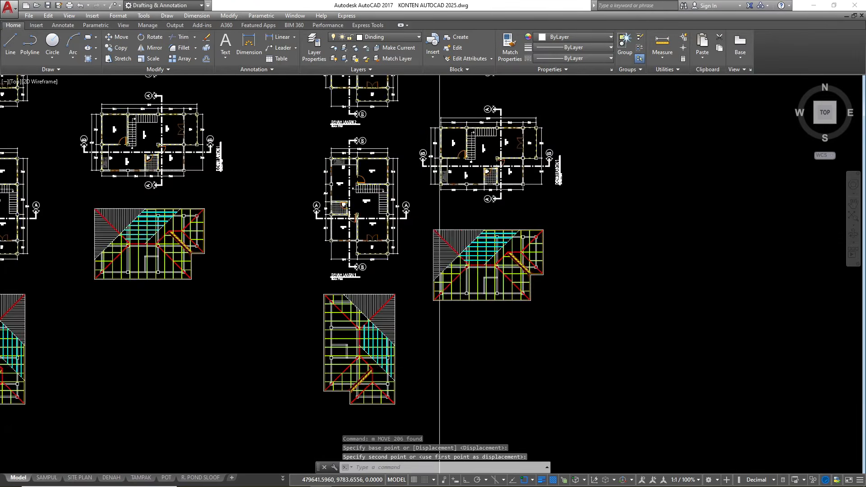
pyautogui.scroll(-8, 448, 289)
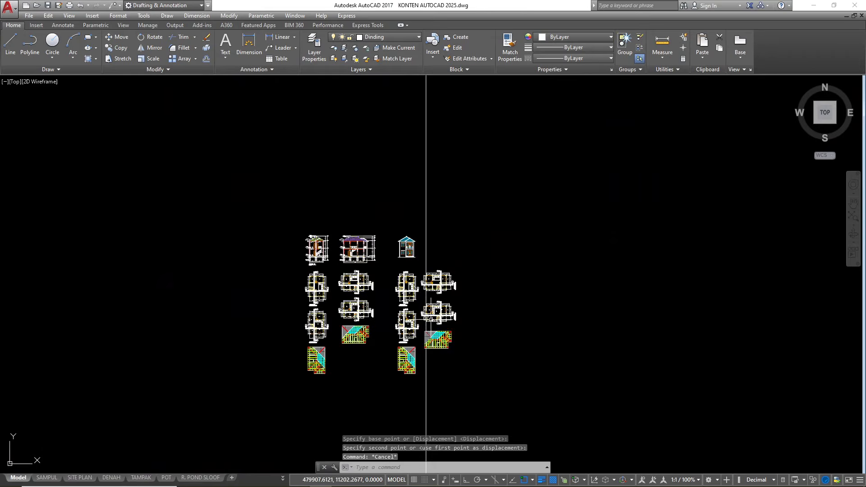
pyautogui.scroll(6, 431, 237)
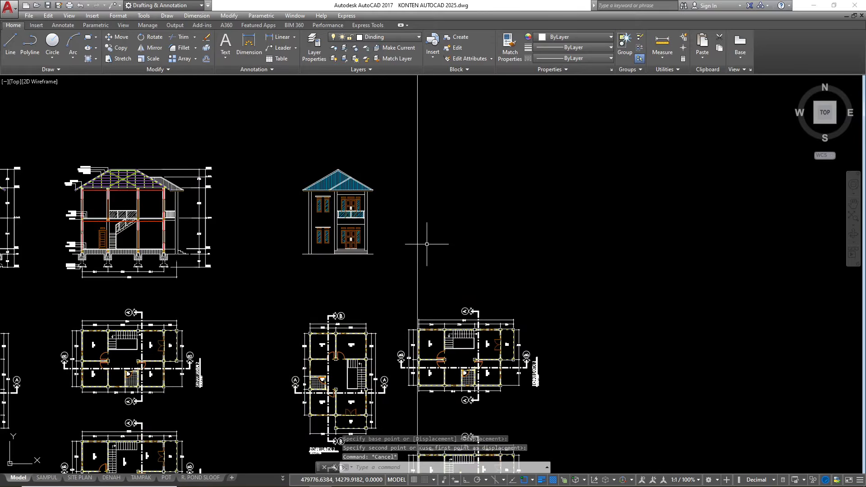
pyautogui.write('xl')
pyautogui.press('Return')
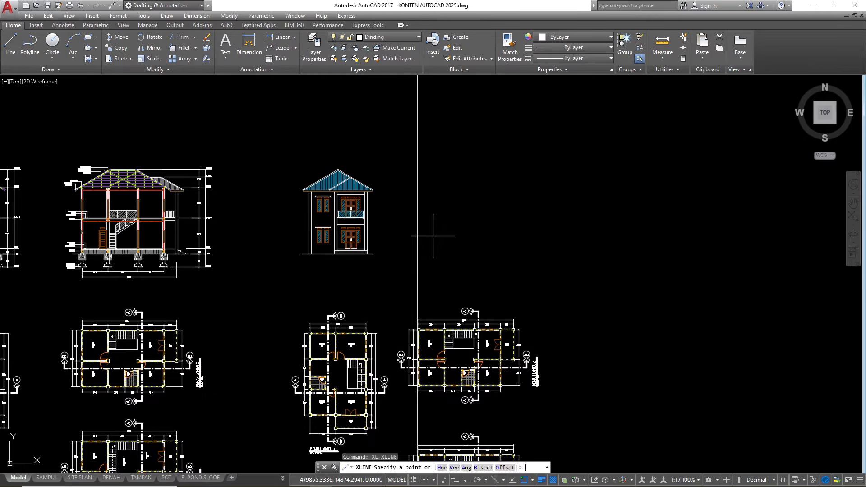
pyautogui.write('v')
pyautogui.press('Return')
pyautogui.scroll(-4, 425, 208)
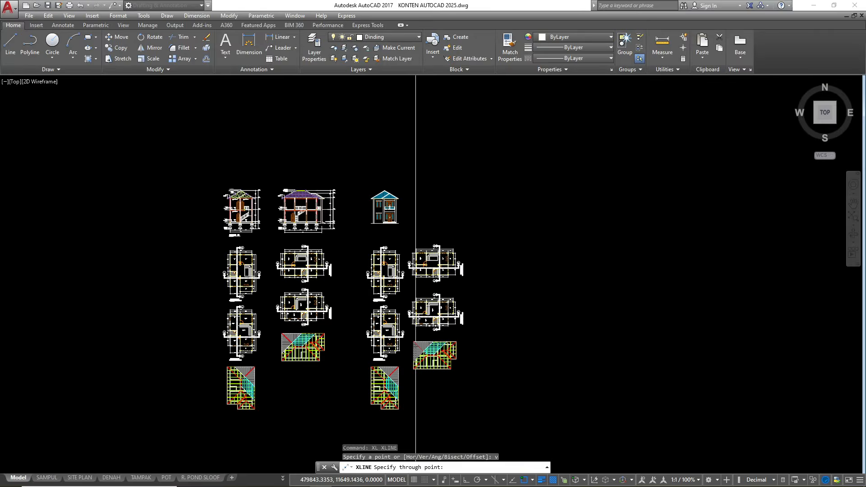
pyautogui.scroll(8, 424, 338)
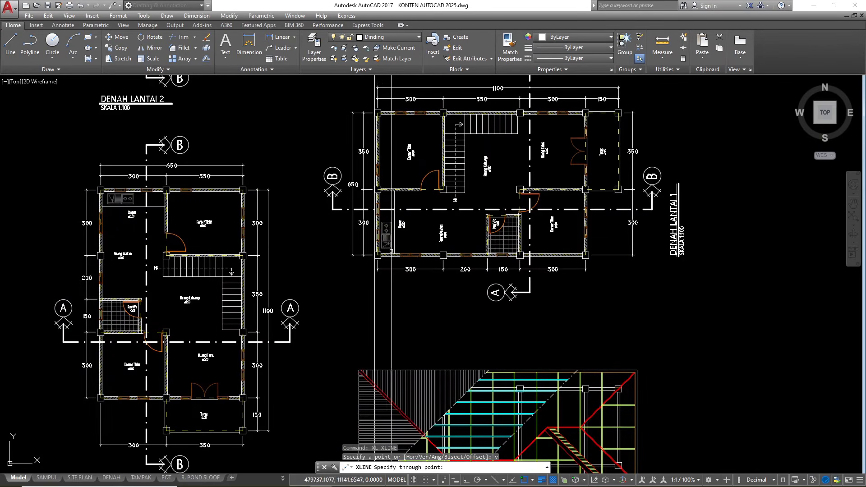
pyautogui.scroll(6, 391, 247)
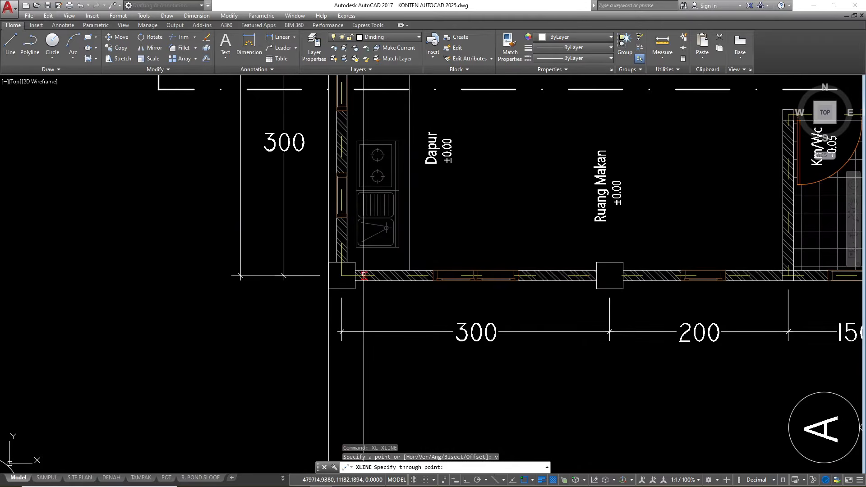
pyautogui.click(354, 288)
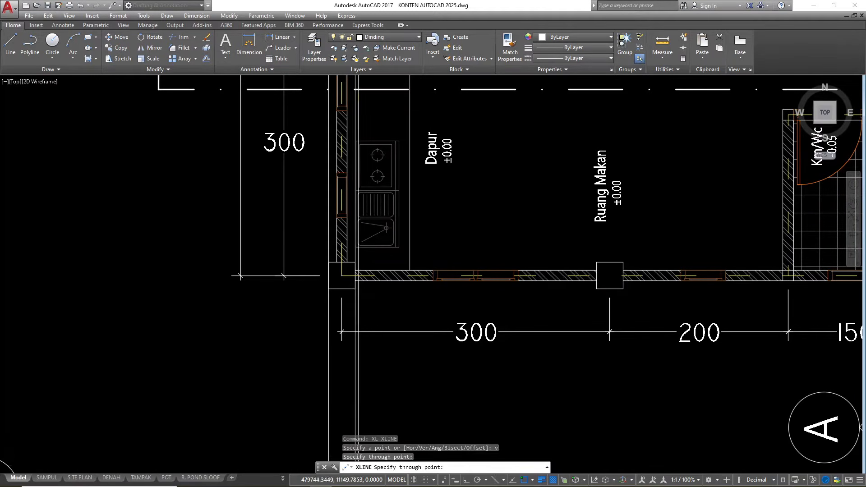
# - Draw vertical construction lines through both edges of the two intermediate columns along the rotated ground-floor plan's lower wall
pyautogui.scroll(-2, 309, 268)
pyautogui.scroll(4, 492, 276)
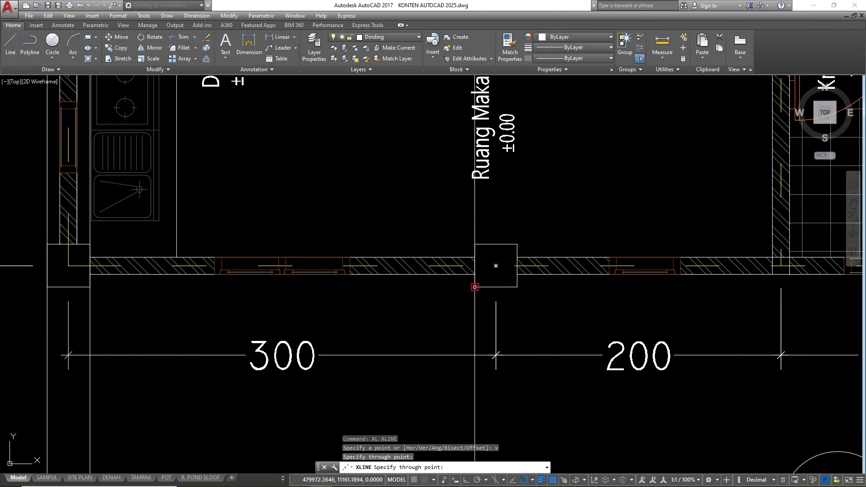
pyautogui.click(475, 287)
pyautogui.click(516, 287)
pyautogui.scroll(-4, 343, 276)
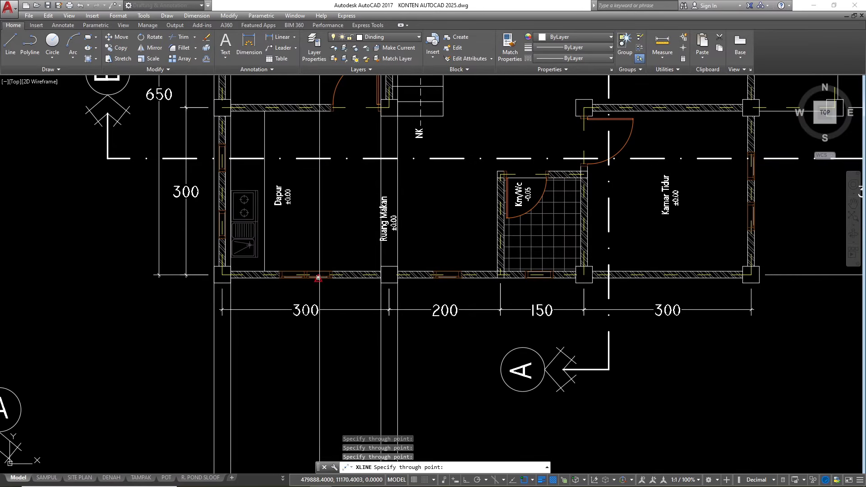
pyautogui.scroll(2, 587, 275)
pyautogui.scroll(2, 596, 286)
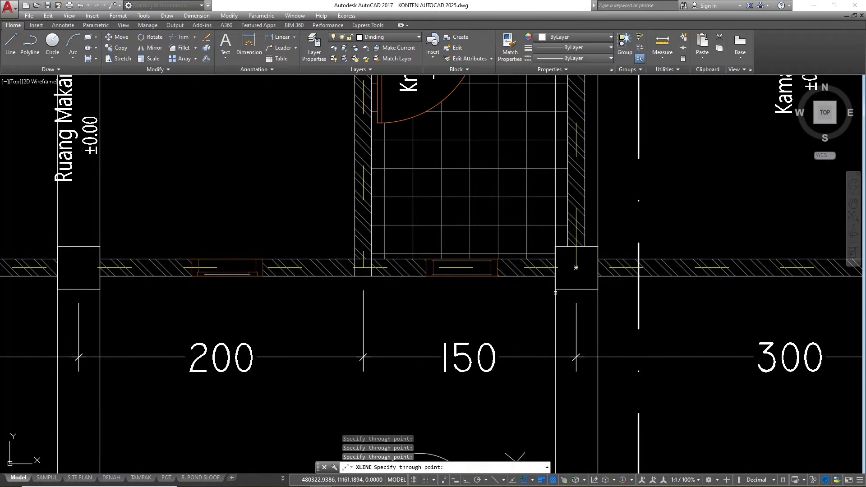
pyautogui.scroll(-4, 554, 290)
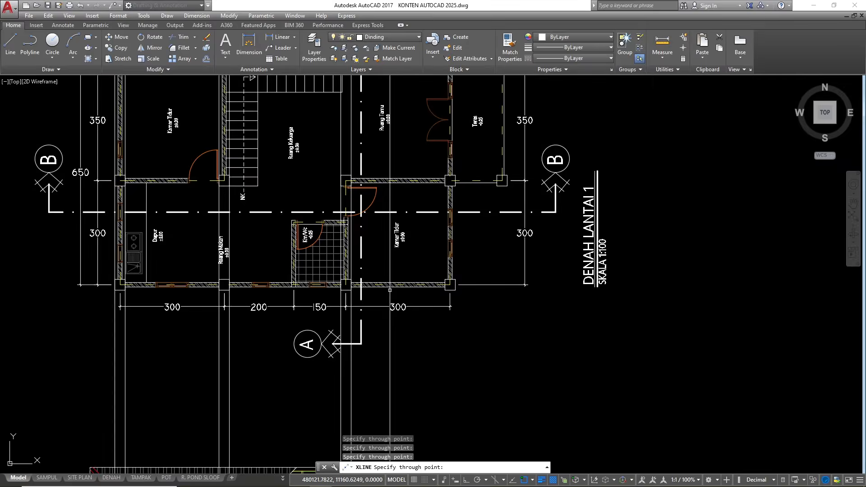
# - Draw vertical construction lines through both edges of the lower-right corner column of the rotated ground-floor plan
pyautogui.scroll(3, 453, 293)
pyautogui.scroll(2, 466, 294)
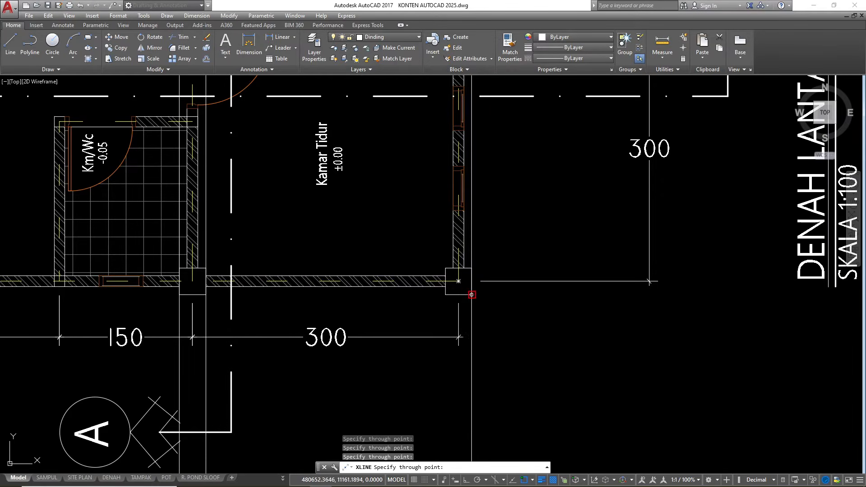
pyautogui.click(471, 295)
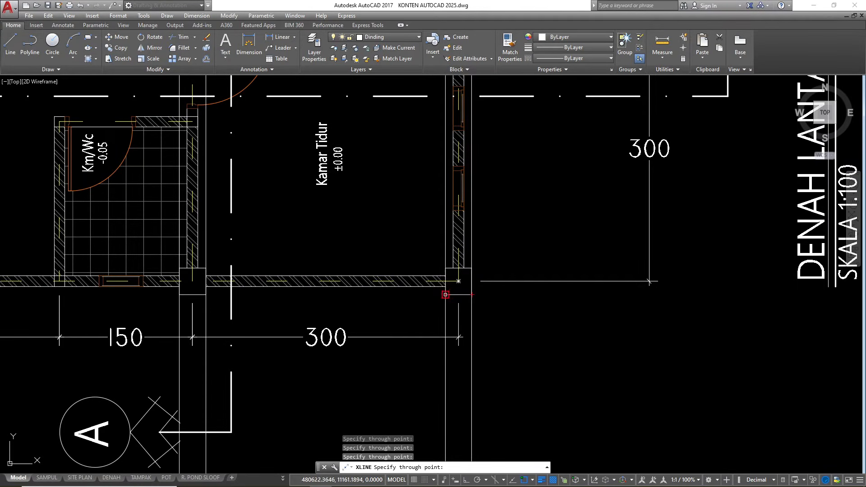
pyautogui.scroll(-5, 649, 282)
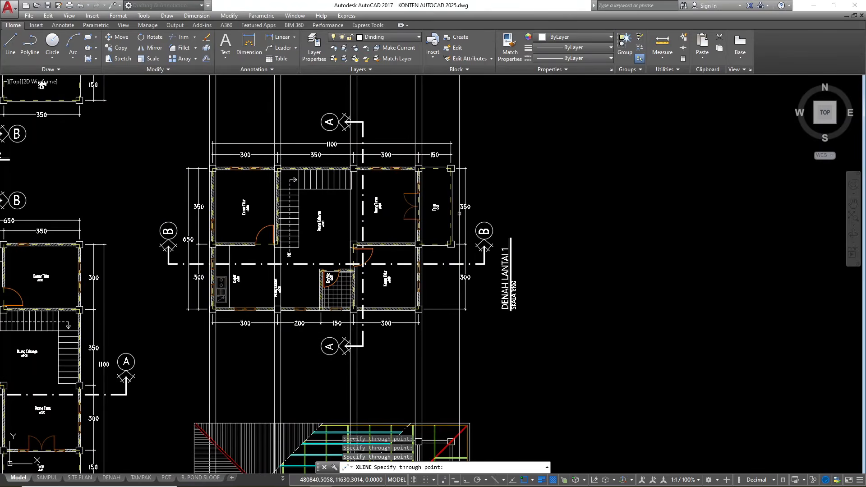
# - Draw vertical construction lines through both edges of the lower terrace (Teras) column on the rotated ground-floor plan
pyautogui.scroll(4, 450, 244)
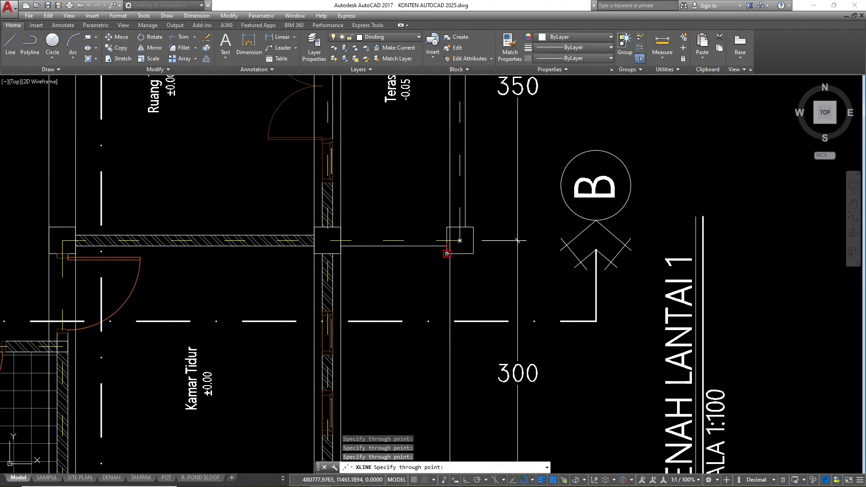
pyautogui.click(472, 253)
pyautogui.scroll(-5, 472, 253)
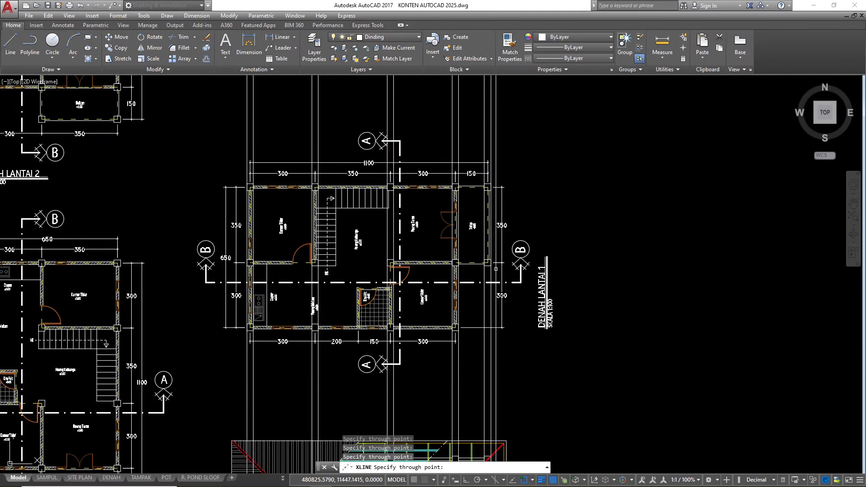
pyautogui.scroll(-5, 473, 252)
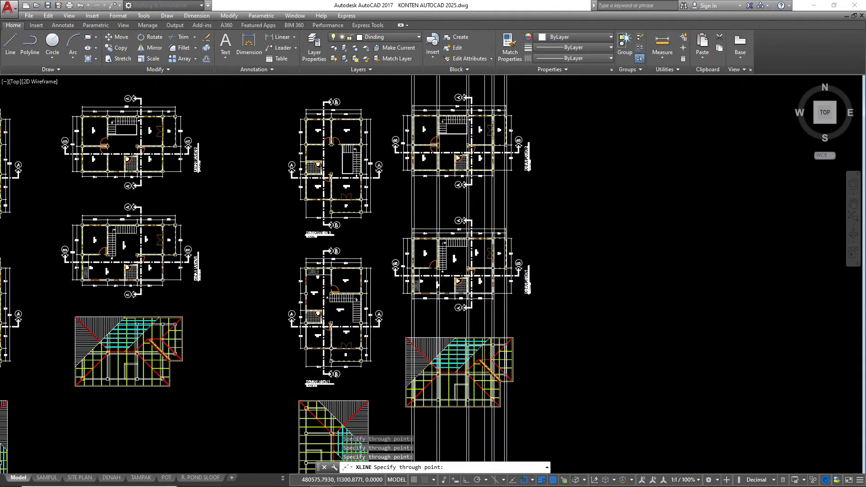
pyautogui.scroll(-3, 473, 253)
pyautogui.press('Escape')
pyautogui.scroll(2, 469, 192)
pyautogui.scroll(-4, 442, 302)
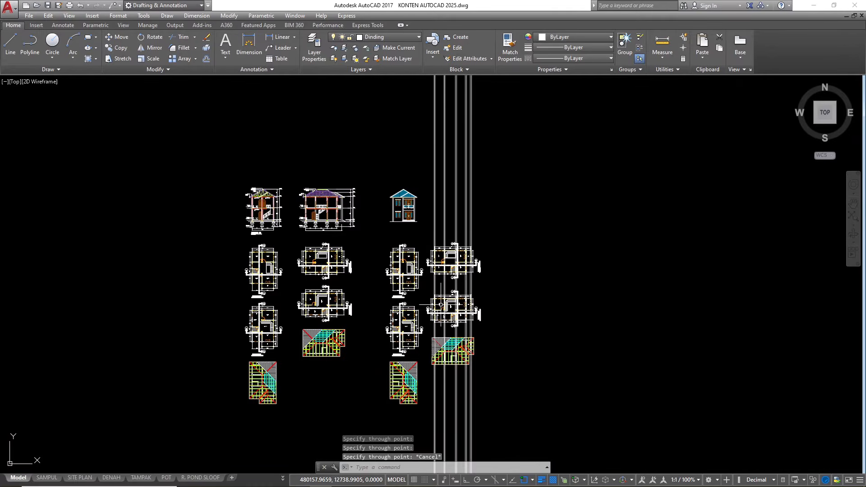
pyautogui.scroll(4, 440, 228)
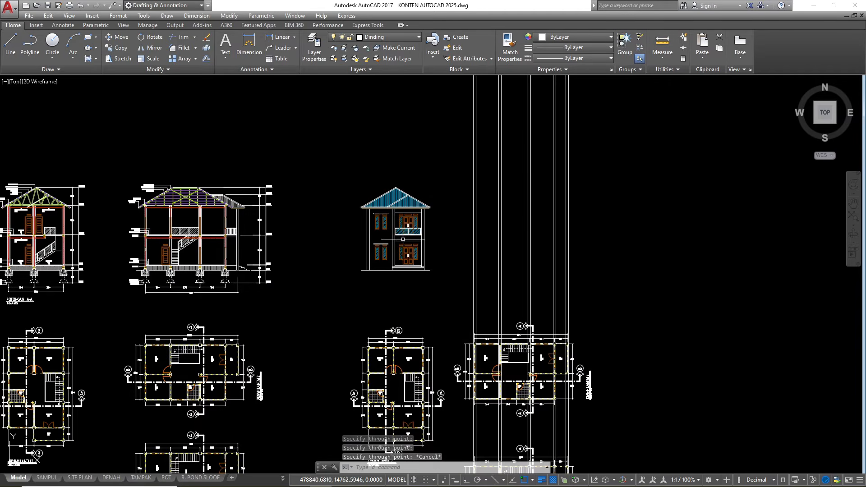
pyautogui.scroll(2, 389, 230)
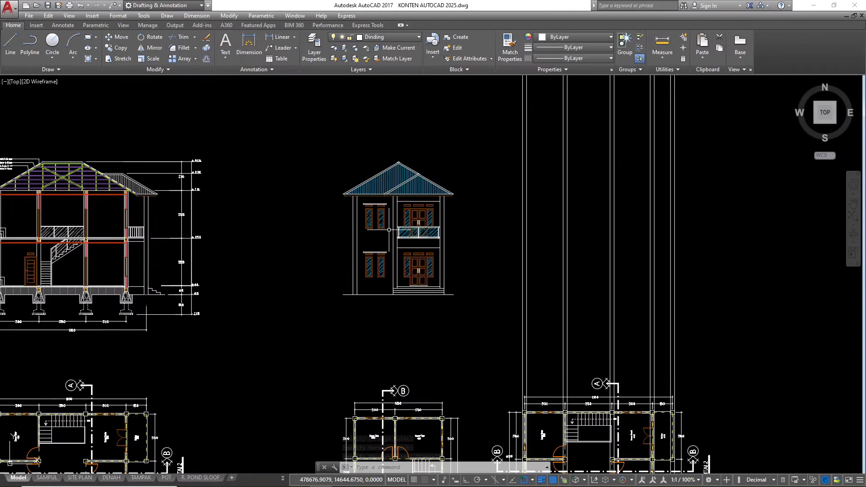
pyautogui.write('xl')
pyautogui.press('Return')
pyautogui.press('Escape')
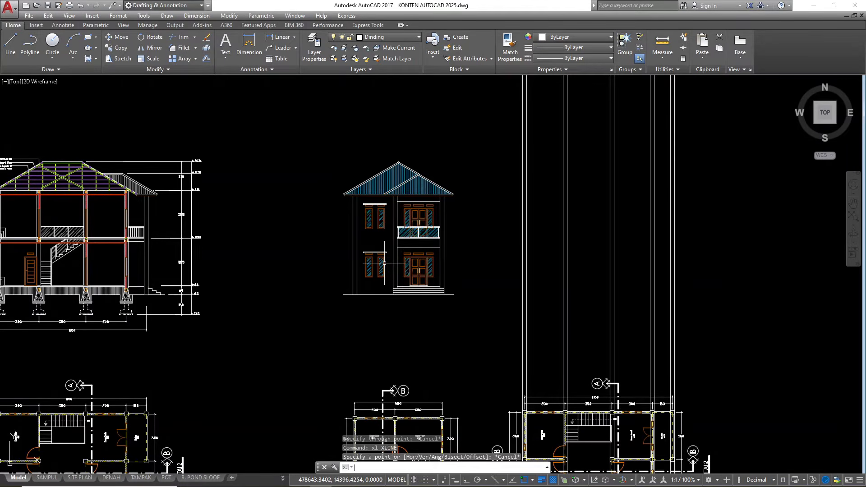
# - Draw horizontal construction lines through the base of the front elevation's ground-floor door and the terrace floor line just below it
pyautogui.write('xl')
pyautogui.press('Return')
pyautogui.write('h')
pyautogui.press('Return')
pyautogui.scroll(2, 409, 286)
pyautogui.scroll(10, 409, 286)
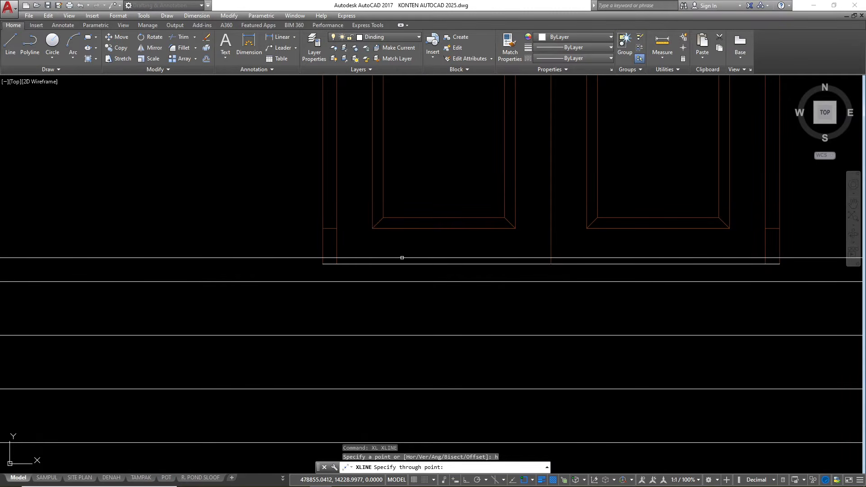
pyautogui.click(399, 264)
pyautogui.scroll(-3, 398, 263)
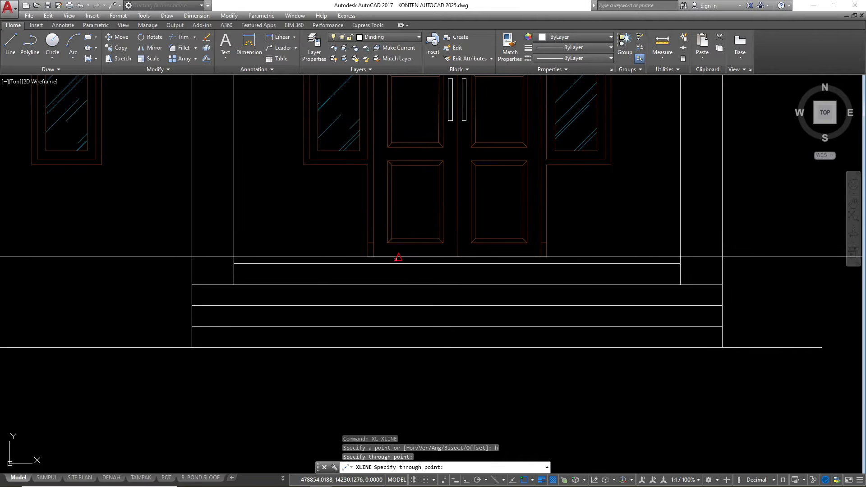
pyautogui.scroll(3, 397, 259)
pyautogui.click(396, 262)
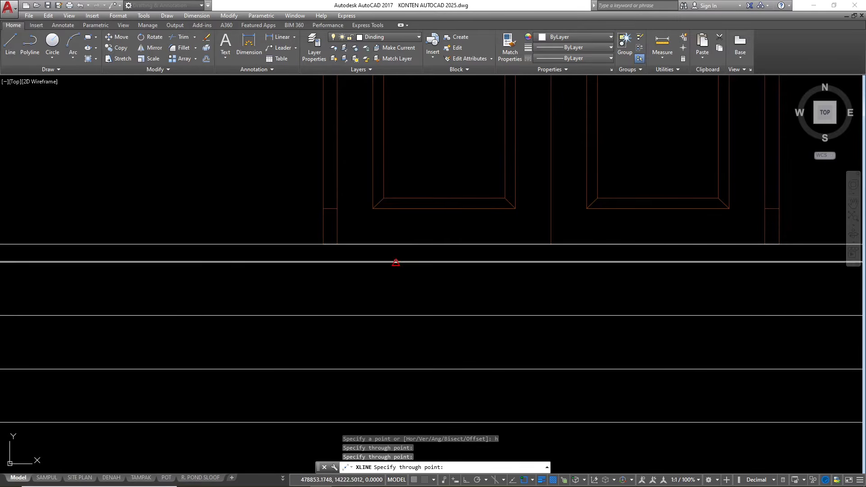
# - Draw horizontal construction lines through the front elevation's ground line and the bottom of the balcony railing
pyautogui.scroll(-6, 367, 275)
pyautogui.scroll(1, 313, 266)
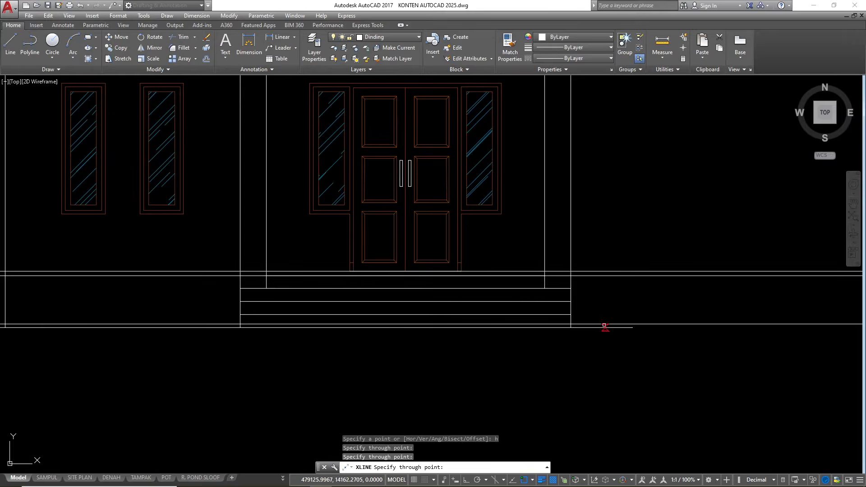
pyautogui.scroll(-6, 571, 327)
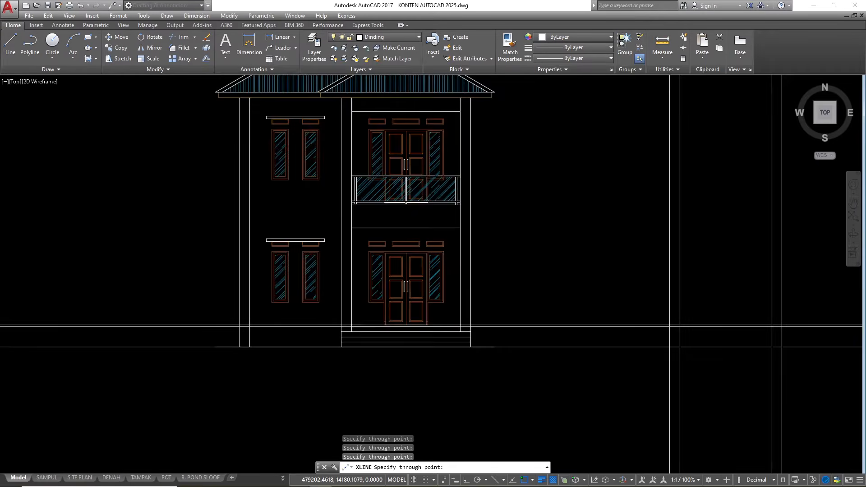
pyautogui.scroll(8, 401, 267)
pyautogui.scroll(2, 400, 267)
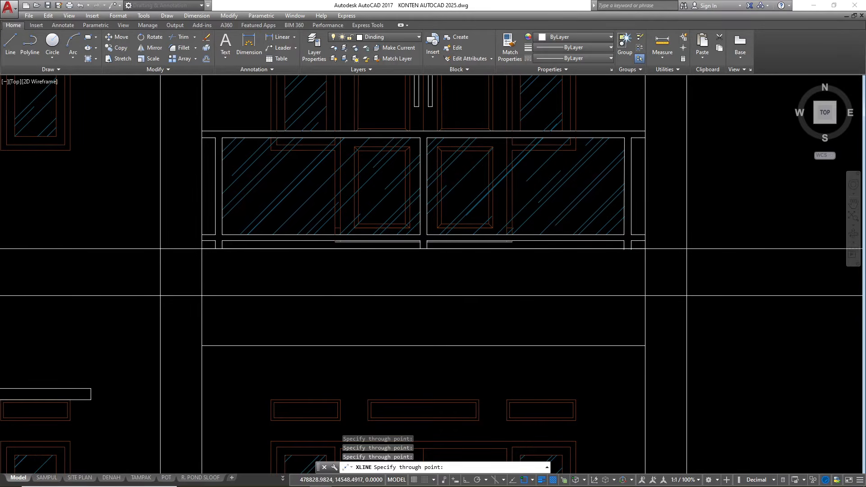
# - Draw horizontal construction lines through the front elevation's upper column tops and the eave line of the roof
pyautogui.scroll(-2, 328, 295)
pyautogui.scroll(-2, 309, 312)
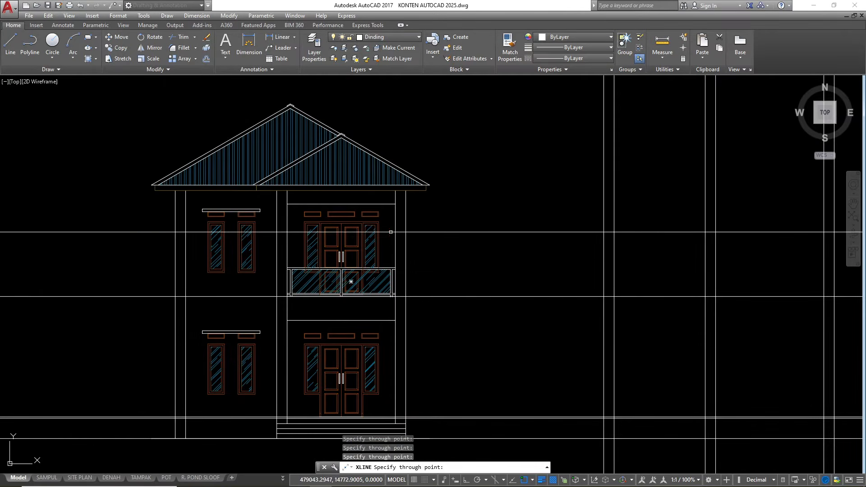
pyautogui.scroll(6, 396, 189)
pyautogui.click(398, 183)
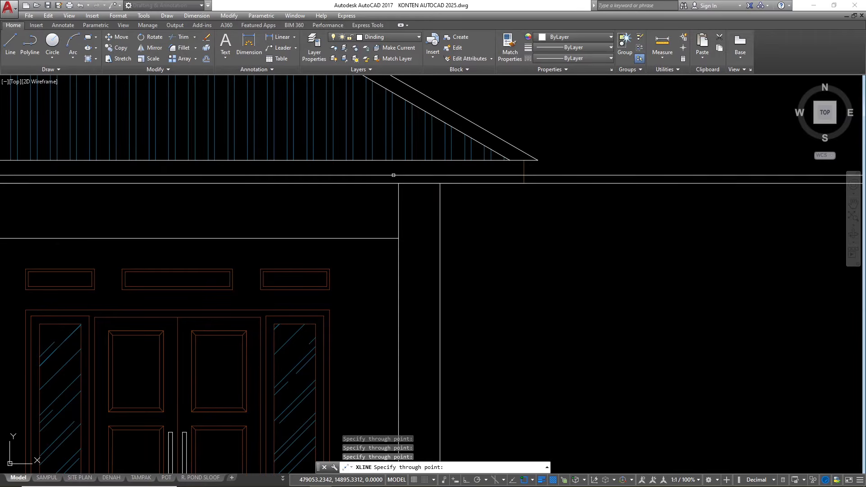
pyautogui.click(392, 160)
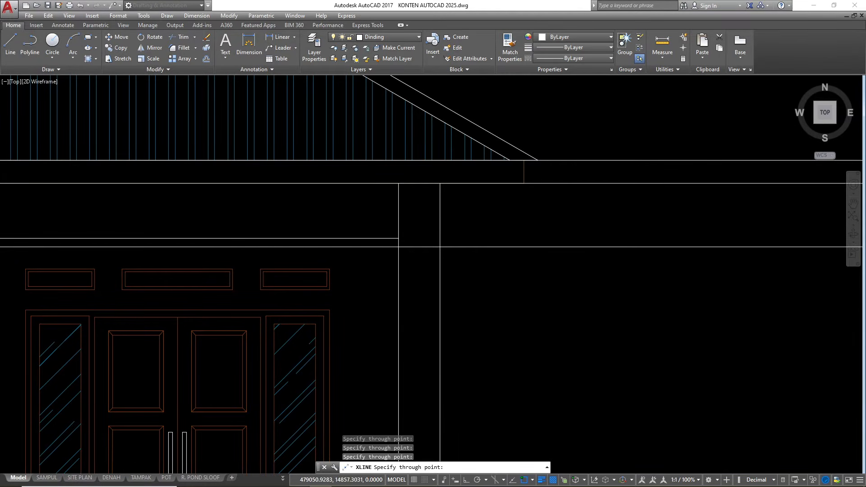
# - Draw horizontal construction lines through the ridge-cap peaks of the front elevation's main roof and its lower front gable
pyautogui.scroll(-6, 525, 273)
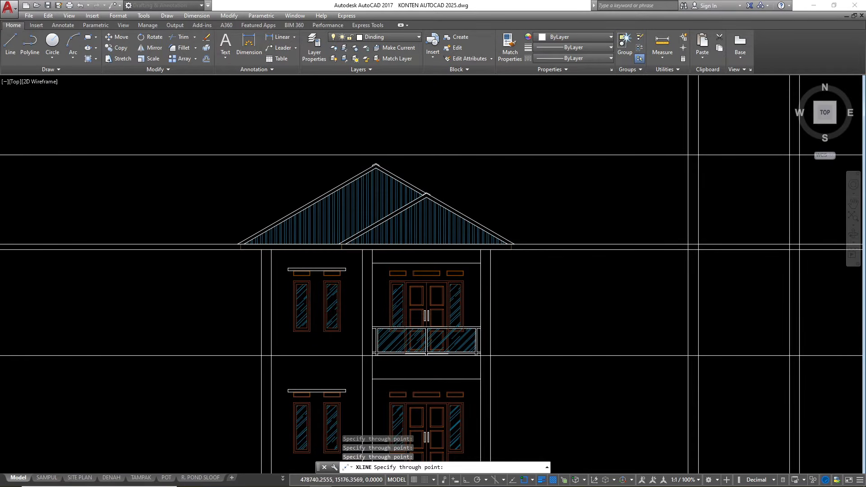
pyautogui.scroll(10, 361, 155)
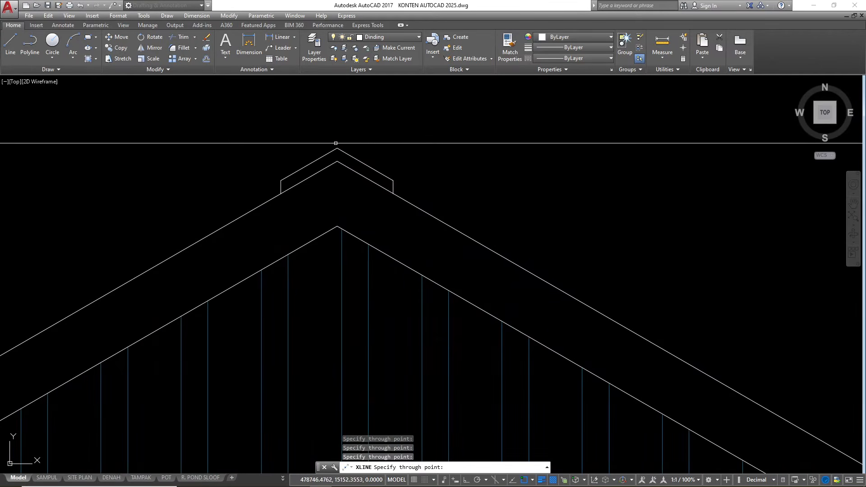
pyautogui.click(336, 147)
pyautogui.scroll(-5, 226, 154)
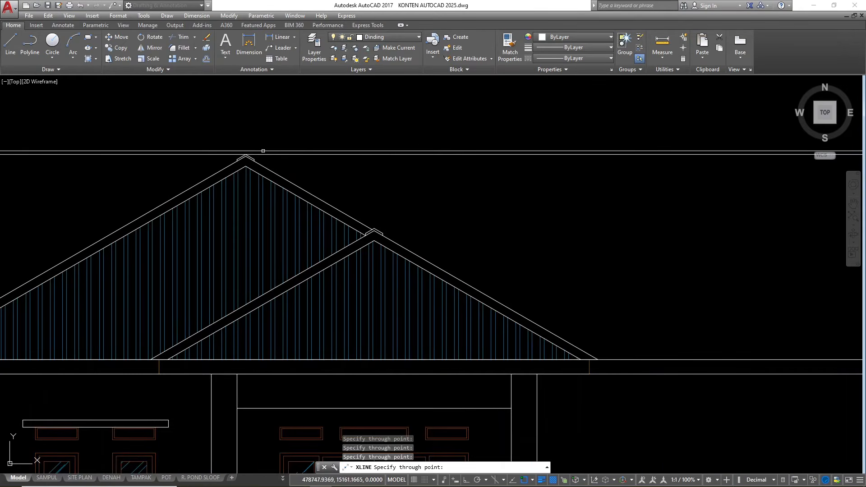
pyautogui.scroll(7, 373, 229)
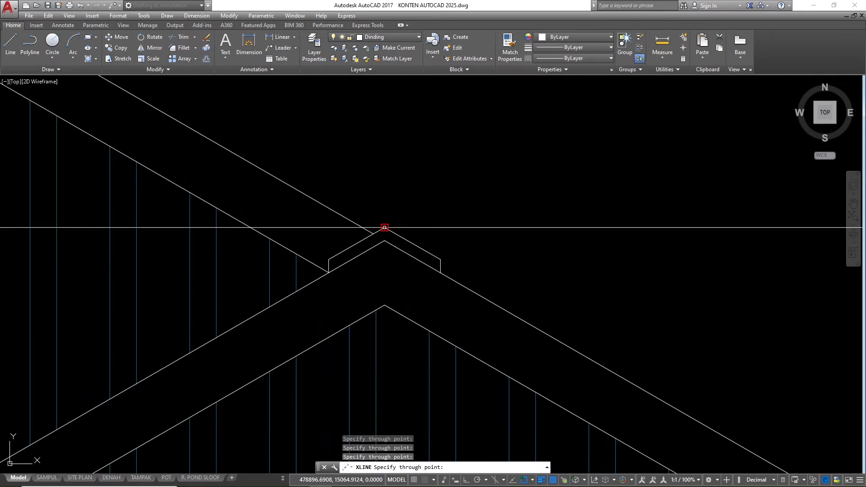
pyautogui.click(384, 226)
pyautogui.scroll(-6, 180, 199)
pyautogui.scroll(-6, 196, 202)
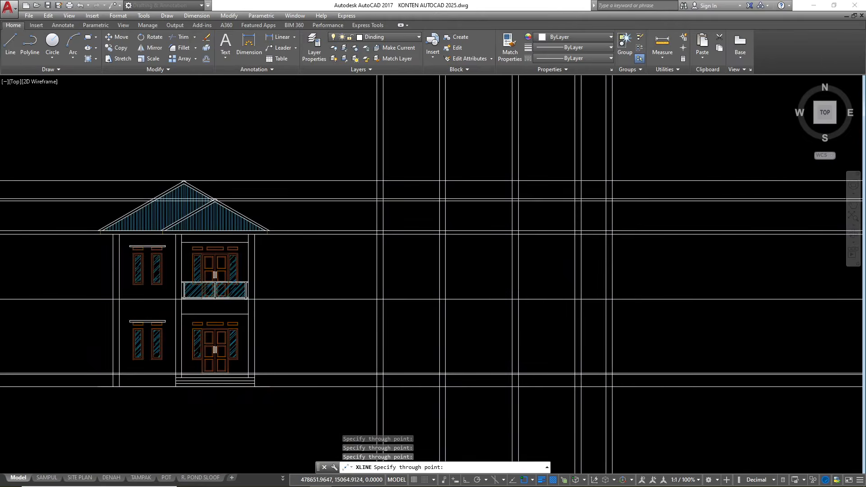
pyautogui.scroll(3, 318, 236)
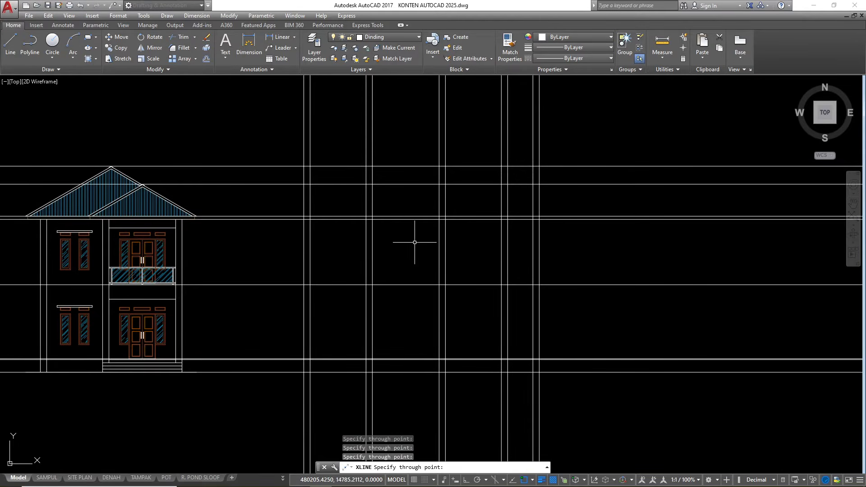
pyautogui.press('Escape')
pyautogui.scroll(8, 88, 155)
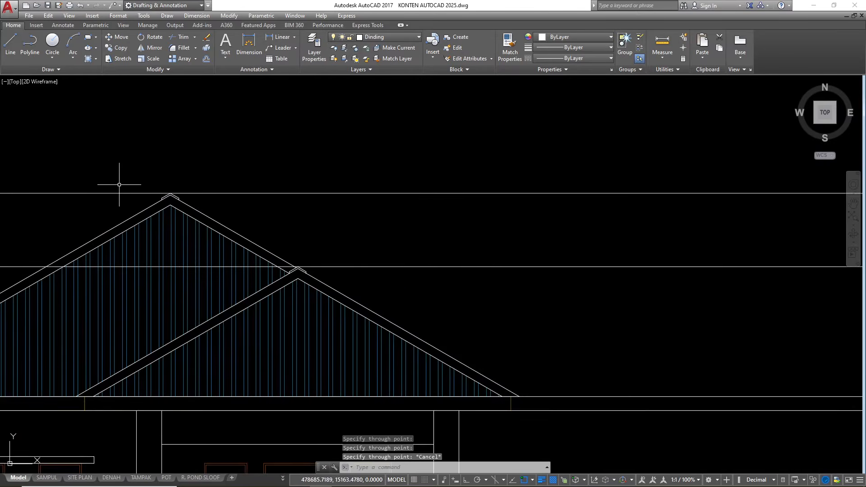
pyautogui.scroll(4, 165, 214)
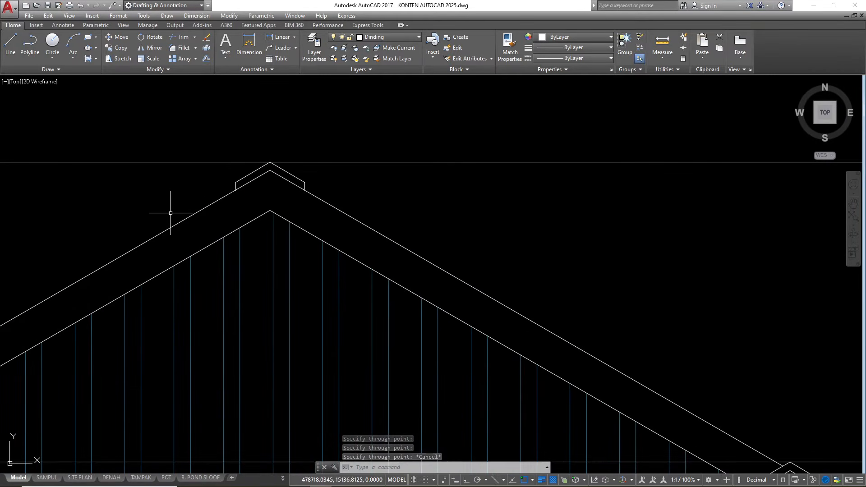
pyautogui.write('x')
pyautogui.press('Return')
pyautogui.press('Escape')
pyautogui.press('Escape')
# - Draw a horizontal construction line through the main roof's apex directly beneath the ridge cap on the front elevation
pyautogui.write('xl')
pyautogui.press('Return')
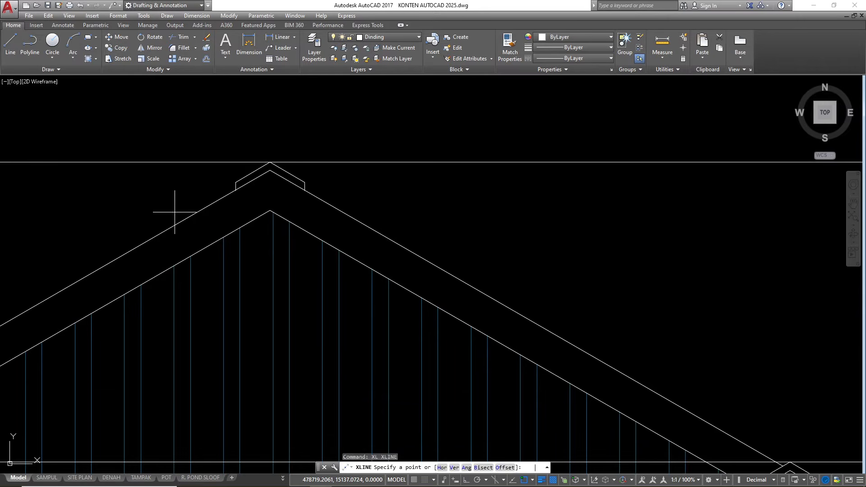
pyautogui.write('h')
pyautogui.press('Return')
pyautogui.scroll(2, 265, 175)
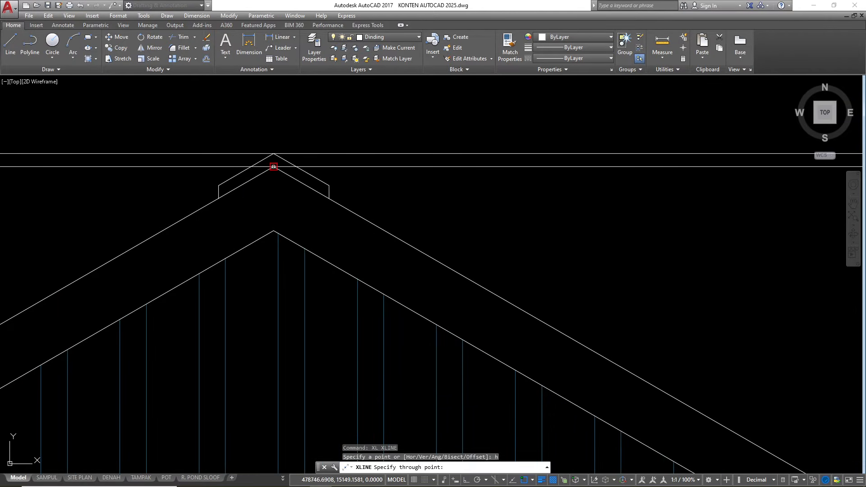
pyautogui.scroll(-5, 265, 165)
pyautogui.press('Escape')
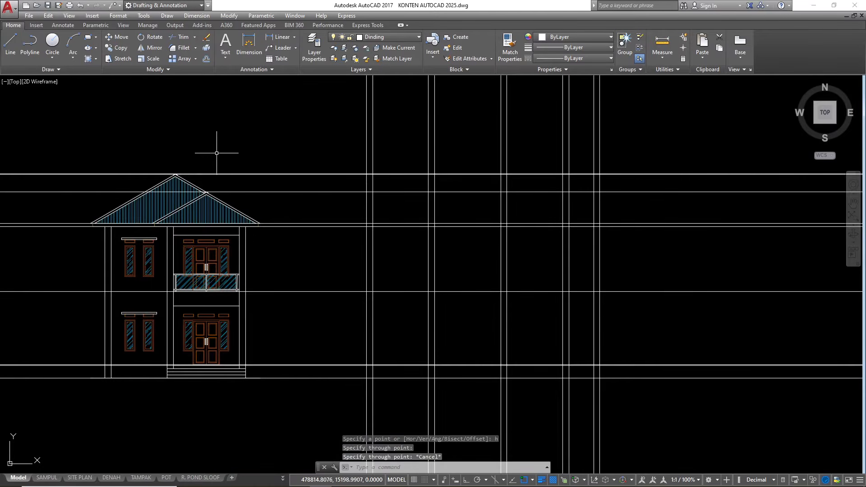
pyautogui.scroll(-2, 362, 159)
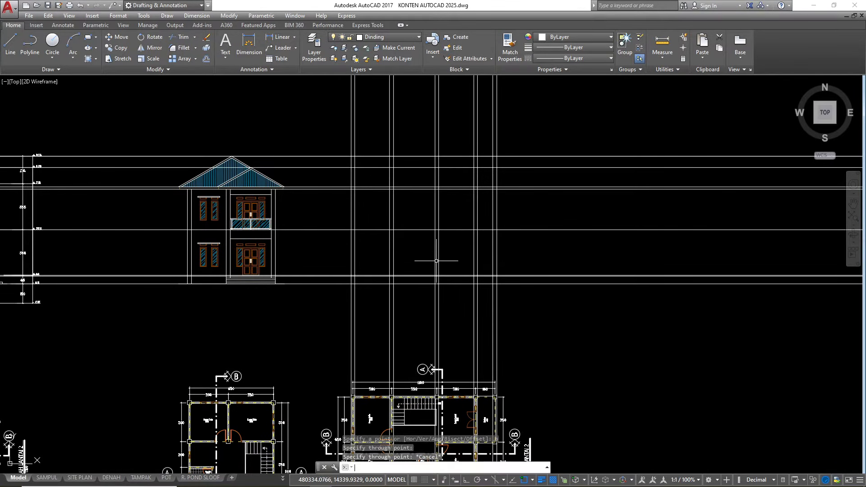
# - Trim the construction lines extending beyond the side elevation grid on all four sides
pyautogui.write('tr')
pyautogui.press('space')
pyautogui.press('space')
pyautogui.click(519, 302)
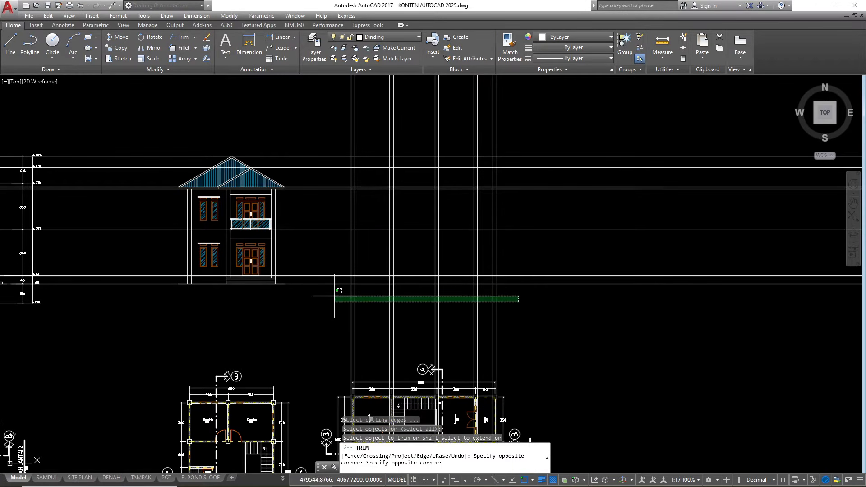
pyautogui.click(334, 296)
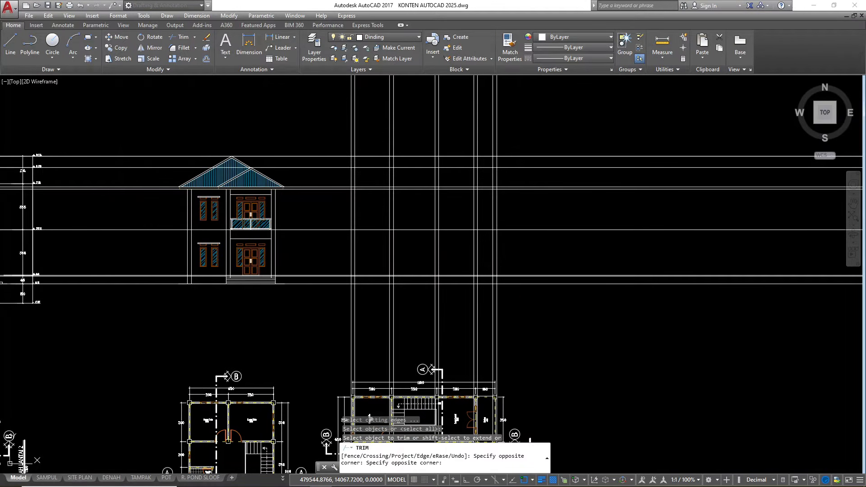
pyautogui.click(338, 295)
pyautogui.click(330, 137)
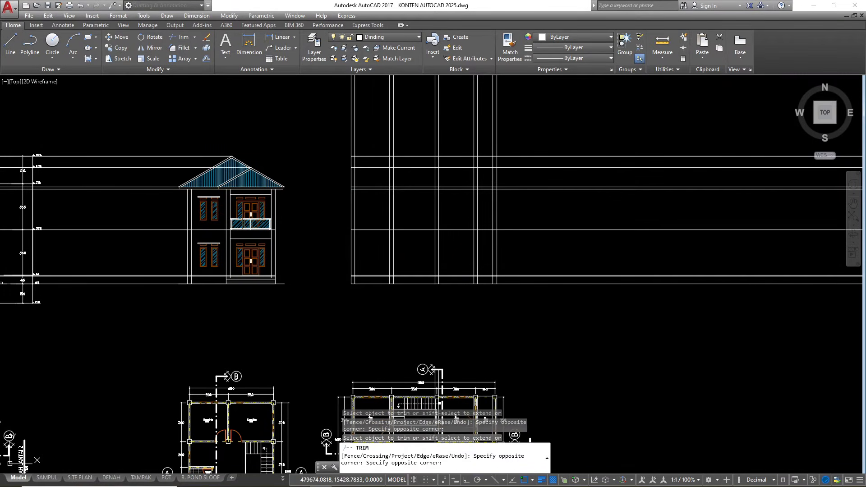
pyautogui.click(551, 139)
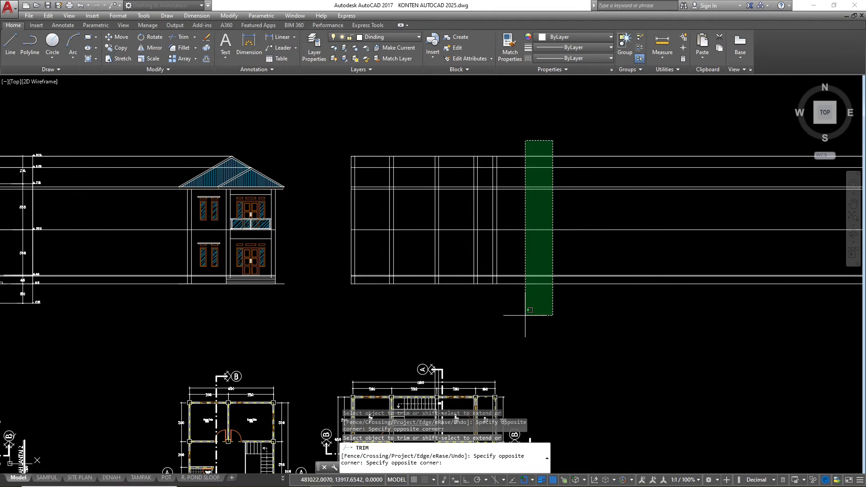
pyautogui.click(522, 305)
pyautogui.press('Escape')
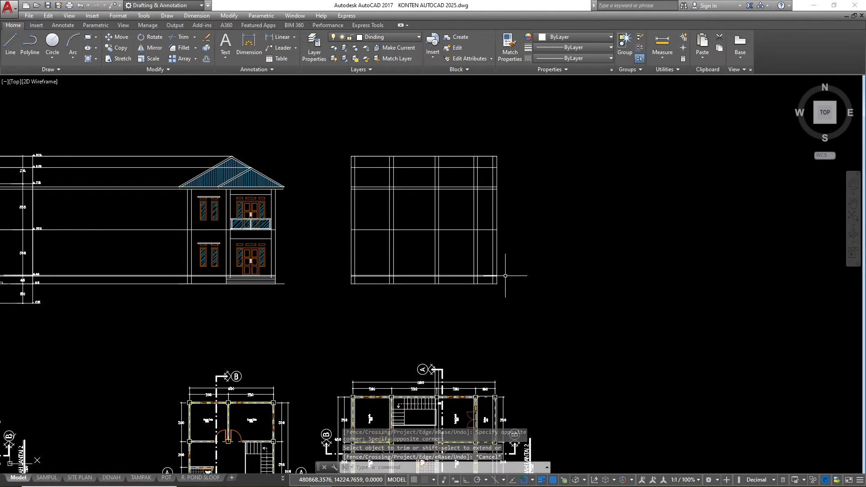
# - Erase the leftover horizontal construction line segments between the level markers and the front elevation
pyautogui.click(132, 134)
pyautogui.click(108, 328)
pyautogui.write('e')
pyautogui.press('space')
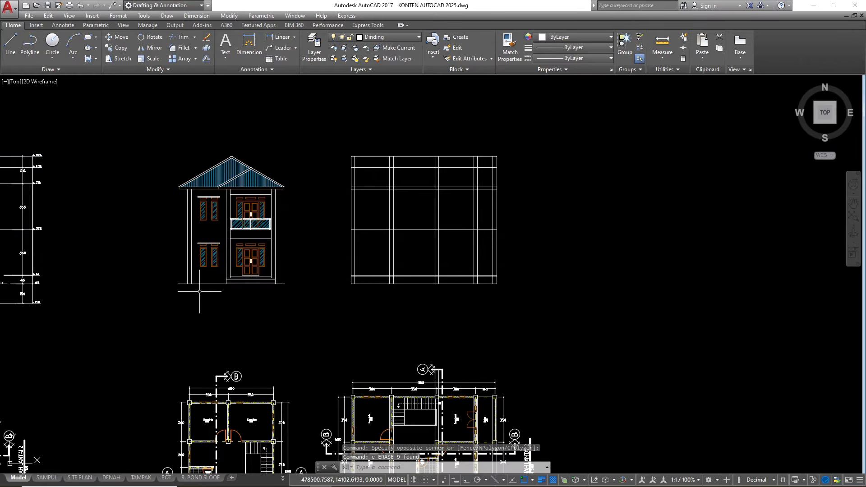
# - Make Arsiran Atap the current layer and draw vertical construction lines through the rotated roof plan's left eave edge and fascia line
pyautogui.scroll(1, 471, 173)
pyautogui.scroll(-1, 469, 318)
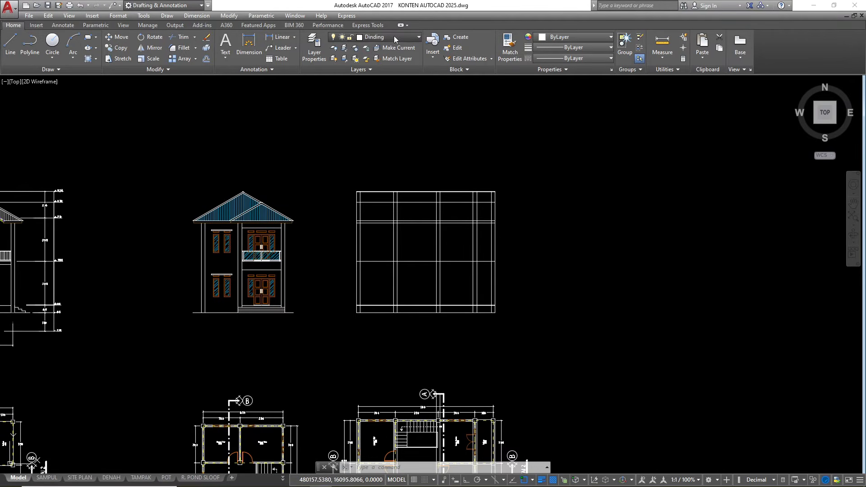
pyautogui.click(408, 36)
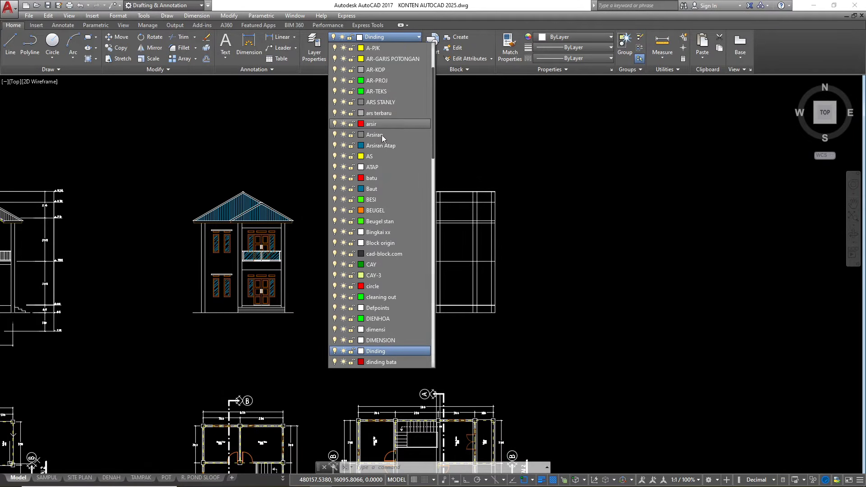
pyautogui.click(380, 146)
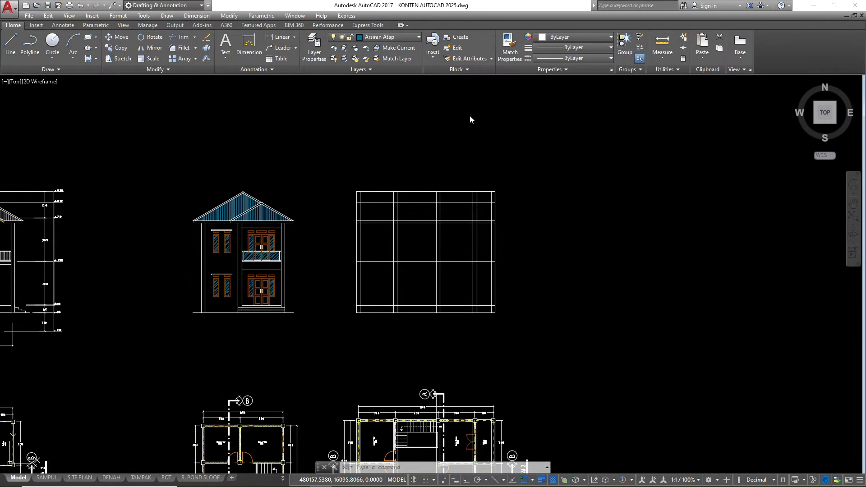
pyautogui.scroll(-2, 486, 196)
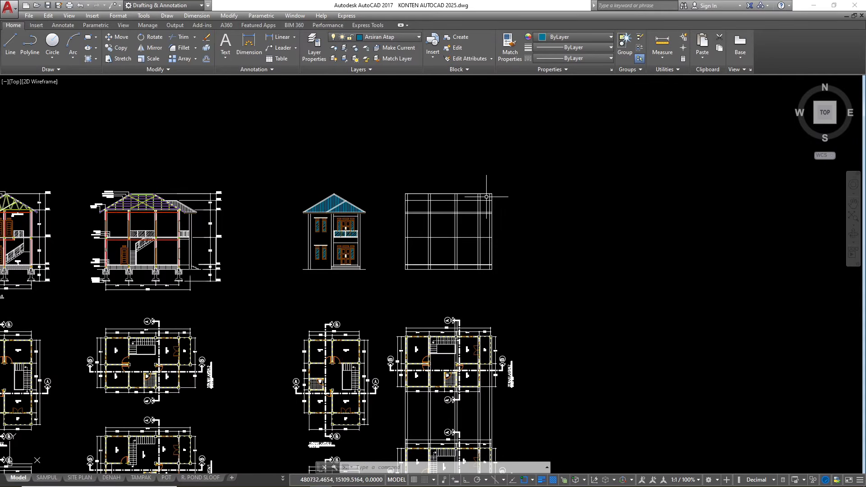
pyautogui.write('l')
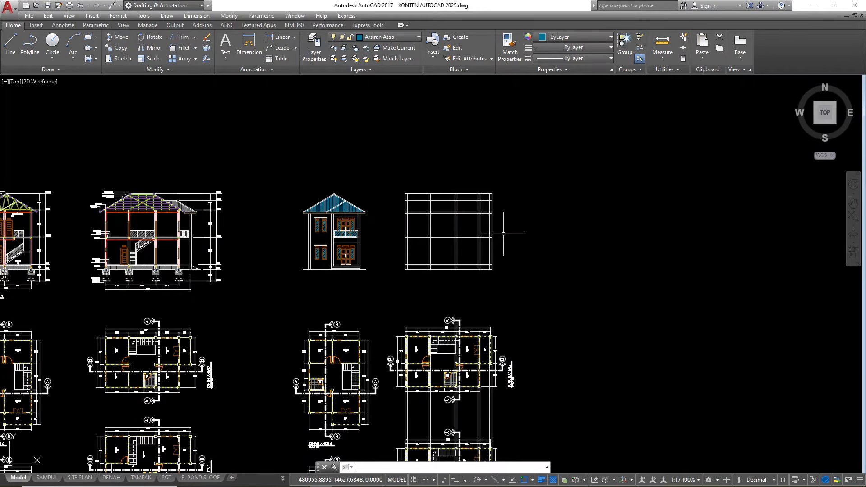
pyautogui.press('Return')
pyautogui.write('v')
pyautogui.press('Return')
pyautogui.scroll(-1, 449, 189)
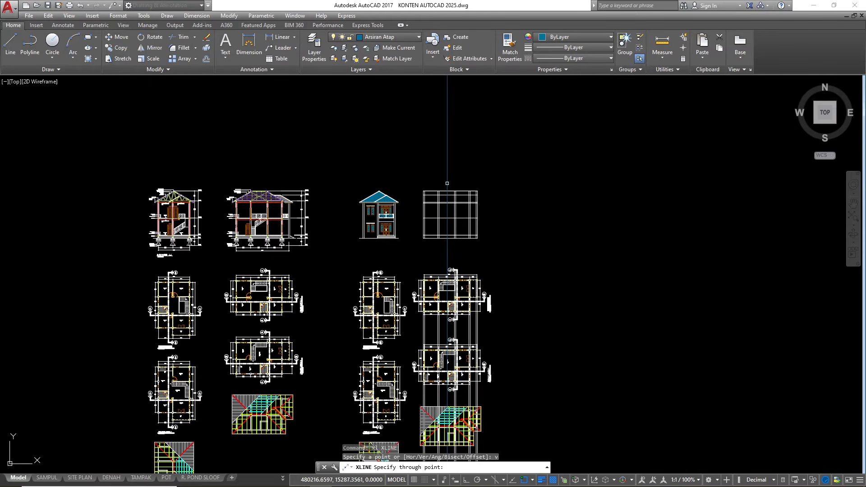
pyautogui.scroll(-2, 433, 176)
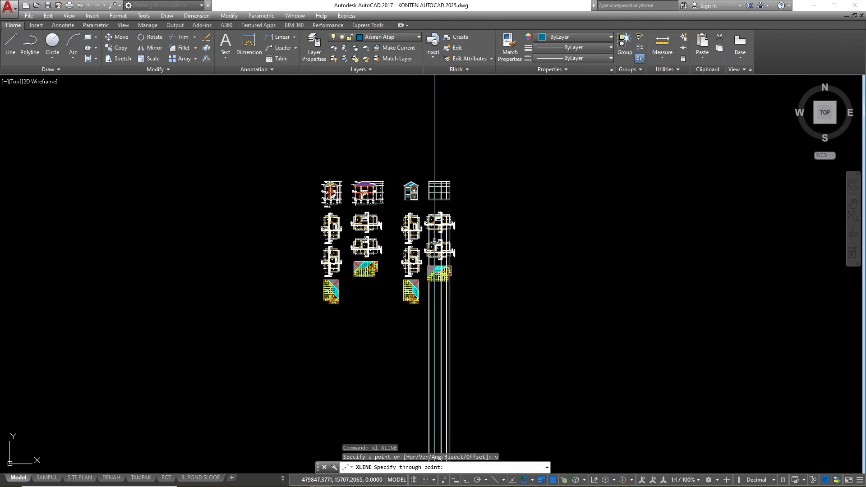
pyautogui.scroll(10, 427, 240)
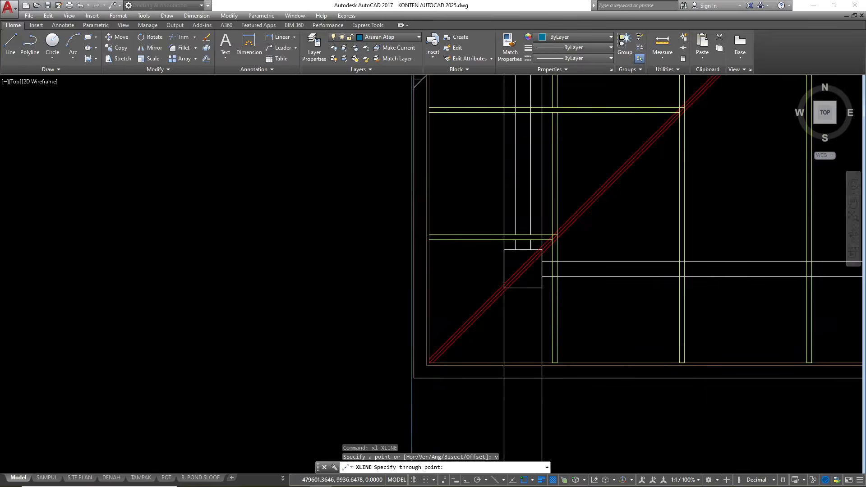
pyautogui.click(418, 244)
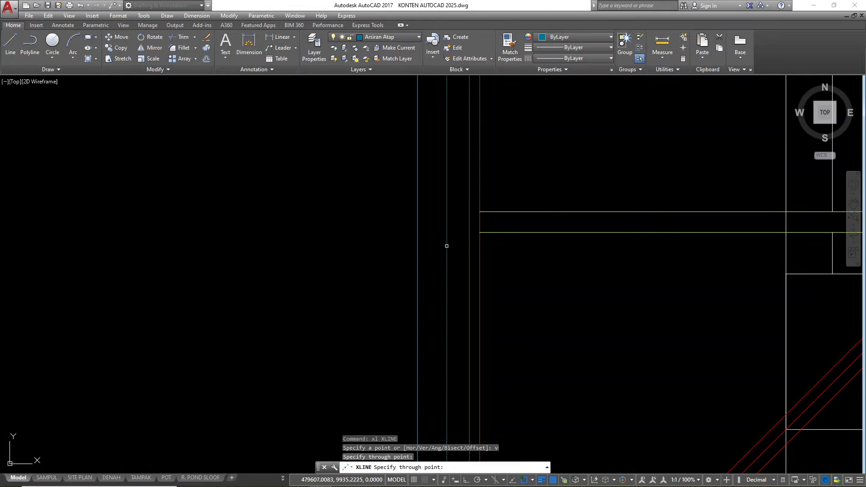
pyautogui.click(469, 269)
# - Draw vertical construction lines through the eave edge and fascia line at the main roof's lower-right corner on the rotated roof plan
pyautogui.scroll(-8, 286, 195)
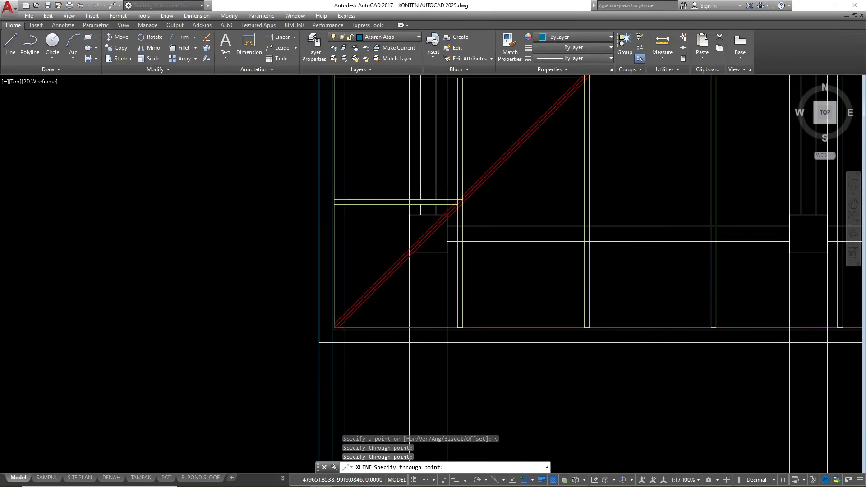
pyautogui.scroll(-5, 291, 217)
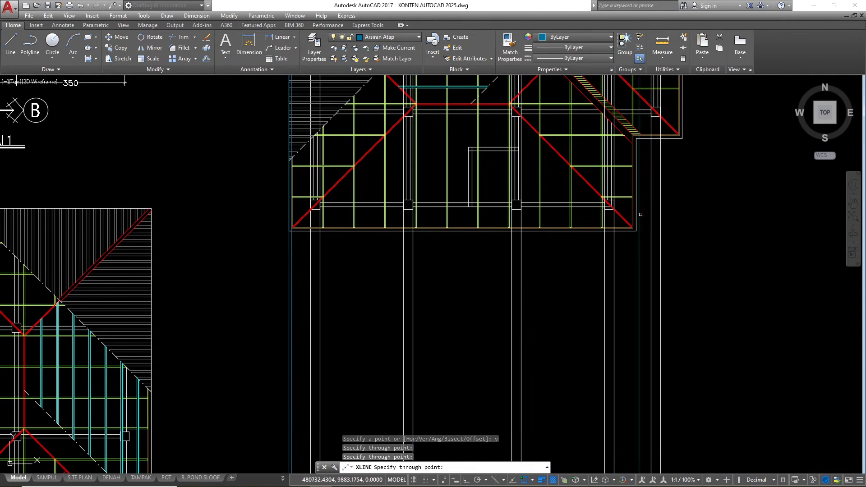
pyautogui.scroll(5, 645, 211)
pyautogui.scroll(4, 642, 211)
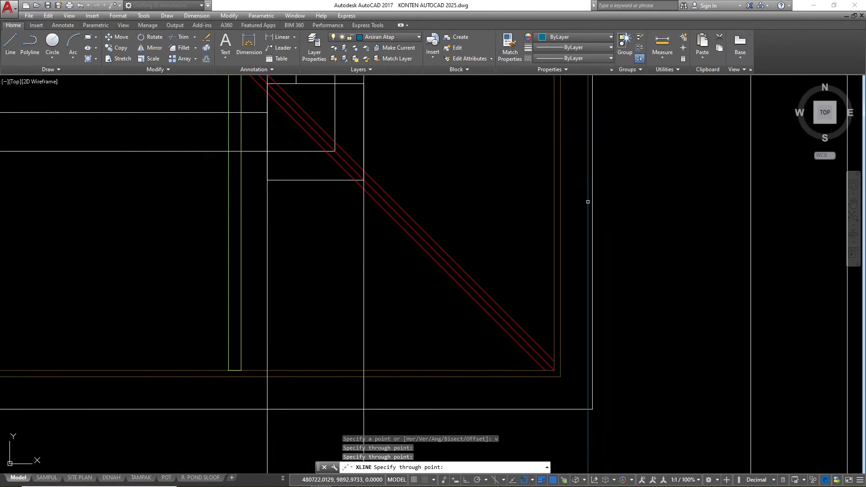
pyautogui.click(592, 205)
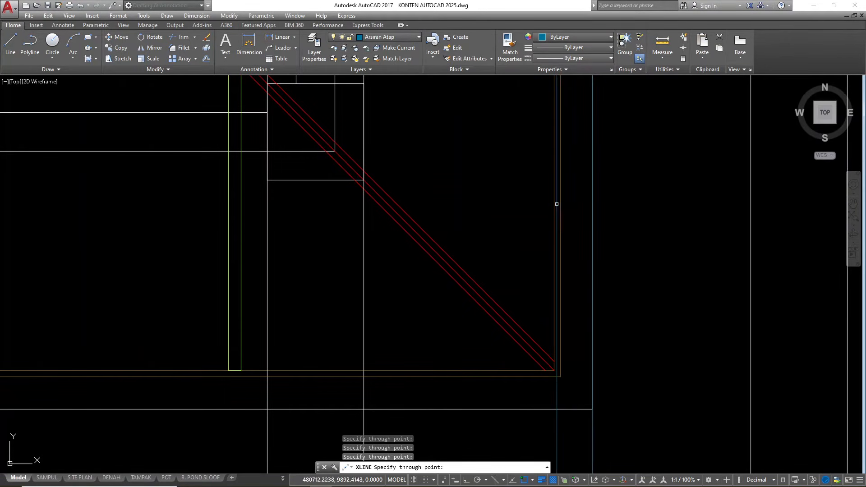
# - Draw vertical construction lines through the eave edge and fascia line of the projecting roof on the right of the rotated roof plan
pyautogui.scroll(-3, 463, 235)
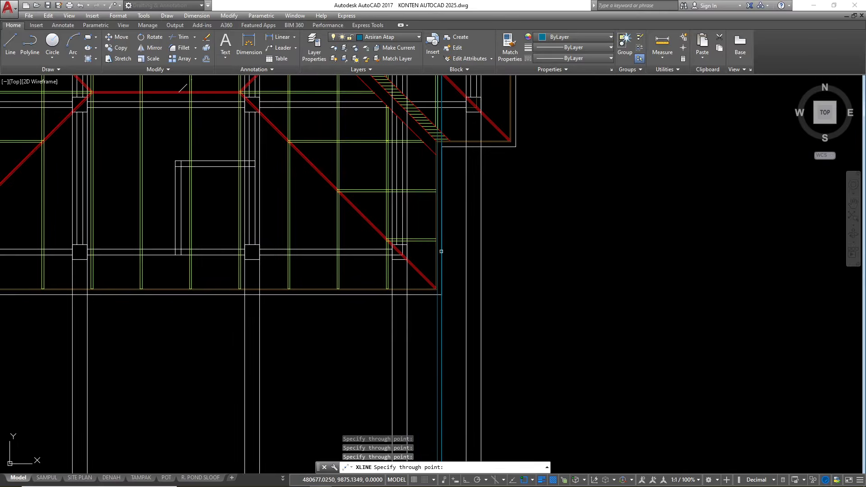
pyautogui.scroll(-3, 496, 180)
pyautogui.scroll(5, 498, 178)
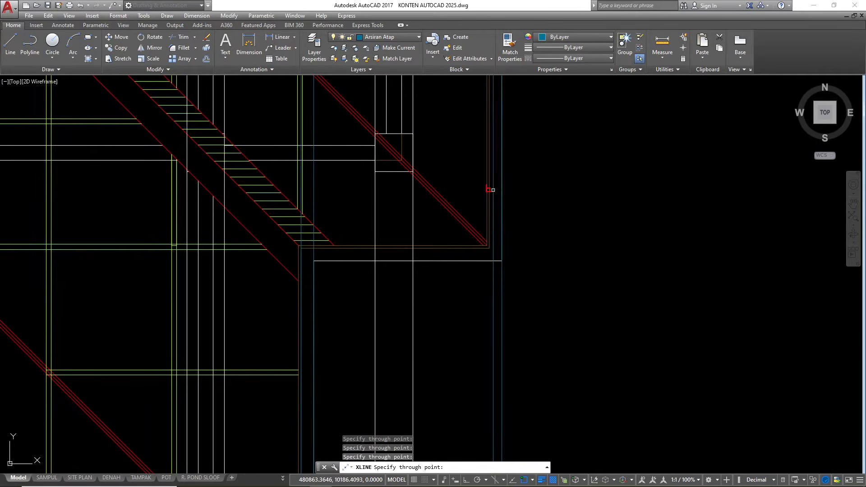
pyautogui.scroll(-6, 447, 207)
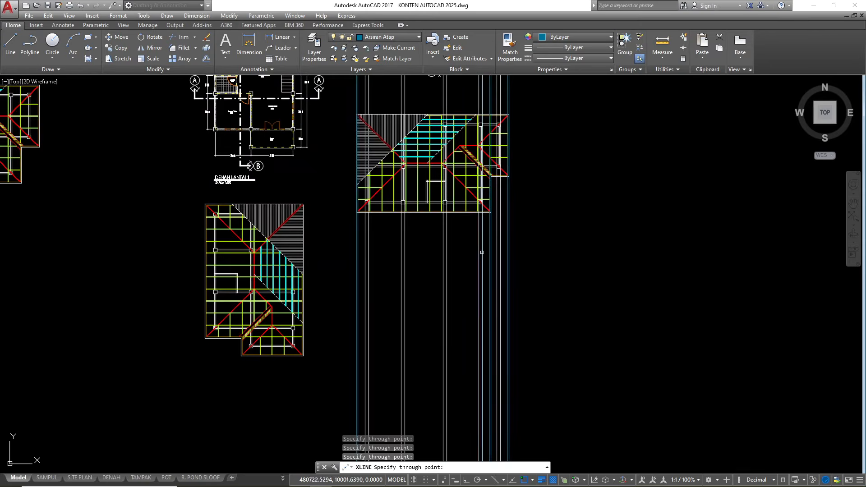
pyautogui.press('Escape')
# - Erase the leftover white column construction lines running below the rotated roof plan
pyautogui.scroll(2, 471, 320)
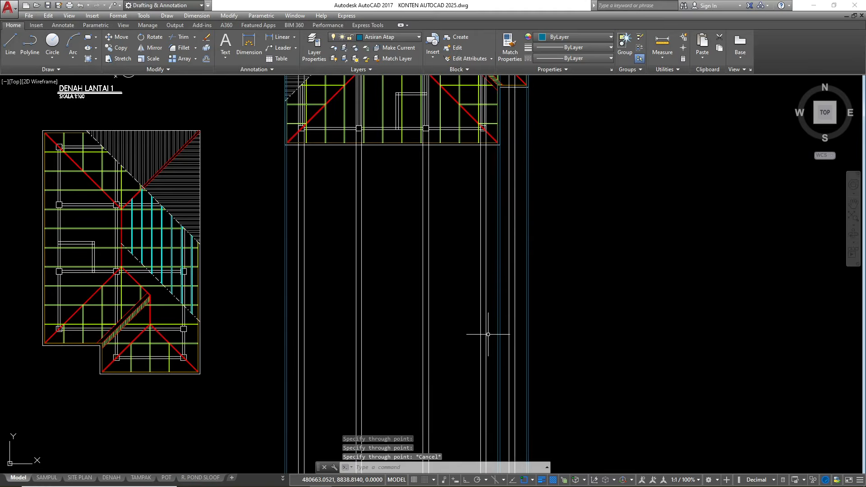
pyautogui.click(494, 340)
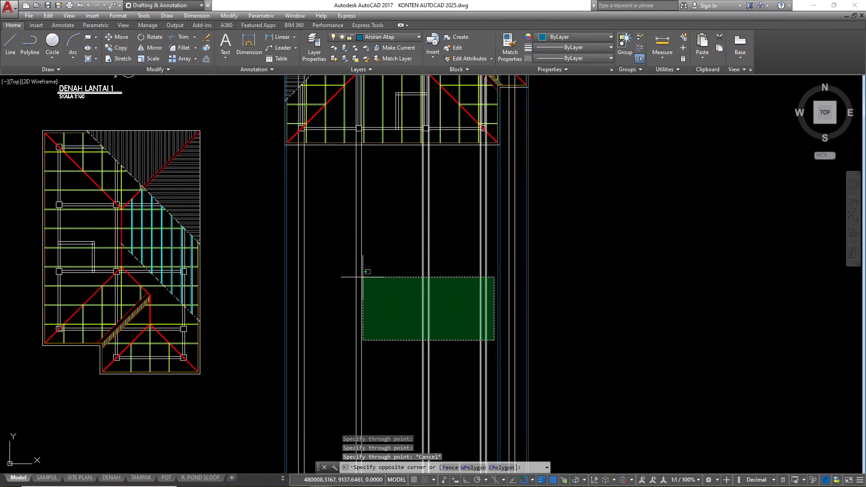
pyautogui.click(303, 255)
pyautogui.write('e')
pyautogui.press('Return')
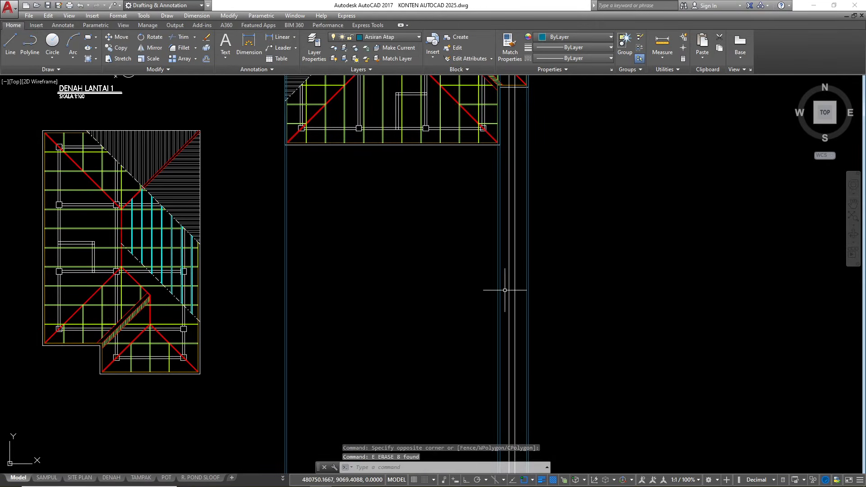
pyautogui.scroll(2, 505, 290)
pyautogui.click(524, 339)
pyautogui.click(507, 311)
pyautogui.write('e')
pyautogui.press('Return')
# - Make Dinding the current layer
pyautogui.scroll(-3, 506, 303)
pyautogui.scroll(-5, 449, 324)
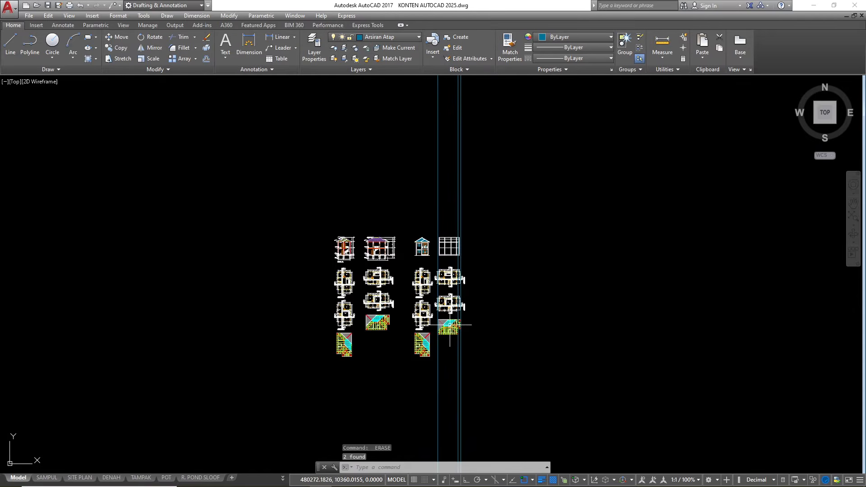
pyautogui.scroll(4, 443, 228)
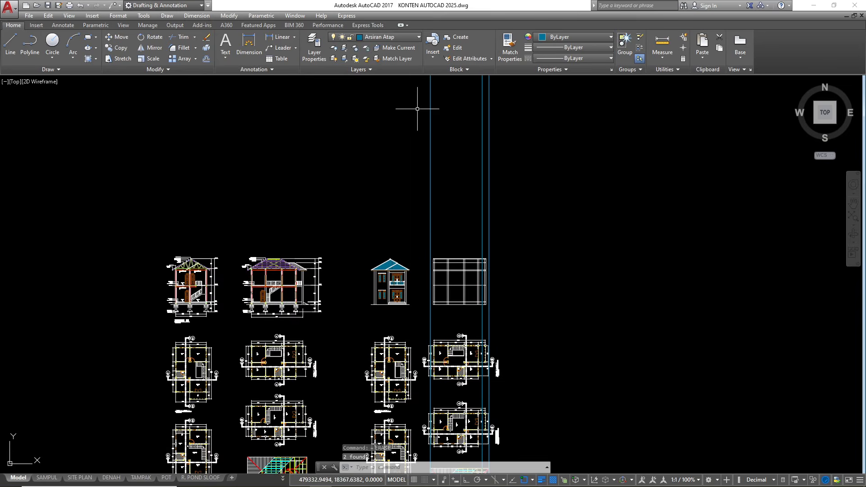
pyautogui.click(393, 37)
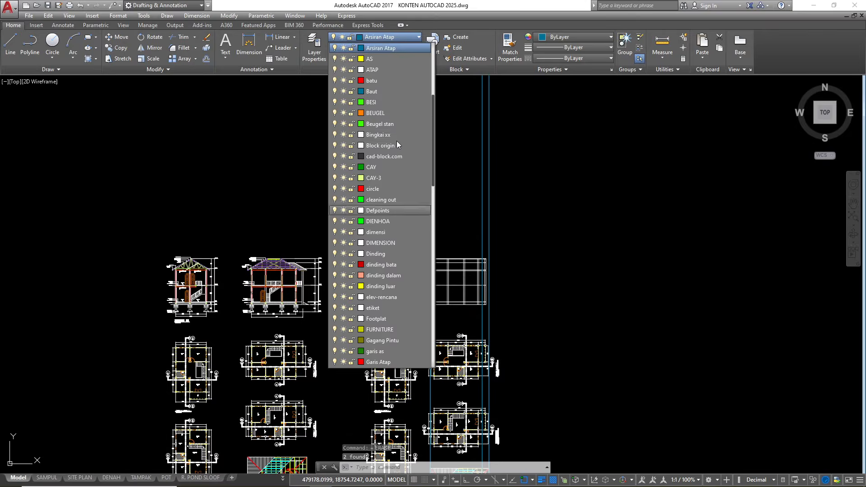
pyautogui.click(383, 253)
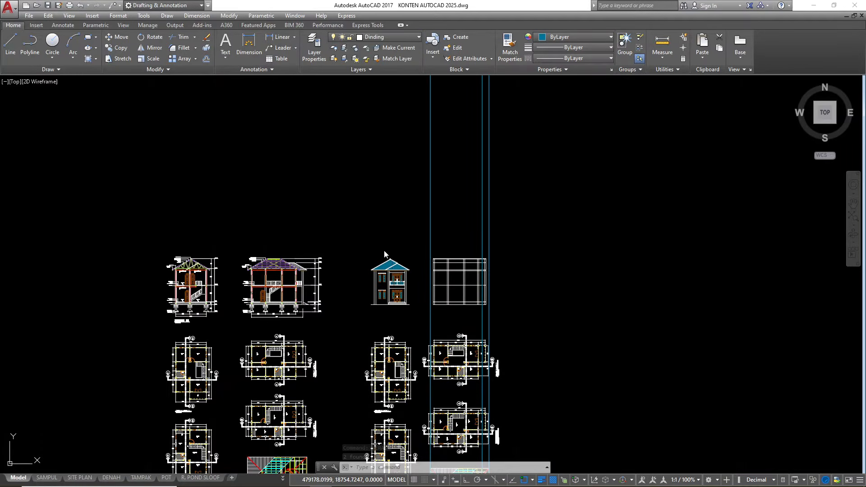
# - Copy the sloping roof edge and short fascia line from the front elevation's left eave onto the side elevation's left construction lines, keeping them level
pyautogui.scroll(2, 432, 272)
pyautogui.scroll(7, 441, 273)
pyautogui.scroll(-2, 474, 206)
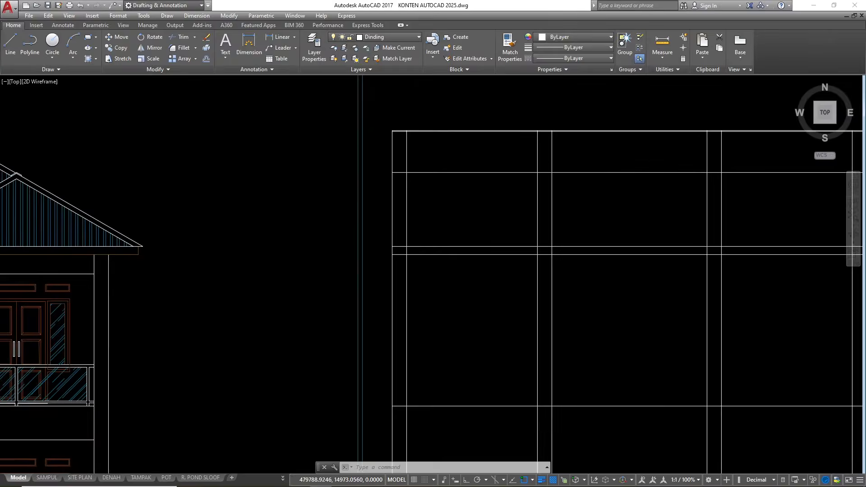
pyautogui.scroll(-2, 633, 202)
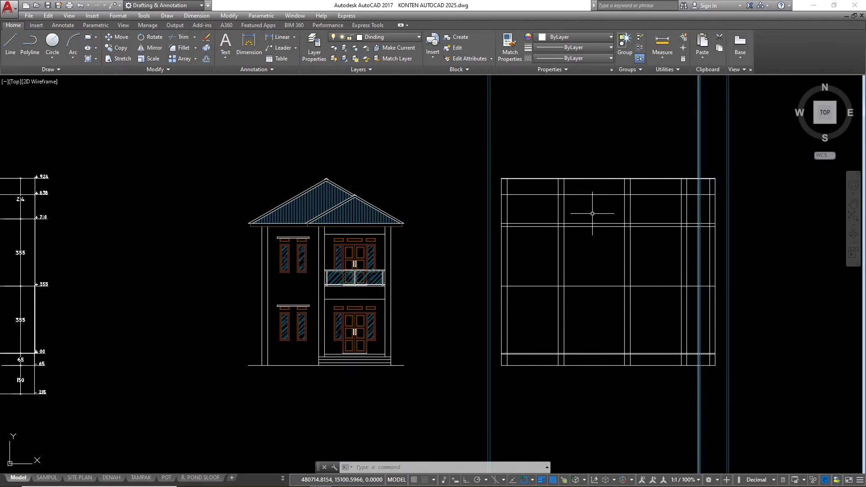
pyautogui.scroll(7, 243, 225)
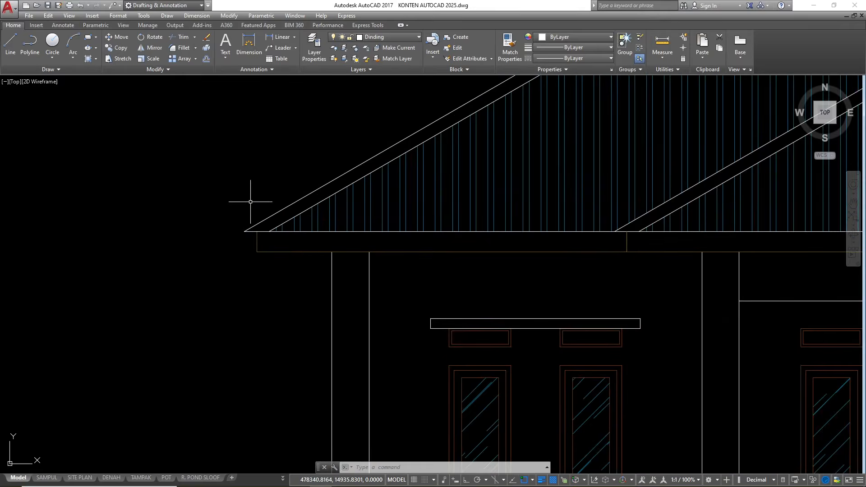
pyautogui.click(209, 191)
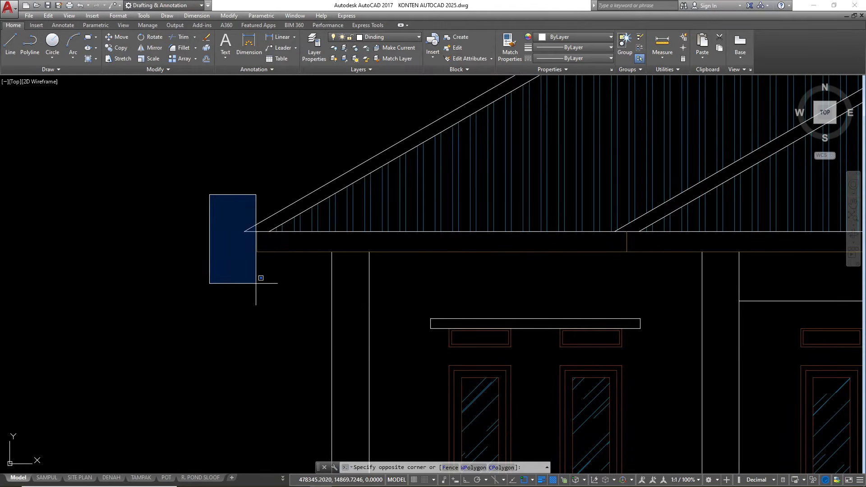
pyautogui.click(280, 329)
pyautogui.scroll(4, 249, 226)
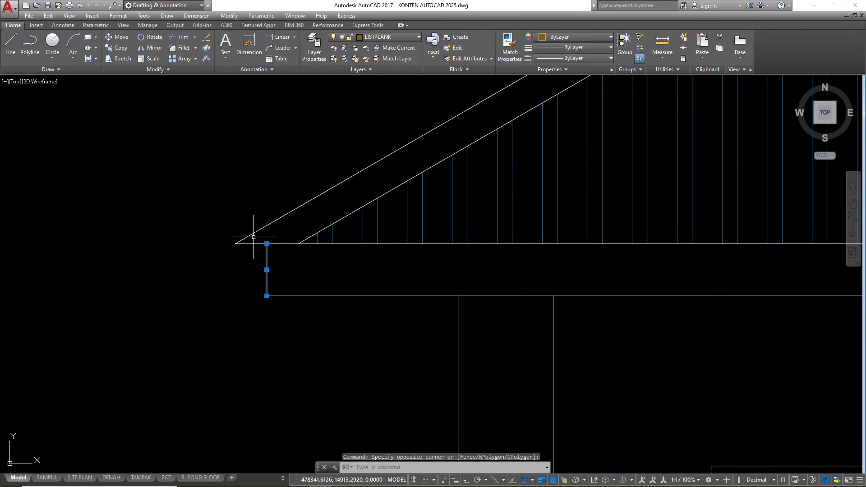
pyautogui.click(253, 237)
pyautogui.click(243, 219)
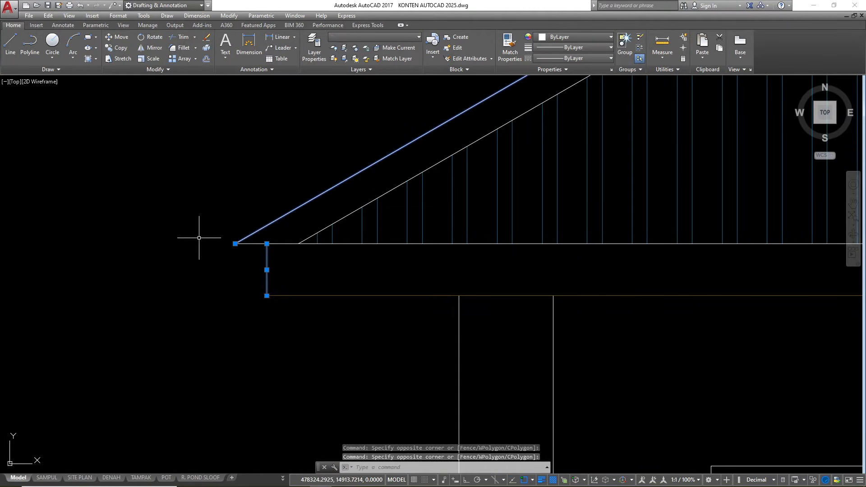
pyautogui.write('co')
pyautogui.press('Return')
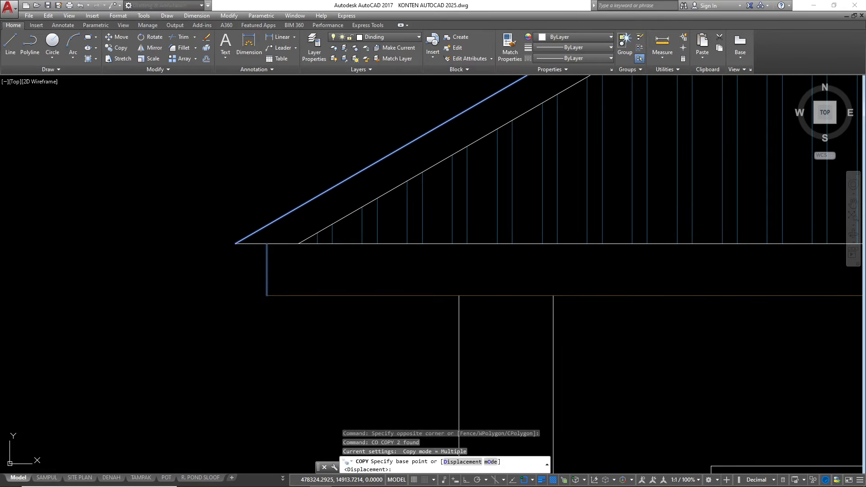
pyautogui.click(267, 244)
pyautogui.scroll(-8, 266, 244)
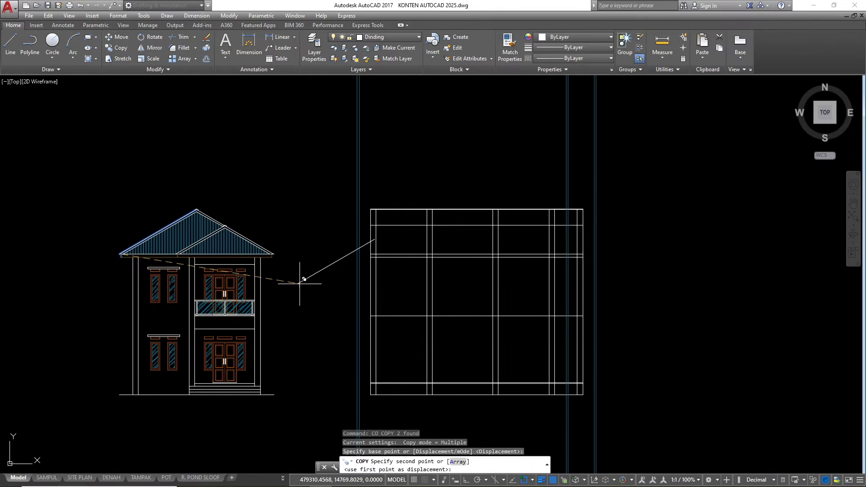
pyautogui.scroll(5, 300, 283)
pyautogui.press('F8')
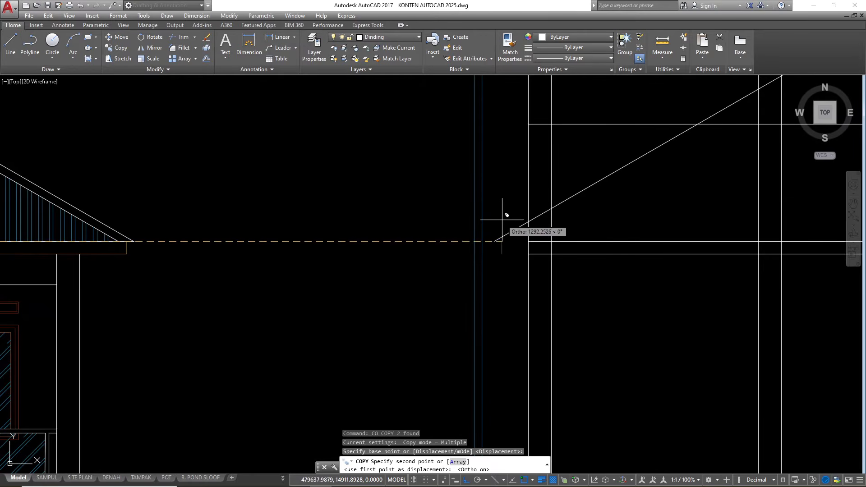
pyautogui.scroll(4, 496, 235)
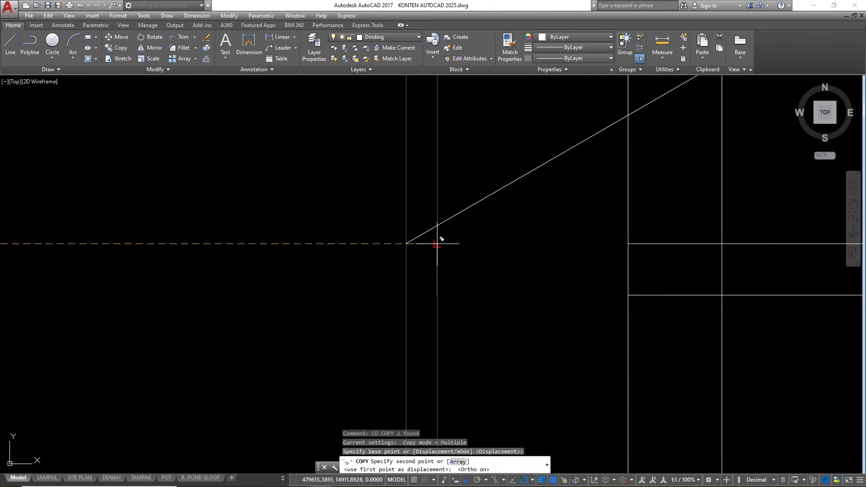
pyautogui.scroll(-4, 332, 262)
pyautogui.scroll(4, 361, 257)
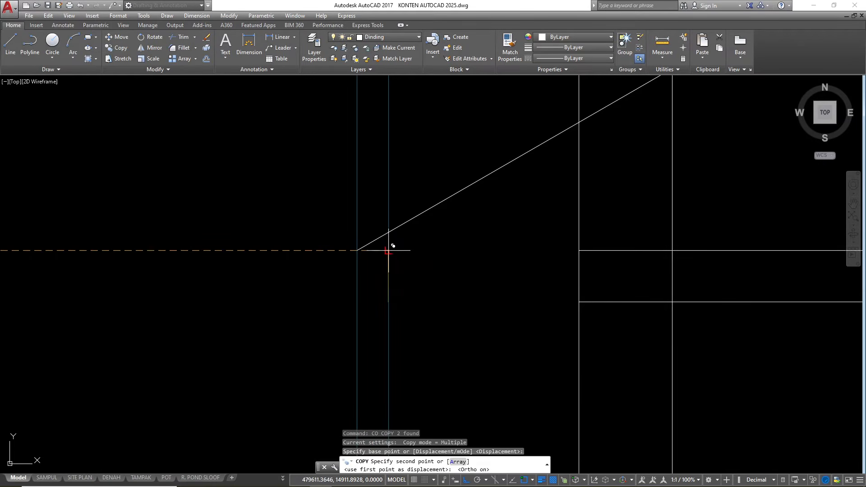
pyautogui.click(343, 252)
pyautogui.scroll(-3, 353, 257)
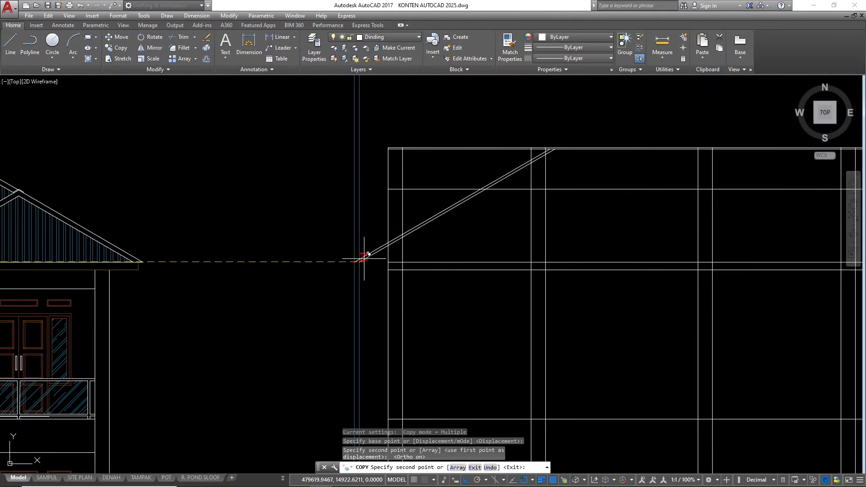
pyautogui.press('Escape')
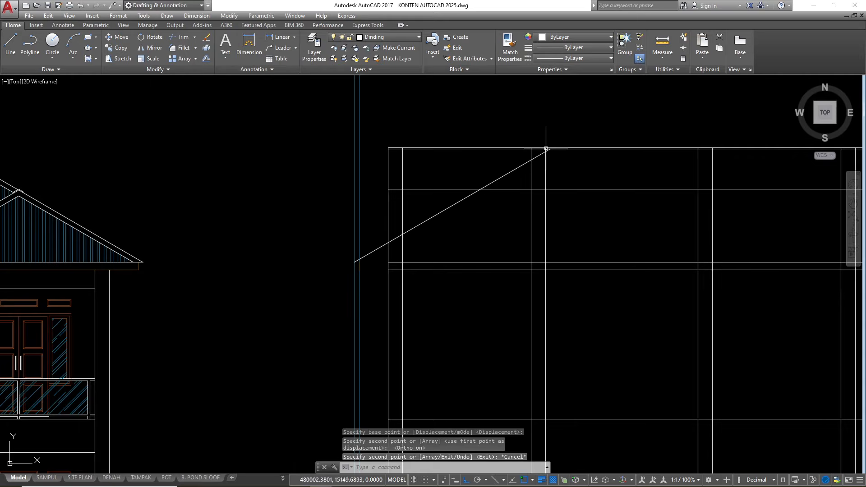
# - Trim the left and middle column lines between the two horizontal fascia lines of the side elevation
pyautogui.scroll(-2, 469, 154)
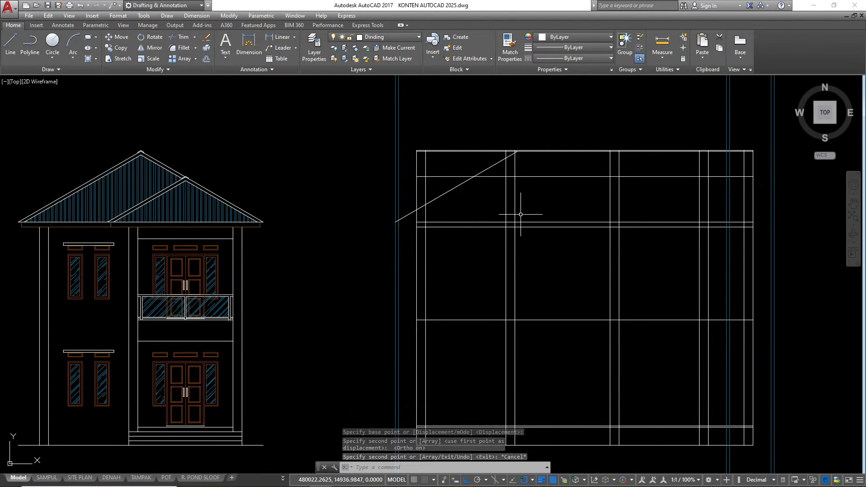
pyautogui.write('tr')
pyautogui.press('Return')
pyautogui.press('Return')
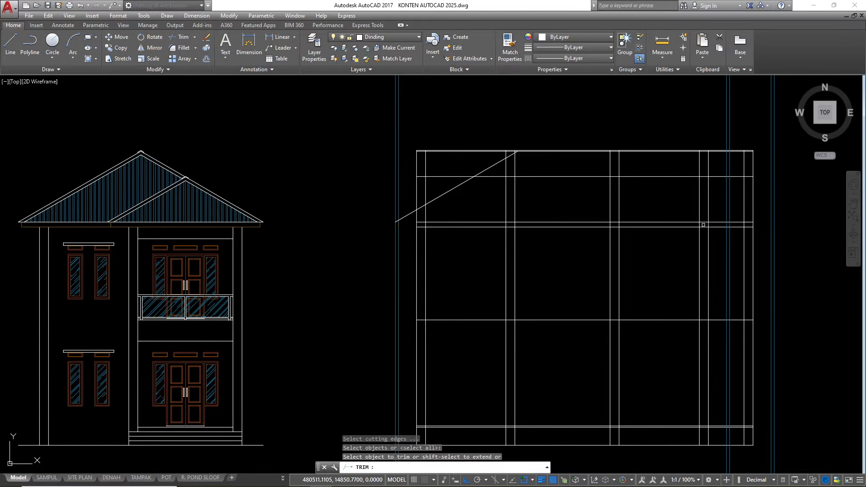
pyautogui.scroll(4, 715, 221)
pyautogui.click(723, 228)
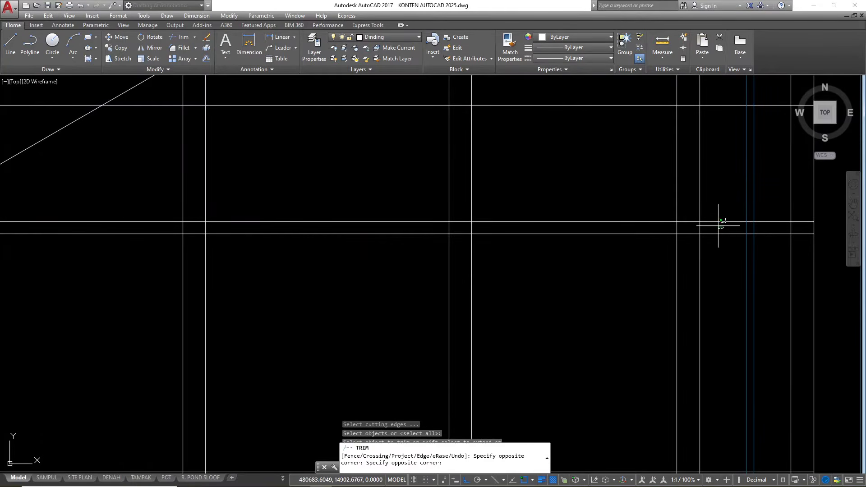
pyautogui.scroll(-2, 721, 228)
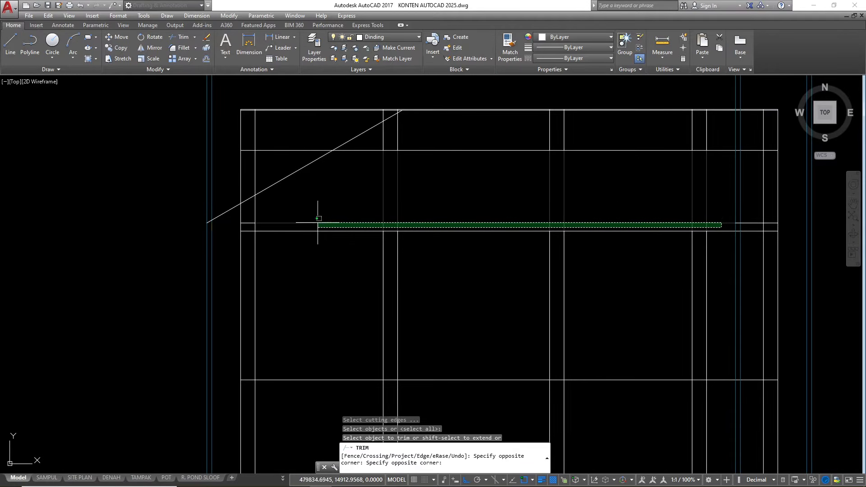
pyautogui.click(249, 229)
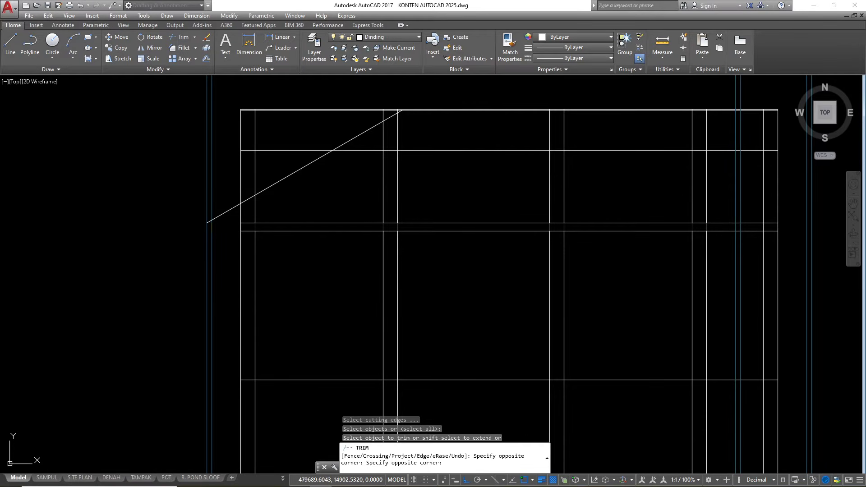
pyautogui.scroll(4, 243, 227)
pyautogui.click(244, 228)
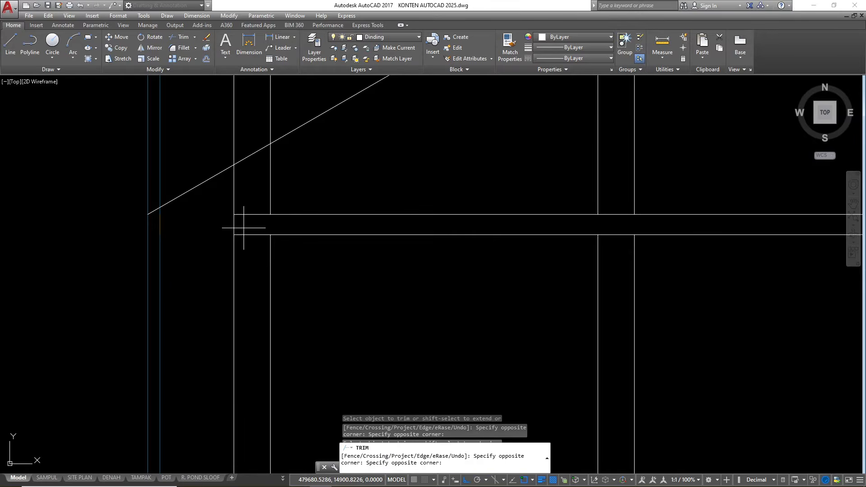
pyautogui.click(213, 219)
pyautogui.scroll(-5, 183, 237)
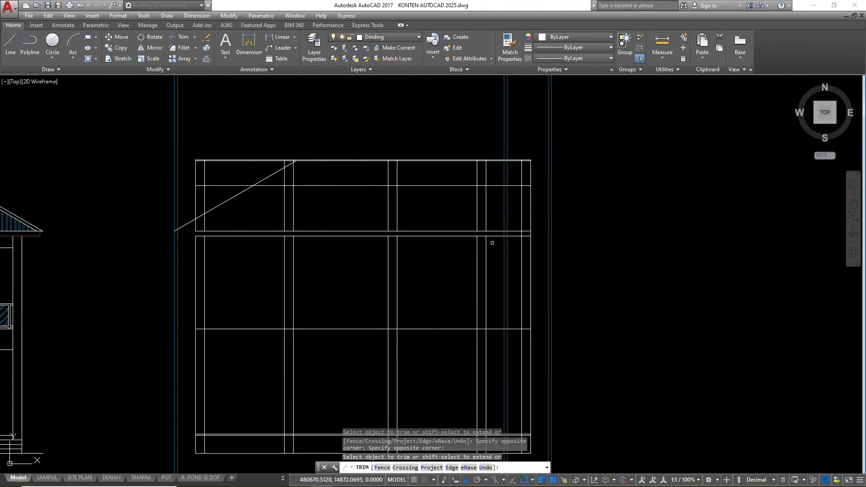
# - Trim the rightmost column lines between the two horizontal fascia lines of the side elevation
pyautogui.scroll(4, 491, 243)
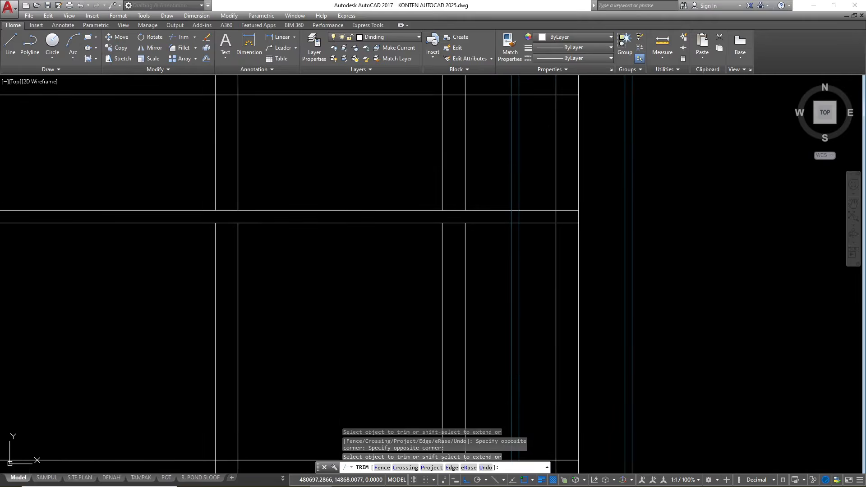
pyautogui.click(586, 219)
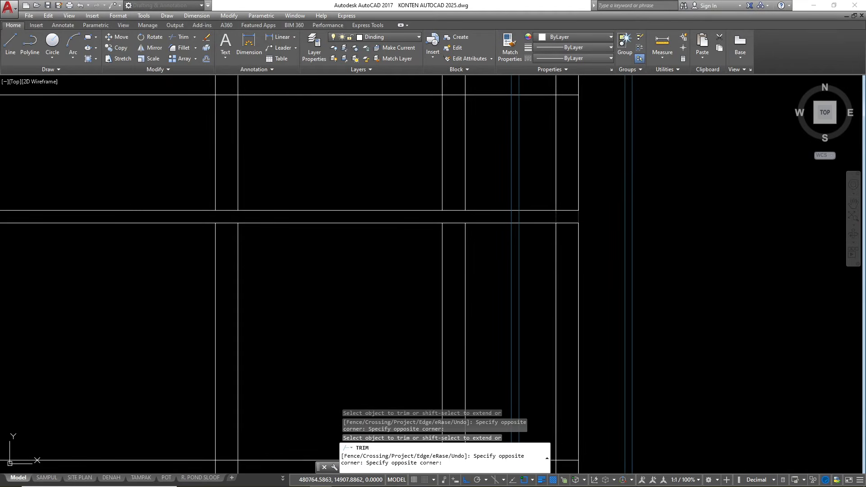
pyautogui.click(545, 213)
pyautogui.scroll(-4, 634, 227)
pyautogui.press('Escape')
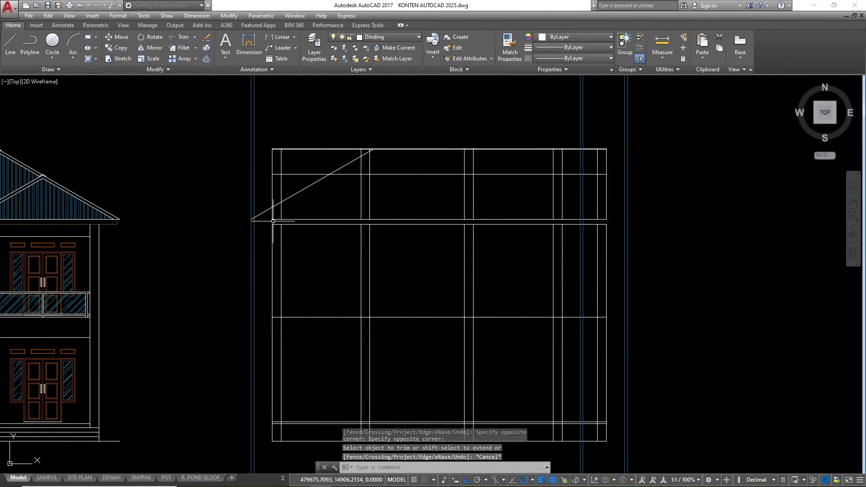
pyautogui.press('Escape')
pyautogui.press('Escape')
# - Extend both horizontal fascia lines to the short vertical fascia line at the side elevation's left eave
pyautogui.scroll(5, 247, 226)
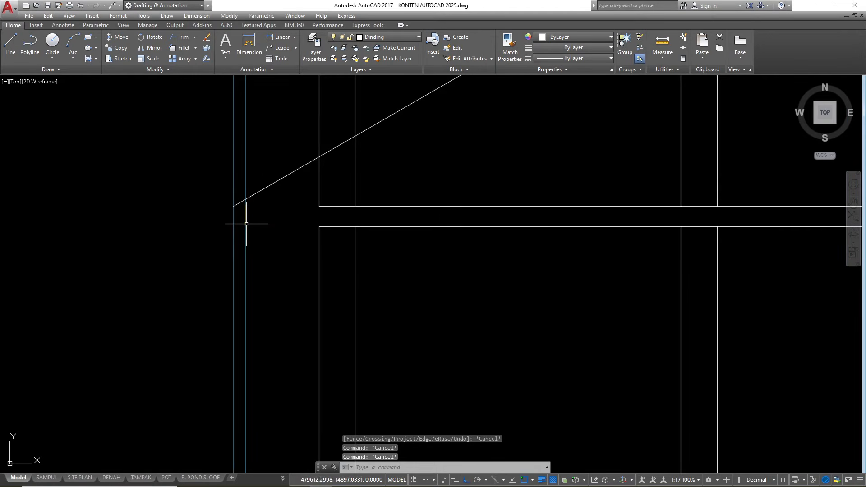
pyautogui.click(245, 223)
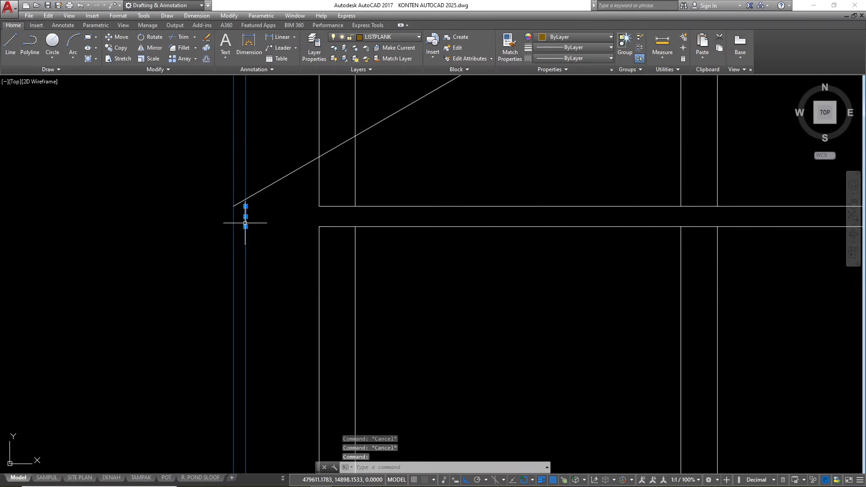
pyautogui.write('ex')
pyautogui.press('space')
pyautogui.click(343, 196)
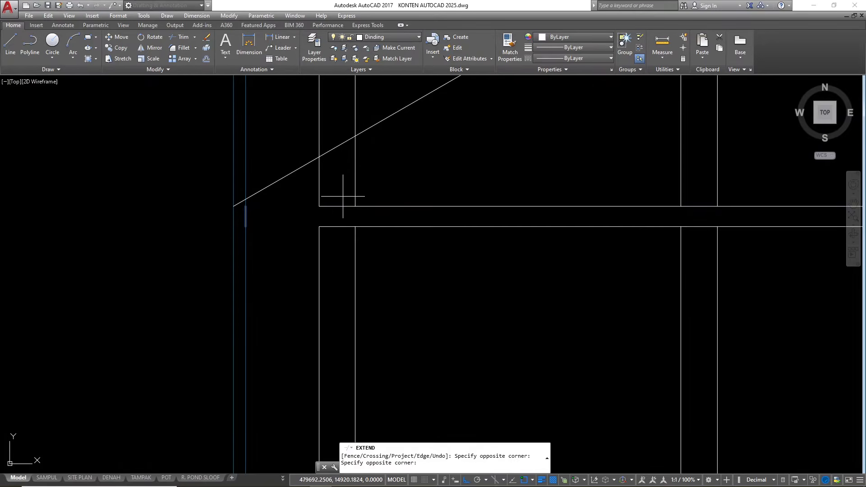
pyautogui.click(328, 256)
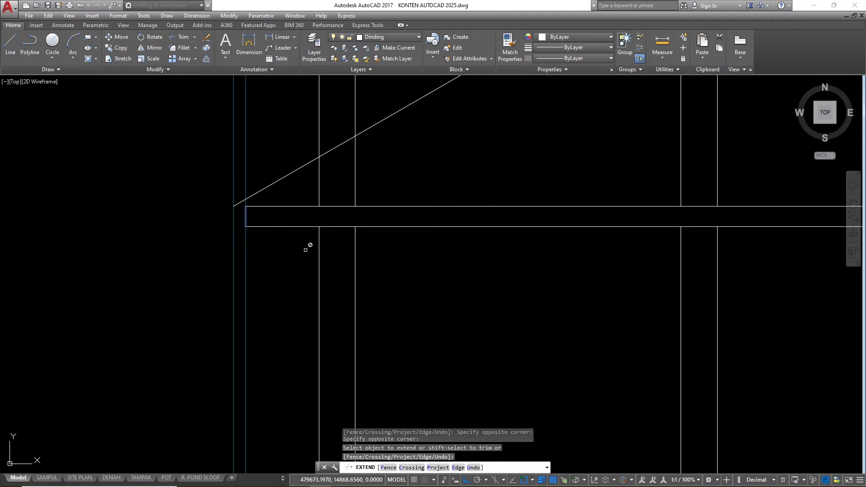
pyautogui.press('Escape')
pyautogui.press('Escape')
# - Extend the upper horizontal fascia line to the tip of the sloping roof edge at the left eave
pyautogui.scroll(4, 242, 205)
pyautogui.press('Escape')
pyautogui.press('Escape')
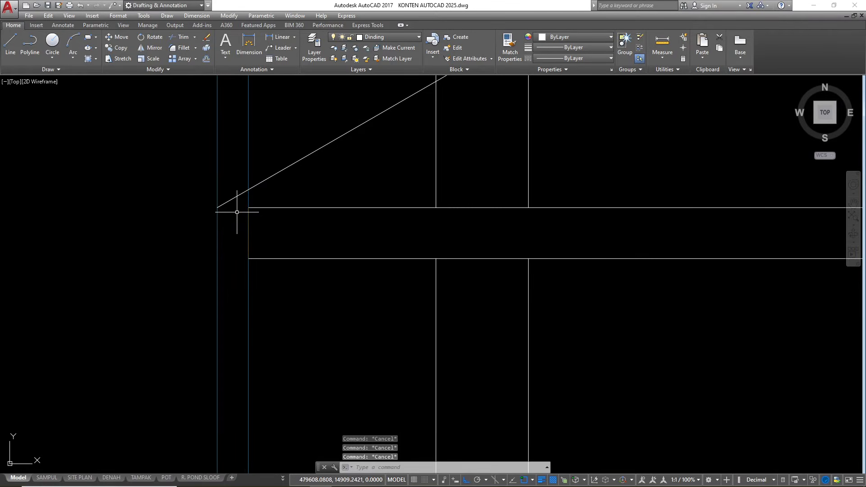
pyautogui.click(230, 197)
pyautogui.write('ex')
pyautogui.press('Return')
pyautogui.click(316, 232)
pyautogui.click(294, 195)
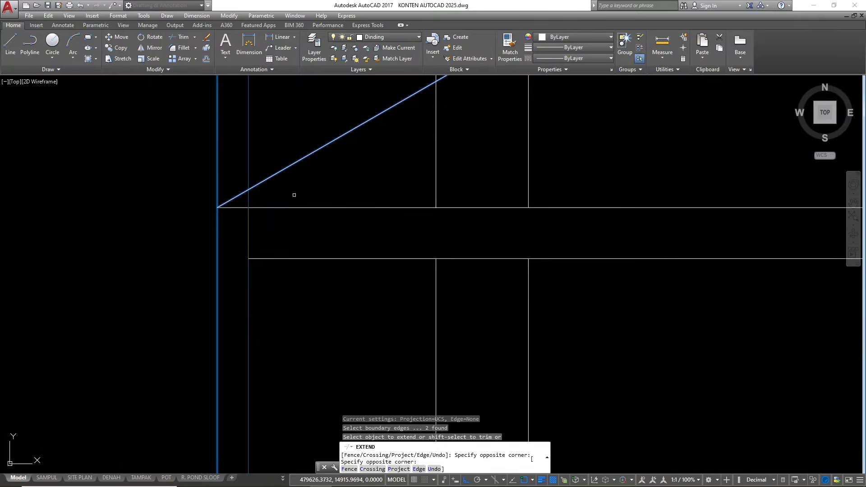
pyautogui.press('Escape')
pyautogui.press('Escape')
# - Erase the two vertical roof construction lines at the side elevation's left eave
pyautogui.click(261, 160)
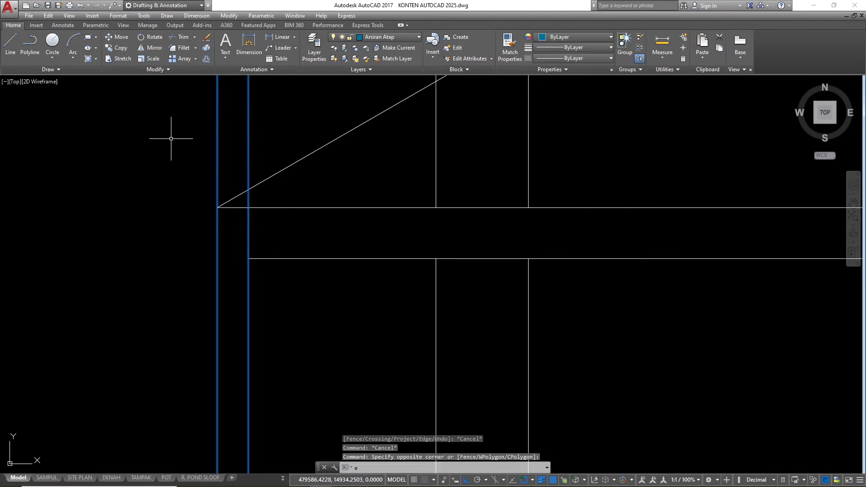
pyautogui.press('Return')
pyautogui.scroll(-4, 156, 264)
pyautogui.scroll(-4, 200, 233)
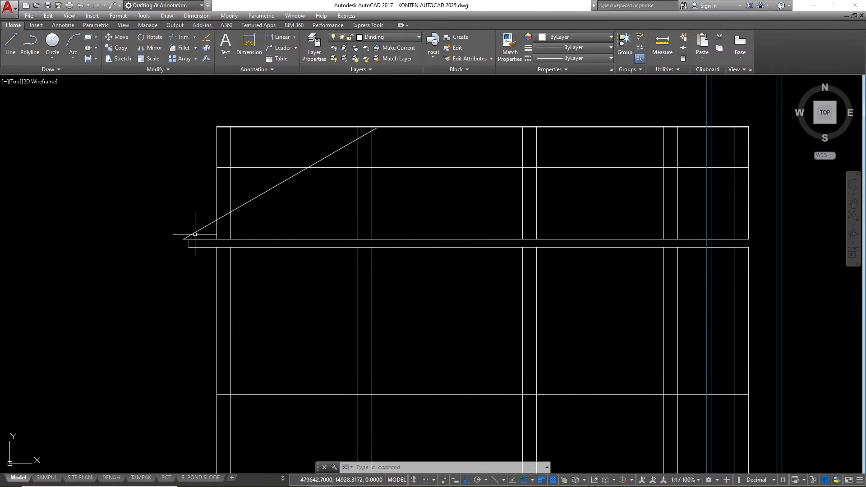
pyautogui.scroll(3, 195, 234)
pyautogui.click(168, 247)
pyautogui.click(151, 213)
pyautogui.press('Escape')
pyautogui.click(205, 228)
pyautogui.click(205, 228)
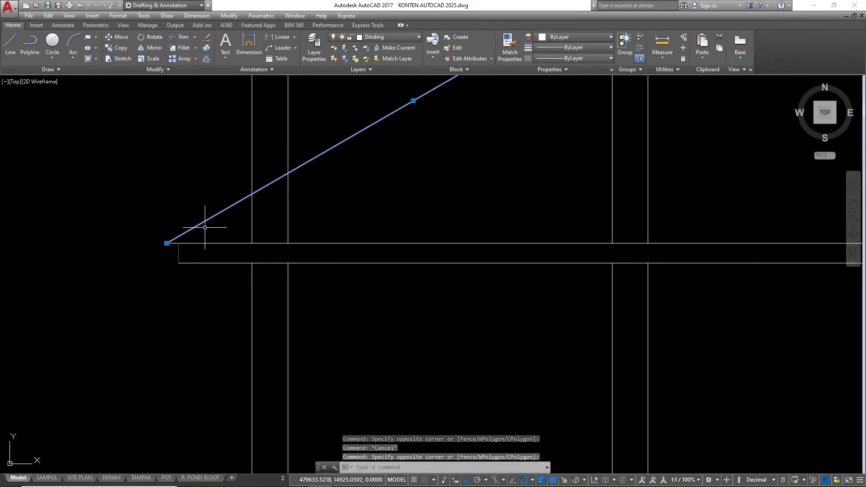
pyautogui.click(180, 248)
pyautogui.click(210, 252)
pyautogui.scroll(-2, 210, 252)
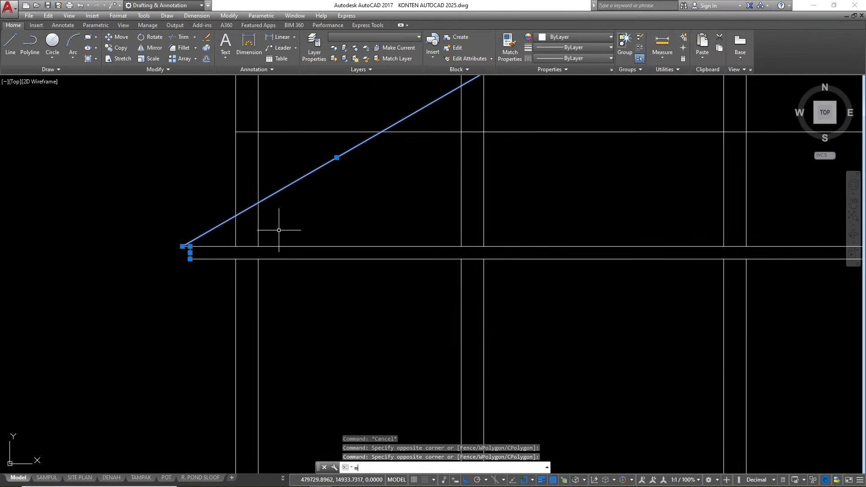
pyautogui.scroll(-2, 380, 191)
pyautogui.press('Return')
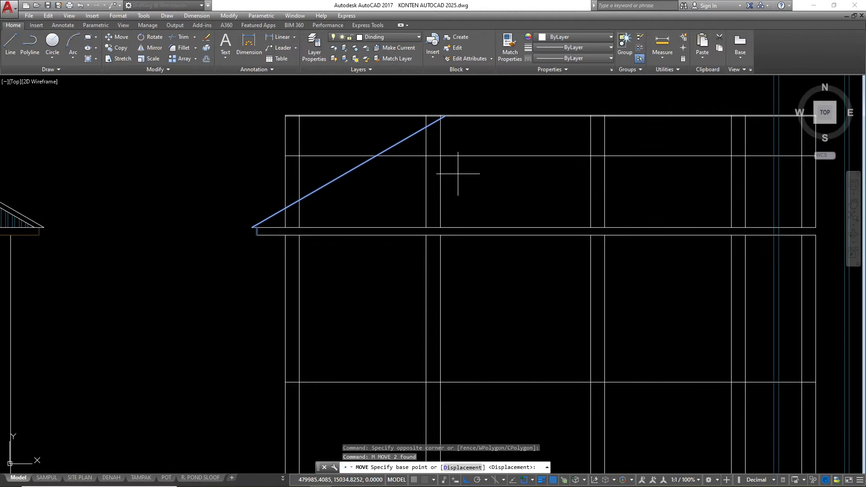
pyautogui.click(458, 174)
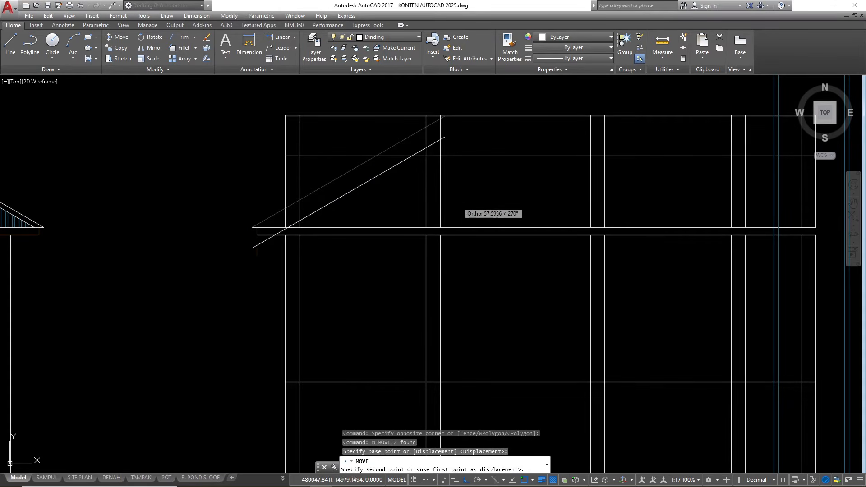
pyautogui.press('Escape')
# - Mirror the left sloping roof edge and its short vertical fascia line about a vertical axis, keeping the originals
pyautogui.scroll(3, 252, 230)
pyautogui.click(270, 211)
pyautogui.moveTo(270, 212); pyautogui.dragTo(253, 234)
pyautogui.scroll(-2, 253, 233)
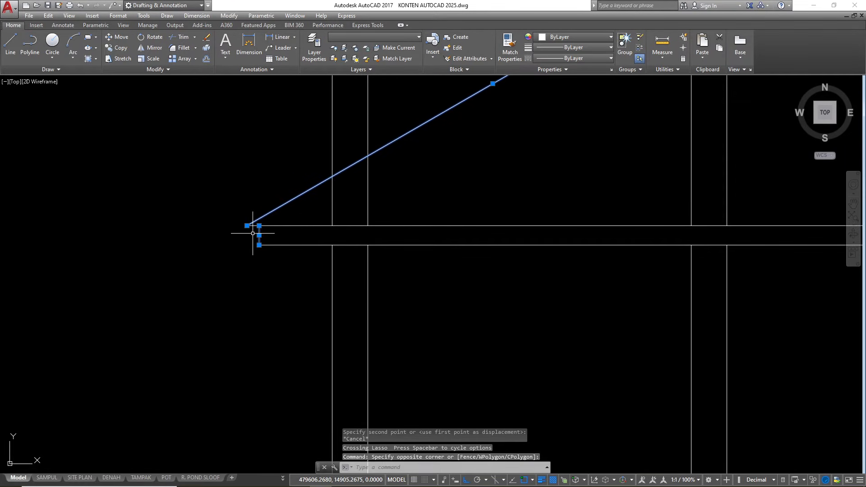
pyautogui.write('mi')
pyautogui.press('Return')
pyautogui.click(502, 188)
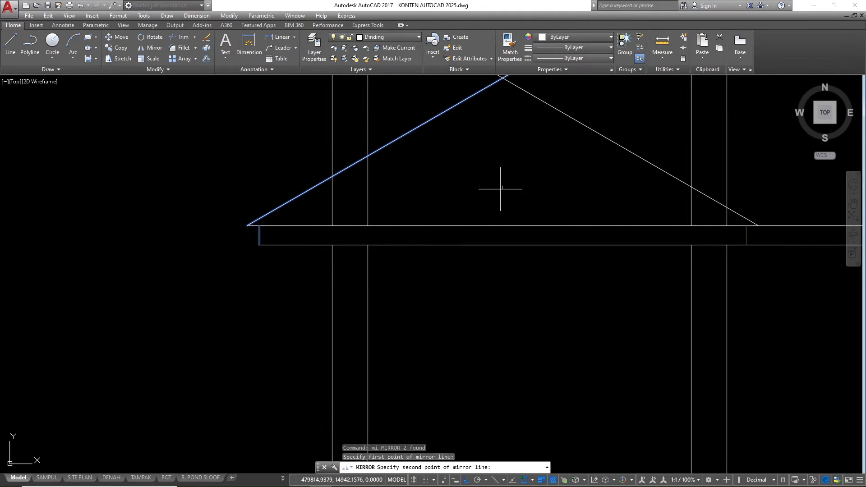
pyautogui.click(489, 297)
pyautogui.press('Return')
# - Copy the mirrored roof edge and short fascia line to both pairs of vertical construction lines at the side elevation's right end
pyautogui.scroll(-4, 558, 253)
pyautogui.scroll(4, 558, 253)
pyautogui.scroll(2, 555, 248)
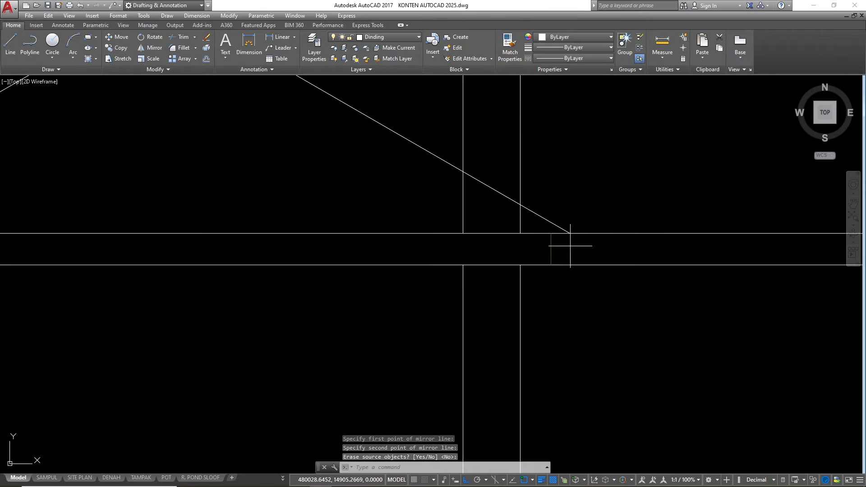
pyautogui.click(554, 241)
pyautogui.click(532, 223)
pyautogui.click(533, 215)
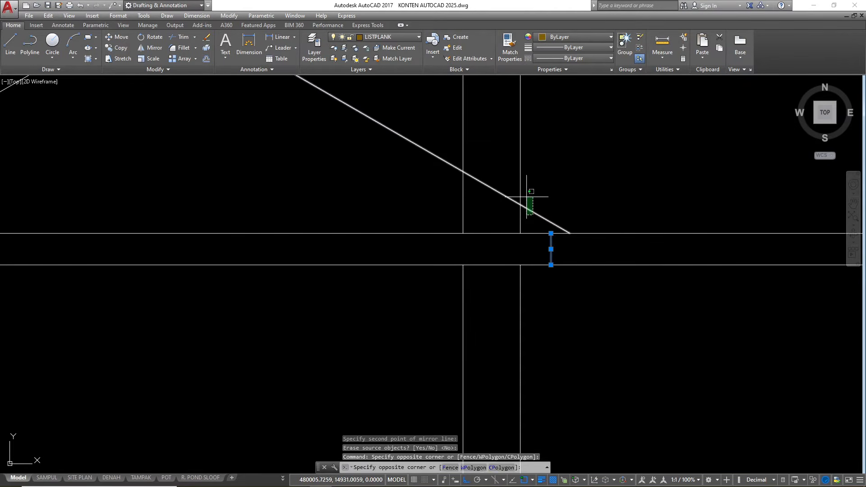
pyautogui.click(531, 199)
pyautogui.write('c')
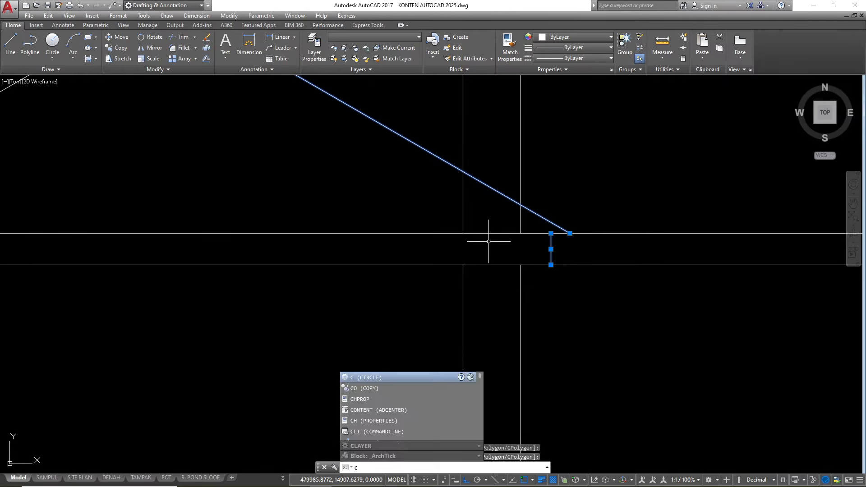
pyautogui.write('o')
pyautogui.press('Return')
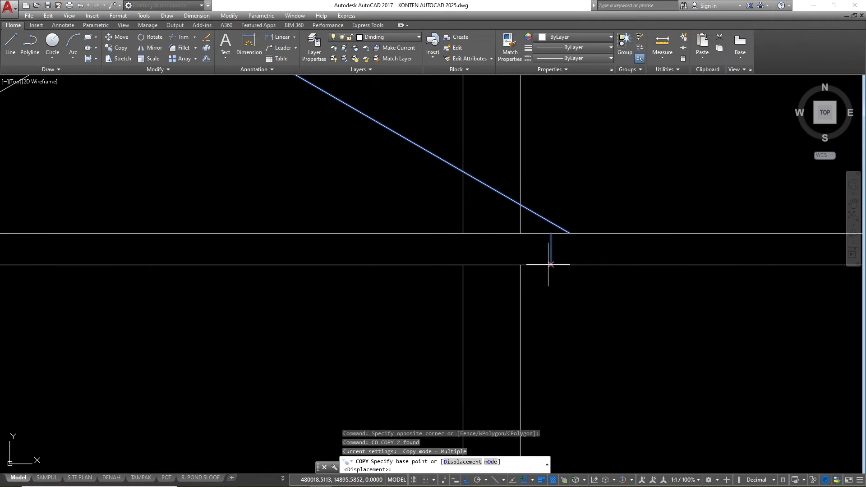
pyautogui.click(550, 265)
pyautogui.scroll(-6, 496, 253)
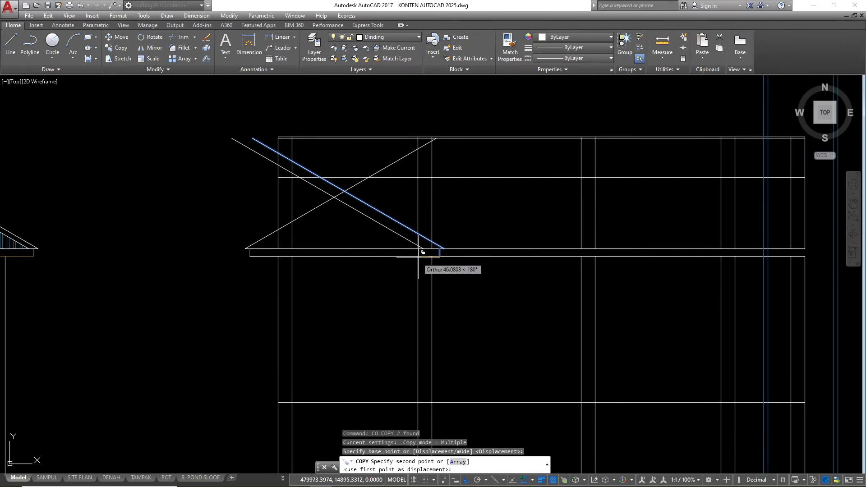
pyautogui.scroll(-2, 396, 245)
pyautogui.scroll(6, 649, 247)
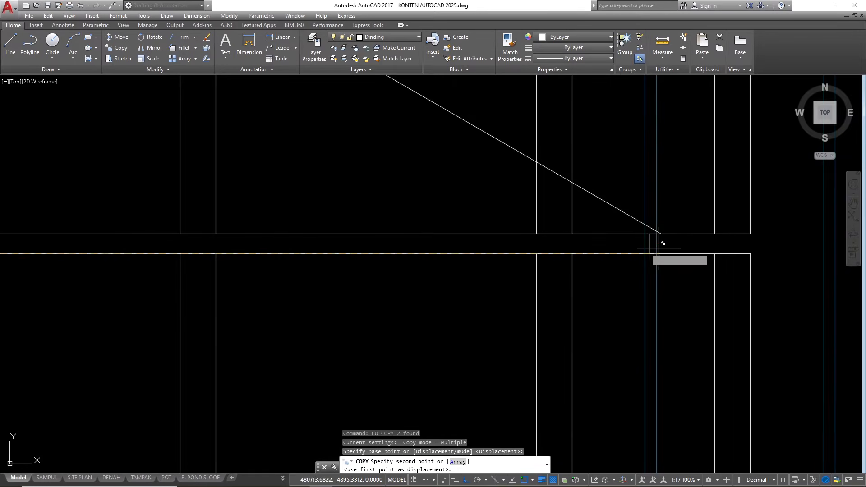
pyautogui.click(644, 248)
pyautogui.scroll(-2, 433, 230)
pyautogui.scroll(-2, 450, 230)
pyautogui.scroll(3, 596, 239)
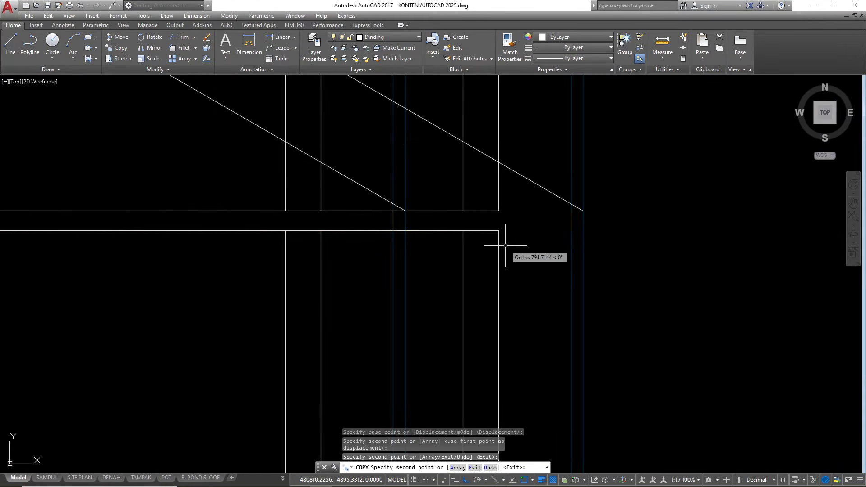
pyautogui.press('Escape')
# - Erase both pairs of vertical roof construction lines at the side elevation's right end
pyautogui.click(614, 287)
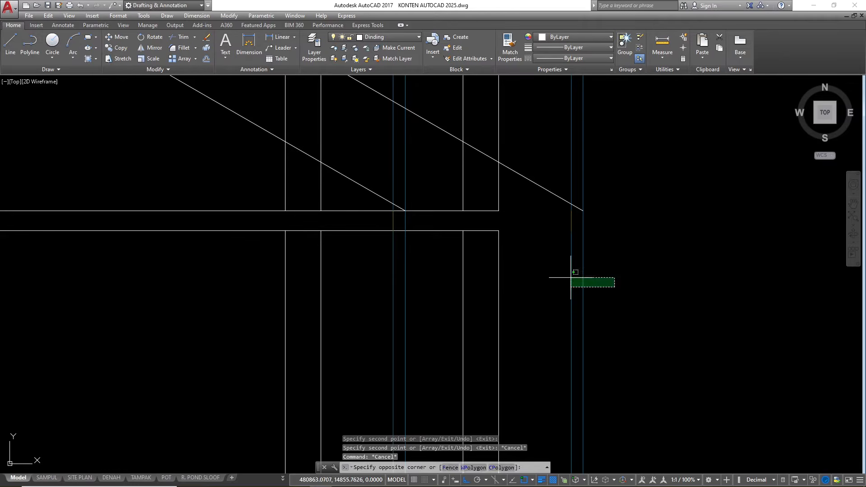
pyautogui.click(563, 276)
pyautogui.write('e')
pyautogui.press('Return')
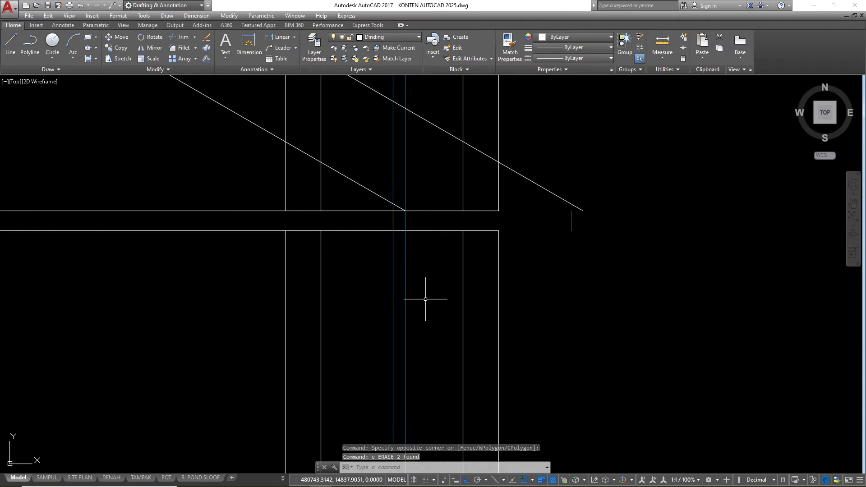
pyautogui.click(411, 305)
pyautogui.click(376, 296)
pyautogui.write('e')
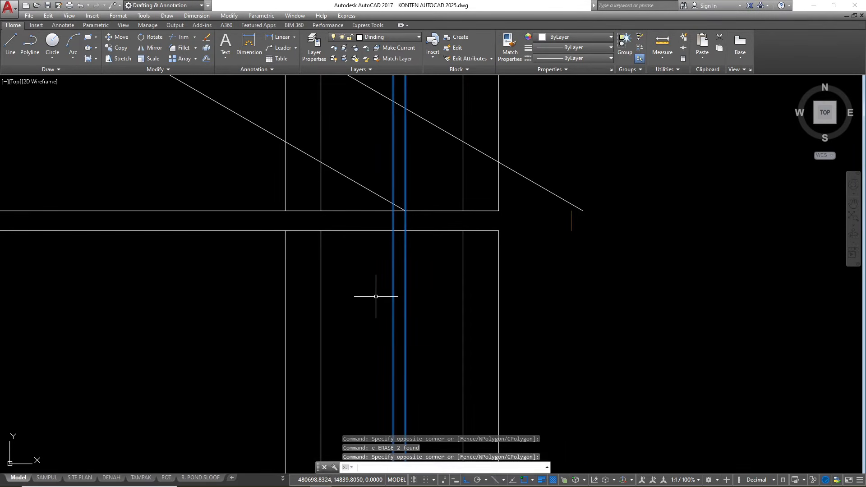
pyautogui.press('Return')
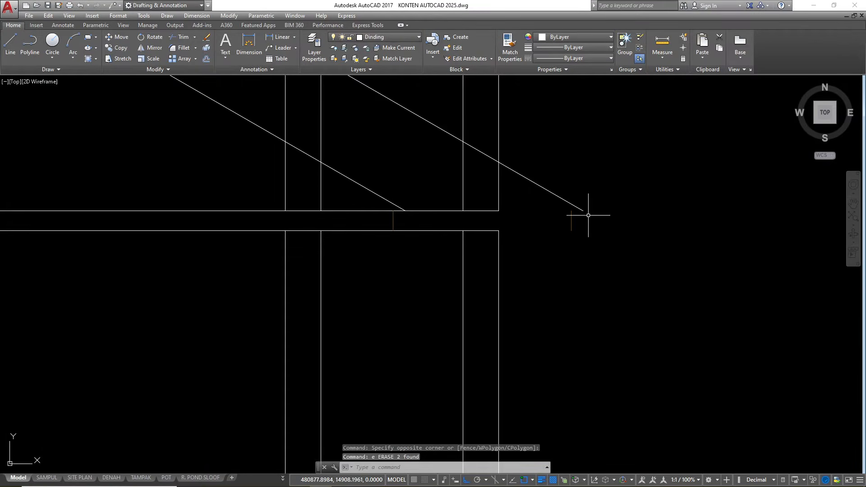
# - Extend the two horizontal fascia lines to the short vertical fascia line and roof edge tip at the right eave
pyautogui.click(580, 209)
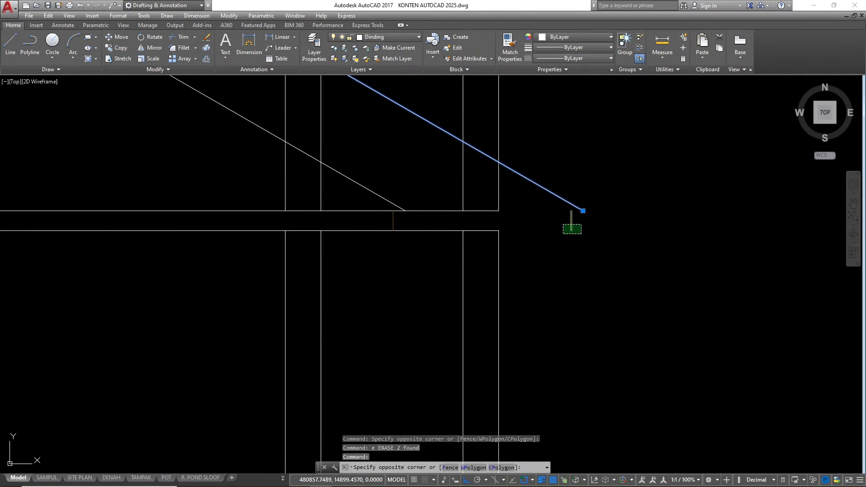
pyautogui.click(564, 225)
pyautogui.write('e')
pyautogui.press('Return')
pyautogui.write('ex')
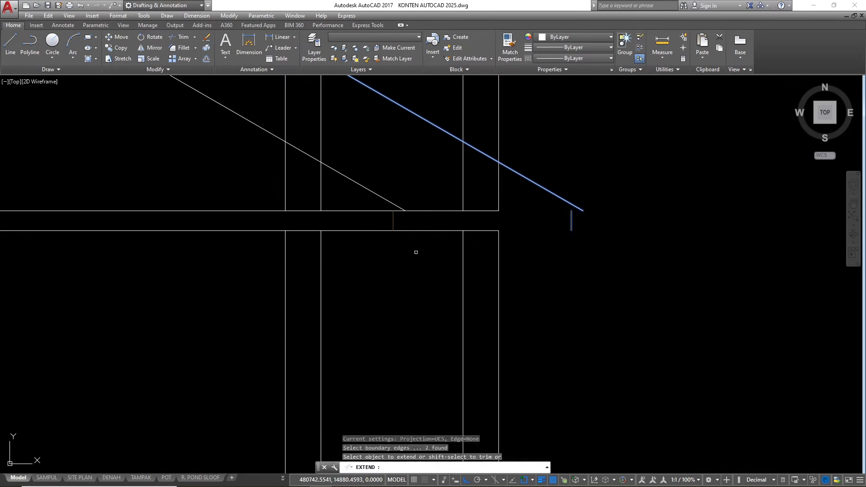
pyautogui.press('Return')
pyautogui.click(443, 258)
pyautogui.click(418, 168)
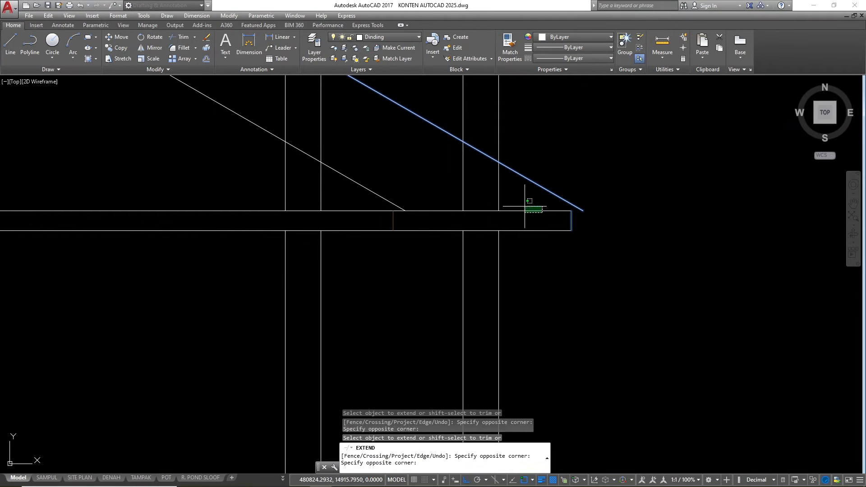
pyautogui.press('Escape')
# - Erase the line pairs of the two rightmost columns above the fascia within the side elevation's roof
pyautogui.scroll(-5, 595, 205)
pyautogui.scroll(2, 581, 216)
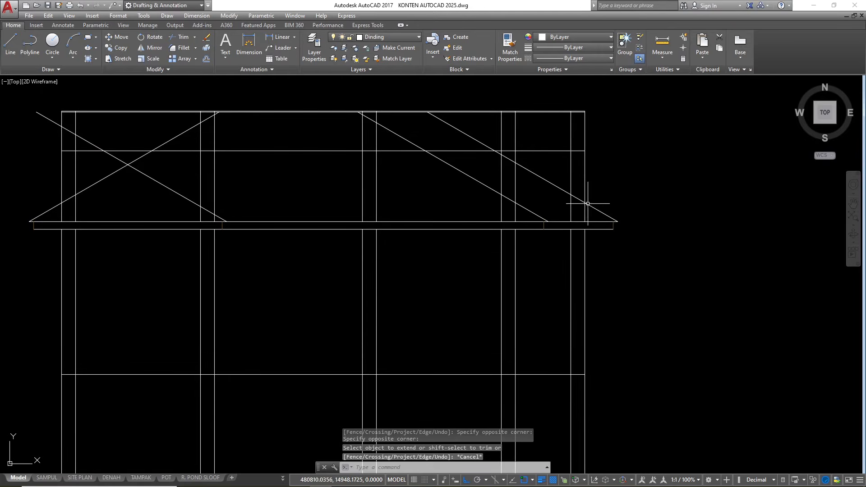
pyautogui.scroll(-2, 569, 202)
pyautogui.scroll(2, 541, 198)
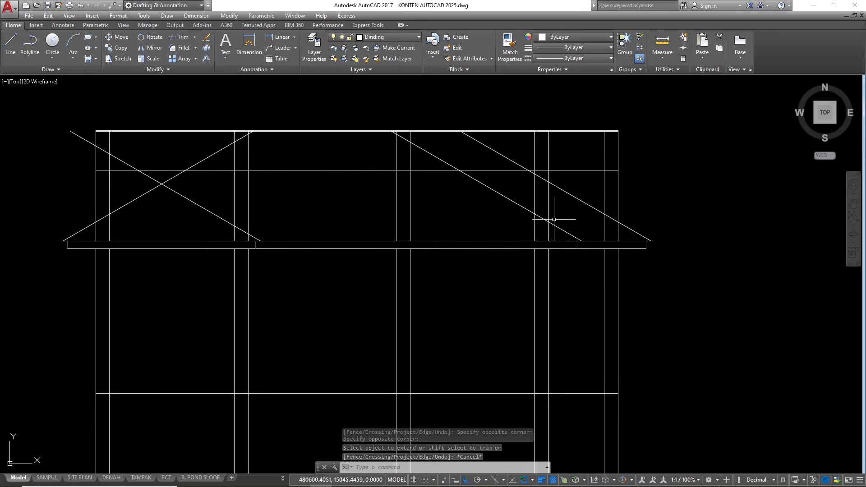
pyautogui.scroll(6, 554, 234)
pyautogui.click(553, 236)
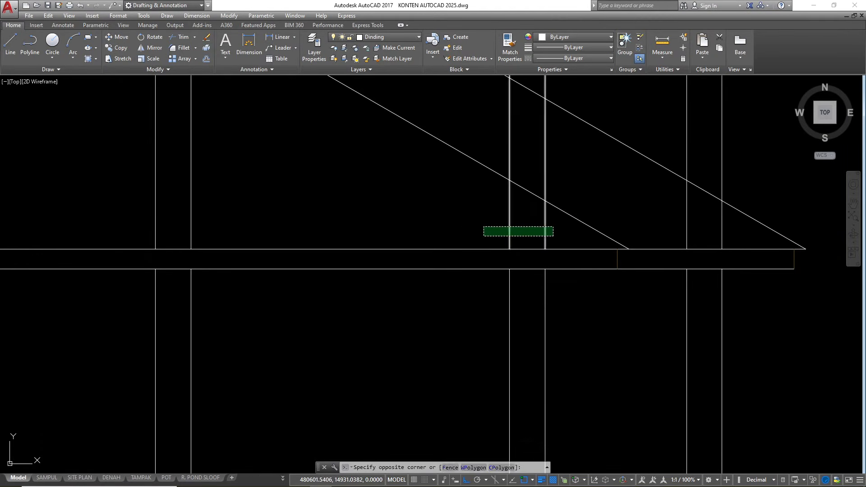
pyautogui.click(481, 227)
pyautogui.write('e')
pyautogui.press('Return')
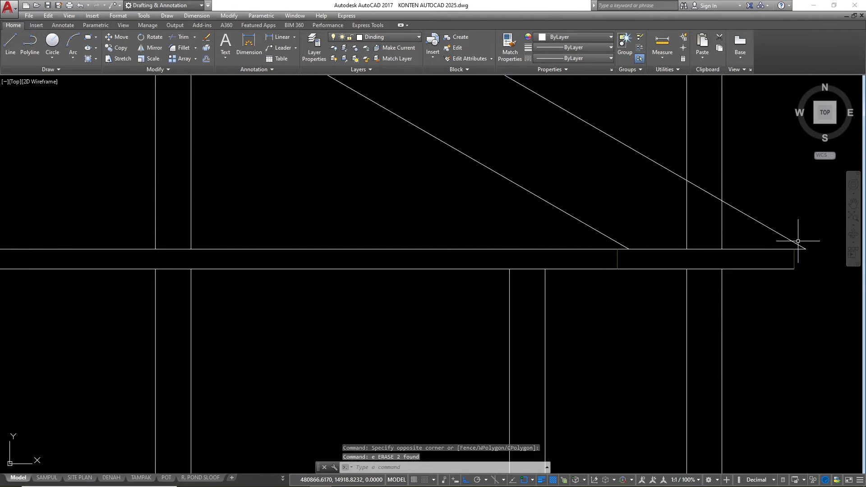
pyautogui.click(724, 233)
pyautogui.click(675, 235)
pyautogui.press('Return')
# - Erase the two middle column line pairs above the fascia together with the mirrored roof edge crossing the left slope
pyautogui.scroll(-3, 685, 251)
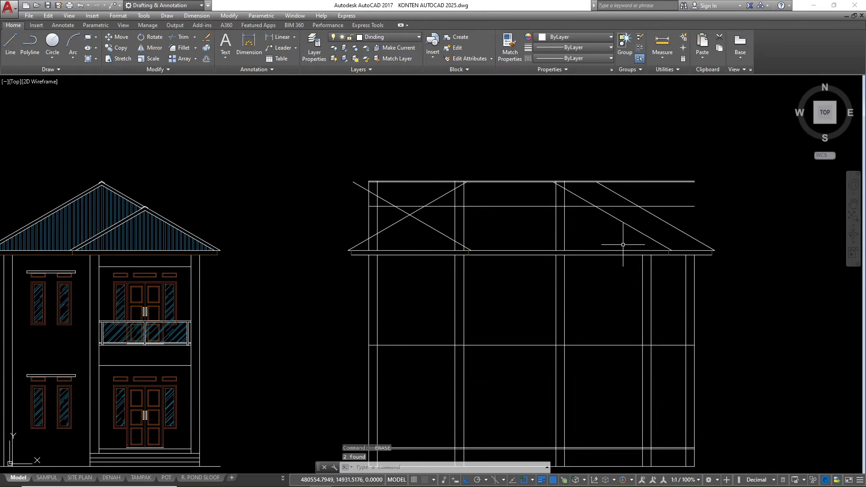
pyautogui.click(577, 232)
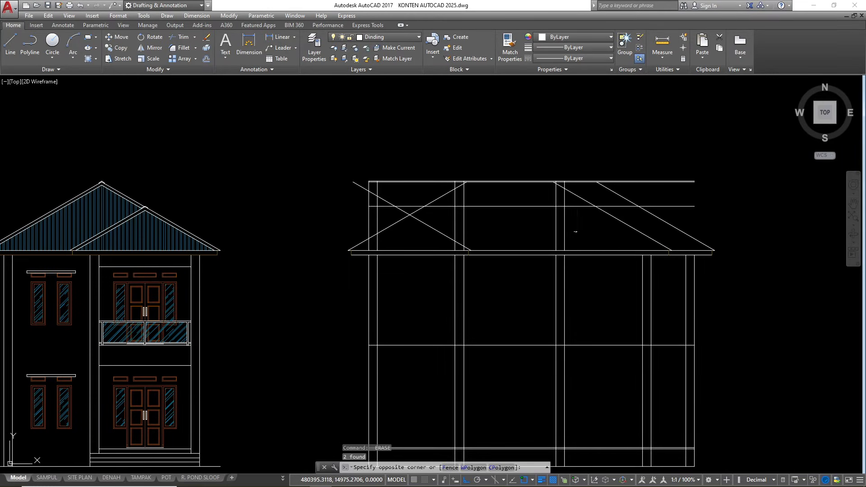
pyautogui.click(419, 223)
pyautogui.write('e')
pyautogui.press('Return')
# - Erase the leftover short vertical fascia line beside the second column from the left
pyautogui.scroll(2, 461, 250)
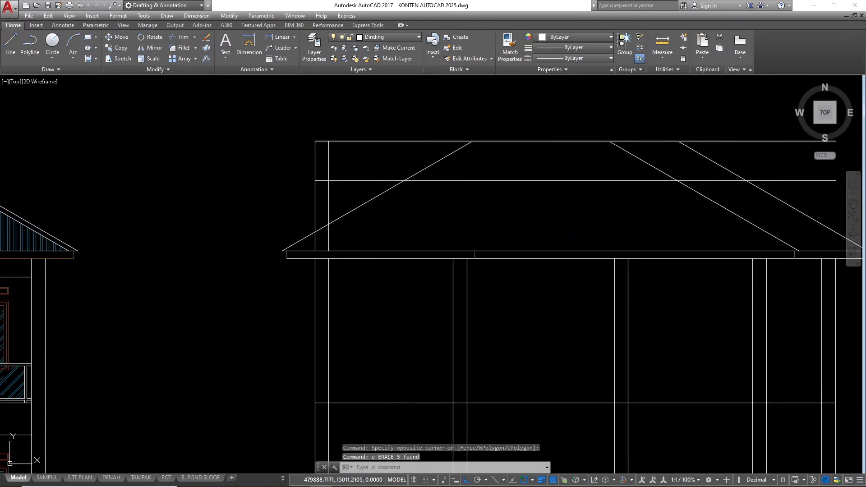
pyautogui.click(474, 245)
pyautogui.click(509, 292)
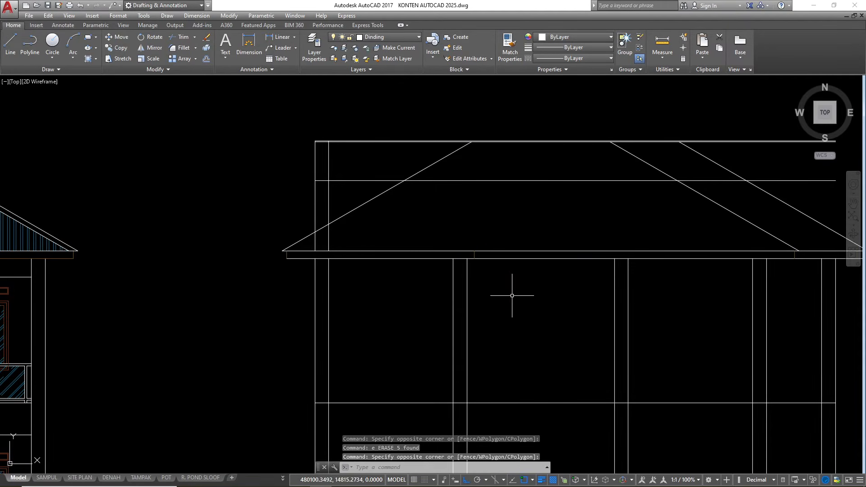
pyautogui.click(463, 245)
pyautogui.click(499, 285)
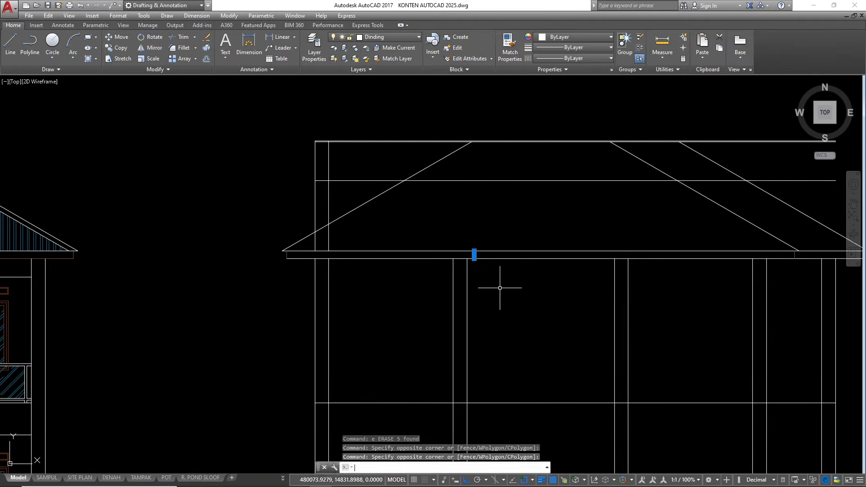
pyautogui.press('Delete')
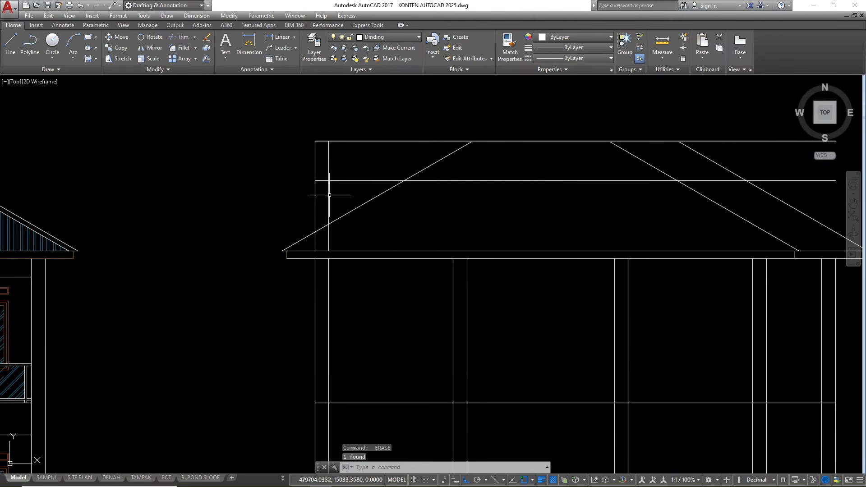
# - Erase the leftmost column's two vertical lines above the fascia
pyautogui.click(335, 196)
pyautogui.click(274, 191)
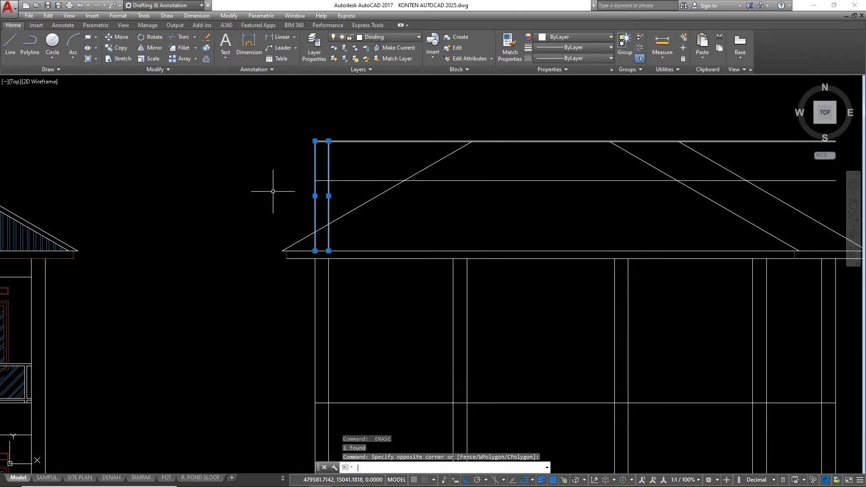
pyautogui.write('e')
pyautogui.press('Return')
# - Offset the lower ridge line downward and the outer right roof slope inward, both by 10
pyautogui.scroll(-2, 273, 191)
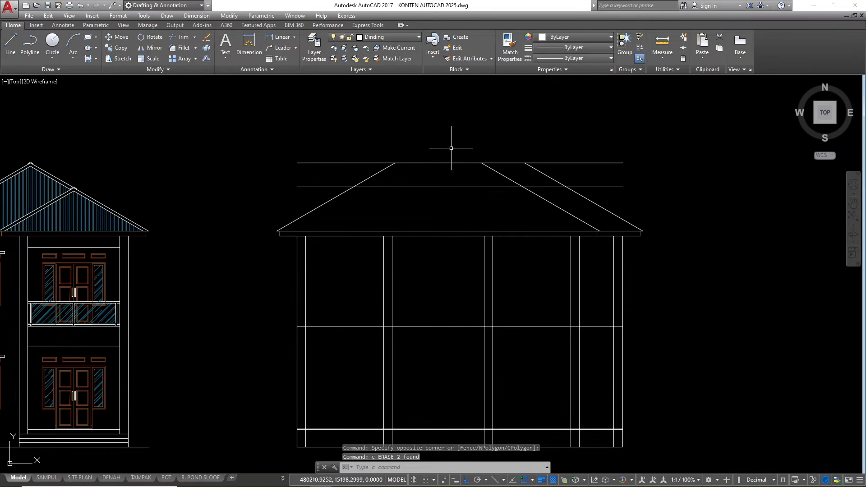
pyautogui.scroll(4, 568, 188)
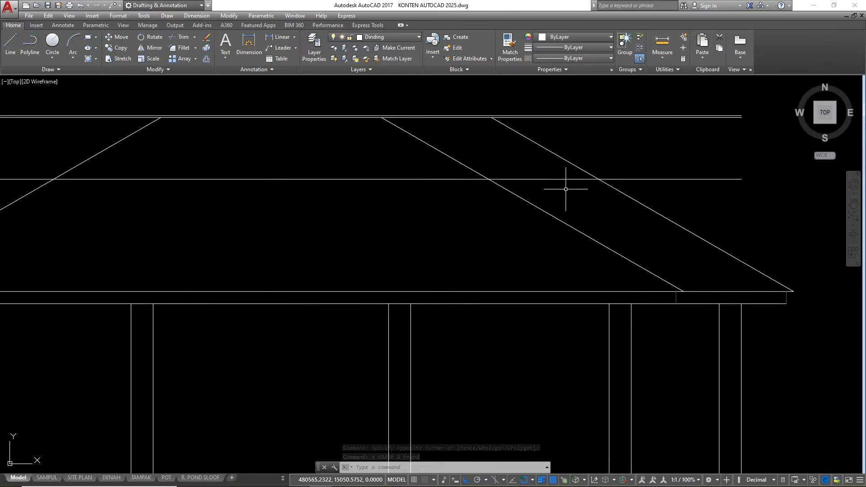
pyautogui.click(558, 179)
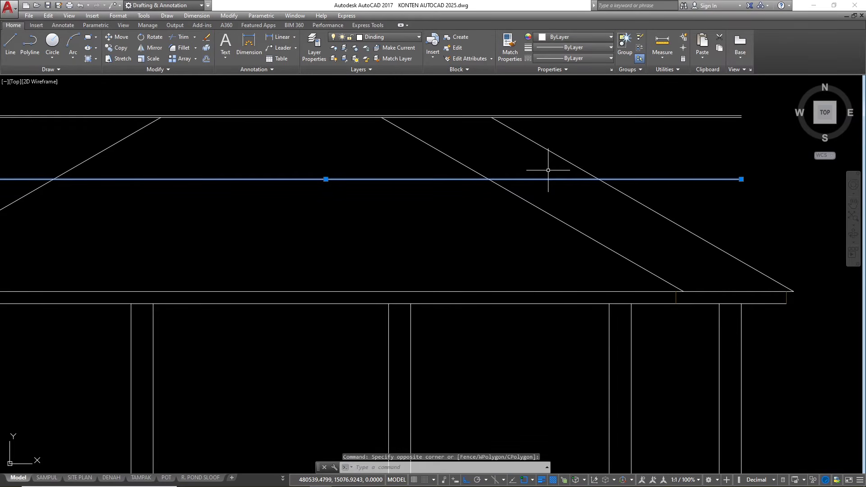
pyautogui.write('o')
pyautogui.press('Return')
pyautogui.write('10')
pyautogui.press('Return')
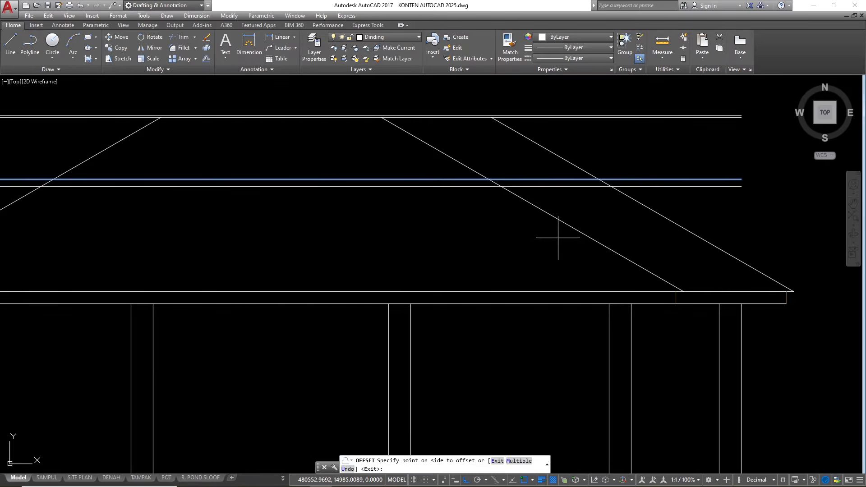
pyautogui.click(560, 246)
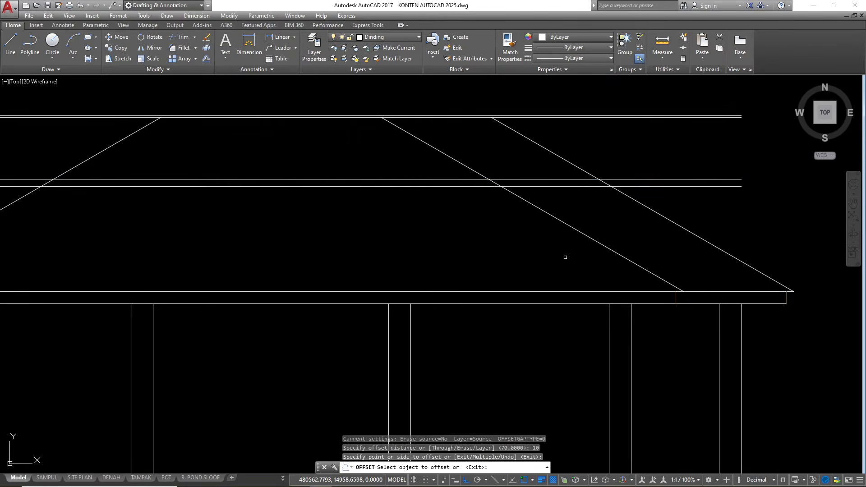
pyautogui.click(639, 203)
pyautogui.click(599, 232)
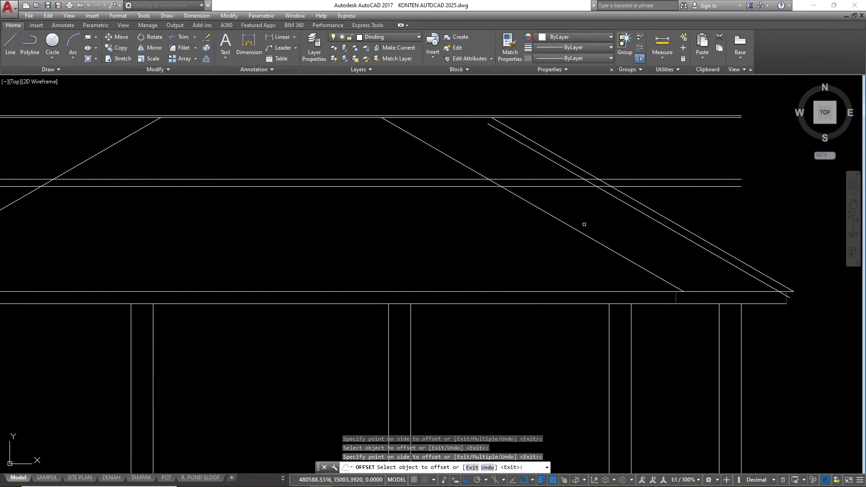
pyautogui.press('Escape')
# - Trim the right slope lines above the lower ridge and cut both lower ridge lines to the span between the two right-hand slopes
pyautogui.write('tr')
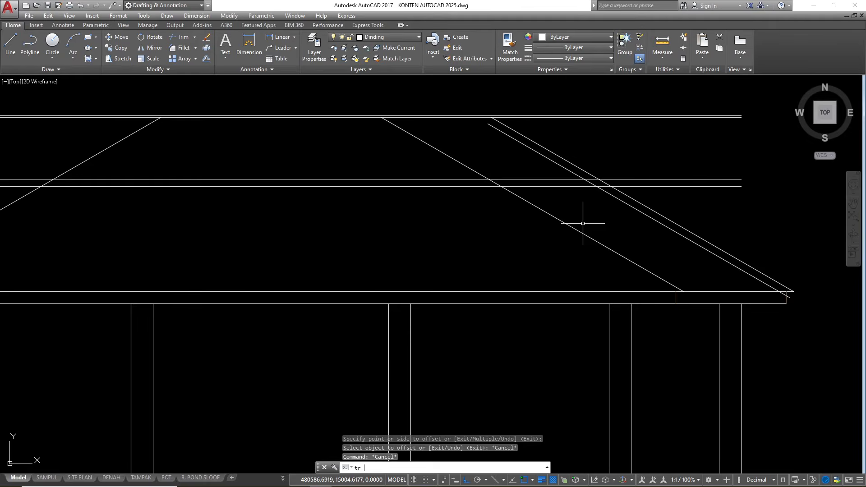
pyautogui.press('Return')
pyautogui.scroll(4, 559, 176)
pyautogui.press('Return')
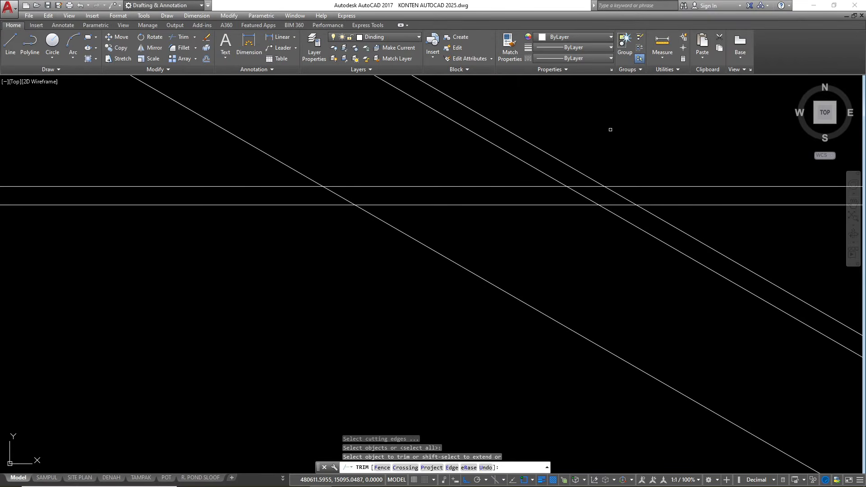
pyautogui.click(601, 154)
pyautogui.click(491, 141)
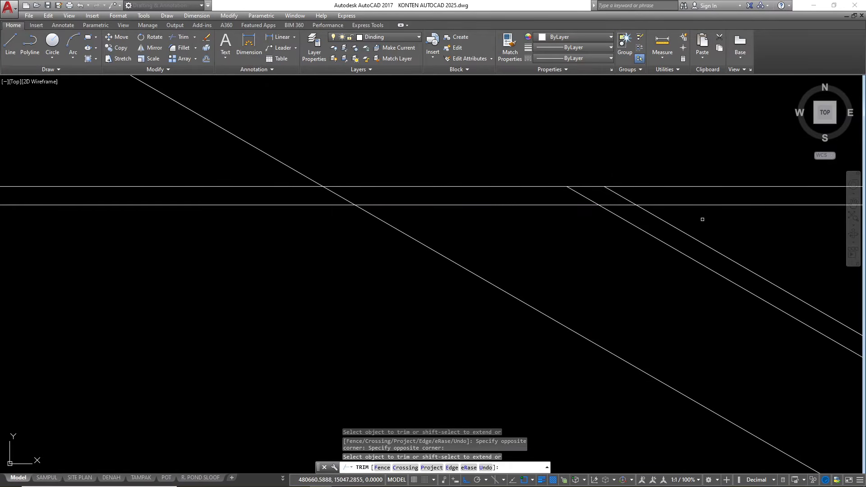
pyautogui.click(726, 223)
pyautogui.click(712, 174)
pyautogui.scroll(-2, 369, 248)
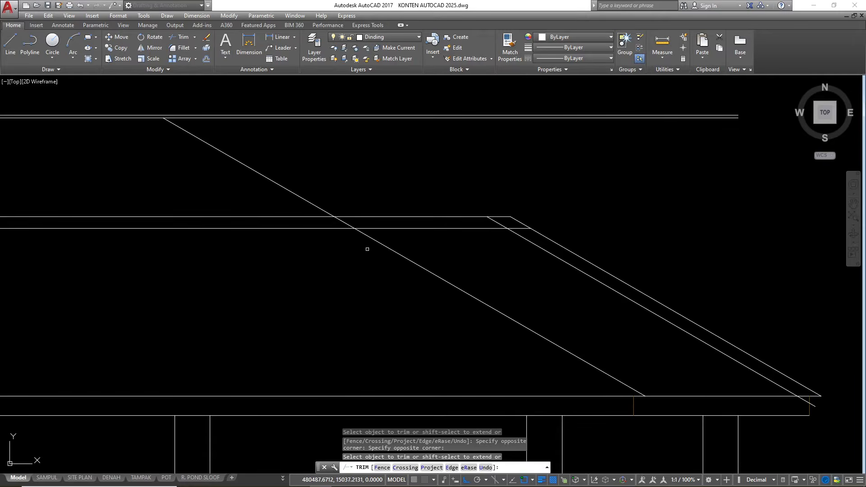
pyautogui.click(242, 203)
pyautogui.click(190, 273)
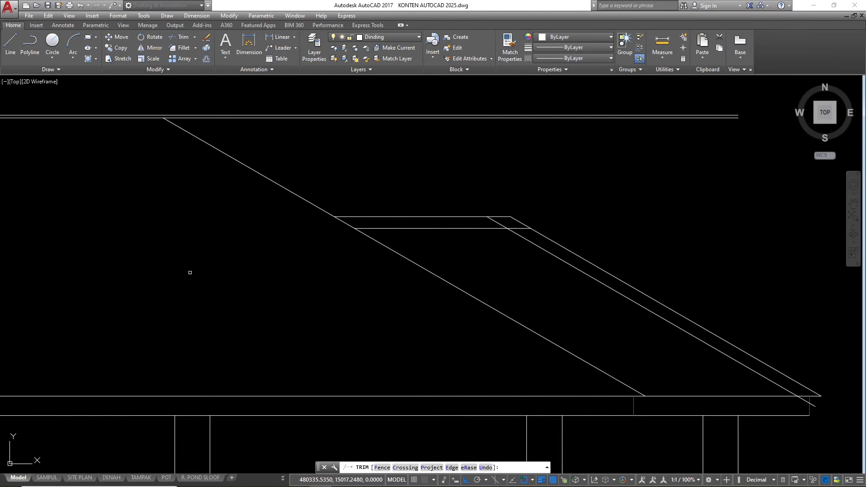
# - Clean up the lower roof by trimming the inner slope's overshoots at the fascia and ridge corner and erasing the leftover piece
pyautogui.click(803, 401)
pyautogui.scroll(2, 497, 223)
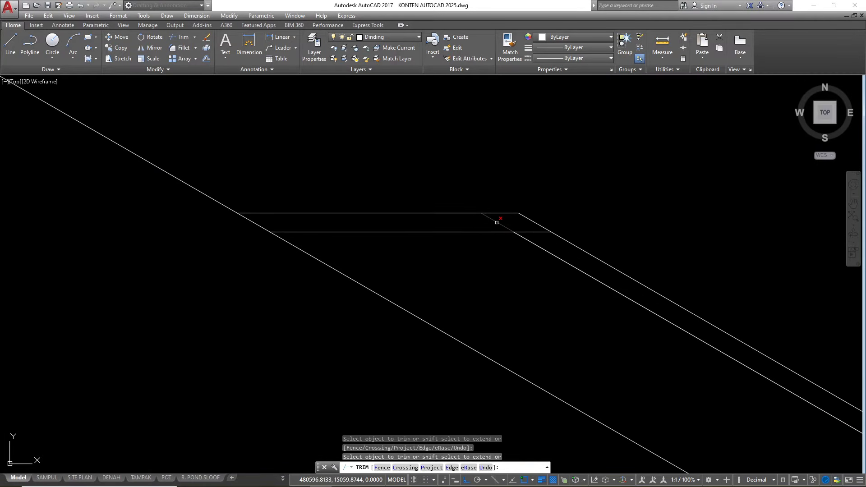
pyautogui.scroll(-2, 518, 229)
pyautogui.click(464, 245)
pyautogui.scroll(2, 545, 294)
pyautogui.scroll(2, 566, 271)
pyautogui.press('Escape')
pyautogui.click(572, 264)
pyautogui.write('e')
pyautogui.press('Return')
pyautogui.scroll(-4, 581, 269)
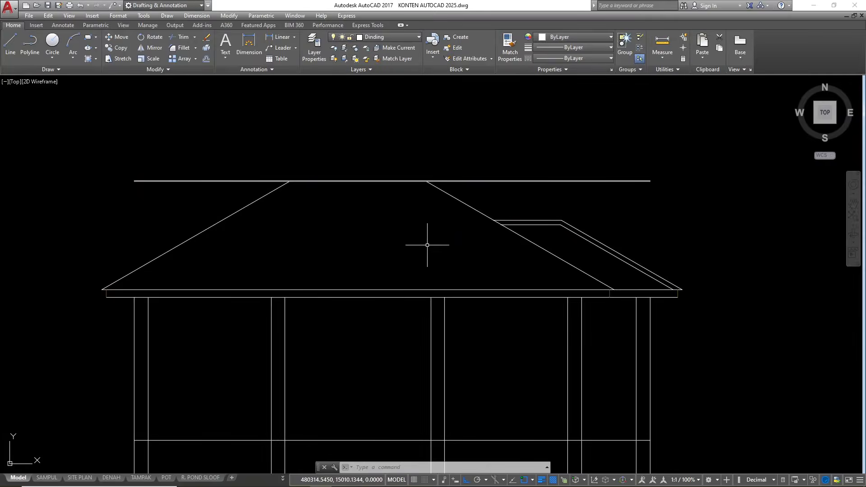
# - Place a vertical construction line through the left end of the ridge in the roof plan below the side elevation
pyautogui.write('xl')
pyautogui.press('Return')
pyautogui.scroll(-5, 423, 244)
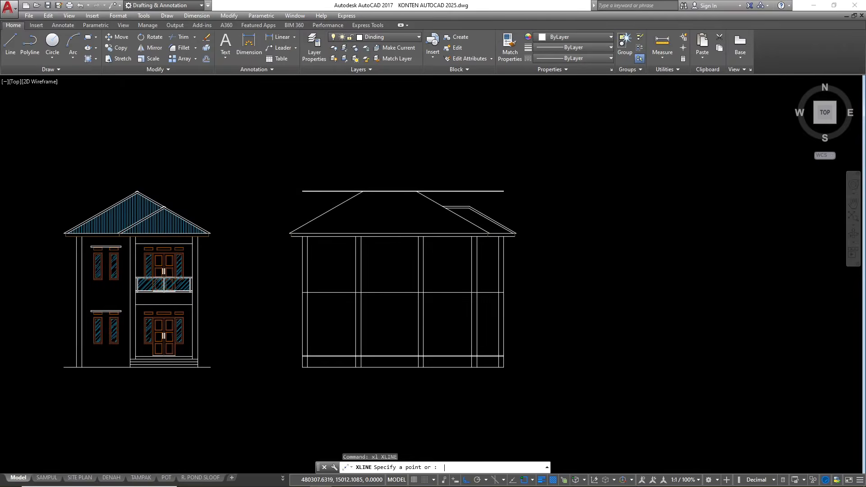
pyautogui.write('v')
pyautogui.press('Return')
pyautogui.scroll(-3, 396, 239)
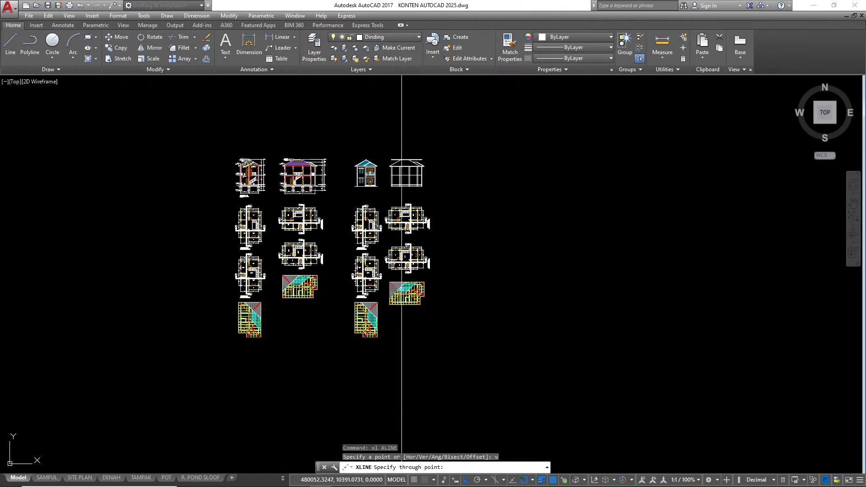
pyautogui.scroll(10, 400, 293)
pyautogui.scroll(5, 395, 296)
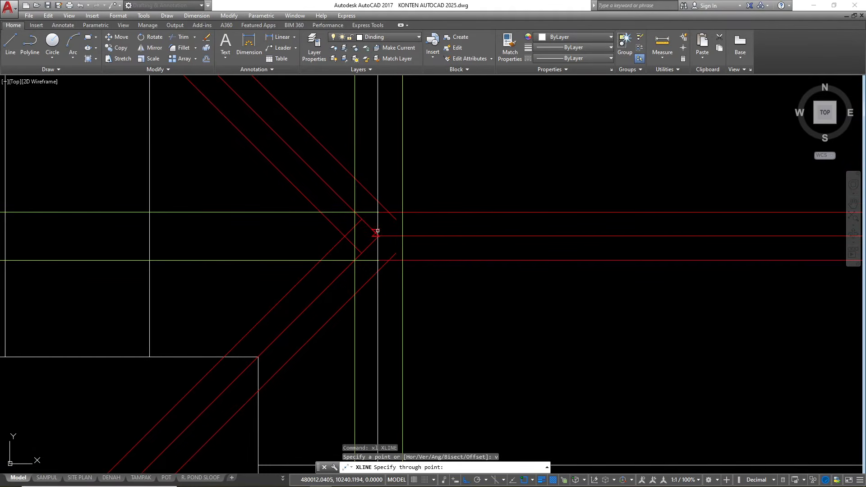
pyautogui.click(378, 236)
# - Add a second vertical construction line through the right end of the ridge in the roof plan
pyautogui.scroll(-5, 194, 262)
pyautogui.scroll(2, 519, 261)
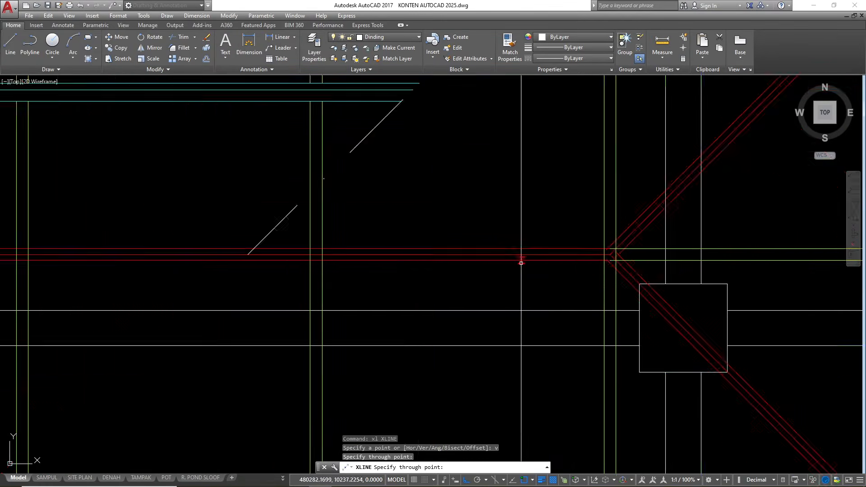
pyautogui.scroll(1, 606, 257)
pyautogui.click(601, 251)
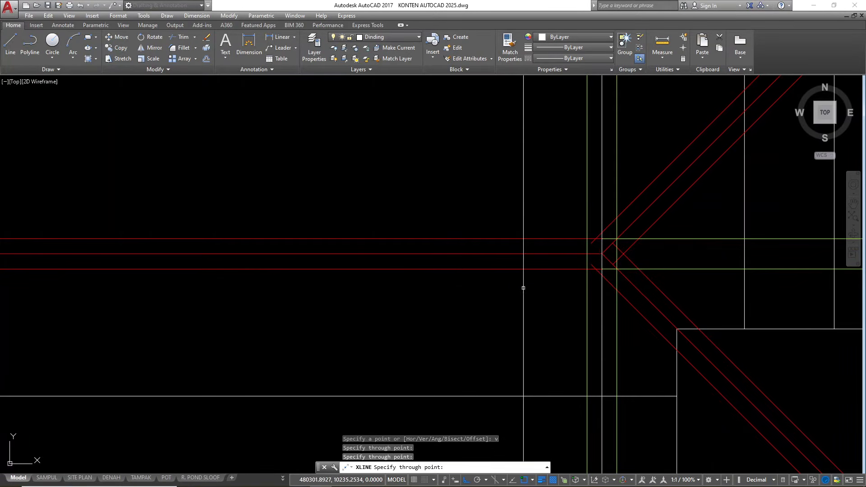
pyautogui.scroll(-4, 522, 286)
pyautogui.scroll(-8, 453, 252)
pyautogui.scroll(10, 455, 206)
pyautogui.press('Escape')
# - Trim the top ridge line beyond the right construction line and that construction line above and below the main ridge
pyautogui.scroll(9, 467, 214)
pyautogui.write('tr')
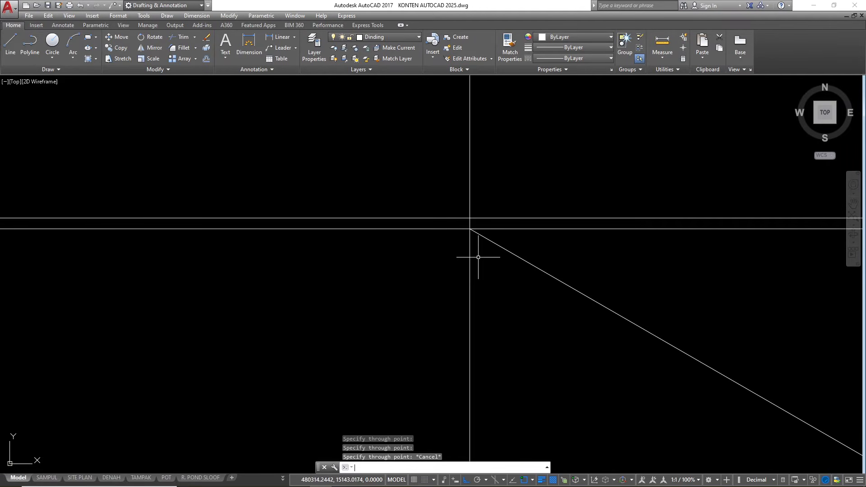
pyautogui.press('Return')
pyautogui.press('Return')
pyautogui.click(481, 221)
pyautogui.click(478, 215)
pyautogui.click(477, 213)
pyautogui.click(463, 191)
pyautogui.click(469, 252)
pyautogui.scroll(-7, 536, 249)
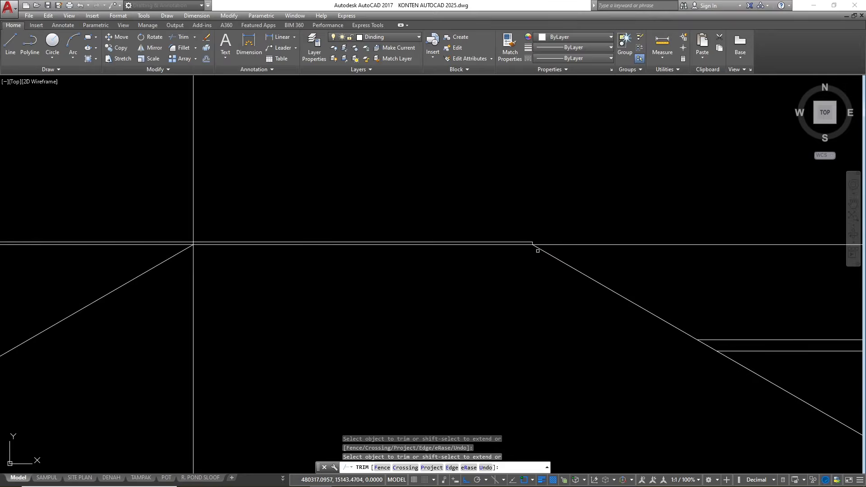
# - Trim both main ridge lines beyond the left construction line and remove that construction line's part above the ridge
pyautogui.scroll(6, 275, 246)
pyautogui.scroll(2, 326, 261)
pyautogui.scroll(2, 363, 245)
pyautogui.click(370, 231)
pyautogui.click(341, 208)
pyautogui.click(348, 252)
pyautogui.click(331, 223)
pyautogui.click(322, 260)
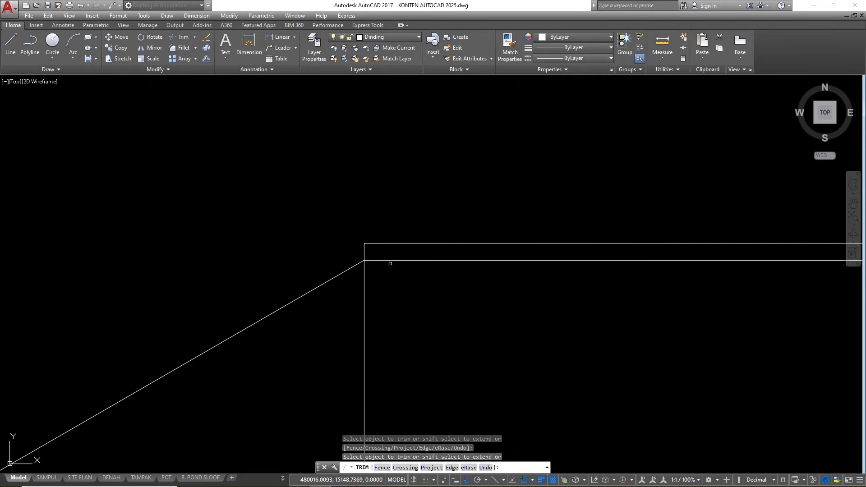
pyautogui.press('Escape')
# - Erase the lower of the two main ridge lines
pyautogui.scroll(-3, 222, 246)
pyautogui.click(265, 242)
pyautogui.write('e')
pyautogui.press('space')
# - Try to trim the left construction line below the upper end of the left roof slope
pyautogui.write('tr')
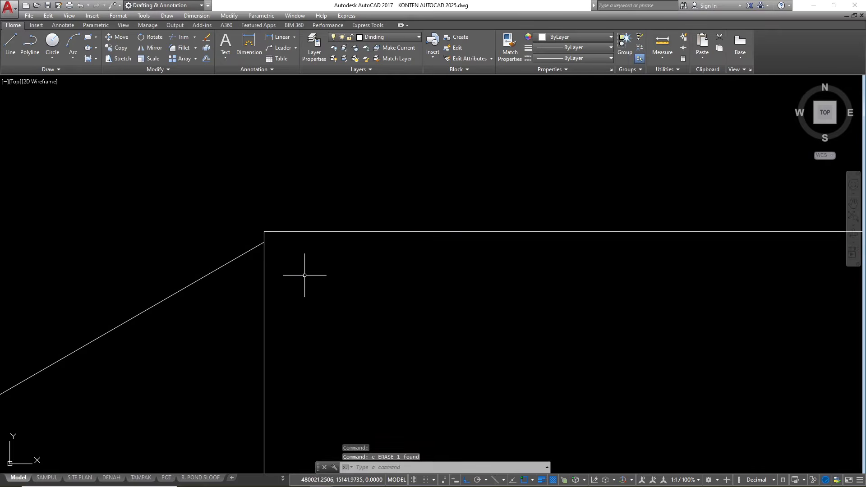
pyautogui.press('space')
pyautogui.press('space')
pyautogui.click(264, 270)
pyautogui.click(250, 262)
pyautogui.click(269, 283)
pyautogui.press('Escape')
pyautogui.write('tr')
pyautogui.press('space')
pyautogui.press('space')
pyautogui.click(274, 297)
pyautogui.click(247, 279)
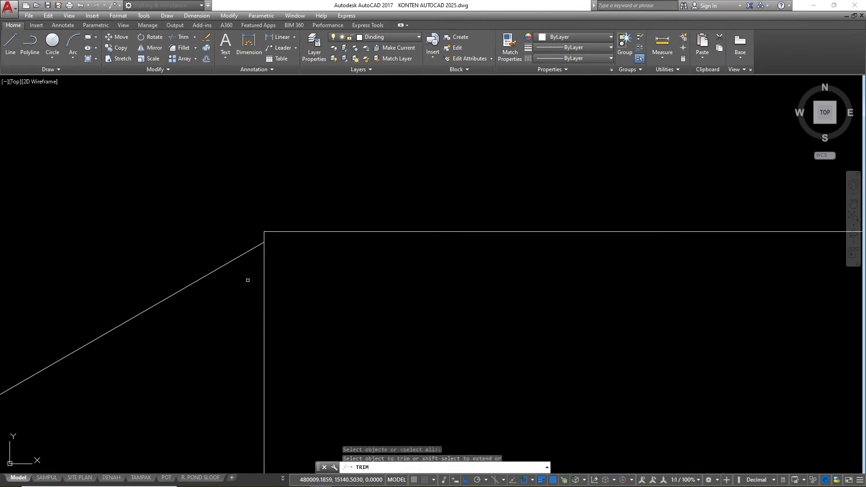
pyautogui.press('Escape')
pyautogui.press('Escape')
# - Try to extend the lines meeting at the left end of the main ridge
pyautogui.scroll(4, 264, 241)
pyautogui.press('Escape')
pyautogui.click(272, 278)
pyautogui.click(236, 276)
pyautogui.write('ex')
pyautogui.press('space')
pyautogui.click(238, 285)
pyautogui.click(189, 207)
pyautogui.scroll(-3, 212, 248)
pyautogui.press('Escape')
pyautogui.press('Escape')
pyautogui.press('Escape')
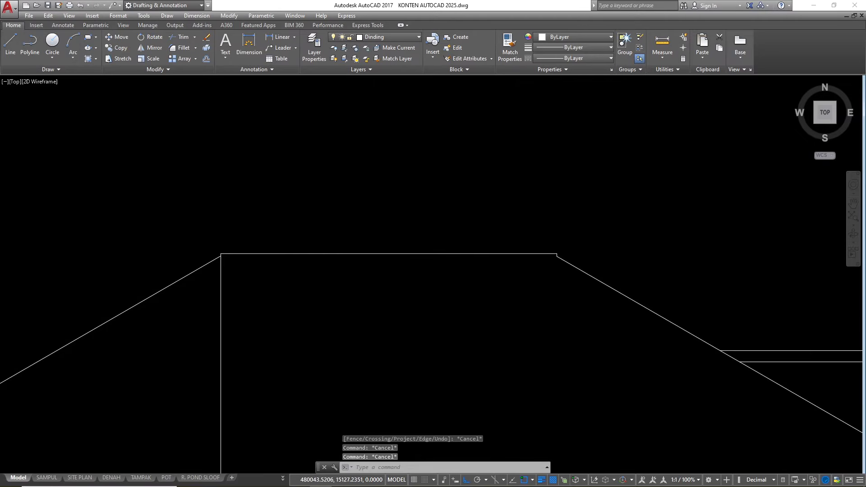
# - Trim away the left construction line below the point where the left slope meets the main ridge
pyautogui.scroll(2, 230, 281)
pyautogui.write('tr')
pyautogui.press('space')
pyautogui.click(228, 291)
pyautogui.click(193, 272)
pyautogui.press('Escape')
pyautogui.write('tr')
pyautogui.press('space')
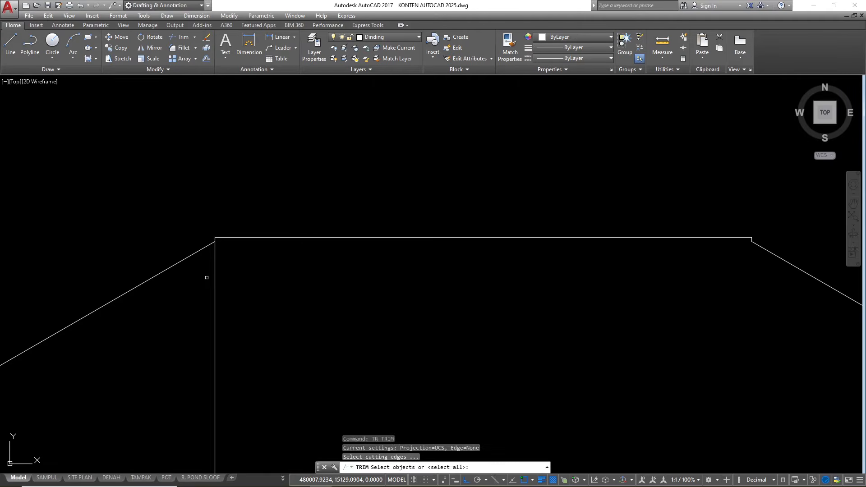
pyautogui.press('space')
pyautogui.click(235, 298)
pyautogui.click(201, 276)
pyautogui.scroll(-4, 264, 229)
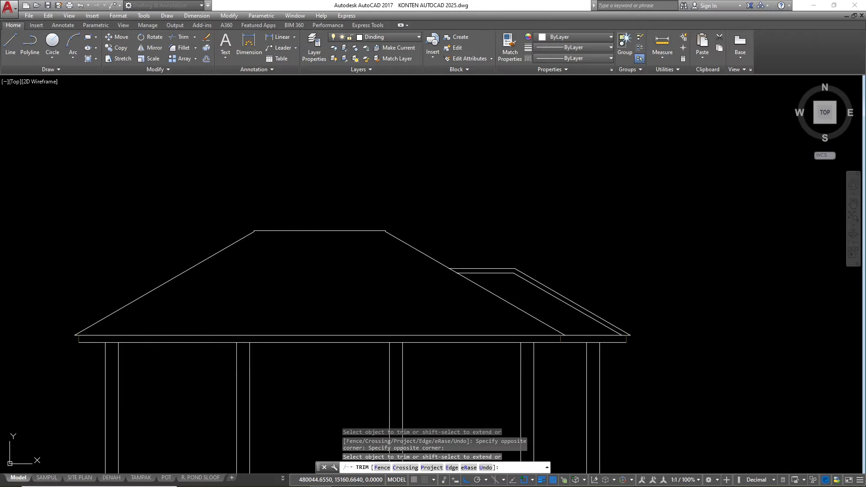
pyautogui.press('Escape')
pyautogui.press('Escape')
pyautogui.press('Escape')
# - Offset the main roof's right slope inward by 10
pyautogui.scroll(-4, 454, 231)
pyautogui.scroll(4, 445, 222)
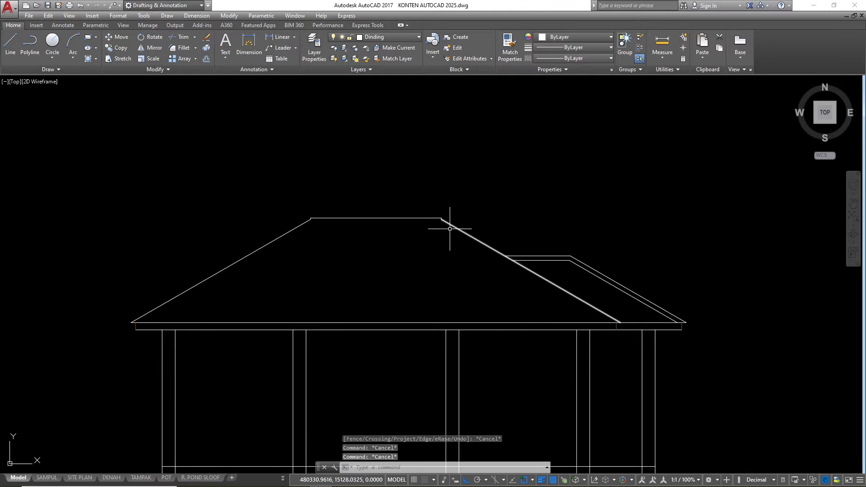
pyautogui.scroll(2, 450, 229)
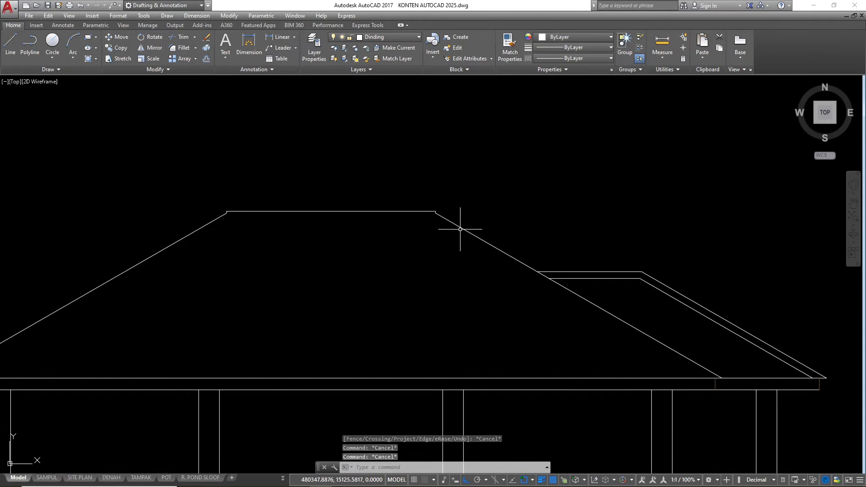
pyautogui.click(458, 222)
pyautogui.click(451, 212)
pyautogui.write('o')
pyautogui.press('Return')
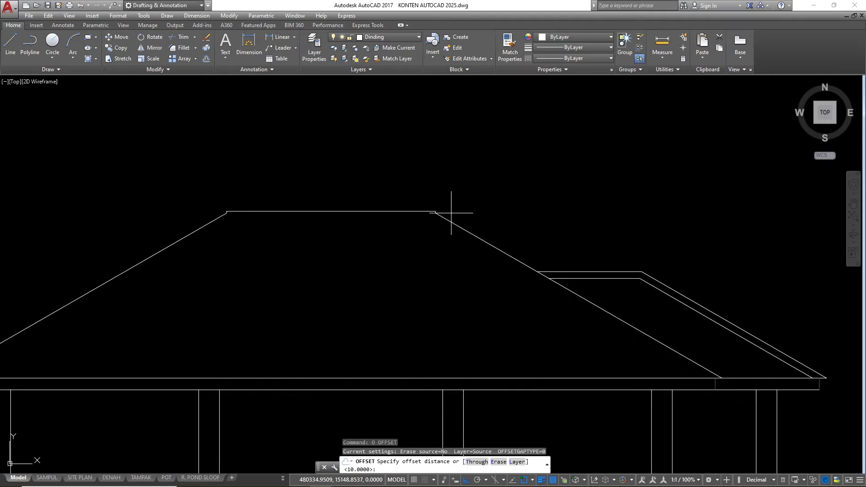
pyautogui.write('10')
pyautogui.press('Return')
pyautogui.click(449, 221)
pyautogui.click(367, 299)
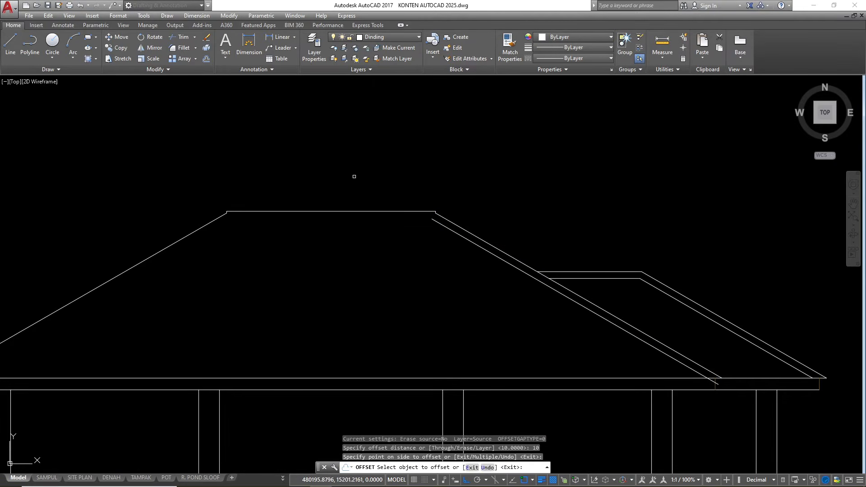
# - Offset the main ridge line downward and the left roof slope inward by the same distance of 10
pyautogui.click(353, 211)
pyautogui.click(237, 229)
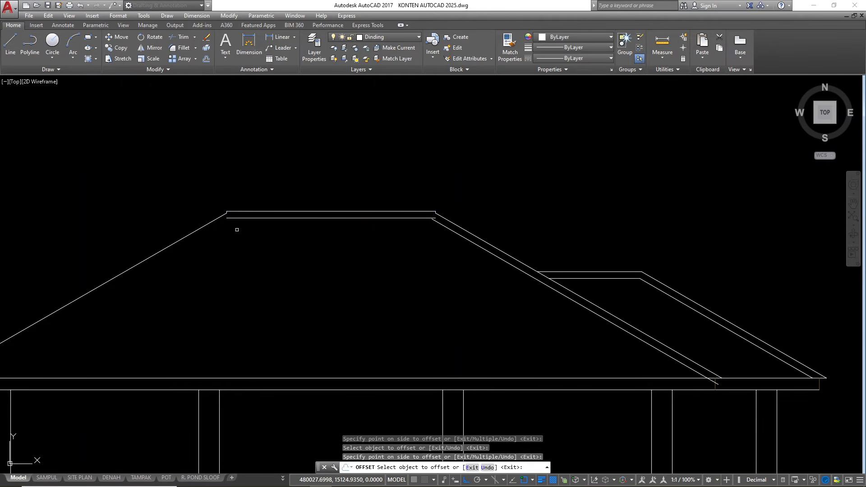
pyautogui.click(209, 223)
pyautogui.click(254, 276)
pyautogui.scroll(1, 220, 211)
pyautogui.press('Escape')
# - Fillet the inner left slope line with the inner ridge line at radius 0 to form a sharp corner
pyautogui.scroll(1, 212, 221)
pyautogui.scroll(-1, 272, 218)
pyautogui.moveTo(271, 219); pyautogui.dragTo(489, 224, button='middle')
pyautogui.scroll(3, 472, 228)
pyautogui.scroll(2, 476, 233)
pyautogui.write('f')
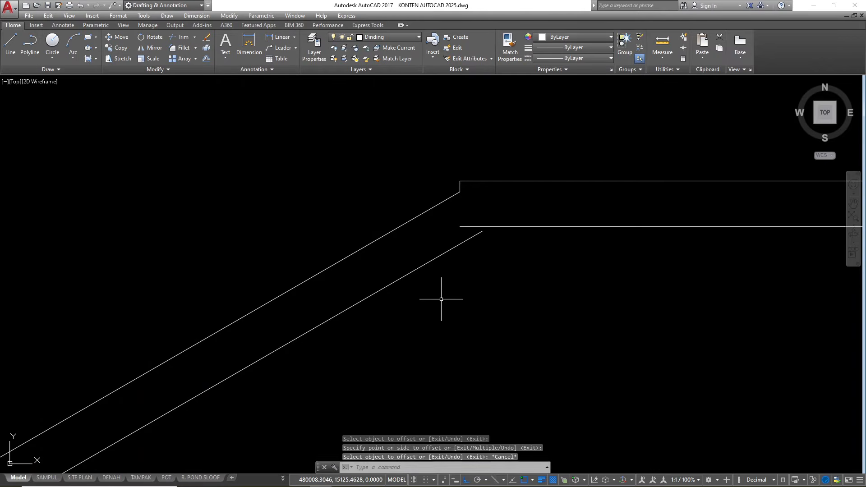
pyautogui.press('Return')
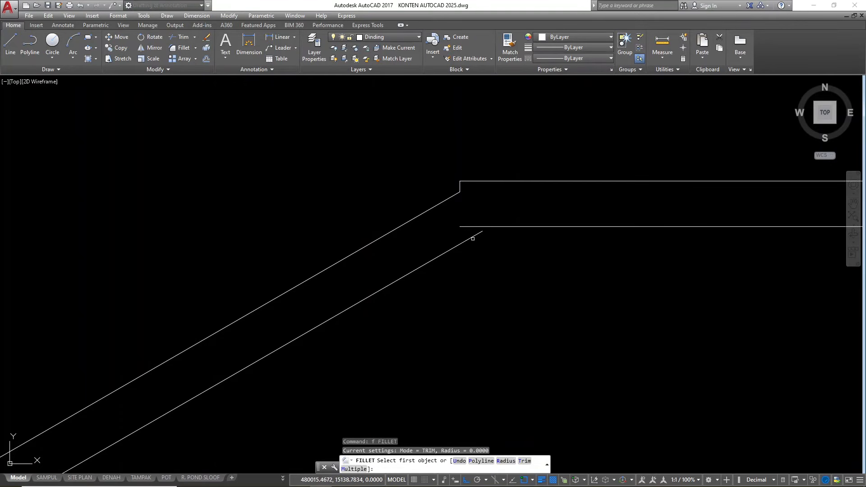
pyautogui.click(471, 237)
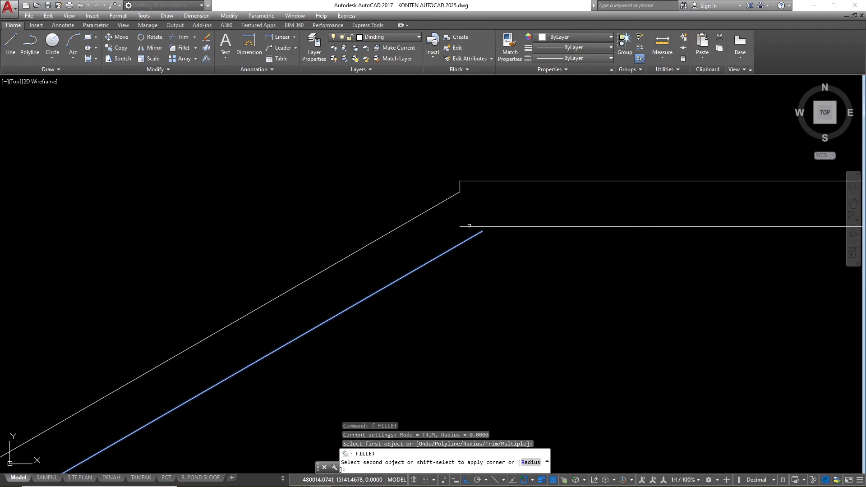
pyautogui.click(519, 227)
pyautogui.scroll(-5, 334, 242)
pyautogui.scroll(8, 439, 242)
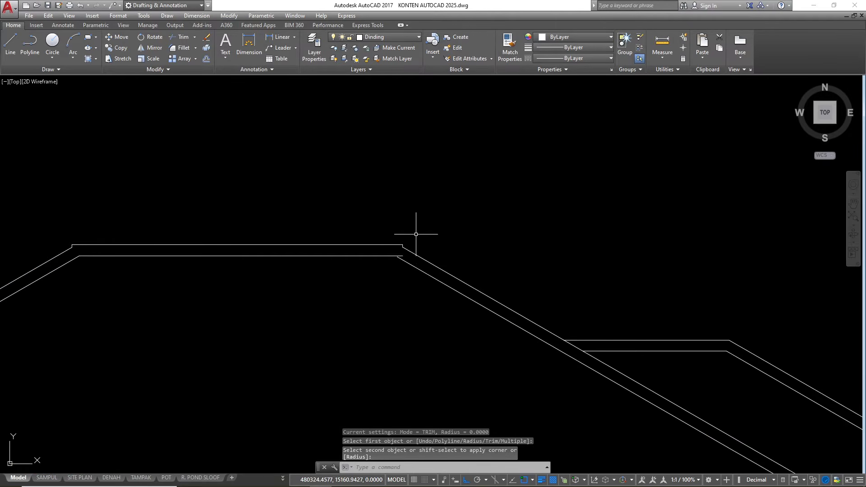
# - Fillet the inner right slope line with the inner ridge line of the main roof into a sharp corner at radius 0
pyautogui.press('Return')
pyautogui.scroll(4, 400, 255)
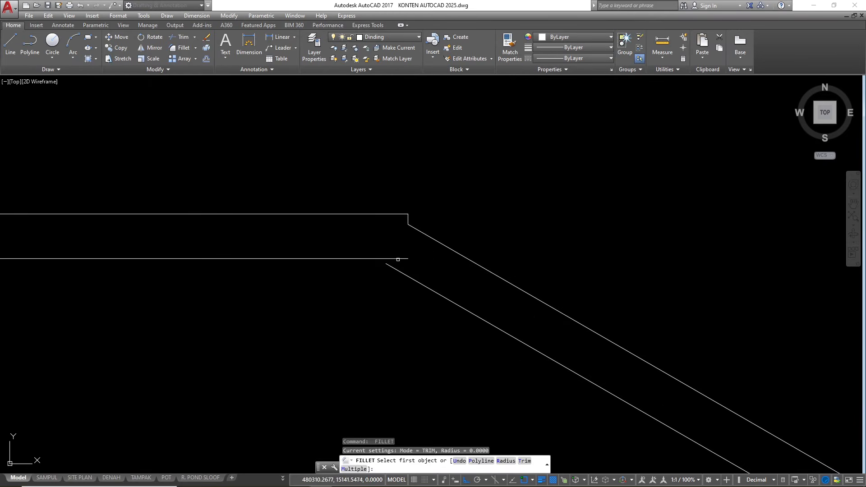
pyautogui.click(396, 269)
pyautogui.click(373, 259)
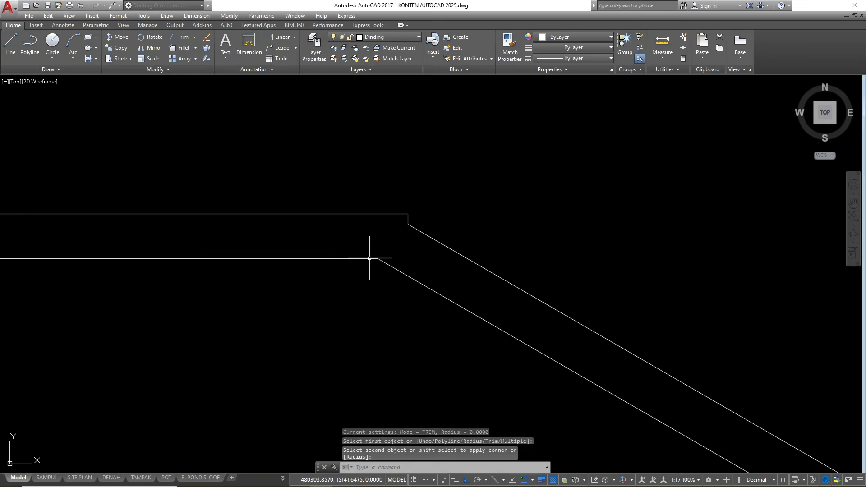
pyautogui.scroll(-8, 554, 228)
pyautogui.scroll(-6, 433, 189)
pyautogui.press('Escape')
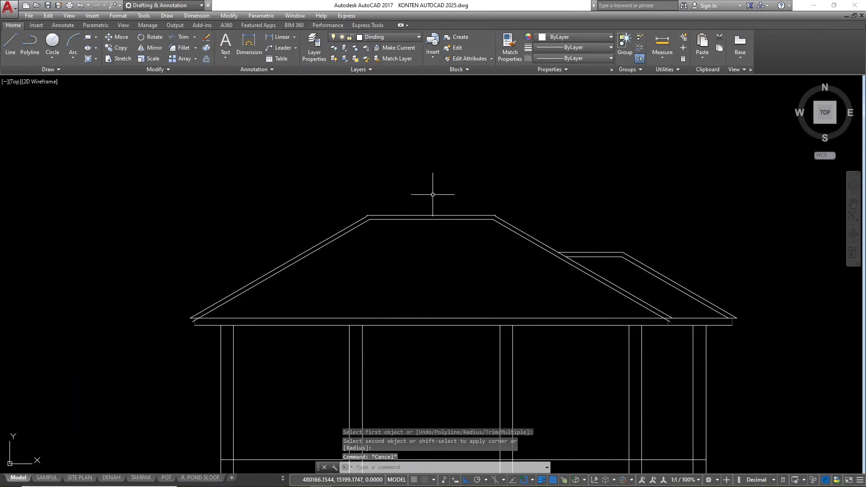
# - Trim the main roof's inner left slope line at the eave line and erase the leftover stub below it
pyautogui.scroll(6, 264, 278)
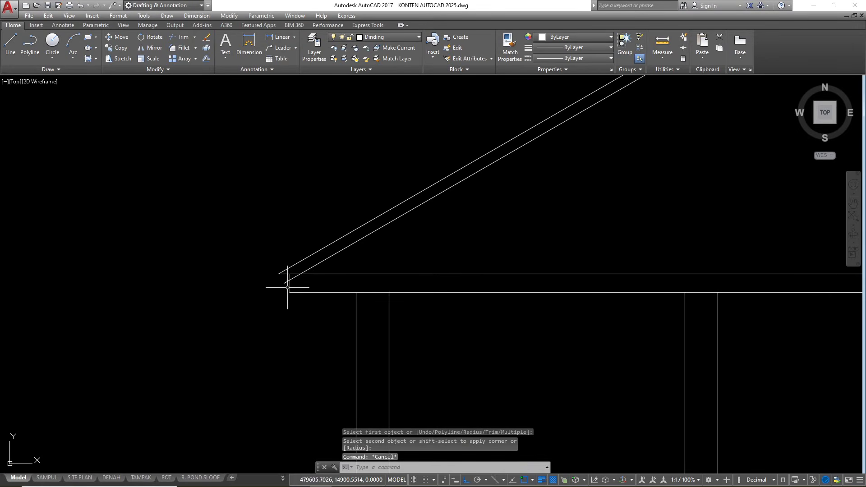
pyautogui.write('tr')
pyautogui.press('Return')
pyautogui.scroll(3, 287, 287)
pyautogui.press('Return')
pyautogui.click(291, 270)
pyautogui.click(275, 276)
pyautogui.press('Escape')
pyautogui.click(272, 283)
pyautogui.click(263, 279)
pyautogui.write('e')
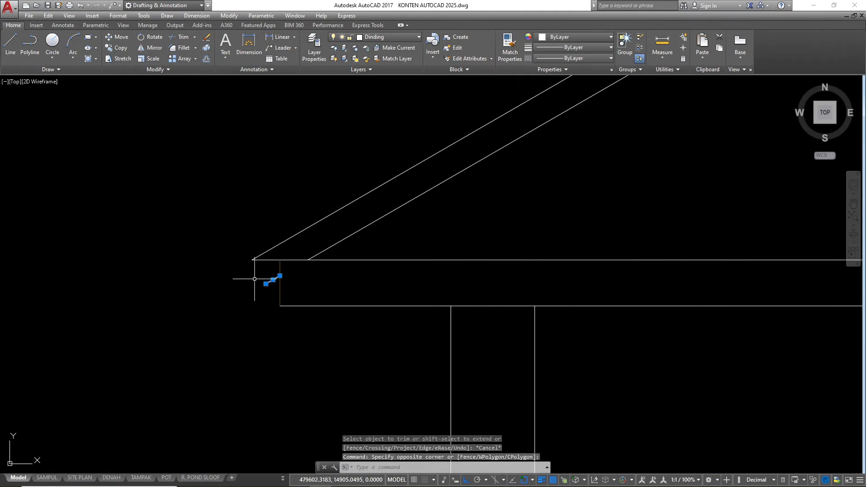
pyautogui.press('Return')
# - Trim the main roof's inner right slope line at the eave line and erase the remaining piece below it
pyautogui.scroll(-5, 263, 279)
pyautogui.scroll(-4, 230, 288)
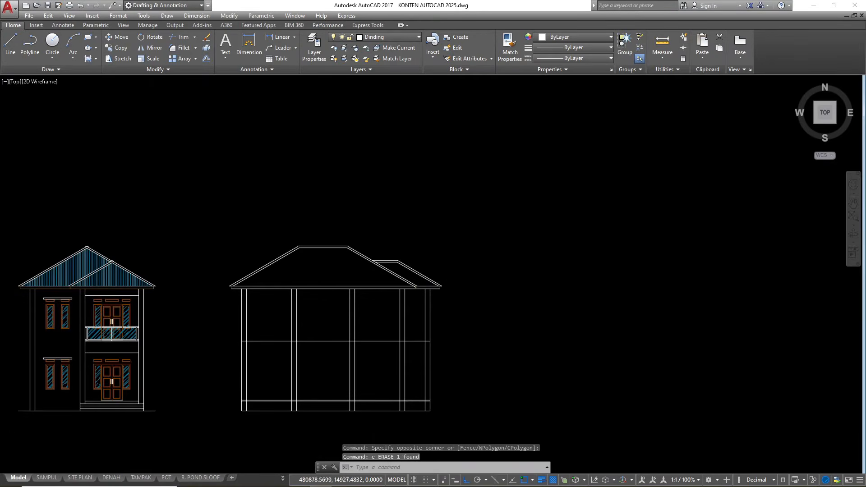
pyautogui.scroll(4, 439, 285)
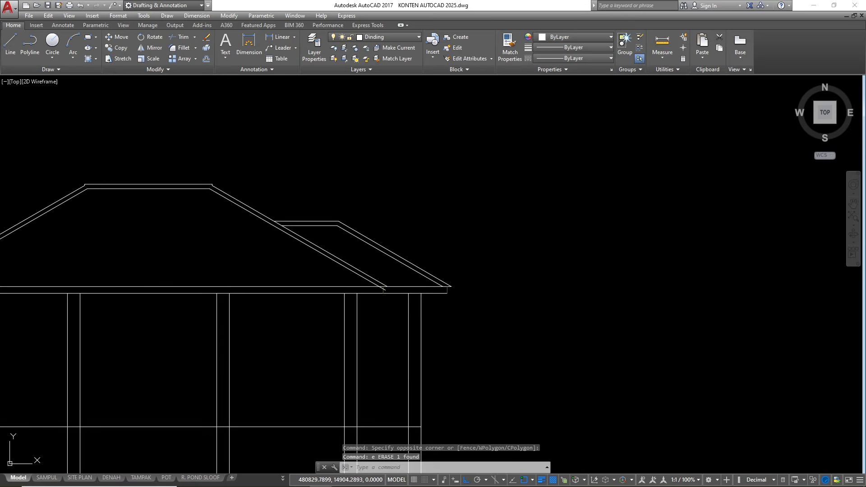
pyautogui.write('tr')
pyautogui.press('Return')
pyautogui.press('Return')
pyautogui.scroll(8, 380, 289)
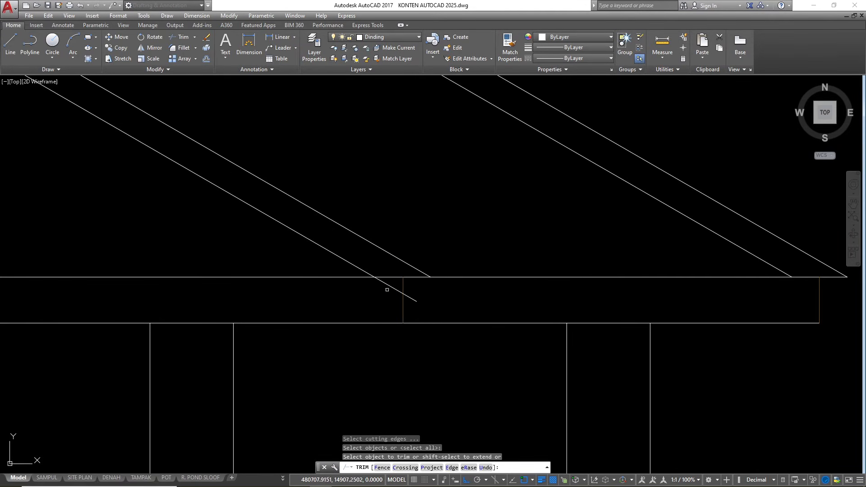
pyautogui.click(388, 286)
pyautogui.press('Escape')
pyautogui.press('Escape')
pyautogui.click(395, 284)
pyautogui.click(438, 312)
pyautogui.write('e')
pyautogui.press('Return')
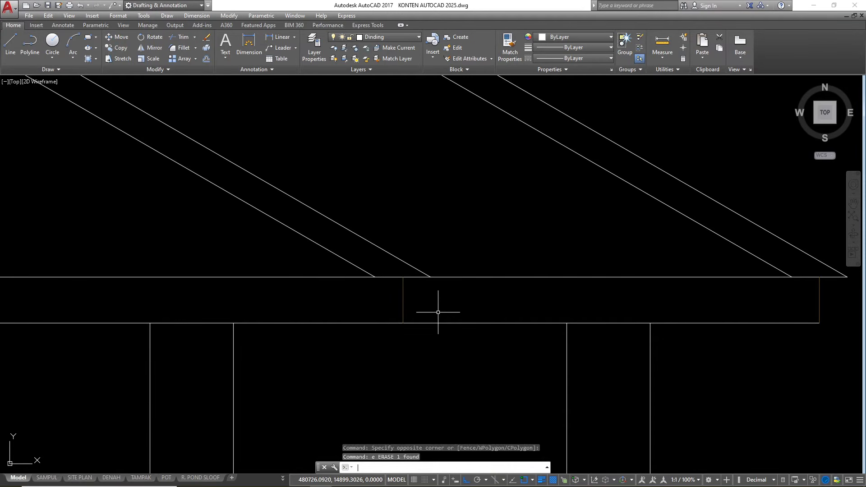
# - Move the lower eave line and the short vertical line at its right end to the LISTPLANK layer
pyautogui.scroll(-6, 656, 276)
pyautogui.click(719, 292)
pyautogui.click(695, 285)
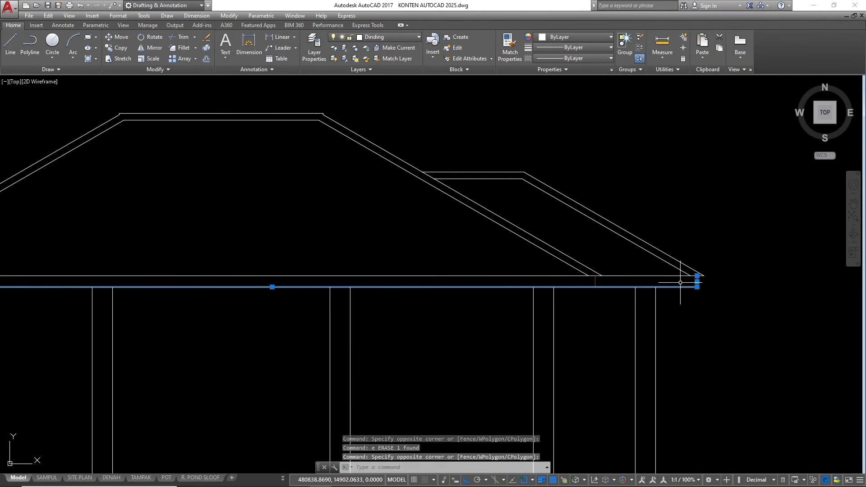
pyautogui.scroll(-3, 696, 285)
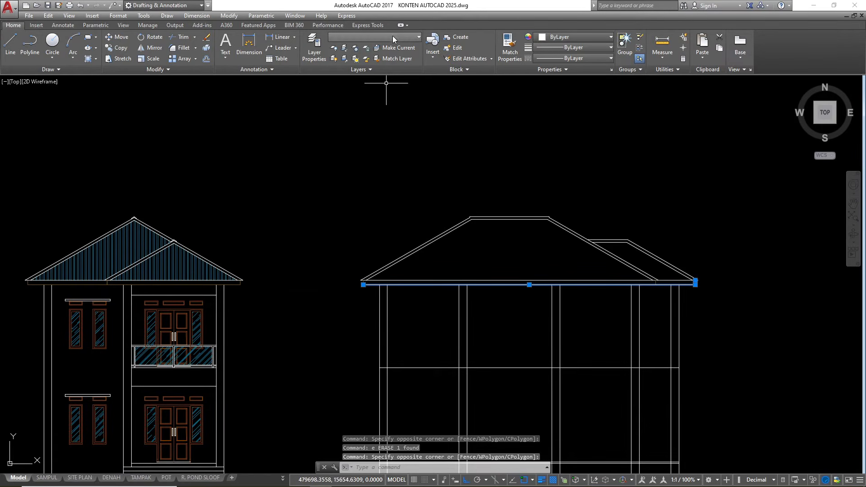
pyautogui.click(406, 37)
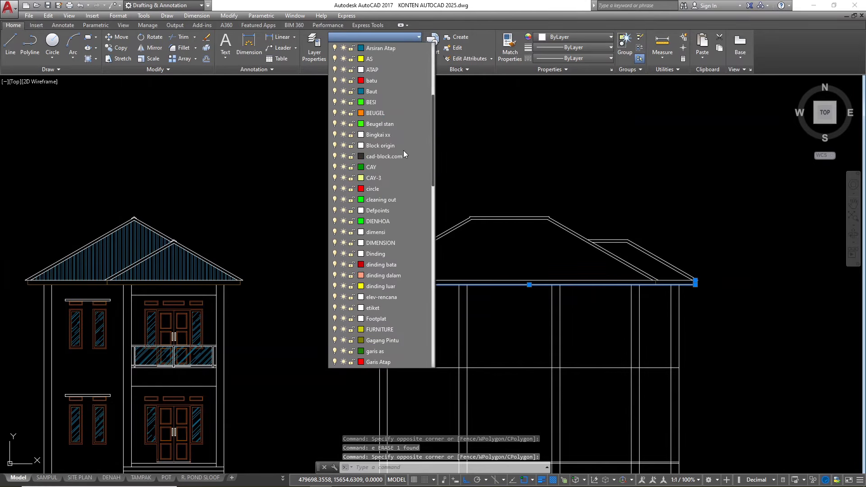
pyautogui.scroll(-10, 388, 294)
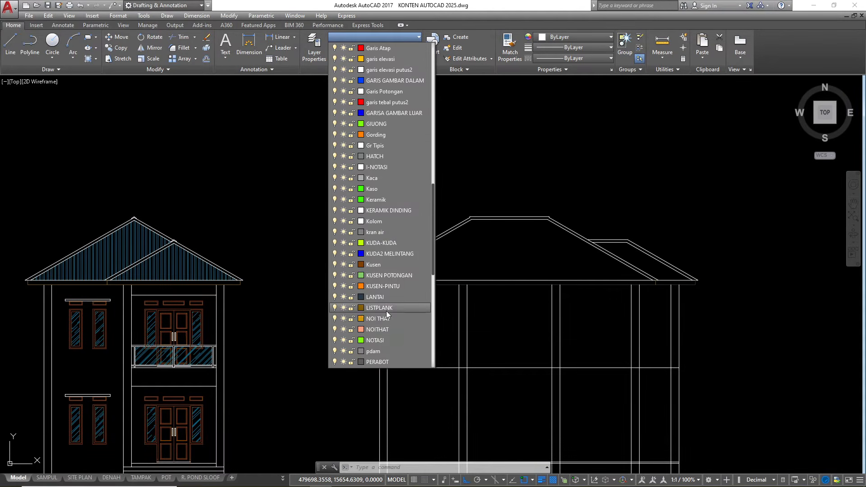
pyautogui.click(386, 309)
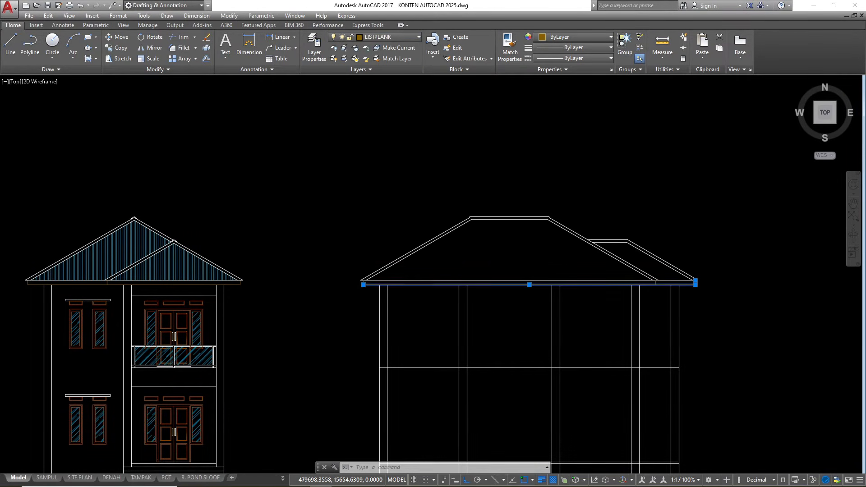
pyautogui.scroll(2, 529, 249)
pyautogui.press('Escape')
pyautogui.press('Escape')
pyautogui.press('Escape')
# - Make Arsiran Atap the current layer
pyautogui.scroll(-2, 418, 219)
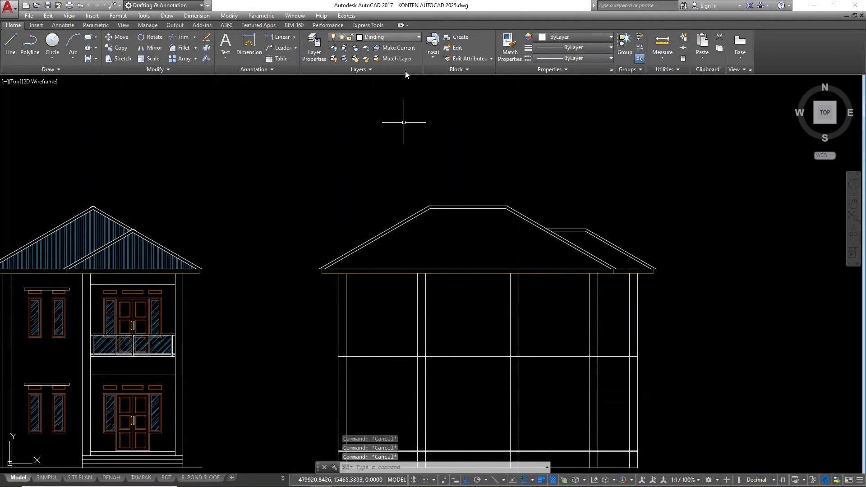
pyautogui.click(397, 37)
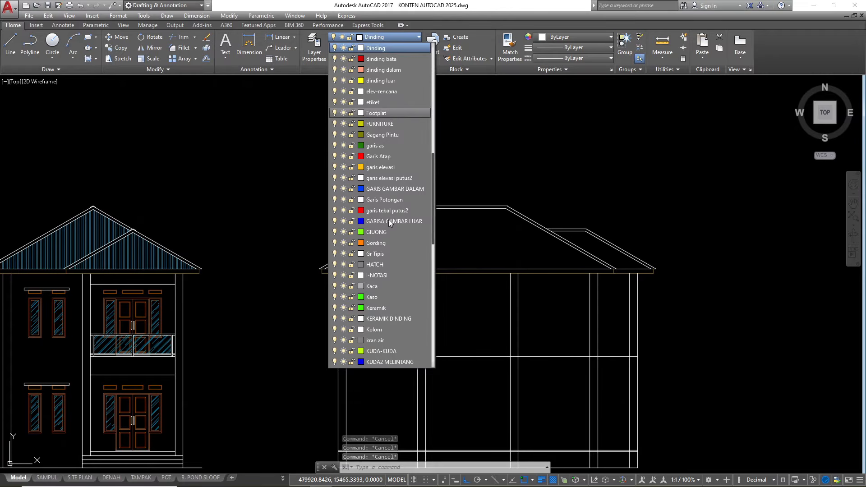
pyautogui.scroll(5, 388, 218)
pyautogui.click(386, 143)
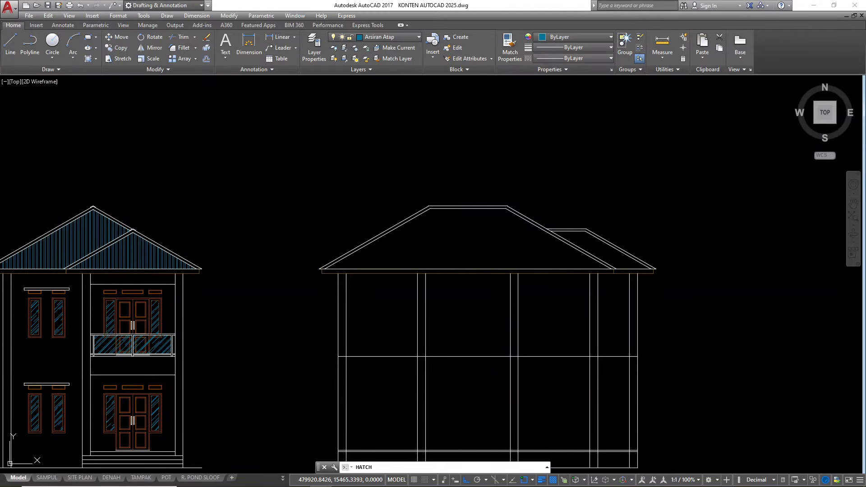
# - Hatch the main roof and the lower roof section of the side elevation with the ANSI32 pattern, angle 45, scale 1.5
pyautogui.press('Return')
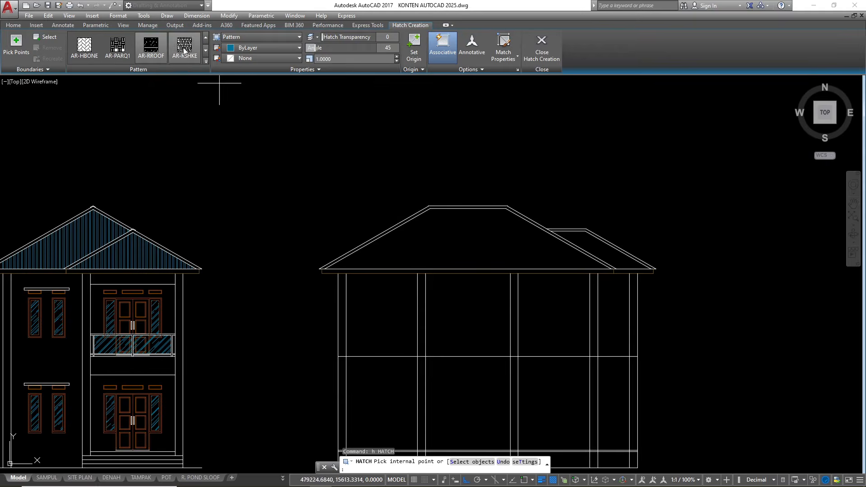
pyautogui.scroll(3, 193, 52)
pyautogui.click(192, 51)
pyautogui.click(329, 60)
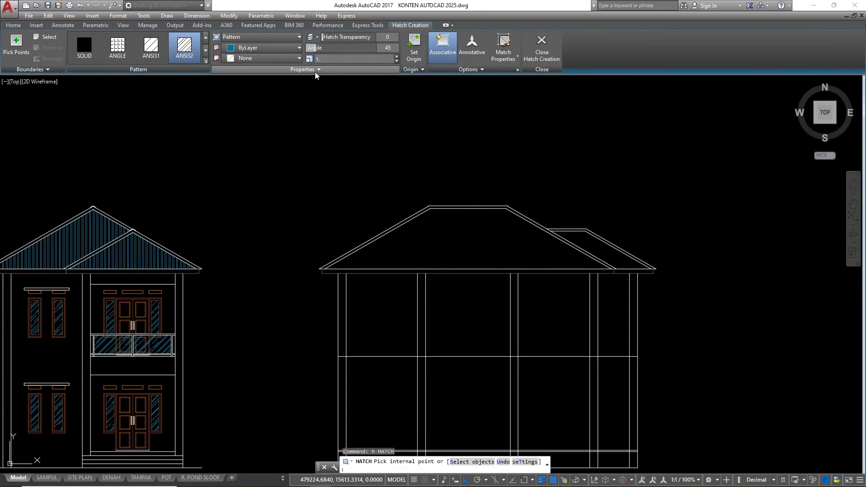
pyautogui.click(476, 249)
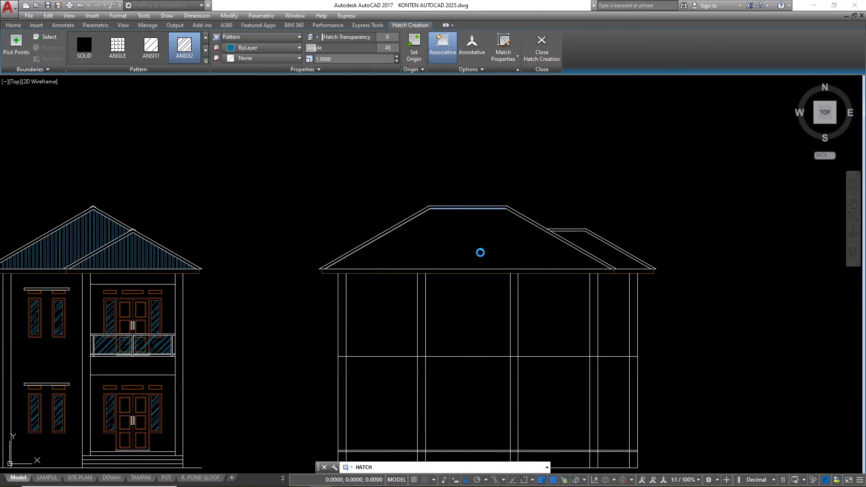
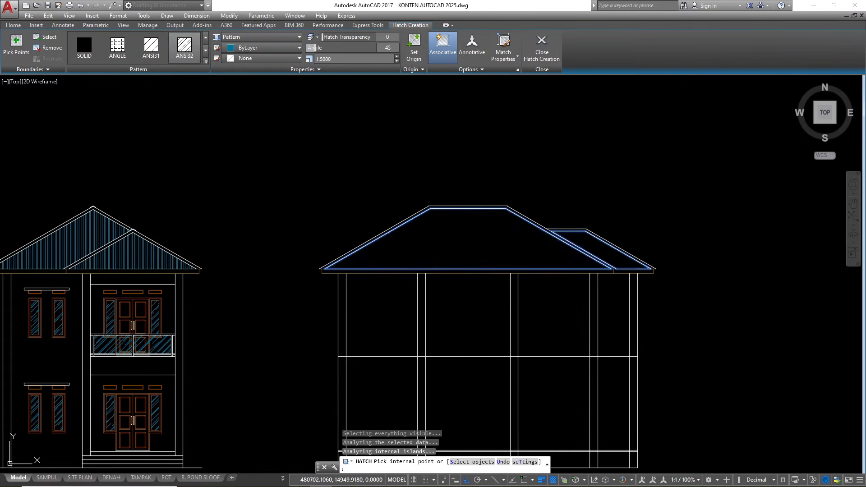
pyautogui.click(610, 259)
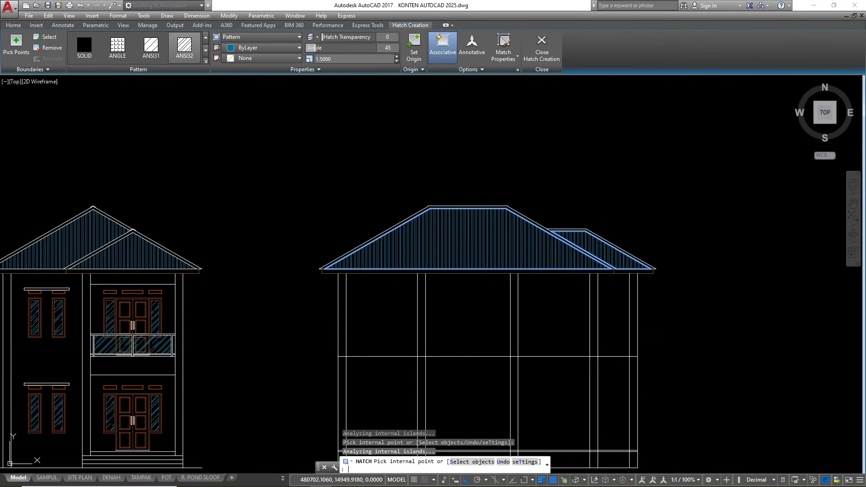
pyautogui.press('Escape')
# - Make Kusen the current layer
pyautogui.scroll(-2, 396, 202)
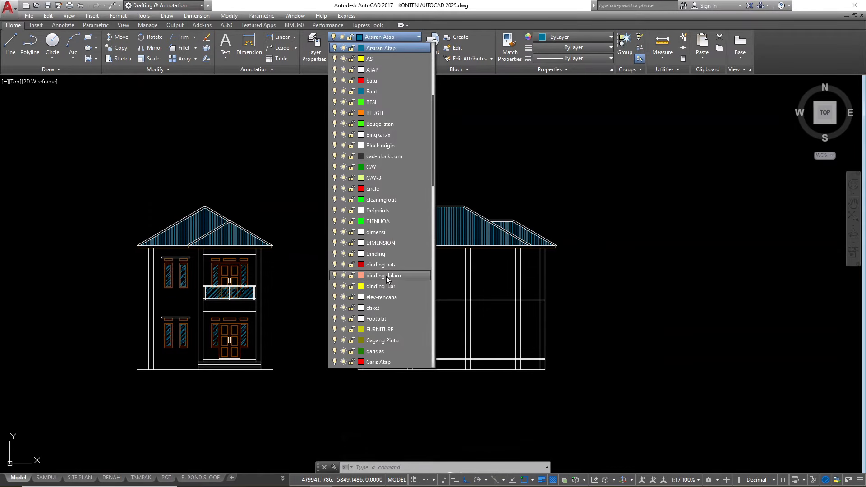
pyautogui.scroll(-5, 385, 278)
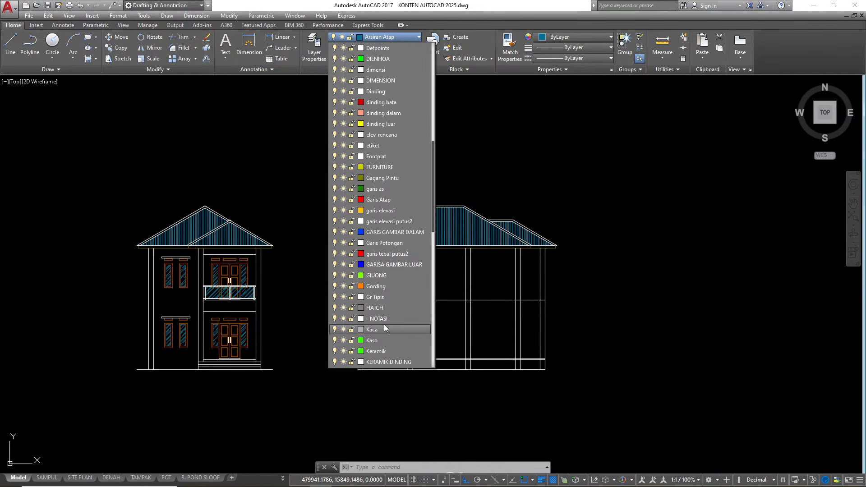
pyautogui.scroll(-2, 380, 343)
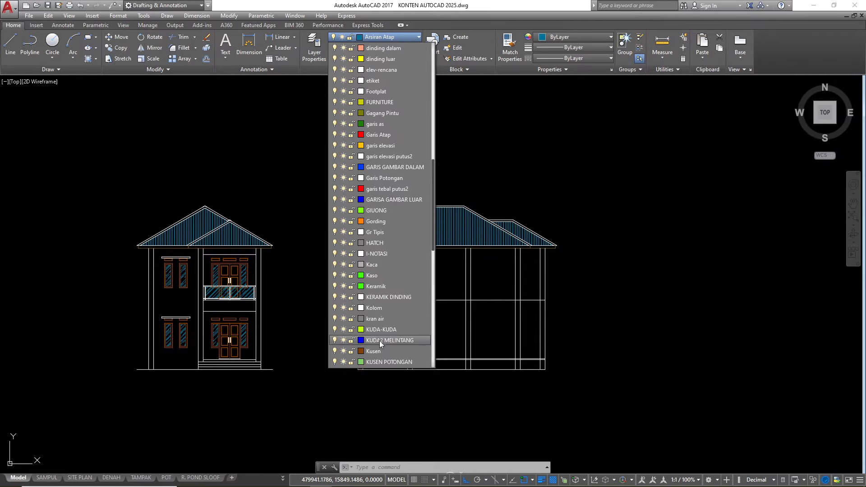
pyautogui.click(380, 351)
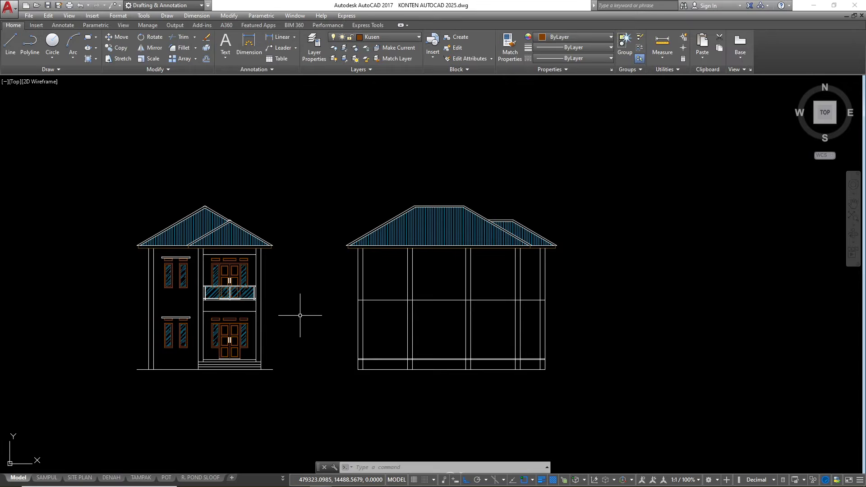
# - Draw vertical construction lines through the frame and sash edges of the kitchen's double window in the rotated DENAH LANTAI 1 plan
pyautogui.write('xl')
pyautogui.press('Return')
pyautogui.write('v')
pyautogui.press('Return')
pyautogui.scroll(-8, 387, 212)
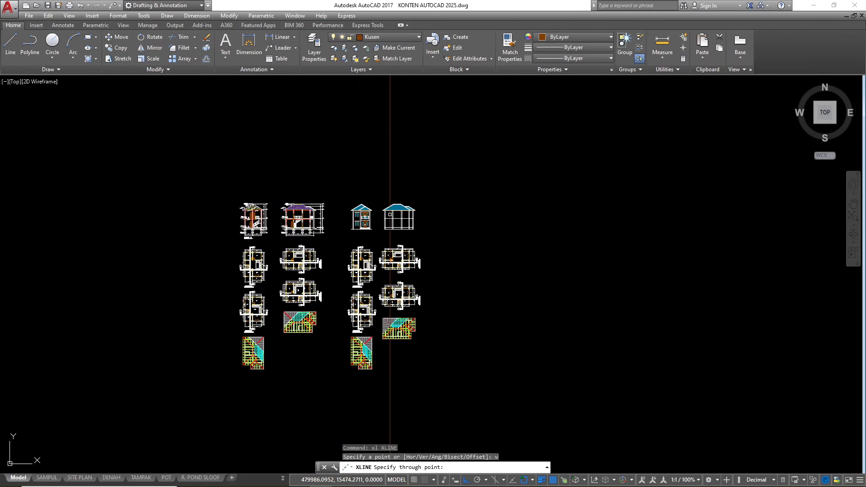
pyautogui.scroll(8, 389, 303)
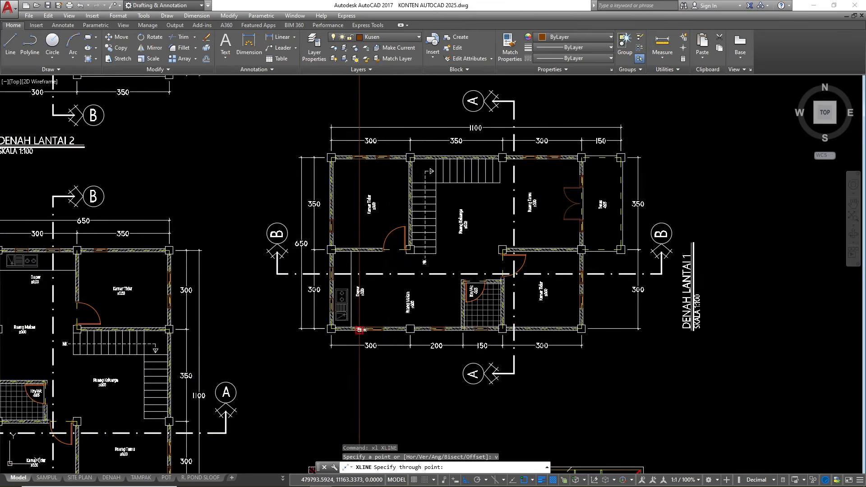
pyautogui.scroll(8, 389, 303)
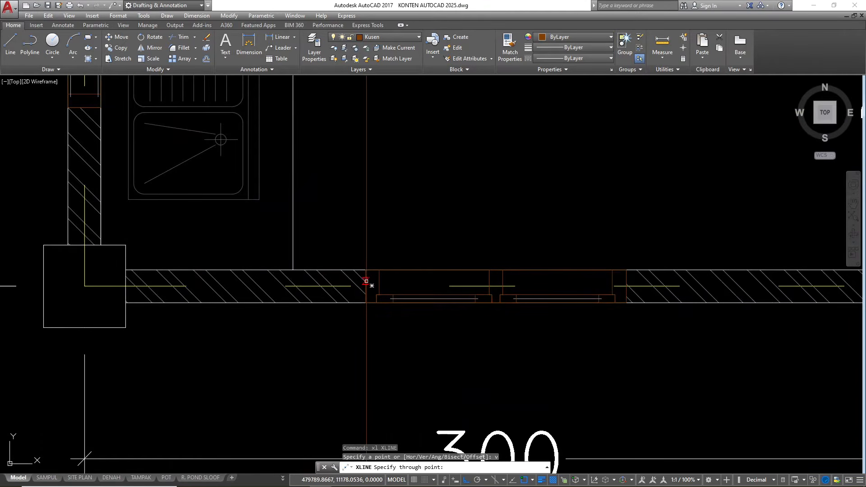
pyautogui.click(366, 281)
pyautogui.scroll(4, 373, 298)
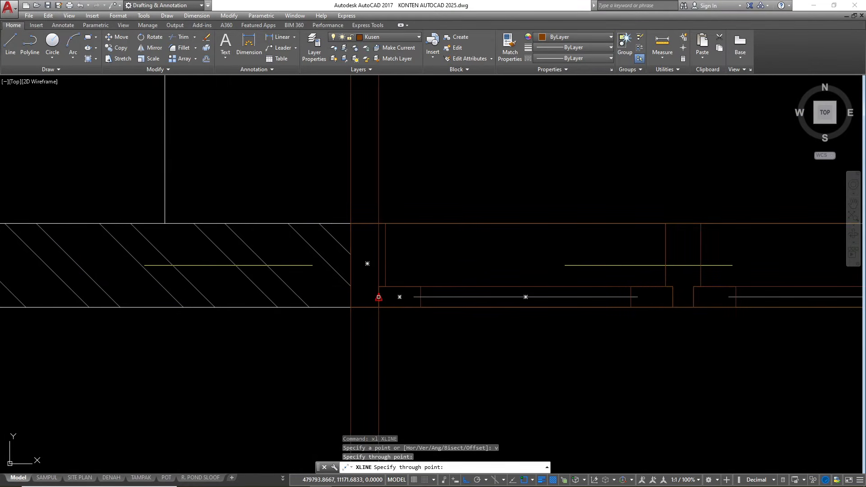
pyautogui.click(377, 296)
pyautogui.scroll(-2, 377, 299)
pyautogui.click(551, 295)
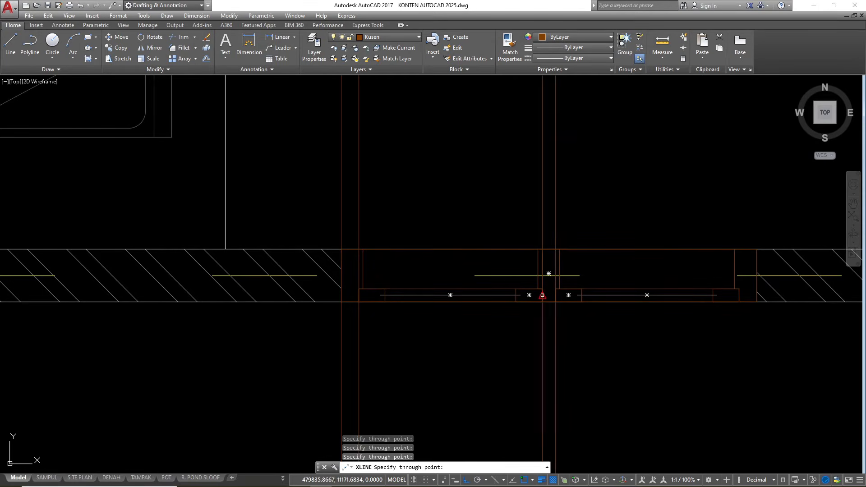
pyautogui.scroll(-4, 318, 311)
pyautogui.scroll(5, 490, 310)
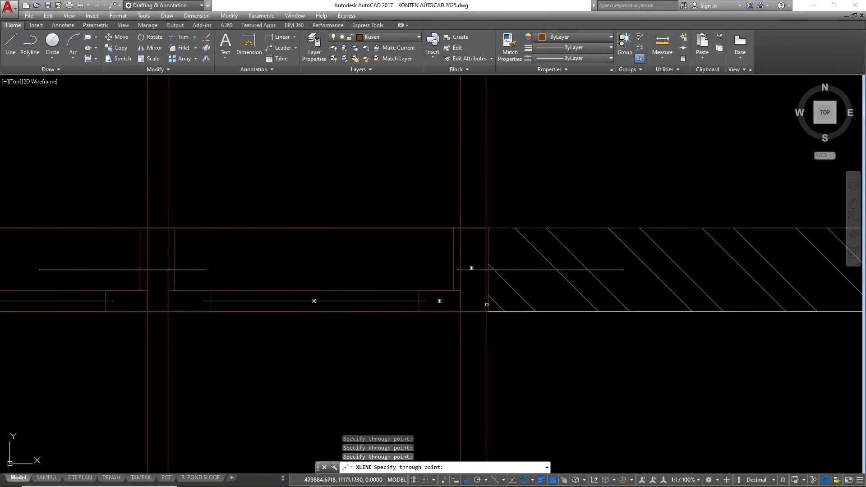
# - Add vertical construction lines through the frame and sash edges of the Ruang Makan window in the ground floor plan
pyautogui.scroll(-6, 488, 302)
pyautogui.scroll(6, 464, 282)
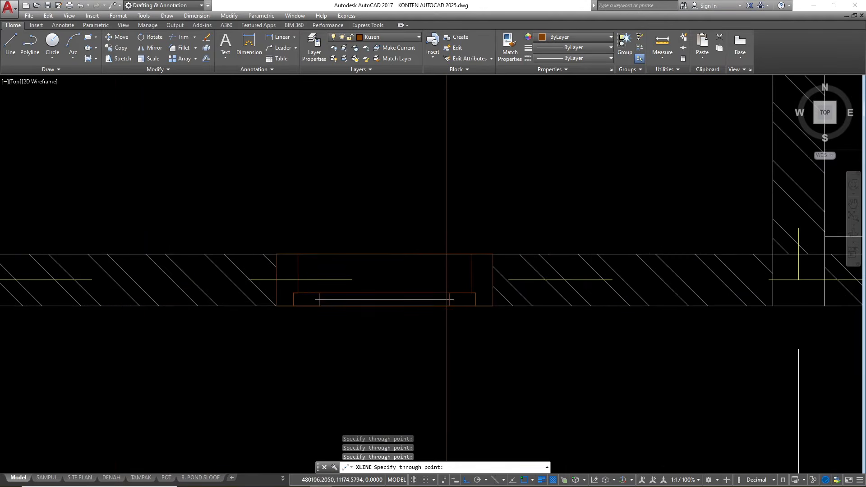
pyautogui.click(514, 309)
pyautogui.click(487, 304)
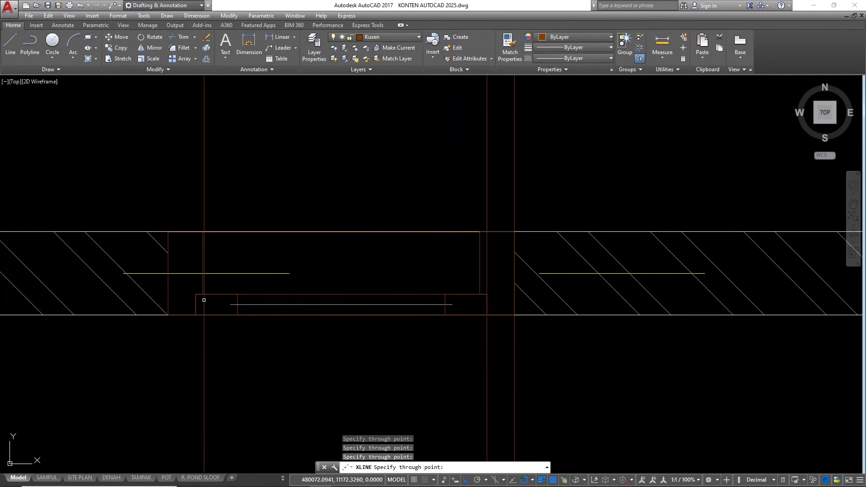
pyautogui.click(168, 305)
# - Add vertical construction lines through the frame edges of the Km/Wc window in the ground floor plan
pyautogui.scroll(-4, 152, 285)
pyautogui.scroll(2, 334, 278)
pyautogui.click(305, 275)
pyautogui.click(319, 277)
pyautogui.scroll(-5, 458, 306)
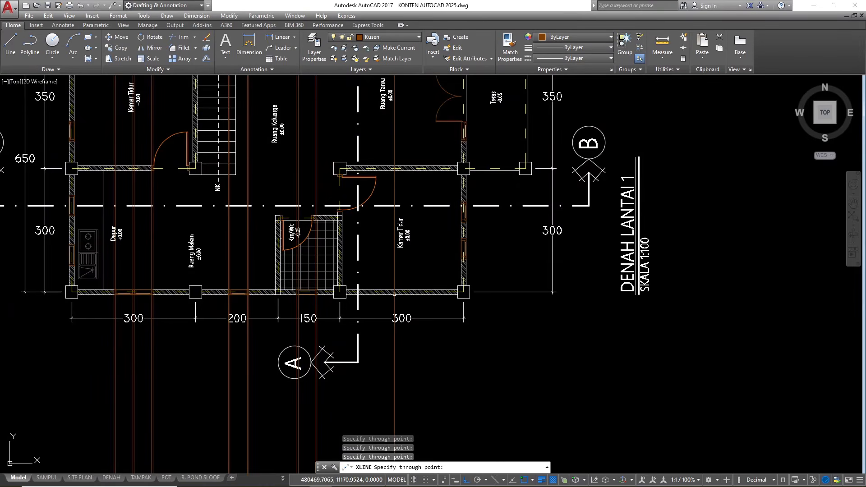
# - Check the vertical construction lines against the lower wall's window positions in the rotated DENAH LANTAI 2 plan, and end the construction line command
pyautogui.scroll(-8, 457, 344)
pyautogui.scroll(11, 452, 276)
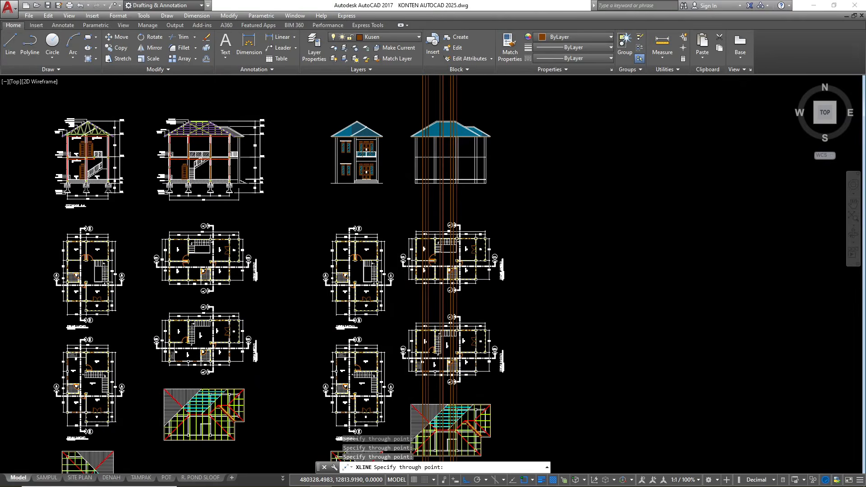
pyautogui.scroll(-2, 388, 310)
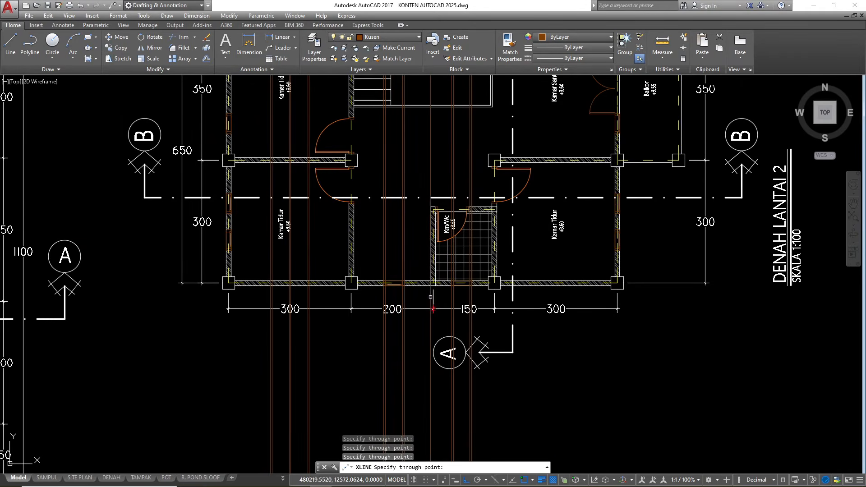
pyautogui.scroll(2, 430, 297)
pyautogui.scroll(3, 373, 290)
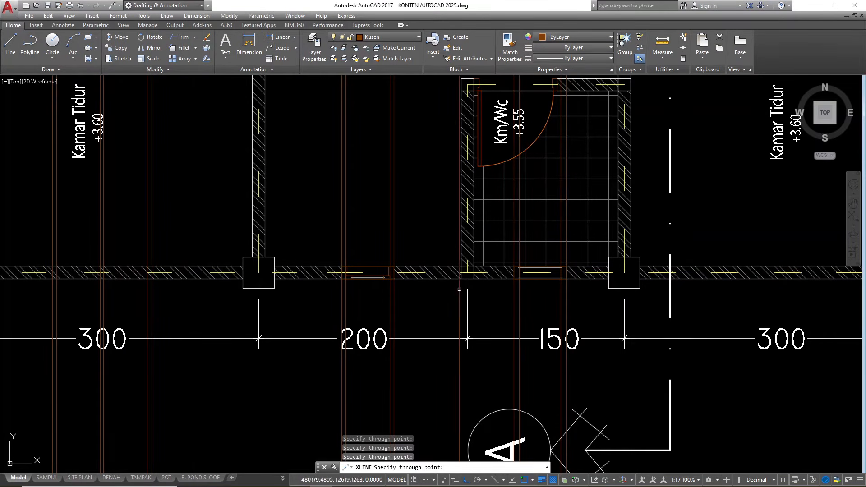
pyautogui.scroll(-2, 456, 290)
pyautogui.scroll(1, 447, 293)
pyautogui.scroll(-1, 436, 295)
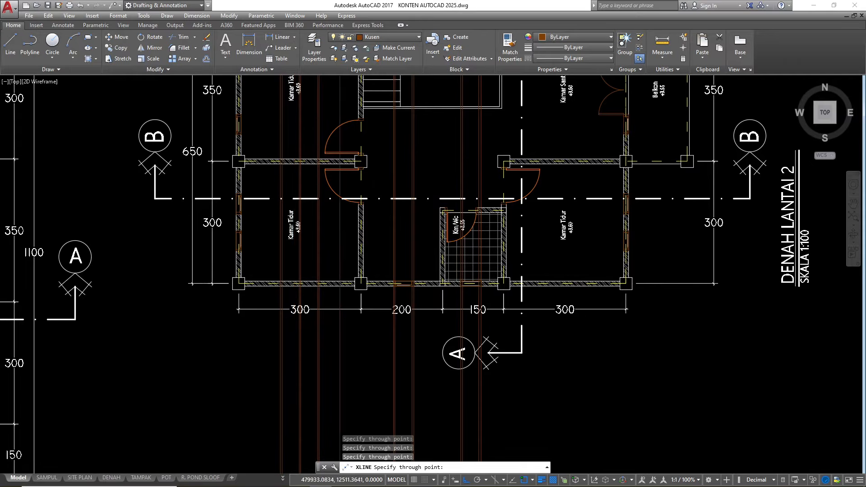
pyautogui.scroll(-5, 357, 215)
pyautogui.press('Escape')
pyautogui.press('Escape')
pyautogui.press('Escape')
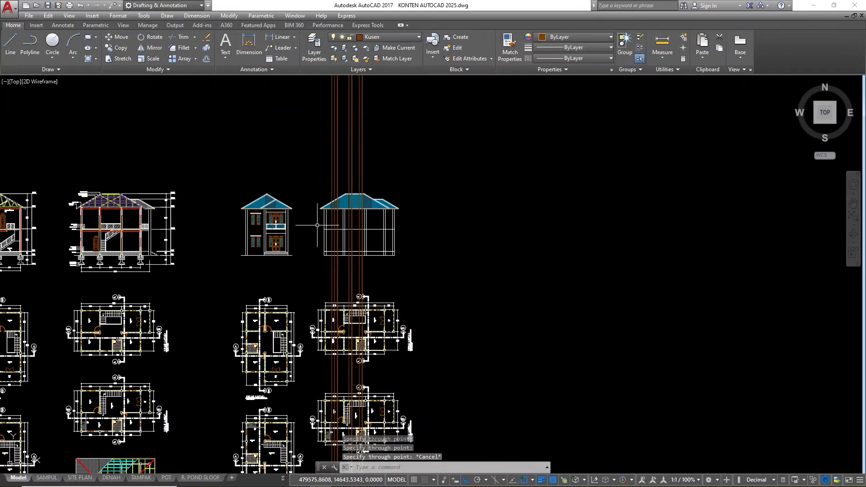
# - Draw a horizontal construction line through the top frame edge of the ground-floor door and window unit in the front elevation
pyautogui.scroll(2, 300, 238)
pyautogui.scroll(6, 272, 247)
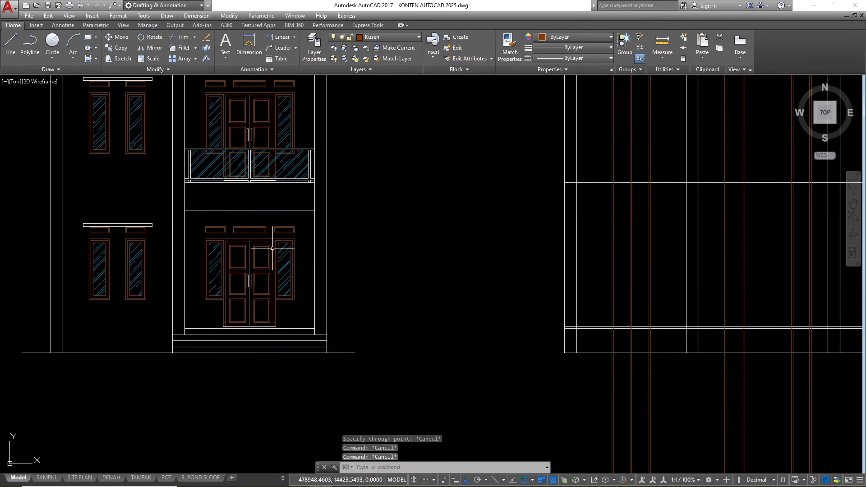
pyautogui.write('xl')
pyautogui.press('Return')
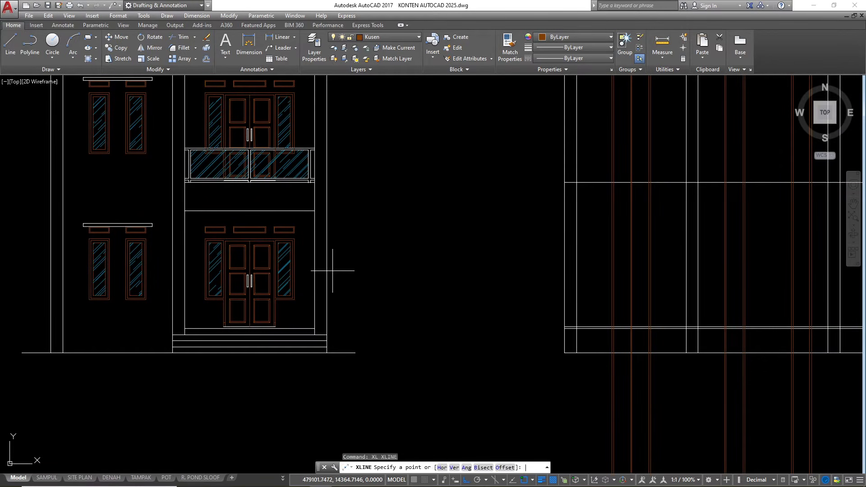
pyautogui.write('h')
pyautogui.press('Return')
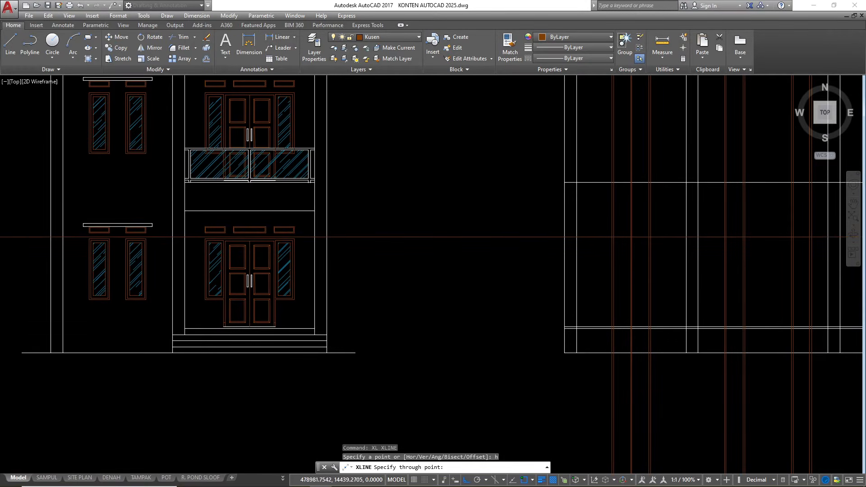
pyautogui.scroll(4, 282, 235)
pyautogui.scroll(2, 282, 238)
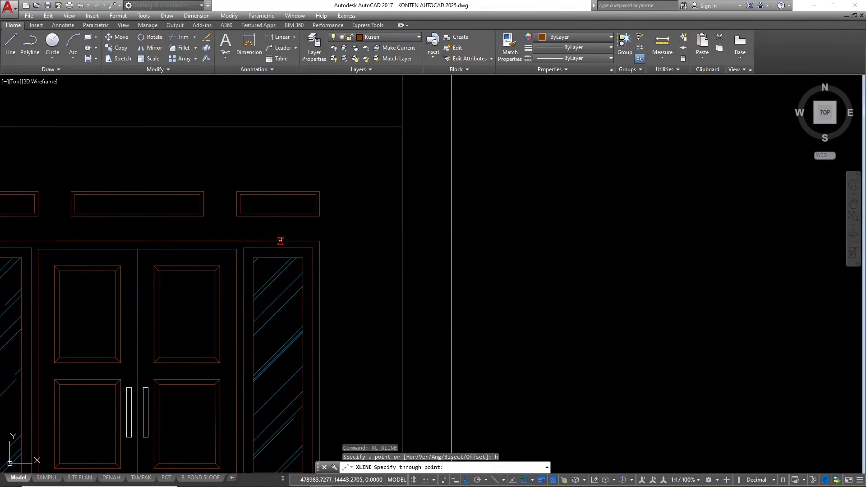
pyautogui.click(282, 241)
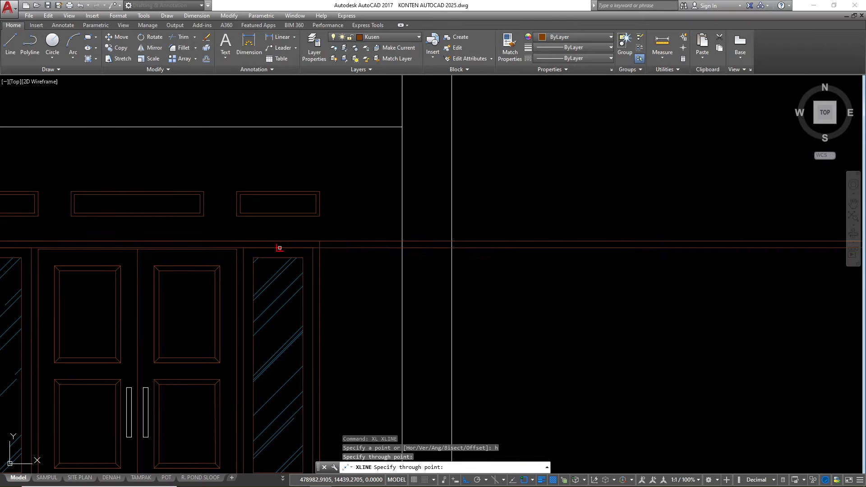
# - Place horizontal construction lines through the inner top edge and both bottom frame edges of the ground-floor sidelight beside the double door
pyautogui.click(279, 248)
pyautogui.scroll(-2, 282, 247)
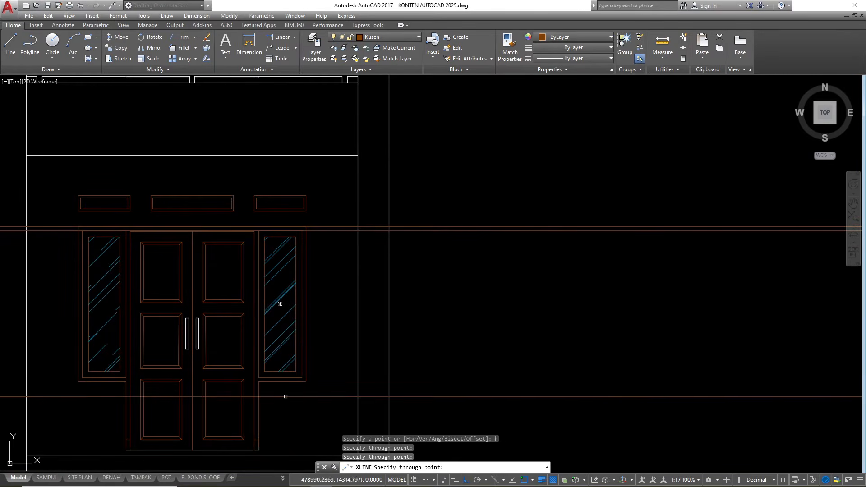
pyautogui.scroll(2, 279, 390)
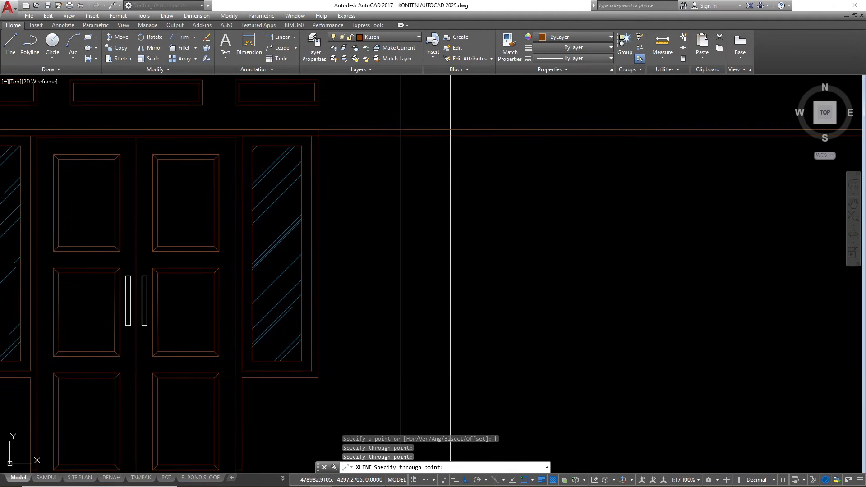
pyautogui.click(282, 372)
pyautogui.scroll(-3, 282, 375)
pyautogui.scroll(-2, 282, 377)
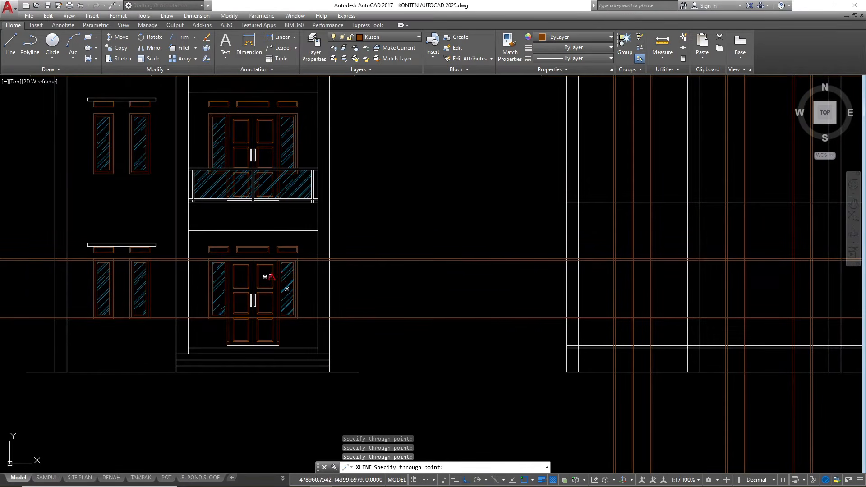
pyautogui.scroll(-2, 559, 208)
pyautogui.press('Escape')
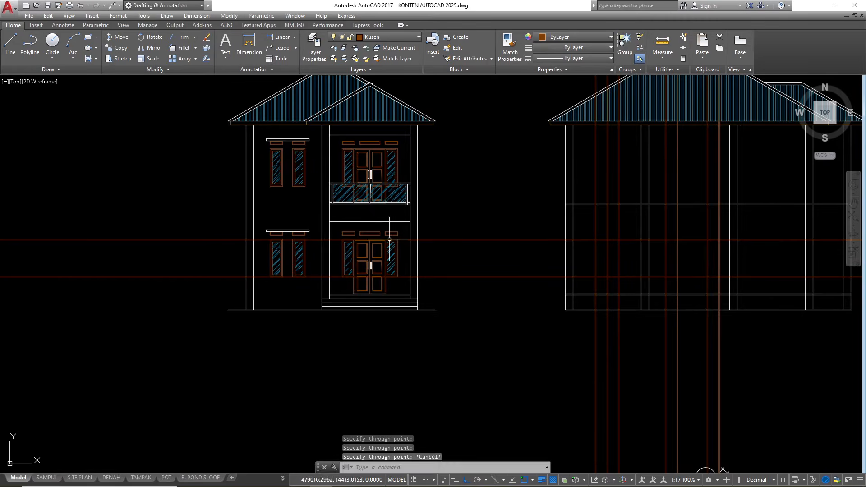
pyautogui.scroll(-2, 369, 228)
pyautogui.scroll(-2, 457, 235)
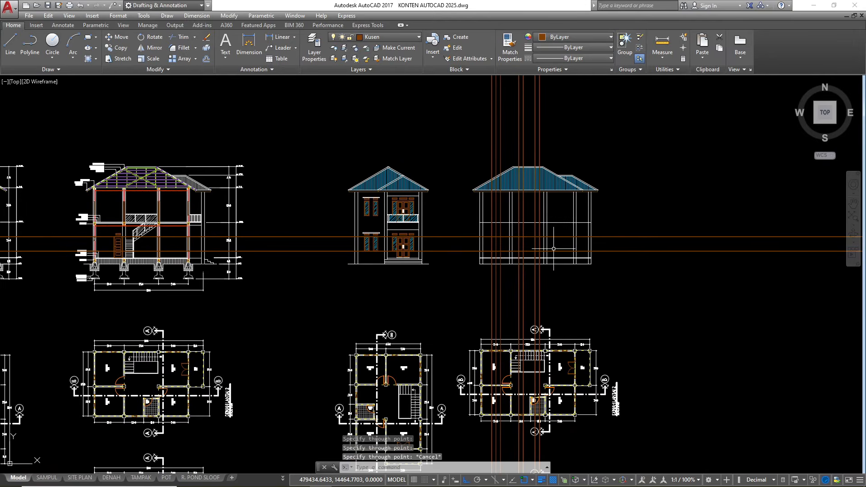
pyautogui.scroll(3, 525, 243)
pyautogui.scroll(3, 455, 225)
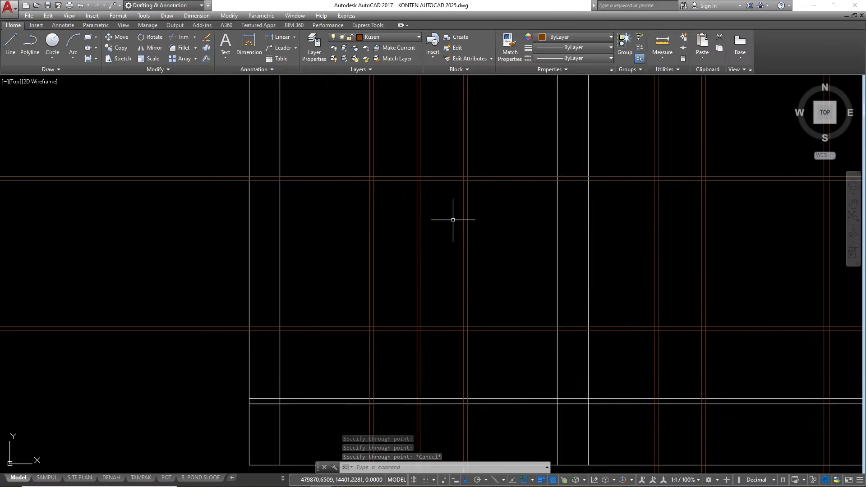
pyautogui.scroll(-1, 286, 286)
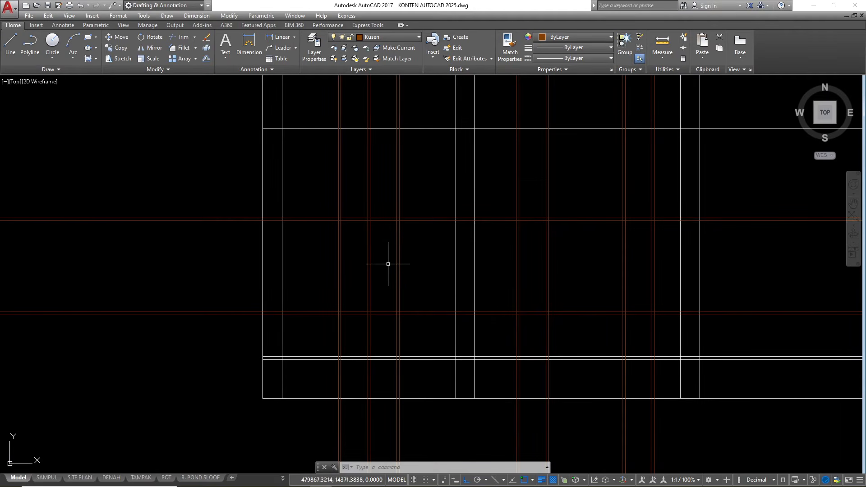
pyautogui.write('tr')
pyautogui.press('Return')
pyautogui.write('TR')
pyautogui.press('Return')
pyautogui.click(430, 322)
pyautogui.press('Escape')
pyautogui.press('Escape')
# - Trim the construction lines around the ground-floor window in the side elevation's first bay, leaving a two-pane window outline
pyautogui.write('tr')
pyautogui.press('Return')
pyautogui.press('Return')
pyautogui.click(428, 193)
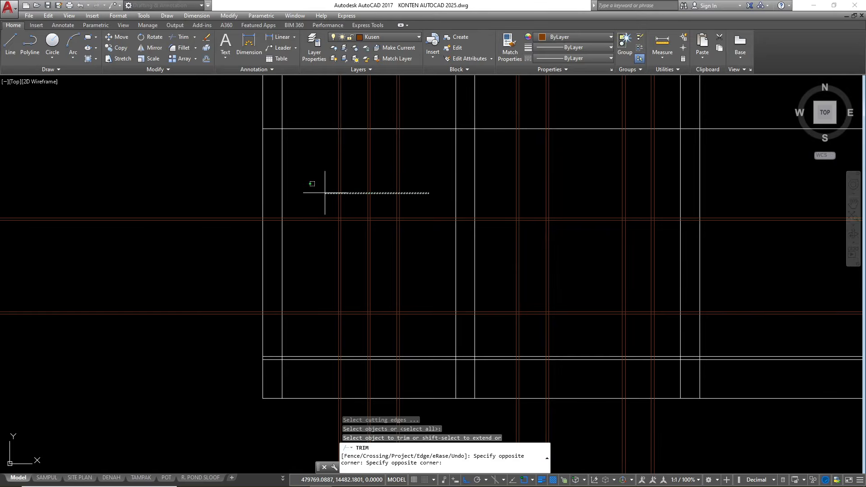
pyautogui.click(321, 209)
pyautogui.click(303, 321)
pyautogui.click(434, 339)
pyautogui.click(307, 331)
pyautogui.click(444, 328)
pyautogui.click(394, 184)
pyautogui.press('Escape')
pyautogui.press('Escape')
# - Erase the leftover construction line pieces below and to the left of the trimmed window in the side elevation
pyautogui.scroll(-2, 416, 207)
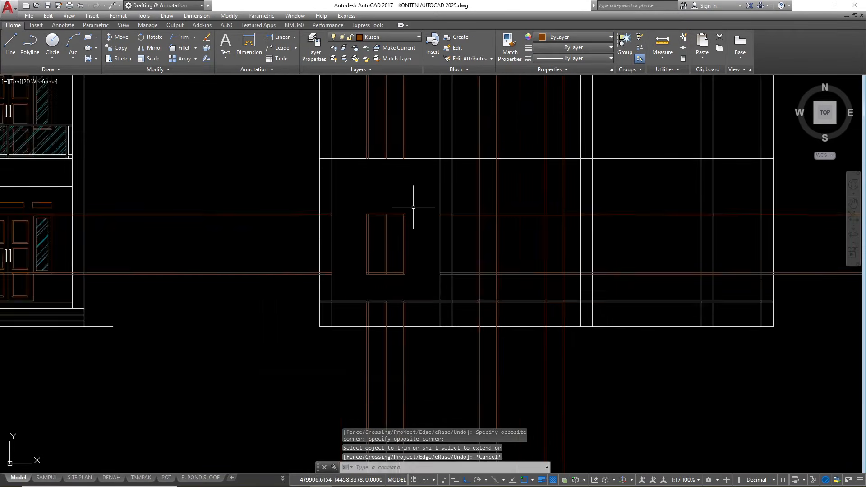
pyautogui.click(443, 348)
pyautogui.click(316, 351)
pyautogui.press('Delete')
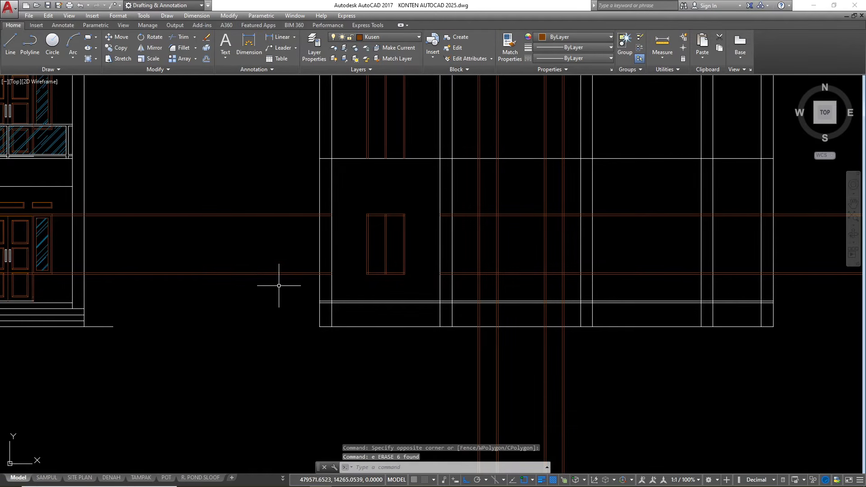
pyautogui.click(301, 309)
pyautogui.click(244, 194)
pyautogui.write('e')
pyautogui.press('Return')
# - Regenerate the drawing and draw a rectangle over the outer frame of the trimmed window, corner to opposite corner
pyautogui.scroll(5, 383, 216)
pyautogui.write('re')
pyautogui.press('Return')
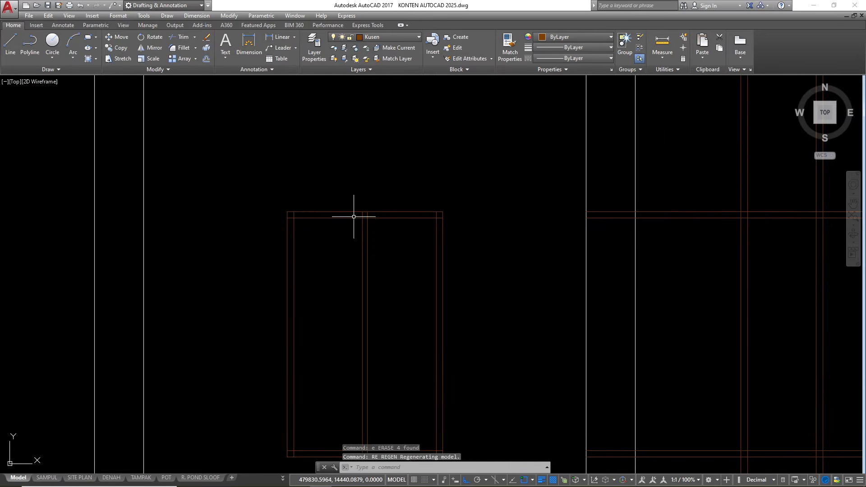
pyautogui.scroll(-2, 386, 228)
pyautogui.scroll(2, 387, 234)
pyautogui.write('rec')
pyautogui.press('Return')
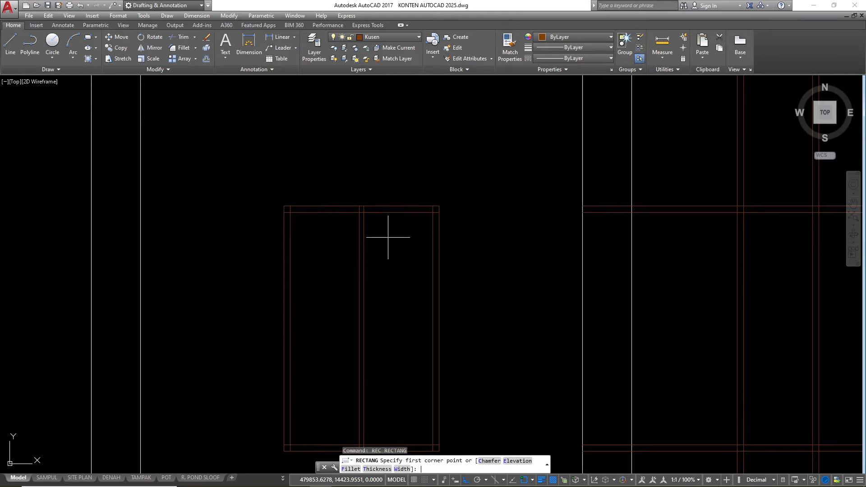
pyautogui.click(283, 205)
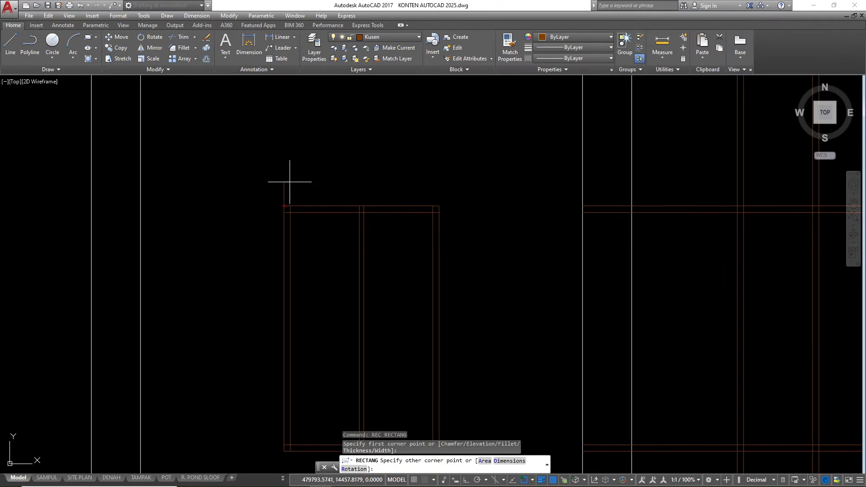
pyautogui.scroll(-2, 297, 135)
pyautogui.scroll(2, 387, 333)
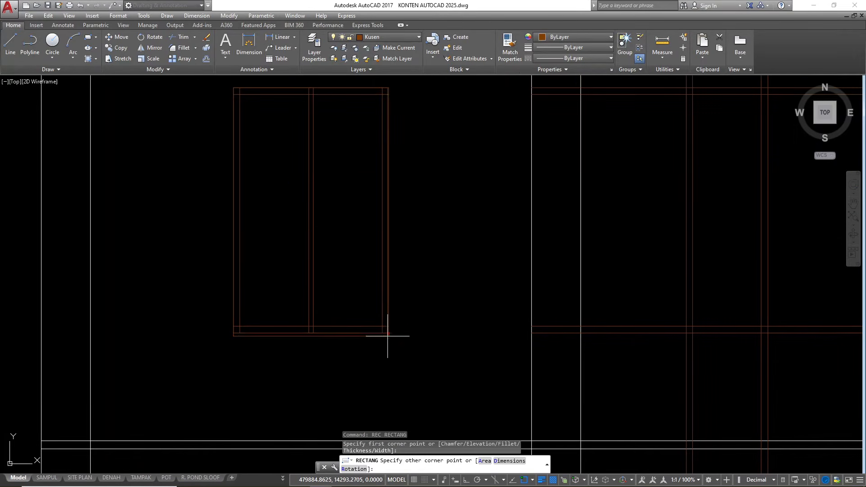
pyautogui.click(388, 333)
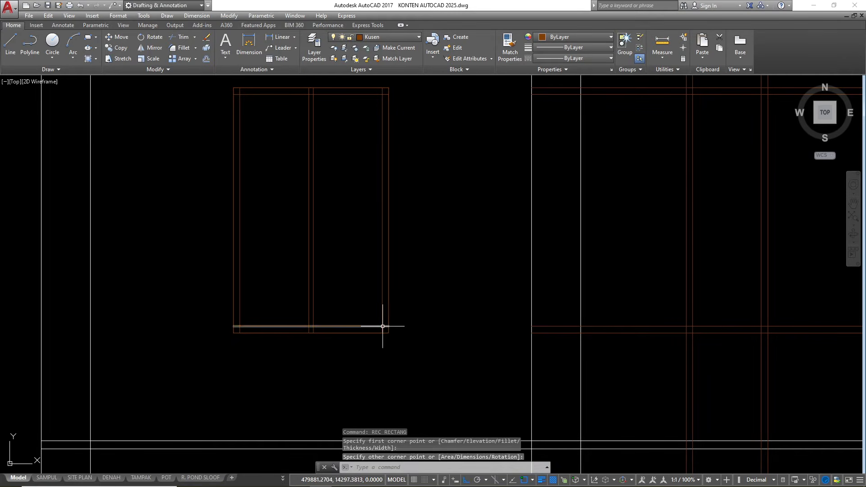
# - Draw a rectangle over each of the two inner pane openings of the window
pyautogui.press('Return')
pyautogui.click(382, 324)
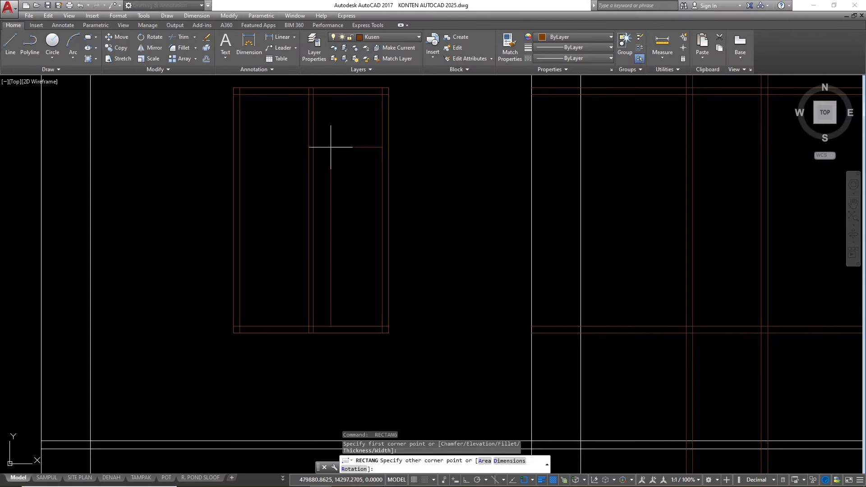
pyautogui.click(313, 94)
pyautogui.press('Return')
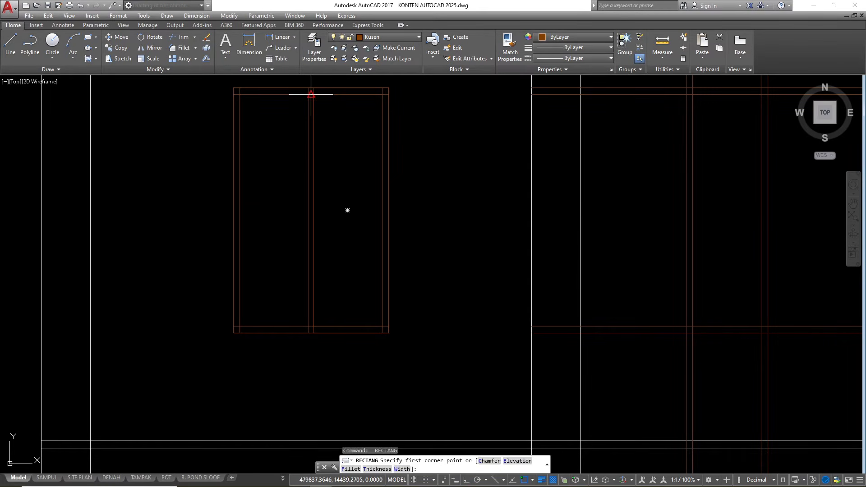
pyautogui.click(307, 94)
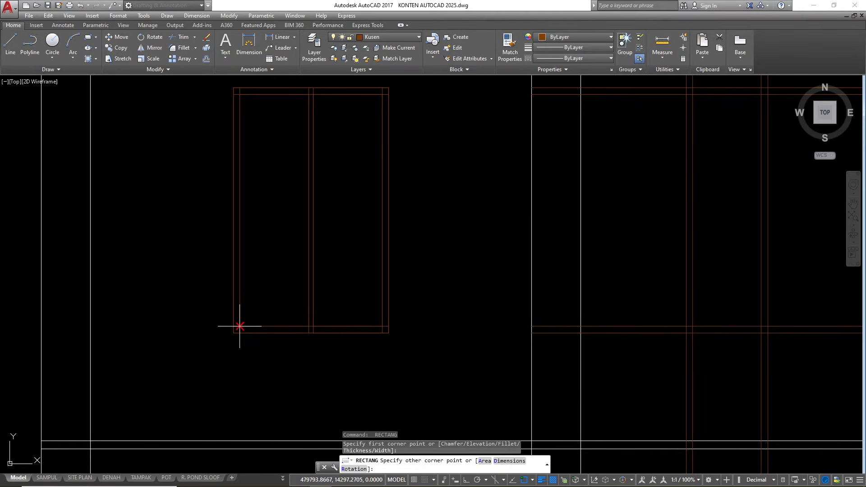
pyautogui.press('Escape')
# - Erase the leftover construction lines along the top and right sides of the window frame, keeping the rectangles
pyautogui.scroll(-4, 266, 289)
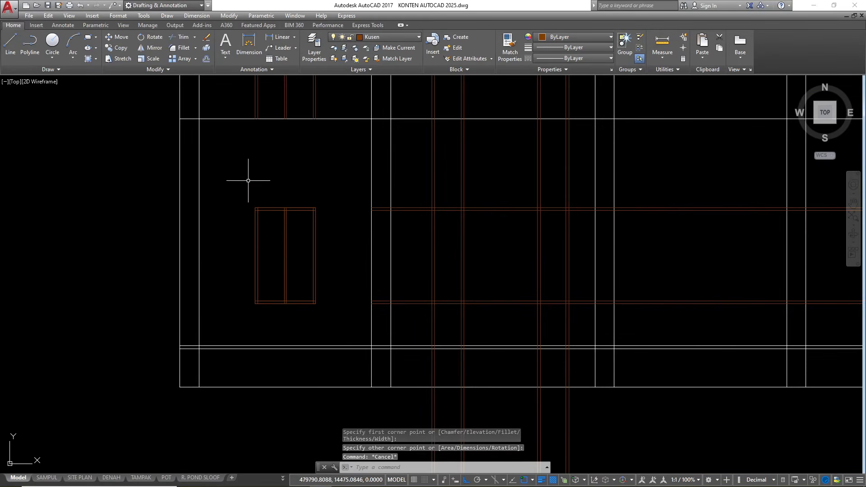
pyautogui.click(237, 189)
pyautogui.click(324, 238)
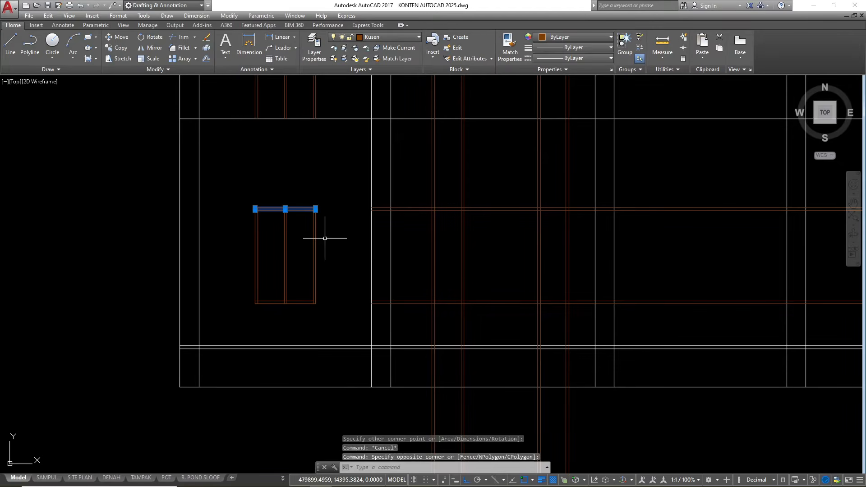
pyautogui.press('Escape')
pyautogui.click(305, 168)
pyautogui.click(324, 337)
pyautogui.write('e')
pyautogui.press('Return')
# - Erase the leftover construction lines at the middle, bottom and left side of the window frame, keeping the rectangles
pyautogui.click(282, 193)
pyautogui.click(289, 328)
pyautogui.click(234, 287)
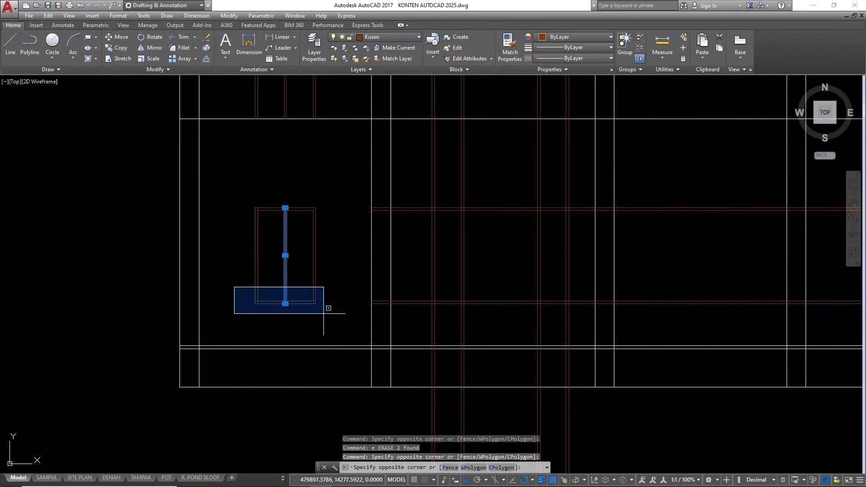
pyautogui.click(327, 311)
pyautogui.click(245, 201)
pyautogui.click(264, 324)
pyautogui.write('e')
pyautogui.press('Return')
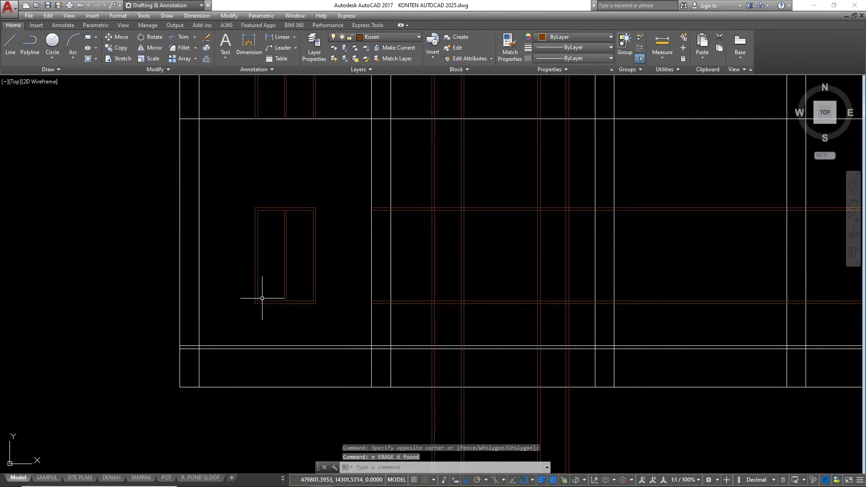
# - Offset both inner pane rectangles of the window inward by 6
pyautogui.scroll(2, 249, 240)
pyautogui.scroll(-2, 254, 214)
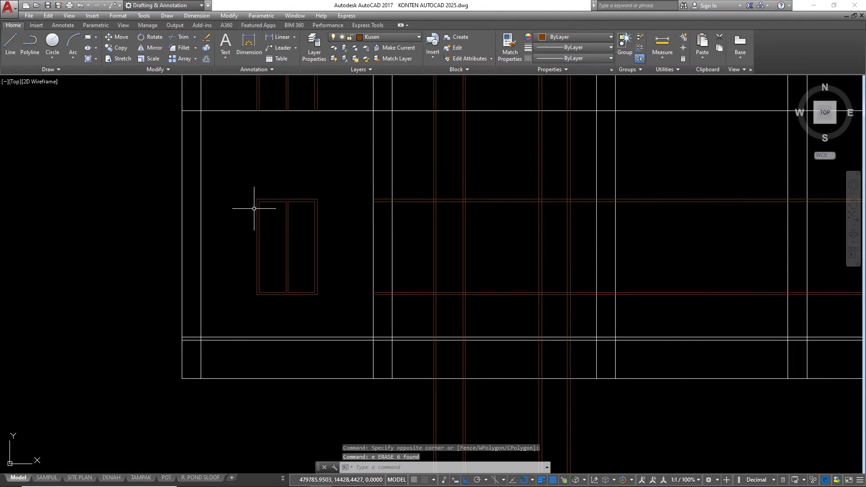
pyautogui.scroll(2, 265, 199)
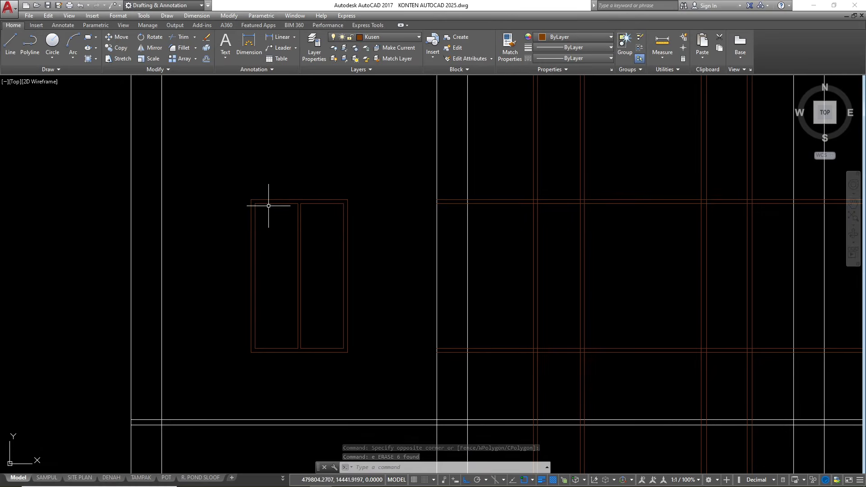
pyautogui.click(268, 204)
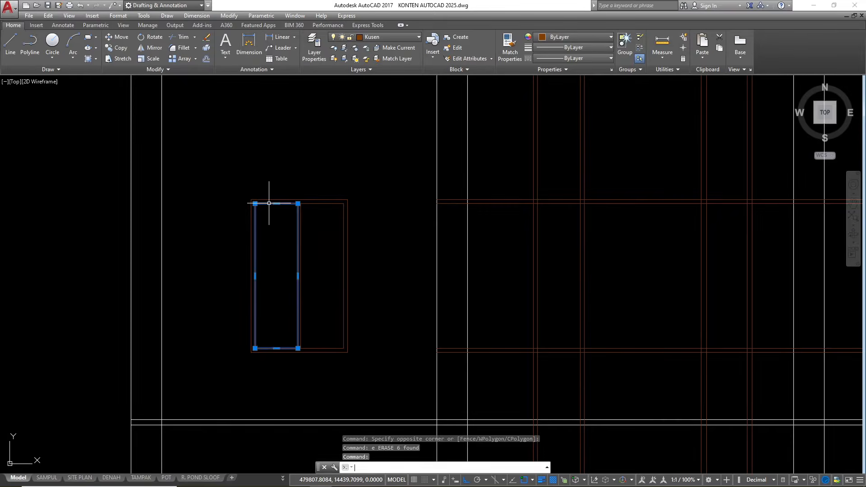
pyautogui.scroll(2, 261, 238)
pyautogui.write('o')
pyautogui.press('Return')
pyautogui.write('6')
pyautogui.press('Return')
pyautogui.click(260, 251)
pyautogui.click(327, 184)
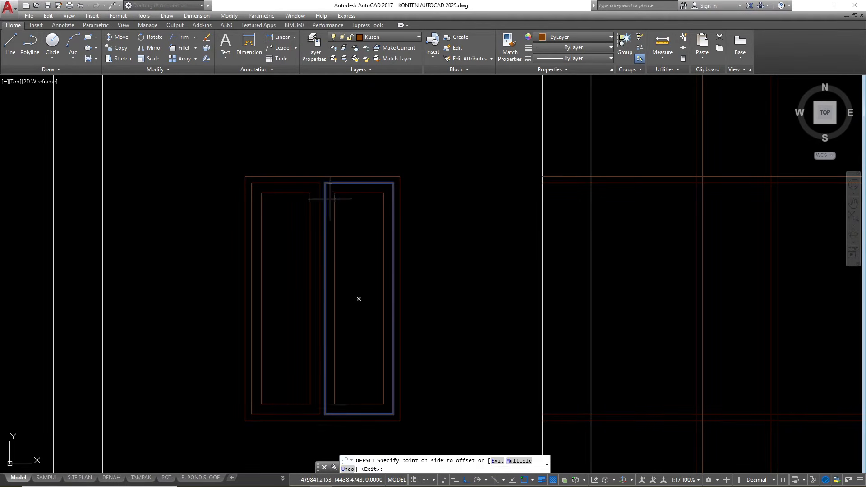
pyautogui.click(340, 222)
pyautogui.scroll(-4, 171, 249)
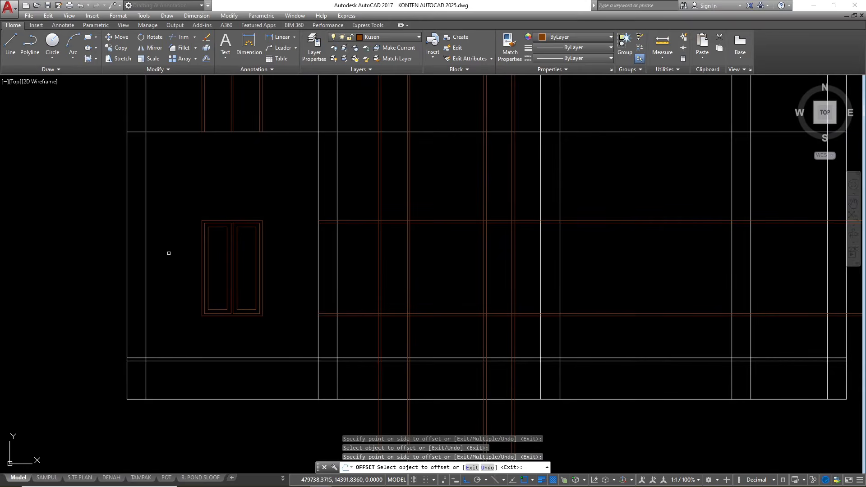
pyautogui.press('Escape')
pyautogui.press('Escape')
pyautogui.press('Escape')
# - Copy the front elevation's right ground-floor window, its vent and the canopy to the matching projection line intersection in the side elevation's second bay
pyautogui.scroll(-4, 391, 251)
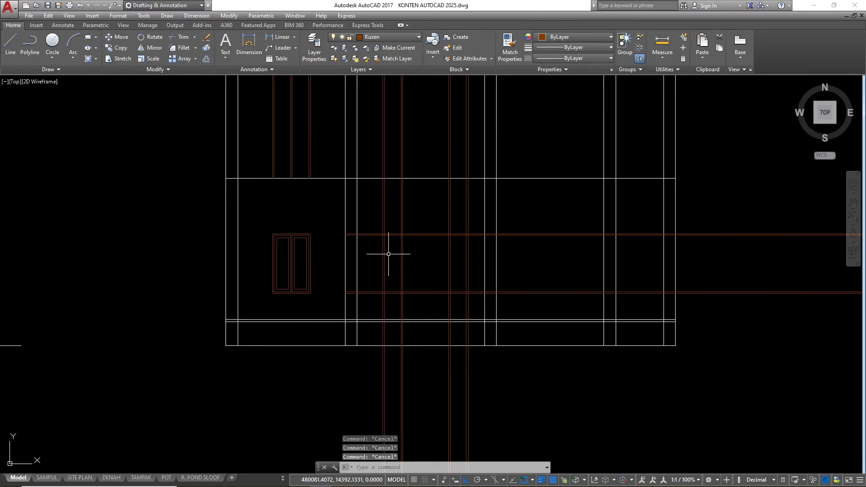
pyautogui.scroll(3, 389, 251)
pyautogui.scroll(-5, 541, 203)
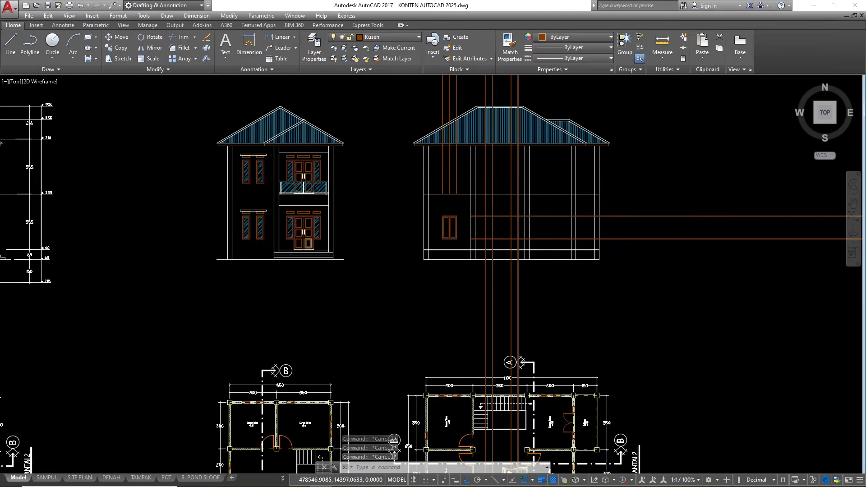
pyautogui.scroll(5, 249, 228)
pyautogui.click(280, 145)
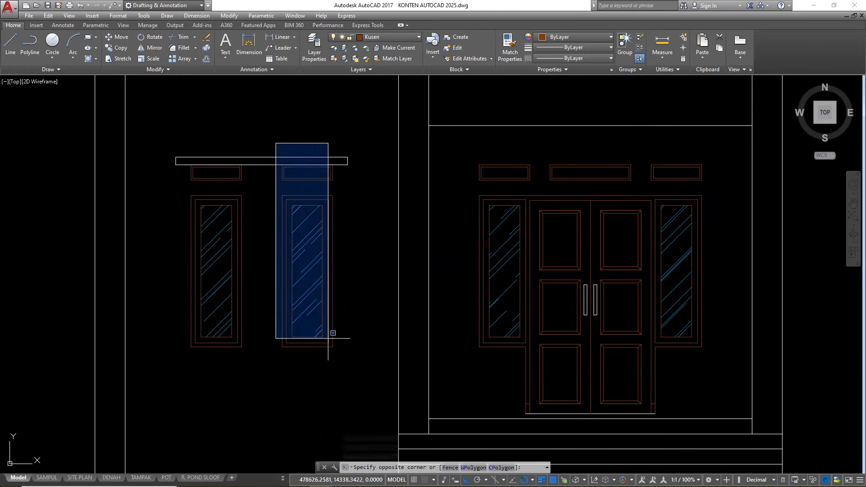
pyautogui.click(357, 393)
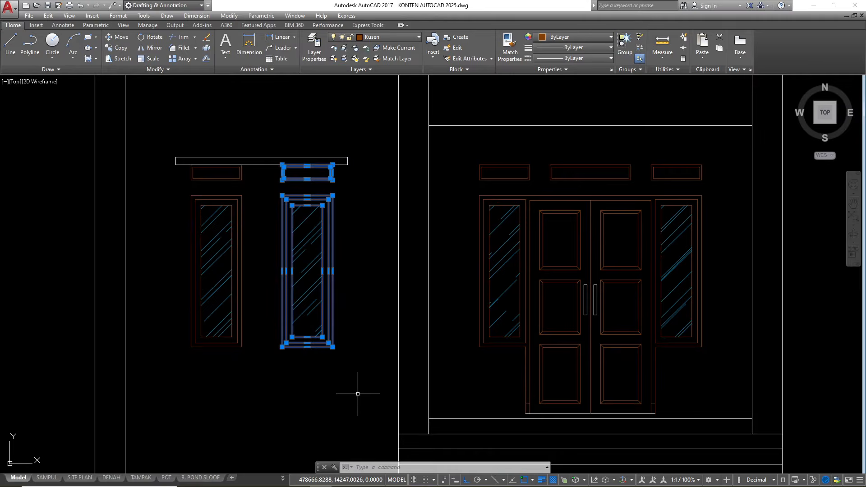
pyautogui.click(353, 179)
pyautogui.click(339, 144)
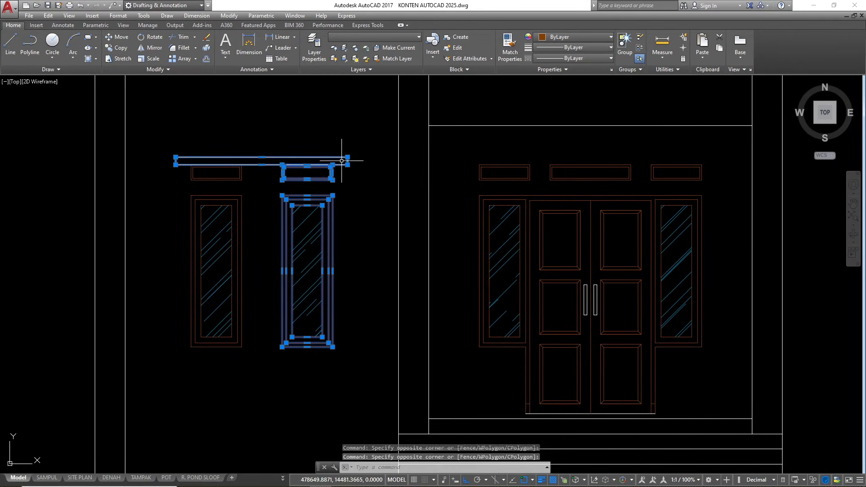
pyautogui.write('co')
pyautogui.press('Return')
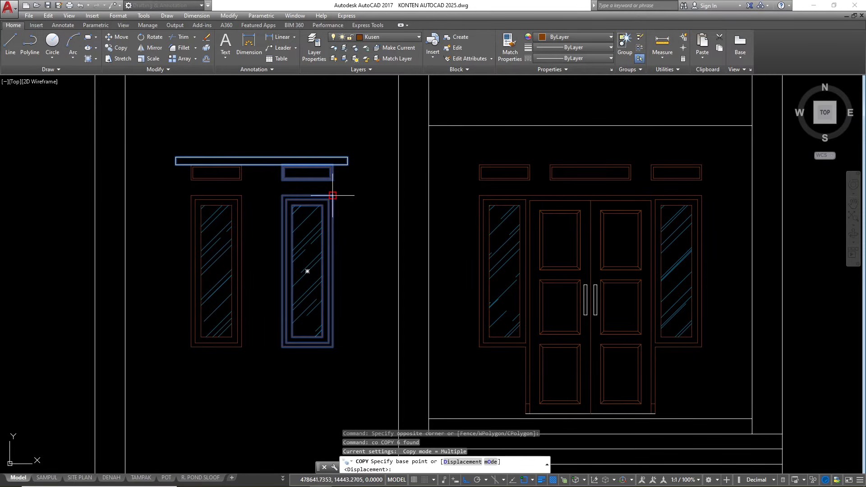
pyautogui.click(332, 195)
pyautogui.scroll(-6, 332, 195)
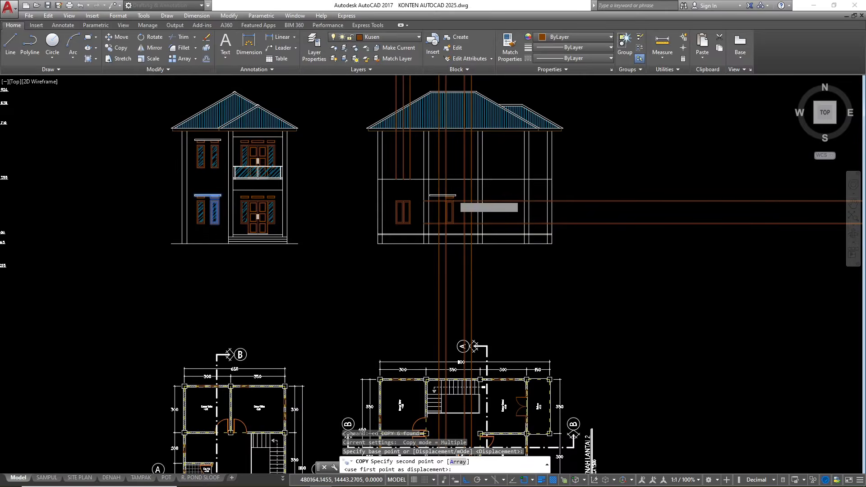
pyautogui.scroll(6, 454, 191)
pyautogui.scroll(4, 406, 217)
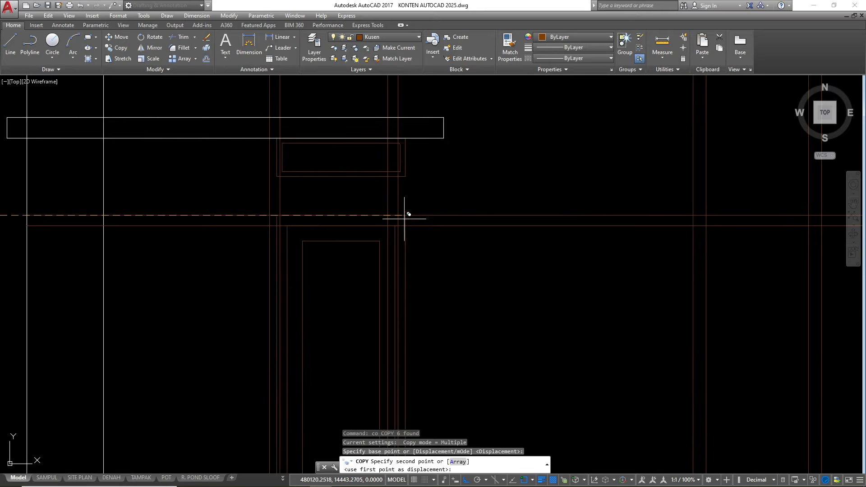
pyautogui.click(398, 215)
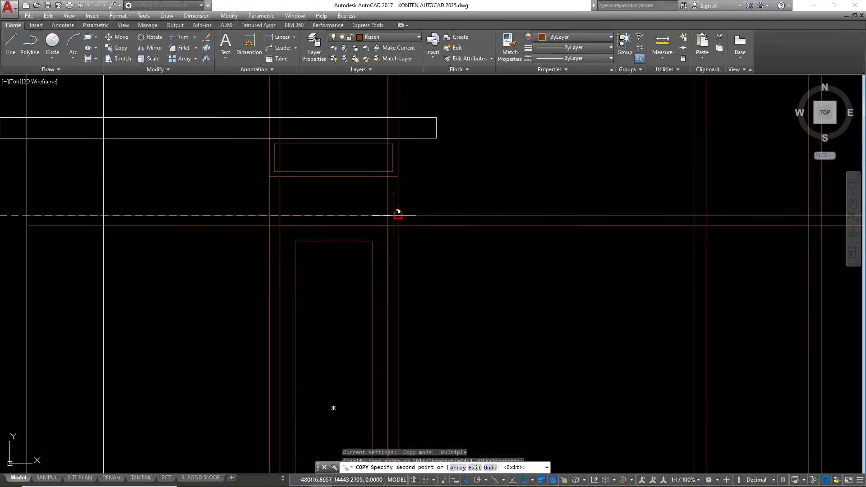
pyautogui.scroll(-3, 351, 228)
pyautogui.press('Escape')
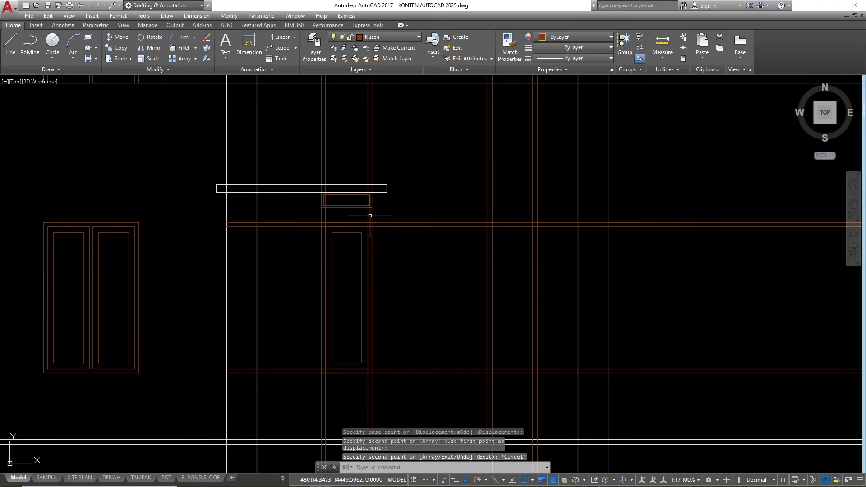
# - Erase the four vertical construction lines running through the copied single window
pyautogui.scroll(2, 326, 174)
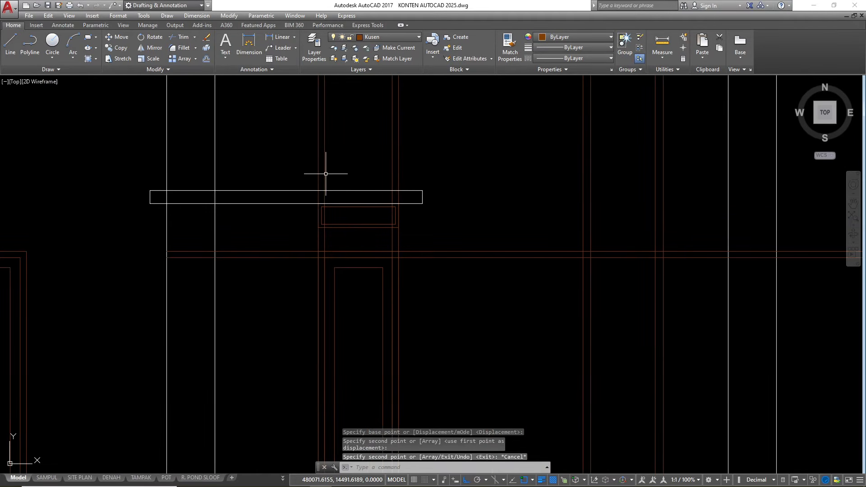
pyautogui.click(431, 156)
pyautogui.click(292, 132)
pyautogui.write('e')
pyautogui.press('Return')
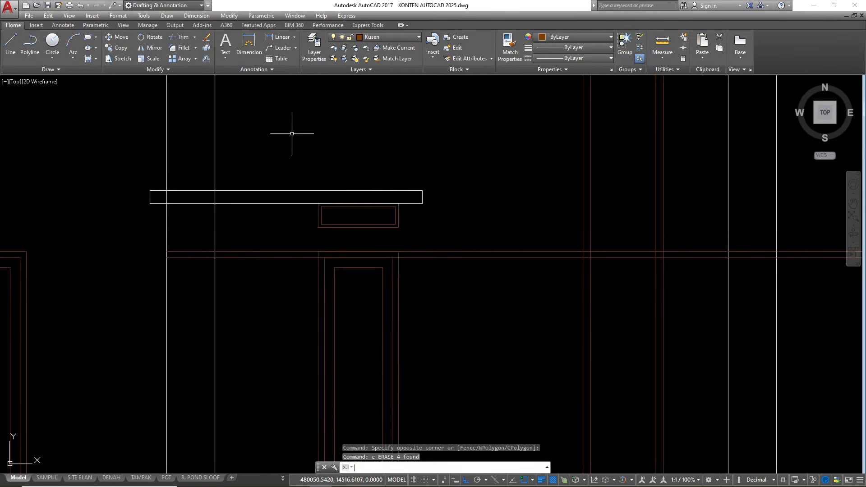
# - Erase the horizontal construction lines at the head and sill of the copied single window
pyautogui.scroll(-4, 413, 177)
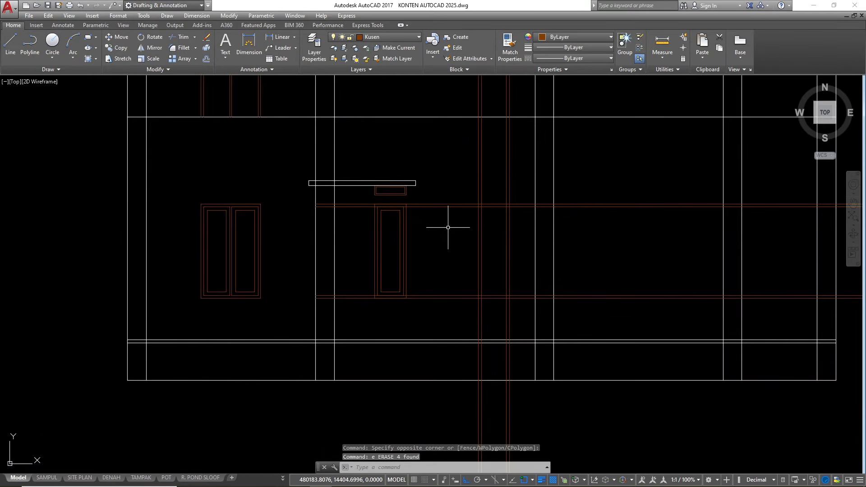
pyautogui.scroll(-2, 438, 198)
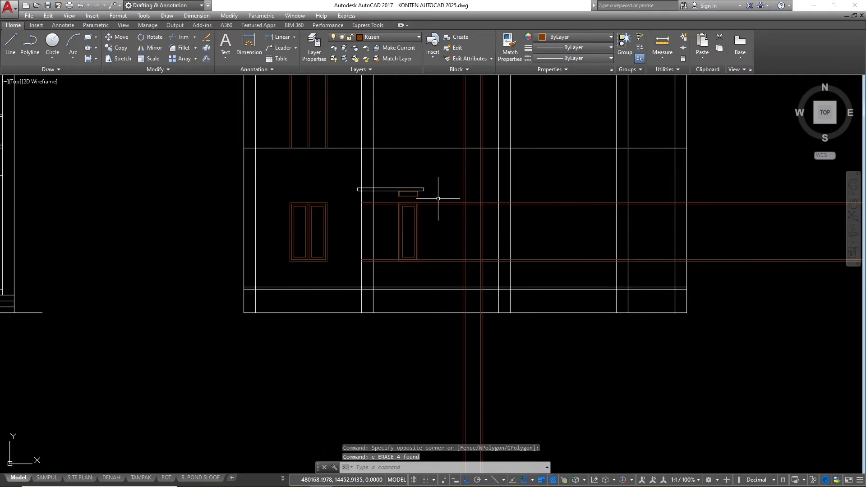
pyautogui.click(450, 270)
pyautogui.click(437, 180)
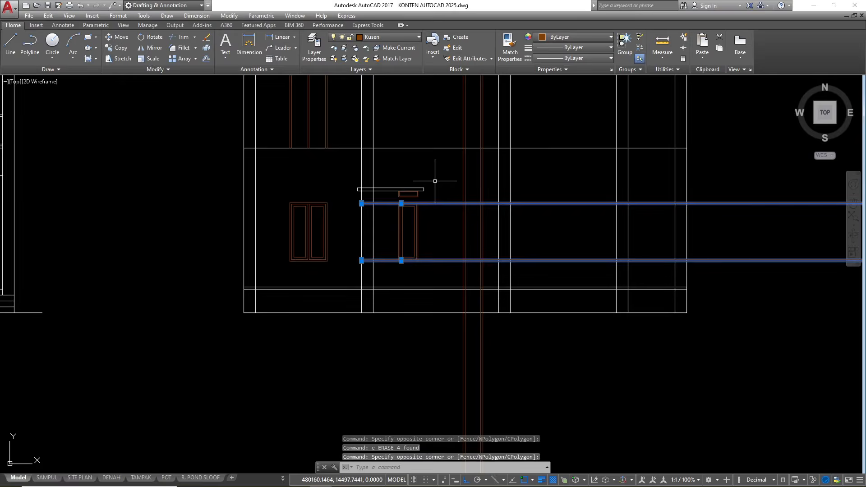
pyautogui.write('e')
pyautogui.press('Return')
# - Stretch the canopy's left end in to the single window's left frame edge, and extend it 15 beyond that edge
pyautogui.scroll(2, 382, 182)
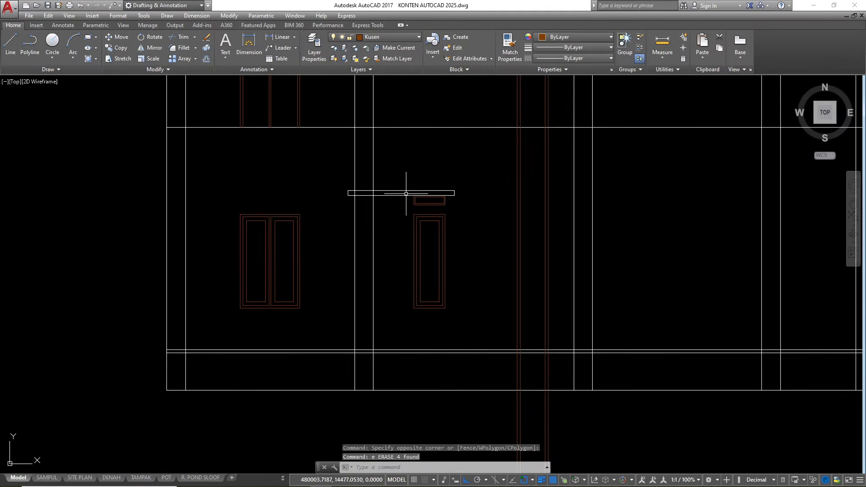
pyautogui.scroll(2, 392, 197)
pyautogui.click(391, 197)
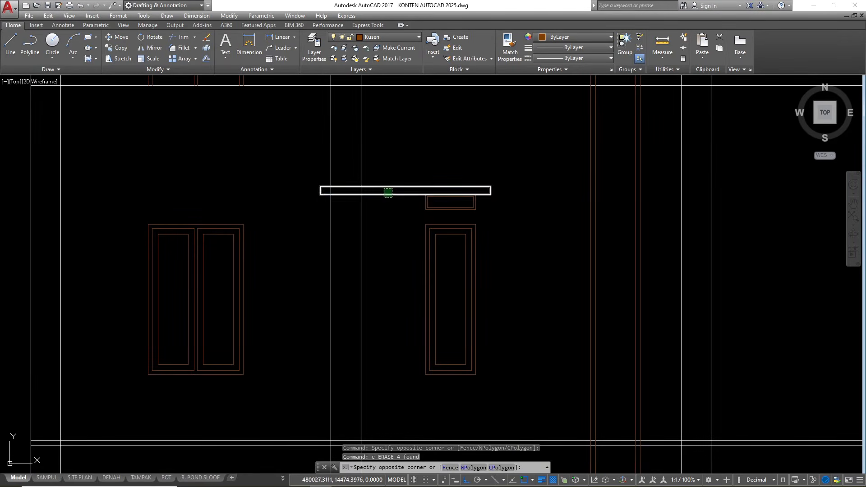
pyautogui.click(384, 191)
pyautogui.scroll(4, 312, 187)
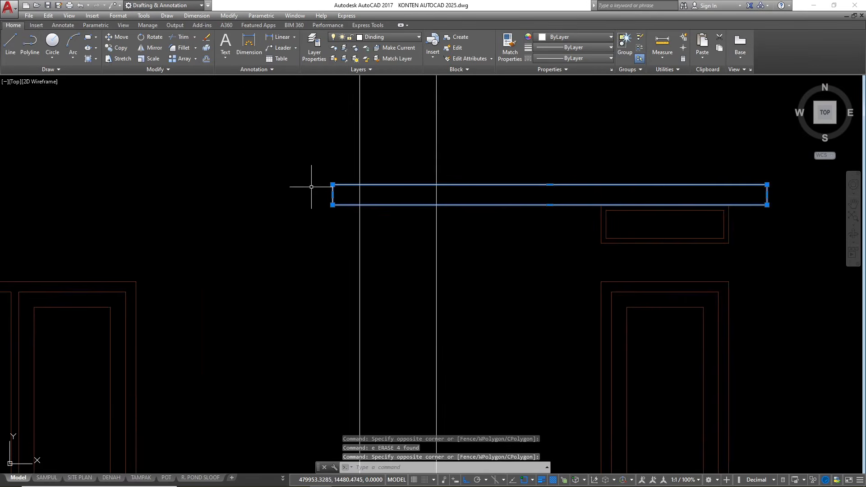
pyautogui.click(332, 195)
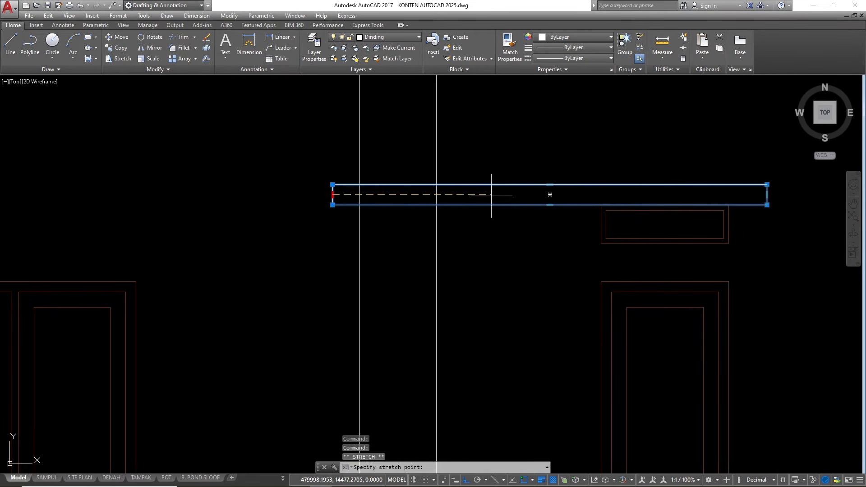
pyautogui.scroll(4, 625, 199)
pyautogui.scroll(-4, 306, 207)
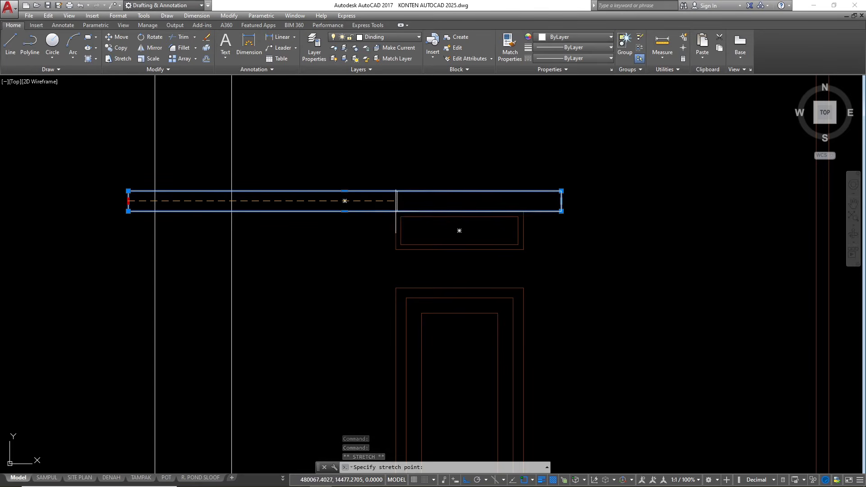
pyautogui.click(395, 203)
pyautogui.click(395, 201)
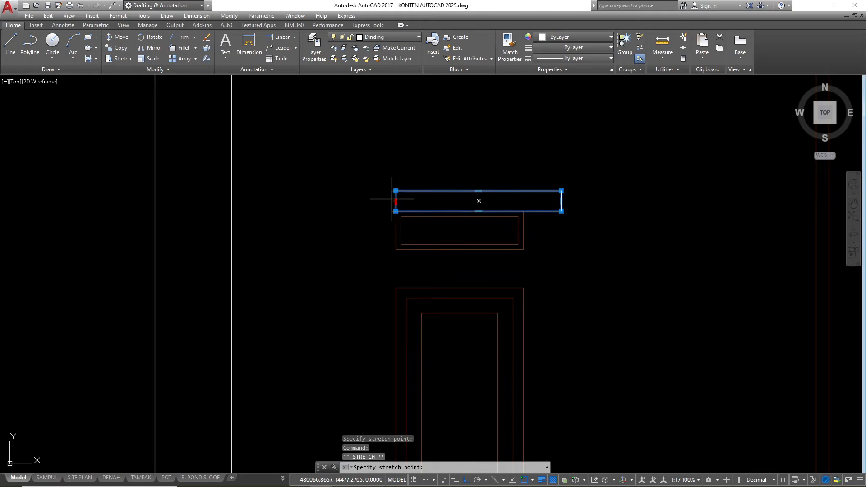
pyautogui.press('Return')
pyautogui.press('Escape')
# - Measure the overall frame width of the double window with a linear dimension, without placing it
pyautogui.scroll(-2, 464, 202)
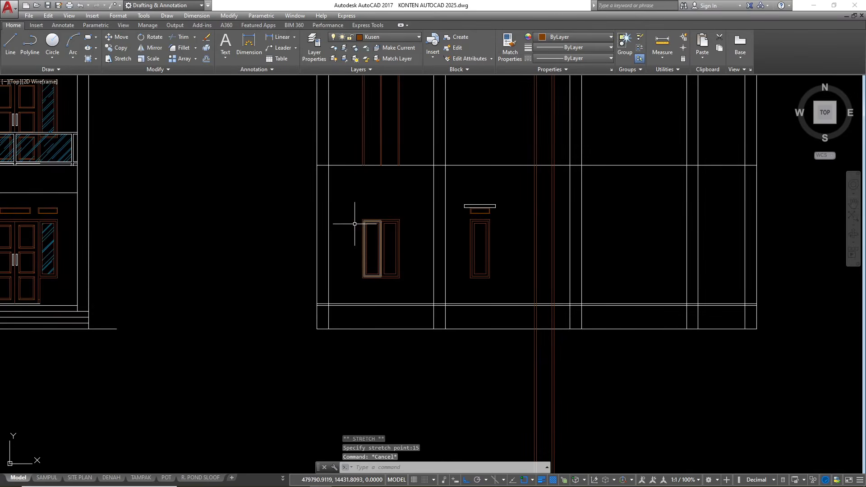
pyautogui.scroll(4, 360, 220)
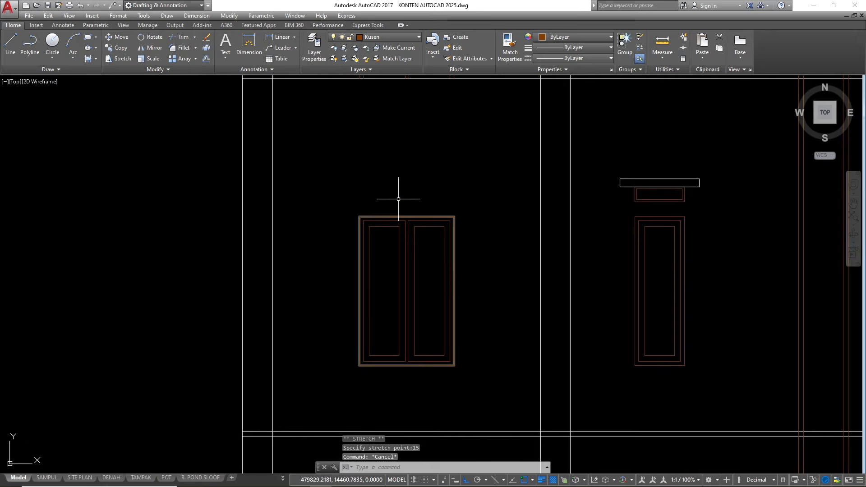
pyautogui.scroll(2, 398, 198)
pyautogui.write('d')
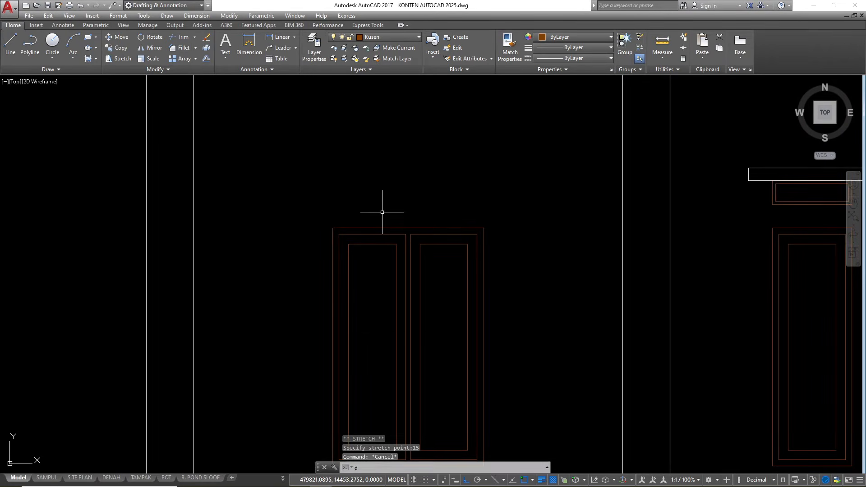
pyautogui.write('li')
pyautogui.press('Return')
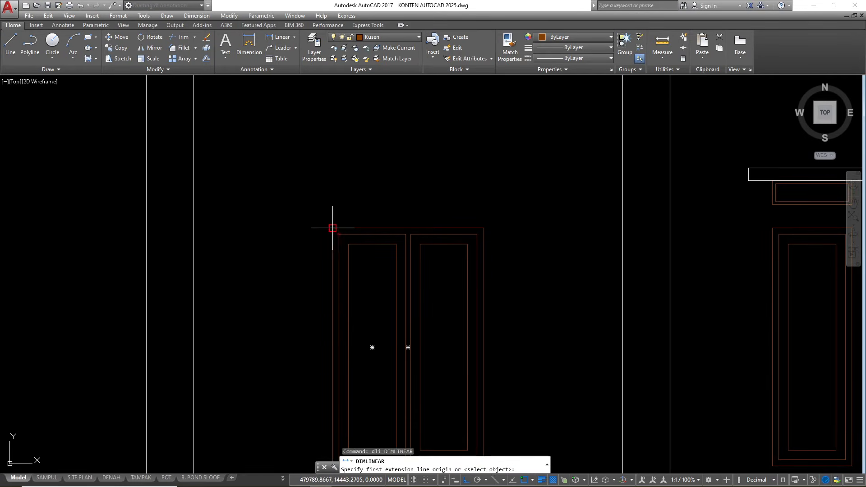
pyautogui.click(332, 228)
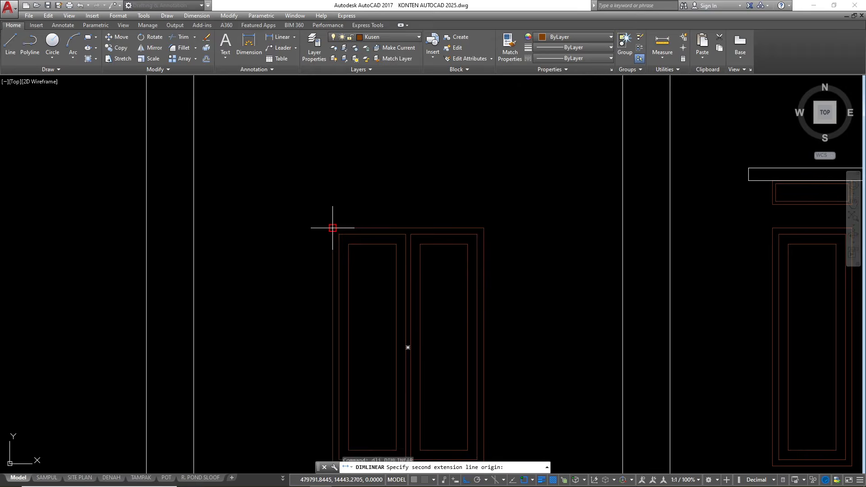
pyautogui.click(483, 228)
pyautogui.press('Escape')
pyautogui.press('Escape')
pyautogui.press('Escape')
pyautogui.press('Escape')
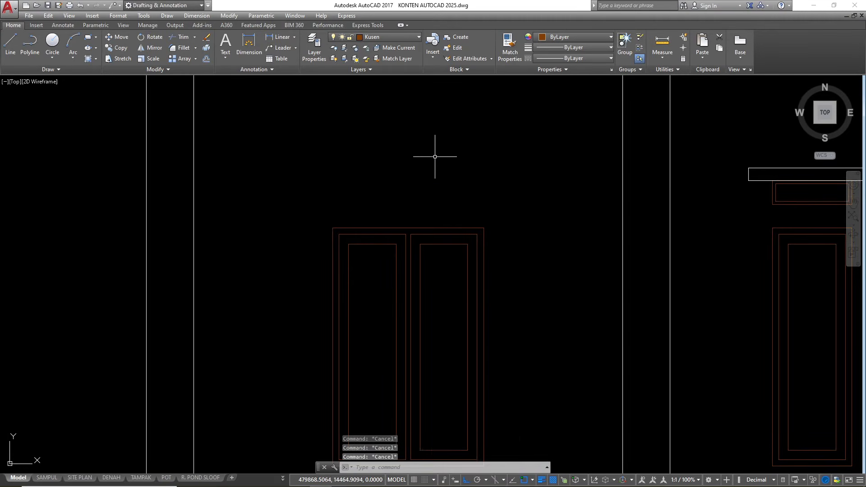
# - Draw a 95 by 15 rectangle above the double window as its vent frame
pyautogui.write('rec')
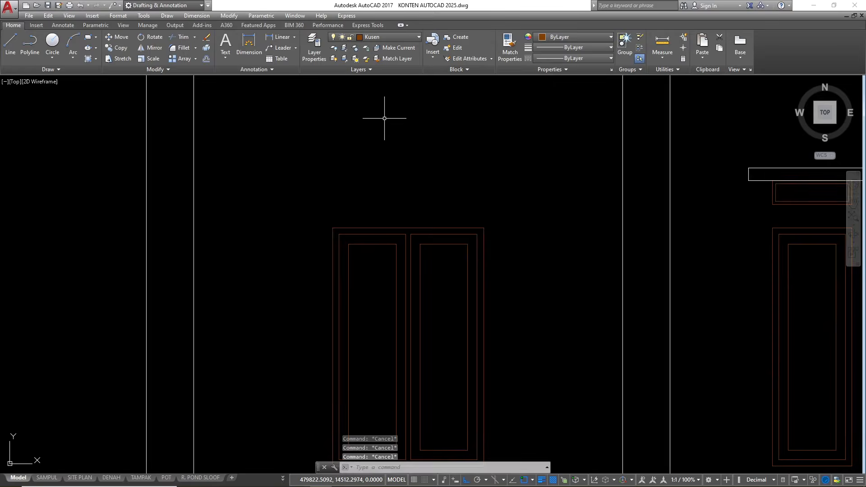
pyautogui.press('Return')
pyautogui.click(320, 130)
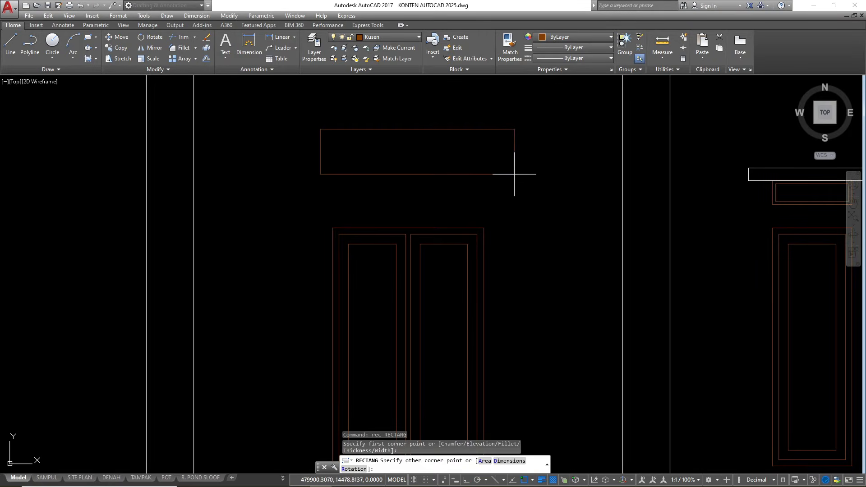
pyautogui.write('d')
pyautogui.press('Return')
pyautogui.write('95')
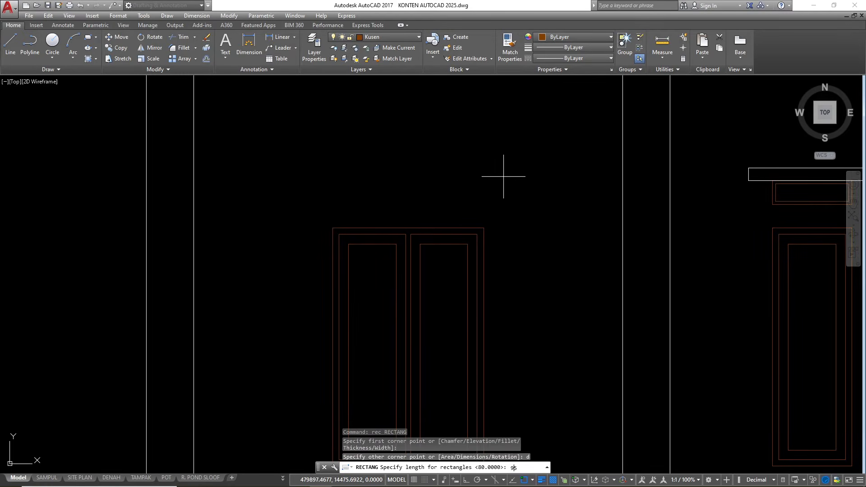
pyautogui.press('Return')
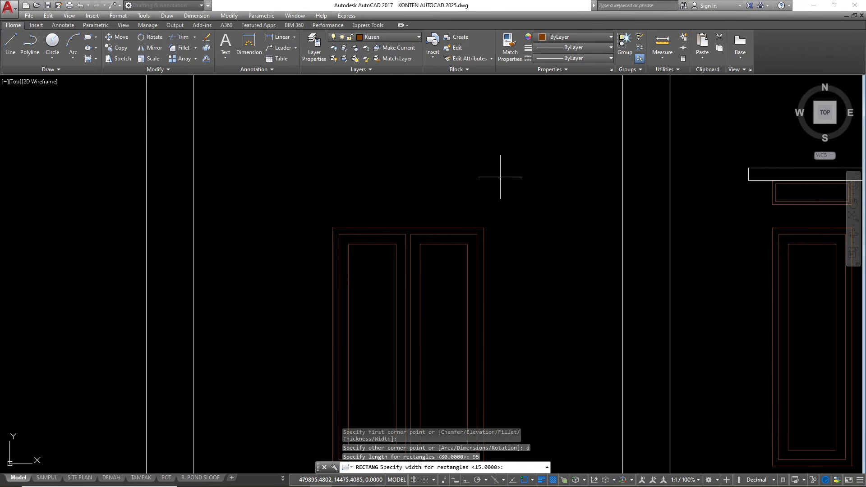
pyautogui.write('1')
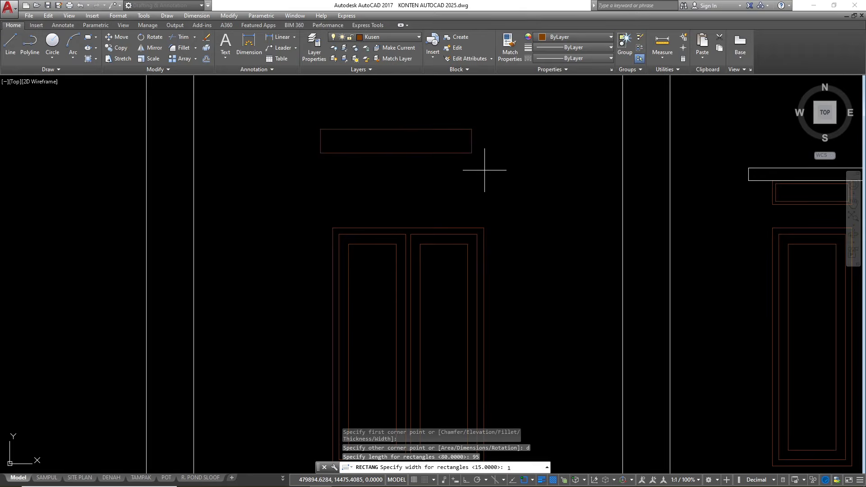
pyautogui.write('5')
pyautogui.press('Return')
pyautogui.click(443, 139)
# - Offset the vent rectangle above the double window inward by 2
pyautogui.click(447, 144)
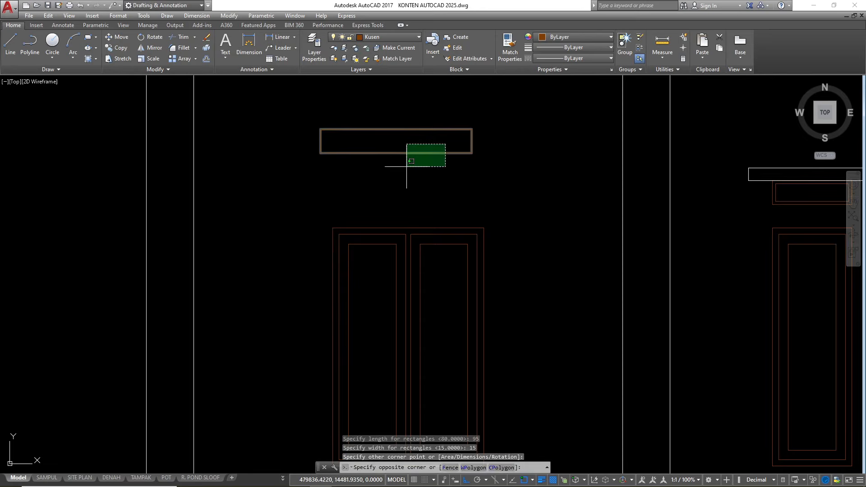
pyautogui.click(404, 170)
pyautogui.write('o')
pyautogui.press('Return')
pyautogui.write('2')
pyautogui.press('Return')
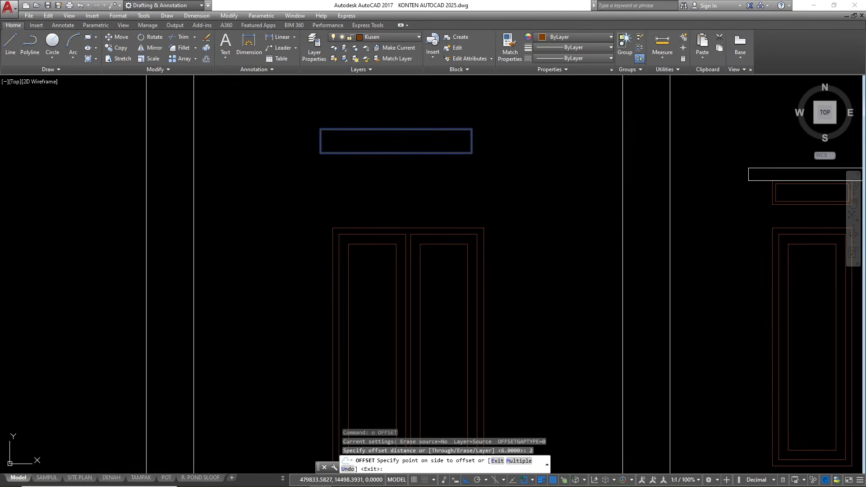
pyautogui.click(396, 141)
pyautogui.press('Escape')
pyautogui.press('Escape')
# - Move the double vent rectangle so its bottom midpoint sits on the midpoint of the double window's top edge
pyautogui.click(425, 163)
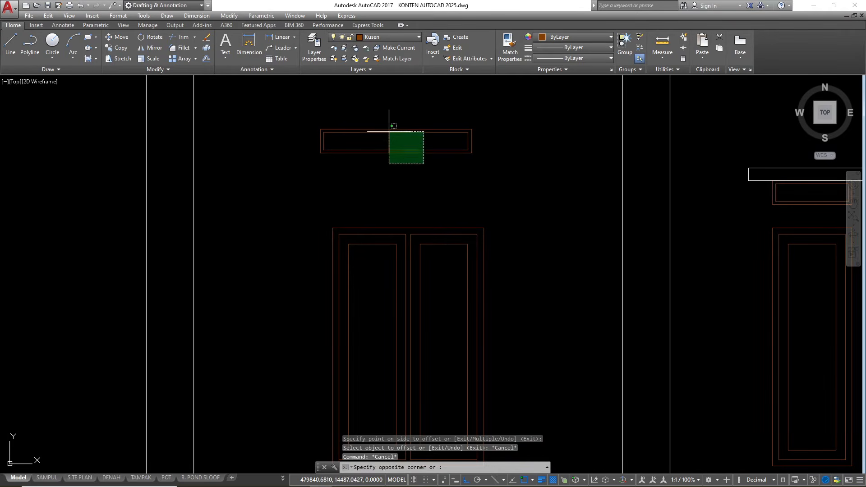
pyautogui.click(382, 133)
pyautogui.write('m')
pyautogui.press('Return')
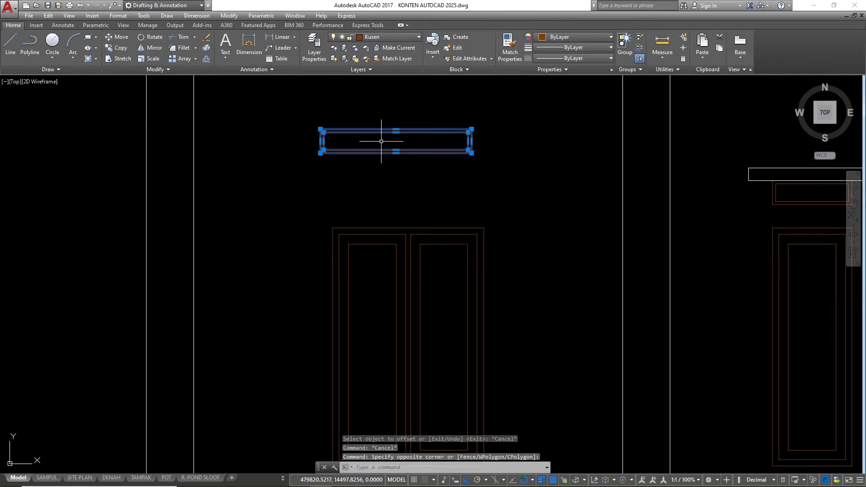
pyautogui.scroll(2, 395, 167)
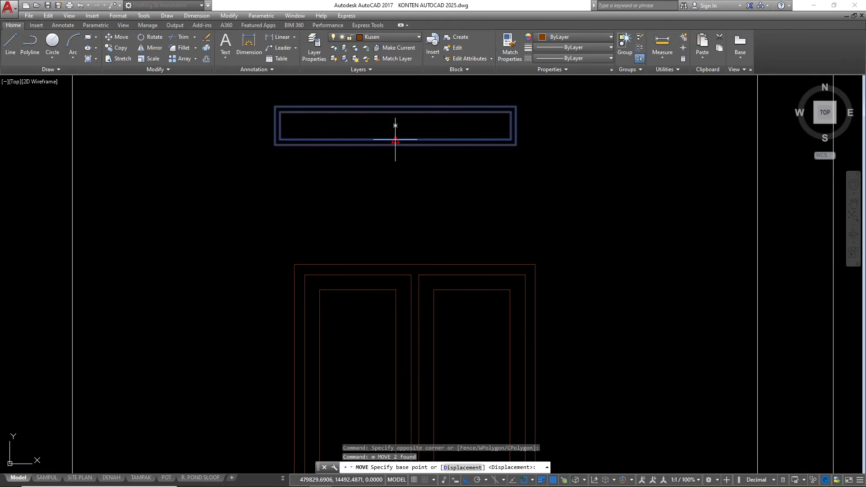
pyautogui.click(395, 145)
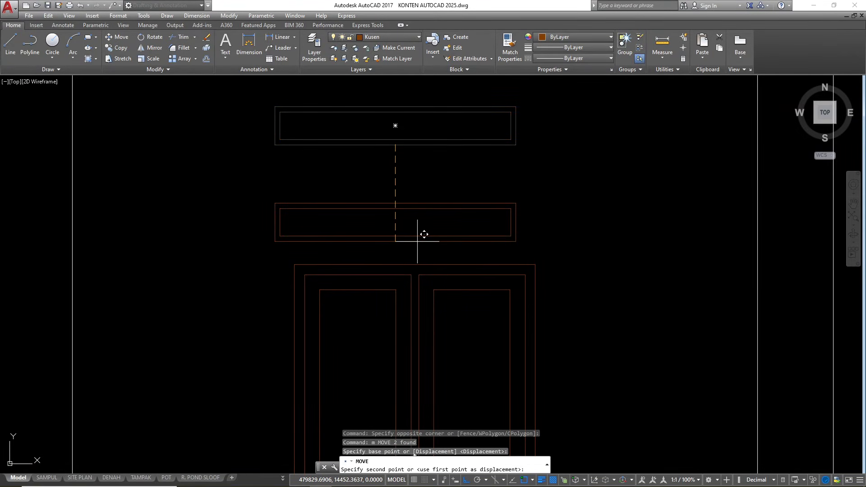
pyautogui.press('F8')
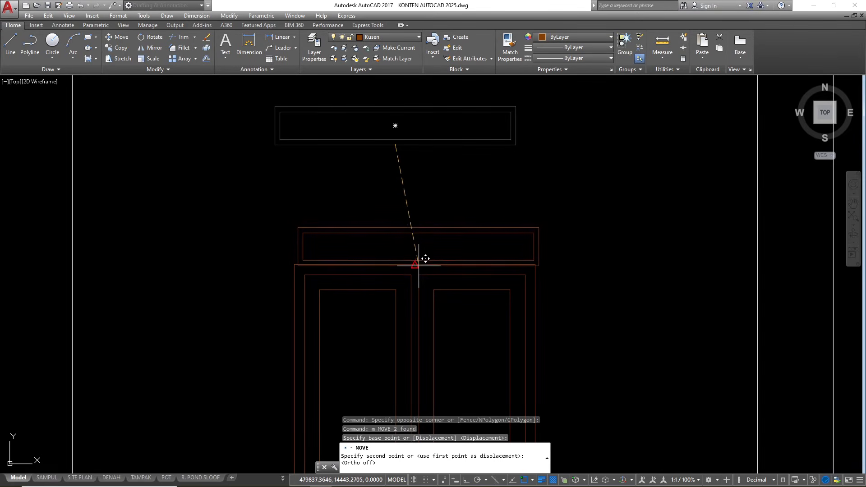
pyautogui.click(418, 263)
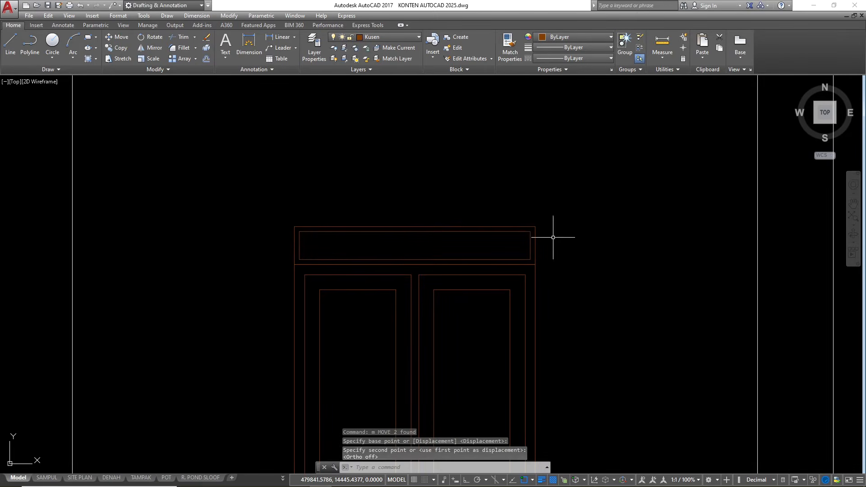
# - Move both vent rectangles straight up by 15 from the top of the double window
pyautogui.click(576, 234)
pyautogui.click(464, 225)
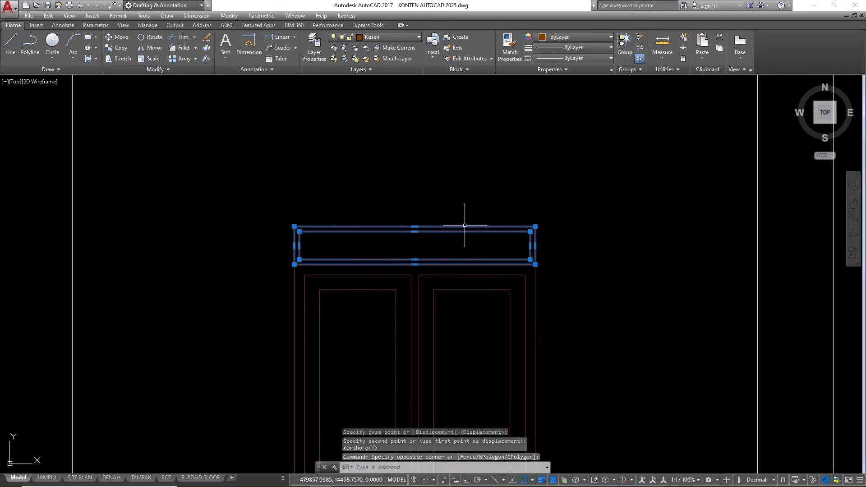
pyautogui.write('m')
pyautogui.press('Return')
pyautogui.click(598, 265)
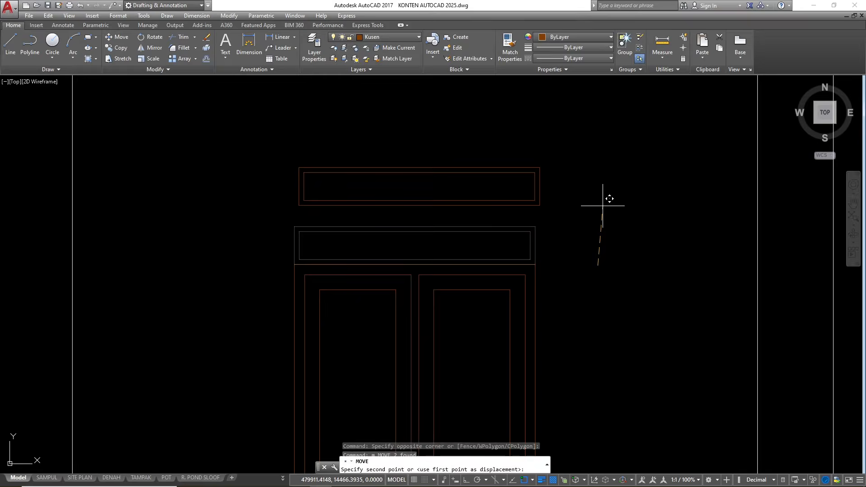
pyautogui.press('F8')
pyautogui.write('1')
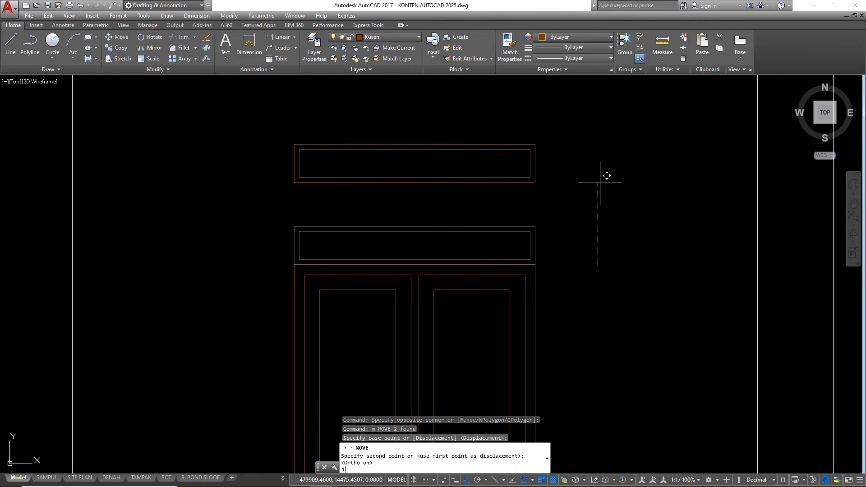
pyautogui.press('Return')
pyautogui.press('Escape')
# - Copy the single window's canopy onto the double window's vent, matching the vents' top-right corners
pyautogui.scroll(-2, 336, 215)
pyautogui.scroll(-2, 315, 218)
pyautogui.scroll(3, 519, 208)
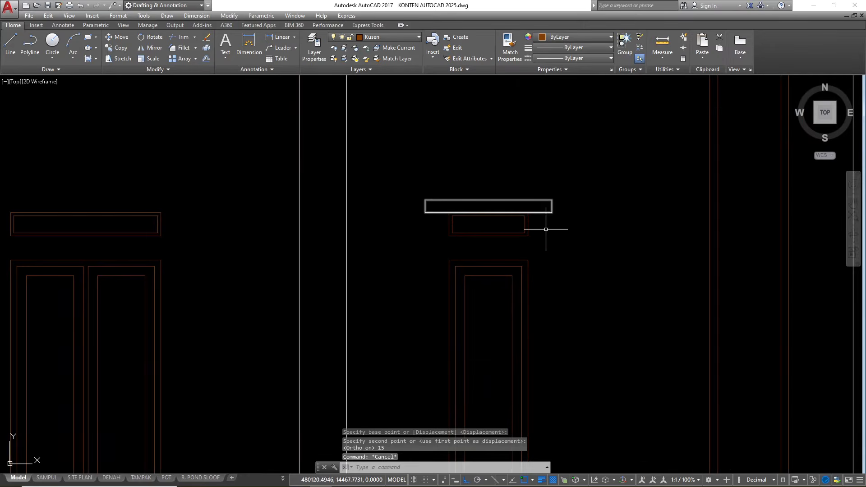
pyautogui.click(560, 235)
pyautogui.click(550, 183)
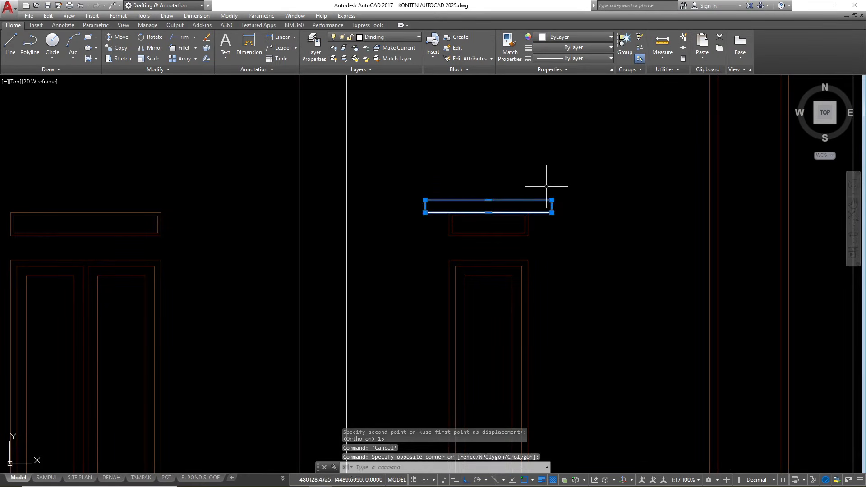
pyautogui.write('co')
pyautogui.press('Return')
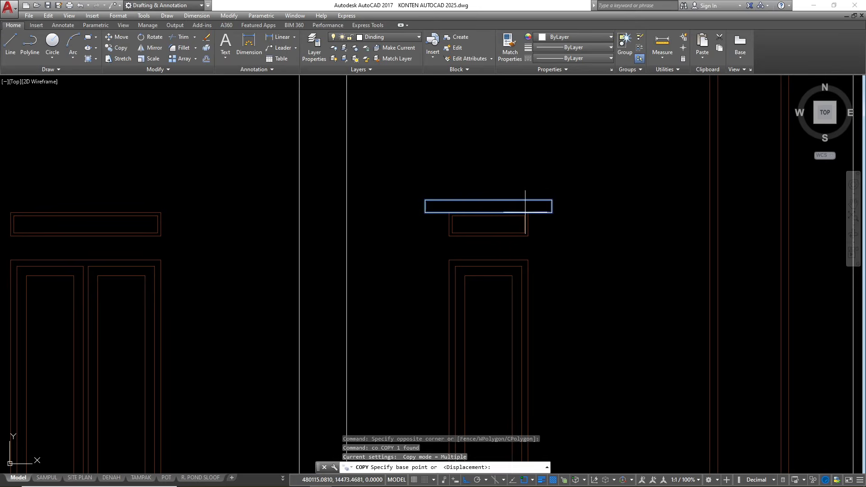
pyautogui.scroll(2, 523, 220)
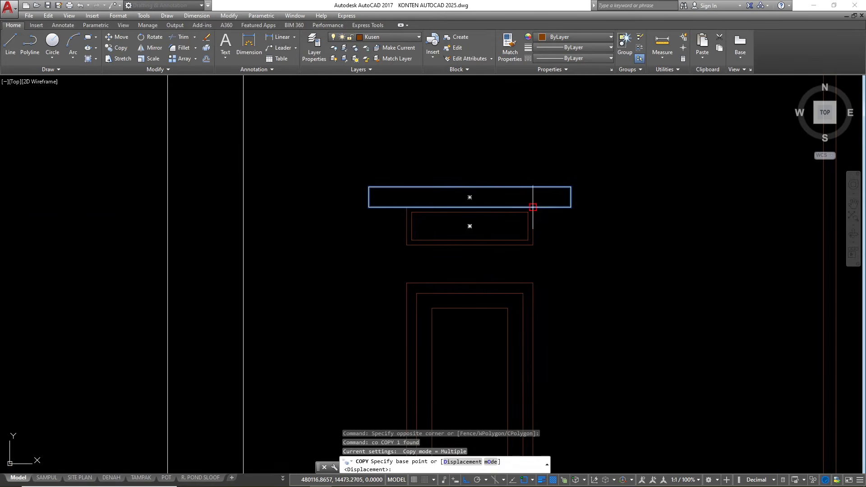
pyautogui.click(532, 207)
pyautogui.scroll(-2, 609, 197)
pyautogui.scroll(2, 451, 196)
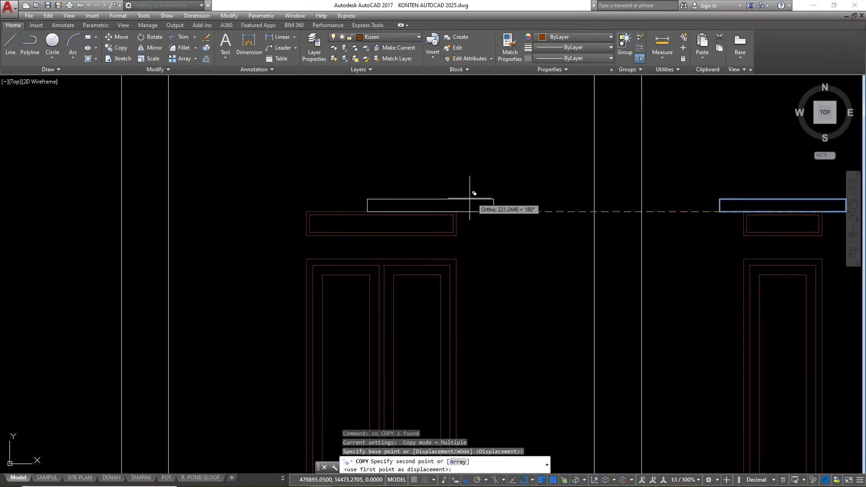
pyautogui.click(456, 211)
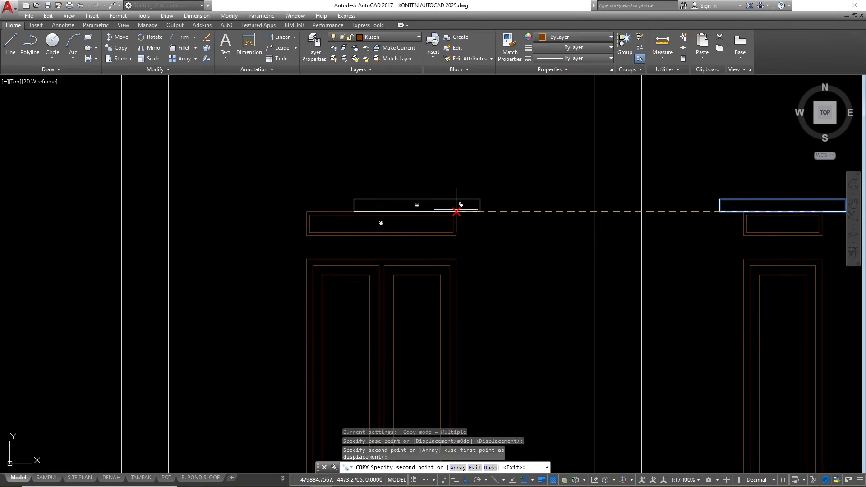
pyautogui.press('Escape')
# - Stretch the copied canopy's left end to the double window vent's left edge, and extend it 15 beyond that edge
pyautogui.click(367, 199)
pyautogui.scroll(2, 363, 201)
pyautogui.click(350, 202)
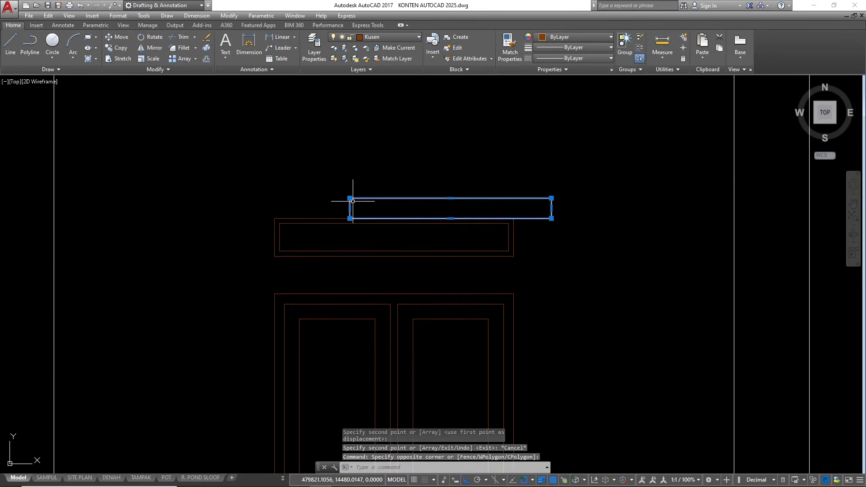
pyautogui.click(349, 209)
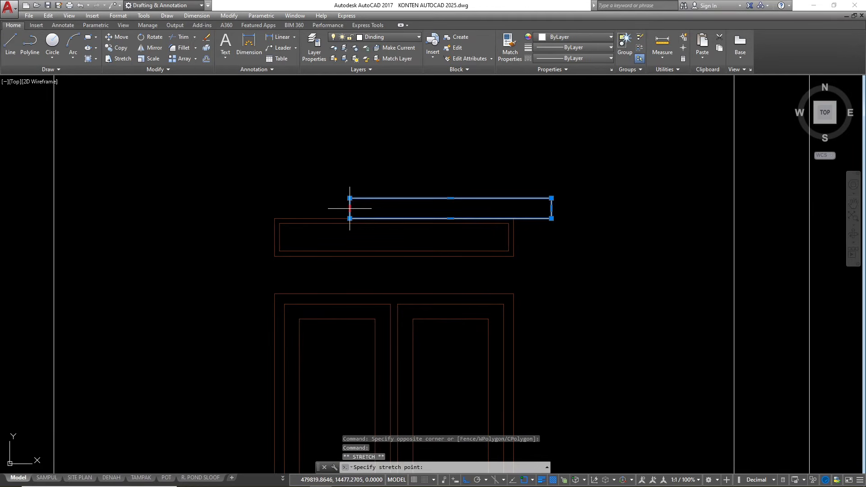
pyautogui.click(274, 207)
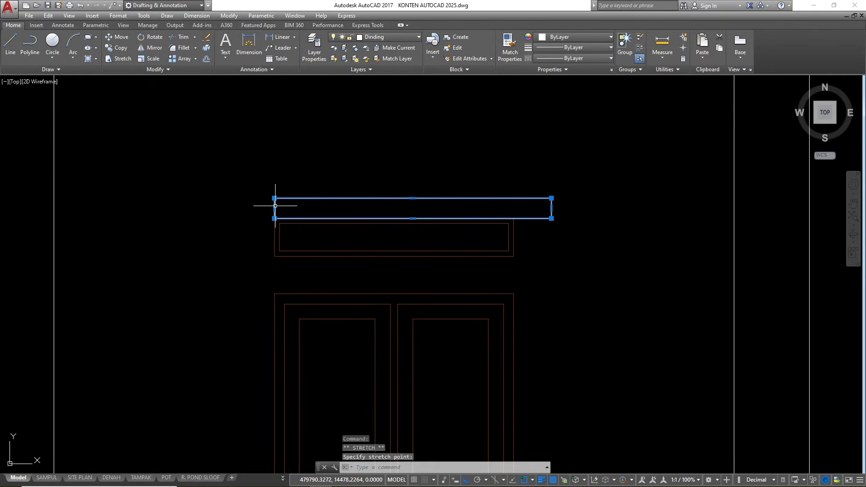
pyautogui.click(274, 208)
pyautogui.write('15')
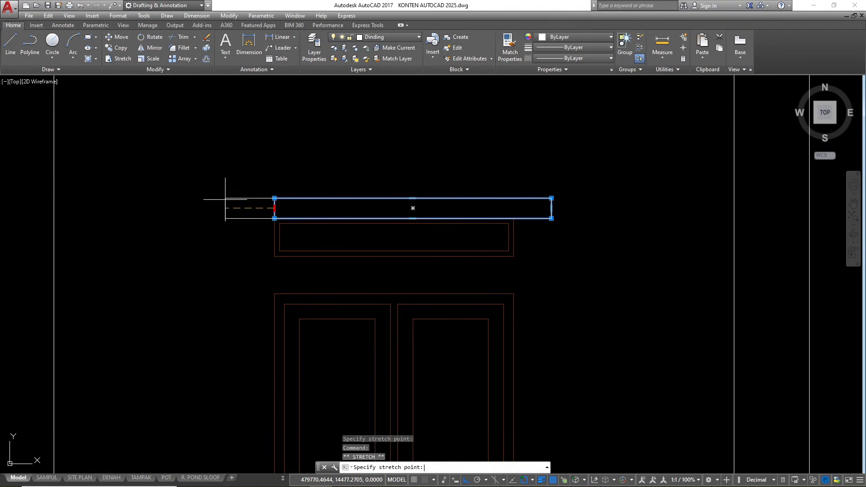
pyautogui.press('Return')
pyautogui.press('Escape')
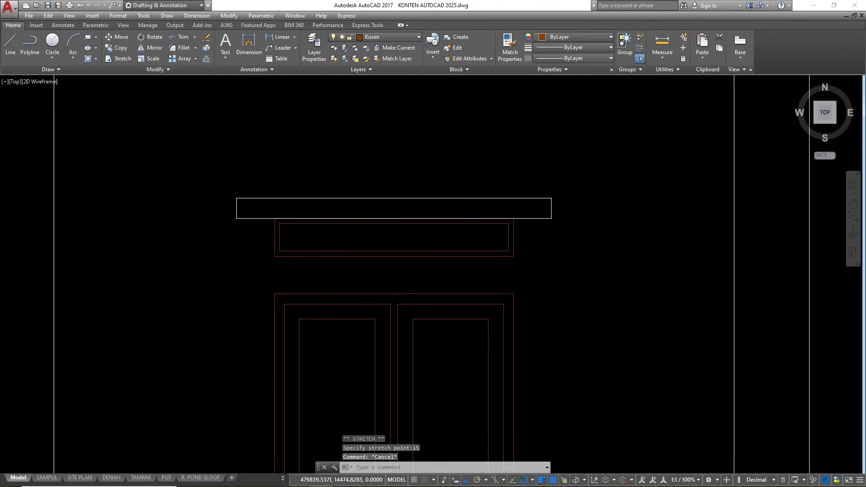
# - Examine the elevations and floor plans along the remaining projected lines to identify the next opening on the ground floor
pyautogui.scroll(-4, 367, 219)
pyautogui.scroll(-6, 367, 224)
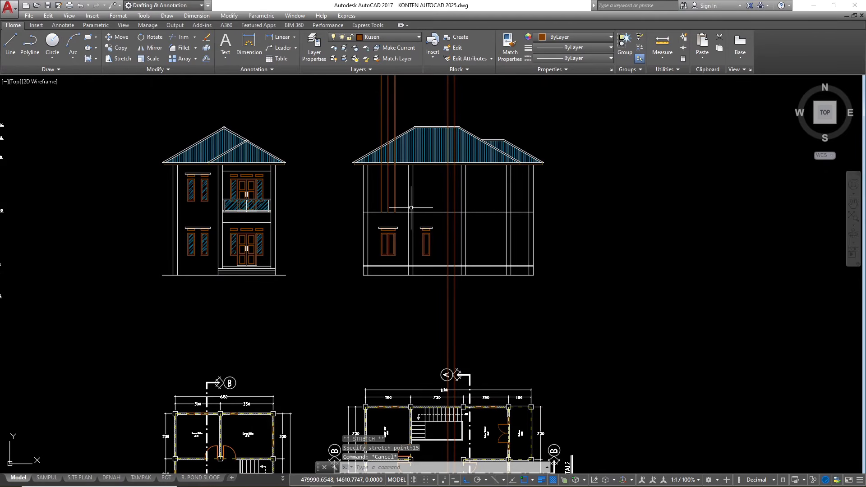
pyautogui.scroll(1, 454, 231)
pyautogui.scroll(-7, 446, 243)
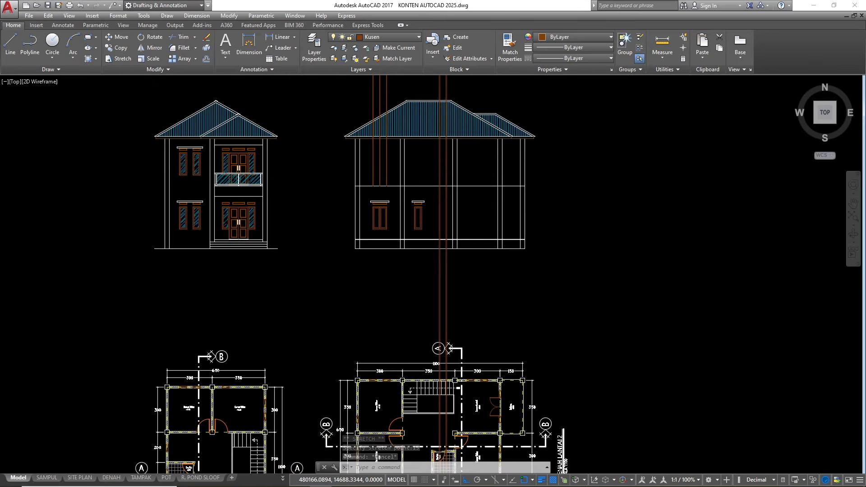
pyautogui.scroll(6, 440, 256)
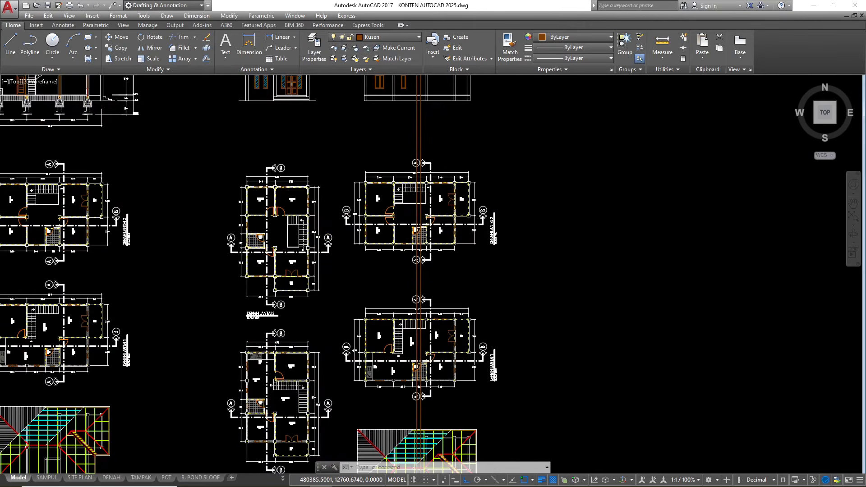
pyautogui.scroll(-4, 443, 312)
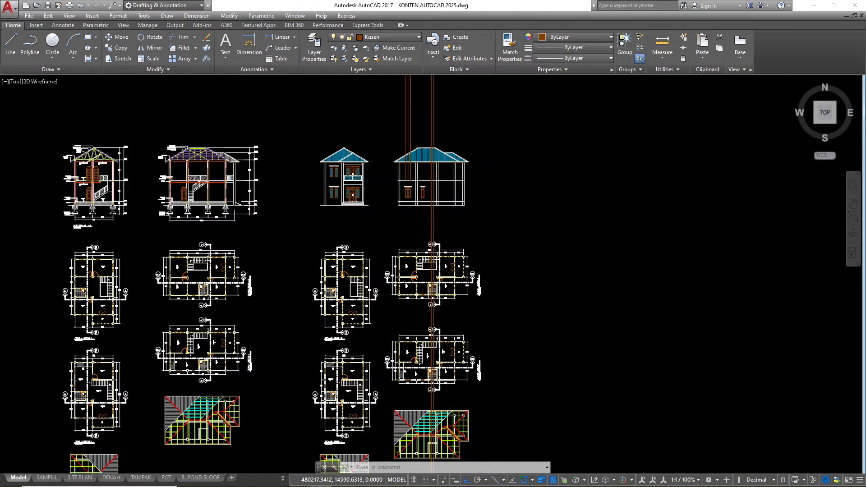
pyautogui.scroll(6, 432, 187)
pyautogui.scroll(7, 439, 215)
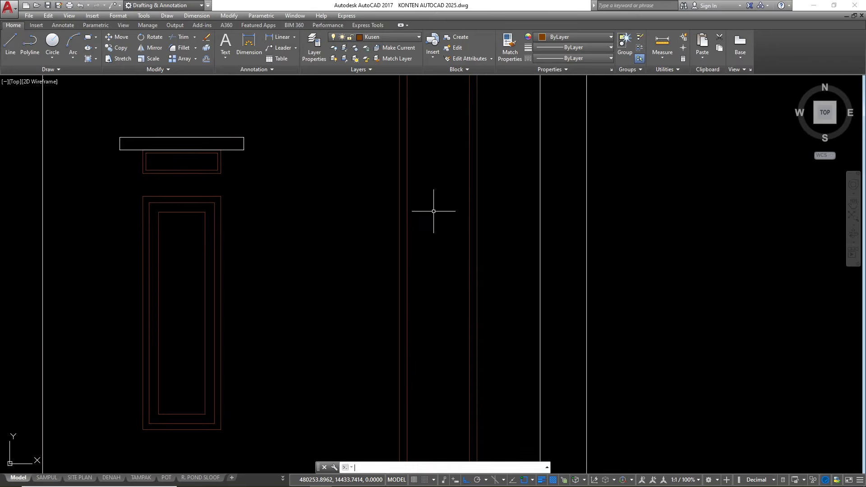
pyautogui.write('rec')
pyautogui.press('Return')
pyautogui.click(295, 183)
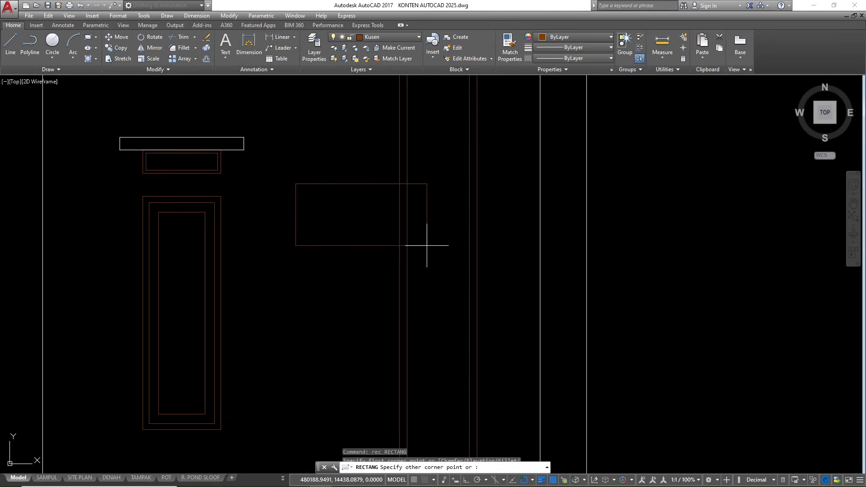
pyautogui.write('d')
pyautogui.press('Return')
pyautogui.write('50')
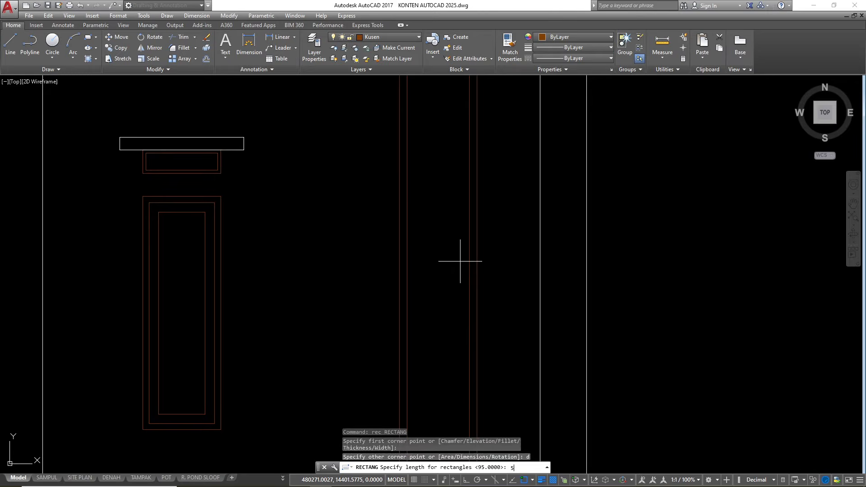
pyautogui.press('Return')
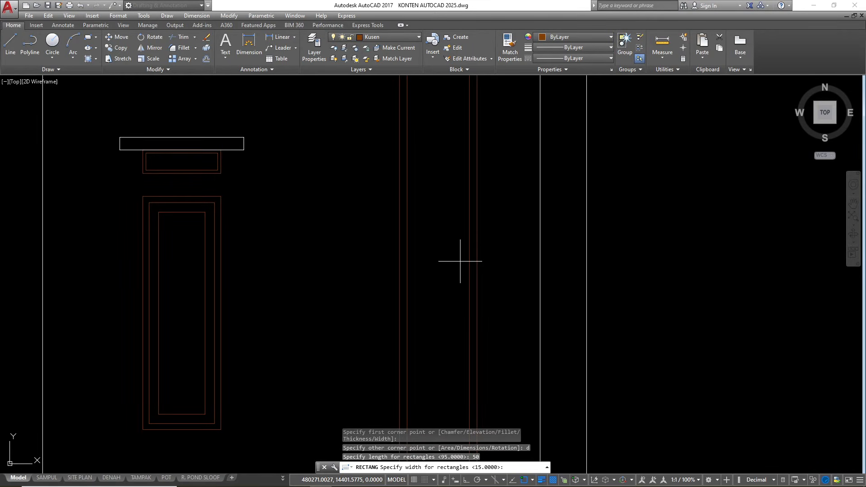
pyautogui.write('40')
pyautogui.press('Return')
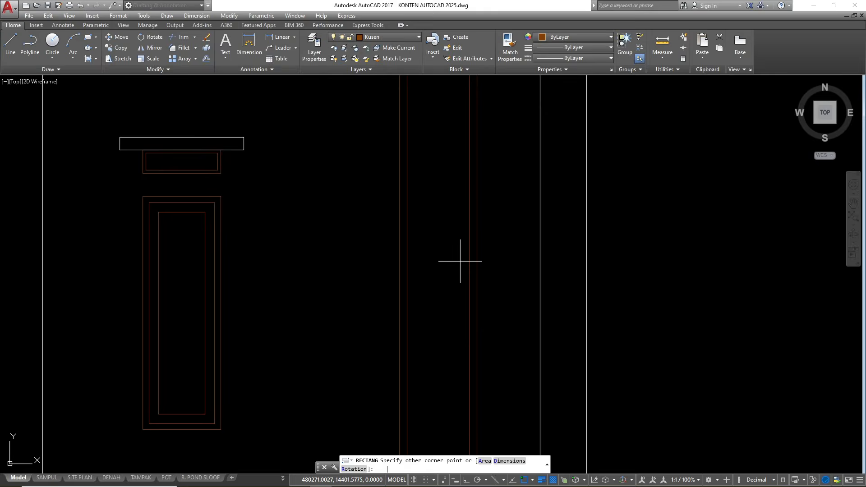
pyautogui.press('Escape')
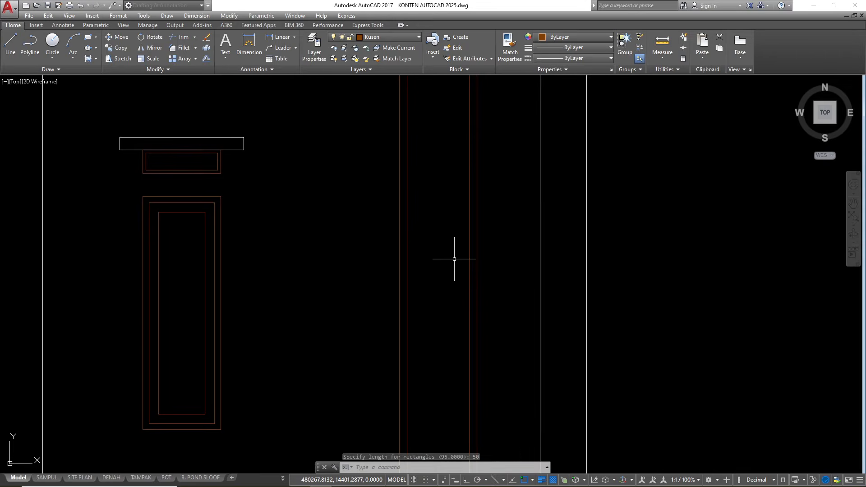
# - Draw a 50 by 45 rectangle near the remaining projected lines to the right of the single window, as the small opening's frame
pyautogui.write('rec')
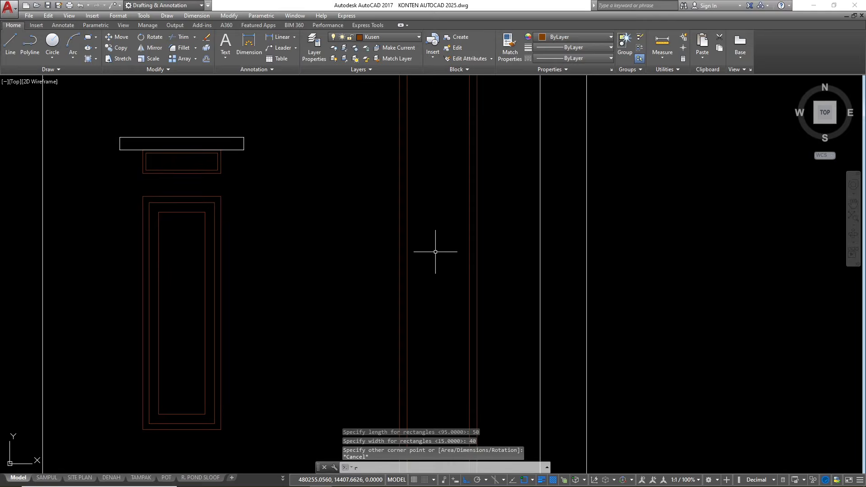
pyautogui.press('Return')
pyautogui.click(340, 189)
pyautogui.write('d')
pyautogui.press('Return')
pyautogui.write('50')
pyautogui.press('Return')
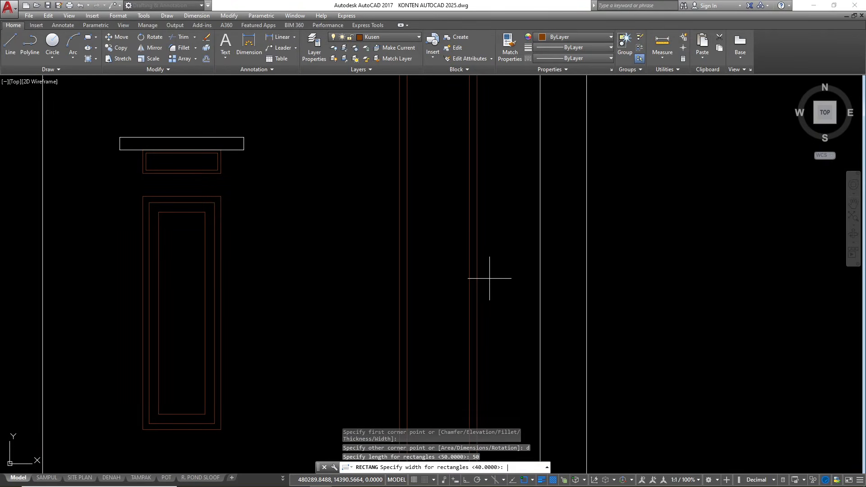
pyautogui.write('45')
pyautogui.press('Return')
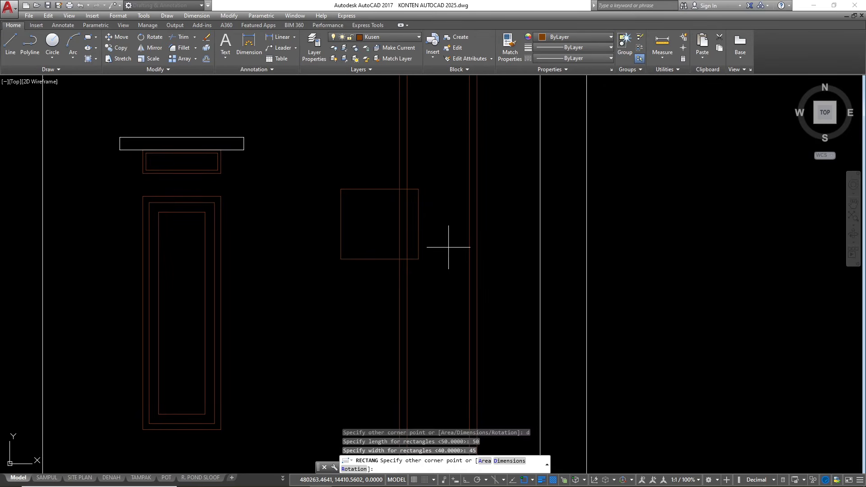
pyautogui.click(448, 247)
pyautogui.press('Escape')
pyautogui.press('Escape')
# - Offset the small opening's 50 by 45 frame inward by 5
pyautogui.scroll(2, 385, 208)
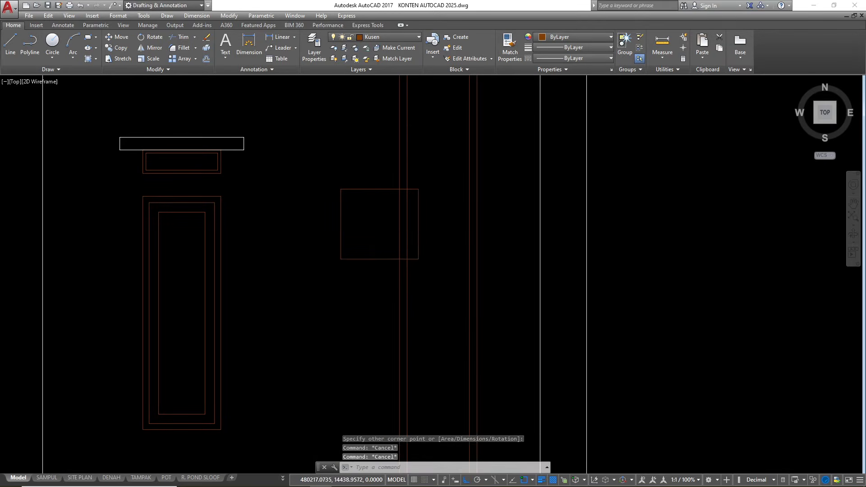
pyautogui.click(384, 209)
pyautogui.click(359, 155)
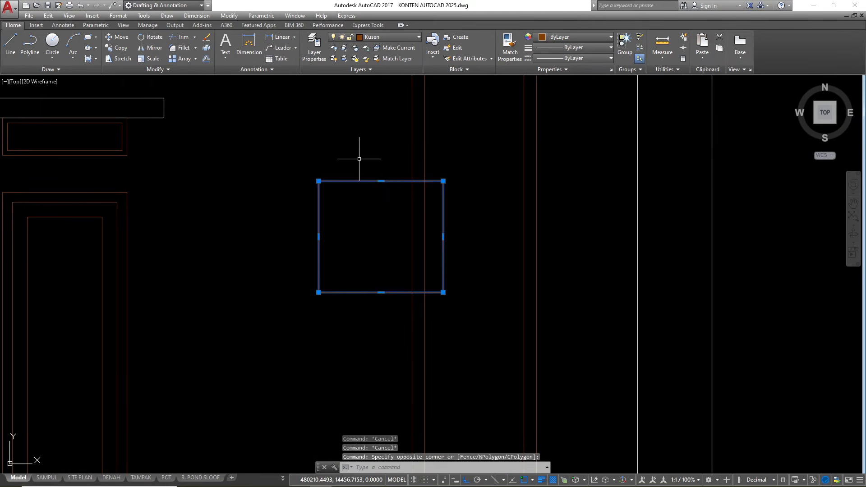
pyautogui.write('o')
pyautogui.press('Return')
pyautogui.write('5')
pyautogui.press('Return')
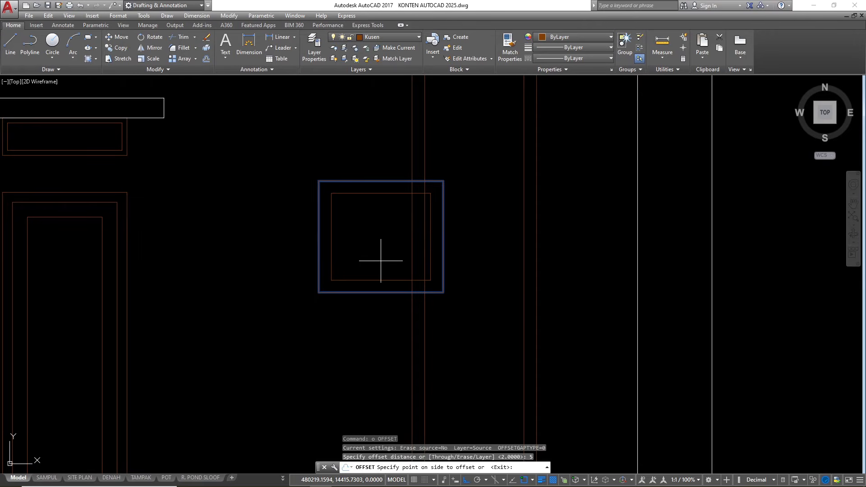
pyautogui.click(368, 235)
pyautogui.press('Escape')
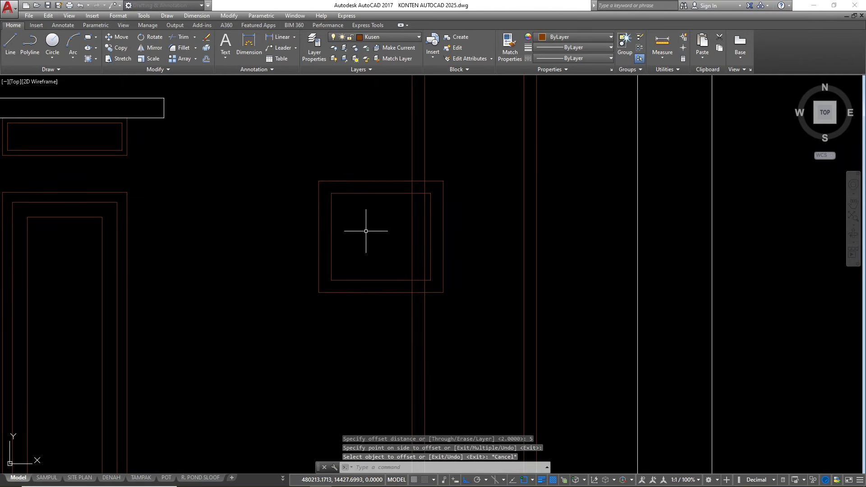
pyautogui.press('Escape')
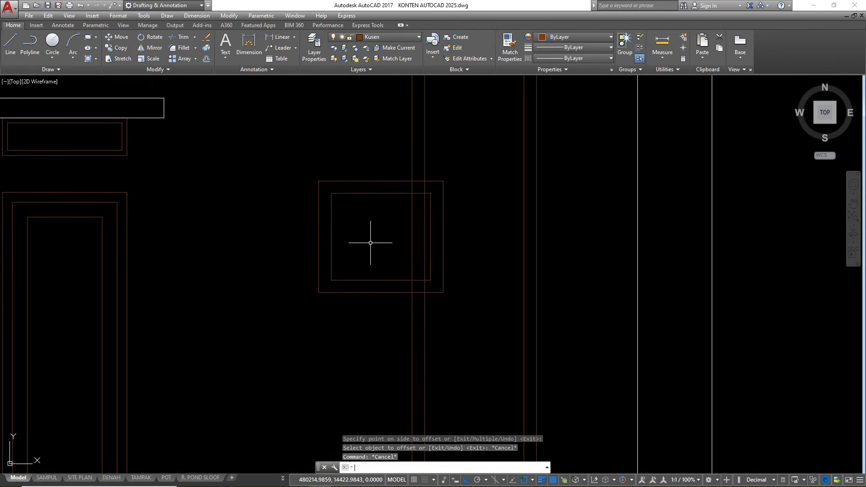
pyautogui.write('l')
pyautogui.press('Return')
pyautogui.press('Escape')
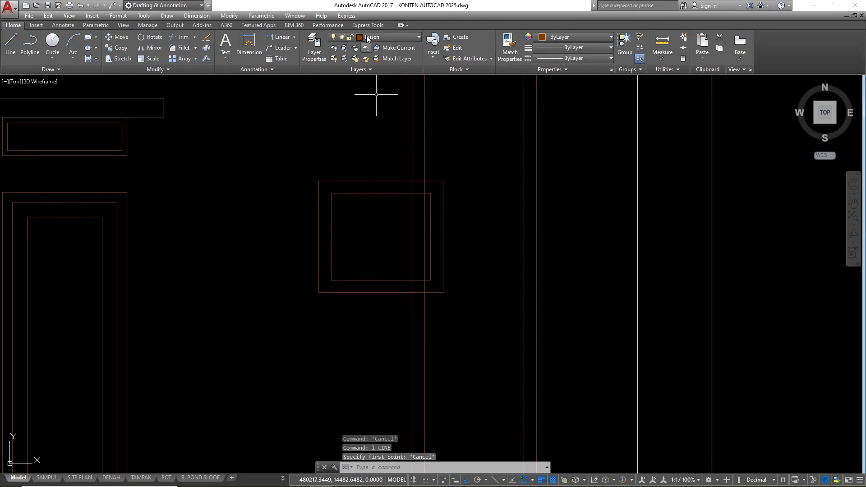
pyautogui.press('Escape')
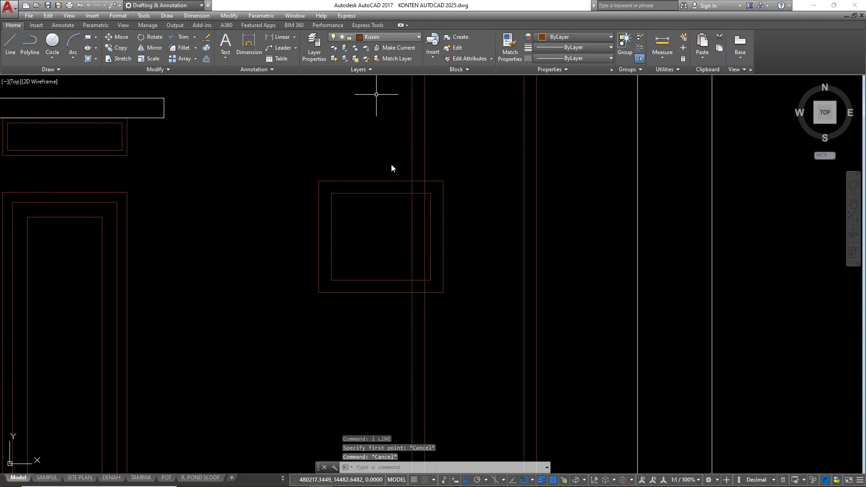
# - Make Arsiran Atap the current layer and draw a line along the inner frame's bottom edge
pyautogui.click(388, 37)
pyautogui.scroll(15, 391, 128)
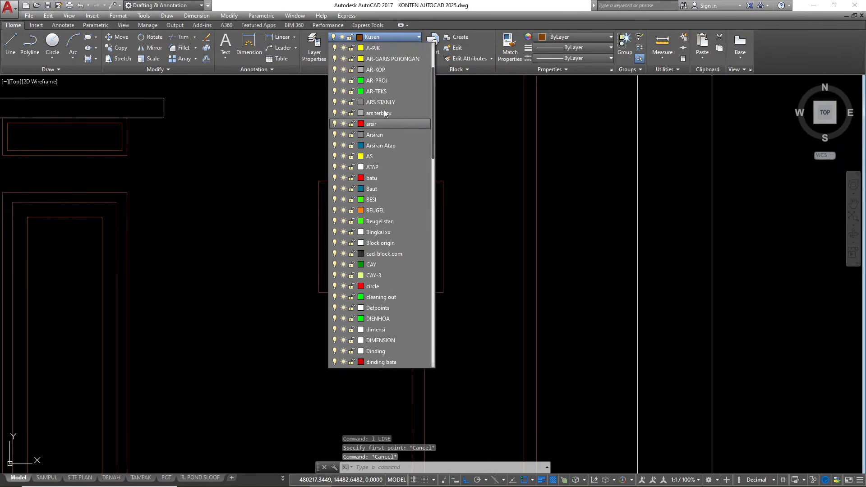
pyautogui.click(382, 145)
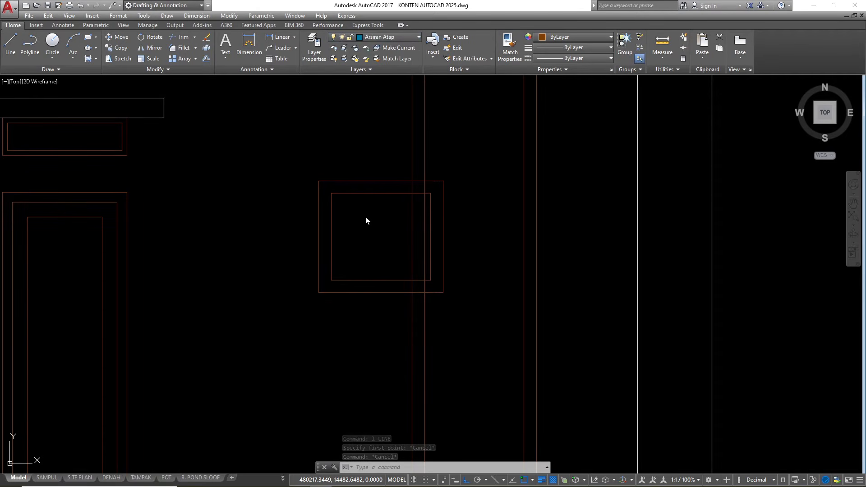
pyautogui.write('l')
pyautogui.press('Return')
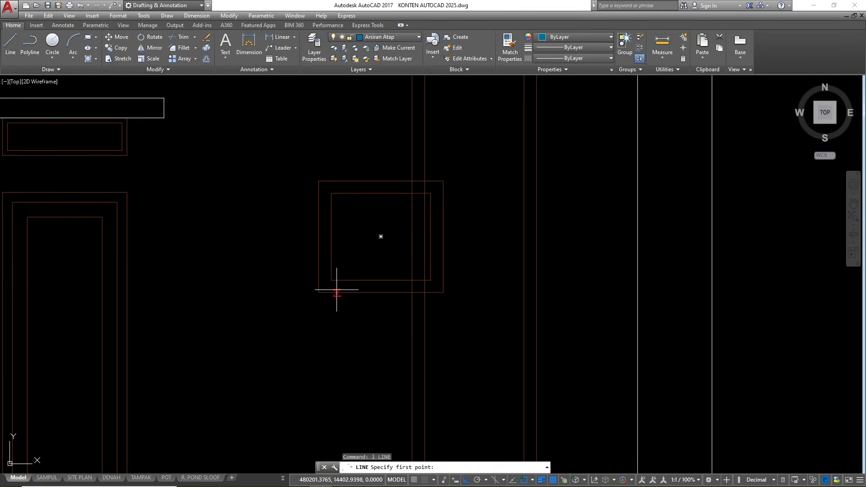
pyautogui.click(331, 280)
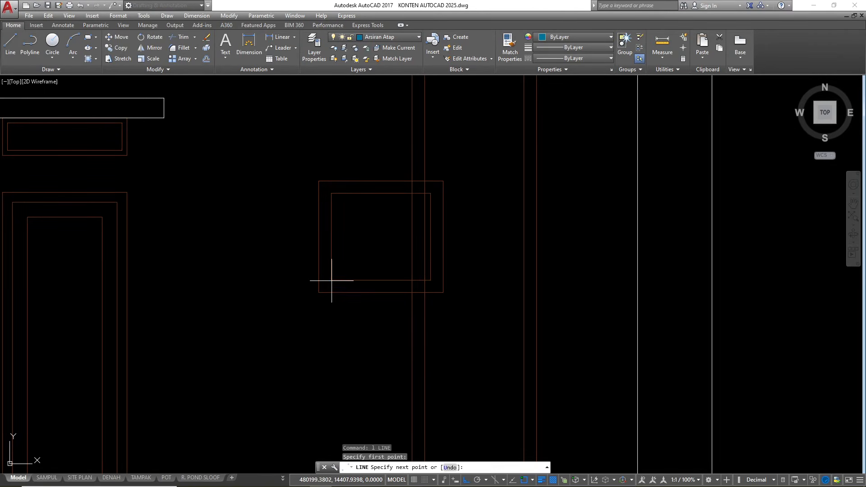
pyautogui.click(430, 280)
pyautogui.press('Escape')
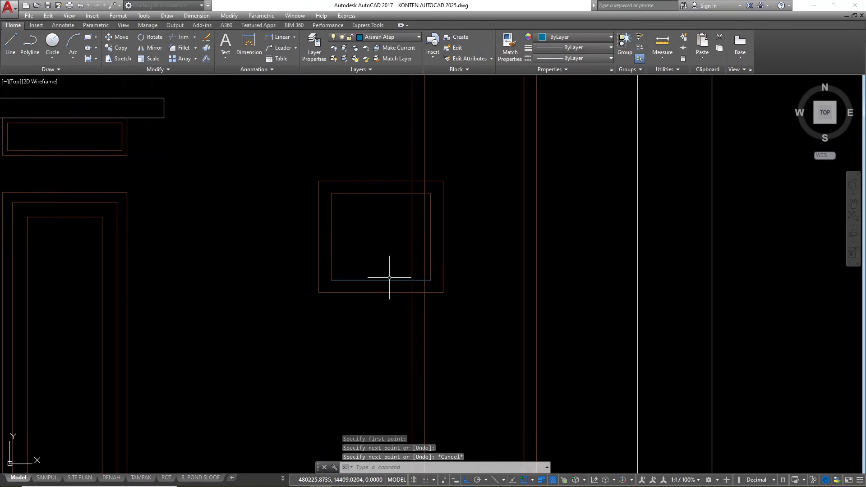
# - Offset the inner frame's bottom line upward by 20
pyautogui.click(389, 280)
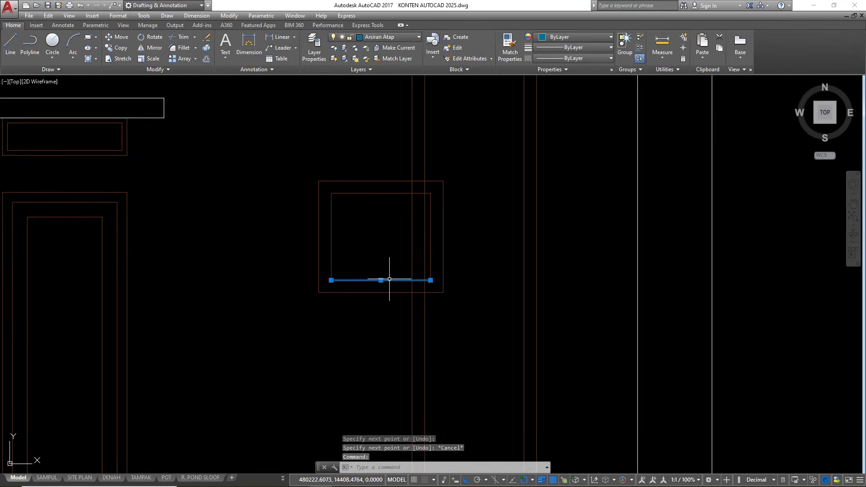
pyautogui.write('o')
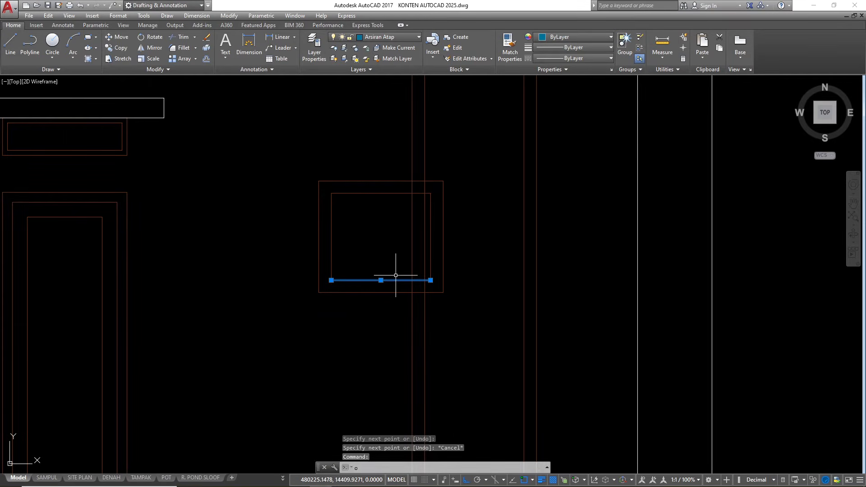
pyautogui.press('Return')
pyautogui.write('20')
pyautogui.press('Return')
pyautogui.click(396, 280)
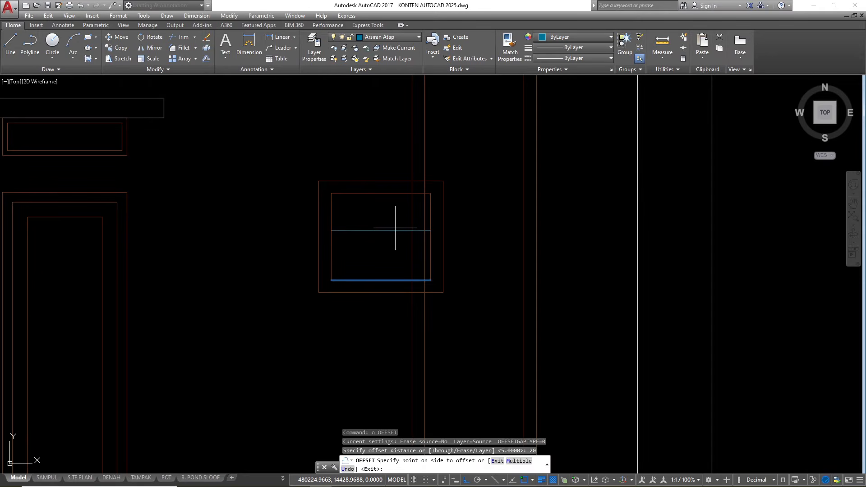
pyautogui.click(389, 219)
pyautogui.scroll(2, 386, 212)
pyautogui.press('Escape')
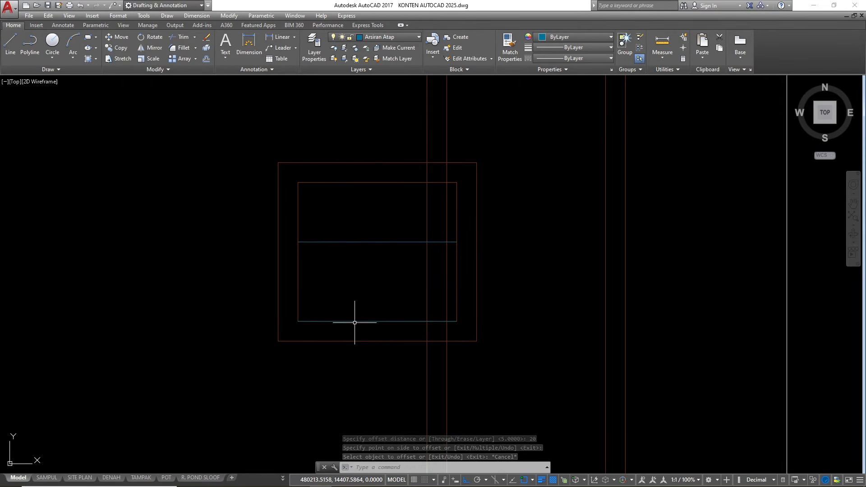
# - Draw a line along the inner frame's top edge, from its top-left to its top-right corner
pyautogui.write('1')
pyautogui.press('Return')
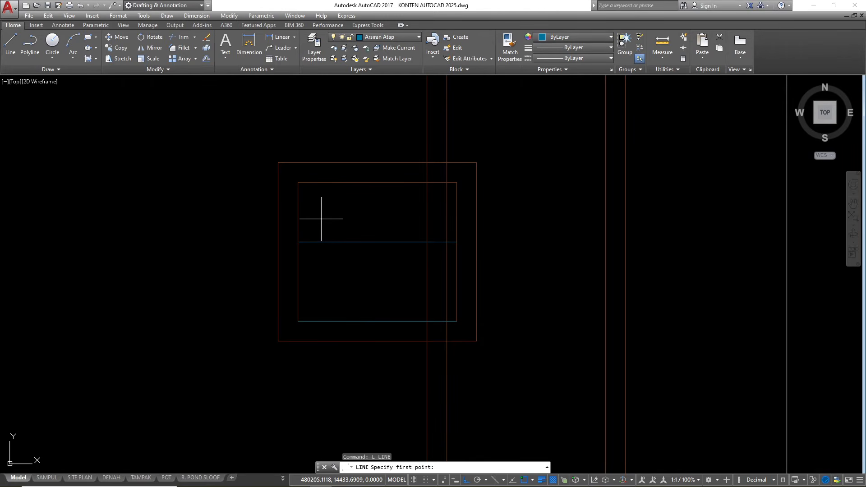
pyautogui.click(296, 183)
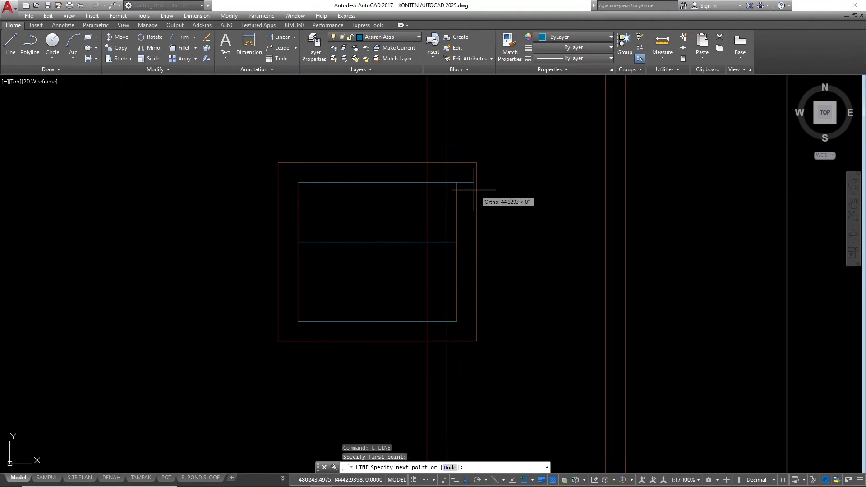
pyautogui.click(456, 182)
pyautogui.press('Escape')
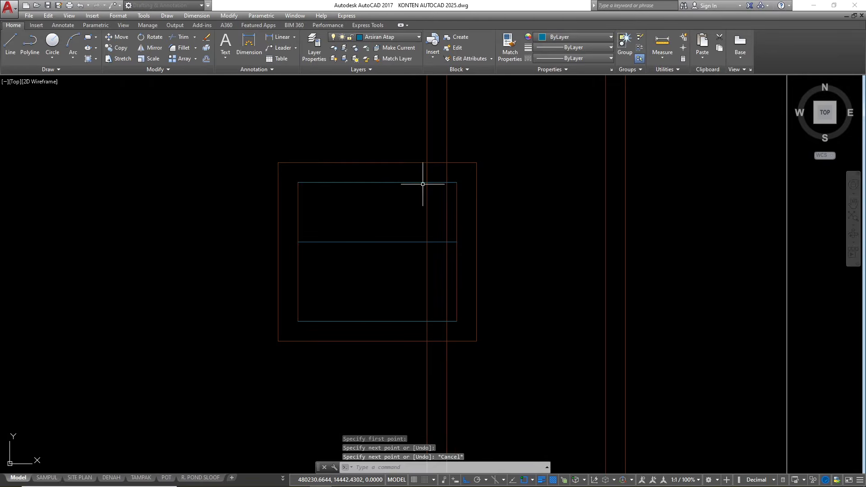
# - Offset the inner frame's top line downward by 20
pyautogui.click(417, 182)
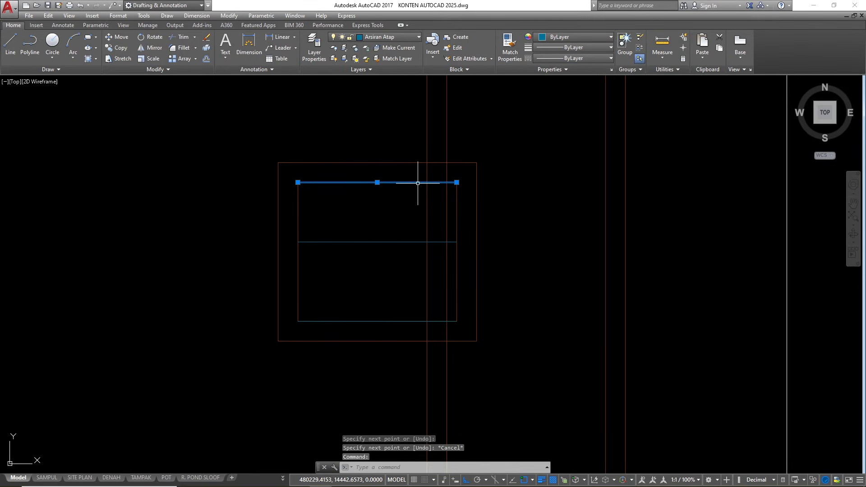
pyautogui.write('mo')
pyautogui.press('Return')
pyautogui.write('20')
pyautogui.press('Return')
pyautogui.click(417, 182)
pyautogui.click(402, 321)
pyautogui.press('Escape')
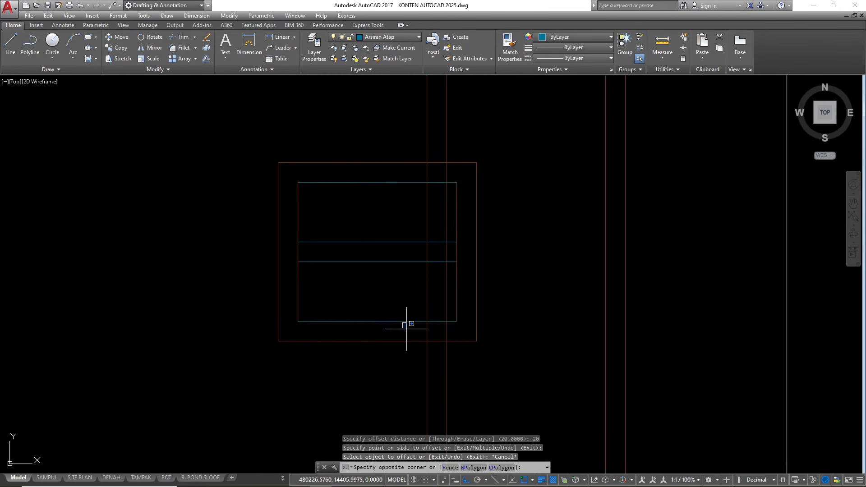
# - Erase the two source lines on the inner frame's top and bottom edges, keeping the two offset lines
pyautogui.click(405, 312)
pyautogui.press('Escape')
pyautogui.click(400, 320)
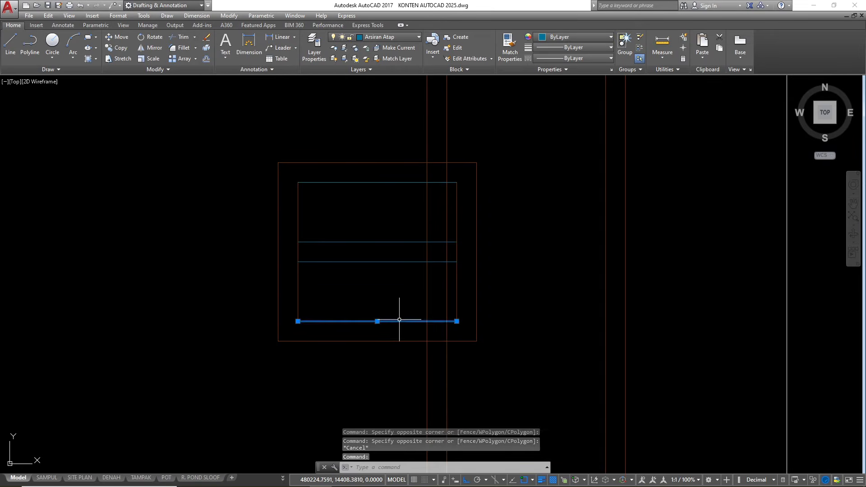
pyautogui.click(392, 181)
pyautogui.press('Escape')
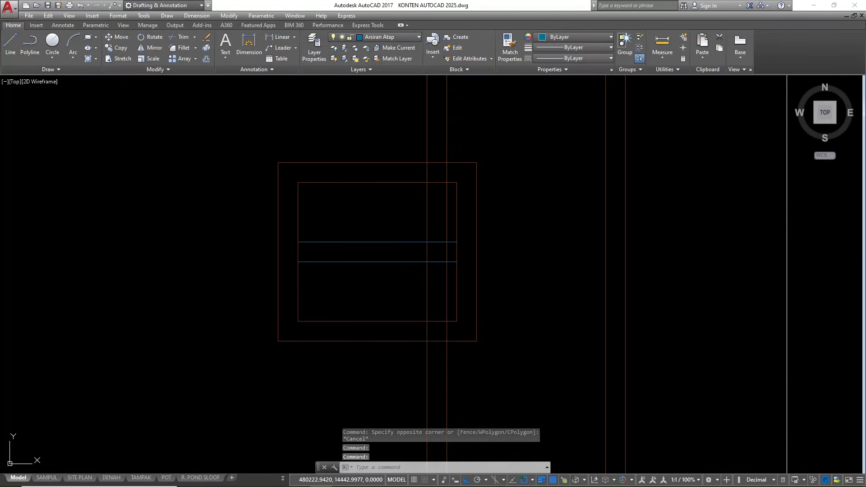
pyautogui.scroll(-3, 323, 168)
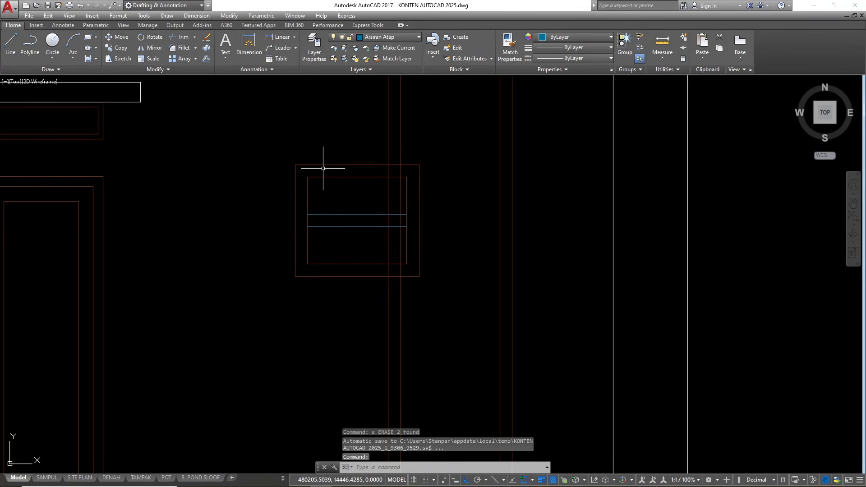
pyautogui.click(281, 145)
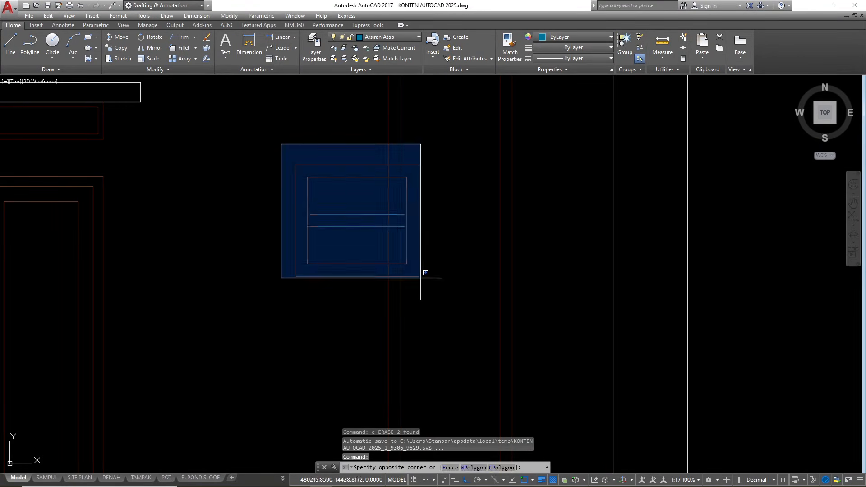
pyautogui.click(453, 316)
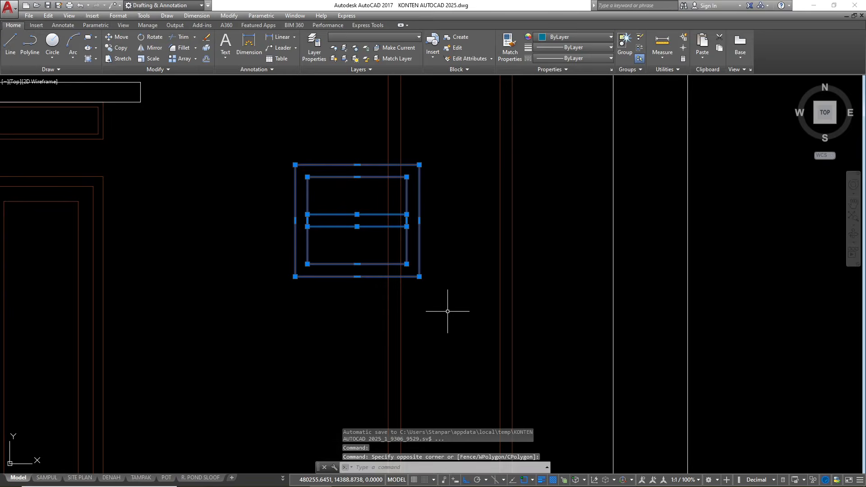
pyautogui.write('m')
pyautogui.press('Return')
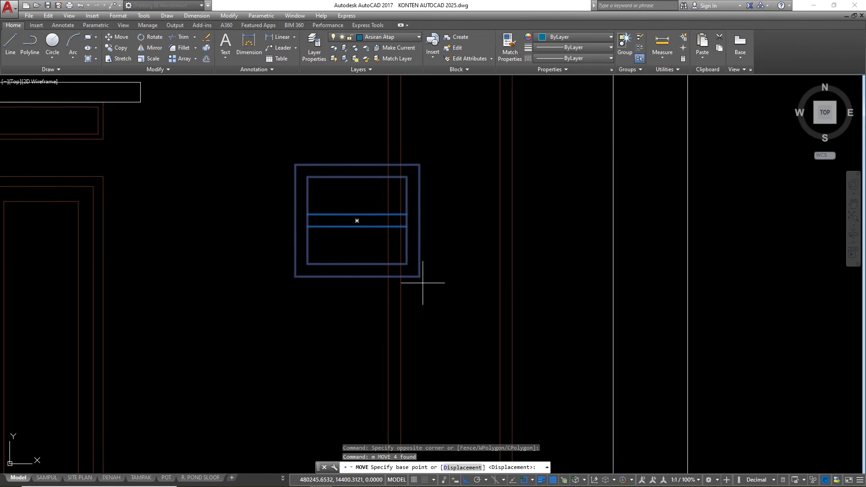
pyautogui.click(419, 276)
pyautogui.scroll(-4, 458, 257)
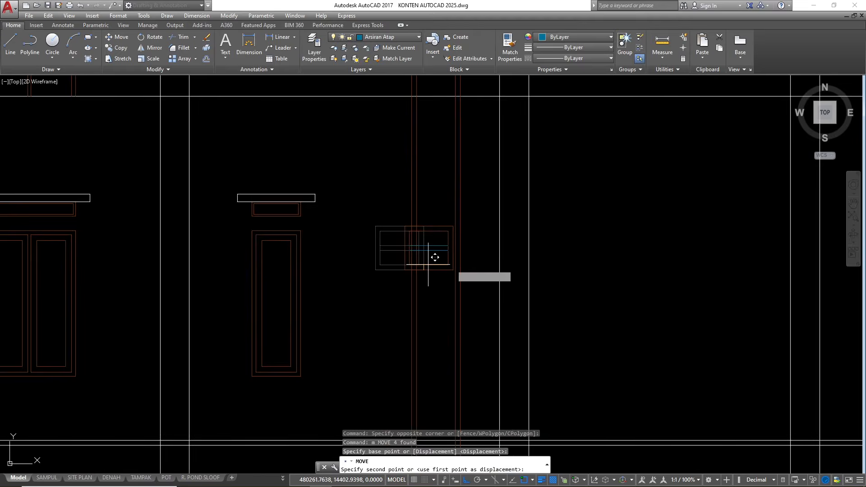
pyautogui.click(440, 250)
pyautogui.press('Escape')
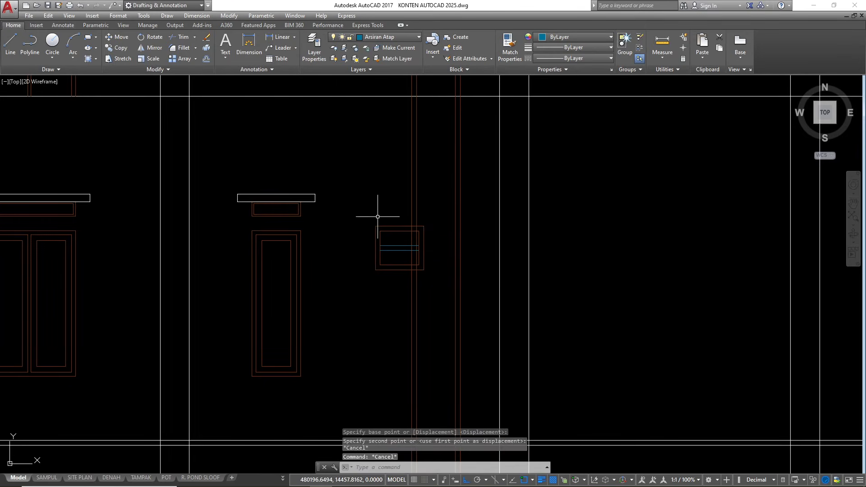
# - Draw a horizontal construction line through the bottom edge of the single window's canopy
pyautogui.write('xl')
pyautogui.press('Return')
pyautogui.write('h')
pyautogui.press('Return')
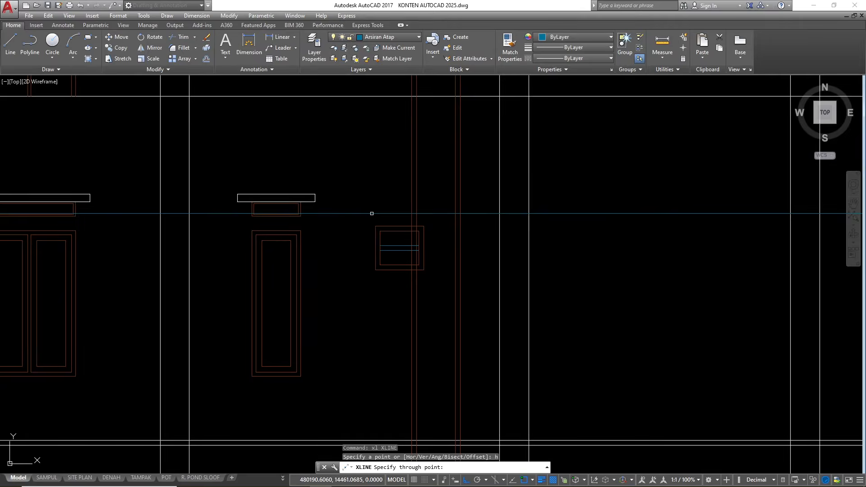
pyautogui.scroll(4, 309, 197)
pyautogui.click(313, 208)
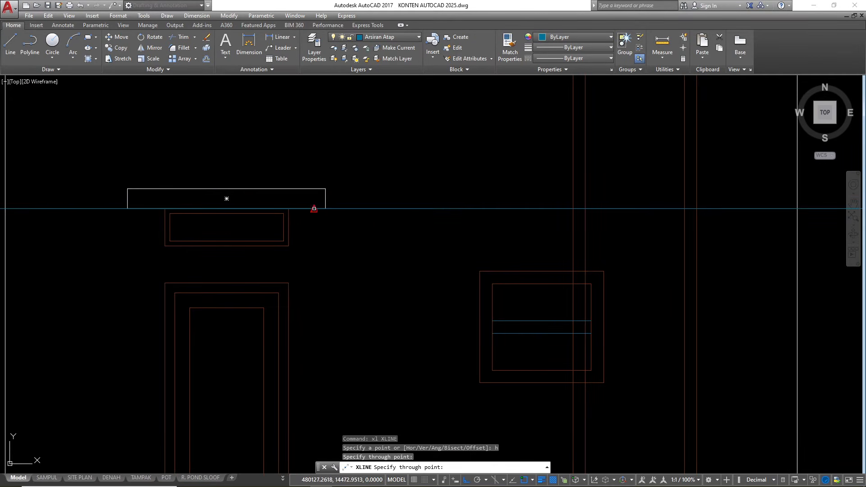
pyautogui.scroll(-4, 308, 209)
pyautogui.press('Escape')
# - Move the small window so its outer frame's top-right corner meets the horizontal construction line at the rightmost projected line
pyautogui.click(350, 221)
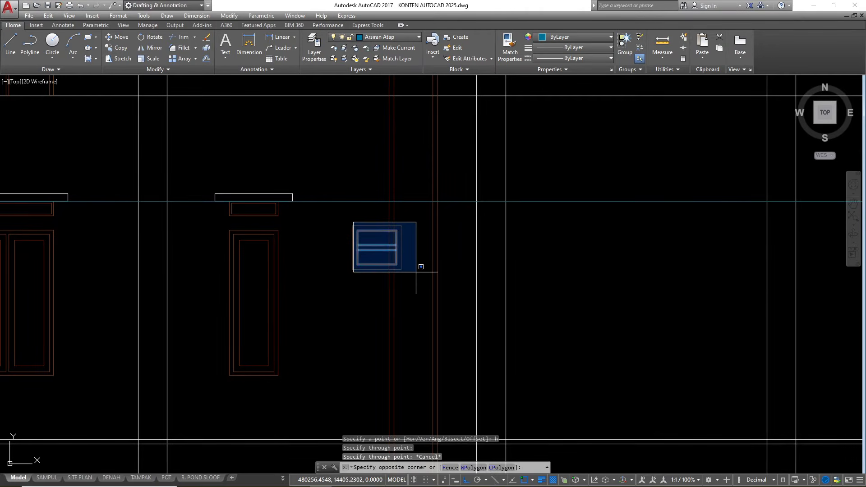
pyautogui.click(421, 284)
pyautogui.moveTo(344, 215); pyautogui.dragTo(424, 283)
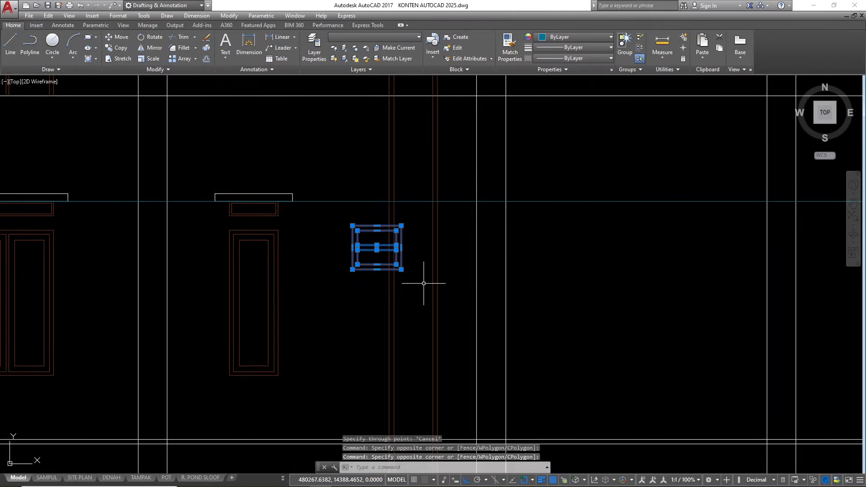
pyautogui.scroll(4, 396, 205)
pyautogui.write('m')
pyautogui.press('Return')
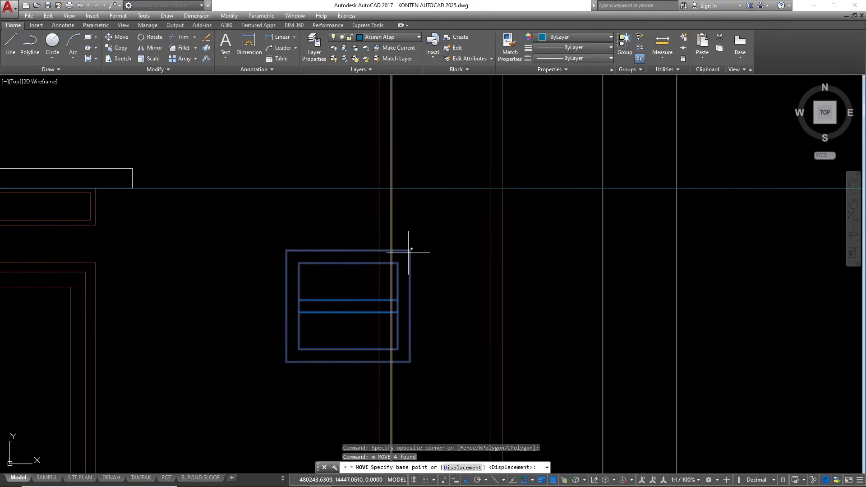
pyautogui.click(409, 250)
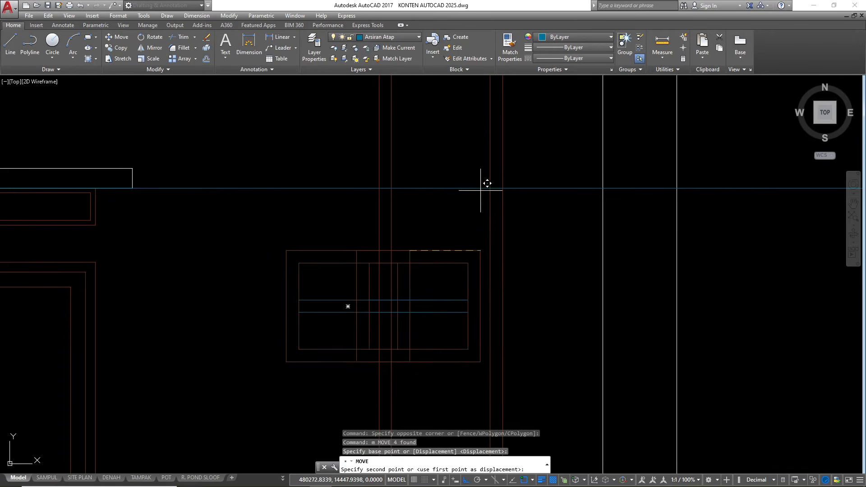
pyautogui.click(503, 188)
pyautogui.scroll(-4, 452, 233)
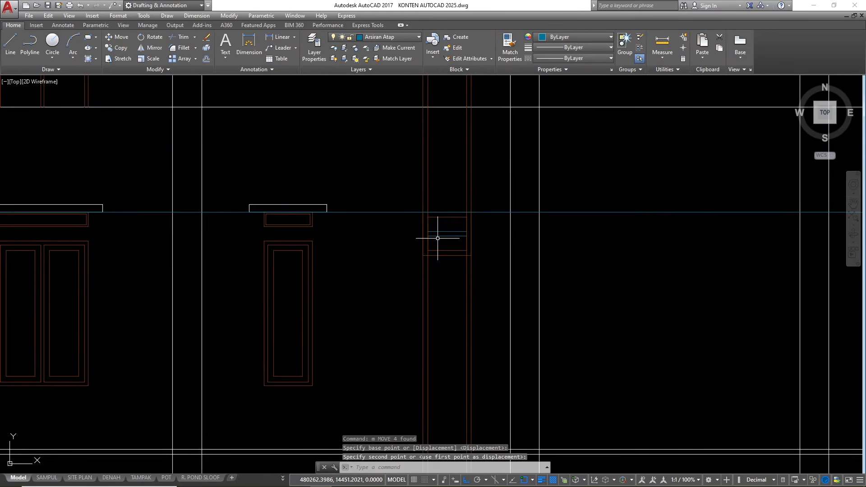
# - Erase the horizontal construction line and the four vertical projection lines running through the small window
pyautogui.press('Escape')
pyautogui.press('Escape')
pyautogui.click(400, 225)
pyautogui.click(381, 159)
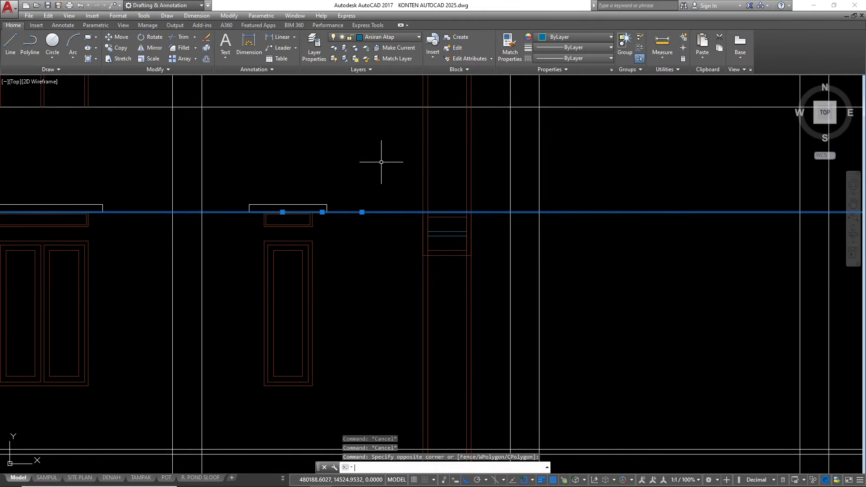
pyautogui.write('e')
pyautogui.press('Return')
pyautogui.click(481, 173)
pyautogui.click(397, 136)
pyautogui.write('e')
pyautogui.press('Return')
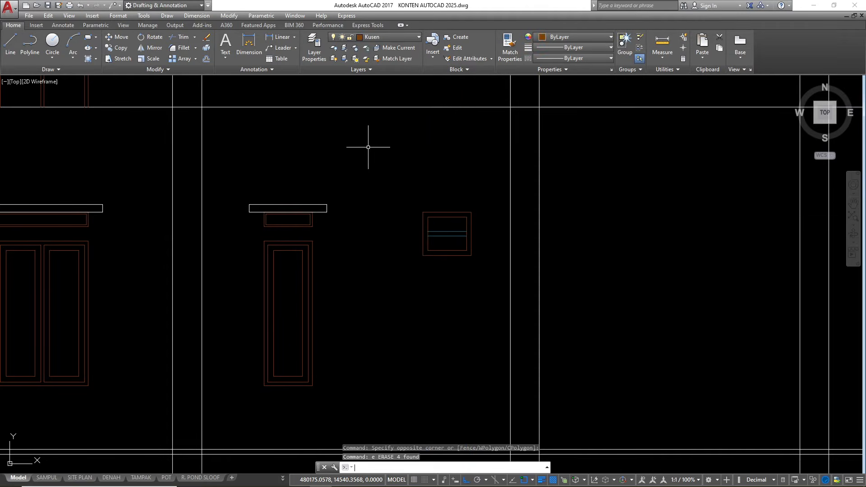
# - Copy the single window's canopy onto the small window, from the vent's top-right corner to the small window's top-right corner
pyautogui.scroll(2, 296, 234)
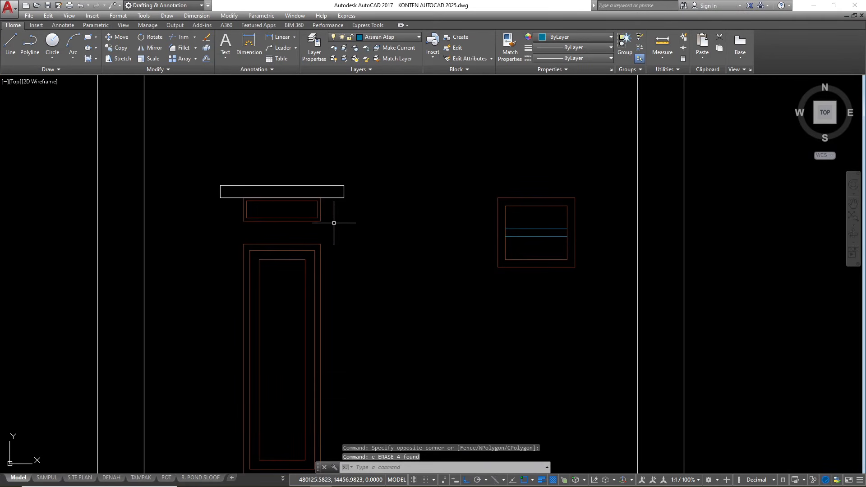
pyautogui.click(350, 212)
pyautogui.click(331, 153)
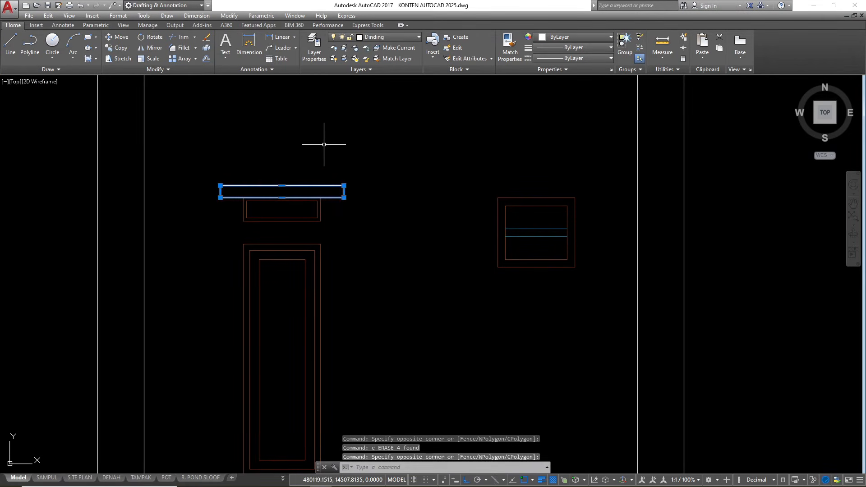
pyautogui.write('co')
pyautogui.press('Return')
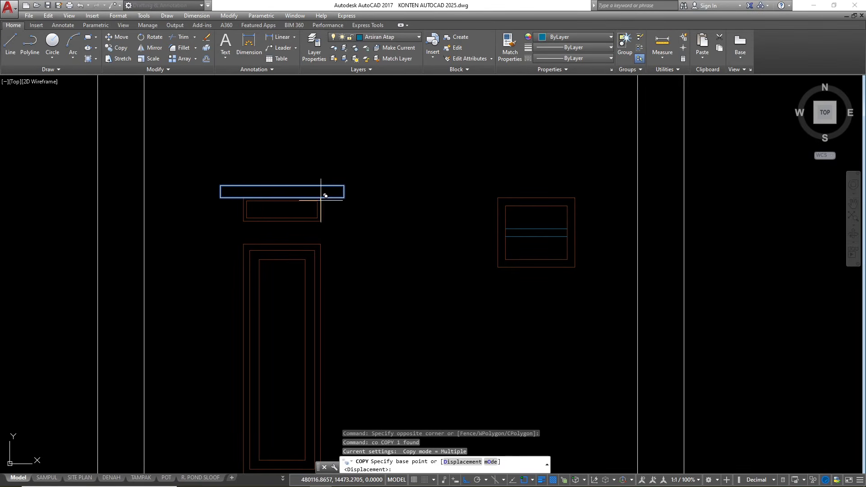
pyautogui.click(321, 198)
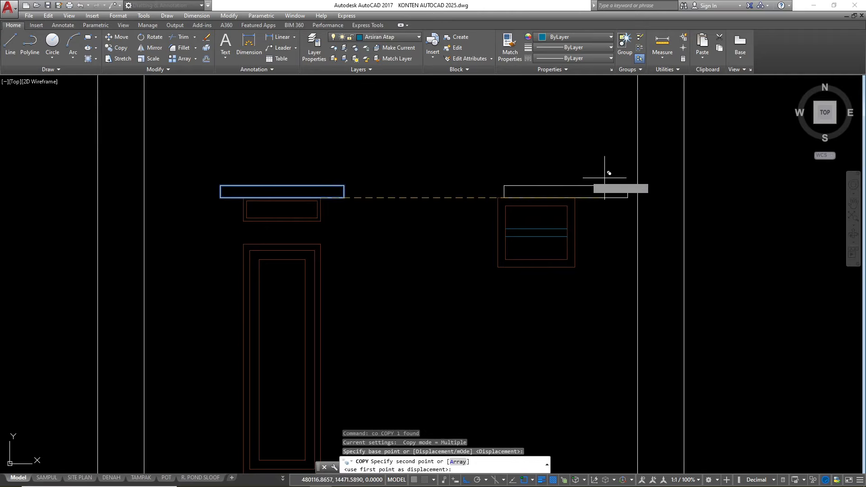
pyautogui.click(575, 198)
pyautogui.press('Escape')
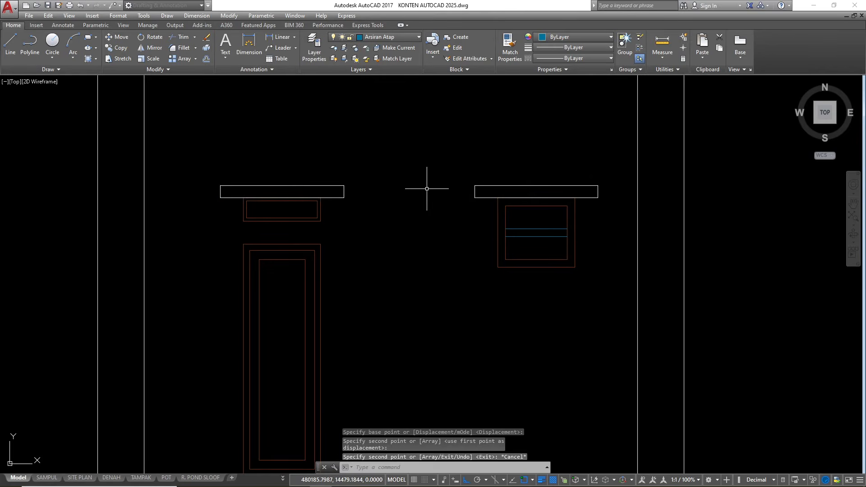
# - Erase the six vertical projection lines above the double window on the side elevation
pyautogui.scroll(-2, 430, 204)
pyautogui.scroll(2, 497, 200)
pyautogui.scroll(-4, 412, 230)
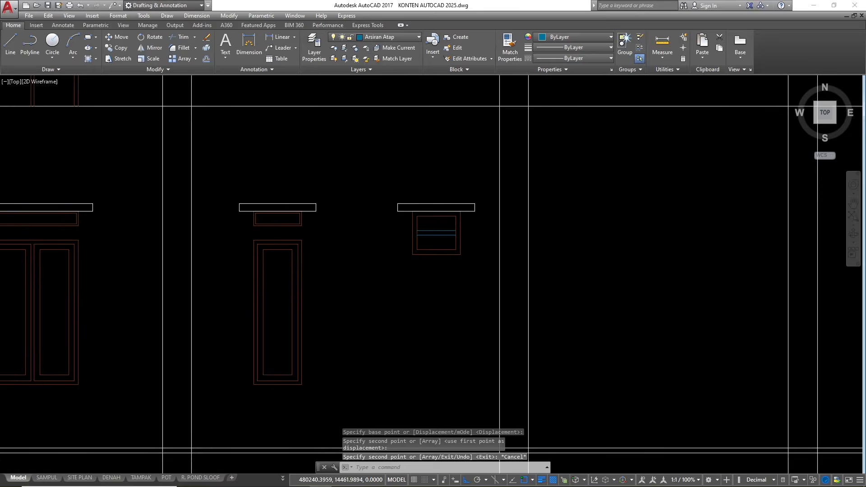
pyautogui.scroll(-2, 377, 275)
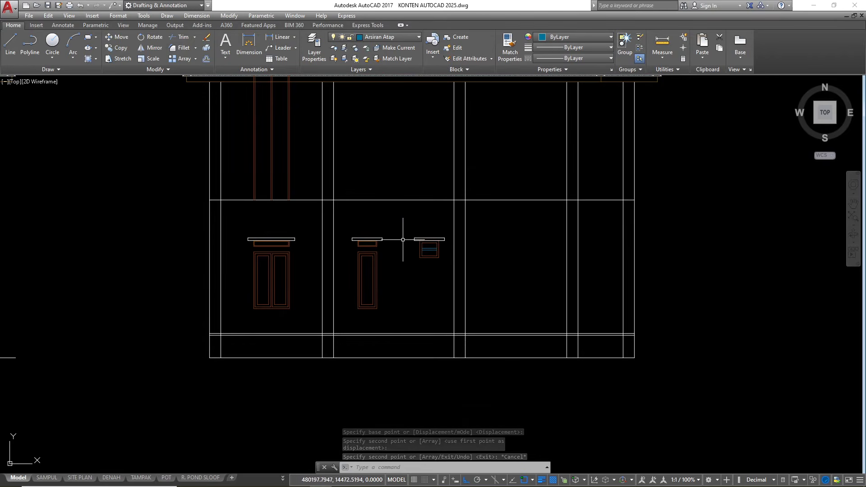
pyautogui.scroll(-1, 387, 233)
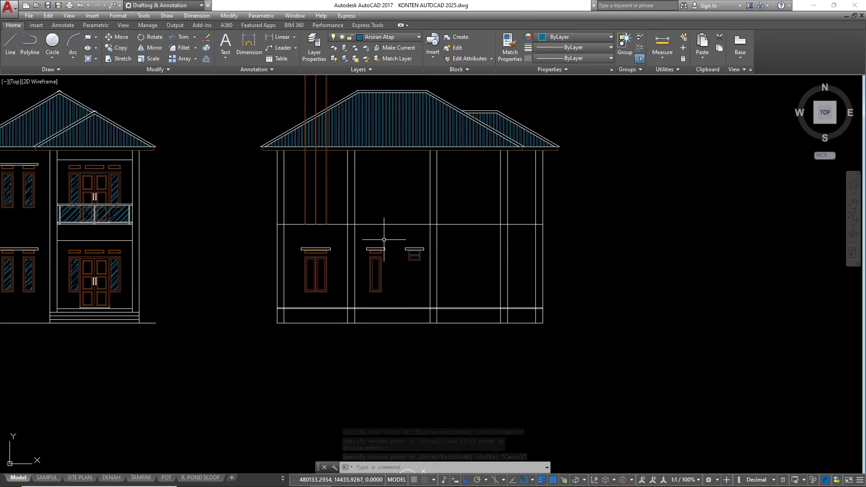
pyautogui.click(329, 194)
pyautogui.click(290, 175)
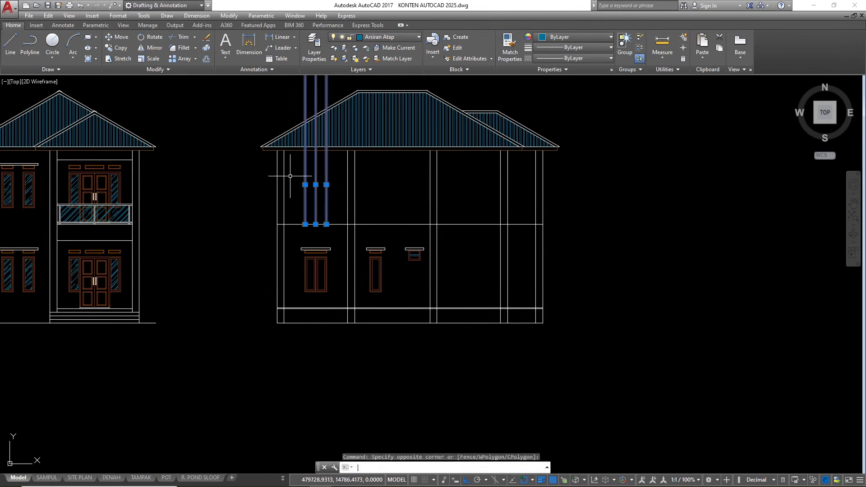
pyautogui.write('e')
pyautogui.press('Return')
# - Copy the single window, its vent, the small window and both canopies upstairs, from the column's ground-floor line intersection to its upper-floor line intersection
pyautogui.scroll(-3, 383, 148)
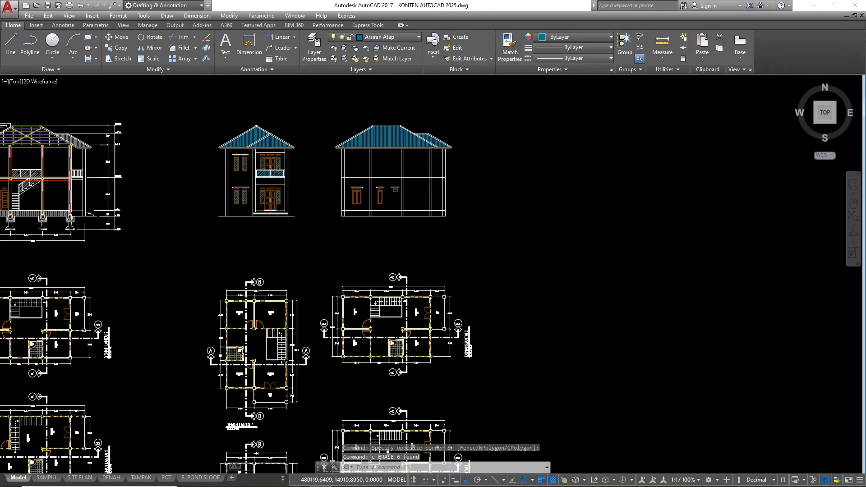
pyautogui.scroll(-5, 390, 194)
pyautogui.scroll(13, 385, 233)
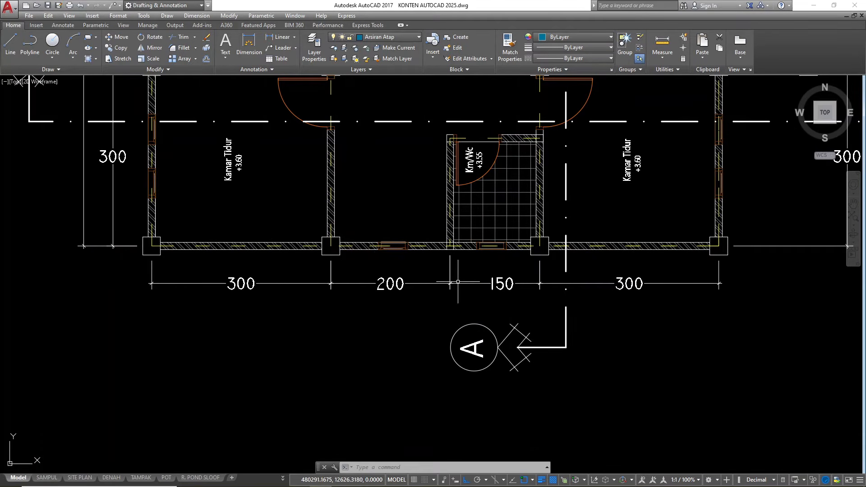
pyautogui.scroll(-15, 372, 351)
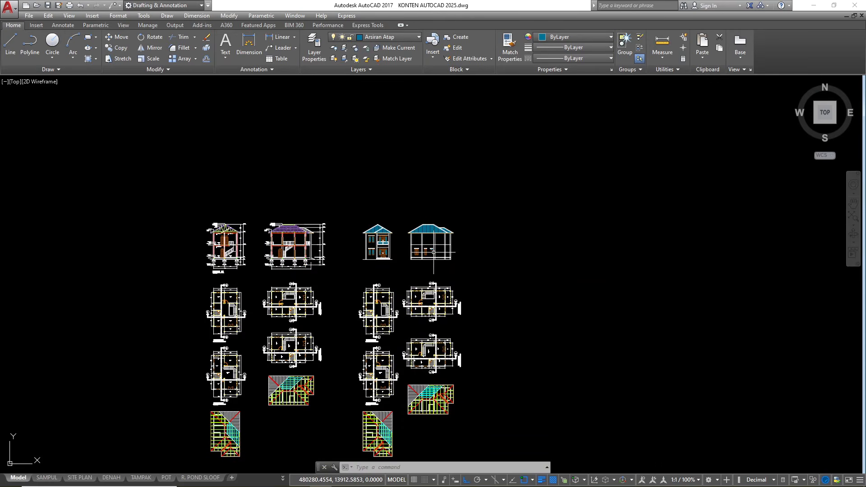
pyautogui.scroll(10, 417, 282)
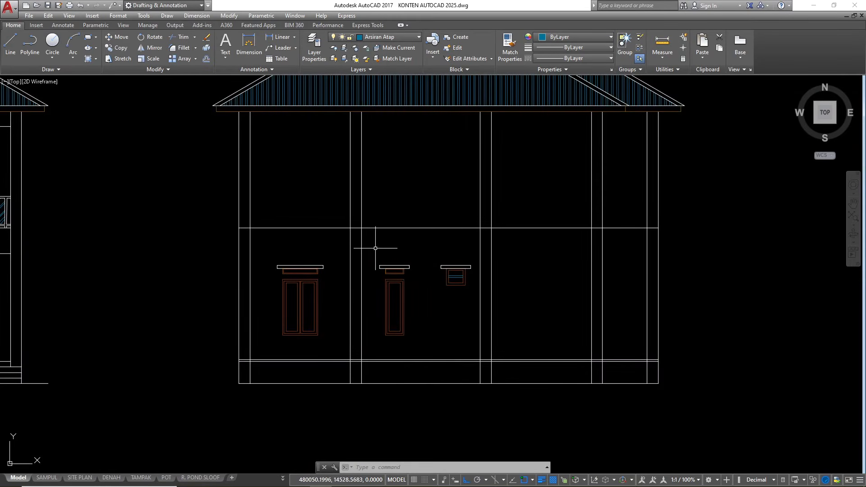
pyautogui.click(375, 247)
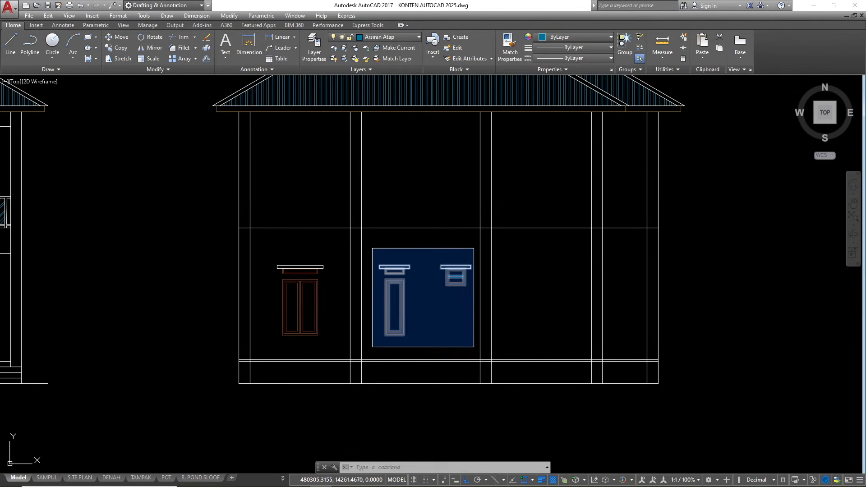
pyautogui.click(472, 346)
pyautogui.write('co')
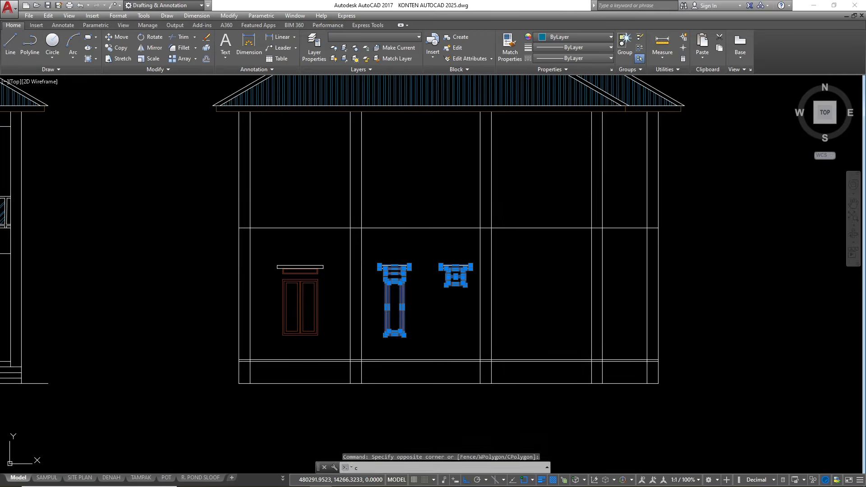
pyautogui.press('Return')
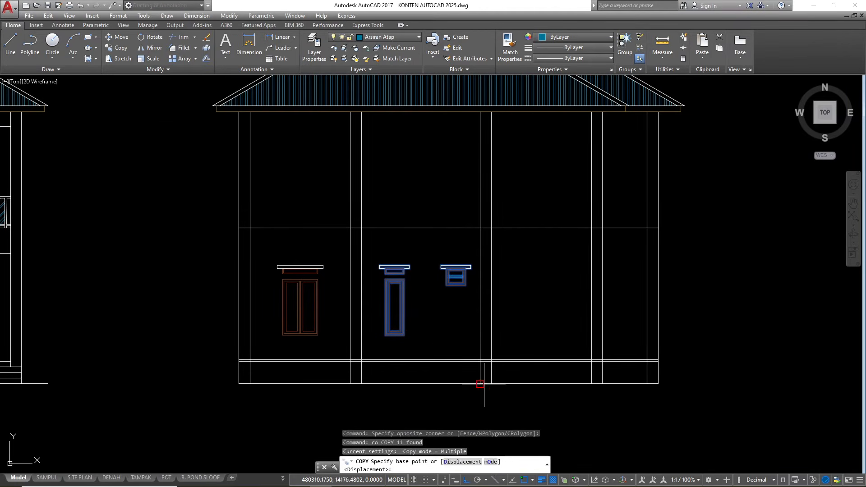
pyautogui.scroll(4, 475, 377)
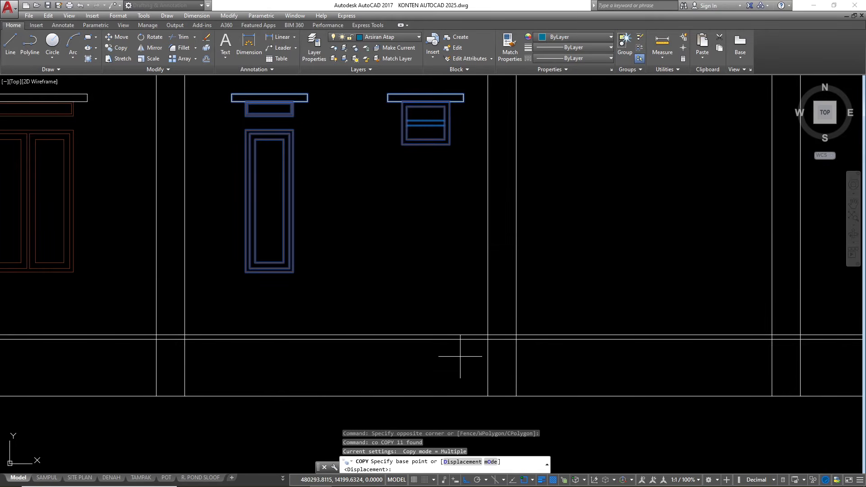
pyautogui.click(487, 339)
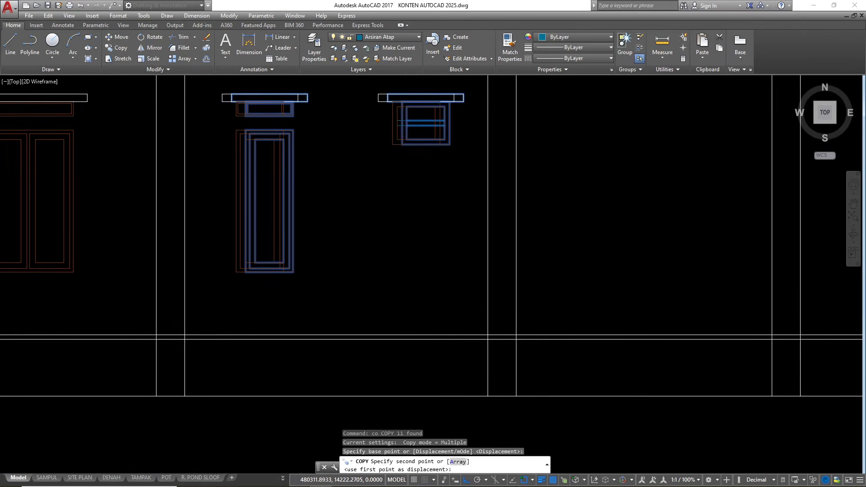
pyautogui.scroll(-6, 488, 339)
pyautogui.scroll(6, 484, 226)
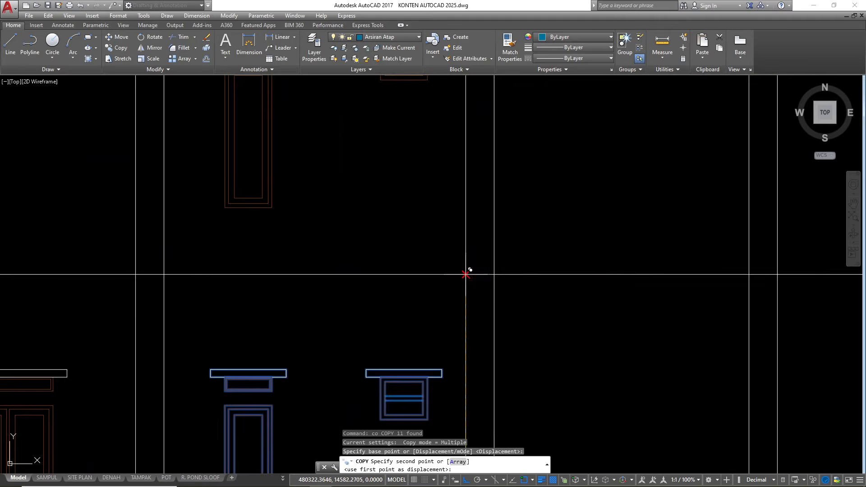
pyautogui.click(467, 271)
pyautogui.press('Escape')
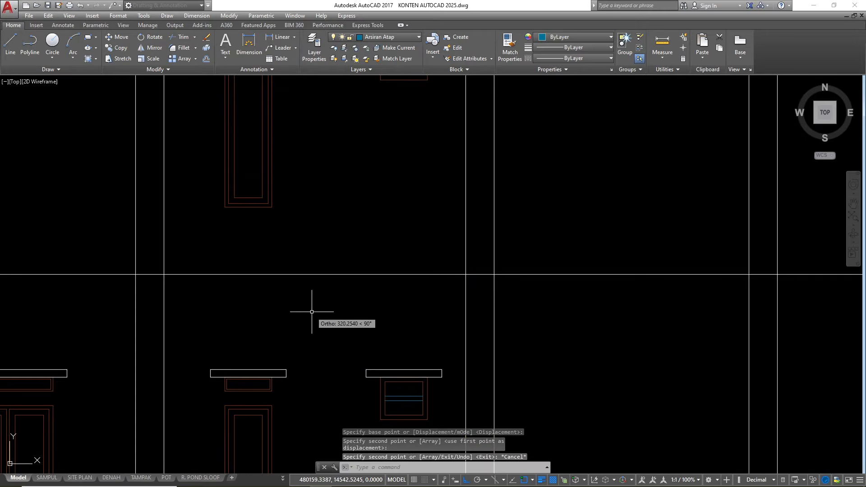
# - Hatch the glass of the side elevation's upper-floor single window with the AR-RROOF pattern at scale 1
pyautogui.scroll(-4, 357, 294)
pyautogui.scroll(-2, 378, 255)
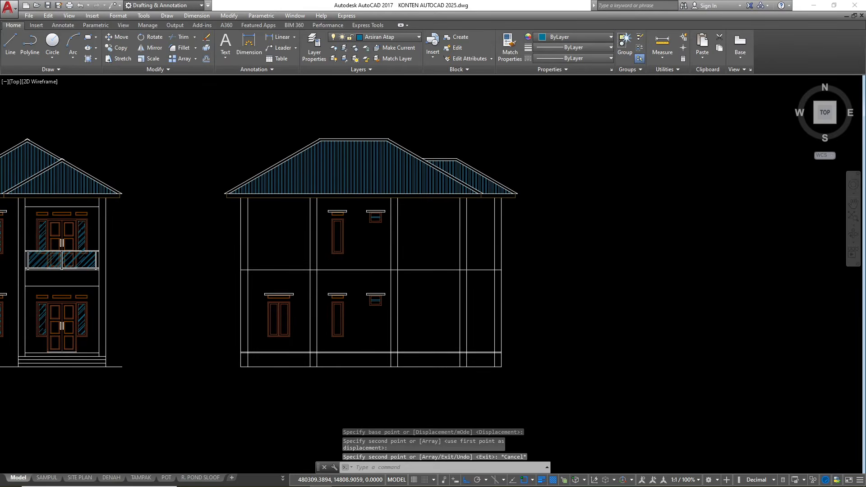
pyautogui.scroll(-2, 388, 232)
pyautogui.scroll(4, 379, 257)
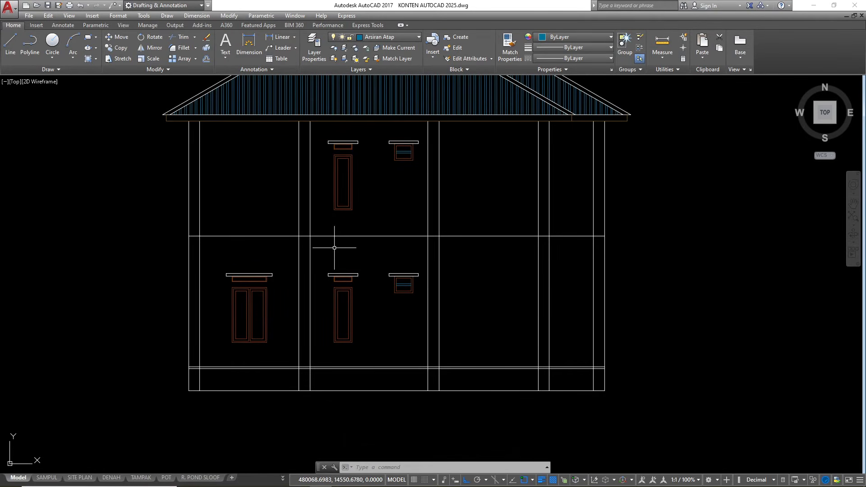
pyautogui.write('h')
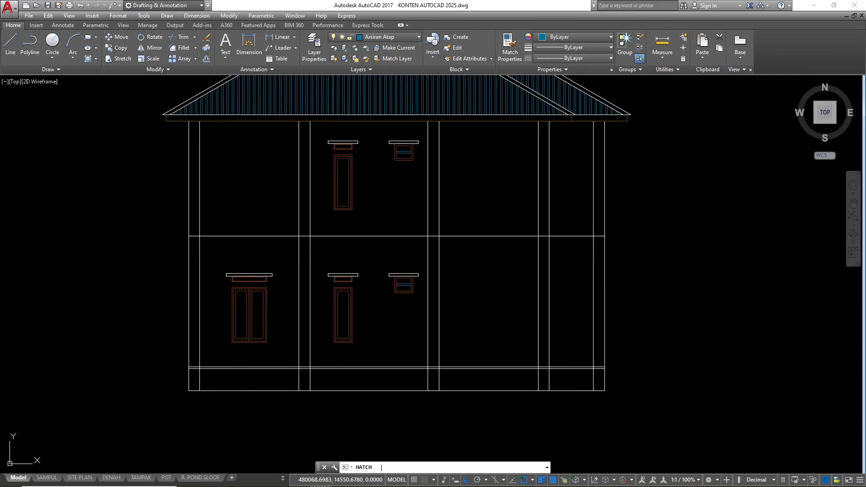
pyautogui.press('Return')
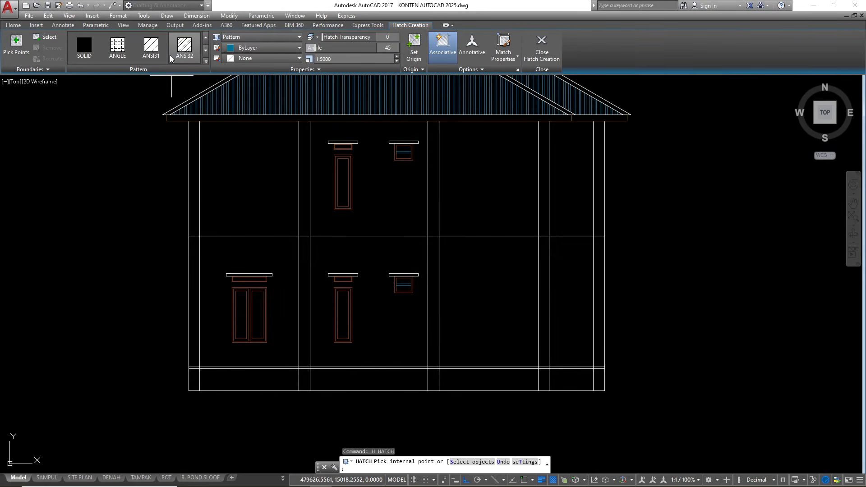
pyautogui.scroll(-3, 165, 56)
pyautogui.scroll(-1, 166, 56)
pyautogui.click(151, 47)
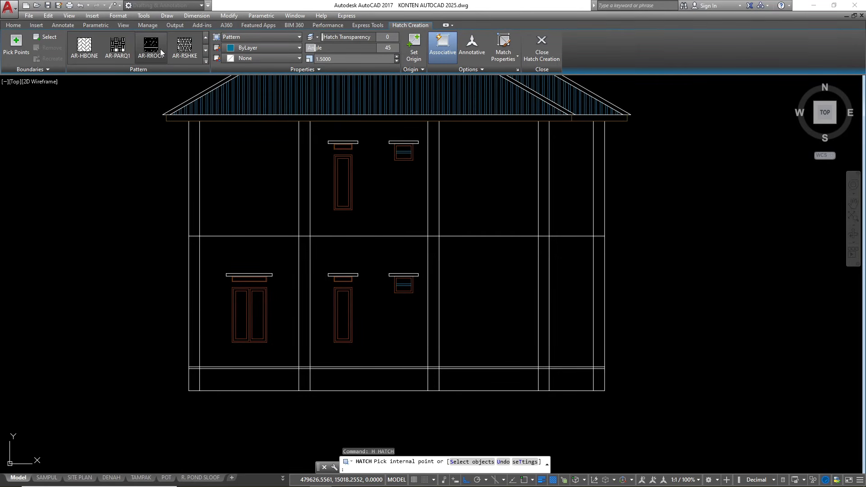
pyautogui.click(339, 60)
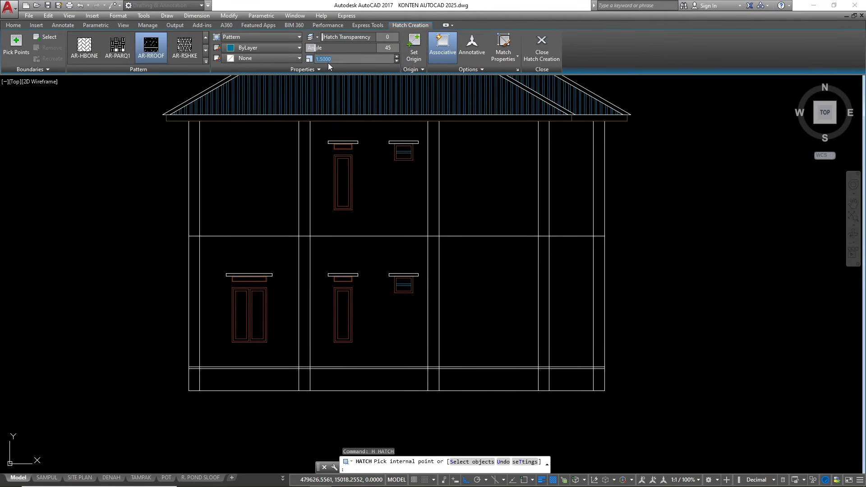
pyautogui.click(340, 189)
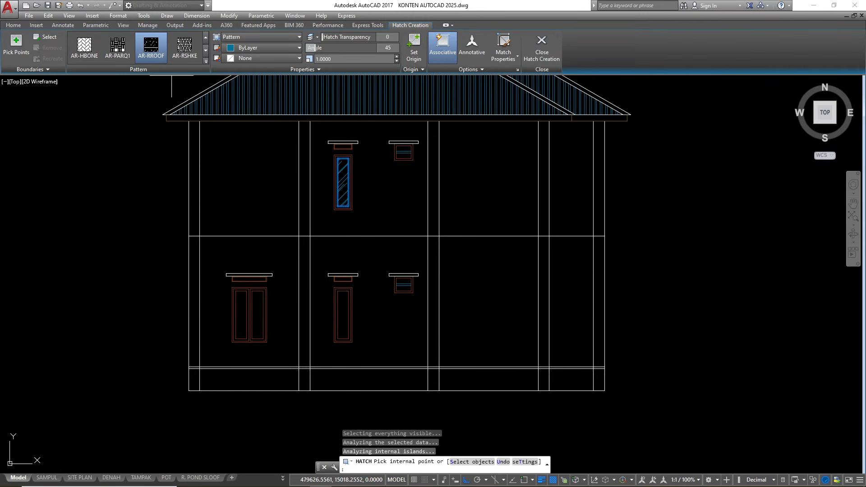
# - Add the panes of the upper-floor and ground-floor small windows to the glass hatch
pyautogui.scroll(5, 402, 152)
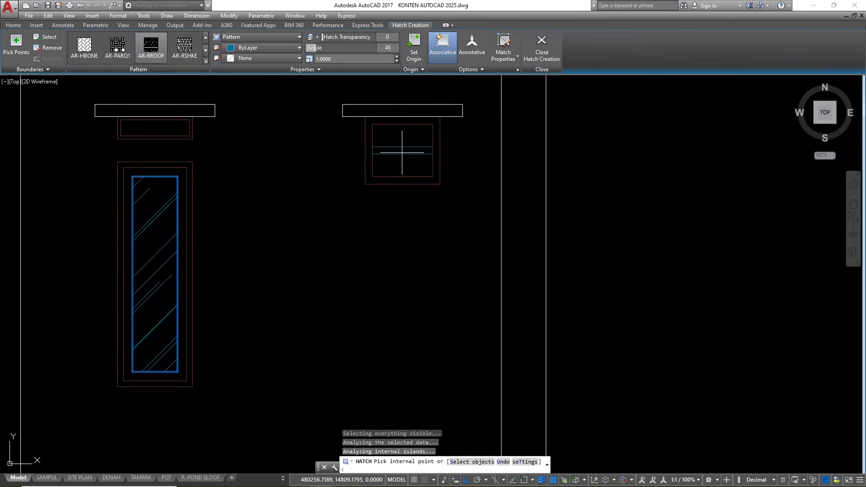
pyautogui.click(395, 136)
pyautogui.click(398, 160)
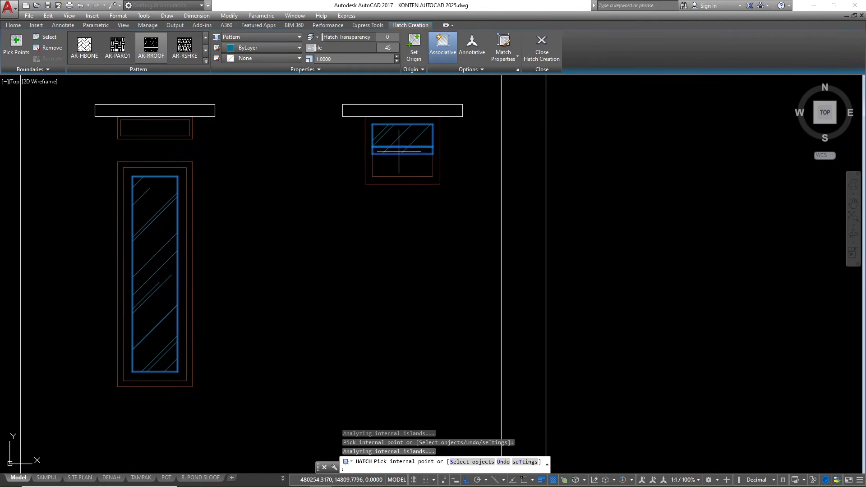
pyautogui.scroll(-5, 386, 142)
pyautogui.scroll(-3, 392, 216)
pyautogui.scroll(5, 379, 228)
pyautogui.click(376, 237)
pyautogui.click(370, 226)
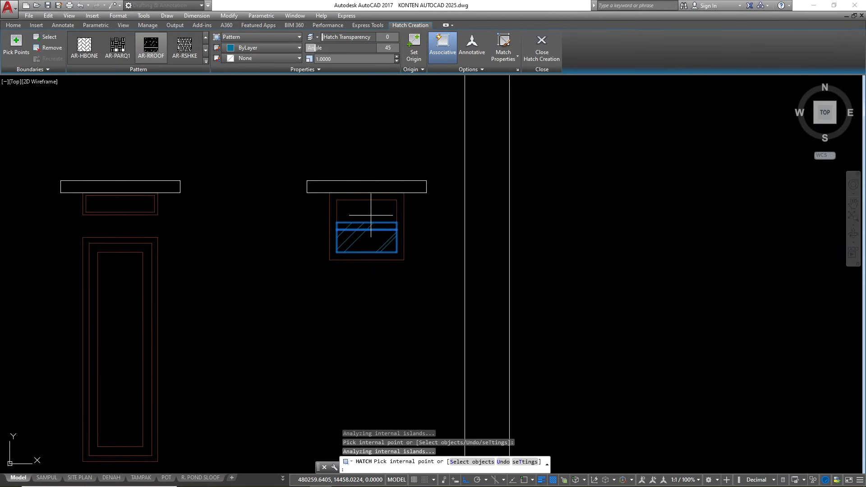
pyautogui.click(366, 211)
# - Add the ground-floor single window and both sashes of the double window to the glass hatch and finish hatching
pyautogui.scroll(-3, 461, 206)
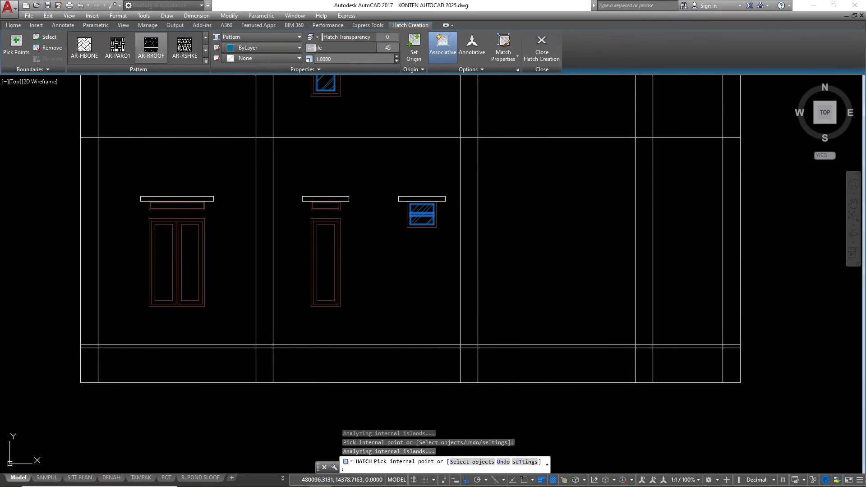
pyautogui.click(325, 254)
pyautogui.click(189, 250)
pyautogui.click(168, 249)
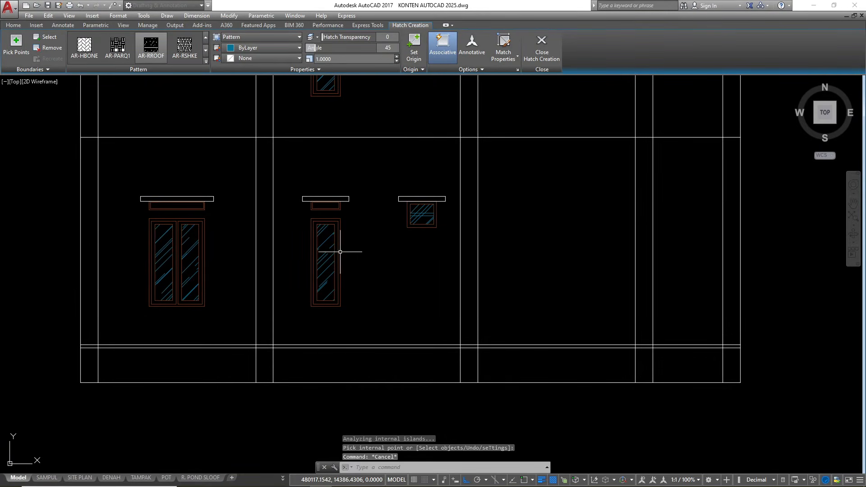
pyautogui.press('Escape')
# - Make Dinding the current layer and trim the upper-floor line inside the two rightmost columns of the side elevation
pyautogui.scroll(-4, 406, 298)
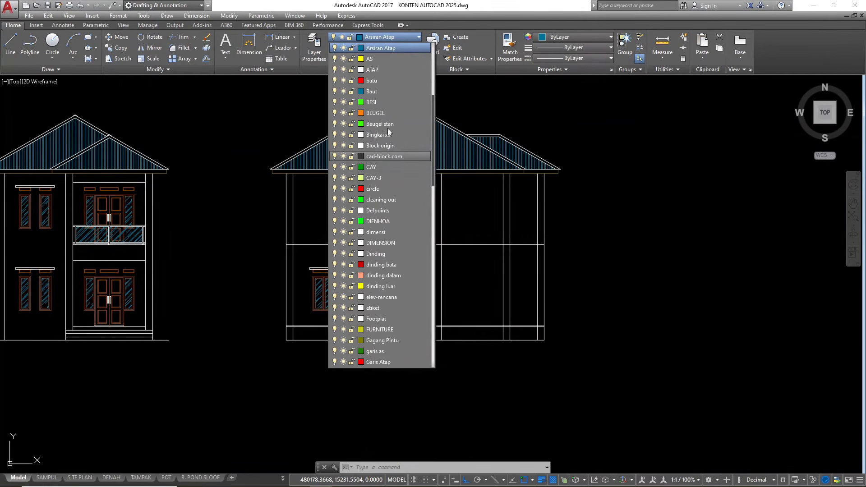
pyautogui.click(387, 255)
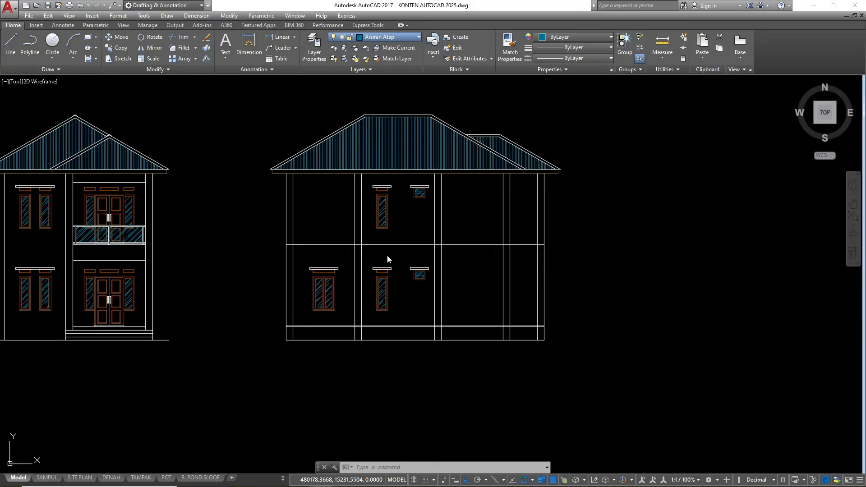
pyautogui.scroll(4, 513, 245)
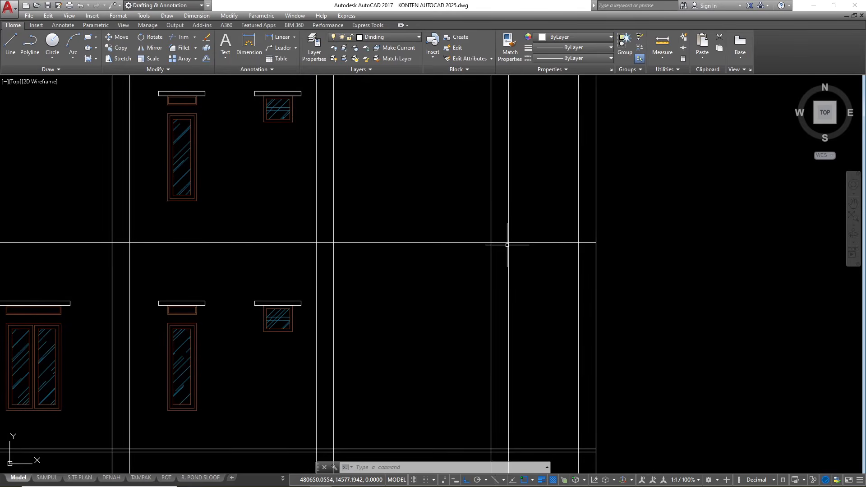
pyautogui.write('ltr')
pyautogui.press('space')
pyautogui.press('space')
pyautogui.scroll(4, 496, 246)
pyautogui.click(502, 251)
pyautogui.click(487, 217)
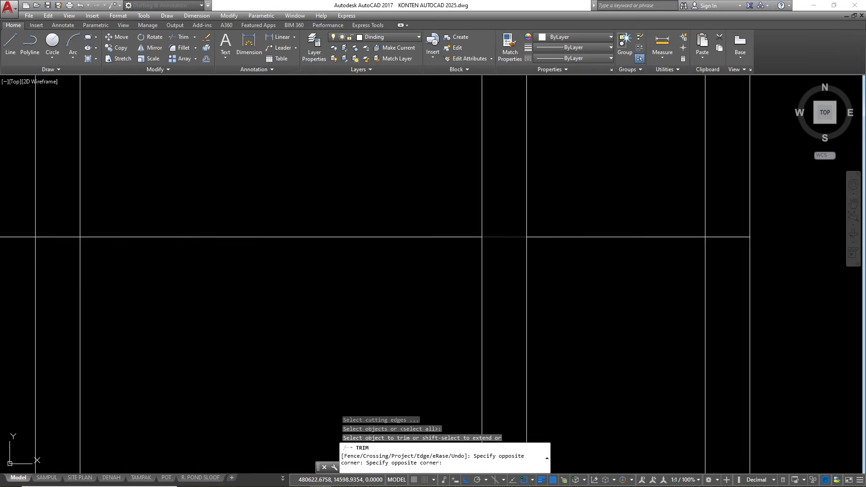
pyautogui.click(723, 254)
pyautogui.click(714, 227)
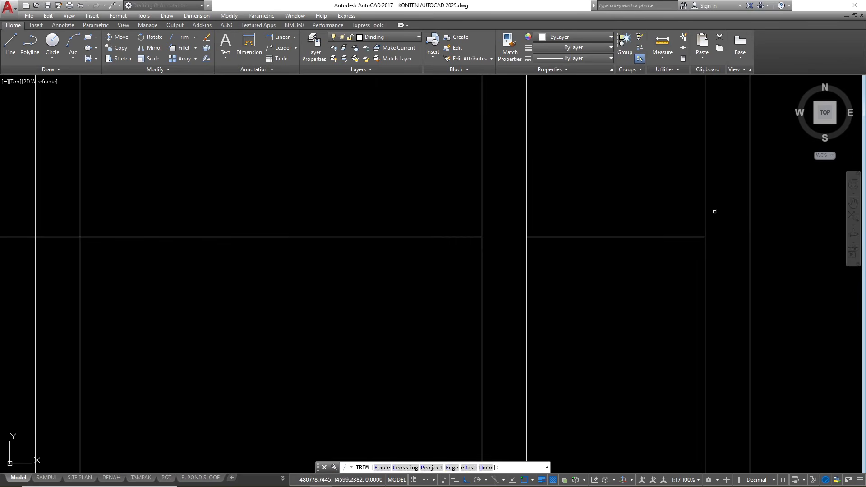
pyautogui.press('Escape')
# - Erase the remaining upper-floor line running across the side elevation up to the second column from the right
pyautogui.click(445, 251)
pyautogui.click(410, 177)
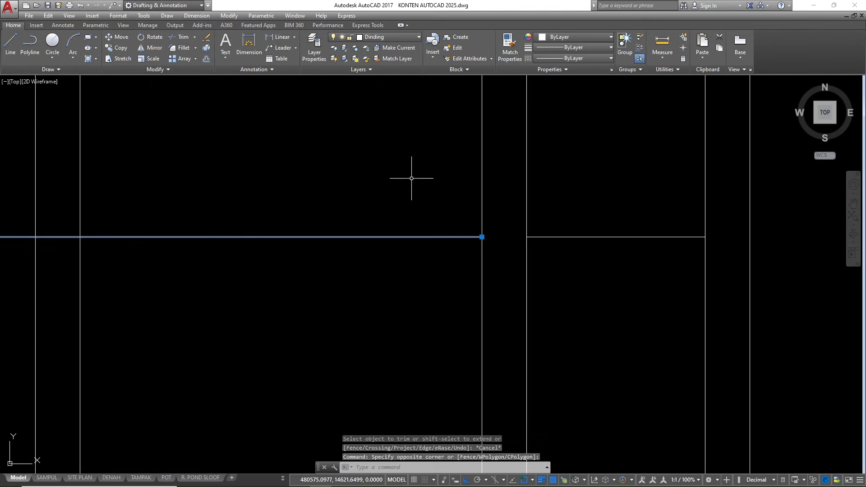
pyautogui.write('e')
pyautogui.press('Return')
pyautogui.scroll(-6, 392, 228)
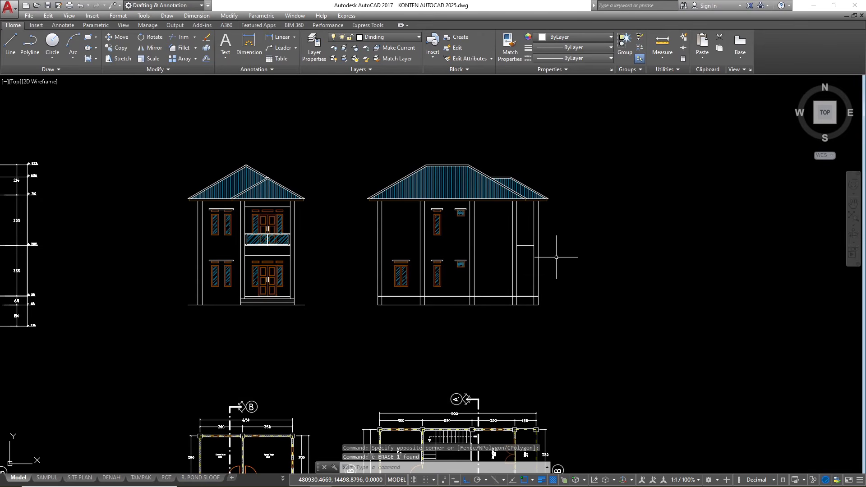
pyautogui.write('xl')
pyautogui.press('Return')
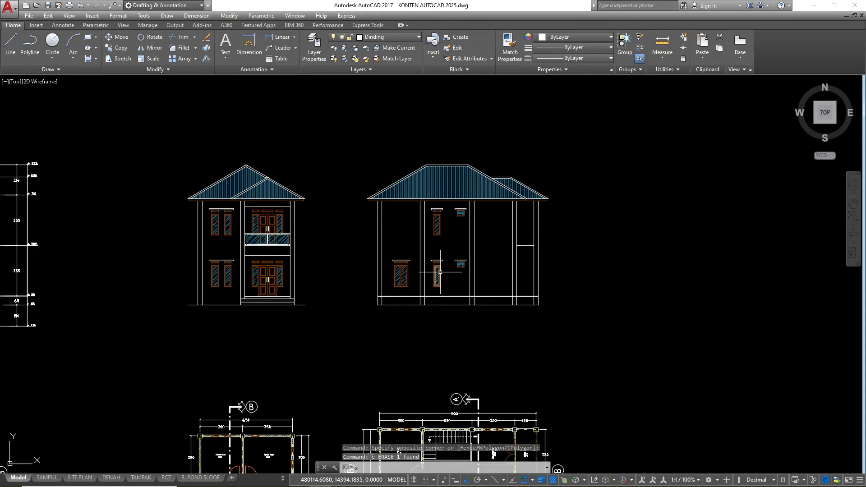
pyautogui.write('x')
pyautogui.press('Return')
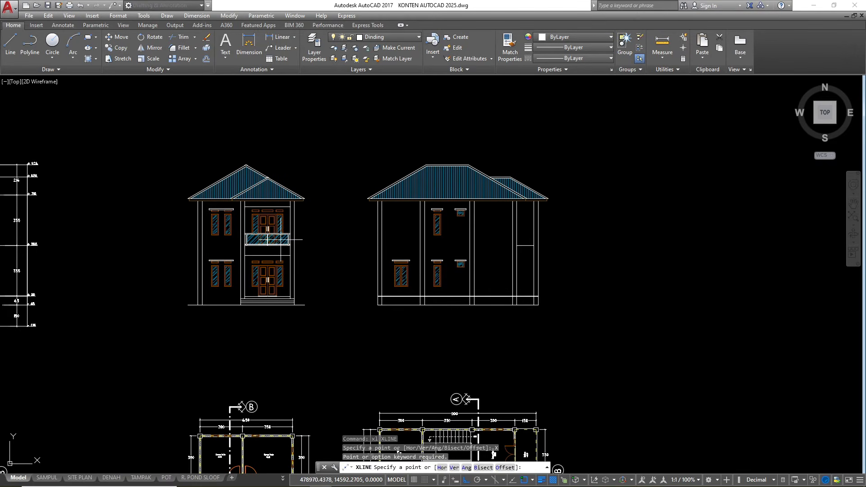
pyautogui.scroll(8, 292, 232)
pyautogui.press('Escape')
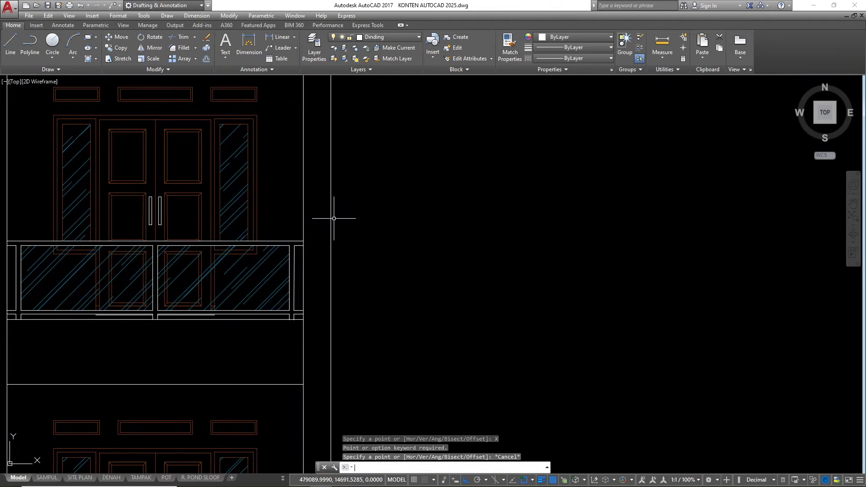
# - Draw horizontal construction lines through the upper and lower edges of the front elevation's balcony top rail
pyautogui.write('xl')
pyautogui.press('Return')
pyautogui.write('h')
pyautogui.press('Return')
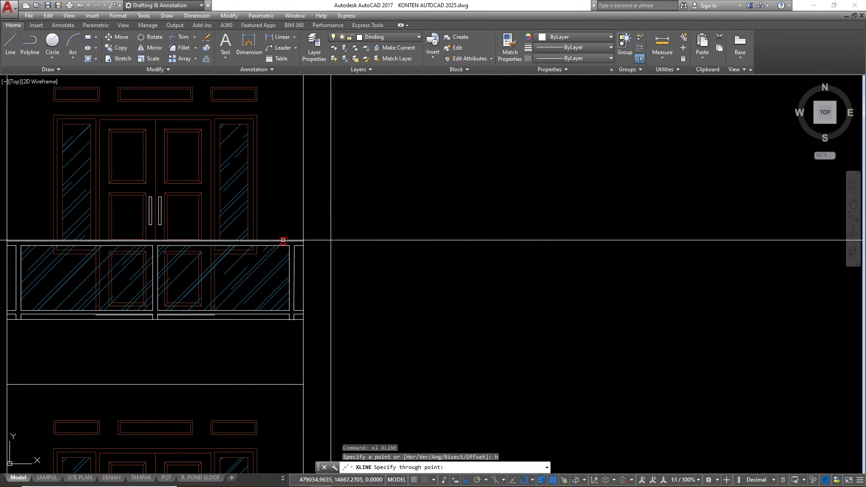
pyautogui.scroll(6, 283, 240)
pyautogui.click(284, 239)
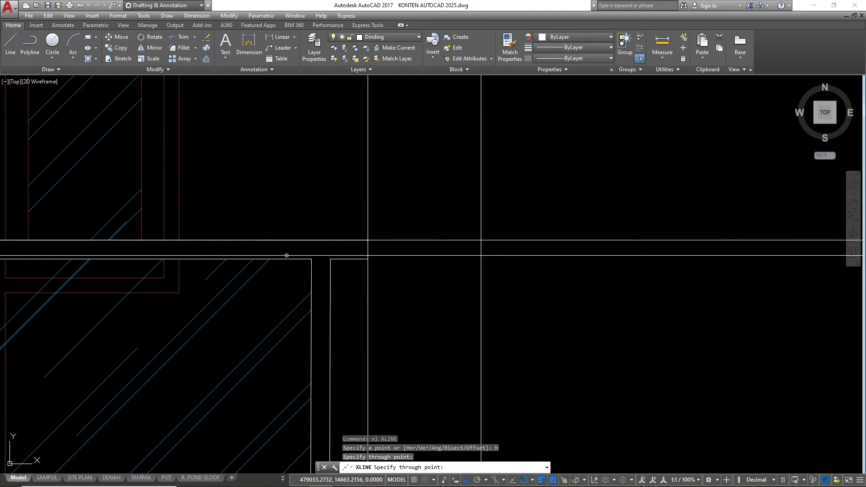
pyautogui.click(284, 256)
pyautogui.scroll(-3, 311, 212)
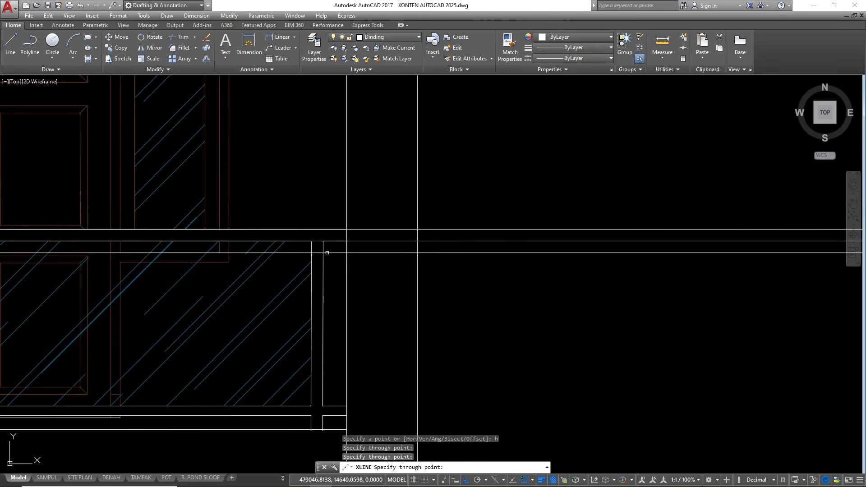
# - Draw horizontal construction lines through the upper and lower edges of the front elevation's balcony bottom rail
pyautogui.scroll(-2, 331, 280)
pyautogui.scroll(4, 332, 347)
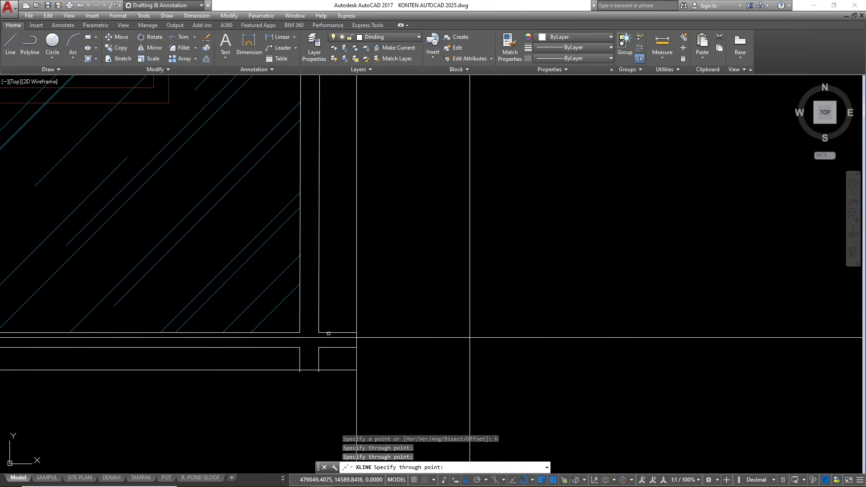
pyautogui.click(328, 333)
pyautogui.click(329, 348)
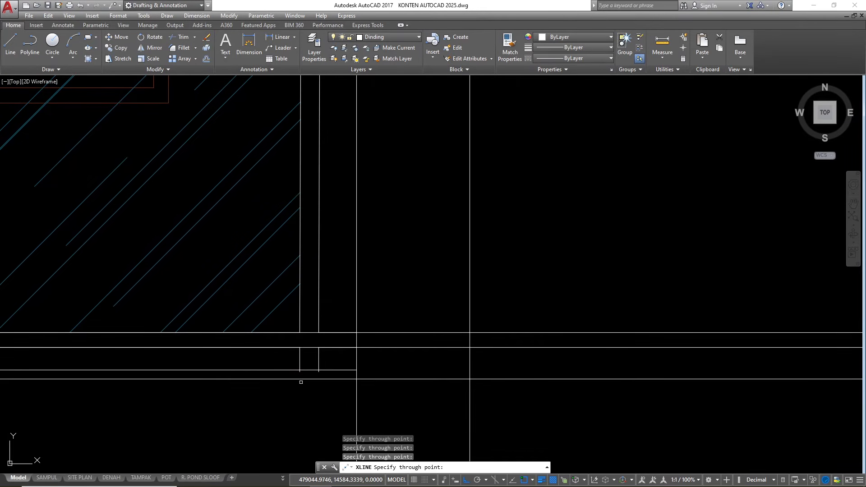
pyautogui.press('Escape')
# - Offset the inner edges of the two columns flanking the side elevation's balcony bay 10 units into the bay
pyautogui.scroll(-4, 161, 273)
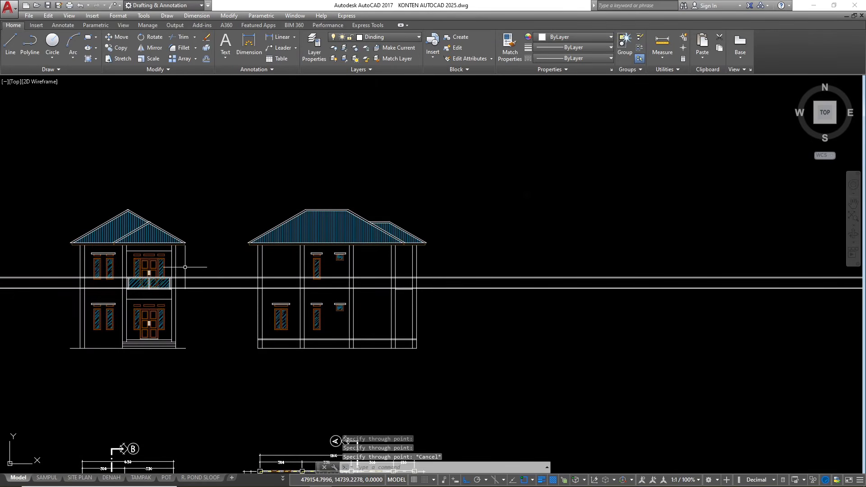
pyautogui.scroll(10, 421, 260)
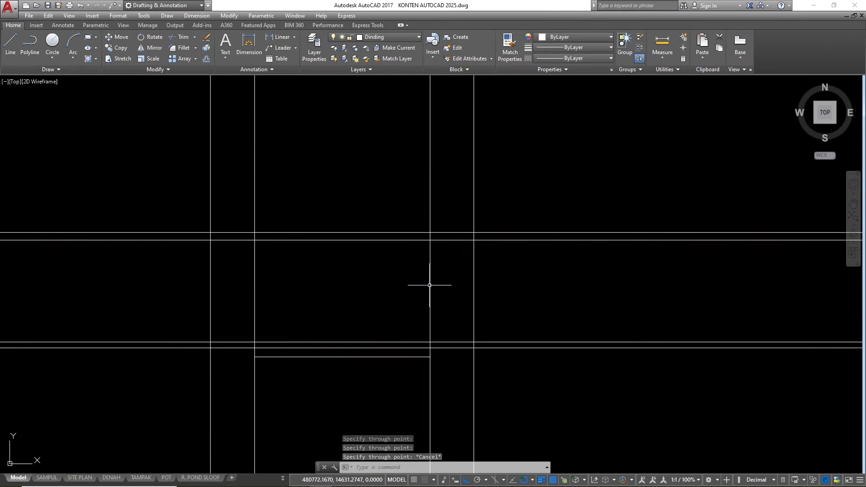
pyautogui.click(431, 286)
pyautogui.click(398, 279)
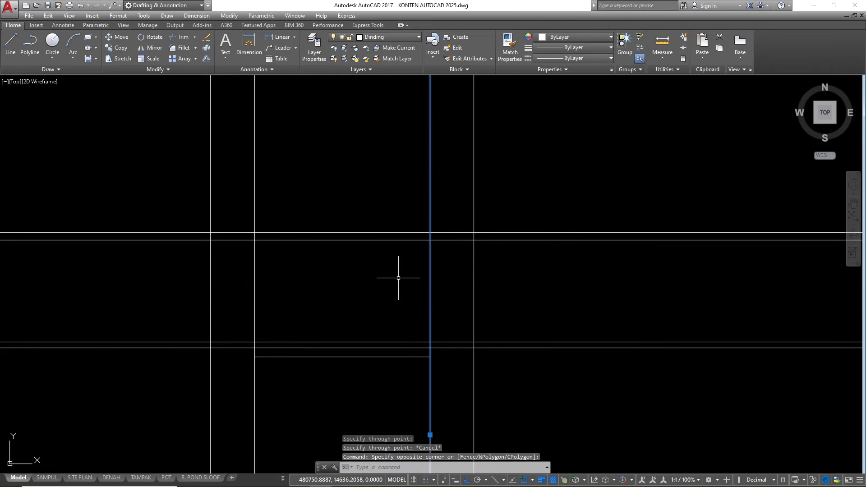
pyautogui.write('o')
pyautogui.press('Return')
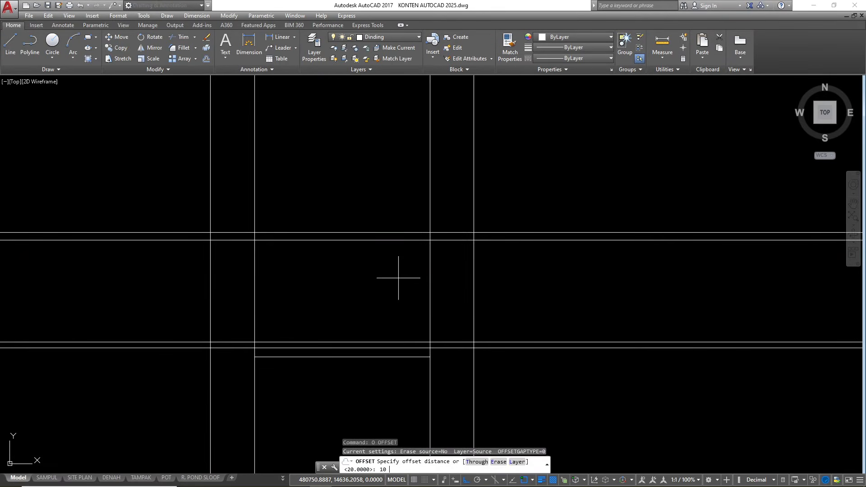
pyautogui.write('10')
pyautogui.press('Return')
pyautogui.click(430, 277)
pyautogui.click(379, 272)
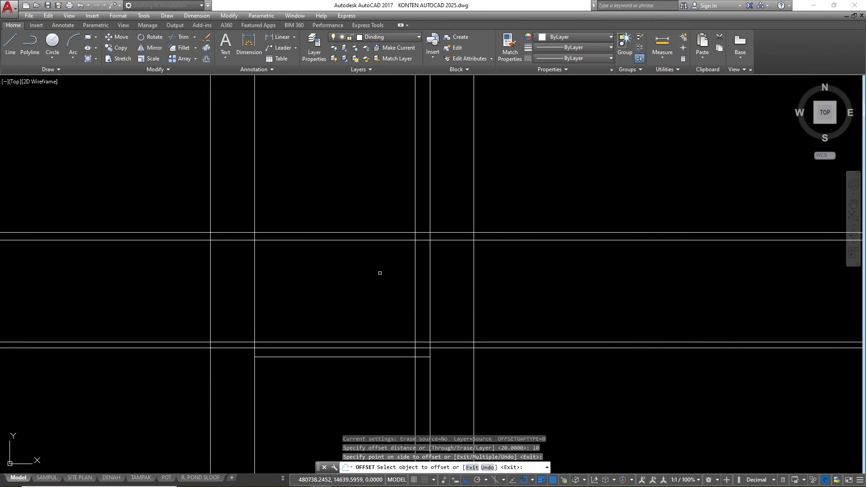
pyautogui.click(254, 297)
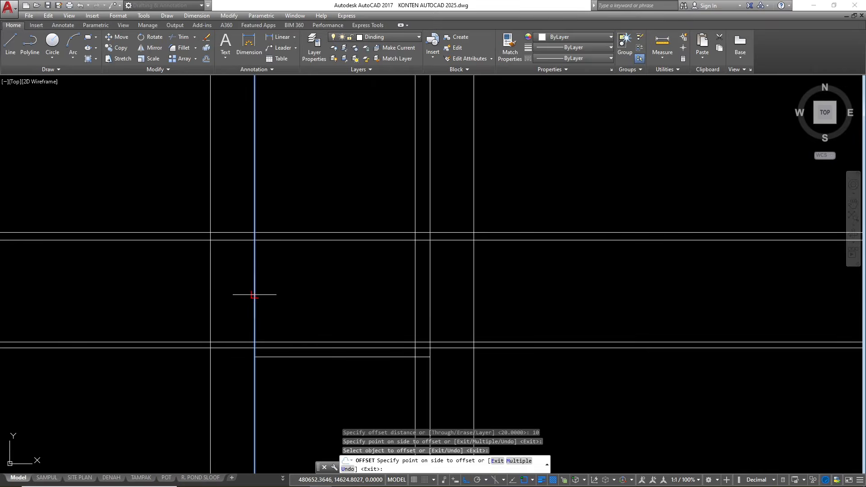
pyautogui.click(300, 295)
pyautogui.press('Escape')
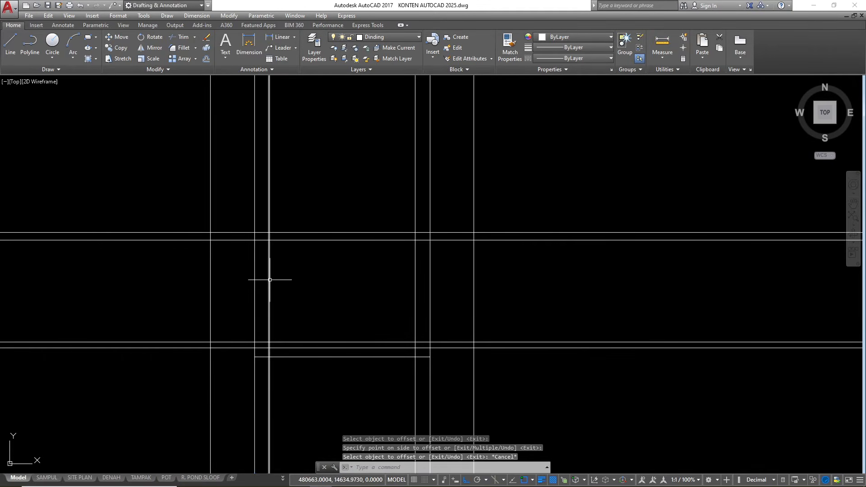
# - Offset the vertical line on each side of the balcony bay 5 units inward to form the railing's two posts
pyautogui.click(270, 278)
pyautogui.write('o')
pyautogui.press('Return')
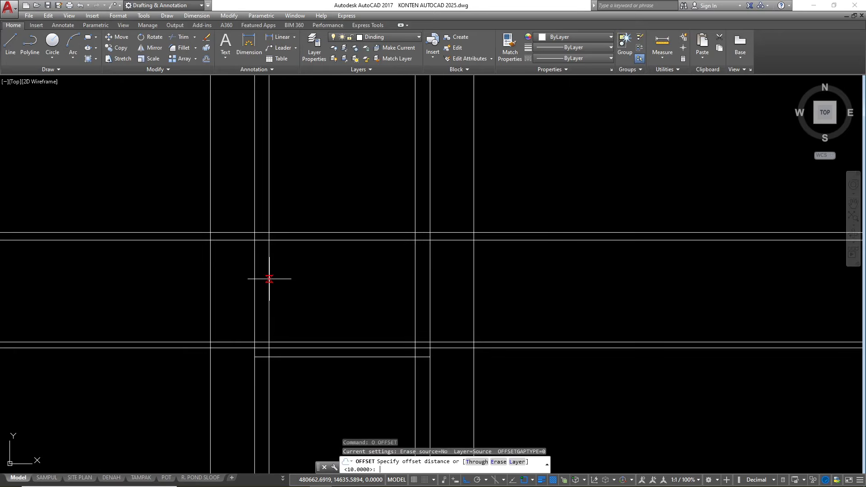
pyautogui.write('5')
pyautogui.press('Return')
pyautogui.click(269, 279)
pyautogui.click(306, 283)
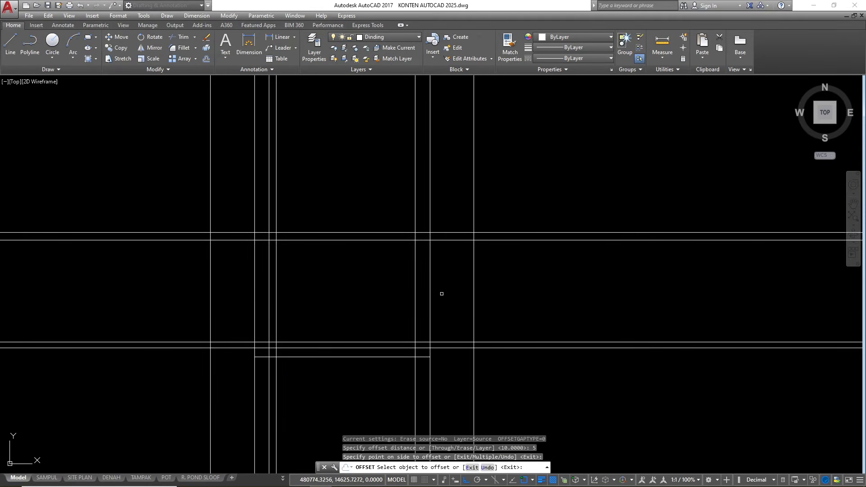
pyautogui.click(414, 299)
pyautogui.click(382, 289)
pyautogui.press('Escape')
pyautogui.press('Escape')
pyautogui.press('Escape')
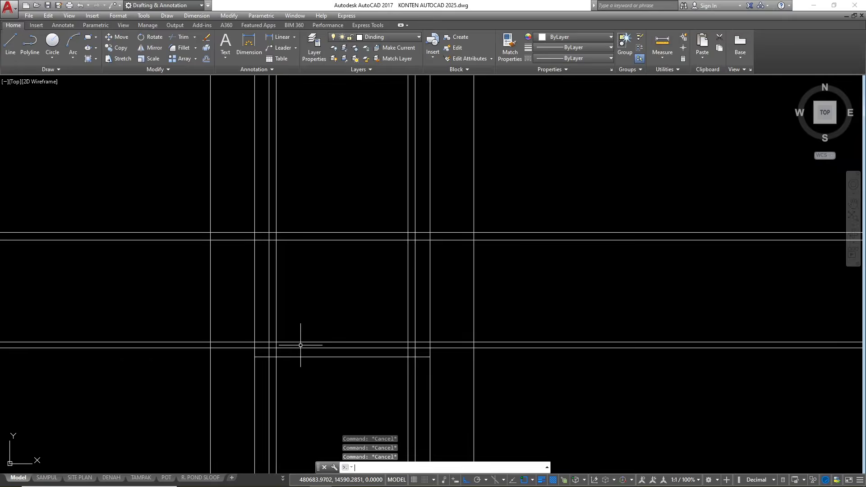
# - Trim the railing's horizontal lines across both columns and its post lines beyond the top rail and the balcony floor line
pyautogui.write('tr')
pyautogui.press('Return')
pyautogui.scroll(2, 278, 230)
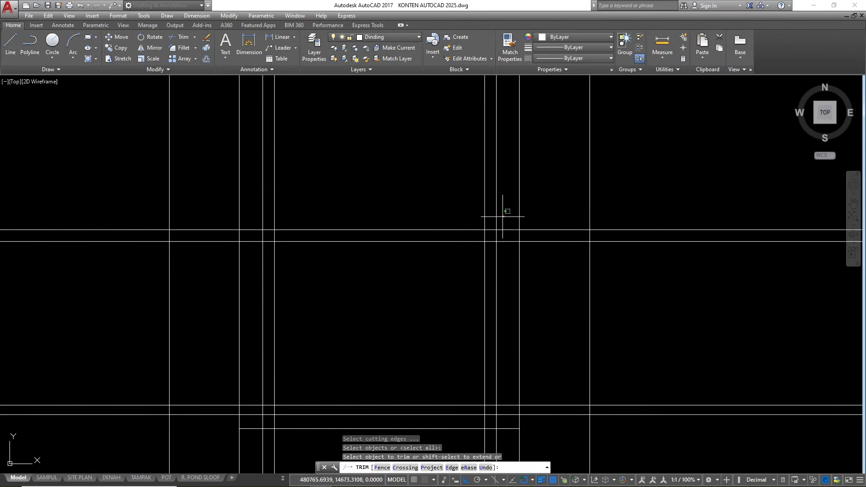
pyautogui.click(504, 215)
pyautogui.click(251, 187)
pyautogui.click(221, 227)
pyautogui.click(195, 434)
pyautogui.scroll(-2, 561, 207)
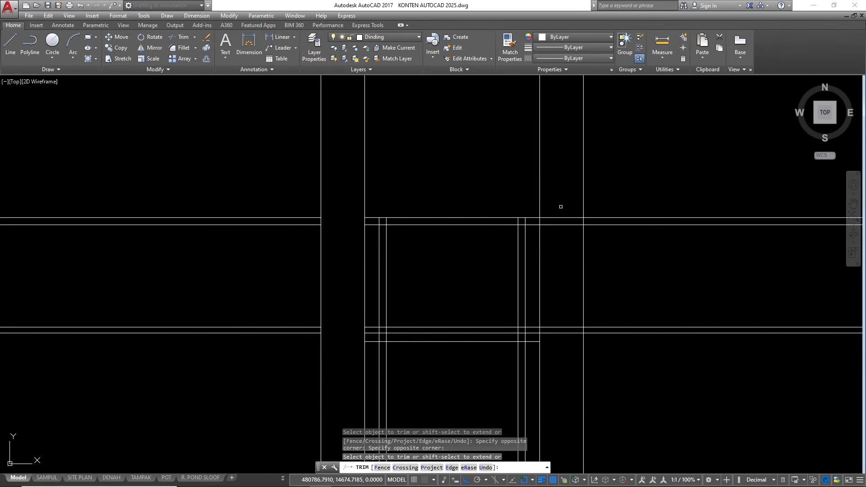
pyautogui.click(569, 208)
pyautogui.click(554, 354)
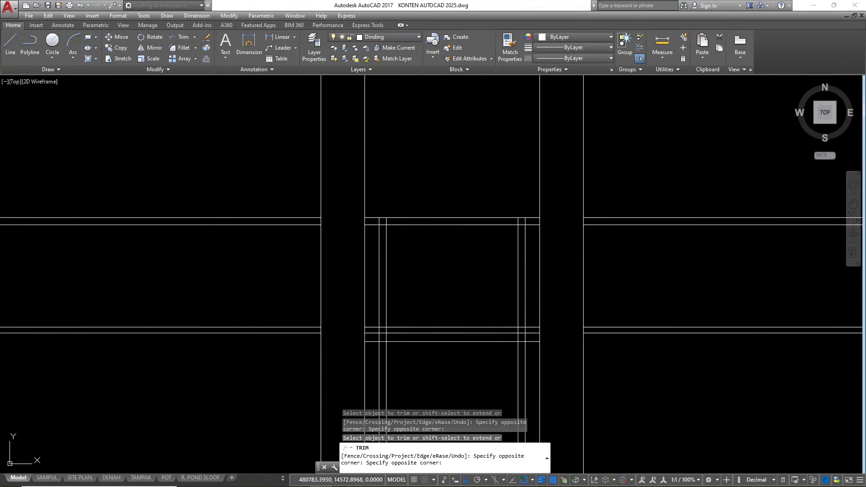
pyautogui.click(525, 354)
pyautogui.click(378, 349)
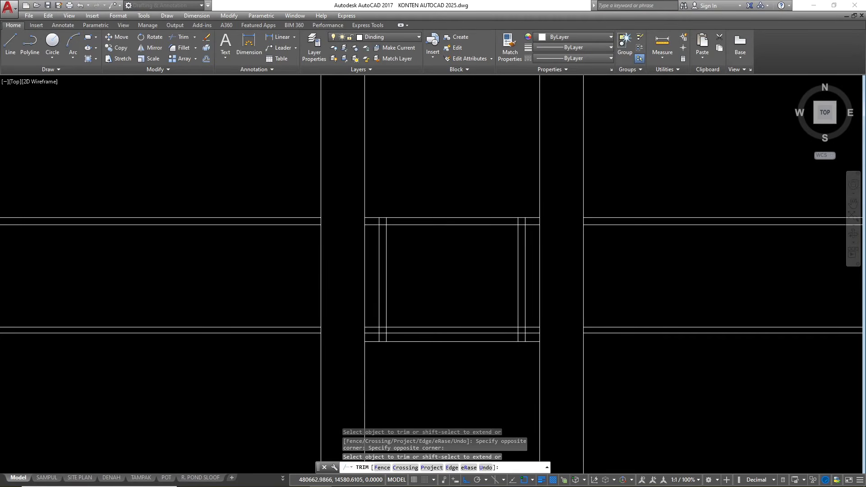
# - Trim the overlapping post and rail lines where the railing's posts meet the top and bottom rails
pyautogui.scroll(2, 379, 344)
pyautogui.click(387, 333)
pyautogui.click(381, 130)
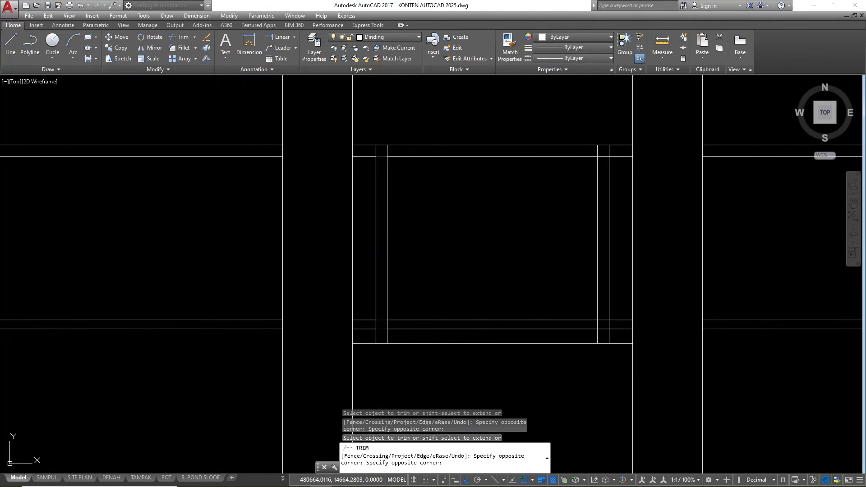
pyautogui.click(624, 152)
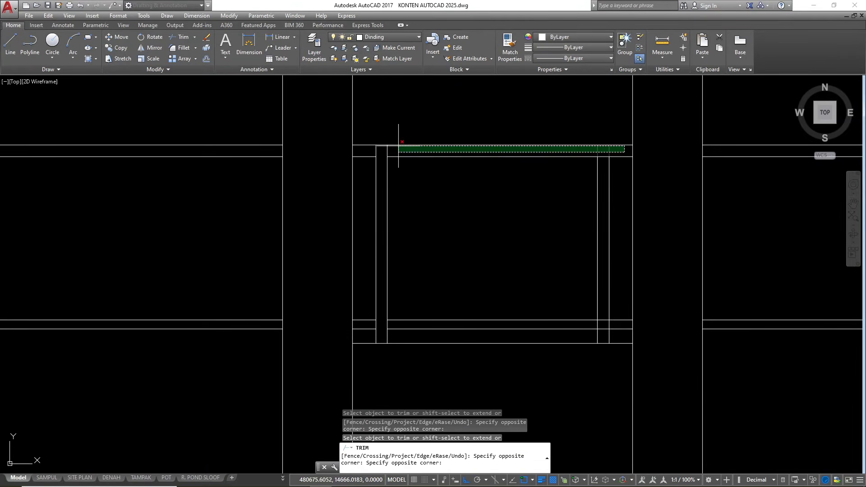
pyautogui.click(366, 149)
pyautogui.click(610, 149)
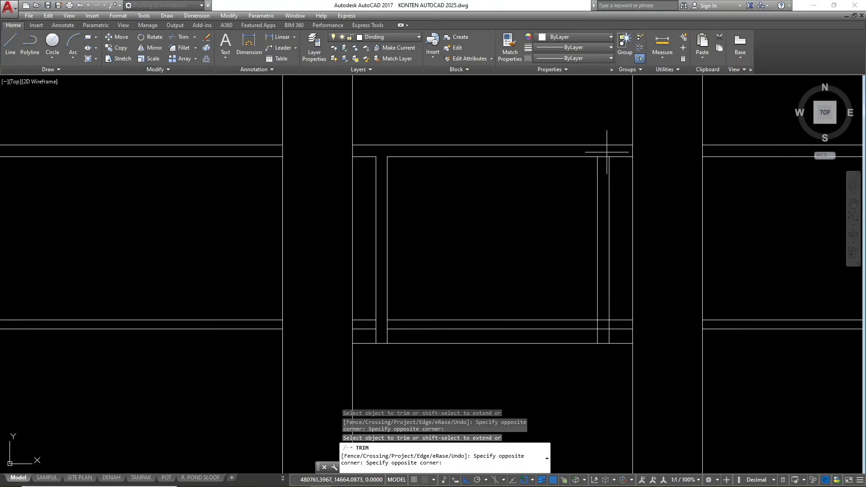
pyautogui.click(603, 346)
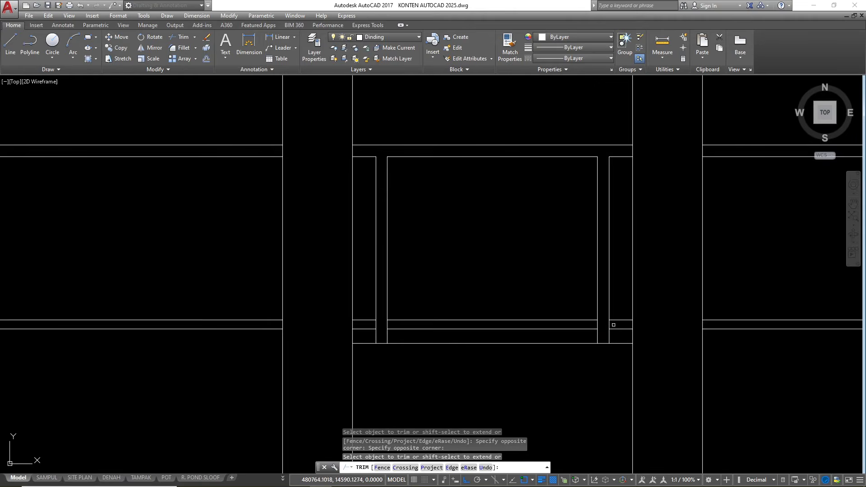
pyautogui.click(614, 324)
pyautogui.click(345, 316)
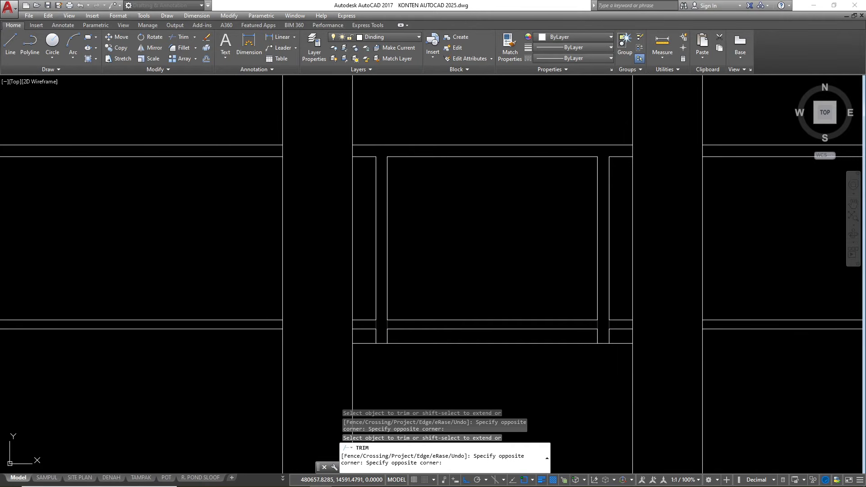
pyautogui.press('Escape')
# - Erase the leftover rail construction lines on both sides of the balcony bay
pyautogui.scroll(-4, 448, 293)
pyautogui.click(633, 311)
pyautogui.click(595, 152)
pyautogui.press('e')
pyautogui.press('Return')
pyautogui.click(353, 228)
pyautogui.click(303, 358)
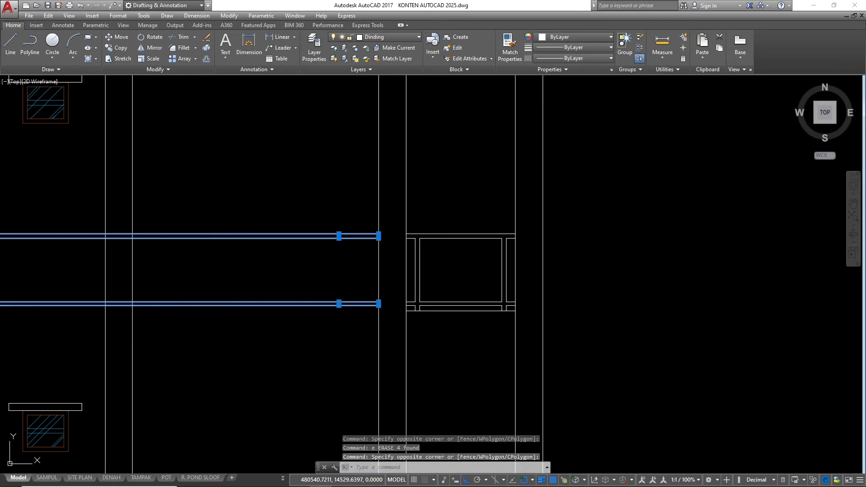
pyautogui.press('Delete')
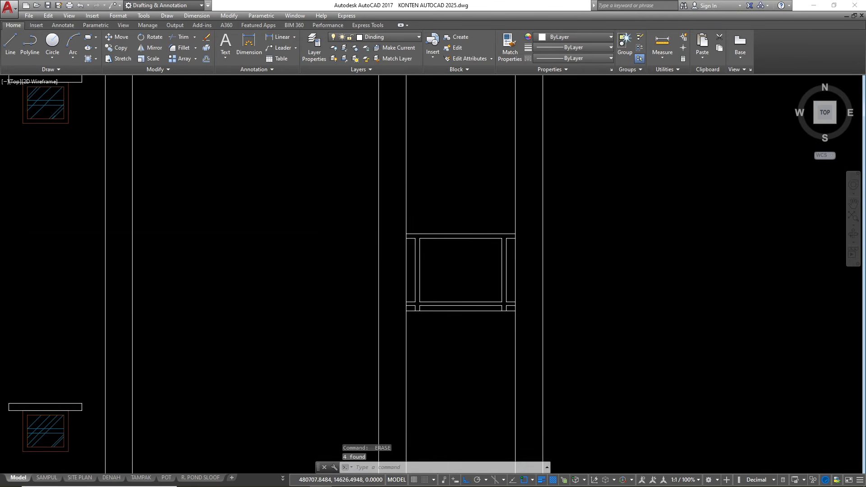
# - Add the side elevation's railing panel as a new boundary of the existing AR-RROOF window glass hatch
pyautogui.scroll(2, 456, 271)
pyautogui.scroll(-8, 422, 228)
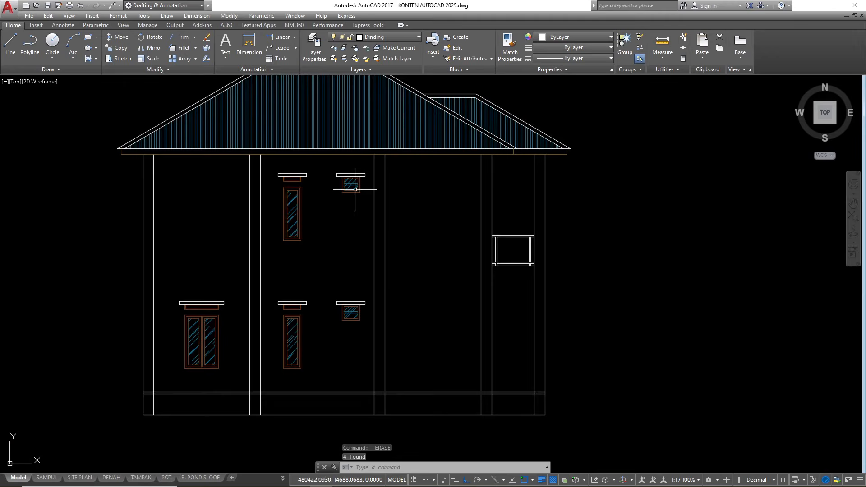
pyautogui.scroll(6, 348, 187)
pyautogui.click(371, 194)
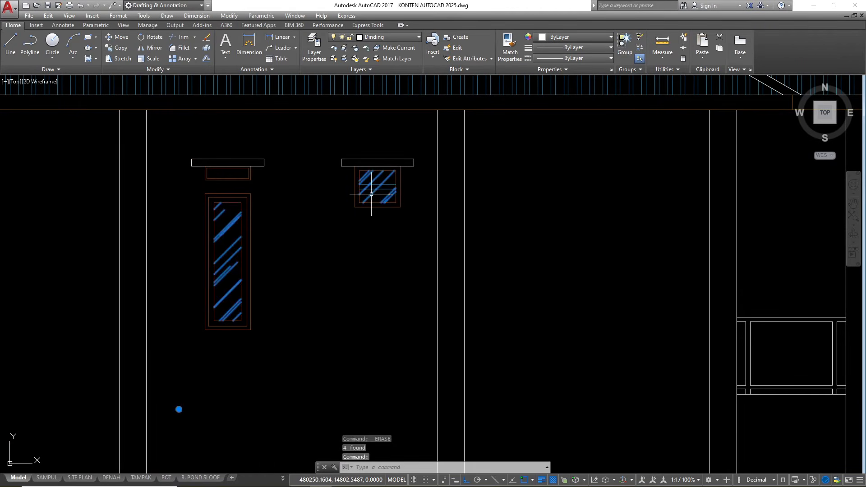
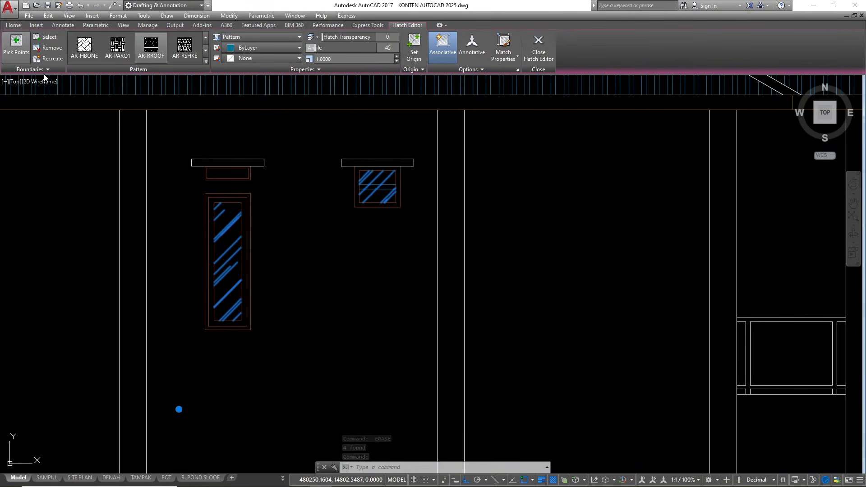
pyautogui.scroll(-2, 135, 195)
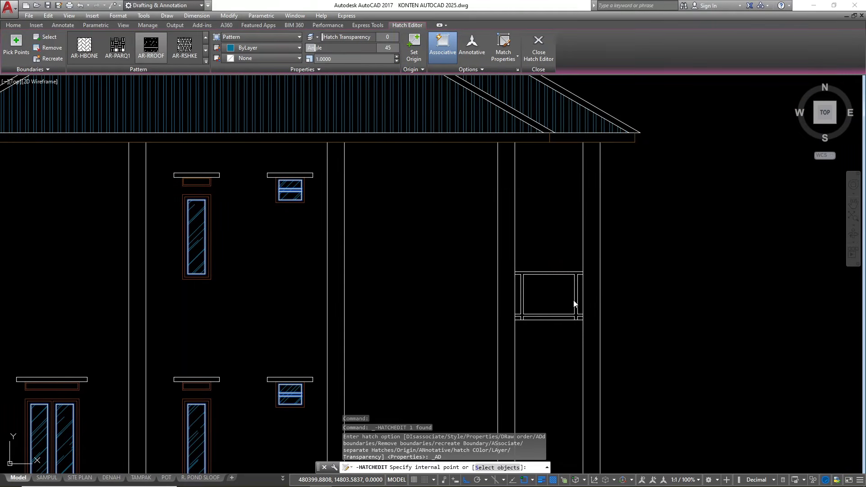
pyautogui.scroll(1, 555, 295)
pyautogui.click(556, 294)
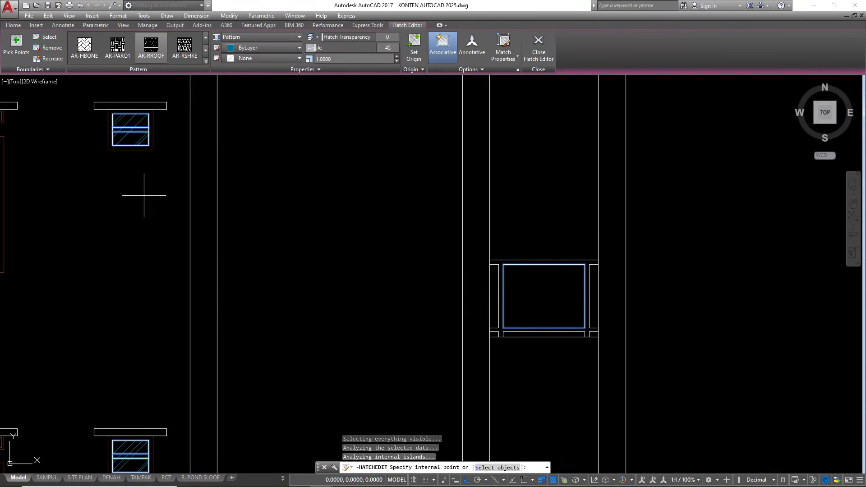
pyautogui.scroll(3, 559, 297)
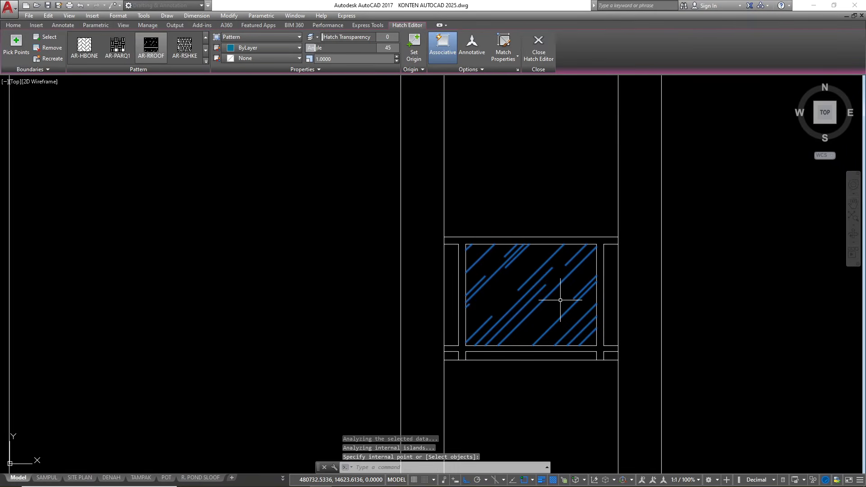
pyautogui.press('Escape')
pyautogui.press('Escape')
pyautogui.scroll(-8, 548, 236)
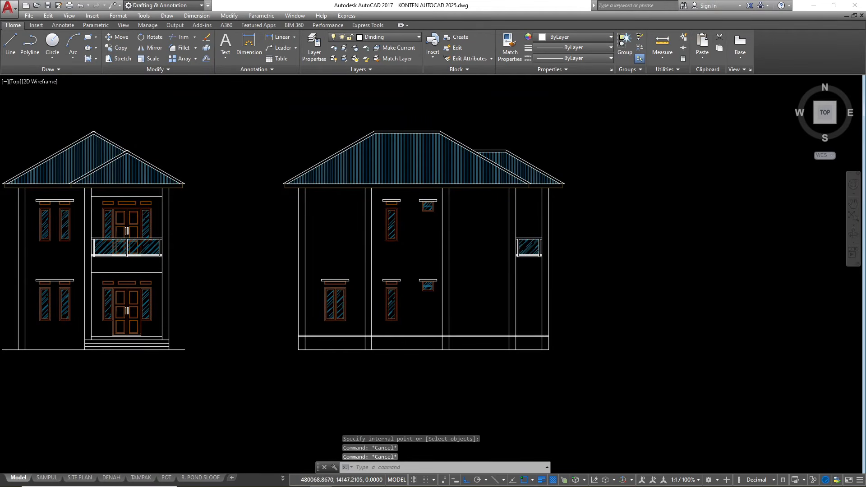
pyautogui.scroll(2, 396, 354)
pyautogui.scroll(-2, 469, 299)
pyautogui.scroll(2, 508, 288)
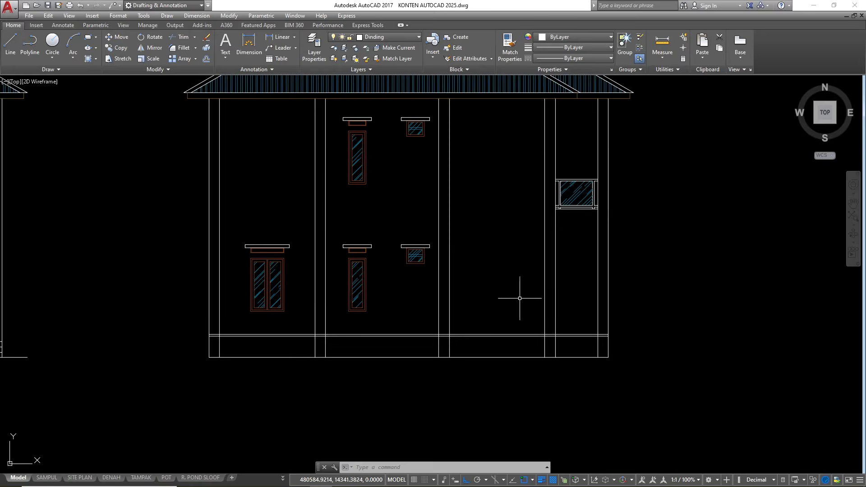
pyautogui.scroll(-2, 471, 319)
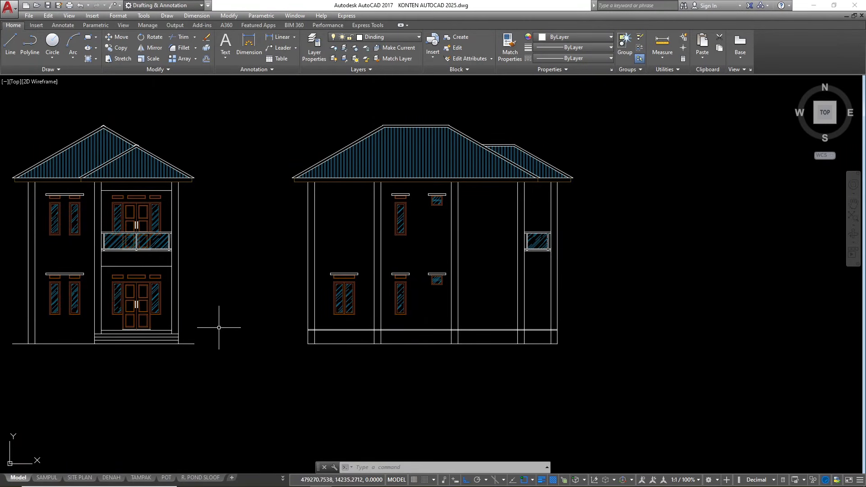
pyautogui.scroll(2, 96, 331)
pyautogui.scroll(1, 96, 331)
pyautogui.scroll(-3, 396, 340)
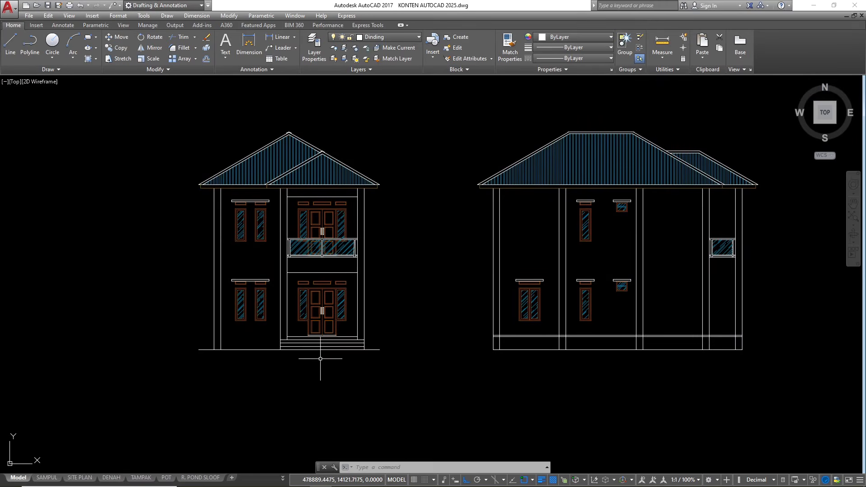
pyautogui.press('Return')
pyautogui.write('xl')
pyautogui.press('Return')
pyautogui.scroll(4, 302, 338)
pyautogui.press('Escape')
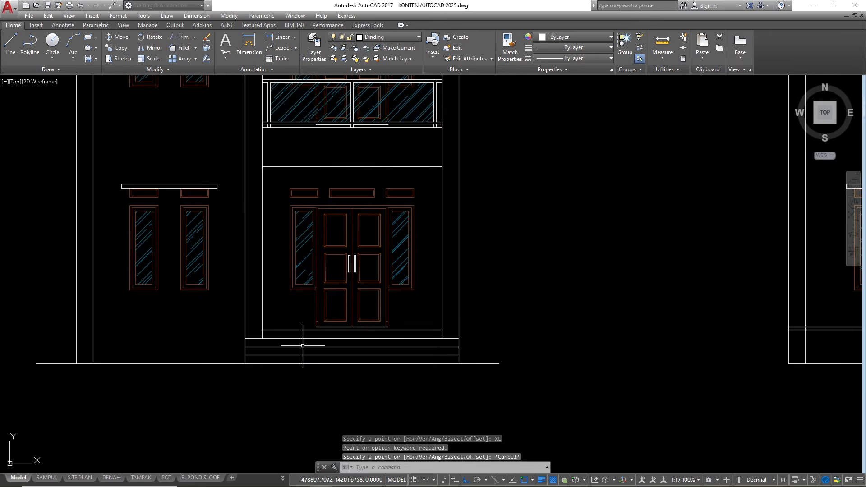
# - Draw horizontal construction lines through the upper edges of the three entrance steps in the front elevation
pyautogui.write('xl')
pyautogui.press('Return')
pyautogui.write('h')
pyautogui.press('Return')
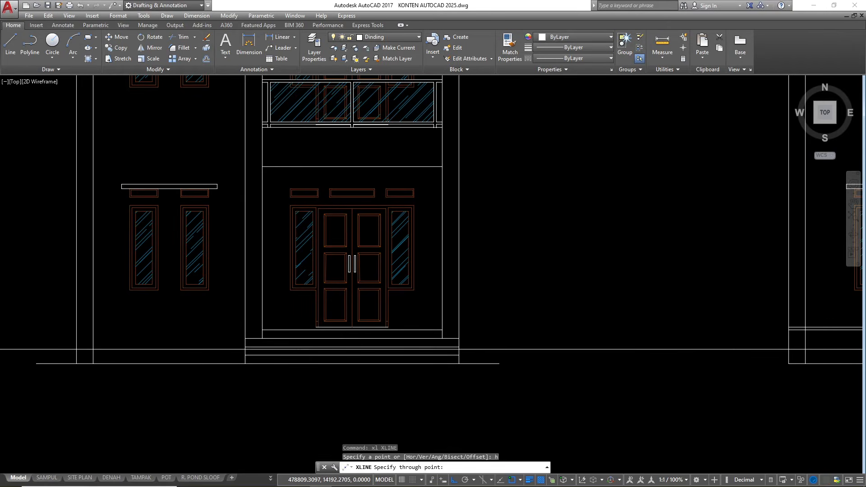
pyautogui.scroll(2, 300, 345)
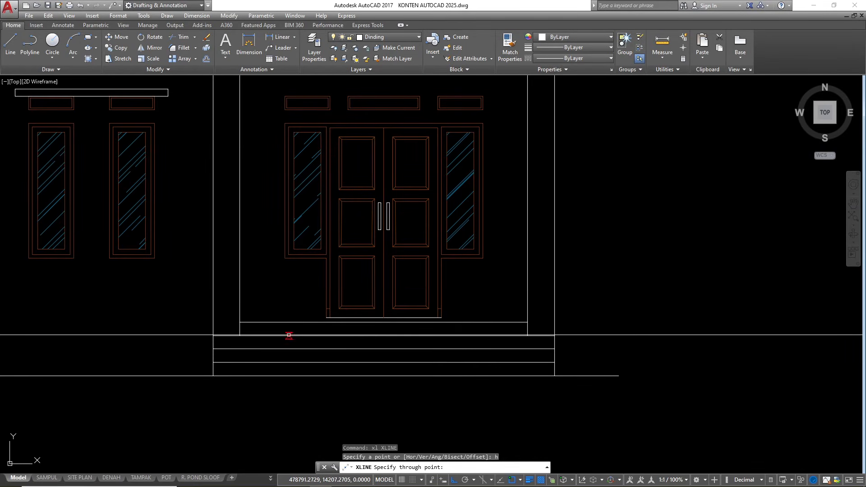
pyautogui.click(288, 336)
pyautogui.click(287, 349)
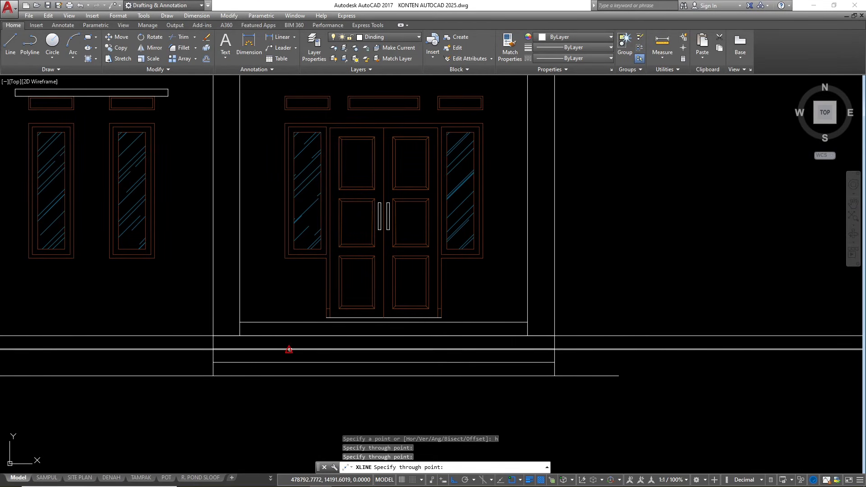
pyautogui.click(288, 361)
pyautogui.scroll(-4, 286, 359)
pyautogui.scroll(-3, 193, 350)
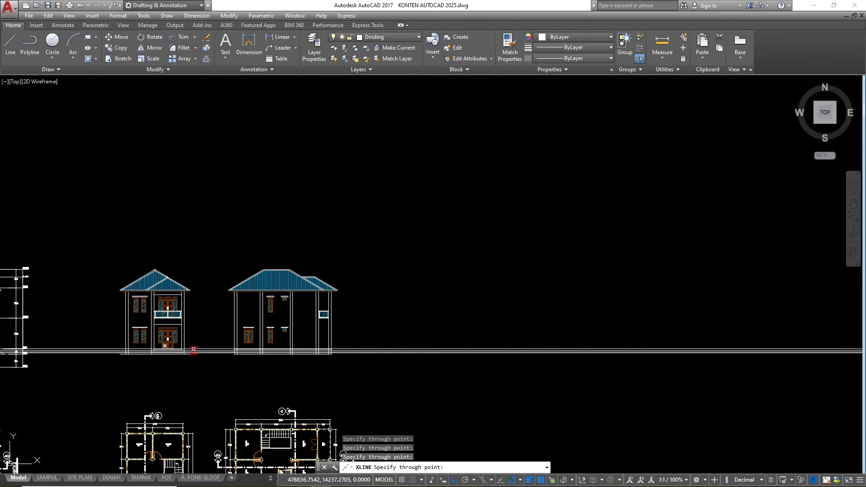
pyautogui.press('Escape')
pyautogui.press('Escape')
# - Stretch the right end of the side elevation's ground line horizontally well past the outermost column
pyautogui.scroll(5, 367, 344)
pyautogui.scroll(6, 284, 364)
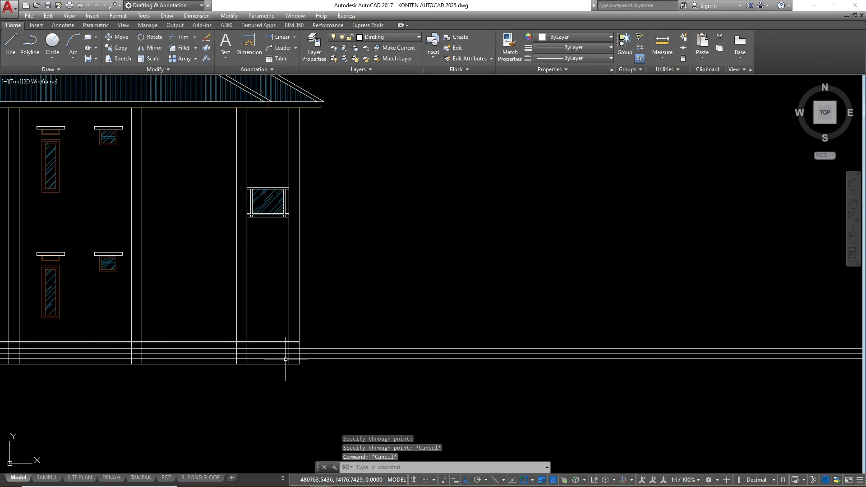
pyautogui.click(300, 383)
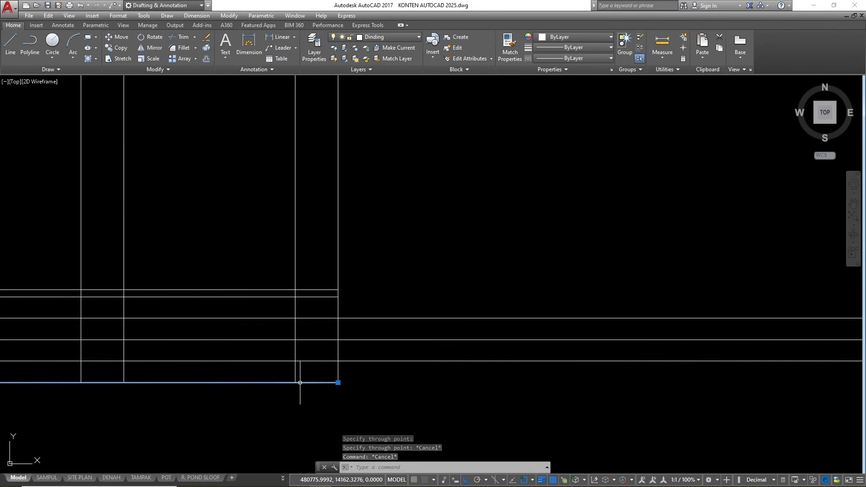
pyautogui.click(337, 383)
pyautogui.scroll(-2, 337, 382)
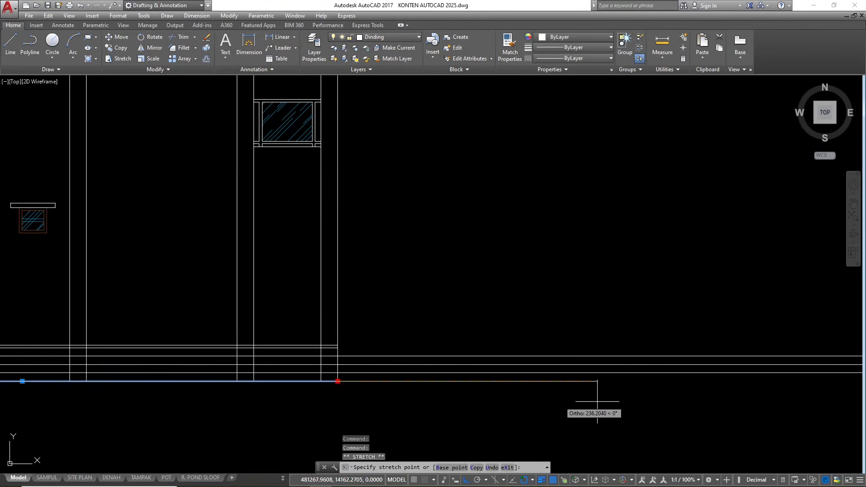
pyautogui.click(668, 401)
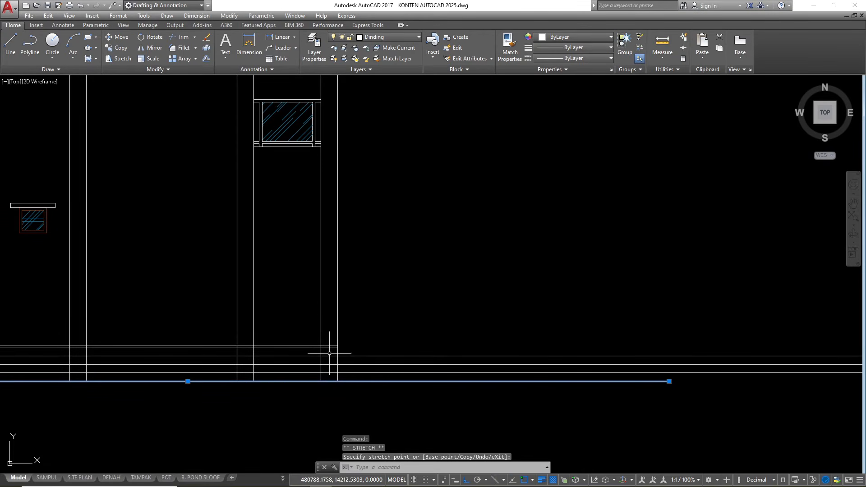
# - Start a polyline down the outermost column's outer edge and draw the top entrance step with a 30 tread and a riser to the next construction line
pyautogui.scroll(4, 329, 353)
pyautogui.press('Escape')
pyautogui.press('Escape')
pyautogui.press('Escape')
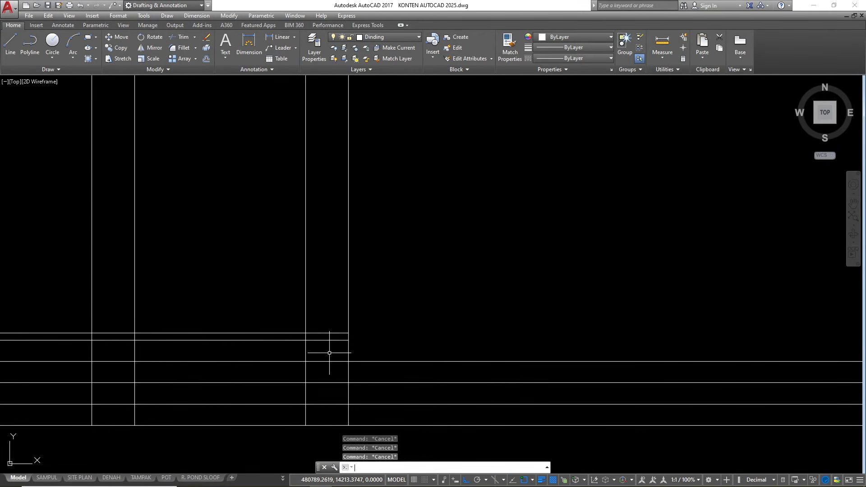
pyautogui.press('Return')
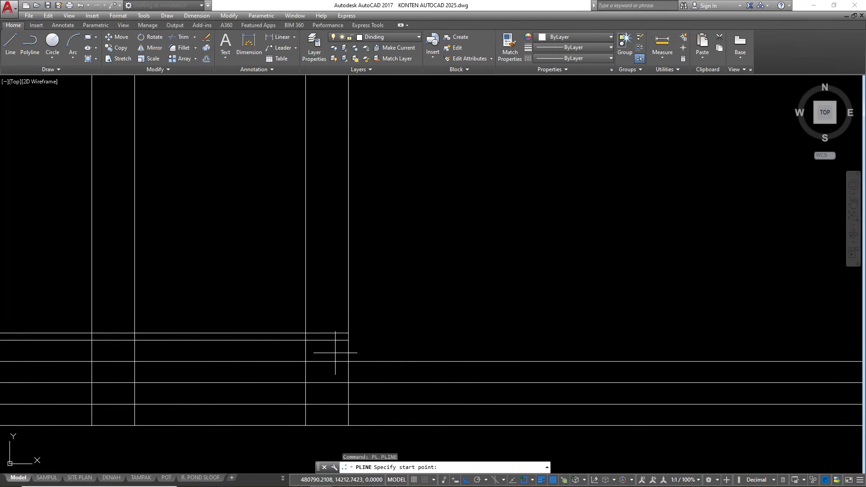
pyautogui.scroll(-4, 348, 340)
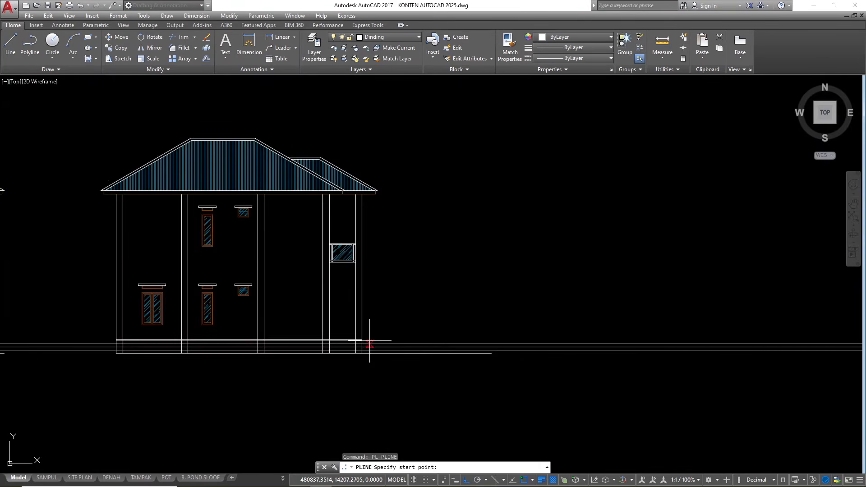
pyautogui.scroll(4, 362, 344)
pyautogui.scroll(4, 357, 345)
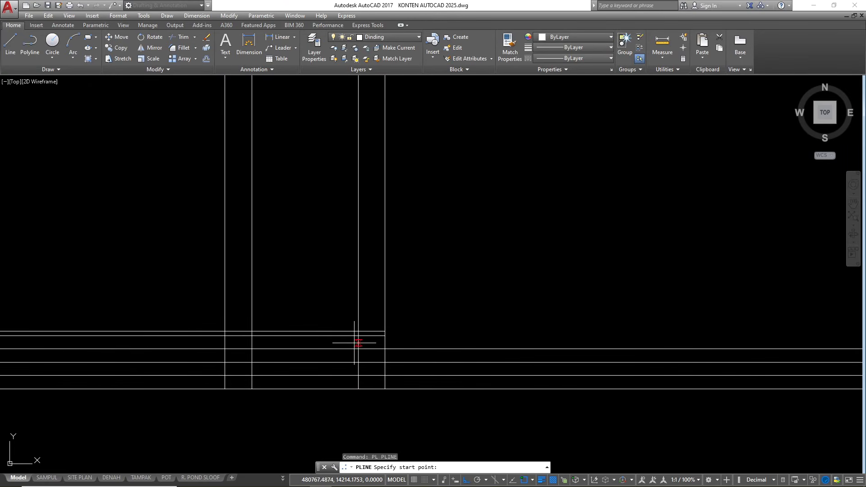
pyautogui.click(396, 332)
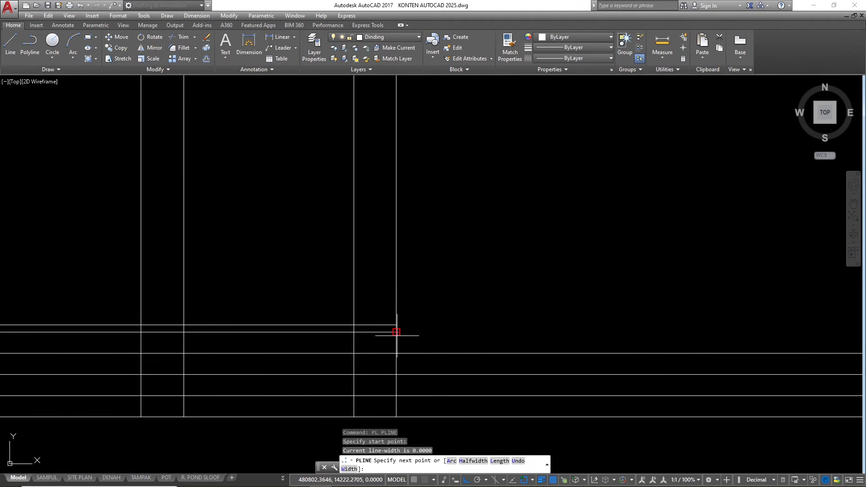
pyautogui.click(396, 353)
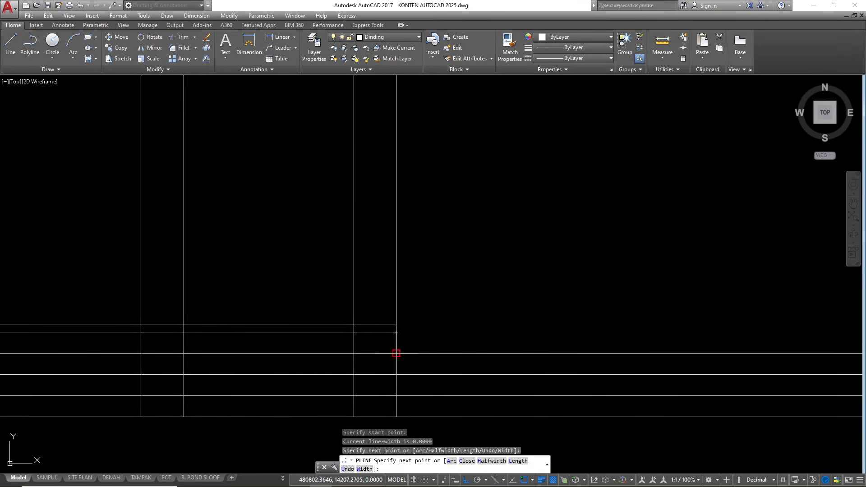
pyautogui.write('30')
pyautogui.press('Return')
pyautogui.scroll(2, 441, 374)
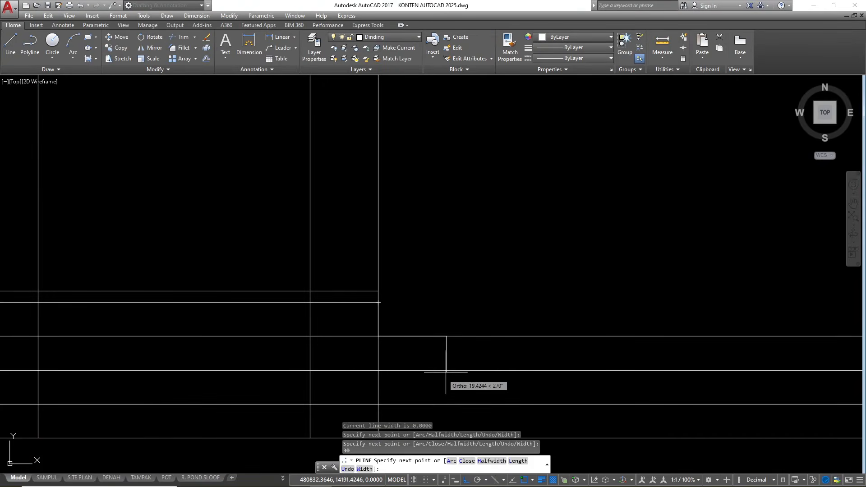
pyautogui.click(445, 370)
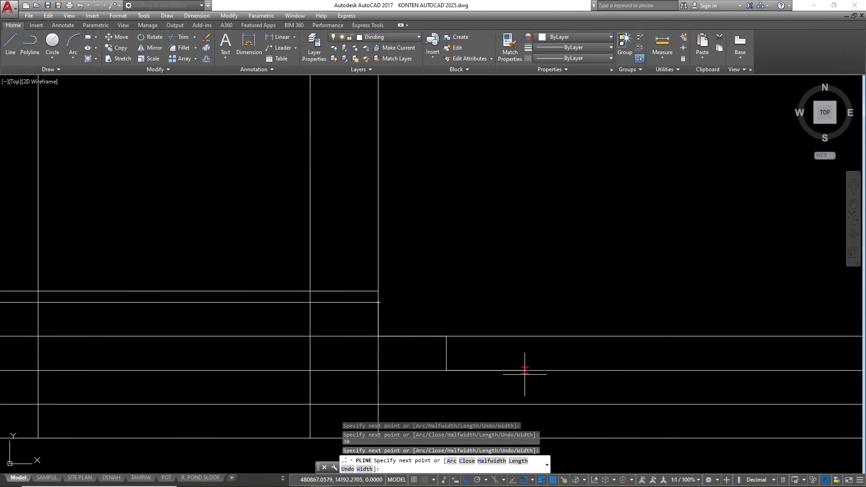
# - Continue the stair polyline with two more 30 treads, dropping the risers to the next construction line and to the ground line
pyautogui.write('30')
pyautogui.press('Return')
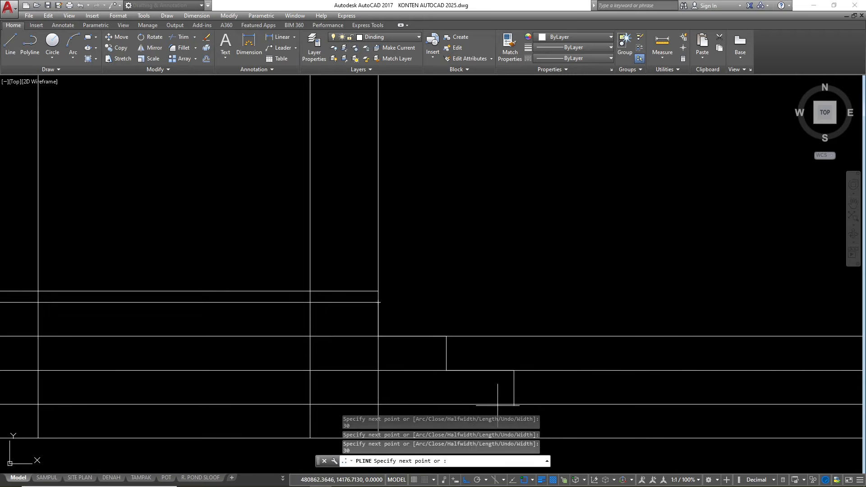
pyautogui.click(513, 404)
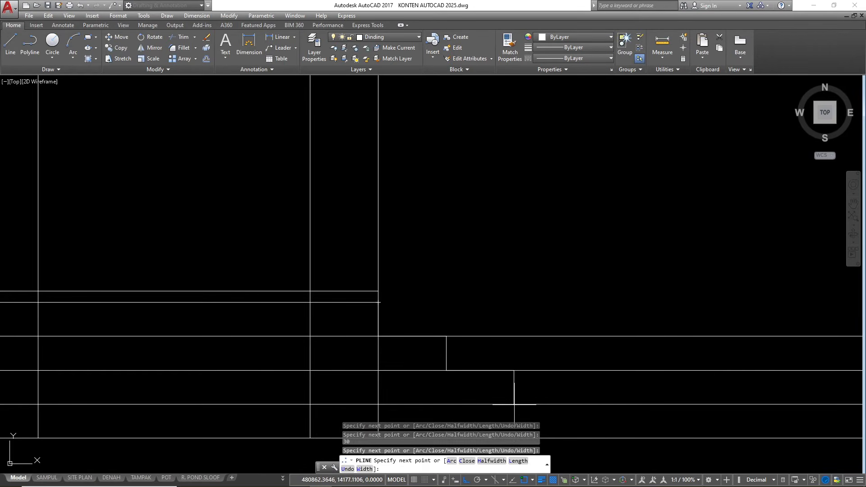
pyautogui.scroll(-2, 456, 257)
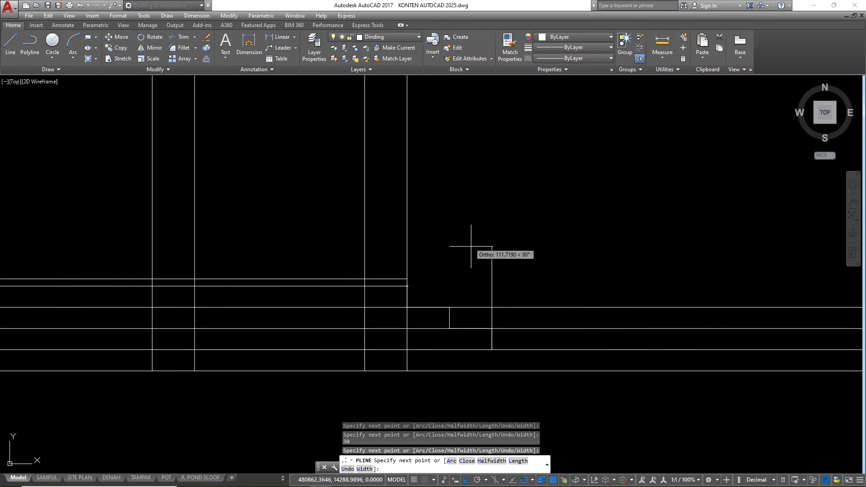
pyautogui.write('3')
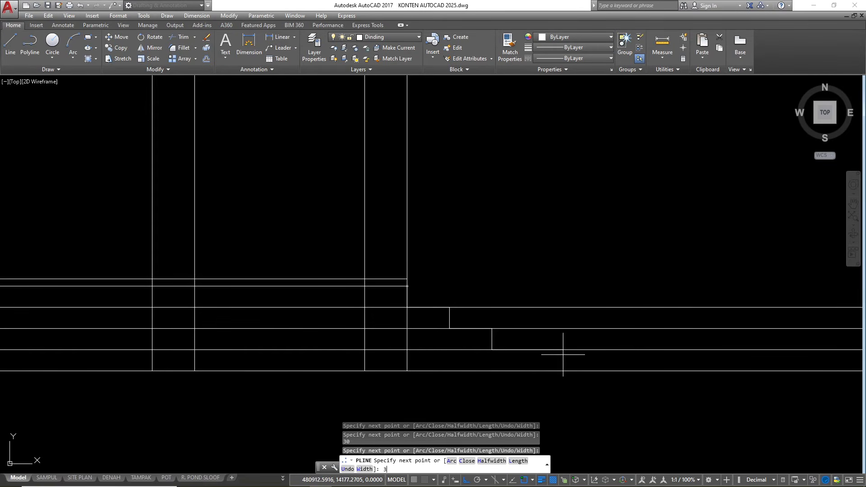
pyautogui.write('0')
pyautogui.press('Return')
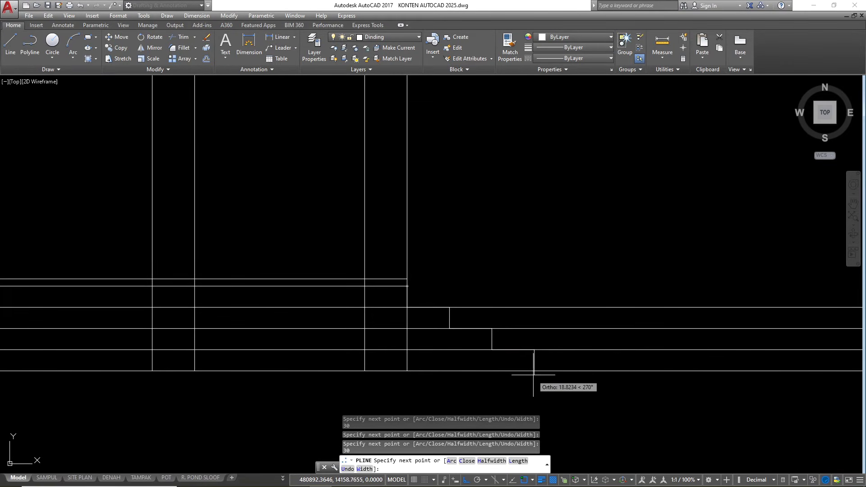
pyautogui.press('Escape')
pyautogui.press('Escape')
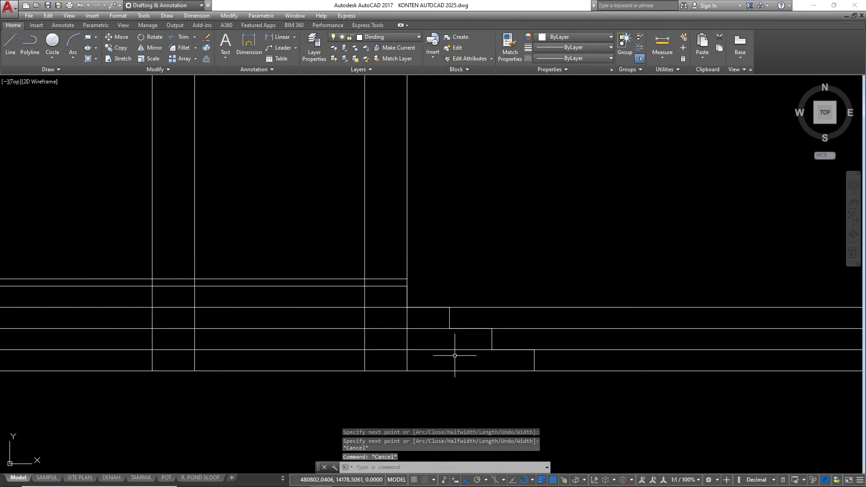
# - Erase the three horizontal construction lines used to set the step heights
pyautogui.click(600, 364)
pyautogui.click(574, 284)
pyautogui.write('e')
pyautogui.press('Return')
# - Shorten the side elevation's ground line to the foot of the lowest step and extend it 100 beyond that point
pyautogui.scroll(-5, 387, 275)
pyautogui.moveTo(530, 320)
pyautogui.mouseDown()
pyautogui.moveTo(522, 290)
pyautogui.moveTo(591, 290)
pyautogui.mouseUp()
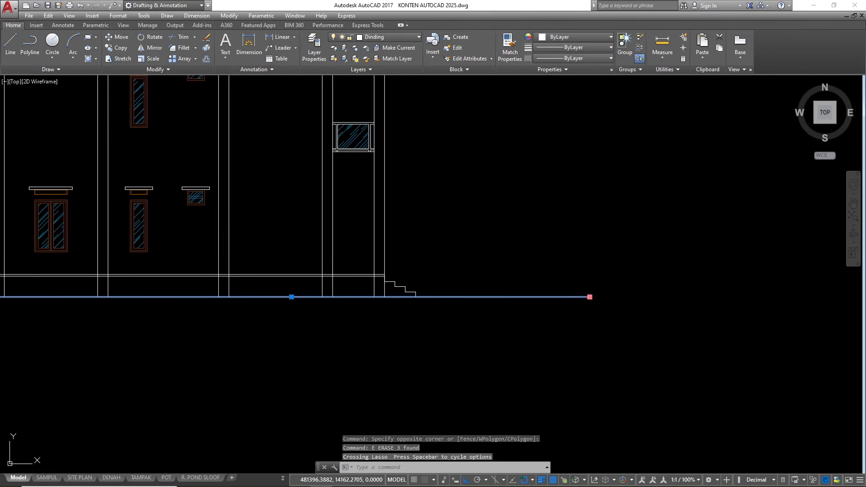
pyautogui.click(589, 297)
pyautogui.scroll(3, 412, 295)
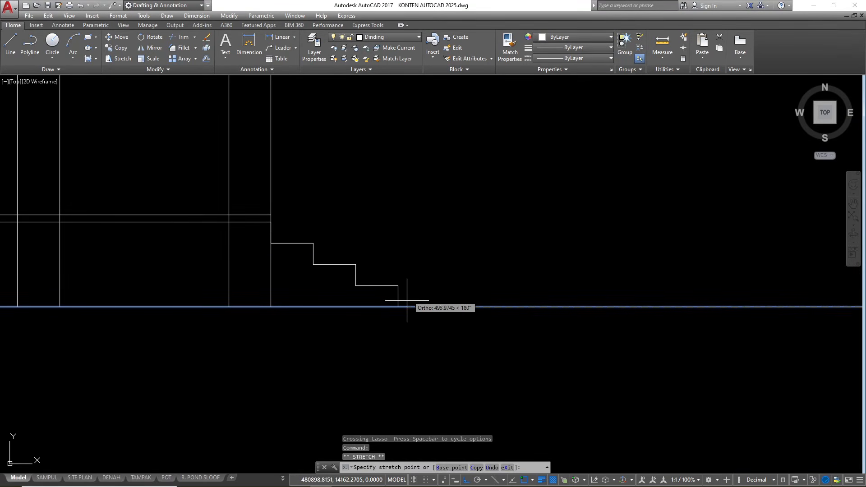
pyautogui.click(398, 306)
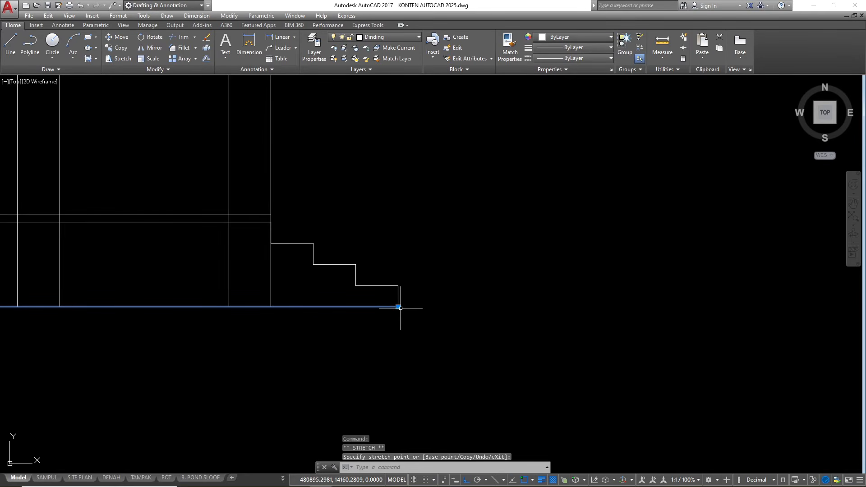
pyautogui.click(398, 307)
pyautogui.write('1')
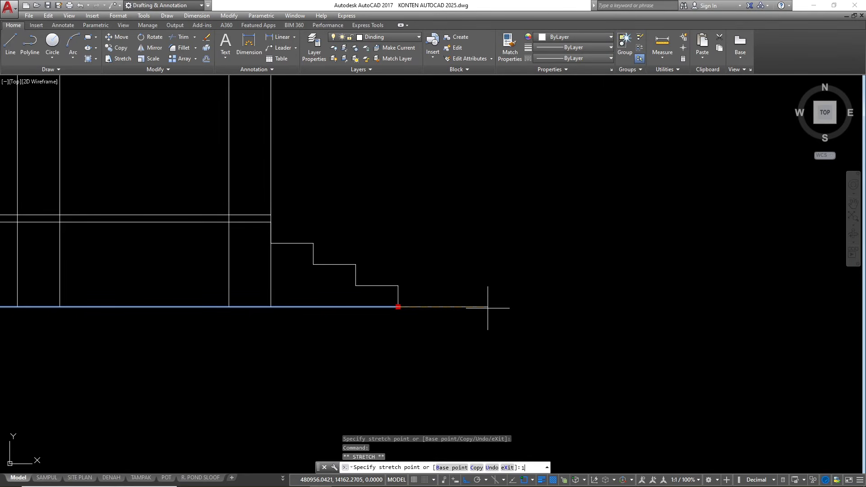
pyautogui.write('00')
pyautogui.press('Return')
pyautogui.scroll(-4, 499, 321)
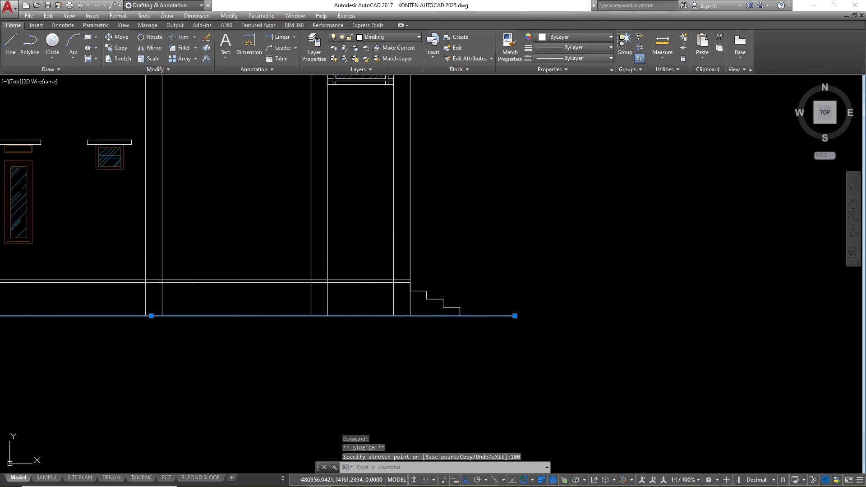
pyautogui.press('Escape')
# - Erase the upper of the two parallel floor lines near the base of the side elevation
pyautogui.scroll(-2, 507, 260)
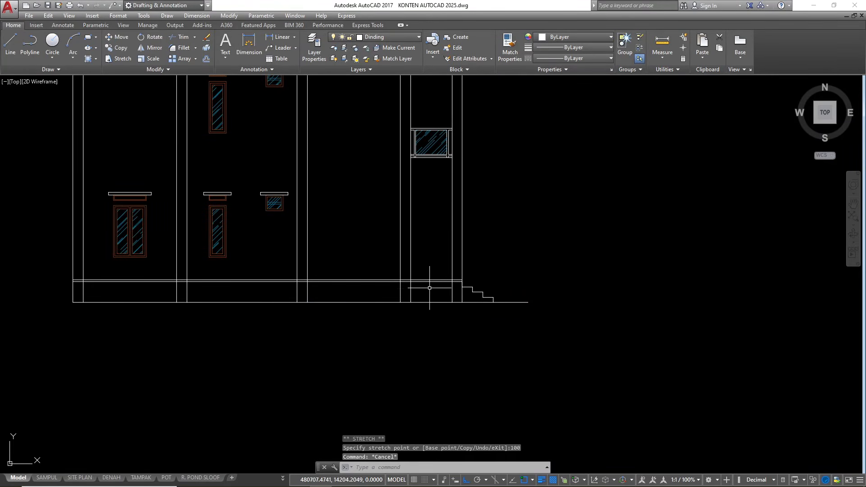
pyautogui.scroll(6, 405, 284)
pyautogui.click(429, 276)
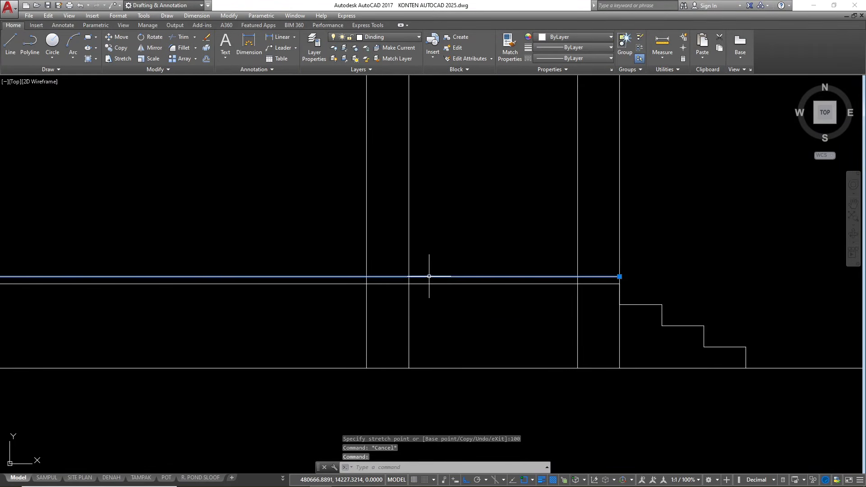
pyautogui.scroll(-4, 533, 299)
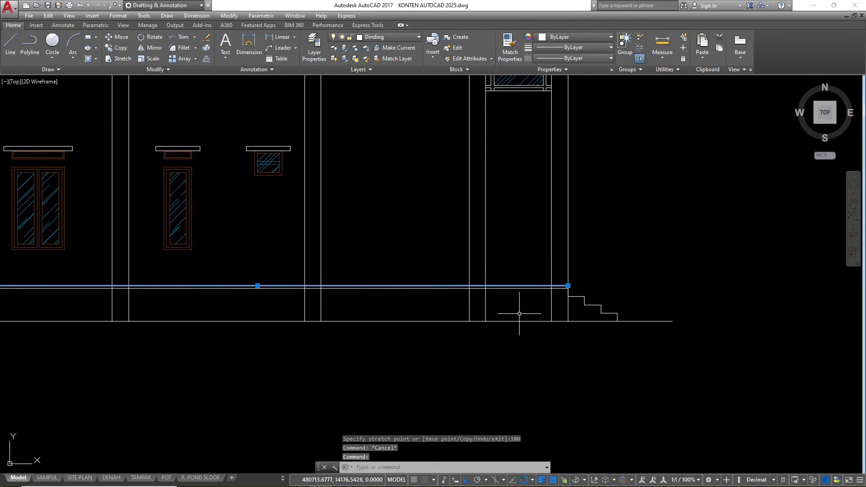
pyautogui.write('e')
pyautogui.press('Return')
pyautogui.scroll(-2, 525, 311)
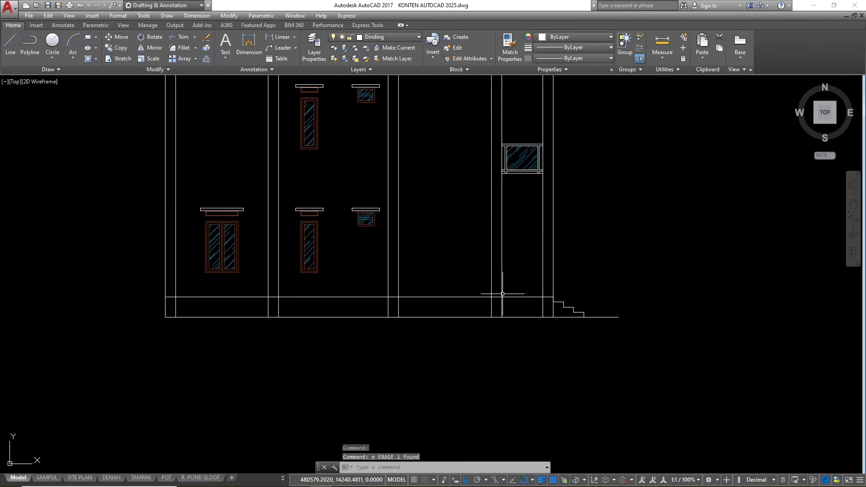
# - Trim the remaining floor line out of the two columns that flank the balcony bay
pyautogui.scroll(2, 495, 307)
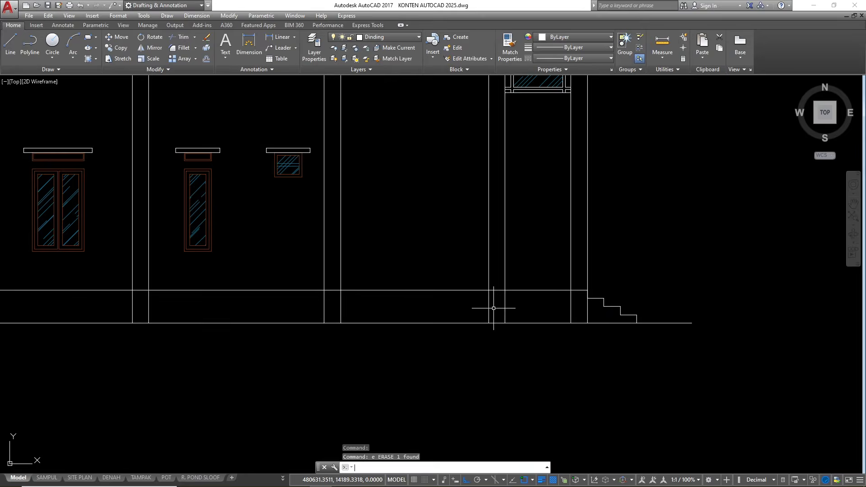
pyautogui.write('tr')
pyautogui.press('Return')
pyautogui.press('Return')
pyautogui.scroll(4, 493, 308)
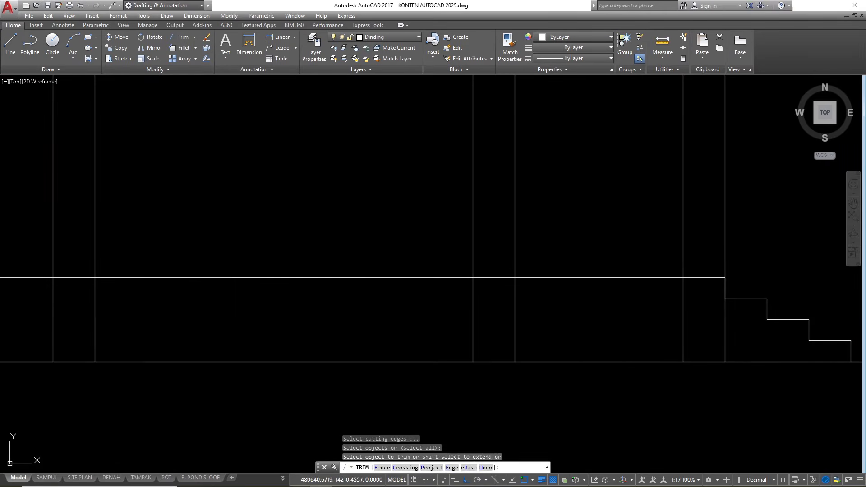
pyautogui.click(499, 296)
pyautogui.click(473, 245)
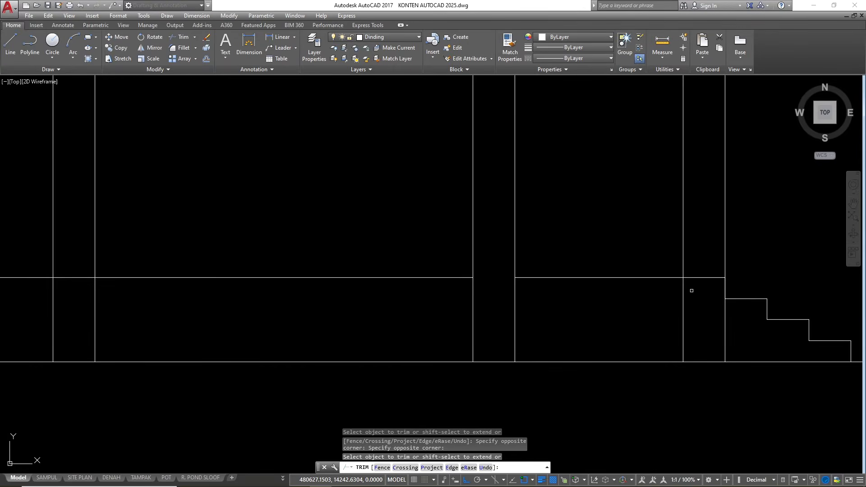
pyautogui.click(709, 289)
pyautogui.click(697, 255)
pyautogui.press('Escape')
# - Erase the floor line segment that crosses the main wall, keeping only the piece between the two balcony columns
pyautogui.click(402, 290)
pyautogui.click(366, 229)
pyautogui.write('e')
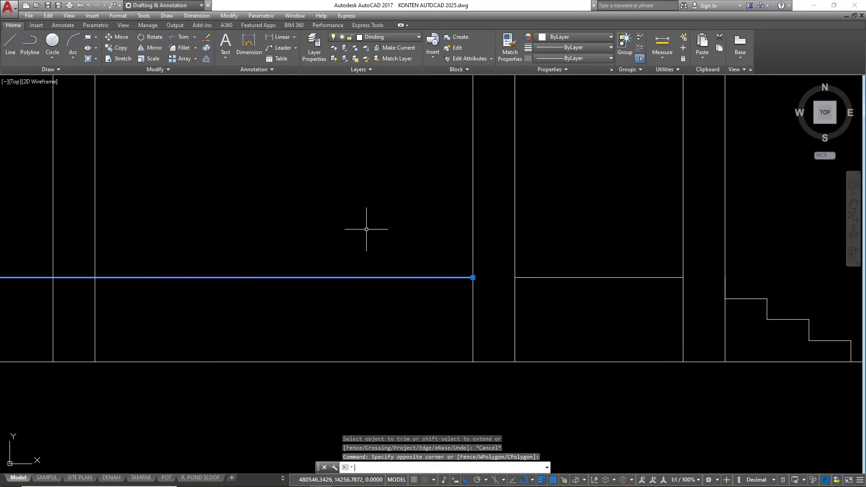
pyautogui.press('Return')
pyautogui.scroll(-6, 366, 229)
pyautogui.scroll(-4, 347, 282)
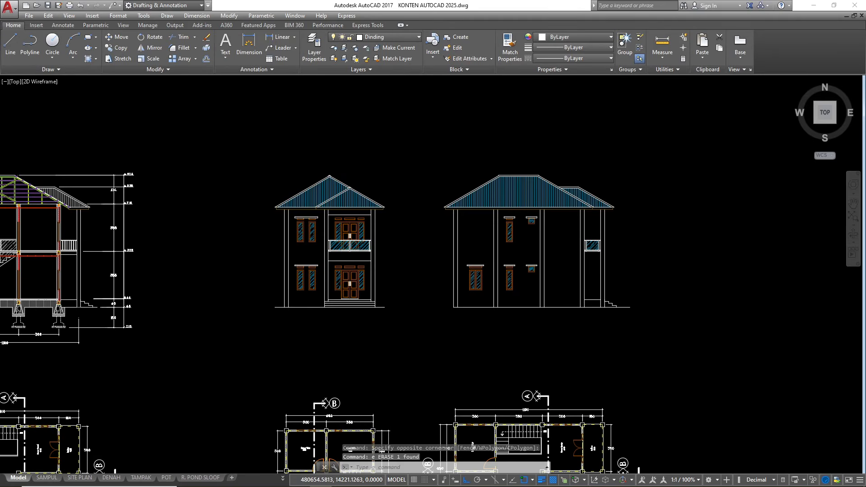
pyautogui.scroll(-2, 419, 267)
pyautogui.scroll(4, 313, 287)
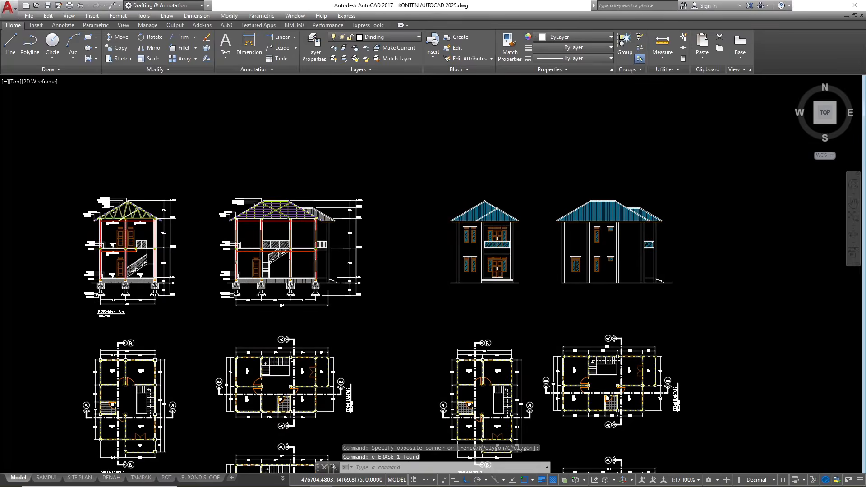
pyautogui.write('x')
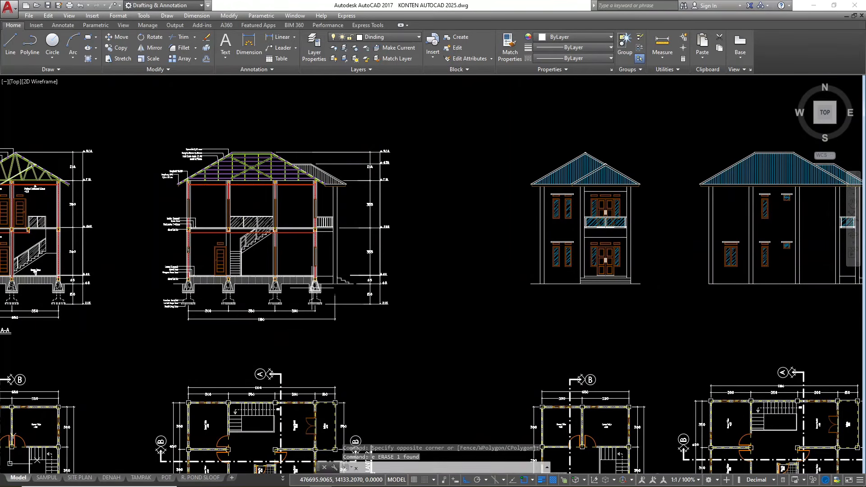
pyautogui.write('l')
pyautogui.press('space')
pyautogui.scroll(8, 311, 287)
pyautogui.write('x')
pyautogui.press('space')
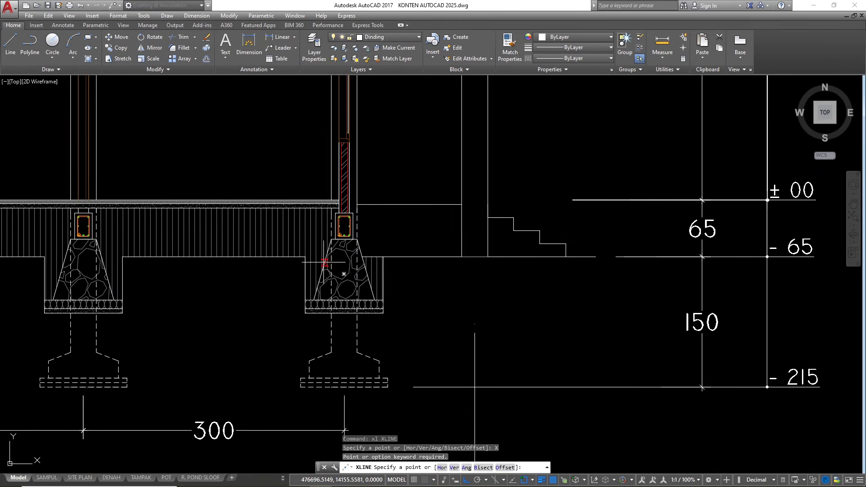
pyautogui.press('Escape')
pyautogui.write('x')
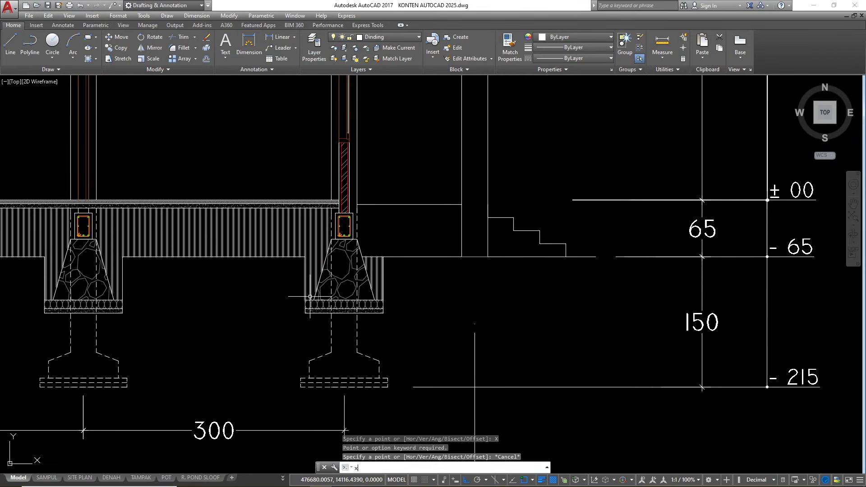
pyautogui.press('space')
pyautogui.write('x')
pyautogui.press('space')
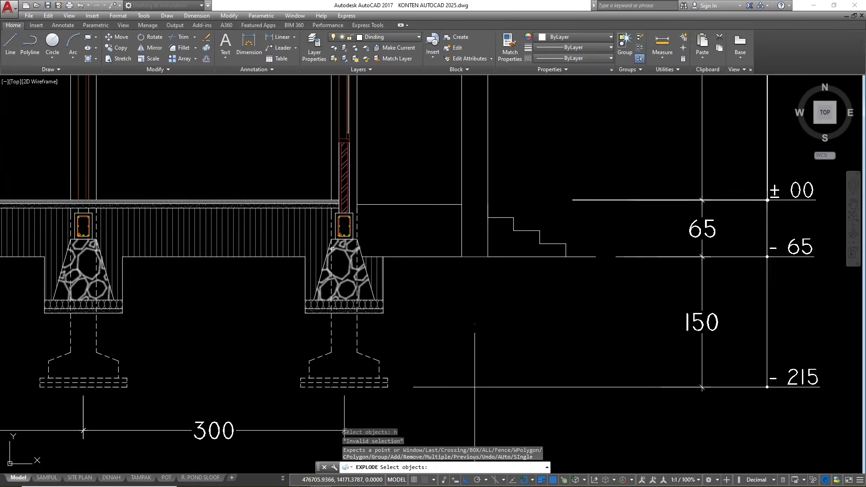
pyautogui.press('Escape')
# - Draw a horizontal construction line through the top of the stone foundation in the longitudinal section
pyautogui.write('xl')
pyautogui.press('space')
pyautogui.write('h')
pyautogui.press('space')
pyautogui.scroll(2, 329, 258)
pyautogui.scroll(2, 325, 248)
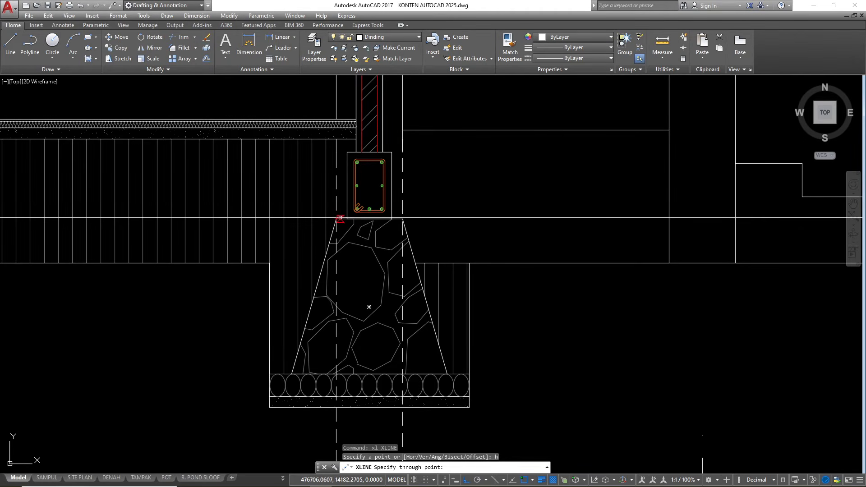
pyautogui.click(336, 219)
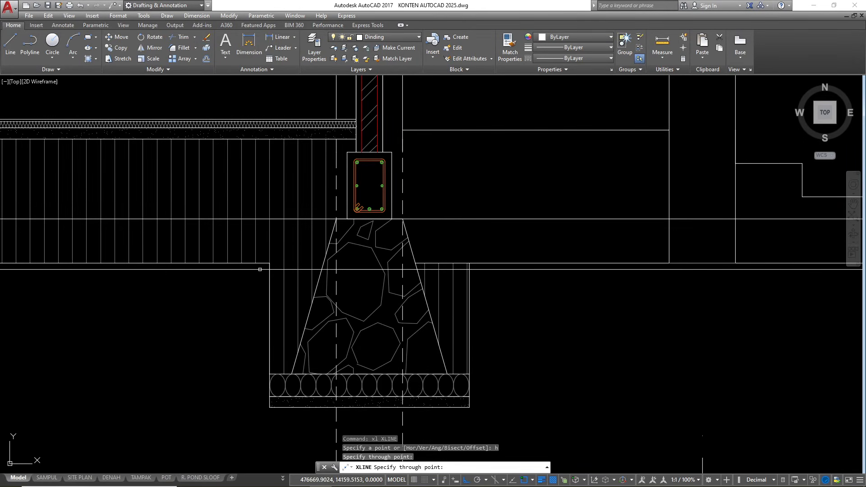
# - Trim the foundation-top construction line away beyond the outer edge of the front elevation's window-side corner column
pyautogui.scroll(-3, 216, 273)
pyautogui.scroll(-6, 246, 293)
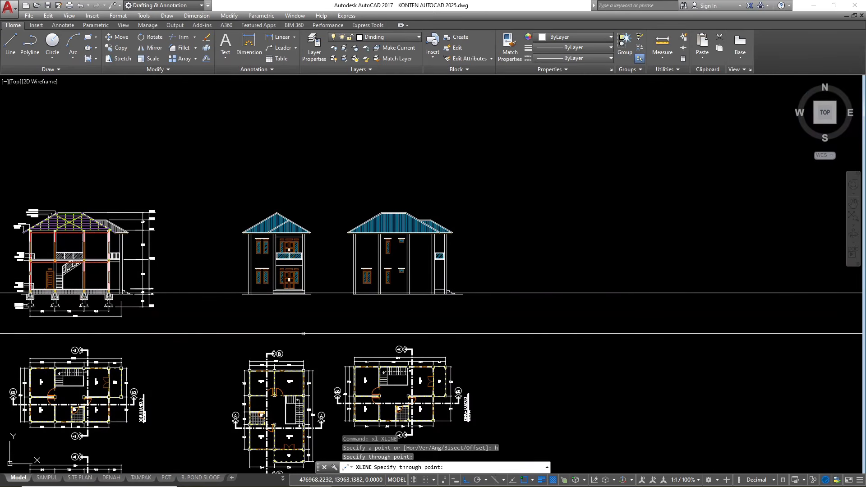
pyautogui.press('Escape')
pyautogui.press('Escape')
pyautogui.press('Escape')
pyautogui.press('Escape')
pyautogui.scroll(8, 244, 292)
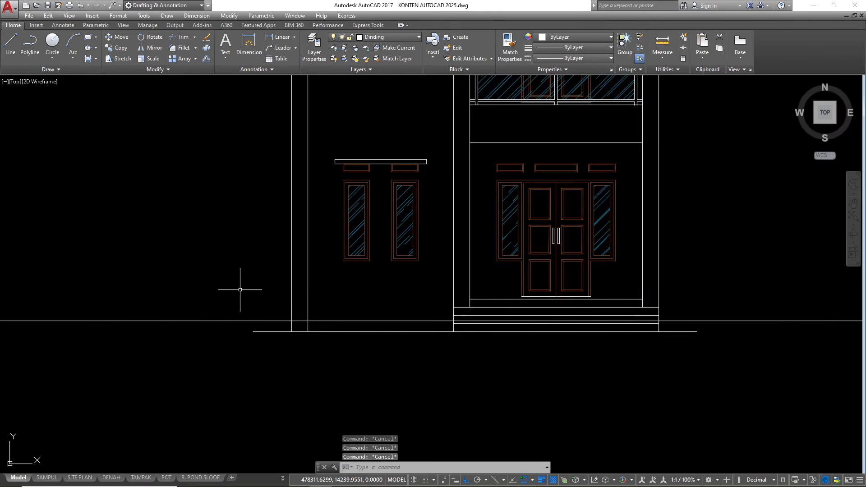
pyautogui.press('Escape')
pyautogui.press('Escape')
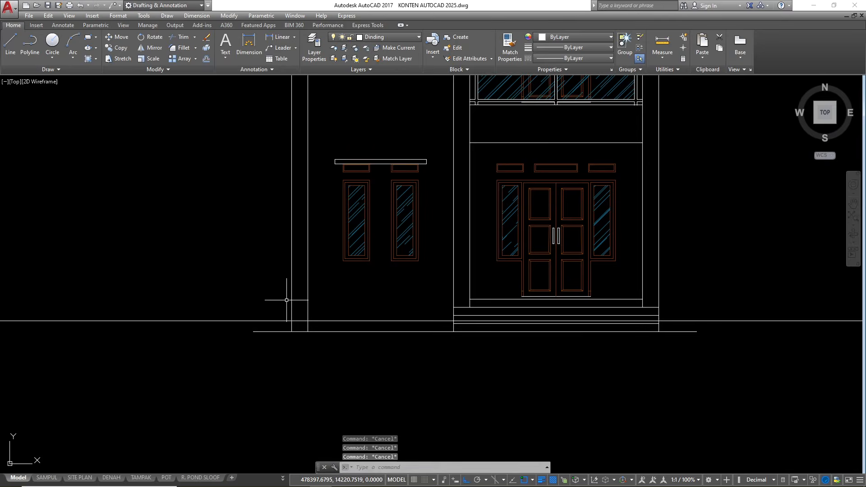
pyautogui.write('tr')
pyautogui.press('Return')
pyautogui.press('Return')
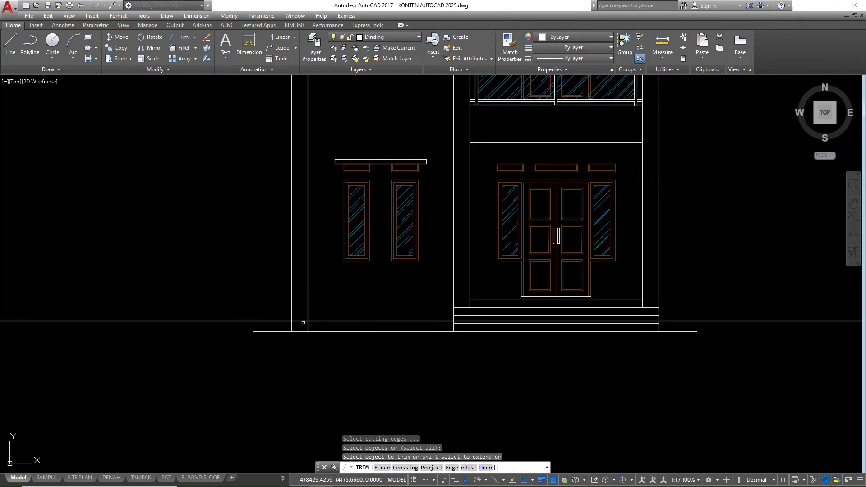
pyautogui.click(303, 321)
pyautogui.hotkey('ctrl', 'z')
pyautogui.click(278, 319)
pyautogui.click(278, 323)
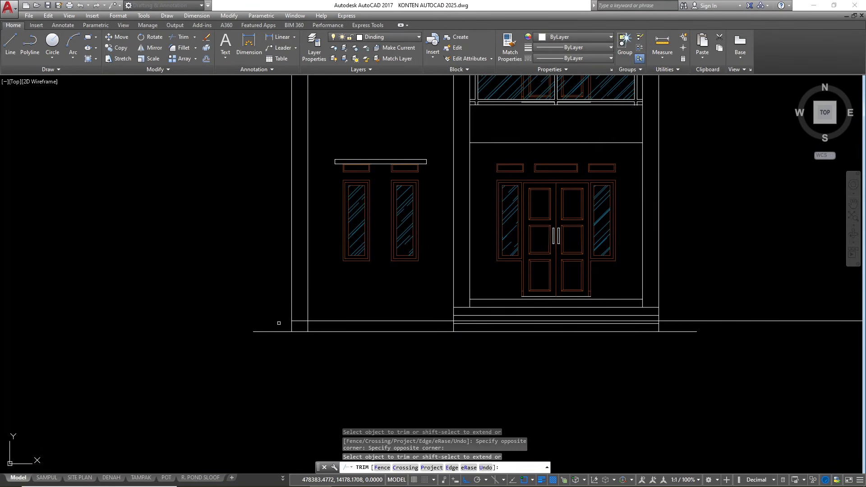
# - In the front elevation, trim the corner column's inner line below the foundation-top line and remove that foundation line across the entrance steps
pyautogui.scroll(4, 309, 324)
pyautogui.click(308, 325)
pyautogui.click(286, 322)
pyautogui.scroll(-2, 284, 322)
pyautogui.moveTo(445, 327); pyautogui.dragTo(360, 338, button='middle')
pyautogui.click(451, 329)
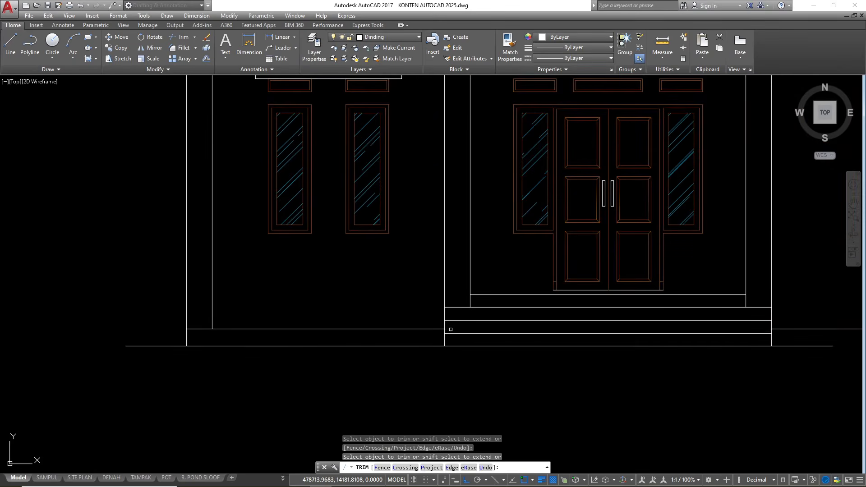
# - Trim the foundation-top line between the two elevations and cut the side elevation's wall column lines below it
pyautogui.scroll(-3, 296, 330)
pyautogui.scroll(1, 794, 333)
pyautogui.scroll(2, 706, 330)
pyautogui.click(706, 331)
pyautogui.click(191, 336)
pyautogui.click(143, 327)
pyautogui.moveTo(729, 318); pyautogui.dragTo(357, 310, button='middle')
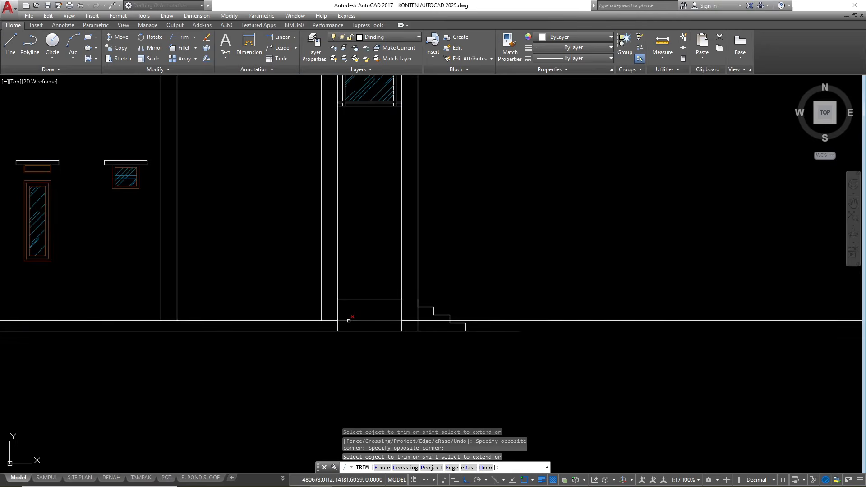
pyautogui.scroll(2, 404, 325)
pyautogui.click(418, 328)
pyautogui.click(410, 303)
pyautogui.hotkey('ctrl', 'z')
pyautogui.hotkey('ctrl', 'z')
pyautogui.hotkey('ctrl', 'z')
# - Trim the foundation-top line out of the side elevation's outer balcony column and the entrance steps beside it
pyautogui.scroll(-7, 410, 303)
pyautogui.scroll(3, 273, 300)
pyautogui.scroll(-3, 128, 355)
pyautogui.scroll(5, 356, 339)
pyautogui.scroll(3, 561, 341)
pyautogui.click(553, 326)
pyautogui.click(532, 334)
pyautogui.click(434, 339)
pyautogui.scroll(-3, 396, 332)
pyautogui.scroll(2, 602, 346)
pyautogui.scroll(2, 497, 307)
pyautogui.click(443, 295)
pyautogui.click(415, 293)
# - Erase the leftover foundation-top line pieces around and beyond the entrance steps of the side elevation
pyautogui.scroll(-2, 383, 302)
pyautogui.scroll(4, 400, 303)
pyautogui.click(400, 304)
pyautogui.click(434, 322)
pyautogui.click(405, 315)
pyautogui.write('e')
pyautogui.scroll(-2, 375, 335)
pyautogui.click(621, 333)
pyautogui.write('e')
pyautogui.scroll(-2, 653, 305)
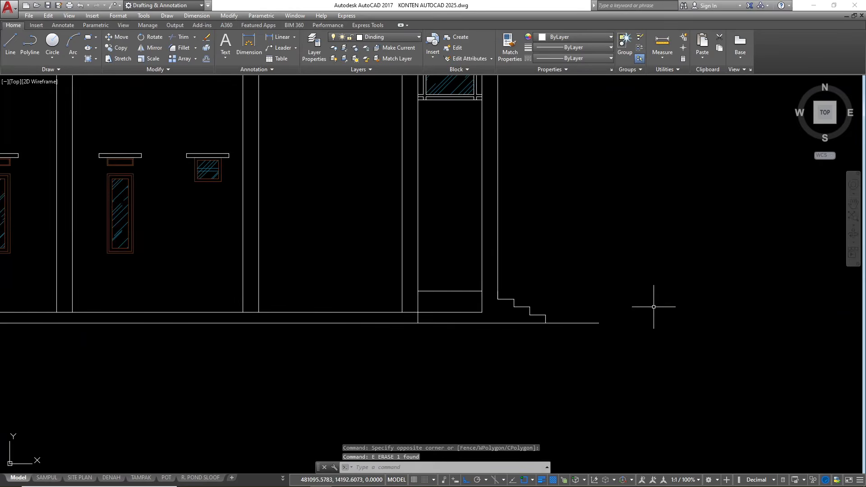
# - Extend the inner line of the side elevation's outer balcony column down to the ground line
pyautogui.scroll(2, 515, 329)
pyautogui.click(516, 330)
pyautogui.click(488, 308)
pyautogui.write('ex')
pyautogui.press('Escape')
pyautogui.press('Escape')
pyautogui.scroll(-5, 518, 319)
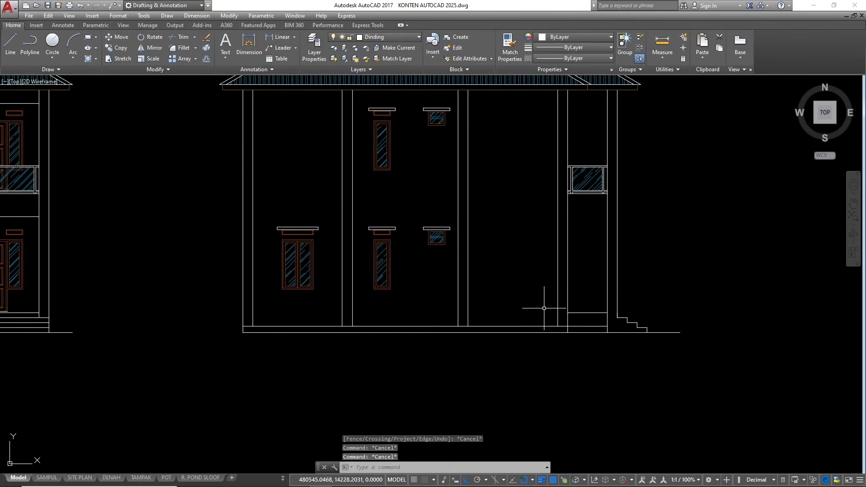
# - Draw two horizontal construction lines through the beam lines below and above the balcony in the front elevation
pyautogui.scroll(2, 609, 329)
pyautogui.scroll(4, 609, 330)
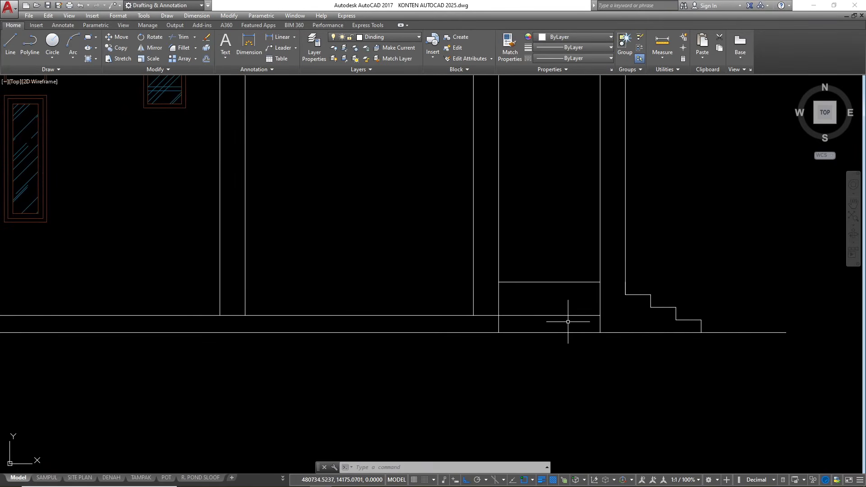
pyautogui.scroll(-6, 572, 321)
pyautogui.scroll(3, 442, 304)
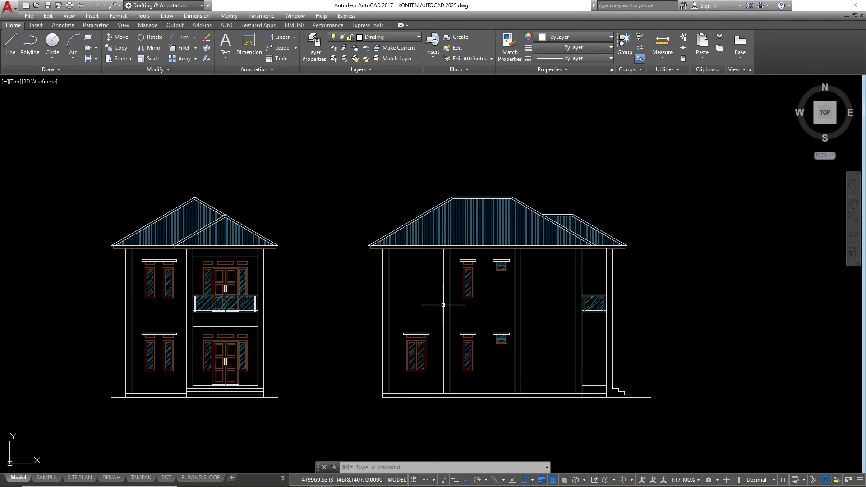
pyautogui.press('Escape')
pyautogui.press('Escape')
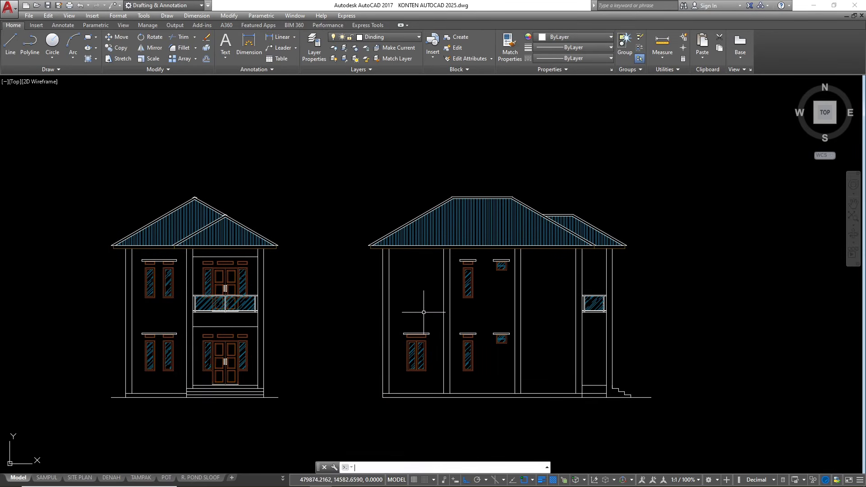
pyautogui.write('xl')
pyautogui.press('Return')
pyautogui.write('h')
pyautogui.press('Return')
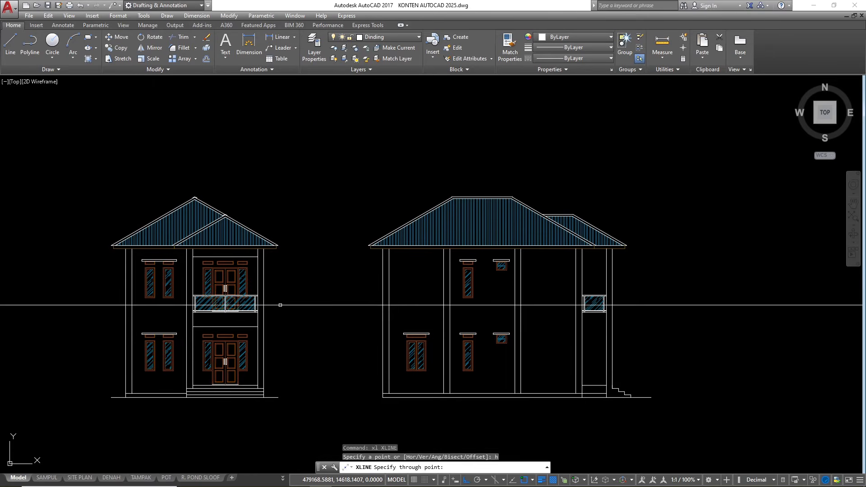
pyautogui.scroll(6, 217, 325)
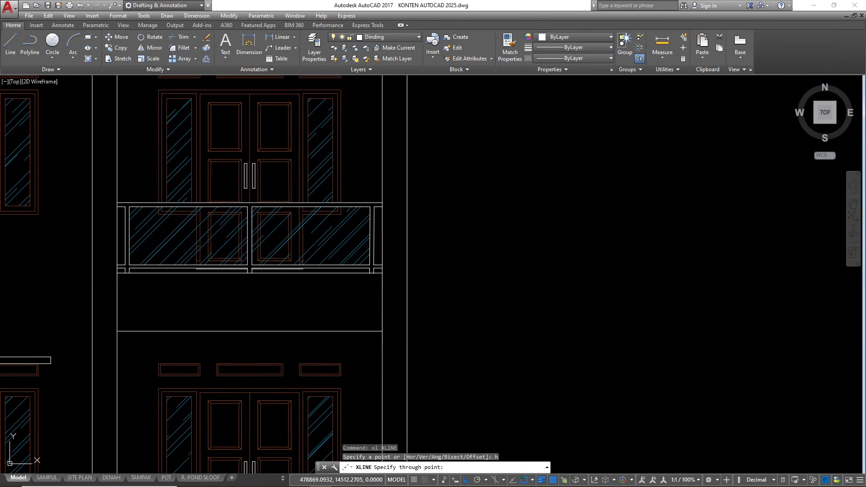
pyautogui.click(226, 331)
pyautogui.scroll(-2, 284, 351)
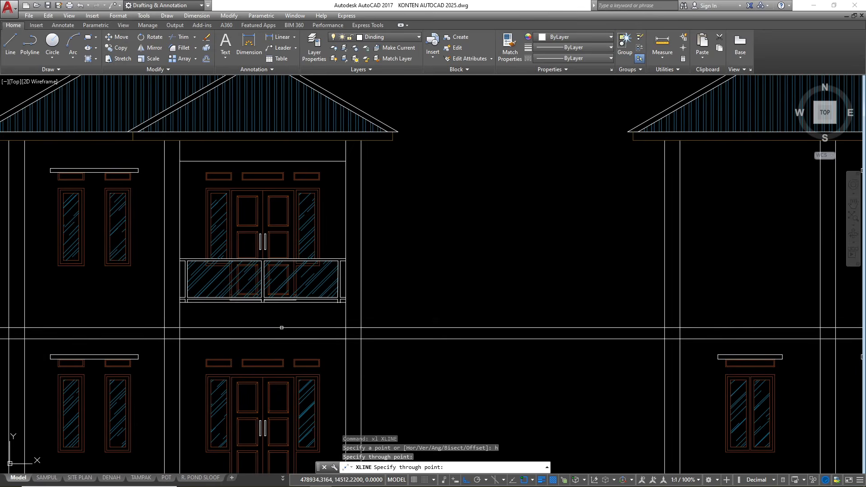
pyautogui.click(271, 159)
pyautogui.scroll(-2, 194, 167)
pyautogui.scroll(-2, 197, 148)
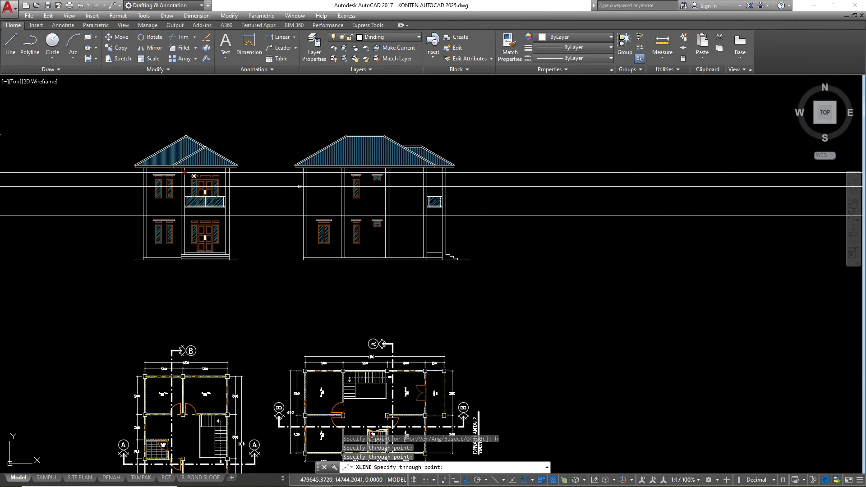
pyautogui.scroll(4, 401, 155)
pyautogui.press('Escape')
pyautogui.press('Escape')
pyautogui.press('Escape')
pyautogui.press('Escape')
# - Trim both beam construction lines out of the two columns that flank the side elevation's balcony bay
pyautogui.scroll(2, 436, 193)
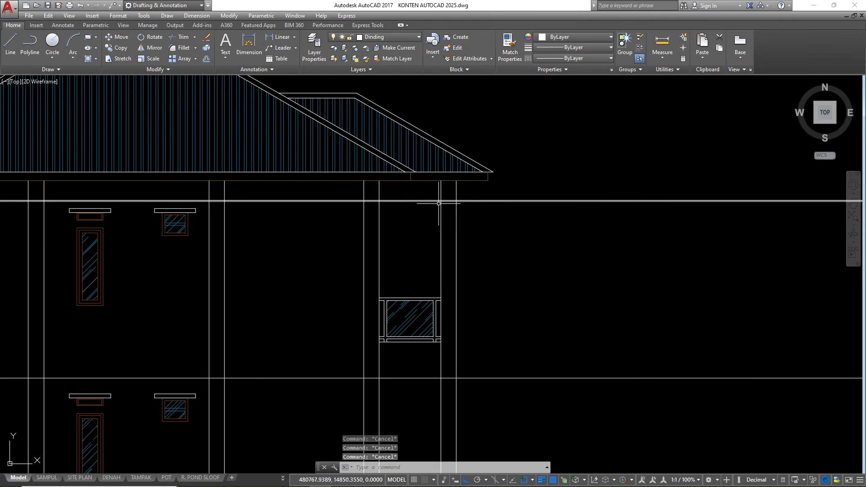
pyautogui.write('tr')
pyautogui.press('Return')
pyautogui.press('Return')
pyautogui.scroll(2, 452, 204)
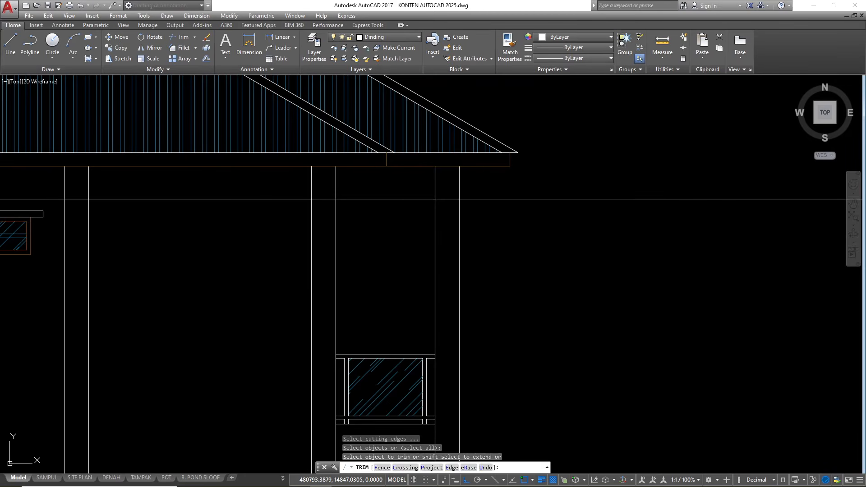
pyautogui.click(452, 205)
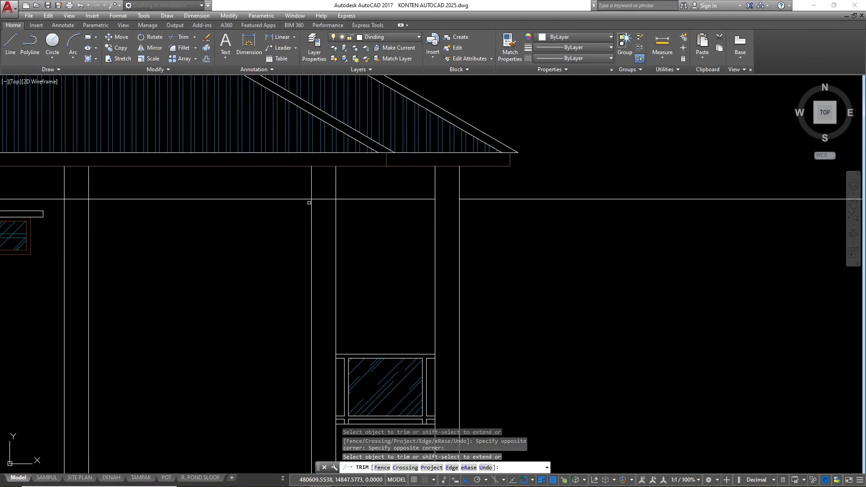
pyautogui.click(323, 198)
pyautogui.scroll(-2, 386, 153)
pyautogui.click(417, 289)
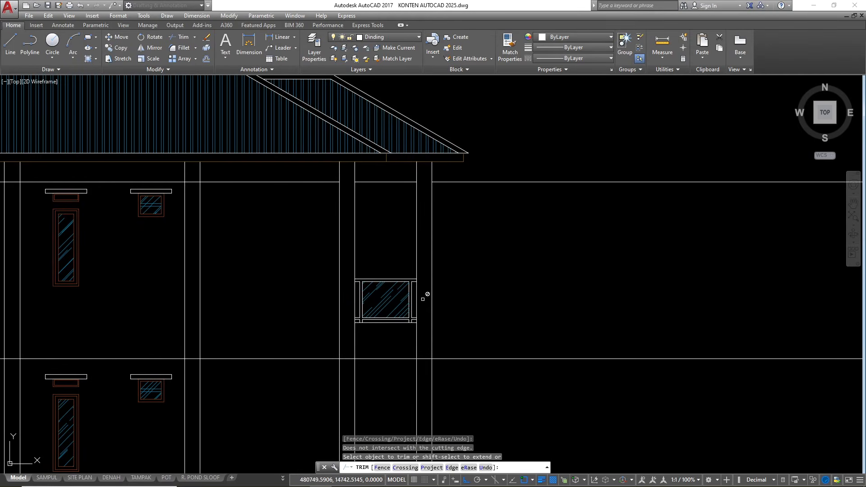
pyautogui.click(352, 360)
pyautogui.click(349, 361)
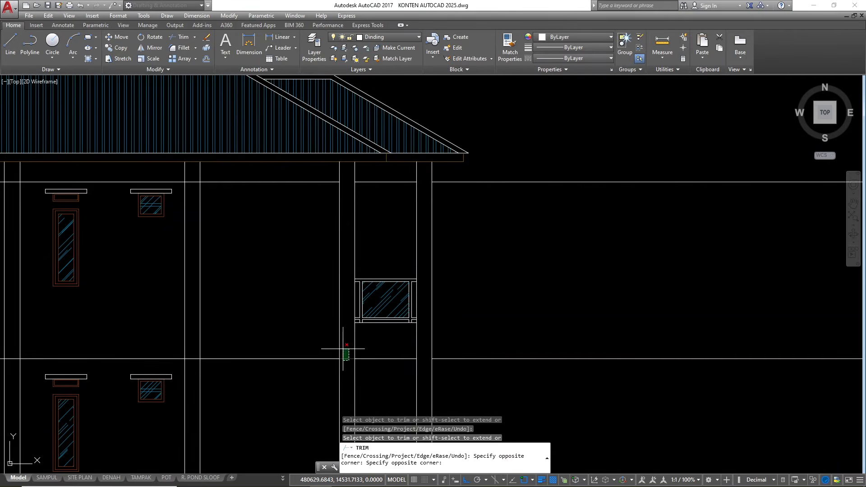
pyautogui.scroll(-4, 550, 299)
pyautogui.press('Escape')
pyautogui.press('Escape')
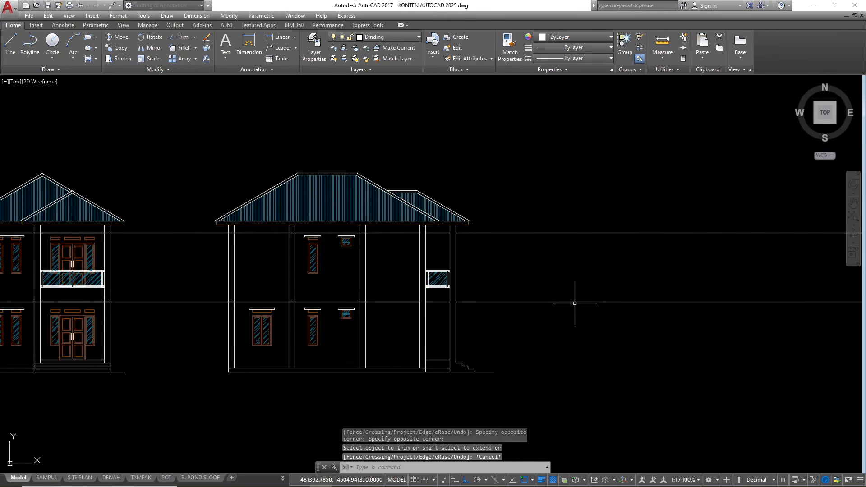
# - Erase the excess pieces of both beam construction lines on either side of the side elevation's balcony bay
pyautogui.click(580, 321)
pyautogui.click(537, 195)
pyautogui.write('e')
pyautogui.press('Return')
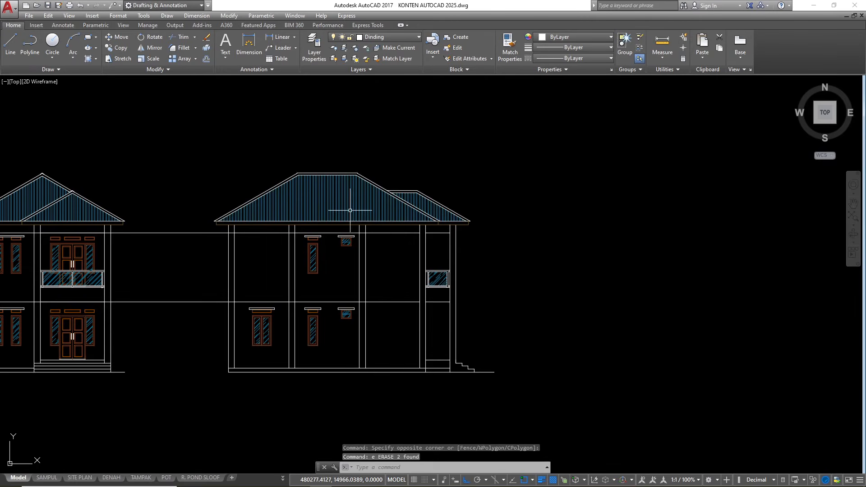
pyautogui.click(178, 228)
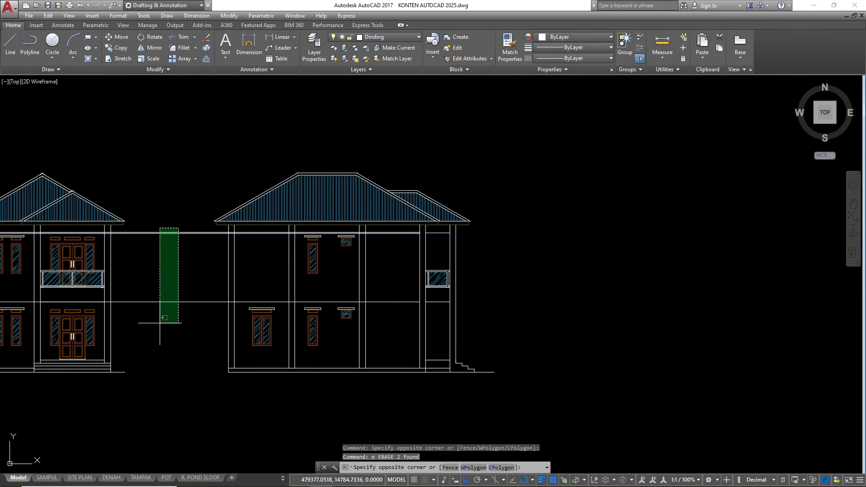
pyautogui.click(169, 348)
pyautogui.write('e')
pyautogui.press('Return')
pyautogui.scroll(-4, 418, 322)
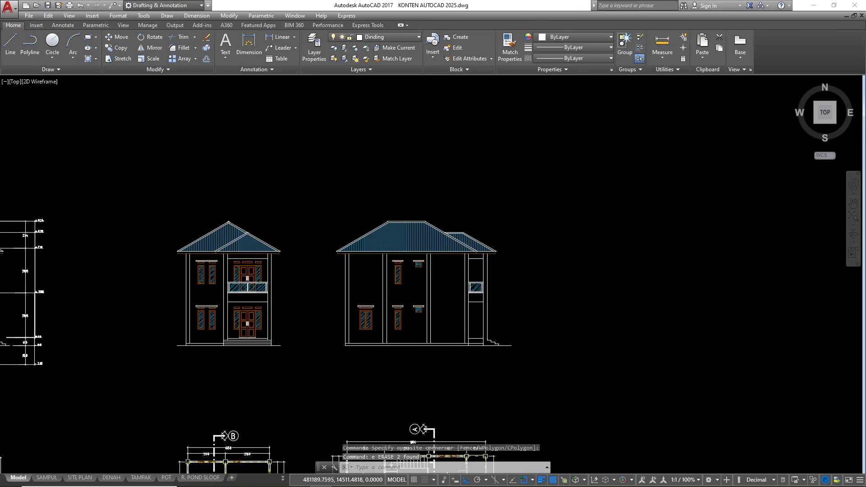
# - Stretch the side elevation's ground line outward by 100 past the wall corner opposite the entrance steps
pyautogui.scroll(8, 433, 331)
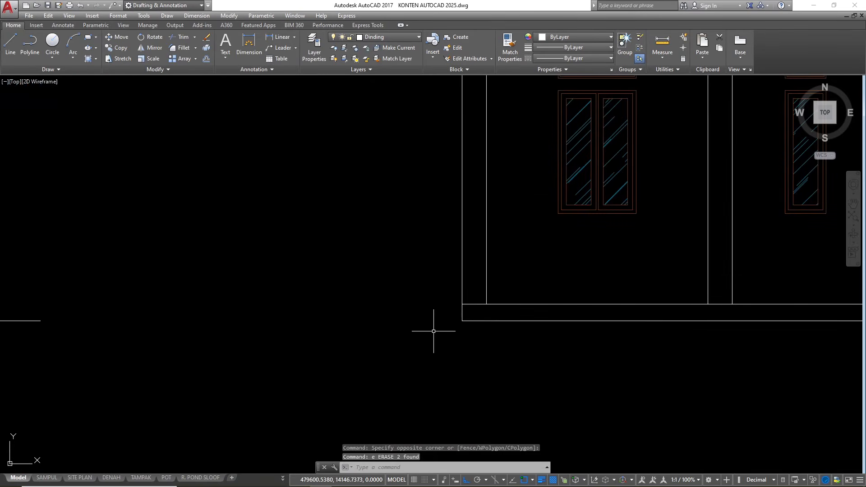
pyautogui.click(462, 320)
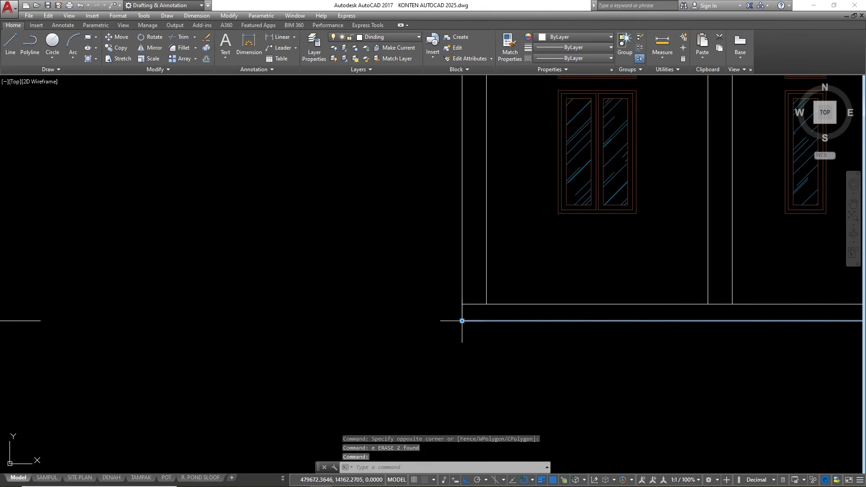
pyautogui.click(460, 319)
pyautogui.click(318, 331)
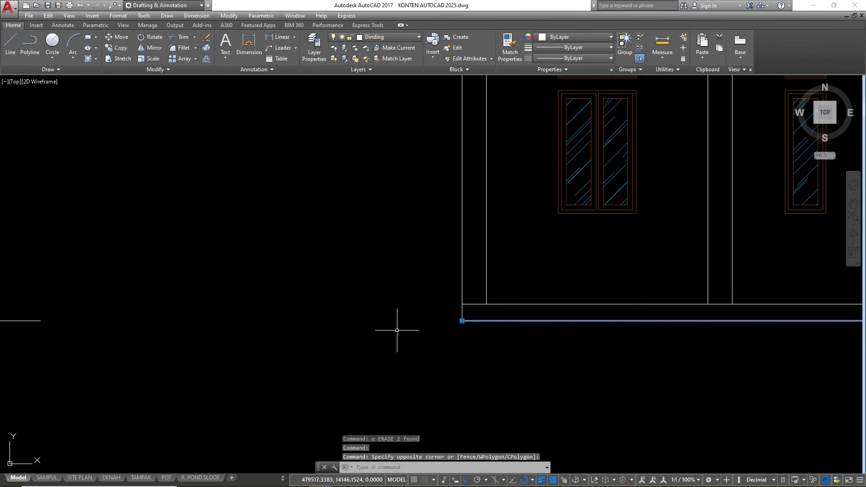
pyautogui.click(462, 321)
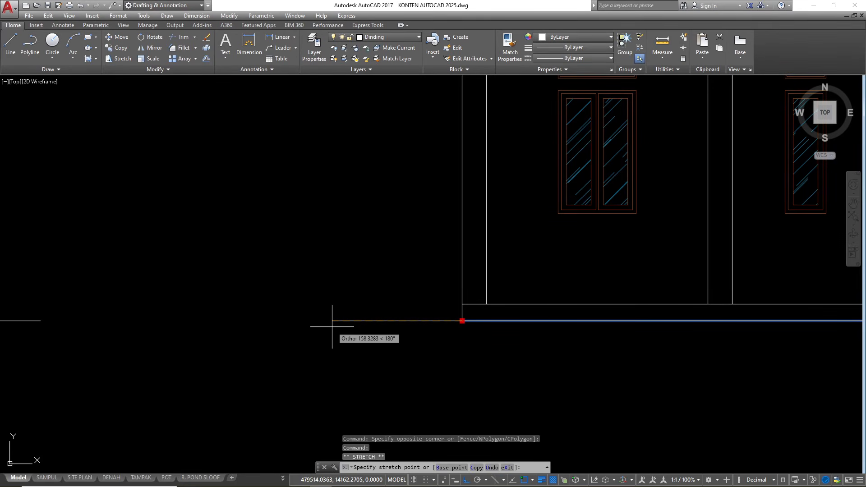
pyautogui.write('1')
pyautogui.press('Return')
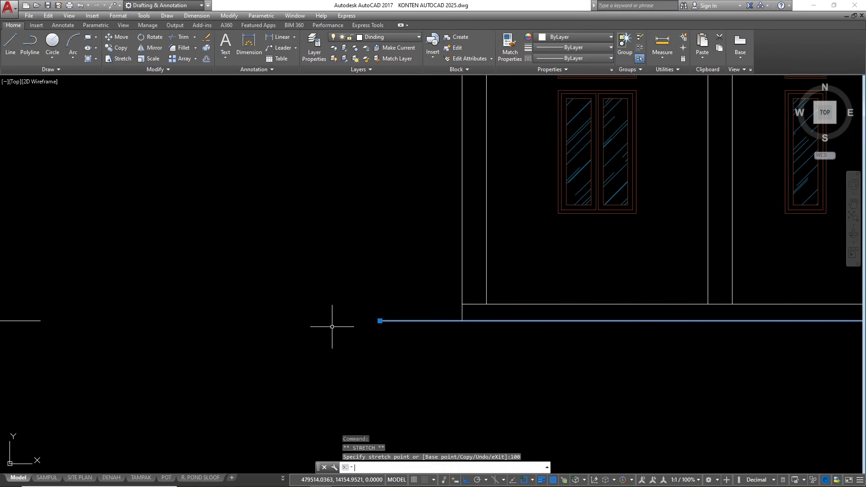
pyautogui.scroll(-5, 332, 319)
pyautogui.press('Escape')
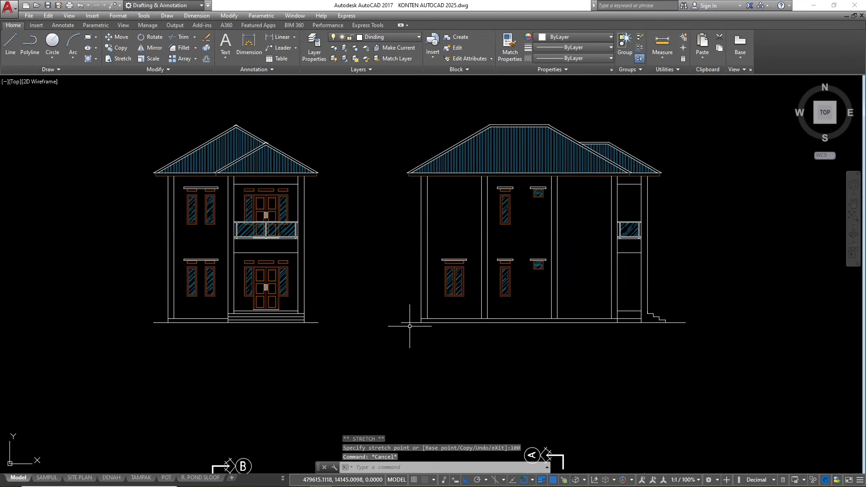
pyautogui.scroll(-2, 364, 338)
pyautogui.scroll(2, 349, 257)
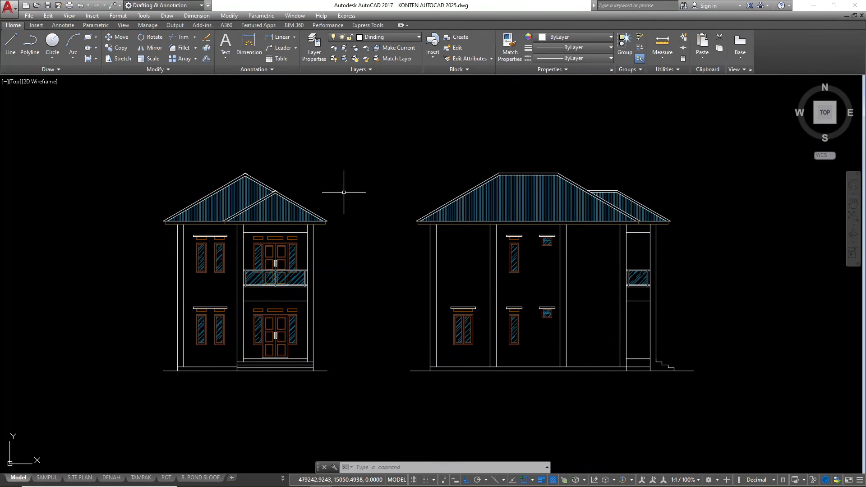
pyautogui.scroll(-4, 336, 196)
pyautogui.scroll(-2, 346, 196)
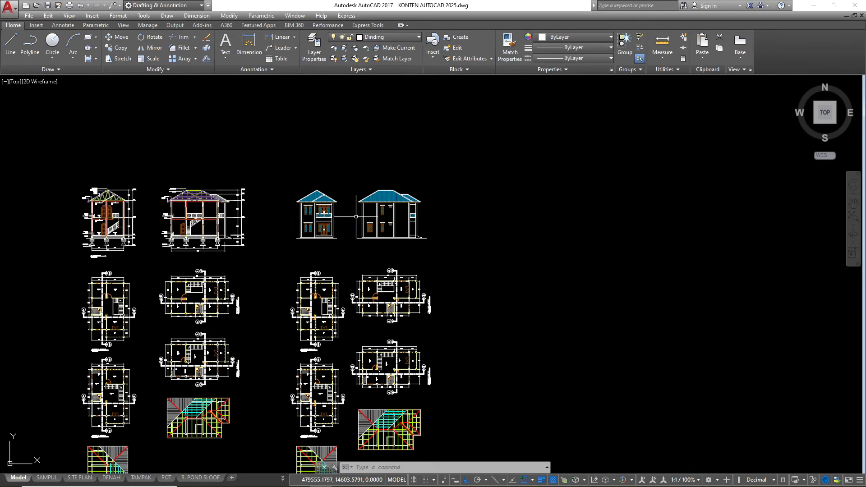
pyautogui.scroll(-4, 387, 198)
pyautogui.scroll(8, 344, 183)
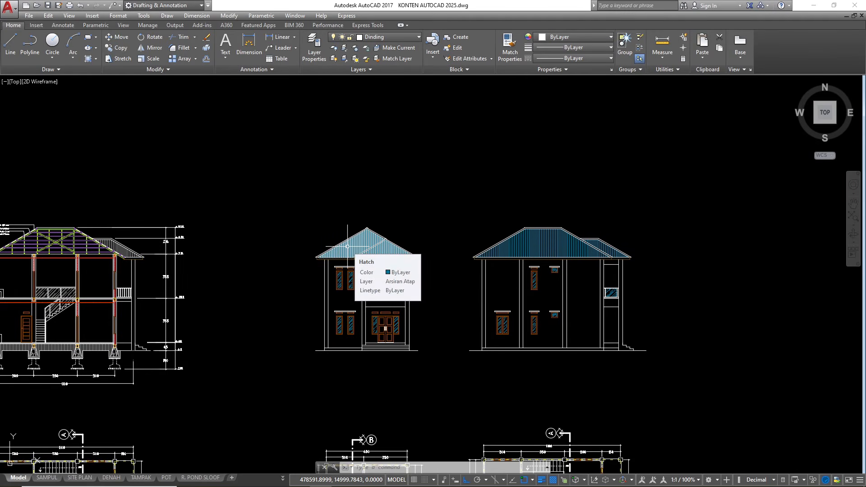
pyautogui.scroll(2, 411, 207)
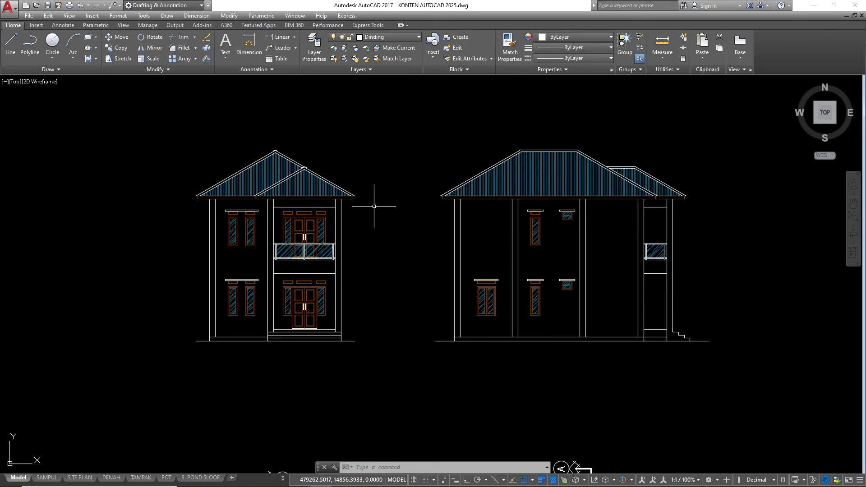
pyautogui.scroll(-4, 374, 206)
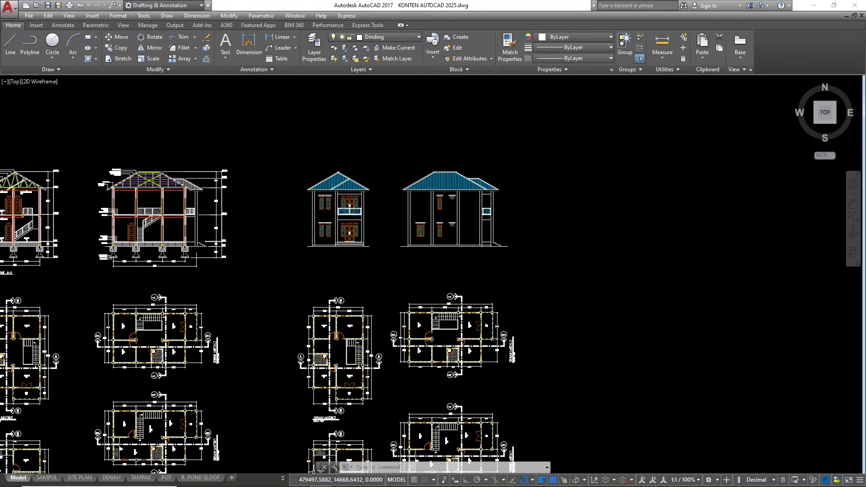
pyautogui.scroll(-2, 408, 164)
pyautogui.scroll(1, 401, 228)
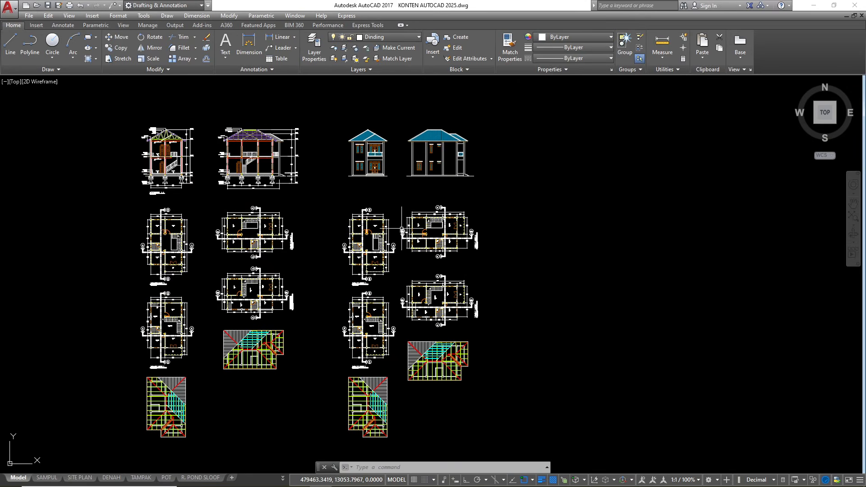
pyautogui.click(399, 195)
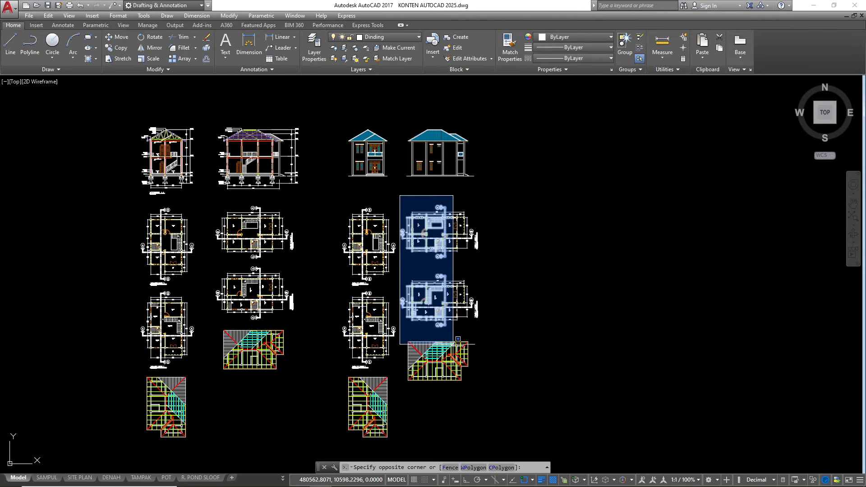
pyautogui.click(495, 410)
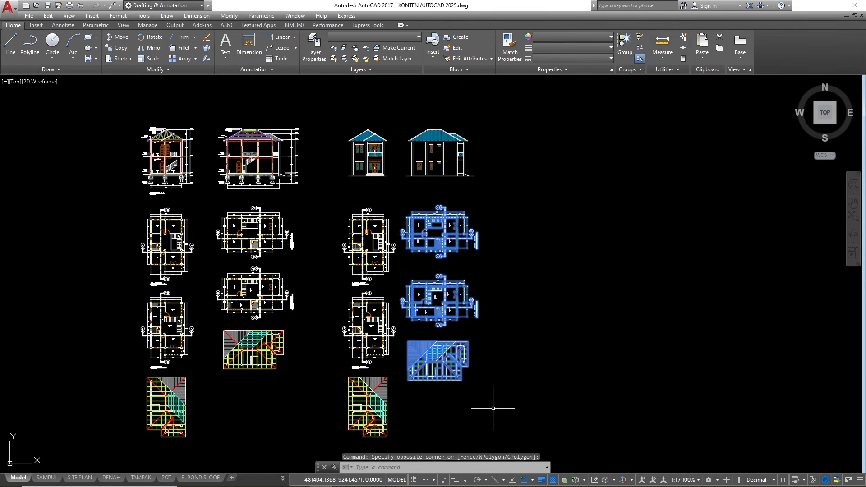
pyautogui.write('c')
pyautogui.press('Return')
pyautogui.press('Escape')
# - Copy the two floor plans and the roof plan beneath the side elevation into the empty area beside them
pyautogui.click(495, 407)
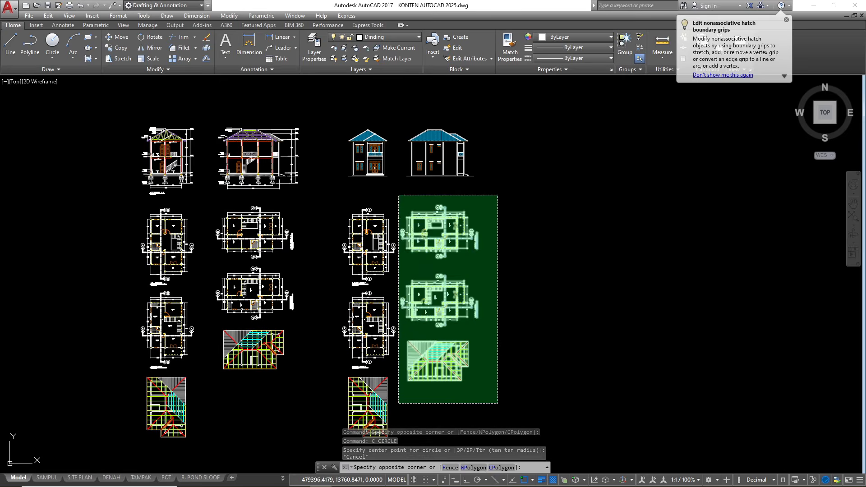
pyautogui.click(398, 191)
pyautogui.write('co')
pyautogui.press('Return')
pyautogui.click(425, 273)
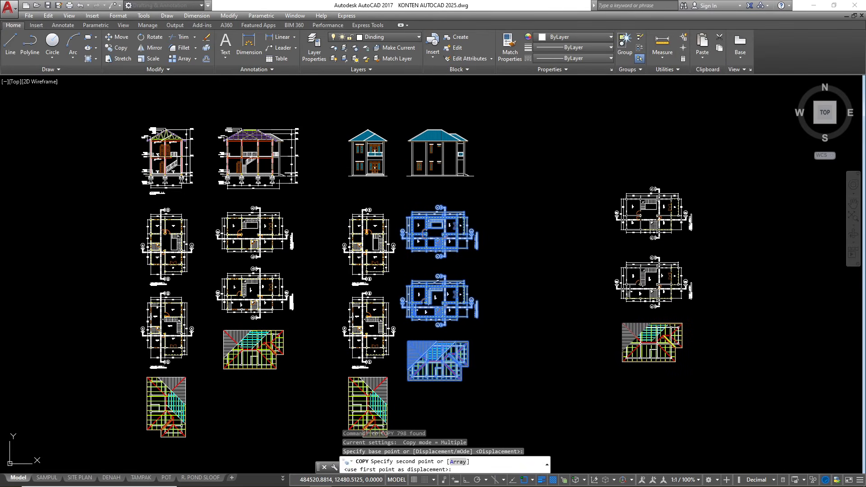
pyautogui.click(637, 256)
pyautogui.press('Escape')
# - Rotate the copied floor plans and roof plan by 180 degrees
pyautogui.scroll(-5, 636, 256)
pyautogui.moveTo(634, 256); pyautogui.dragTo(446, 215, button='middle')
pyautogui.click(426, 186)
pyautogui.click(500, 294)
pyautogui.scroll(2, 444, 204)
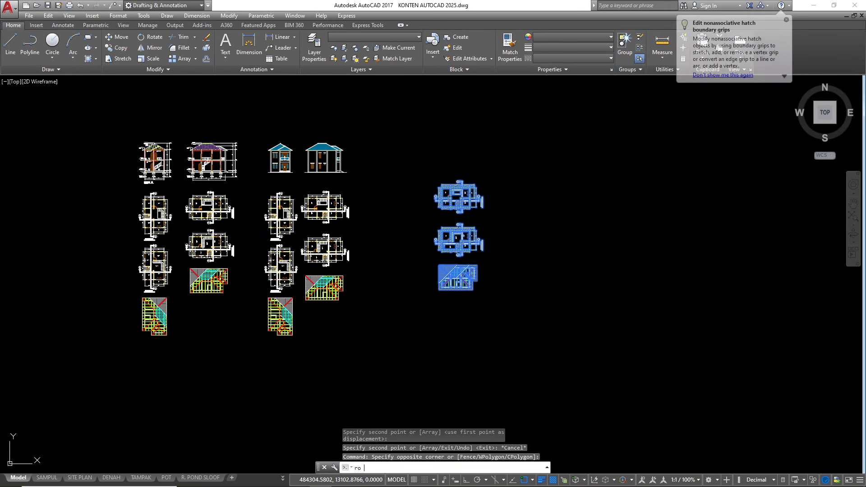
pyautogui.press('Return')
pyautogui.scroll(2, 451, 212)
pyautogui.click(513, 265)
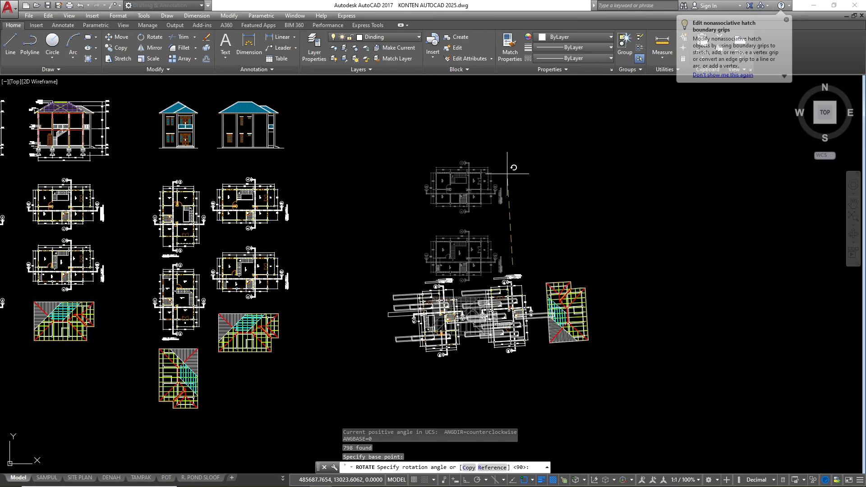
pyautogui.press('Escape')
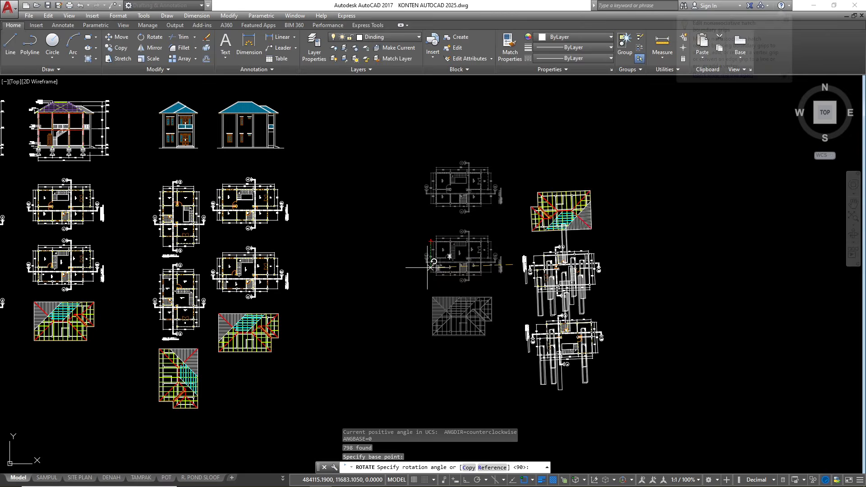
pyautogui.scroll(-3, 389, 271)
pyautogui.press('Return')
pyautogui.press('Escape')
pyautogui.press('Escape')
pyautogui.press('Escape')
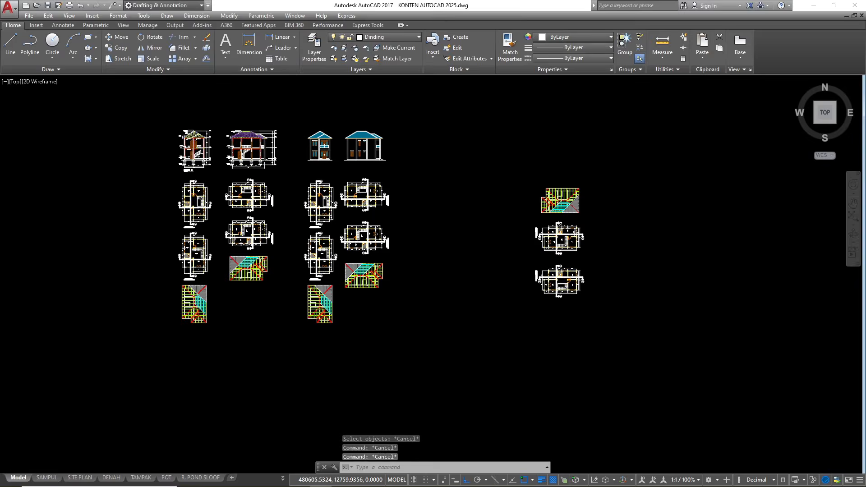
# - Draw a vertical construction line in the empty space between the side elevation's plans and the rotated plan copies
pyautogui.scroll(4, 379, 202)
pyautogui.write('xl')
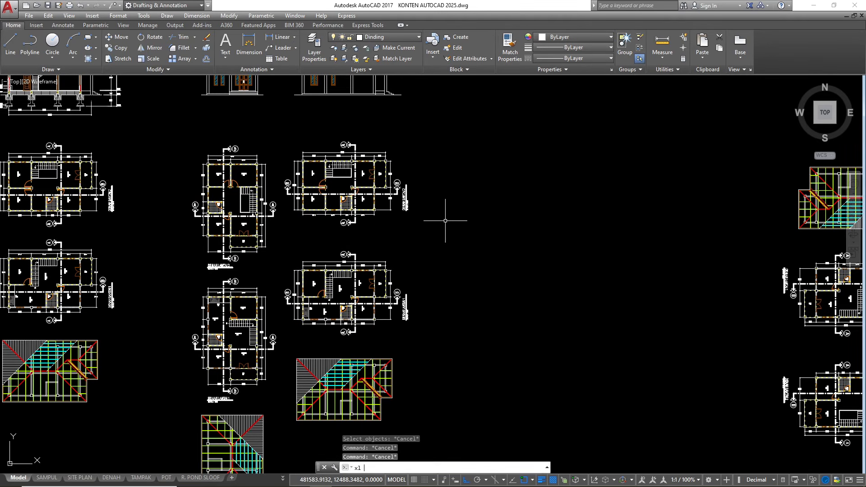
pyautogui.press('Return')
pyautogui.write('v')
pyautogui.press('Return')
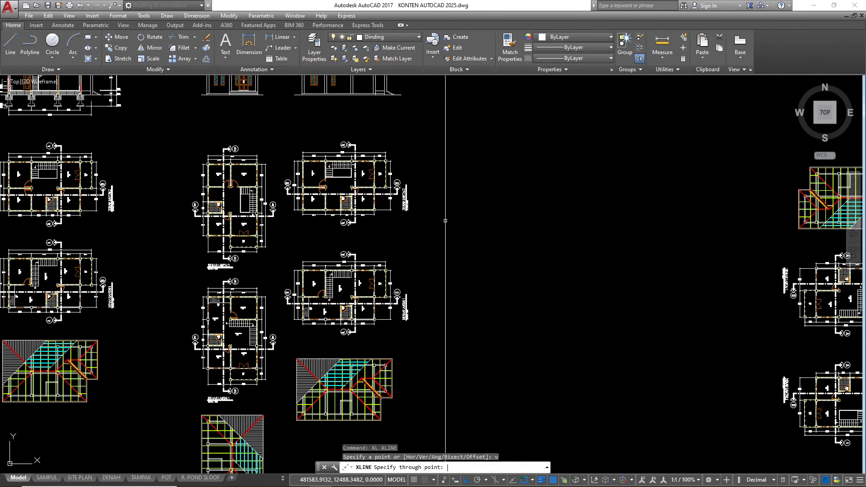
pyautogui.click(445, 221)
pyautogui.press('Escape')
pyautogui.scroll(-3, 423, 218)
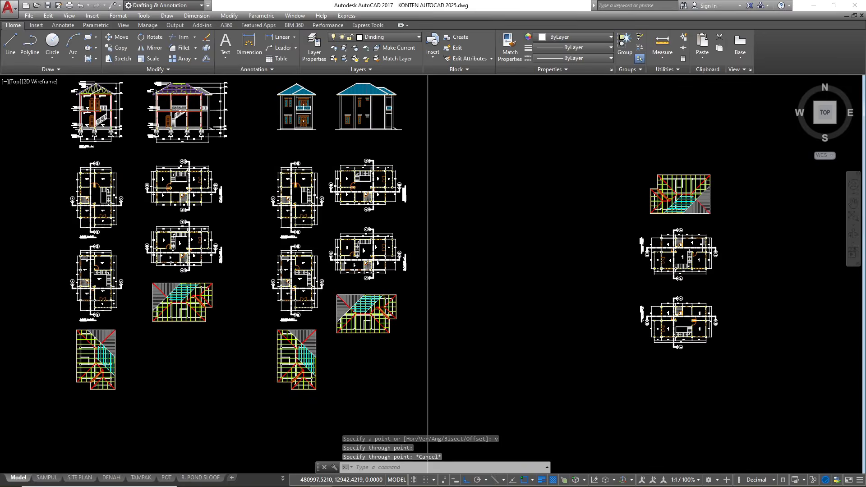
# - Move the rotated plans horizontally so the outer corner of the second-floor balcony column lies on the vertical construction line
pyautogui.click(522, 160)
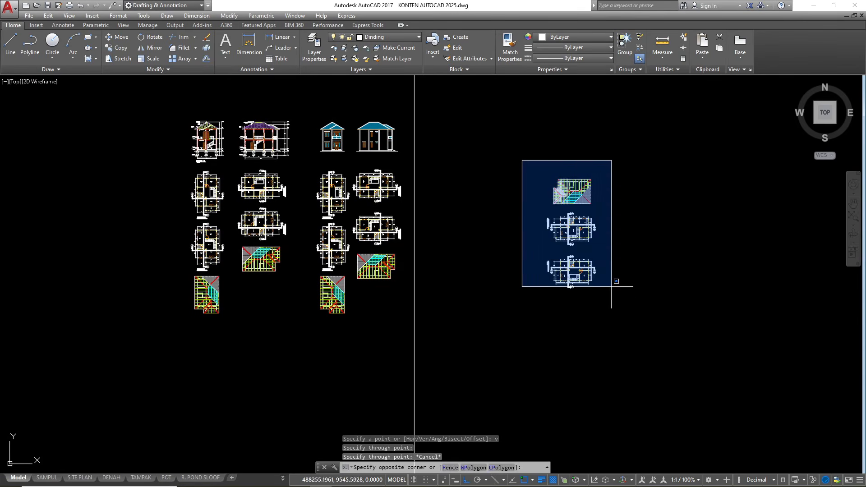
pyautogui.click(613, 304)
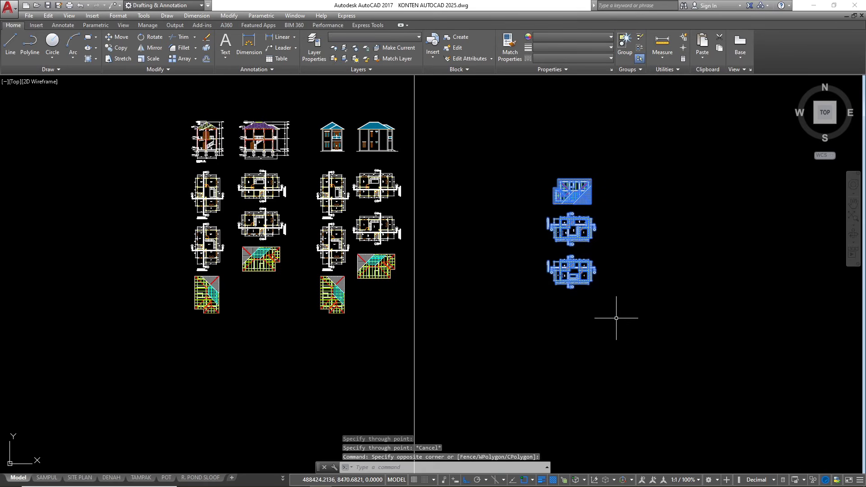
pyautogui.write('m')
pyautogui.press('Return')
pyautogui.scroll(2, 561, 286)
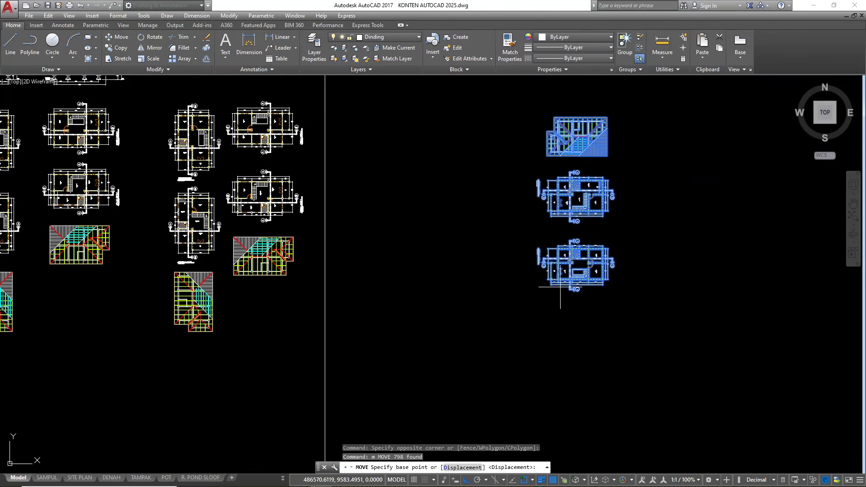
pyautogui.scroll(5, 524, 250)
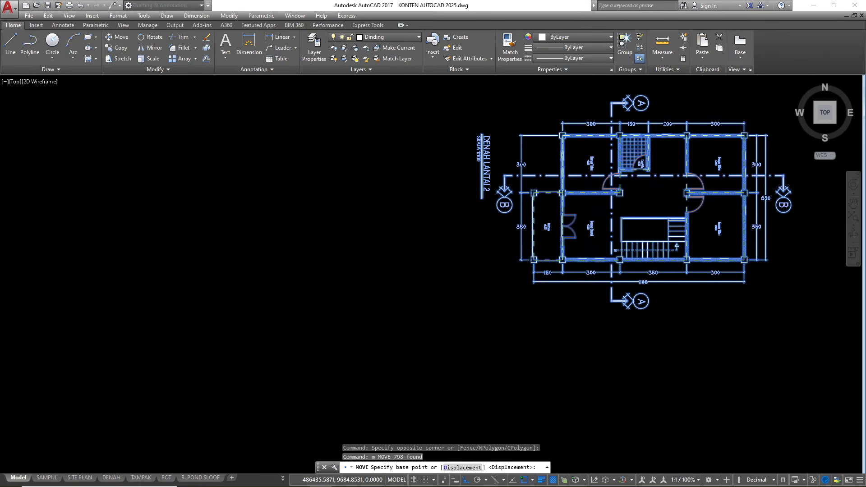
pyautogui.scroll(4, 524, 249)
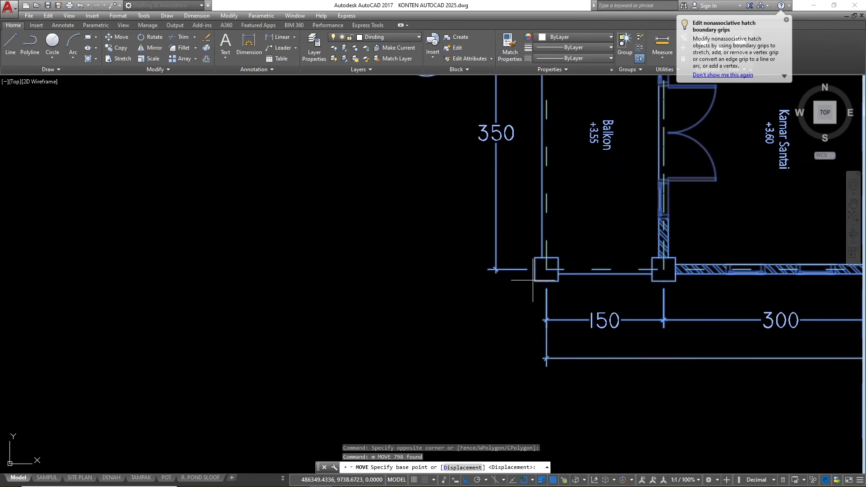
pyautogui.click(534, 273)
pyautogui.scroll(-6, 536, 273)
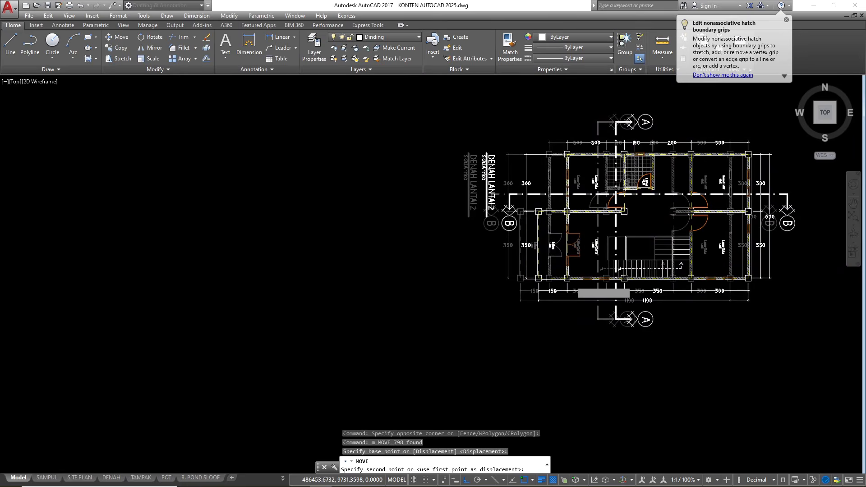
pyautogui.scroll(-8, 541, 275)
pyautogui.scroll(3, 563, 273)
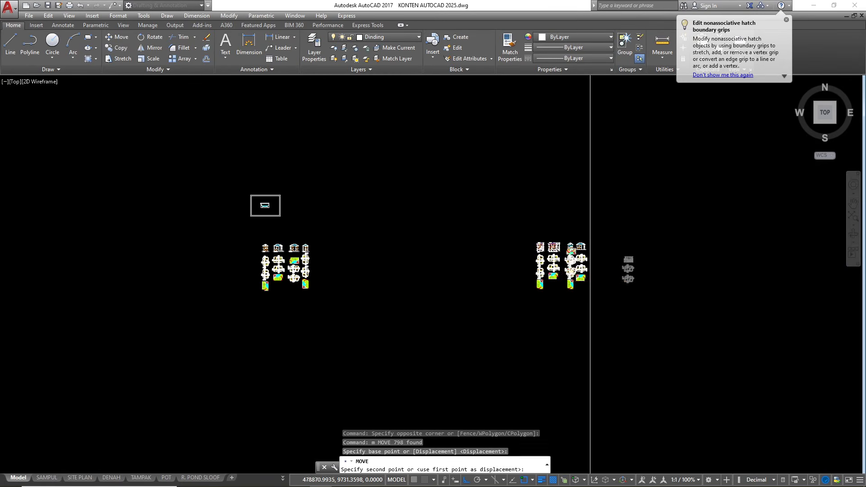
pyautogui.scroll(2, 580, 271)
pyautogui.scroll(7, 629, 276)
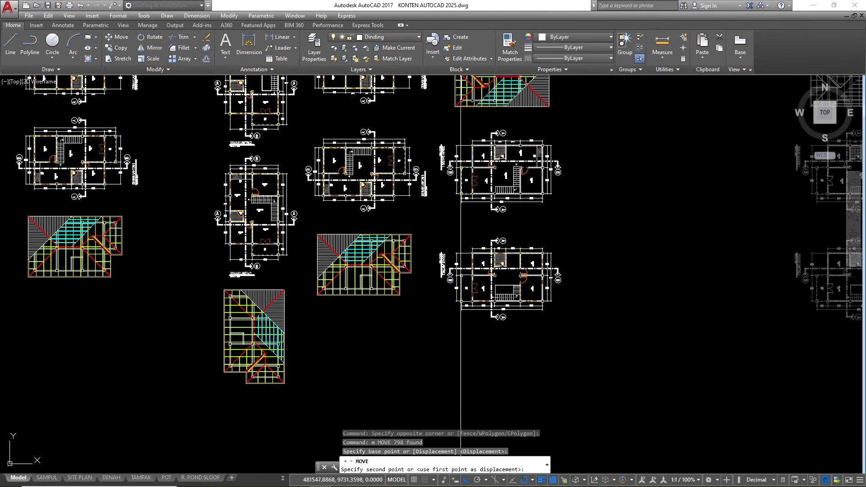
pyautogui.click(461, 299)
pyautogui.scroll(8, 464, 299)
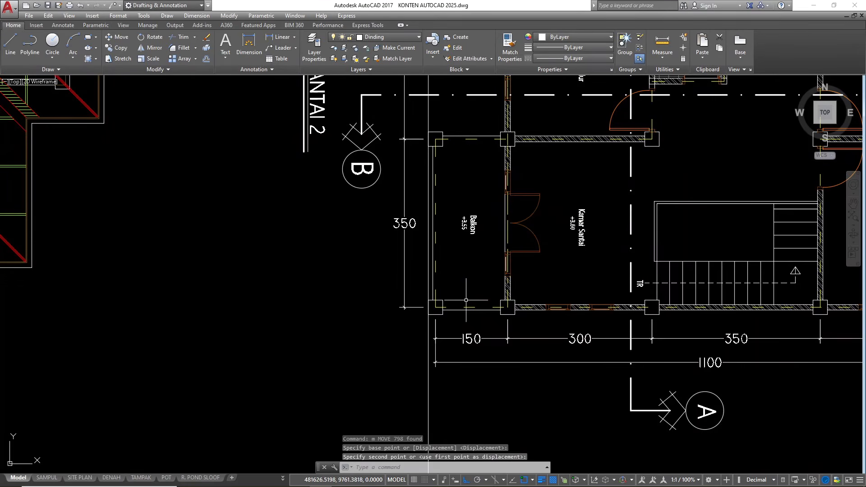
# - Draw vertical construction lines through the rotated second-floor plan's balcony column inner edge and both edges of the column 150 away
pyautogui.scroll(-15, 428, 300)
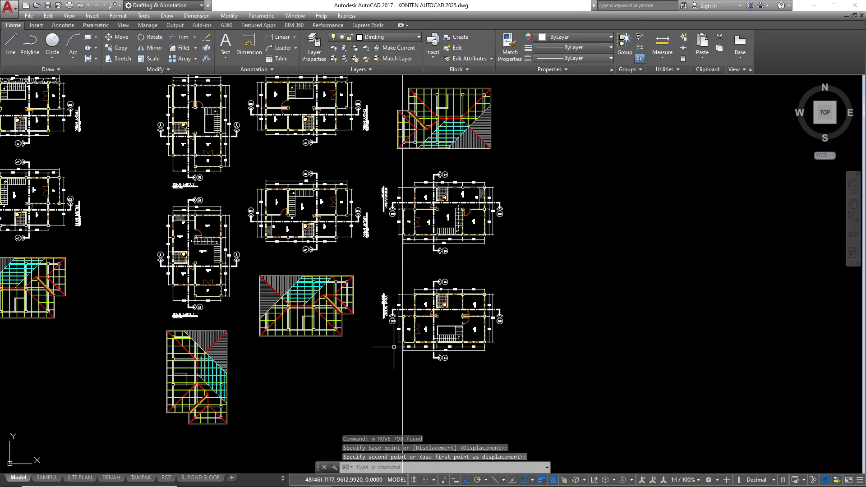
pyautogui.scroll(10, 398, 252)
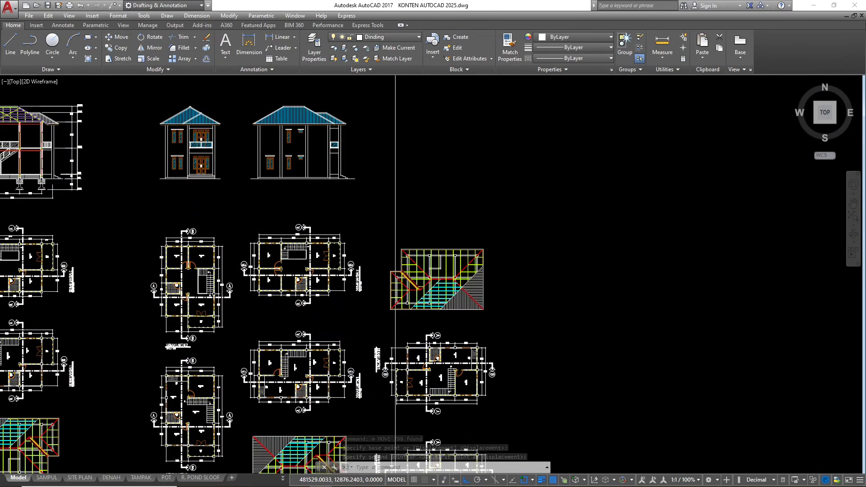
pyautogui.scroll(2, 395, 270)
pyautogui.press('Escape')
pyautogui.scroll(-6, 394, 270)
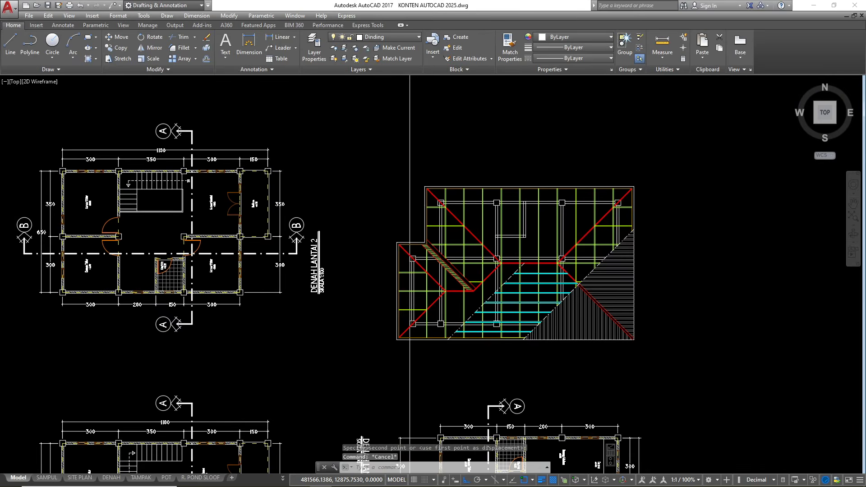
pyautogui.scroll(-6, 401, 142)
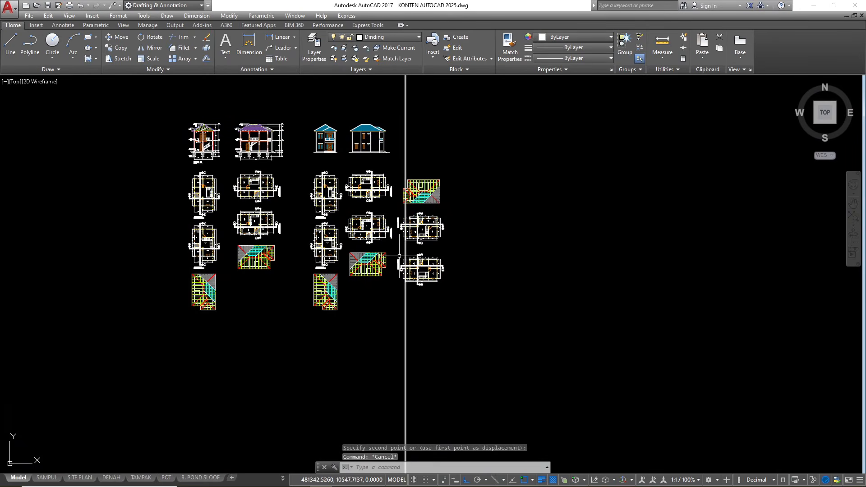
pyautogui.scroll(2, 399, 256)
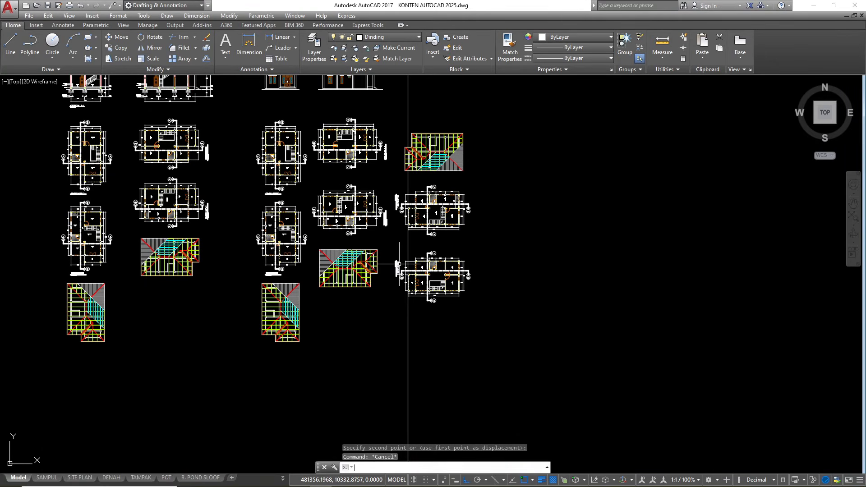
pyautogui.write('xl')
pyautogui.press('Return')
pyautogui.write('v')
pyautogui.press('Return')
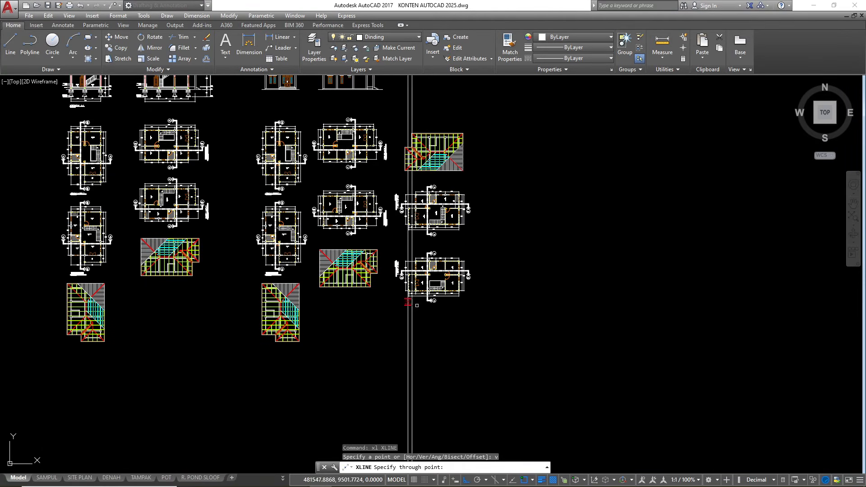
pyautogui.scroll(3, 395, 268)
pyautogui.scroll(2, 394, 273)
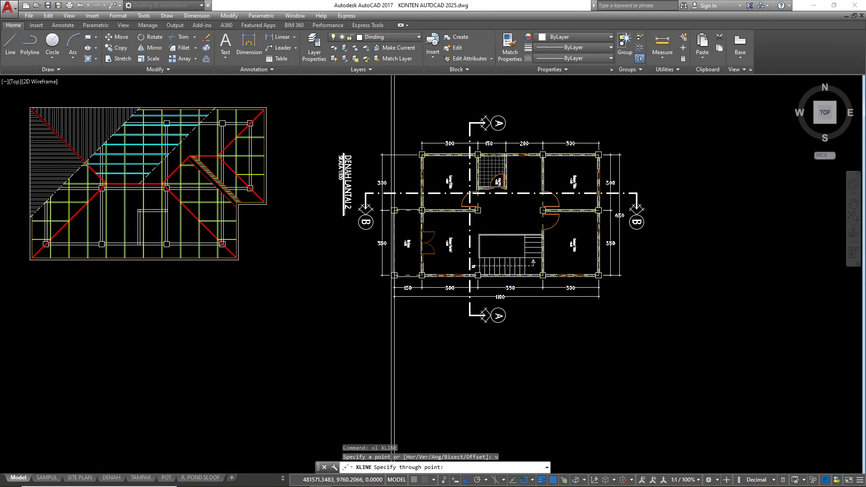
pyautogui.scroll(8, 396, 276)
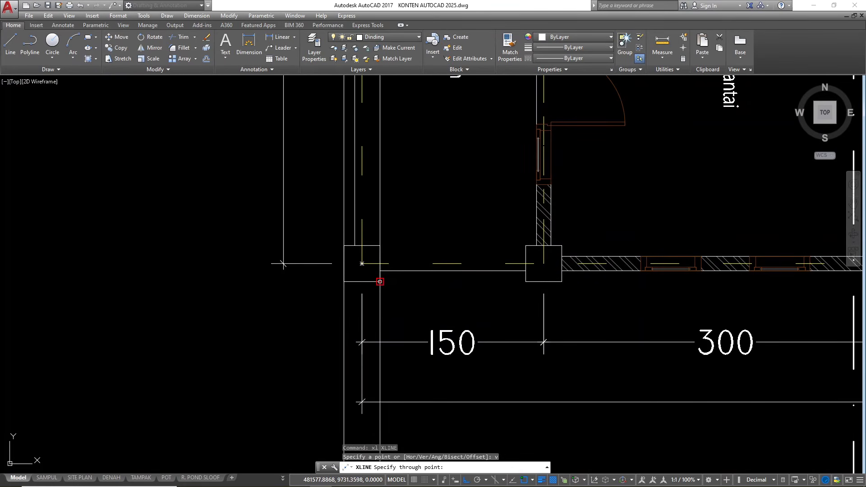
pyautogui.click(379, 281)
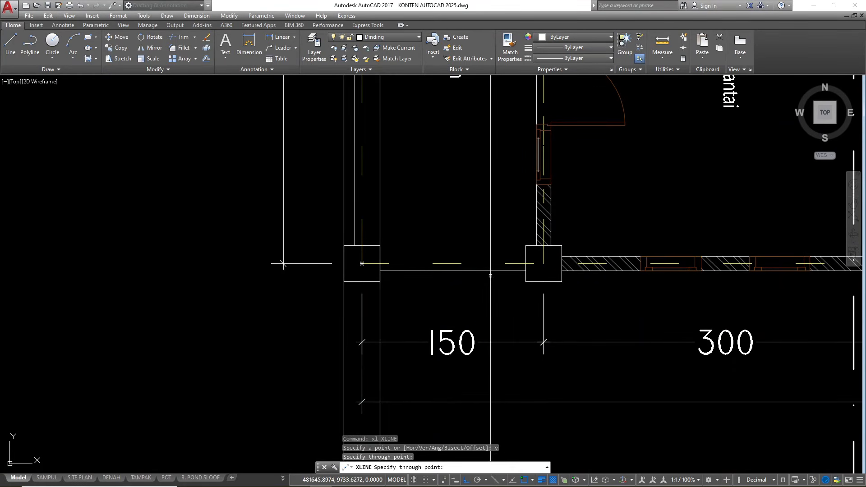
pyautogui.click(525, 281)
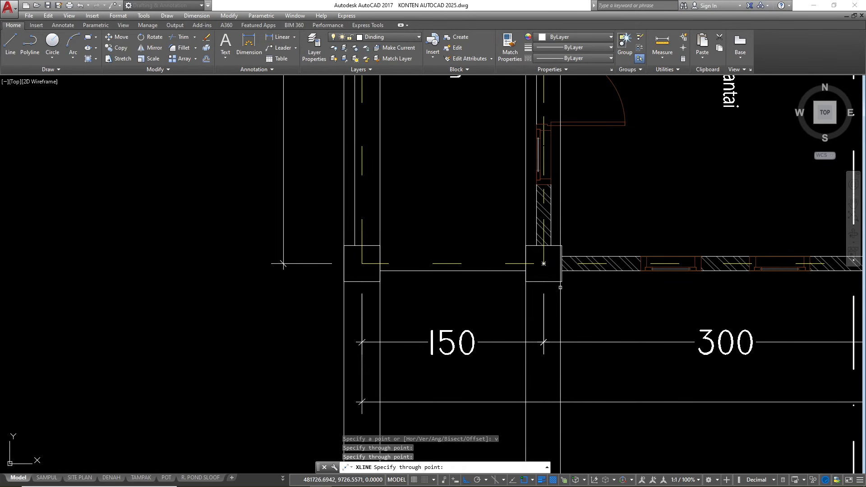
pyautogui.click(562, 275)
# - Draw vertical construction lines through both edges of the rotated second-floor plan's corner column at the end opposite the balcony
pyautogui.scroll(-5, 316, 235)
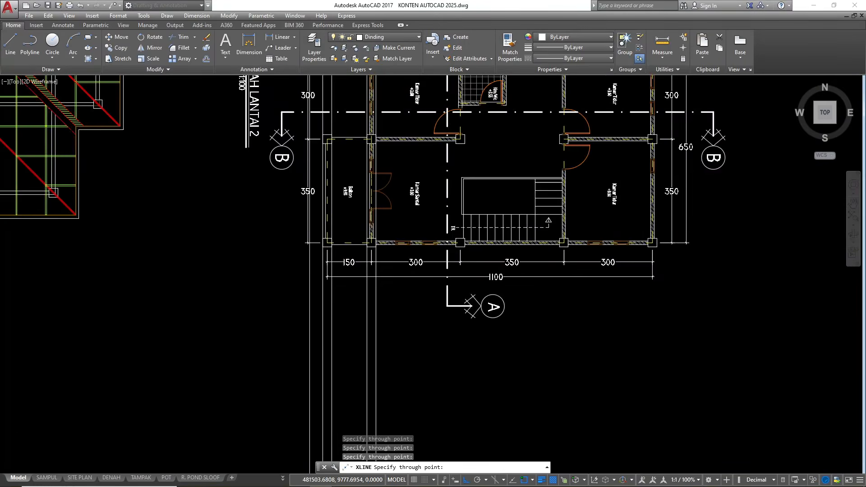
pyautogui.scroll(-3, 536, 252)
pyautogui.scroll(6, 510, 254)
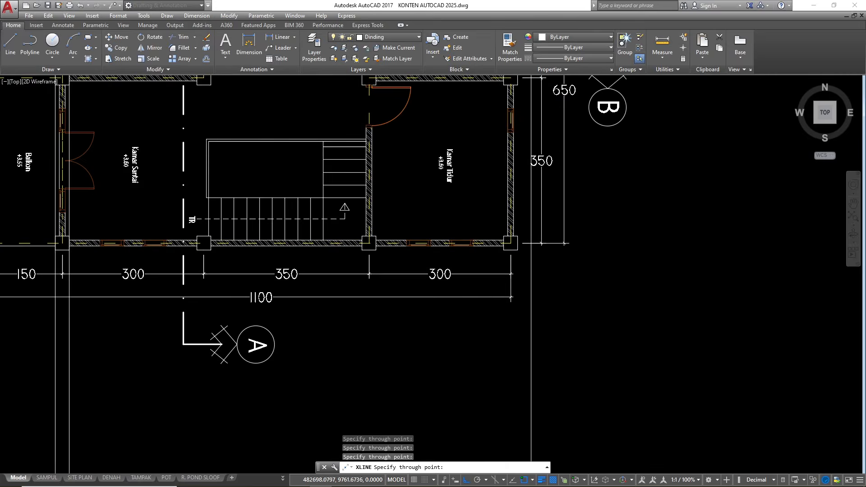
pyautogui.click(515, 254)
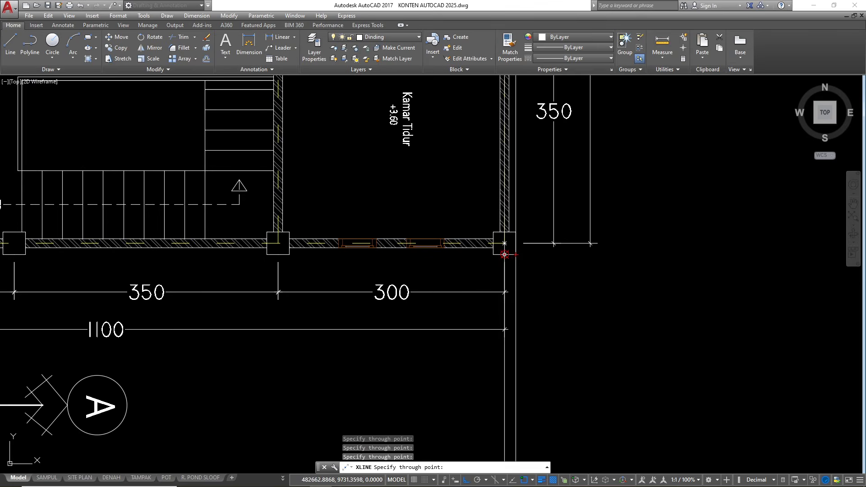
pyautogui.click(494, 255)
pyautogui.scroll(-10, 477, 302)
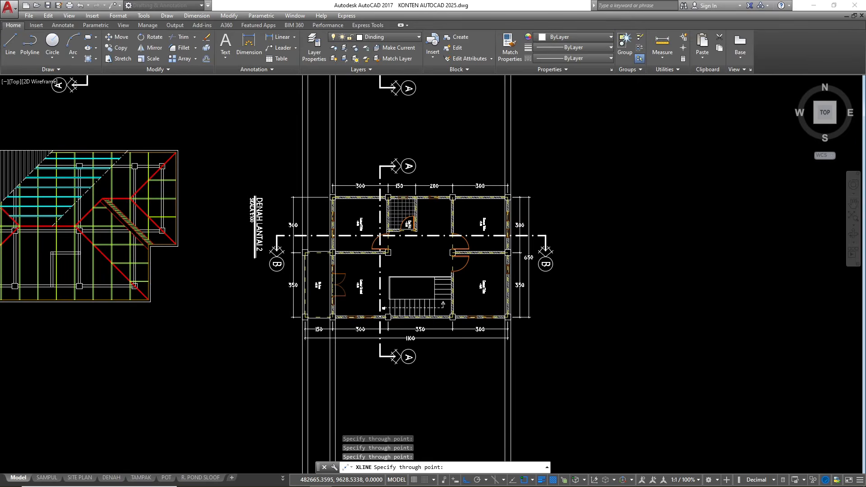
pyautogui.press('Escape')
# - Mirror the complete side elevation about a vertical axis in the empty space beside it, keeping the original
pyautogui.scroll(5, 440, 238)
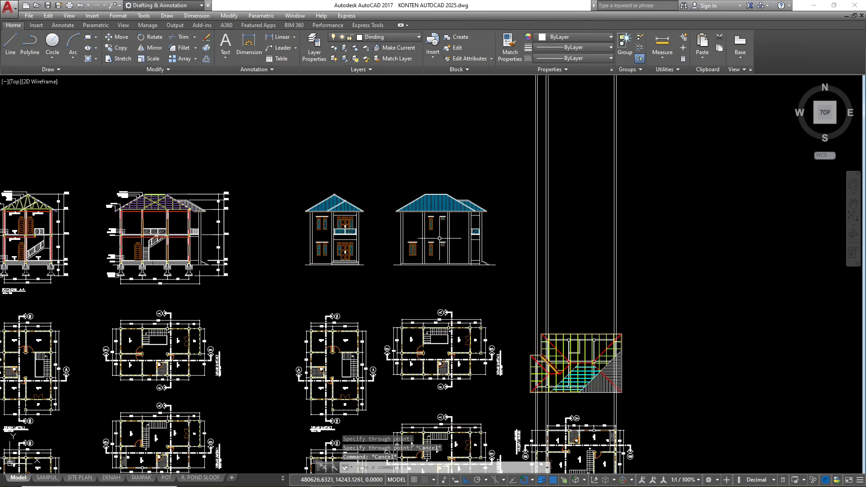
pyautogui.click(384, 178)
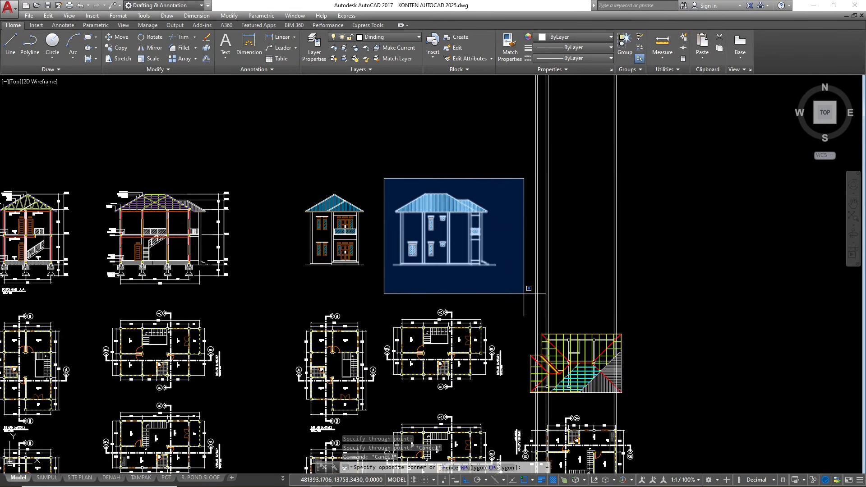
pyautogui.click(510, 288)
pyautogui.write('mi')
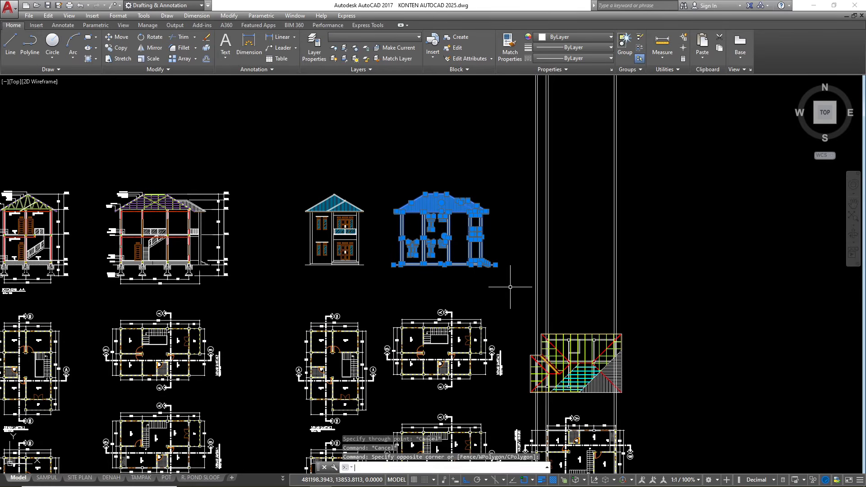
pyautogui.press('Return')
pyautogui.scroll(2, 518, 240)
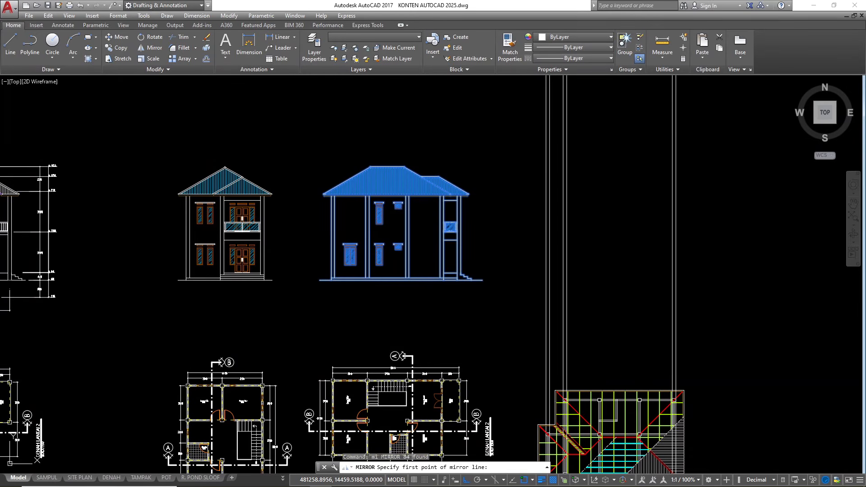
pyautogui.click(508, 229)
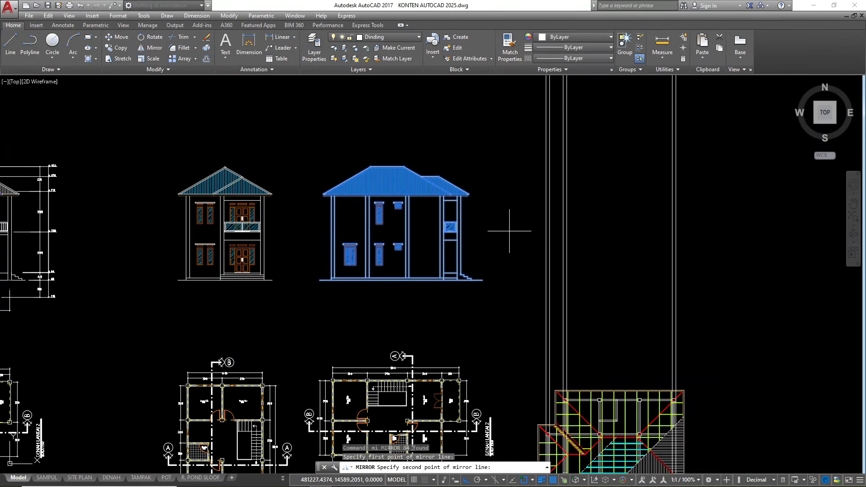
pyautogui.click(507, 314)
pyautogui.press('Return')
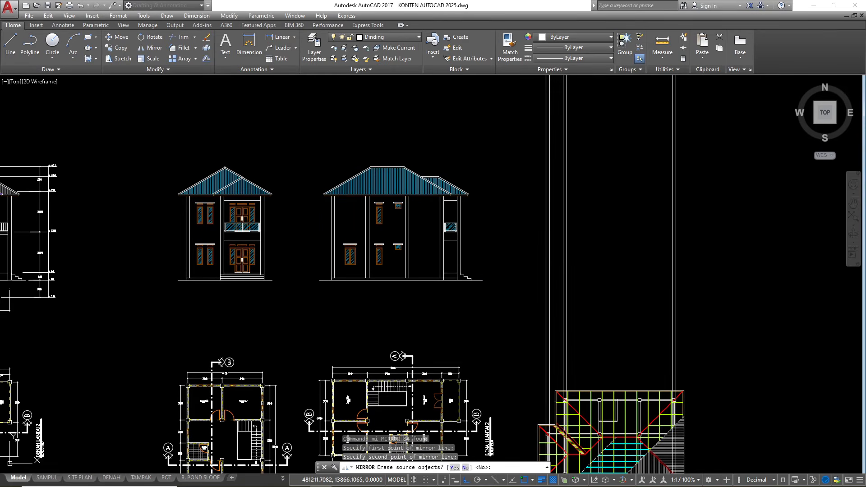
# - Move the mirrored side elevation to line up with the vertical construction lines projected from the rotated plans
pyautogui.scroll(-2, 441, 300)
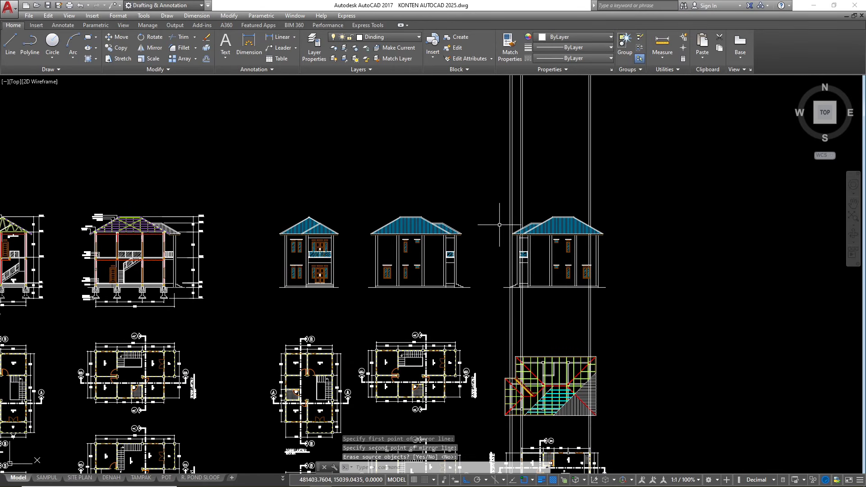
pyautogui.click(492, 210)
pyautogui.click(629, 303)
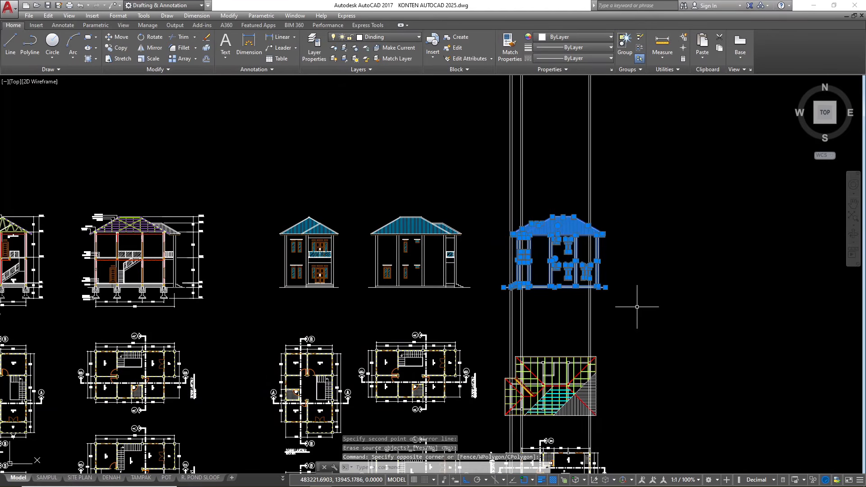
pyautogui.write('m')
pyautogui.press('Return')
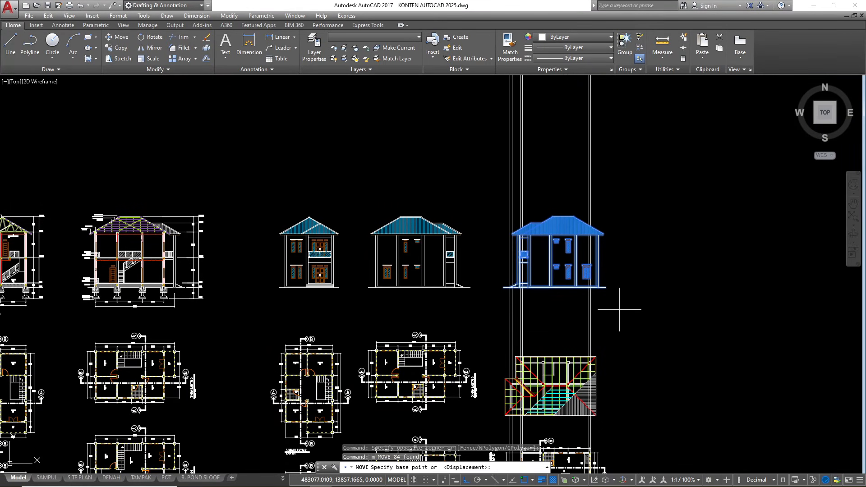
pyautogui.scroll(6, 519, 294)
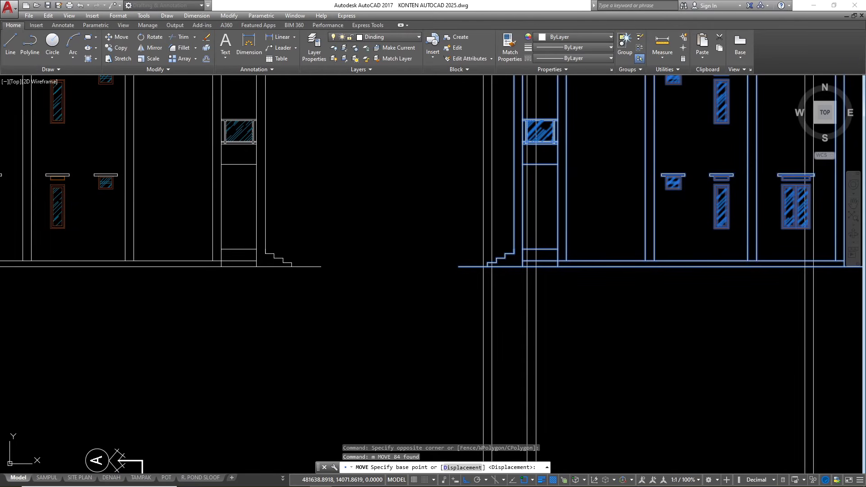
# - Move the mirrored side elevation by its ground-line and column corner so its columns align with the vertical construction lines
pyautogui.scroll(4, 544, 269)
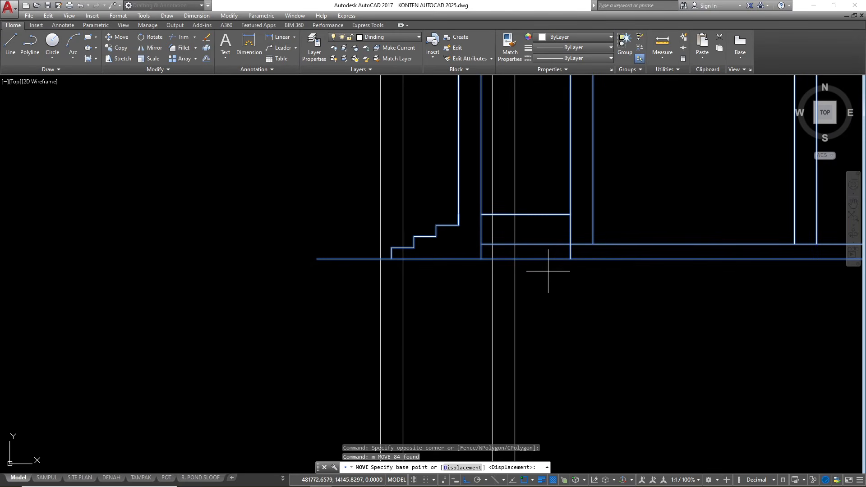
pyautogui.click(570, 259)
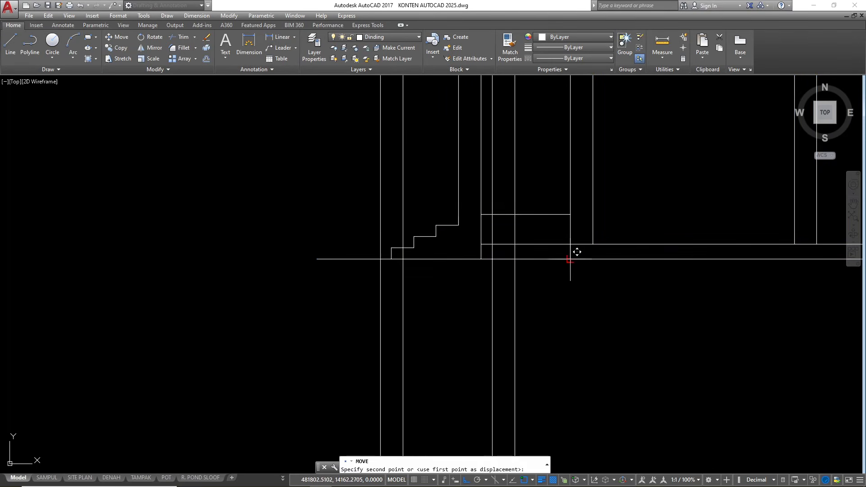
pyautogui.click(498, 251)
pyautogui.scroll(-5, 397, 277)
pyautogui.scroll(-3, 397, 277)
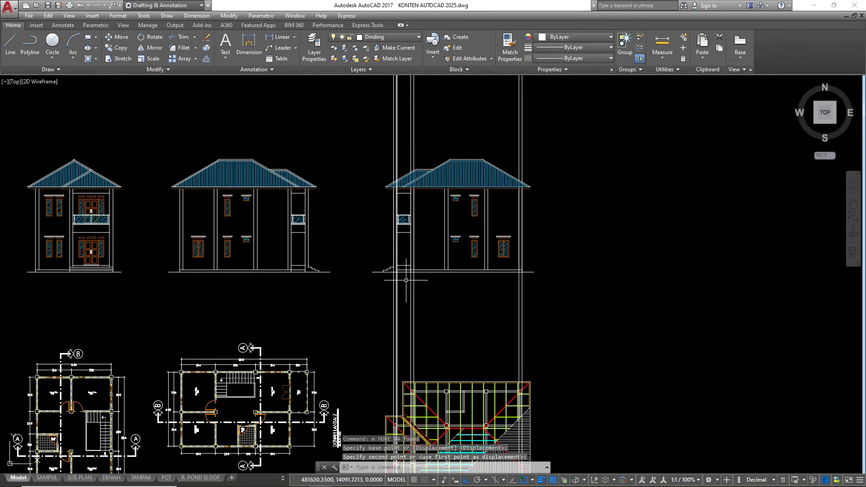
# - Erase the vertical construction lines running through the mirrored side elevation and the roof plan
pyautogui.click(530, 127)
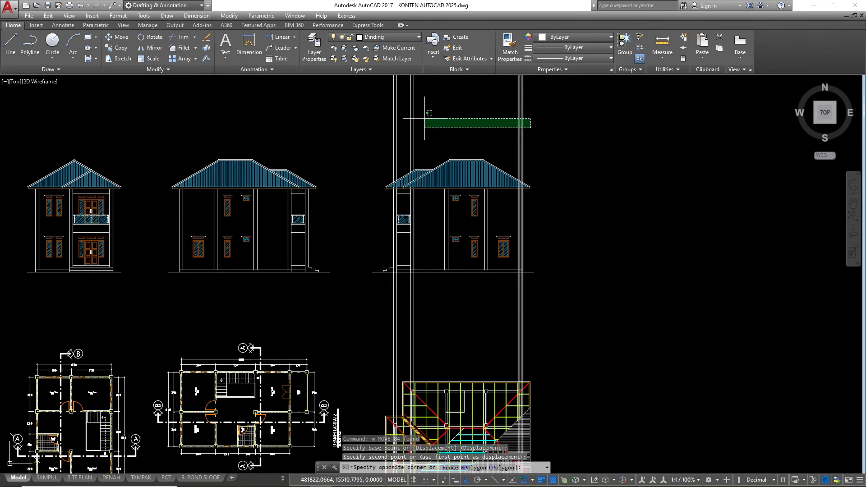
pyautogui.click(361, 107)
pyautogui.write('e')
pyautogui.press('Return')
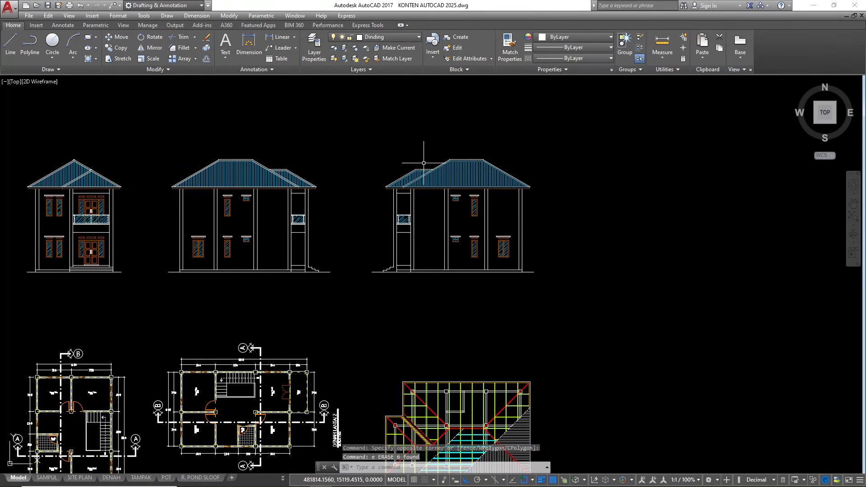
# - Erase the roof hatch of the mirrored side elevation
pyautogui.scroll(4, 423, 163)
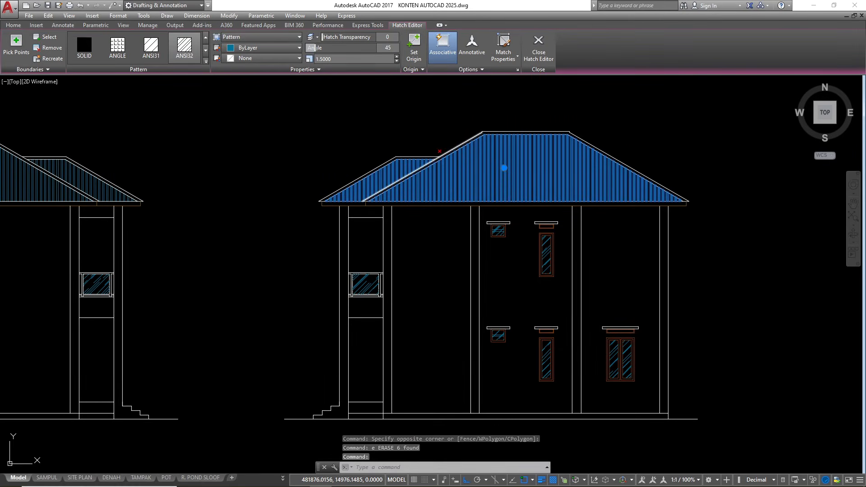
pyautogui.write('e')
pyautogui.press('Return')
pyautogui.press('Escape')
pyautogui.scroll(4, 455, 164)
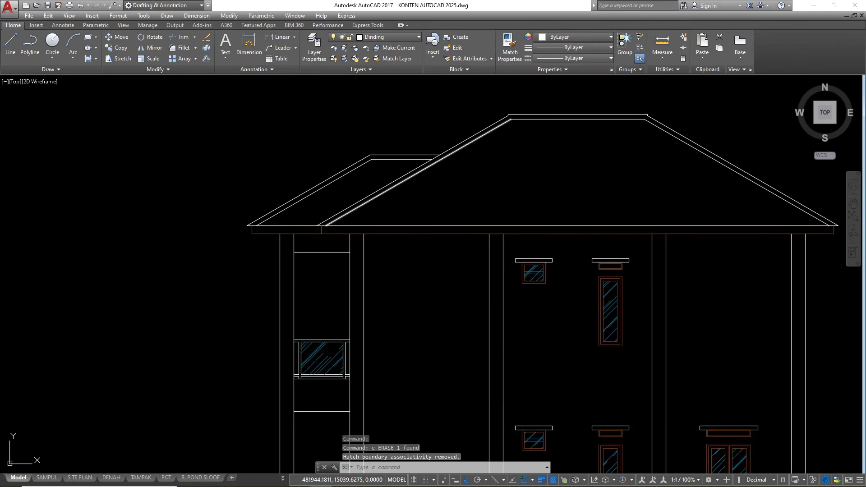
pyautogui.click(447, 164)
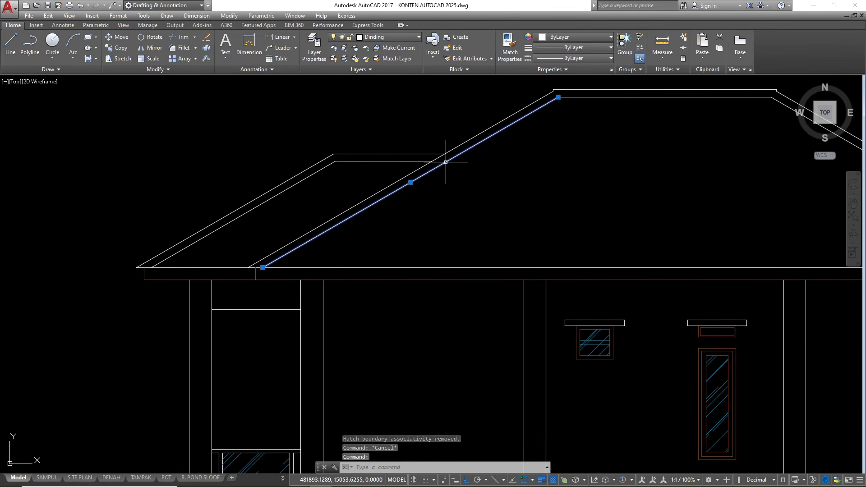
pyautogui.scroll(2, 446, 164)
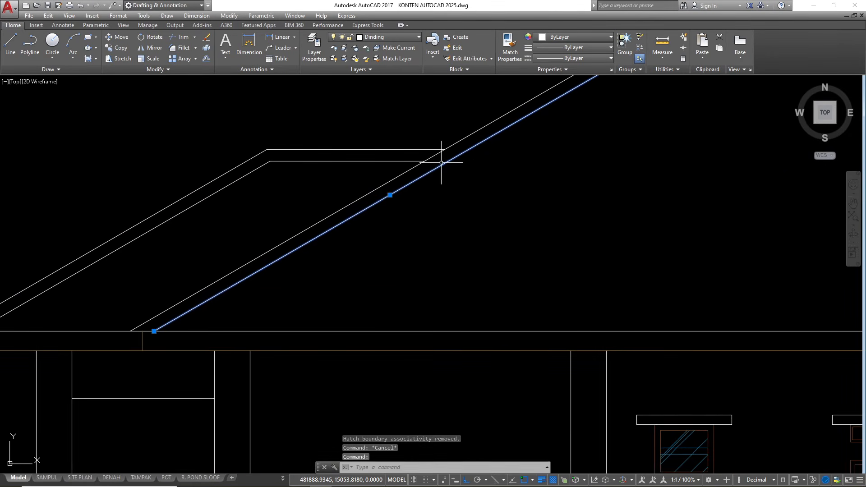
pyautogui.write('ex')
pyautogui.press('Return')
pyautogui.press('Escape')
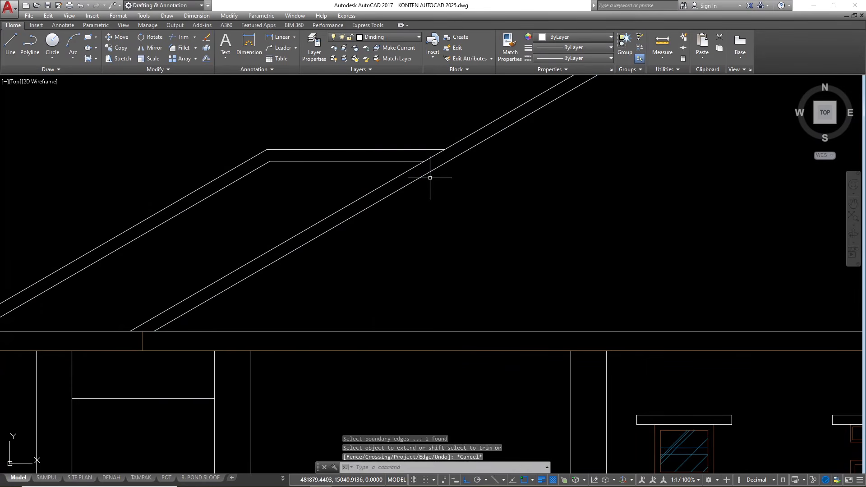
# - Extend the lower roof's inner ridge line to the main roof's inner sloping line in the mirrored elevation
pyautogui.click(430, 177)
pyautogui.click(416, 182)
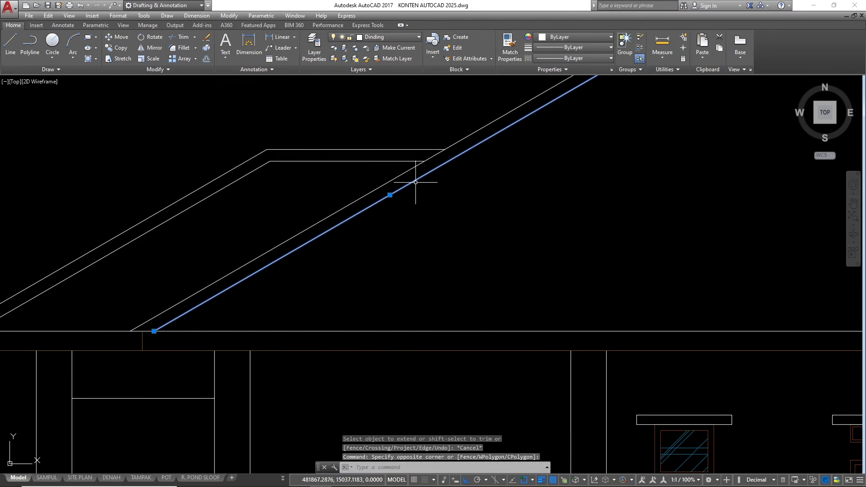
pyautogui.write('ex')
pyautogui.press('Return')
pyautogui.click(403, 161)
pyautogui.press('Escape')
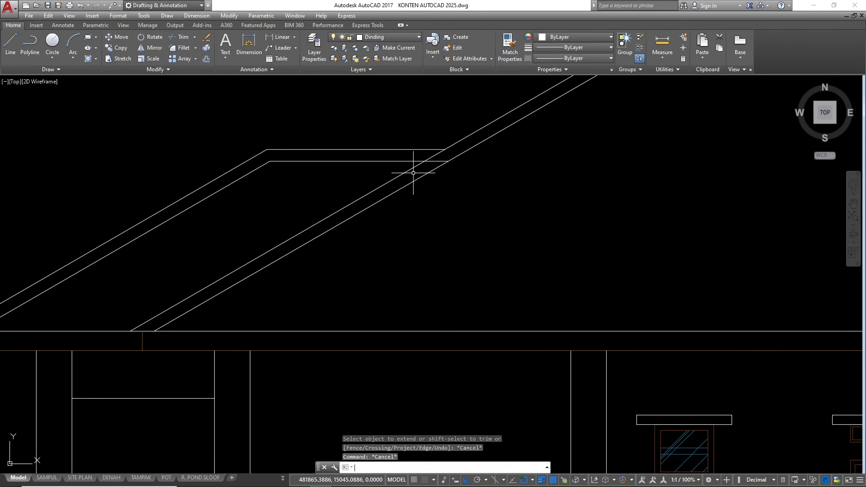
# - Trim the main roof's sloping lines below the lower ridge, including the short remainder, so both roofs form one outline
pyautogui.write('tr')
pyautogui.press('Return')
pyautogui.press('Return')
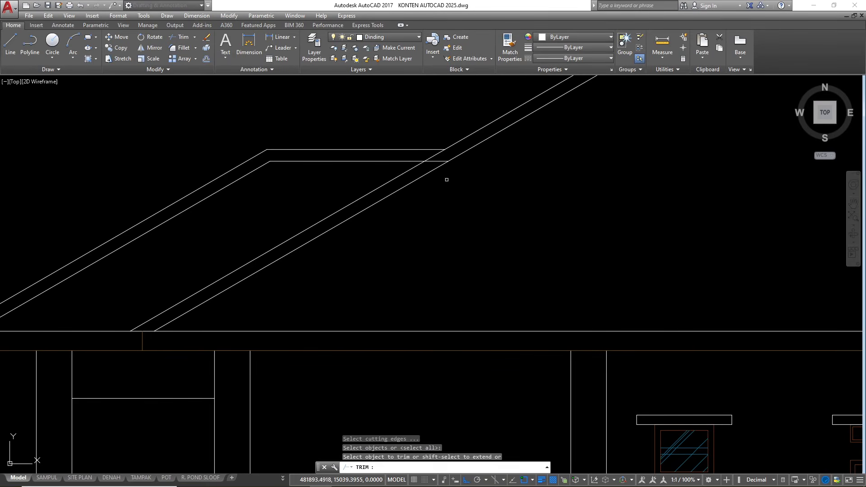
pyautogui.click(455, 183)
pyautogui.click(364, 174)
pyautogui.scroll(2, 434, 157)
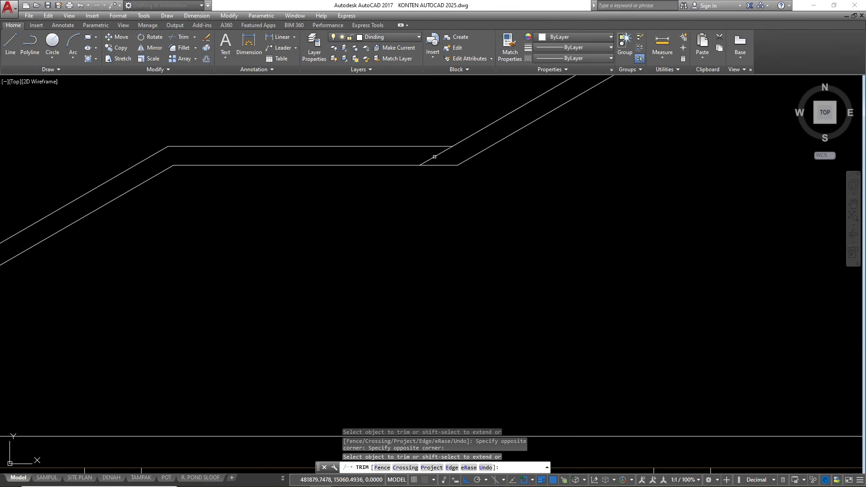
pyautogui.click(426, 158)
pyautogui.scroll(-3, 451, 156)
pyautogui.scroll(4, 327, 223)
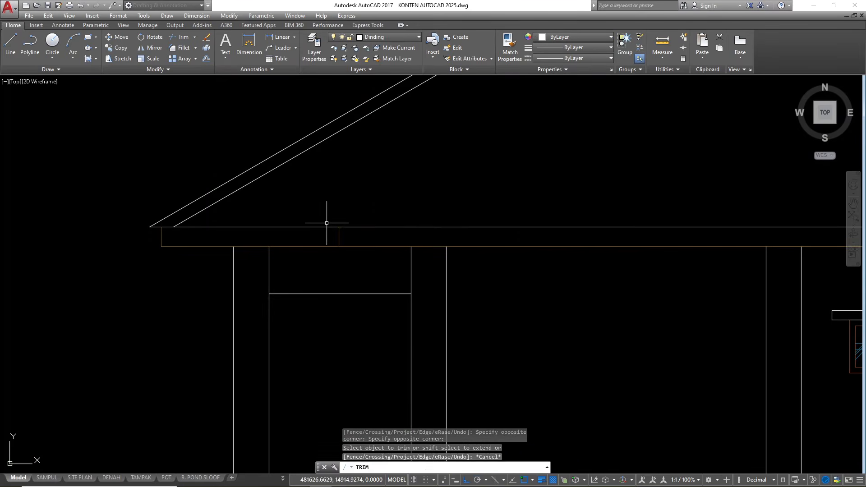
pyautogui.press('Escape')
pyautogui.press('Escape')
# - Erase the leftover short vertical line in the fascia beneath the lower roof of the mirrored elevation
pyautogui.click(327, 215)
pyautogui.click(352, 255)
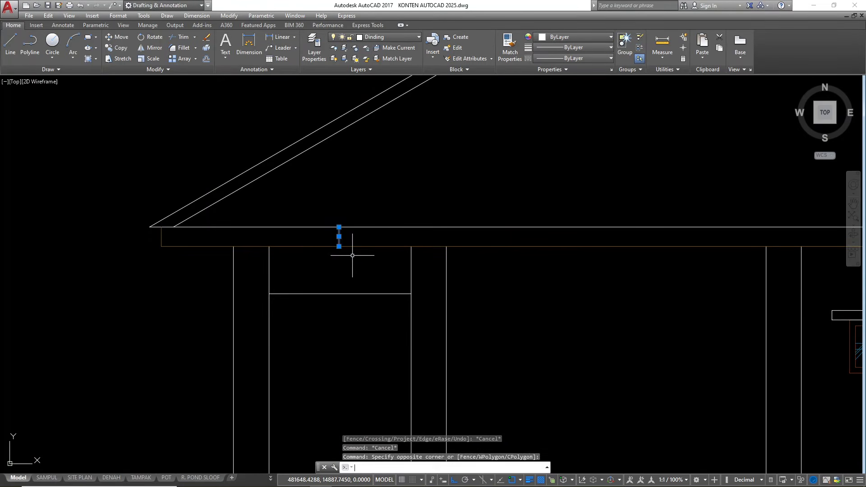
pyautogui.scroll(-5, 352, 256)
pyautogui.write('e')
pyautogui.press('Return')
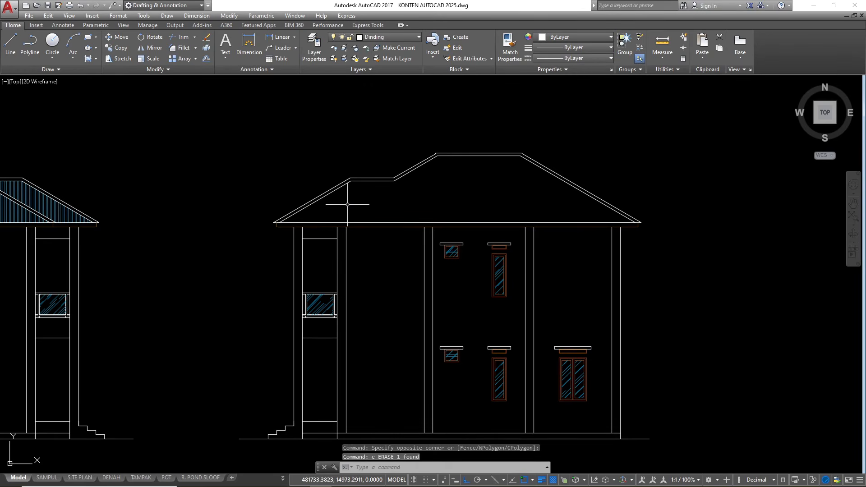
# - Compare the mirrored elevation's roof outline with the rotated roof plan and the hatched side elevation
pyautogui.scroll(-6, 347, 204)
pyautogui.scroll(6, 403, 278)
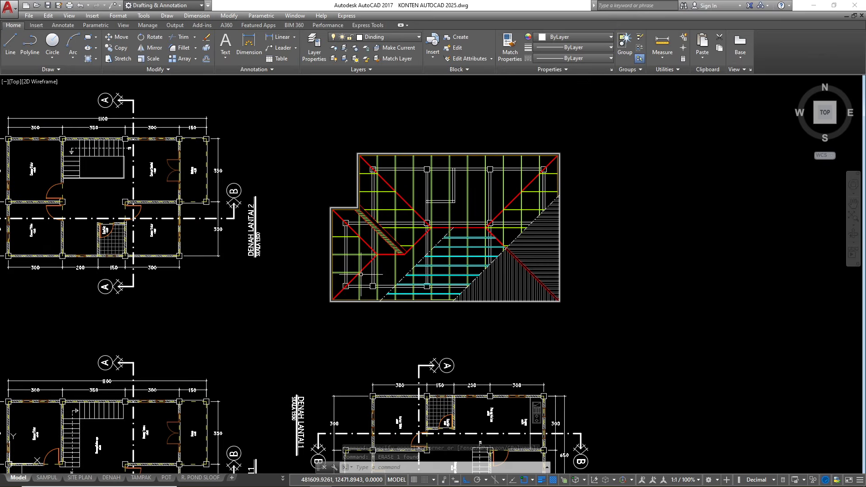
pyautogui.scroll(3, 362, 275)
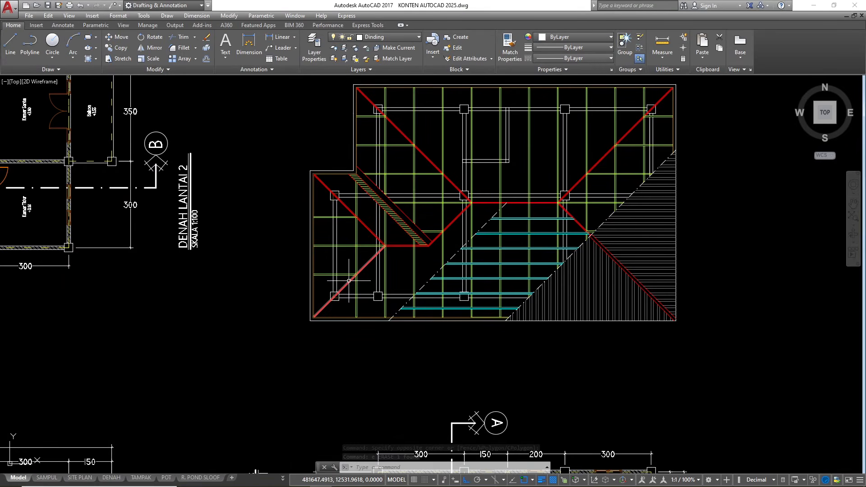
pyautogui.click(377, 248)
pyautogui.press('Escape')
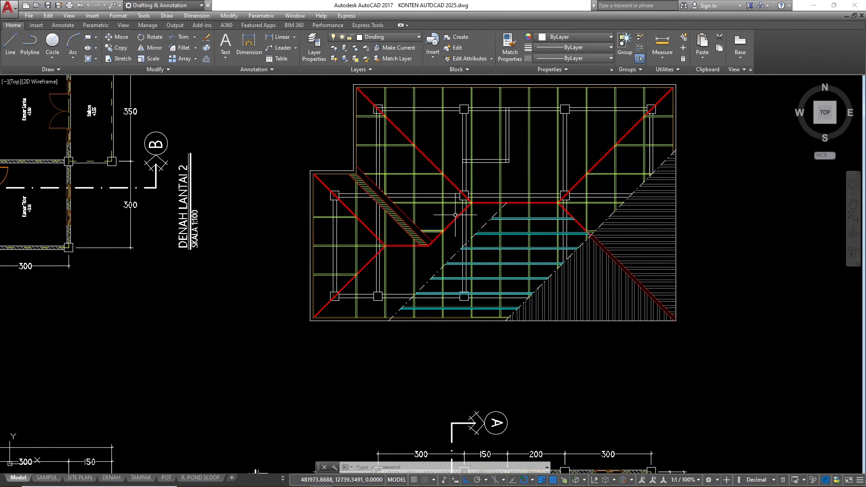
pyautogui.scroll(-6, 454, 215)
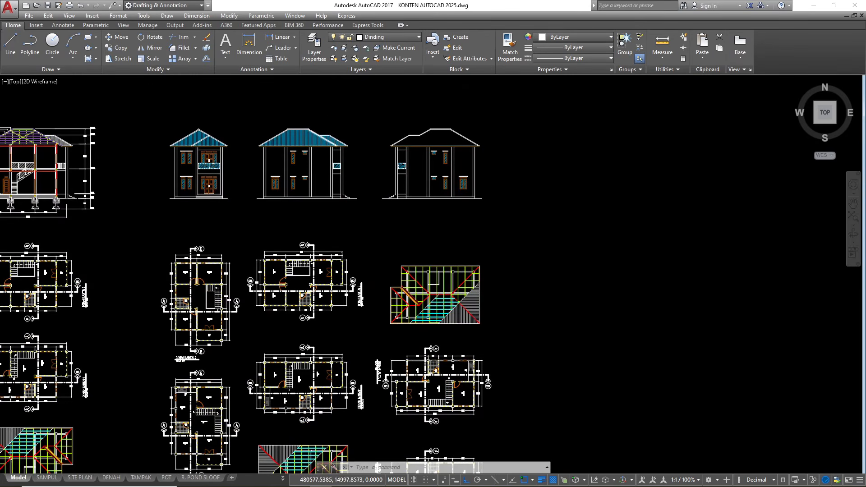
pyautogui.scroll(6, 338, 141)
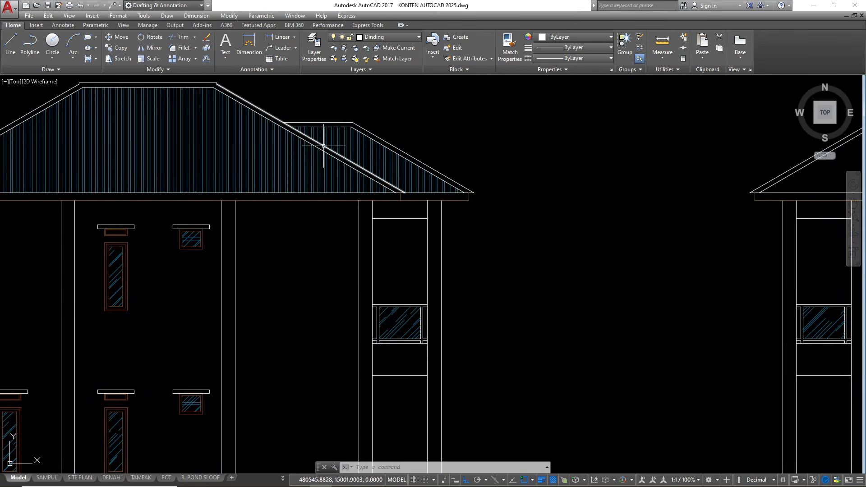
pyautogui.scroll(-5, 323, 146)
pyautogui.scroll(4, 541, 158)
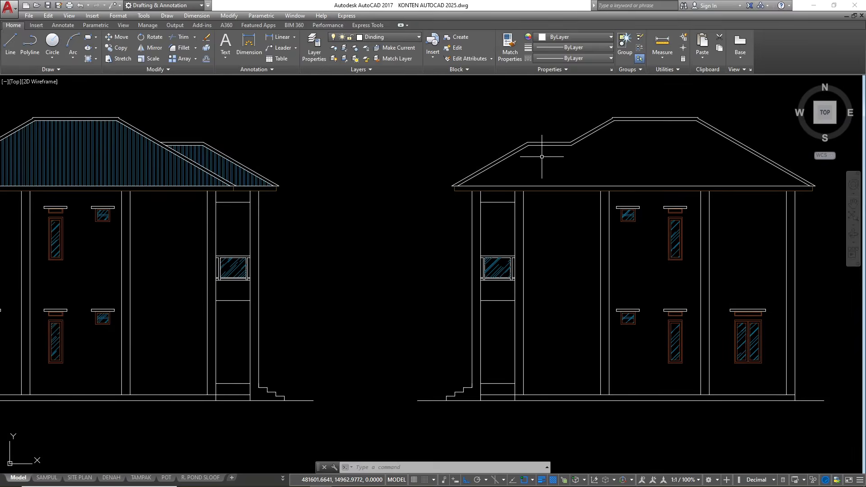
pyautogui.scroll(-4, 309, 187)
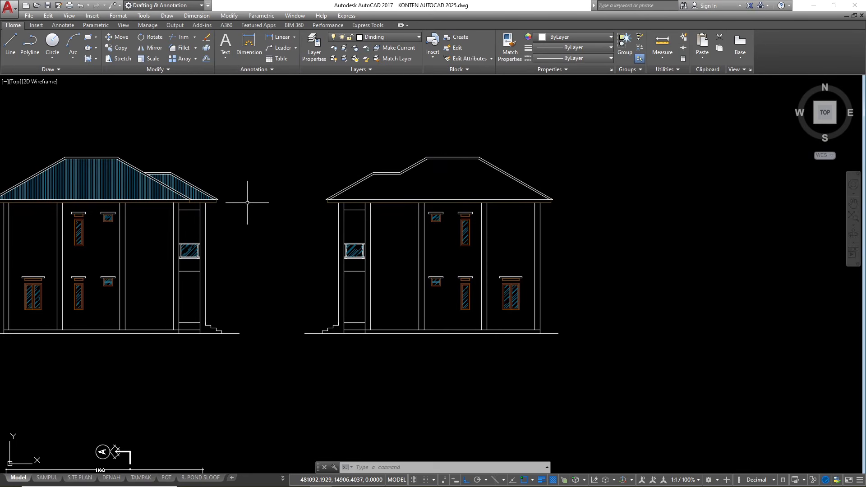
pyautogui.scroll(-3, 394, 190)
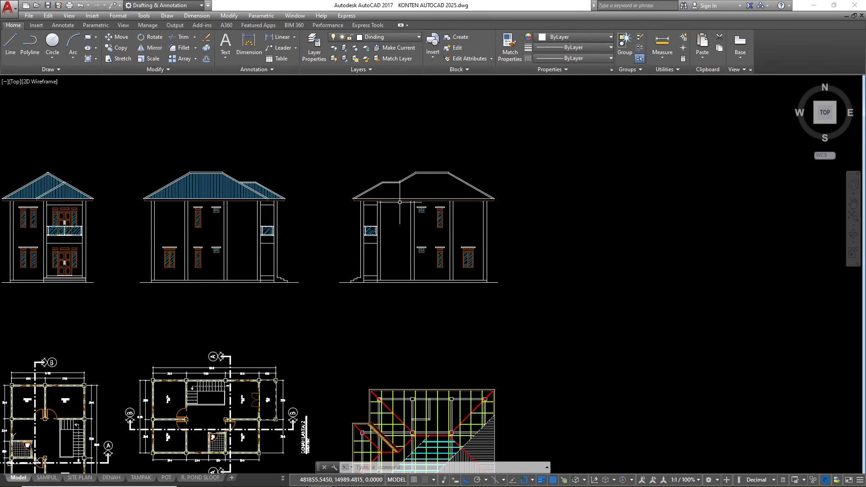
pyautogui.scroll(-4, 404, 130)
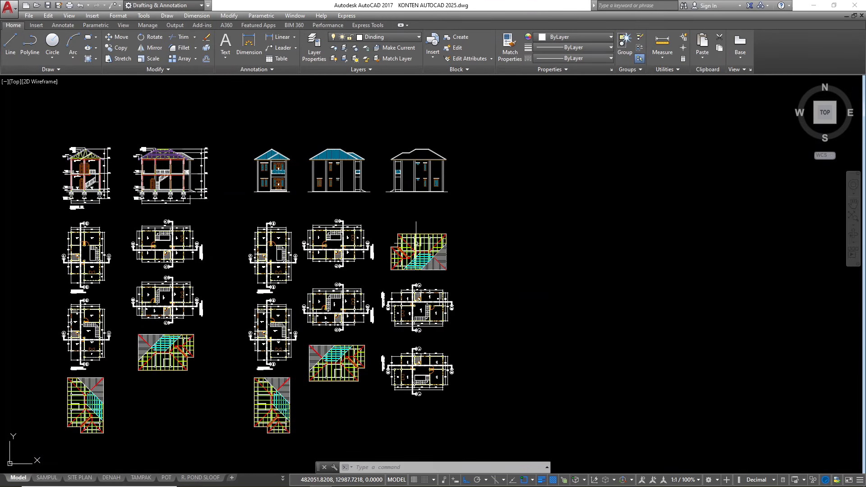
pyautogui.write('x')
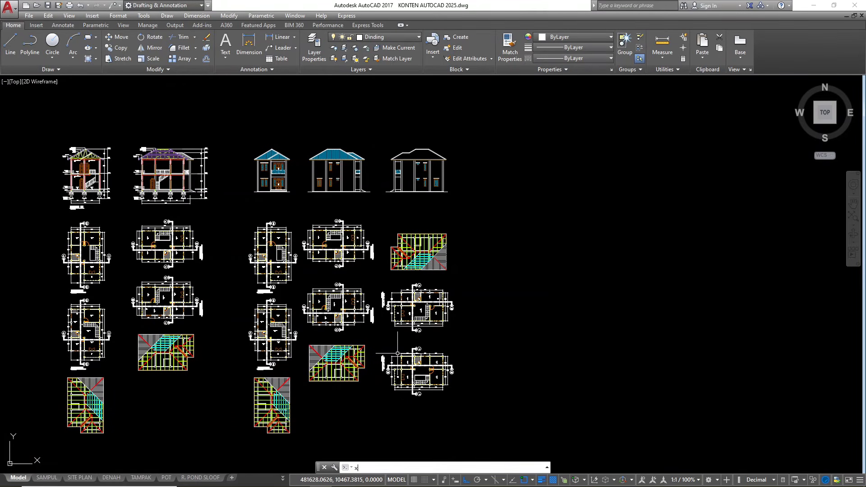
pyautogui.press('Return')
pyautogui.press('Return')
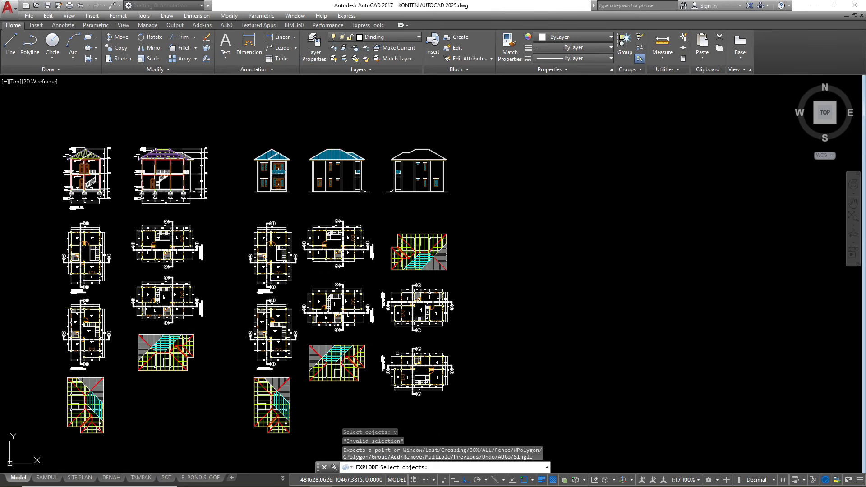
pyautogui.press('Escape')
# - Draw vertical construction lines through the side edges of the living room window nearest the terrace in the rotated ground-floor plan
pyautogui.write('xl')
pyautogui.press('Return')
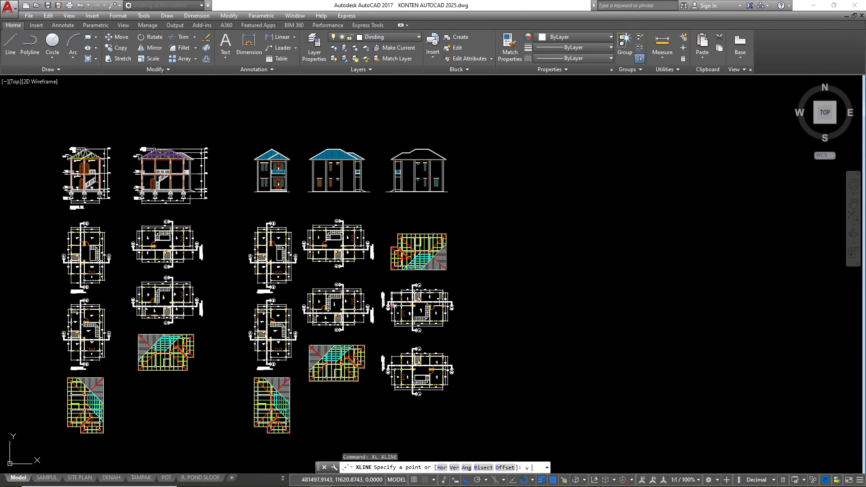
pyautogui.write('v')
pyautogui.press('Return')
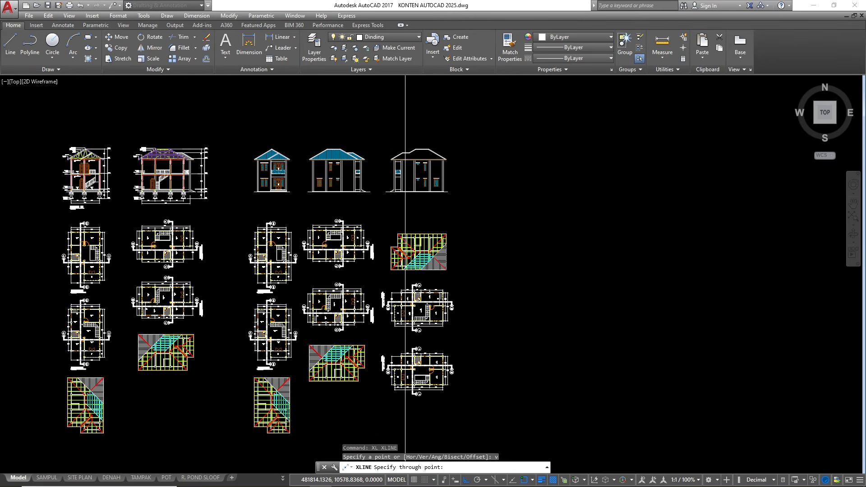
pyautogui.scroll(6, 405, 342)
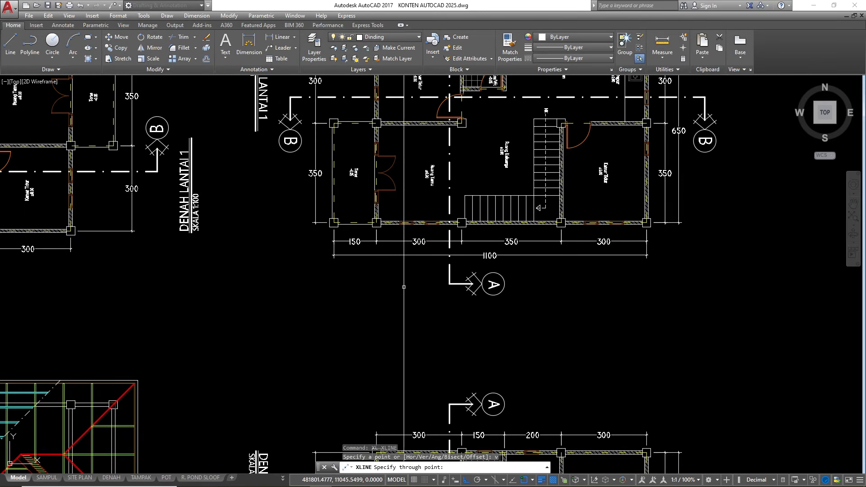
pyautogui.scroll(-3, 404, 253)
pyautogui.scroll(5, 406, 235)
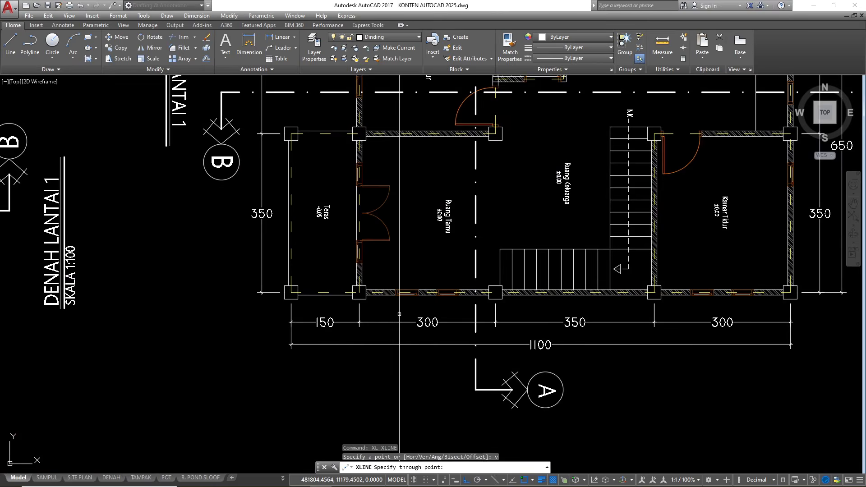
pyautogui.scroll(6, 399, 275)
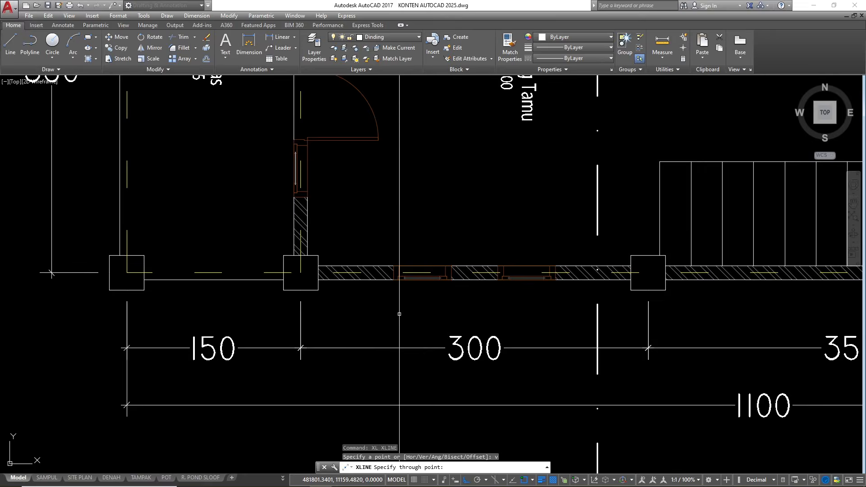
pyautogui.click(395, 262)
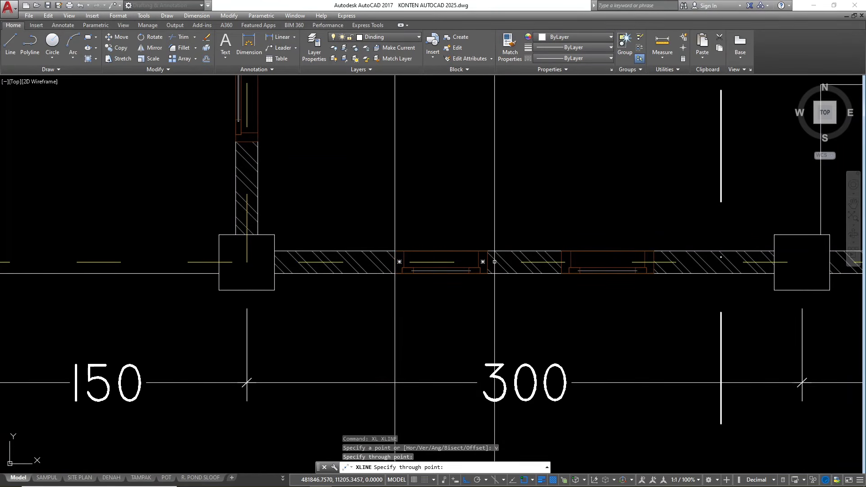
pyautogui.click(487, 261)
pyautogui.click(483, 261)
# - Draw vertical construction lines through both side edges of the second living room window in the rotated ground-floor plan
pyautogui.moveTo(496, 261); pyautogui.dragTo(297, 265, button='middle')
pyautogui.scroll(3, 298, 265)
pyautogui.click(550, 256)
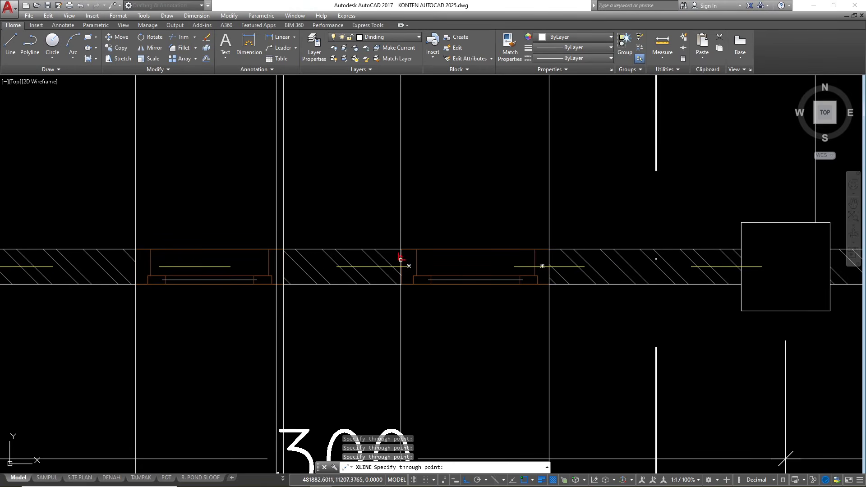
pyautogui.click(401, 259)
# - Draw vertical construction lines through the side edges of both windows in the end room farthest from the terrace
pyautogui.scroll(-4, 352, 265)
pyautogui.scroll(3, 662, 269)
pyautogui.click(655, 257)
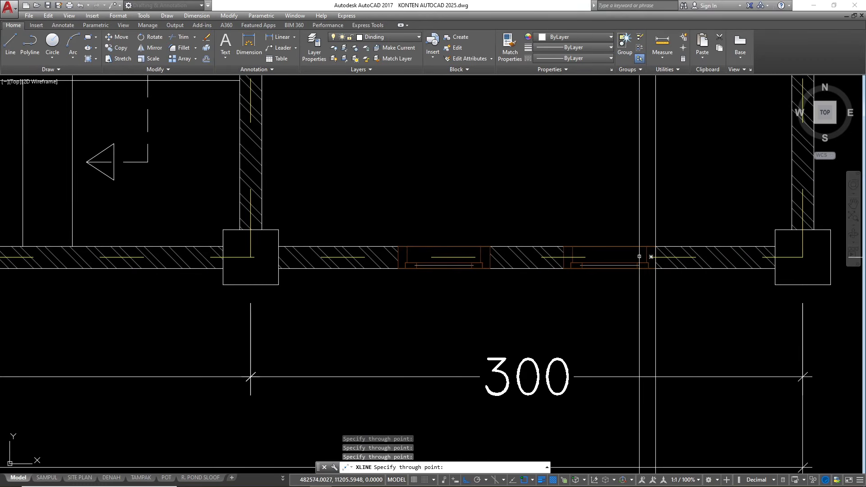
pyautogui.click(563, 257)
pyautogui.scroll(4, 535, 266)
pyautogui.click(487, 257)
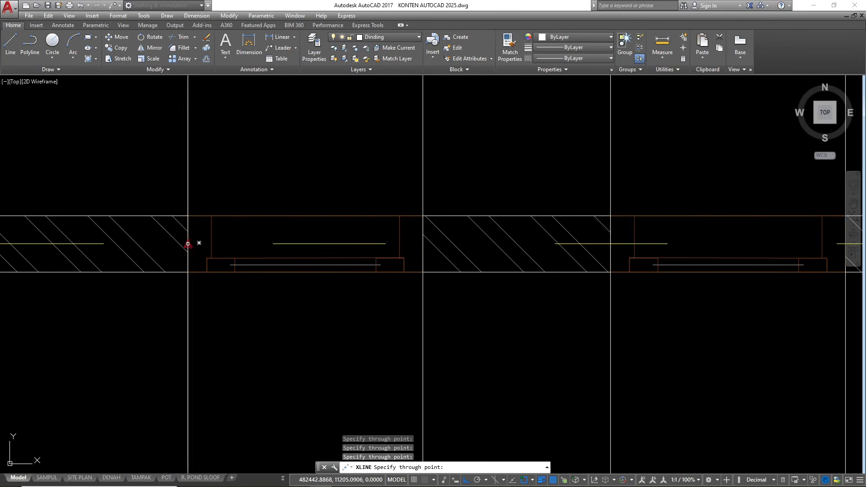
pyautogui.scroll(-10, 468, 271)
pyautogui.press('Escape')
# - Erase the misplaced extra construction line beside the edge of the living room window nearest the terrace
pyautogui.scroll(5, 303, 266)
pyautogui.click(321, 292)
pyautogui.click(315, 293)
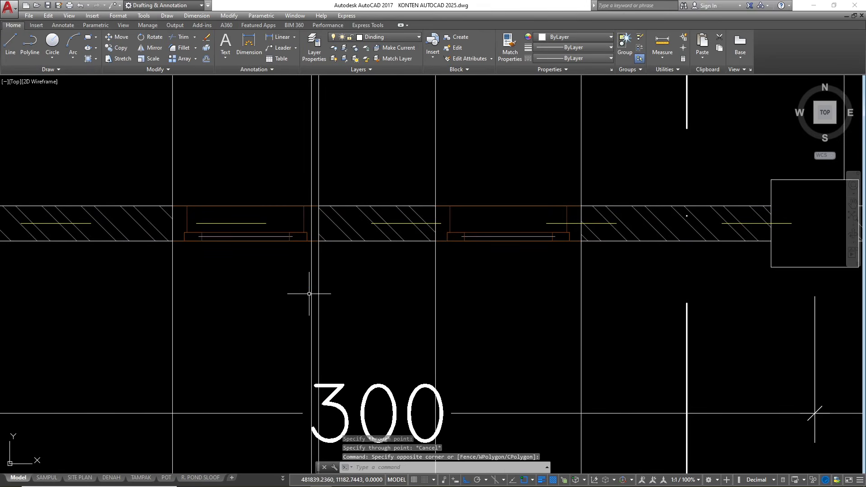
pyautogui.write('e')
pyautogui.press('Return')
pyautogui.scroll(-4, 368, 327)
pyautogui.scroll(-9, 405, 316)
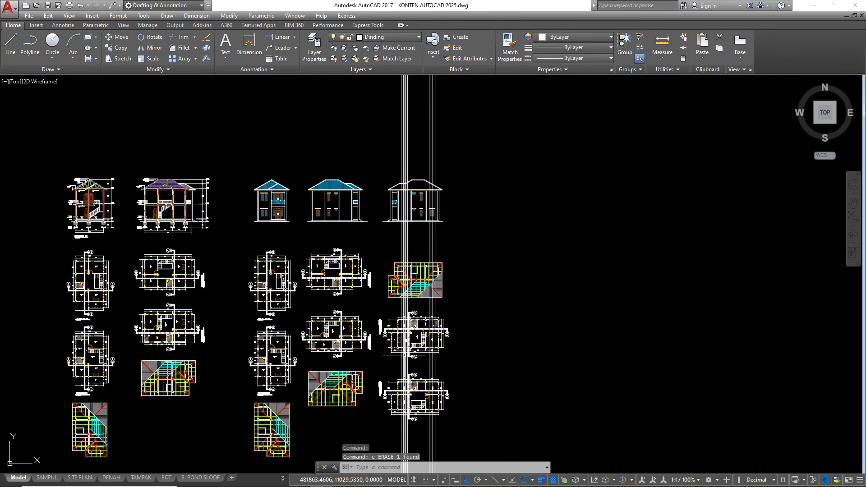
pyautogui.scroll(6, 400, 204)
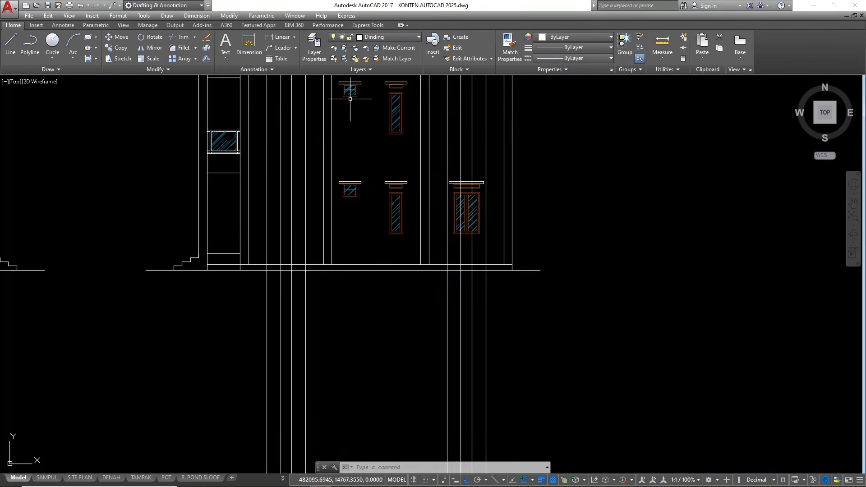
pyautogui.scroll(-2, 373, 191)
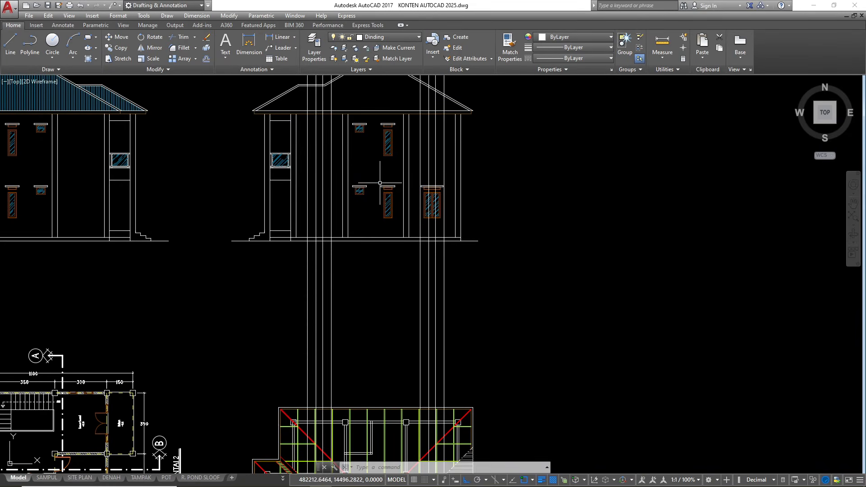
pyautogui.scroll(4, 382, 184)
pyautogui.click(369, 170)
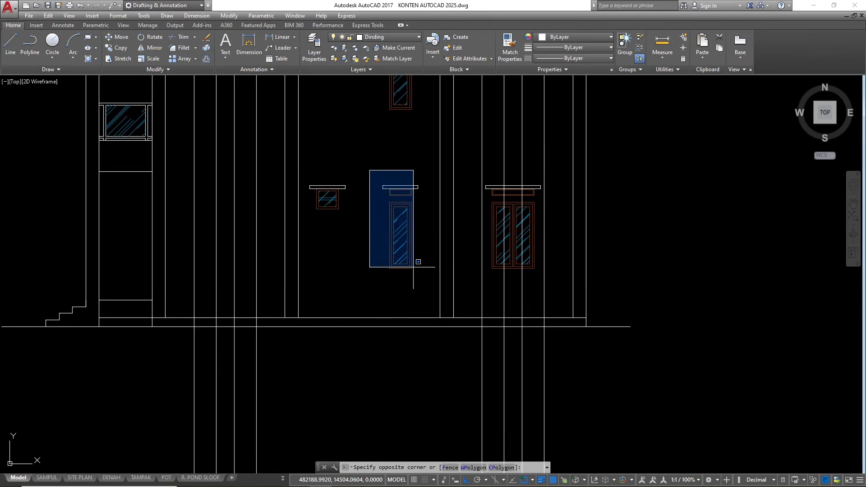
pyautogui.click(440, 302)
pyautogui.write('e')
pyautogui.press('Return')
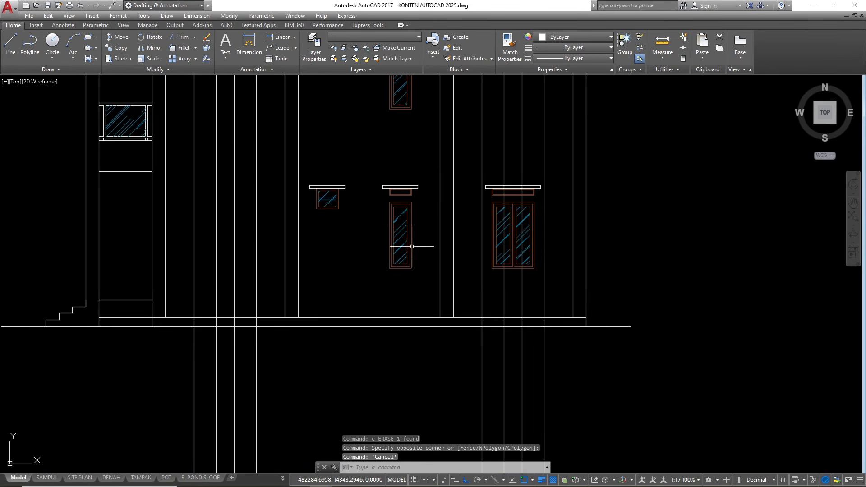
pyautogui.press('Escape')
# - Erase the glass hatch from all windows and the balcony railing of the mirrored elevation
pyautogui.click(400, 214)
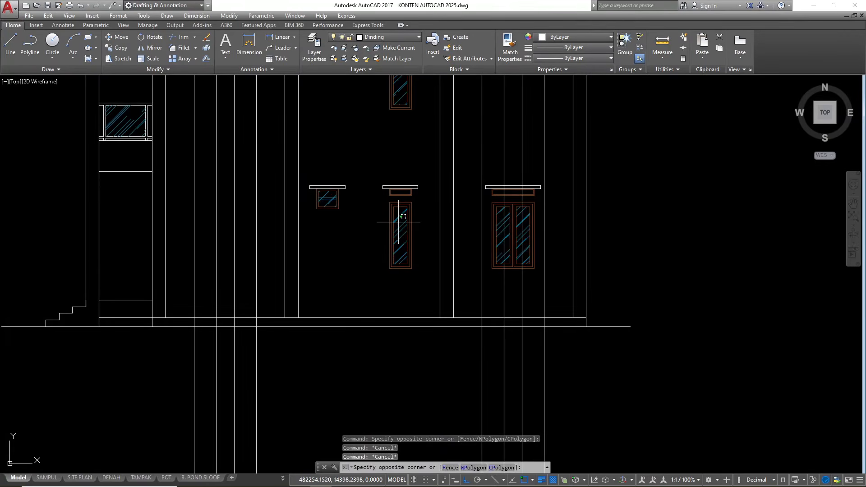
pyautogui.click(396, 213)
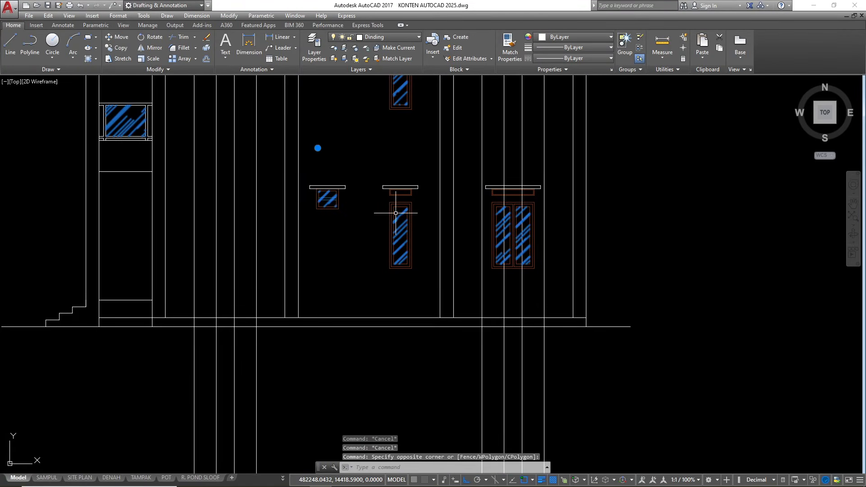
pyautogui.write('e')
pyautogui.press('Return')
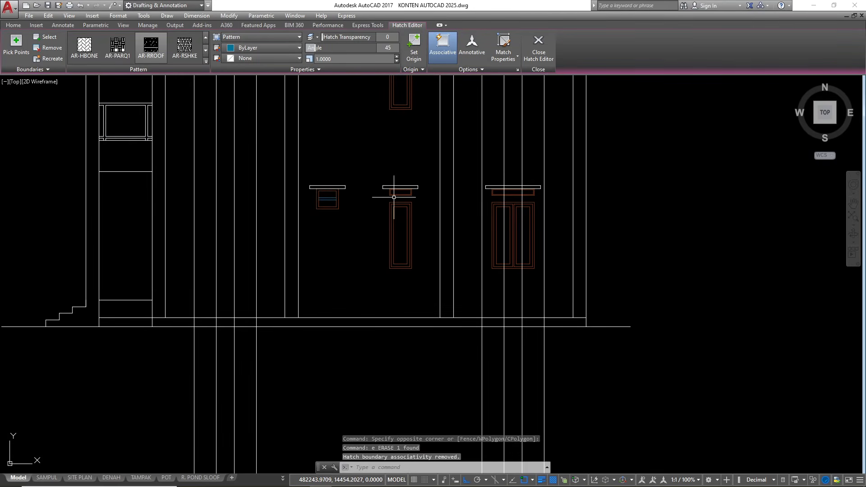
# - Move the narrow ground-floor window with its canopy horizontally onto the living room construction lines farther from the terrace
pyautogui.click(368, 172)
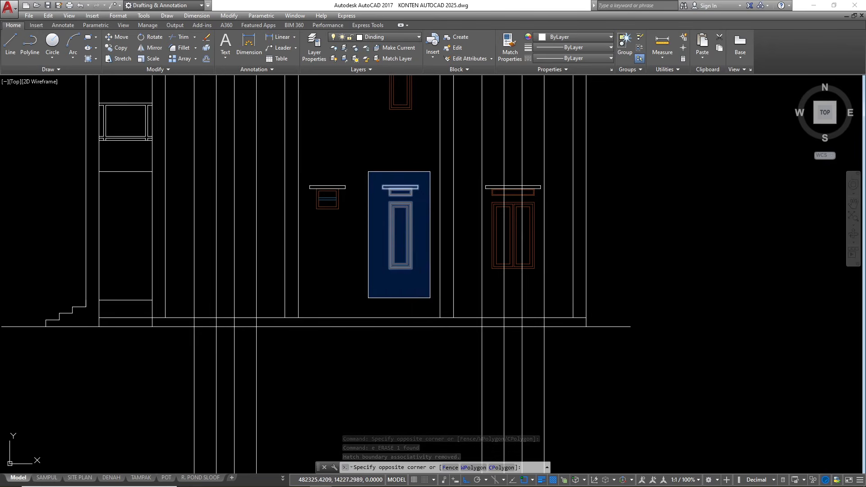
pyautogui.click(430, 297)
pyautogui.press('Return')
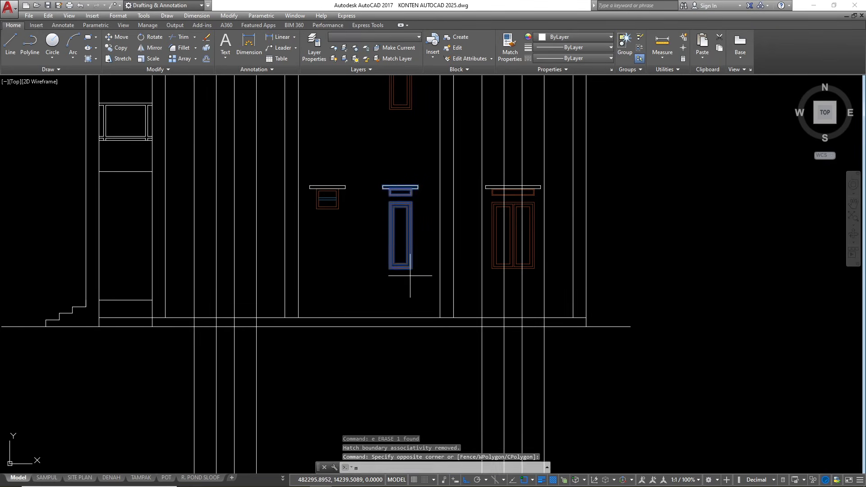
pyautogui.scroll(4, 412, 270)
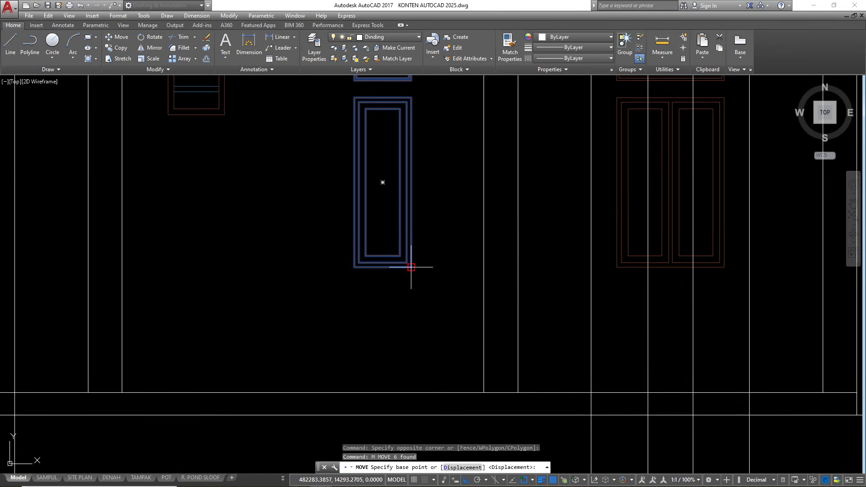
pyautogui.click(410, 267)
pyautogui.scroll(-4, 410, 264)
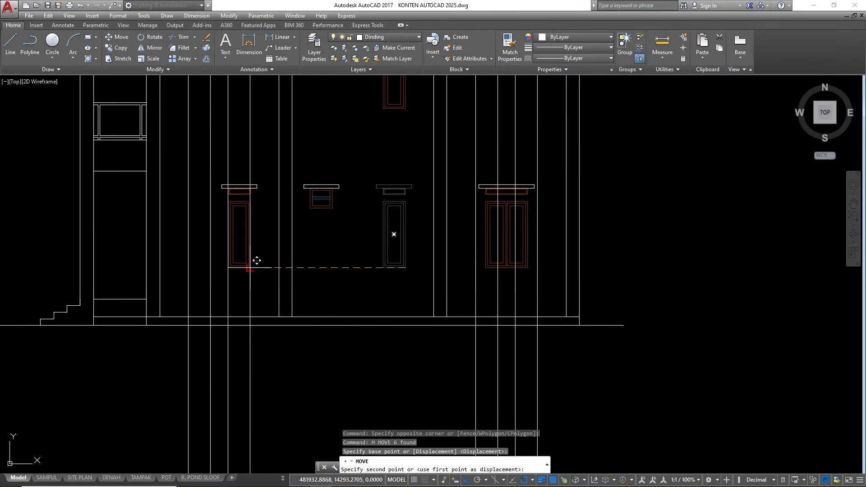
pyautogui.click(251, 267)
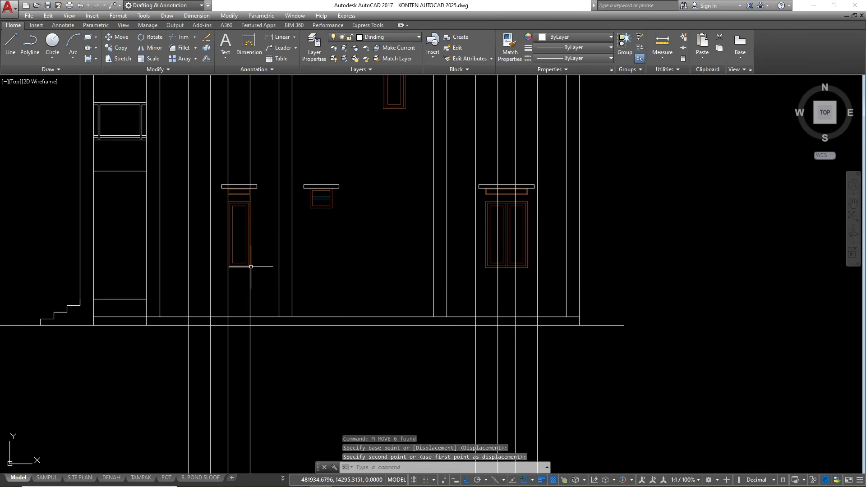
# - Copy the moved narrow window and its canopy horizontally onto the pair of construction lines nearest the terrace
pyautogui.click(218, 178)
pyautogui.click(272, 282)
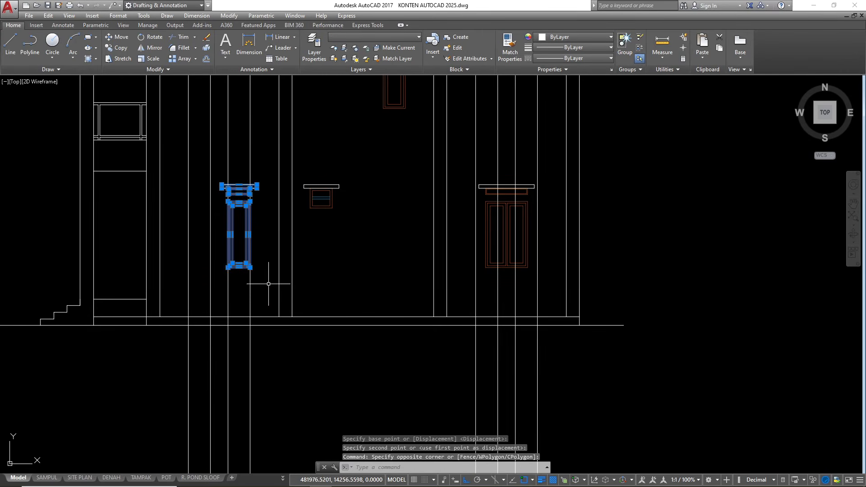
pyautogui.write('co')
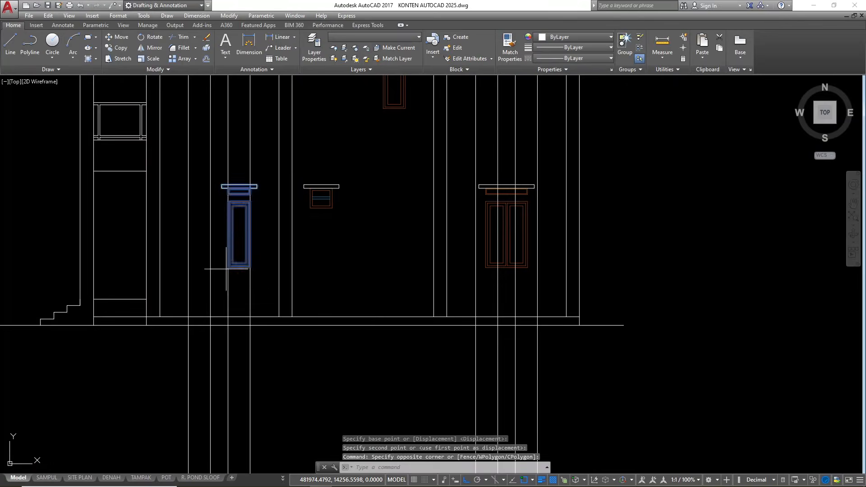
pyautogui.press('Return')
pyautogui.scroll(3, 226, 267)
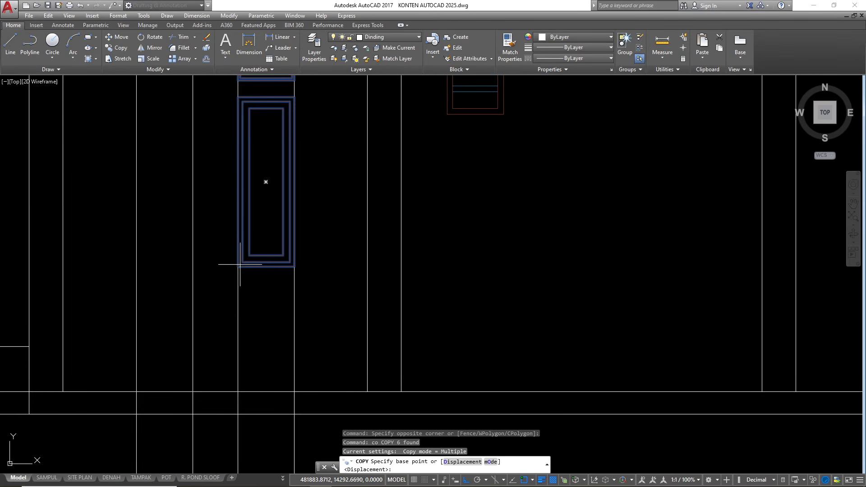
pyautogui.click(238, 265)
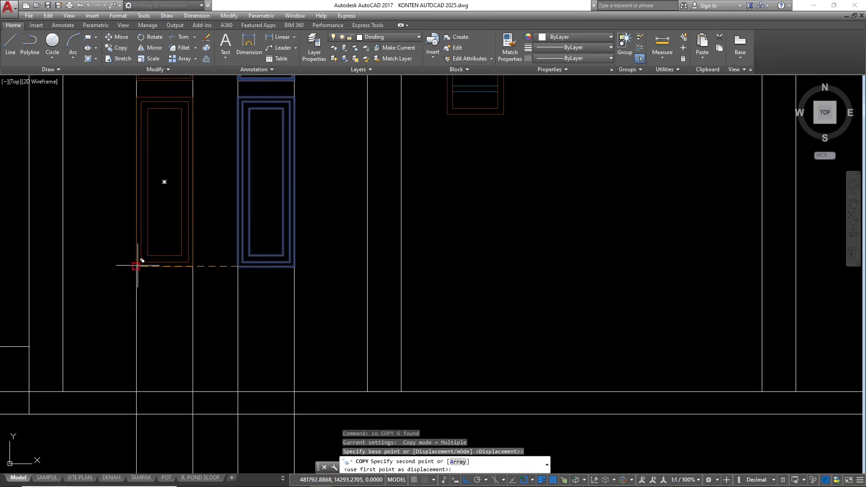
pyautogui.click(137, 265)
pyautogui.press('Escape')
# - Stretch the copied window's canopy to the far end of the neighbouring canopy so it spans both narrow windows
pyautogui.scroll(-8, 183, 264)
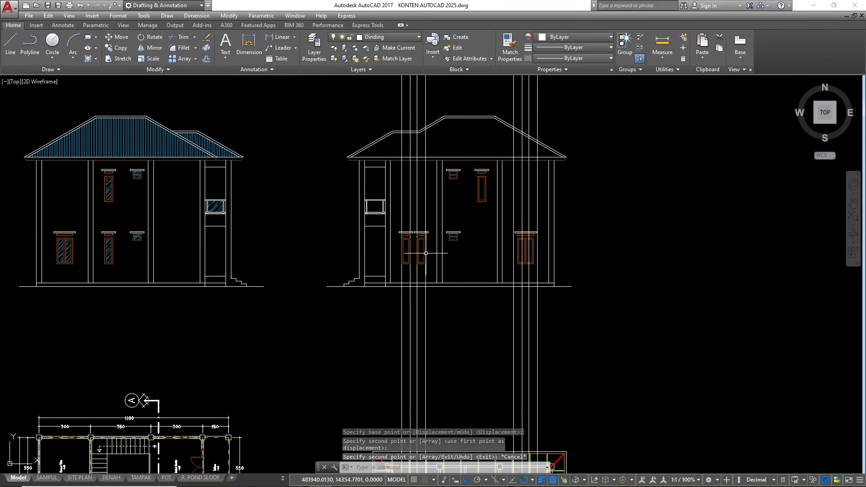
pyautogui.scroll(-5, 425, 253)
pyautogui.scroll(5, 412, 237)
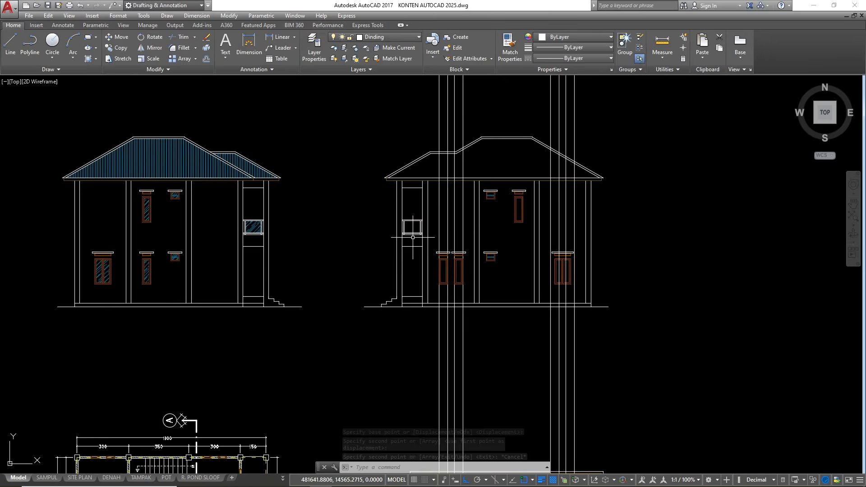
pyautogui.scroll(2, 413, 239)
pyautogui.scroll(3, 432, 254)
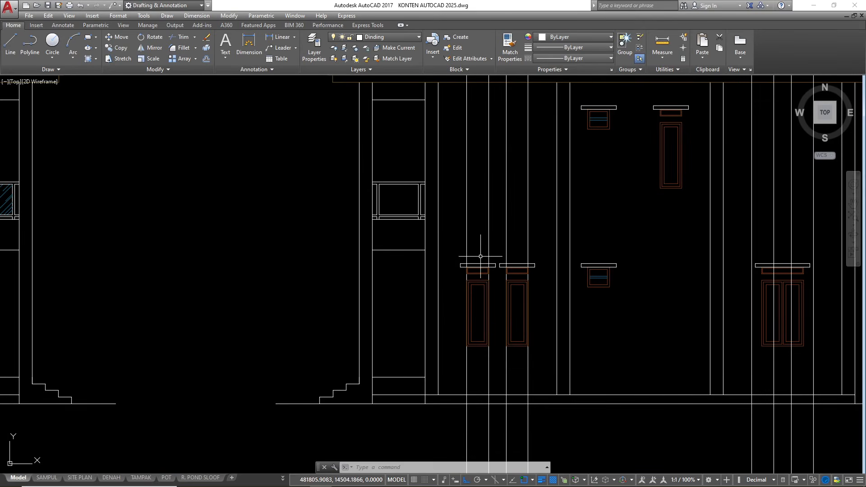
pyautogui.scroll(2, 490, 270)
pyautogui.scroll(2, 517, 276)
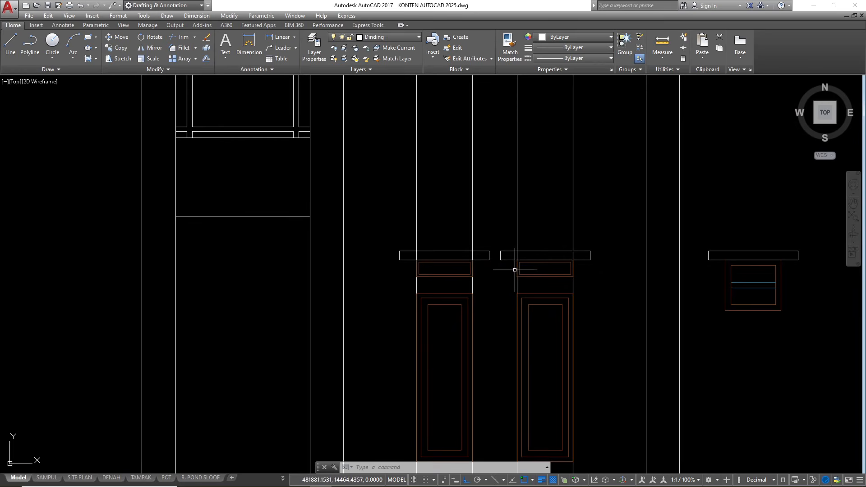
pyautogui.click(488, 258)
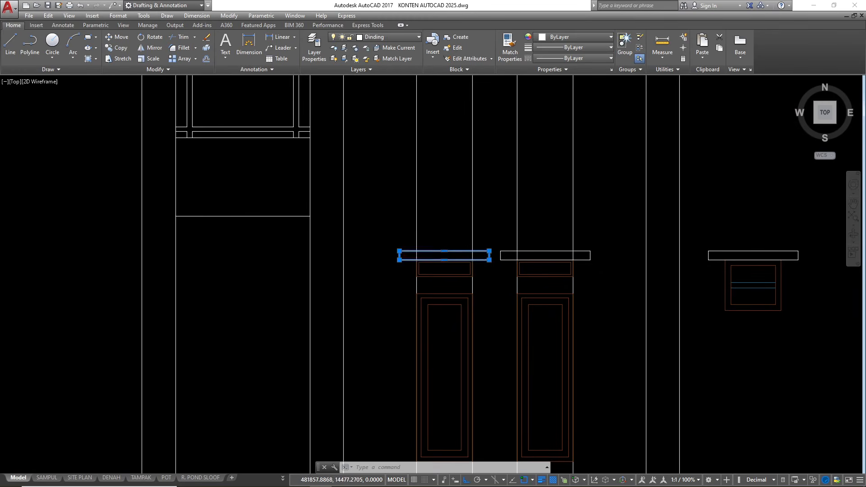
pyautogui.scroll(2, 489, 257)
pyautogui.click(489, 254)
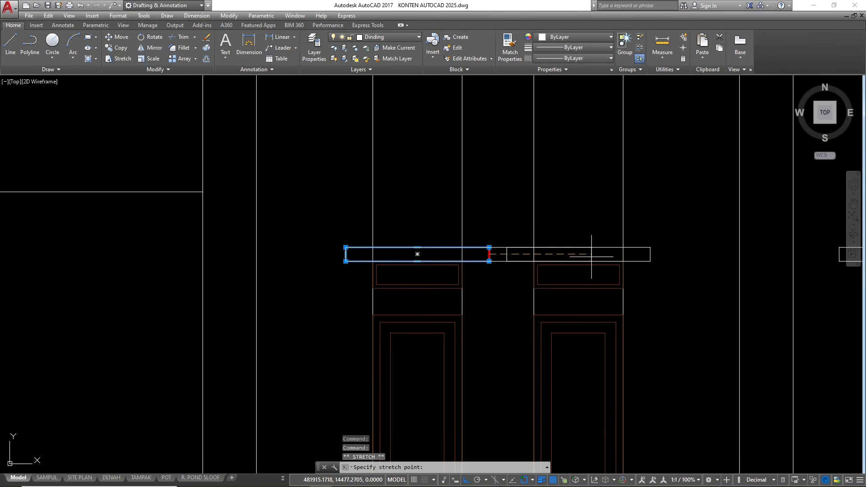
pyautogui.click(649, 254)
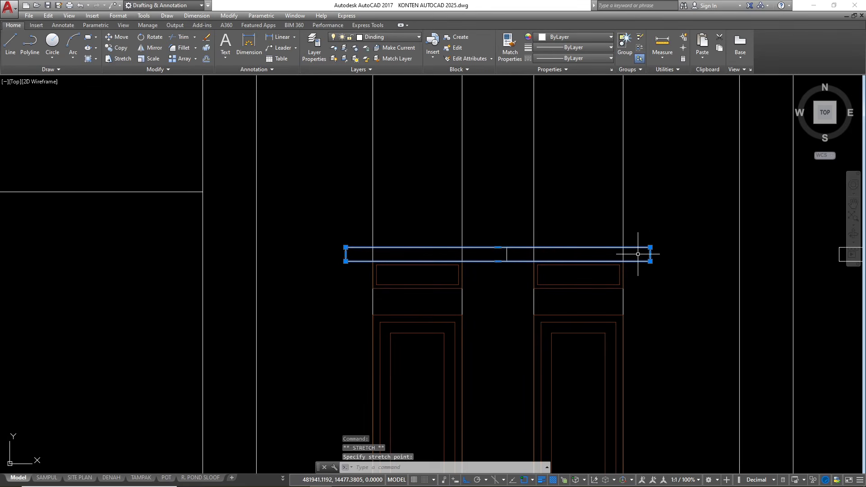
pyautogui.press('Escape')
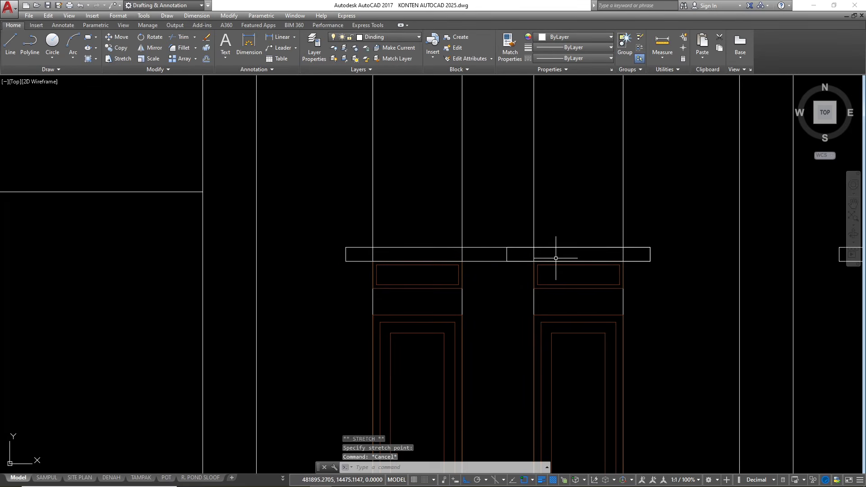
# - Erase the shorter canopy overlapped by the extended one above the two narrow ground-floor windows
pyautogui.click(514, 254)
pyautogui.click(496, 251)
pyautogui.write('e')
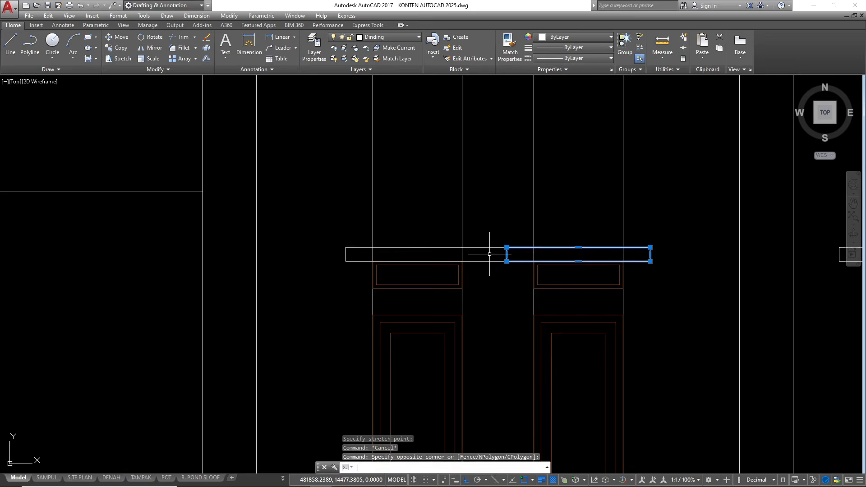
pyautogui.press('Return')
pyautogui.scroll(-5, 323, 237)
pyautogui.scroll(-7, 429, 199)
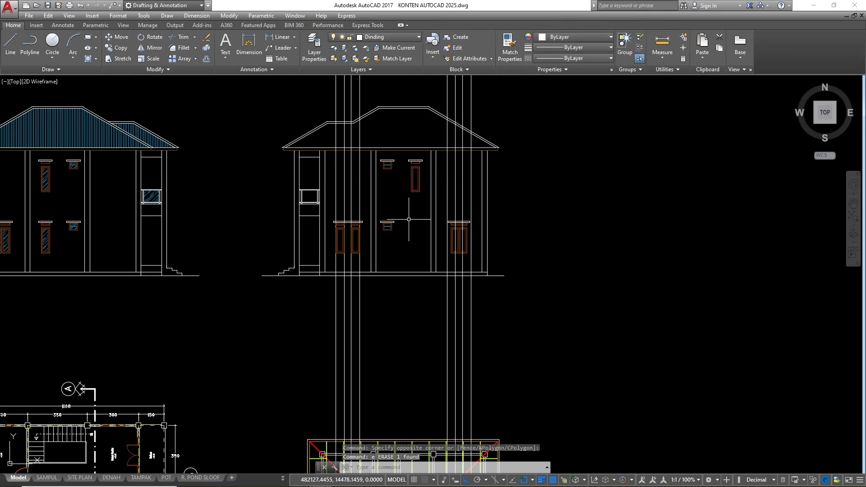
# - Erase the ground-floor double window with its canopy from the end bay of the mirrored elevation
pyautogui.scroll(6, 430, 205)
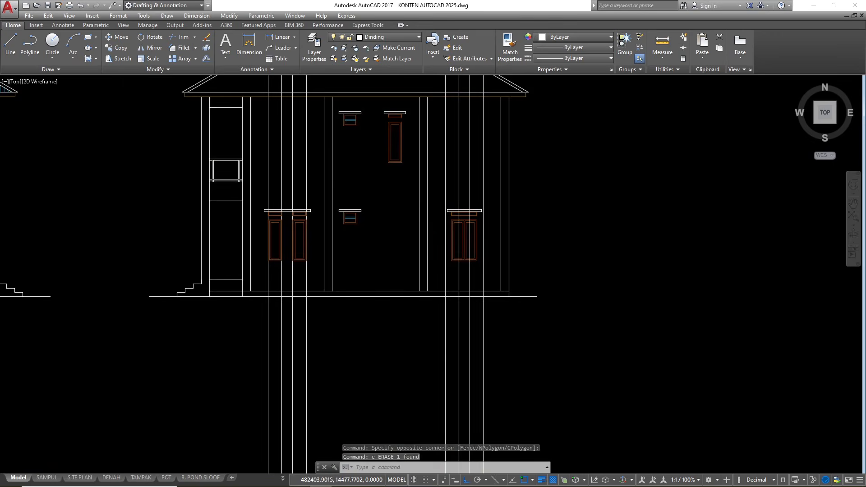
pyautogui.scroll(2, 434, 211)
pyautogui.click(439, 202)
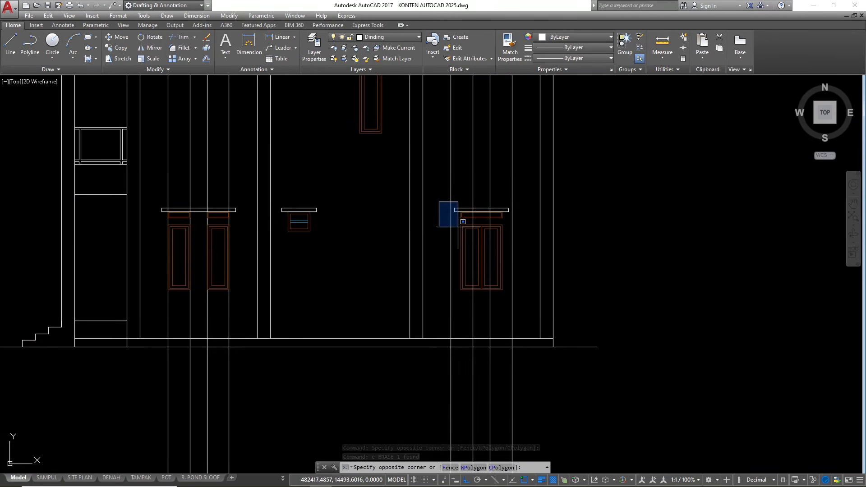
pyautogui.click(531, 311)
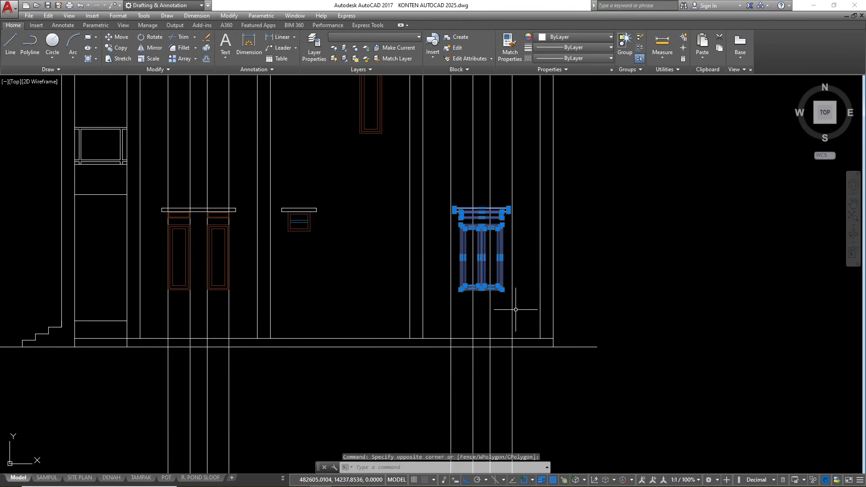
pyautogui.write('e')
pyautogui.press('Return')
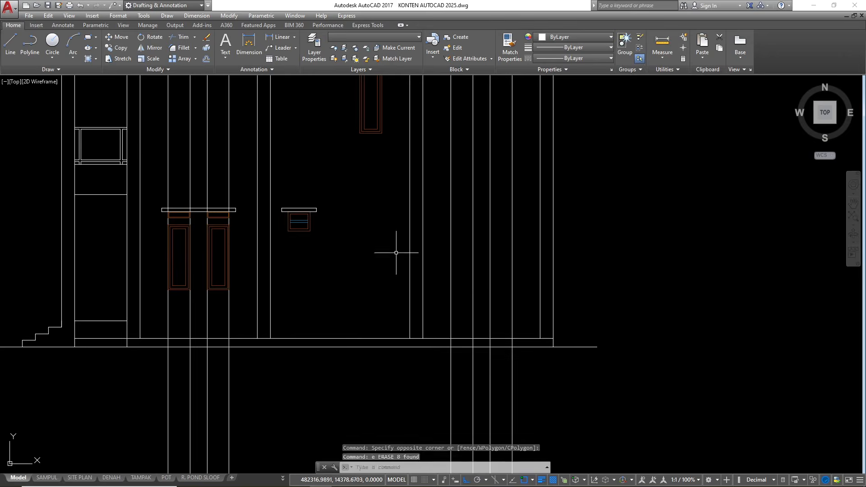
# - Copy the paired narrow ground-floor windows with their shared canopy horizontally onto the construction lines in the far end bay
pyautogui.scroll(-2, 383, 214)
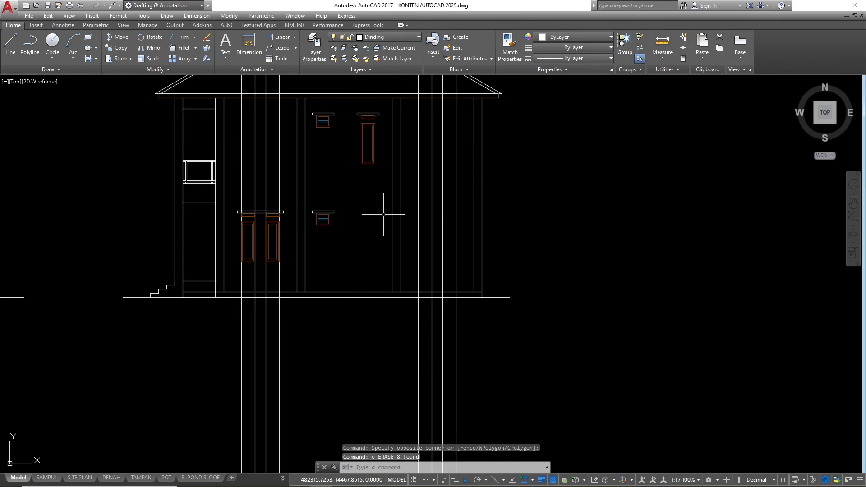
pyautogui.scroll(2, 250, 210)
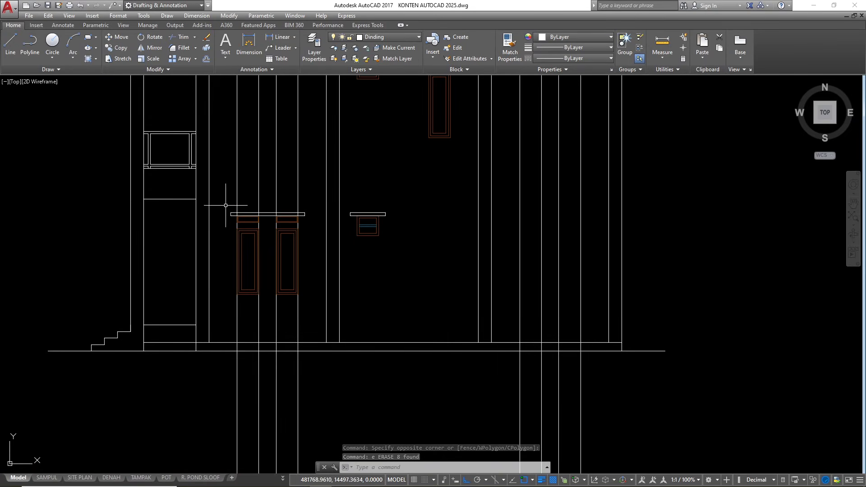
pyautogui.click(224, 205)
pyautogui.click(314, 318)
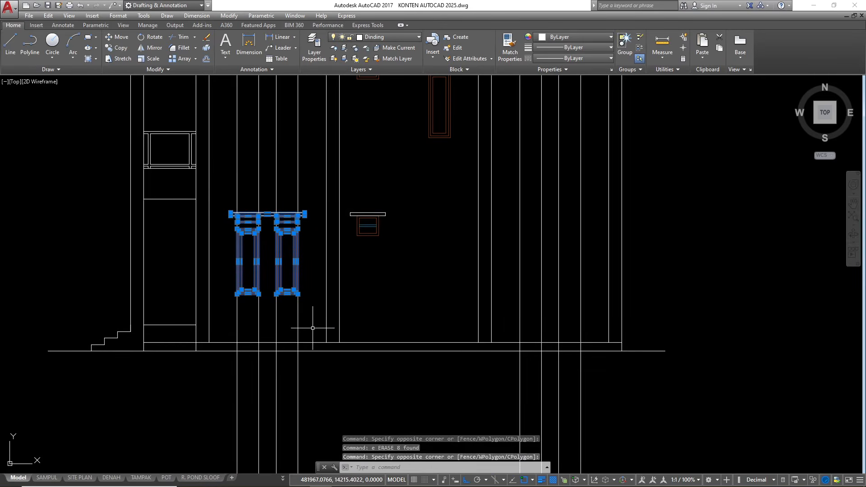
pyautogui.write('co')
pyautogui.press('Return')
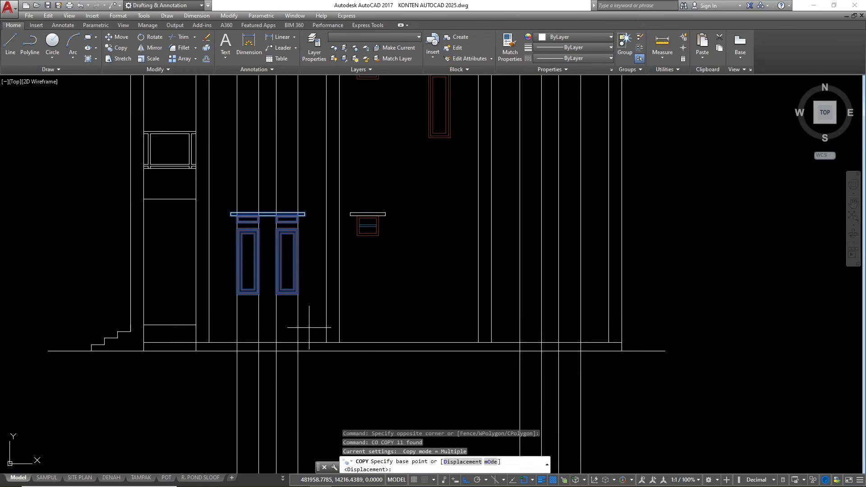
pyautogui.scroll(1, 309, 315)
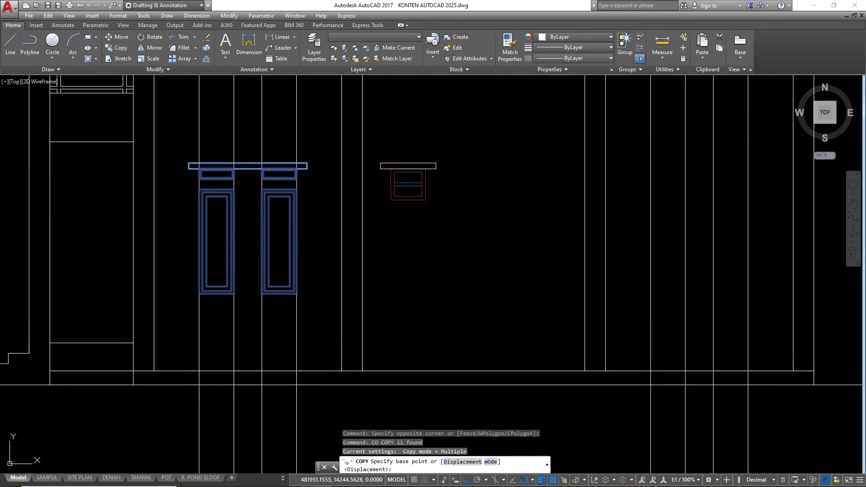
pyautogui.click(297, 294)
pyautogui.scroll(-3, 294, 293)
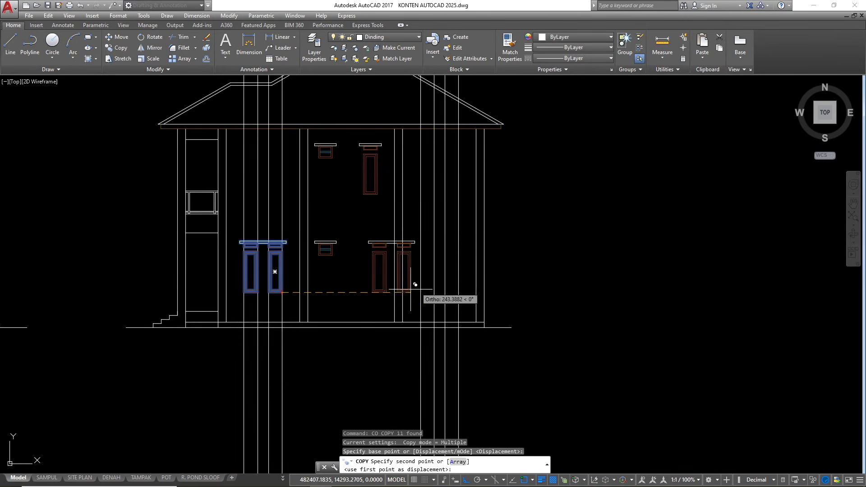
pyautogui.scroll(6, 400, 289)
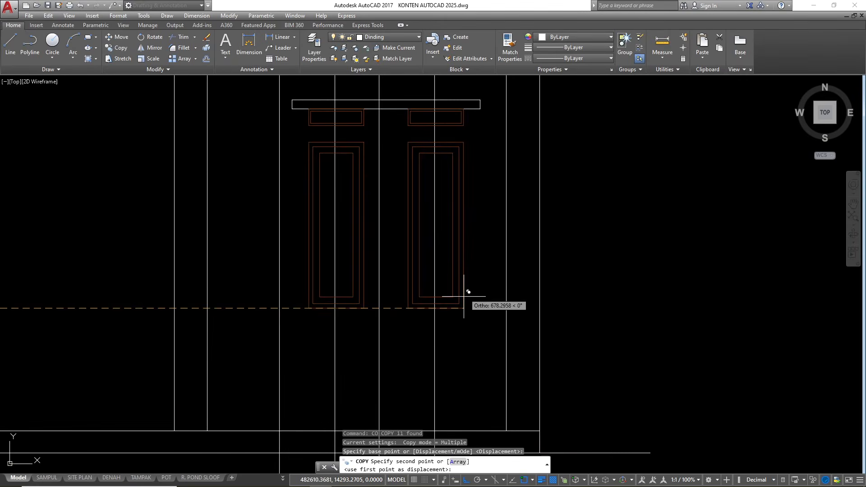
pyautogui.click(439, 303)
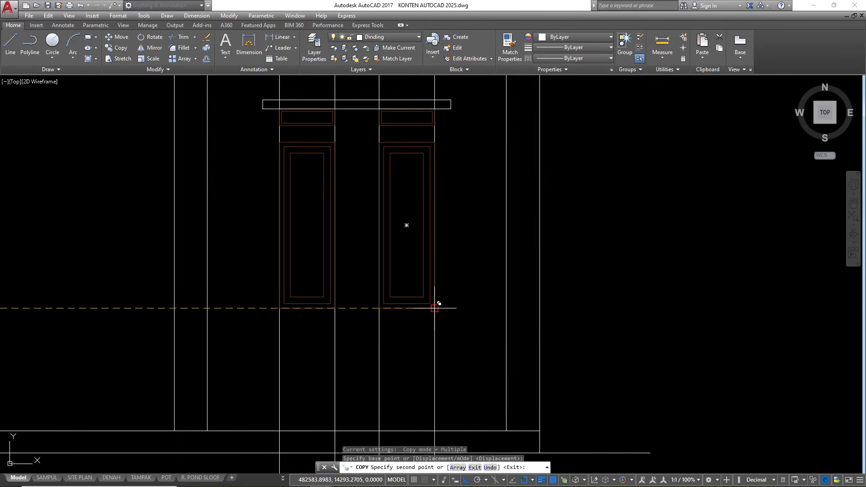
pyautogui.press('Escape')
# - Examine the rotated second-floor plan to compare its window positions with the vertical construction lines
pyautogui.scroll(-5, 496, 298)
pyautogui.scroll(2, 581, 291)
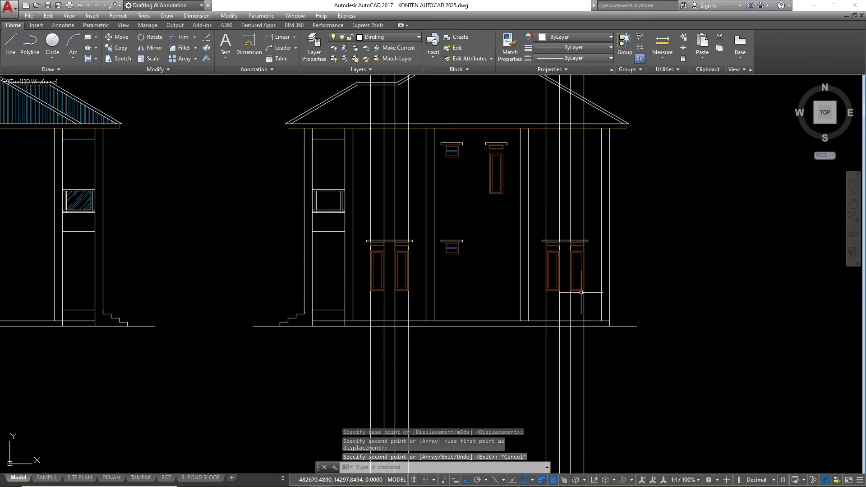
pyautogui.scroll(-6, 457, 178)
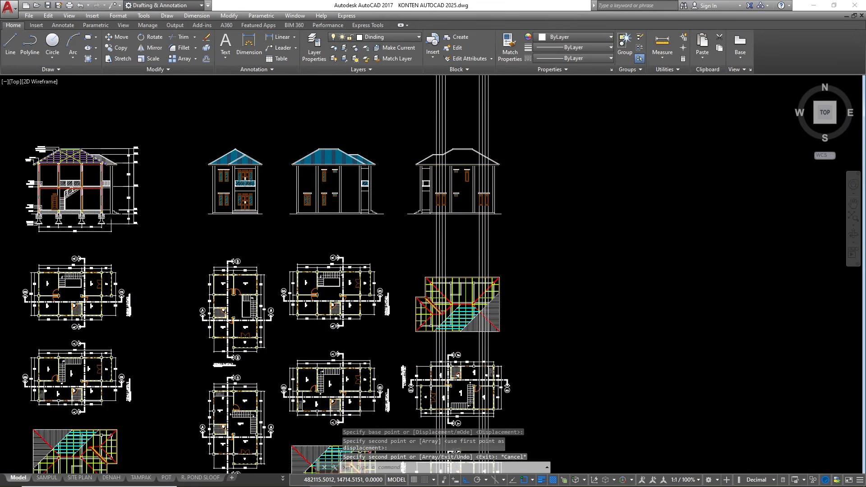
pyautogui.scroll(12, 458, 299)
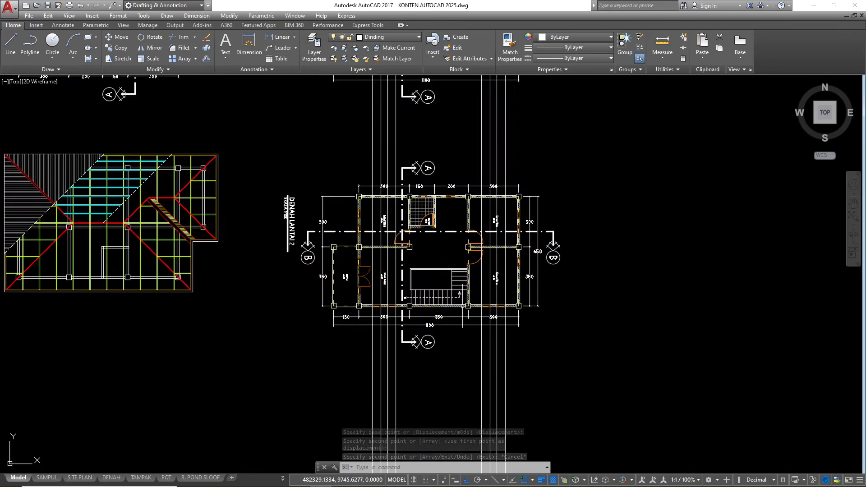
pyautogui.scroll(-2, 481, 307)
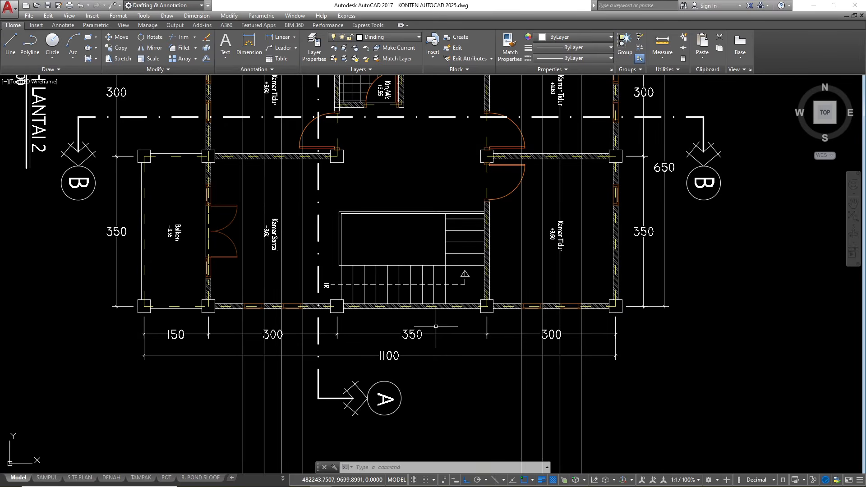
pyautogui.scroll(-10, 424, 354)
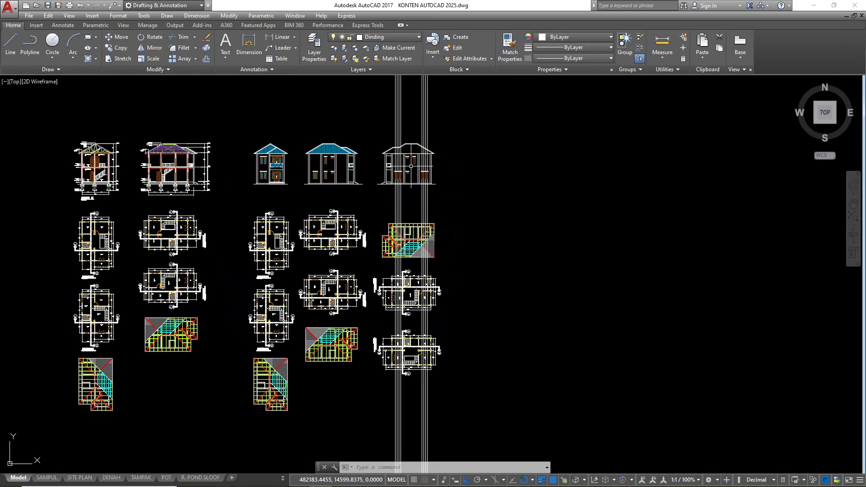
pyautogui.scroll(5, 410, 174)
pyautogui.scroll(4, 365, 176)
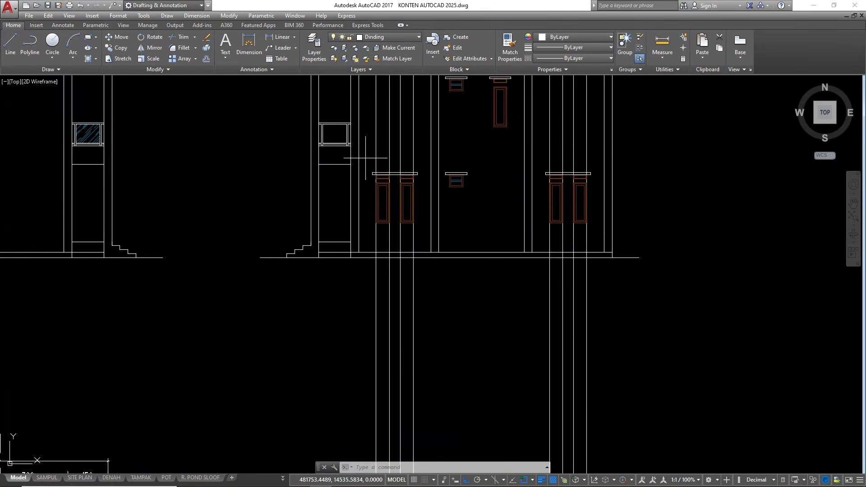
# - Copy both ground-floor window pairs with canopies vertically to the upper storey, from the terrace base line's corner to the balcony railing's bottom corner
pyautogui.click(365, 158)
pyautogui.click(421, 237)
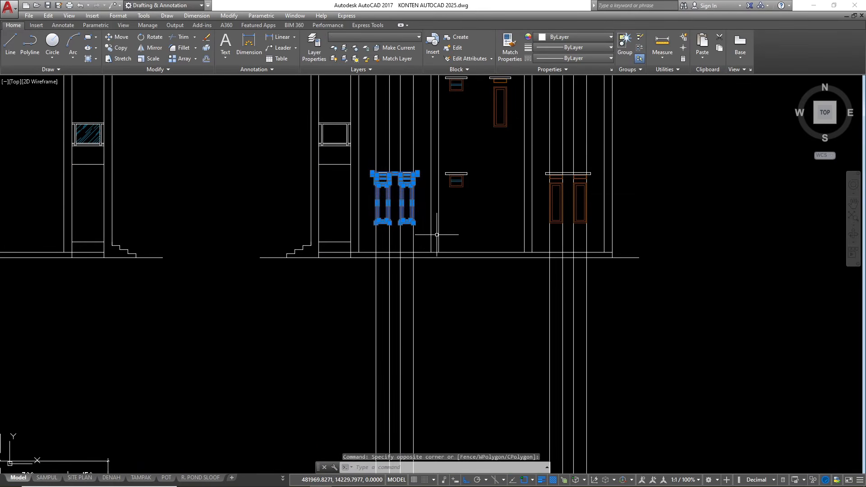
pyautogui.click(535, 163)
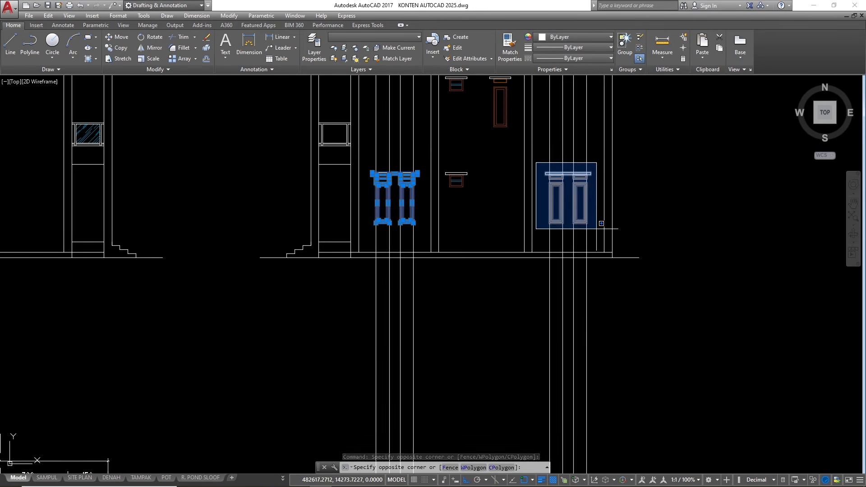
pyautogui.click(596, 229)
pyautogui.scroll(-2, 386, 273)
pyautogui.write('co')
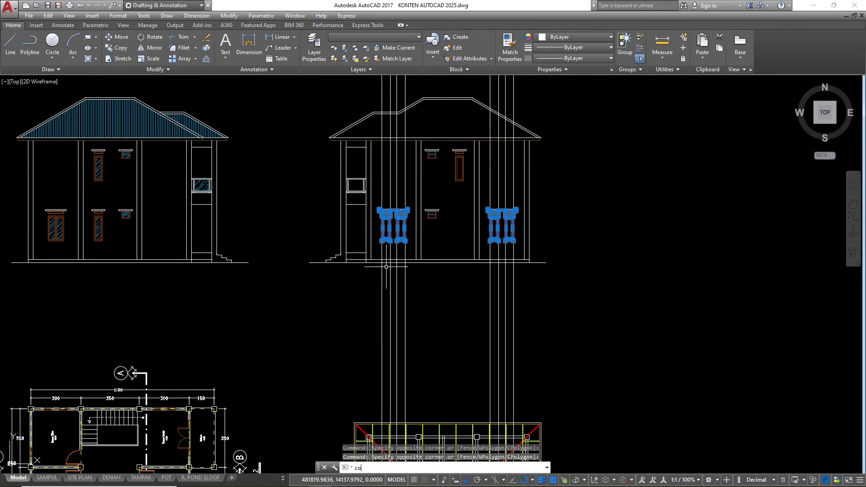
pyautogui.press('Return')
pyautogui.scroll(5, 386, 267)
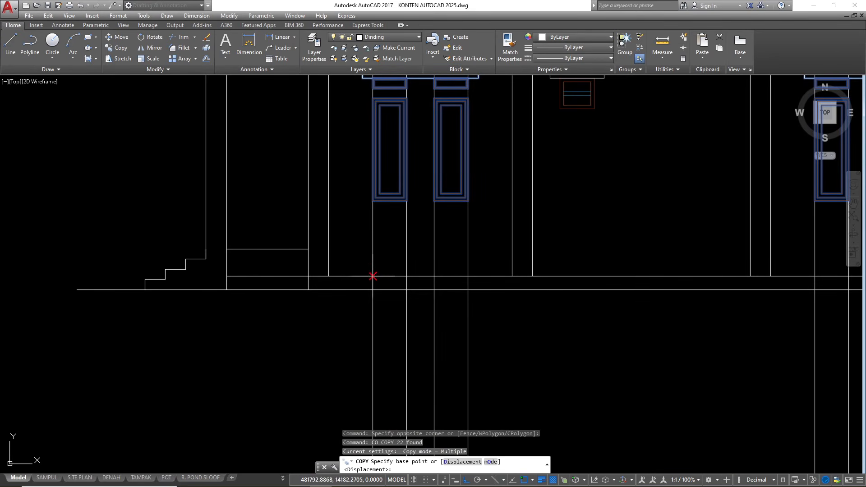
pyautogui.click(308, 248)
pyautogui.scroll(-5, 325, 246)
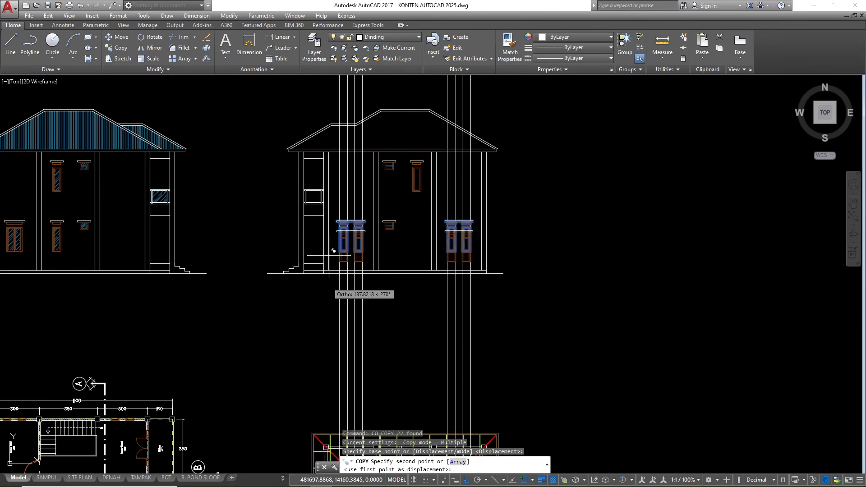
pyautogui.scroll(5, 332, 214)
pyautogui.scroll(3, 291, 156)
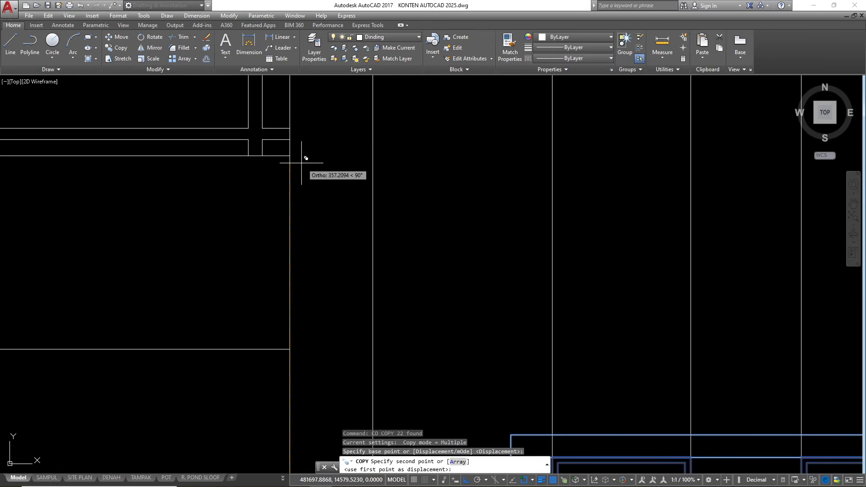
pyautogui.click(293, 155)
pyautogui.press('Escape')
pyautogui.scroll(-5, 452, 284)
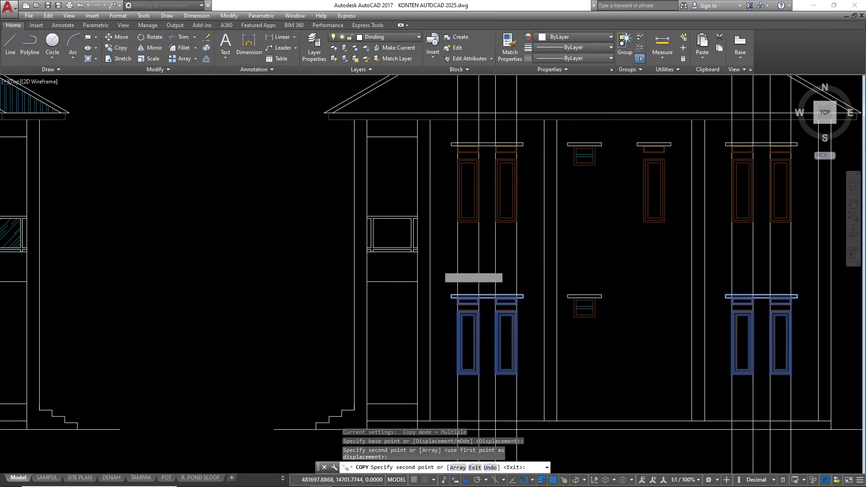
pyautogui.press('Escape')
pyautogui.press('Escape')
pyautogui.press('Escape')
pyautogui.scroll(-3, 392, 271)
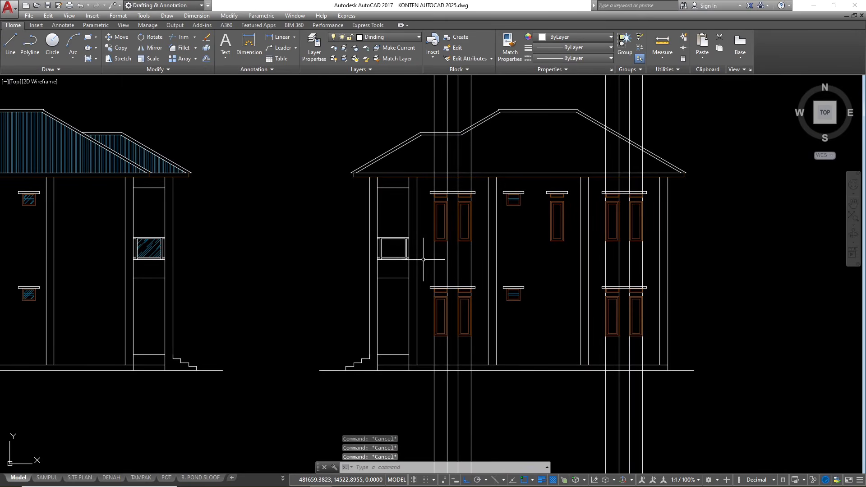
# - Draw a horizontal construction line through the top of the finished elevation's upper narrow window frame to check the copied windows' height
pyautogui.write('xl')
pyautogui.press('Return')
pyautogui.write('h')
pyautogui.press('Return')
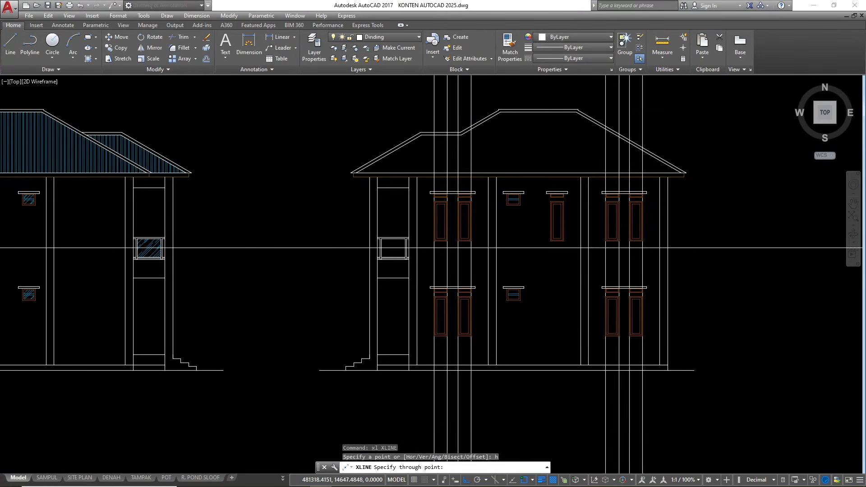
pyautogui.scroll(-2, 479, 257)
pyautogui.scroll(8, 163, 216)
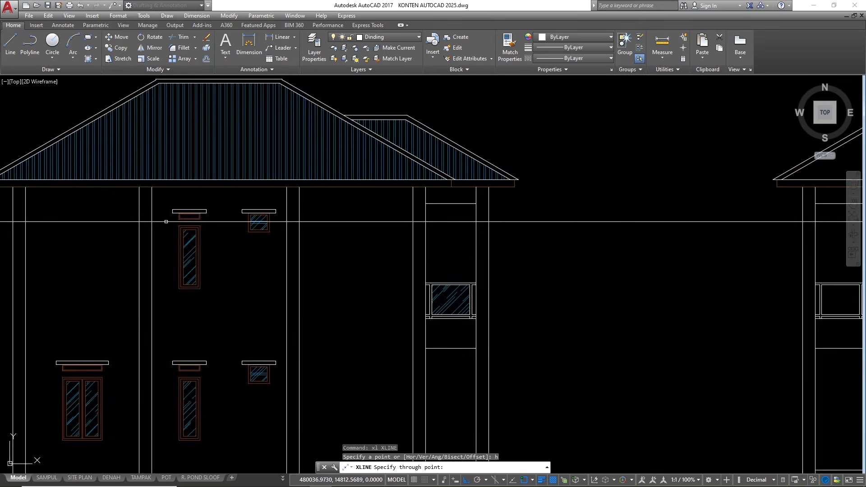
pyautogui.click(183, 216)
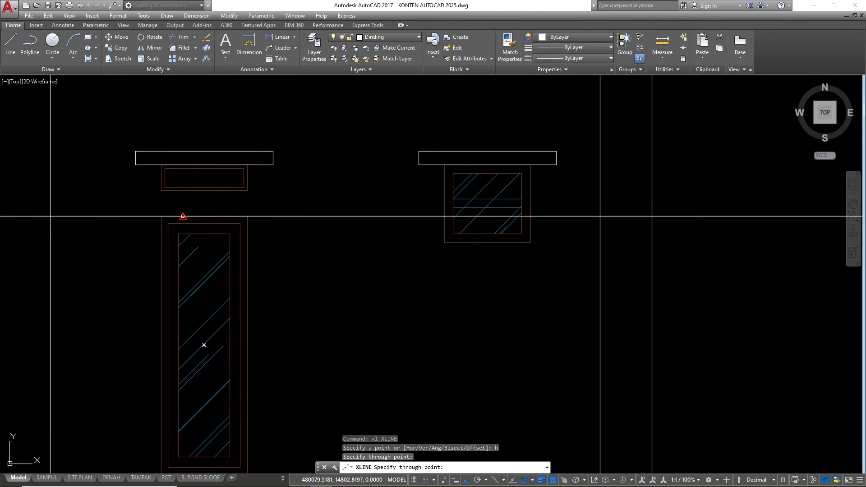
pyautogui.scroll(-4, 132, 225)
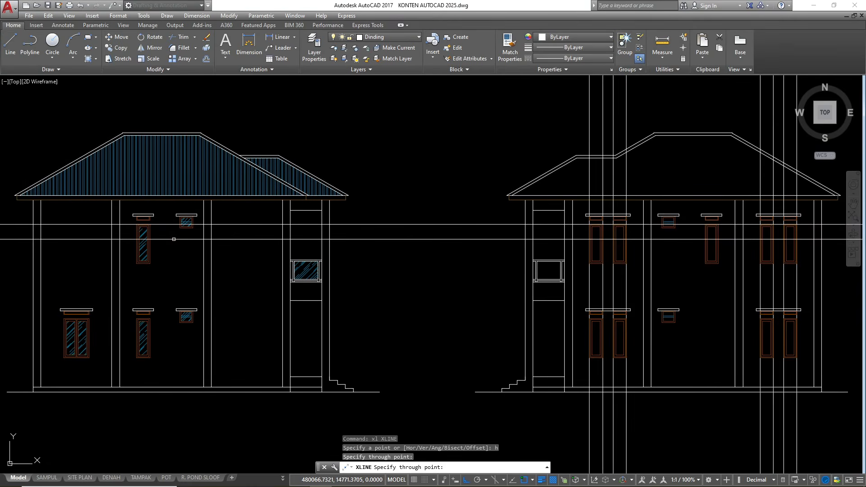
pyautogui.scroll(8, 631, 225)
pyautogui.press('Escape')
pyautogui.scroll(-5, 480, 214)
pyautogui.scroll(-2, 465, 223)
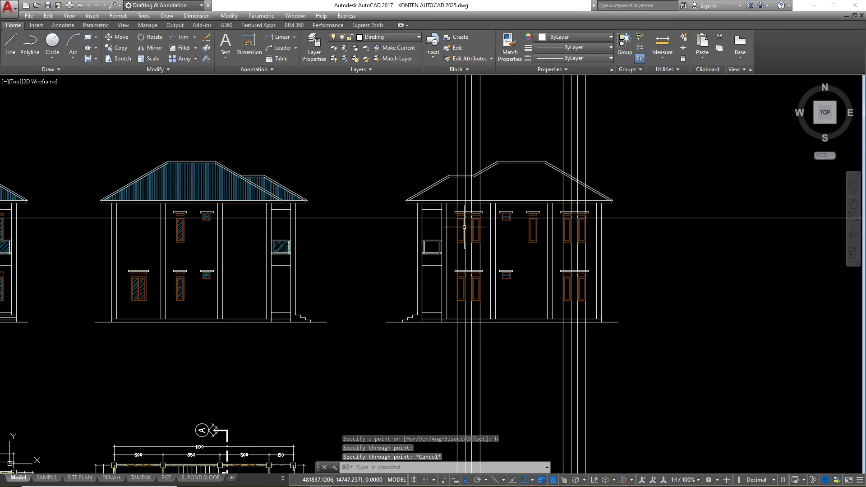
# - Erase the horizontal construction line crossing both elevations
pyautogui.moveTo(397, 227); pyautogui.dragTo(374, 188)
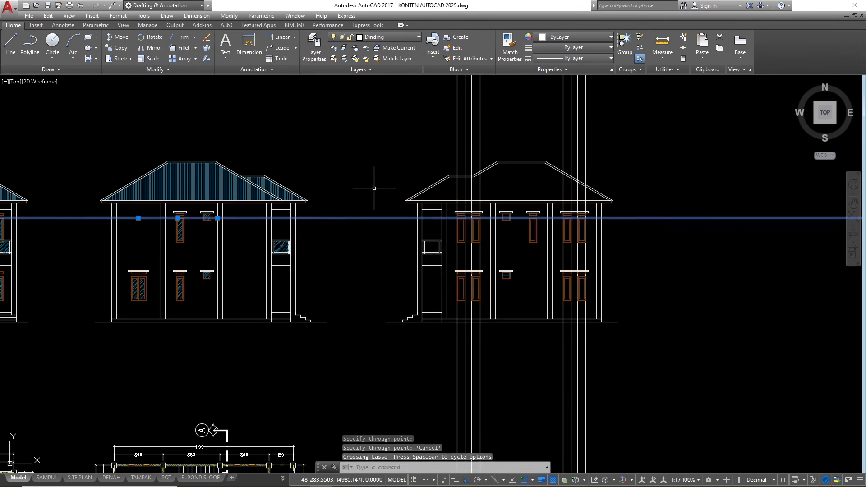
pyautogui.write('e')
pyautogui.press('Return')
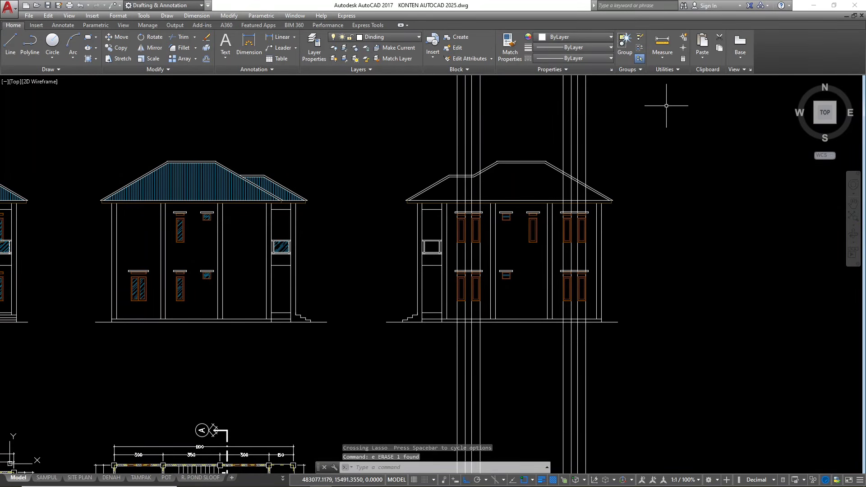
# - Erase all vertical construction lines running through the new elevation and its floor plans
pyautogui.click(658, 106)
pyautogui.click(395, 126)
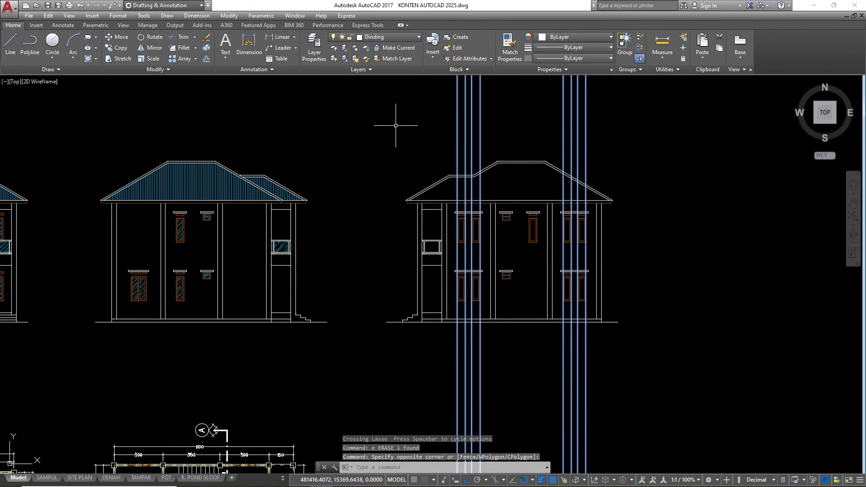
pyautogui.press('Return')
pyautogui.scroll(4, 541, 291)
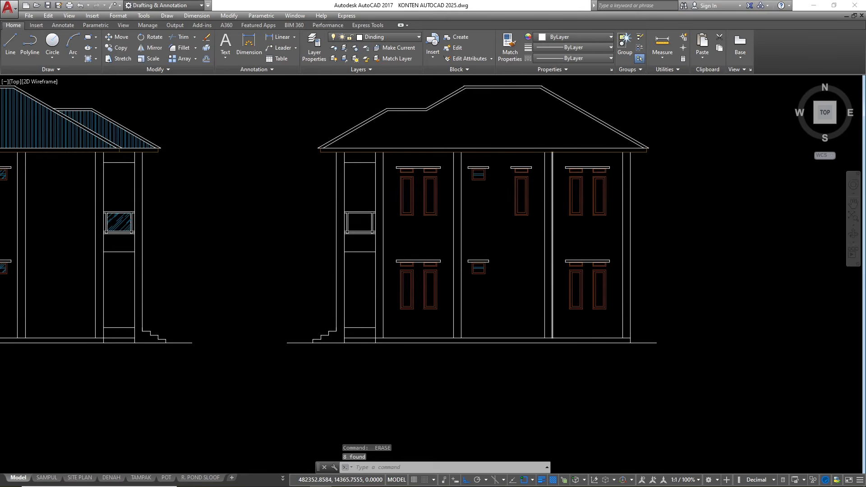
# - Erase the small windows and the single narrow window with their canopies from the middle bay of the new elevation
pyautogui.scroll(-5, 539, 294)
pyautogui.click(531, 295)
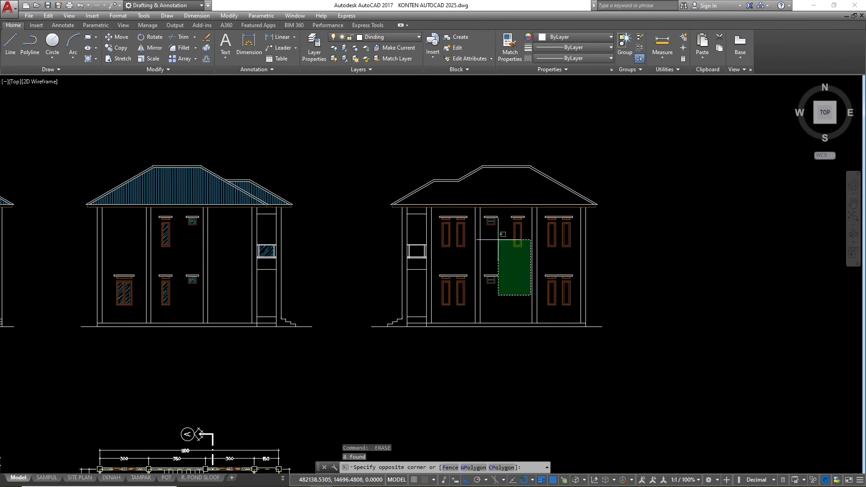
pyautogui.click(485, 203)
pyautogui.write('e')
pyautogui.press('Return')
pyautogui.scroll(-4, 449, 175)
pyautogui.scroll(-6, 448, 151)
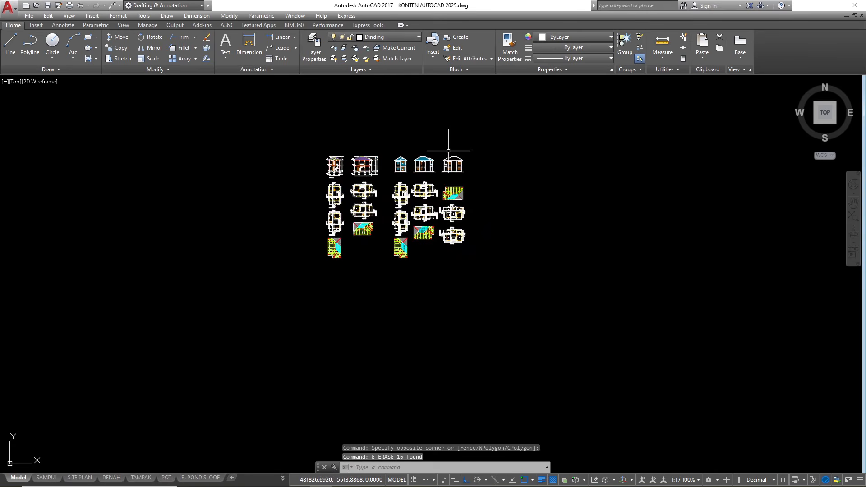
pyautogui.scroll(12, 452, 213)
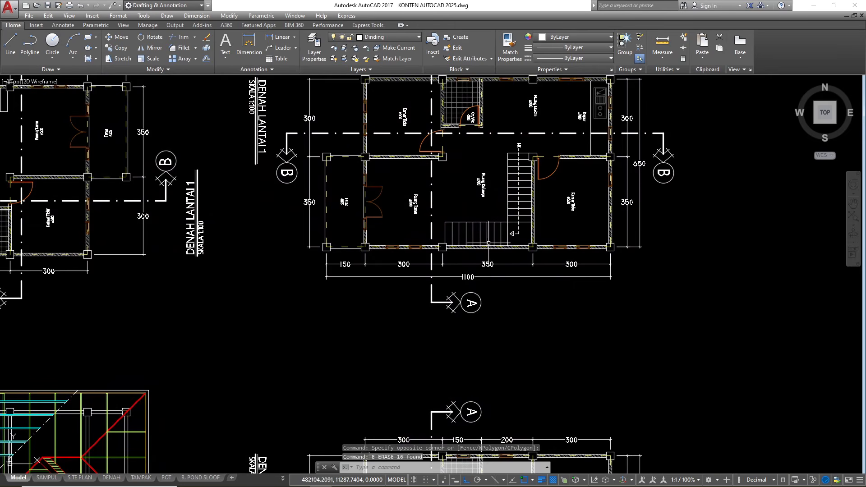
pyautogui.scroll(-4, 424, 185)
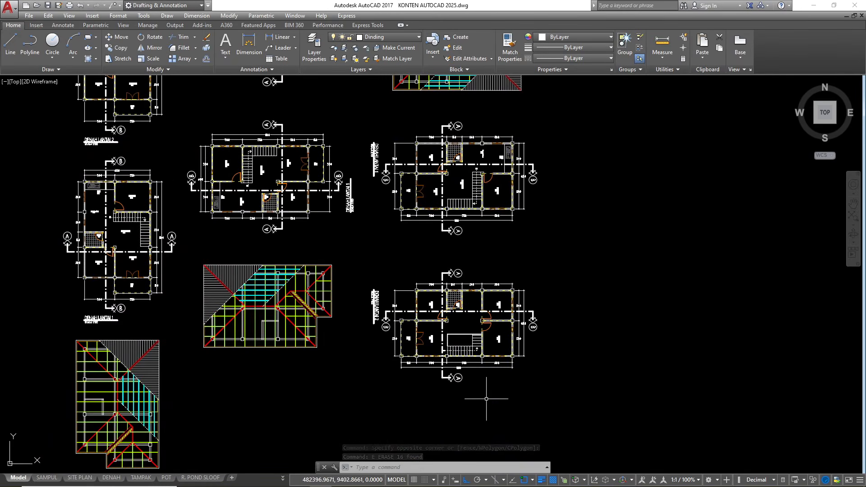
# - Make Arsiran Atap the current layer for hatching the new side elevation
pyautogui.scroll(8, 463, 366)
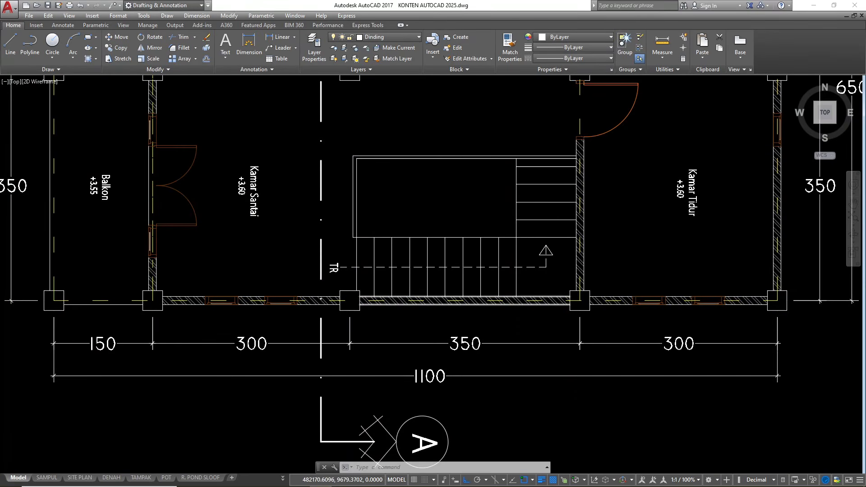
pyautogui.scroll(-8, 451, 382)
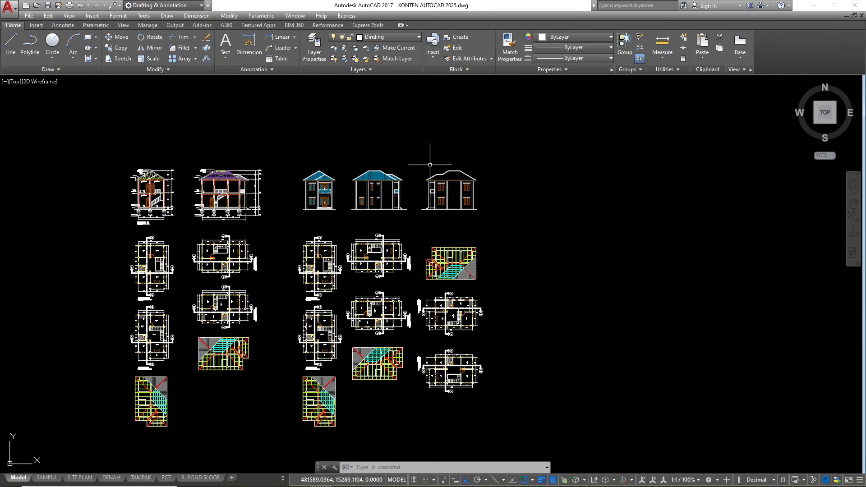
pyautogui.scroll(4, 441, 171)
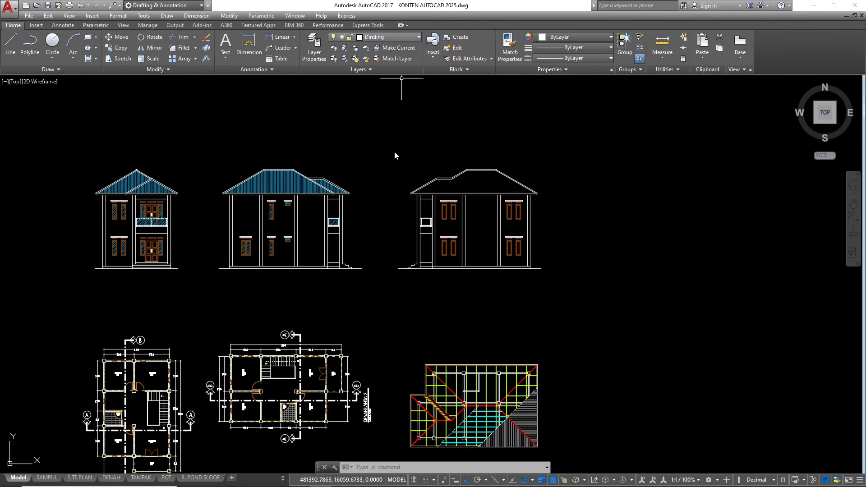
pyautogui.scroll(9, 387, 135)
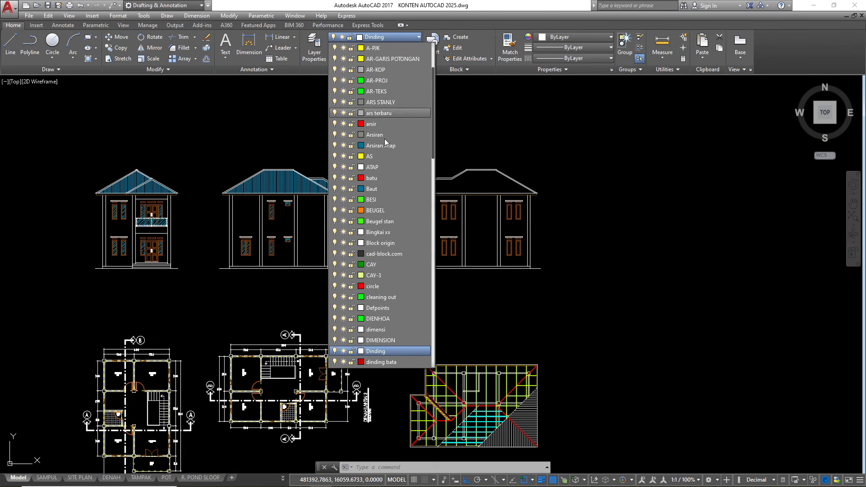
pyautogui.click(385, 145)
# - Hatch the balcony railing panel and the four window panes in the bay beside it with AR-RROOF at 45 degrees, scale 1
pyautogui.scroll(4, 475, 180)
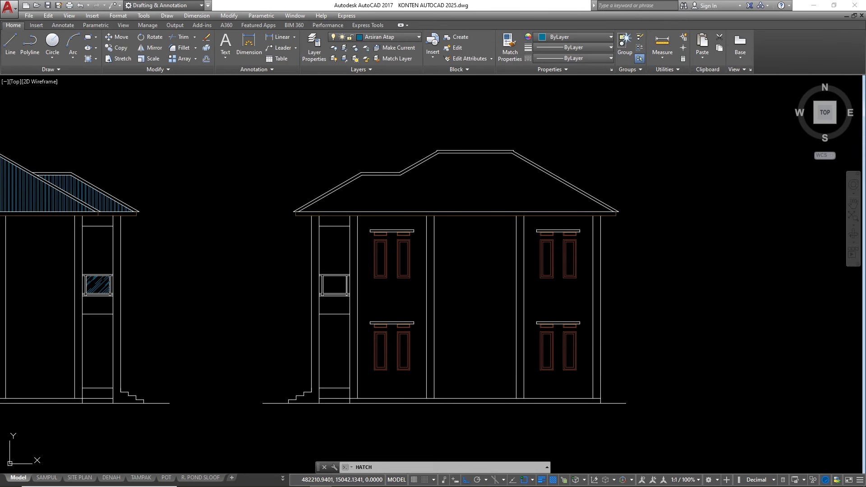
pyautogui.press('Return')
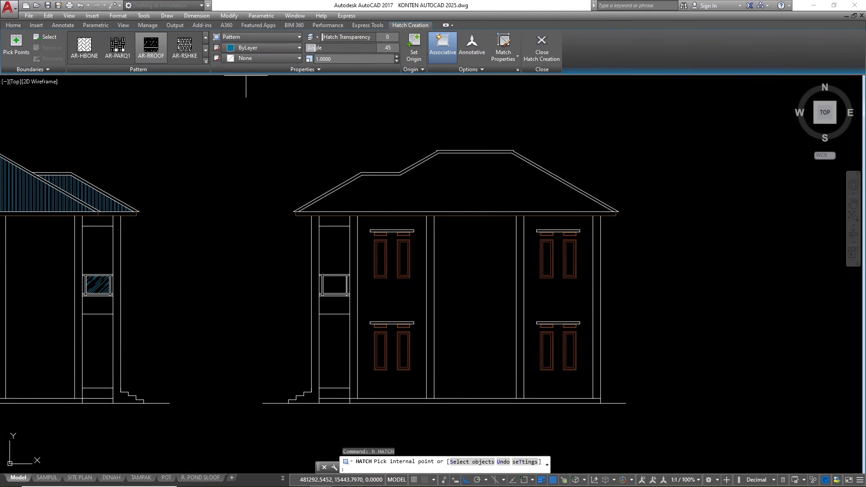
pyautogui.scroll(2, 401, 277)
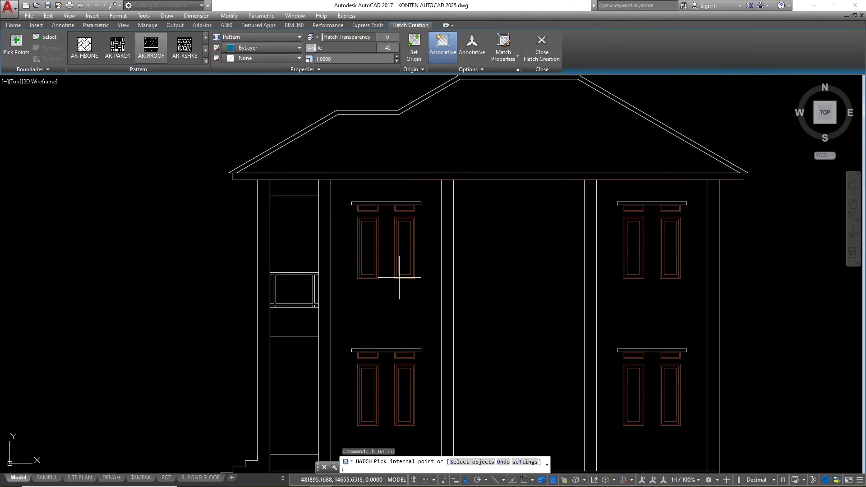
pyautogui.click(371, 241)
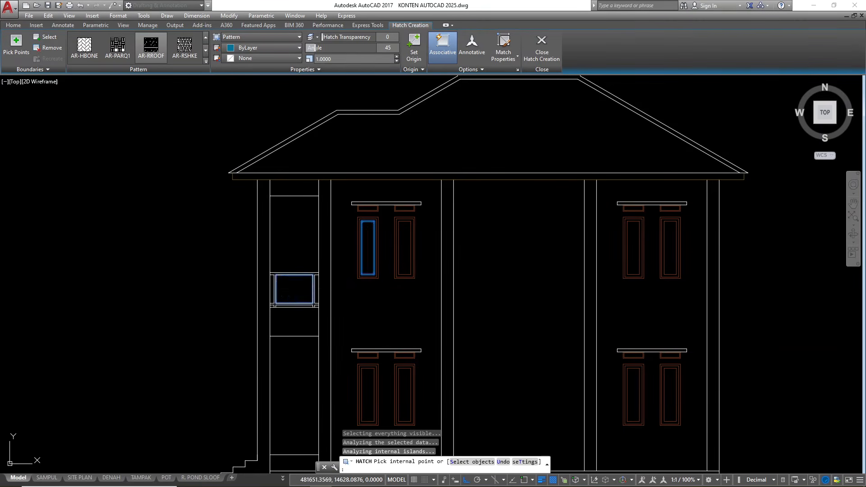
pyautogui.click(370, 401)
pyautogui.click(402, 389)
pyautogui.click(403, 249)
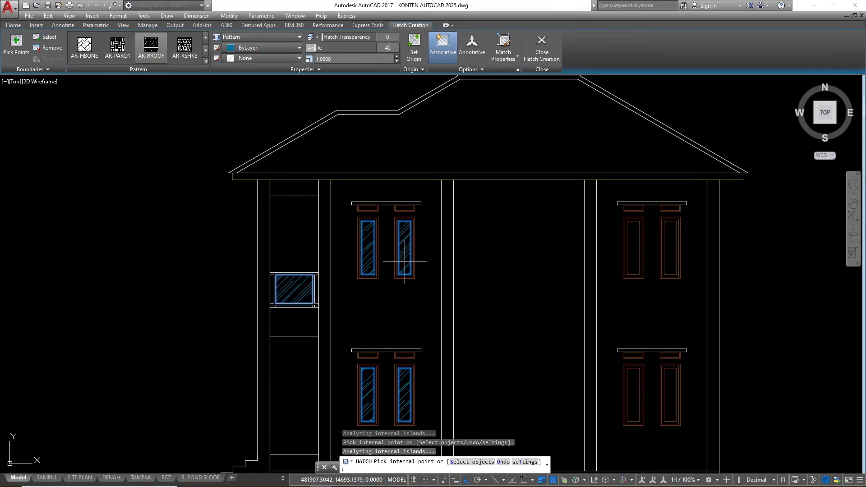
# - Hatch the four window panes of the outer bay farthest from the balcony, on both storeys, with the same AR-RROOF pattern
pyautogui.click(632, 246)
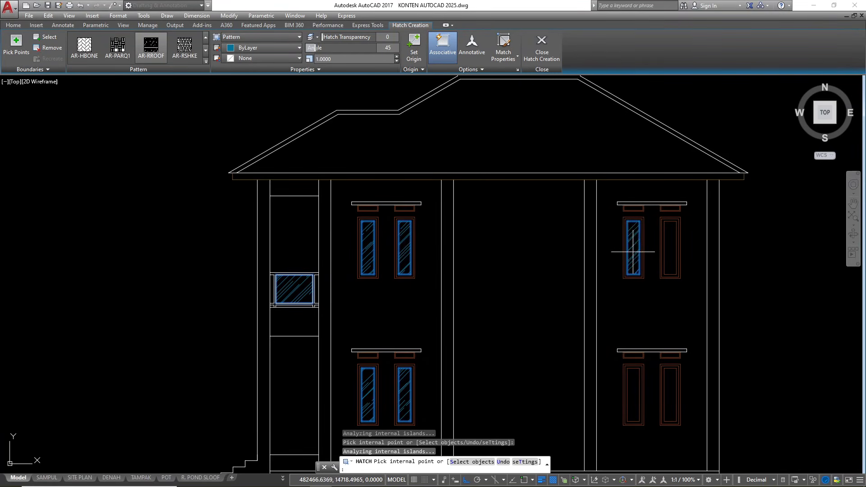
pyautogui.click(672, 256)
pyautogui.click(671, 392)
pyautogui.click(633, 384)
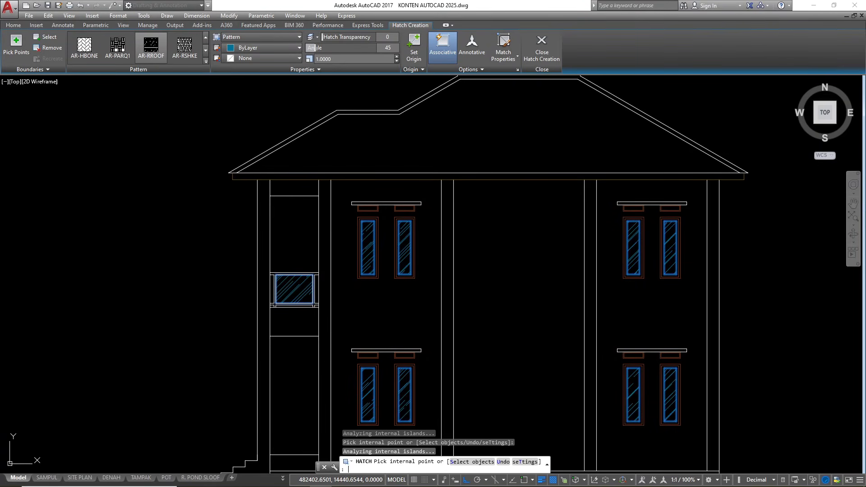
pyautogui.press('Return')
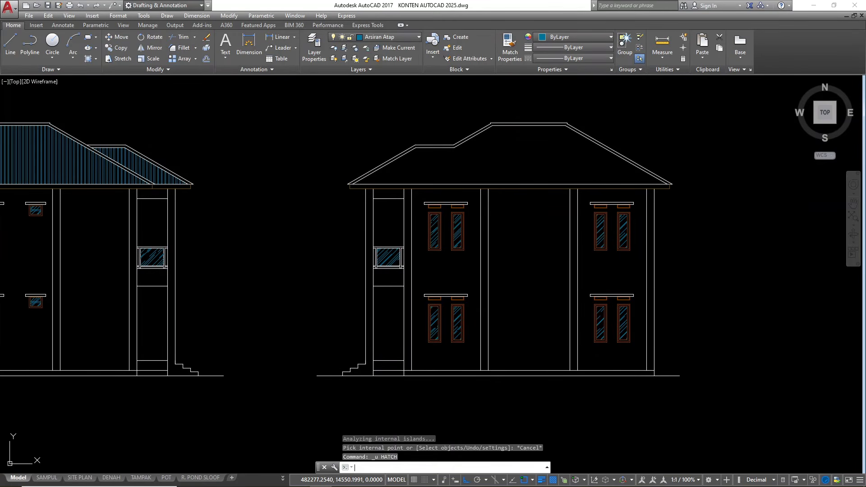
# - Hatch the new elevation's roof area with the ANSI32 pattern at a 45-degree angle and scale 1.5
pyautogui.write('h')
pyautogui.press('Return')
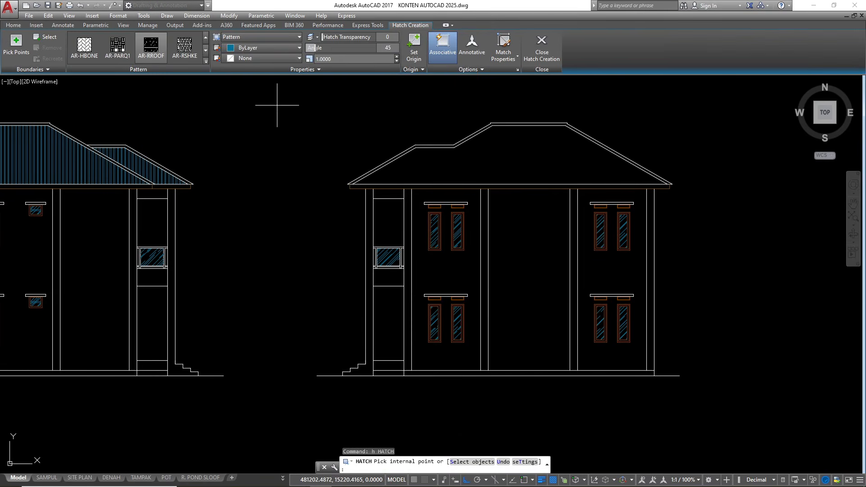
pyautogui.click(205, 60)
pyautogui.scroll(4, 188, 56)
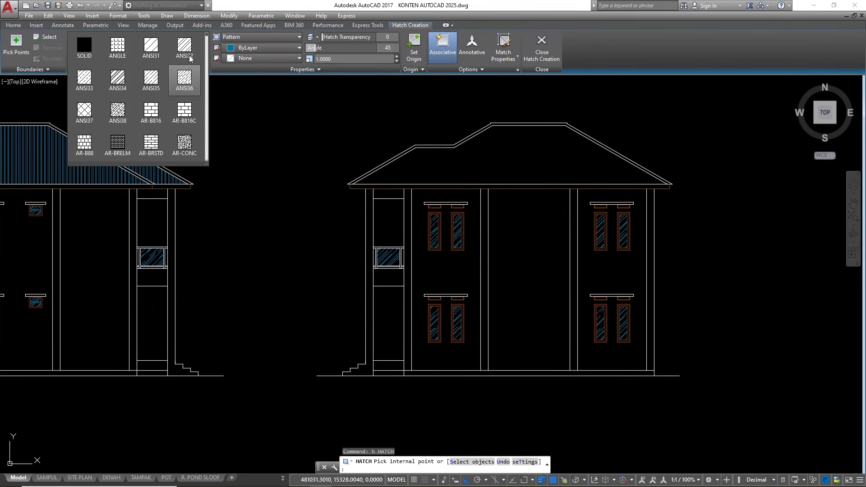
pyautogui.click(190, 52)
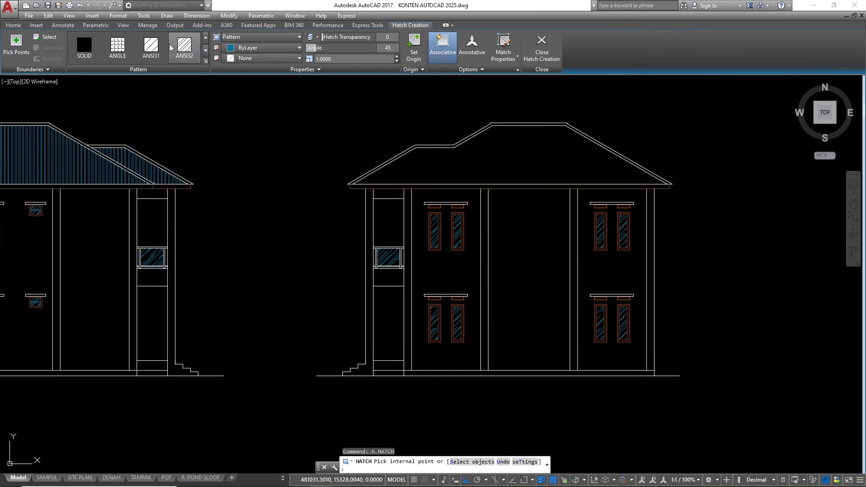
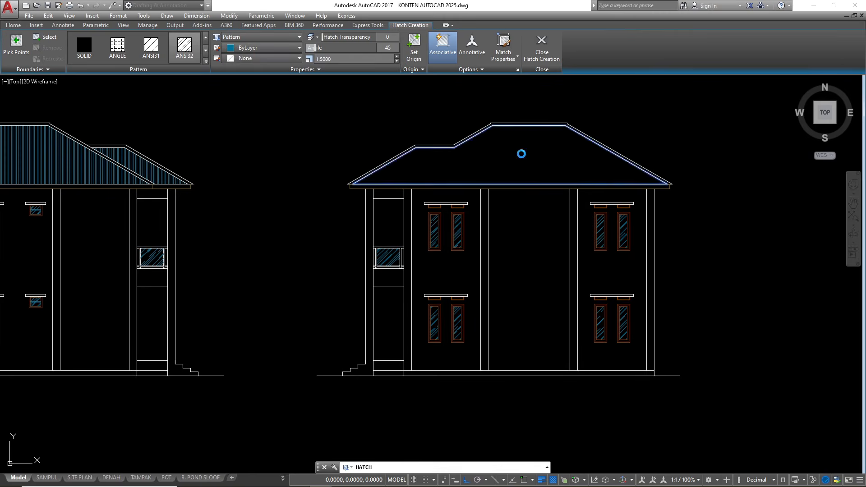
pyautogui.click(521, 152)
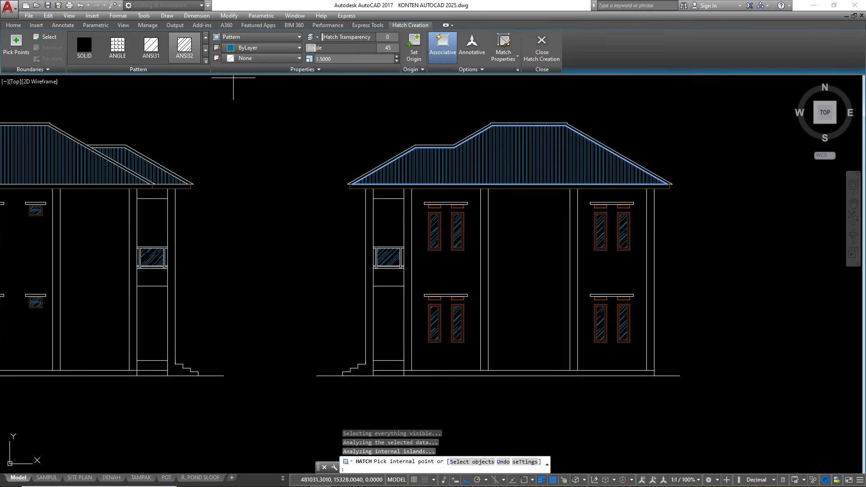
pyautogui.scroll(-3, 568, 246)
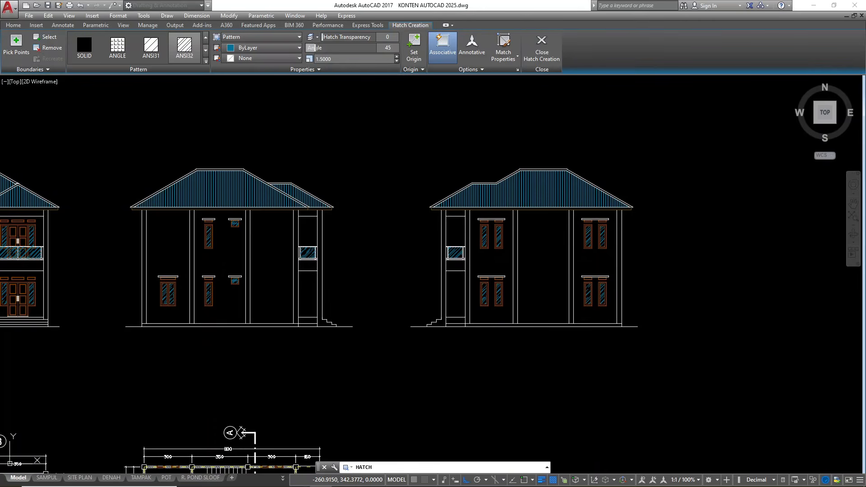
pyautogui.press('Return')
# - Copy the roof plan and two floor plans below the new elevation horizontally into the empty area east of the drawings
pyautogui.scroll(-4, 566, 245)
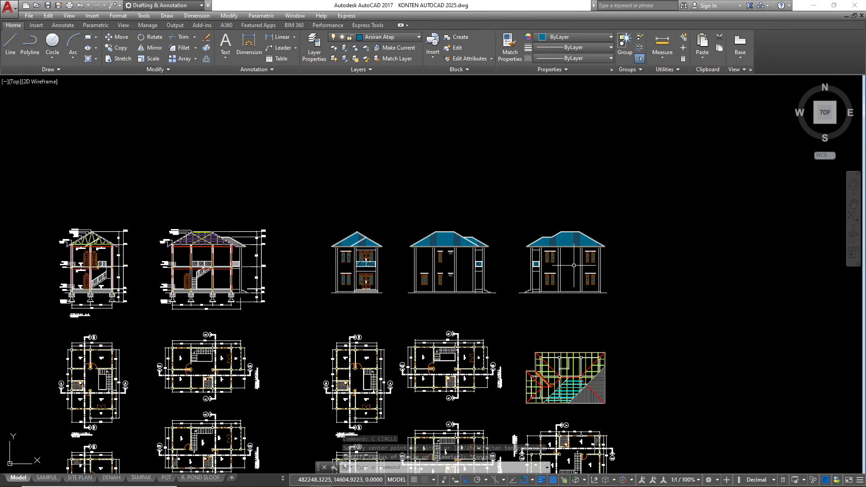
pyautogui.scroll(-3, 558, 246)
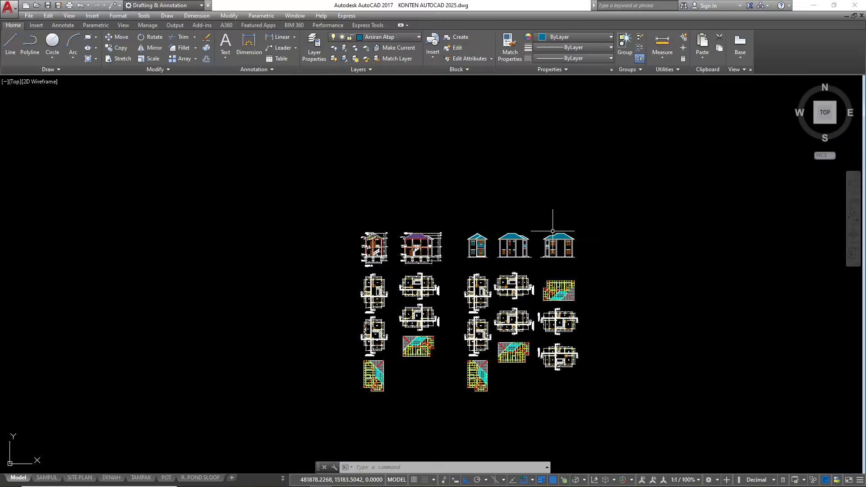
pyautogui.scroll(5, 595, 365)
pyautogui.click(595, 385)
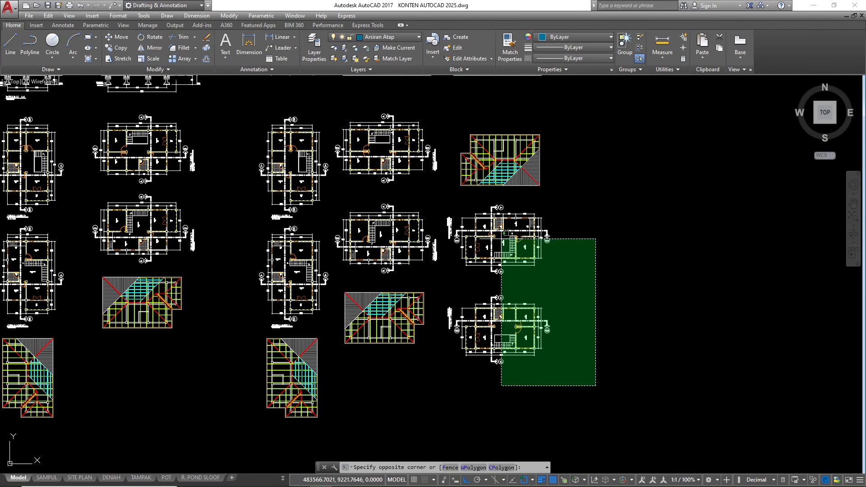
pyautogui.click(442, 116)
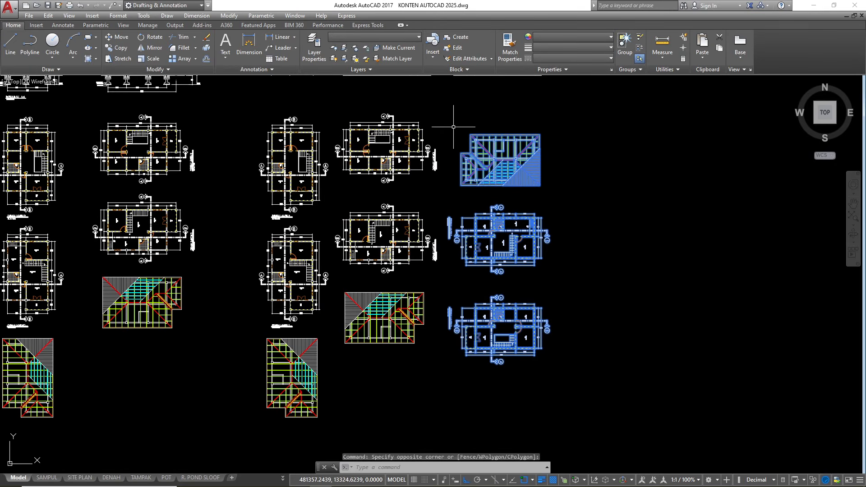
pyautogui.write('co')
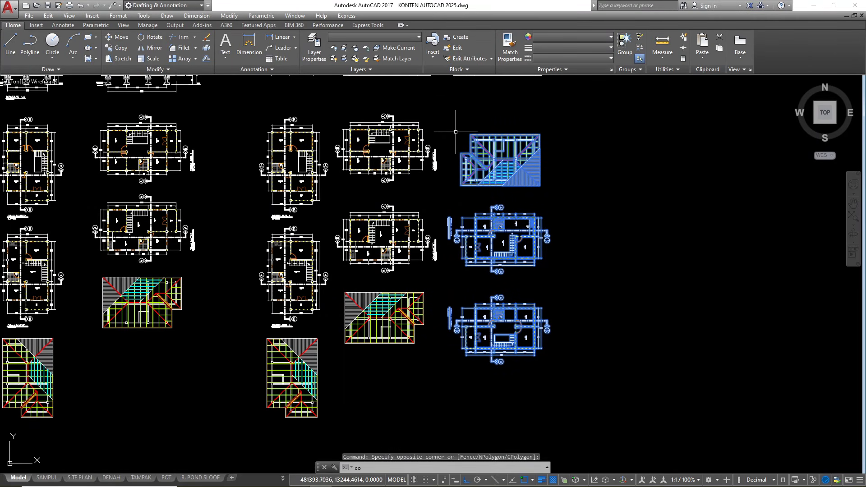
pyautogui.press('Return')
pyautogui.click(455, 132)
pyautogui.scroll(-3, 449, 191)
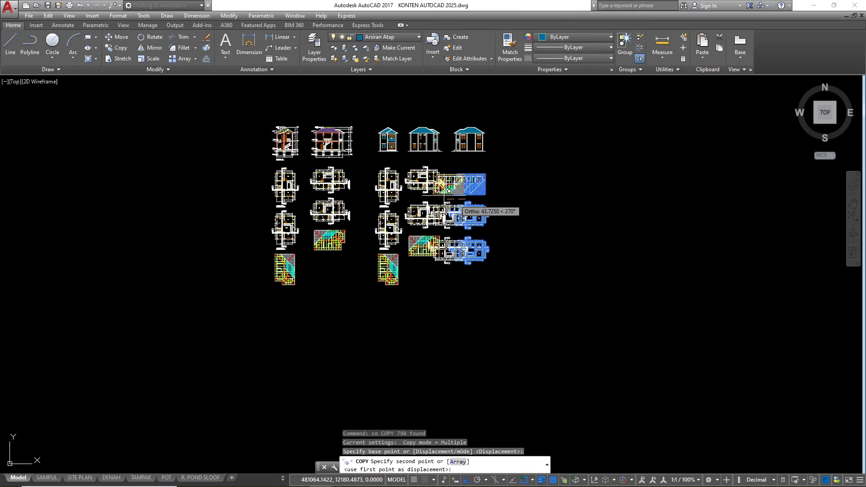
pyautogui.click(602, 191)
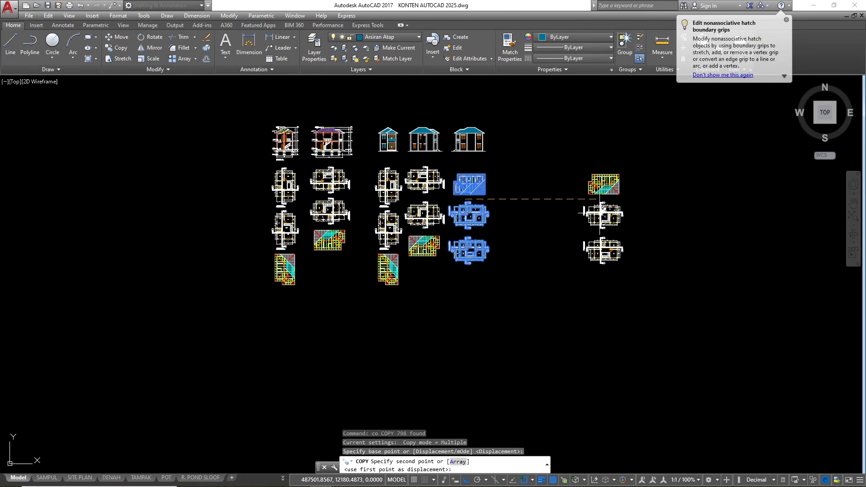
pyautogui.press('Escape')
# - Rotate the copied roof plan and floor plans 90 degrees clockwise
pyautogui.click(571, 150)
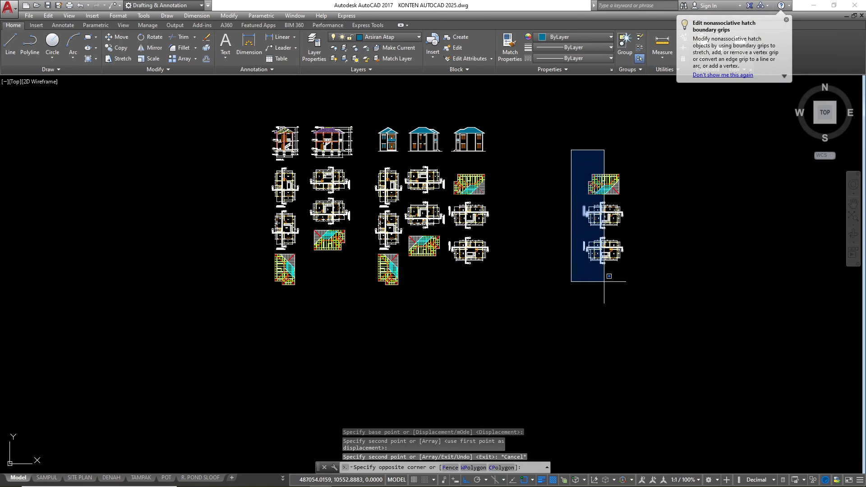
pyautogui.click(644, 328)
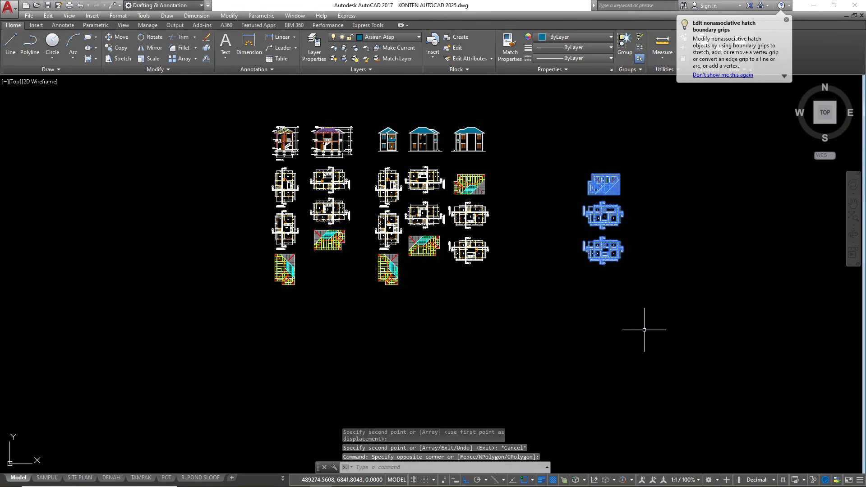
pyautogui.write('ro')
pyautogui.press('Return')
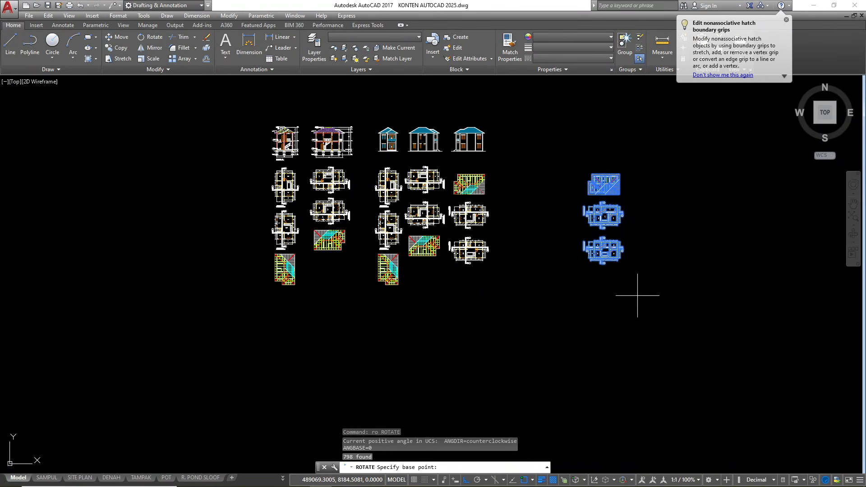
pyautogui.click(632, 241)
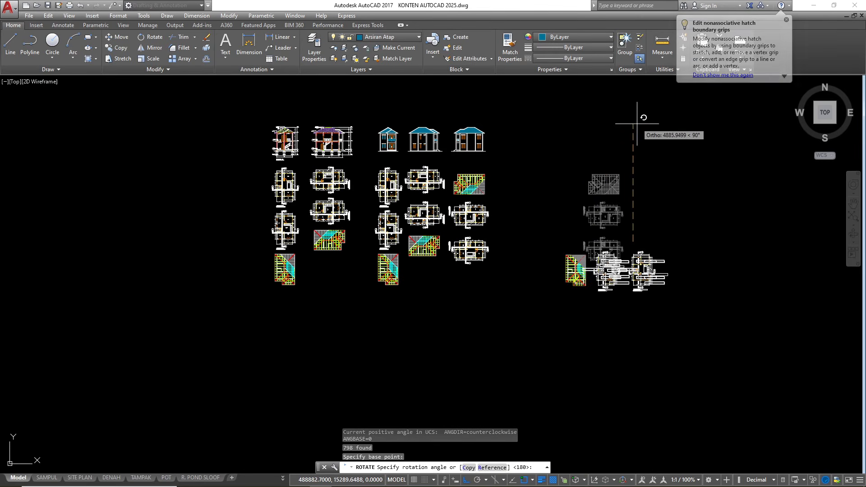
pyautogui.click(635, 404)
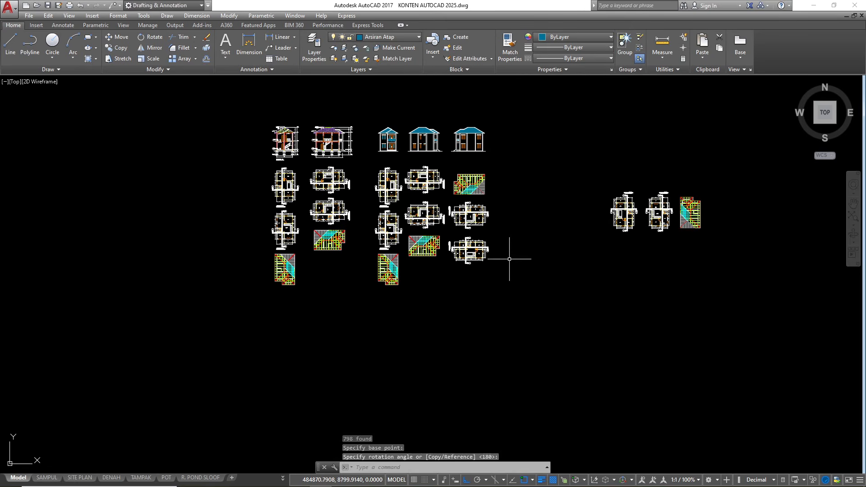
# - Draw a vertical construction line just east of the new side elevation and its plans
pyautogui.write('xl')
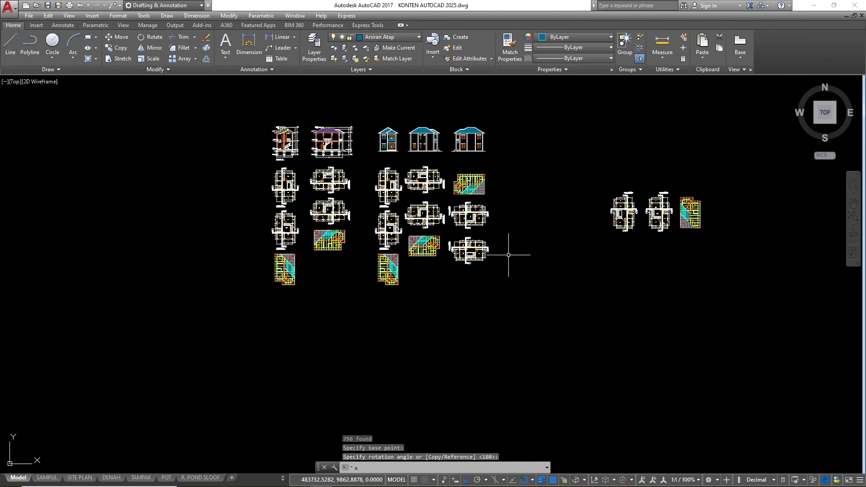
pyautogui.press('Return')
pyautogui.write('v')
pyautogui.press('Return')
pyautogui.scroll(6, 507, 259)
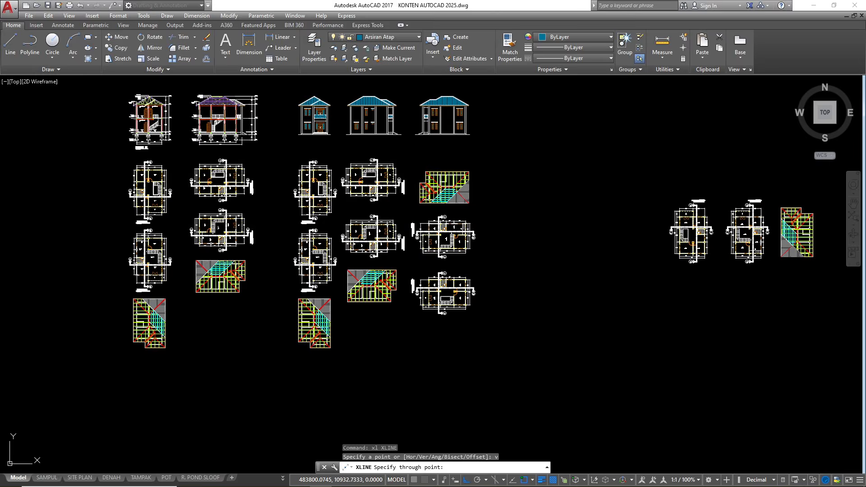
pyautogui.click(473, 205)
pyautogui.press('Escape')
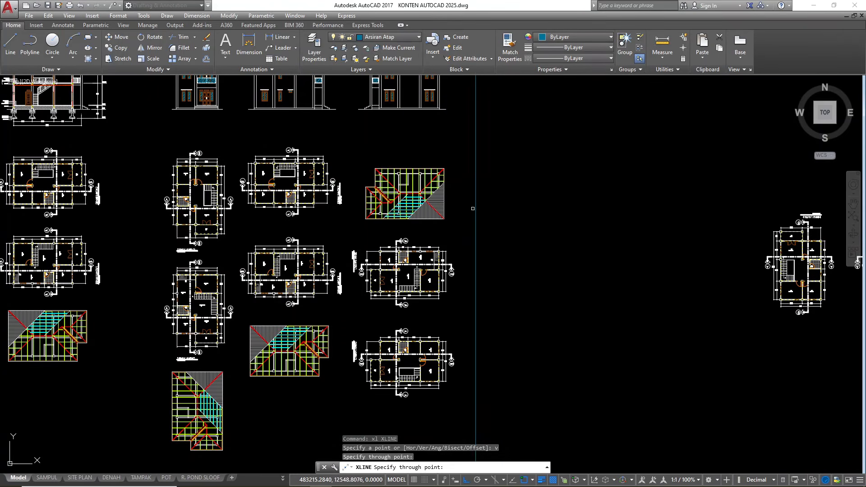
# - Move the rotated upper-floor plan (DENAH LANTAI 2) west so its column corner sits on the vertical construction line
pyautogui.scroll(-6, 408, 193)
pyautogui.scroll(4, 477, 206)
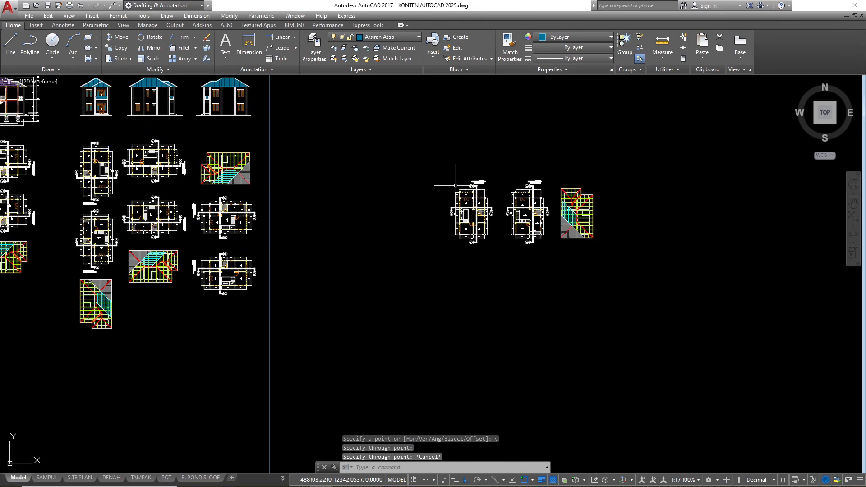
pyautogui.click(439, 163)
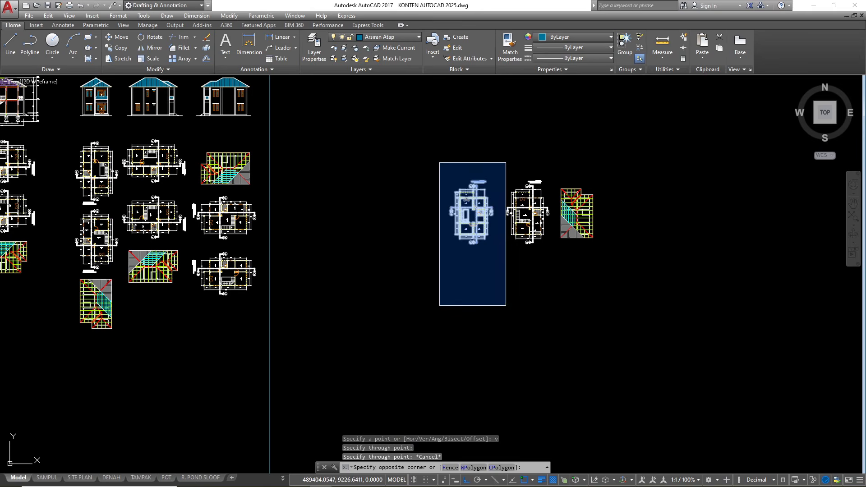
pyautogui.click(505, 305)
pyautogui.write('m')
pyautogui.press('Return')
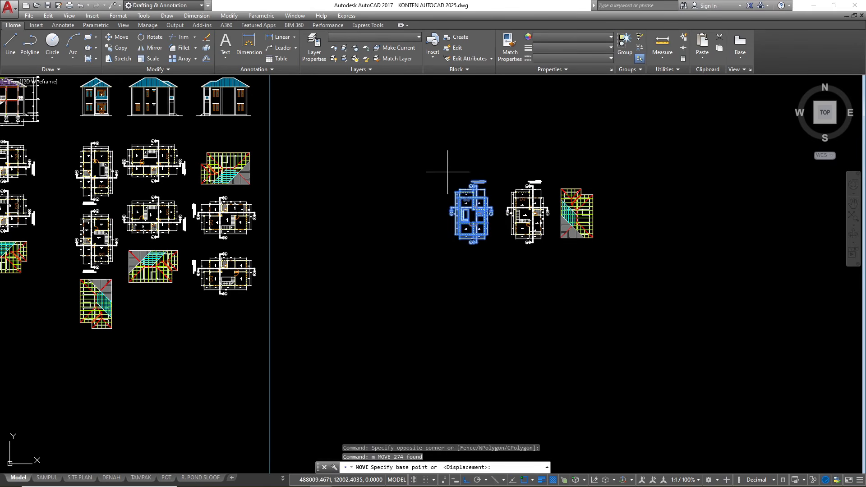
pyautogui.scroll(5, 476, 202)
pyautogui.click(473, 220)
pyautogui.scroll(-8, 562, 268)
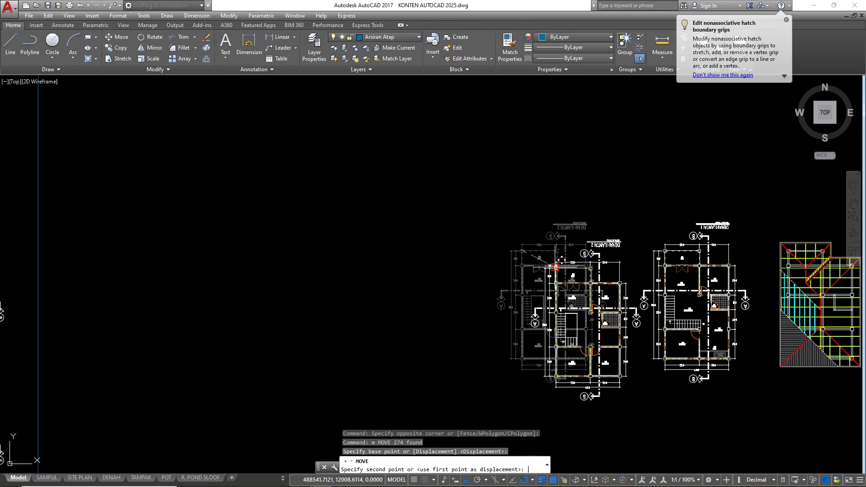
pyautogui.press('F8')
pyautogui.click(370, 225)
# - Move the rotated ground-floor plan (DENAH LANTAI 1) onto the vertical construction line, directly below the upper-floor plan
pyautogui.click(584, 234)
pyautogui.click(655, 382)
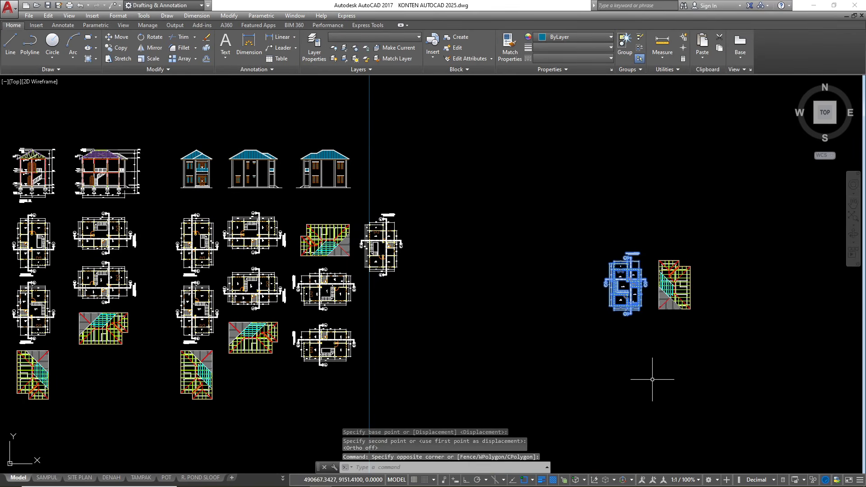
pyautogui.write('m')
pyautogui.press('Return')
pyautogui.scroll(11, 611, 261)
pyautogui.click(647, 268)
pyautogui.scroll(-4, 616, 257)
pyautogui.scroll(-6, 622, 250)
pyautogui.scroll(4, 469, 270)
pyautogui.click(480, 270)
# - Move the rotated roof plan by its column corner onto the vertical construction line, below the two floor plans
pyautogui.scroll(-6, 357, 250)
pyautogui.click(549, 319)
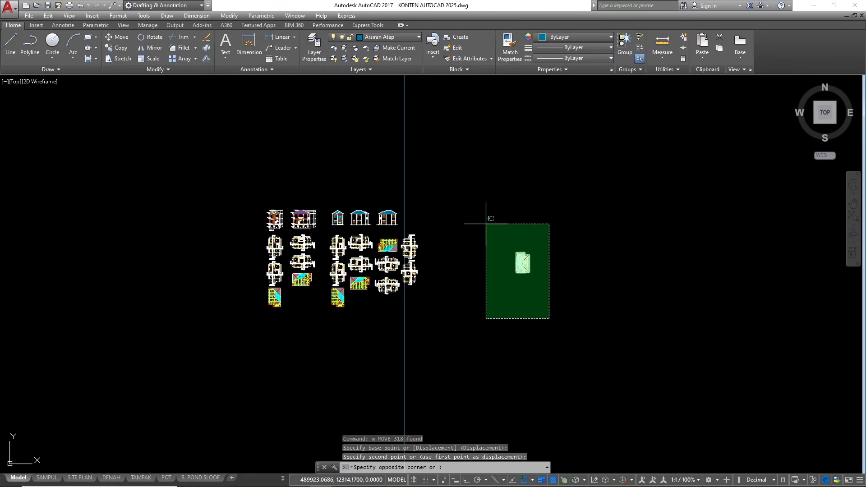
pyautogui.click(489, 218)
pyautogui.scroll(3, 519, 271)
pyautogui.write('m')
pyautogui.press('Return')
pyautogui.scroll(6, 517, 263)
pyautogui.scroll(2, 517, 264)
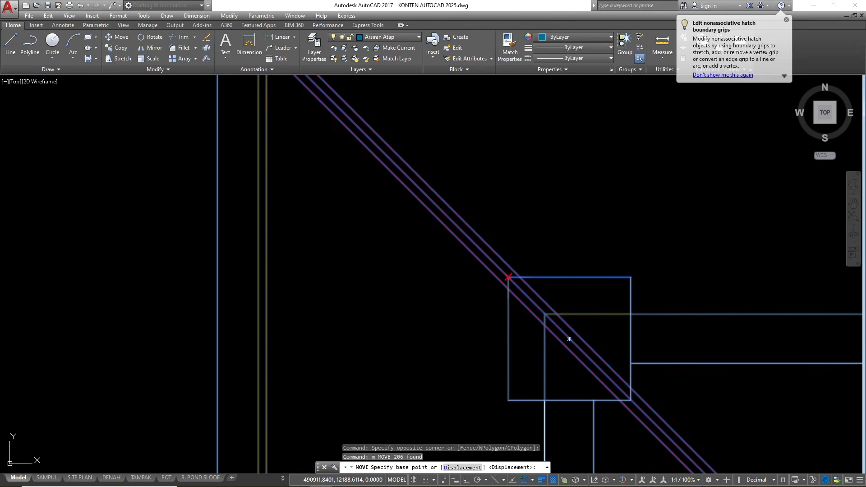
pyautogui.click(506, 277)
pyautogui.scroll(-8, 504, 278)
pyautogui.scroll(4, 501, 281)
pyautogui.scroll(2, 627, 202)
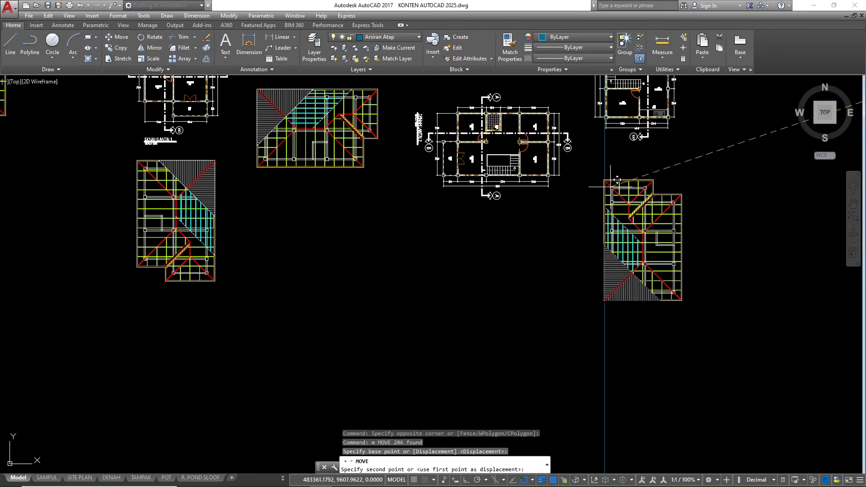
pyautogui.click(603, 177)
pyautogui.scroll(-5, 405, 293)
pyautogui.press('Escape')
pyautogui.scroll(-4, 404, 382)
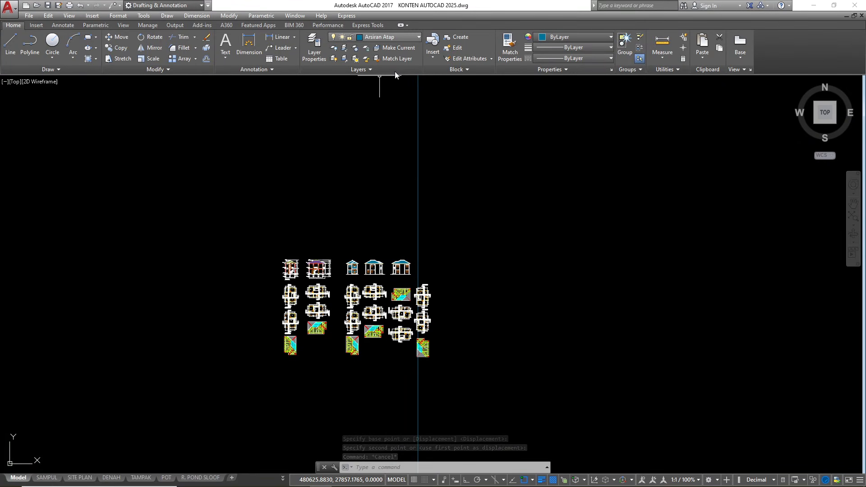
# - Make Dinding the current layer
pyautogui.click(390, 37)
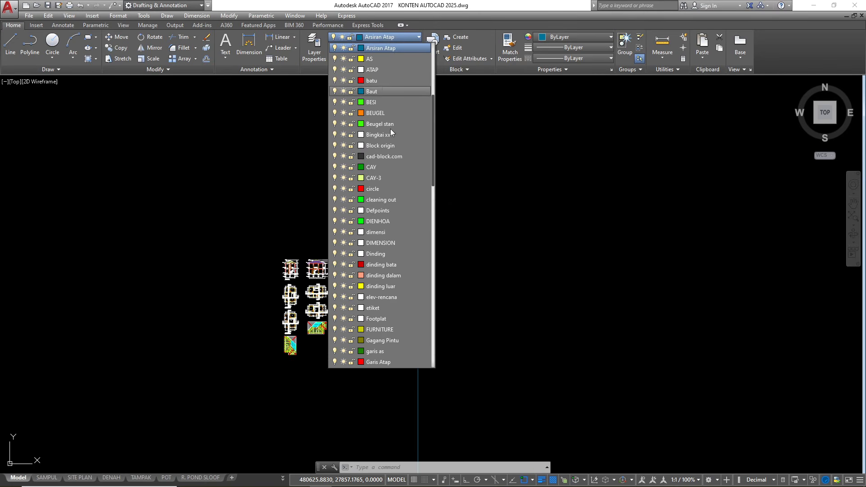
pyautogui.click(380, 253)
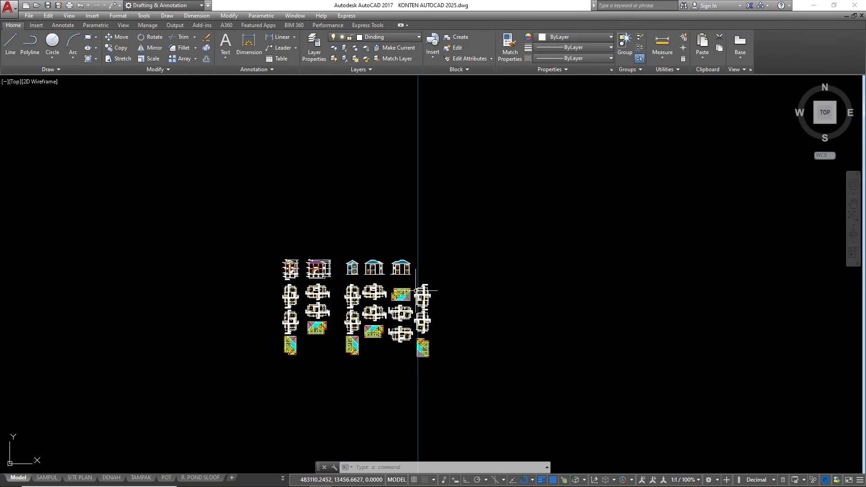
pyautogui.scroll(-2, 456, 226)
pyautogui.scroll(2, 445, 260)
pyautogui.scroll(2, 444, 273)
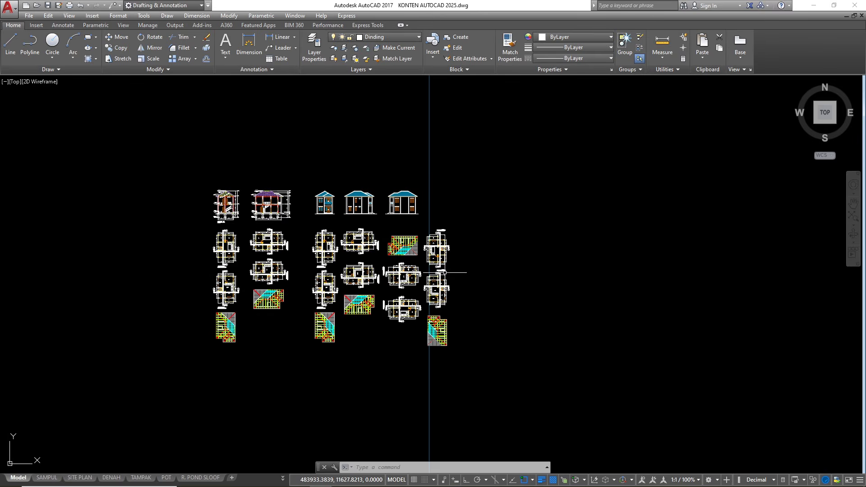
# - Draw vertical construction lines through both side edges of the southeast corner column in the rotated ground-floor plan
pyautogui.write('xl')
pyautogui.press('Return')
pyautogui.write('v')
pyautogui.press('Return')
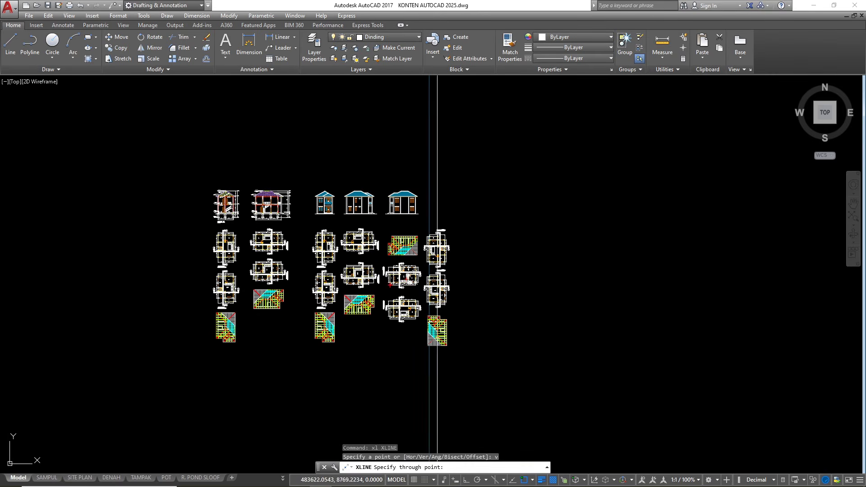
pyautogui.scroll(6, 434, 302)
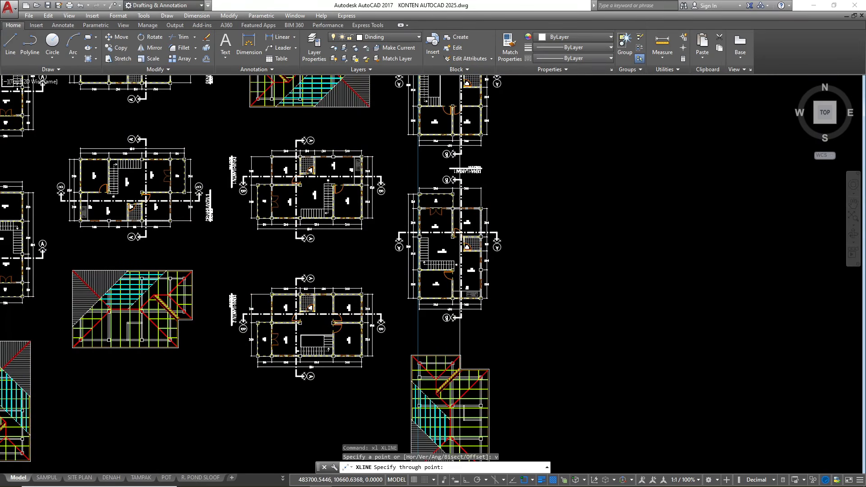
pyautogui.scroll(2, 460, 300)
pyautogui.scroll(4, 493, 299)
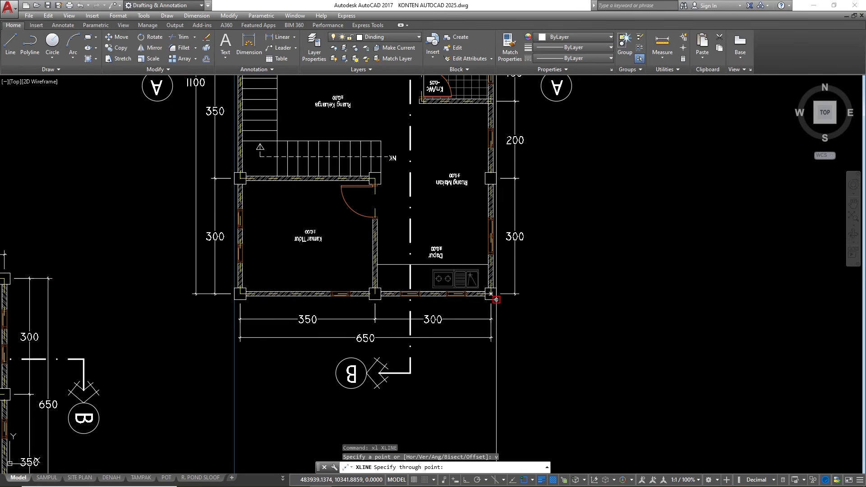
pyautogui.click(496, 299)
pyautogui.scroll(2, 492, 301)
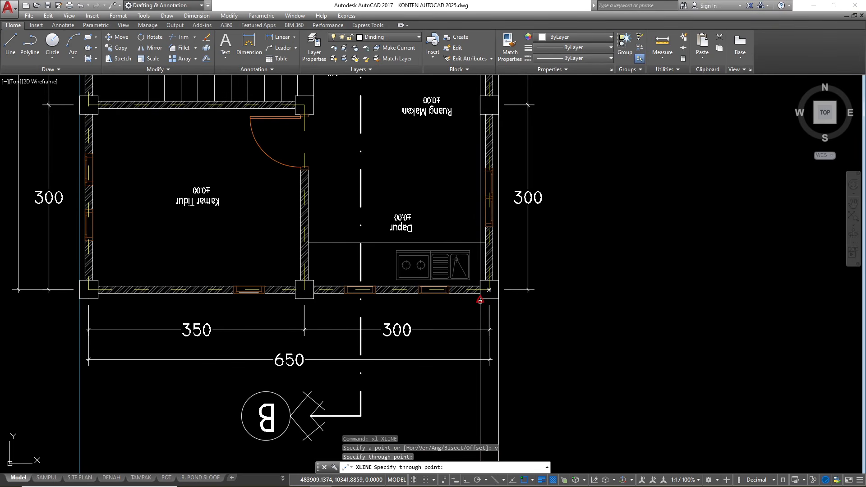
pyautogui.click(479, 298)
# - Add vertical construction lines through both side edges of the middle column and the southwest corner column on the plan's south wall
pyautogui.scroll(2, 303, 298)
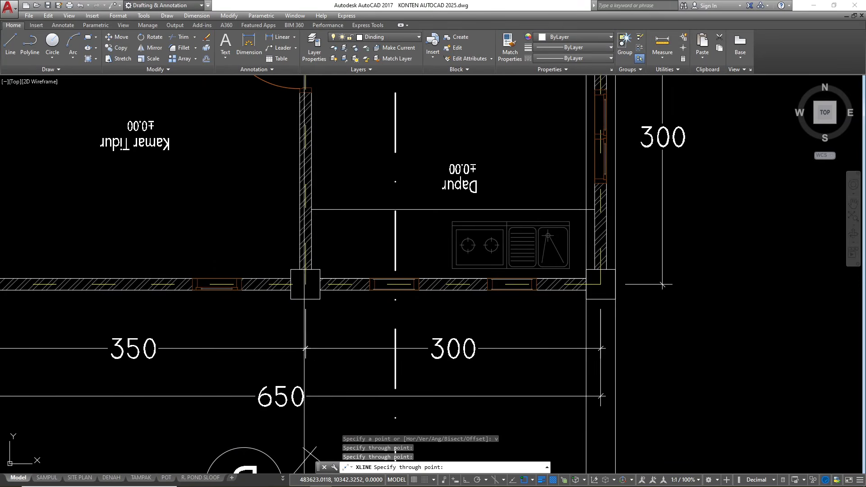
pyautogui.click(290, 296)
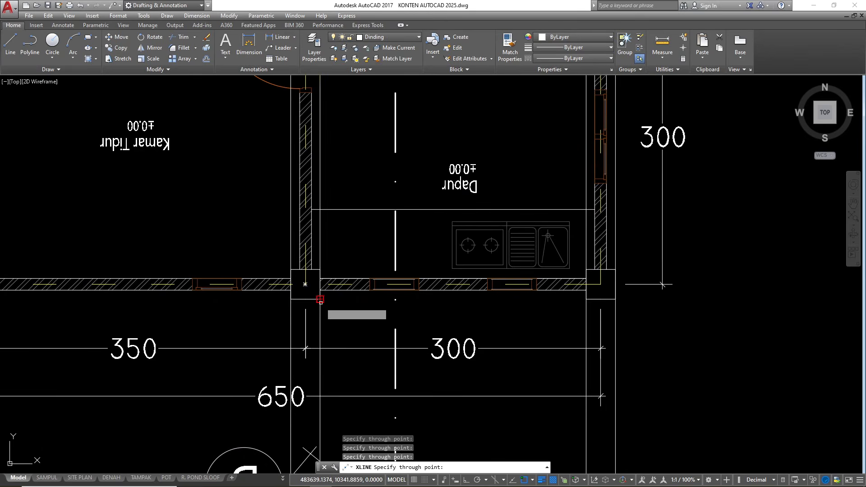
pyautogui.click(320, 299)
pyautogui.scroll(-4, 320, 299)
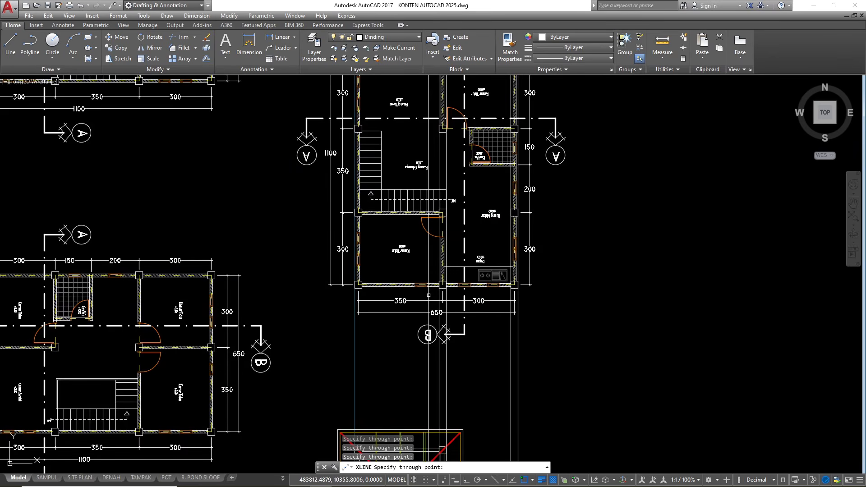
pyautogui.scroll(5, 354, 284)
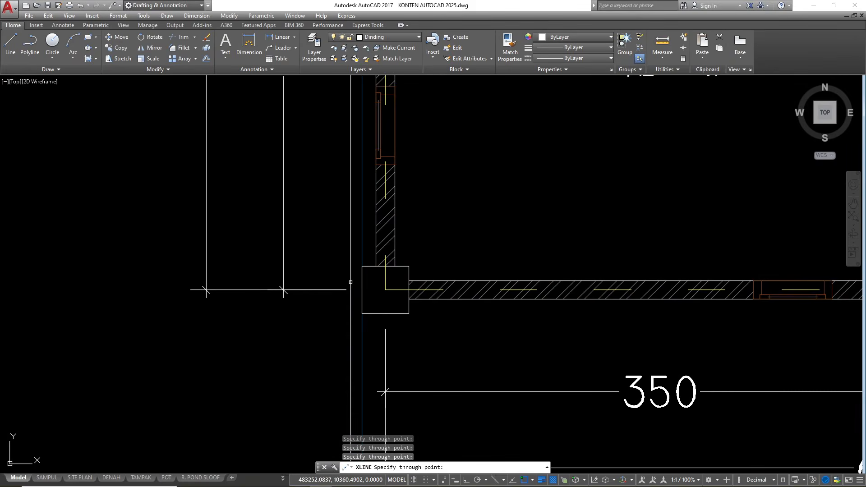
pyautogui.click(408, 313)
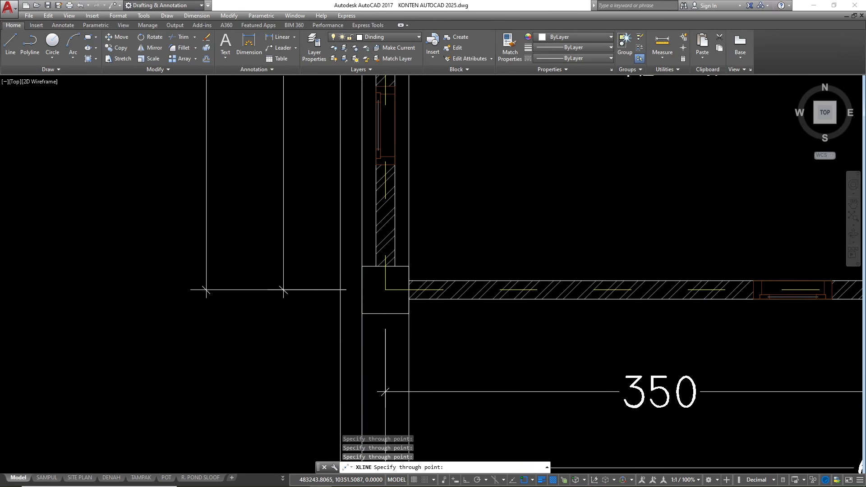
pyautogui.scroll(-4, 362, 313)
pyautogui.scroll(-10, 509, 334)
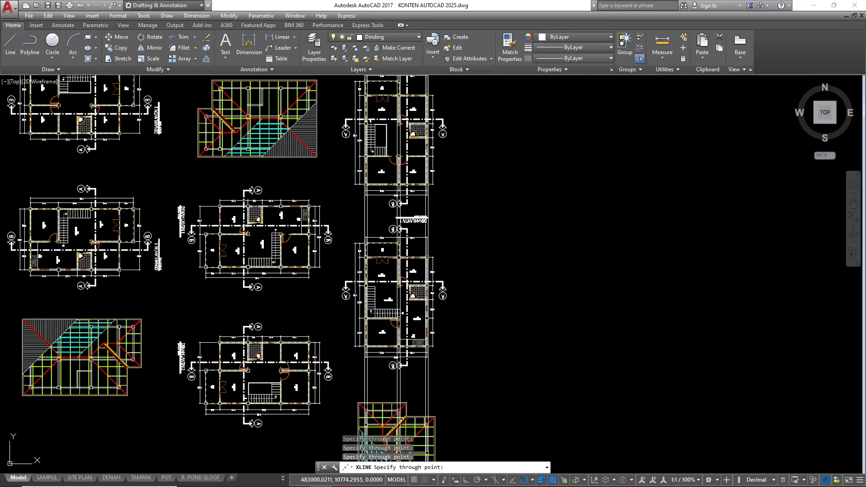
pyautogui.press('Escape')
pyautogui.scroll(-2, 509, 334)
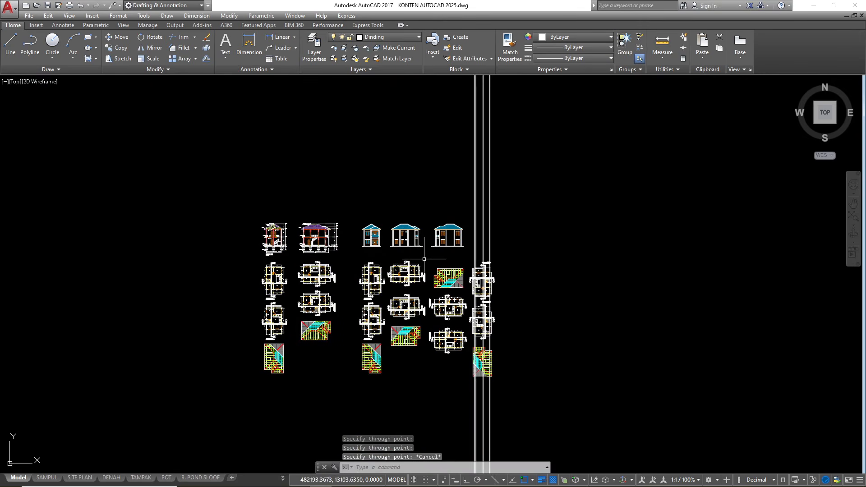
# - Mirror the front elevation across a vertical axis between the two side elevations, keeping the original
pyautogui.scroll(4, 364, 244)
pyautogui.scroll(2, 365, 217)
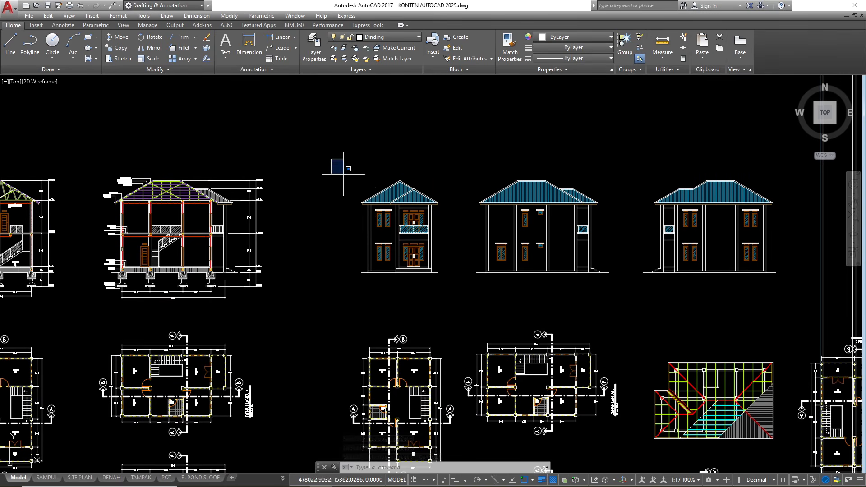
pyautogui.click(331, 159)
pyautogui.click(459, 301)
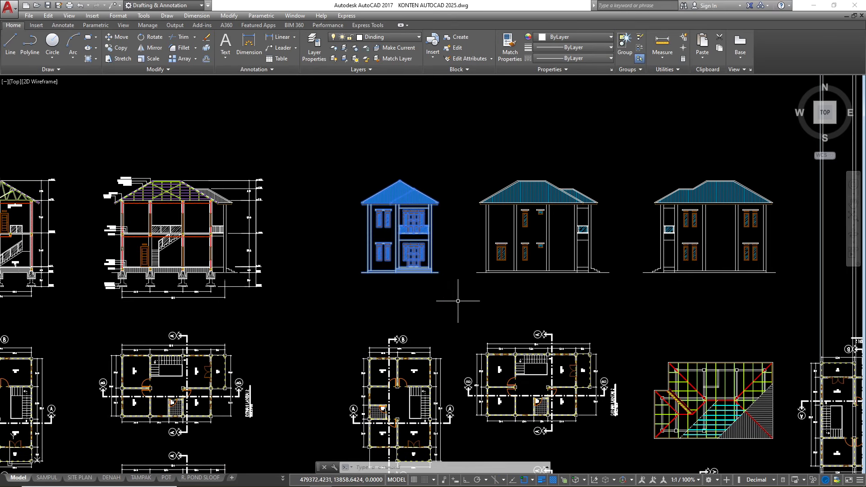
pyautogui.scroll(-2, 262, 247)
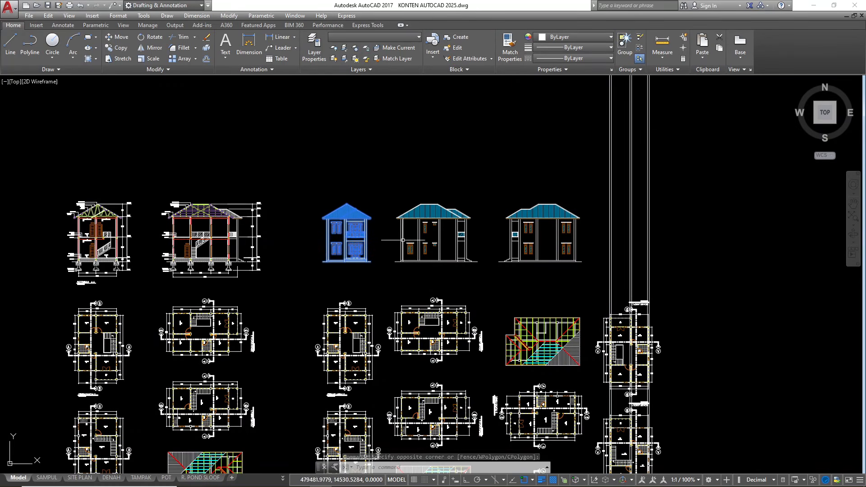
pyautogui.write('m')
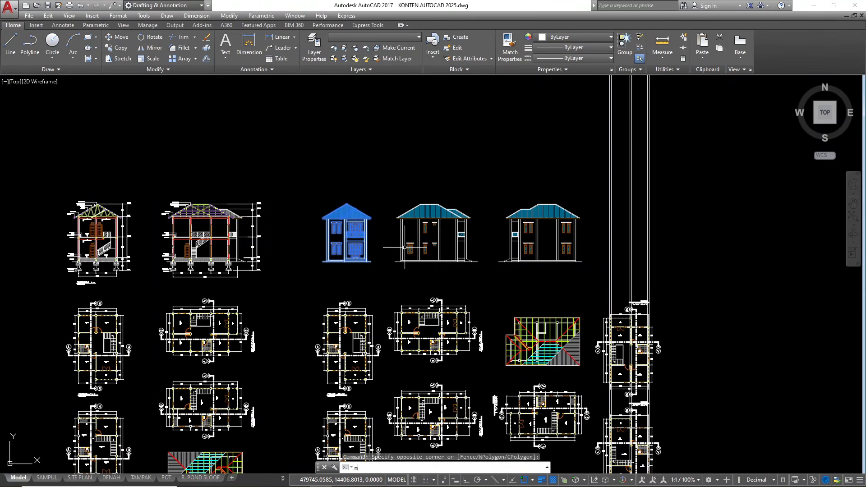
pyautogui.write('i')
pyautogui.press('Return')
pyautogui.click(493, 225)
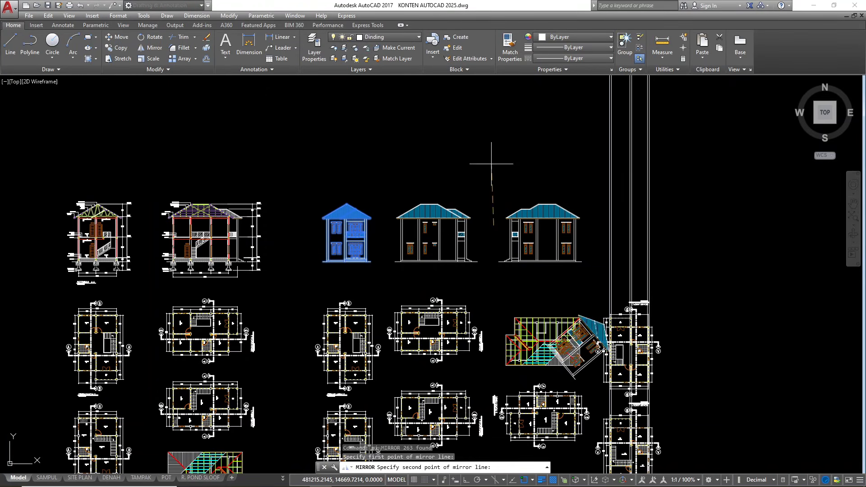
pyautogui.press('F8')
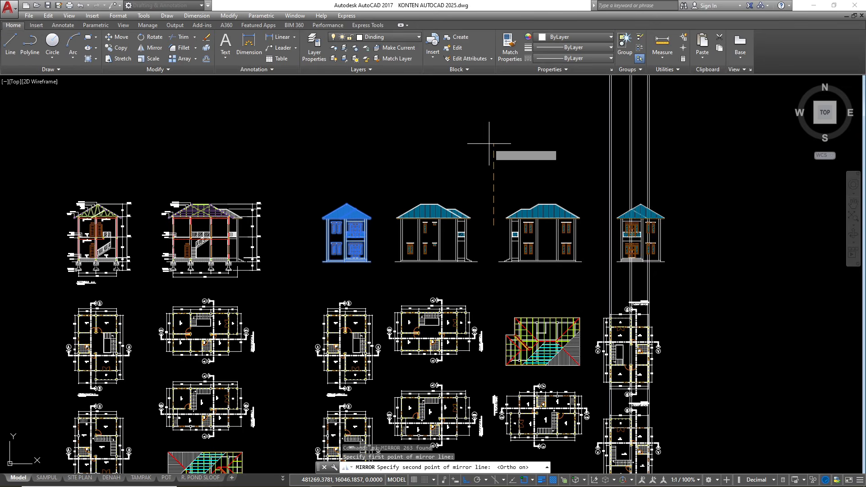
pyautogui.click(489, 143)
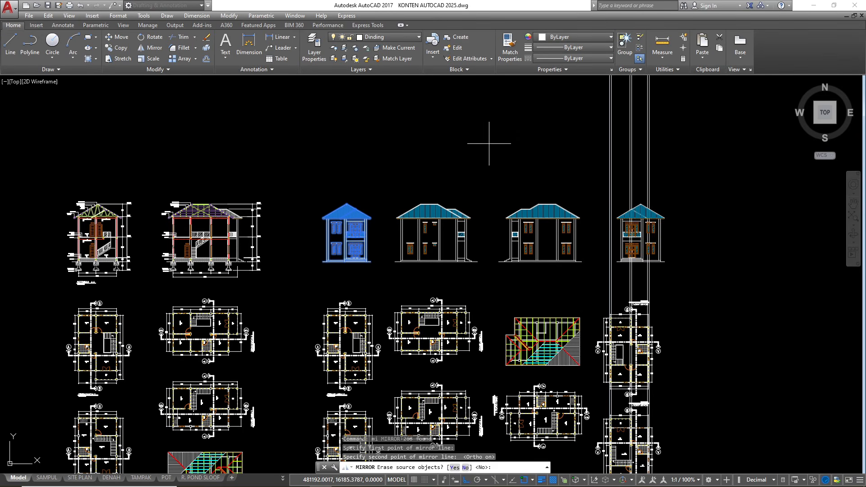
pyautogui.press('Return')
# - Move the mirrored elevation so its outer column's edge aligns with the leftmost vertical construction line
pyautogui.scroll(4, 676, 234)
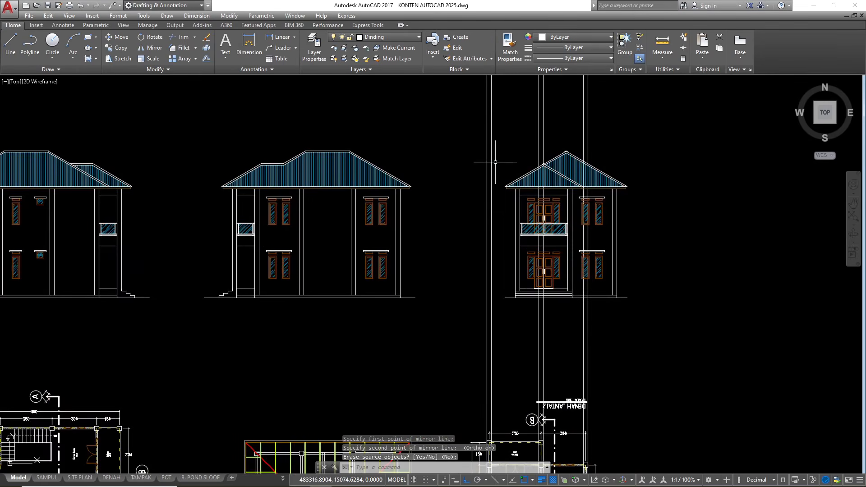
pyautogui.click(454, 129)
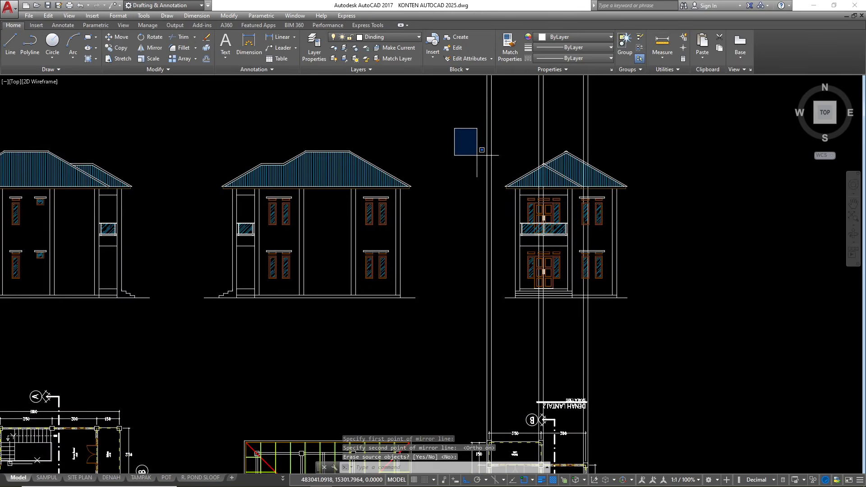
pyautogui.click(666, 340)
pyautogui.write('m')
pyautogui.press('Return')
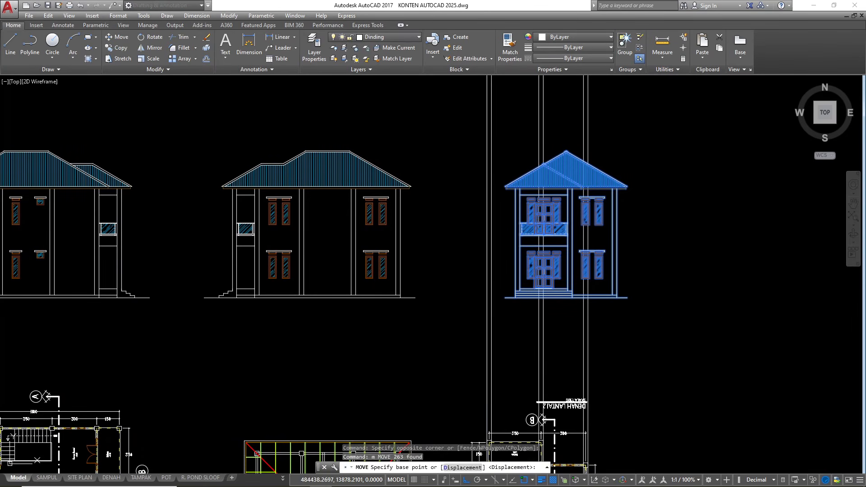
pyautogui.scroll(6, 530, 297)
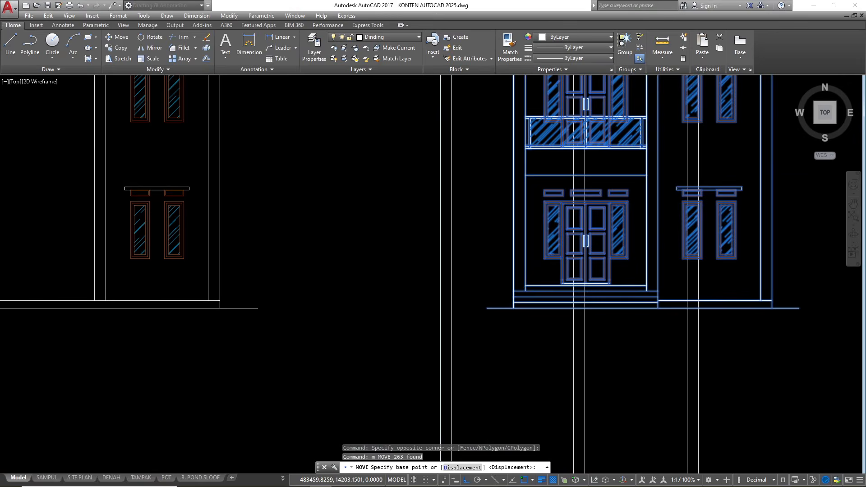
pyautogui.click(514, 290)
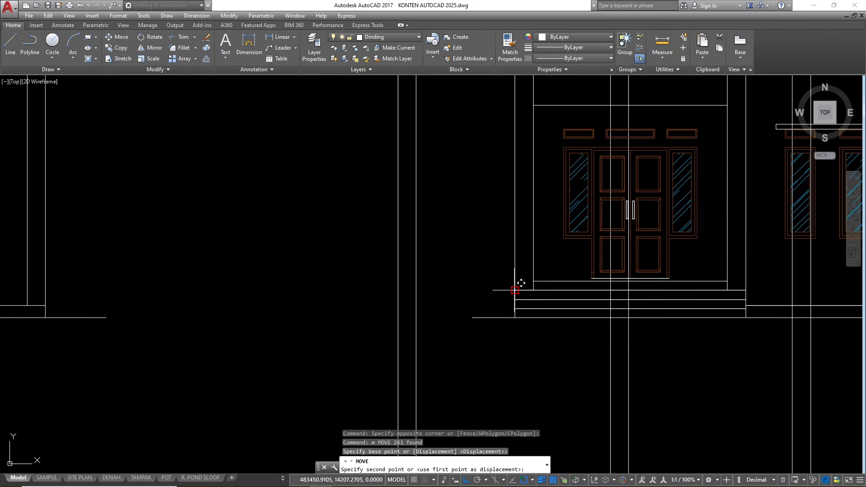
pyautogui.click(403, 283)
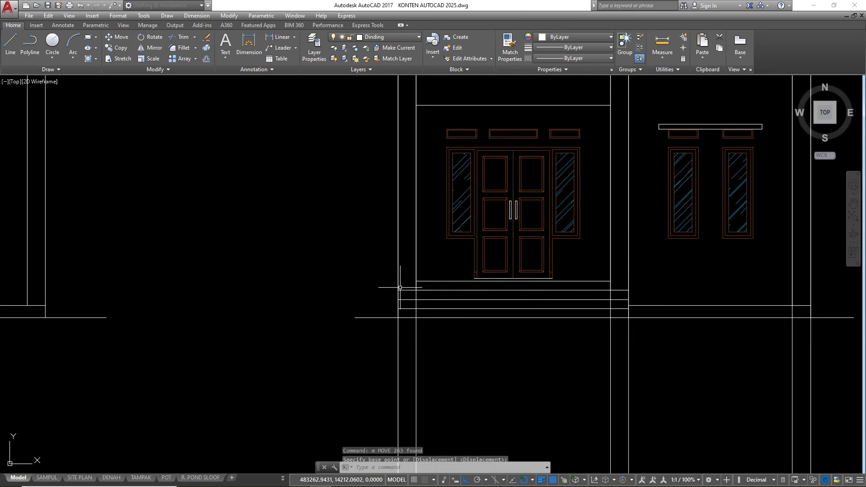
# - Erase the vertical construction lines running through the mirrored elevation's columns
pyautogui.scroll(-2, 410, 338)
pyautogui.scroll(-4, 410, 338)
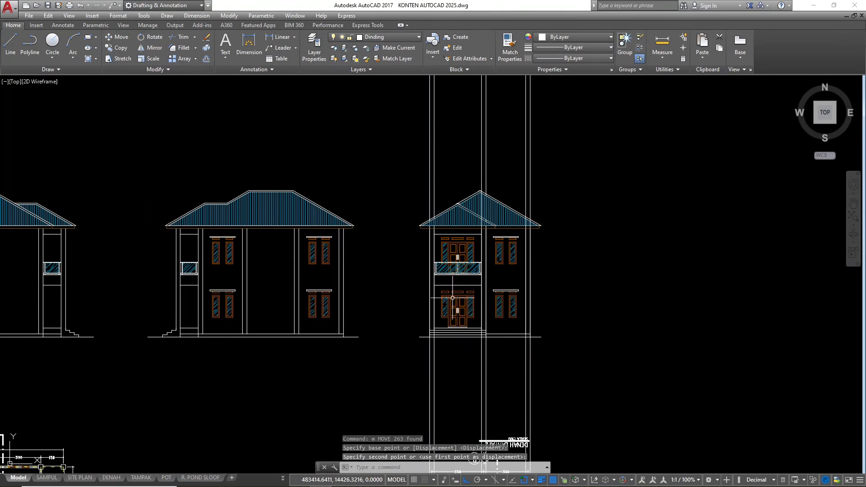
pyautogui.scroll(3, 468, 204)
pyautogui.click(580, 116)
pyautogui.click(318, 130)
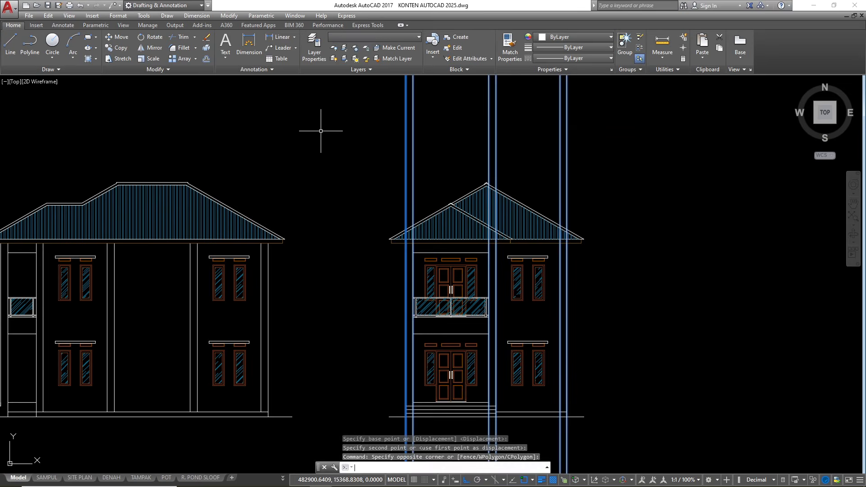
pyautogui.write('e')
pyautogui.press('Return')
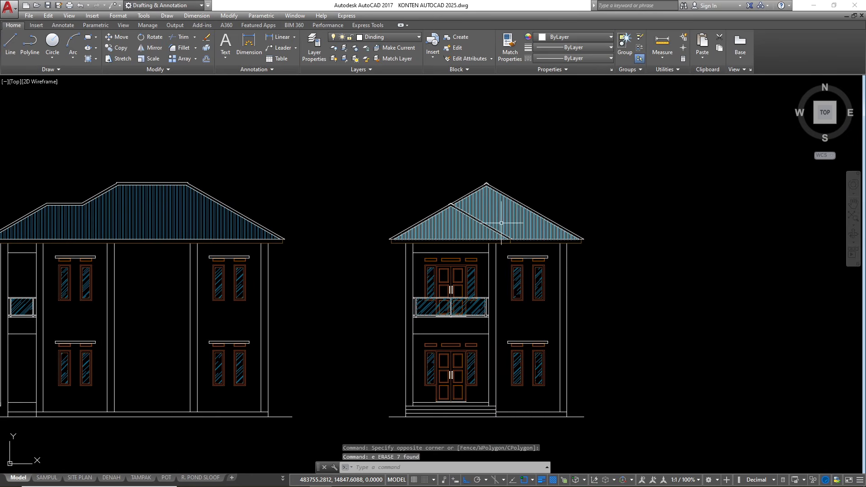
# - Erase the roof hatch of the mirrored elevation
pyautogui.click(501, 220)
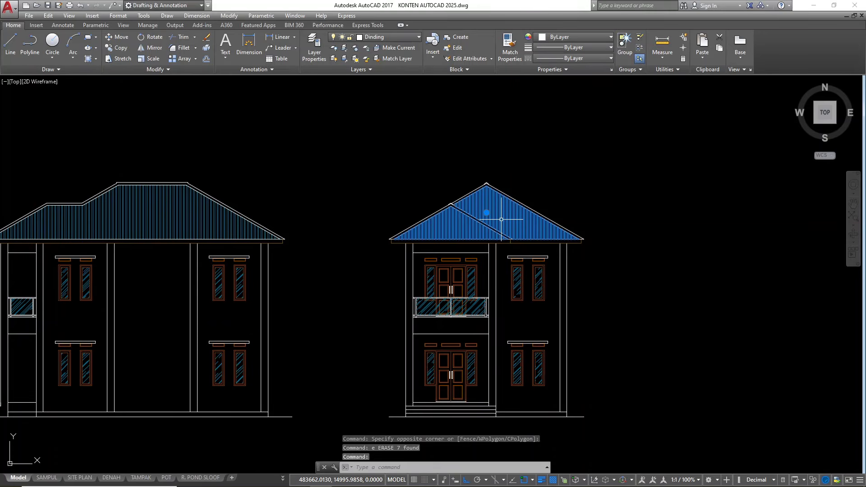
pyautogui.write('e')
pyautogui.press('Return')
# - Erase the smaller gable's two right slope lines and its ridge cap from the mirrored elevation's roof
pyautogui.scroll(-2, 499, 220)
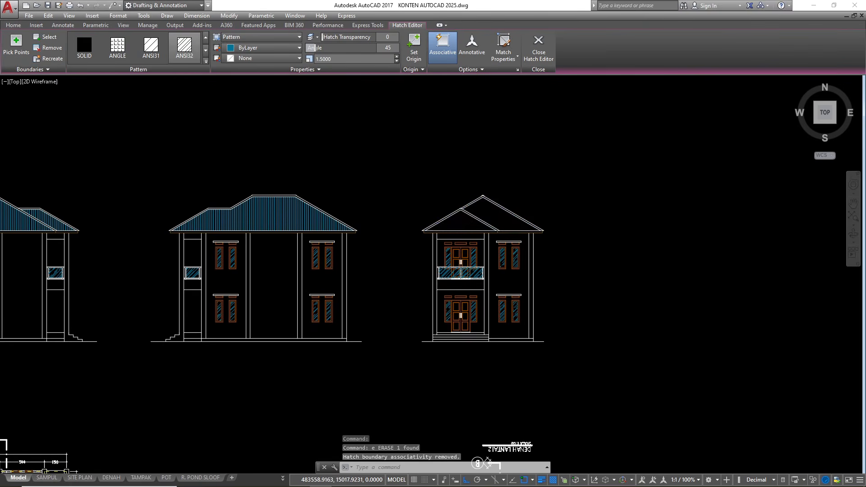
pyautogui.scroll(-5, 502, 162)
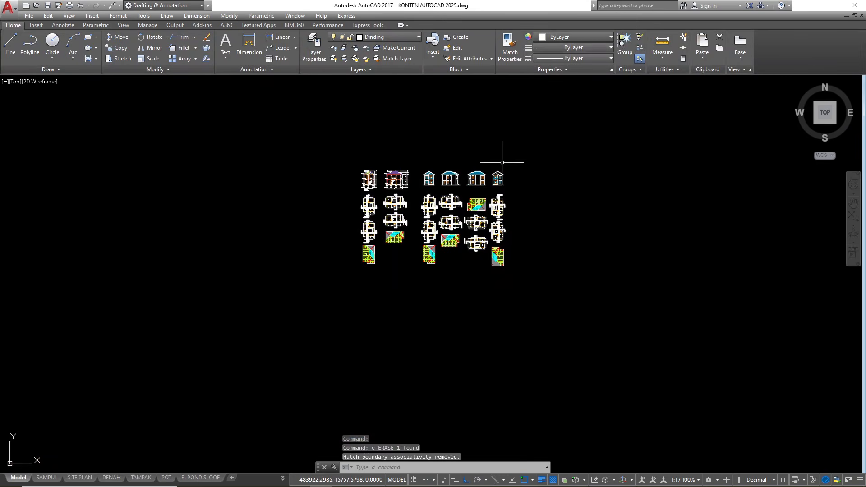
pyautogui.scroll(-2, 498, 259)
pyautogui.scroll(10, 496, 253)
pyautogui.scroll(4, 486, 304)
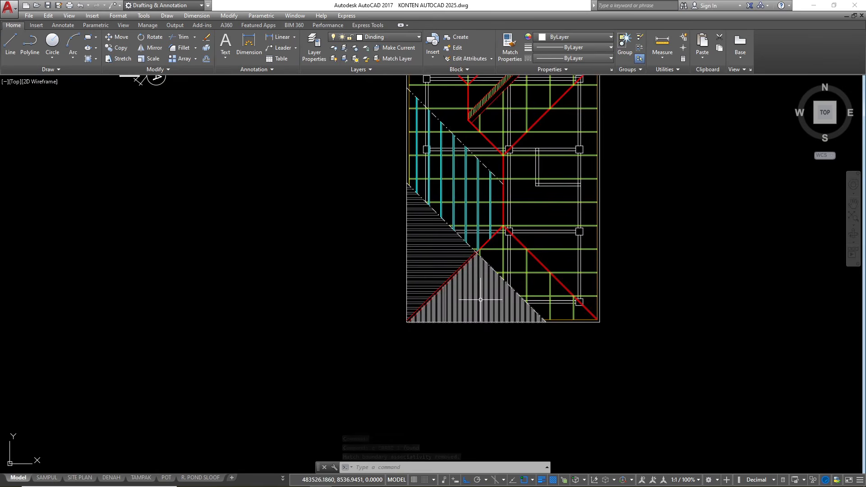
pyautogui.scroll(-7, 480, 299)
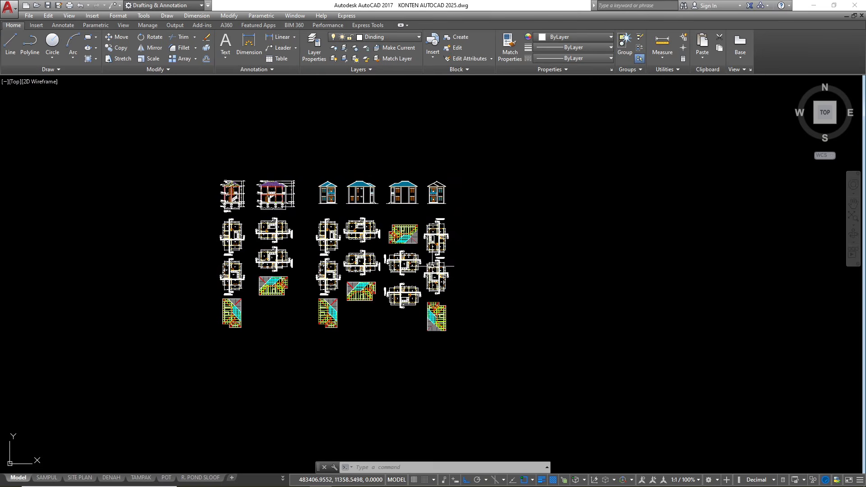
pyautogui.scroll(12, 432, 176)
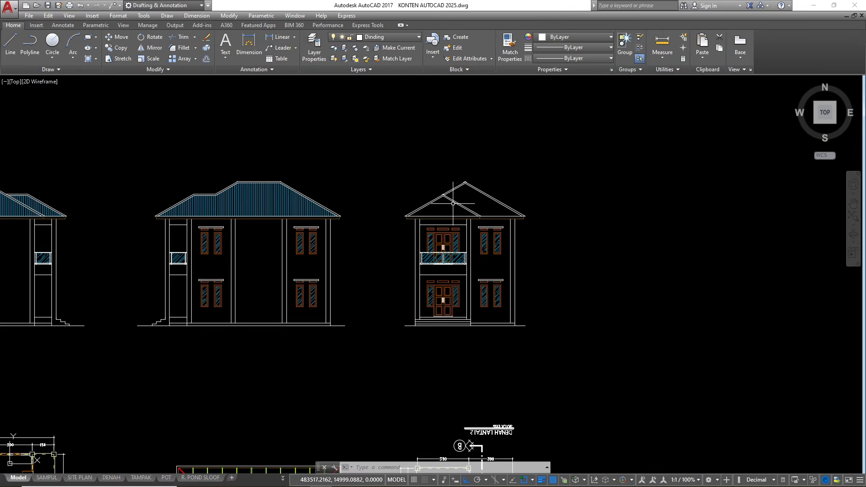
pyautogui.scroll(3, 459, 193)
pyautogui.click(483, 193)
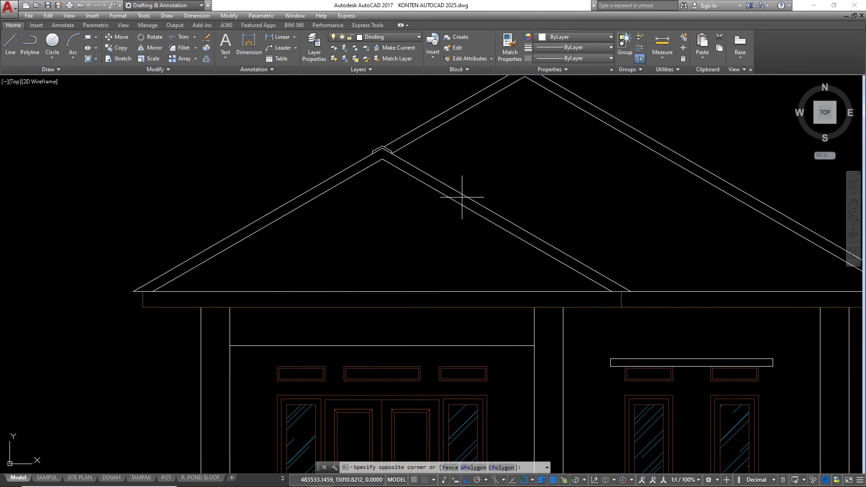
pyautogui.click(412, 187)
pyautogui.write('e')
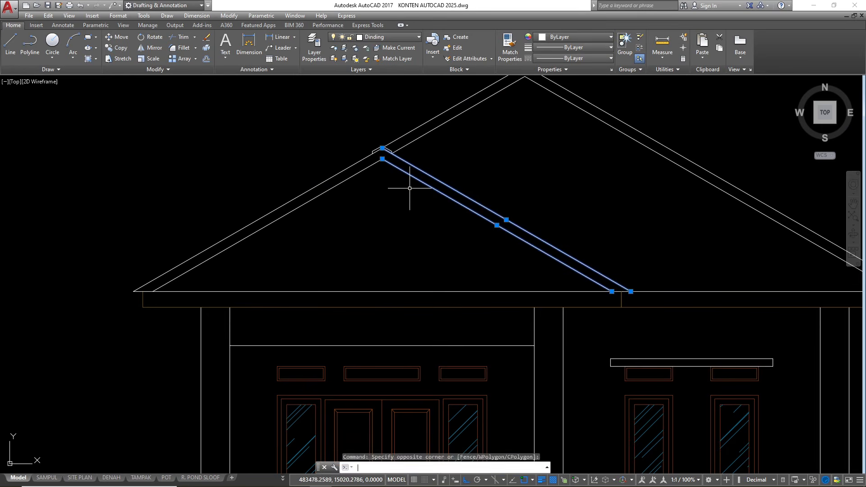
pyautogui.press('Return')
pyautogui.click(344, 128)
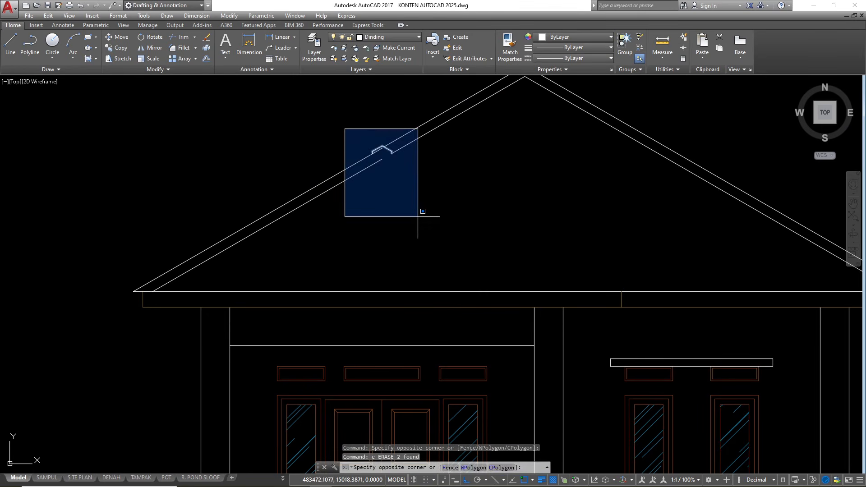
pyautogui.click(411, 217)
pyautogui.write('e')
pyautogui.press('Return')
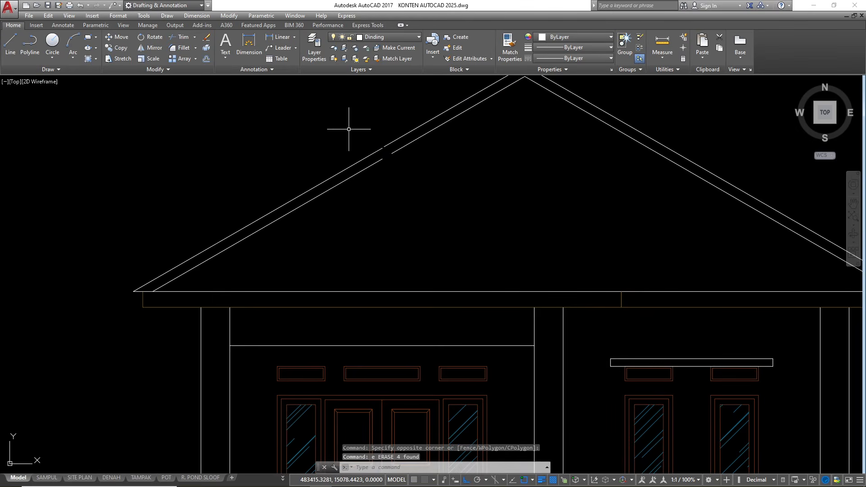
# - Erase the lower segment of the inner line along the roof's left slope
pyautogui.click(373, 162)
pyautogui.write('e')
pyautogui.press('Return')
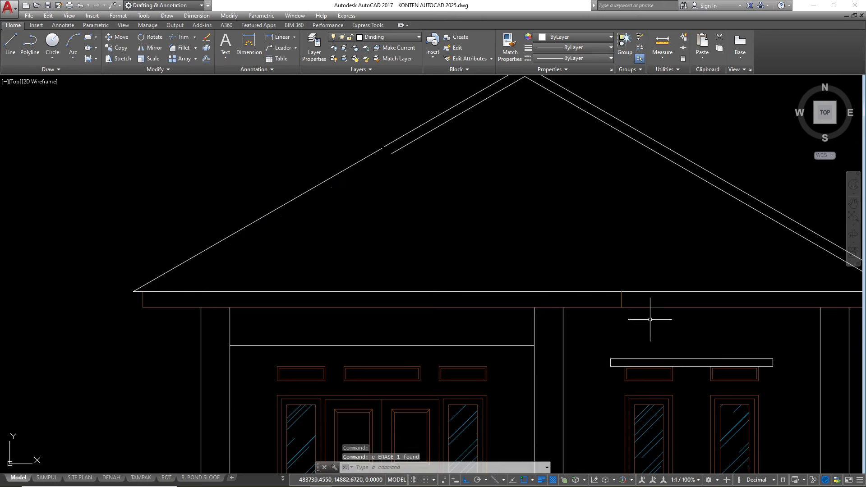
# - Erase the overlapping short vertical fascia lines where the smaller gable's right end met the eave
pyautogui.click(622, 300)
pyautogui.click(602, 298)
pyautogui.click(602, 297)
pyautogui.write('e')
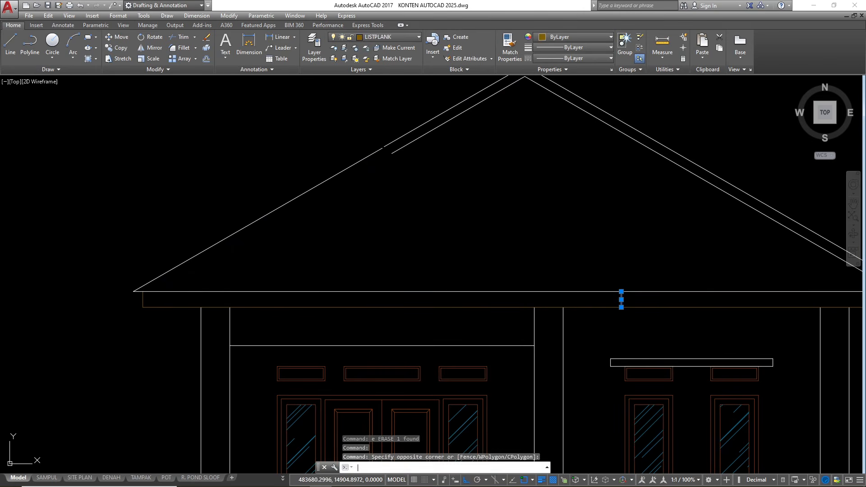
pyautogui.press('Return')
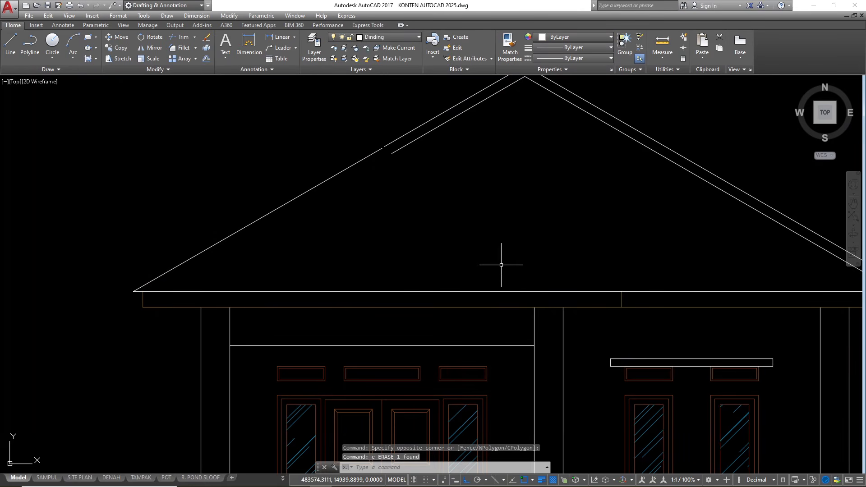
pyautogui.click(613, 271)
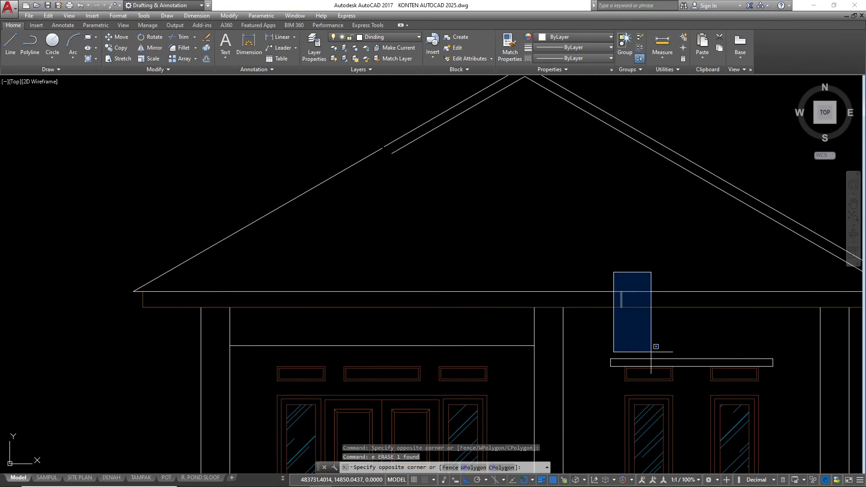
pyautogui.click(651, 350)
pyautogui.write('e')
pyautogui.press('Return')
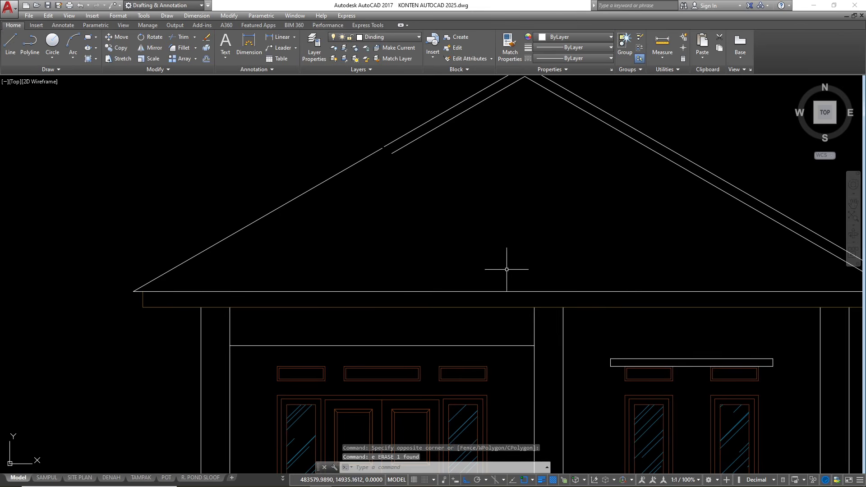
# - Extend the inner line of the roof's left slope down to the horizontal eave line
pyautogui.click(357, 287)
pyautogui.click(352, 297)
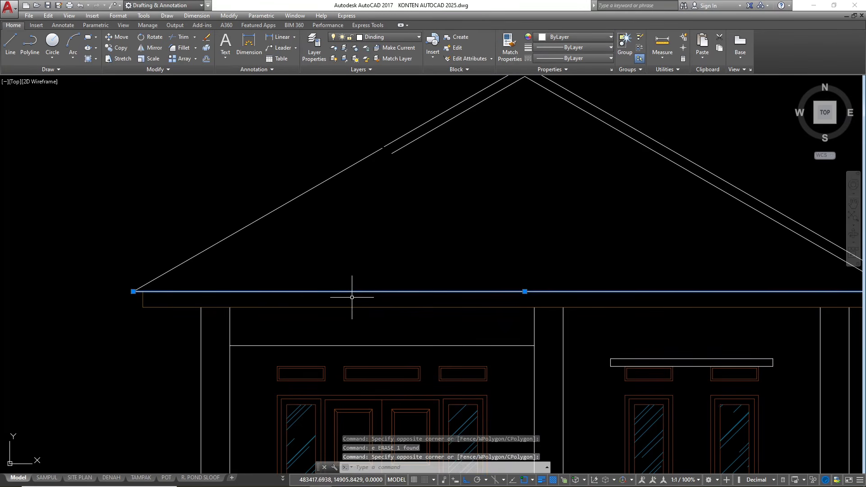
pyautogui.write('ex')
pyautogui.press('Return')
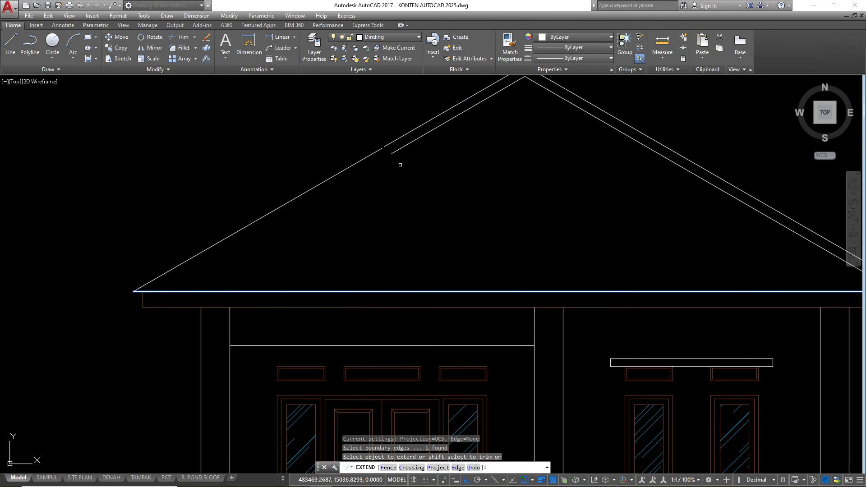
pyautogui.click(400, 151)
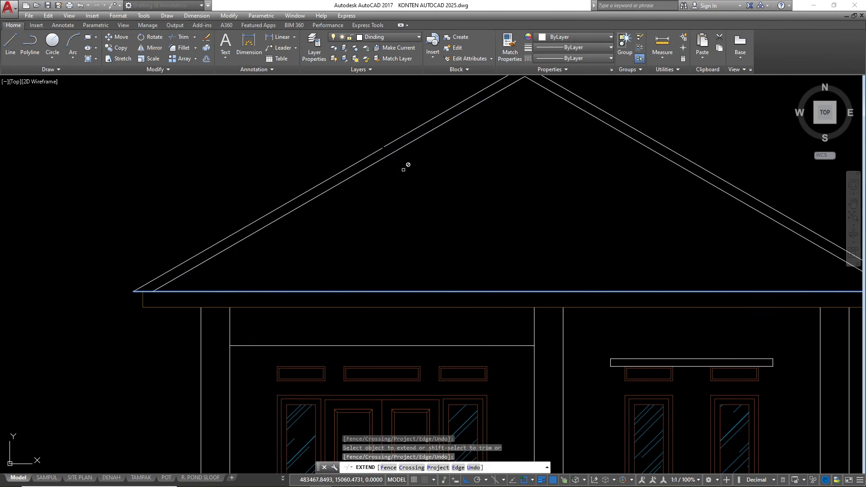
pyautogui.scroll(-2, 408, 154)
pyautogui.press('Escape')
pyautogui.press('Escape')
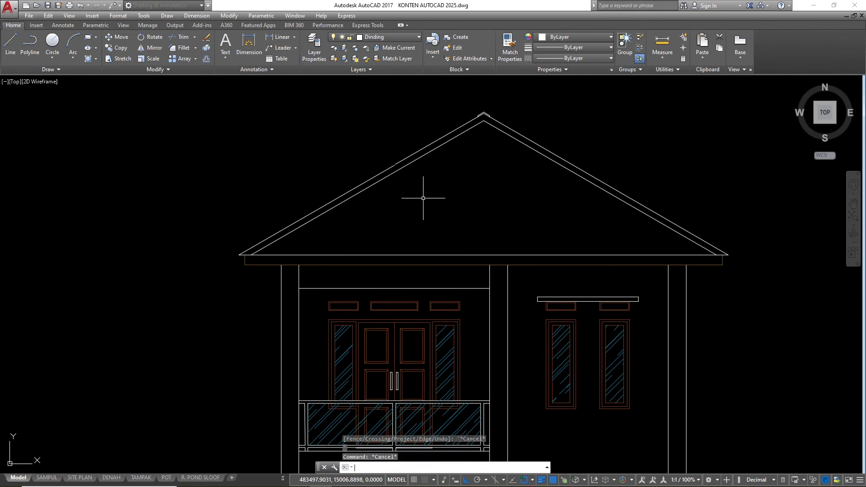
# - Examine the window positions along the rear wall of the rotated ground-floor plan
pyautogui.scroll(-3, 480, 166)
pyautogui.scroll(-4, 474, 172)
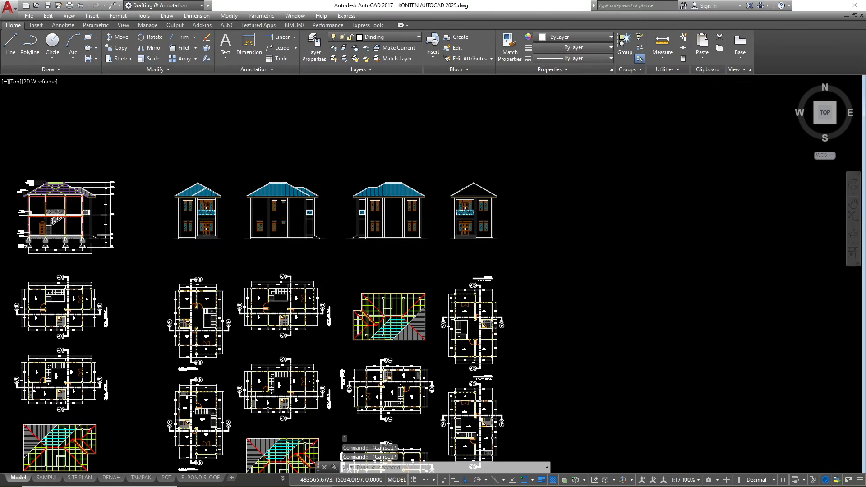
pyautogui.scroll(7, 481, 351)
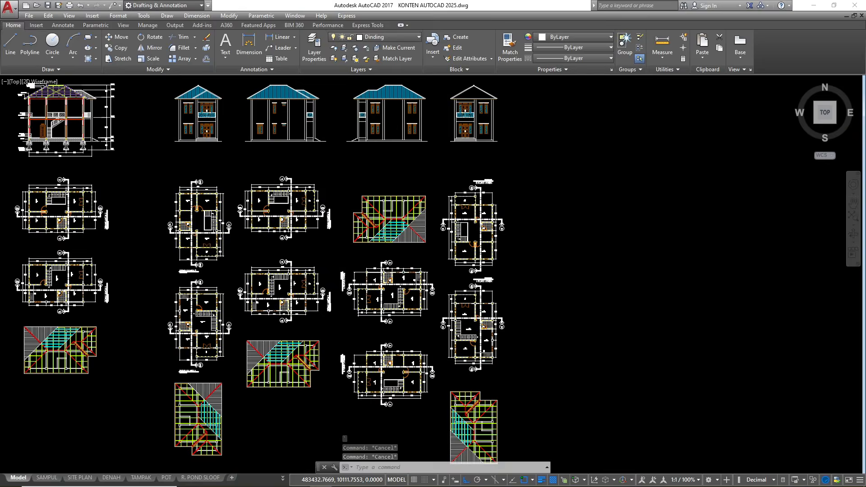
pyautogui.scroll(4, 529, 311)
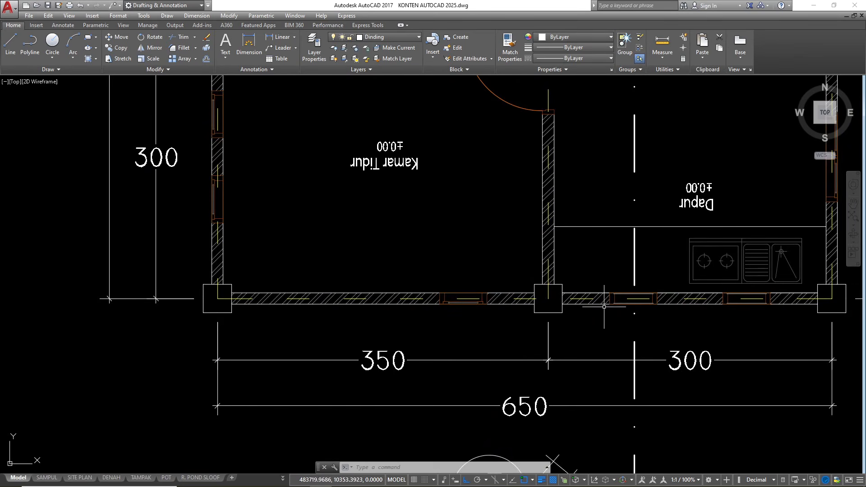
pyautogui.scroll(-6, 598, 331)
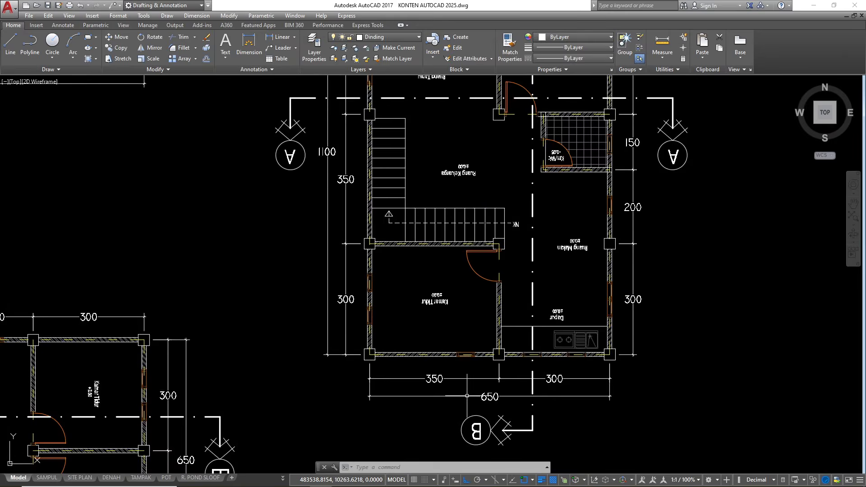
pyautogui.scroll(-4, 440, 203)
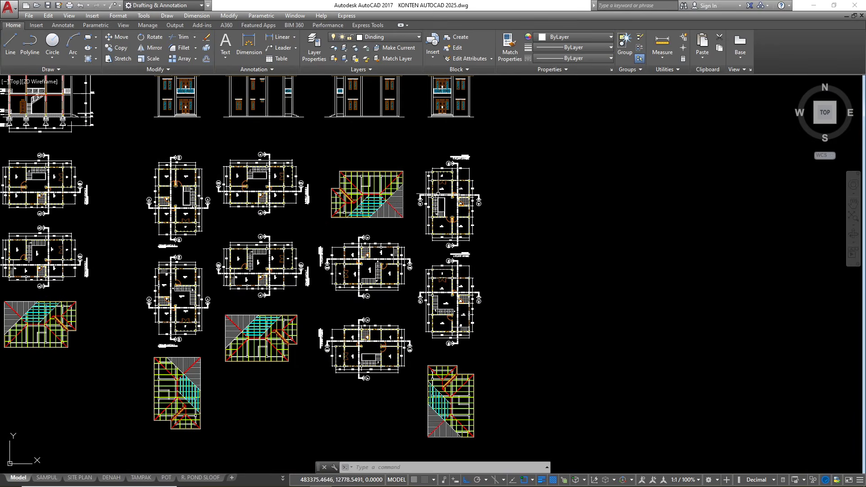
# - Erase the upper-floor door set, the balcony railing and the beam line above them from the mirrored elevation
pyautogui.scroll(8, 438, 135)
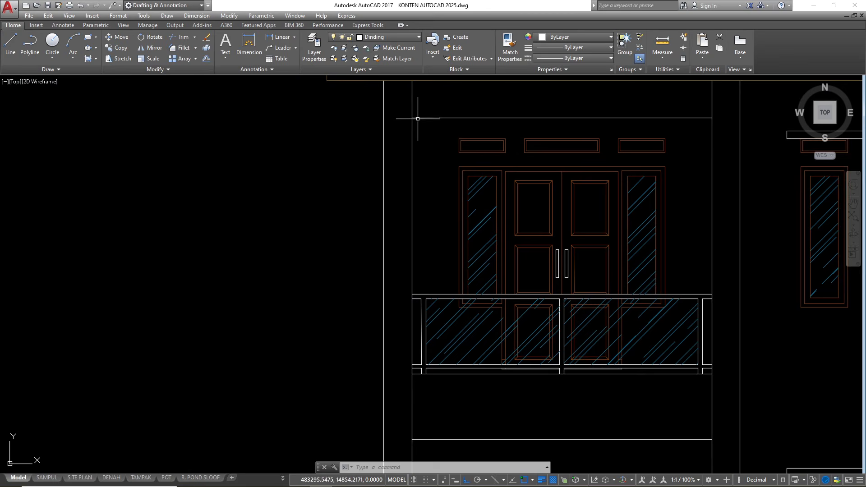
pyautogui.scroll(-2, 404, 111)
pyautogui.click(411, 126)
pyautogui.click(563, 307)
pyautogui.write('e')
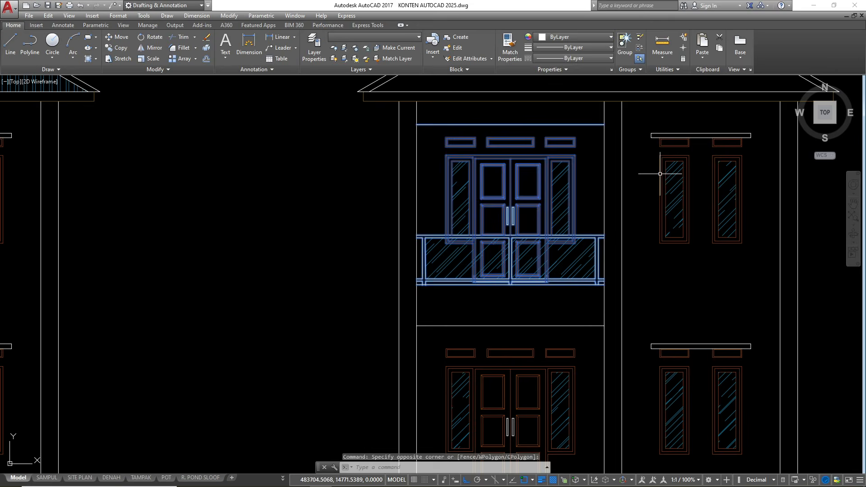
pyautogui.press('Return')
# - Erase the window frames, vents and canopies on both floors of the mirrored elevation's right bay
pyautogui.click(633, 112)
pyautogui.scroll(-2, 696, 227)
pyautogui.click(730, 379)
pyautogui.write('e')
pyautogui.press('Return')
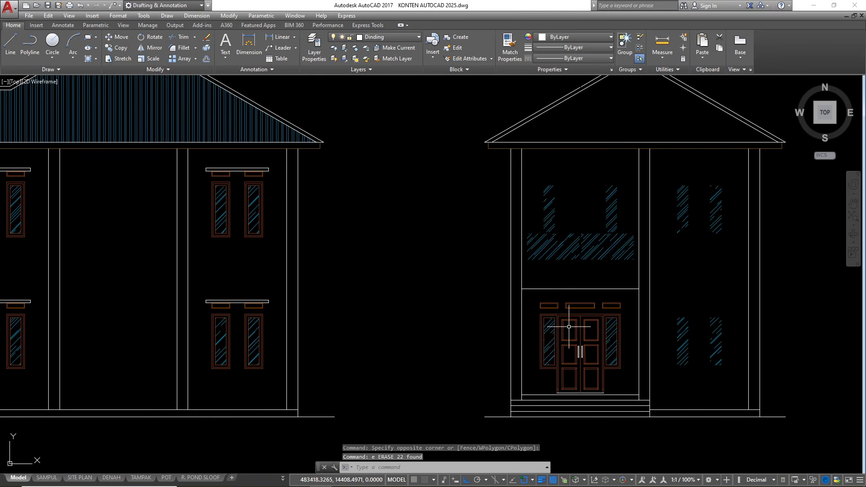
# - Erase the ground-floor door set and all leftover glass hatches from the mirrored elevation
pyautogui.click(644, 406)
pyautogui.write('e')
pyautogui.press('Return')
pyautogui.click(677, 348)
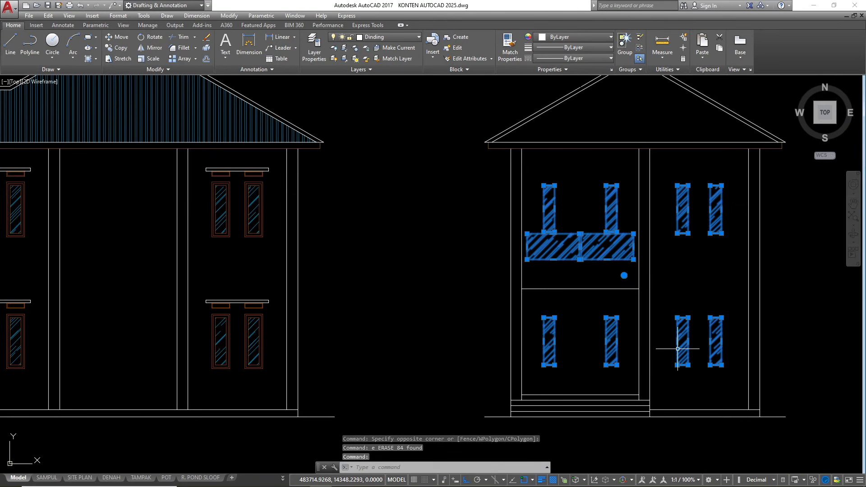
pyautogui.write('e')
pyautogui.press('Return')
pyautogui.write('e')
pyautogui.press('Return')
pyautogui.press('Escape')
# - Erase the entrance step lines and the porch floor line at the base of the mirrored elevation
pyautogui.scroll(4, 575, 399)
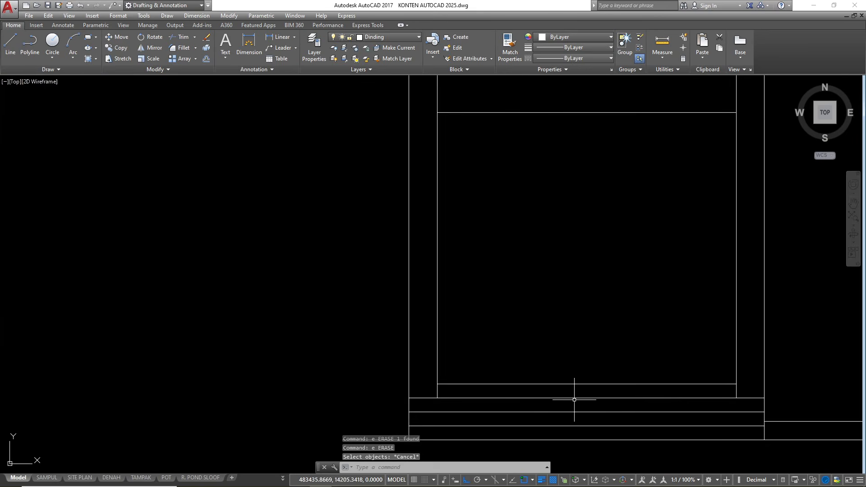
pyautogui.click(590, 430)
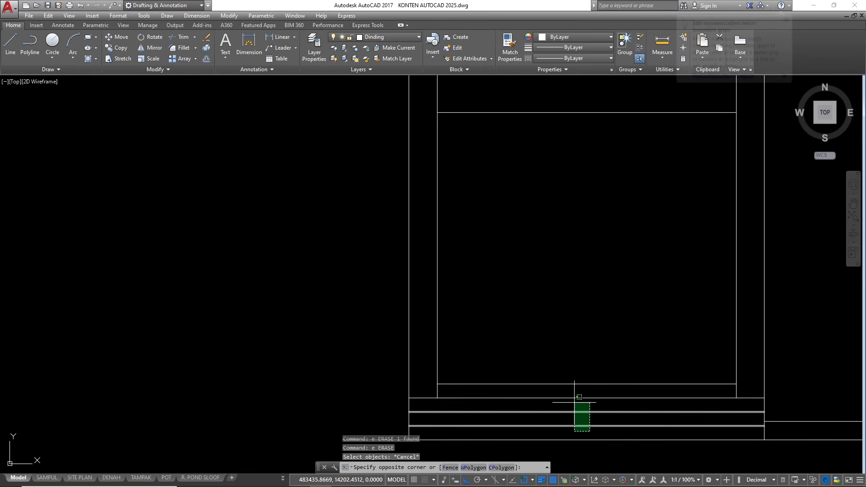
pyautogui.click(553, 342)
pyautogui.write('e')
pyautogui.press('Return')
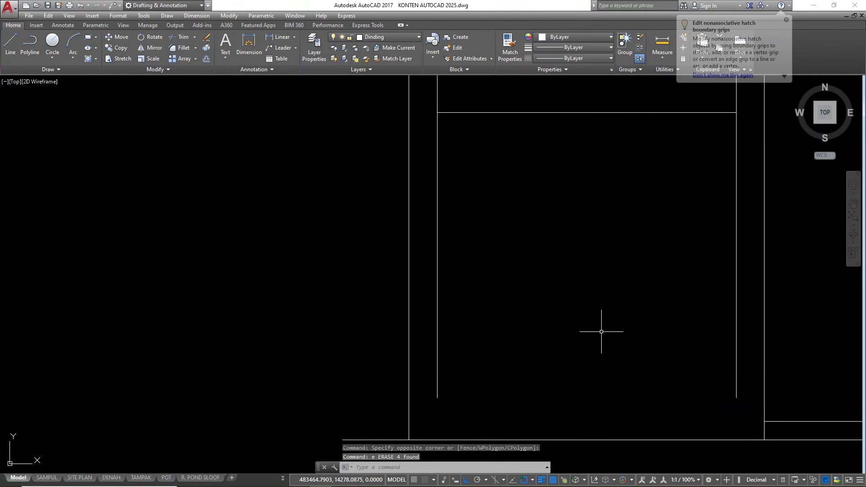
# - Extend the right bay's horizontal base line to the outer edge of the left column
pyautogui.scroll(-2, 602, 330)
pyautogui.click(480, 375)
pyautogui.write('ex')
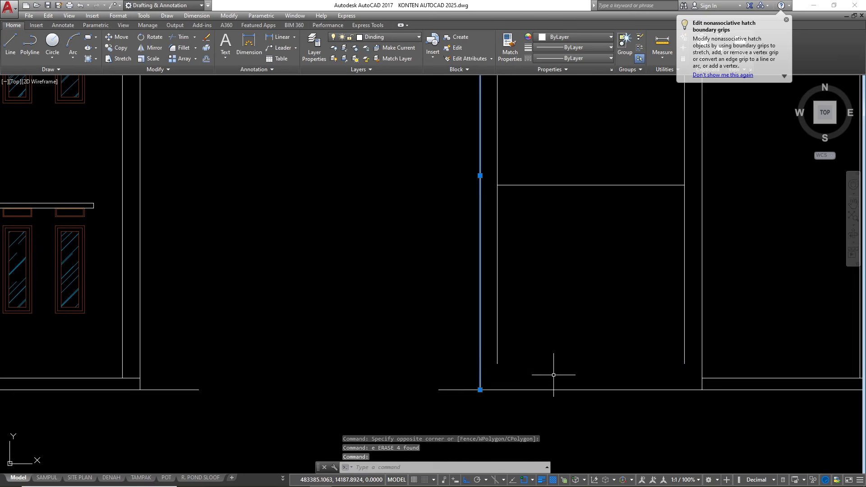
pyautogui.press('Return')
pyautogui.click(785, 377)
pyautogui.click(780, 382)
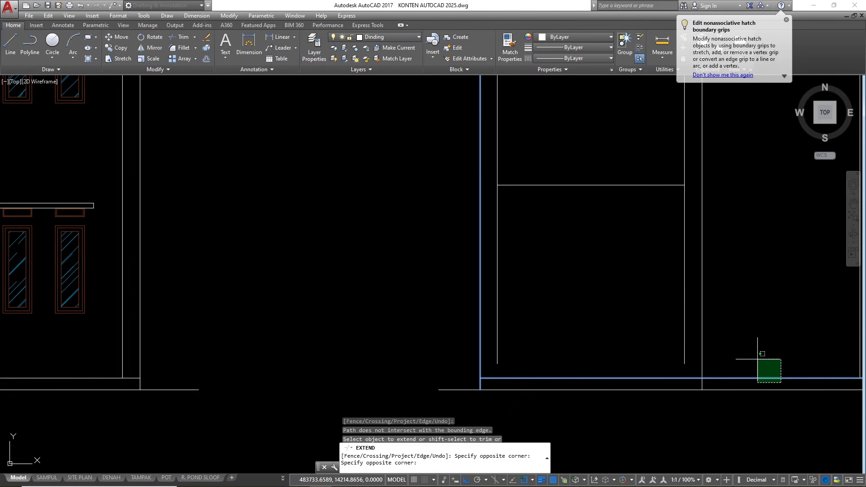
pyautogui.click(759, 358)
pyautogui.press('Escape')
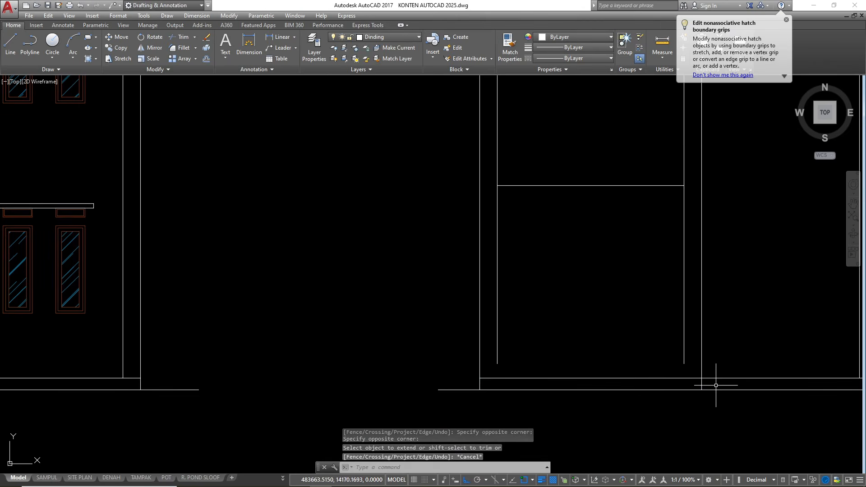
pyautogui.write('t')
pyautogui.press('Return')
pyautogui.write('t')
pyautogui.press('Return')
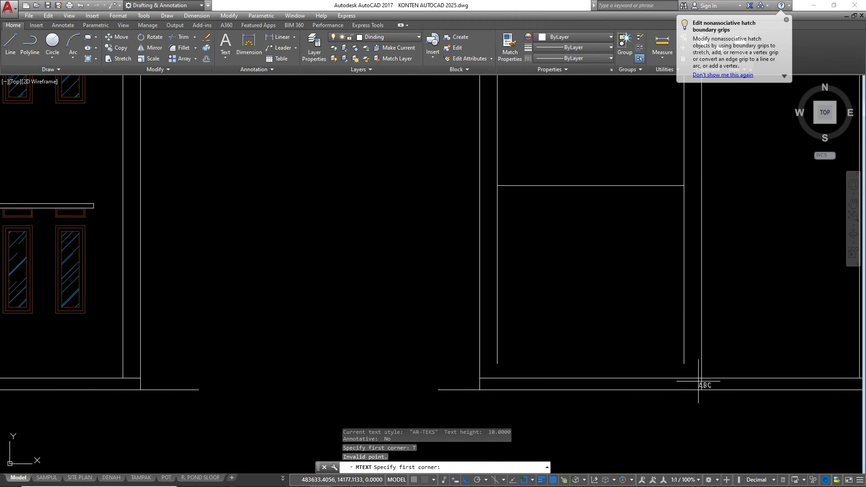
pyautogui.press('Escape')
pyautogui.write('ts or')
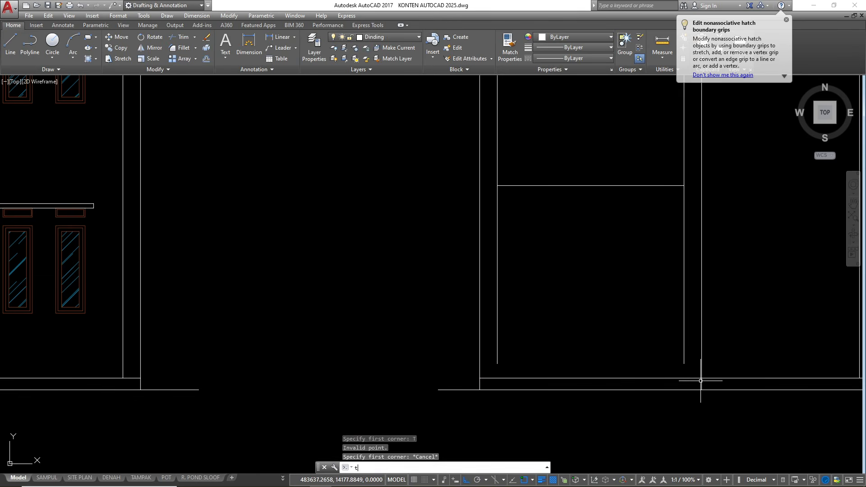
pyautogui.press('Return')
pyautogui.write('tr')
pyautogui.press('Return')
pyautogui.click(702, 385)
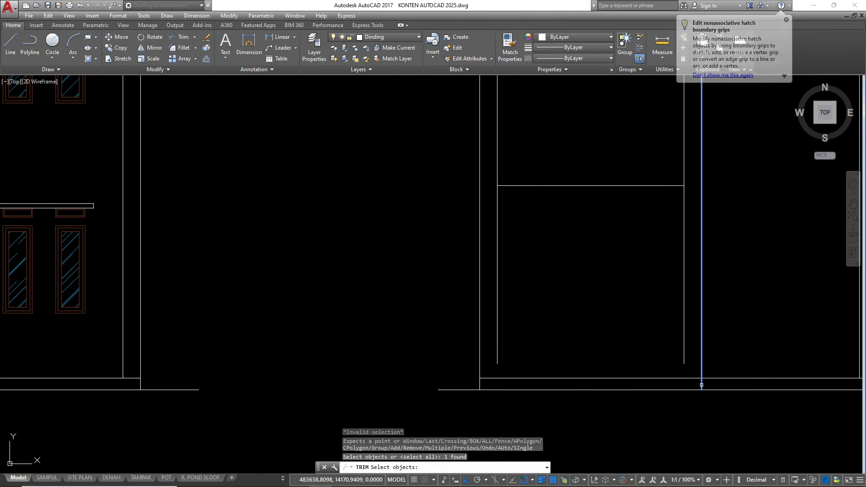
pyautogui.press('Escape')
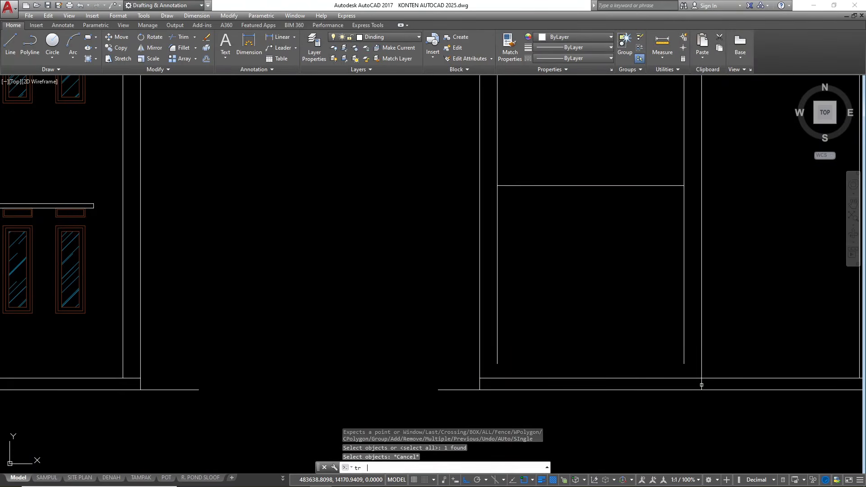
pyautogui.write('tr')
pyautogui.press('Return')
pyautogui.click(701, 384)
pyautogui.click(701, 383)
pyautogui.press('Escape')
# - Trim the part of the middle column's right edge that runs below the horizontal base line
pyautogui.write('tr')
pyautogui.scroll(1, 711, 388)
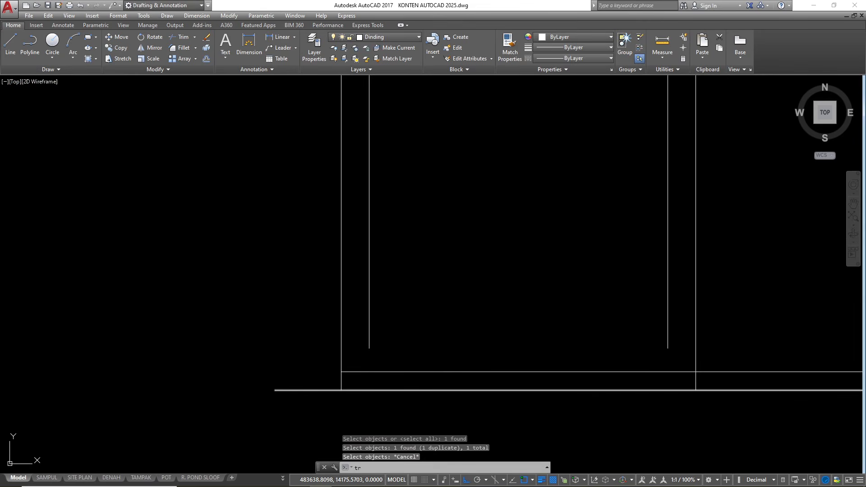
pyautogui.press('space')
pyautogui.scroll(1, 711, 388)
pyautogui.click(706, 382)
pyautogui.click(679, 378)
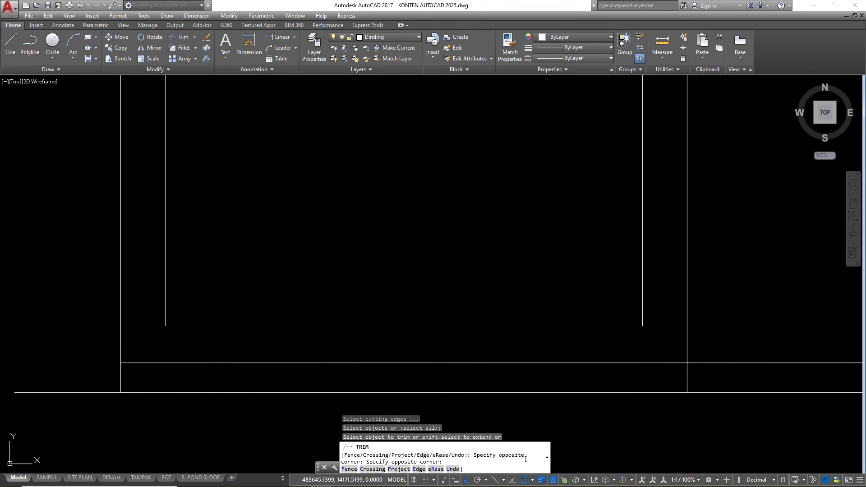
pyautogui.press('Escape')
# - Extend the left bay's two inner column lines down to the horizontal base line
pyautogui.click(601, 348)
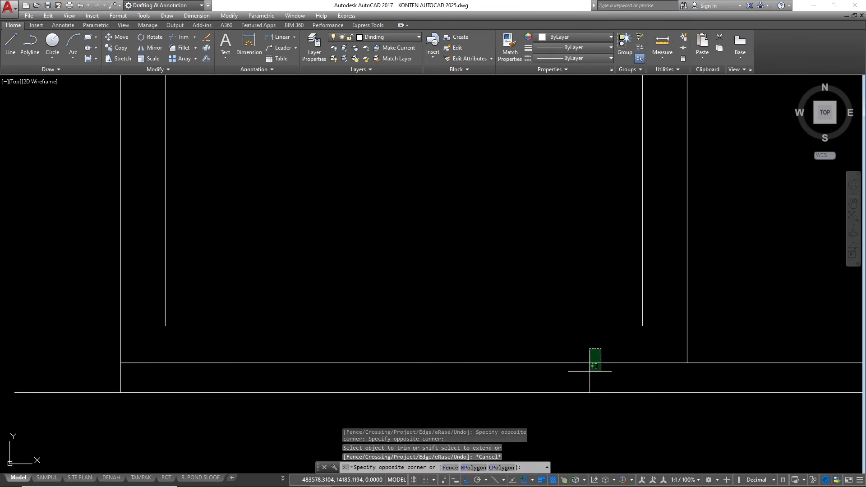
pyautogui.click(588, 373)
pyautogui.write('ex')
pyautogui.press('Return')
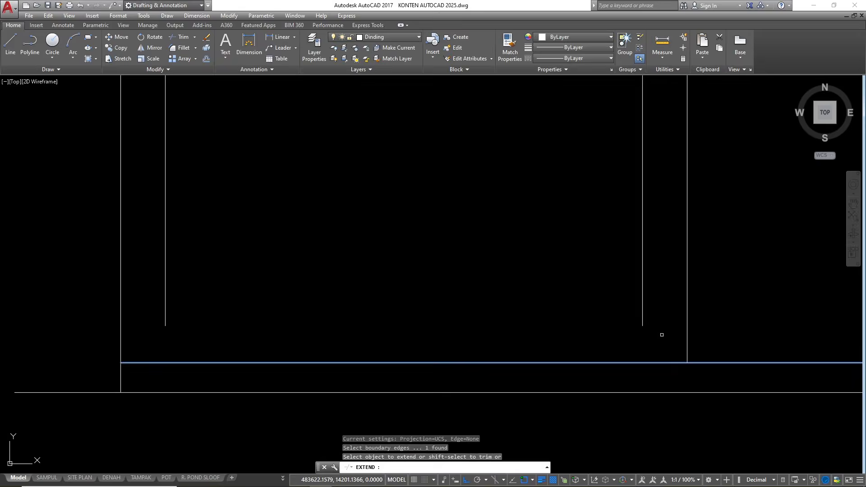
pyautogui.click(664, 323)
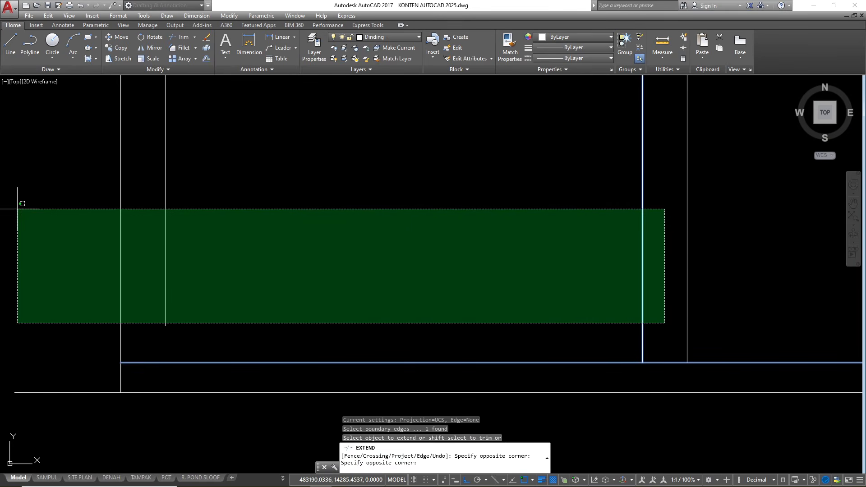
pyautogui.click(164, 224)
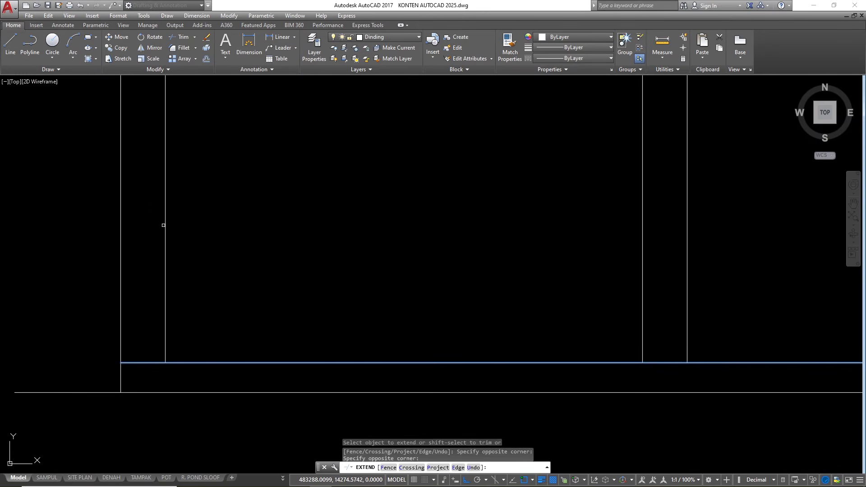
pyautogui.scroll(-1, 474, 377)
pyautogui.press('Escape')
pyautogui.scroll(-2, 463, 367)
pyautogui.press('Escape')
pyautogui.press('Escape')
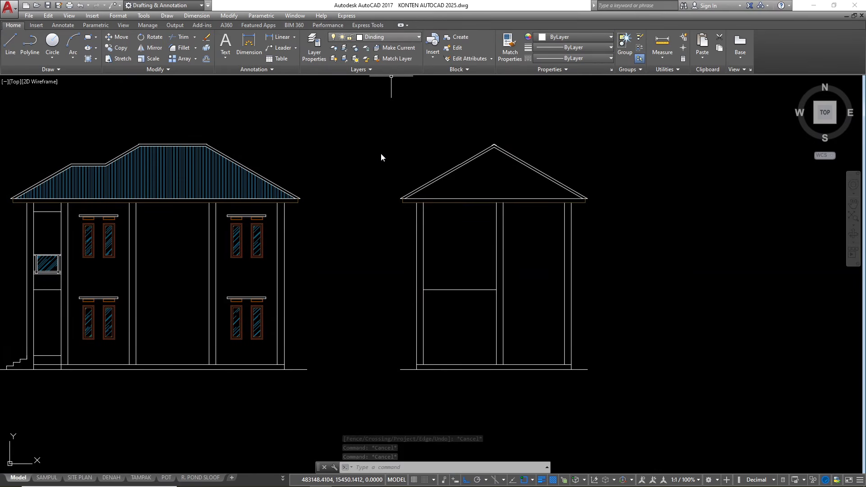
# - Make the Kusen layer current
pyautogui.click(388, 37)
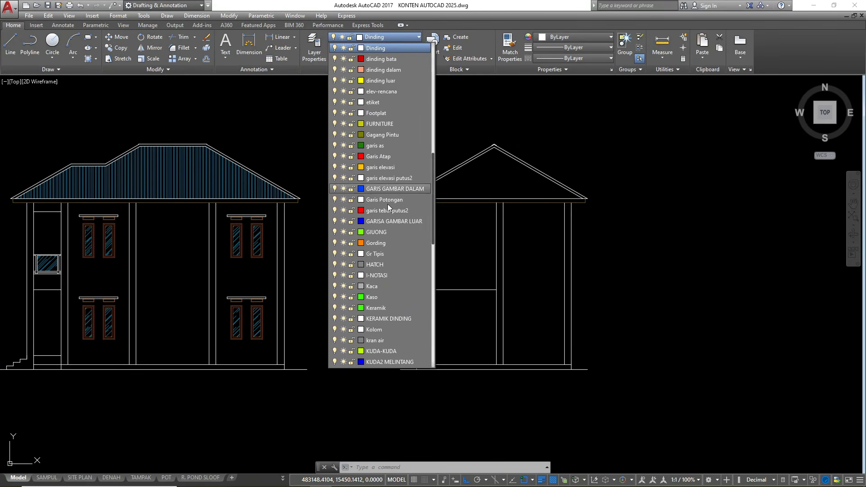
pyautogui.scroll(-1, 379, 338)
pyautogui.click(372, 344)
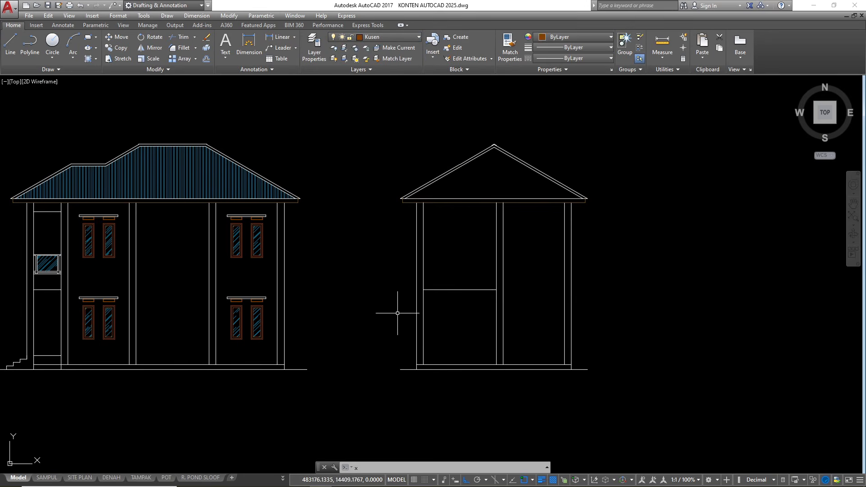
pyautogui.write('xv')
pyautogui.press('Return')
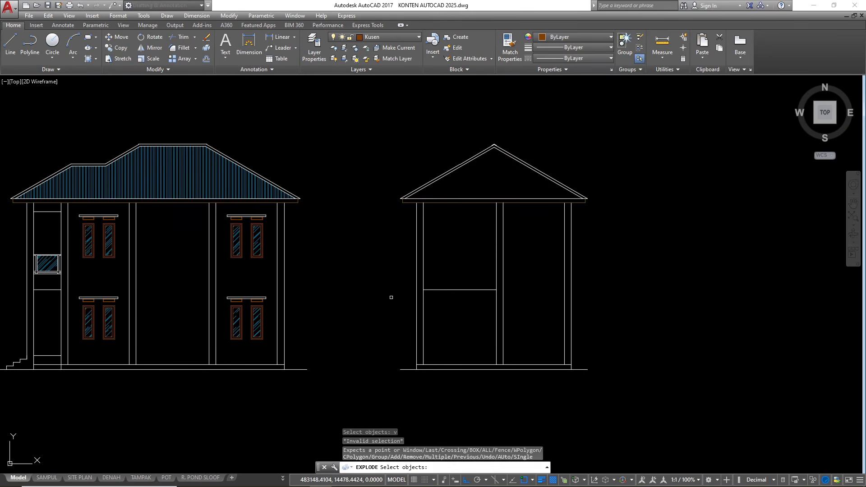
pyautogui.press('Escape')
pyautogui.scroll(-1, 449, 306)
pyautogui.write('x')
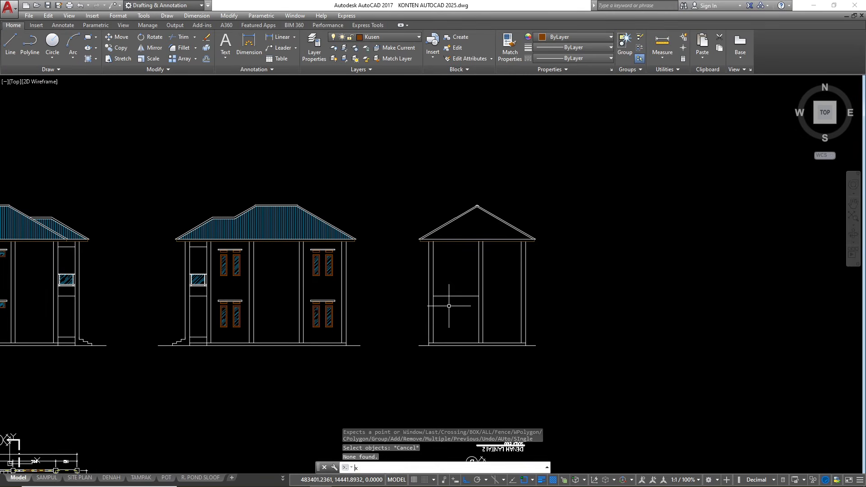
pyautogui.write('l')
pyautogui.press('Return')
pyautogui.write('x')
pyautogui.press('Return')
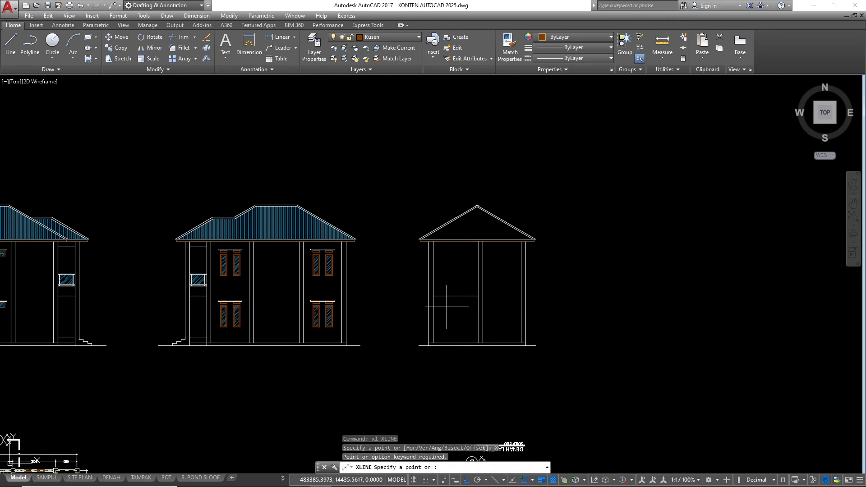
pyautogui.scroll(-4, 491, 235)
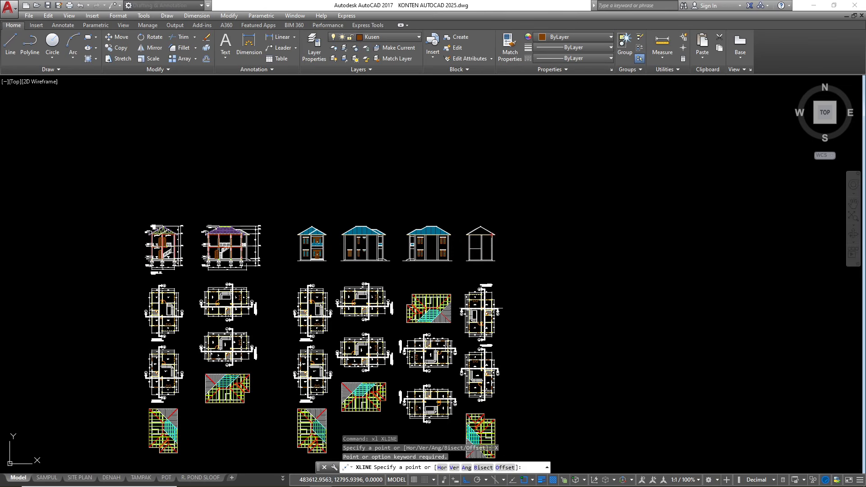
pyautogui.press('Escape')
# - Draw vertical construction lines through both edges of the Kamar Tidur window in the rear wall of the rotated ground-floor plan
pyautogui.scroll(2, 480, 365)
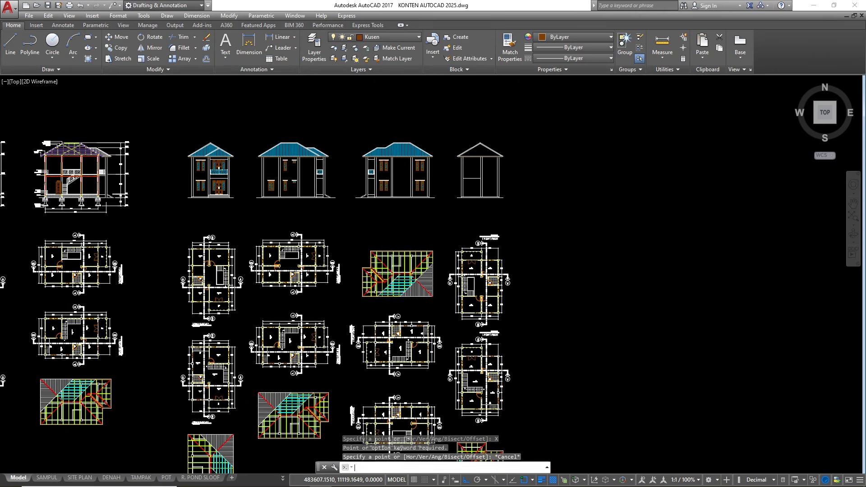
pyautogui.scroll(2, 482, 365)
pyautogui.write('xl')
pyautogui.press('Return')
pyautogui.write('v')
pyautogui.press('Return')
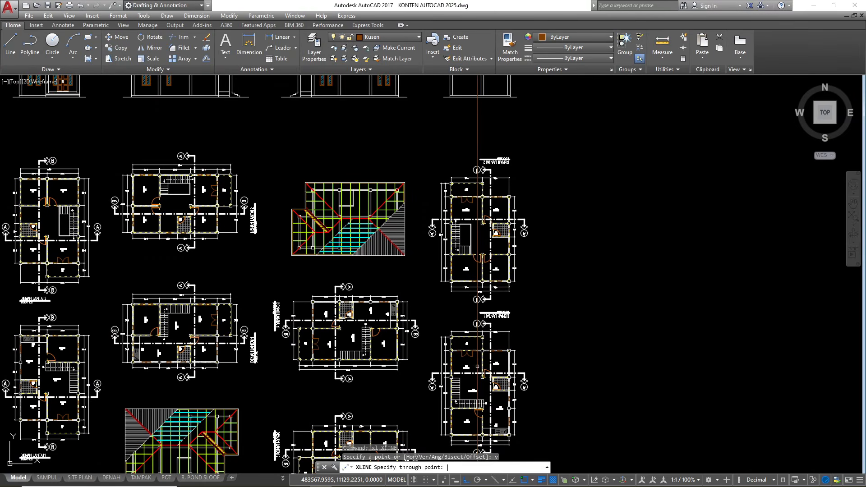
pyautogui.scroll(-2, 449, 217)
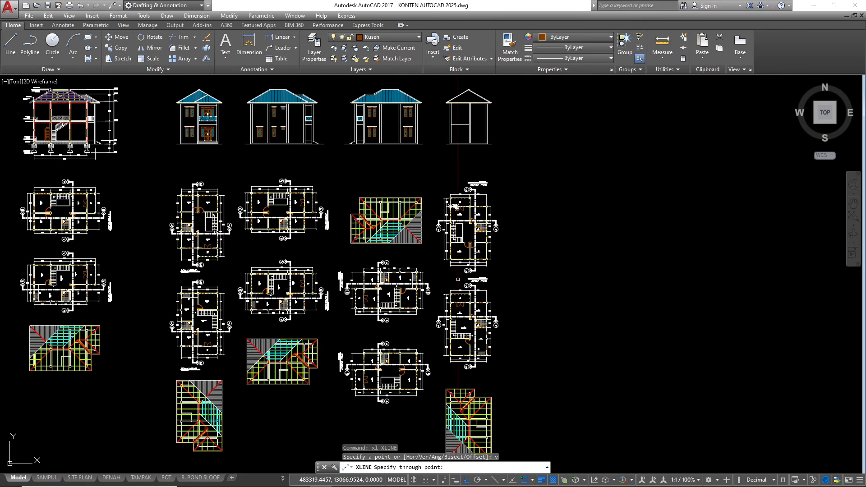
pyautogui.scroll(2, 463, 345)
pyautogui.scroll(4, 460, 358)
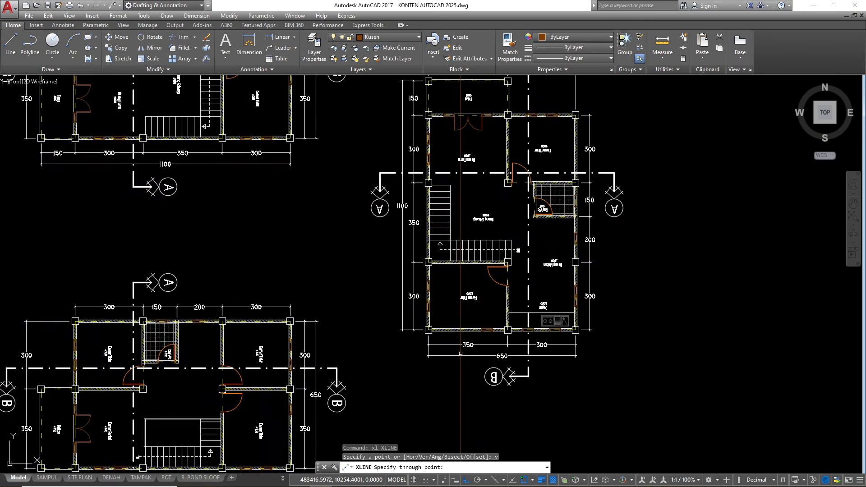
pyautogui.scroll(6, 482, 331)
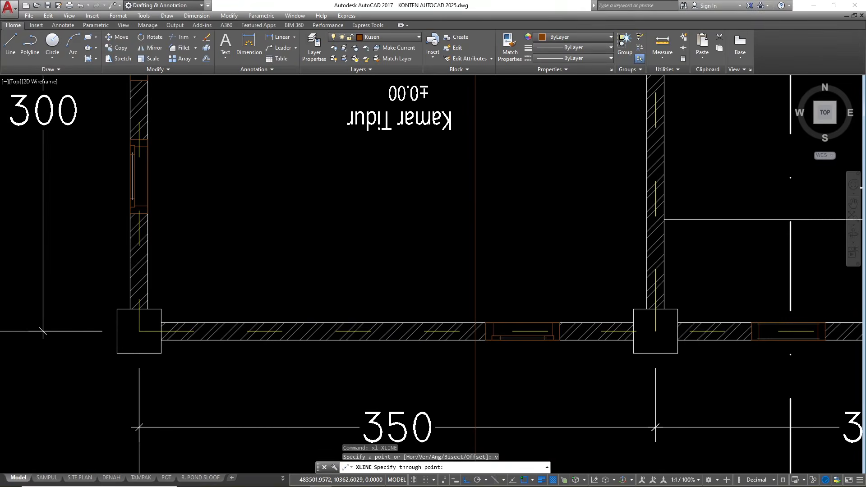
pyautogui.click(492, 336)
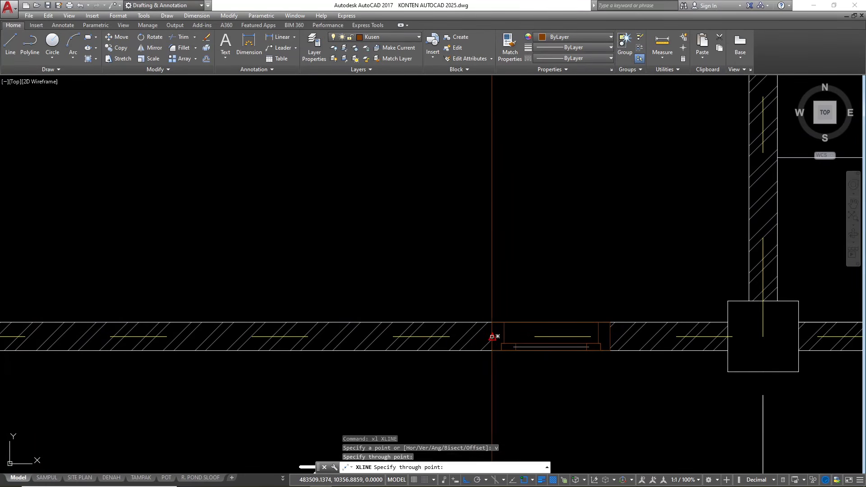
pyautogui.click(610, 336)
pyautogui.scroll(-5, 288, 323)
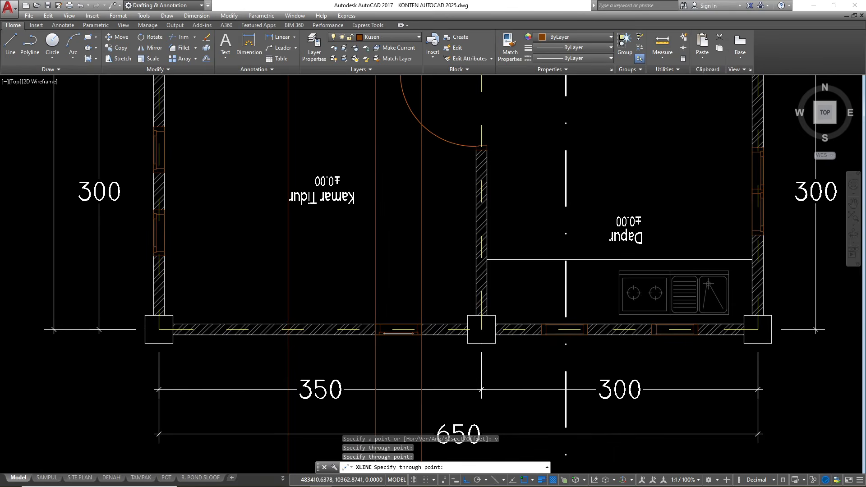
# - Add vertical construction lines through both edges of each of the two Dapur windows in the same rear wall
pyautogui.scroll(-5, 421, 330)
pyautogui.scroll(6, 409, 321)
pyautogui.scroll(3, 409, 322)
pyautogui.click(410, 322)
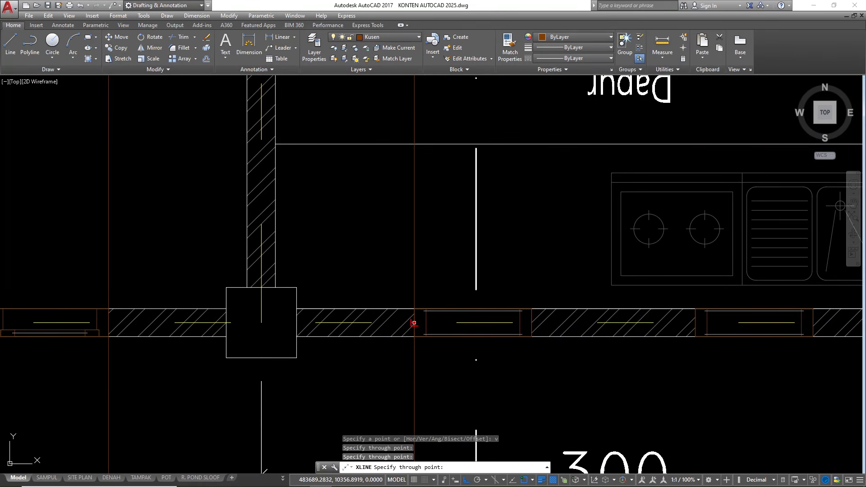
pyautogui.click(531, 321)
pyautogui.scroll(-2, 523, 323)
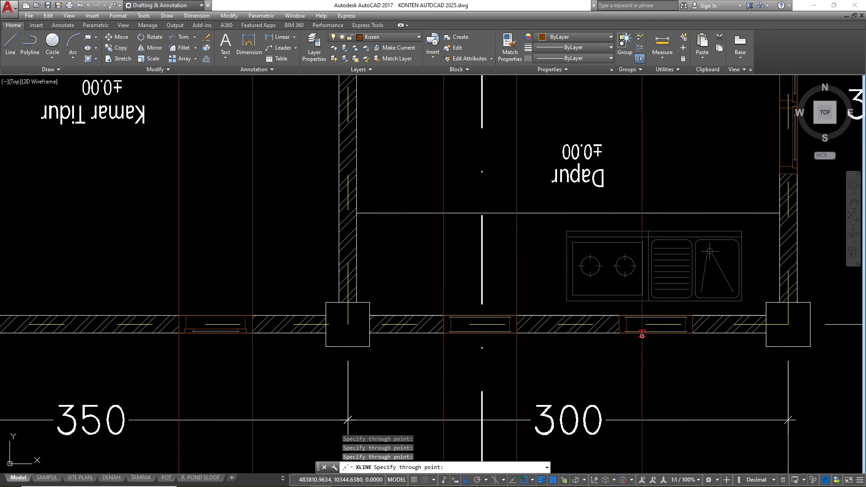
pyautogui.scroll(2, 641, 328)
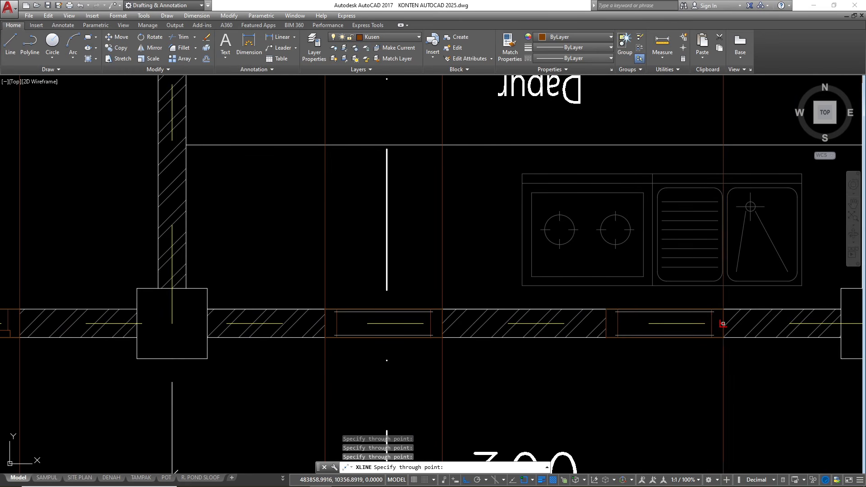
pyautogui.click(723, 324)
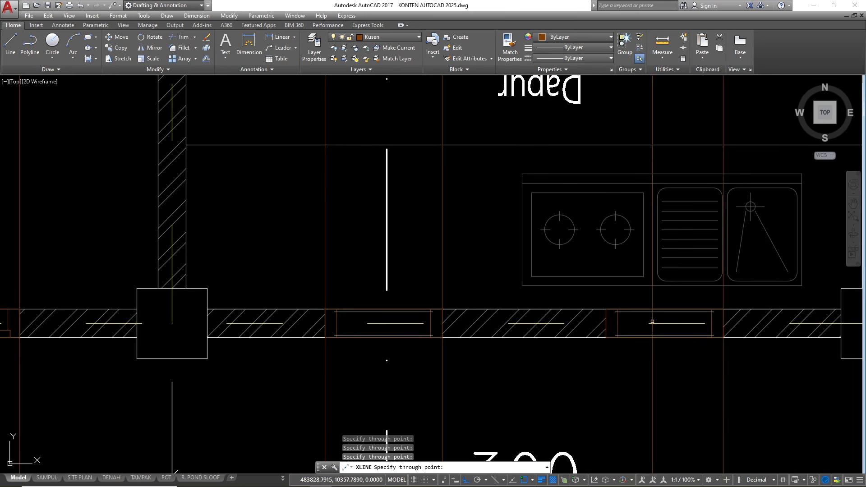
pyautogui.click(605, 324)
pyautogui.scroll(-4, 559, 365)
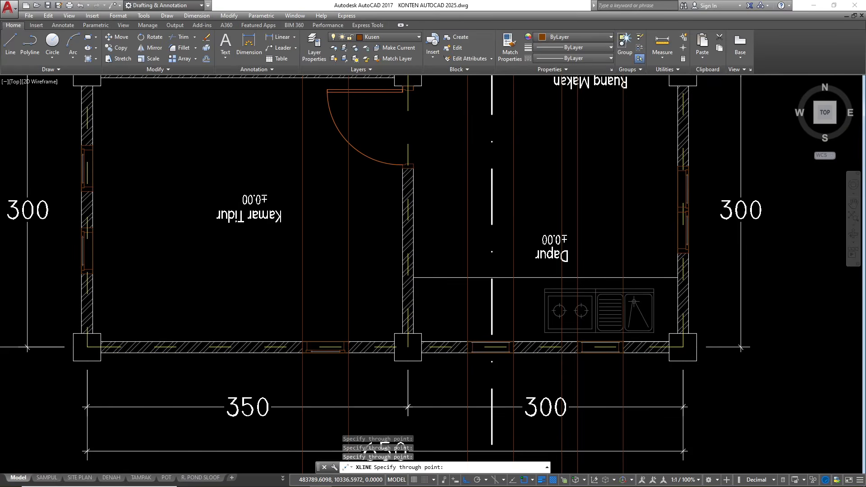
pyautogui.press('Escape')
# - Compare the projected lines with the rear windows of the rotated upper-floor plan, and examine the window types in the side elevations
pyautogui.scroll(-8, 535, 277)
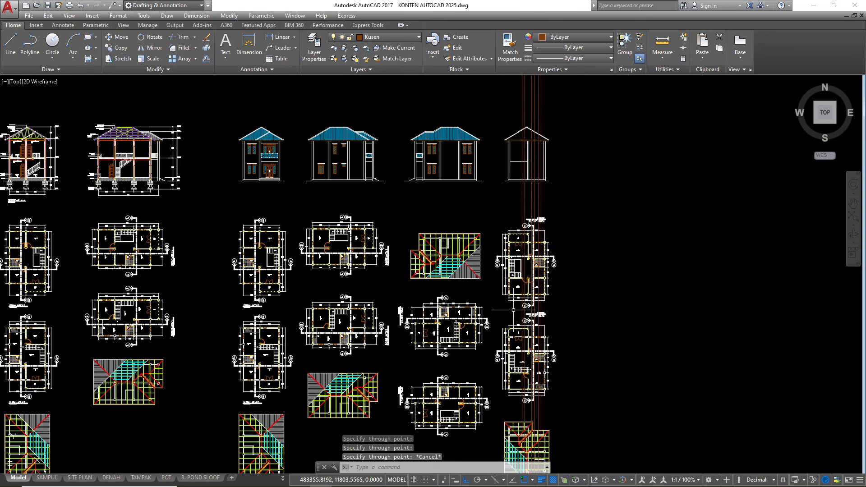
pyautogui.scroll(10, 545, 279)
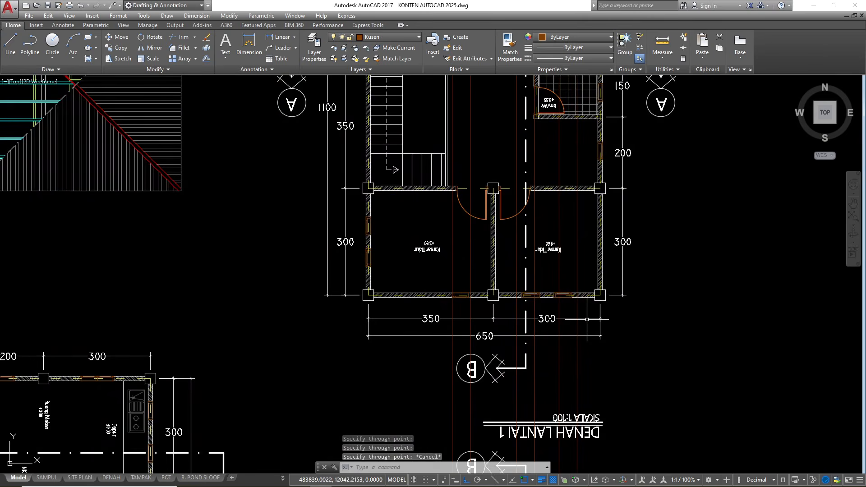
pyautogui.scroll(2, 562, 302)
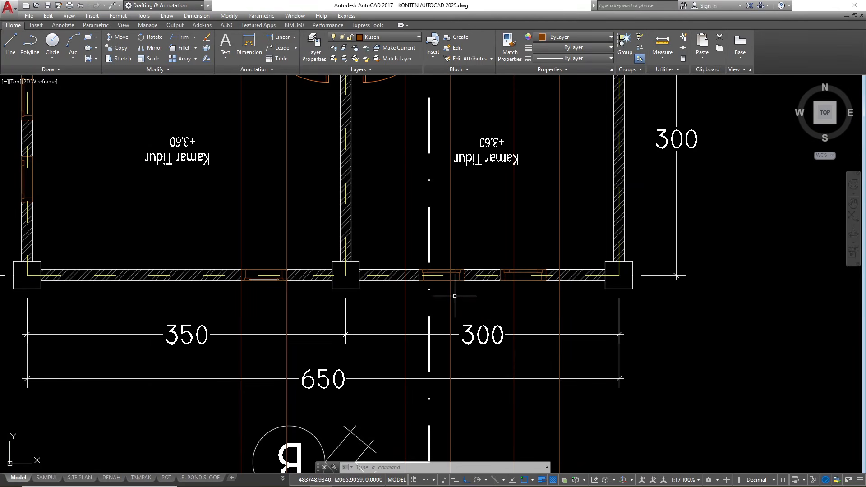
pyautogui.scroll(-10, 676, 275)
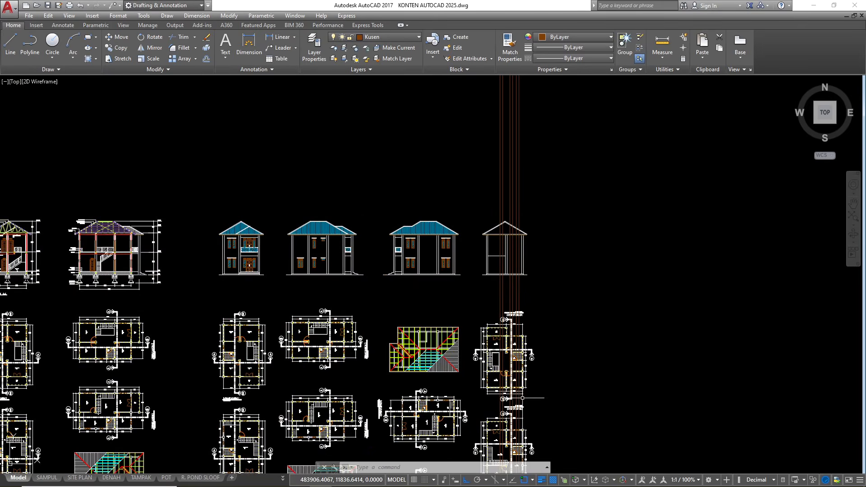
pyautogui.press('Escape')
pyautogui.scroll(4, 464, 271)
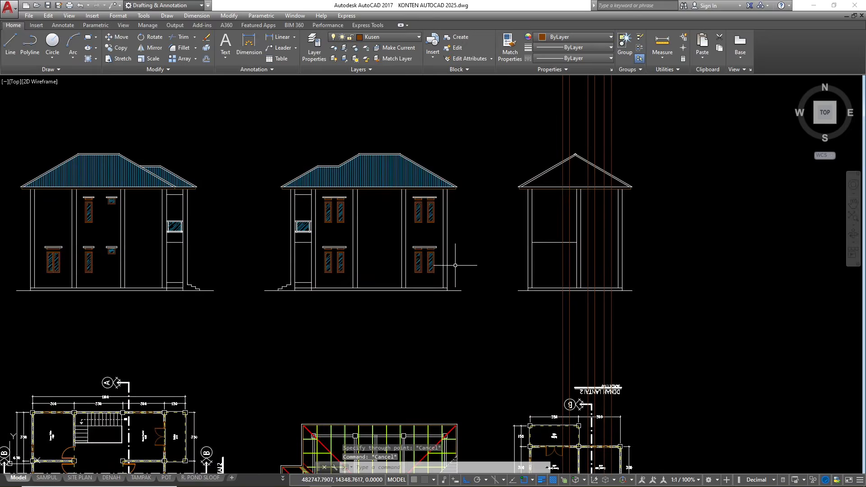
pyautogui.scroll(2, 324, 255)
pyautogui.scroll(-2, 550, 230)
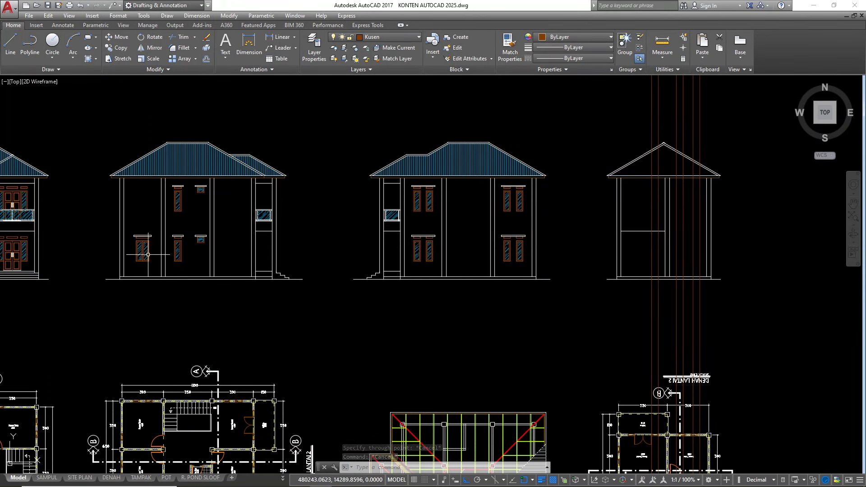
# - Copy the ground-floor single-leaf window with its vent and canopy from the first side elevation onto the rear elevation's bedroom window projection lines
pyautogui.scroll(5, 118, 243)
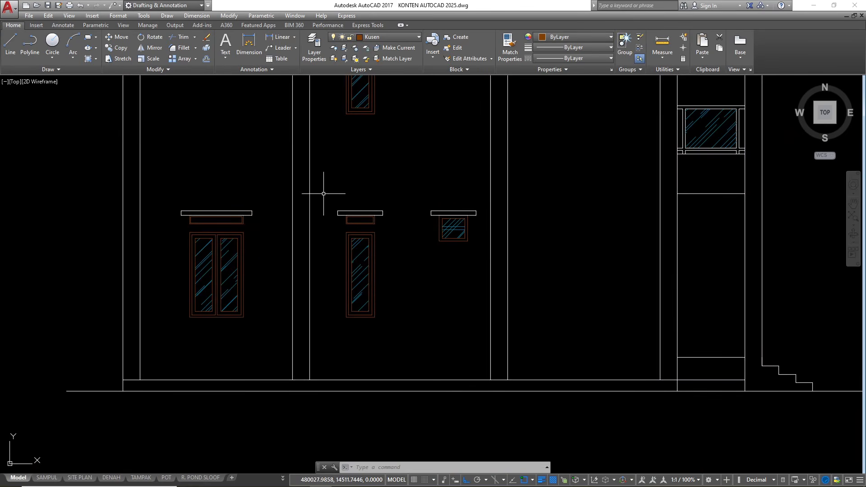
pyautogui.click(323, 193)
pyautogui.click(400, 352)
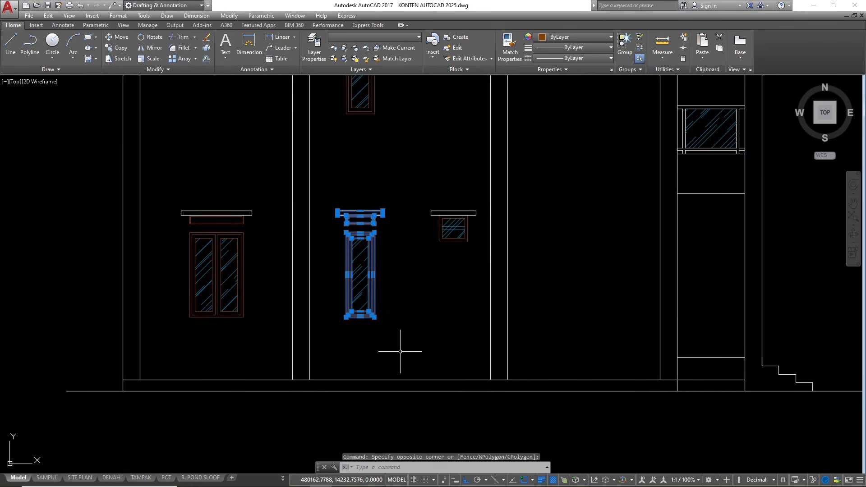
pyautogui.scroll(-3, 405, 324)
pyautogui.write('c')
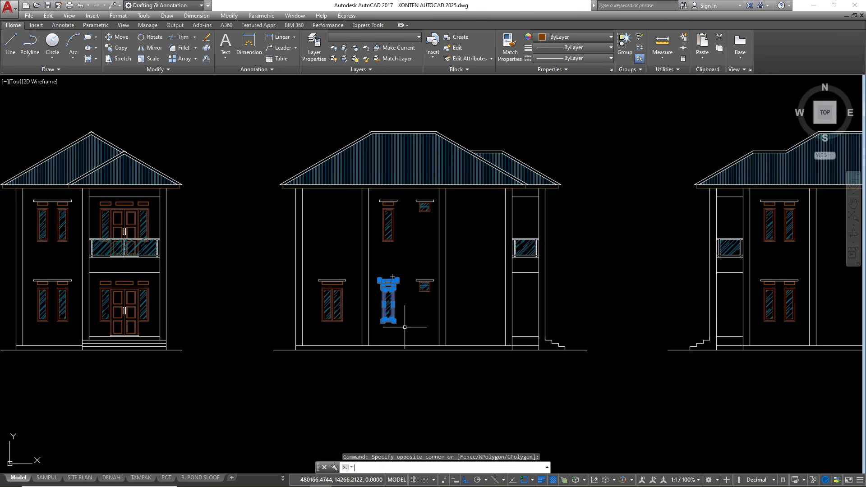
pyautogui.write('o')
pyautogui.press('Return')
pyautogui.scroll(4, 396, 329)
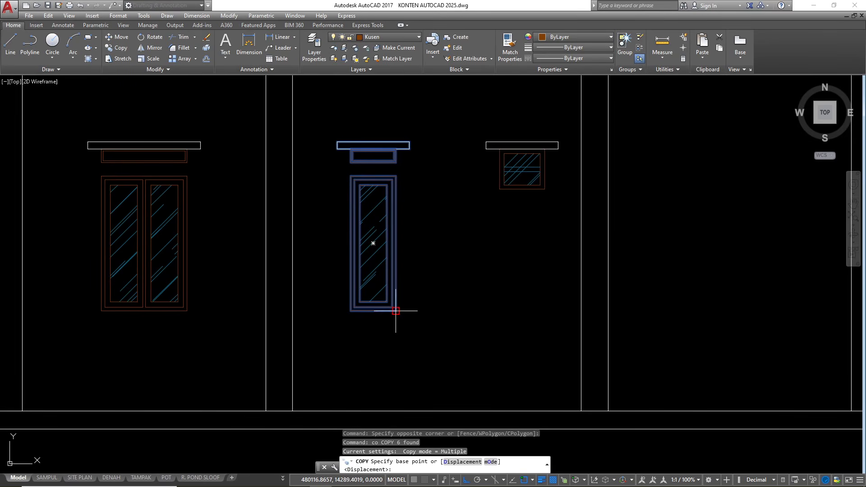
pyautogui.click(396, 311)
pyautogui.scroll(-4, 396, 311)
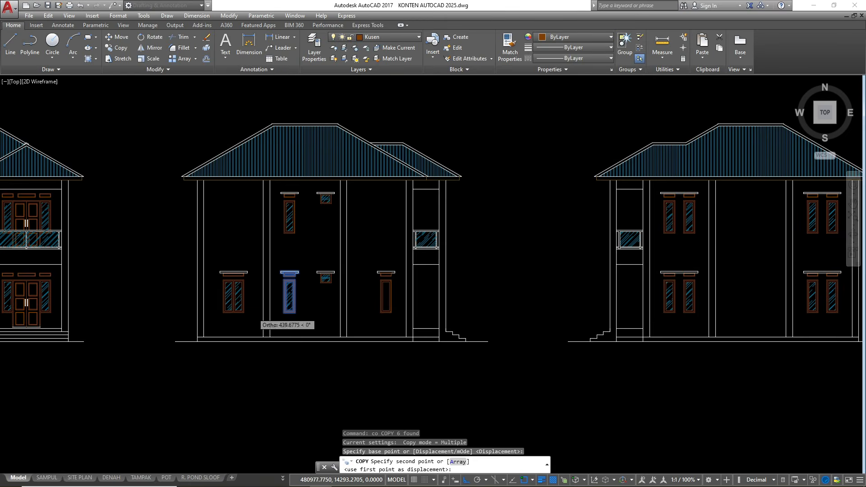
pyautogui.scroll(-3, 226, 324)
pyautogui.scroll(7, 432, 307)
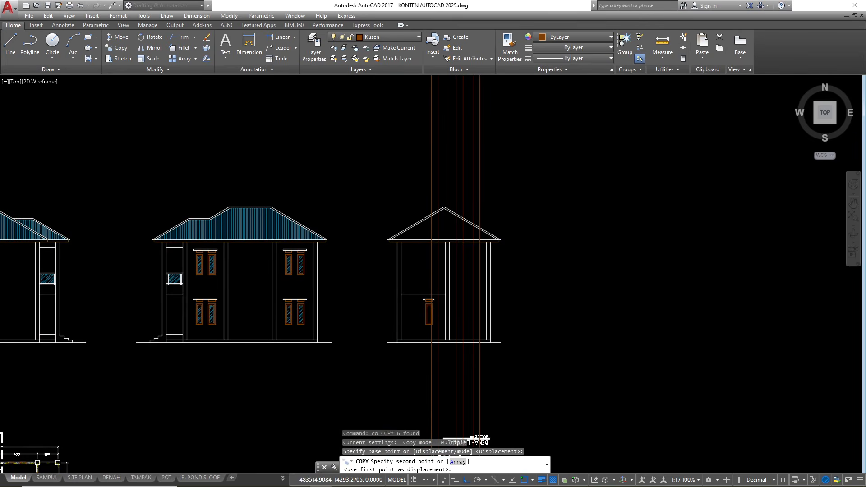
pyautogui.scroll(2, 505, 326)
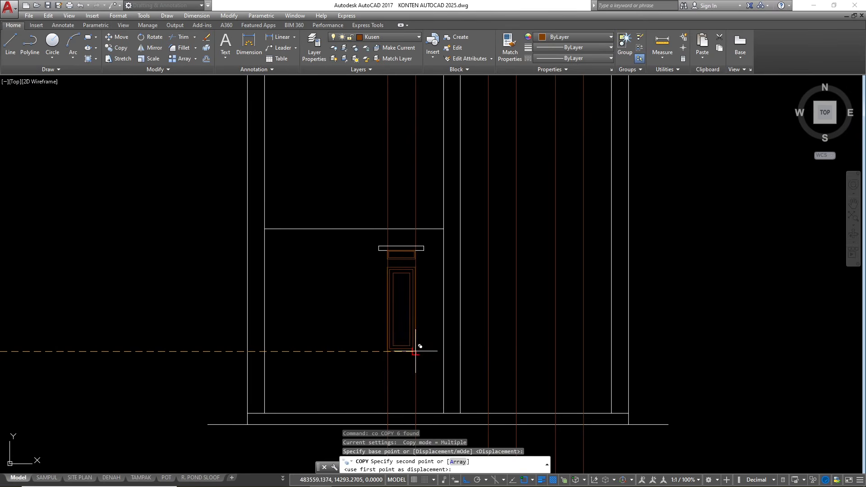
pyautogui.click(415, 351)
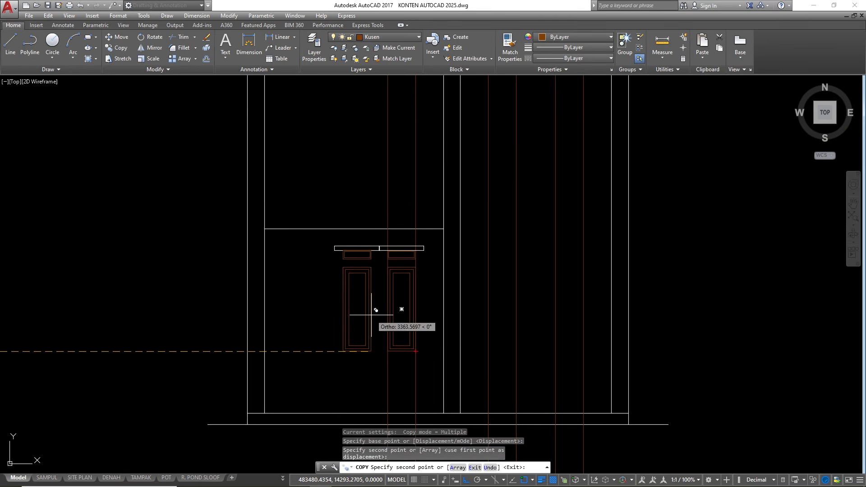
pyautogui.press('Escape')
# - Erase the horizontal line between floors in the left bay of the rear elevation
pyautogui.click(347, 251)
pyautogui.click(325, 163)
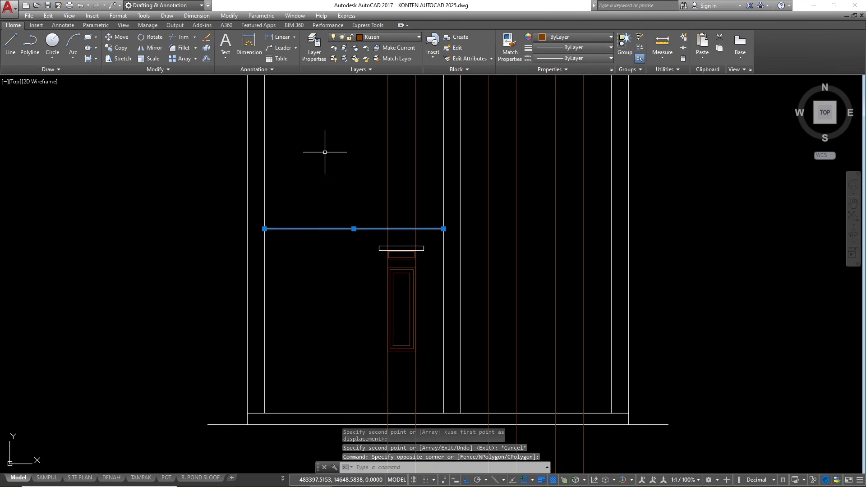
pyautogui.scroll(-5, 412, 269)
pyautogui.write('e')
pyautogui.press('Return')
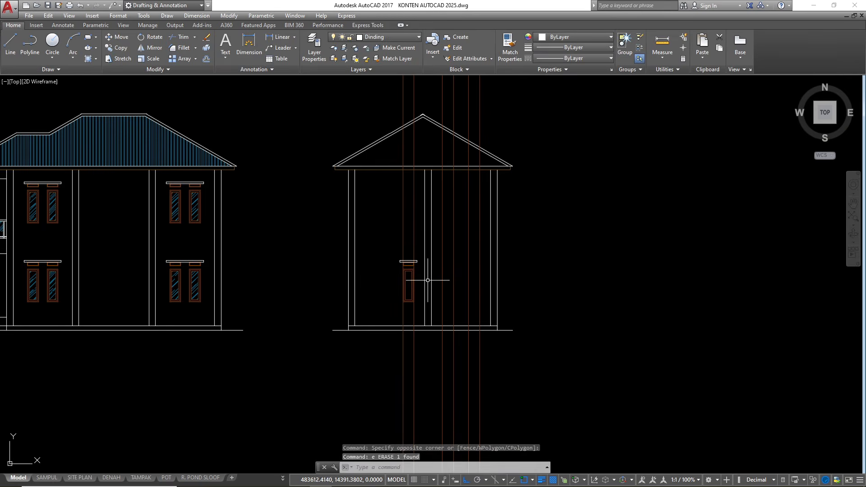
# - Copy the small ground-floor window with its canopy from the first side elevation onto both pairs of Dapur projection lines in the rear elevation
pyautogui.scroll(-4, 437, 280)
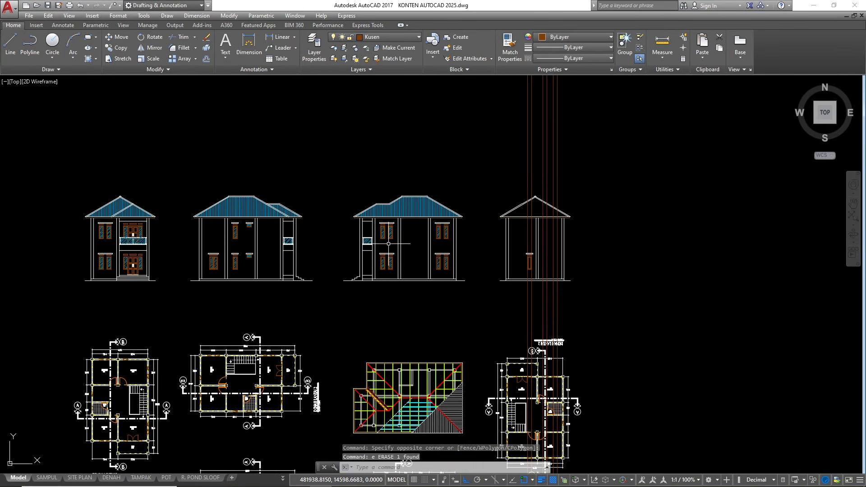
pyautogui.scroll(5, 201, 256)
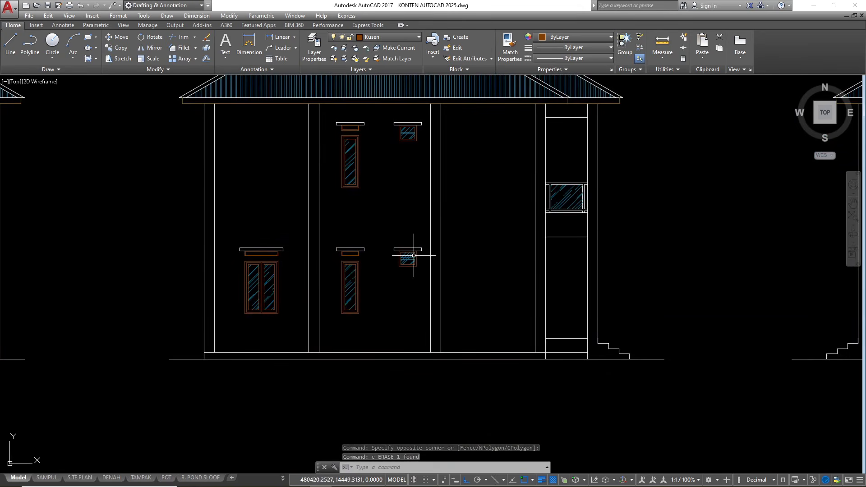
pyautogui.scroll(2, 414, 255)
pyautogui.click(365, 230)
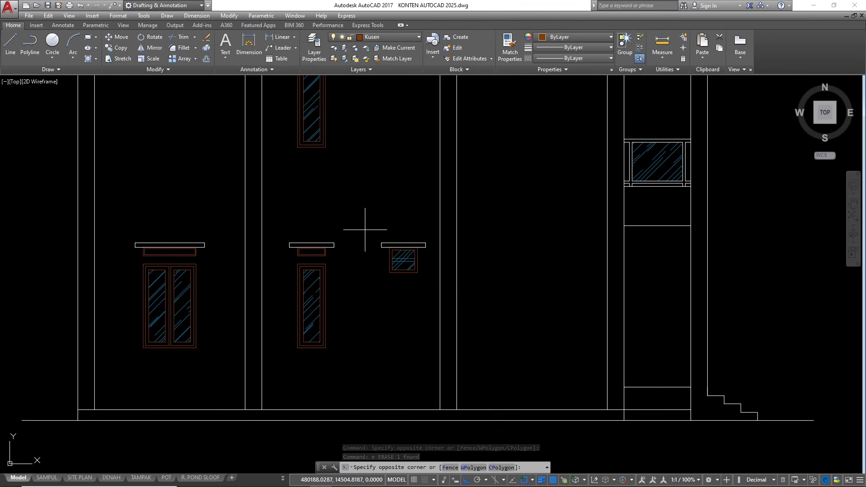
pyautogui.click(431, 306)
pyautogui.write('co')
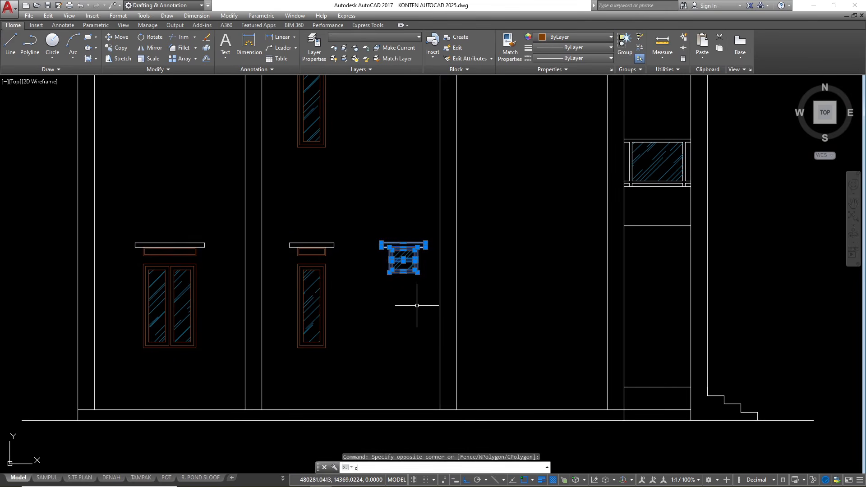
pyautogui.press('Return')
pyautogui.scroll(2, 368, 263)
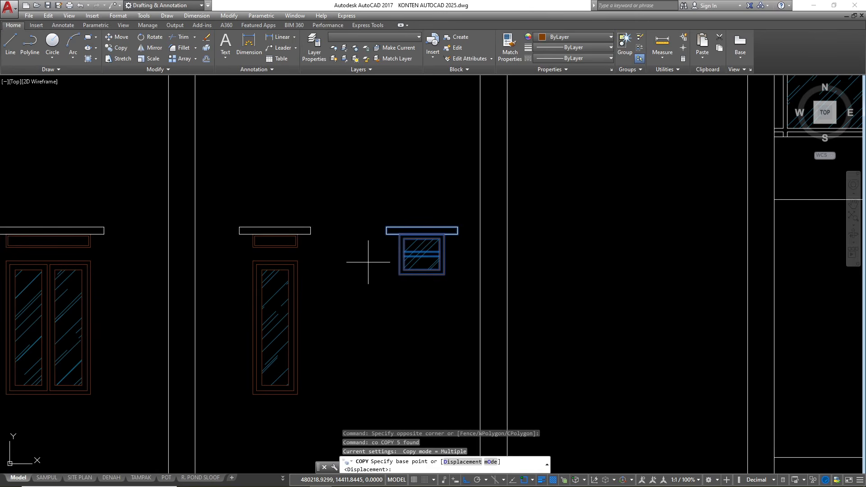
pyautogui.click(399, 274)
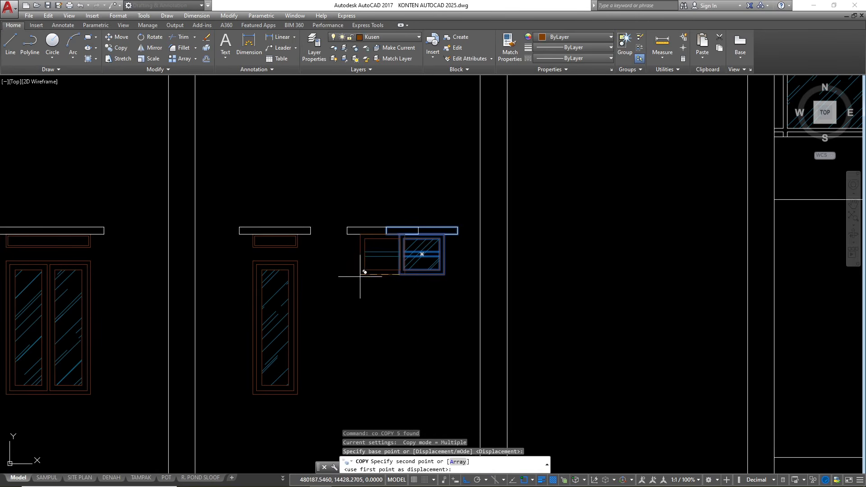
pyautogui.scroll(-5, 362, 271)
pyautogui.scroll(-4, 216, 284)
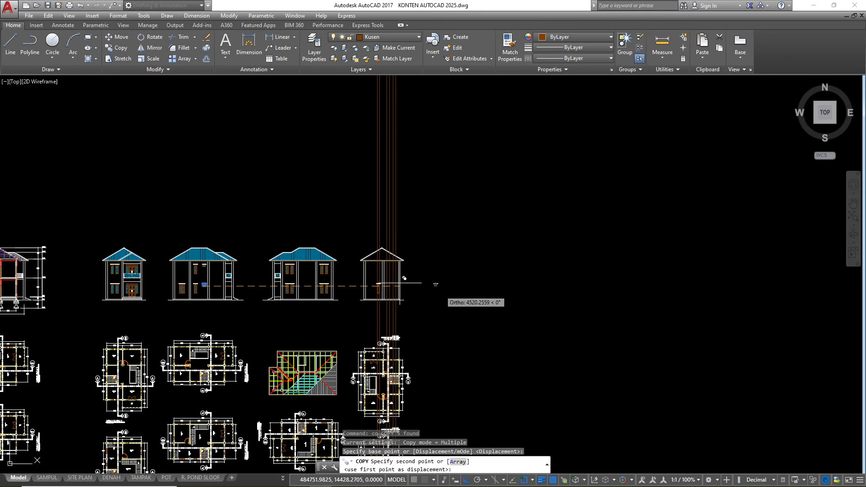
pyautogui.scroll(6, 379, 289)
pyautogui.scroll(4, 386, 290)
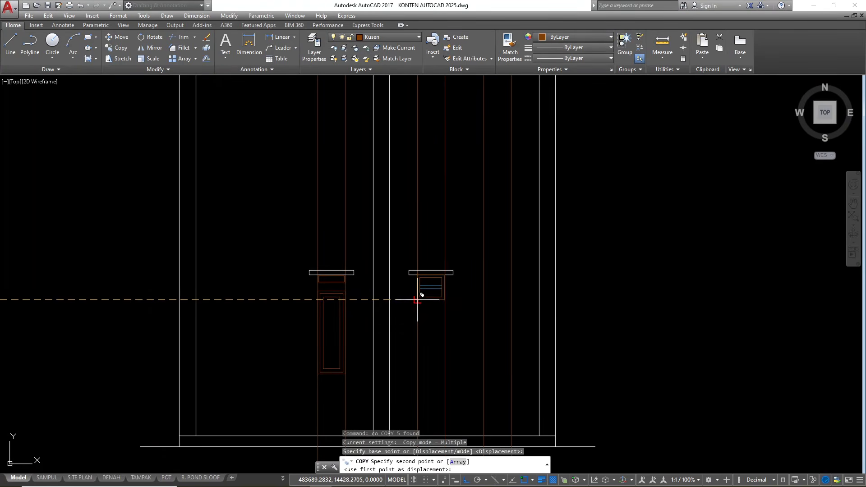
pyautogui.click(421, 294)
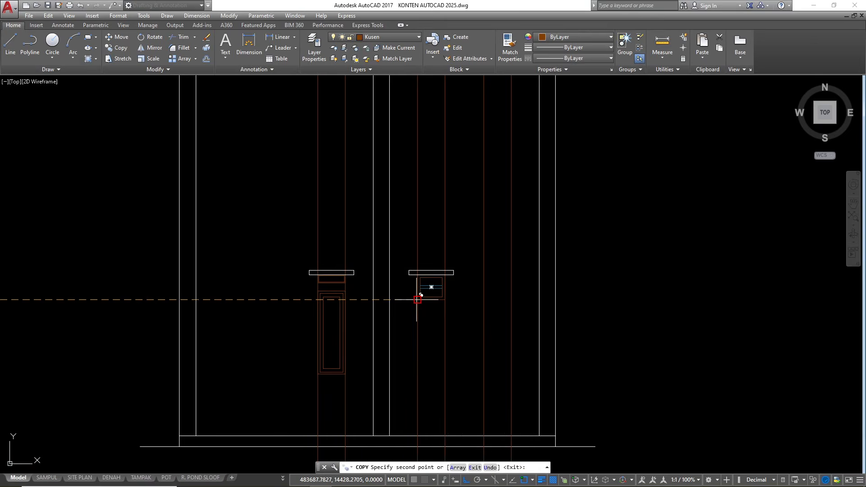
pyautogui.click(484, 300)
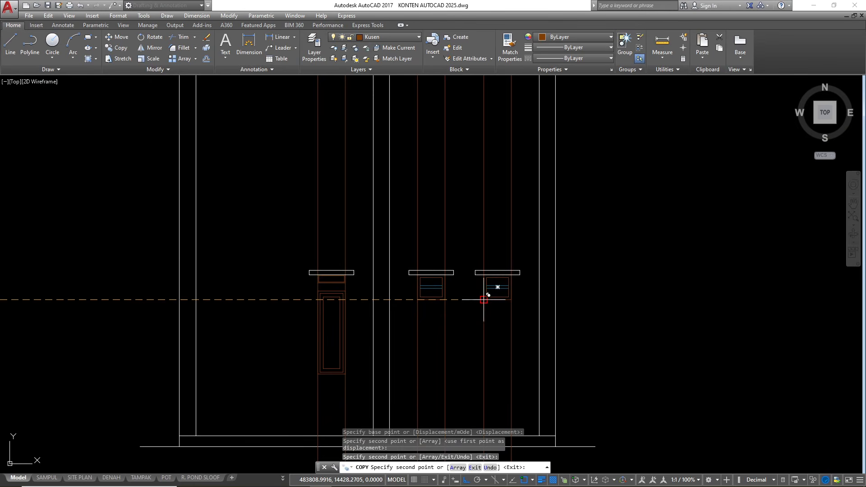
pyautogui.press('Escape')
# - Erase the six vertical construction lines running through the rear elevation and the rotated plans
pyautogui.scroll(-5, 609, 283)
pyautogui.scroll(-4, 529, 232)
pyautogui.click(560, 120)
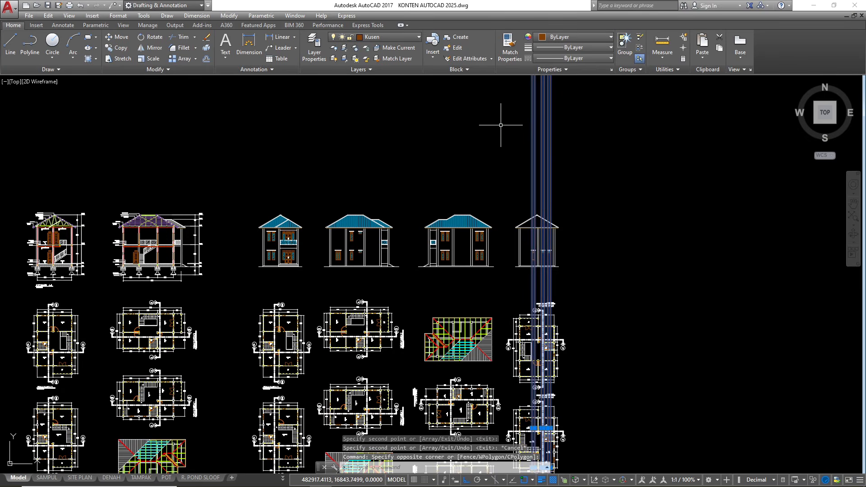
pyautogui.write('e')
pyautogui.press('Return')
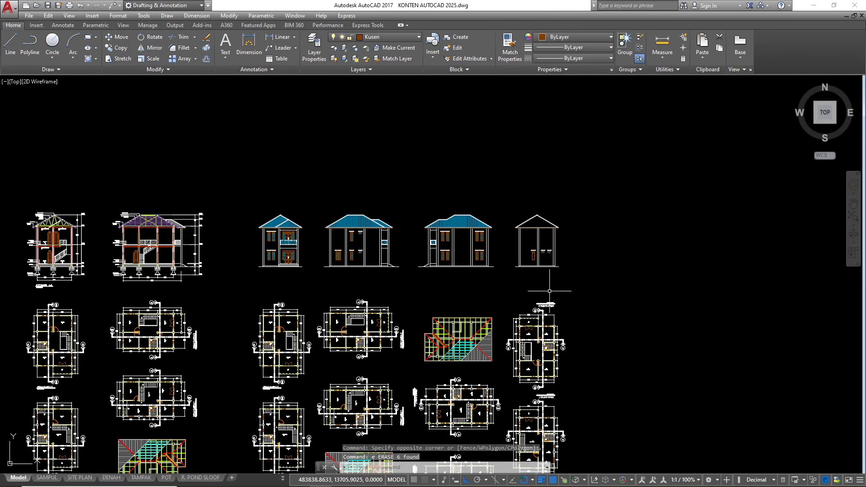
# - Add vertical construction lines through both edges of the rear window in the 350-wide Kamar Tidur of the rotated upper-floor plan
pyautogui.write('x')
pyautogui.write('v')
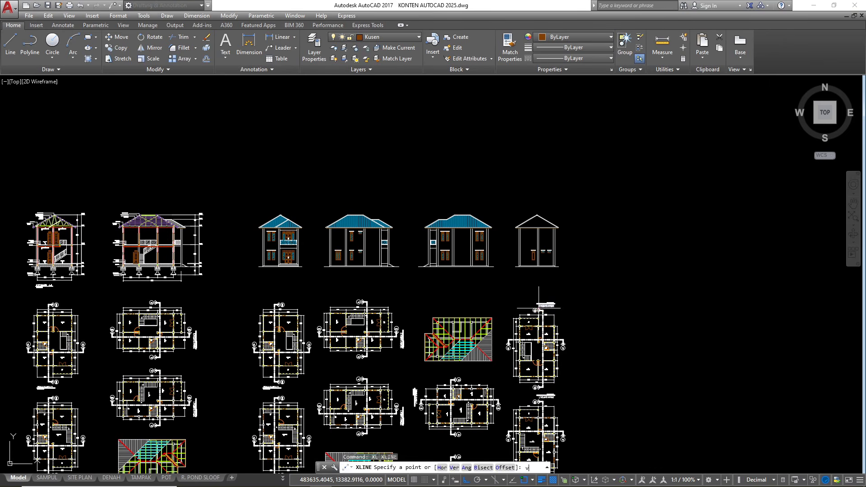
pyautogui.press('Return')
pyautogui.scroll(6, 537, 343)
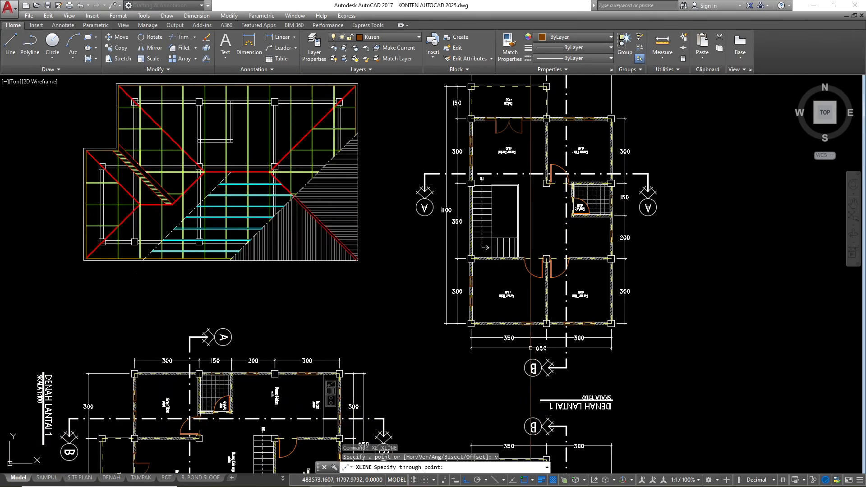
pyautogui.scroll(4, 525, 347)
pyautogui.scroll(4, 511, 349)
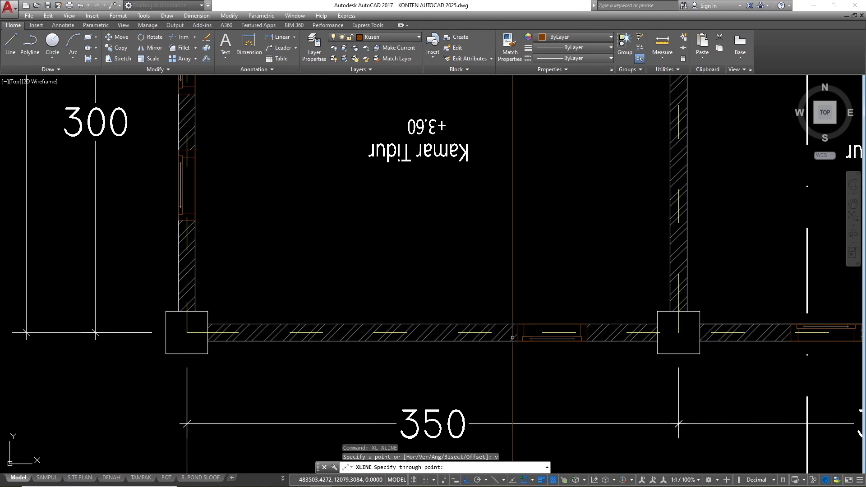
pyautogui.click(513, 344)
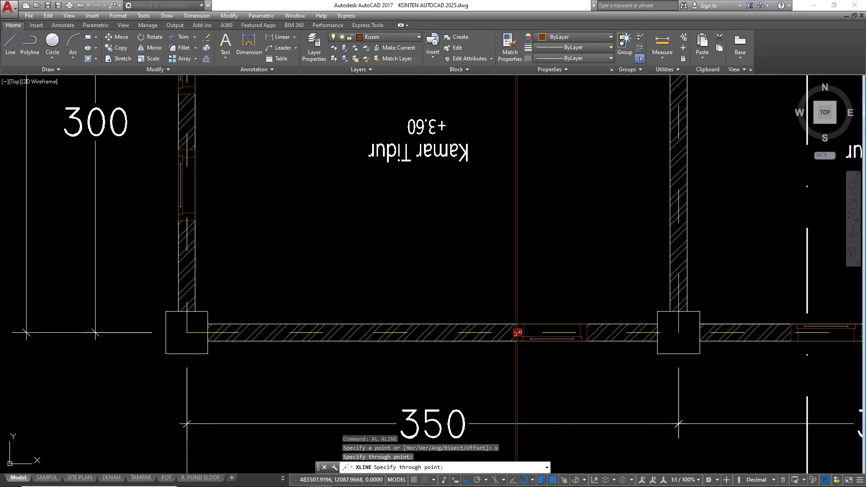
pyautogui.click(586, 333)
# - Add vertical construction lines through both edges of each of the two rear windows in the 300-wide Kamar Tidur of the same plan
pyautogui.scroll(-5, 442, 332)
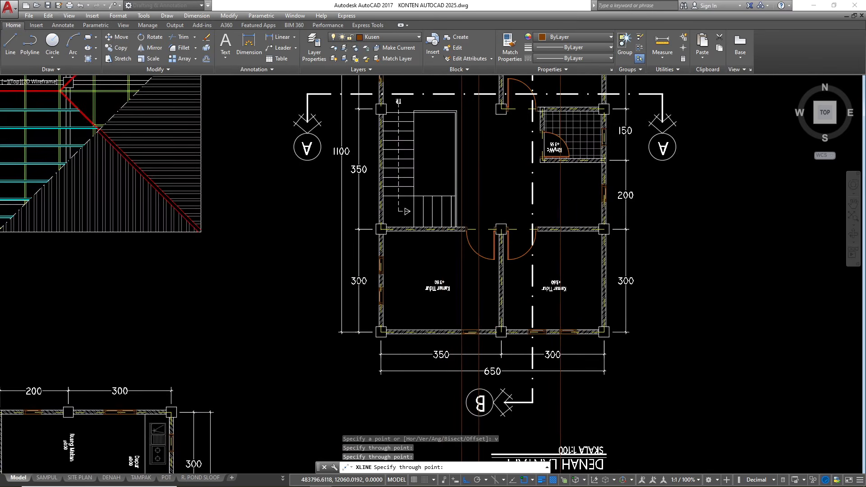
pyautogui.scroll(6, 559, 332)
pyautogui.click(558, 306)
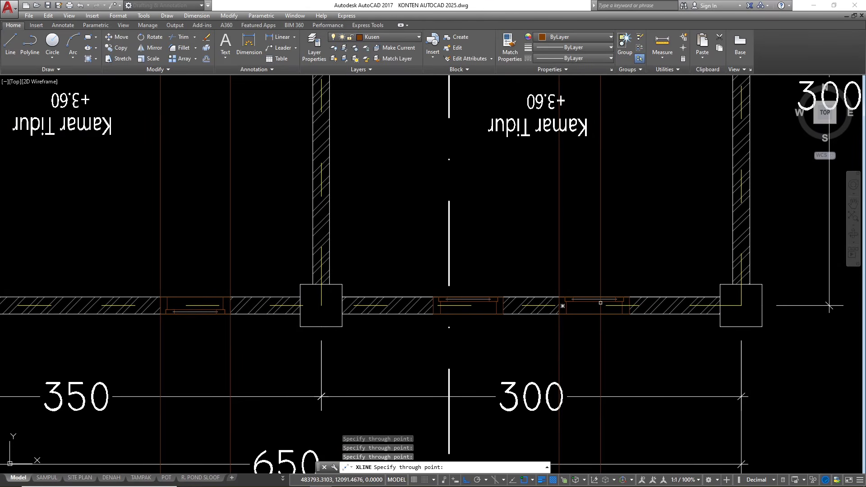
pyautogui.click(629, 306)
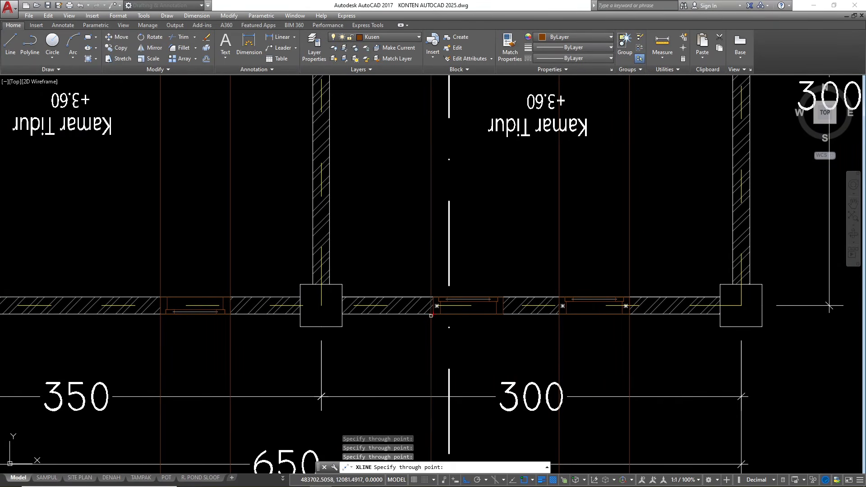
pyautogui.scroll(5, 427, 304)
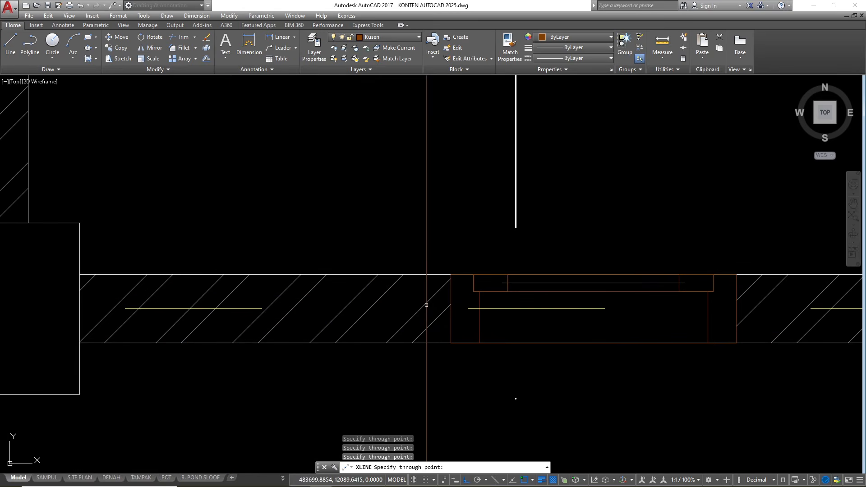
pyautogui.click(451, 309)
pyautogui.scroll(-3, 399, 309)
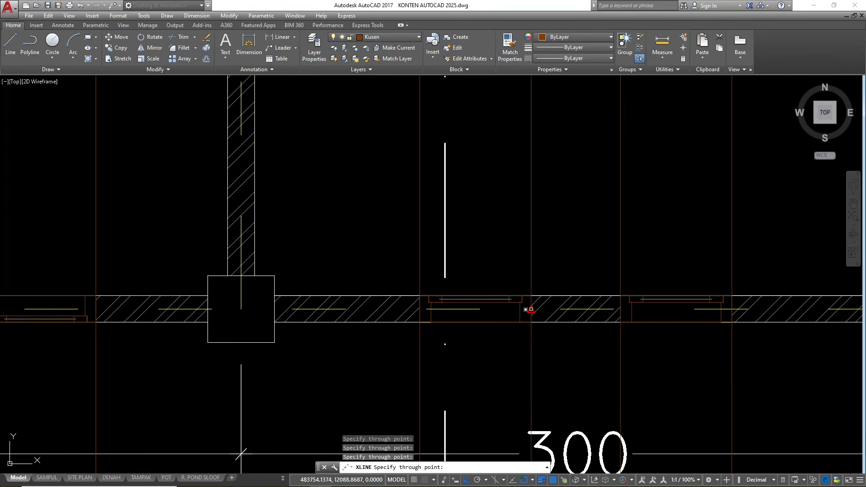
pyautogui.scroll(-5, 505, 311)
pyautogui.press('Escape')
pyautogui.scroll(-6, 496, 250)
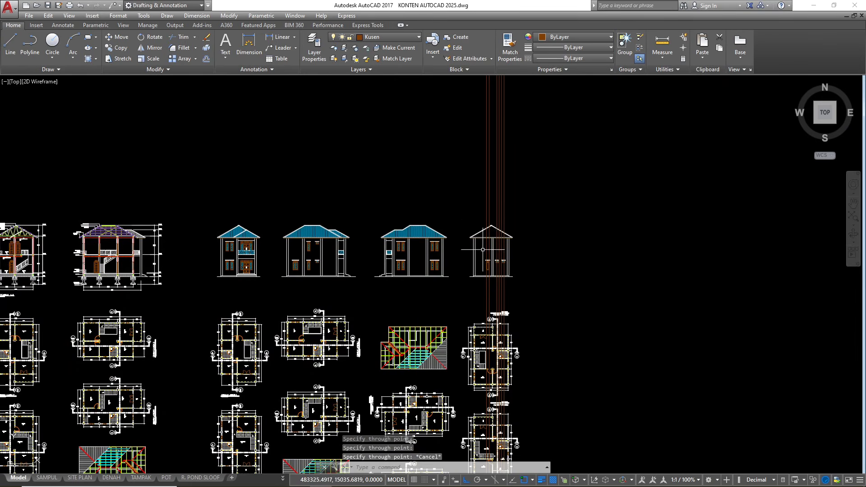
pyautogui.scroll(7, 483, 249)
pyautogui.click(456, 220)
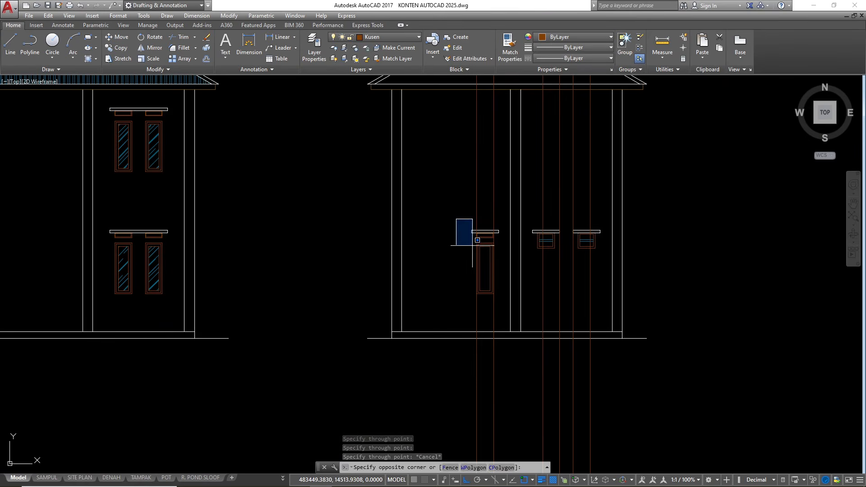
pyautogui.press('Escape')
pyautogui.press('Escape')
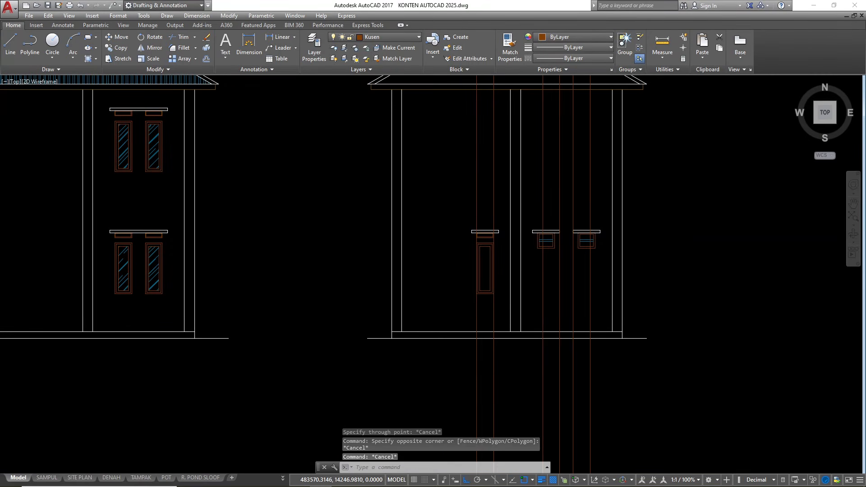
pyautogui.scroll(-3, 428, 268)
pyautogui.press('Escape')
pyautogui.press('Escape')
pyautogui.write('xl')
pyautogui.press('Return')
pyautogui.write('XL')
pyautogui.press('Return')
pyautogui.scroll(2, 382, 247)
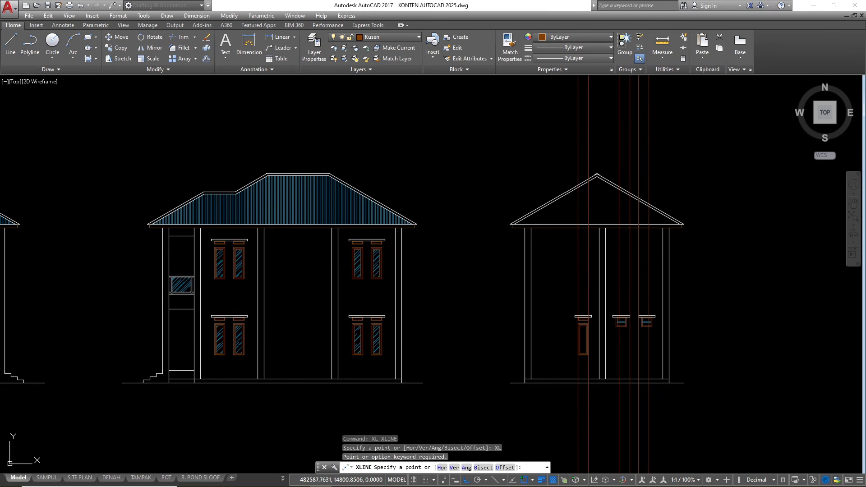
pyautogui.scroll(2, 402, 246)
pyautogui.press('Escape')
# - Add a horizontal construction line along the top edge of the upper-floor window frames in the second side elevation
pyautogui.write('xl')
pyautogui.press('Return')
pyautogui.write('h')
pyautogui.press('Return')
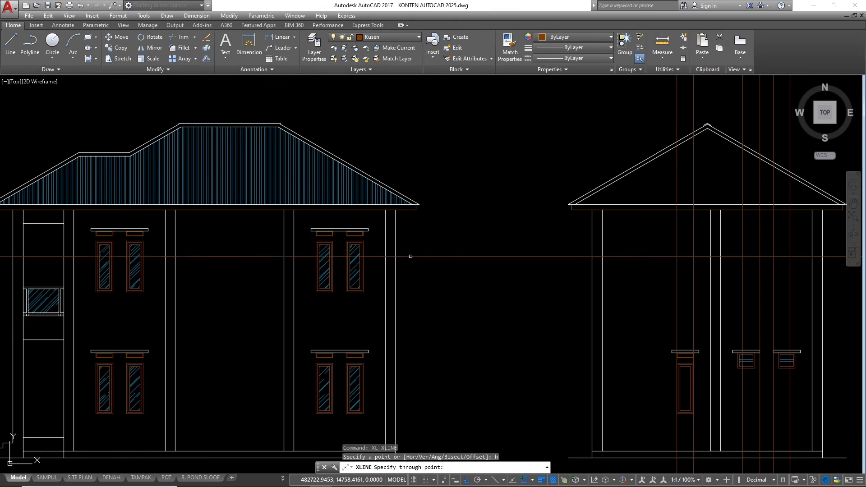
pyautogui.scroll(4, 352, 240)
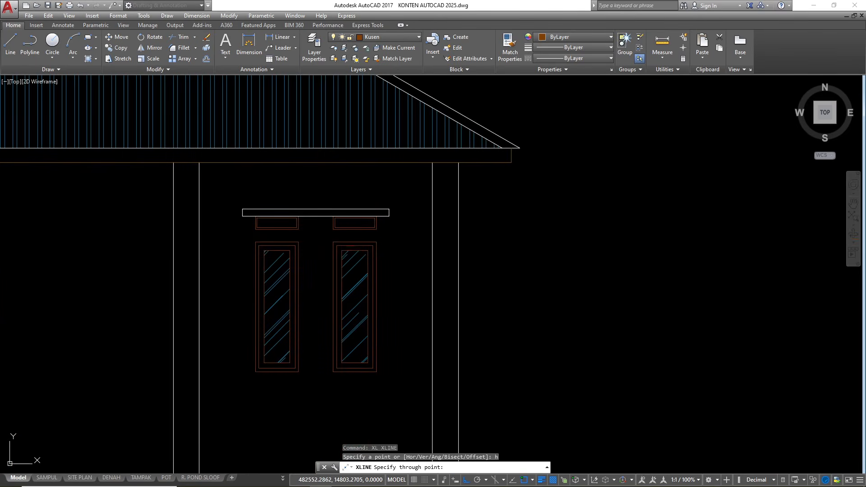
pyautogui.click(349, 239)
pyautogui.press('Escape')
pyautogui.scroll(-6, 289, 212)
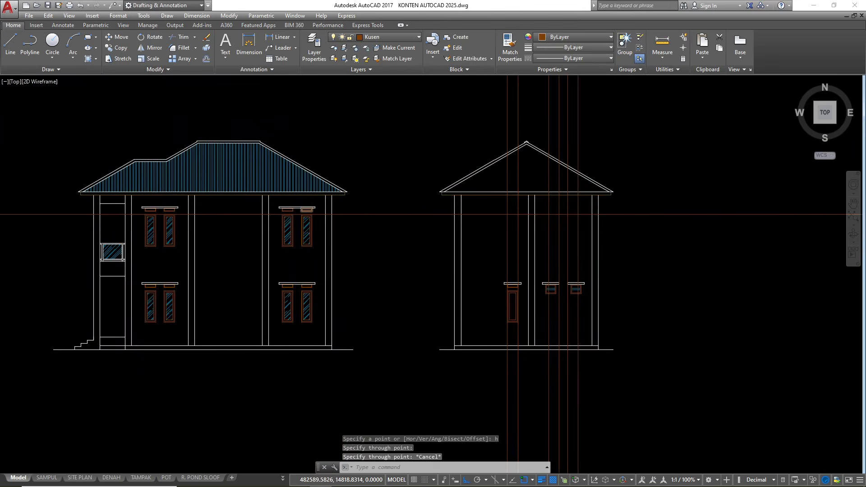
# - Copy the rear elevation's single-leaf bedroom window with vent and canopy straight up, aligning its frame's top corner with the horizontal construction line
pyautogui.scroll(-3, 311, 209)
pyautogui.scroll(4, 435, 266)
pyautogui.click(410, 232)
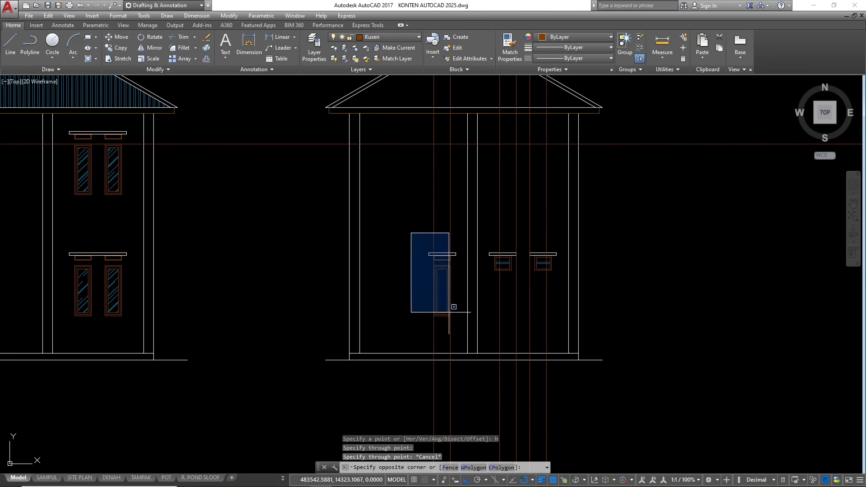
pyautogui.click(459, 322)
pyautogui.write('co')
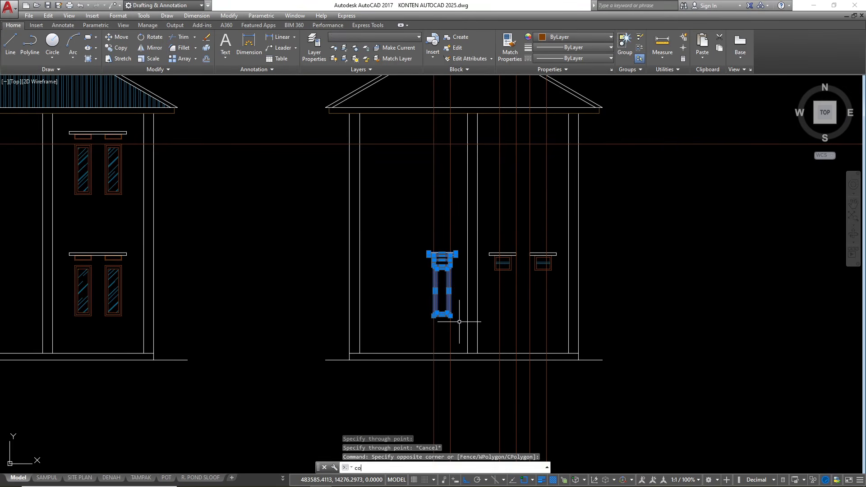
pyautogui.press('Return')
pyautogui.scroll(5, 433, 265)
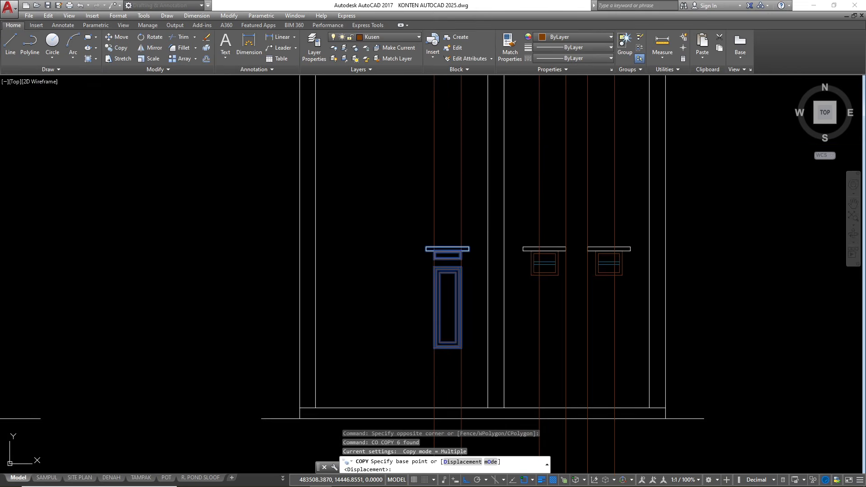
pyautogui.click(451, 285)
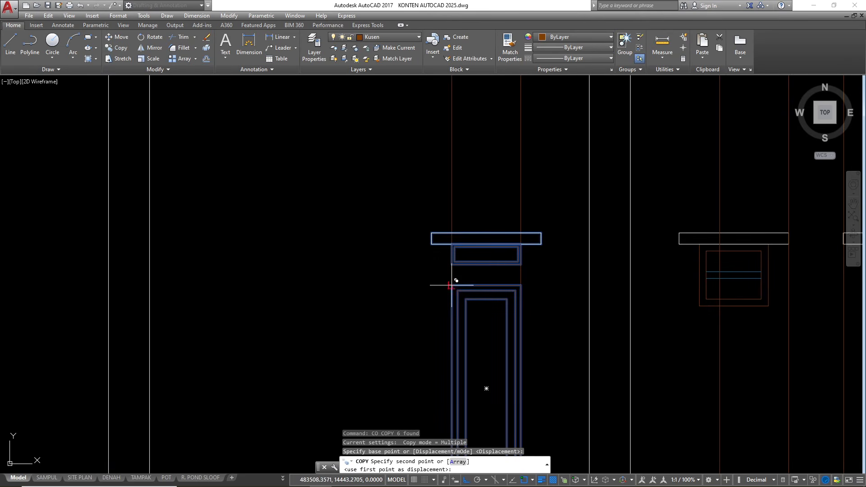
pyautogui.scroll(-8, 449, 294)
pyautogui.scroll(6, 447, 299)
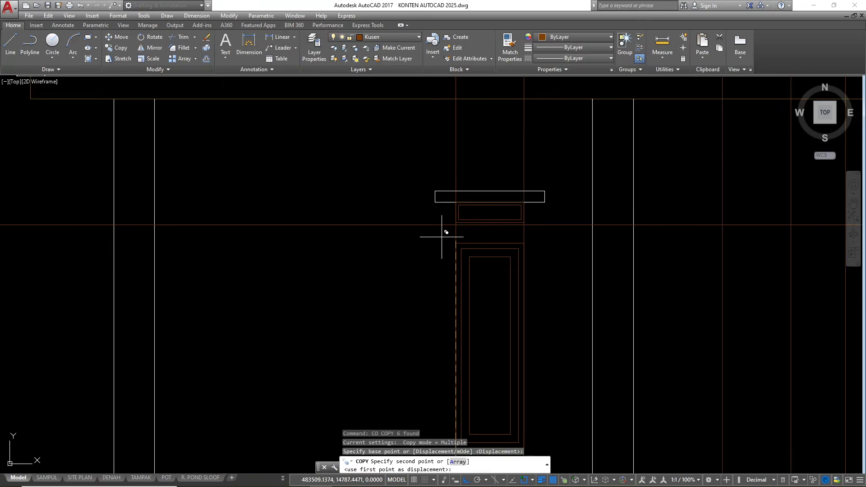
pyautogui.click(459, 221)
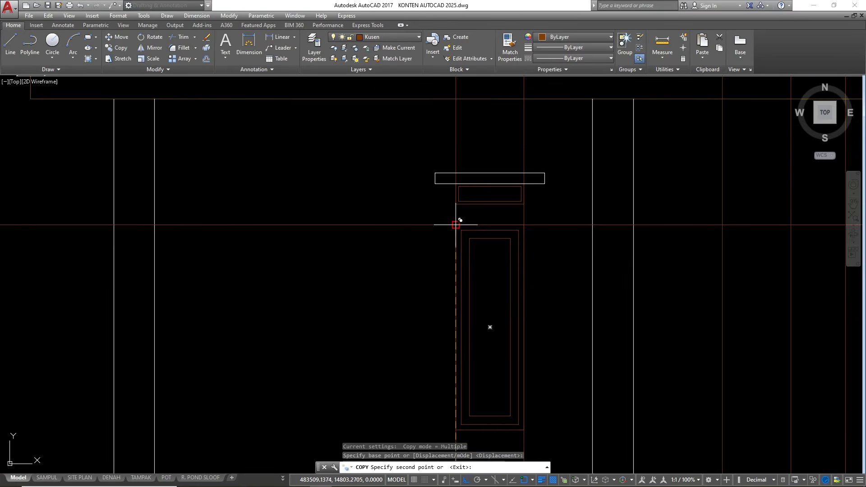
pyautogui.scroll(-3, 458, 224)
pyautogui.scroll(1, 469, 231)
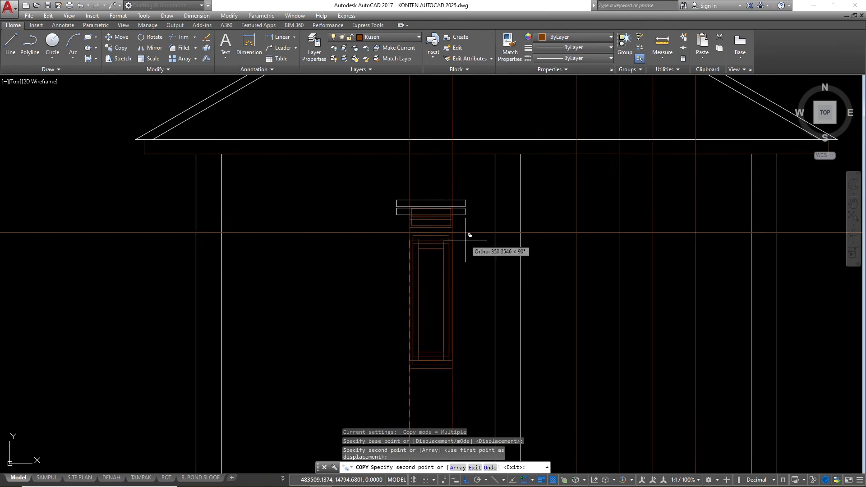
# - Copy the single-leaf window with vent and canopy to both projected positions of the paired upper-floor windows in the rear elevation
pyautogui.click(576, 233)
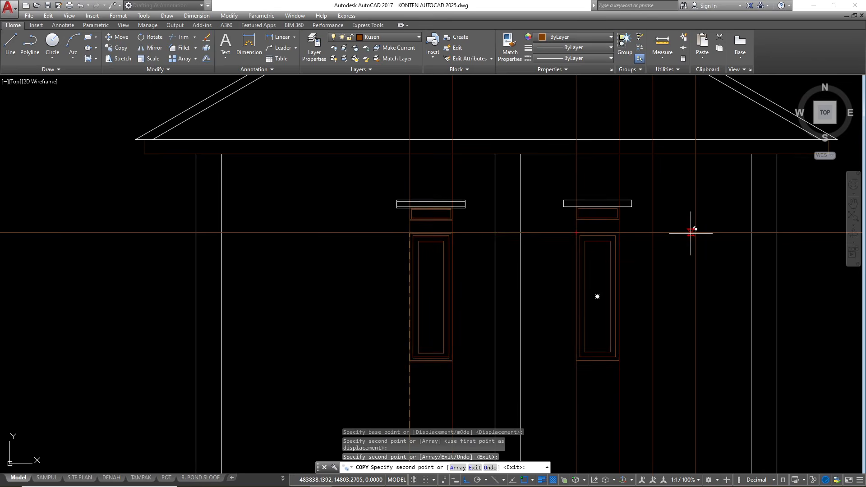
pyautogui.click(656, 232)
pyautogui.scroll(-3, 515, 239)
pyautogui.press('Escape')
pyautogui.press('Escape')
pyautogui.press('Escape')
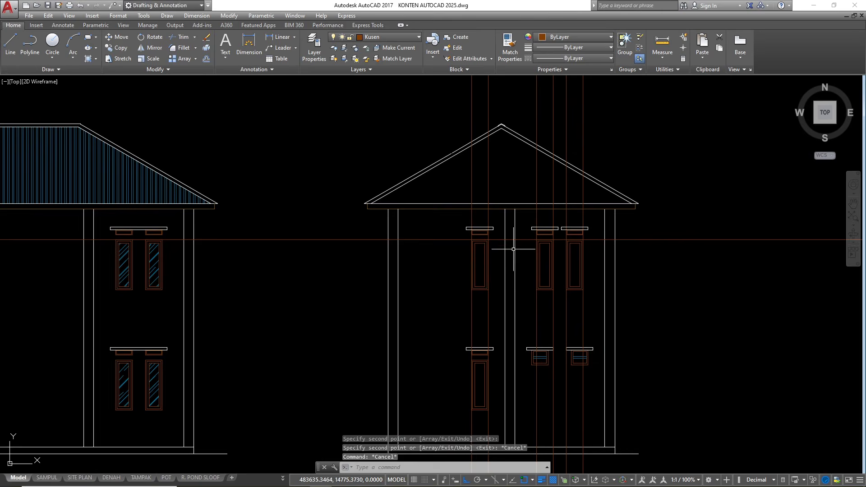
# - Stretch the canopy above the left window of the upper-floor pair to the far end of the neighbouring canopy, forming one shared canopy
pyautogui.scroll(-6, 581, 244)
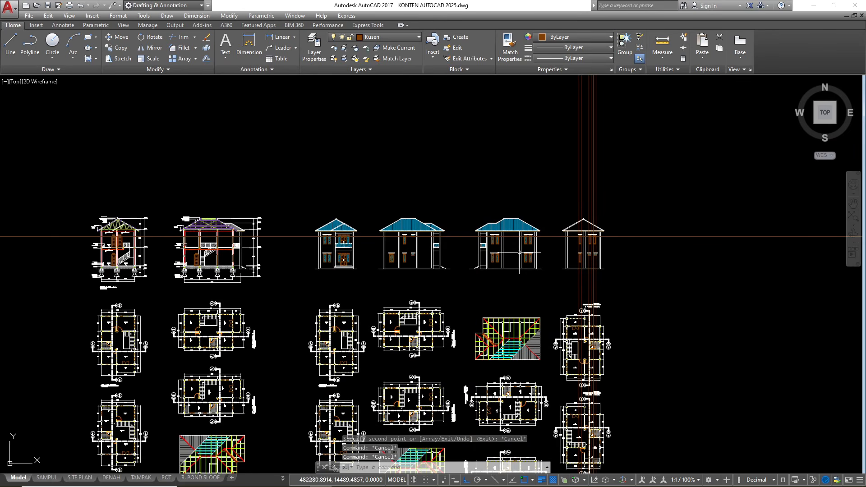
pyautogui.scroll(10, 524, 243)
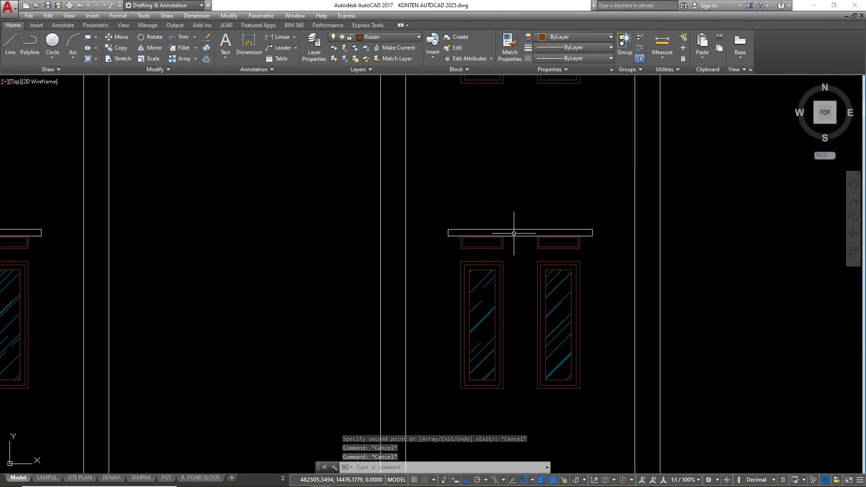
pyautogui.scroll(-5, 509, 237)
pyautogui.scroll(-2, 510, 237)
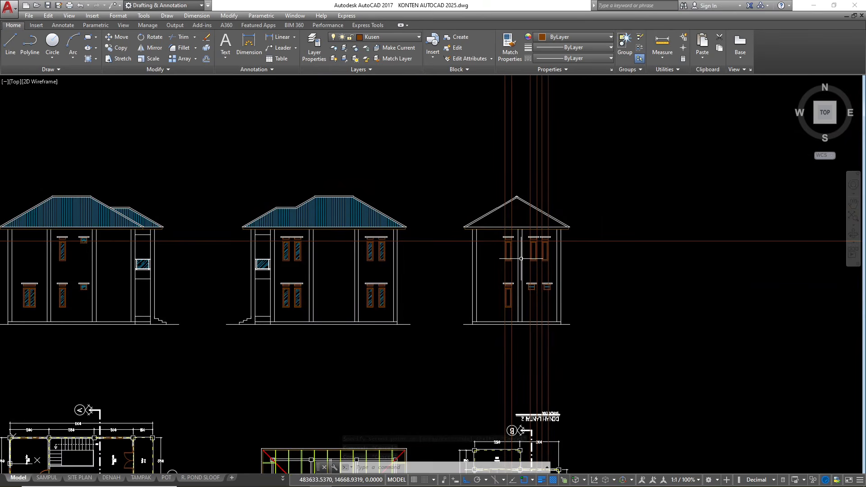
pyautogui.scroll(7, 549, 234)
pyautogui.scroll(4, 541, 282)
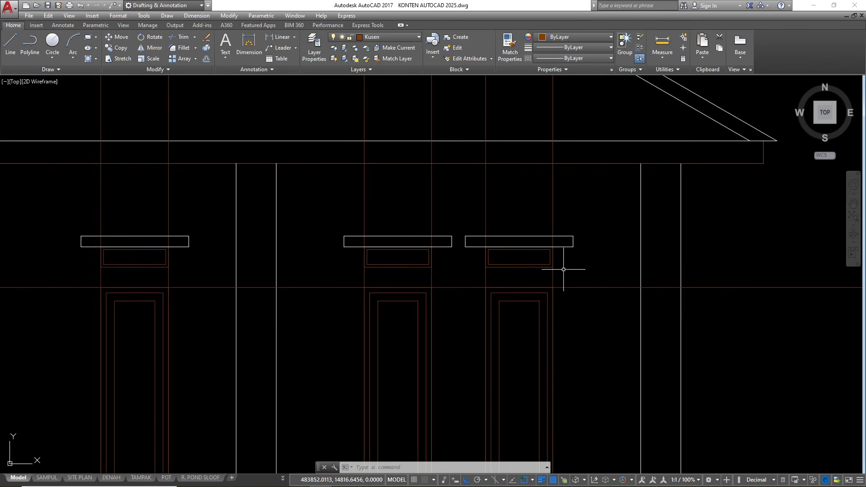
pyautogui.click(589, 263)
pyautogui.press('Escape')
pyautogui.press('Escape')
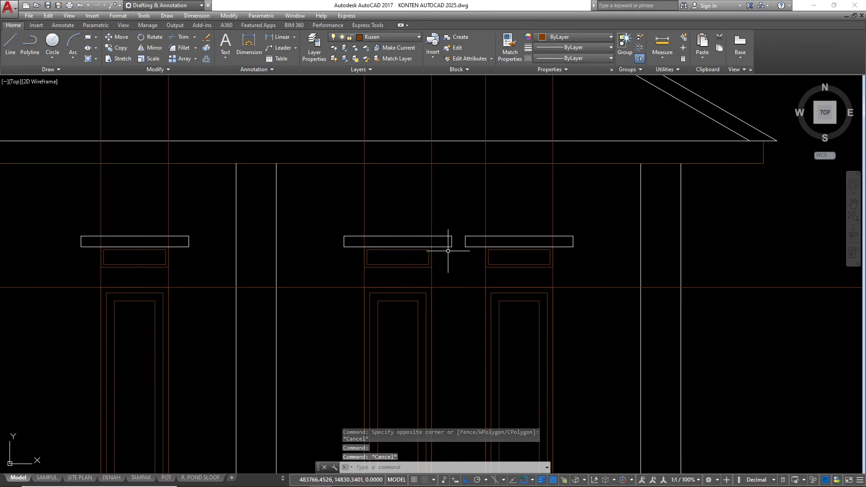
pyautogui.click(448, 251)
pyautogui.click(442, 243)
pyautogui.click(454, 242)
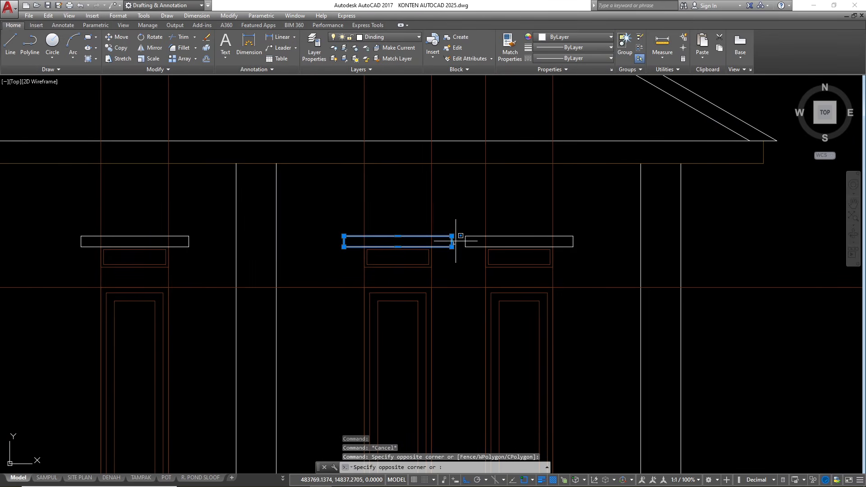
pyautogui.click(452, 241)
pyautogui.click(451, 242)
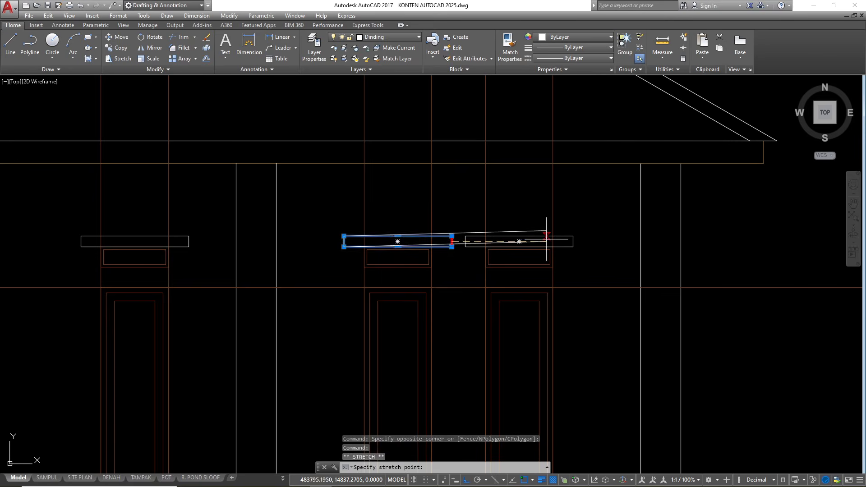
pyautogui.click(573, 242)
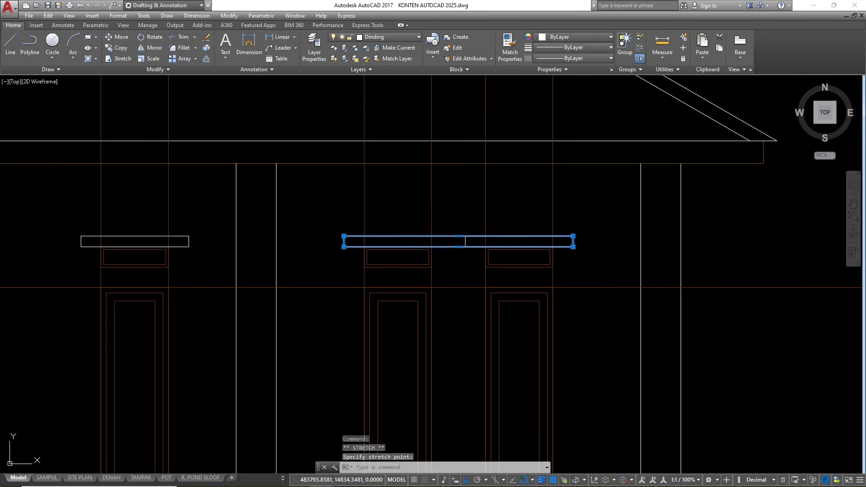
# - Erase the redundant short canopy over the right window of the upper-floor pair
pyautogui.press('Escape')
pyautogui.click(464, 240)
pyautogui.write('e')
pyautogui.press('Return')
# - Erase the horizontal construction line and all six vertical construction lines running through the rear elevation
pyautogui.scroll(-5, 531, 286)
pyautogui.scroll(-4, 561, 248)
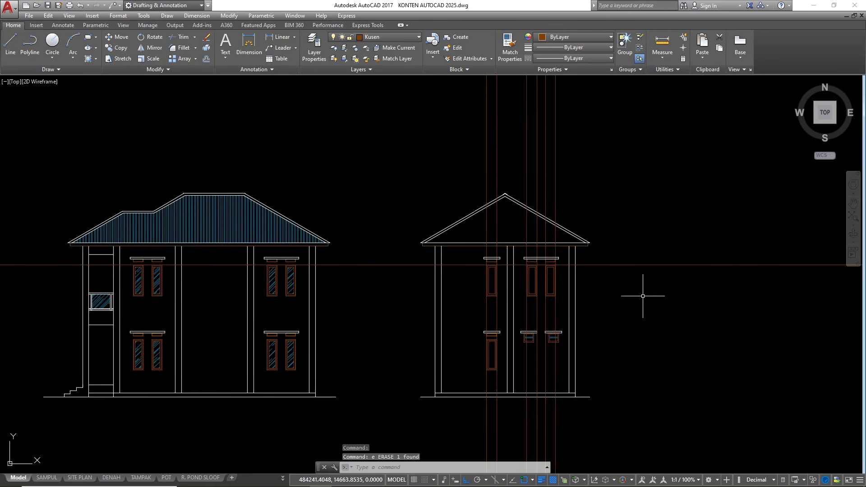
pyautogui.click(660, 292)
pyautogui.click(627, 198)
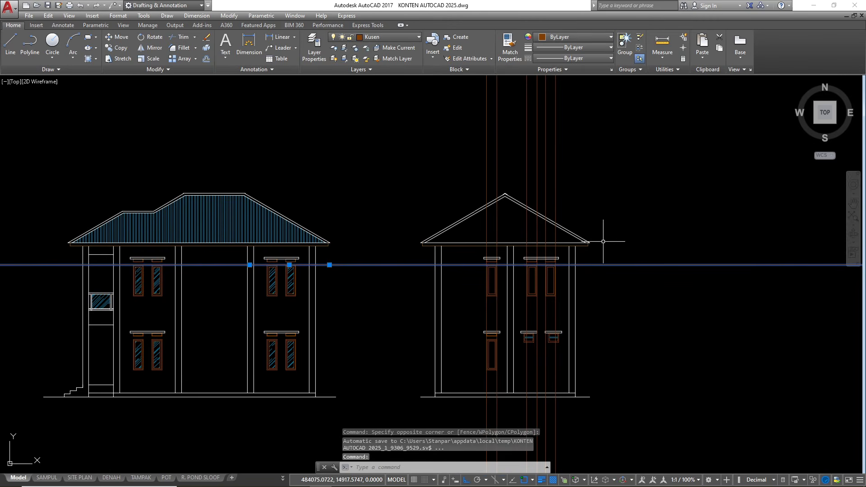
pyautogui.click(589, 170)
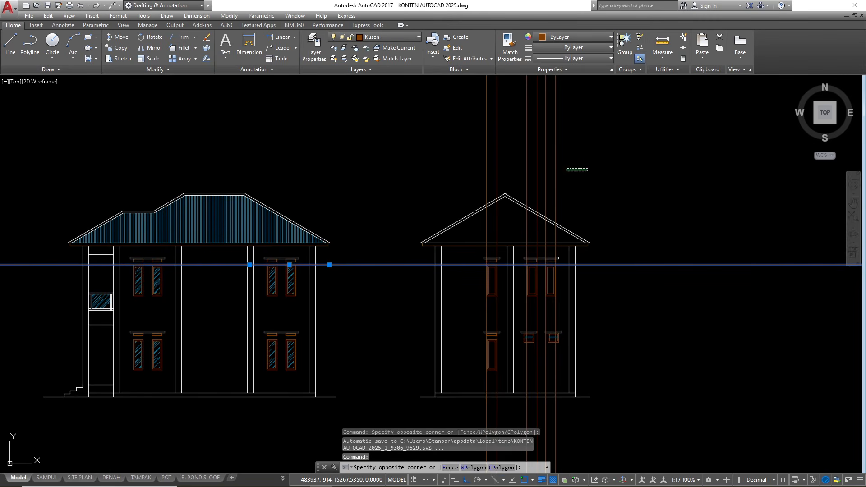
pyautogui.click(466, 149)
pyautogui.write('e')
pyautogui.press('Return')
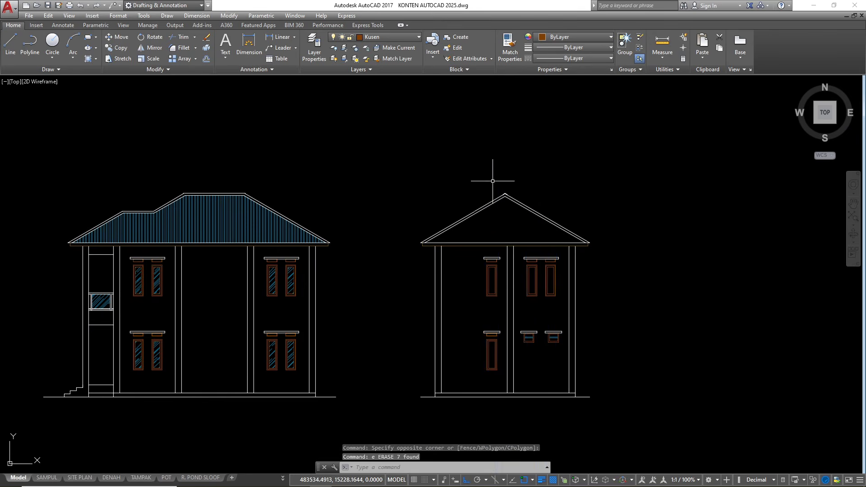
# - Hatch the rear elevation's roof on the Arsiran Atap layer with pattern ANSI32, angle 45 and scale 1.5
pyautogui.scroll(-2, 470, 215)
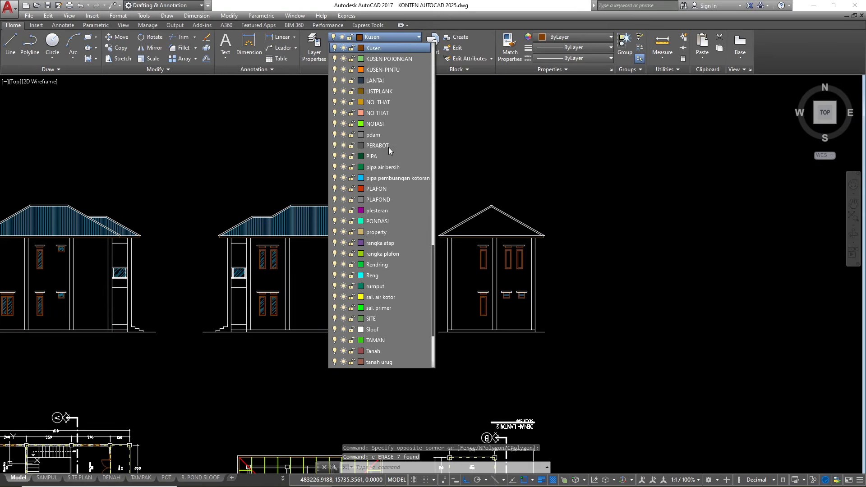
pyautogui.click(388, 147)
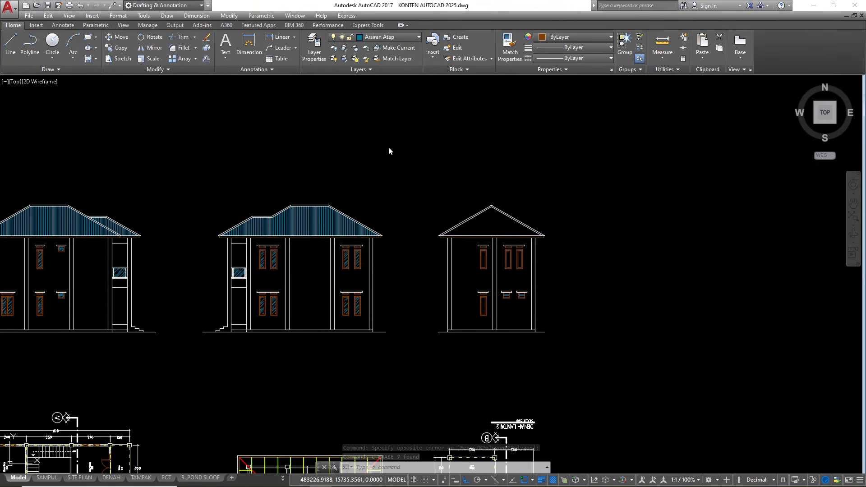
pyautogui.write('h')
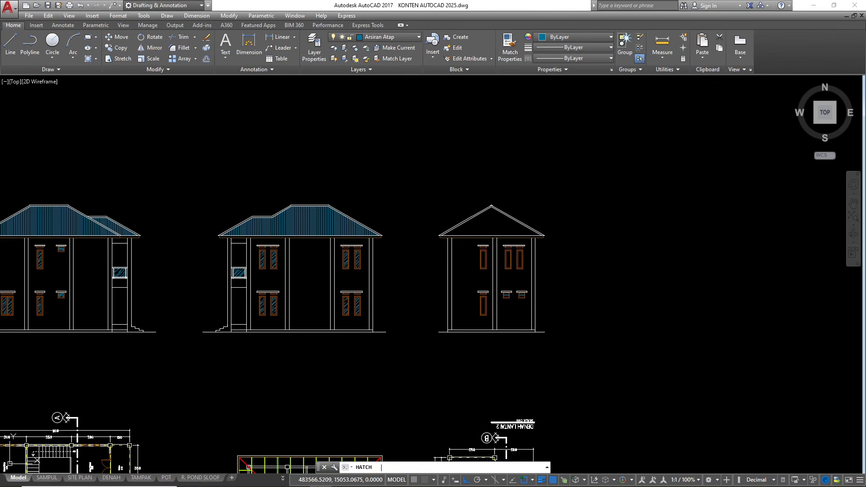
pyautogui.press('Return')
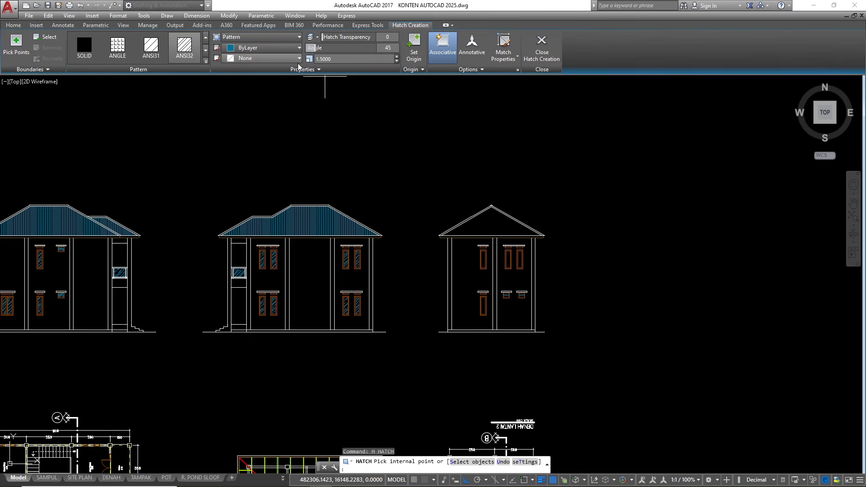
pyautogui.scroll(4, 505, 231)
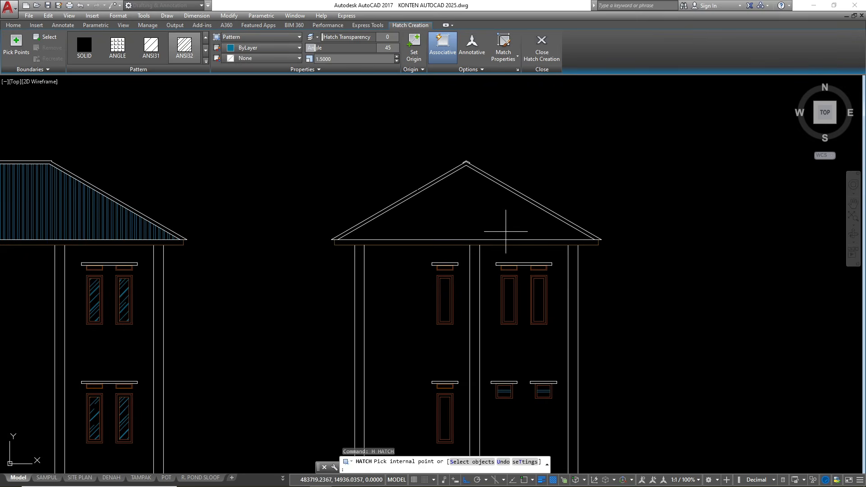
pyautogui.click(497, 223)
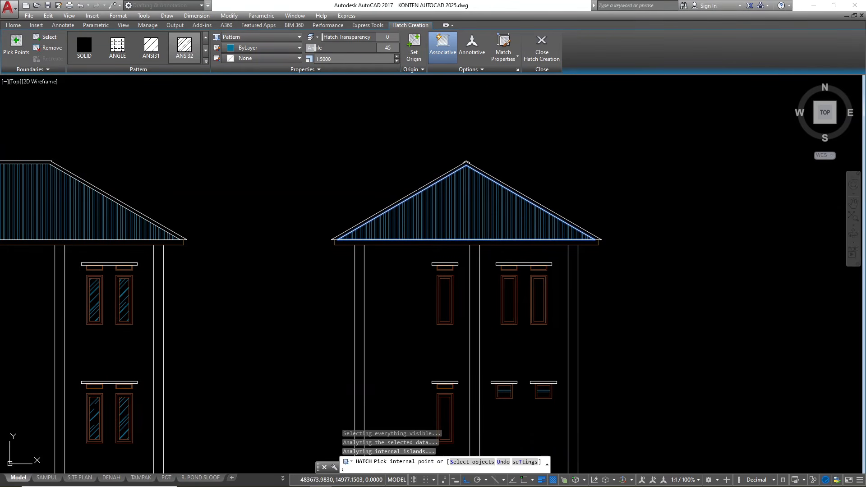
pyautogui.press('Return')
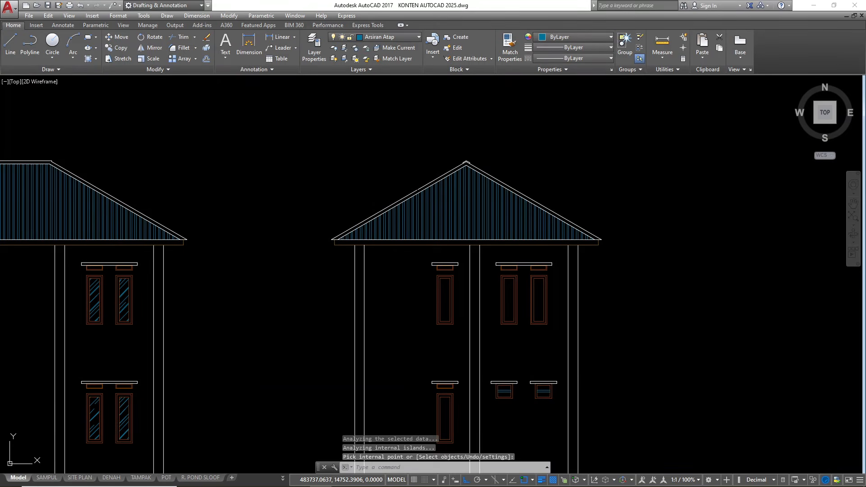
# - Hatch the glass of the three upper-floor windows in the rear elevation with pattern AR-RROOF, angle 45 and scale 1
pyautogui.write('h')
pyautogui.press('Return')
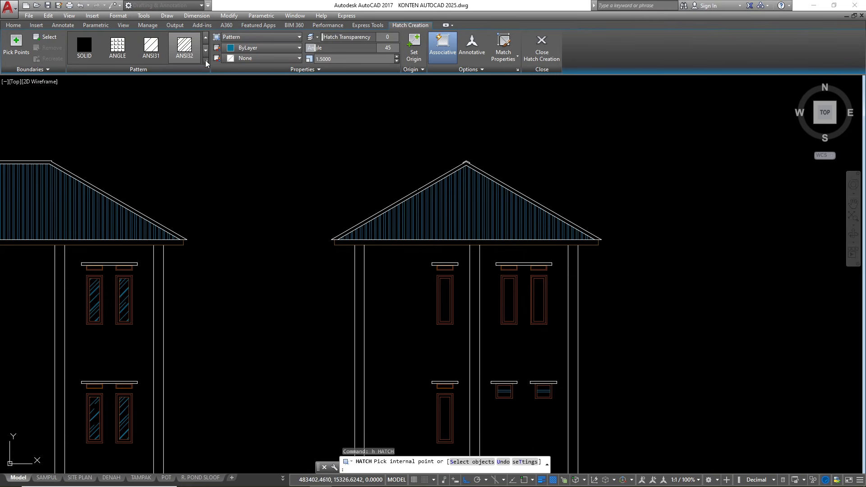
pyautogui.scroll(-1, 162, 115)
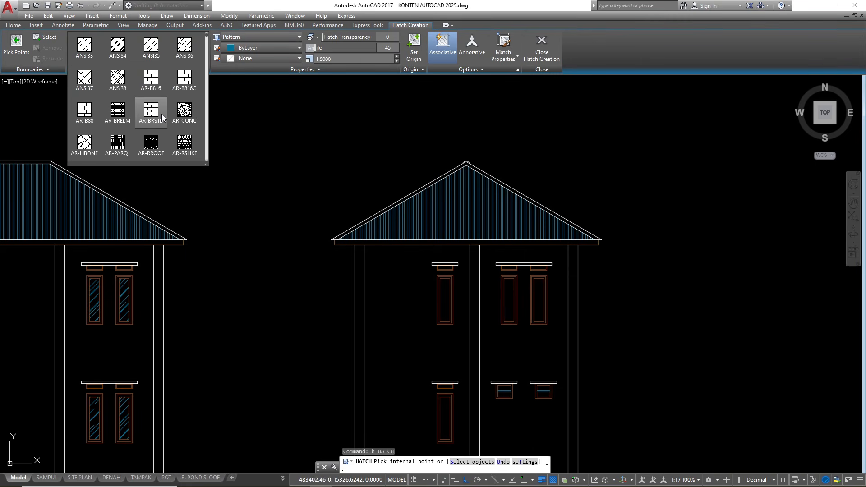
pyautogui.click(154, 142)
pyautogui.click(356, 57)
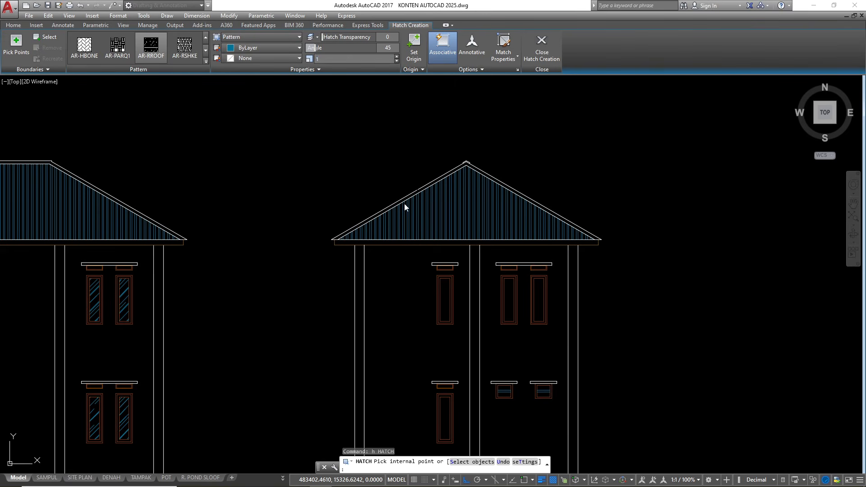
pyautogui.click(443, 314)
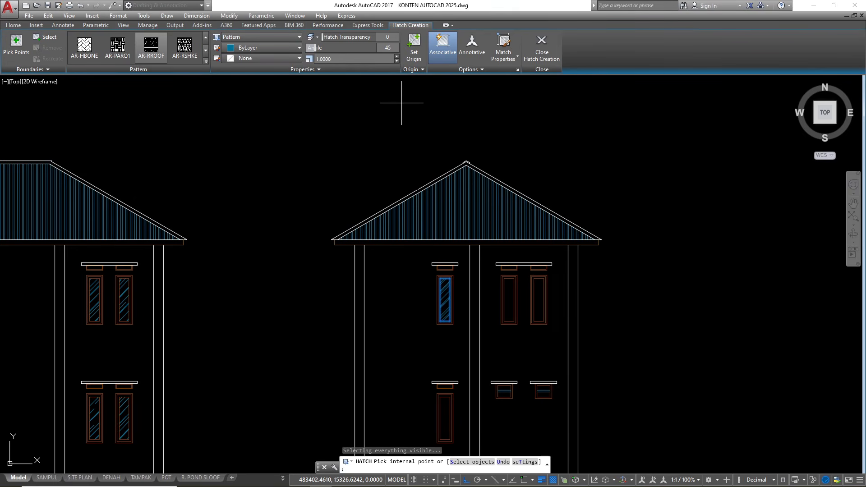
pyautogui.scroll(2, 621, 451)
pyautogui.click(491, 207)
pyautogui.click(439, 202)
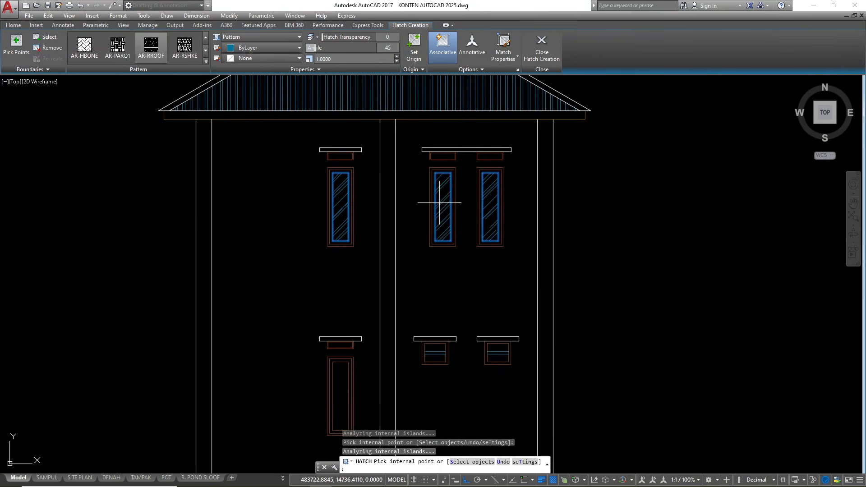
# - Add the same glass hatch to the two small ground-floor windows, including their middle strips, and to the ground-floor bedroom window
pyautogui.scroll(2, 498, 356)
pyautogui.click(499, 348)
pyautogui.click(494, 317)
pyautogui.click(489, 330)
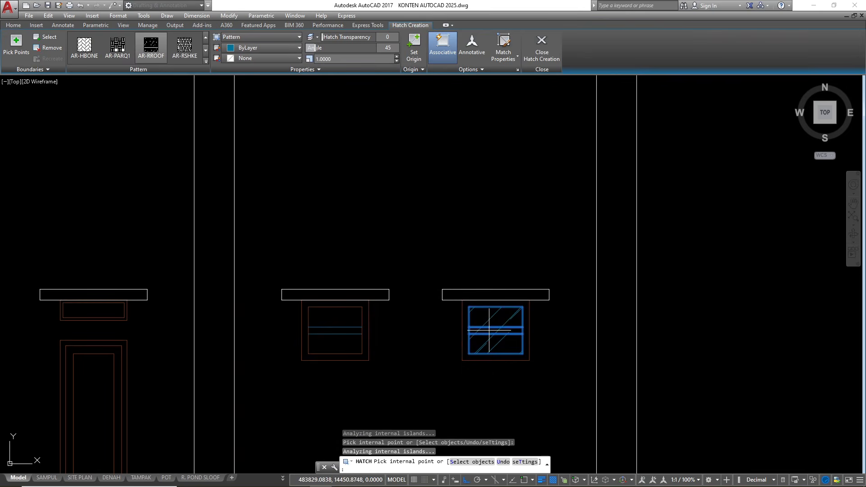
pyautogui.click(321, 321)
pyautogui.click(337, 342)
pyautogui.click(333, 330)
pyautogui.scroll(-2, 442, 311)
pyautogui.click(236, 371)
pyautogui.scroll(-3, 509, 334)
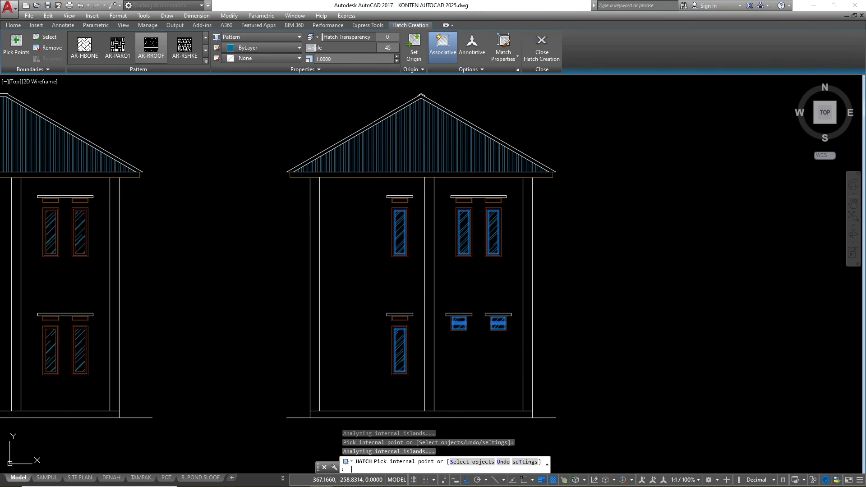
pyautogui.scroll(-3, 812, 243)
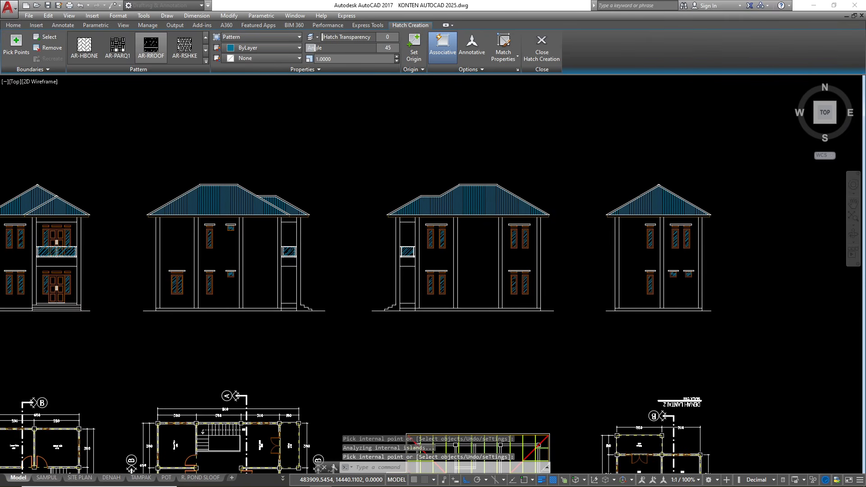
pyautogui.press('Return')
# - Examine the four elevations, comparing the rear elevation's windows and hatching with the front and side views
pyautogui.scroll(6, 657, 241)
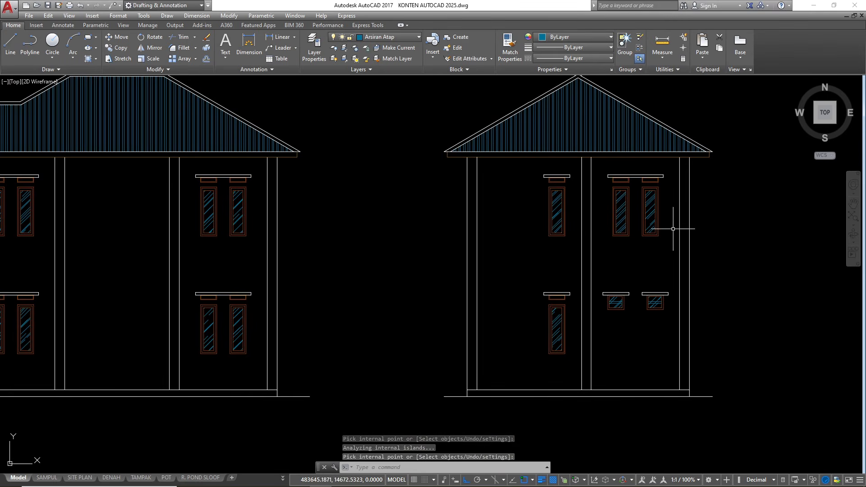
pyautogui.scroll(-10, 599, 253)
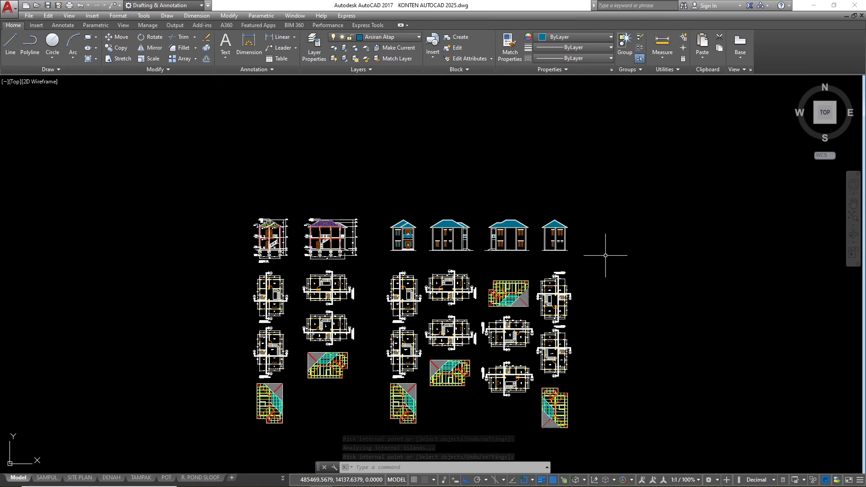
pyautogui.scroll(8, 442, 229)
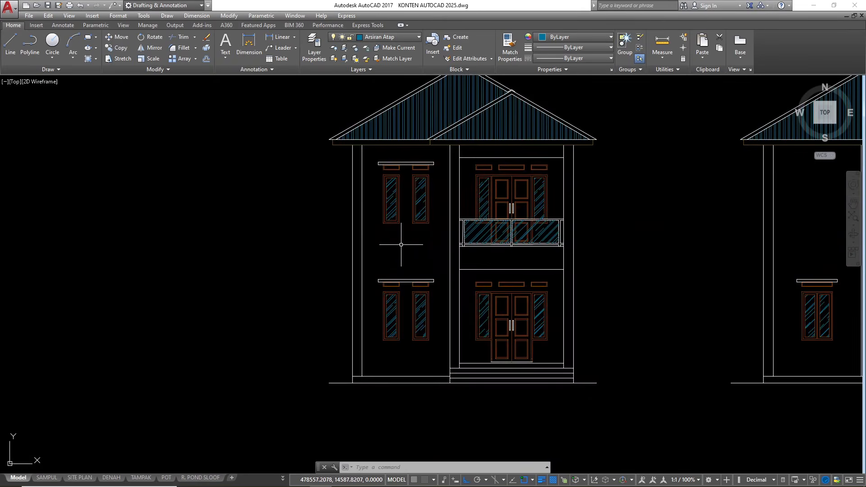
pyautogui.scroll(-6, 383, 257)
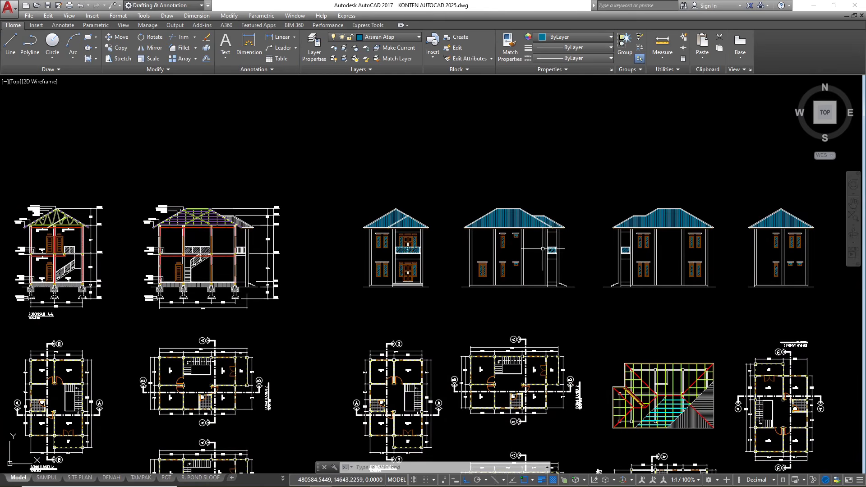
pyautogui.scroll(2, 530, 249)
pyautogui.scroll(-4, 491, 250)
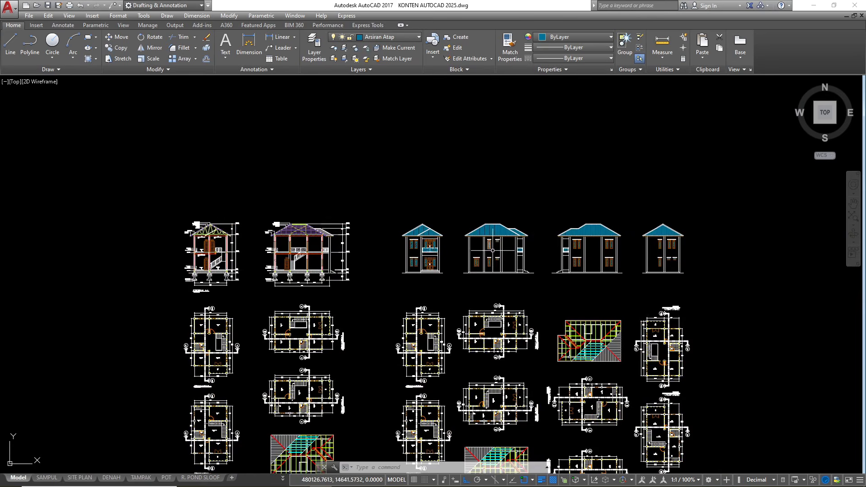
pyautogui.scroll(6, 601, 258)
pyautogui.scroll(-6, 600, 259)
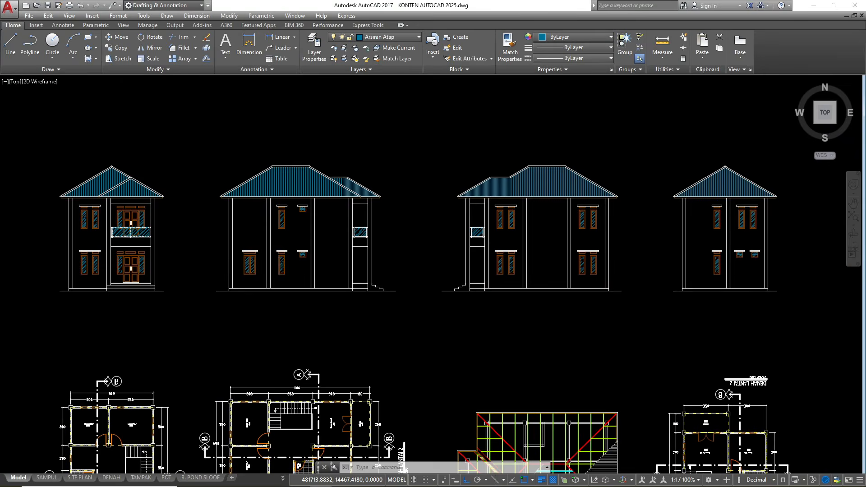
# - Review the section drawings, including the POTONGAN A-A title and its scale text, alongside the row of four house elevations
pyautogui.scroll(6, 571, 246)
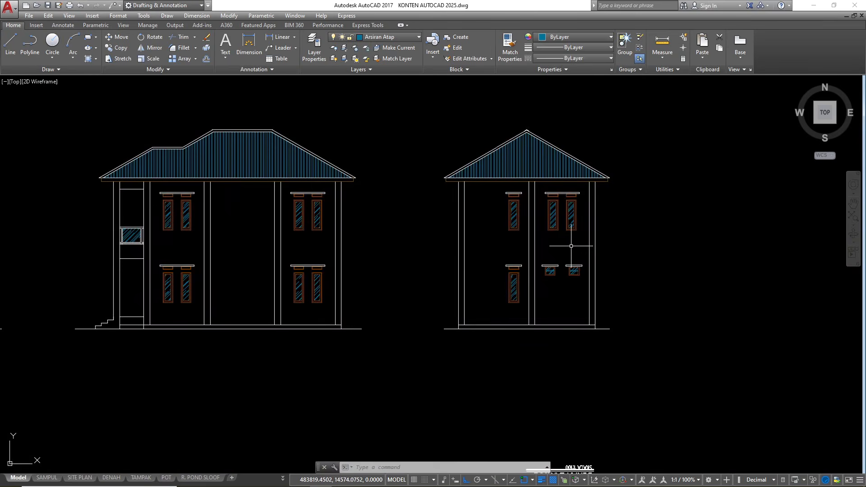
pyautogui.scroll(-6, 570, 245)
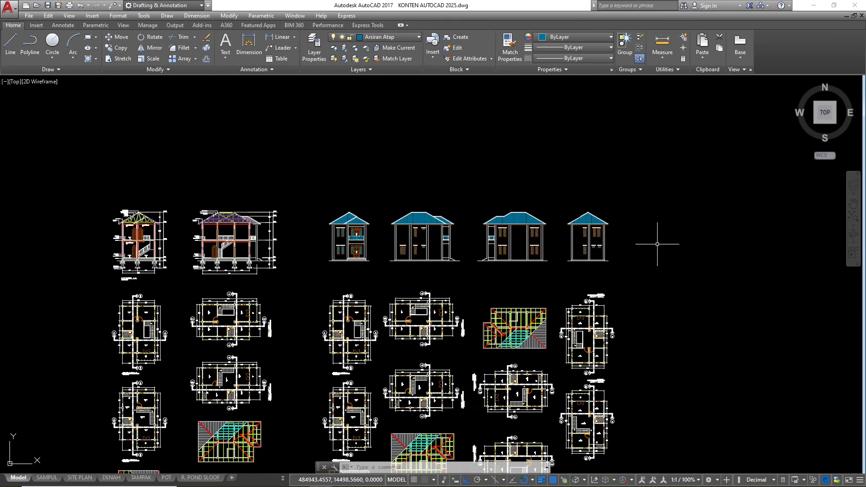
pyautogui.scroll(5, 440, 245)
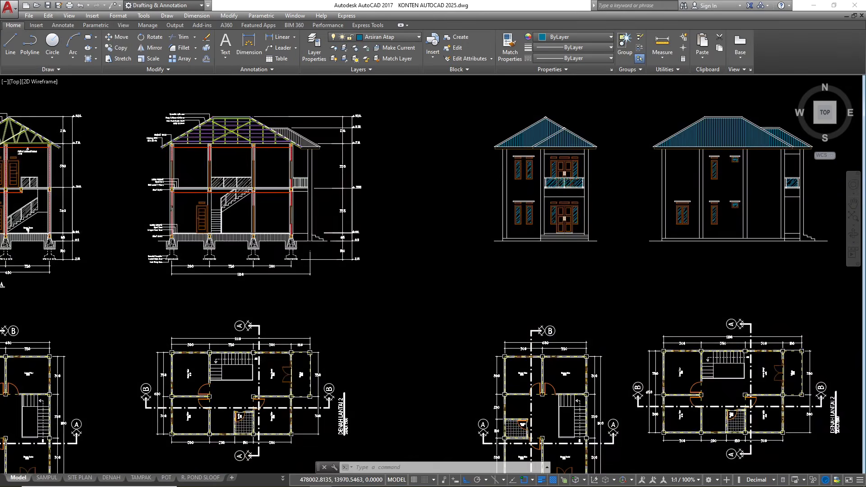
pyautogui.scroll(-3, 615, 250)
pyautogui.scroll(10, 371, 265)
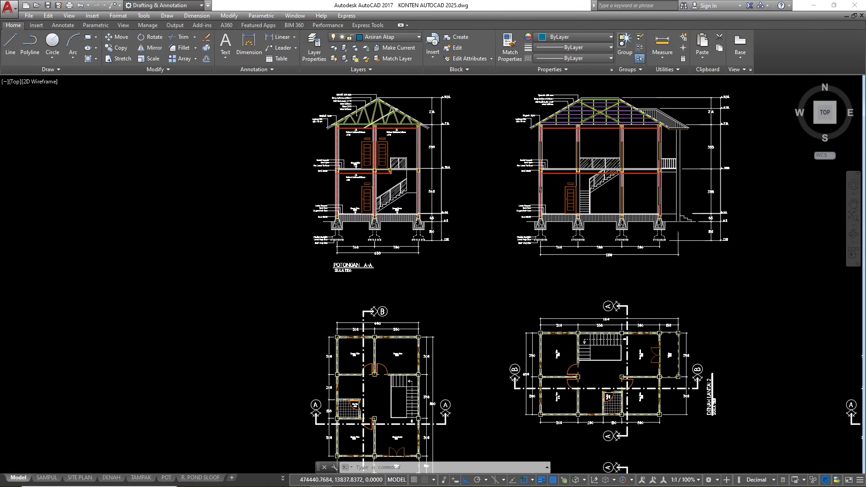
pyautogui.scroll(-2, 343, 268)
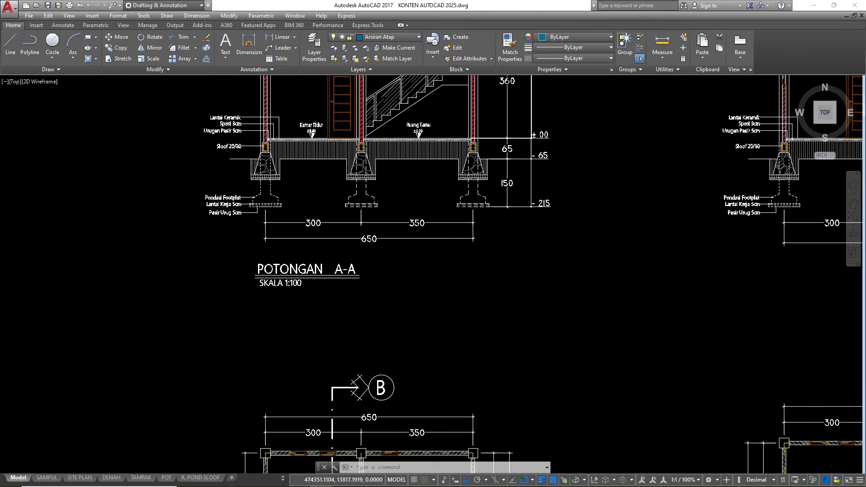
pyautogui.scroll(-8, 364, 268)
pyautogui.scroll(5, 598, 251)
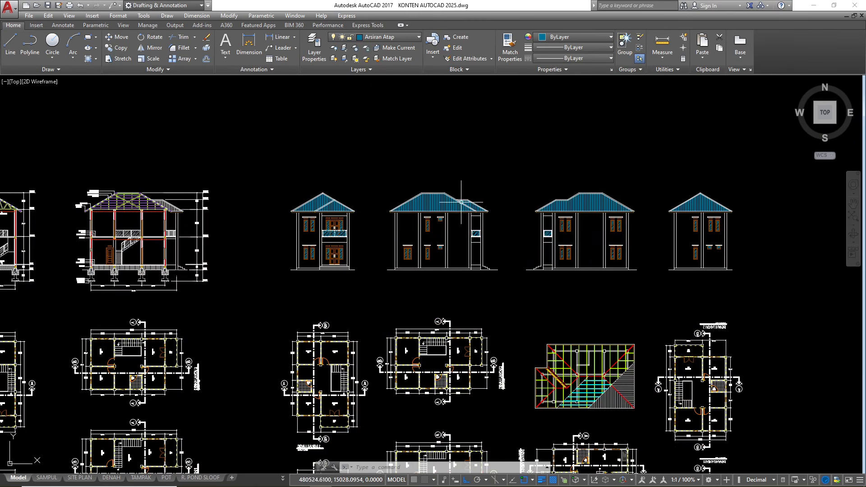
pyautogui.scroll(2, 445, 185)
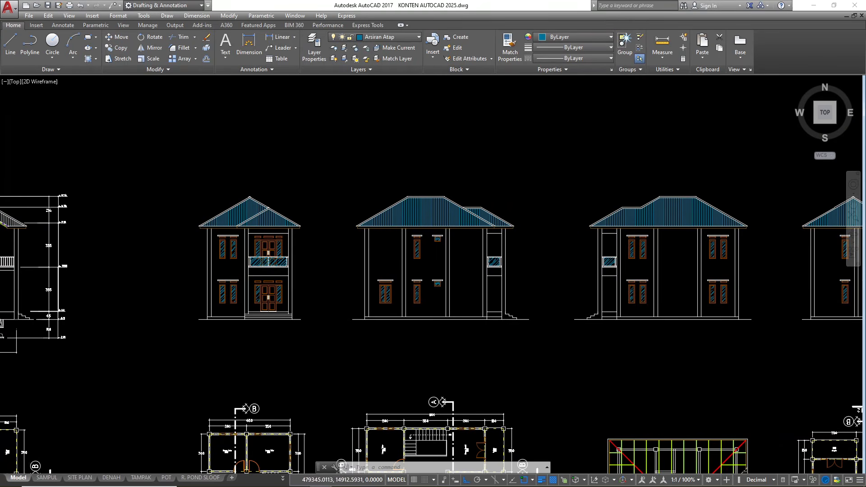
pyautogui.scroll(-2, 307, 234)
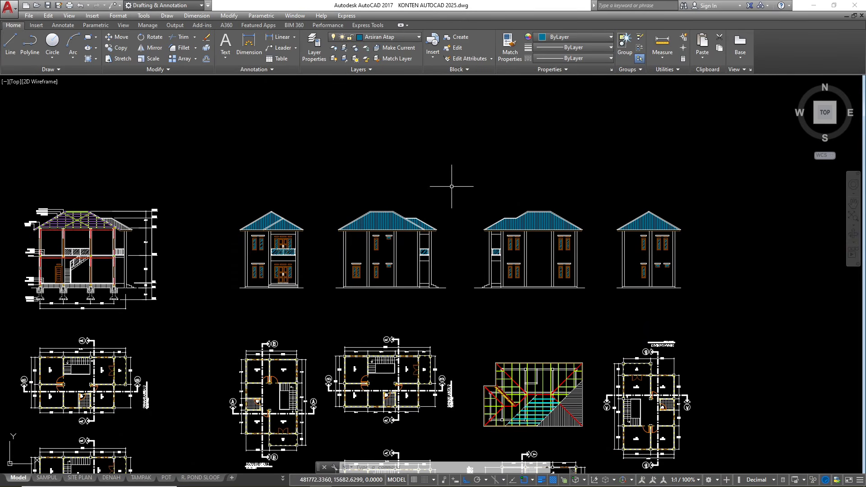
pyautogui.scroll(2, 439, 207)
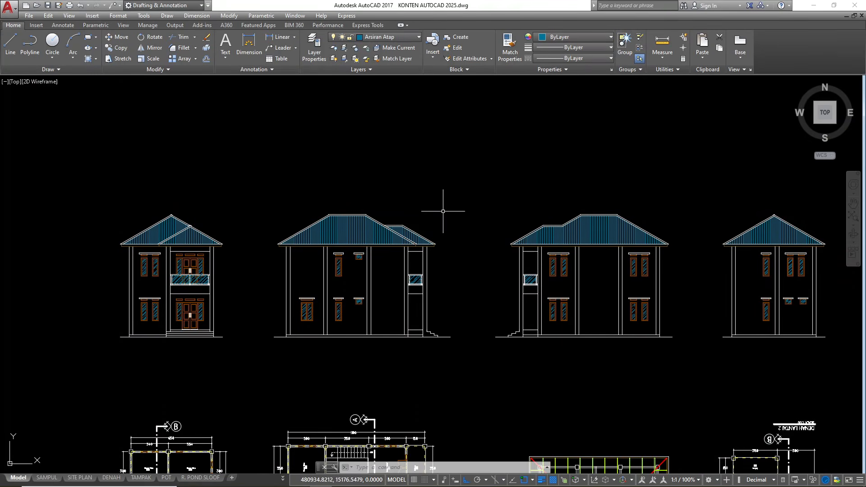